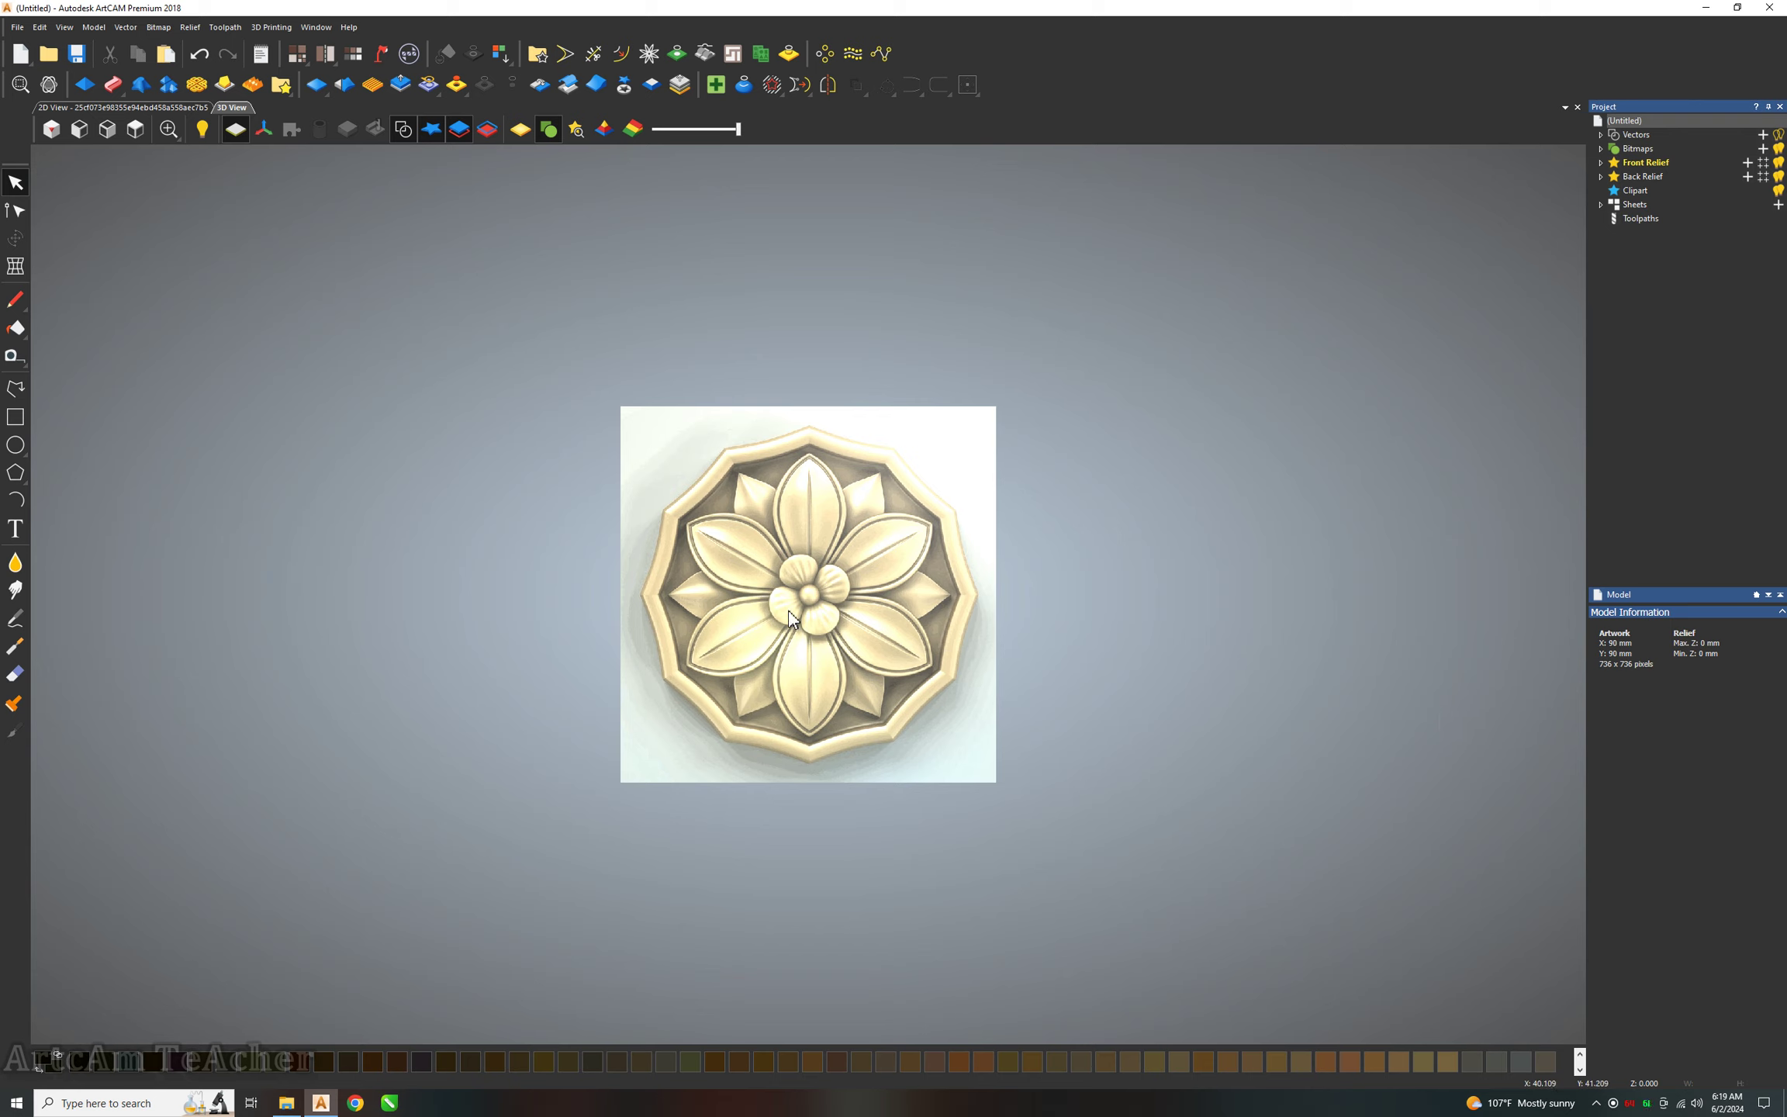
Draw a rectangle corner to corner around the whole rosette image.
{"action": "scroll", "coordinate": [741, 630], "scroll_direction": "up", "scroll_amount": 2}
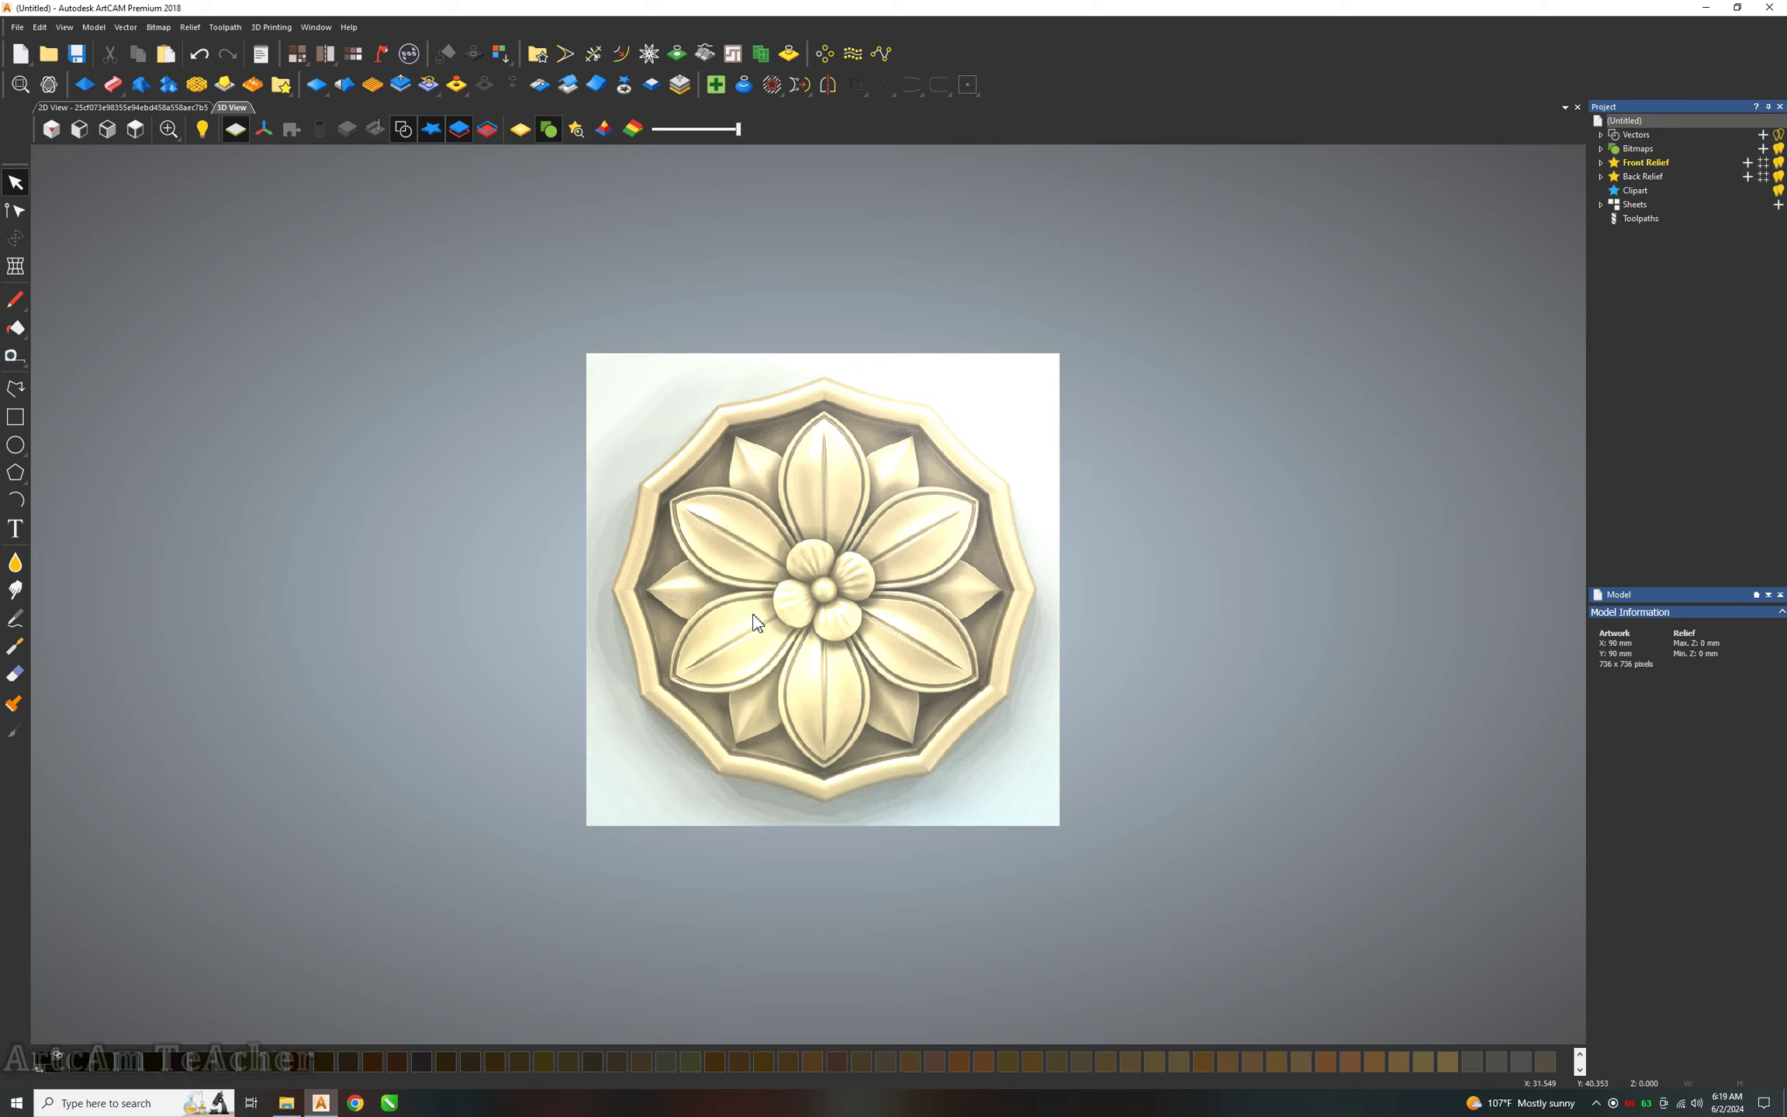
{"action": "left_click", "coordinate": [15, 416]}
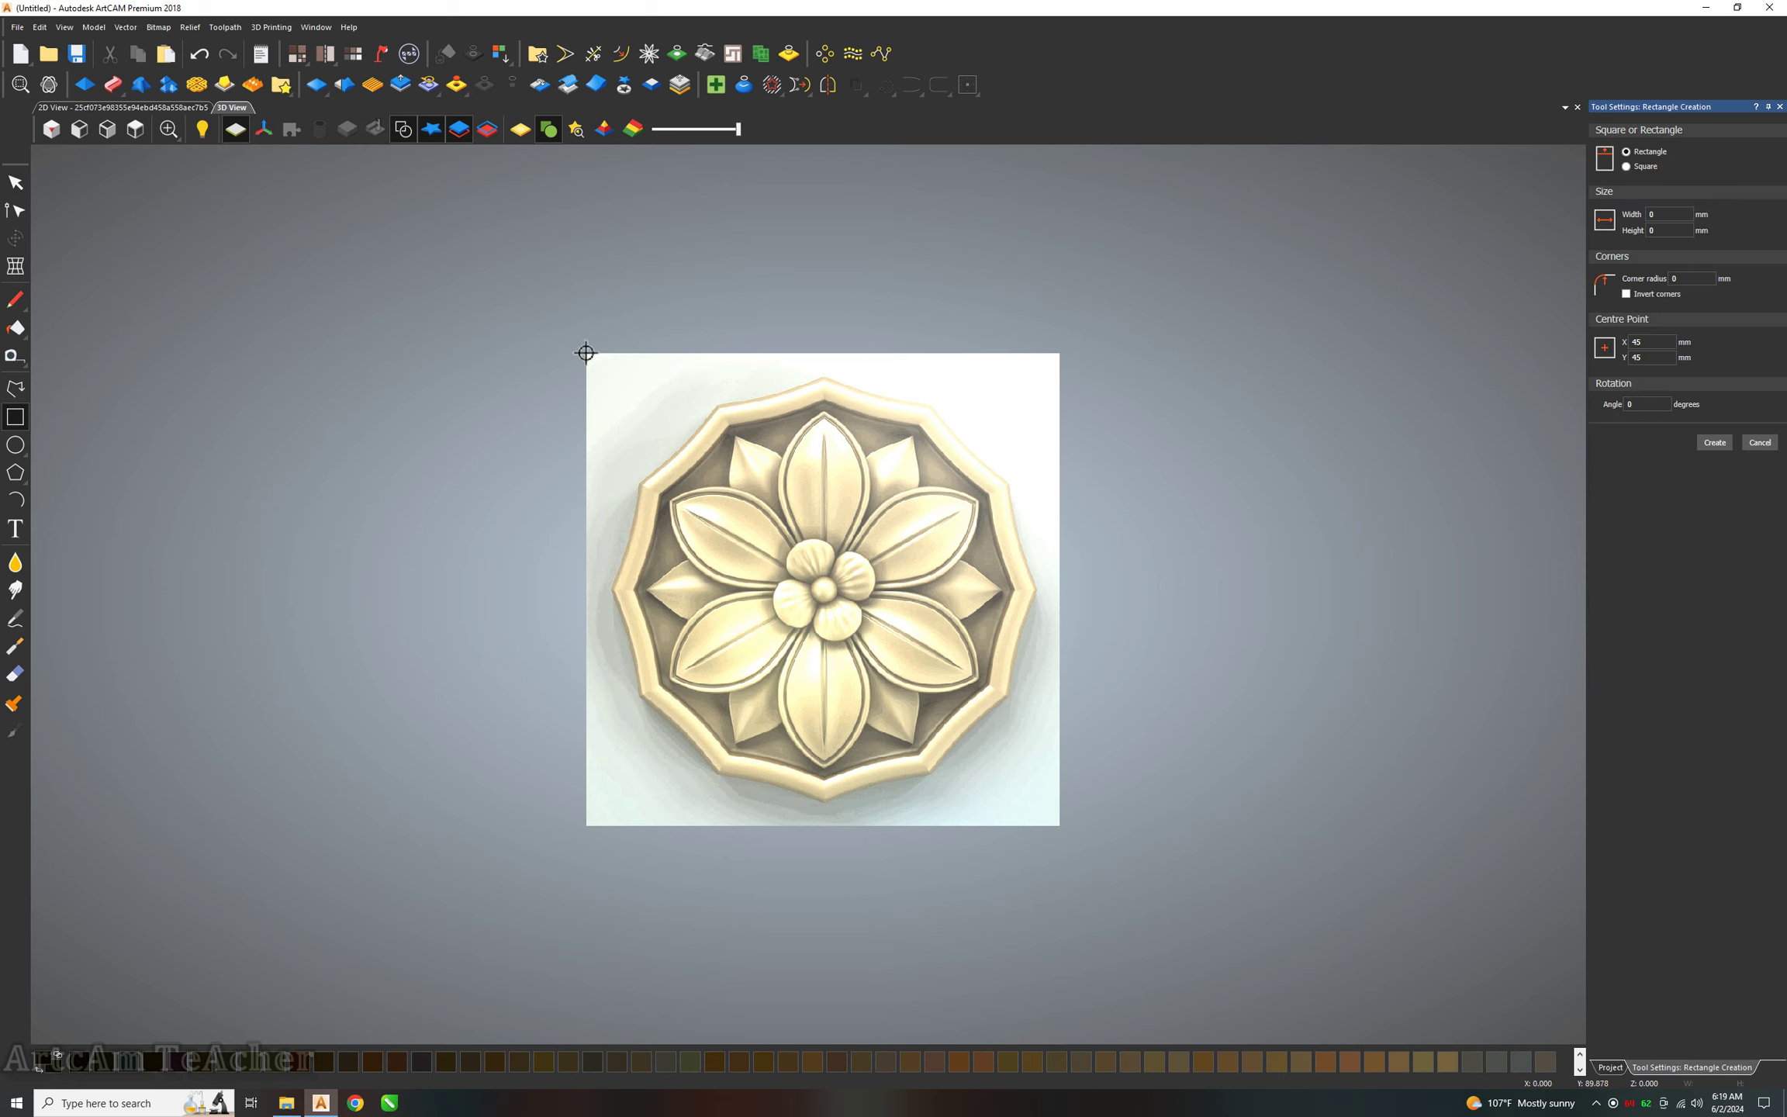
{"action": "left_click_drag", "start_coordinate": [586, 353], "coordinate": [1057, 828]}
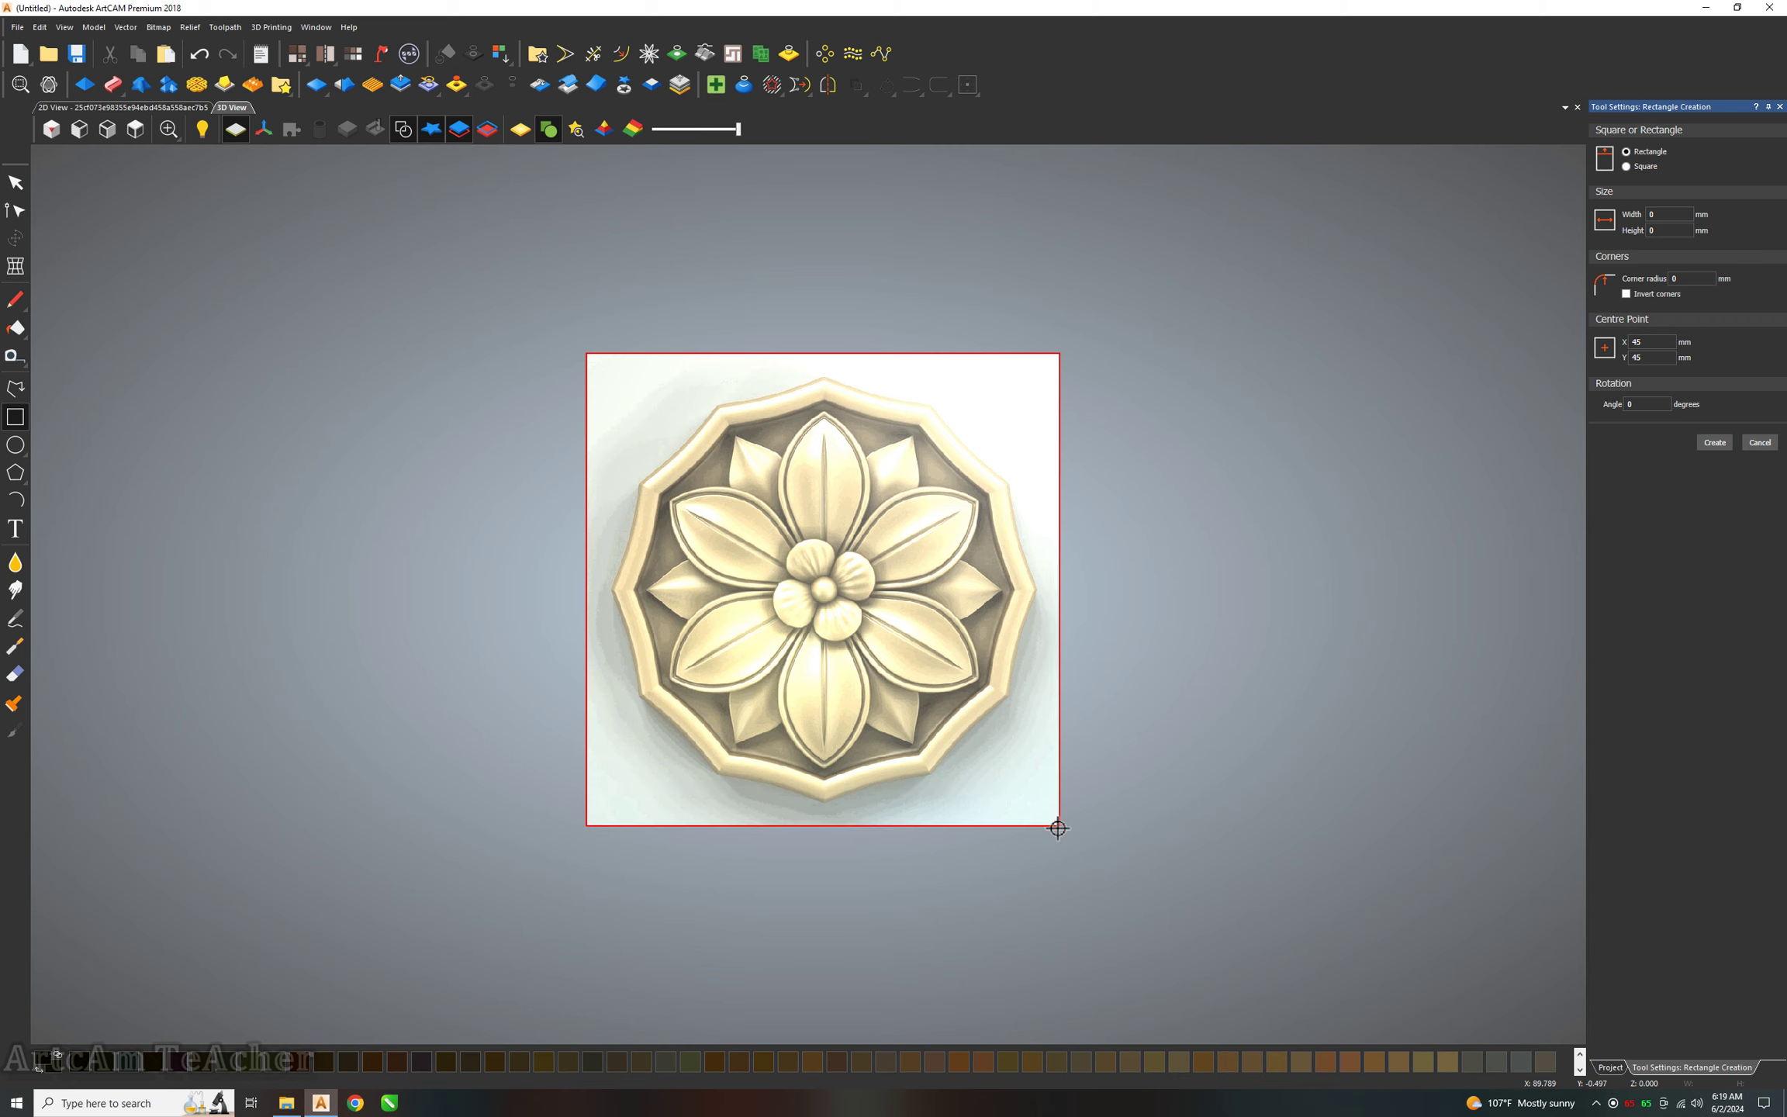
{"action": "key", "text": "Escape"}
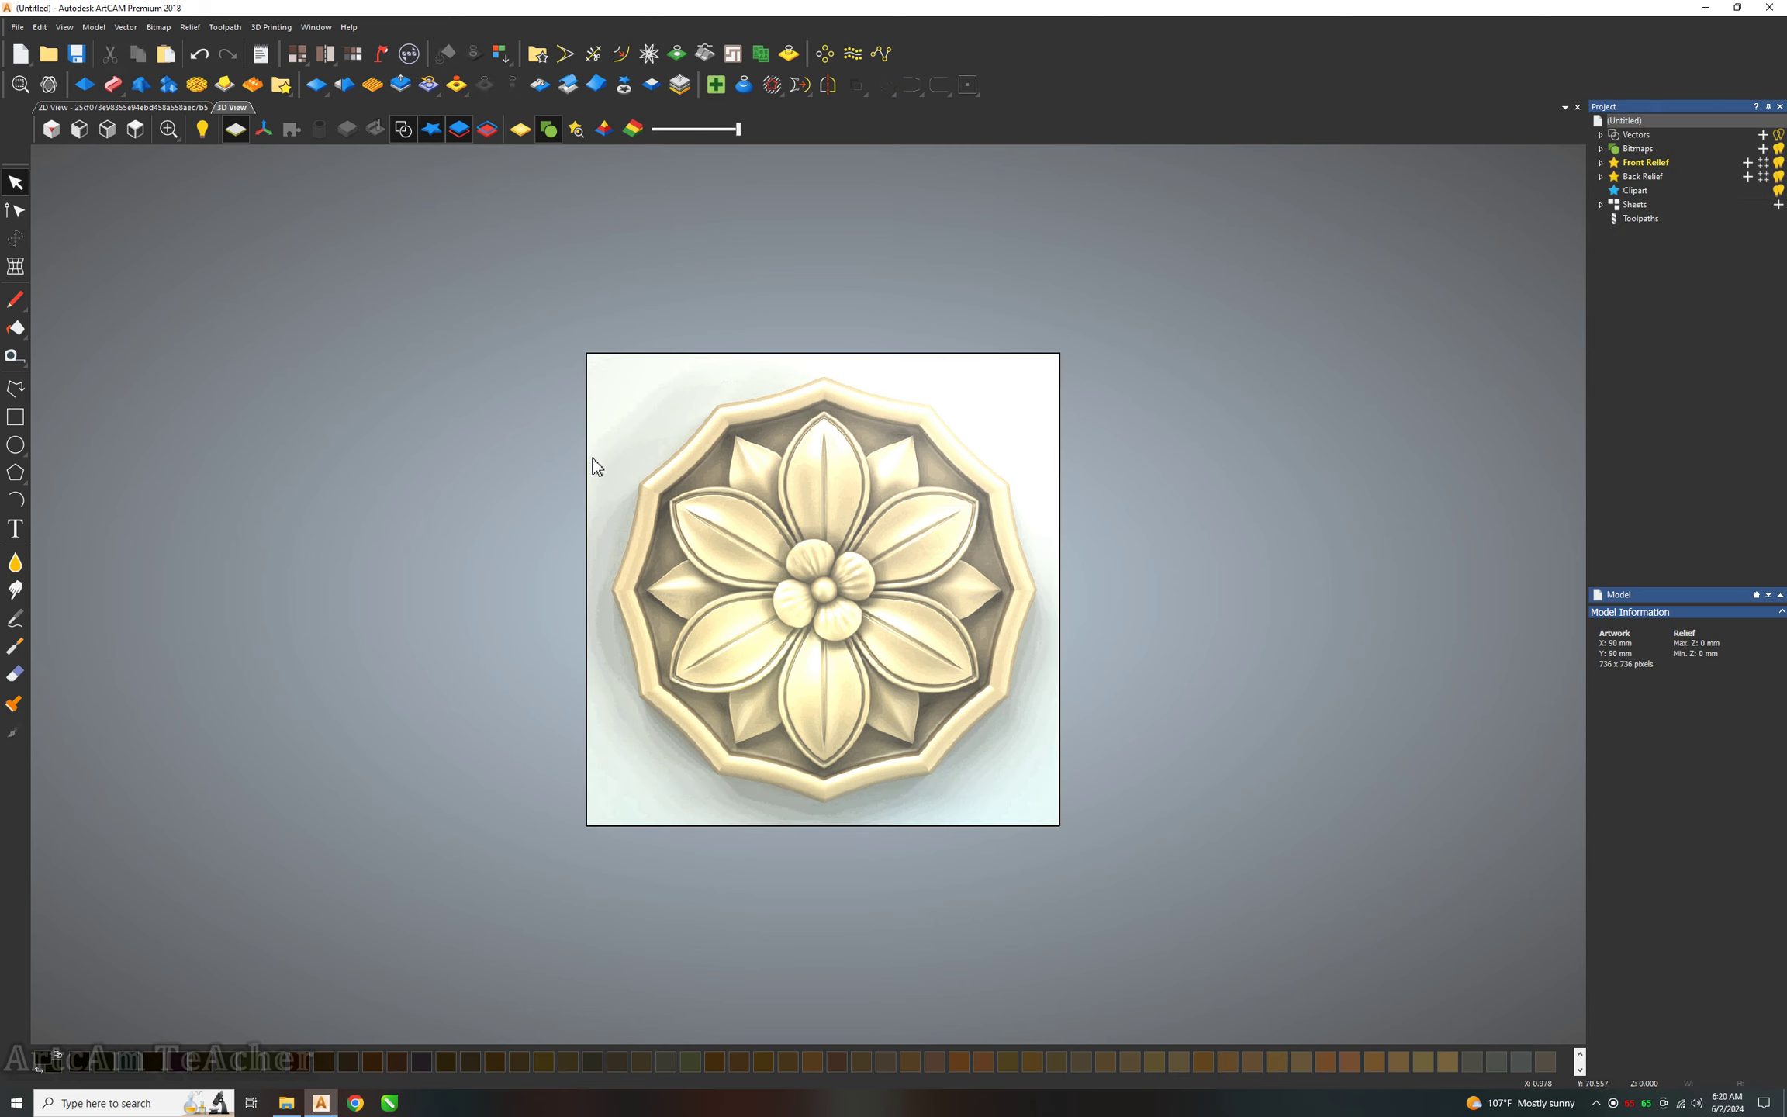
Draw a small circle centred on the flower's central bud.
{"action": "left_click", "coordinate": [21, 384]}
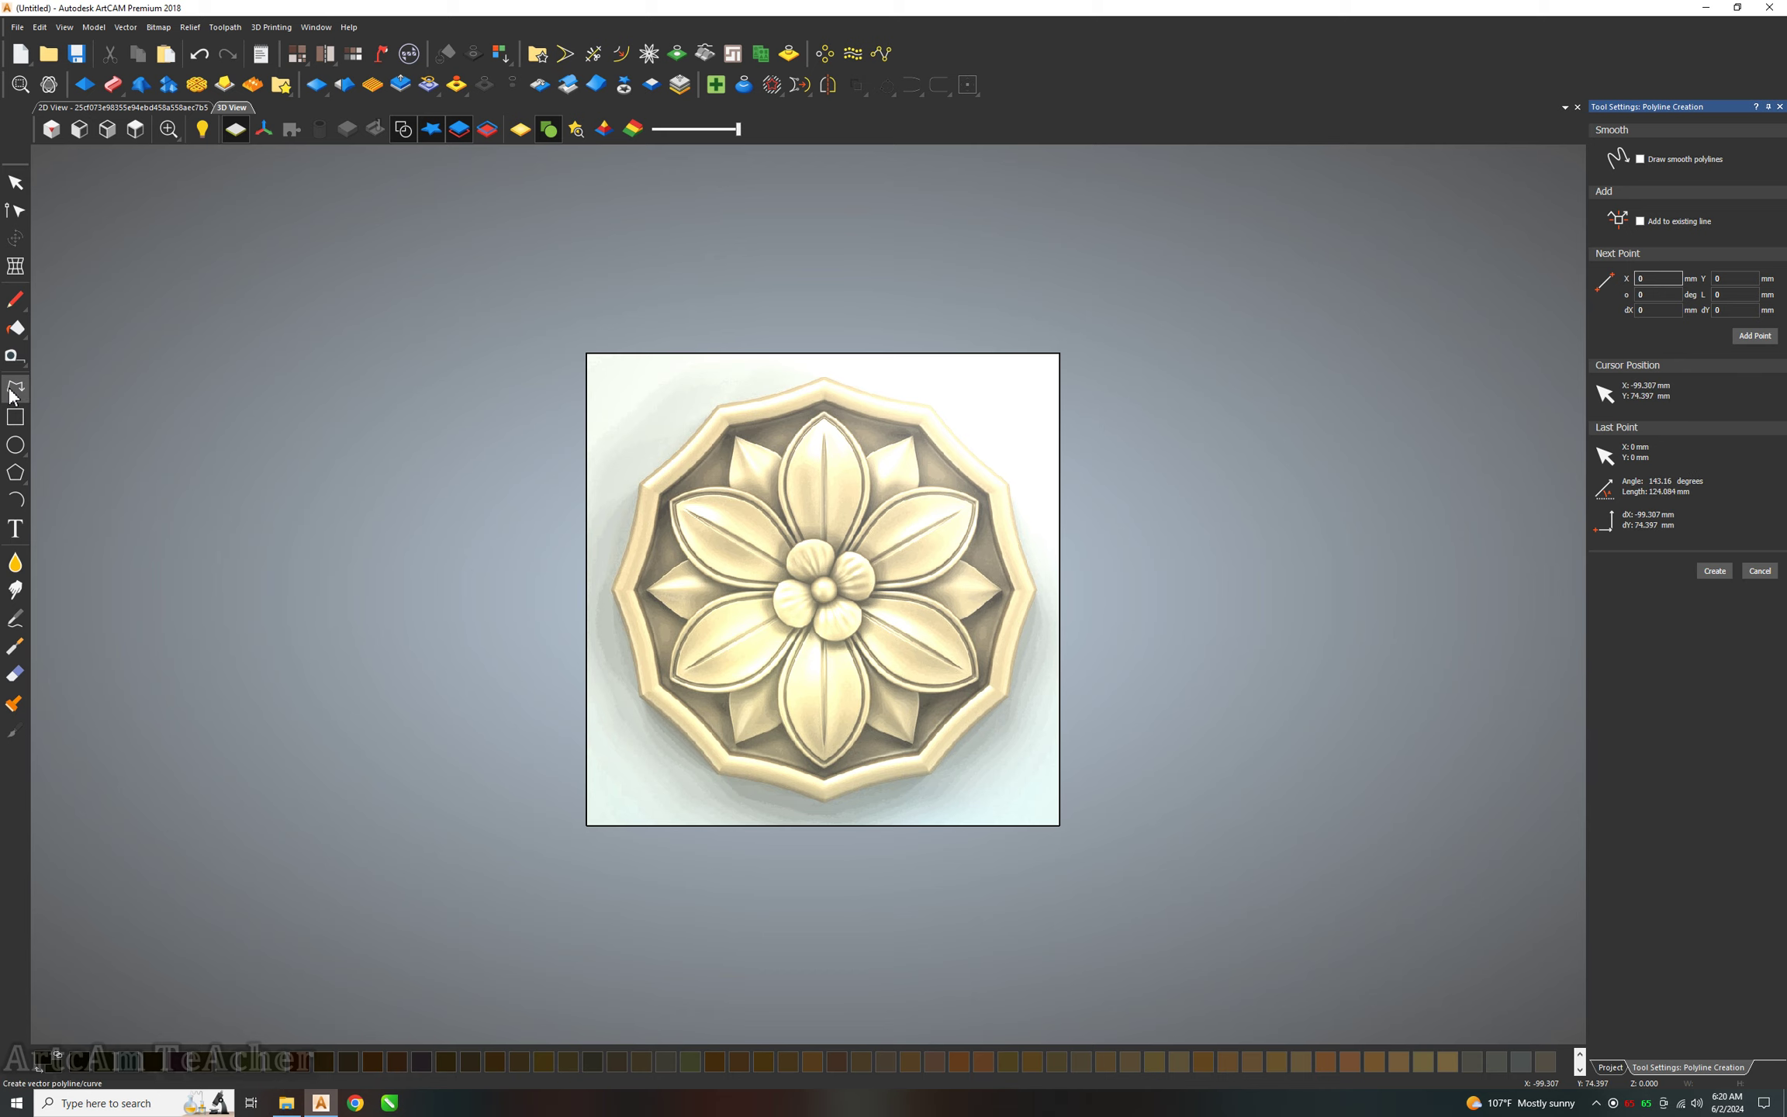
{"action": "left_click", "coordinate": [16, 444]}
{"action": "scroll", "coordinate": [812, 587], "scroll_direction": "up", "scroll_amount": 2}
{"action": "scroll", "coordinate": [812, 587], "scroll_direction": "up", "scroll_amount": 1}
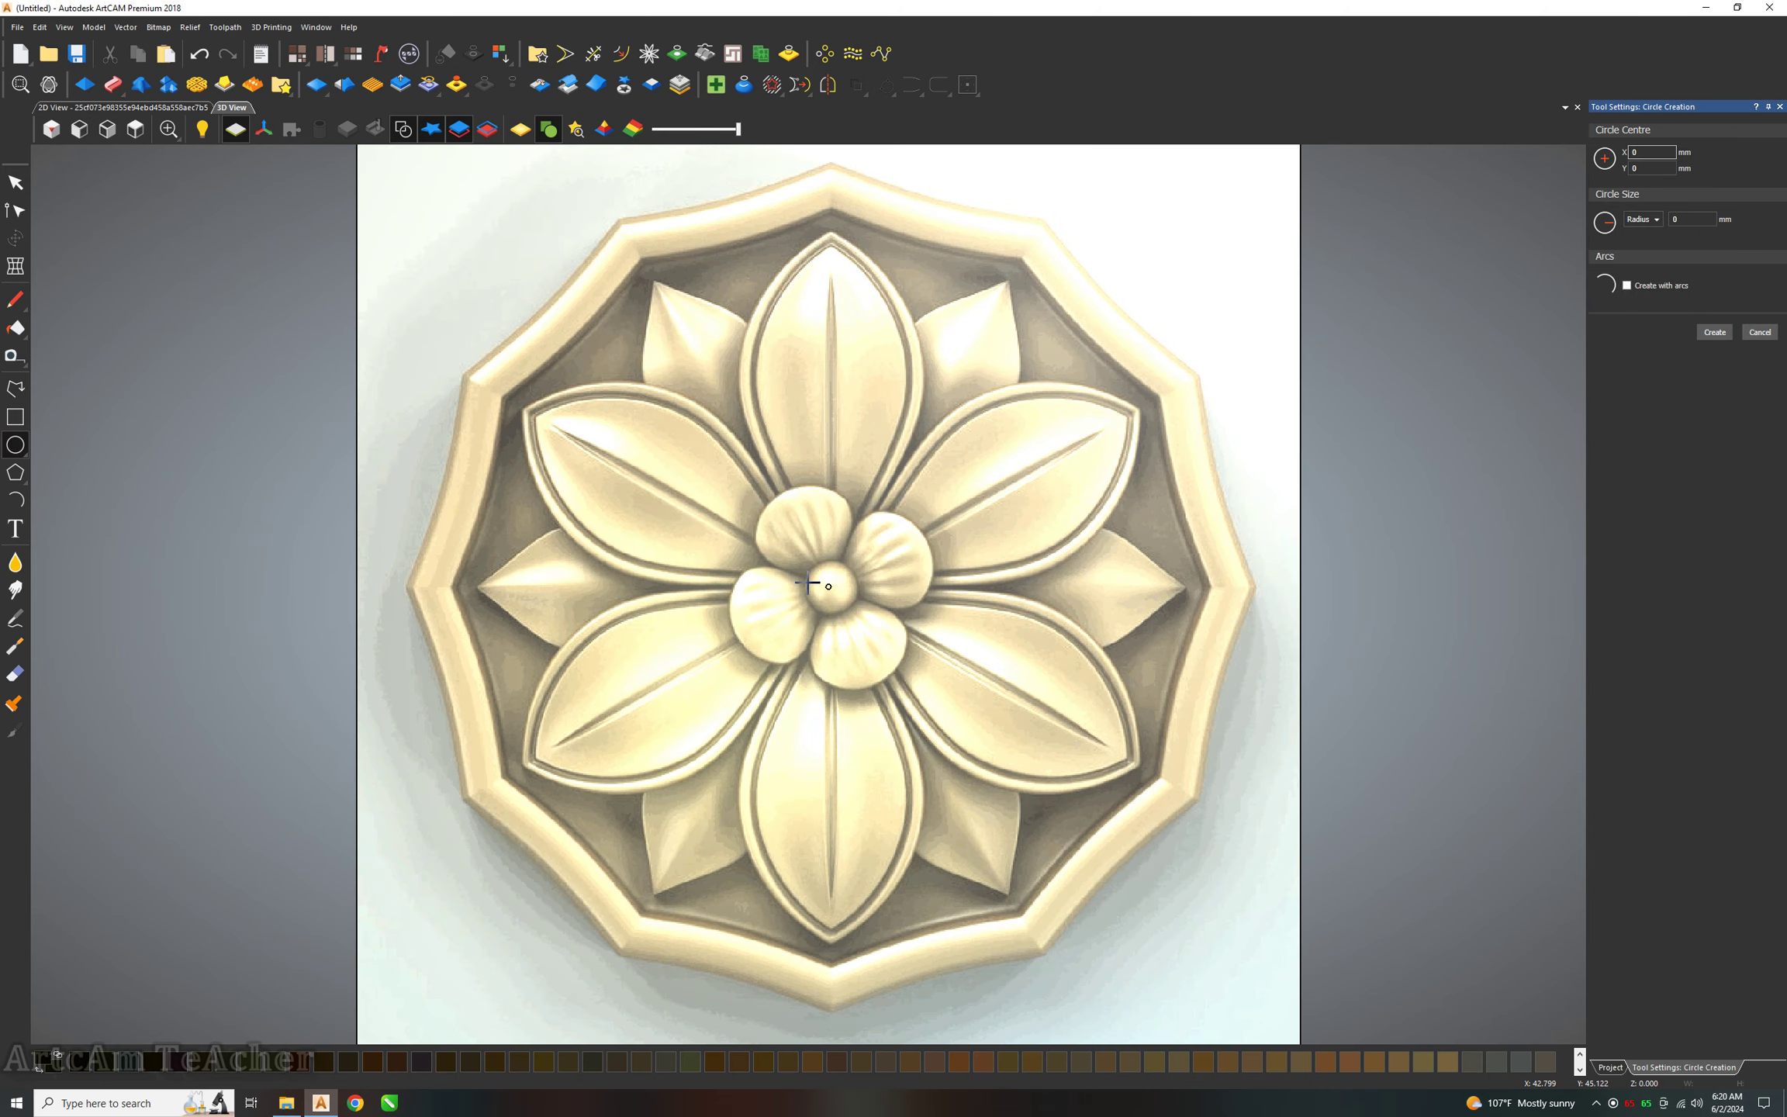
{"action": "scroll", "coordinate": [802, 583], "scroll_direction": "up", "scroll_amount": 1}
{"action": "scroll", "coordinate": [787, 582], "scroll_direction": "up", "scroll_amount": 2}
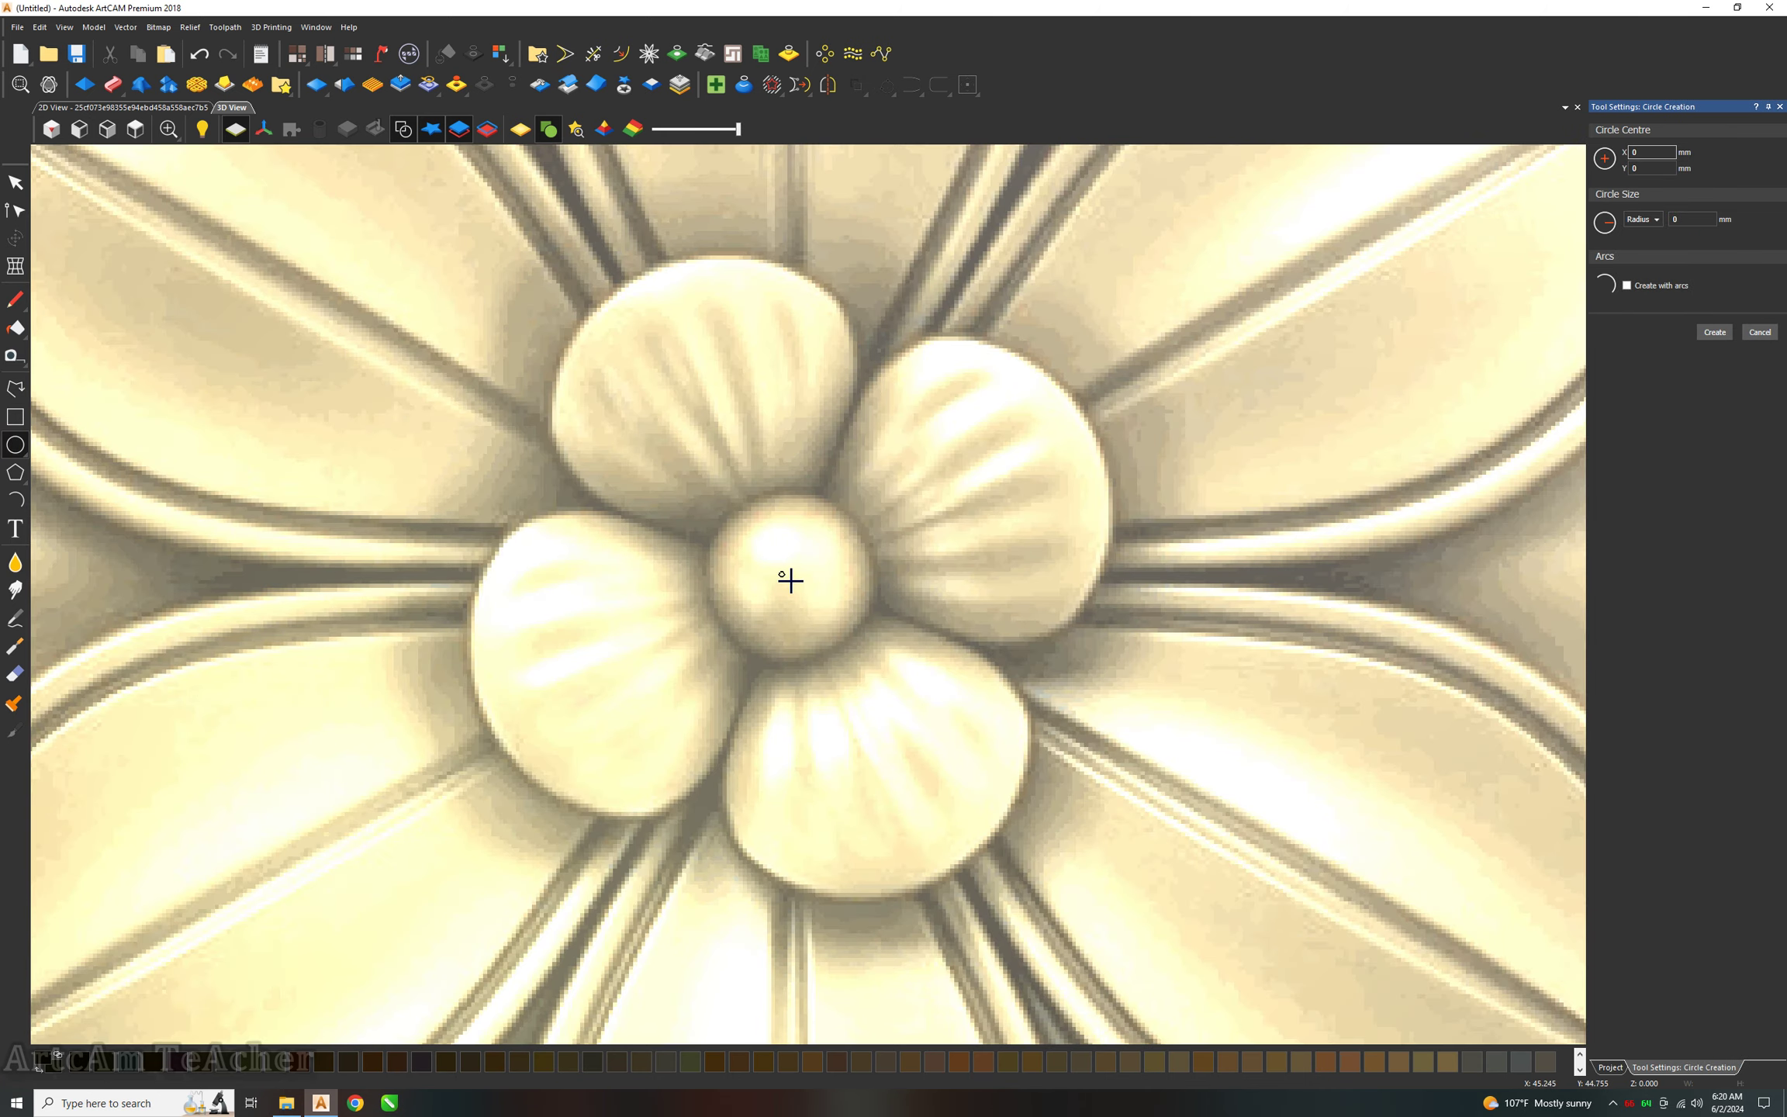
{"action": "left_click", "coordinate": [791, 580]}
{"action": "left_click", "coordinate": [912, 559]}
{"action": "key", "text": "Escape"}
Draw a vertical polyline from the flower centre up past the panel's top edge.
{"action": "scroll", "coordinate": [918, 499], "scroll_direction": "down", "scroll_amount": 1}
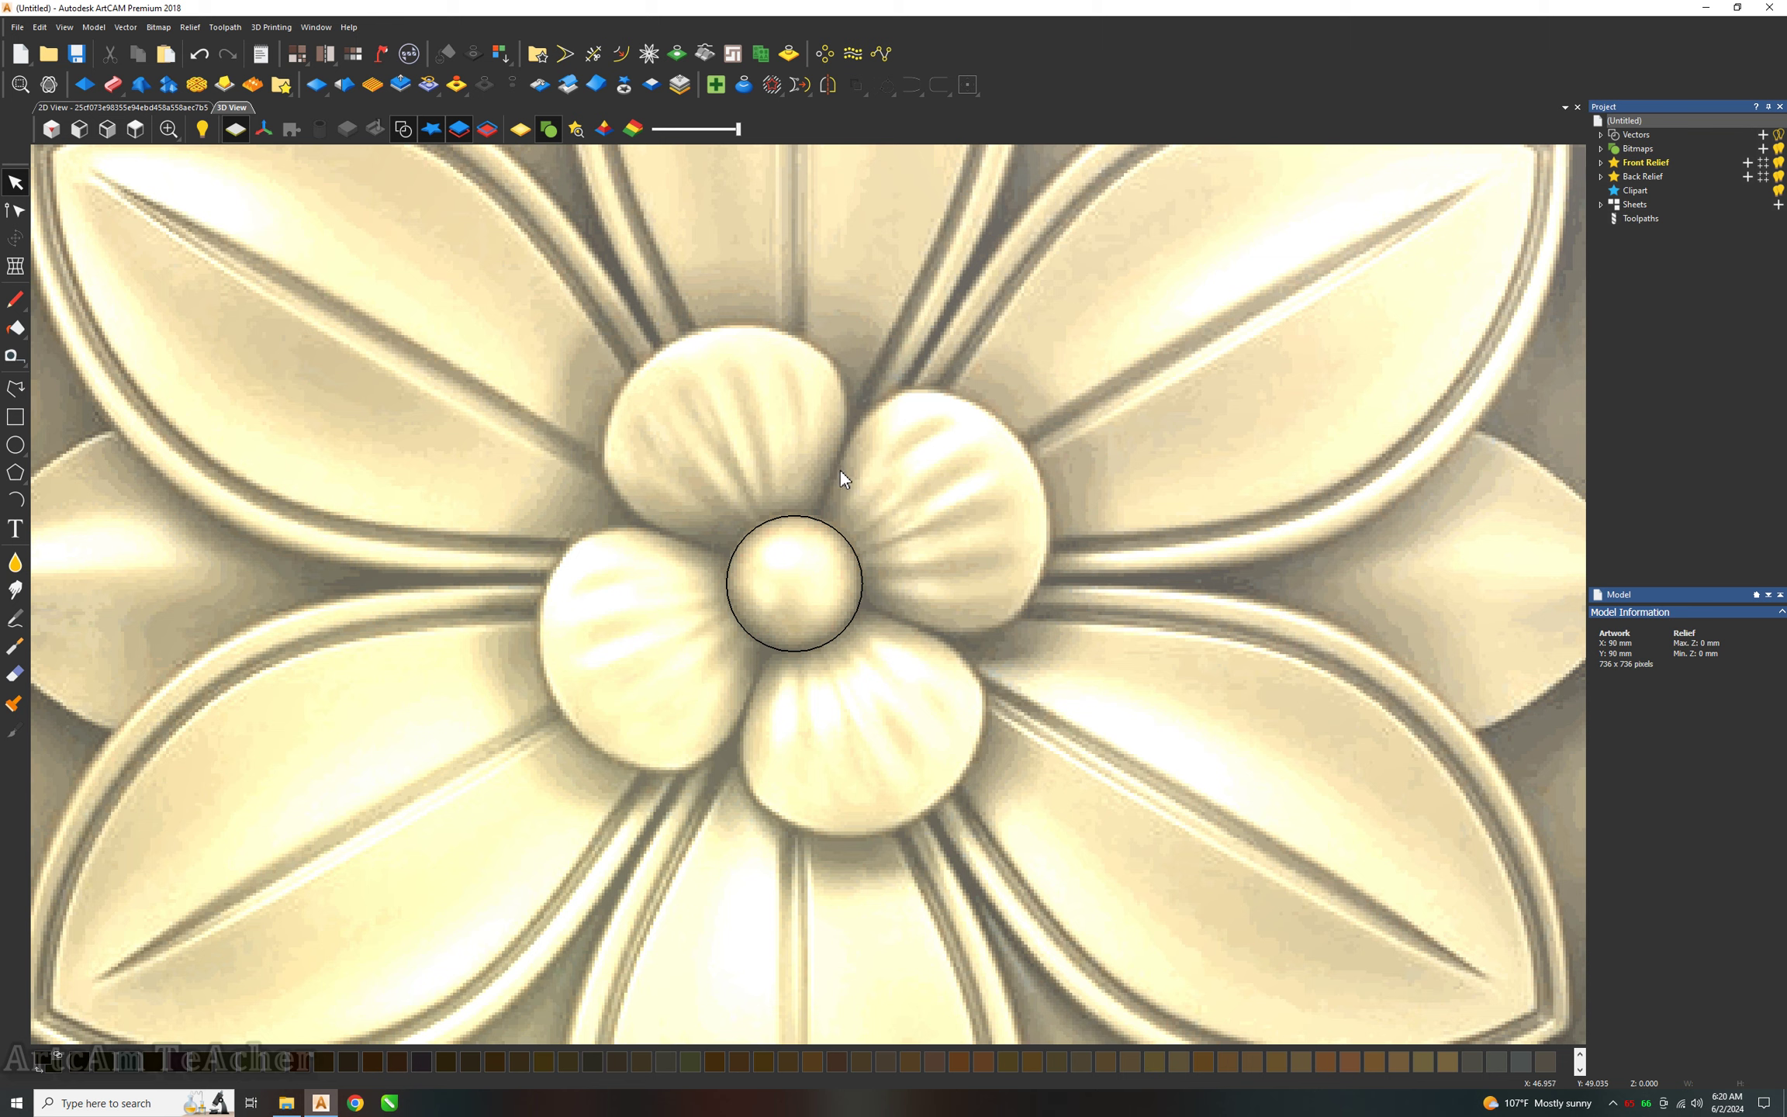
{"action": "scroll", "coordinate": [885, 484], "scroll_direction": "down", "scroll_amount": 1}
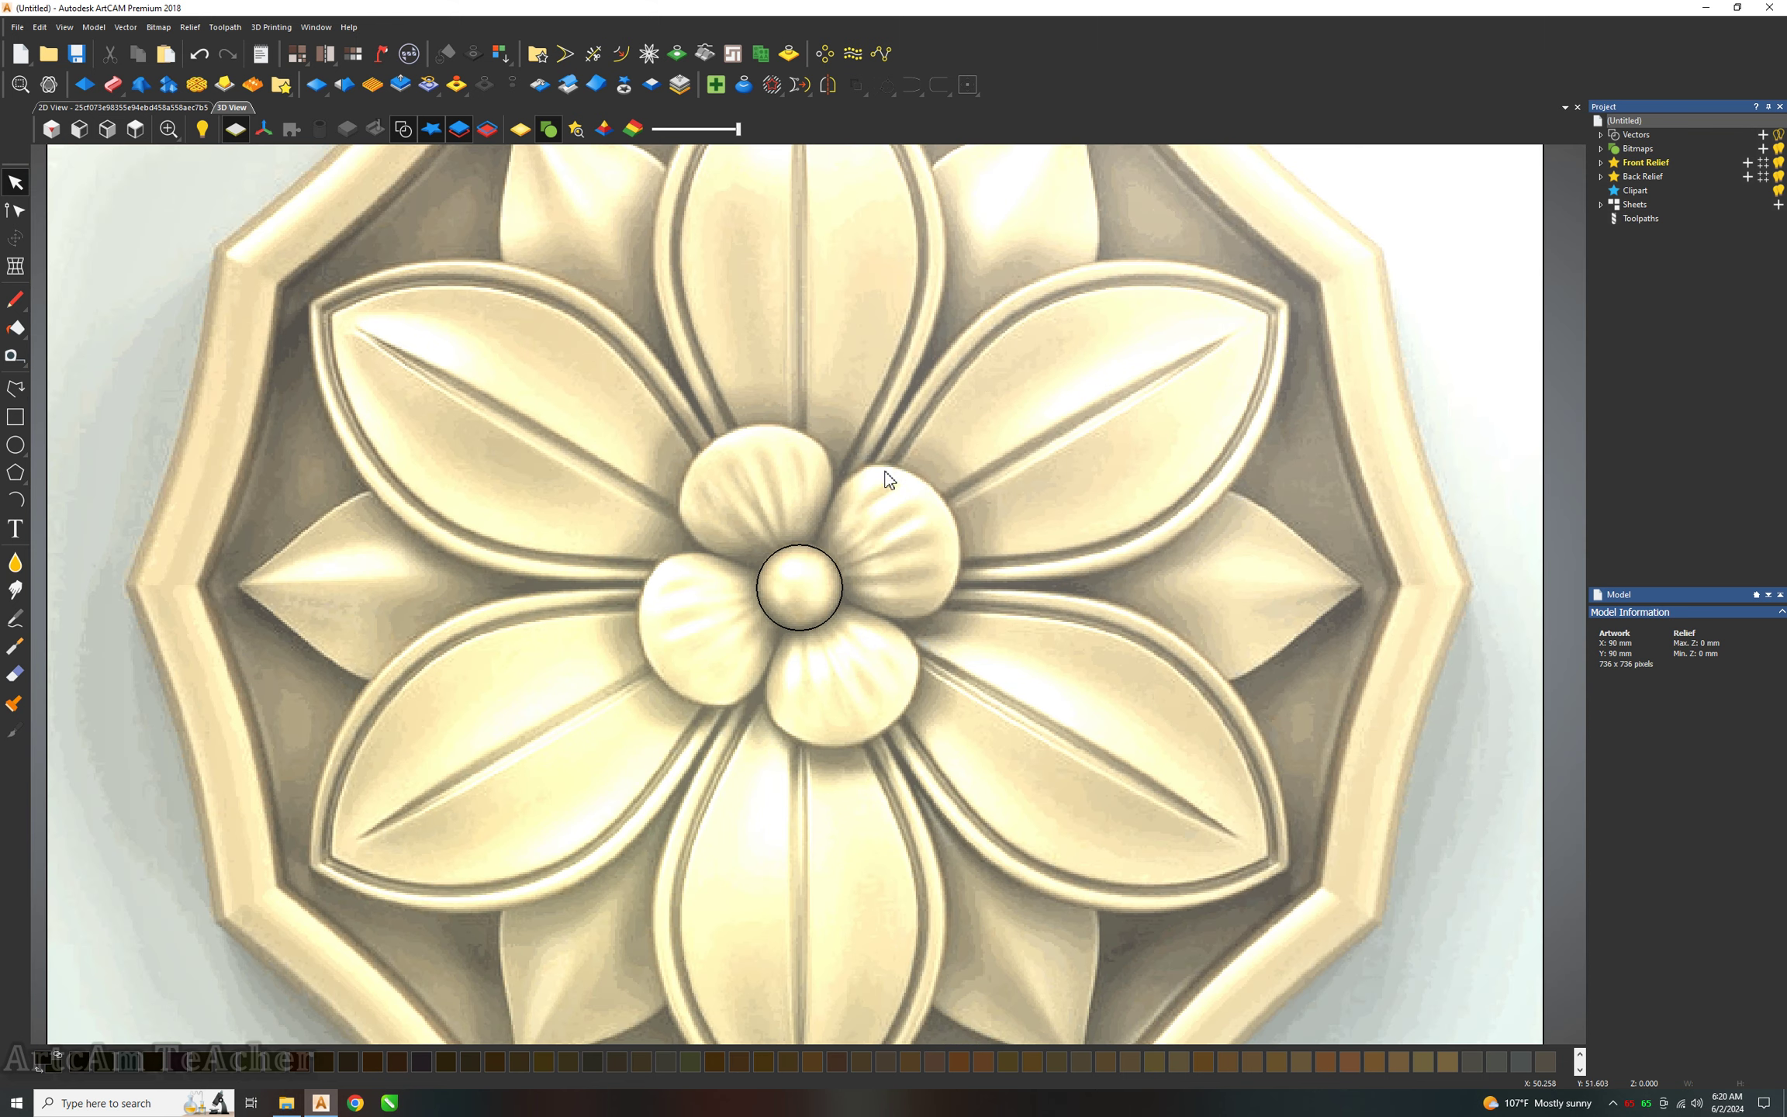
{"action": "scroll", "coordinate": [880, 465], "scroll_direction": "down", "scroll_amount": 1}
{"action": "left_click", "coordinate": [15, 388]}
{"action": "scroll", "coordinate": [776, 582], "scroll_direction": "up", "scroll_amount": 1}
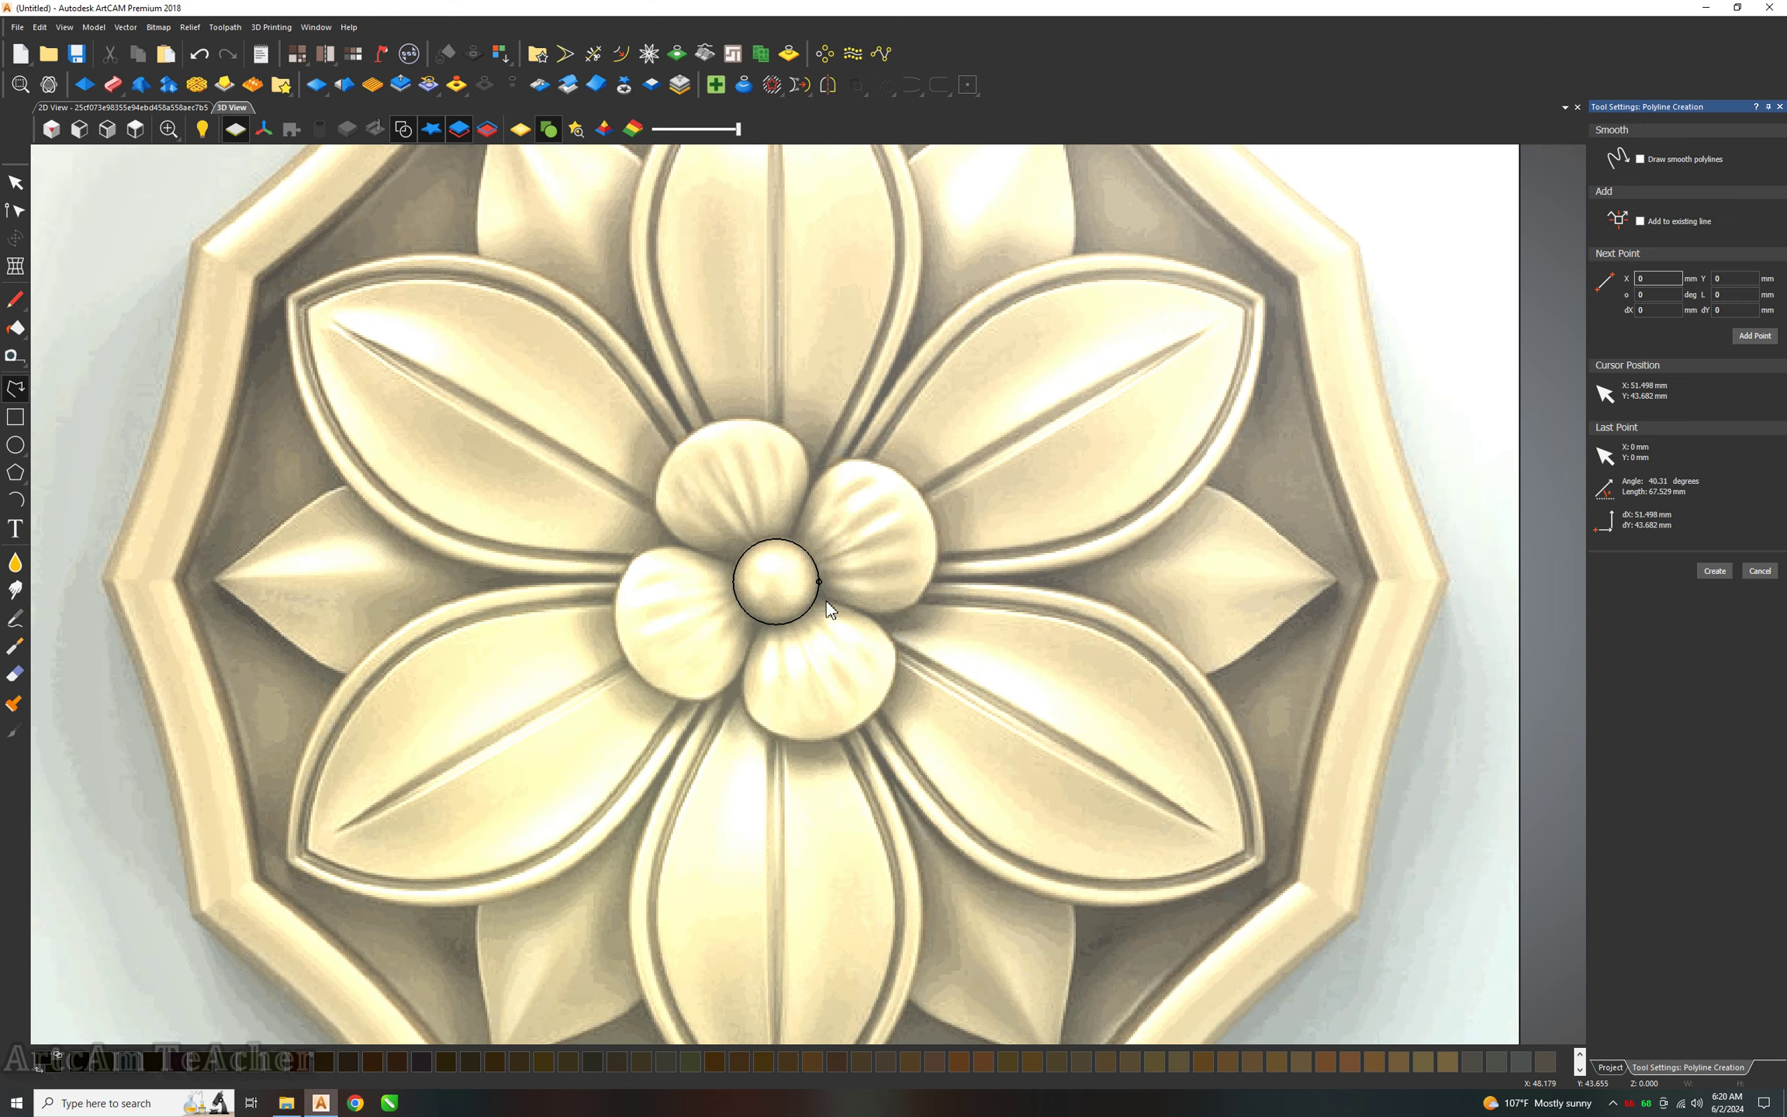
{"action": "scroll", "coordinate": [781, 586], "scroll_direction": "up", "scroll_amount": 1}
{"action": "left_click", "coordinate": [774, 578]}
{"action": "scroll", "coordinate": [791, 481], "scroll_direction": "down", "scroll_amount": 1}
{"action": "scroll", "coordinate": [821, 371], "scroll_direction": "down", "scroll_amount": 1}
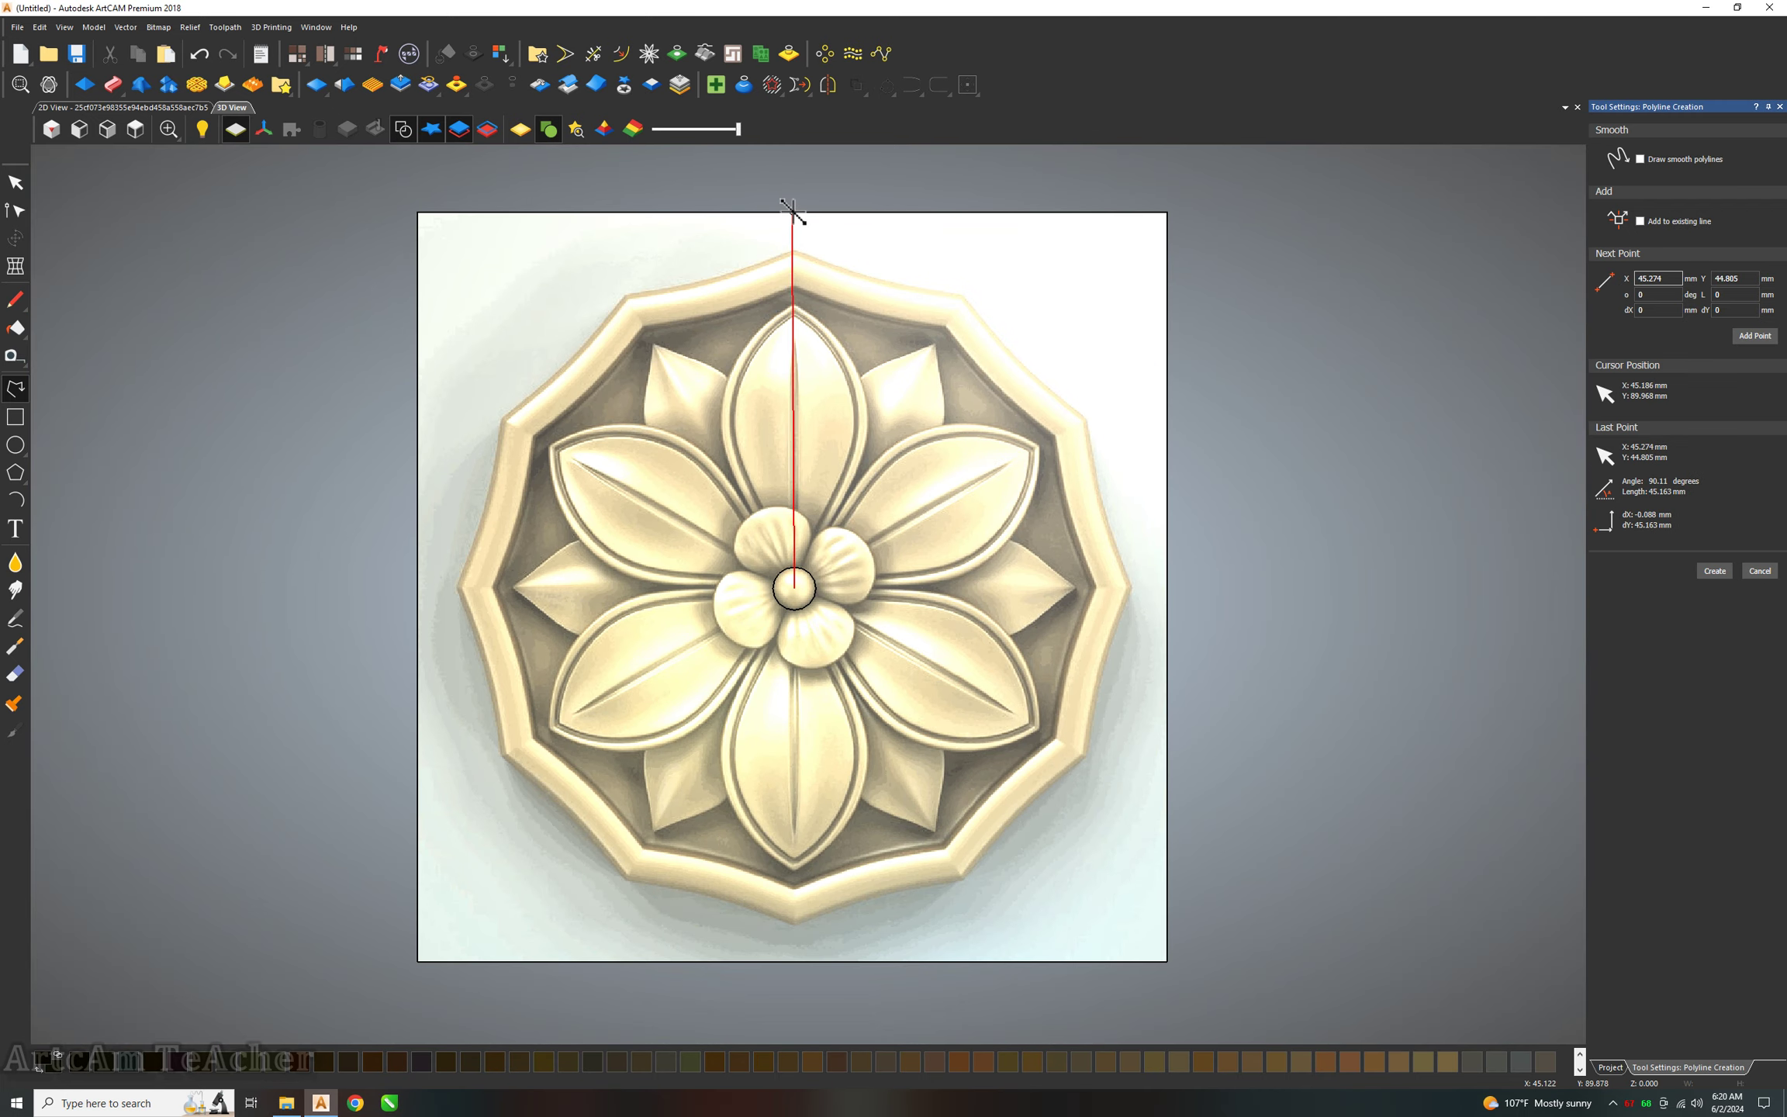
{"action": "left_click", "coordinate": [795, 206], "text": "ctrl"}
{"action": "key", "text": "Escape"}
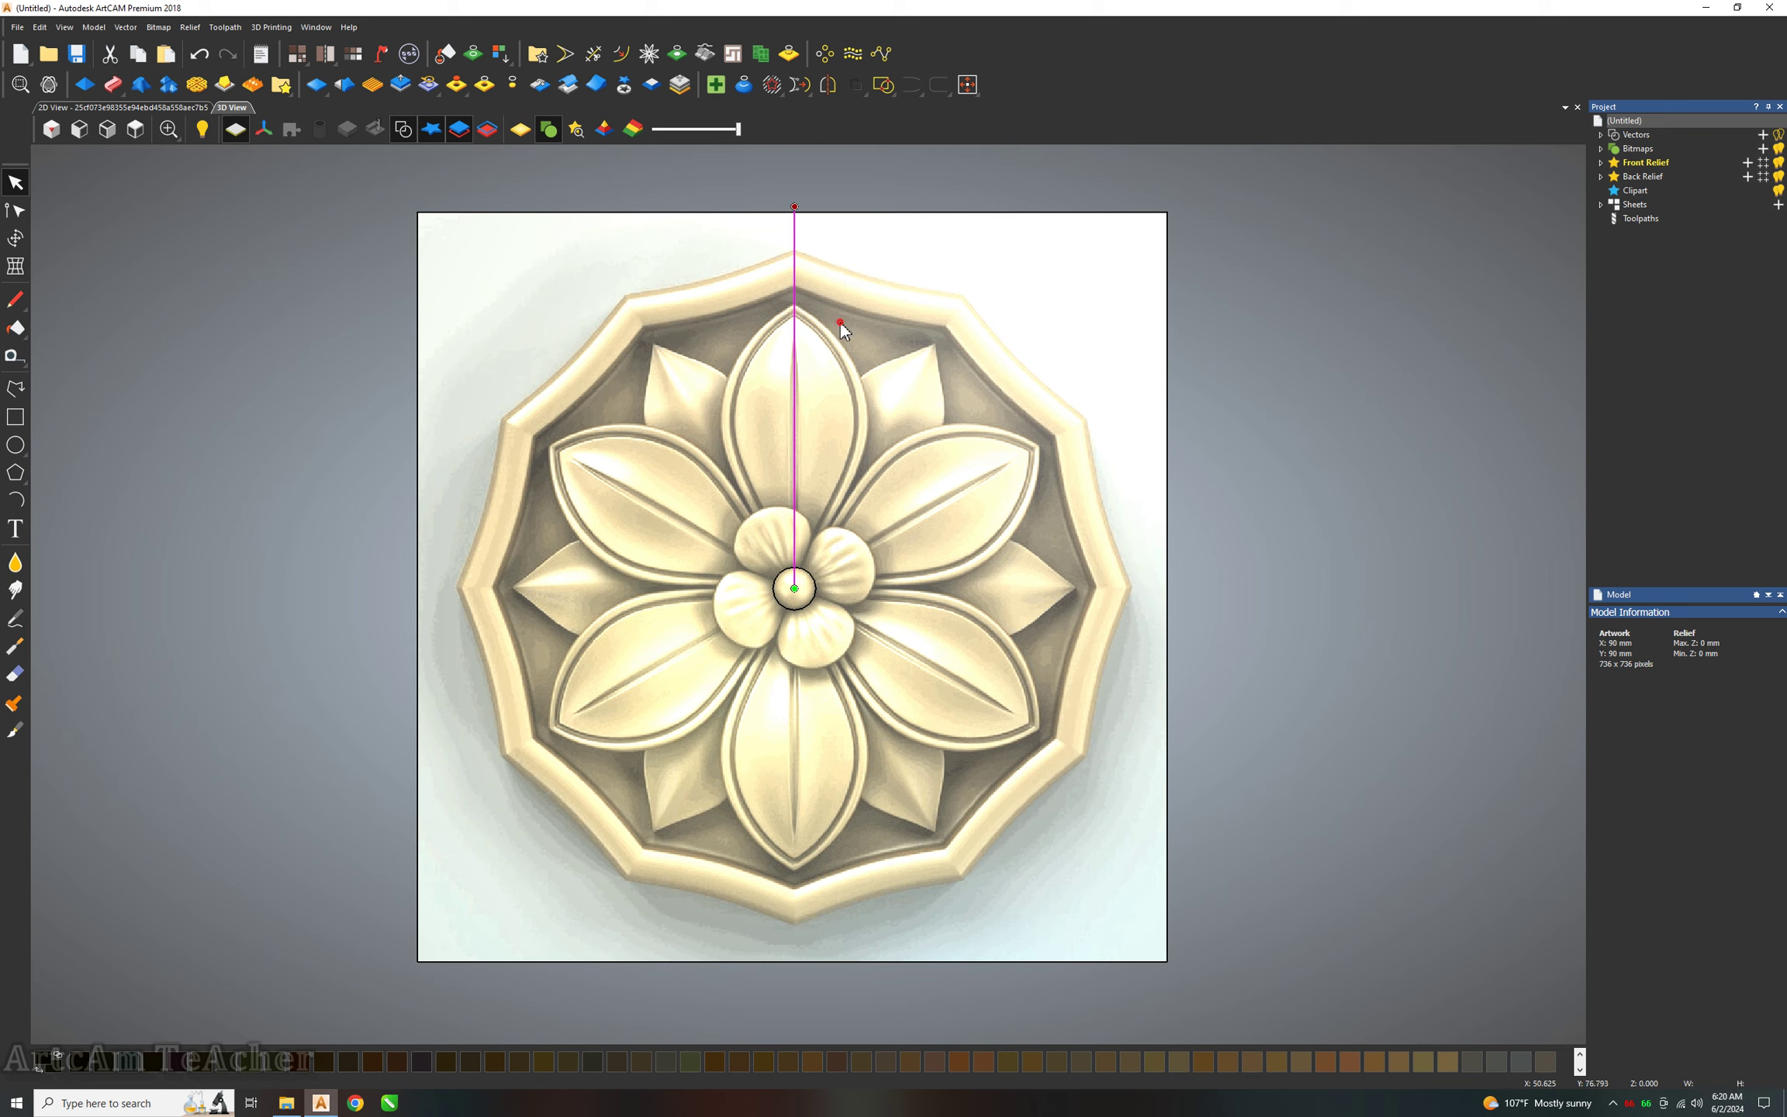
Rotate-copy the vertical line into 6 evenly spaced spokes about the flower centre.
{"action": "scroll", "coordinate": [785, 404], "scroll_direction": "down", "scroll_amount": 2}
{"action": "scroll", "coordinate": [755, 411], "scroll_direction": "up", "scroll_amount": 2}
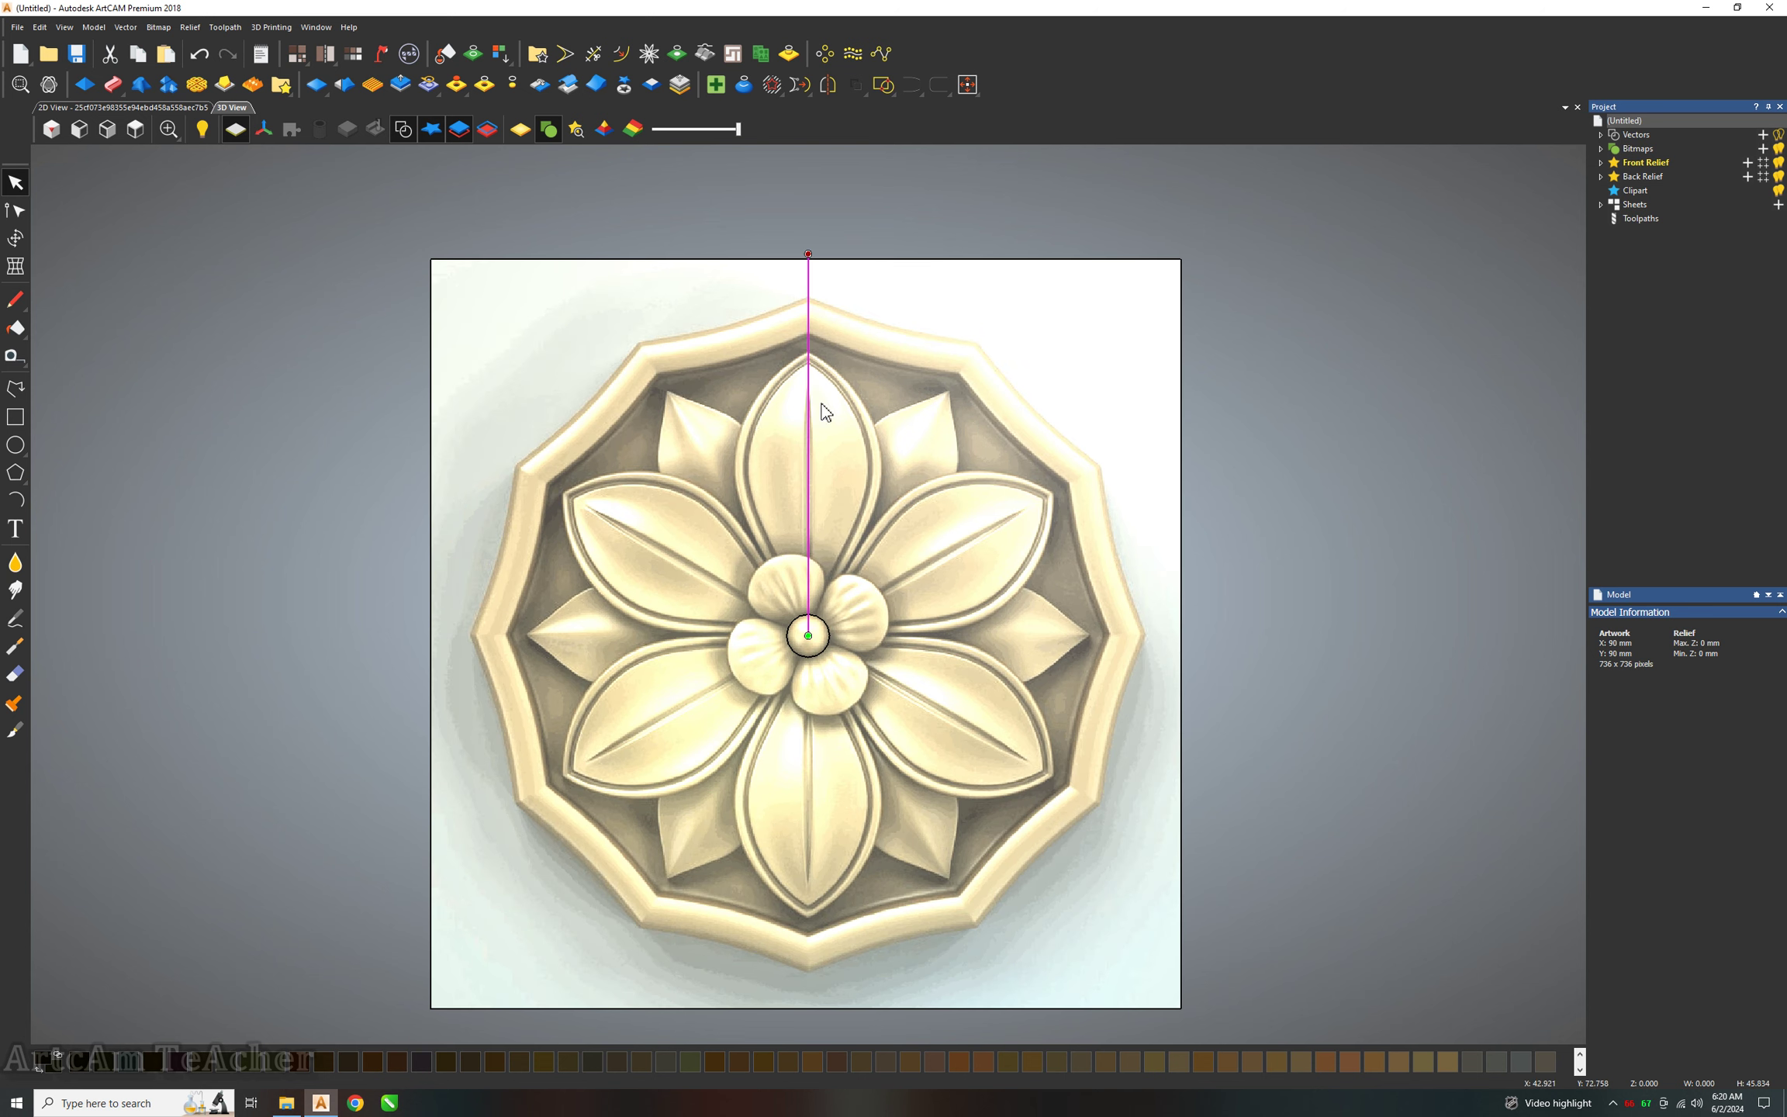
{"action": "left_click", "coordinate": [824, 52]}
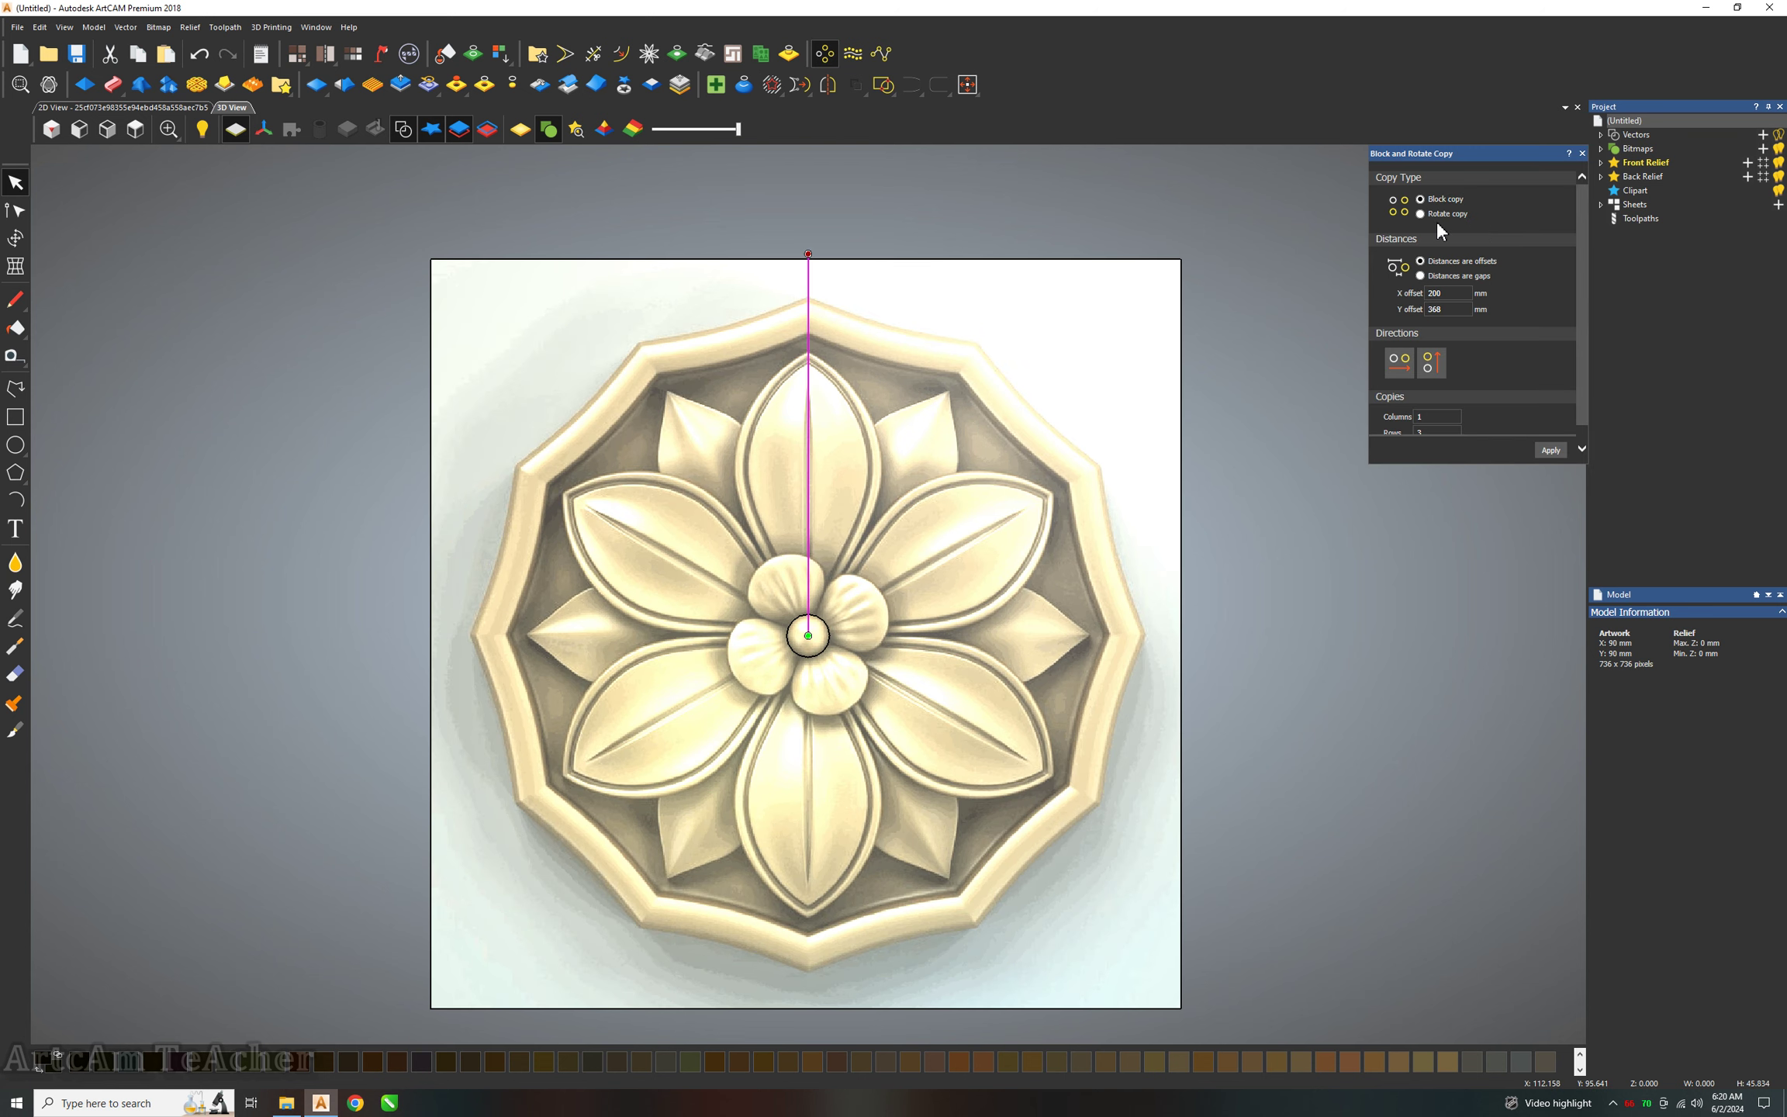
{"action": "left_click", "coordinate": [1436, 215]}
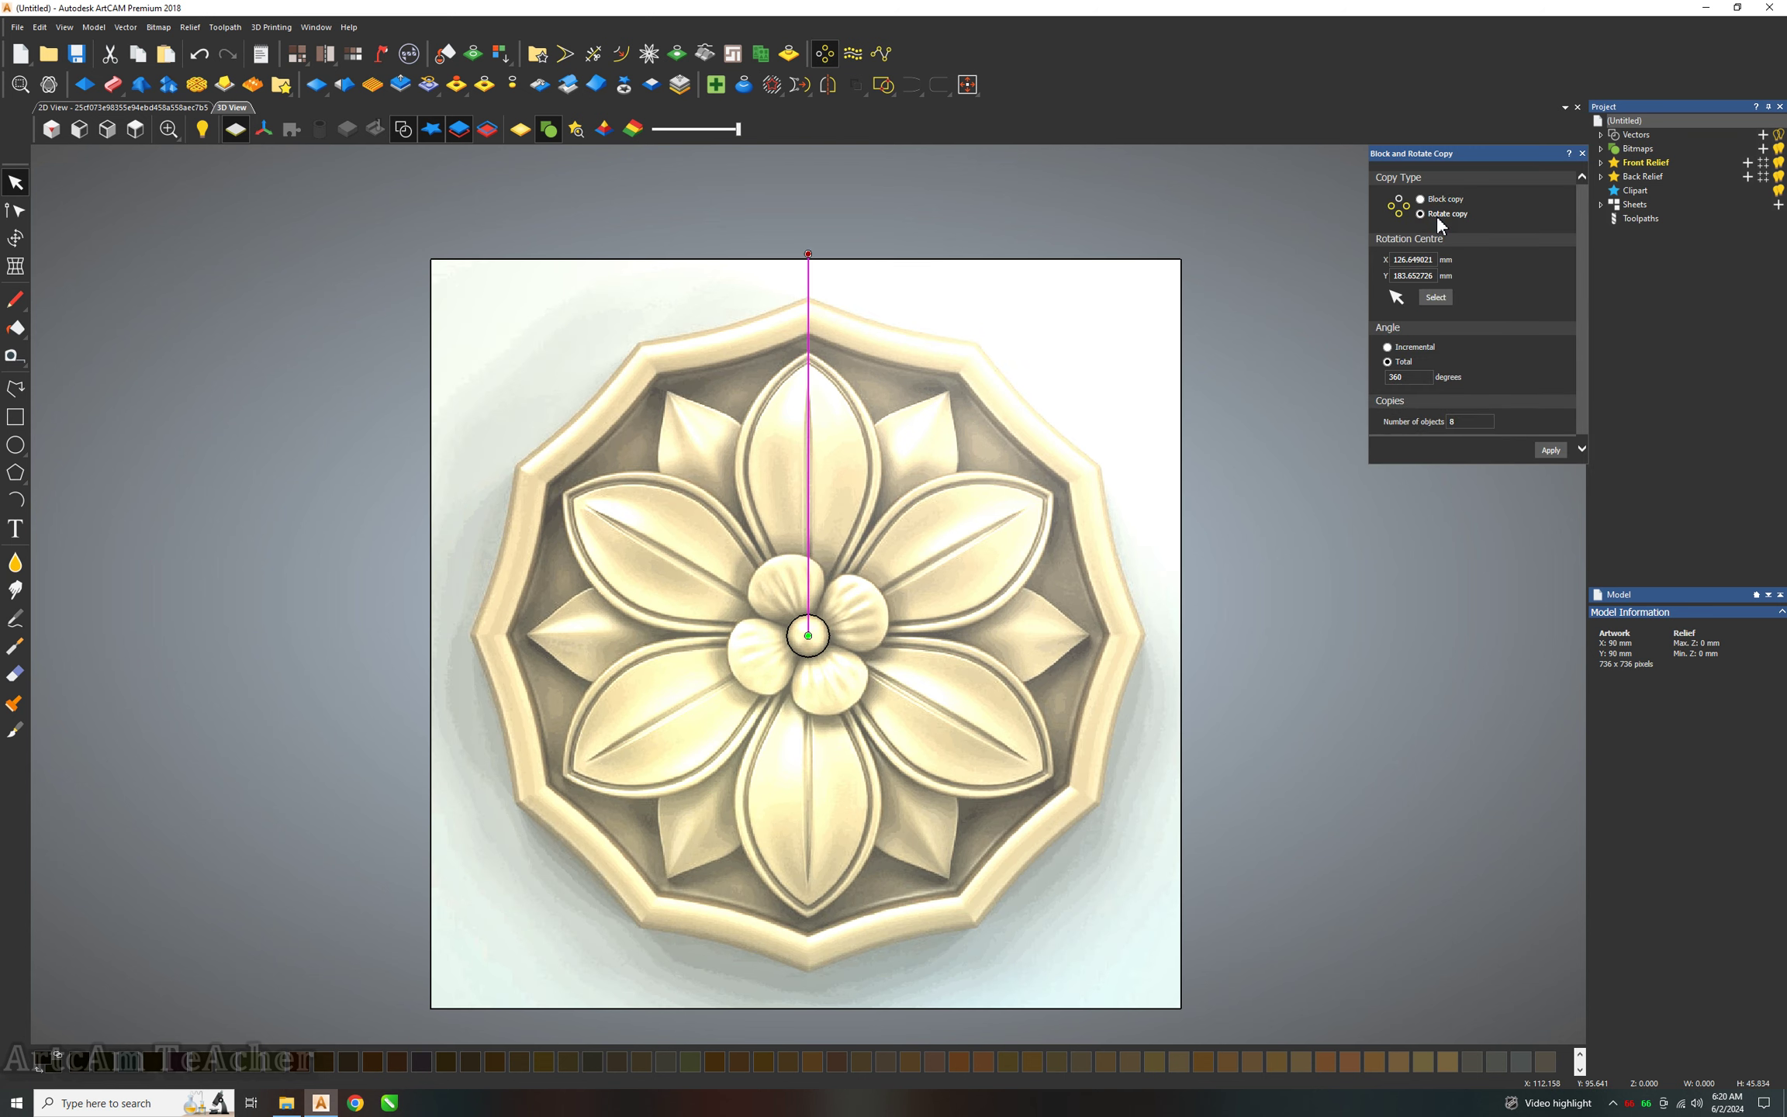
{"action": "left_click", "coordinate": [1433, 298]}
{"action": "scroll", "coordinate": [806, 638], "scroll_direction": "up", "scroll_amount": 5}
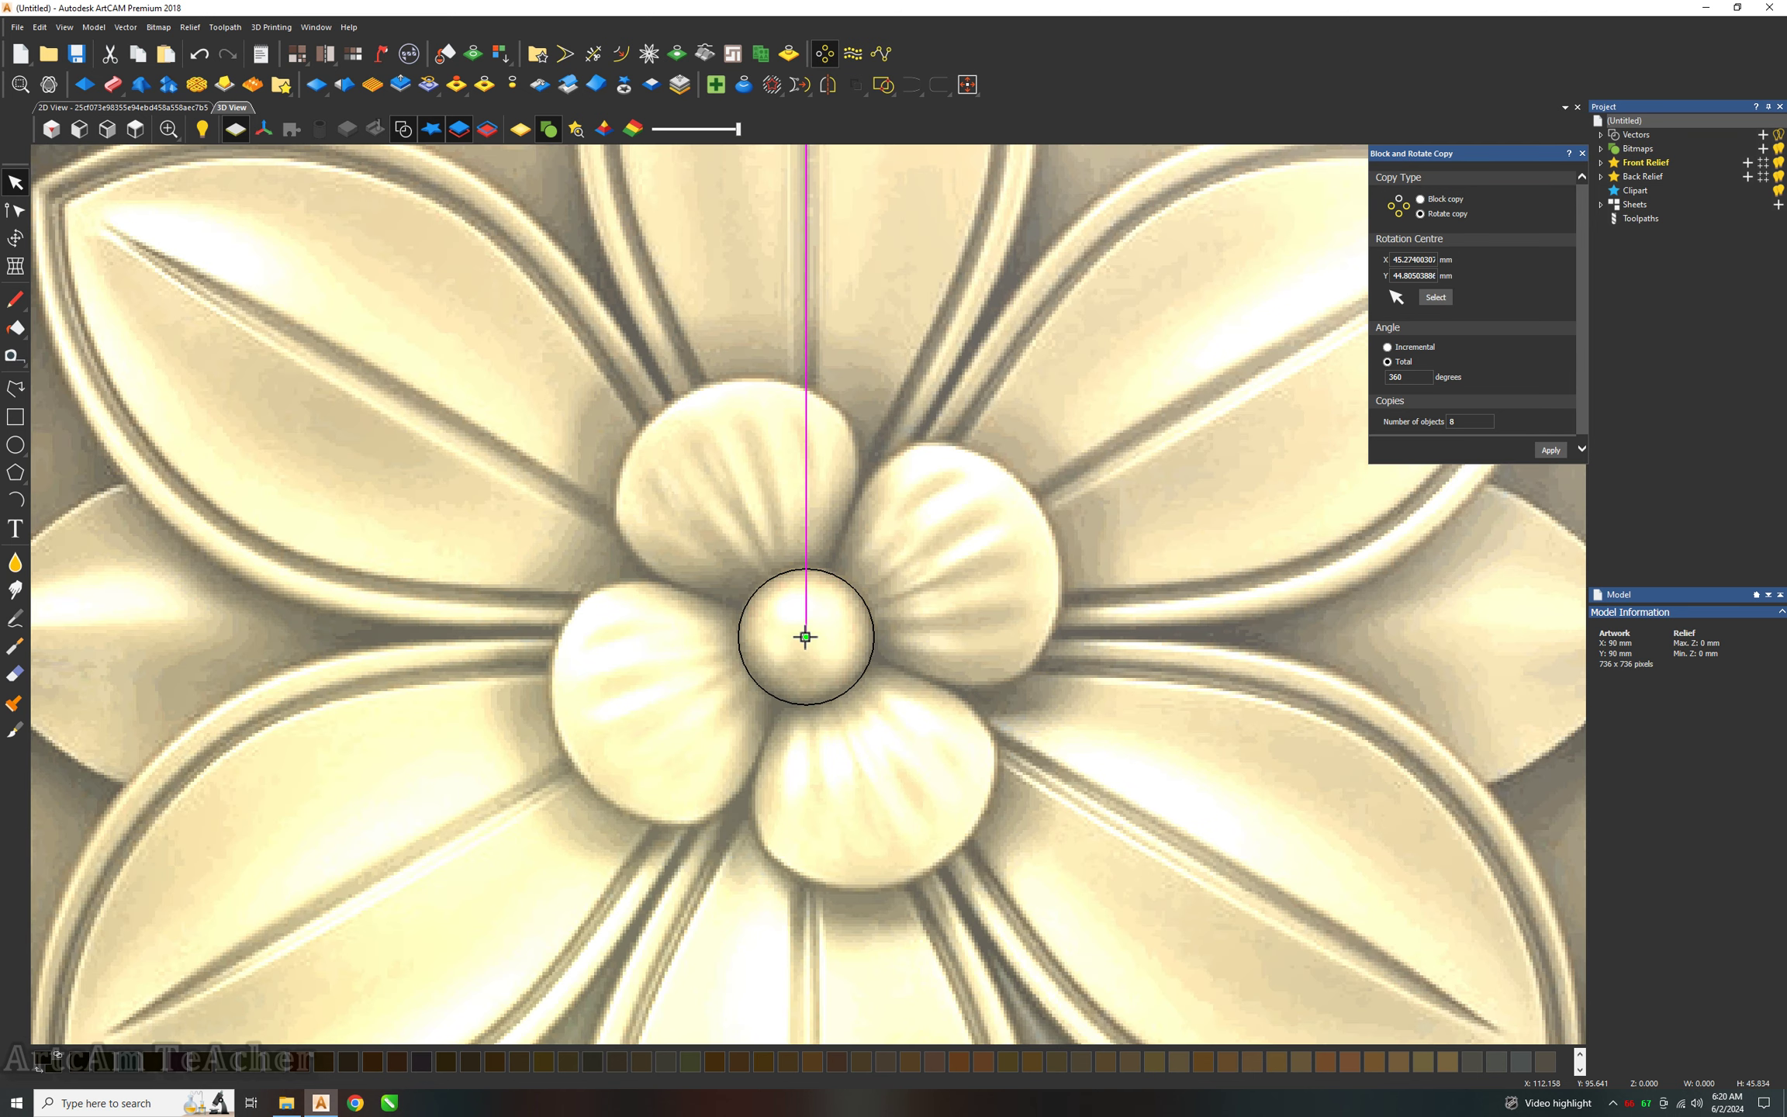
{"action": "type", "text": "6"}
{"action": "key", "text": "Return"}
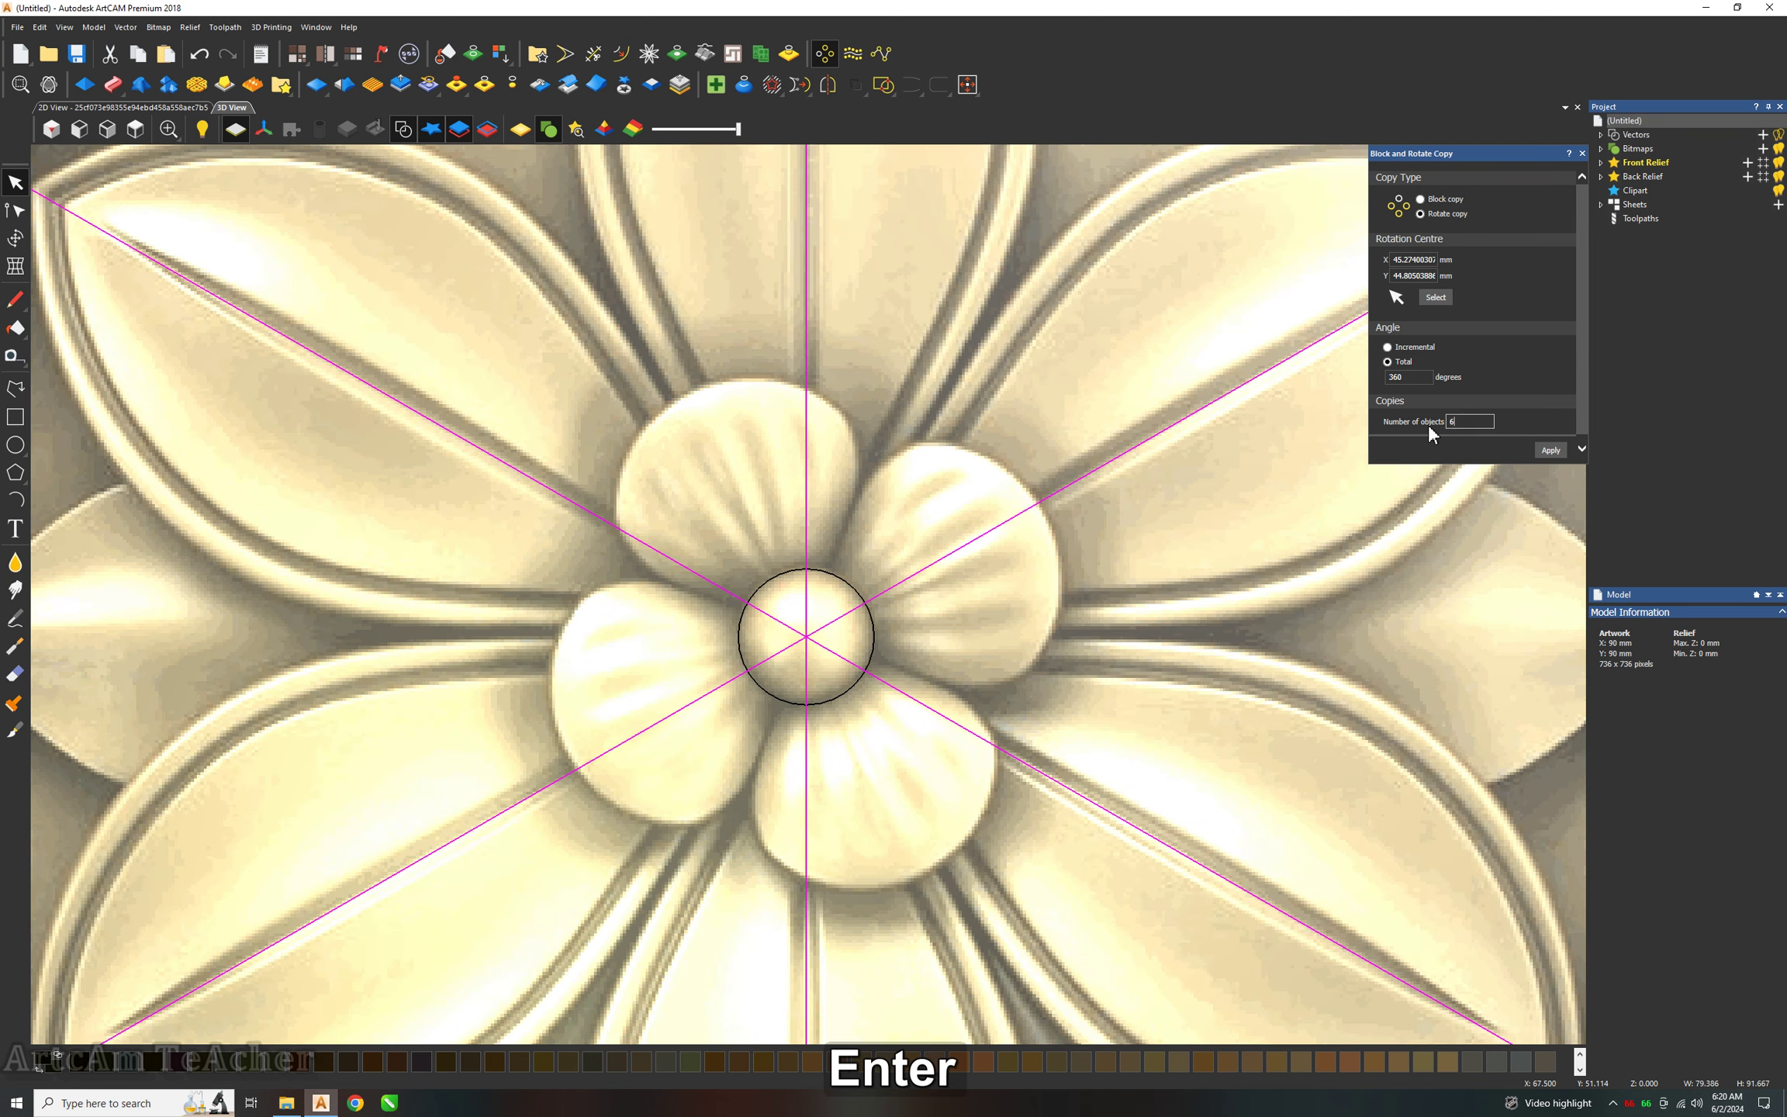
{"action": "scroll", "coordinate": [682, 498], "scroll_direction": "down", "scroll_amount": 5}
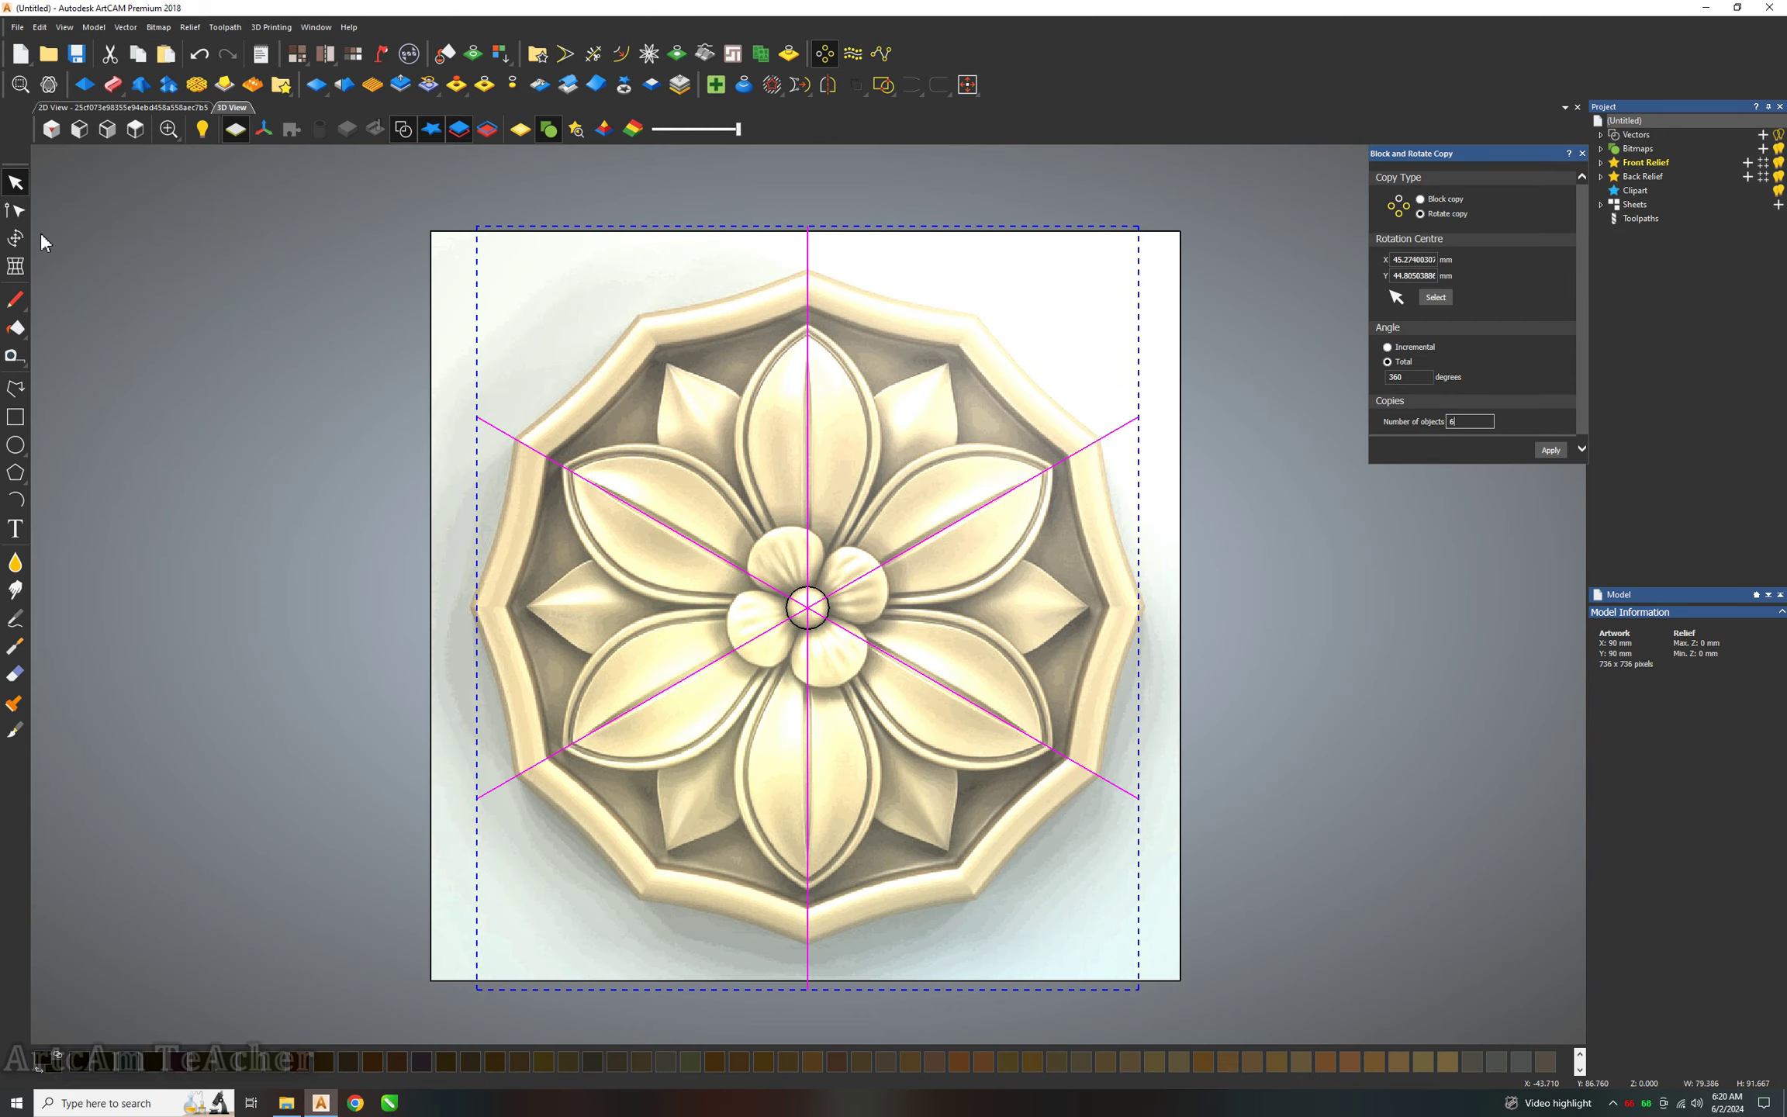
Draw a slanted line from the flower centre toward the rosette's upper left.
{"action": "left_click", "coordinate": [474, 247]}
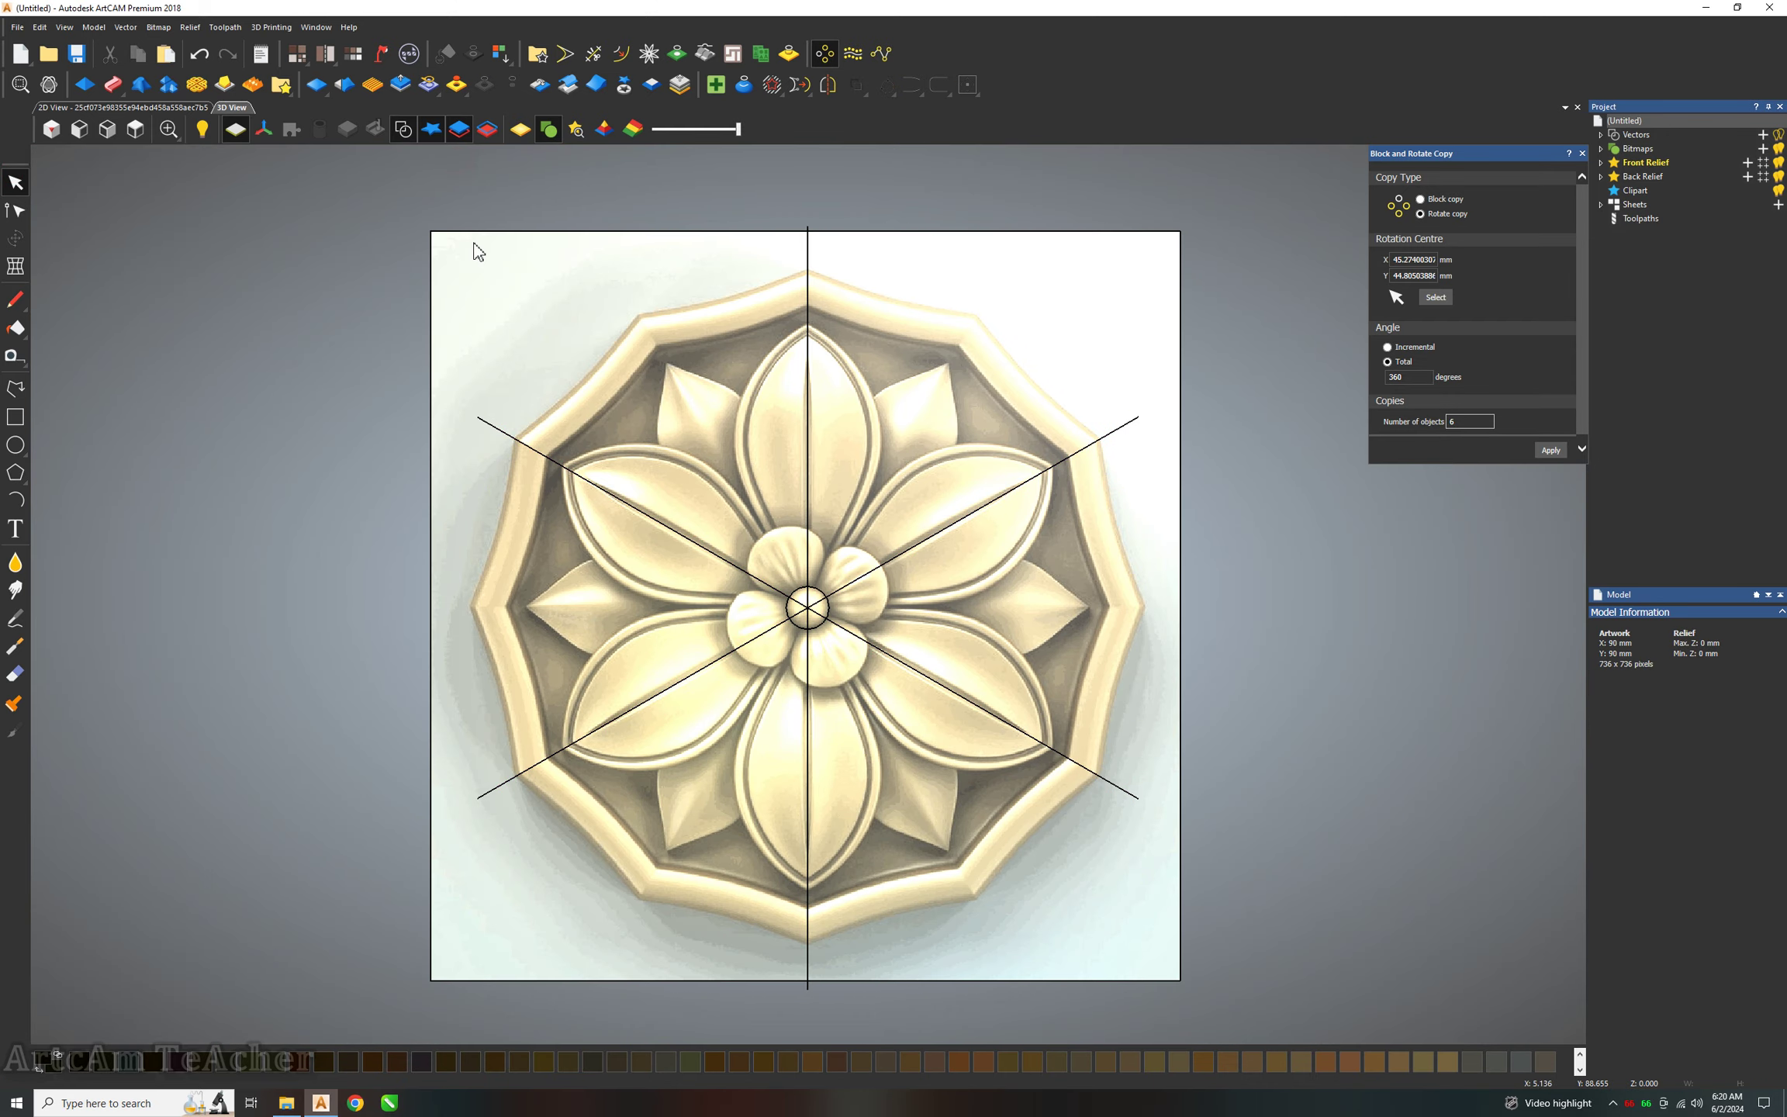
{"action": "left_click", "coordinate": [16, 388]}
{"action": "scroll", "coordinate": [775, 605], "scroll_direction": "up", "scroll_amount": 4}
{"action": "scroll", "coordinate": [809, 613], "scroll_direction": "up", "scroll_amount": 3}
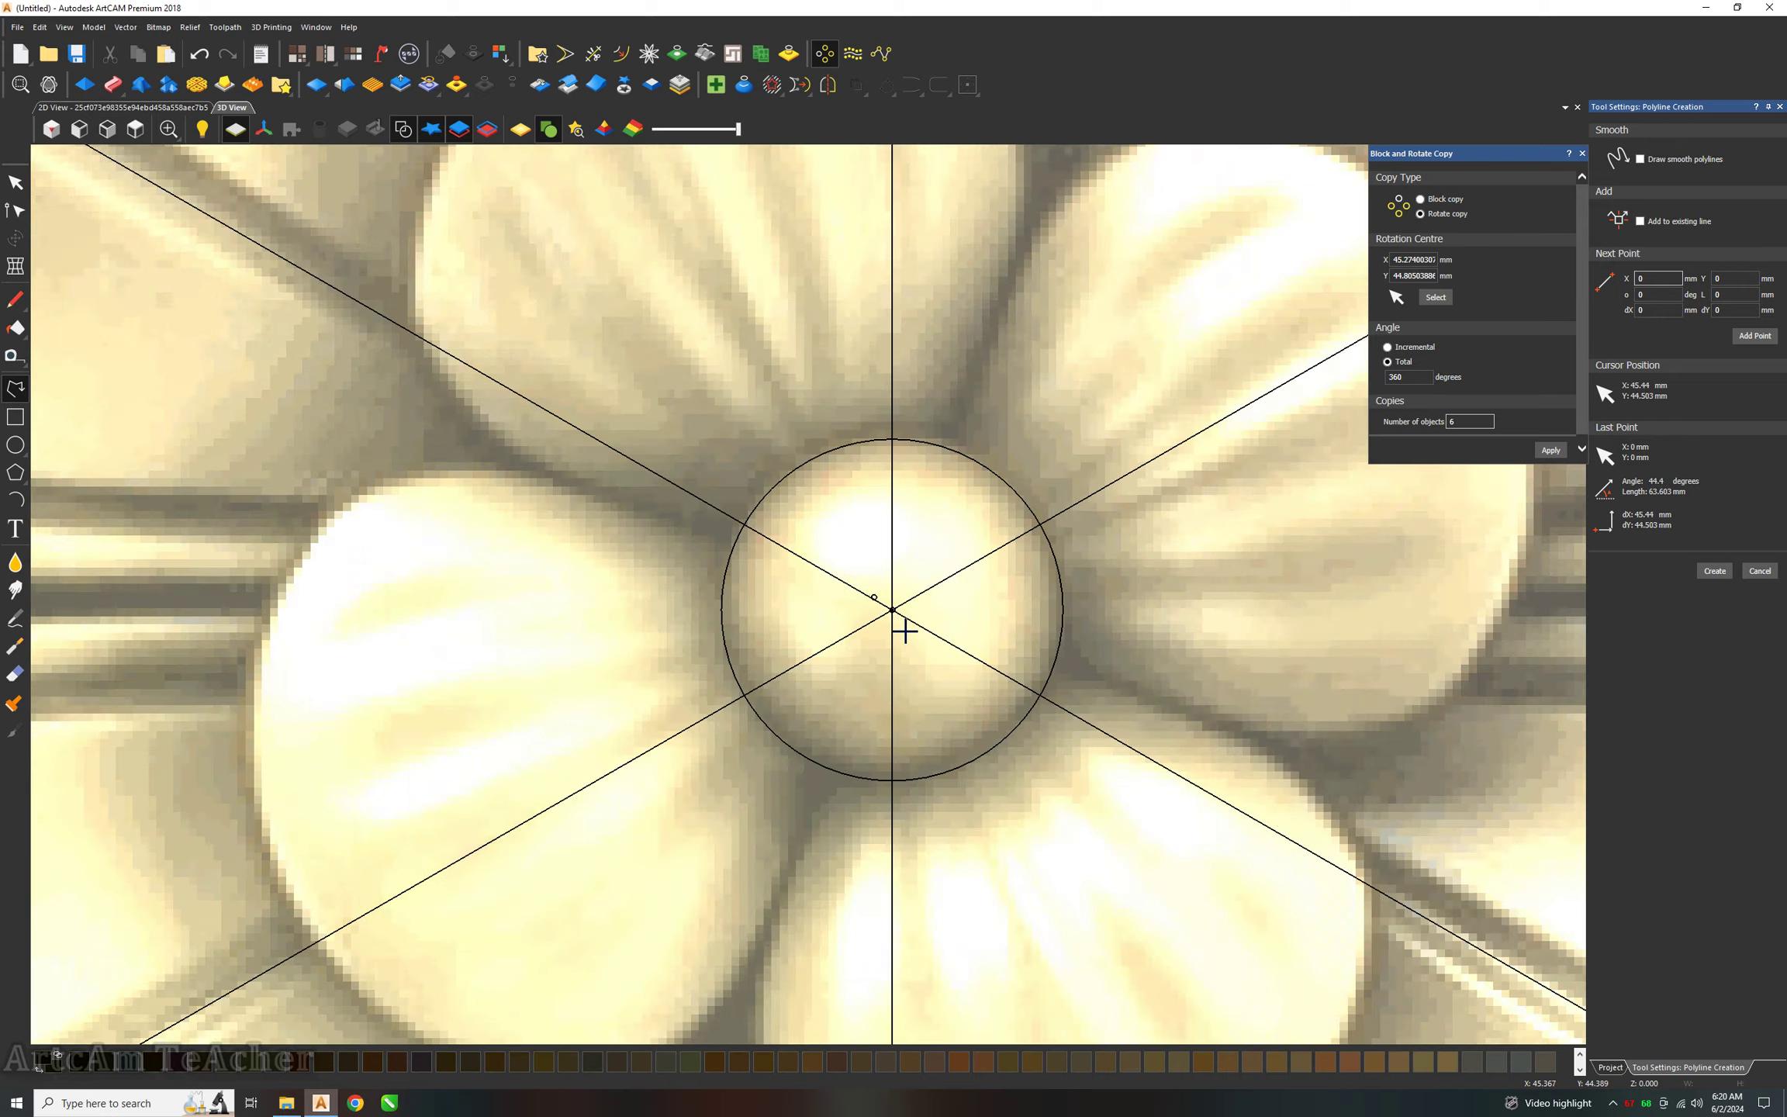
{"action": "scroll", "coordinate": [904, 624], "scroll_direction": "up", "scroll_amount": 2}
{"action": "left_click", "coordinate": [881, 592]}
{"action": "scroll", "coordinate": [853, 543], "scroll_direction": "down", "scroll_amount": 2}
{"action": "scroll", "coordinate": [774, 403], "scroll_direction": "down", "scroll_amount": 4}
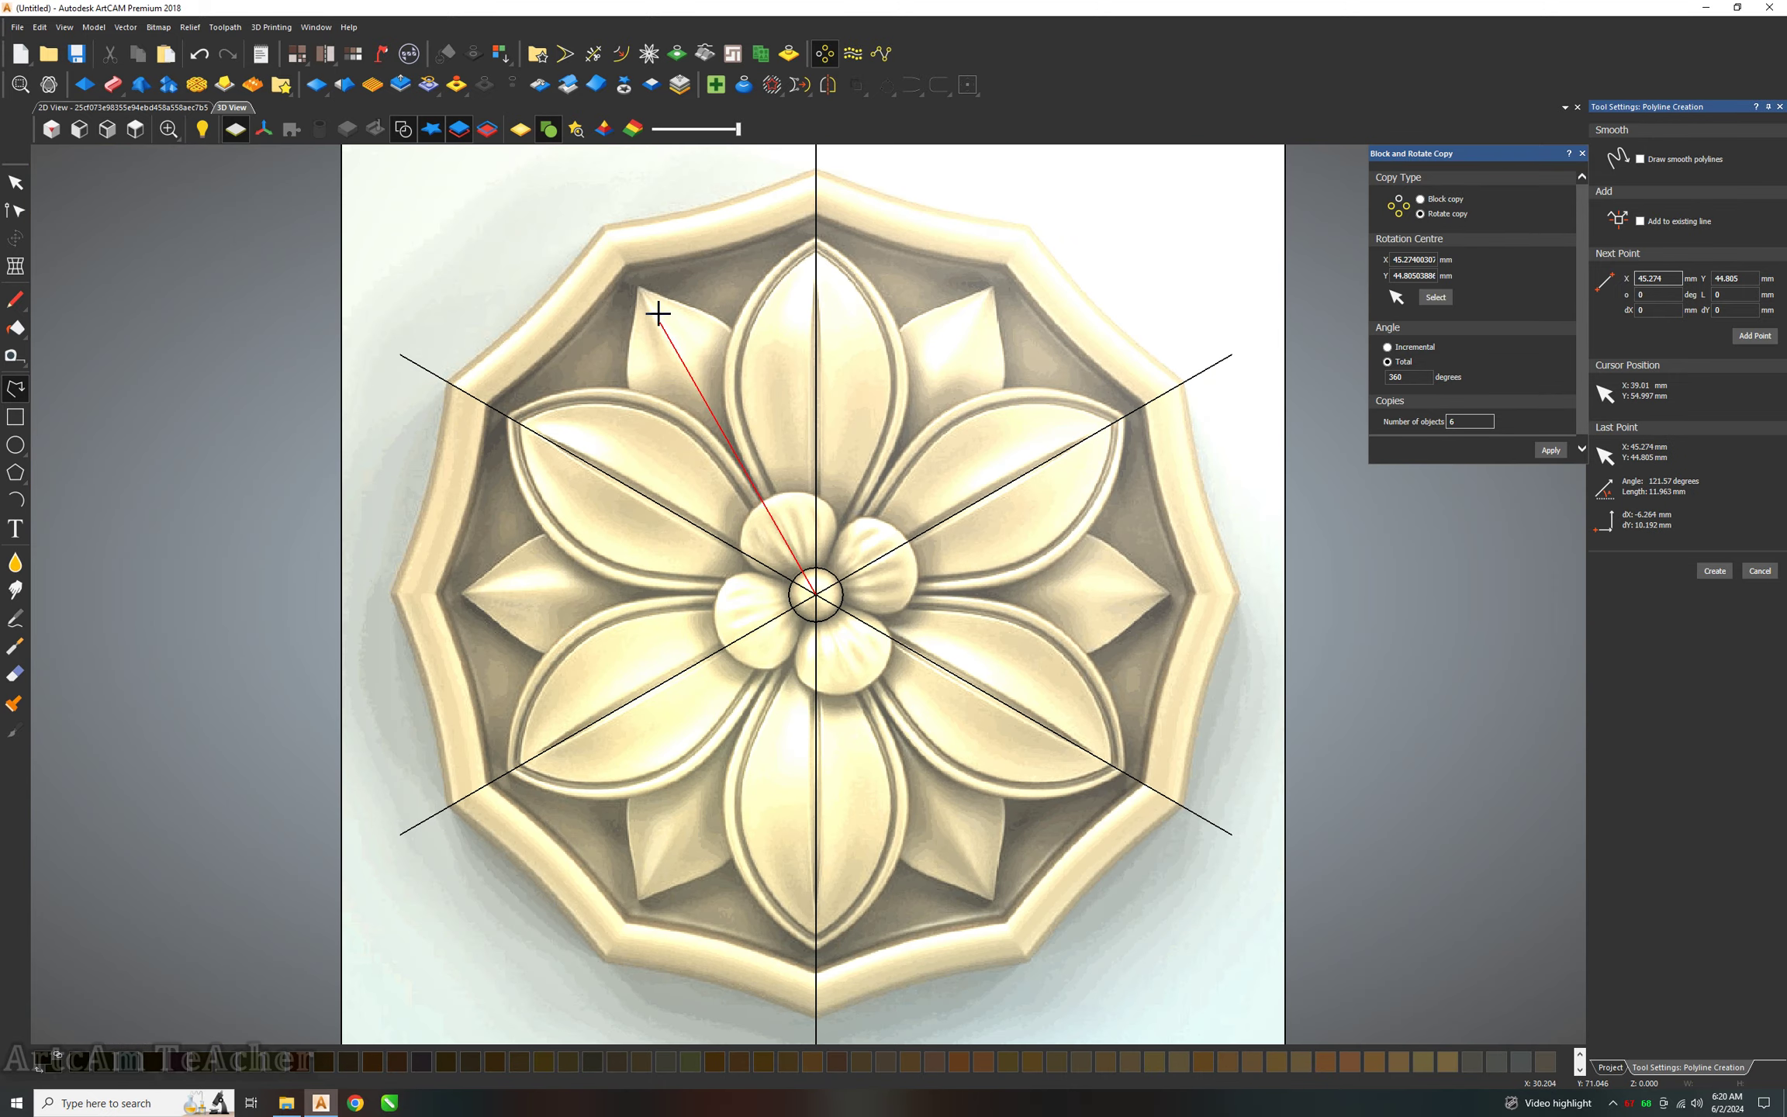
{"action": "left_click", "coordinate": [584, 194]}
{"action": "key", "text": "Escape"}
{"action": "middle_click_drag", "start_coordinate": [620, 172], "coordinate": [704, 353]}
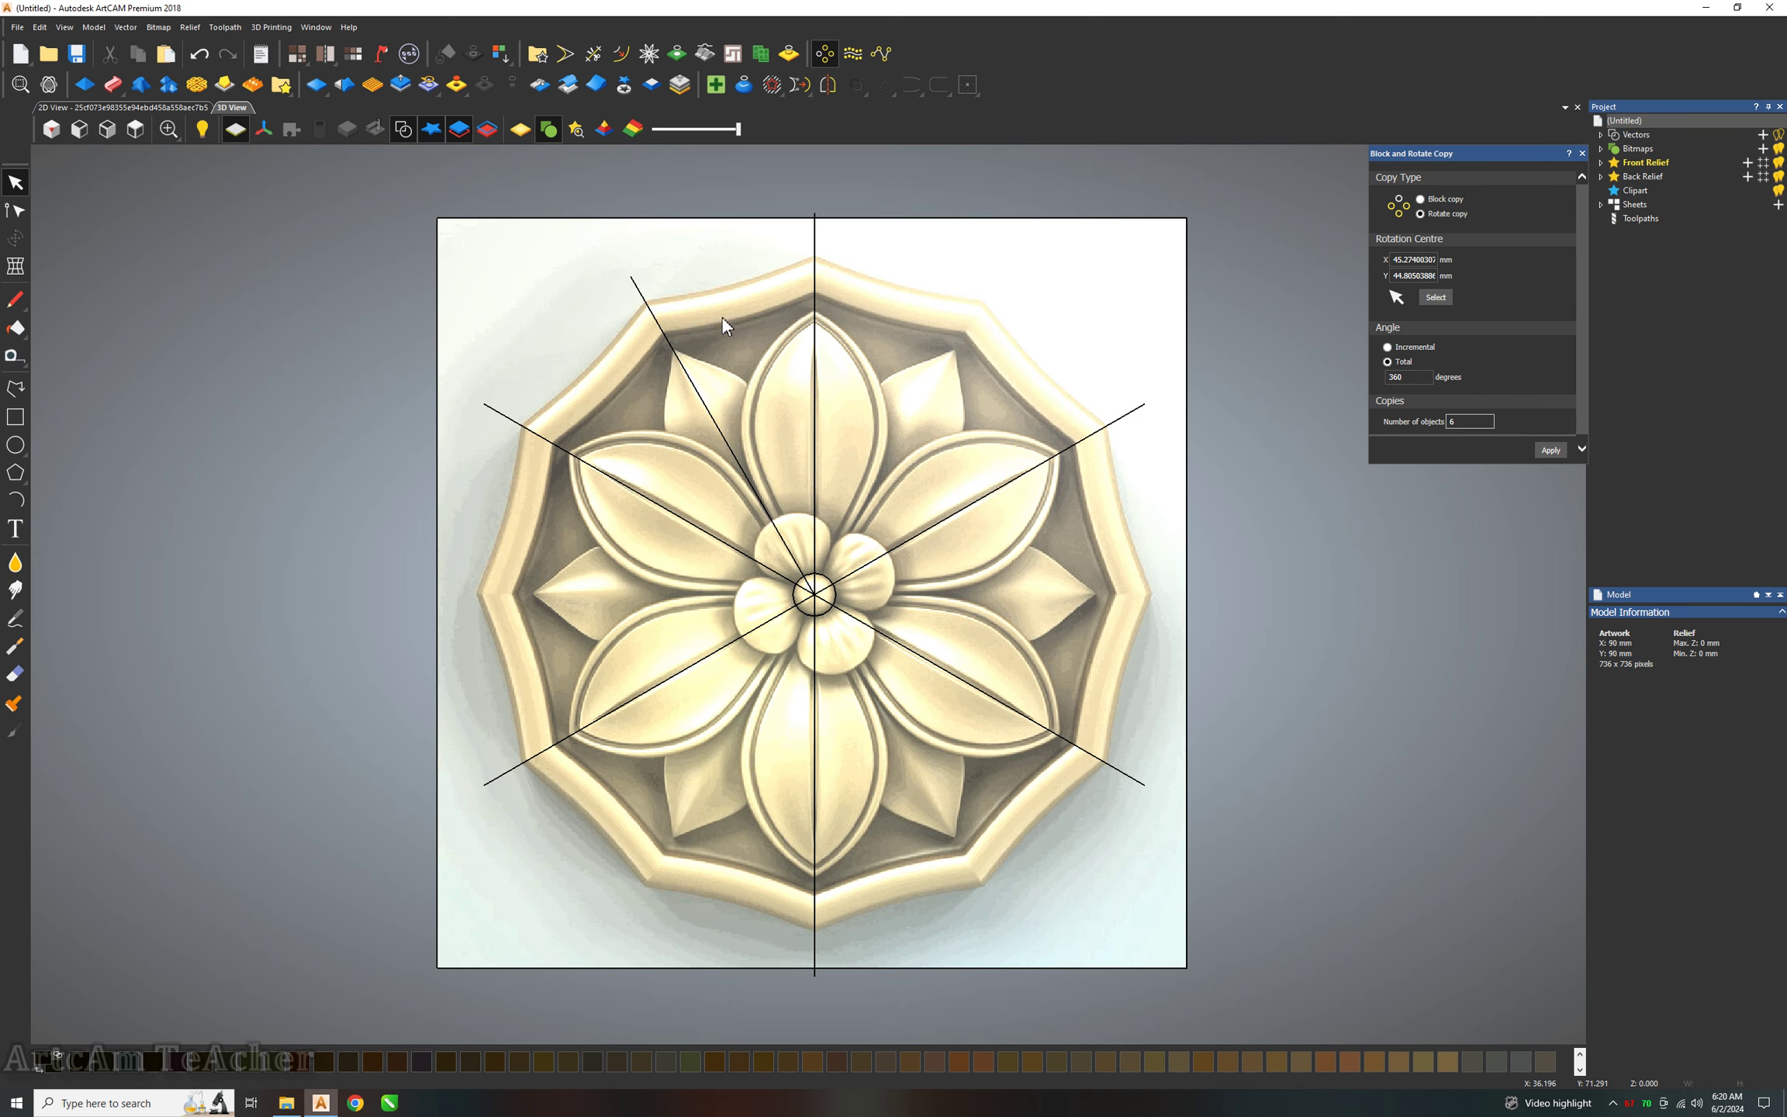
Switch to flat shading in the 2D view and fade the rosette bitmap behind the lines.
{"action": "left_click", "coordinate": [14, 390]}
{"action": "scroll", "coordinate": [773, 513], "scroll_direction": "up", "scroll_amount": 1}
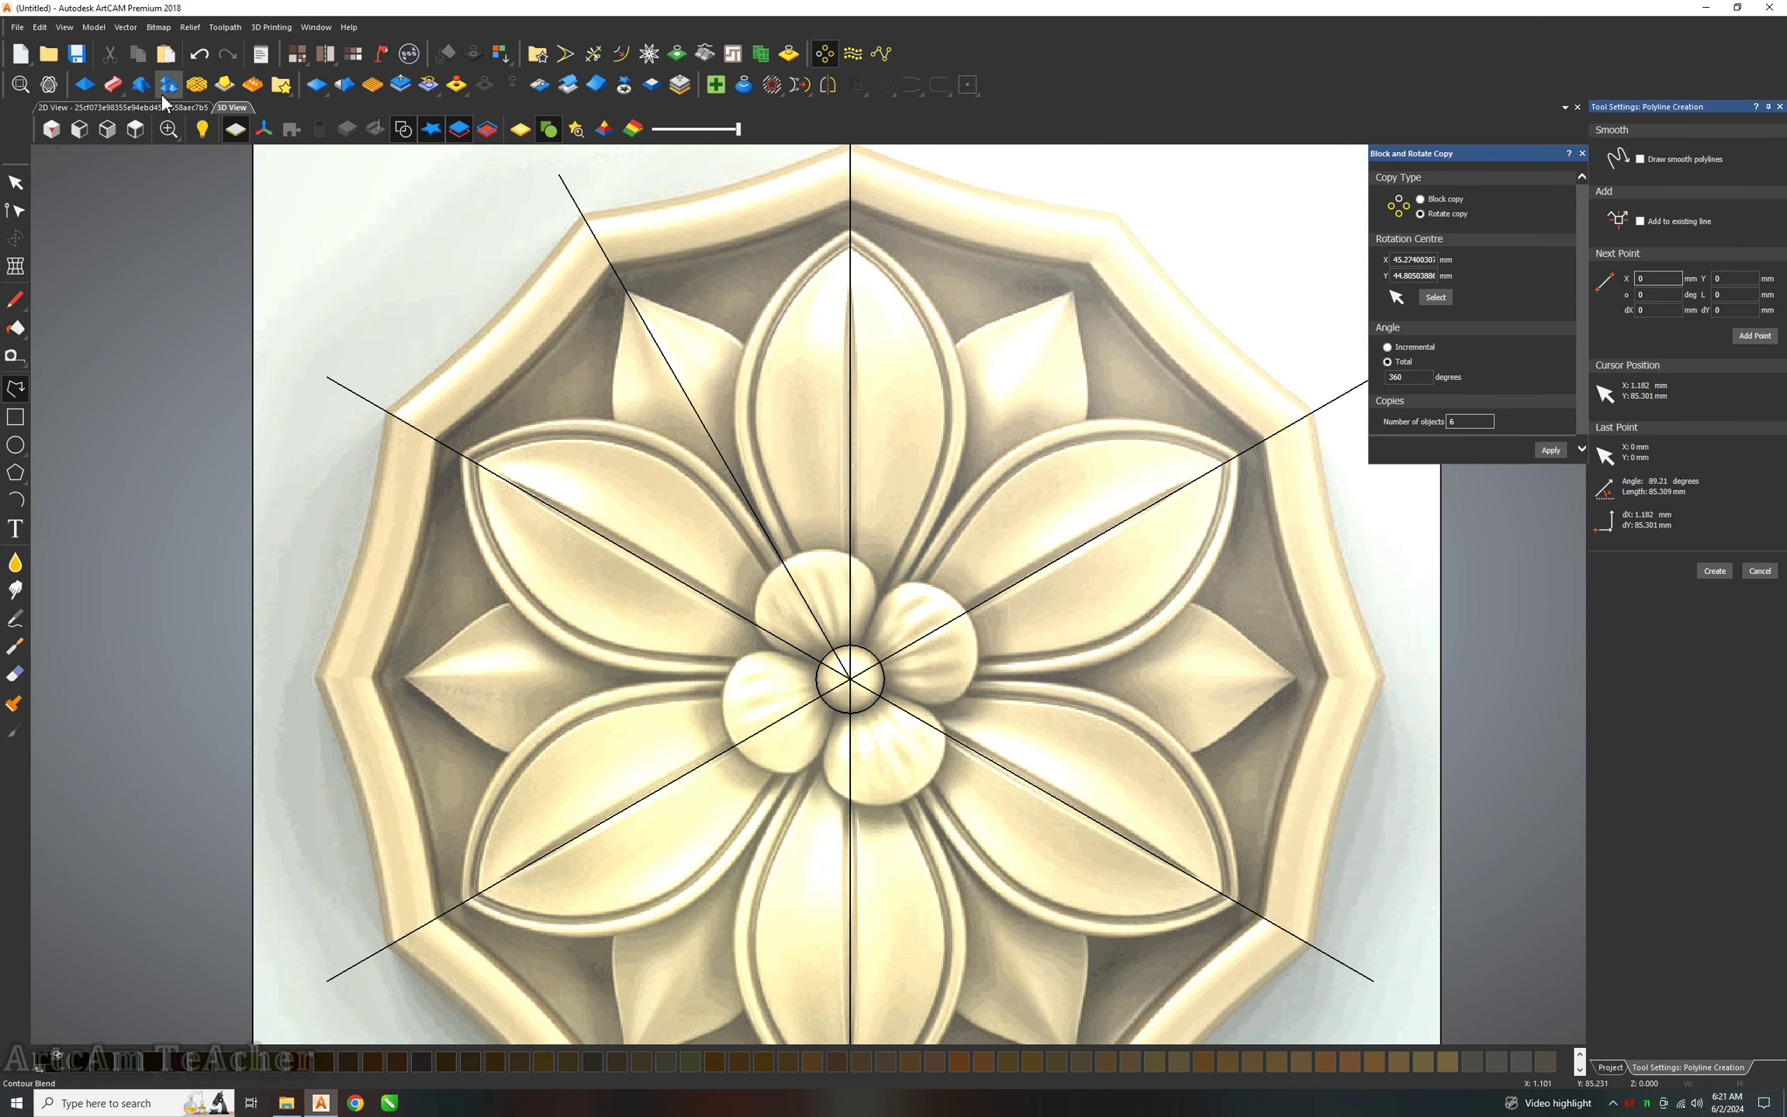
{"action": "left_click", "coordinate": [520, 134]}
{"action": "left_click", "coordinate": [124, 107]}
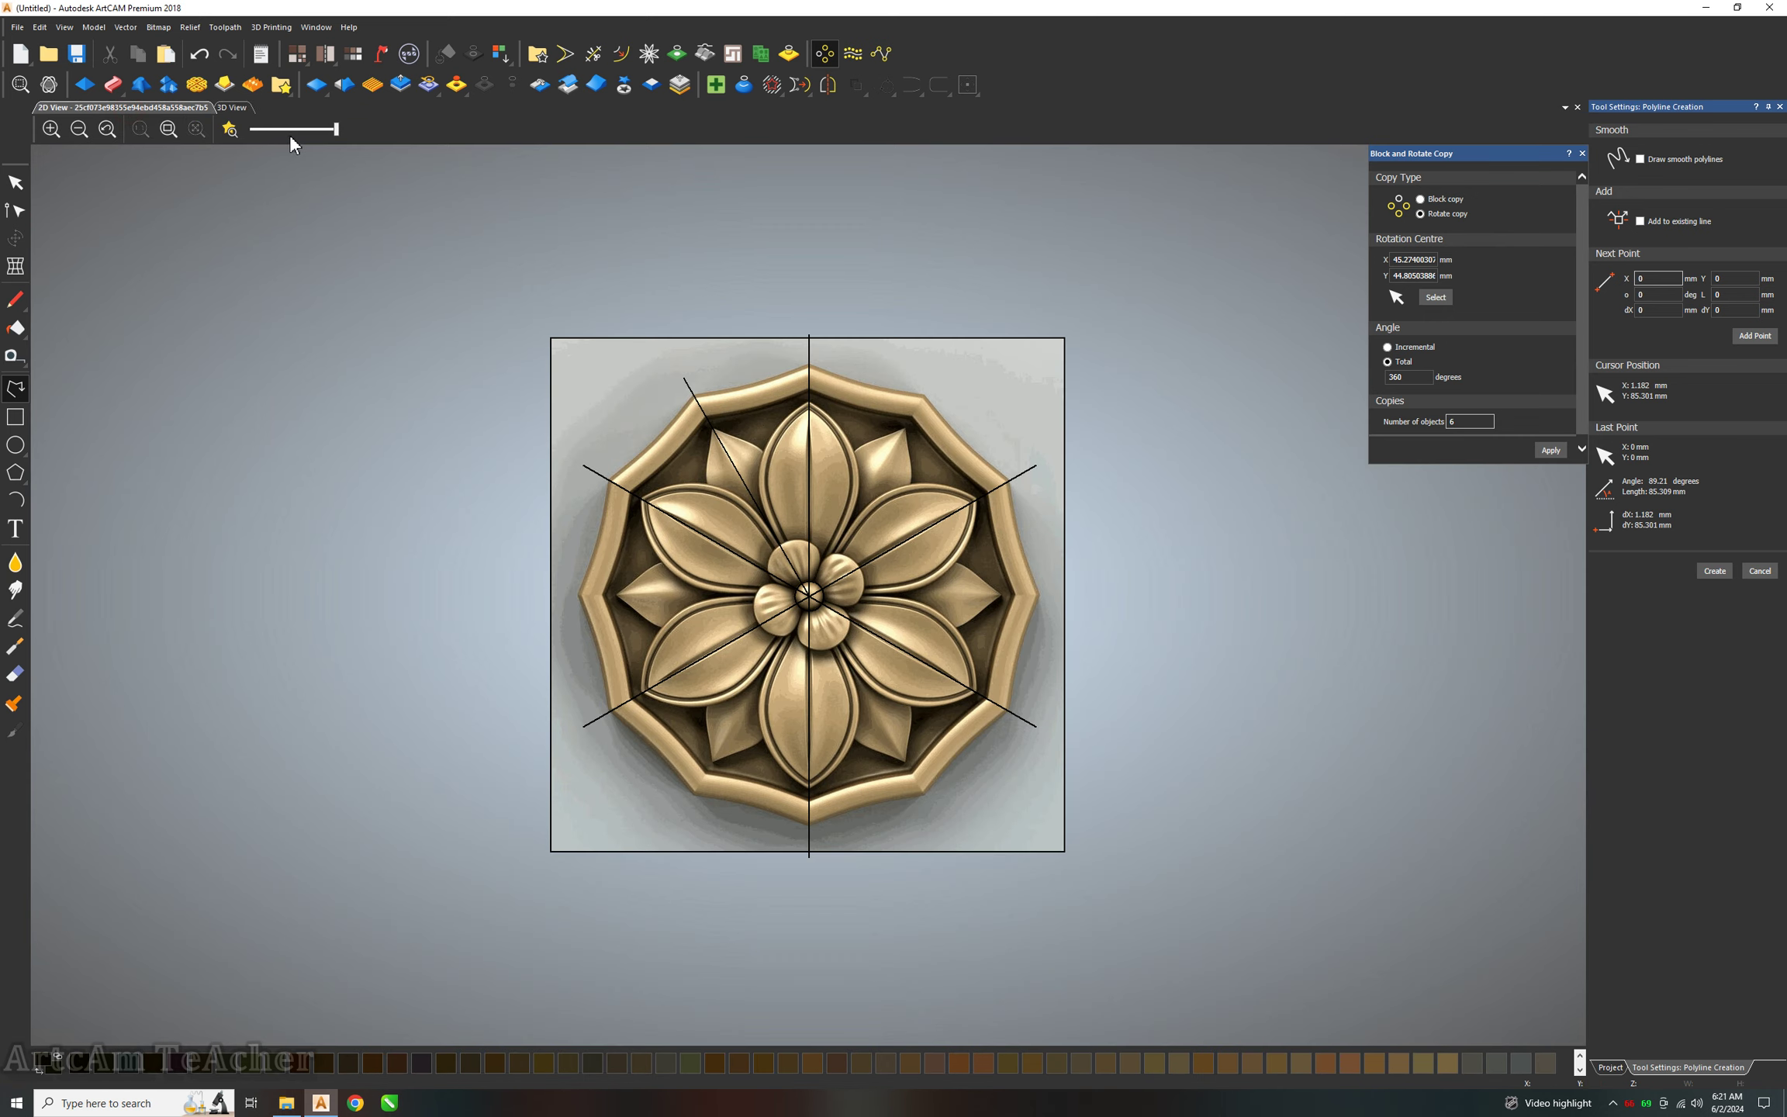
{"action": "left_click_drag", "start_coordinate": [311, 130], "coordinate": [270, 130]}
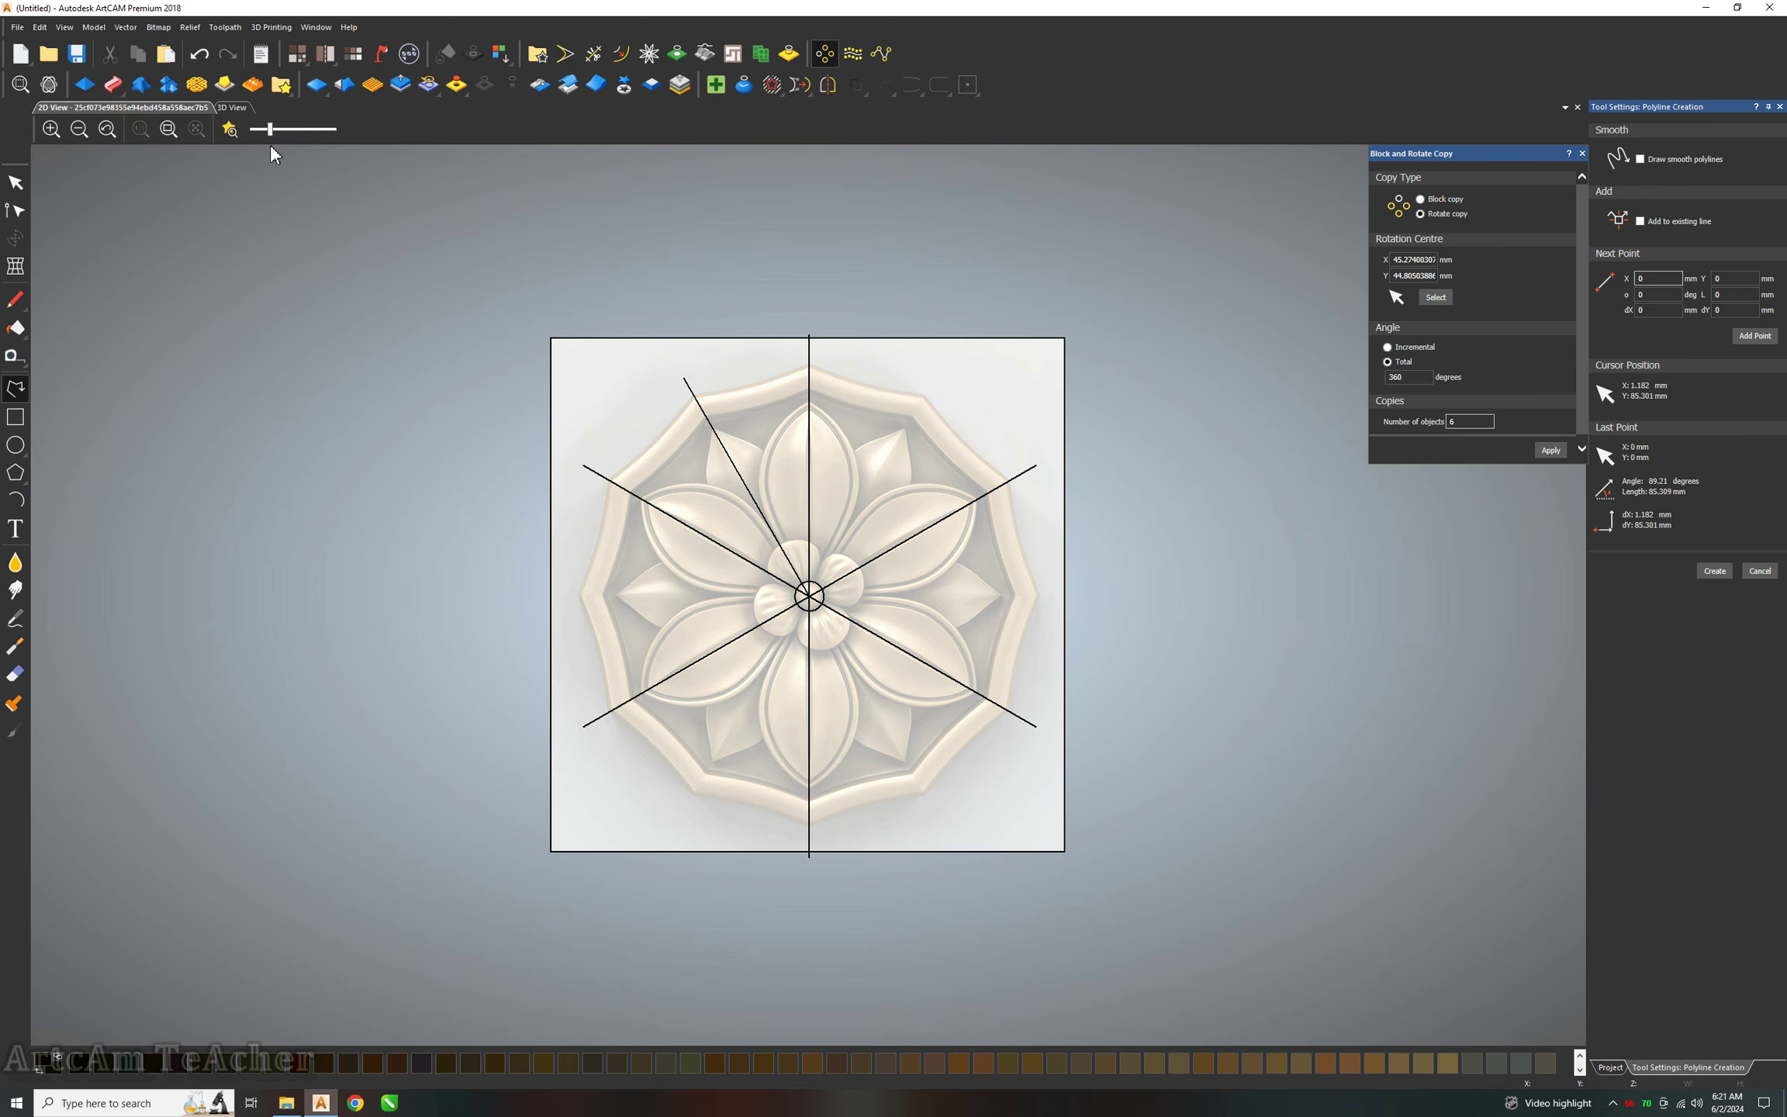
{"action": "scroll", "coordinate": [743, 466], "scroll_direction": "up", "scroll_amount": 1}
{"action": "scroll", "coordinate": [843, 596], "scroll_direction": "up", "scroll_amount": 1}
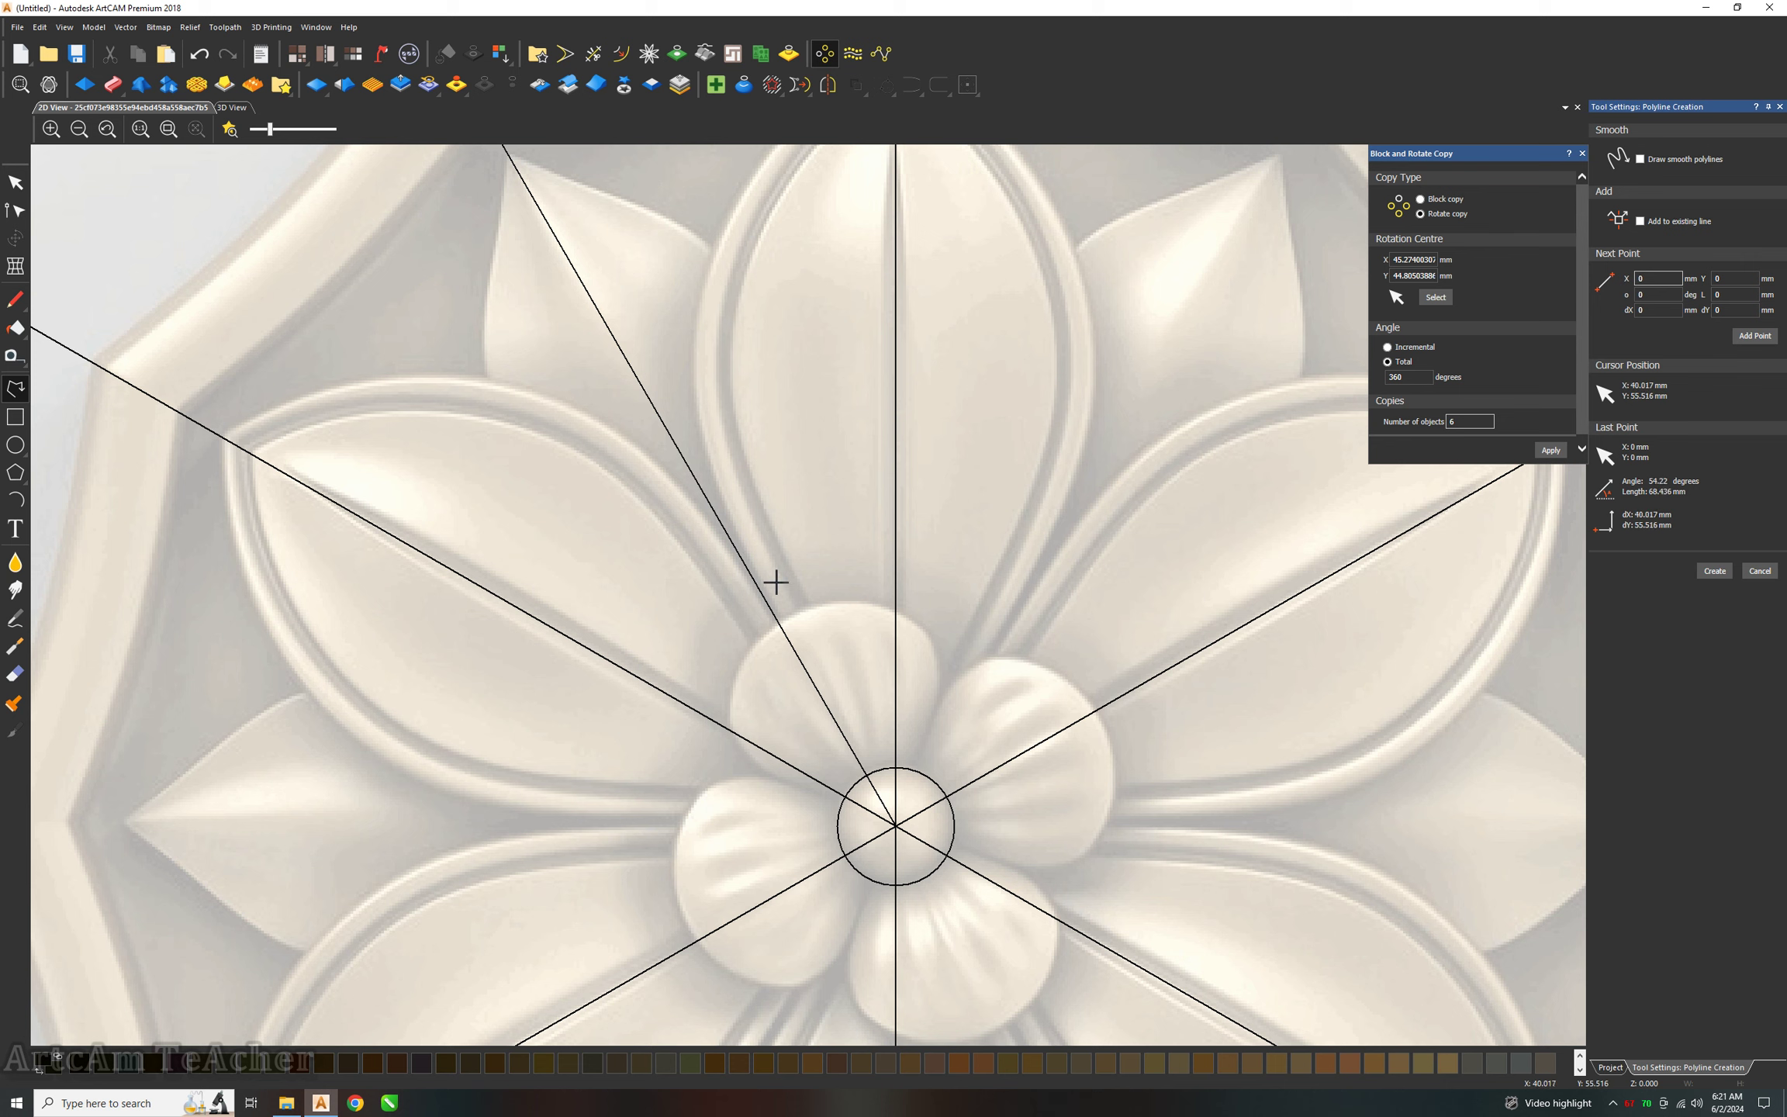
{"action": "scroll", "coordinate": [778, 553], "scroll_direction": "down", "scroll_amount": 1}
{"action": "scroll", "coordinate": [770, 458], "scroll_direction": "up", "scroll_amount": 1}
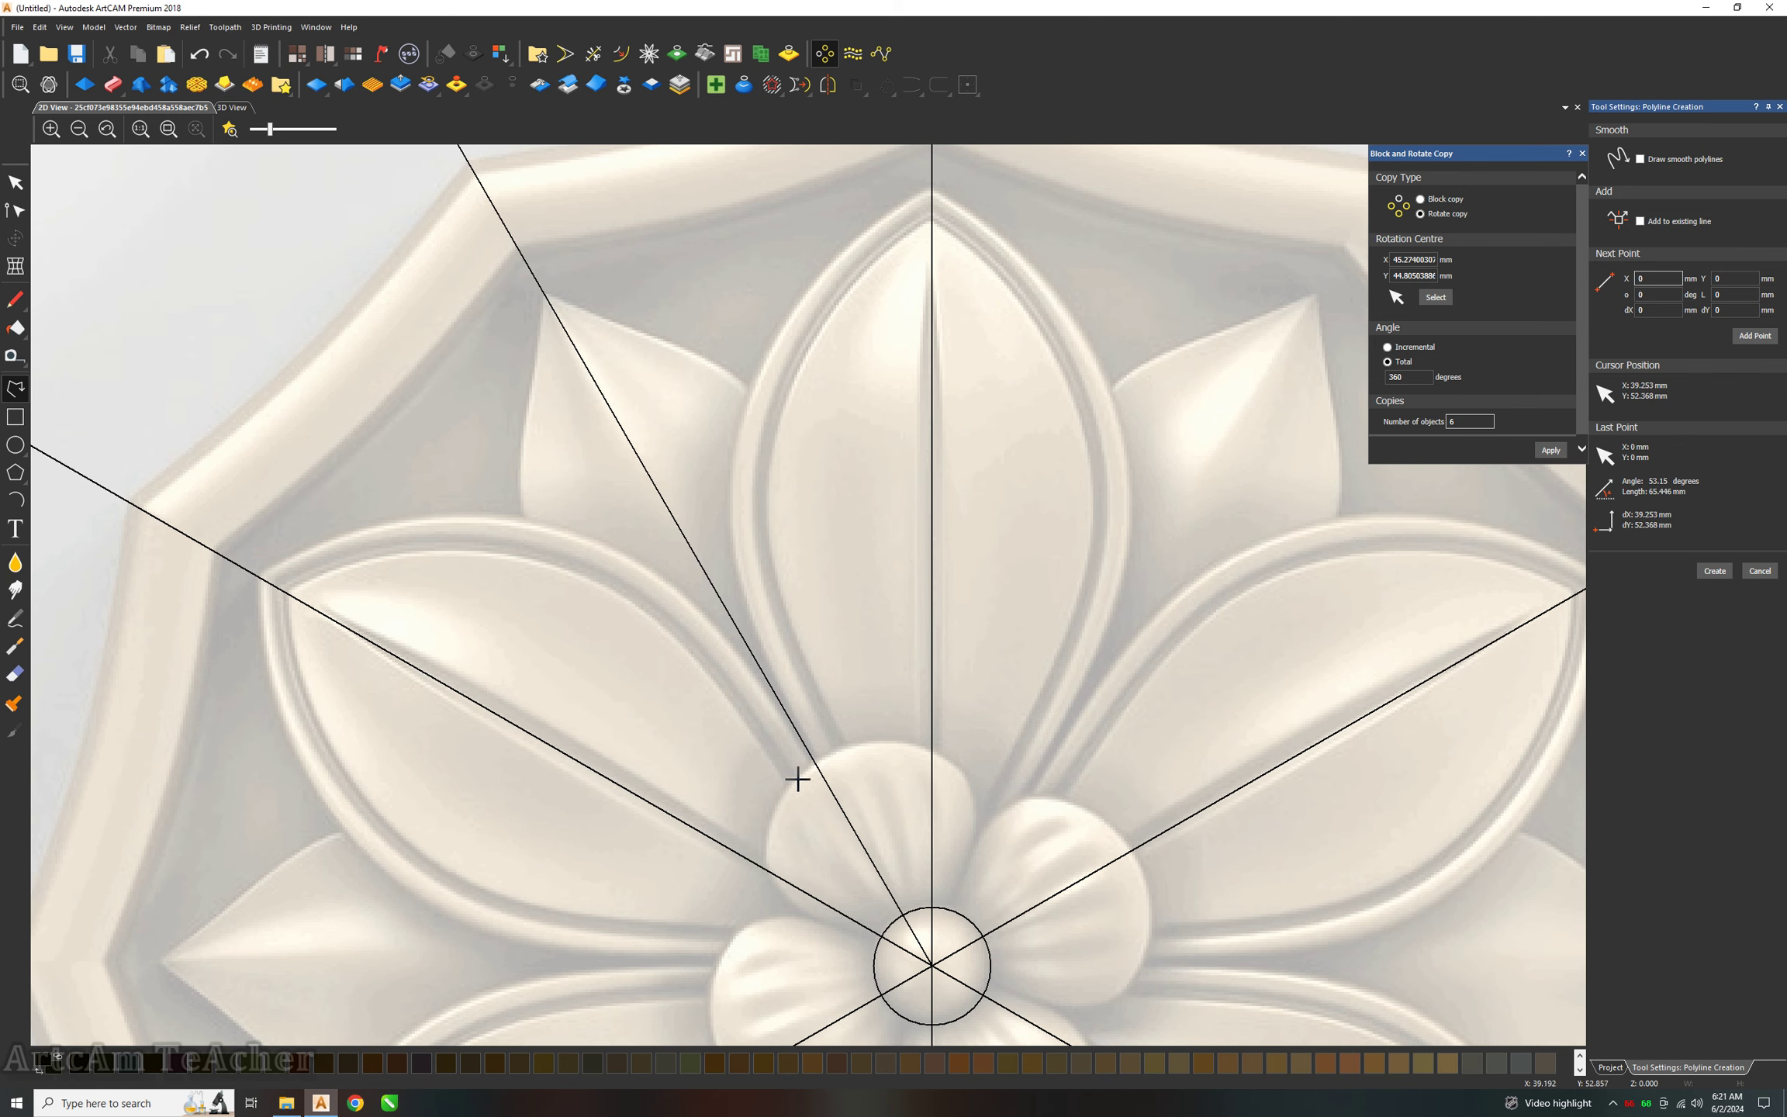
{"action": "scroll", "coordinate": [805, 769], "scroll_direction": "down", "scroll_amount": 1}
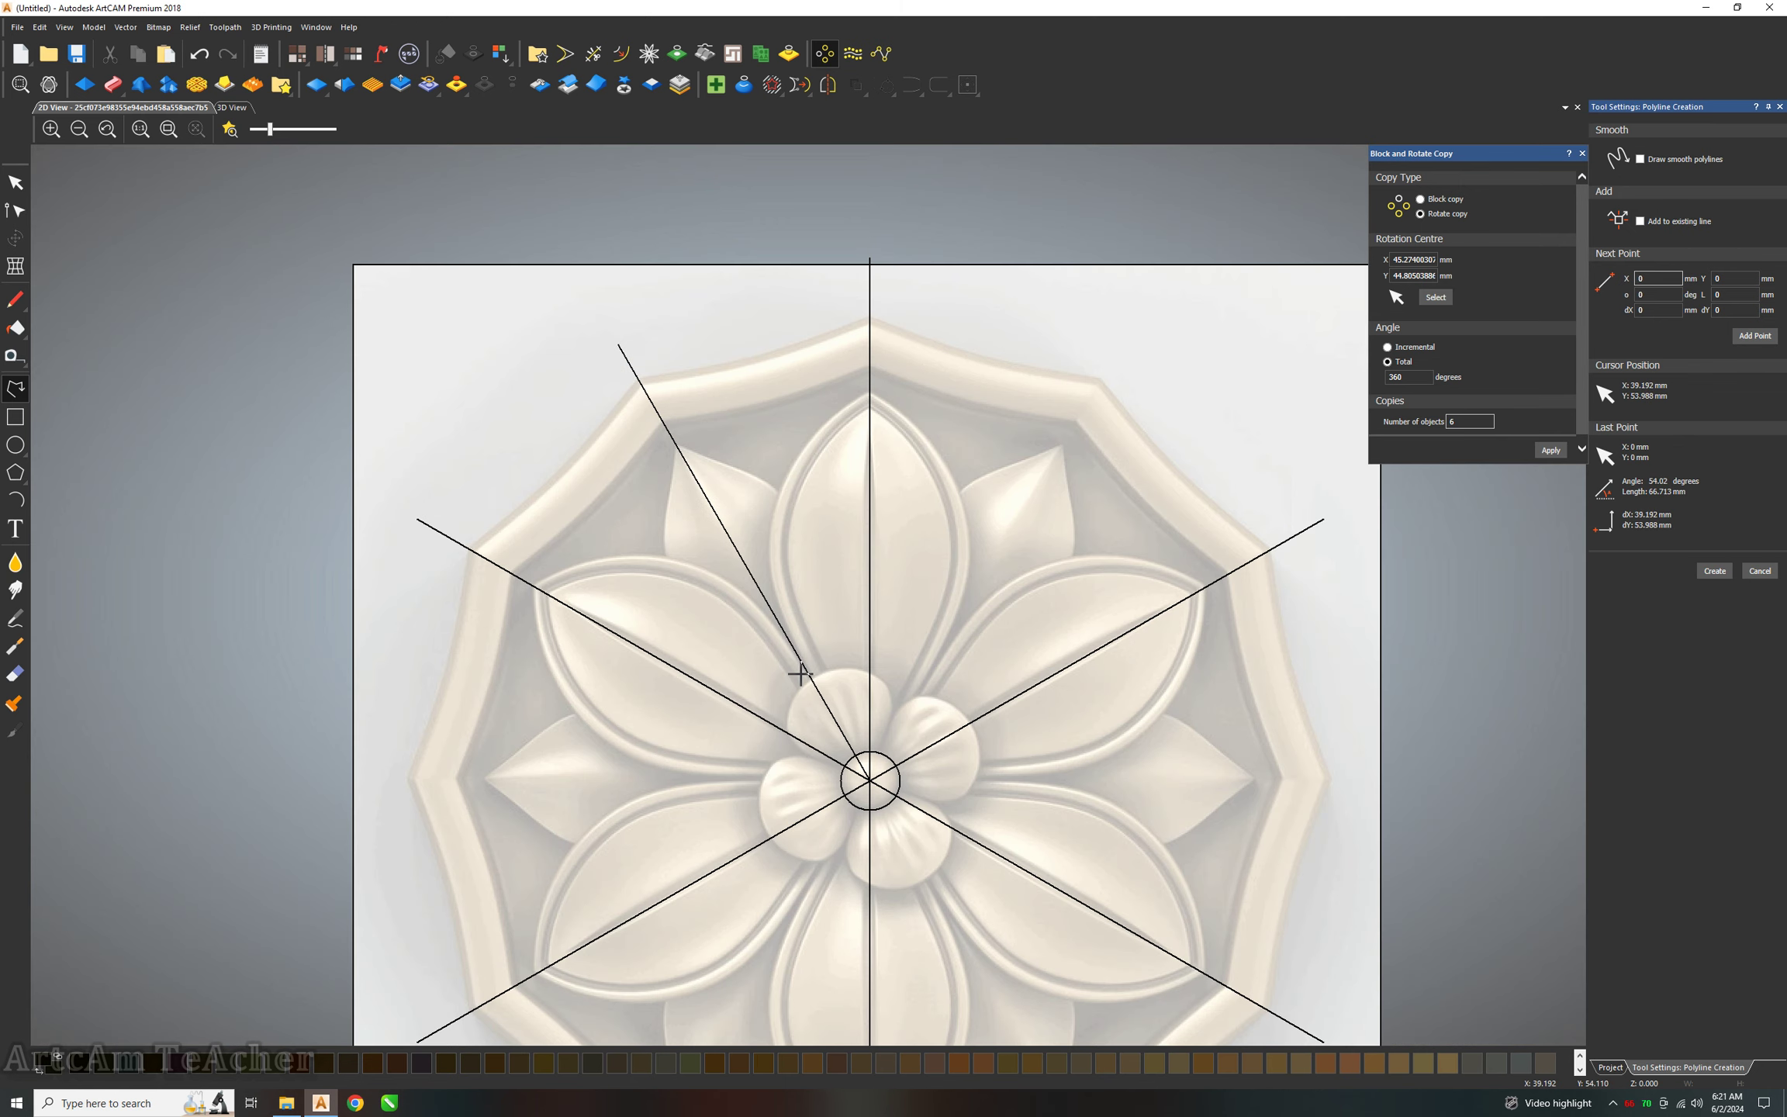
{"action": "scroll", "coordinate": [802, 671], "scroll_direction": "up", "scroll_amount": 1}
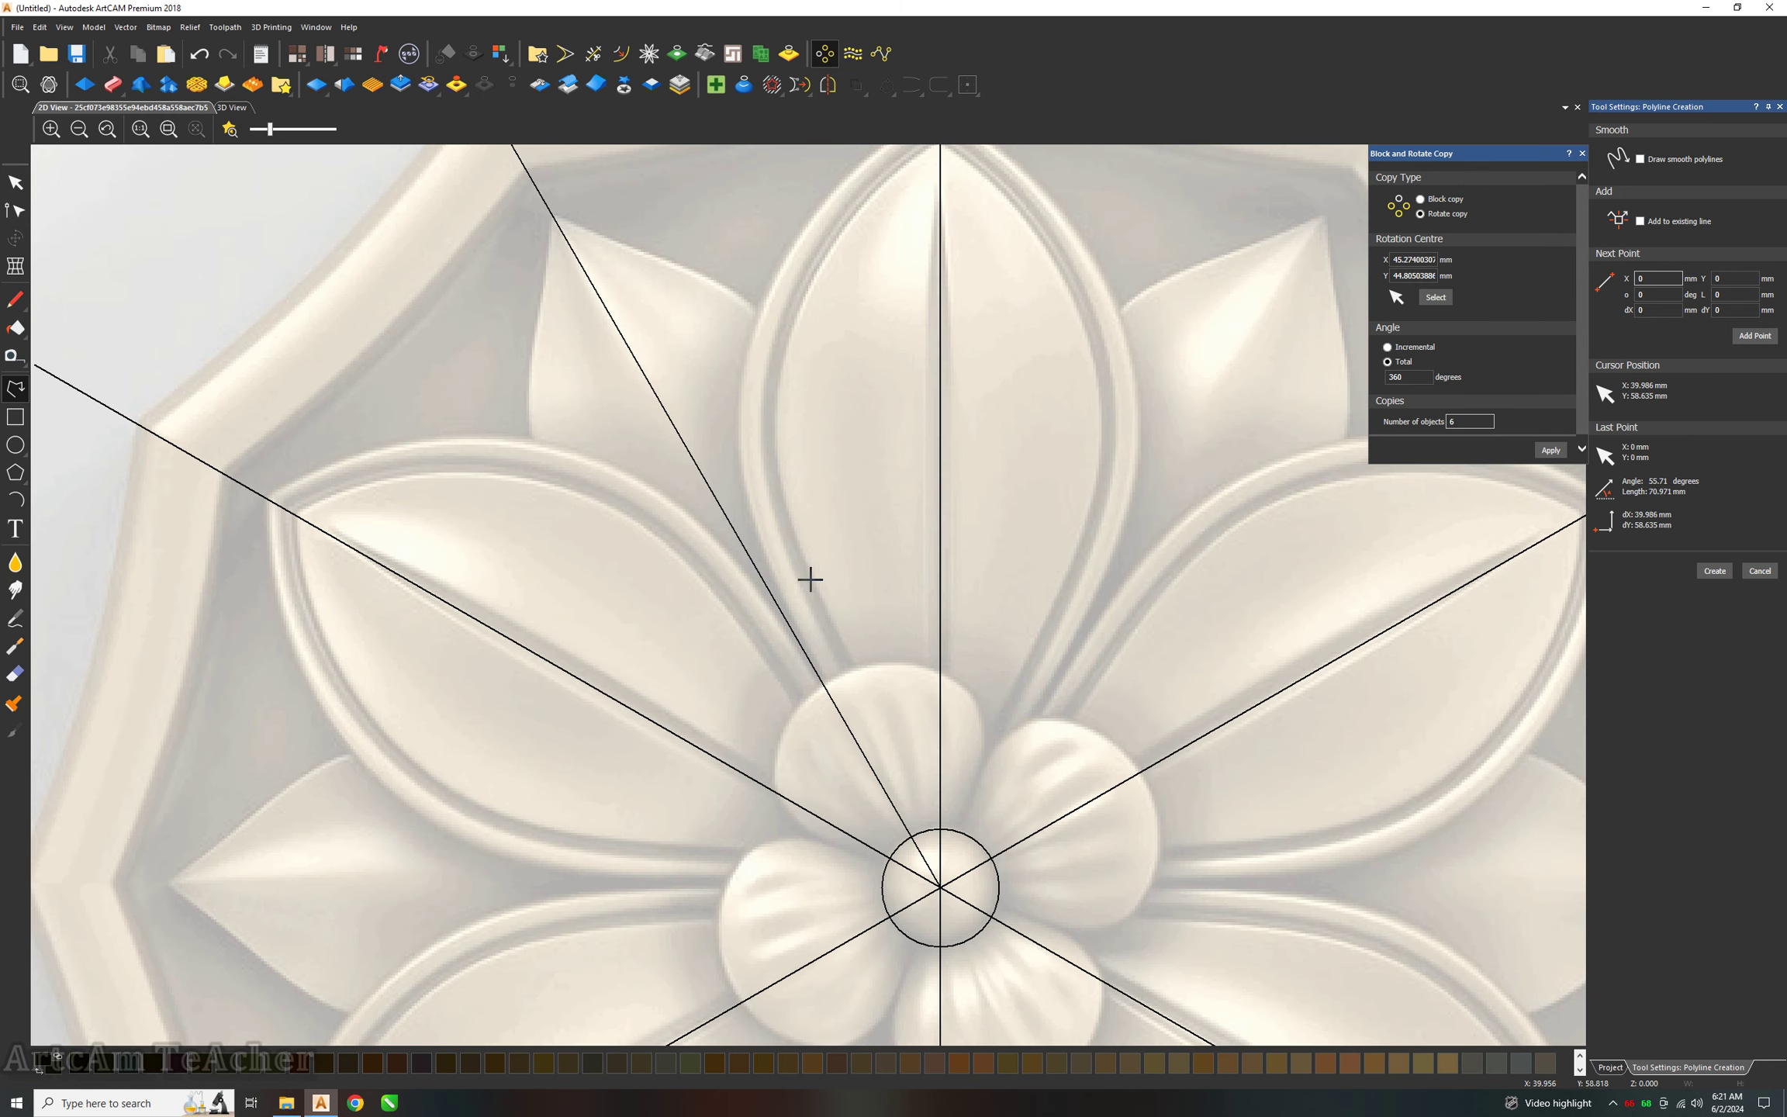
{"action": "scroll", "coordinate": [756, 522], "scroll_direction": "down", "scroll_amount": 1}
{"action": "scroll", "coordinate": [758, 463], "scroll_direction": "up", "scroll_amount": 1}
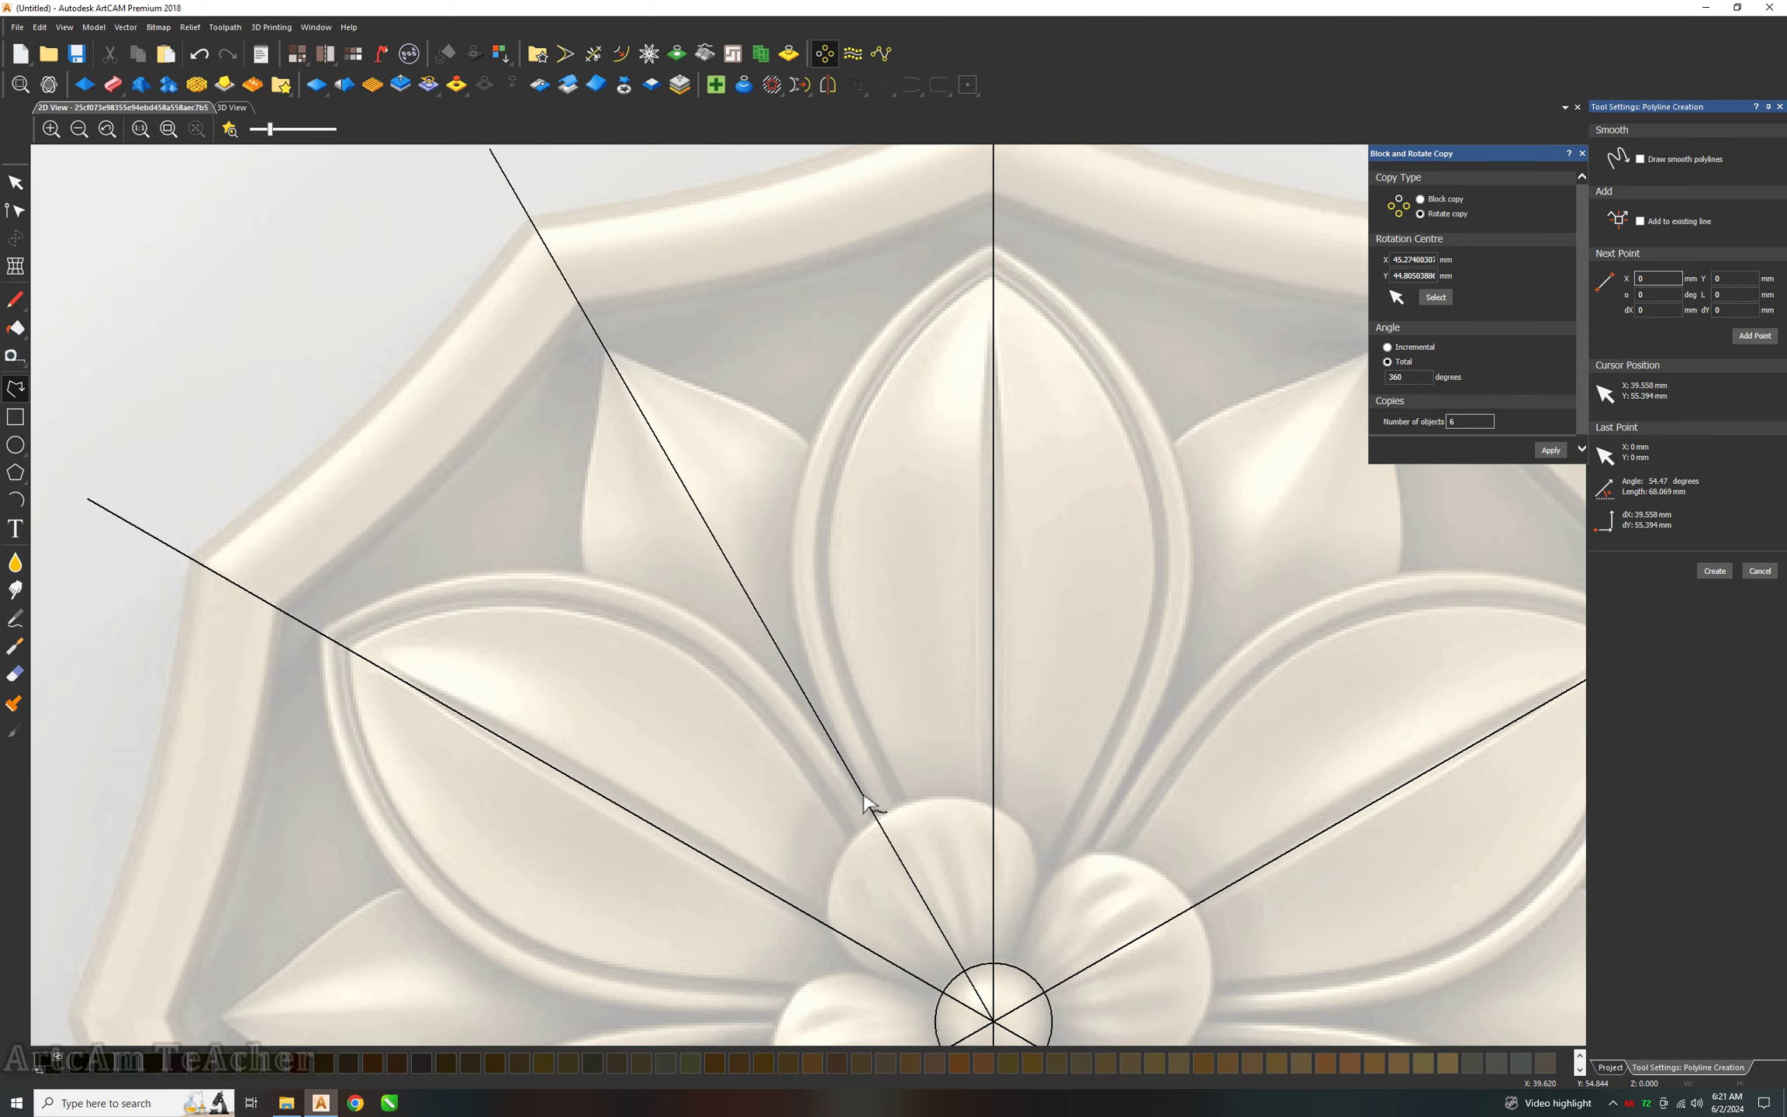
Draw a line from the upper-left bud to the top petal's tip and bend it into a Bezier curve.
{"action": "left_click", "coordinate": [906, 868]}
{"action": "left_click", "coordinate": [994, 243]}
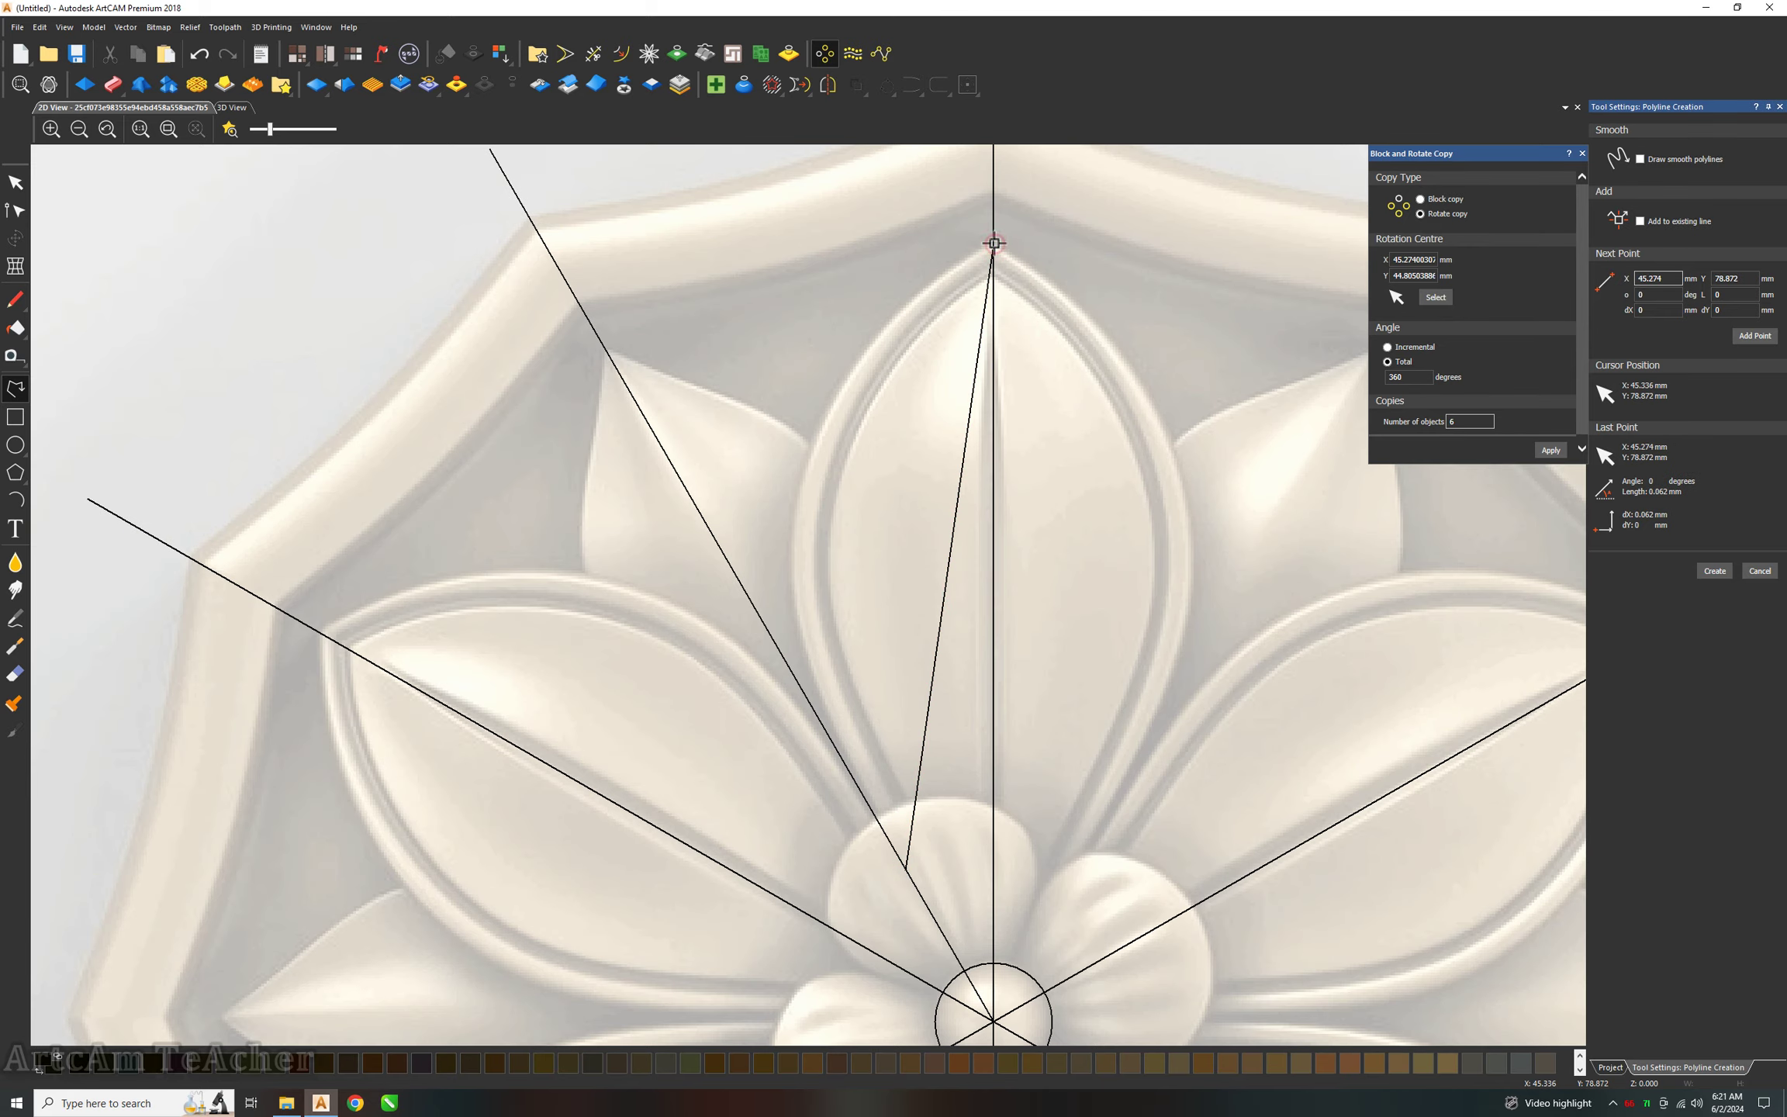
{"action": "key", "text": "Escape"}
{"action": "key", "text": "n"}
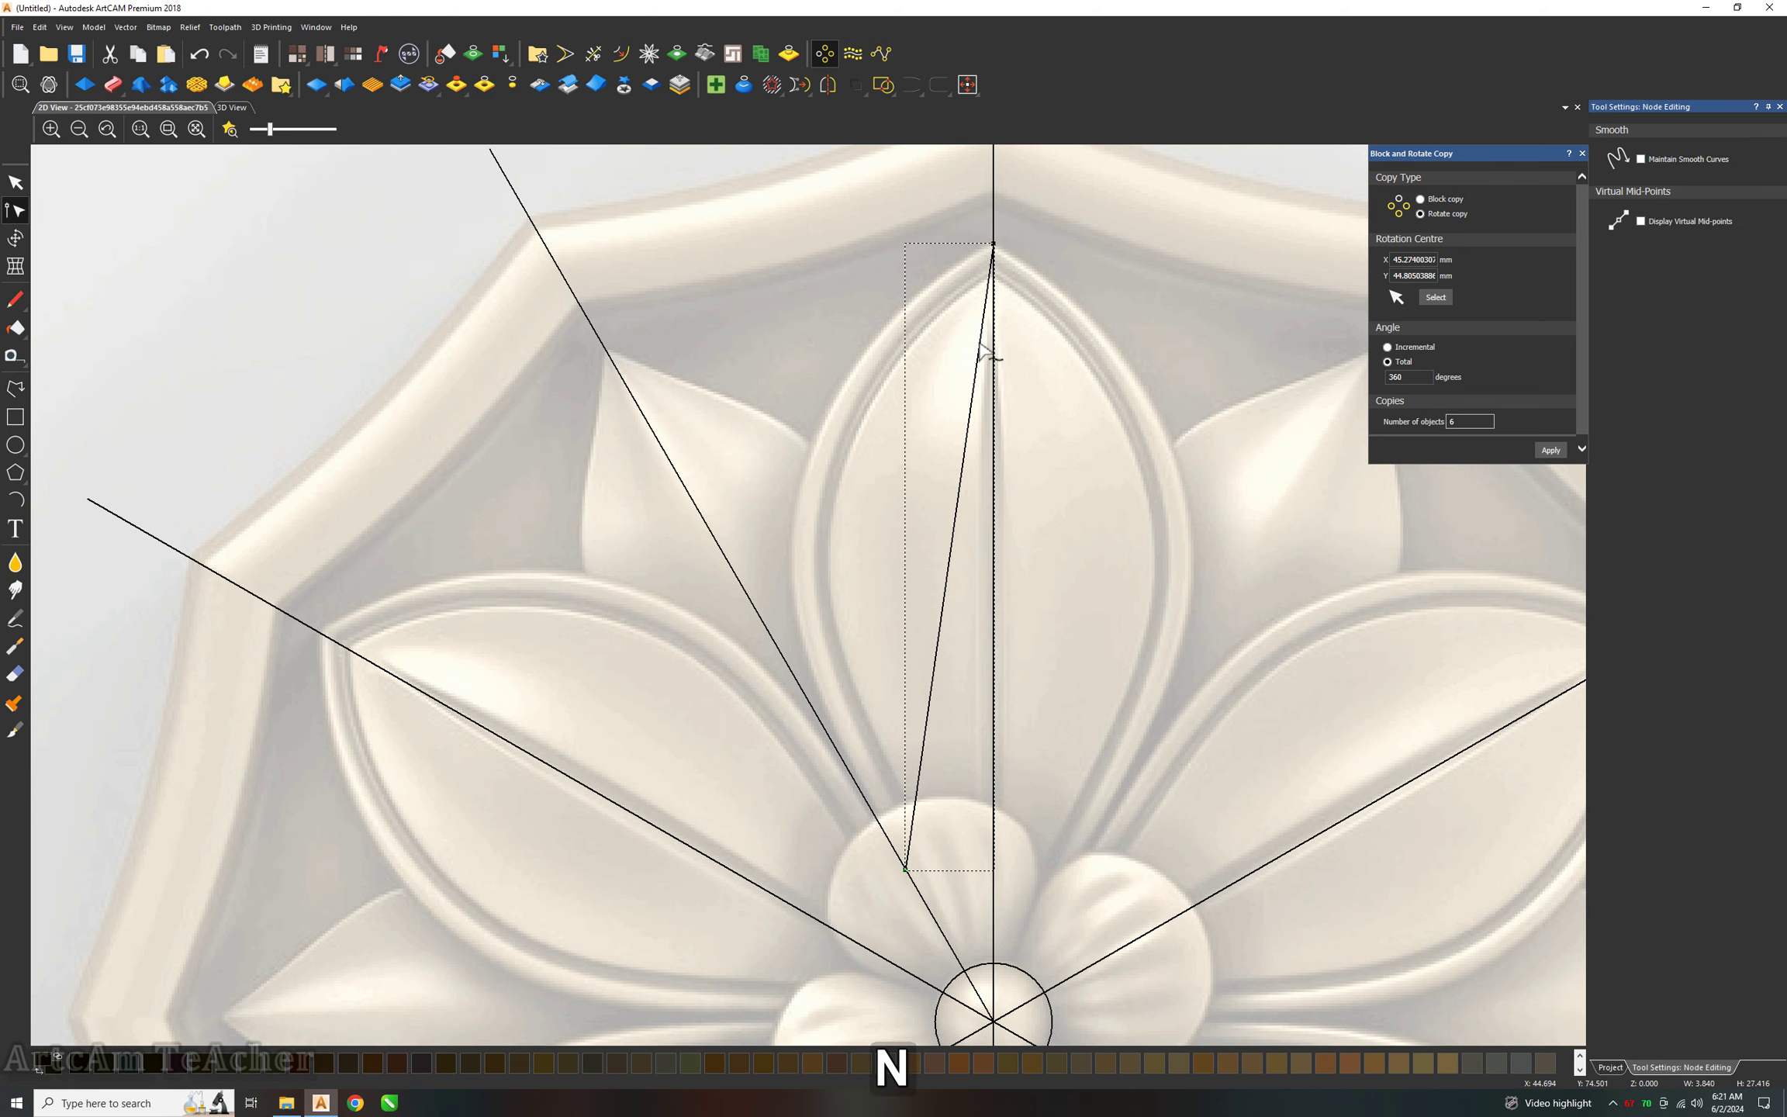
{"action": "key", "text": "b"}
{"action": "left_click_drag", "start_coordinate": [964, 450], "coordinate": [853, 323]}
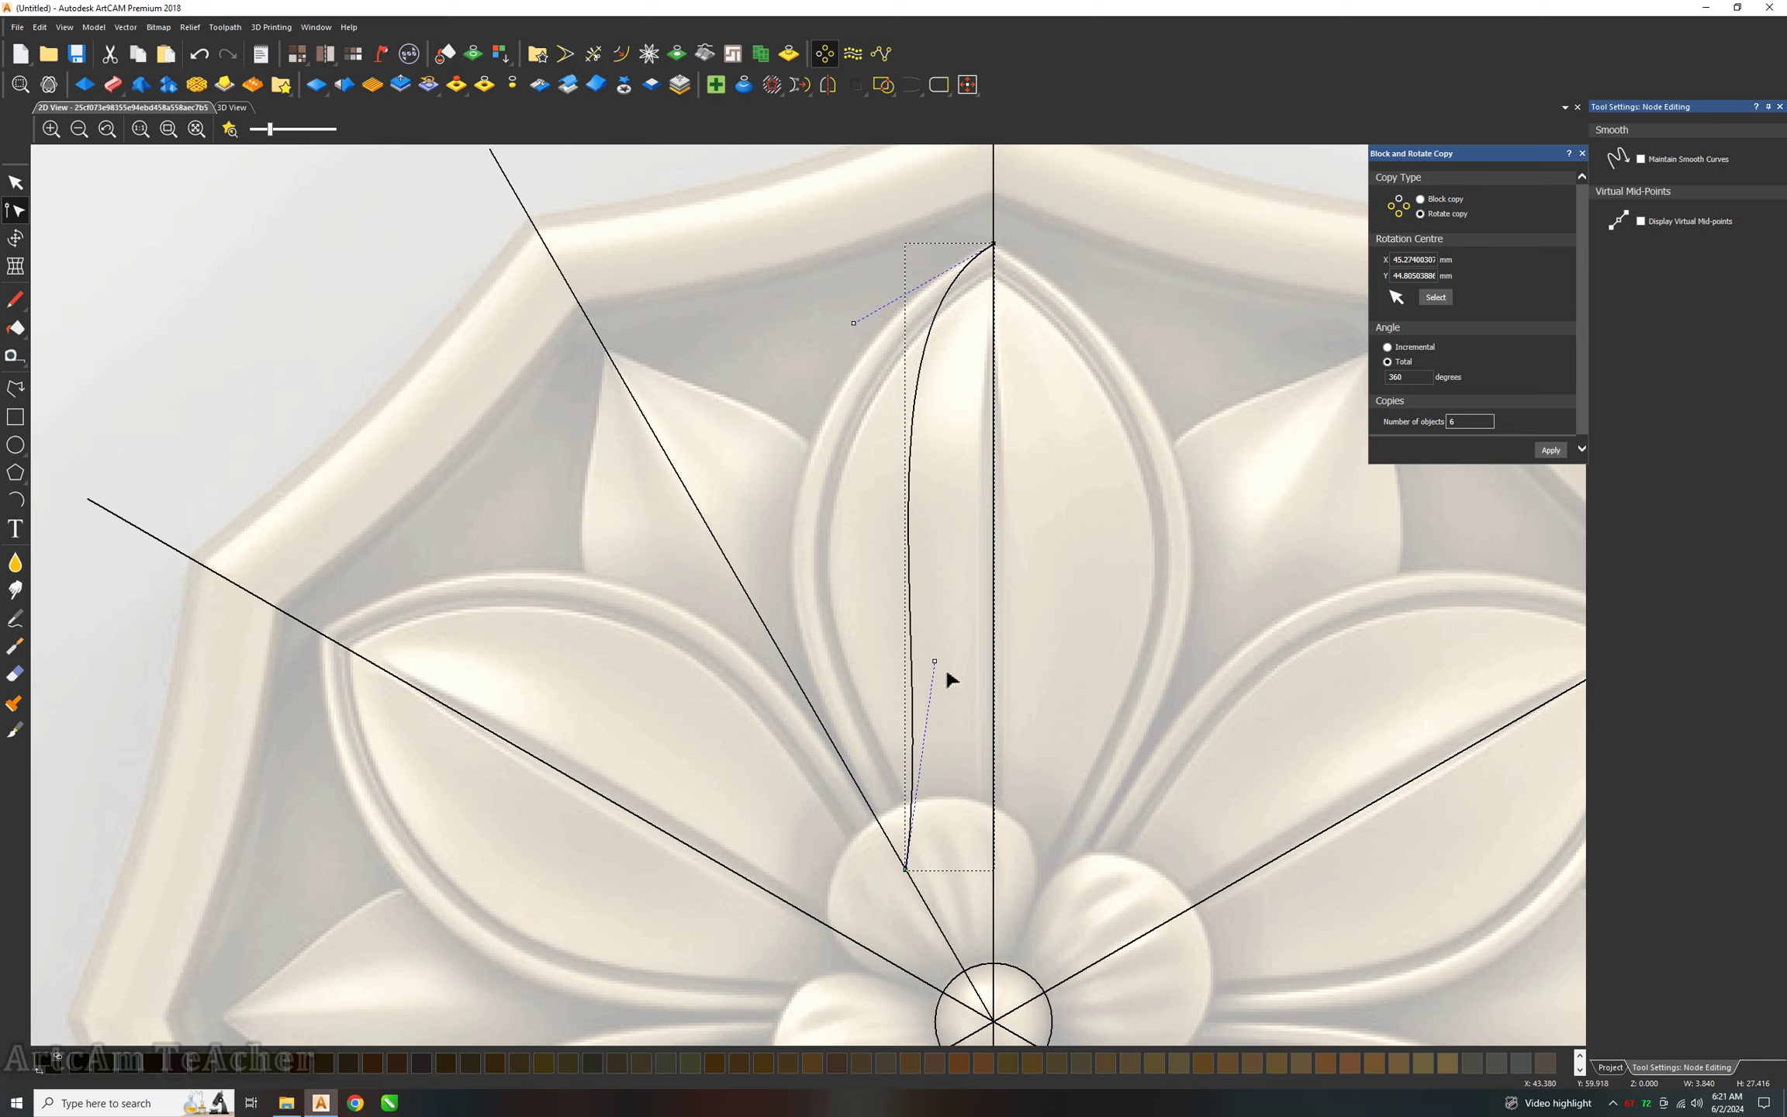
{"action": "mouse_move", "coordinate": [936, 661]}
{"action": "left_mouse_down"}
{"action": "mouse_move", "coordinate": [705, 526]}
{"action": "mouse_move", "coordinate": [685, 488]}
{"action": "left_mouse_up"}
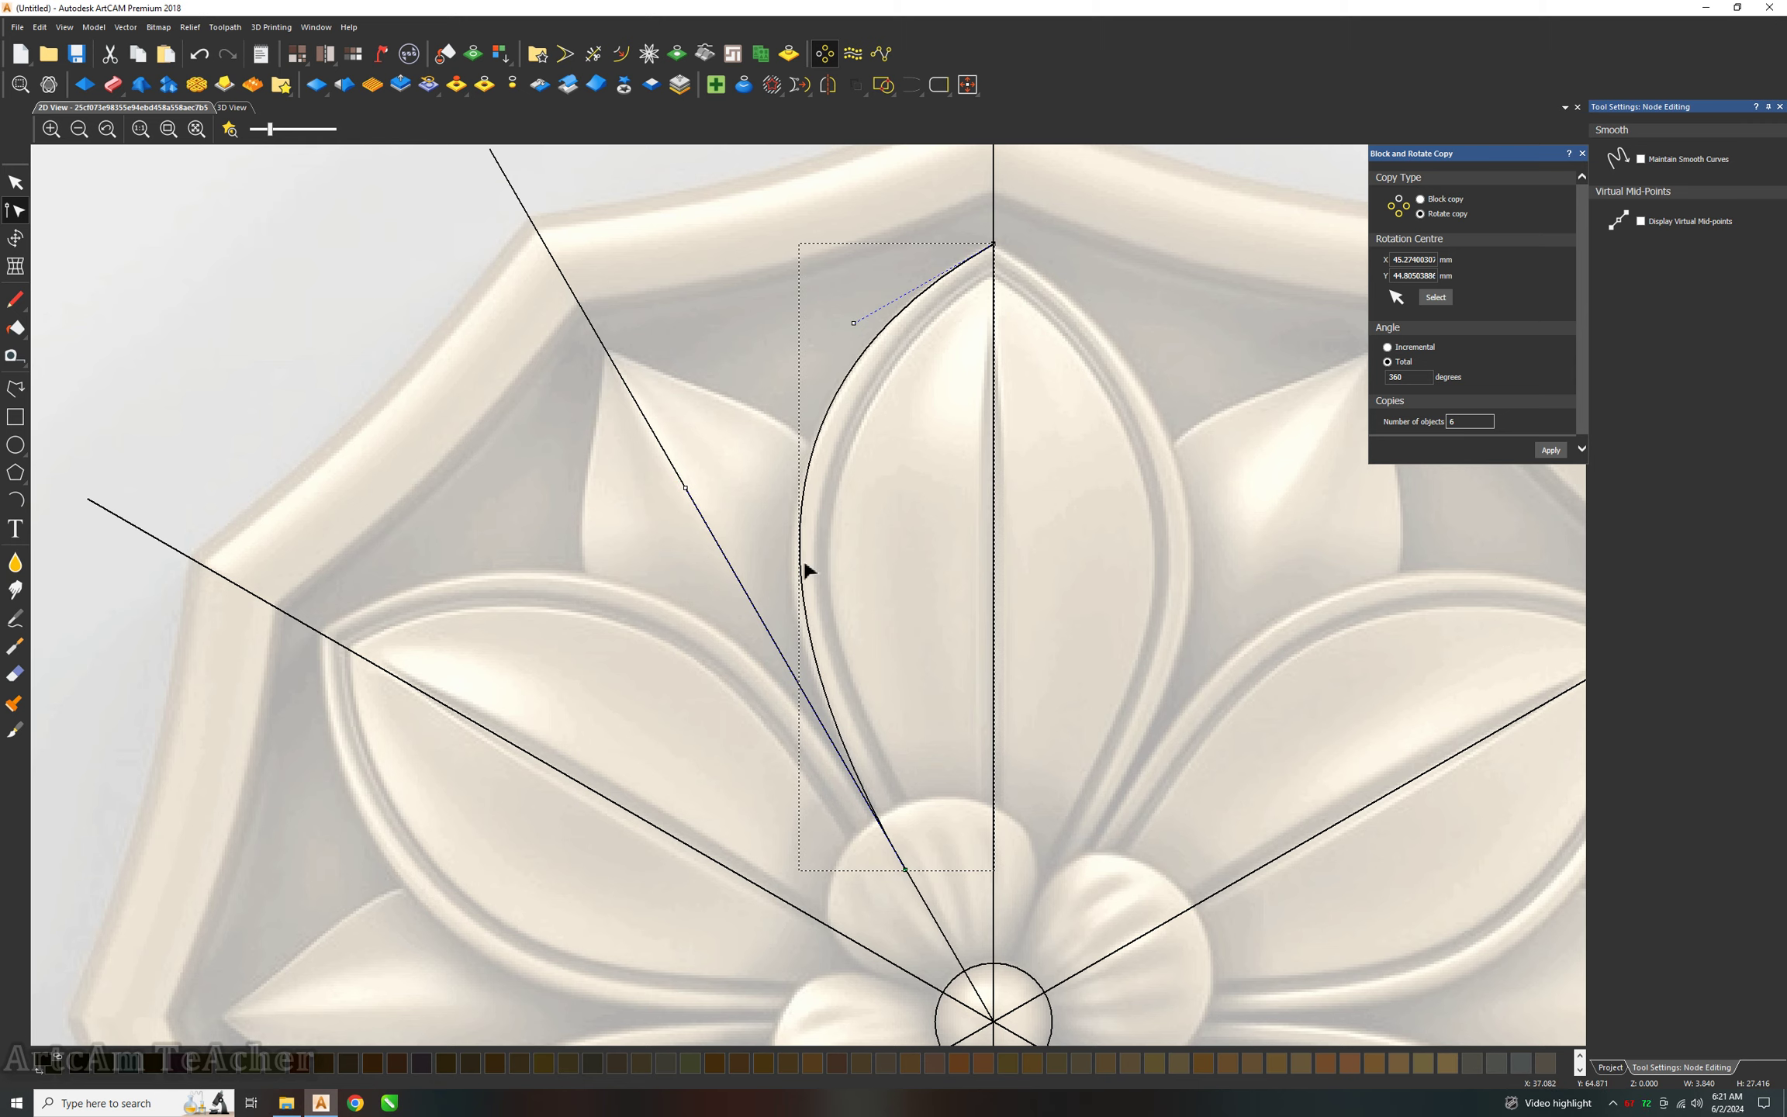
Refine the curve so it hugs the top petal's left edge up to the tip.
{"action": "scroll", "coordinate": [807, 570], "scroll_direction": "up", "scroll_amount": 2}
{"action": "scroll", "coordinate": [801, 564], "scroll_direction": "up", "scroll_amount": 2}
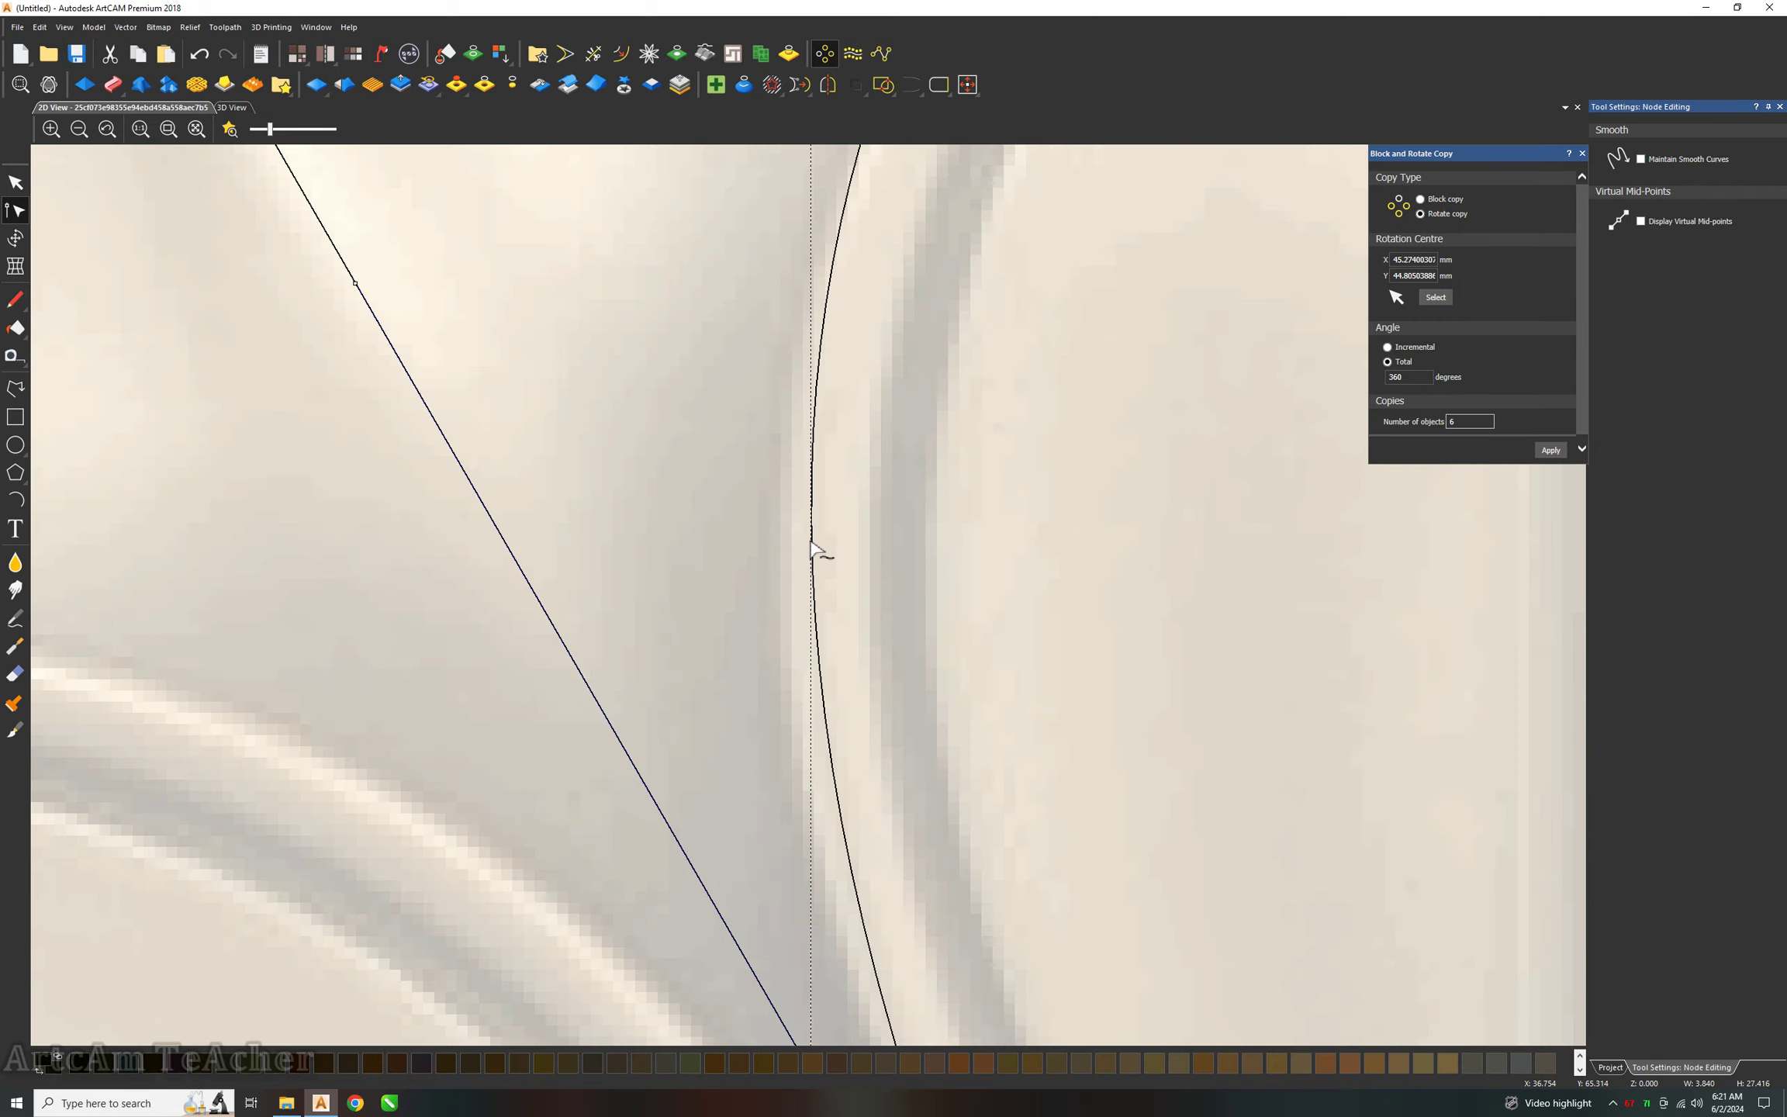
{"action": "left_click_drag", "start_coordinate": [810, 540], "coordinate": [787, 577]}
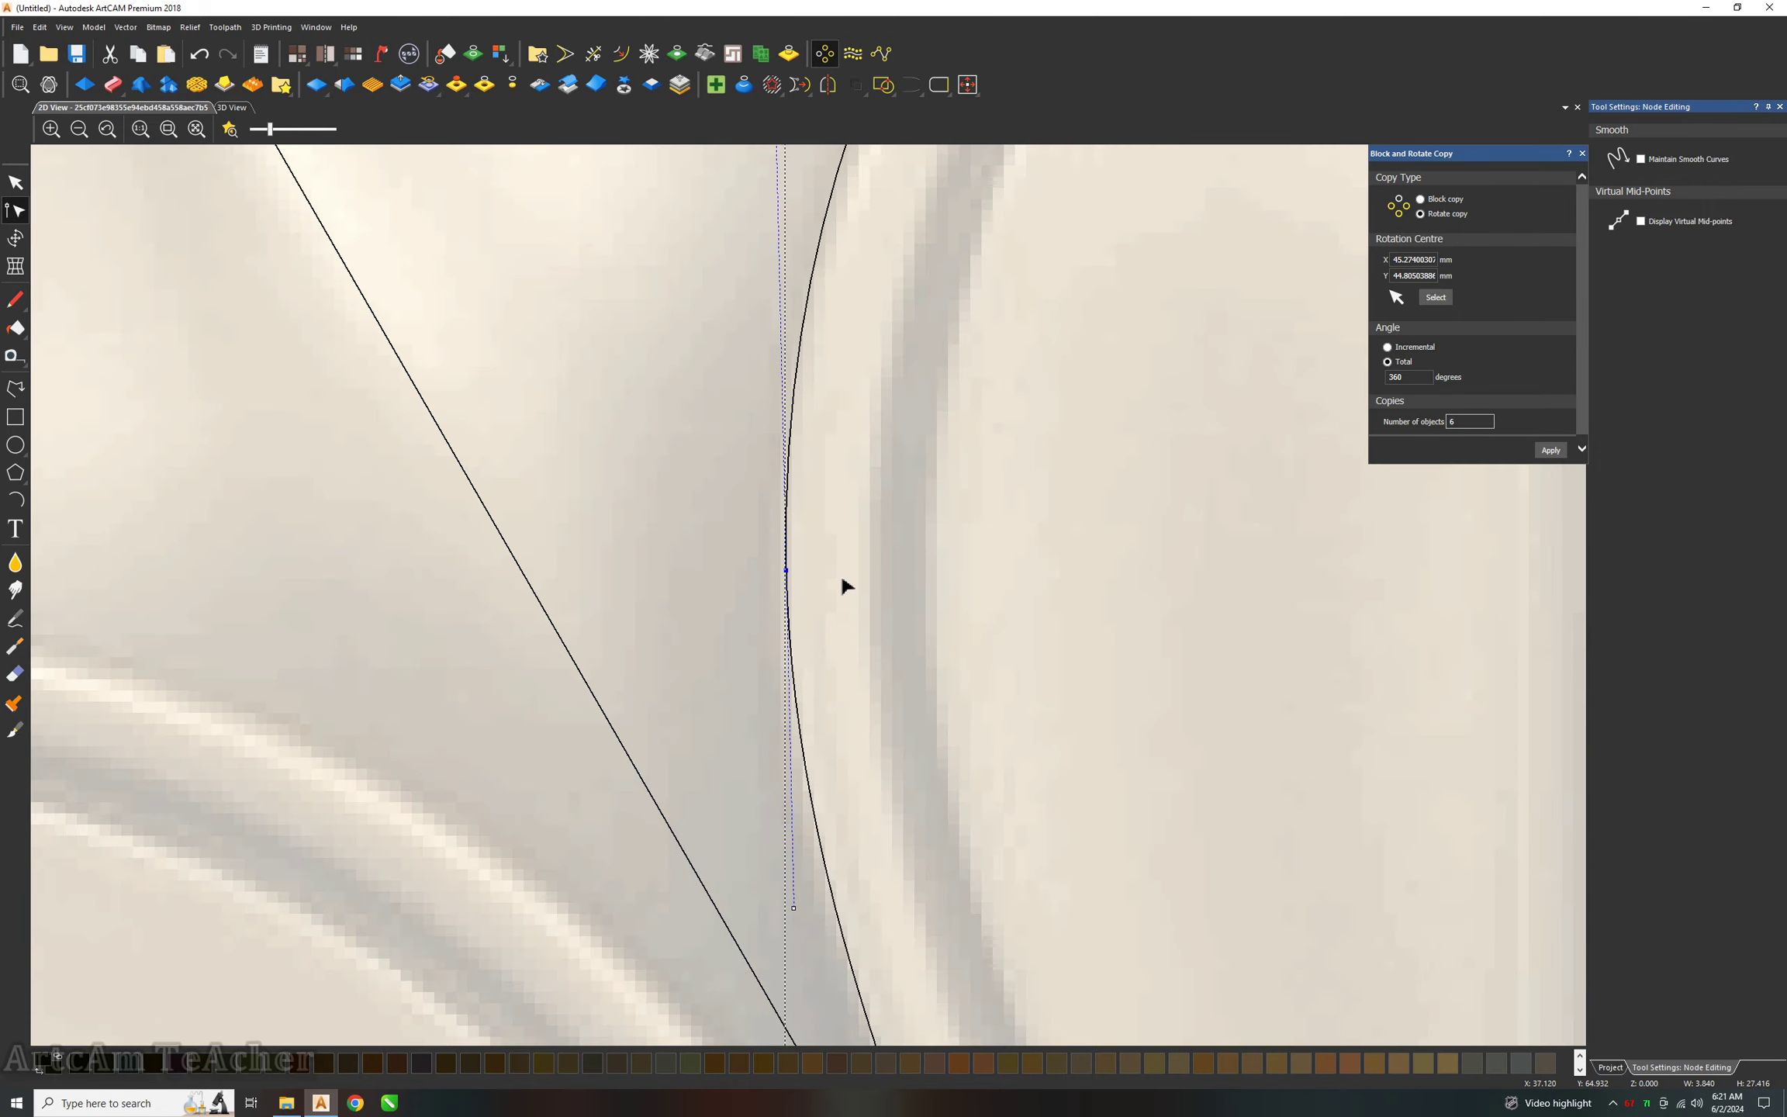
{"action": "scroll", "coordinate": [845, 587], "scroll_direction": "down", "scroll_amount": 2}
{"action": "scroll", "coordinate": [922, 562], "scroll_direction": "down", "scroll_amount": 2}
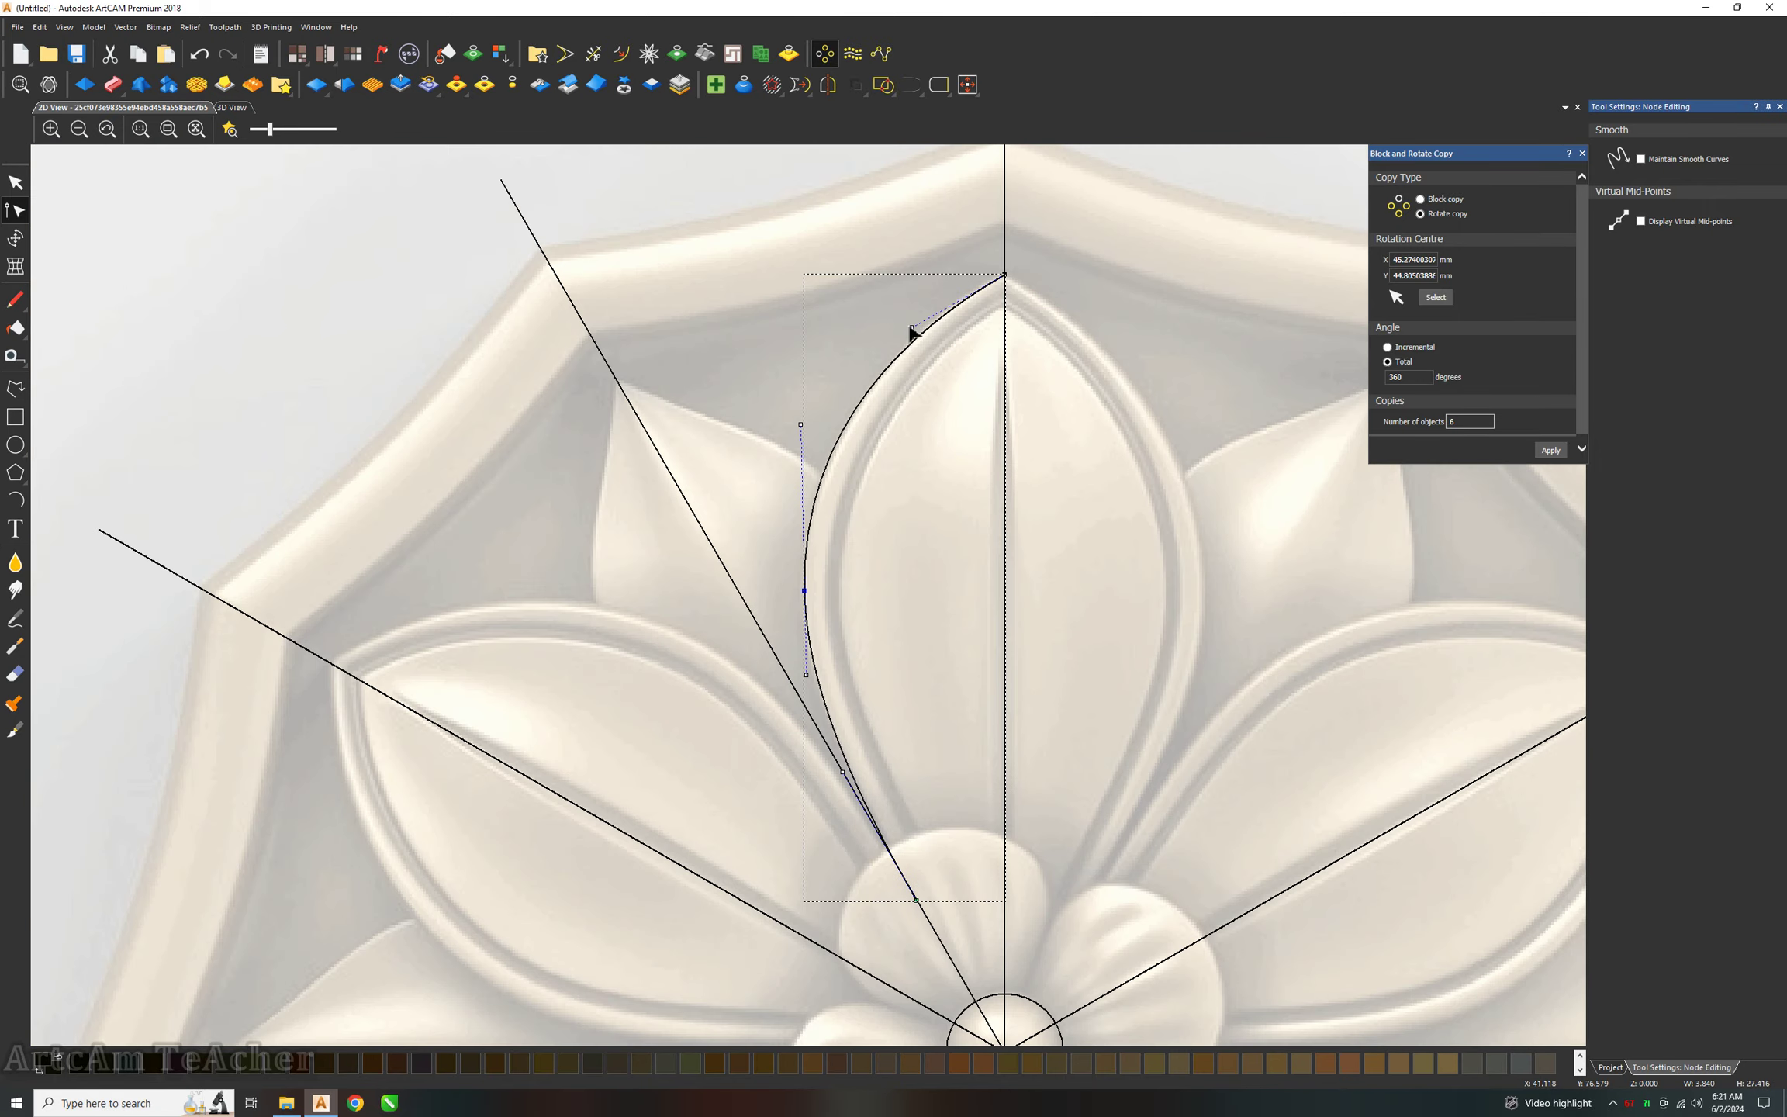
{"action": "left_click_drag", "start_coordinate": [911, 327], "coordinate": [912, 316]}
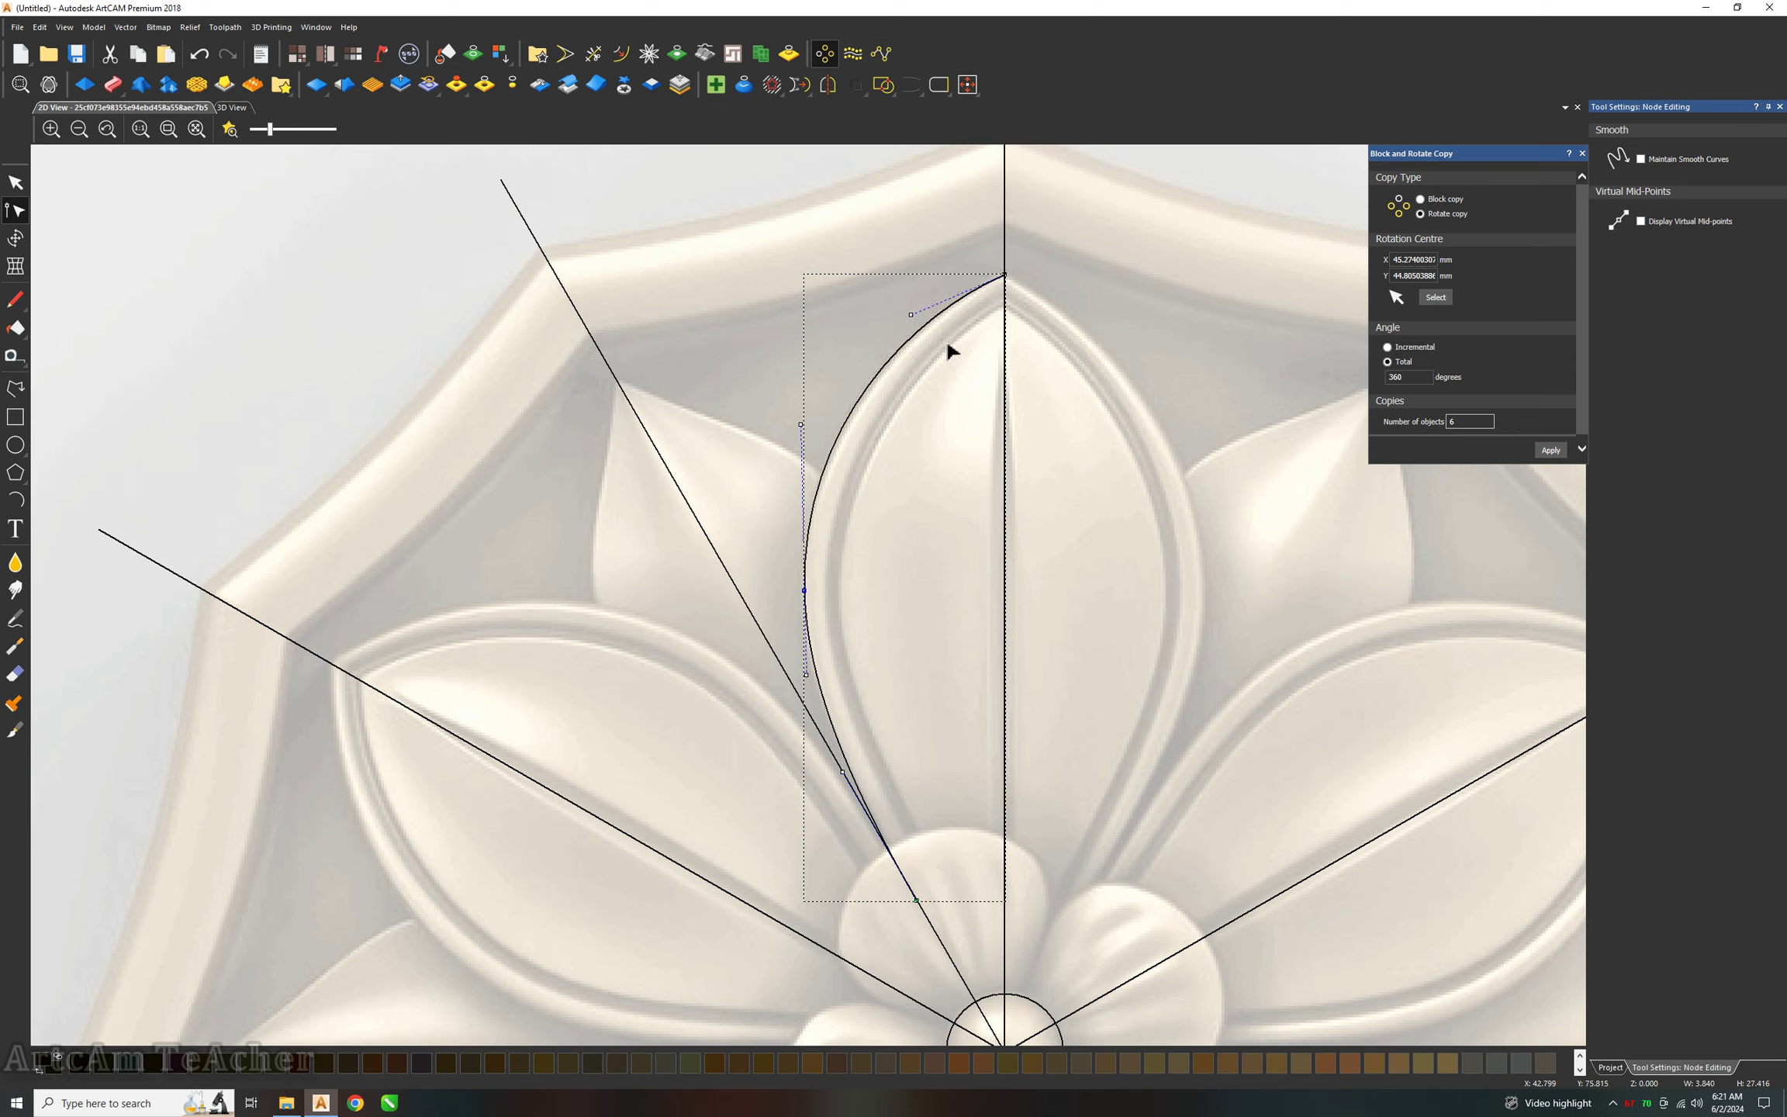
Mirror a copy of the half-petal curve across the vertical spoke.
{"action": "left_click", "coordinate": [827, 84]}
{"action": "left_click", "coordinate": [1353, 477]}
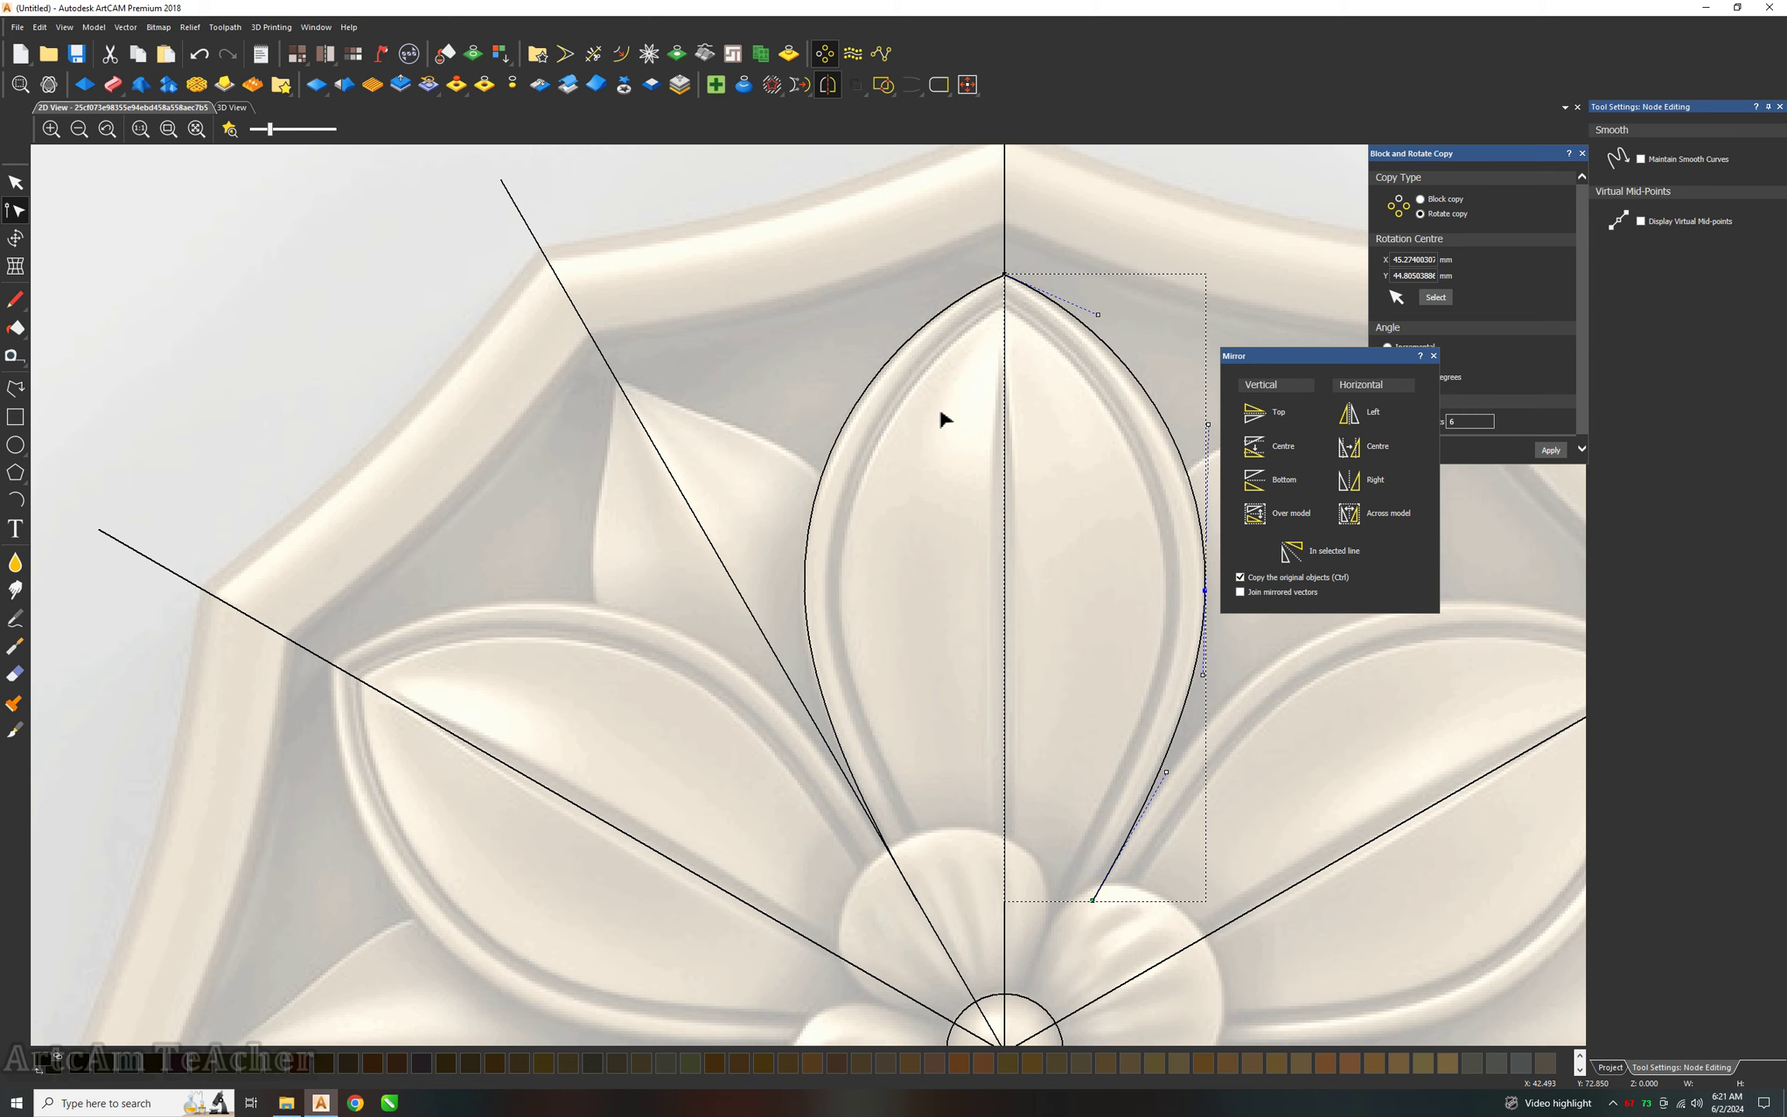
{"action": "key", "text": "Escape"}
{"action": "scroll", "coordinate": [866, 361], "scroll_direction": "down", "scroll_amount": 3}
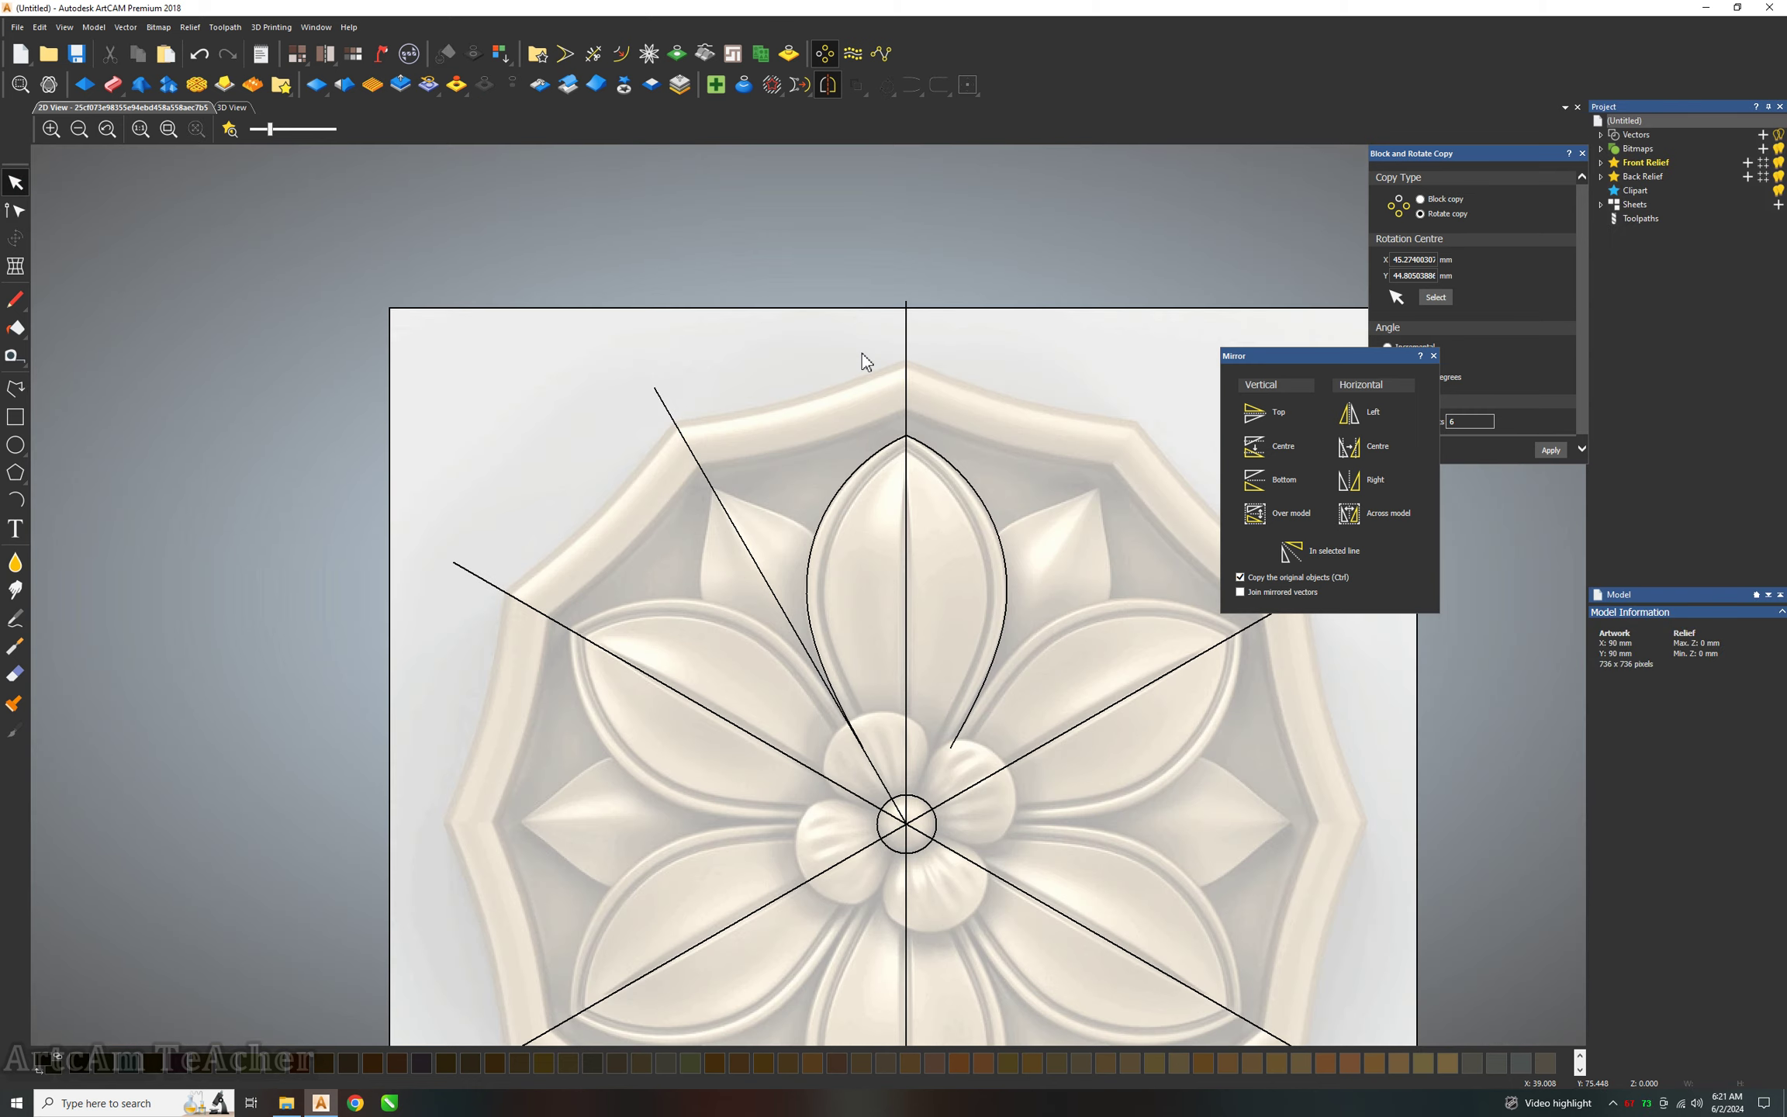
{"action": "scroll", "coordinate": [866, 361], "scroll_direction": "up", "scroll_amount": 3}
{"action": "scroll", "coordinate": [813, 459], "scroll_direction": "down", "scroll_amount": 3}
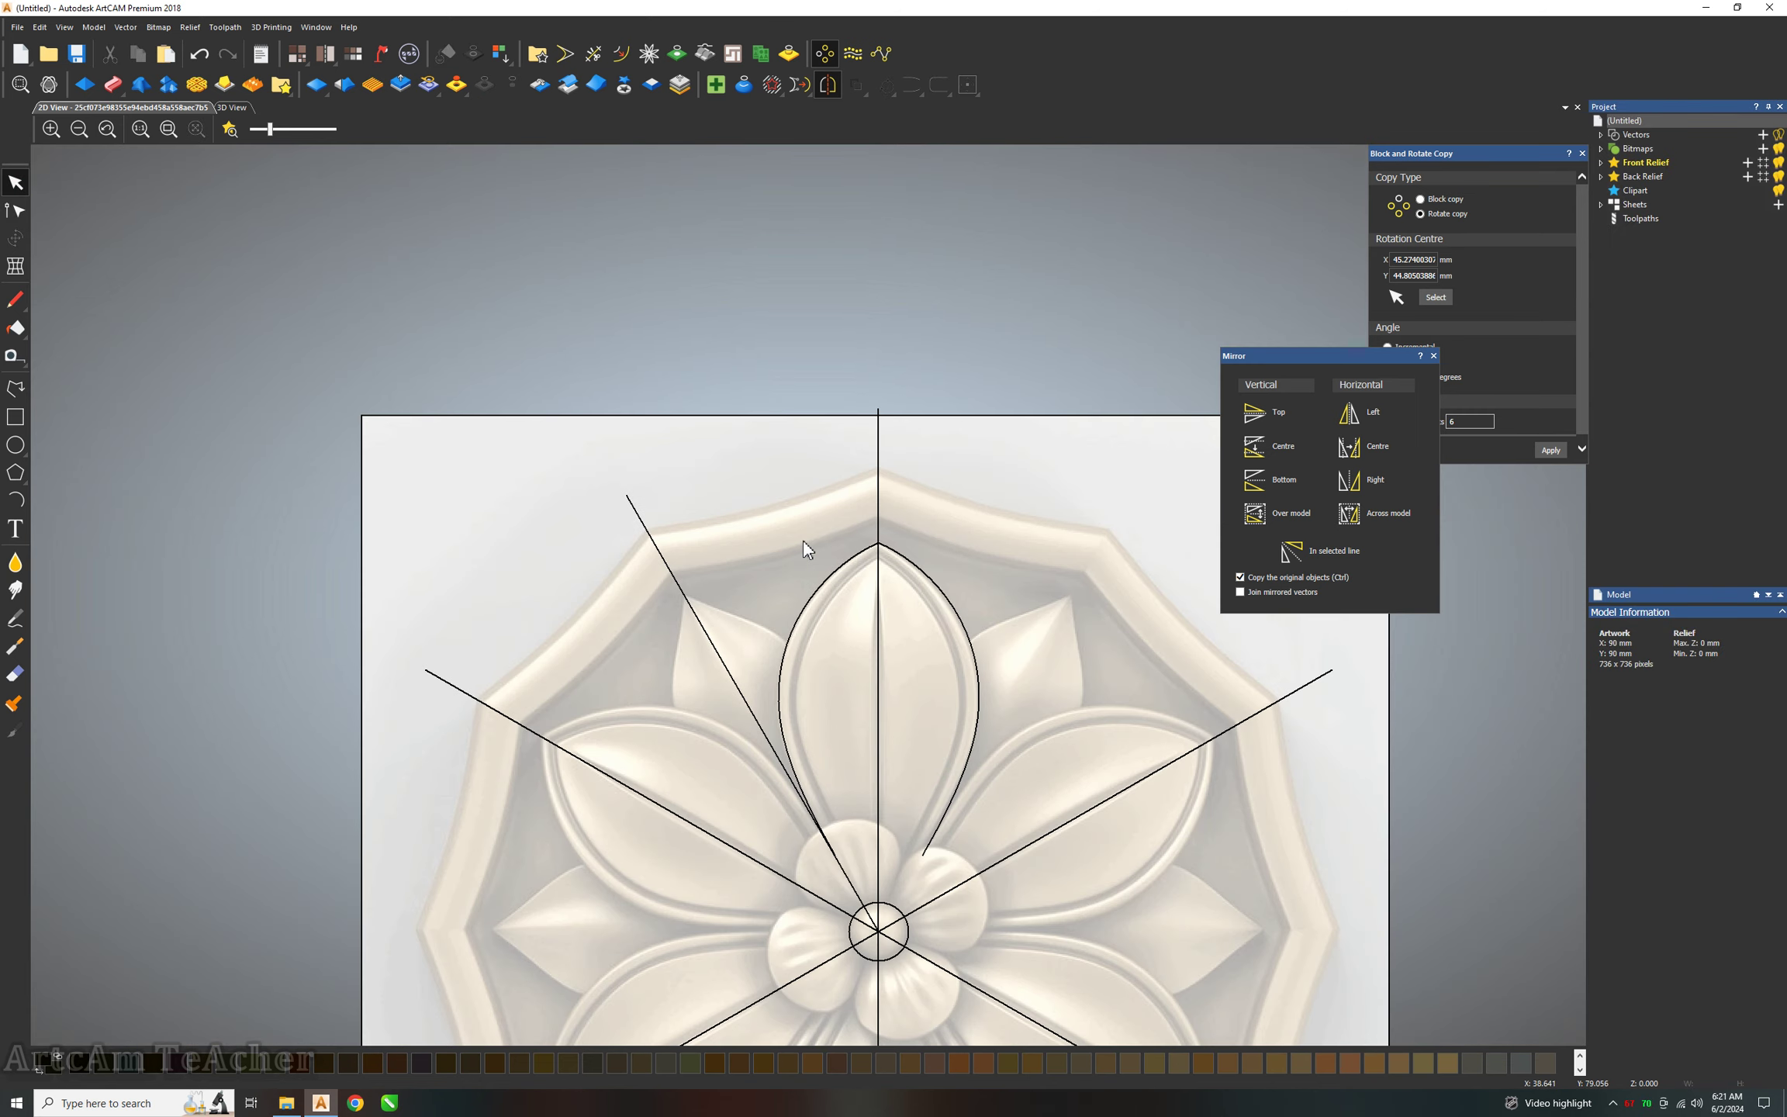
{"action": "scroll", "coordinate": [802, 541], "scroll_direction": "down", "scroll_amount": 3}
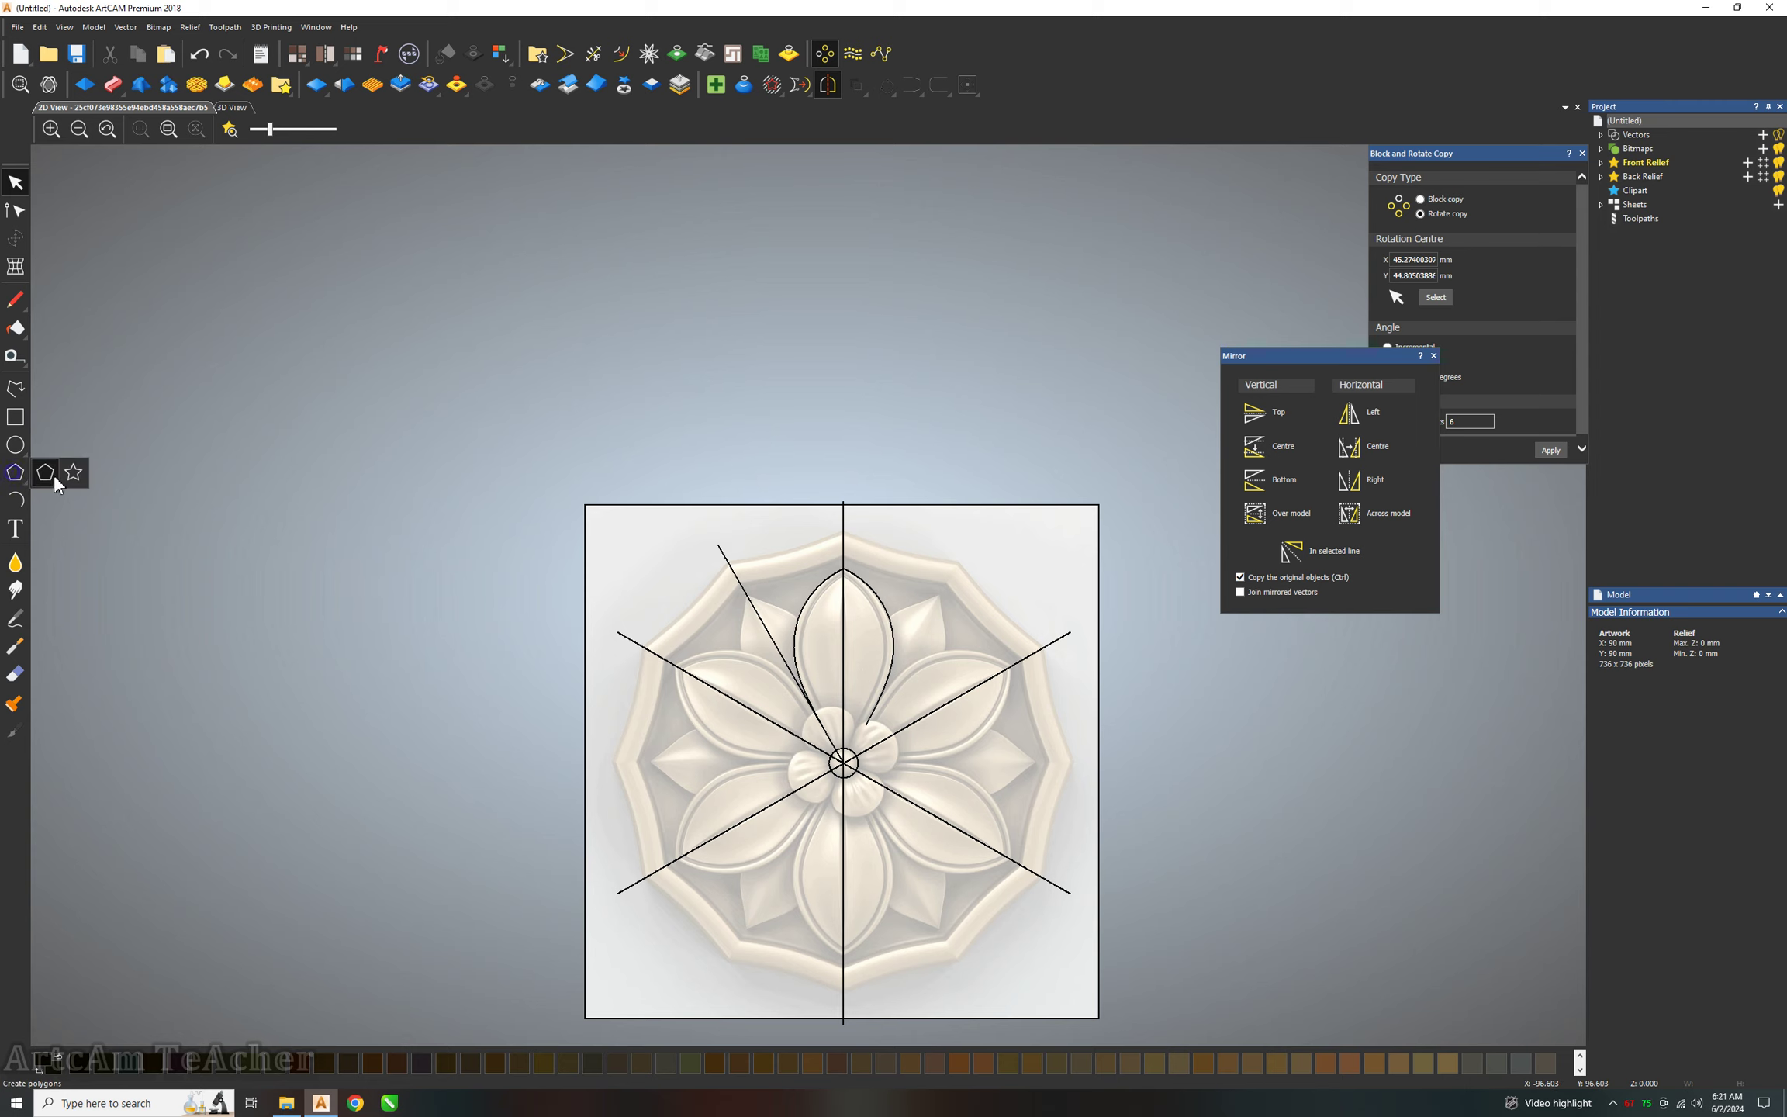
Try sizing a polygon from the rosette centre, then cancel the unfinished attempt.
{"action": "left_click", "coordinate": [15, 472]}
{"action": "scroll", "coordinate": [823, 766], "scroll_direction": "up", "scroll_amount": 3}
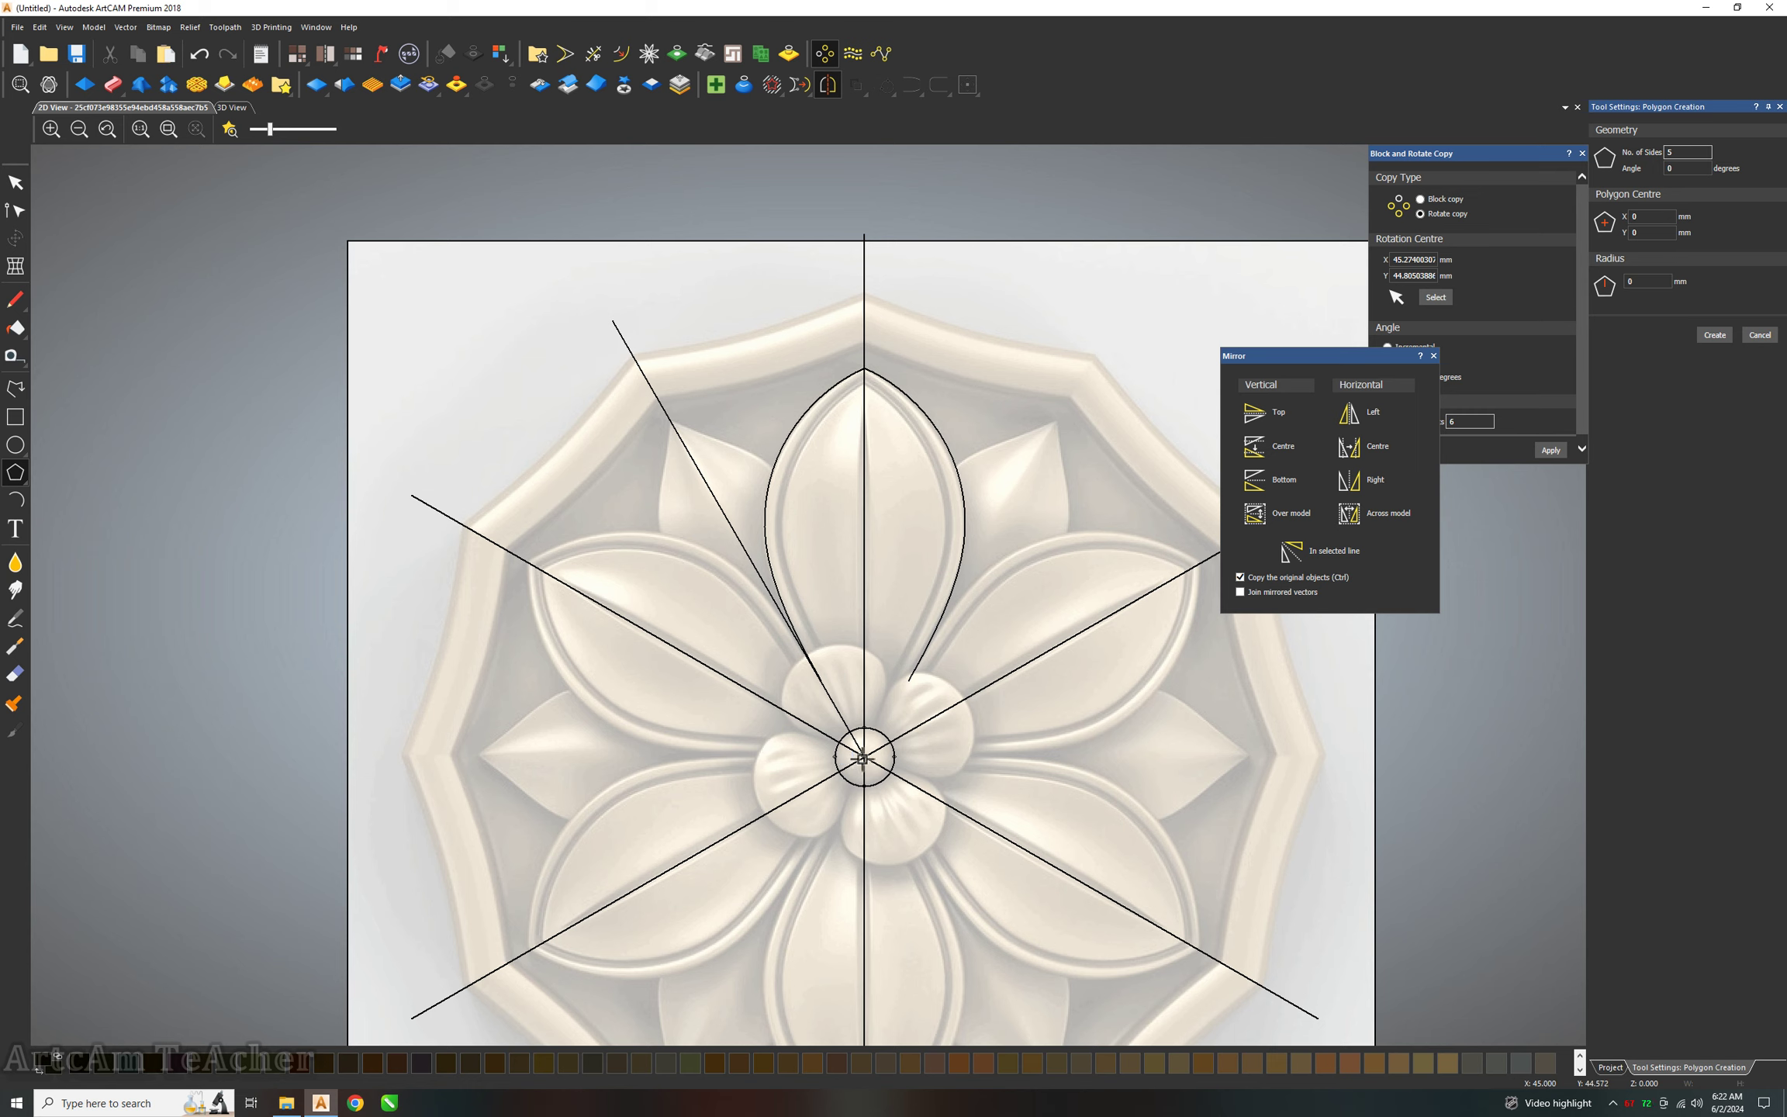
{"action": "left_click_drag", "start_coordinate": [863, 757], "coordinate": [865, 292]}
{"action": "double_click", "coordinate": [1668, 153]}
{"action": "type", "text": "16"}
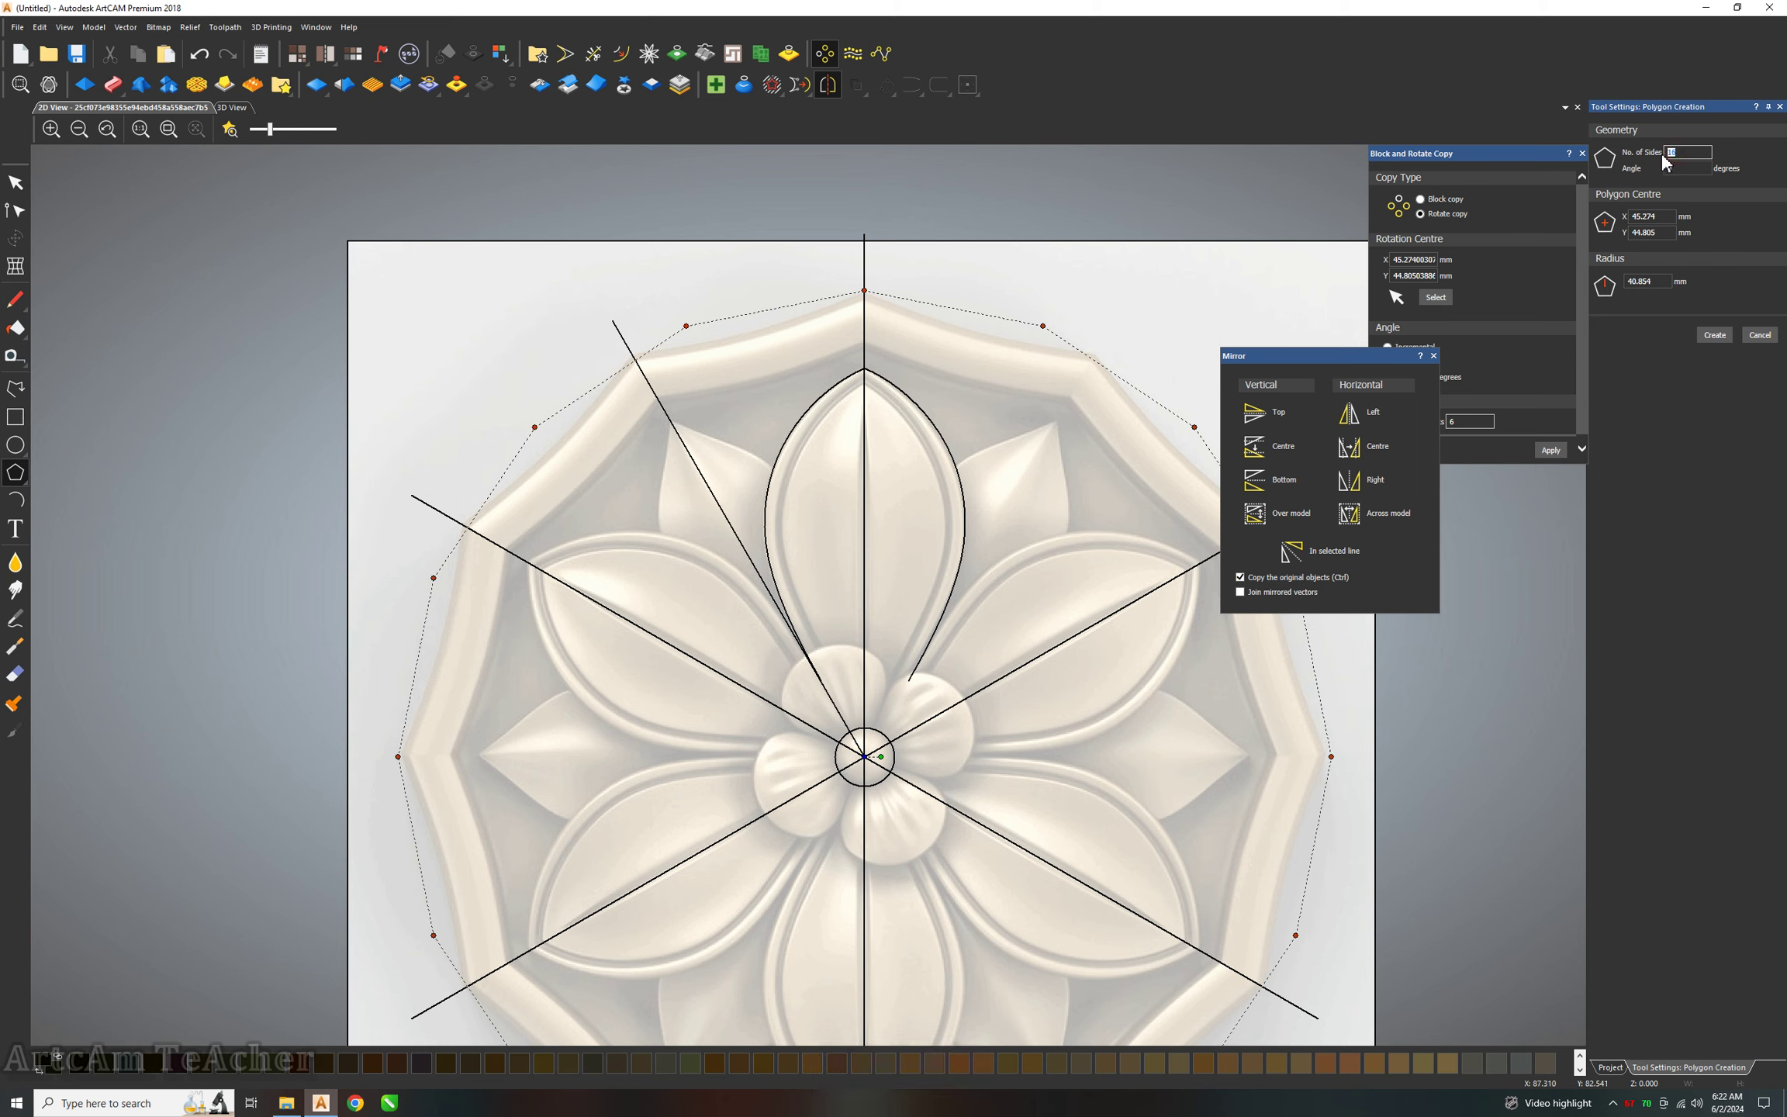
{"action": "type", "text": "8"}
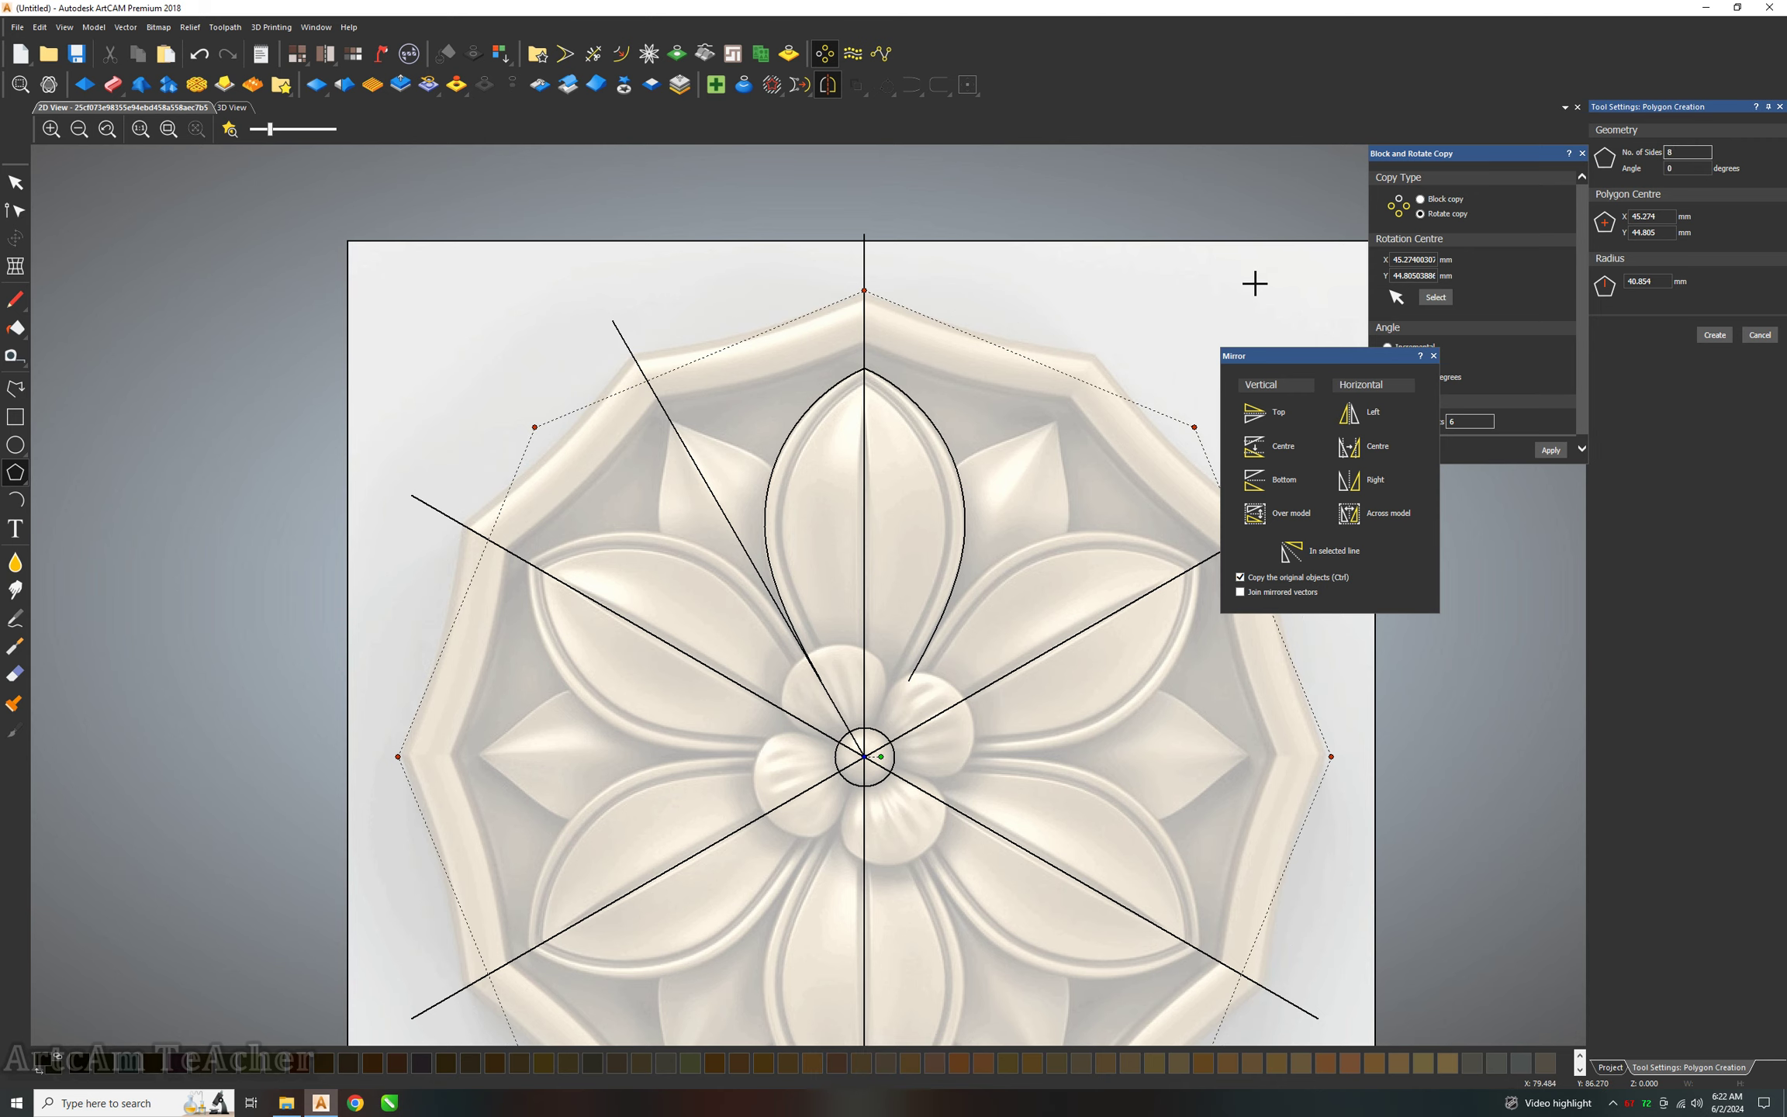
{"action": "scroll", "coordinate": [776, 504], "scroll_direction": "down", "scroll_amount": 3}
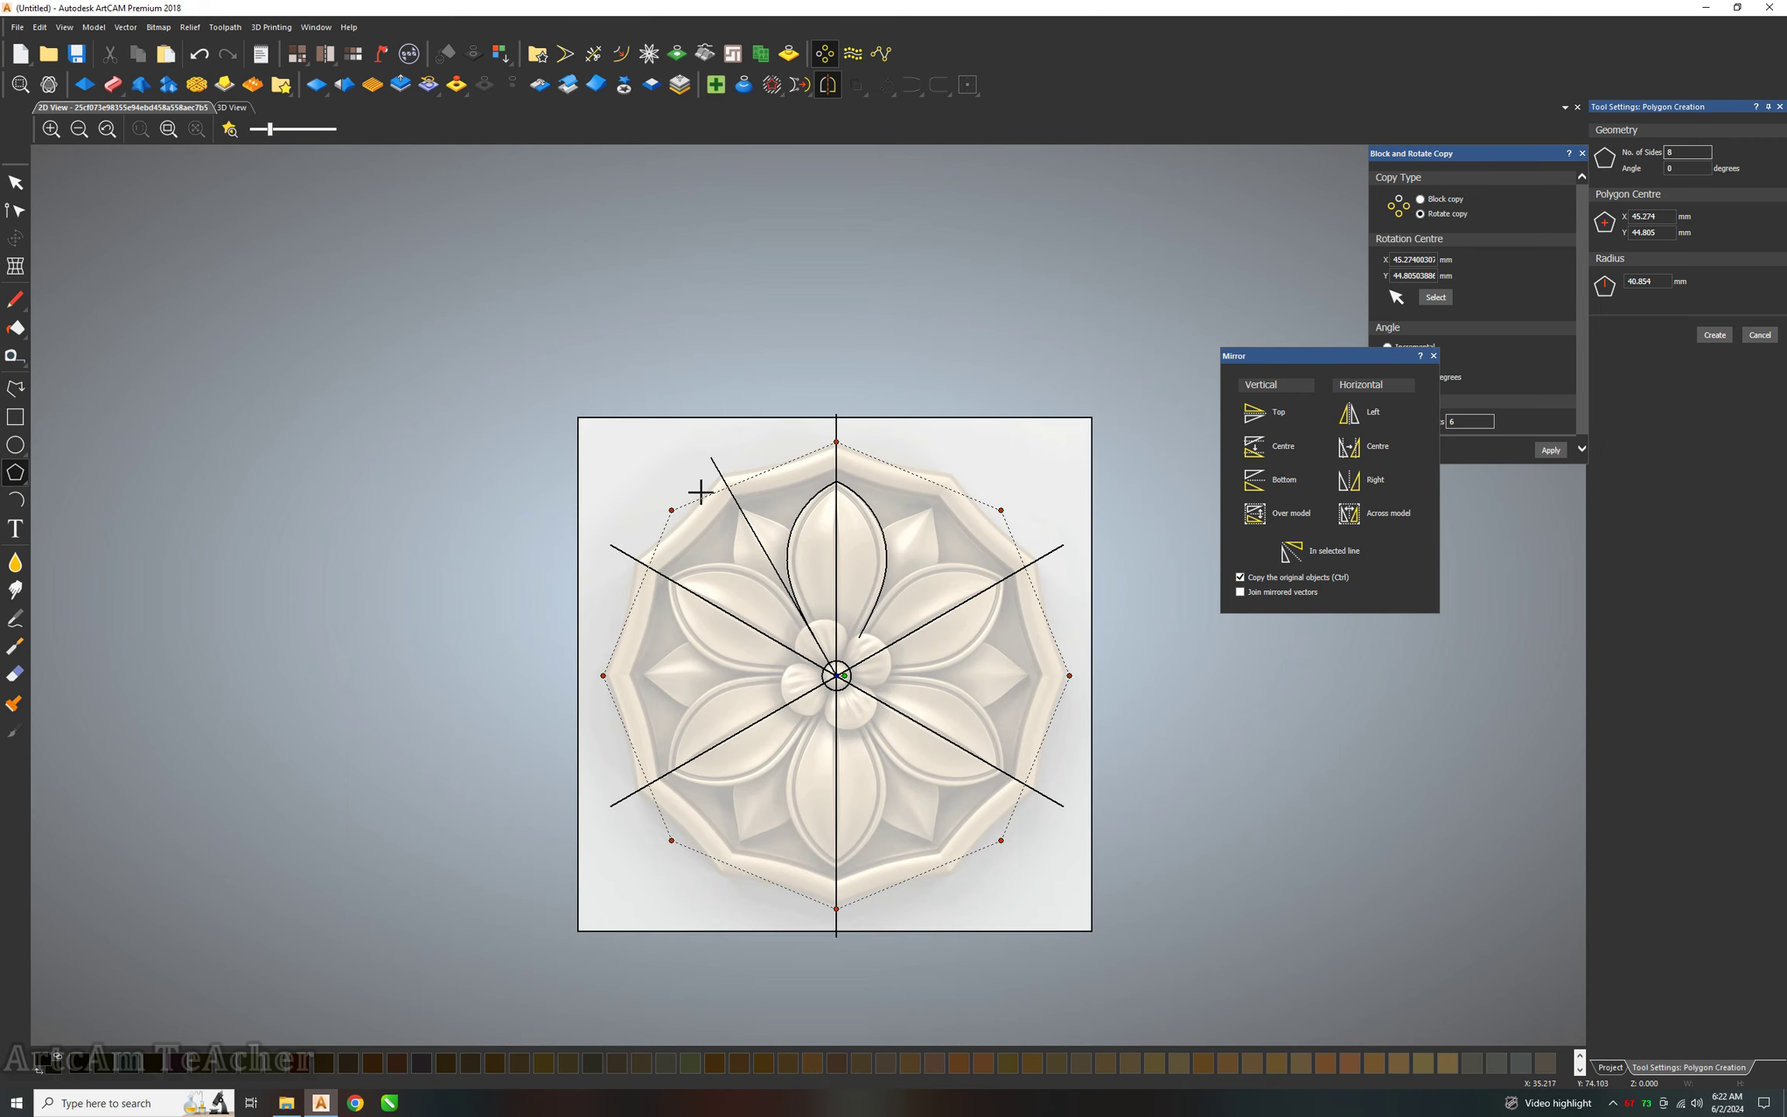
{"action": "key", "text": "Escape"}
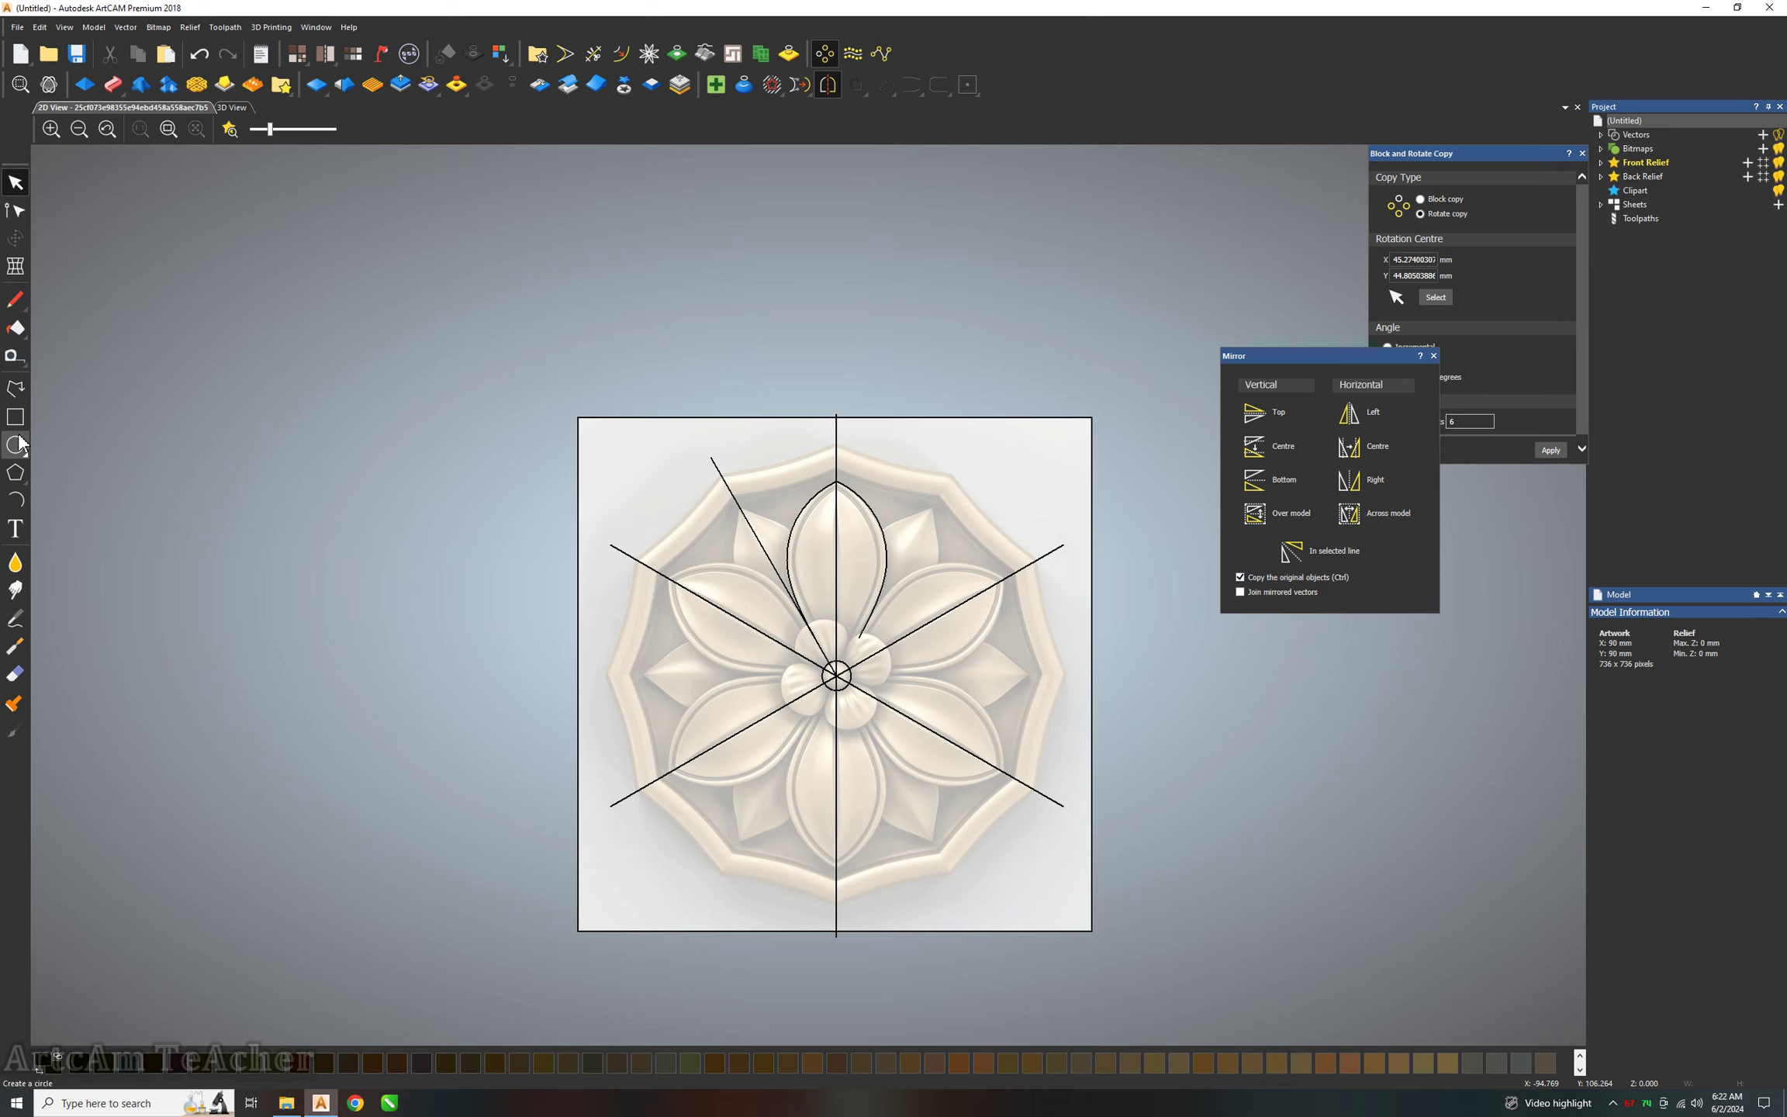
Create a 12-sided polygon centred on the rosette, reaching its outer rim.
{"action": "left_click", "coordinate": [15, 473]}
{"action": "scroll", "coordinate": [836, 673], "scroll_direction": "up", "scroll_amount": 5}
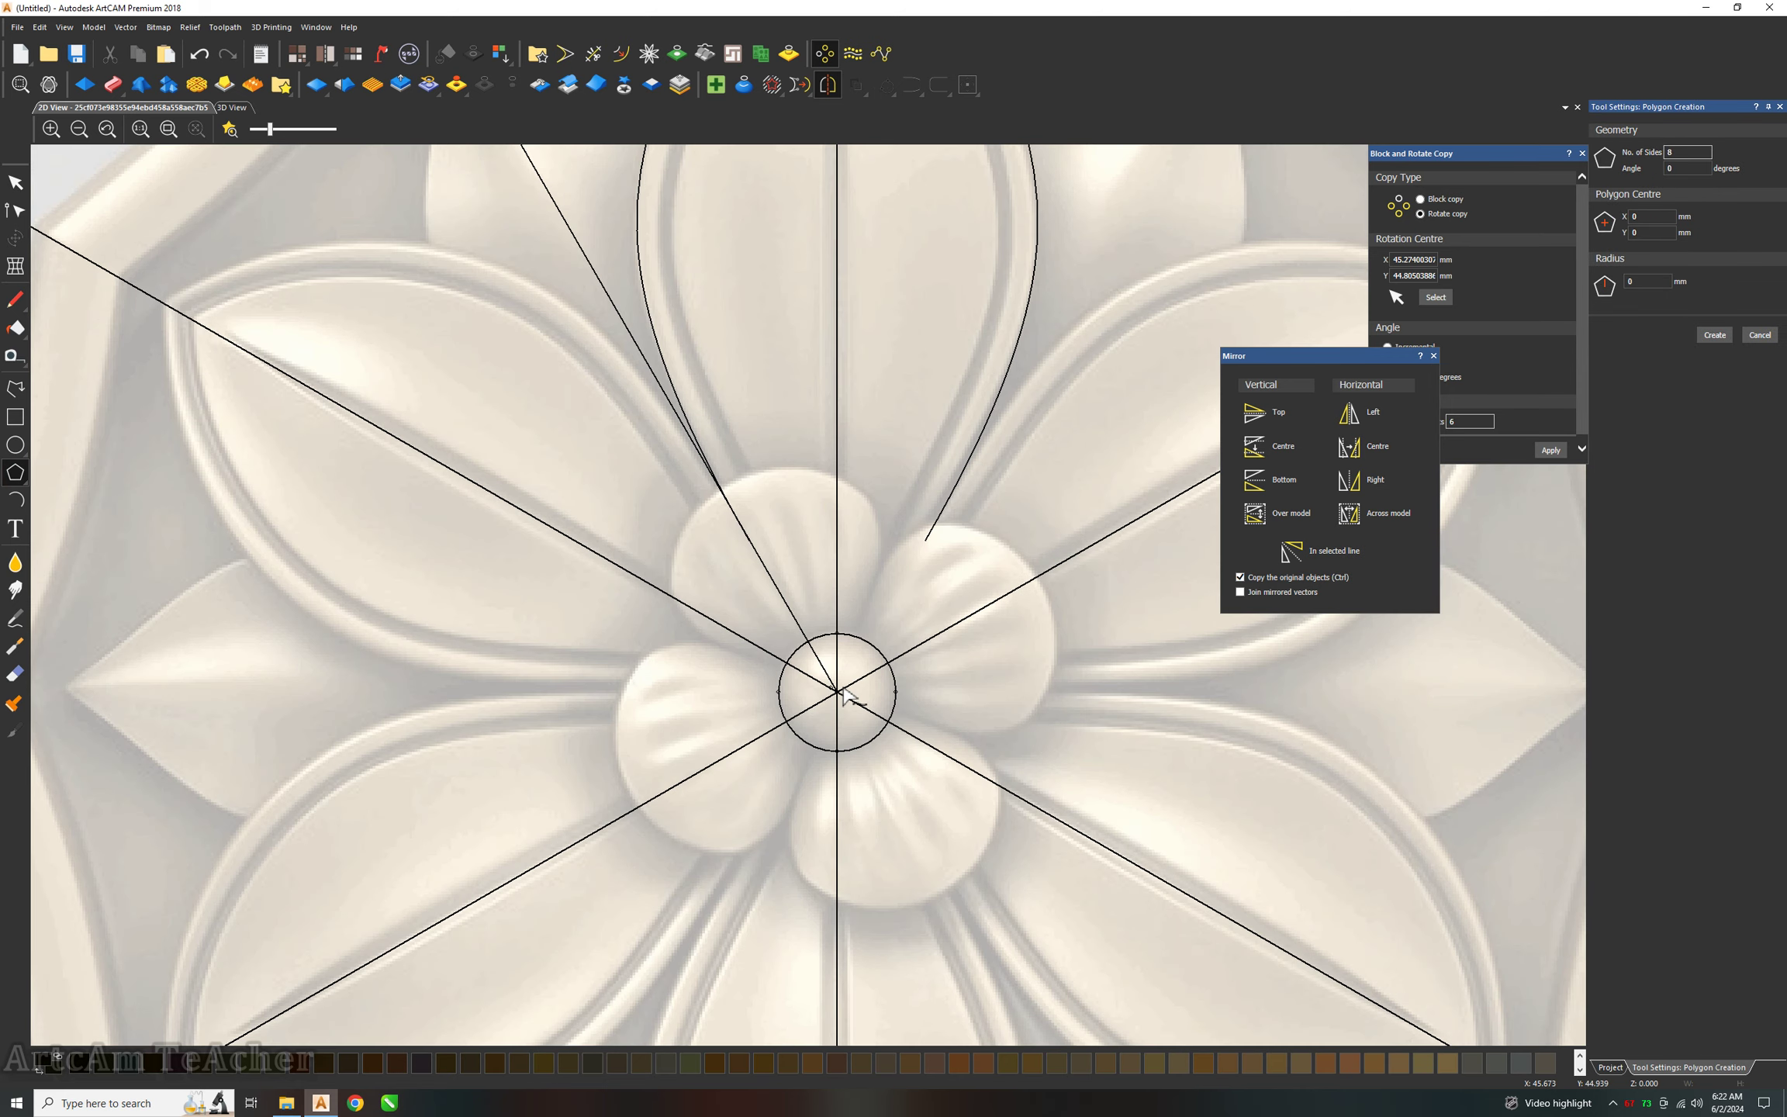
{"action": "left_click", "coordinate": [836, 690]}
{"action": "scroll", "coordinate": [897, 451], "scroll_direction": "down", "scroll_amount": 3}
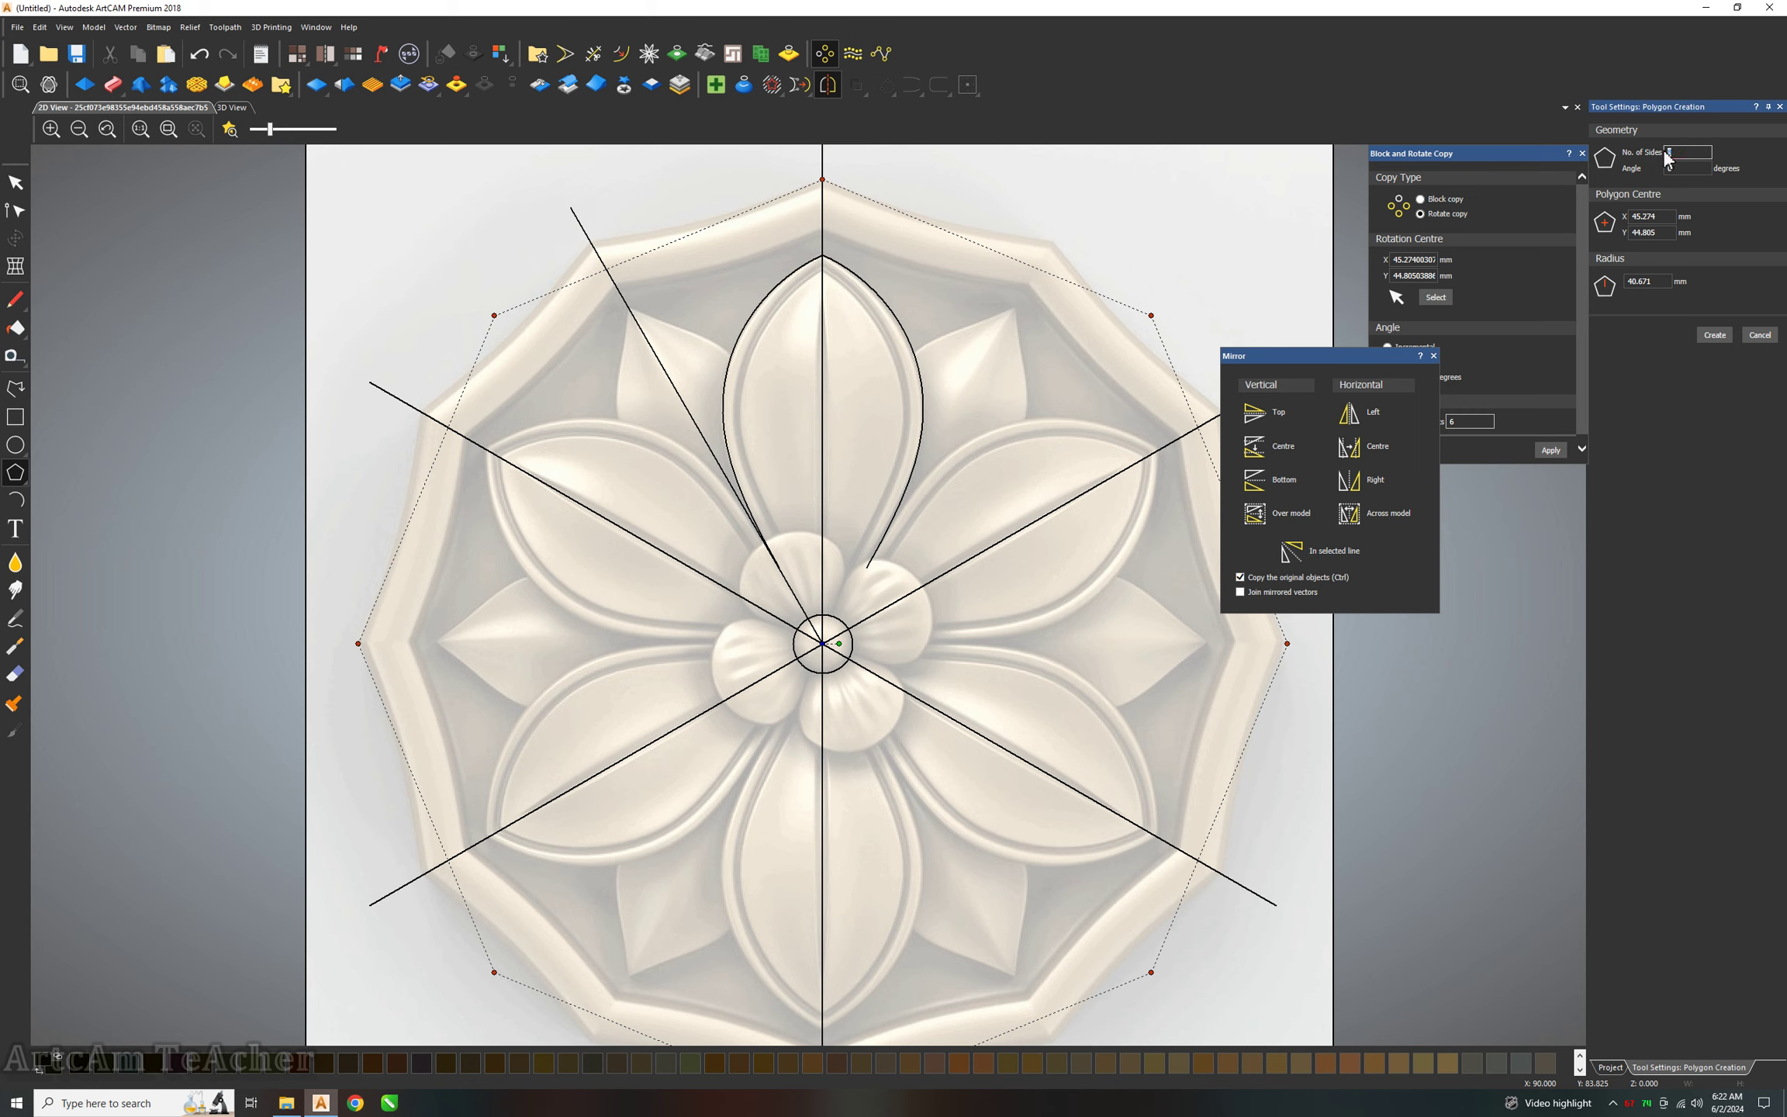
{"action": "type", "text": "12"}
{"action": "key", "text": "Return"}
{"action": "left_click", "coordinate": [717, 200]}
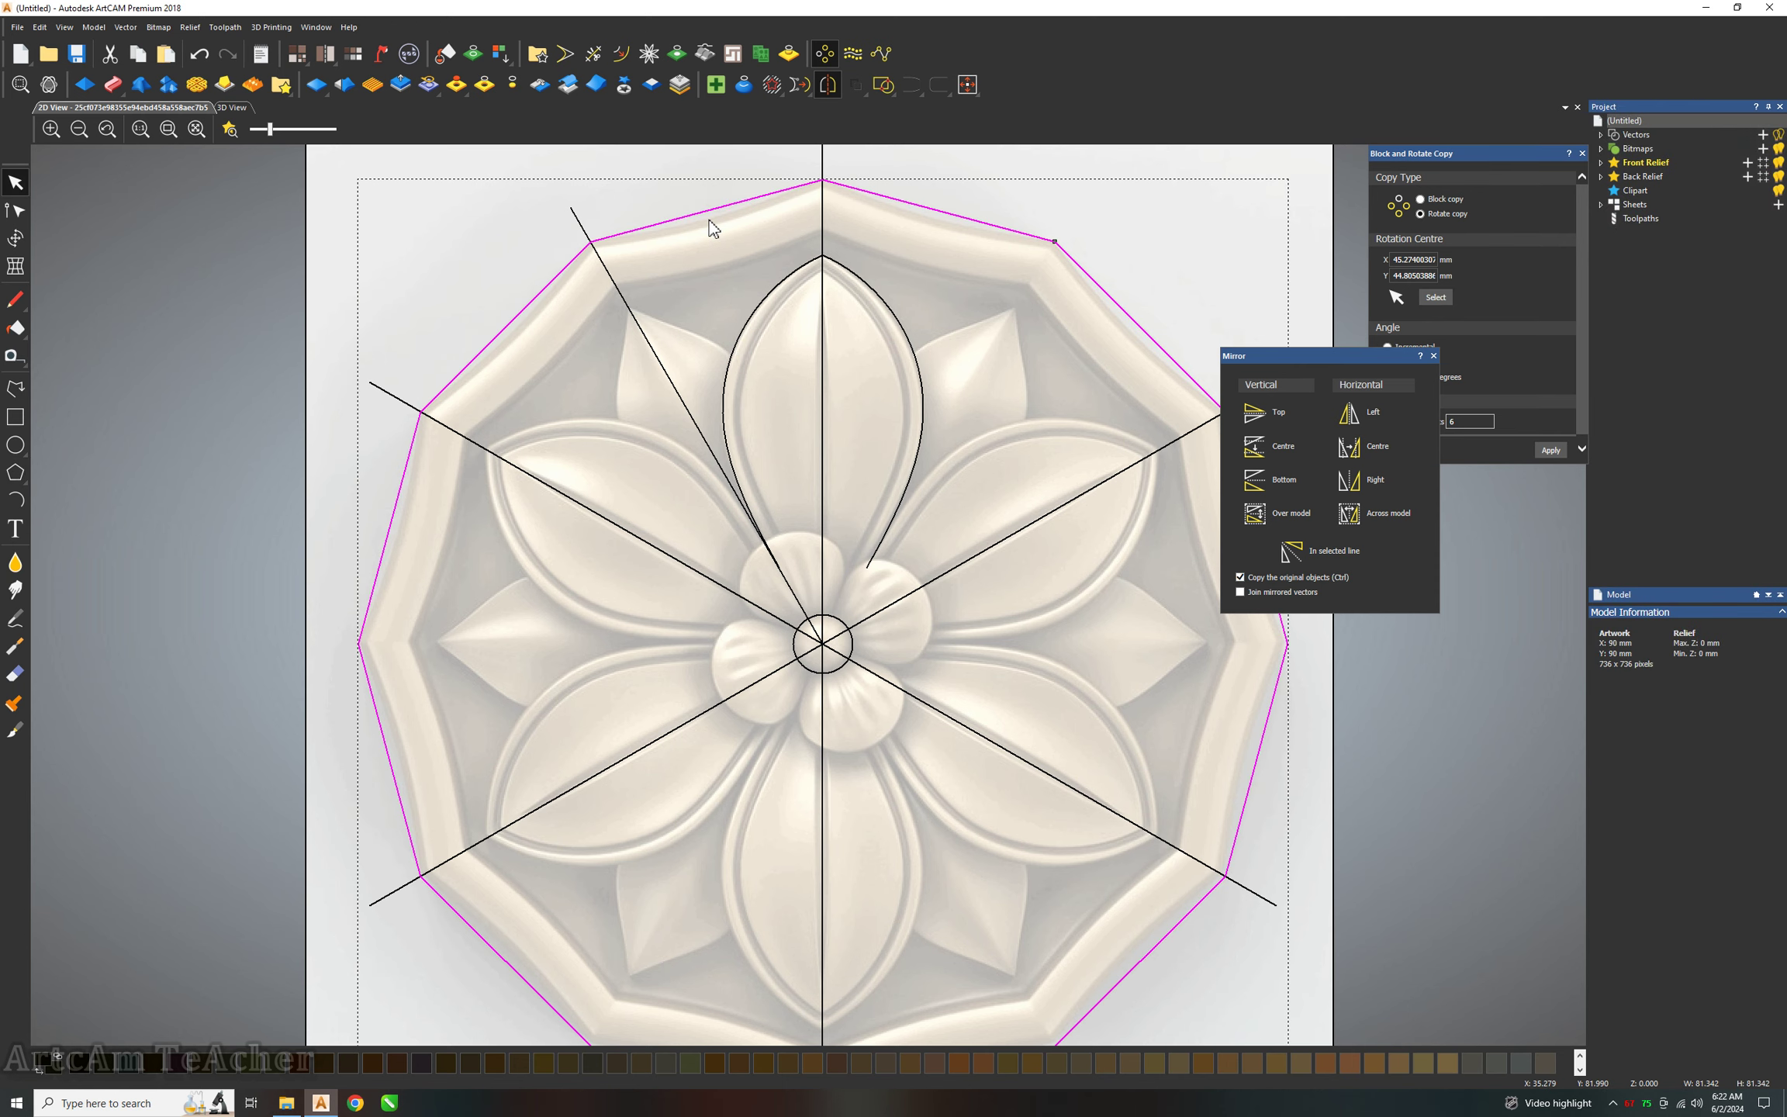
Bend the polygon's top-left side into an arc along the rim and cut it from the other sides.
{"action": "key", "text": "n"}
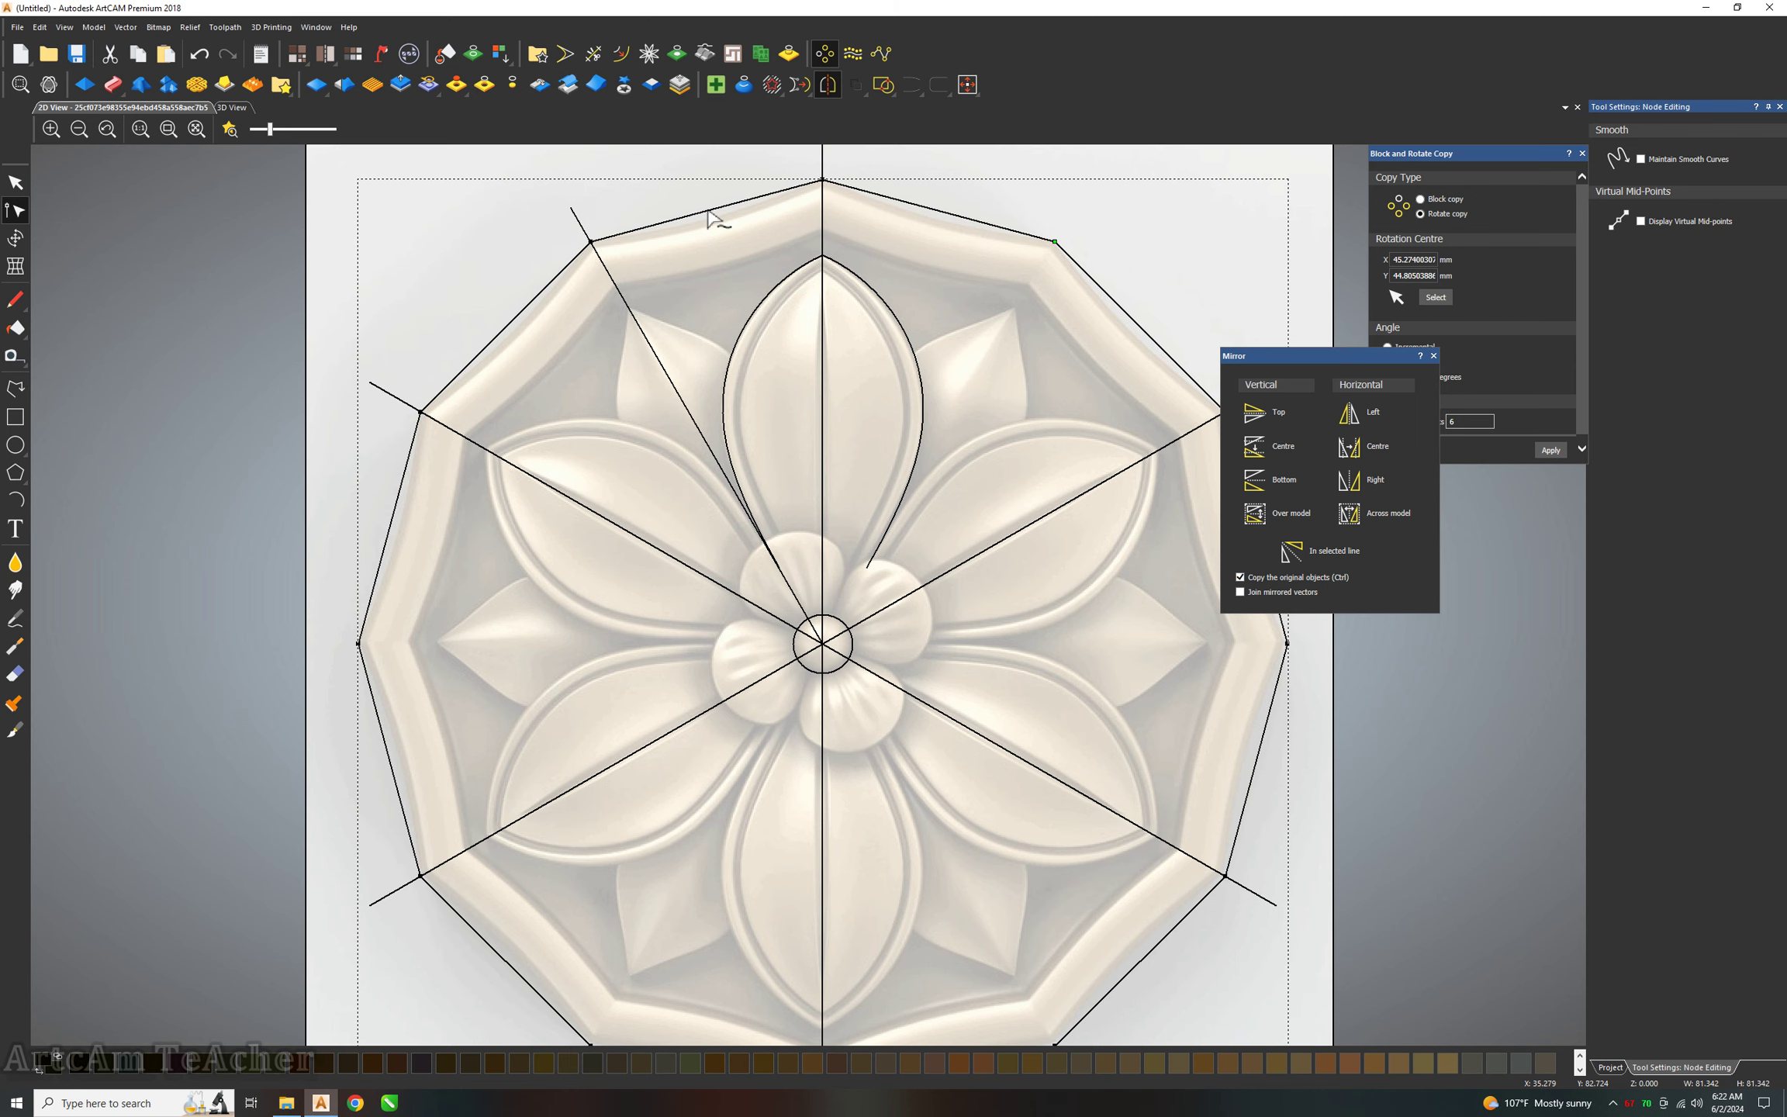
{"action": "scroll", "coordinate": [706, 206], "scroll_direction": "up", "scroll_amount": 3}
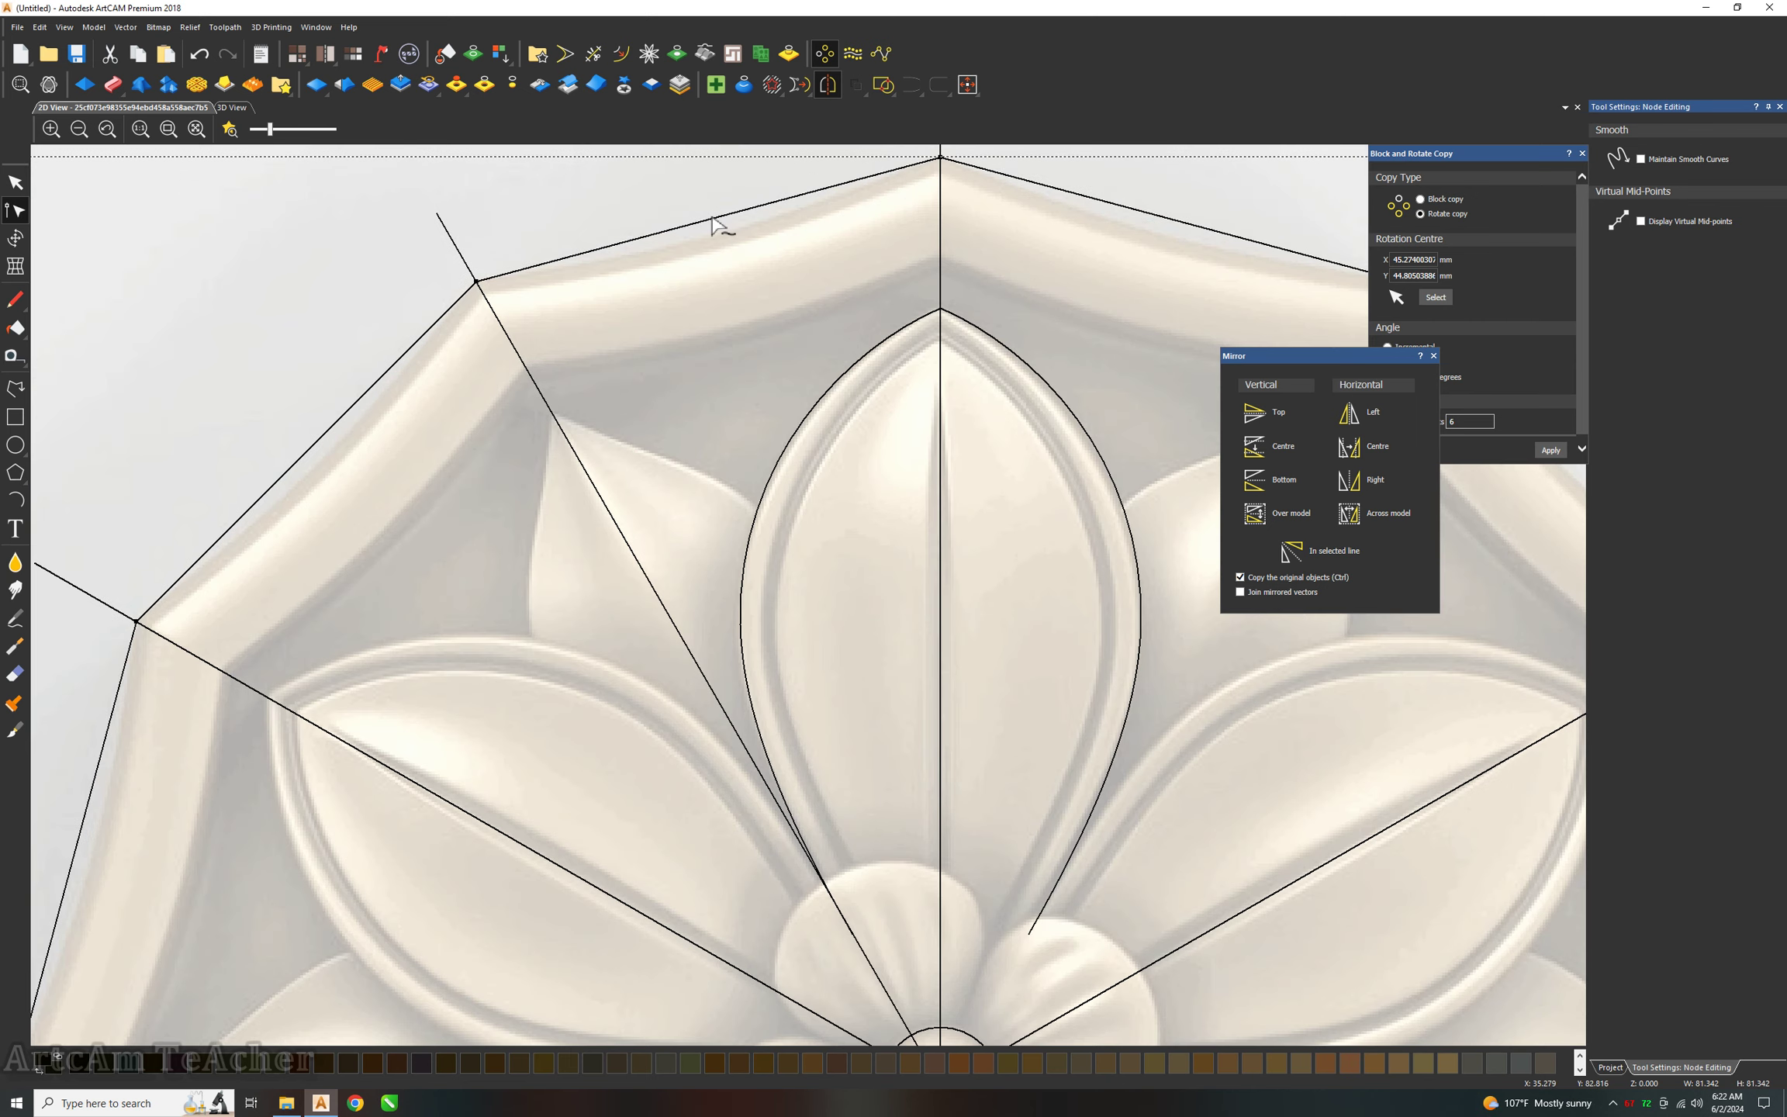
{"action": "key", "text": "b"}
{"action": "key", "text": "a"}
{"action": "scroll", "coordinate": [717, 227], "scroll_direction": "up", "scroll_amount": 3}
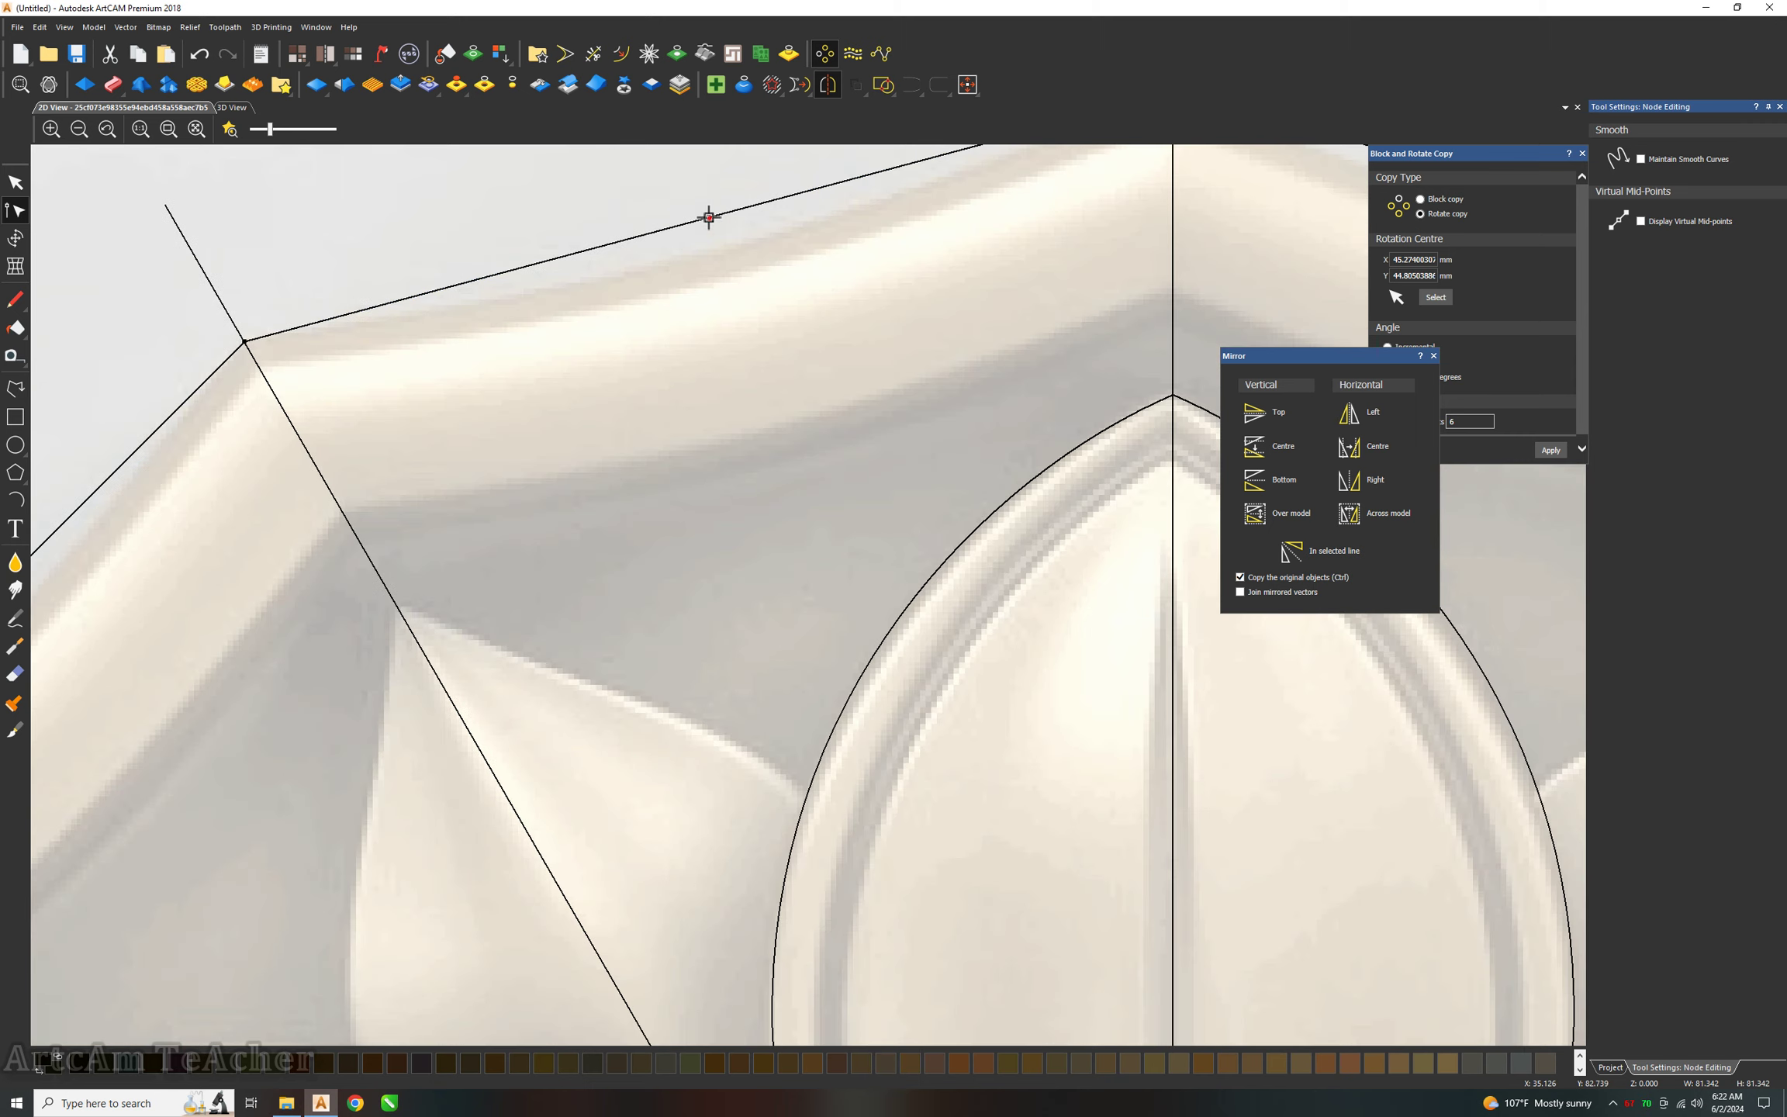
{"action": "left_click_drag", "start_coordinate": [711, 217], "coordinate": [715, 256]}
{"action": "scroll", "coordinate": [725, 275], "scroll_direction": "down", "scroll_amount": 3}
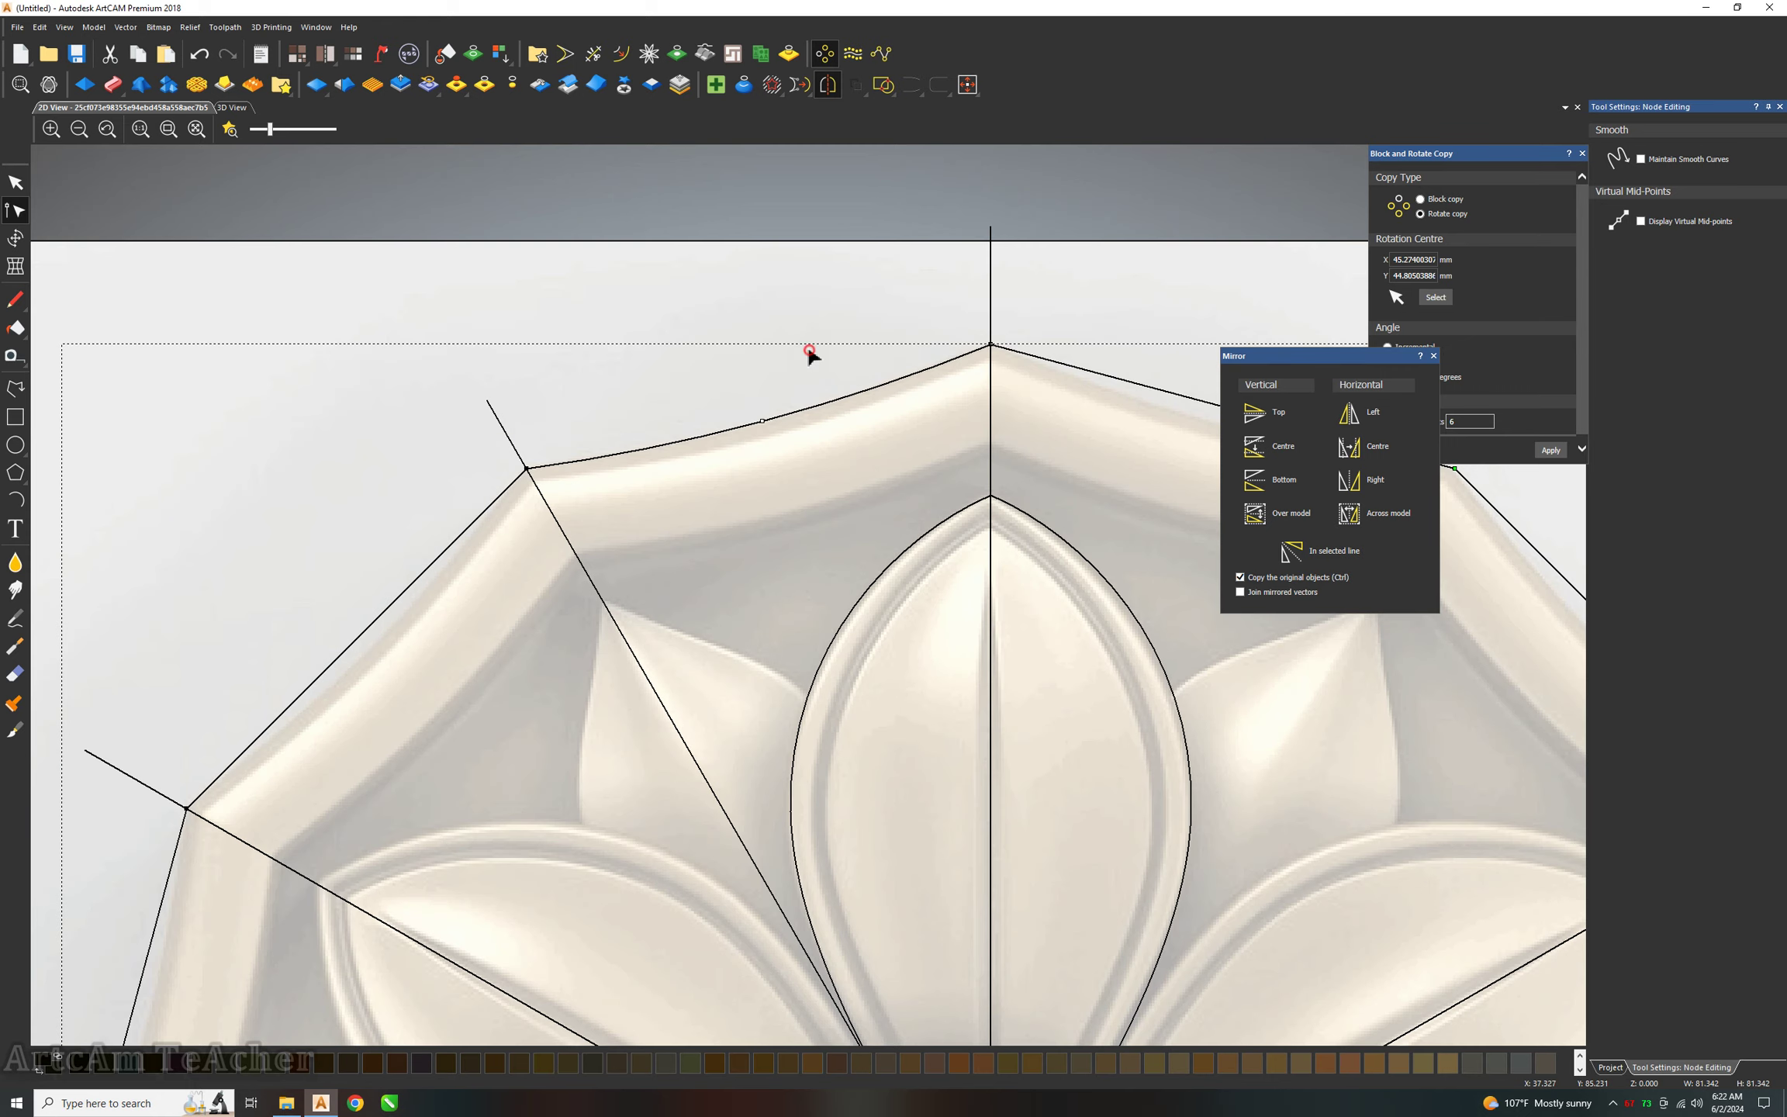
{"action": "scroll", "coordinate": [817, 419], "scroll_direction": "down", "scroll_amount": 3}
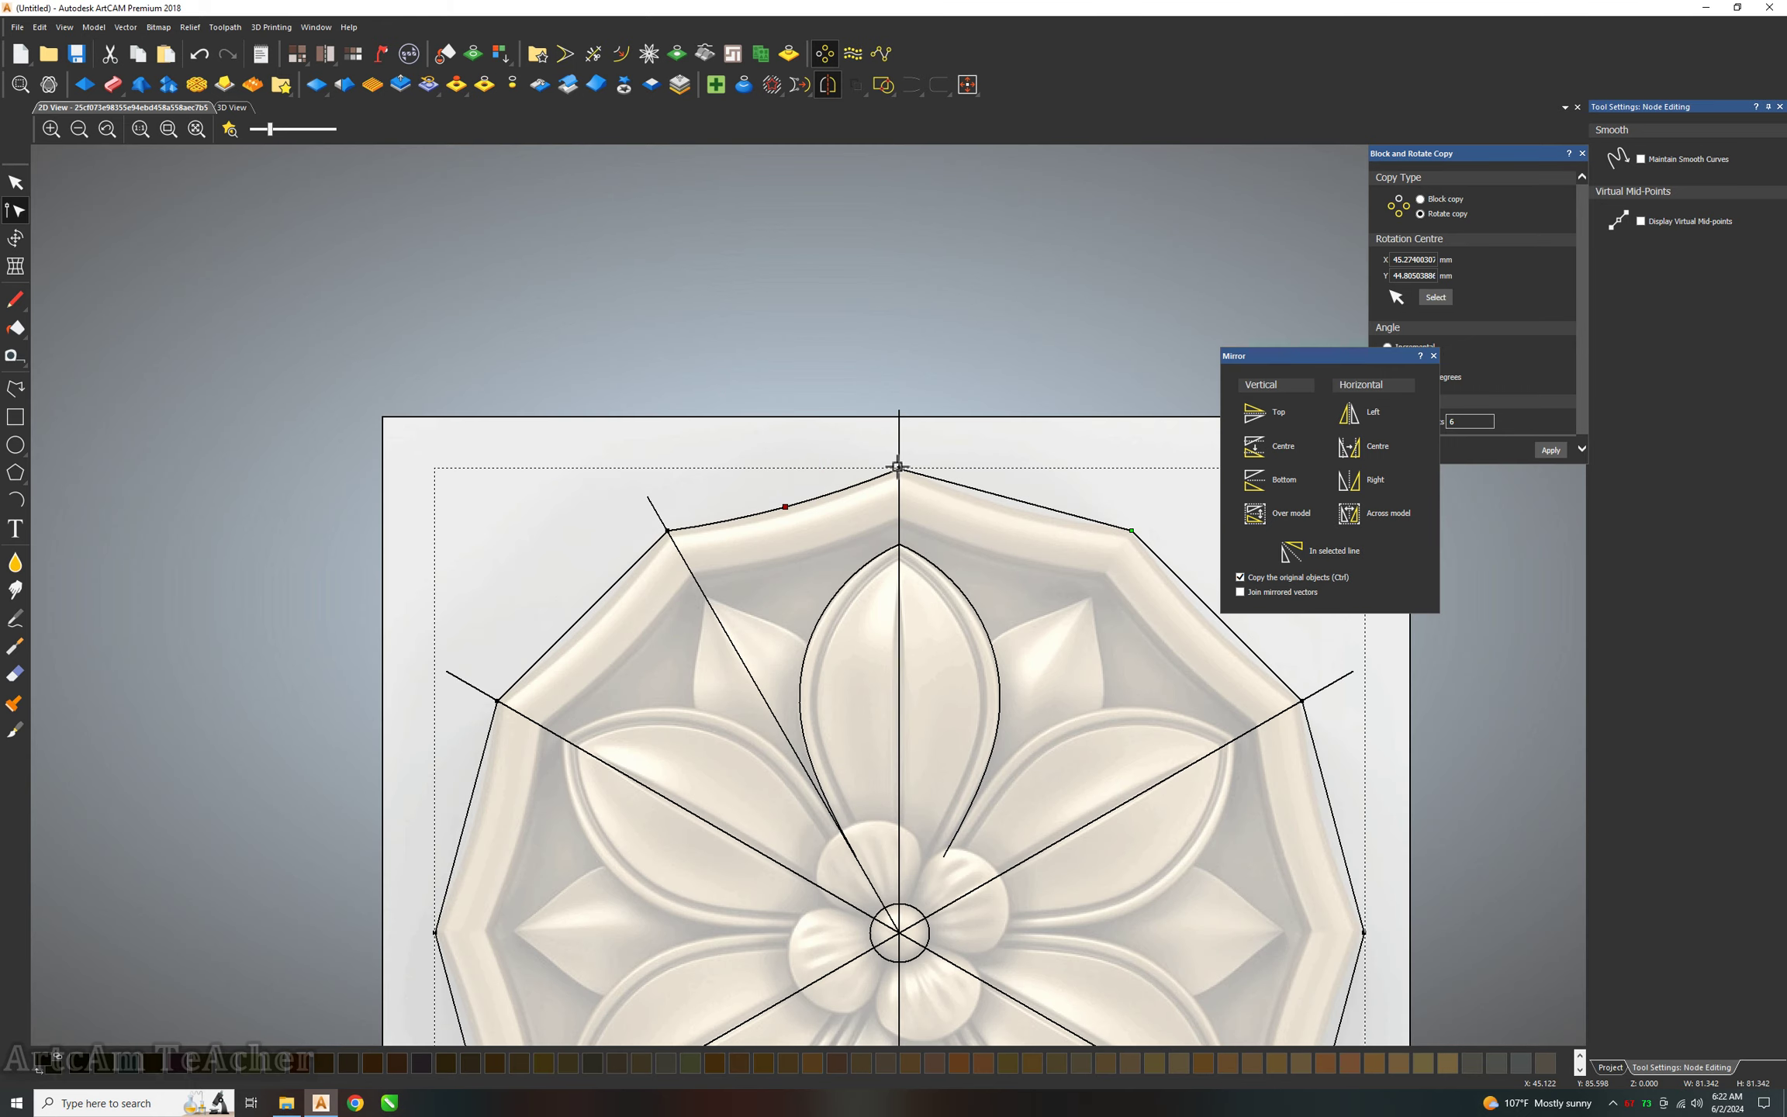
{"action": "key", "text": "c"}
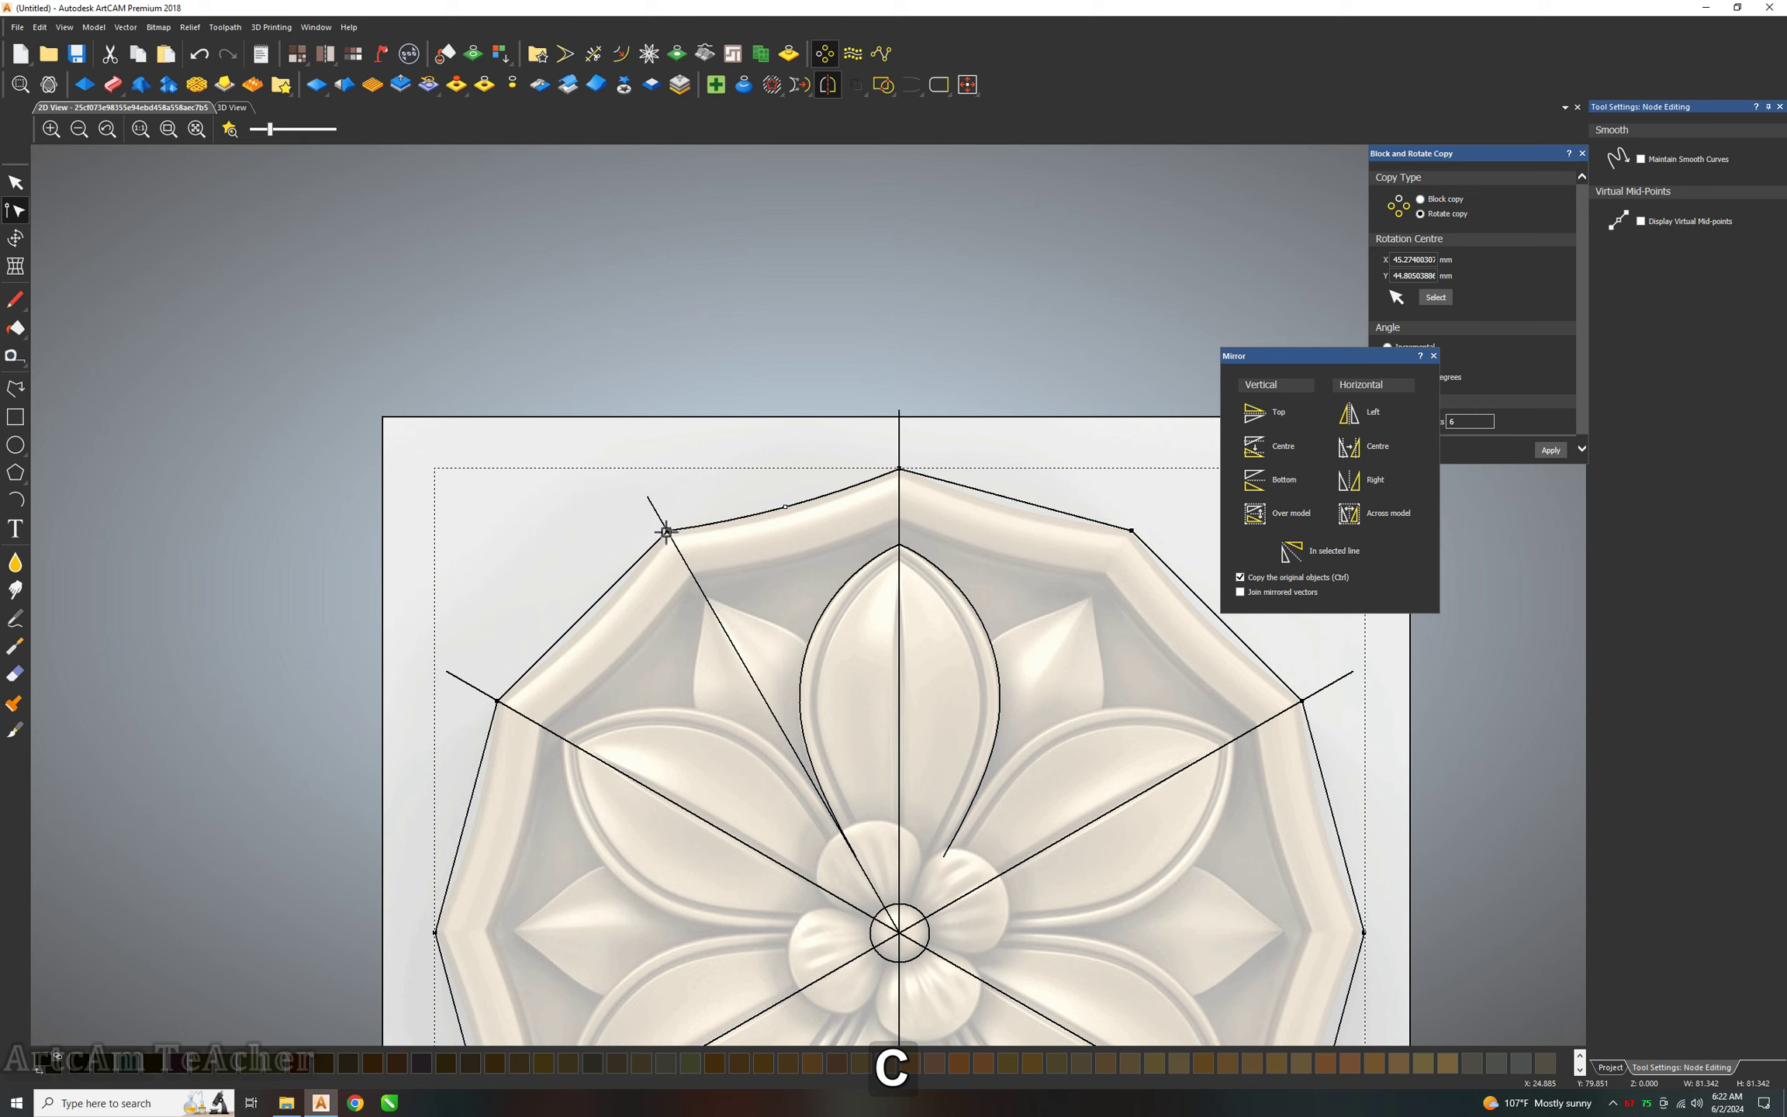
{"action": "left_click", "coordinate": [632, 547]}
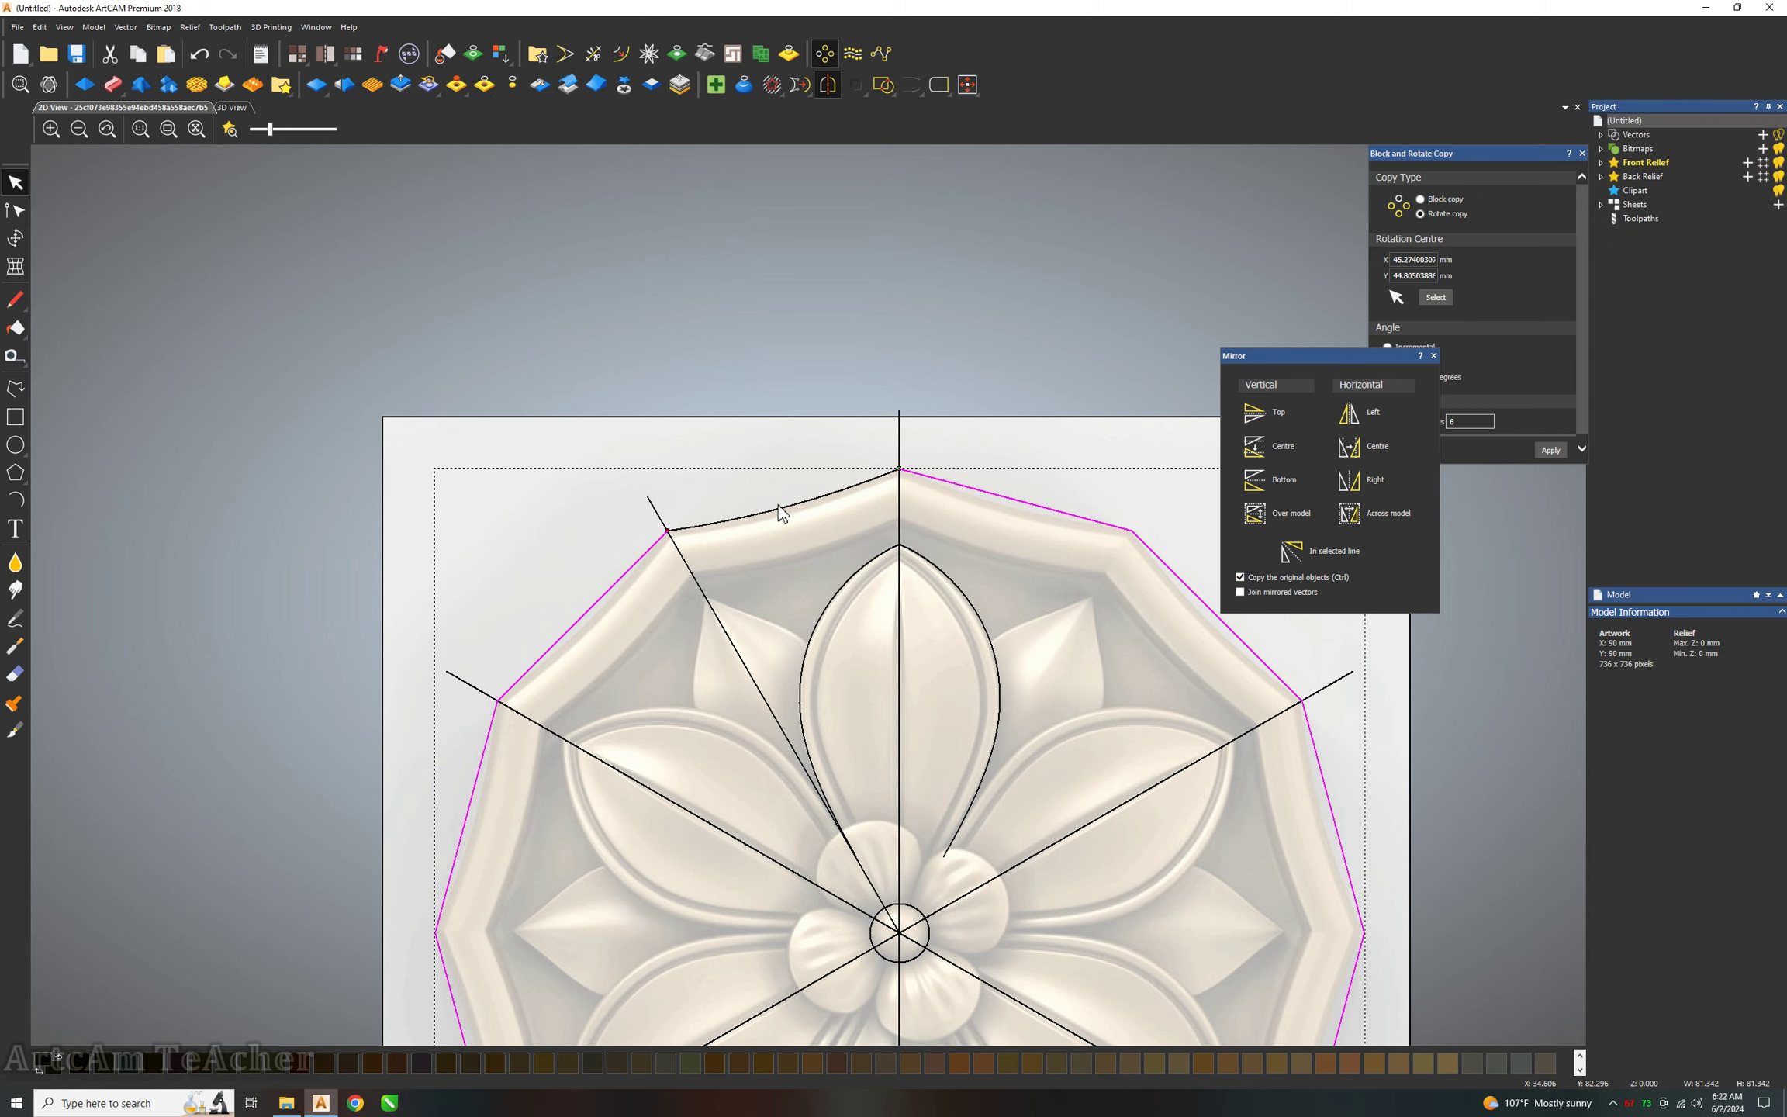
Delete the straight polygon sides and rotate-copy the curved arc 12 times around the centre.
{"action": "key", "text": "Delete"}
{"action": "left_click", "coordinate": [804, 502]}
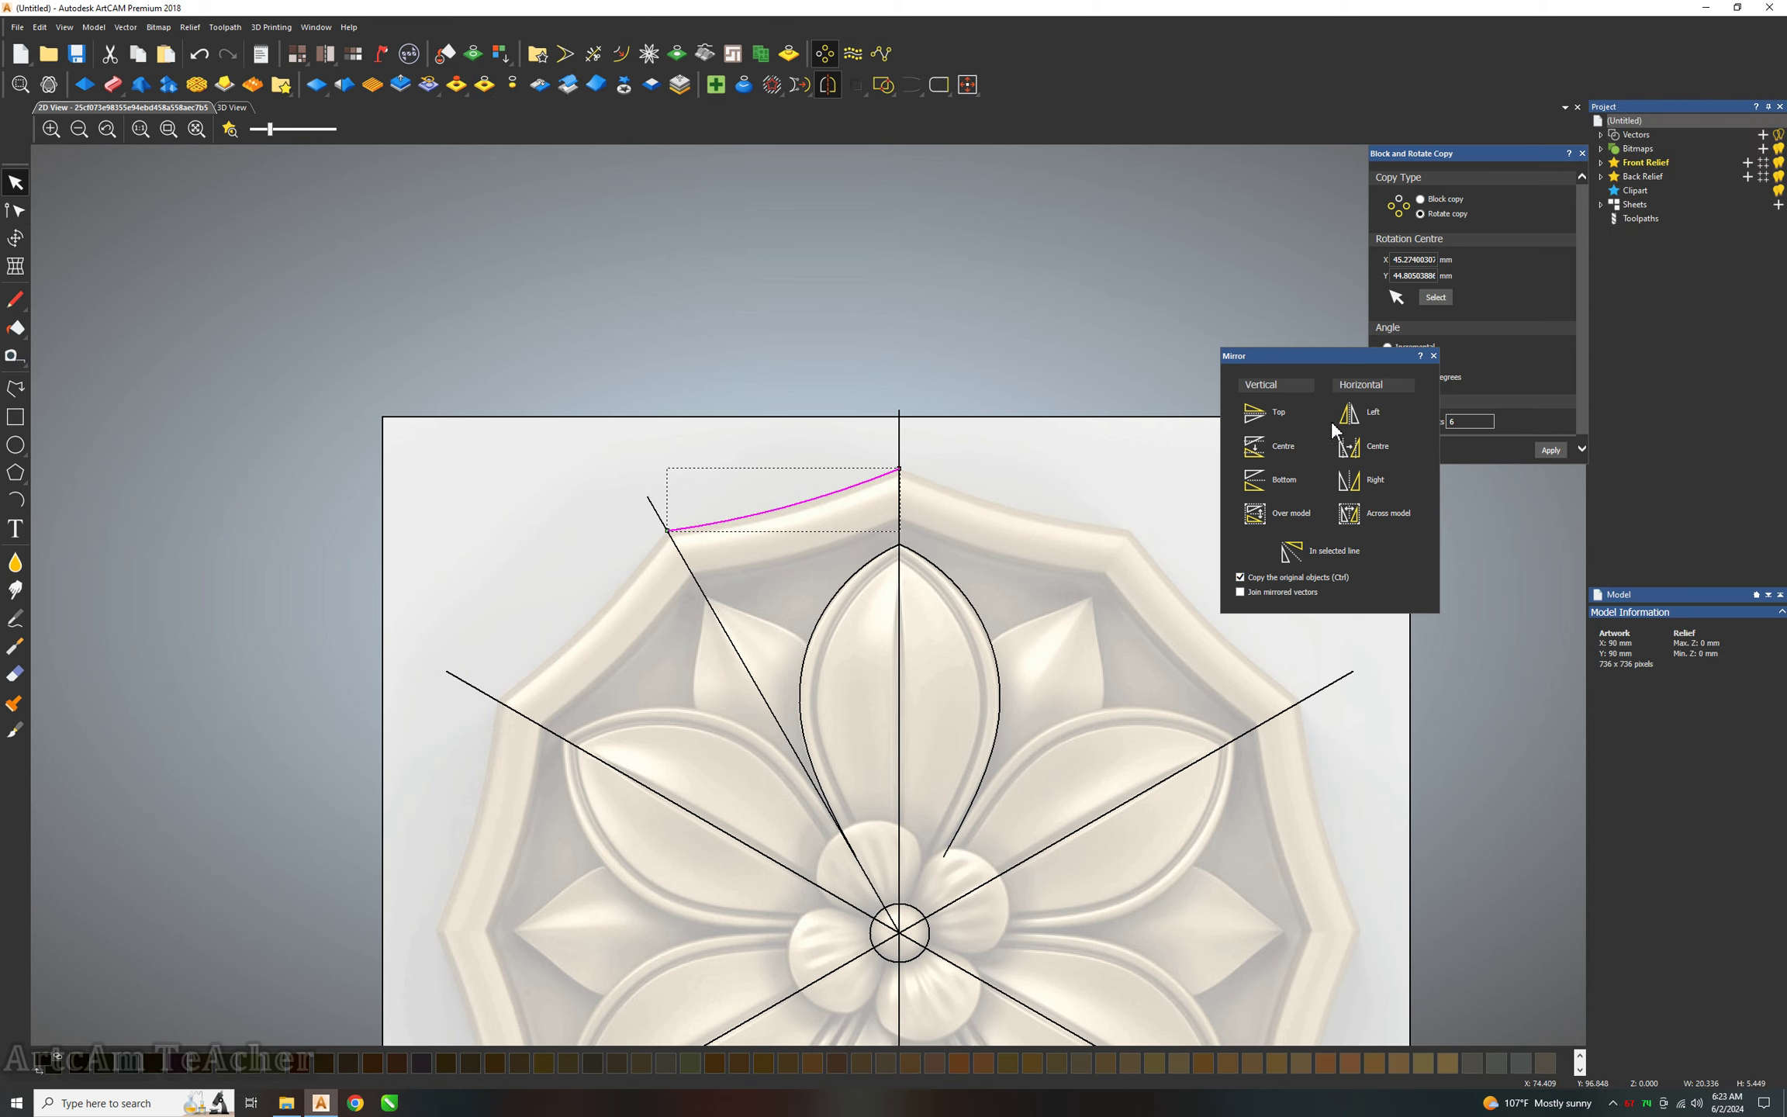
{"action": "left_click", "coordinate": [1433, 356]}
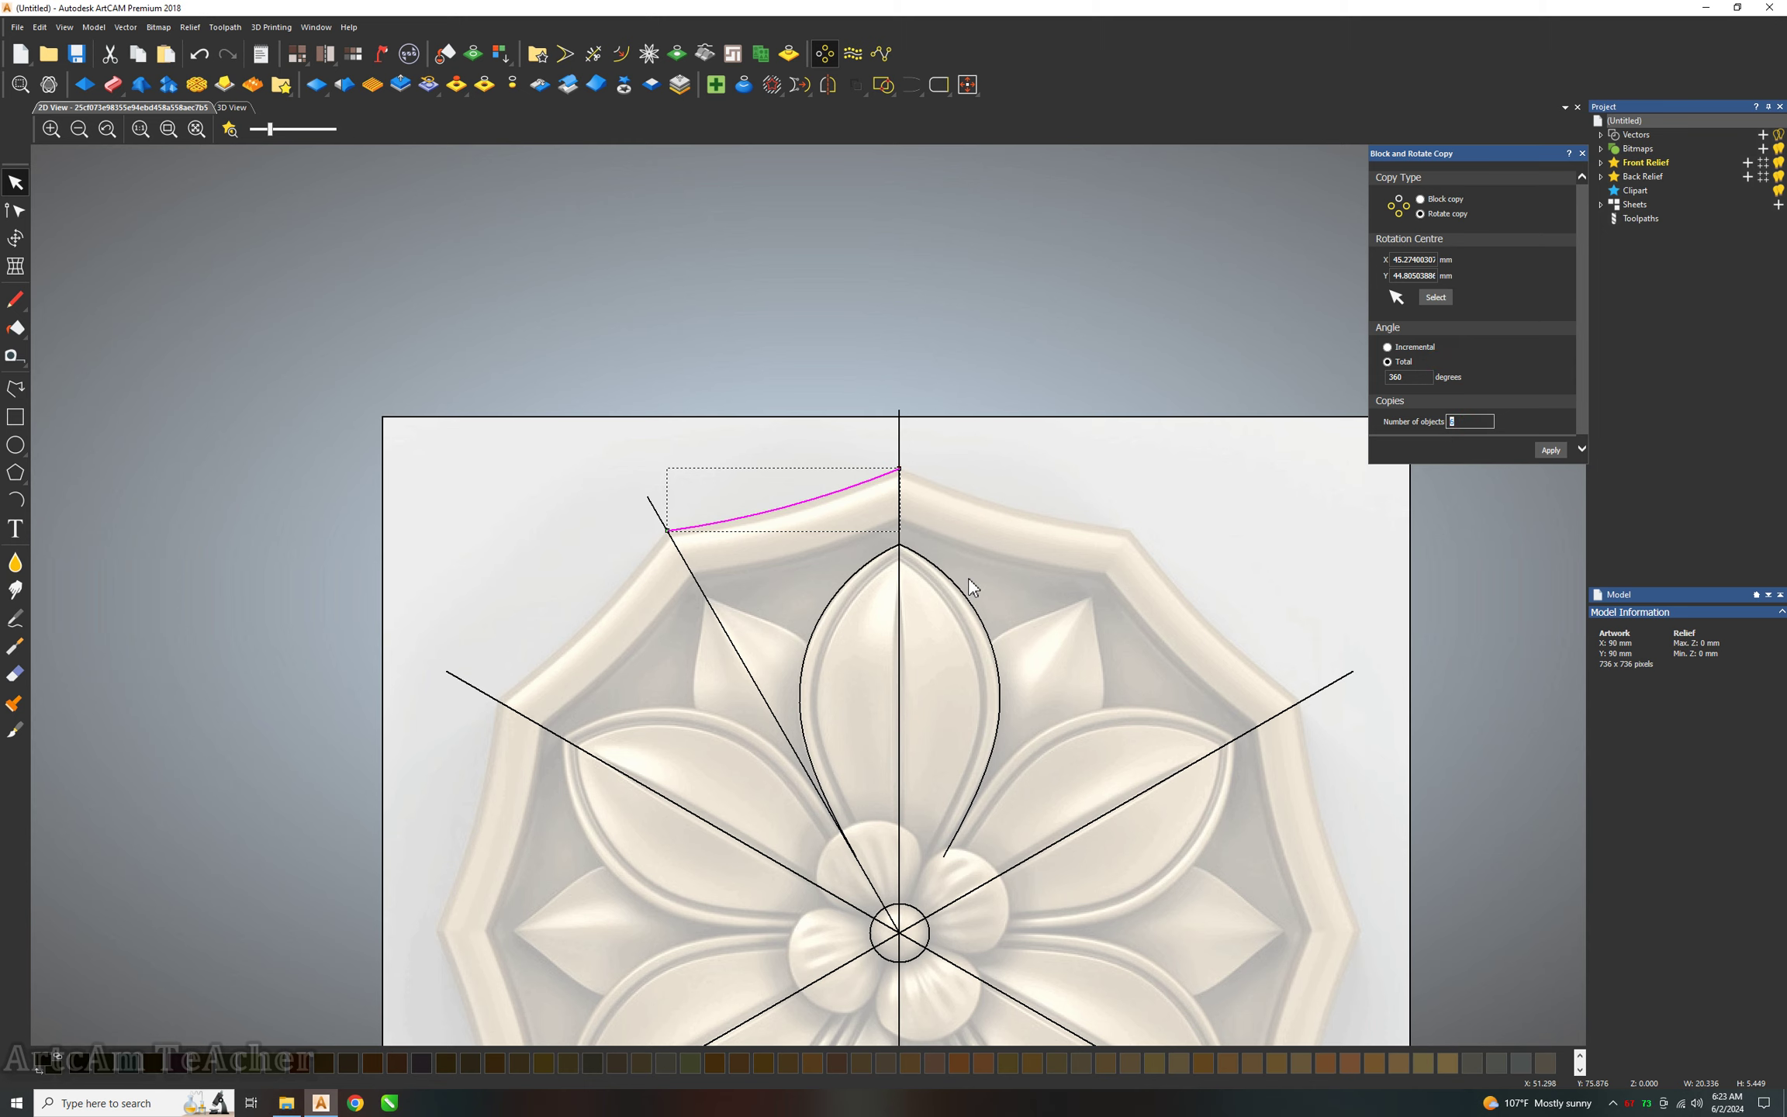
{"action": "scroll", "coordinate": [972, 587], "scroll_direction": "down", "scroll_amount": 1}
{"action": "type", "text": "1"}
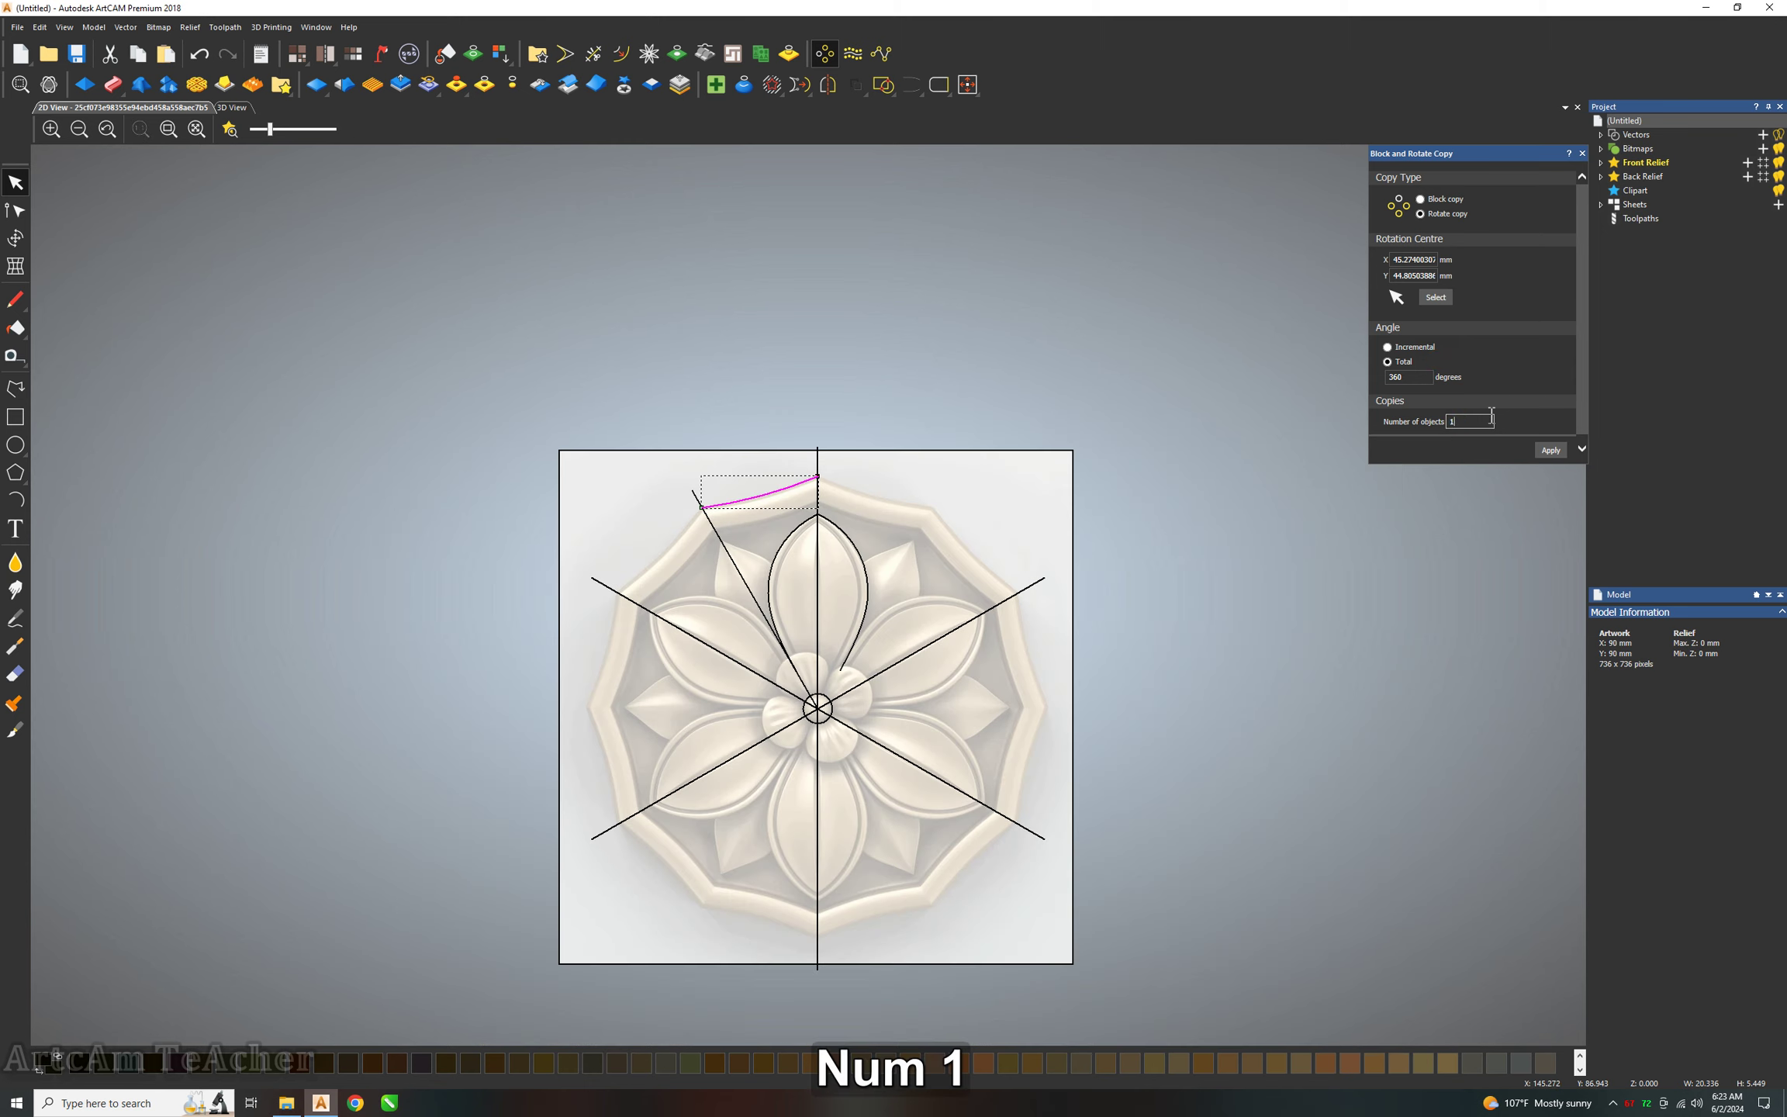
{"action": "type", "text": "2"}
{"action": "key", "text": "Return"}
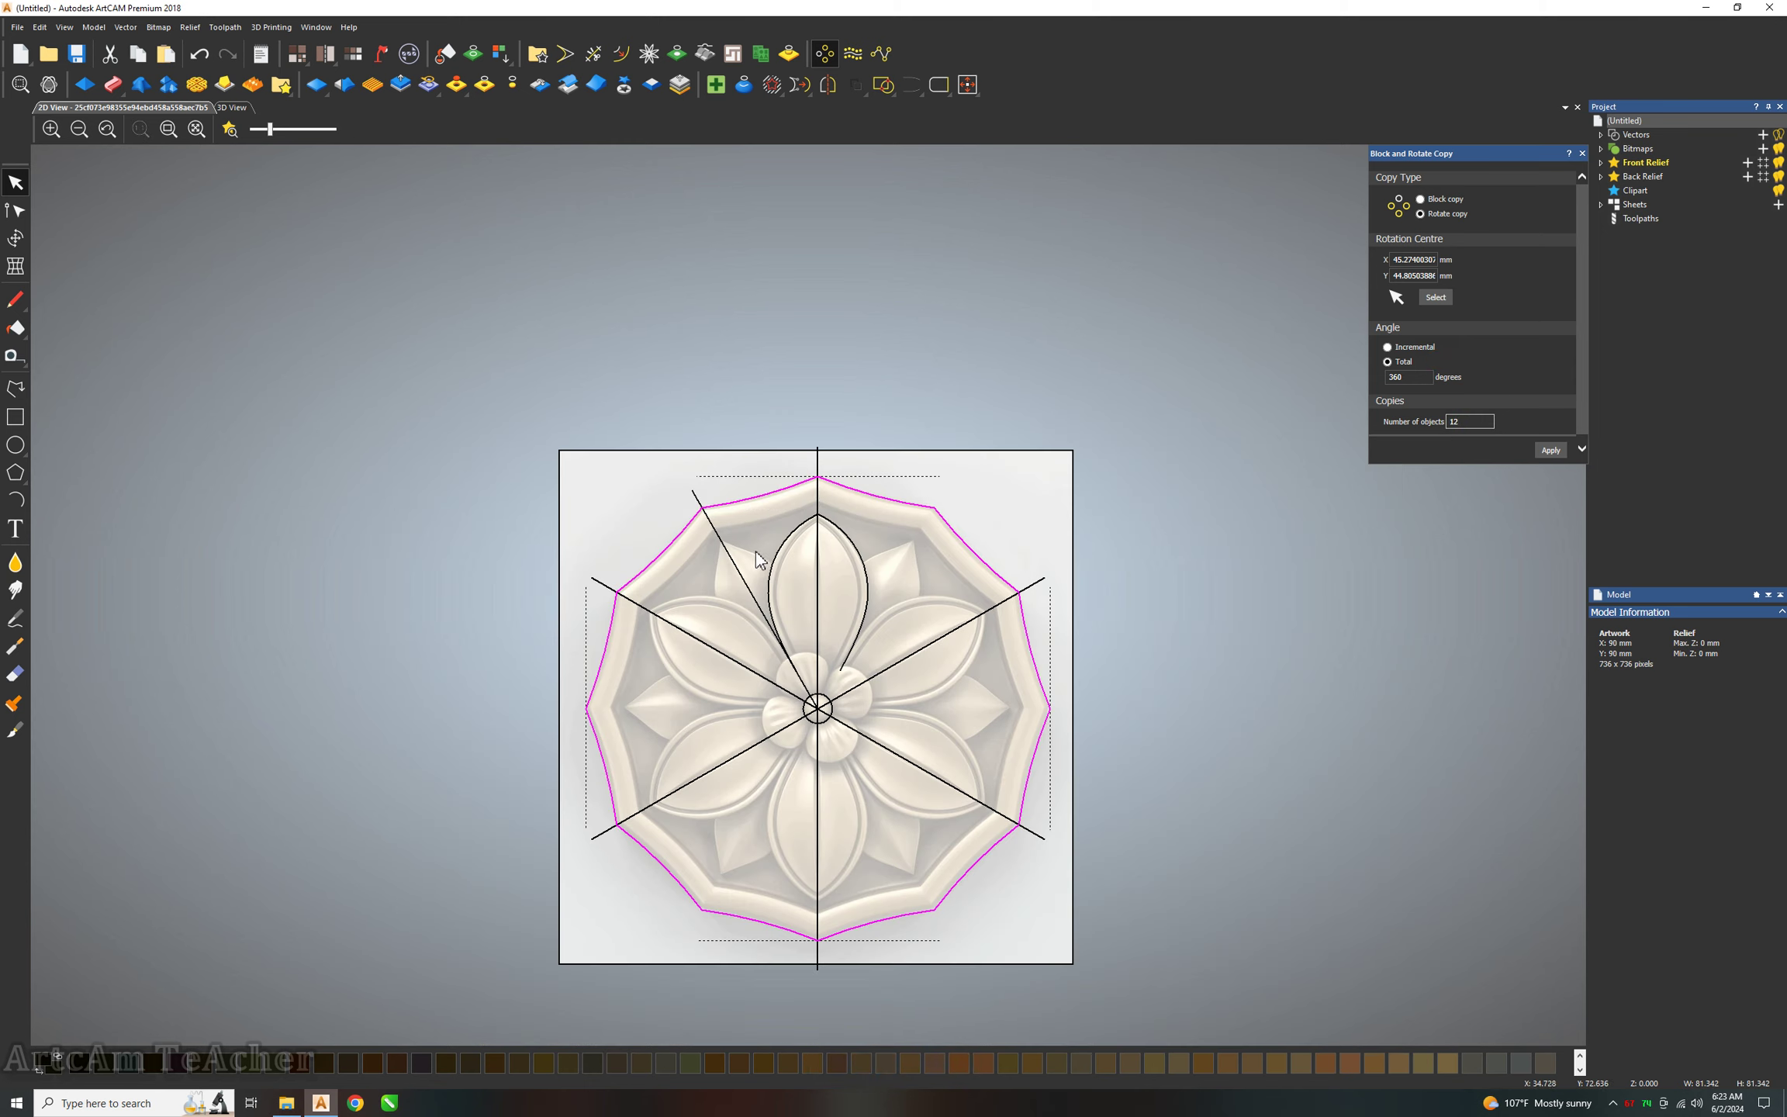
Select all twelve border arcs and join them with coincident nodes into one vector.
{"action": "key", "text": "j"}
{"action": "key", "text": "j"}
{"action": "left_click", "coordinate": [629, 539]}
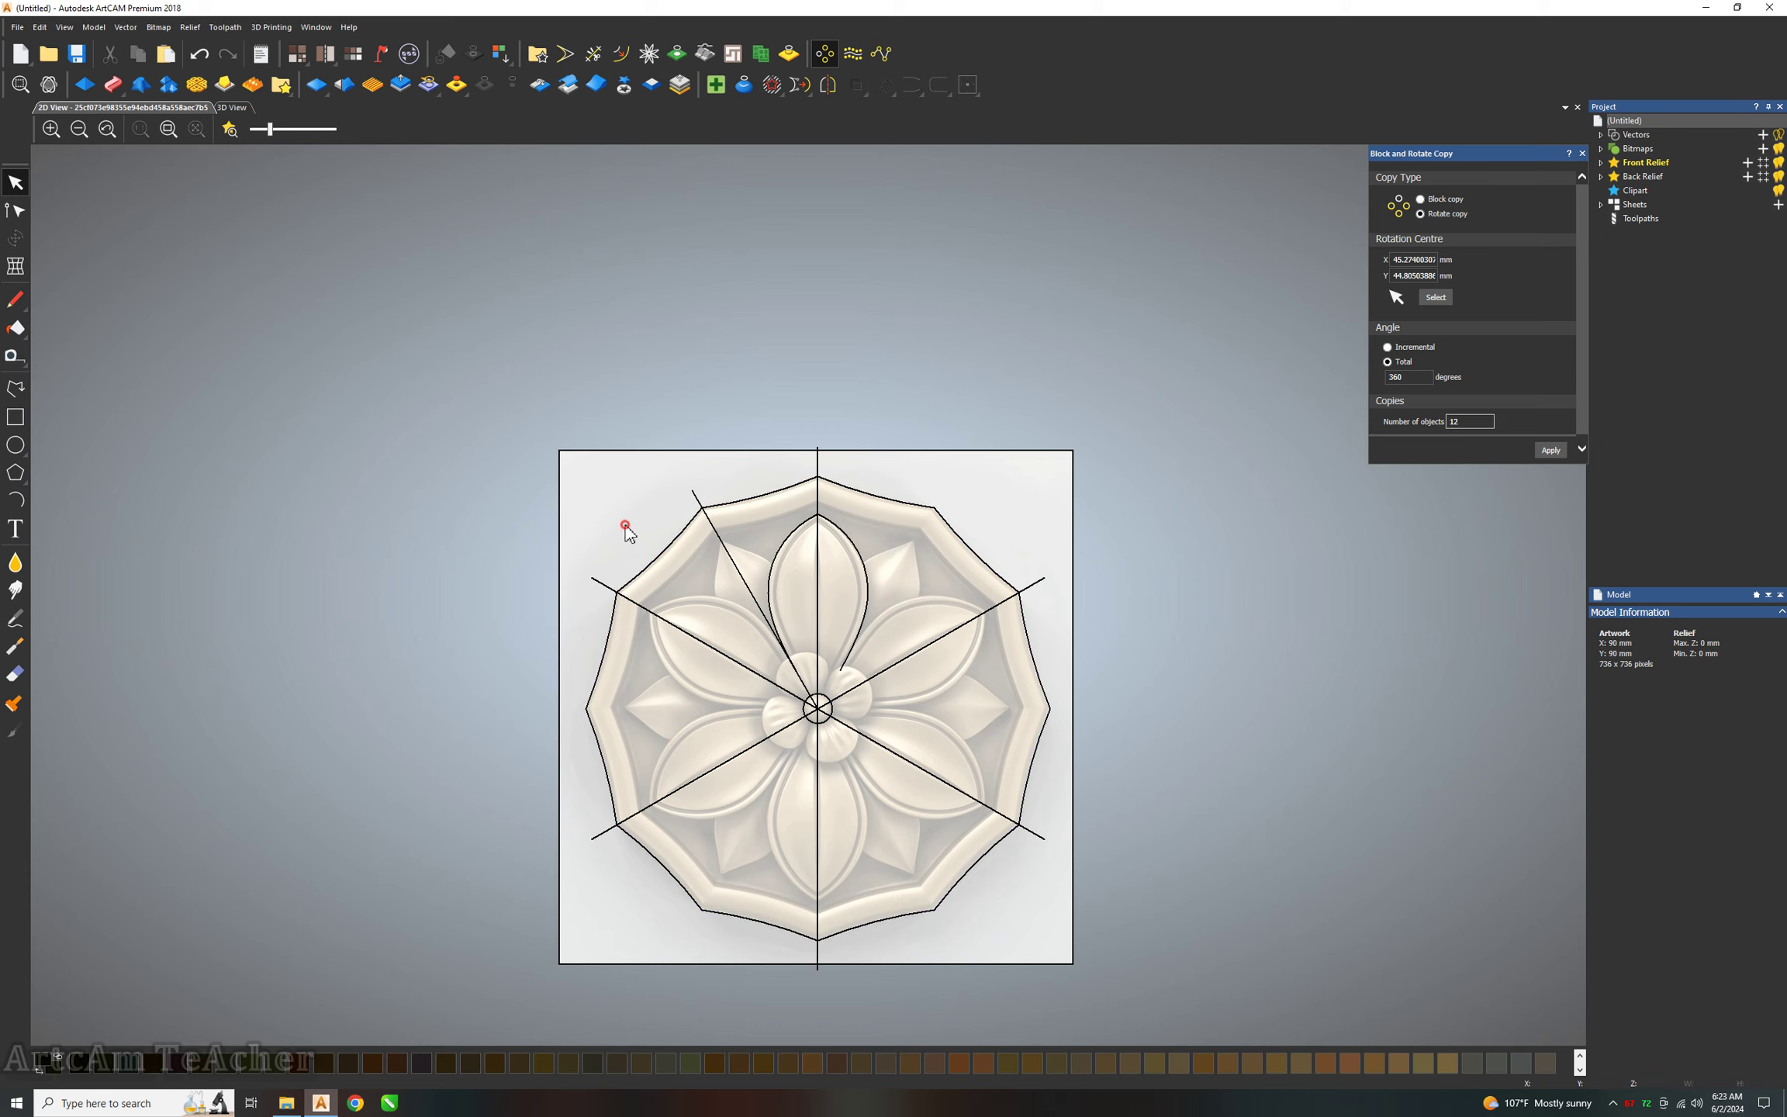
{"action": "left_click_drag", "start_coordinate": [683, 518], "coordinate": [653, 596]}
{"action": "left_click", "coordinate": [748, 497], "text": "shift"}
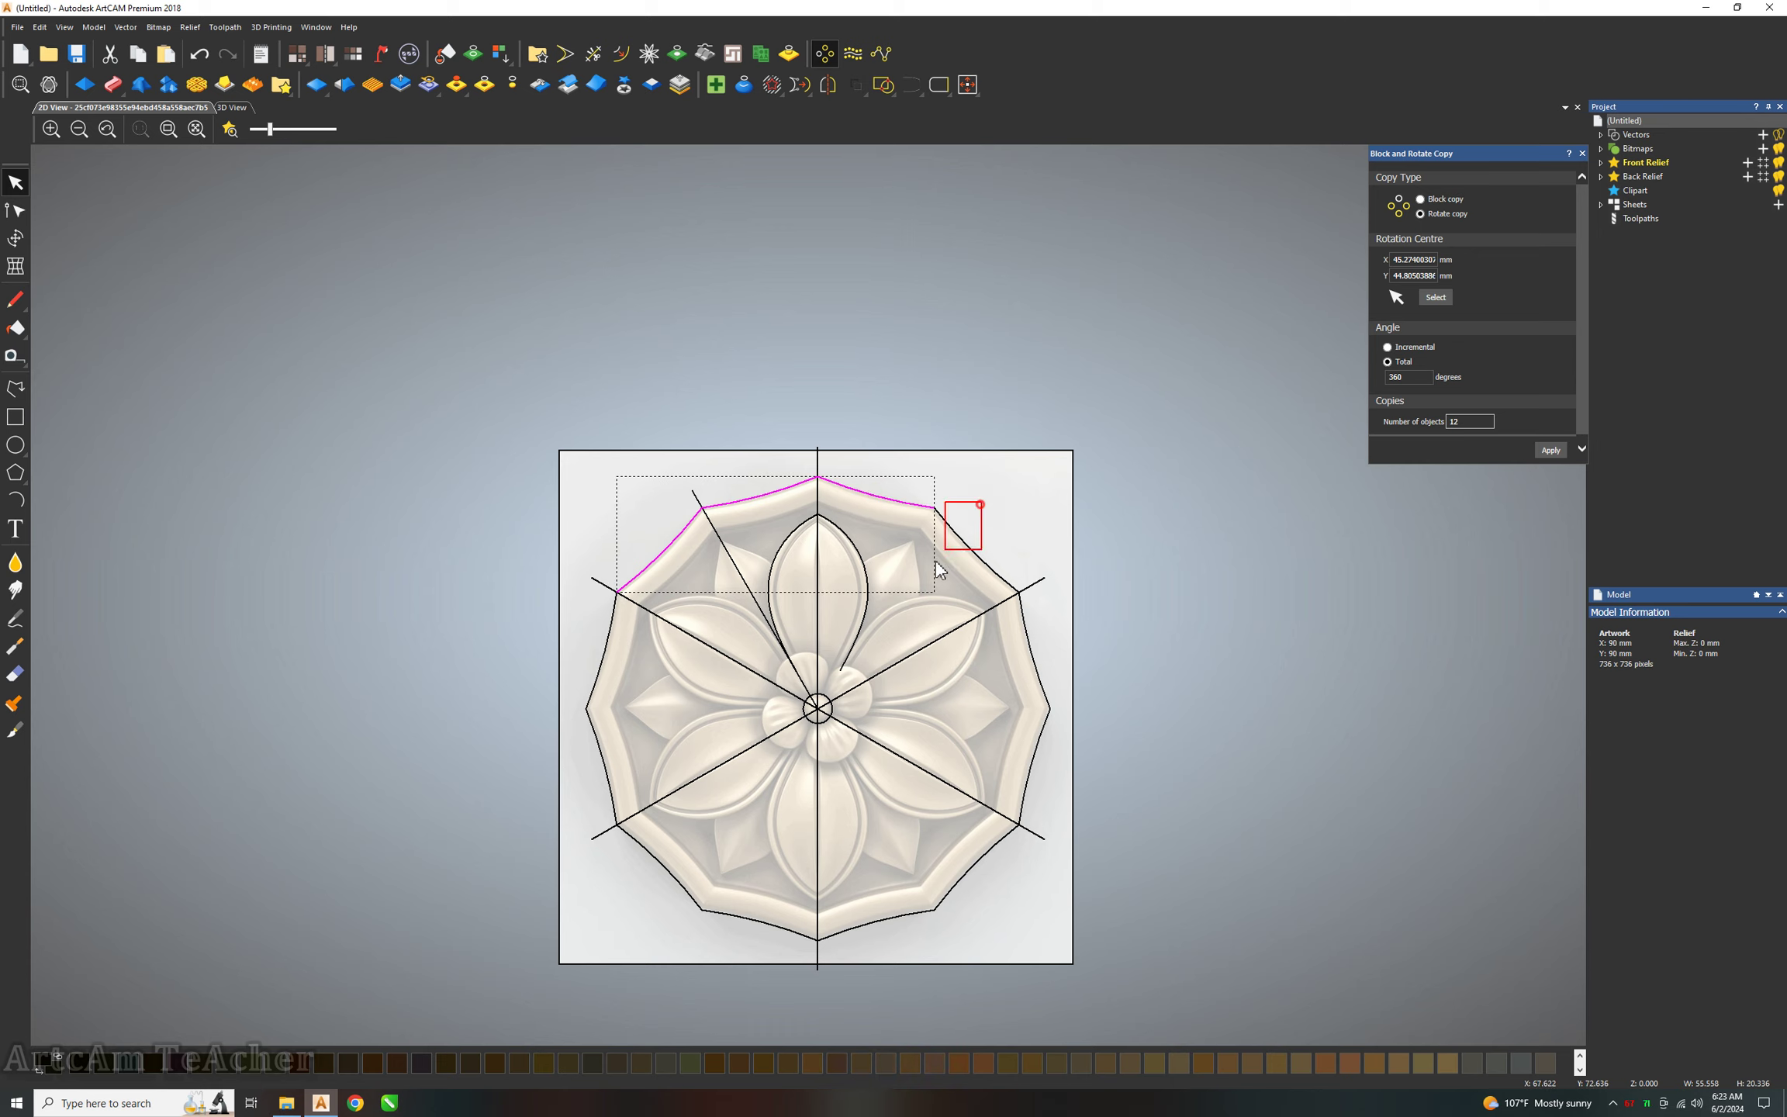
{"action": "left_click", "coordinate": [973, 546], "text": "shift"}
{"action": "left_click", "coordinate": [1035, 651], "text": "shift"}
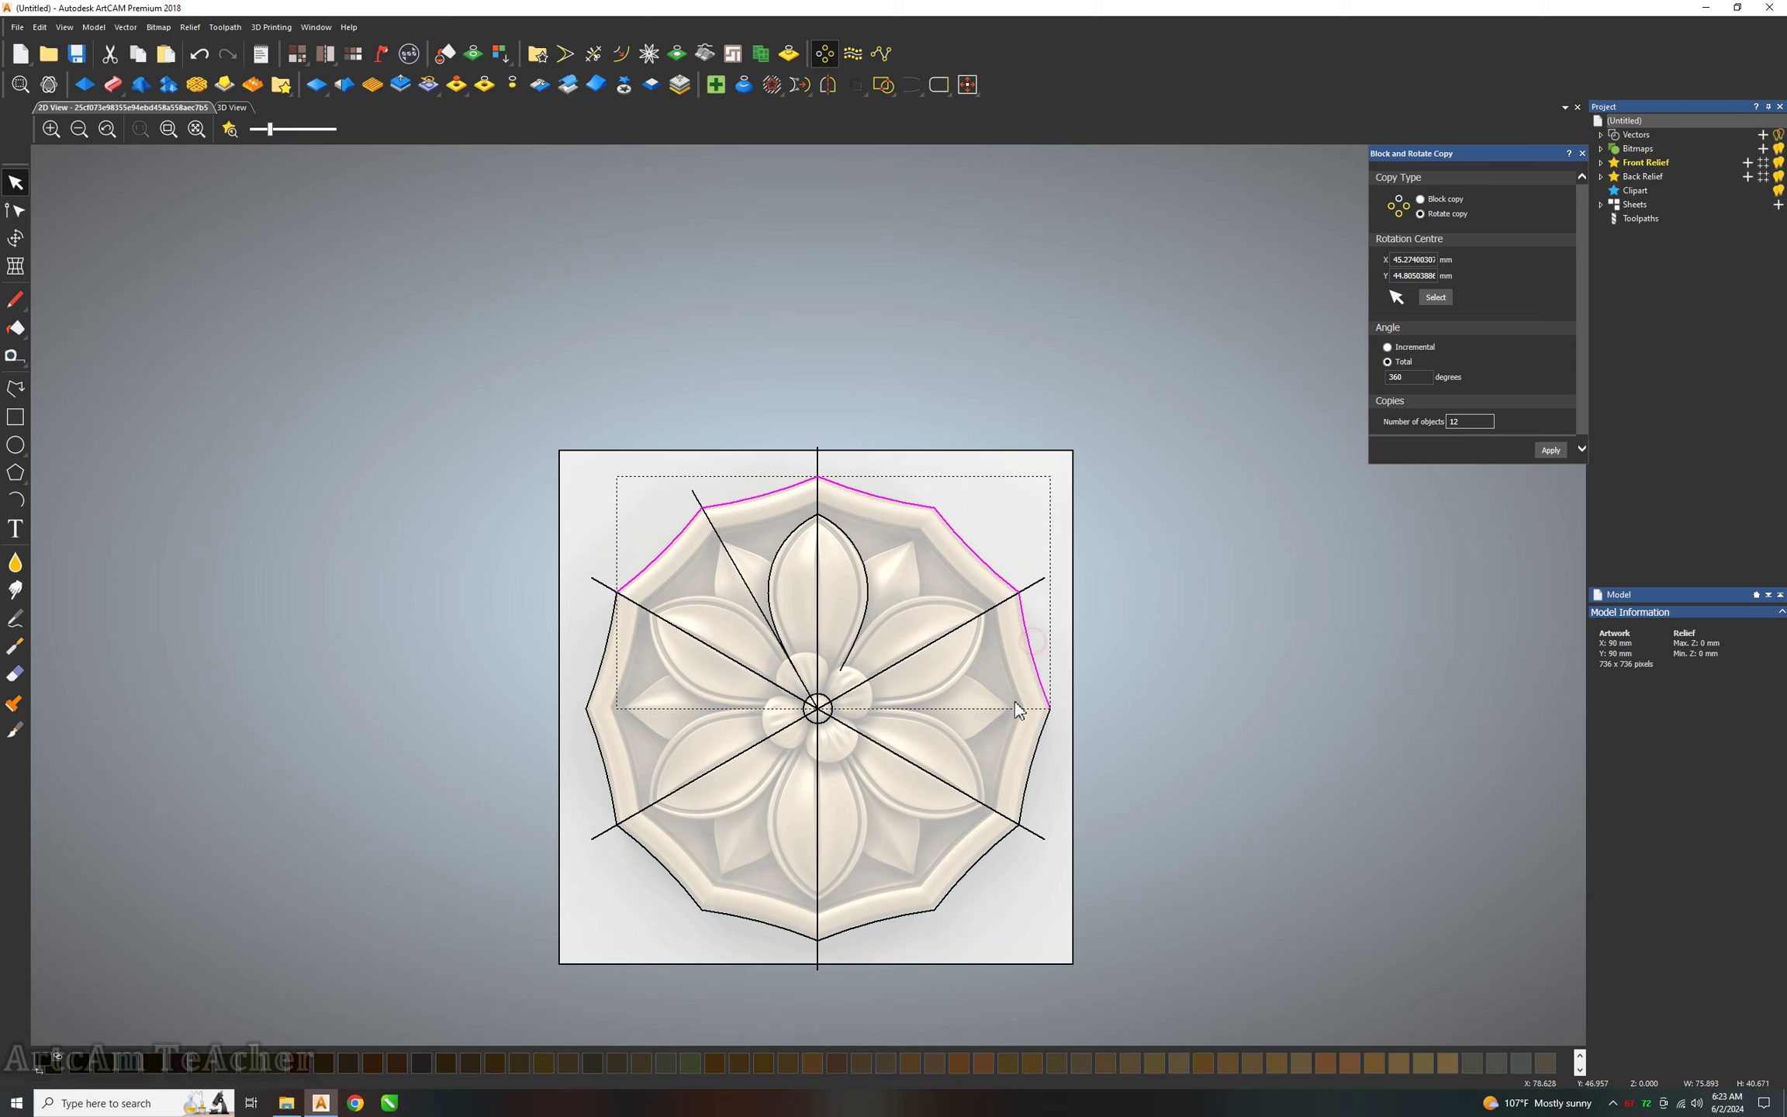
{"action": "left_click", "coordinate": [1031, 787], "text": "shift"}
{"action": "left_click", "coordinate": [994, 849], "text": "shift"}
{"action": "left_click", "coordinate": [873, 925], "text": "shift"}
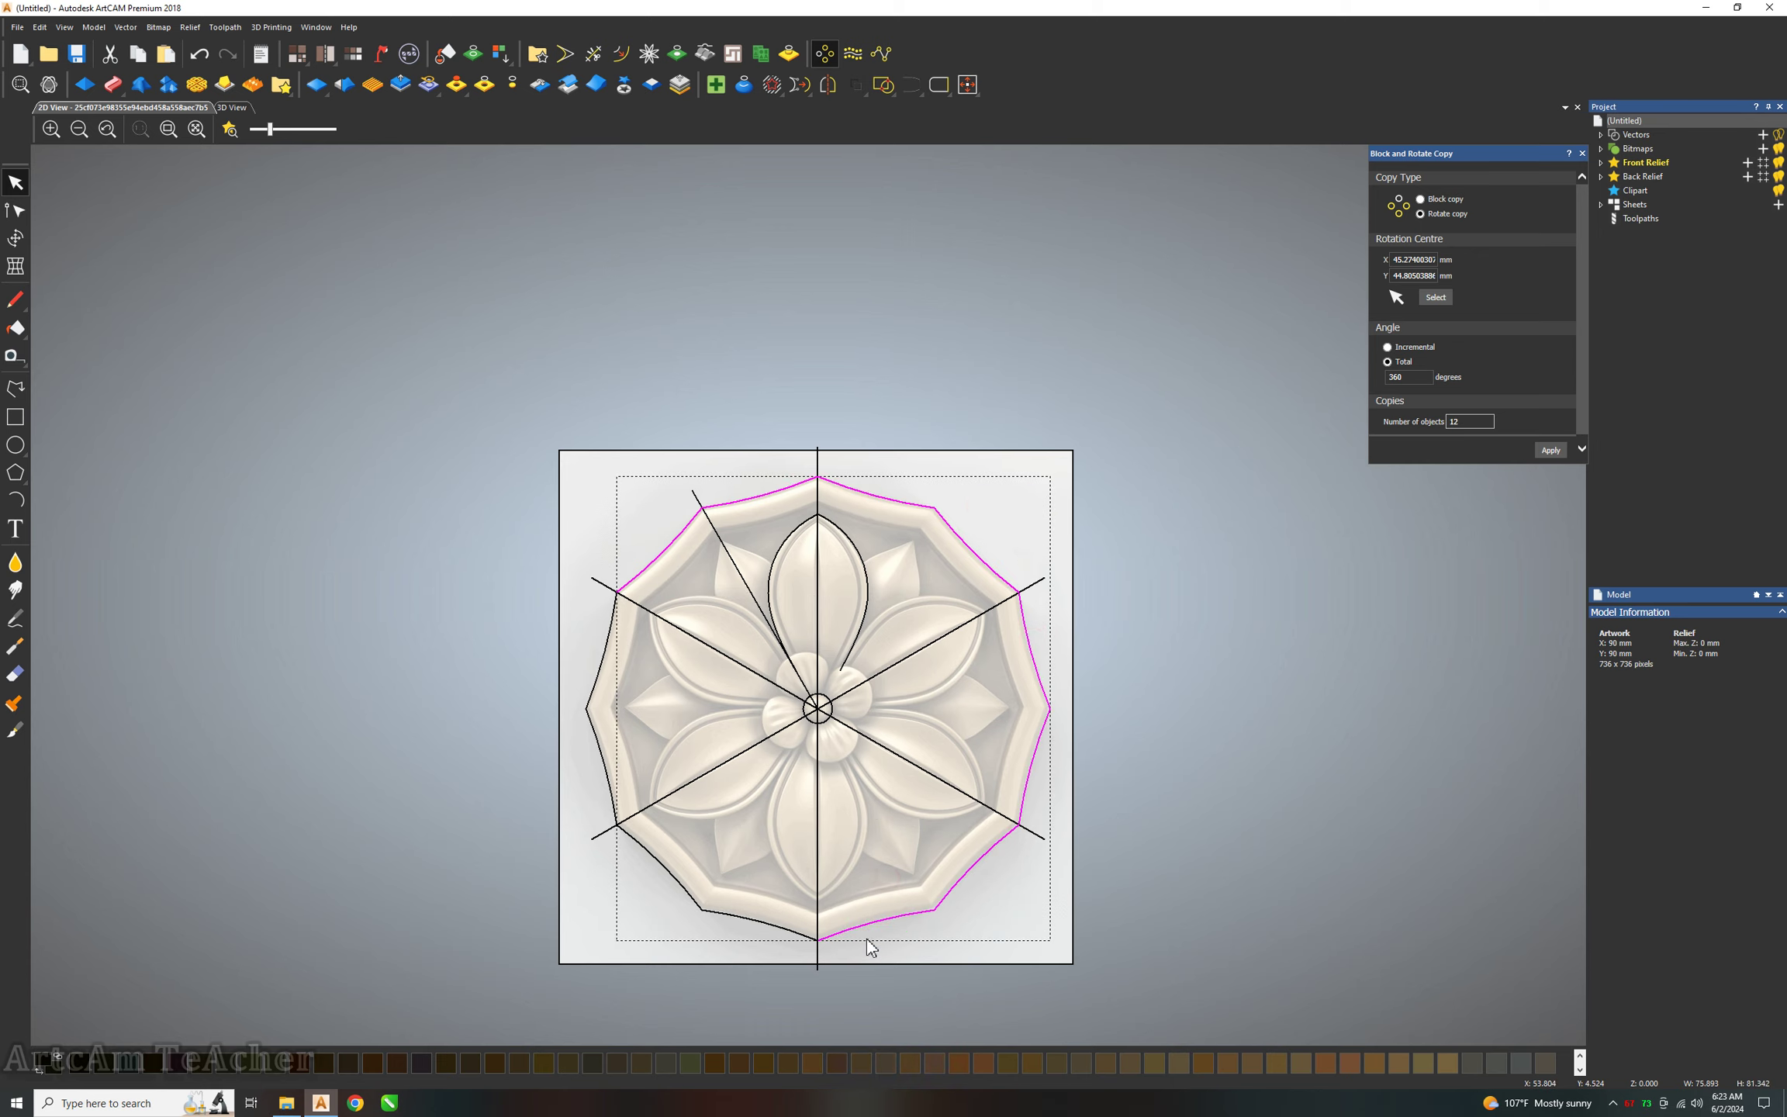
{"action": "left_click", "coordinate": [751, 923], "text": "shift"}
{"action": "left_click", "coordinate": [667, 875], "text": "shift"}
{"action": "left_click", "coordinate": [609, 663], "text": "shift"}
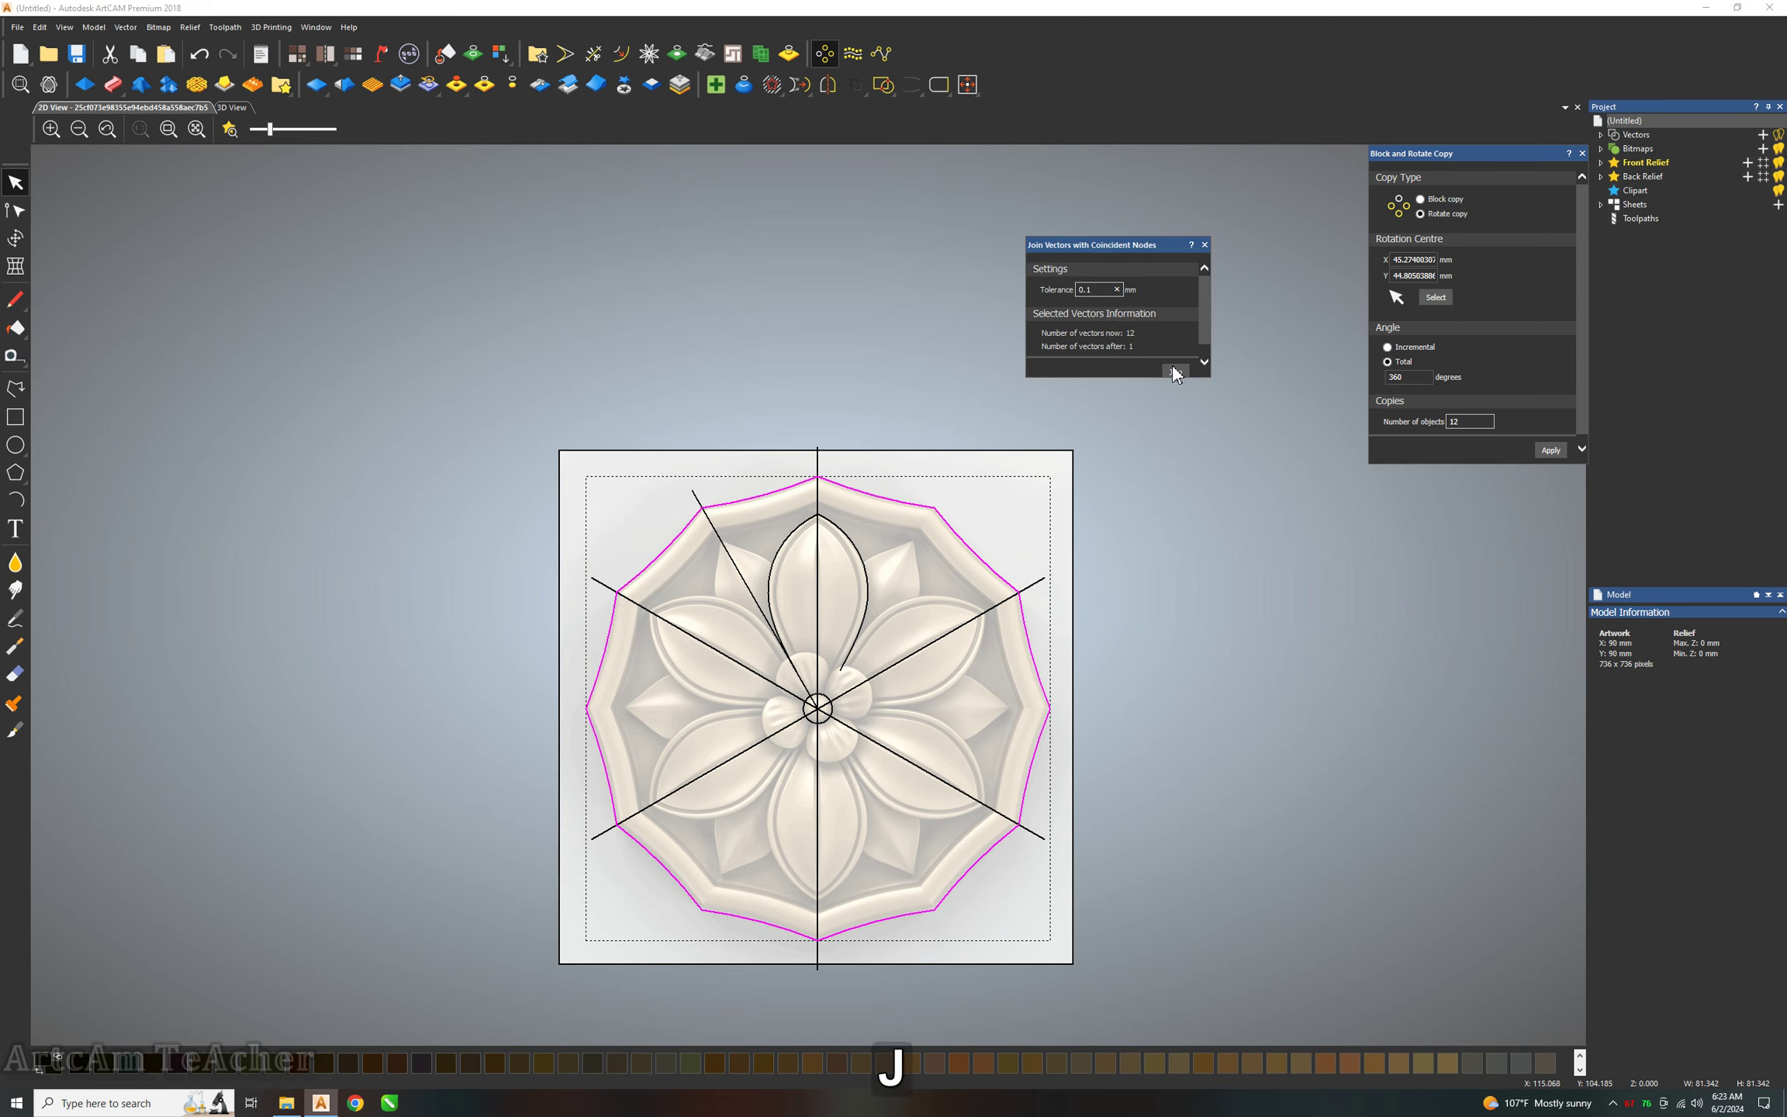
{"action": "left_click", "coordinate": [1210, 243]}
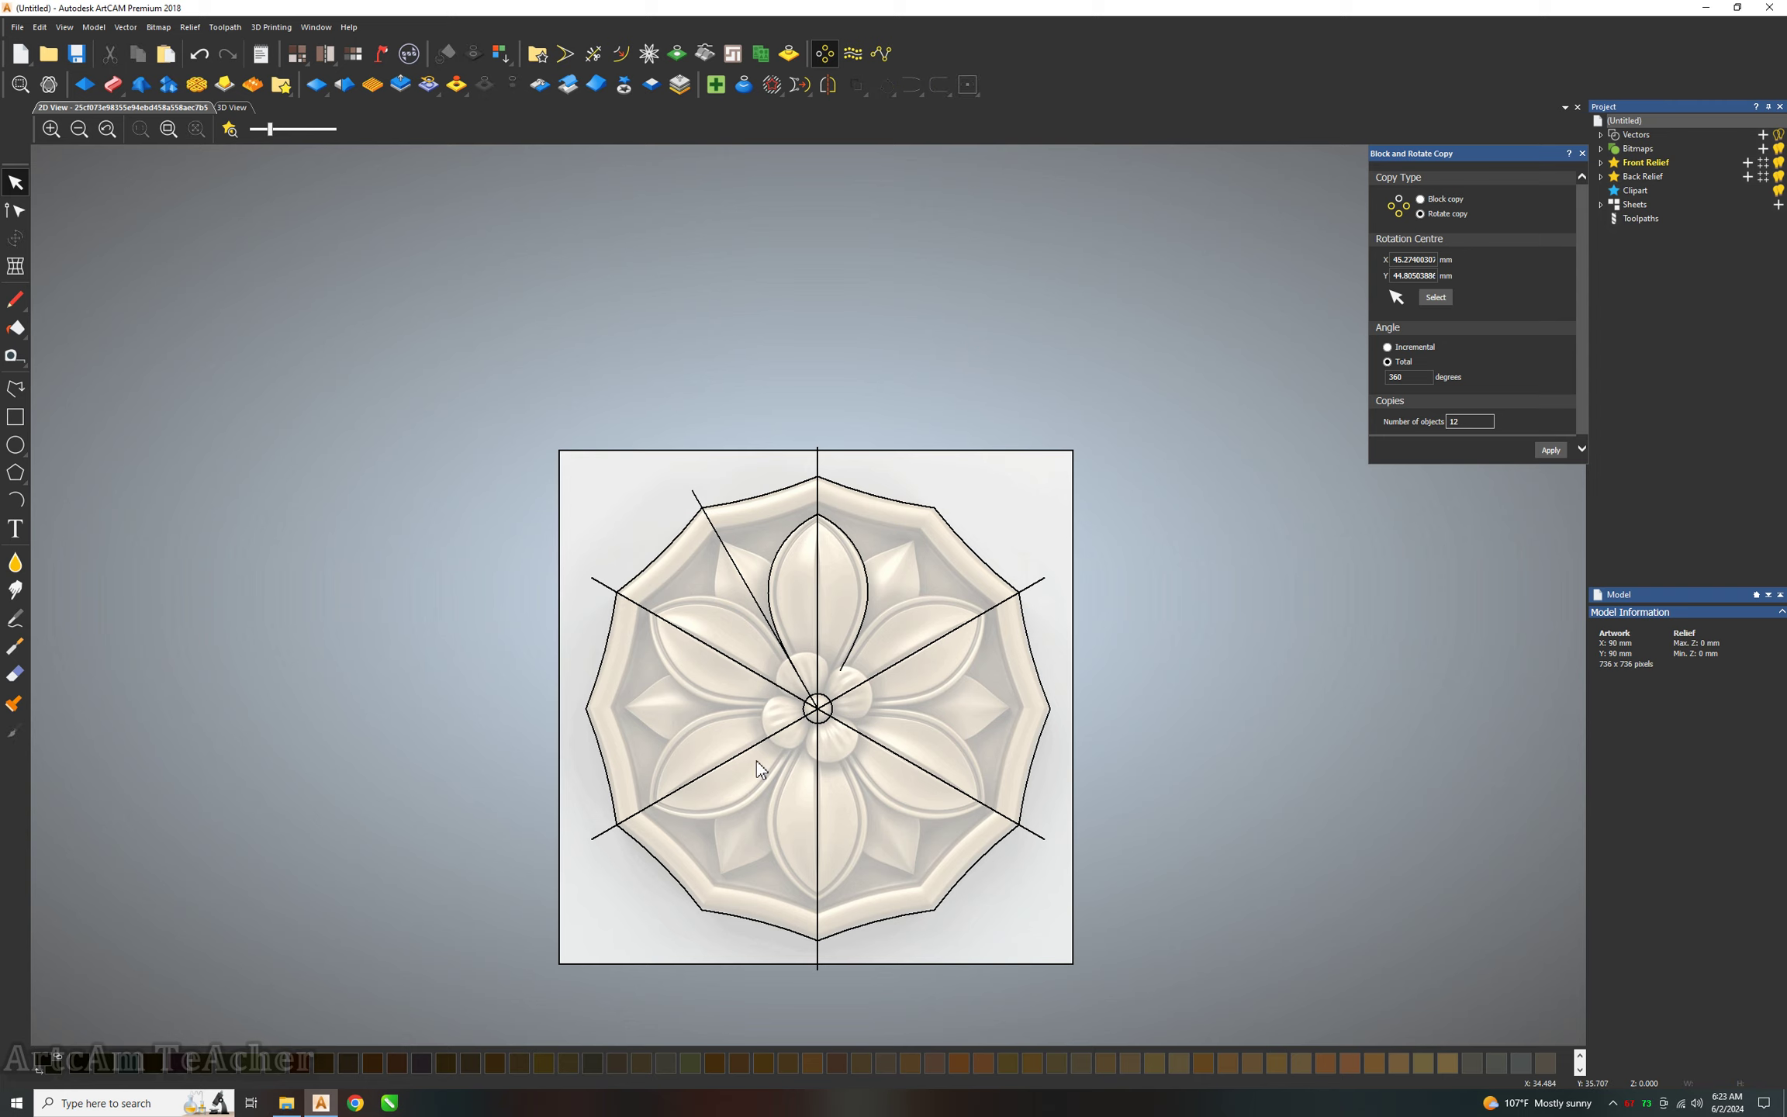
Draw a straight line from the top petal's left edge to its centre line.
{"action": "scroll", "coordinate": [810, 607], "scroll_direction": "down", "scroll_amount": 1}
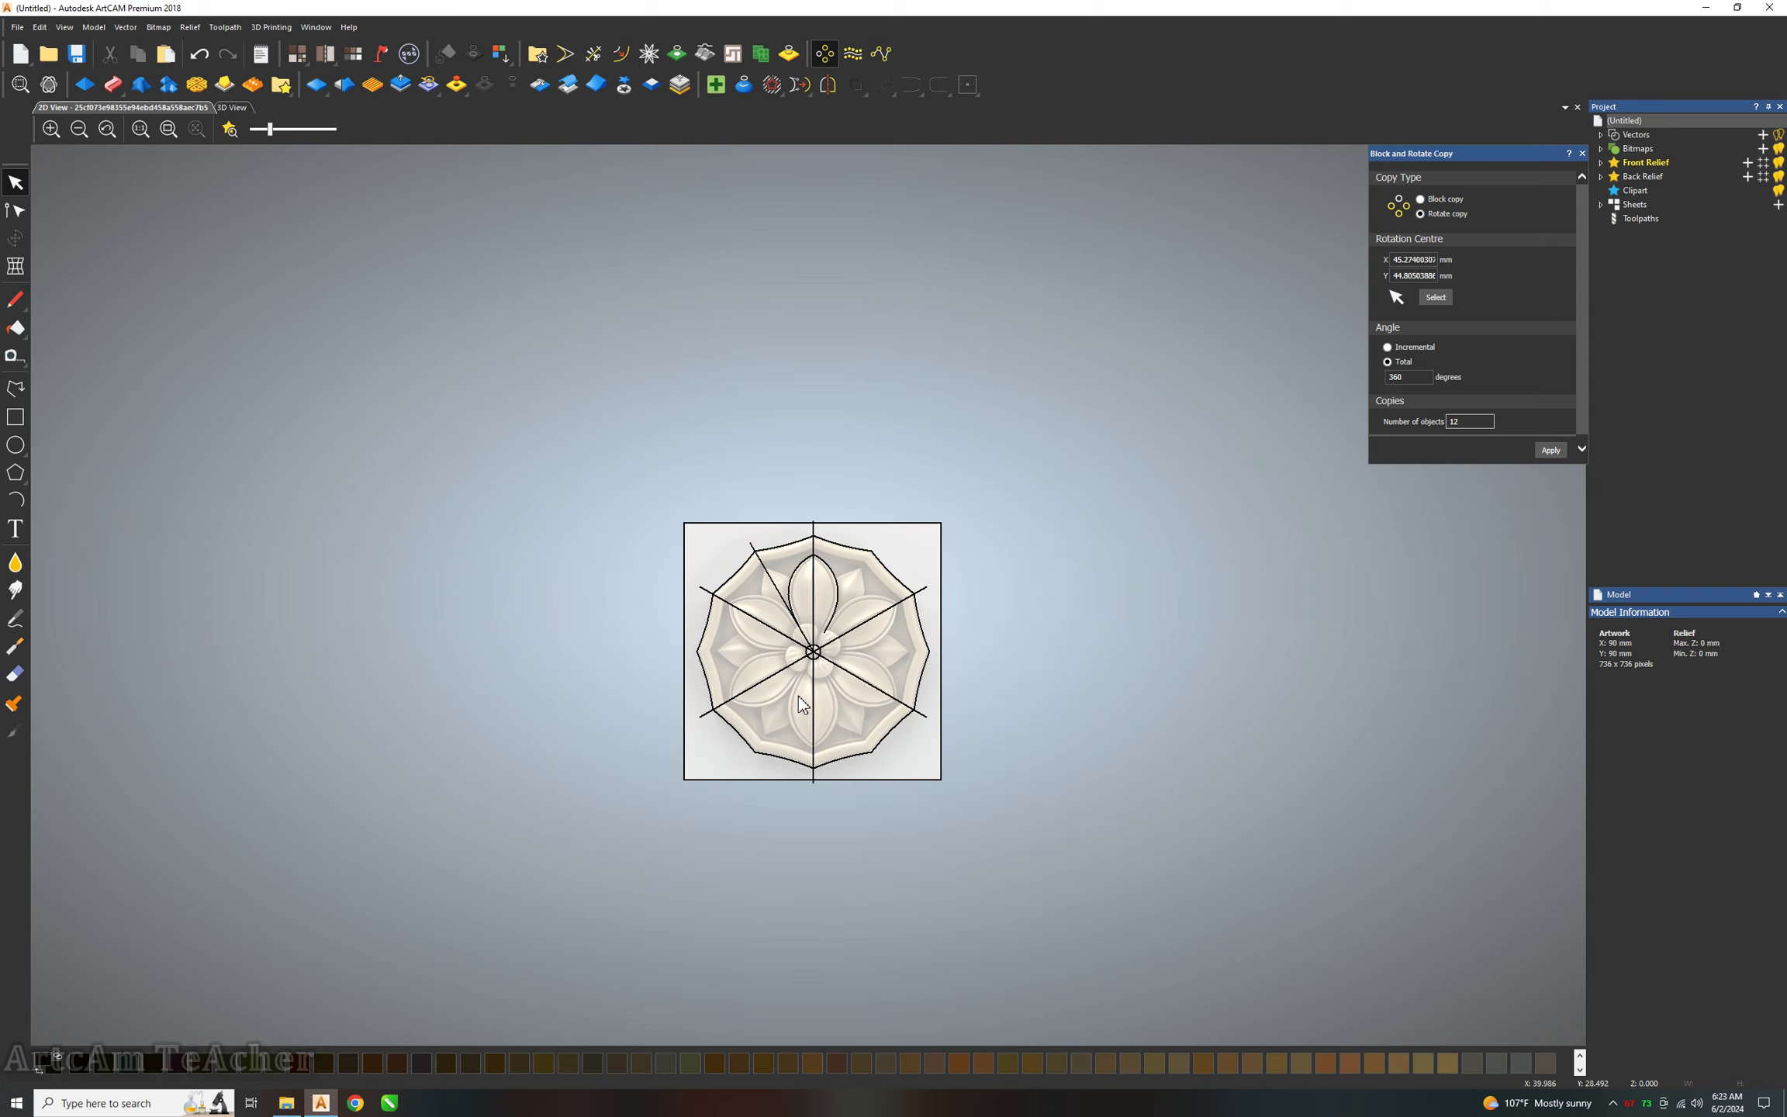
{"action": "scroll", "coordinate": [822, 624], "scroll_direction": "up", "scroll_amount": 2}
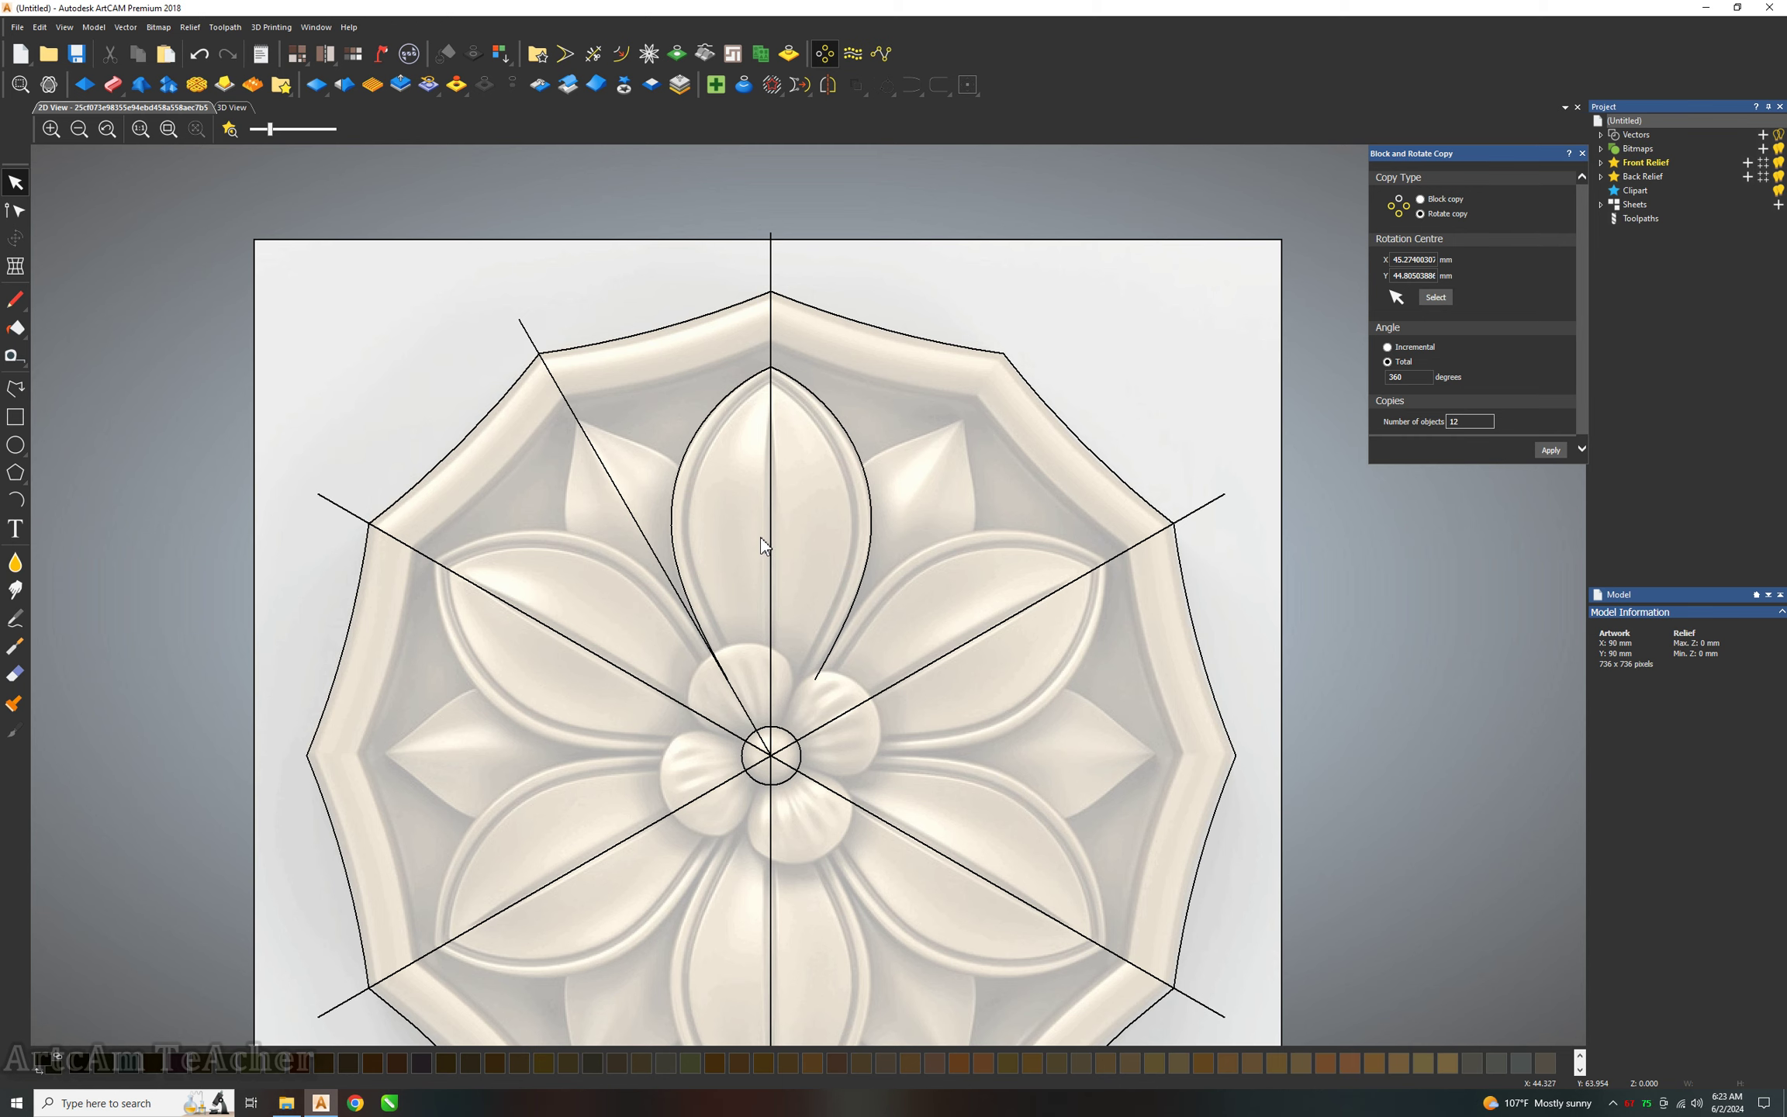
{"action": "scroll", "coordinate": [761, 545], "scroll_direction": "down", "scroll_amount": 1}
{"action": "scroll", "coordinate": [751, 552], "scroll_direction": "up", "scroll_amount": 1}
{"action": "left_click", "coordinate": [14, 387]}
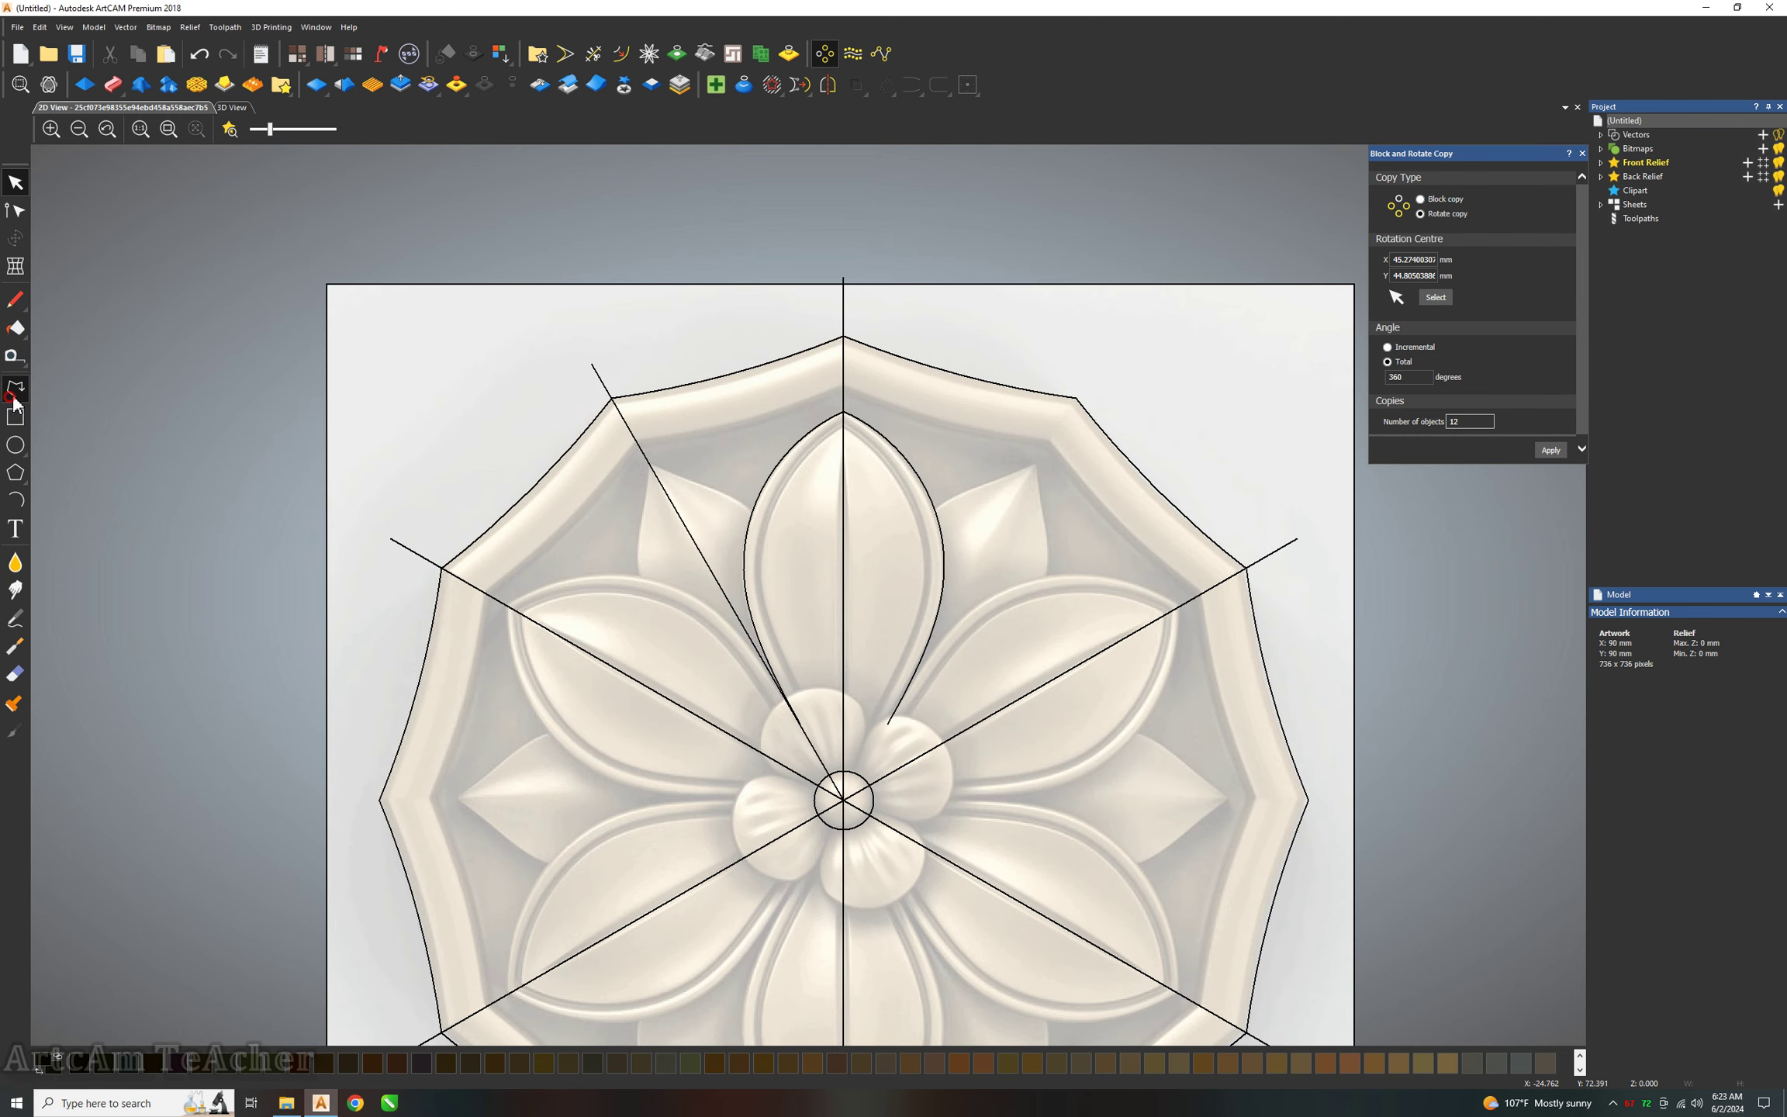
{"action": "scroll", "coordinate": [814, 559], "scroll_direction": "up", "scroll_amount": 2}
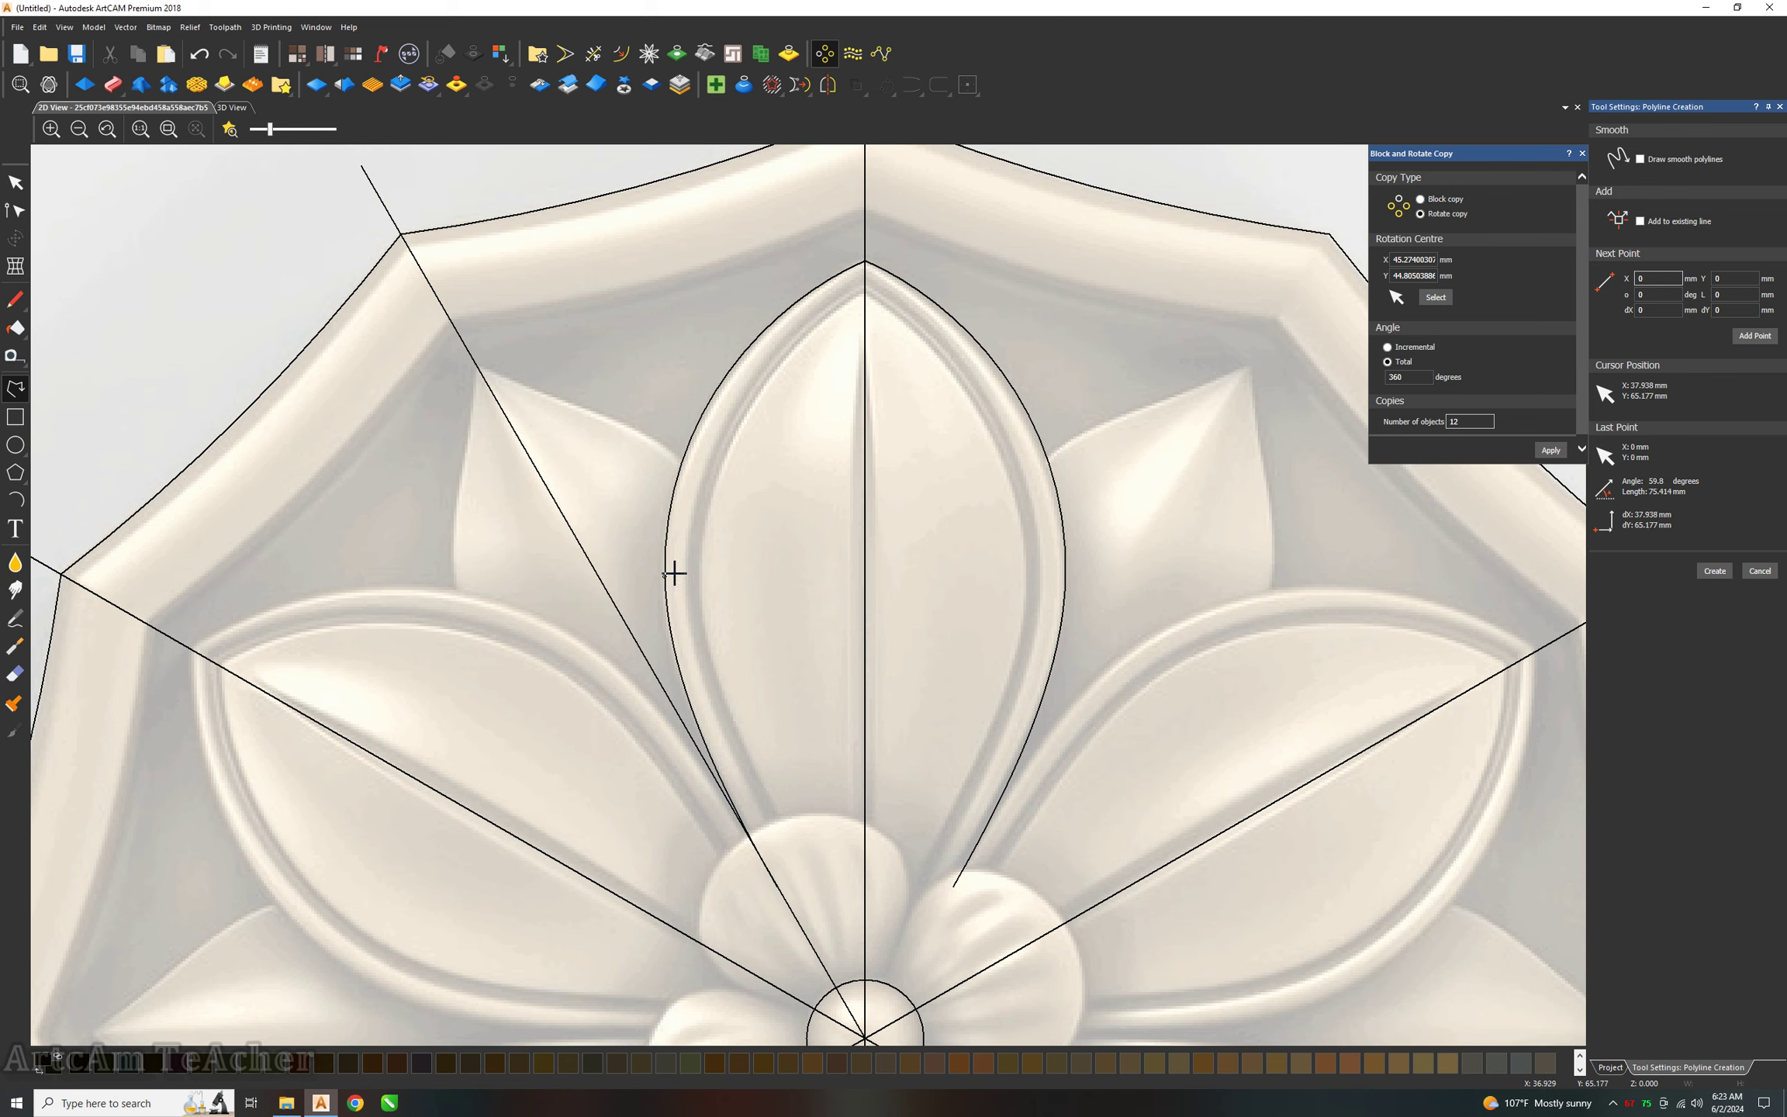
{"action": "left_click", "coordinate": [666, 572]}
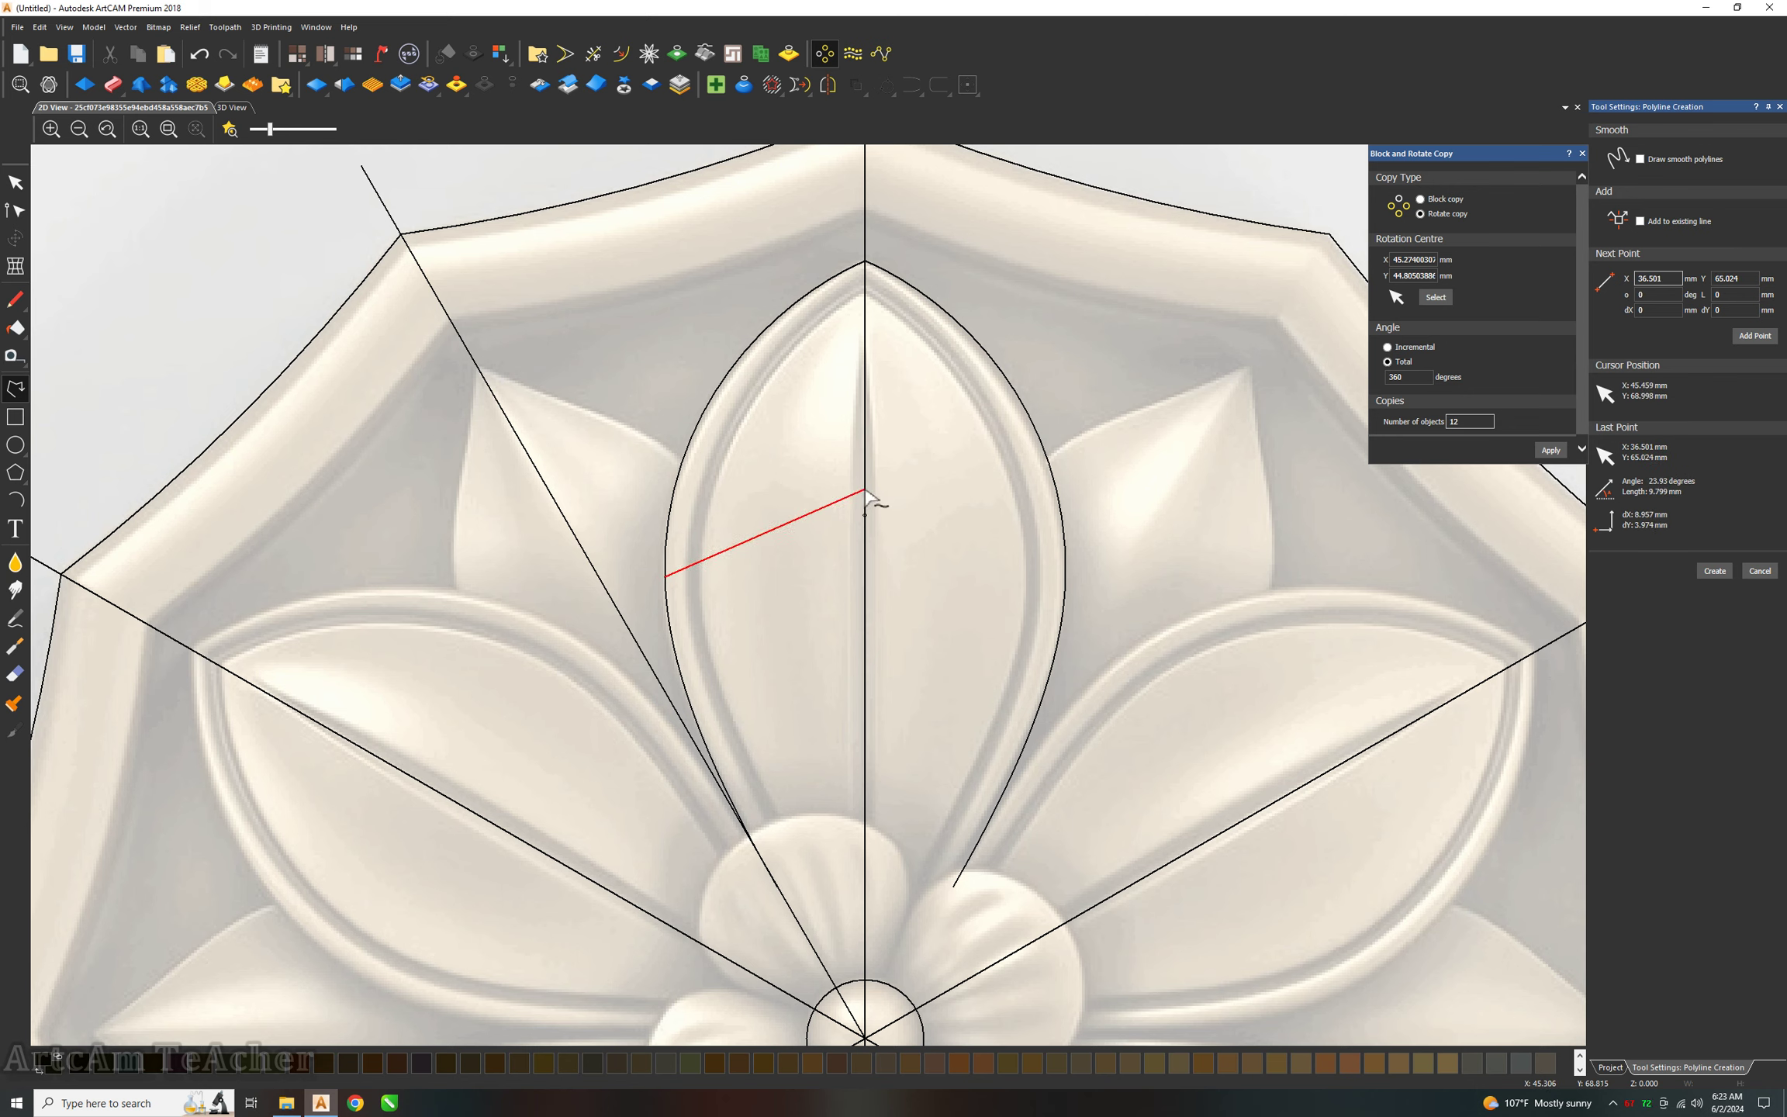
{"action": "left_click", "coordinate": [864, 491]}
{"action": "key", "text": "Escape"}
Bend the line into an S-curve rising toward the centre line.
{"action": "key", "text": "n"}
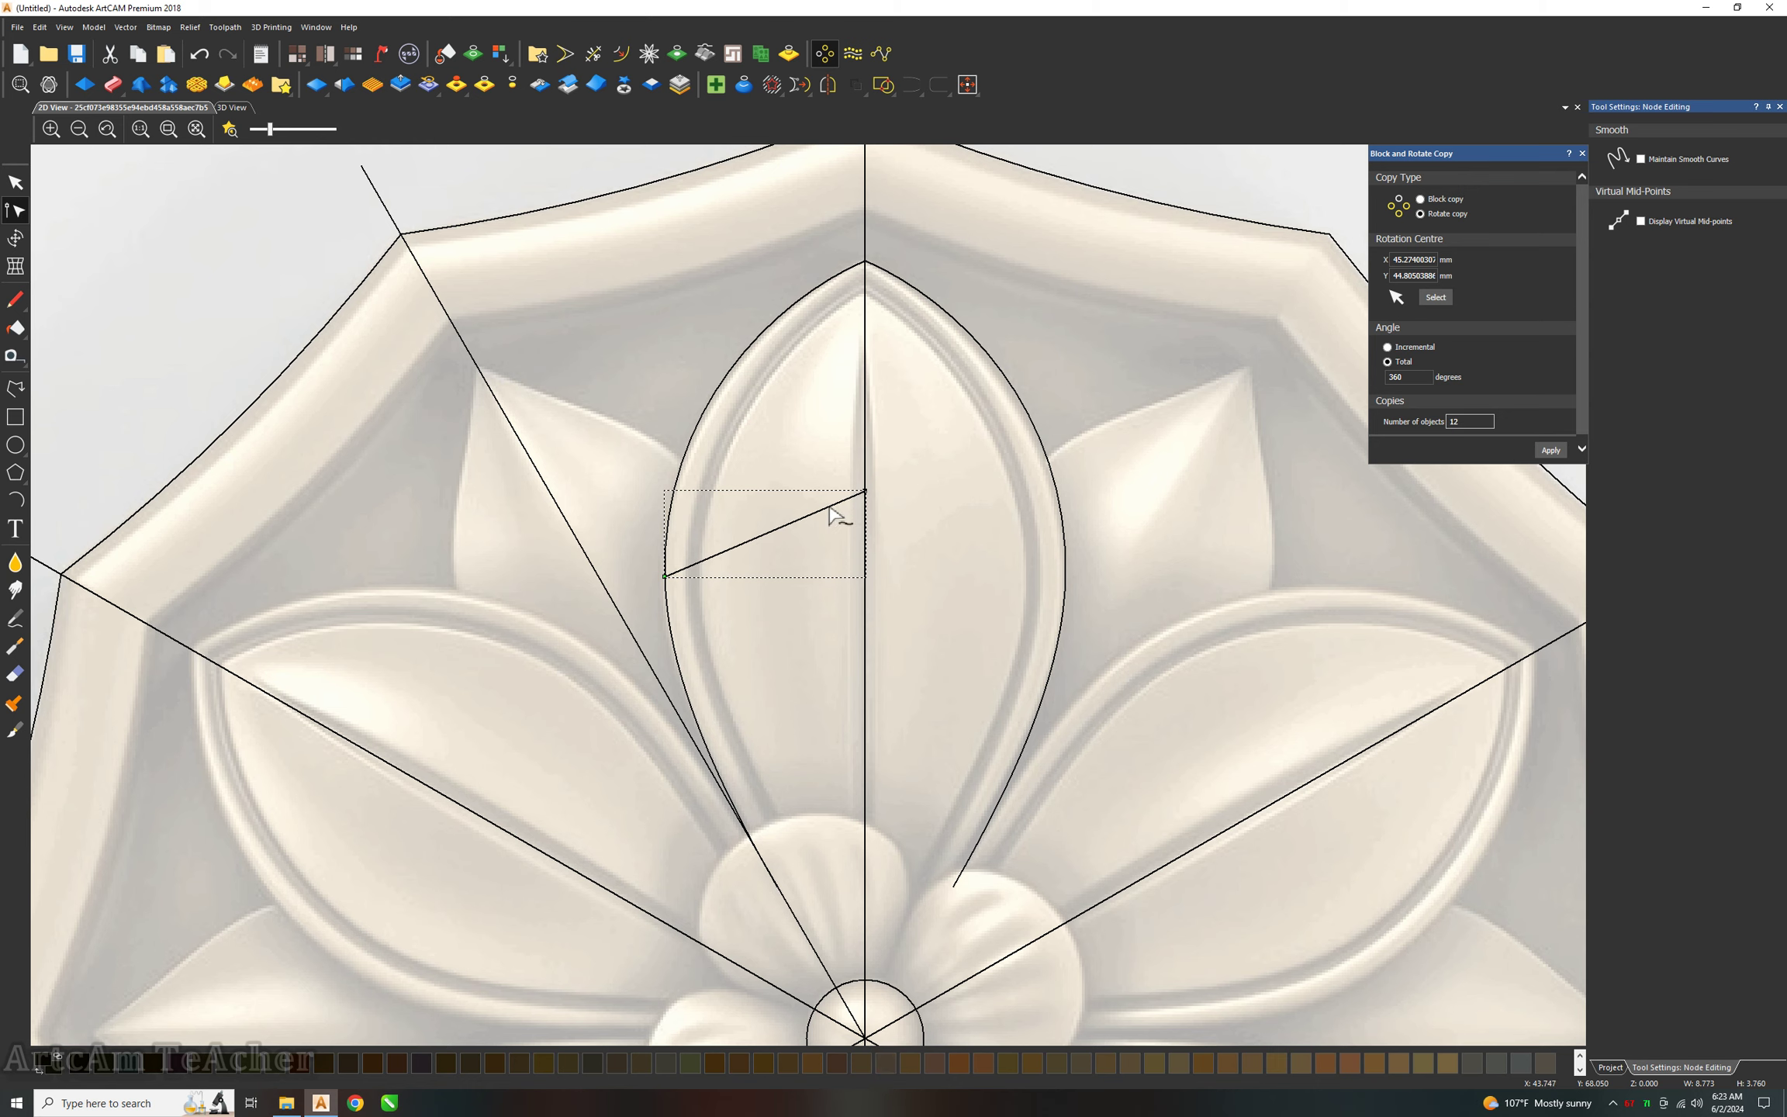
{"action": "scroll", "coordinate": [829, 510], "scroll_direction": "up", "scroll_amount": 2}
{"action": "key", "text": "c"}
{"action": "left_click_drag", "start_coordinate": [772, 532], "coordinate": [793, 475]}
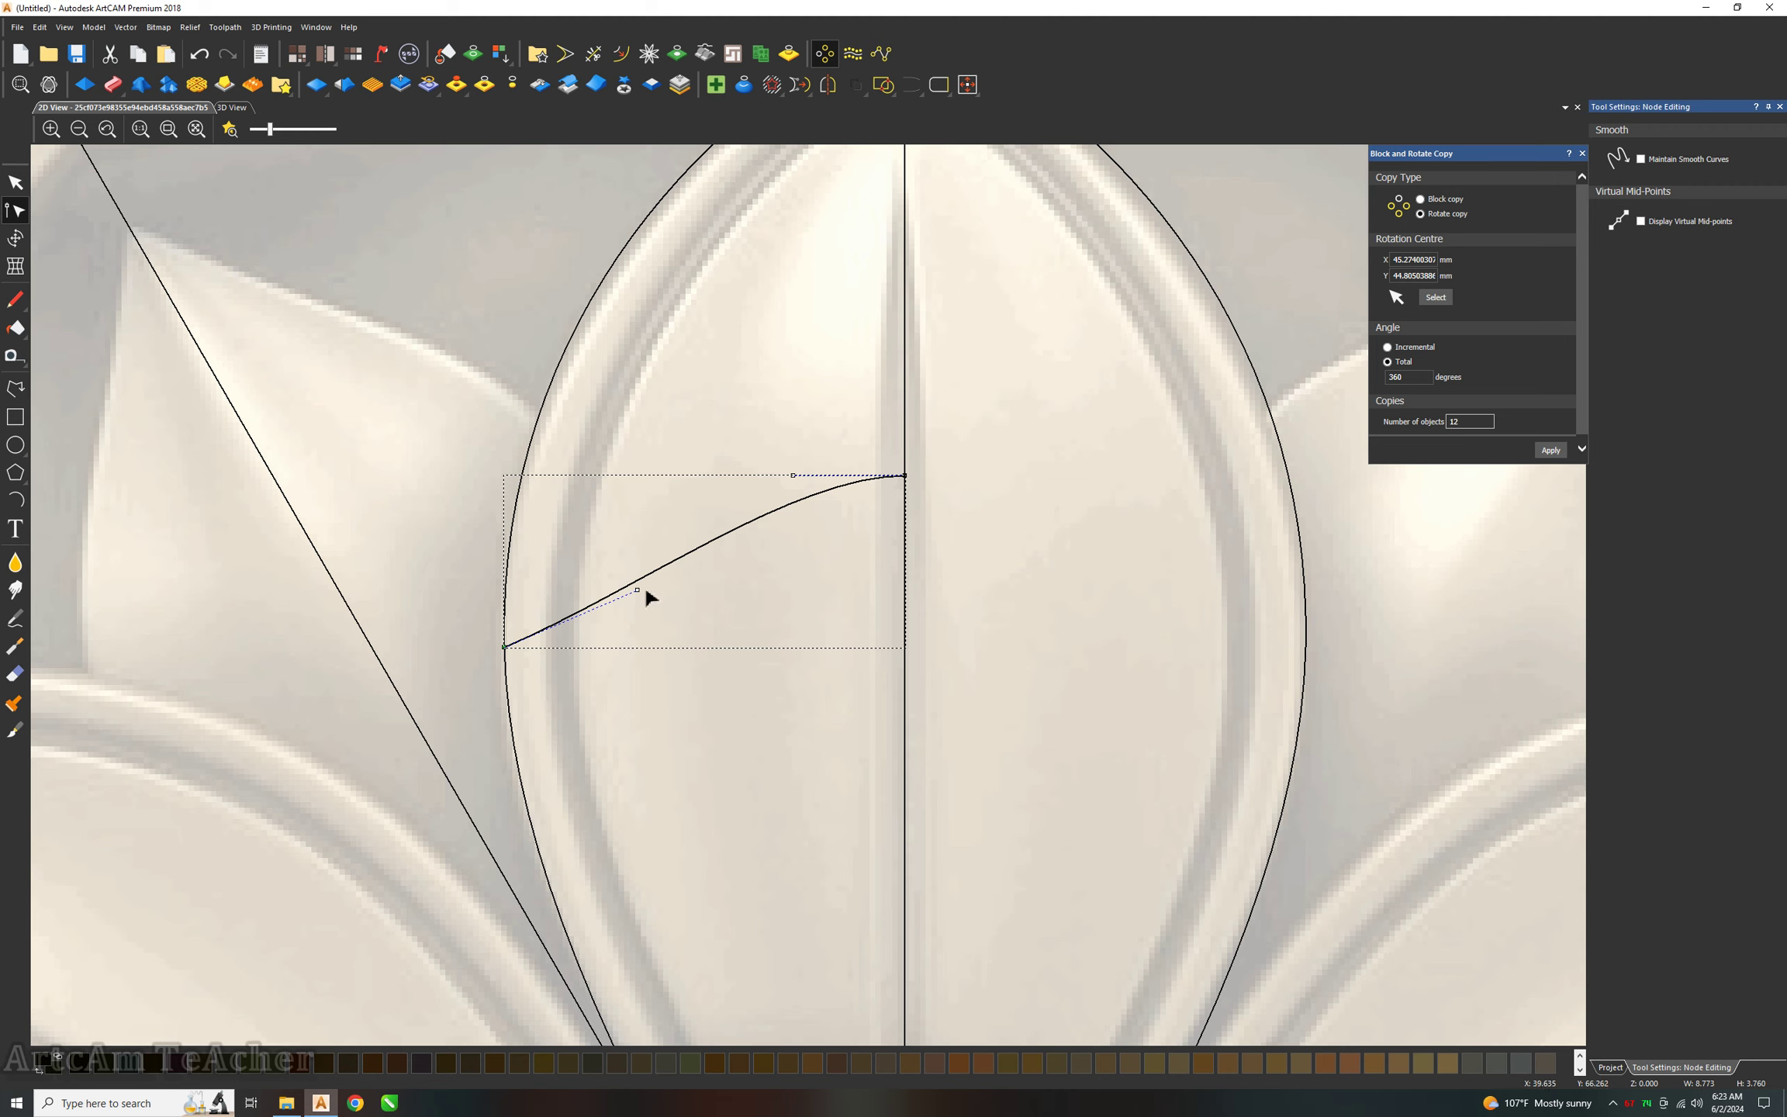
{"action": "left_click_drag", "start_coordinate": [638, 589], "coordinate": [607, 648]}
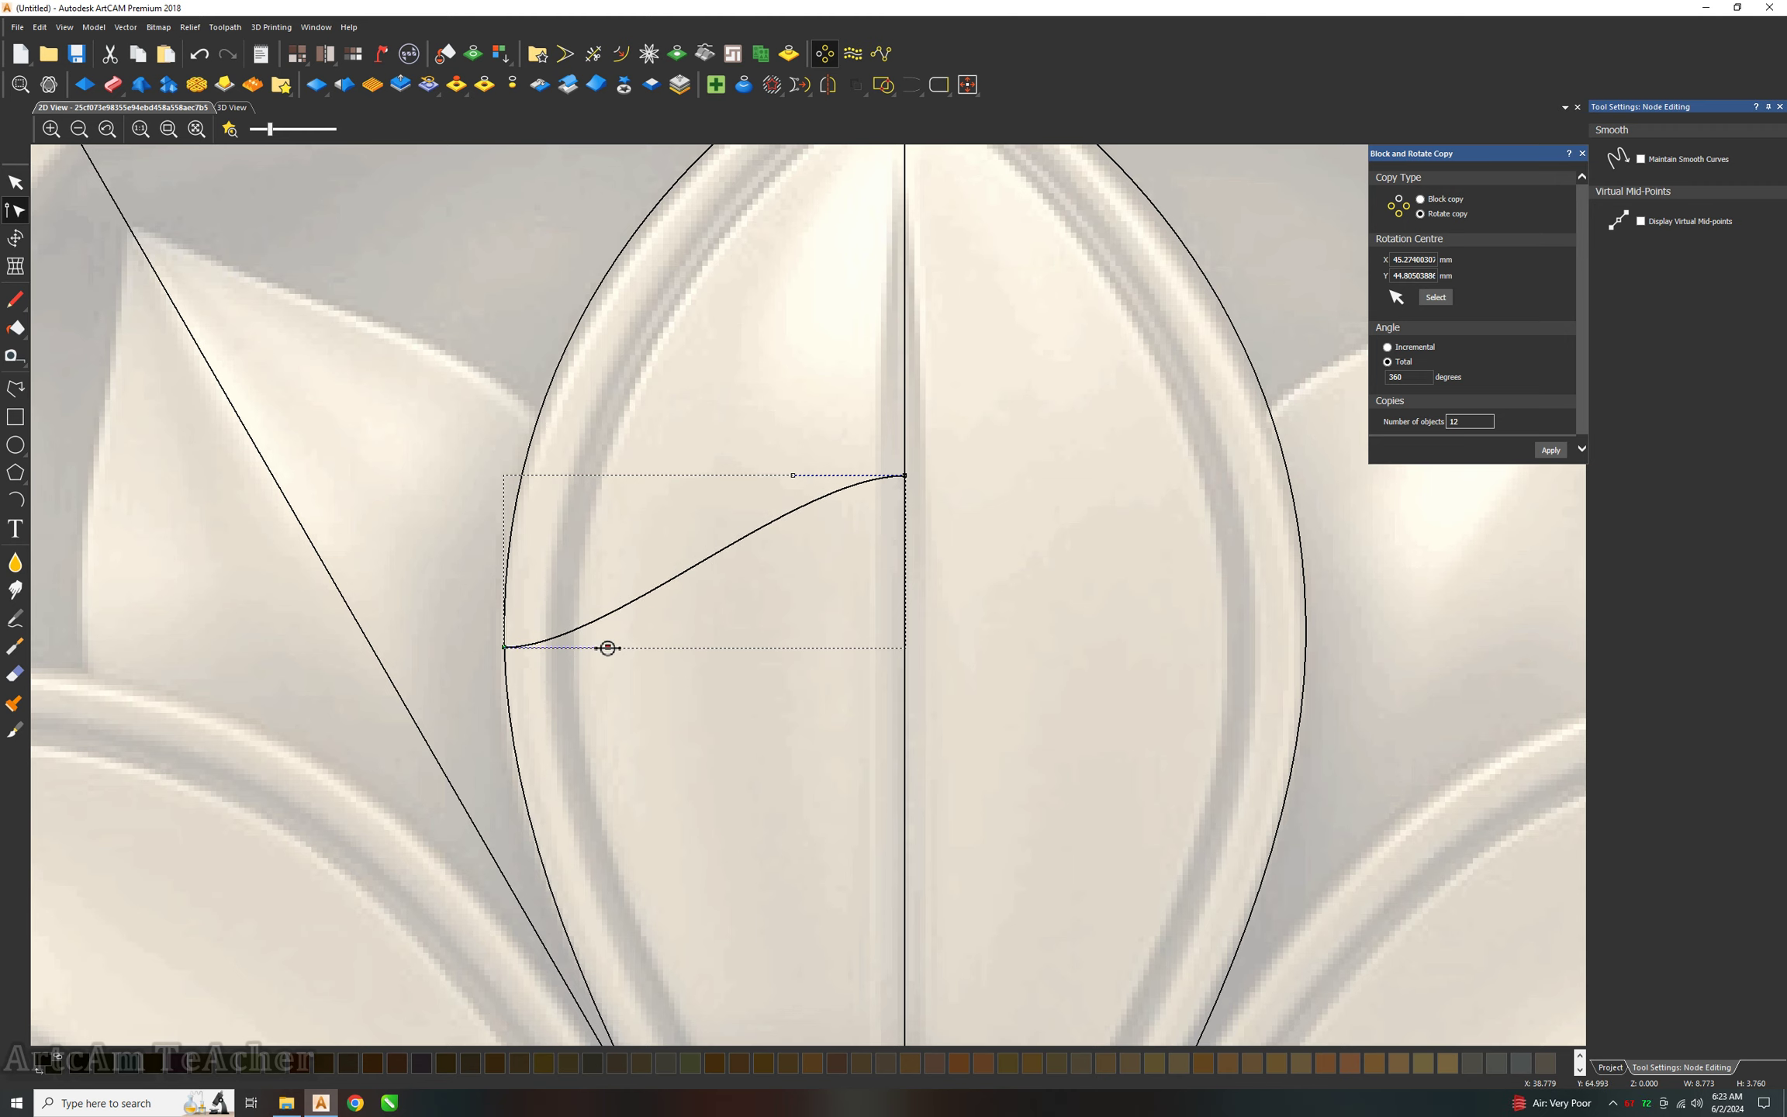
{"action": "key", "text": "n"}
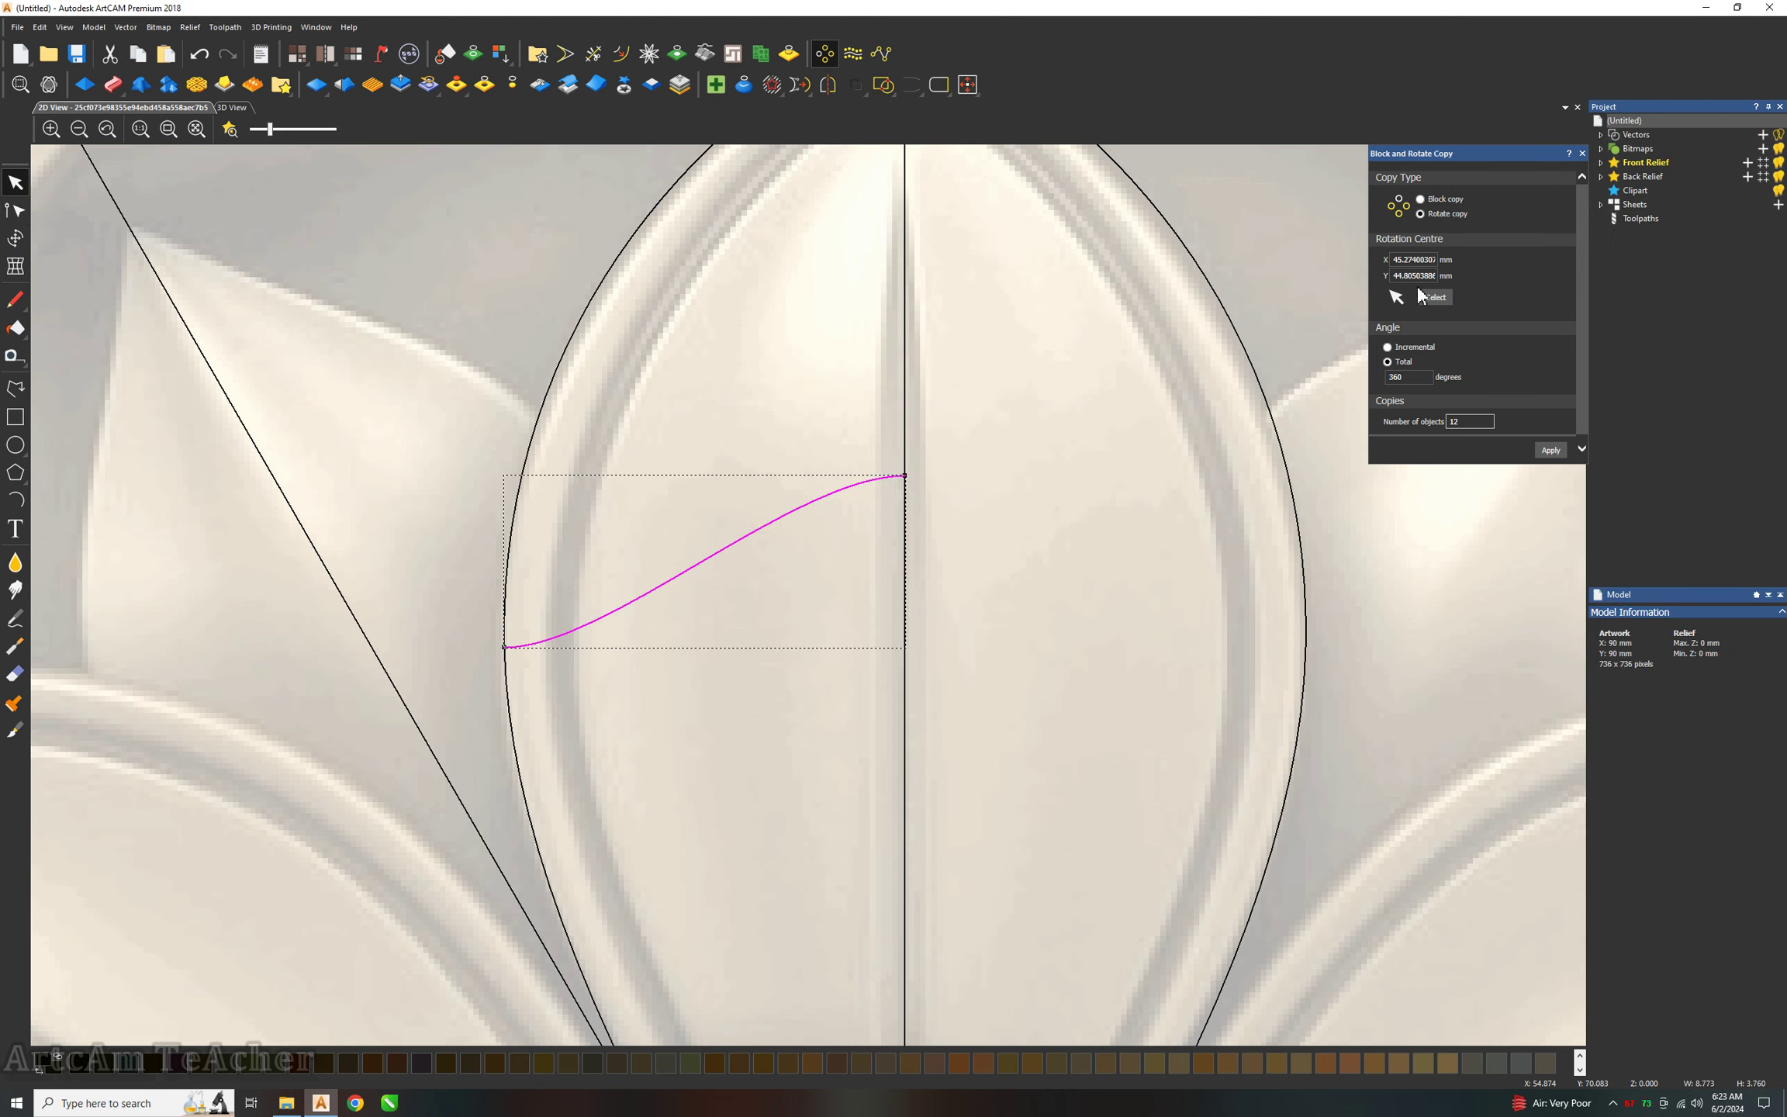
Mirror the S-curve to the right to form a symmetric arch across the petal.
{"action": "left_click", "coordinate": [1583, 153]}
{"action": "left_click", "coordinate": [827, 83]}
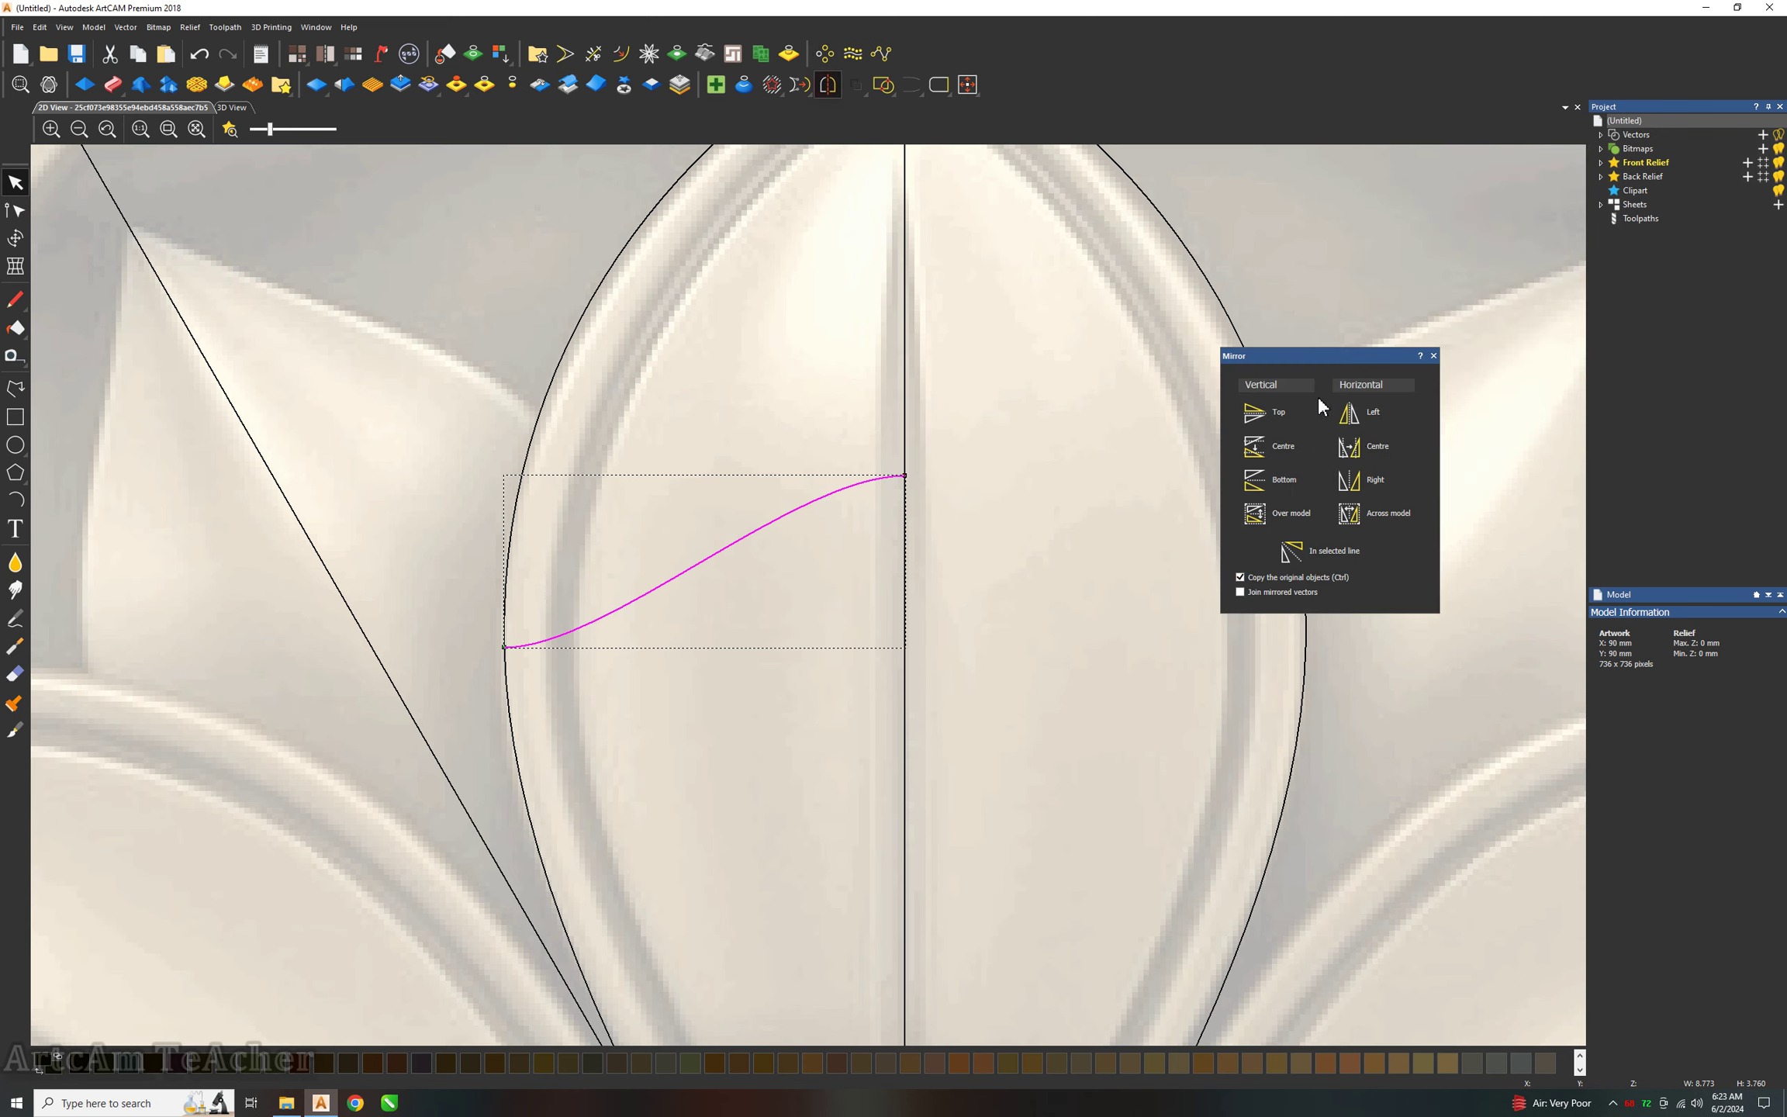
{"action": "left_click", "coordinate": [1374, 482], "text": "shift"}
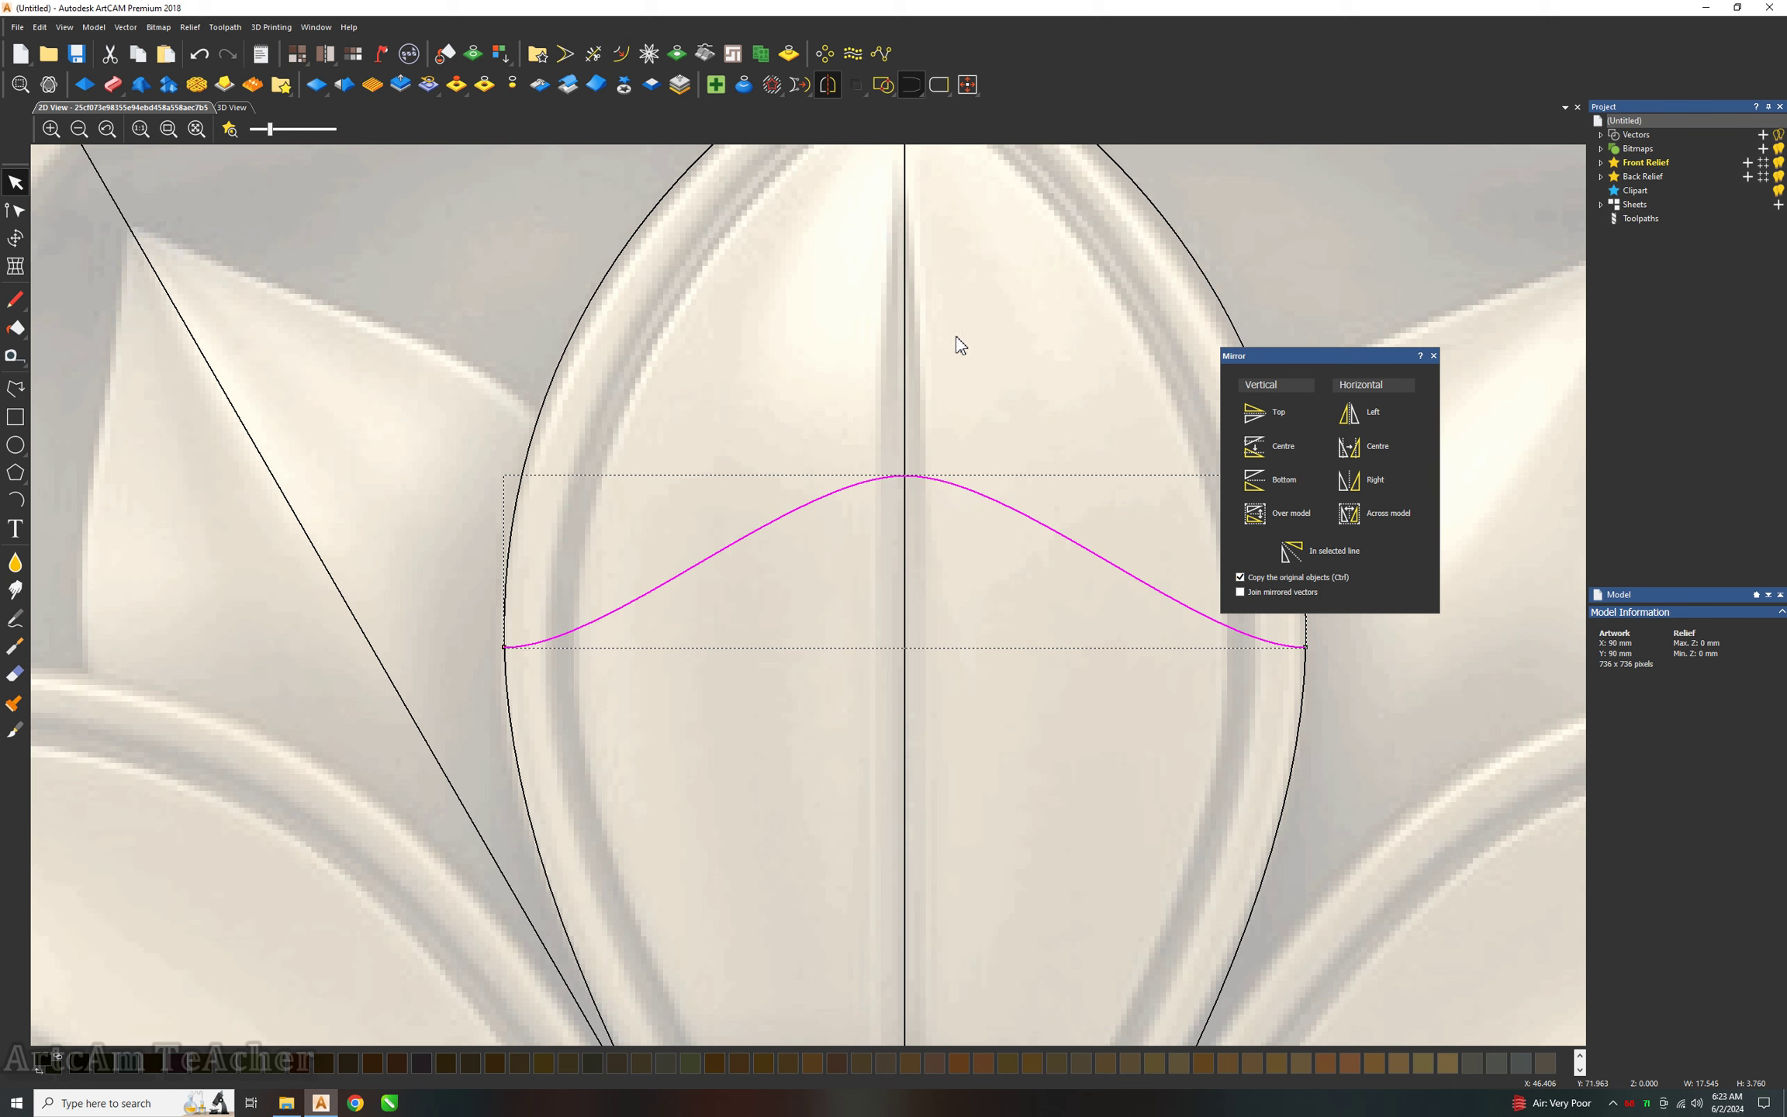
{"action": "key", "text": "n"}
{"action": "left_click", "coordinate": [989, 387]}
Draw a vertical guide line down to the rosette centre and offset a copy 7 mm right.
{"action": "scroll", "coordinate": [866, 441], "scroll_direction": "down", "scroll_amount": 2}
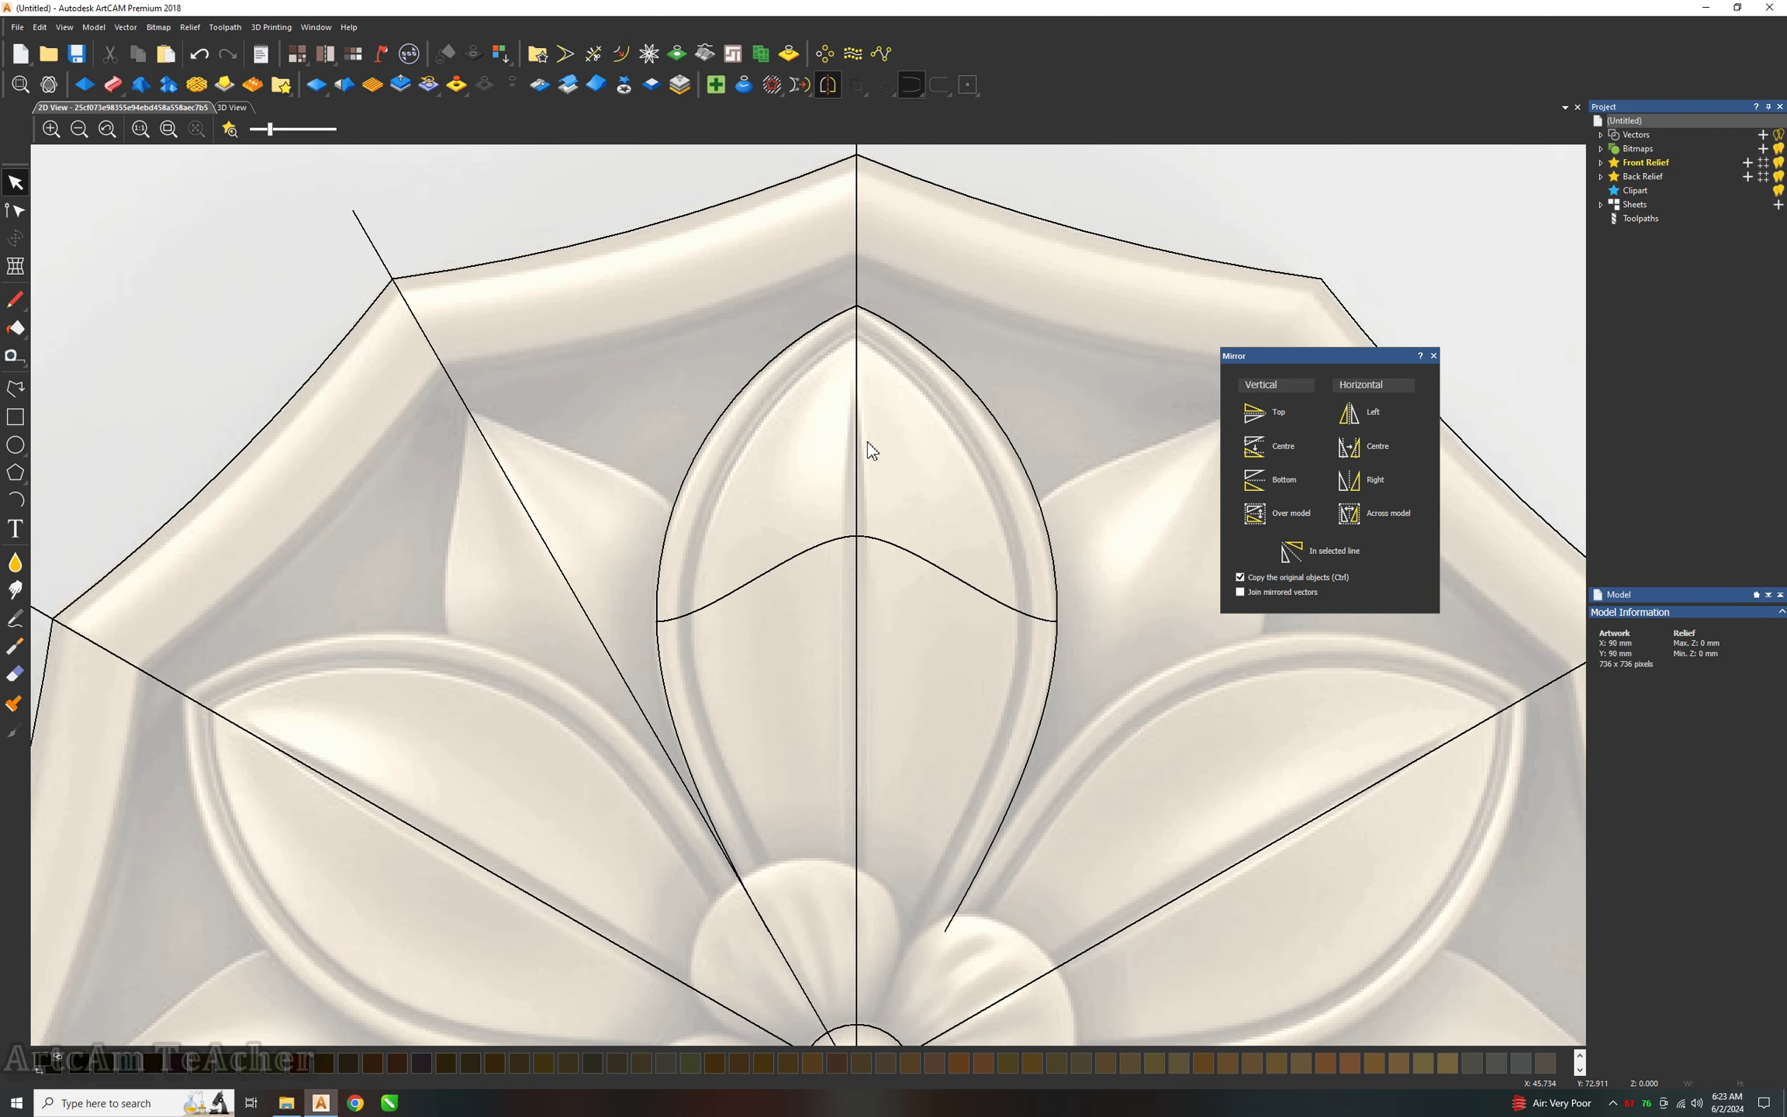
{"action": "left_click", "coordinate": [15, 388]}
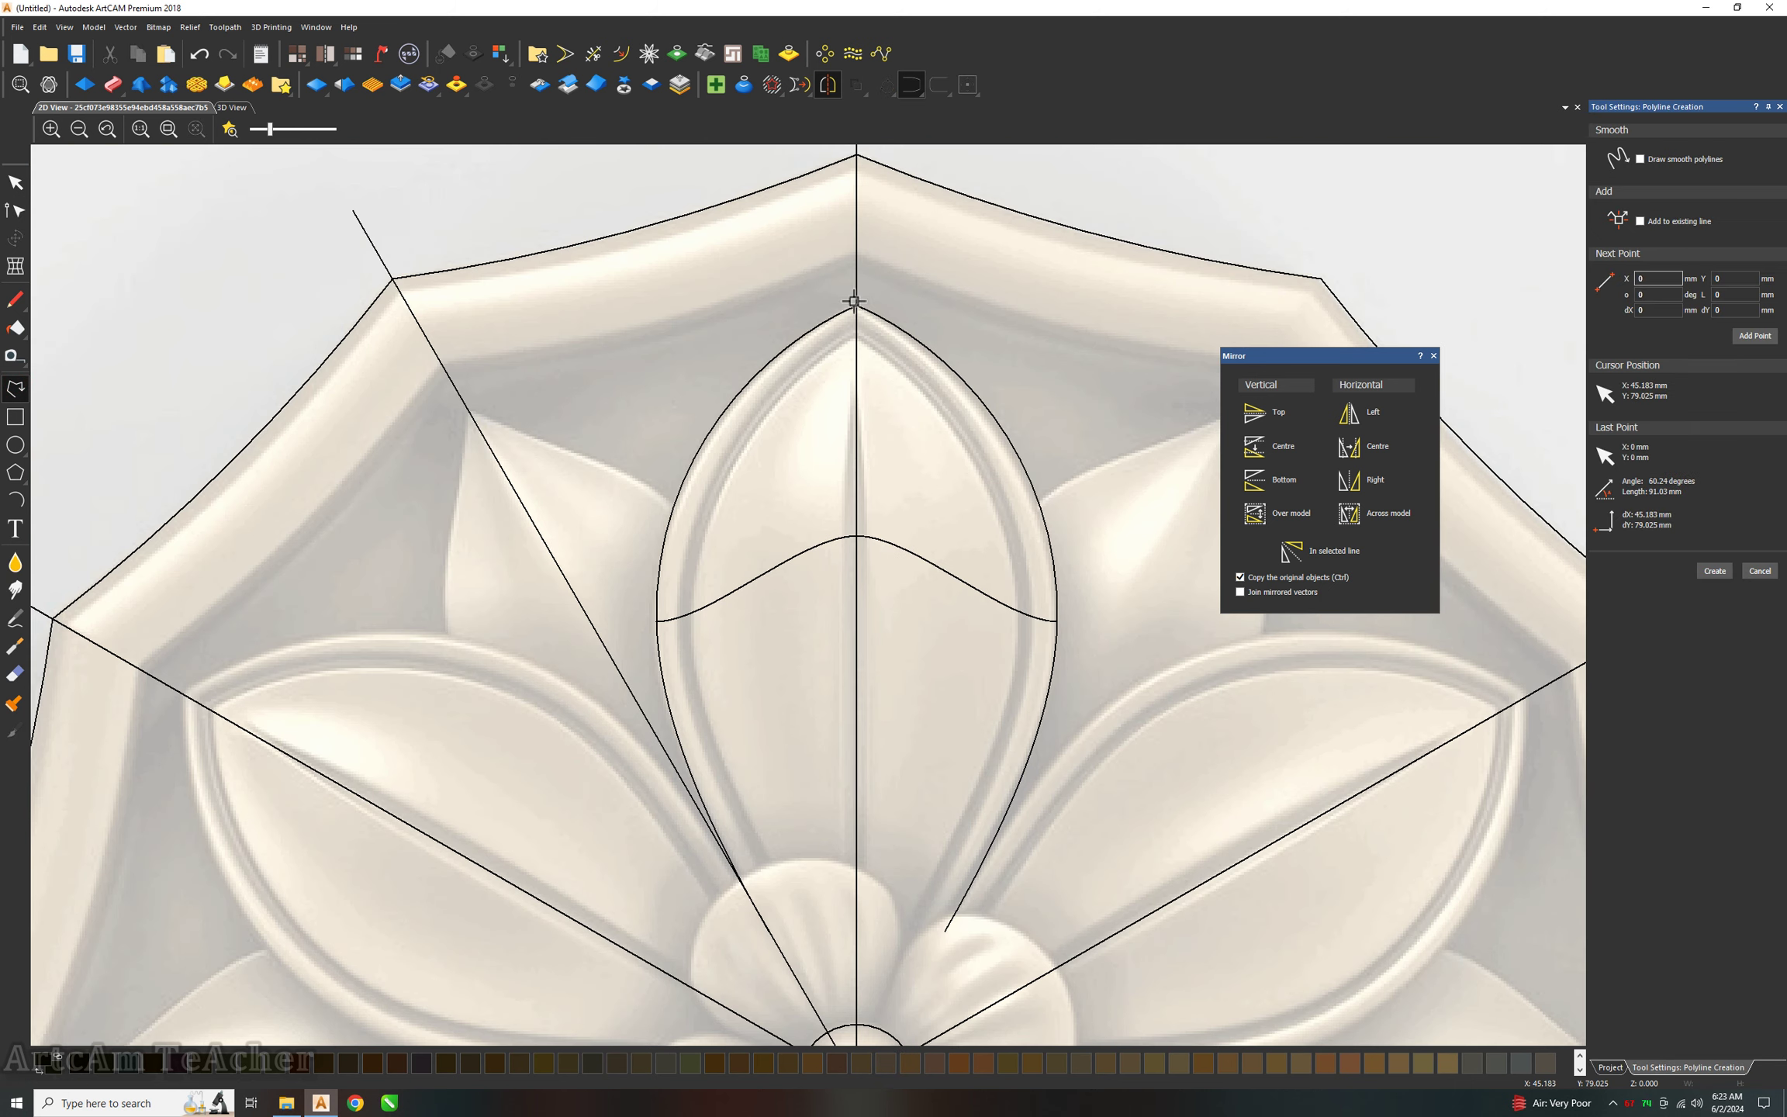
{"action": "scroll", "coordinate": [901, 357], "scroll_direction": "down", "scroll_amount": 2}
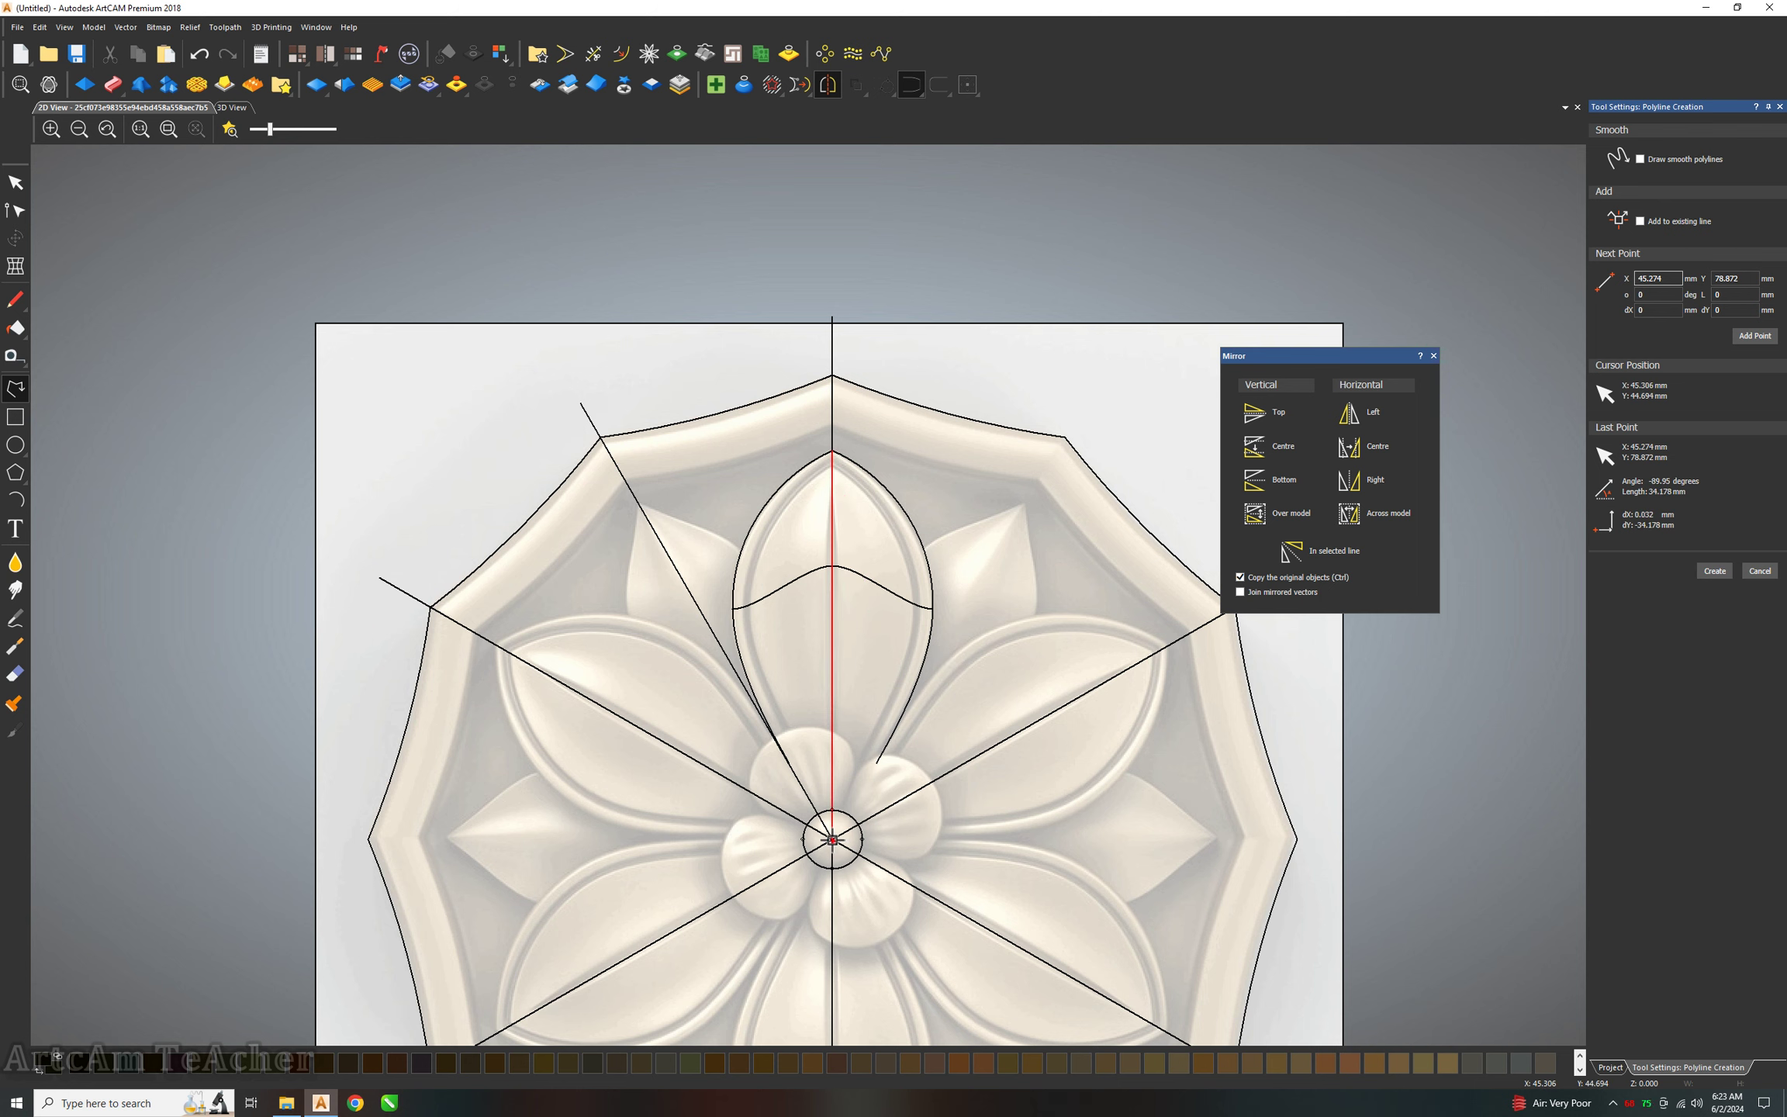
{"action": "left_click", "coordinate": [832, 840]}
{"action": "key", "text": "Escape"}
{"action": "left_click", "coordinate": [620, 53]}
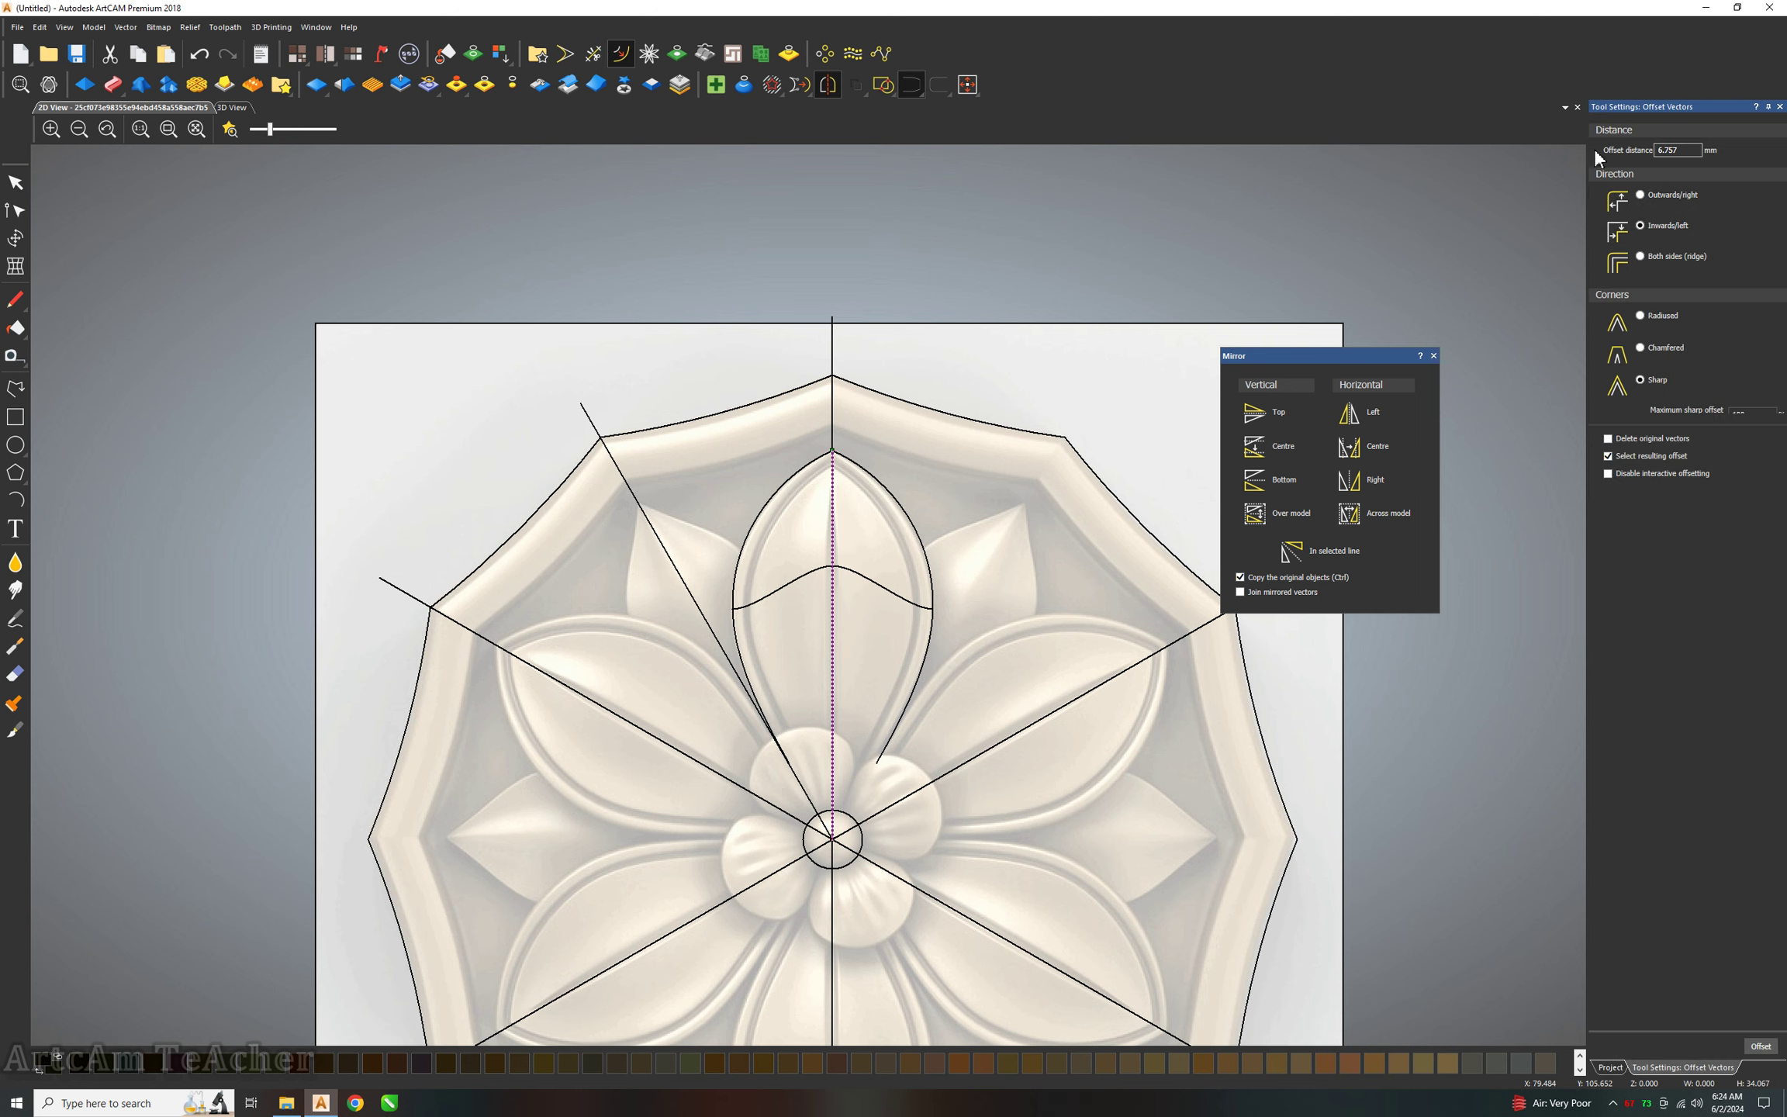
{"action": "type", "text": "7"}
{"action": "key", "text": "Return"}
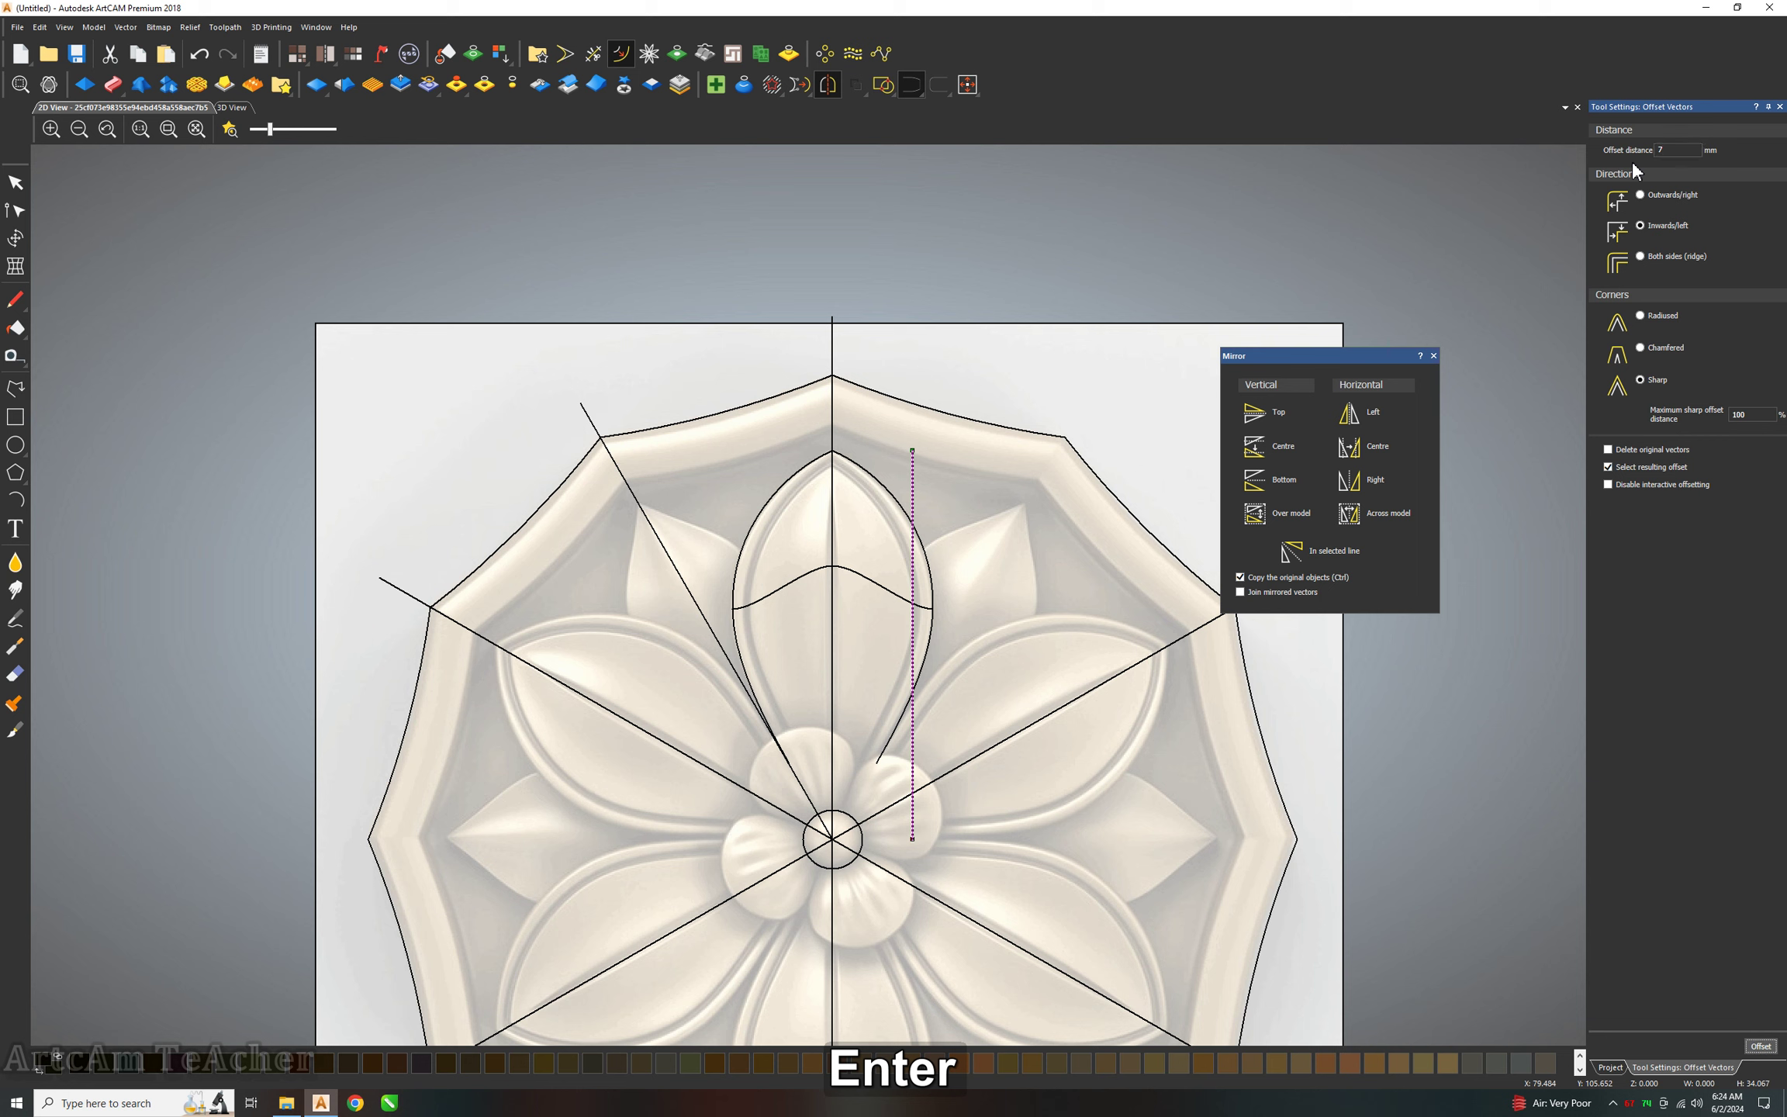
Draw a polyline from the petal tip, via the offset line and petal edge, to the centre.
{"action": "left_click", "coordinate": [15, 387]}
{"action": "scroll", "coordinate": [884, 528], "scroll_direction": "up", "scroll_amount": 2}
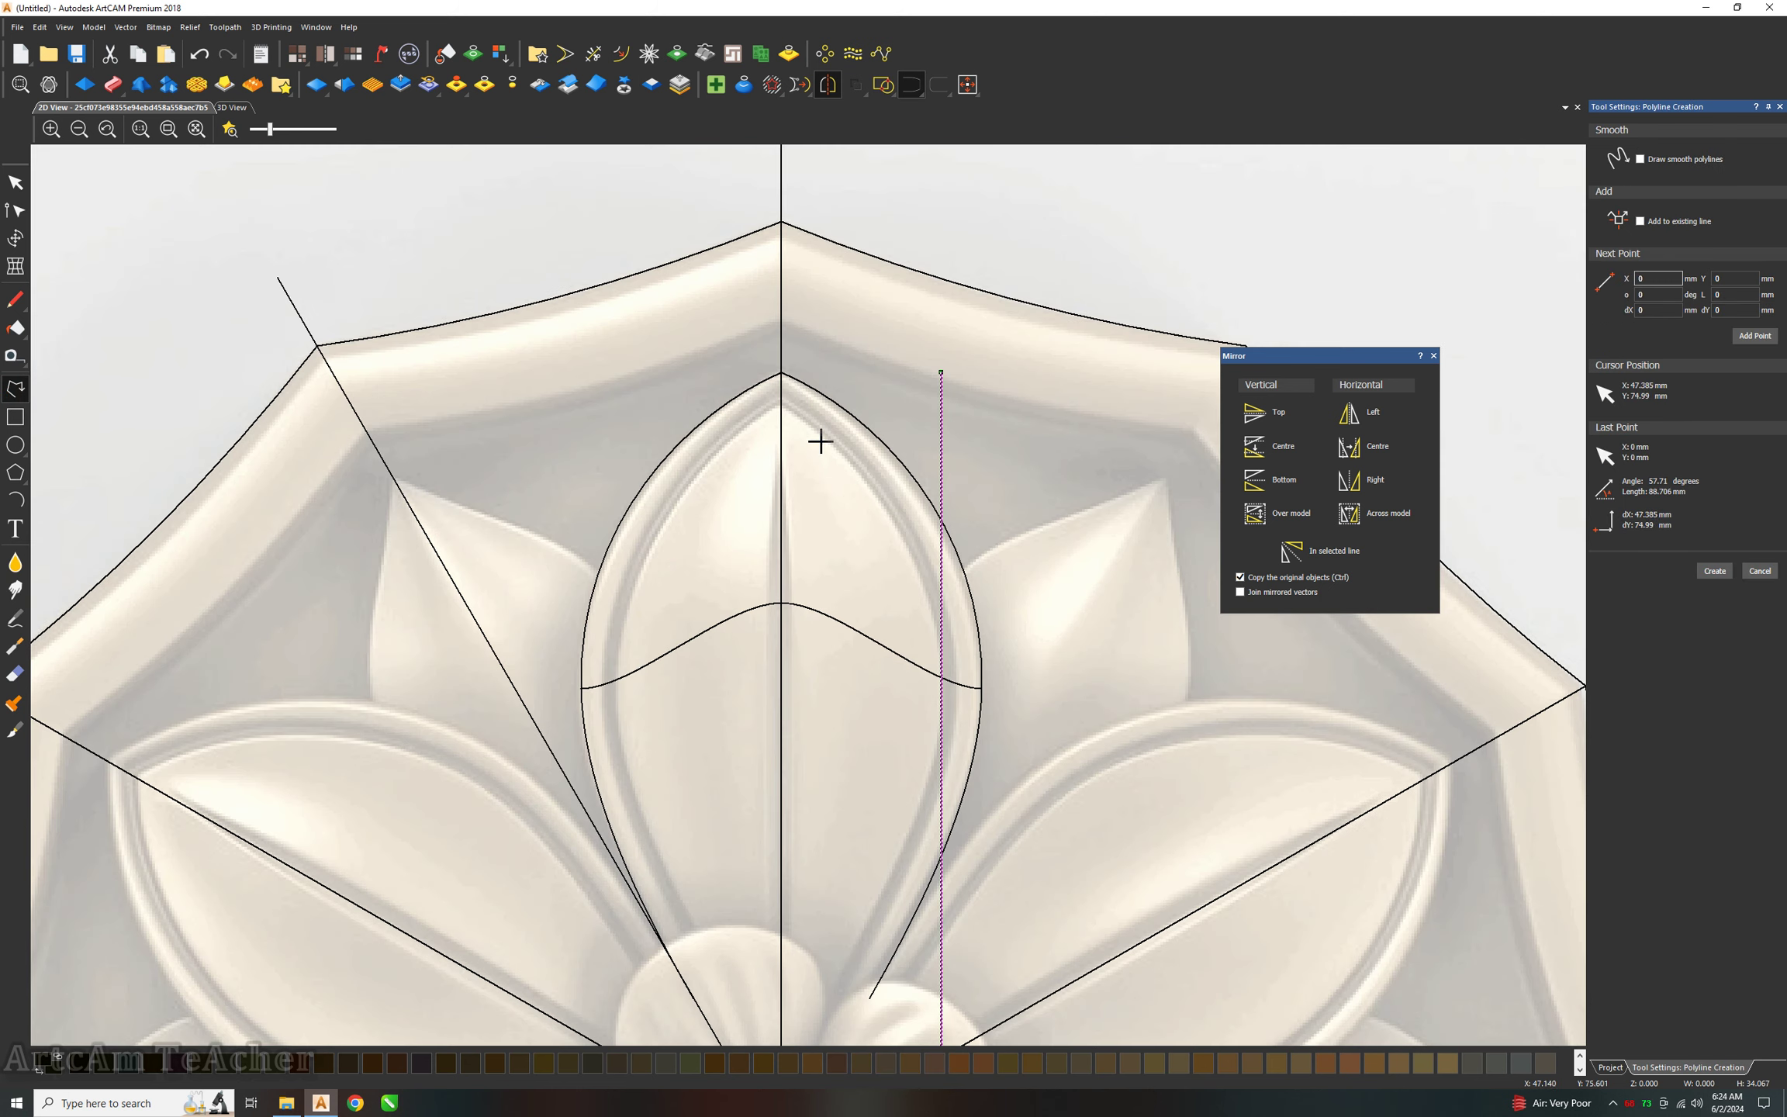
{"action": "left_click", "coordinate": [780, 369]}
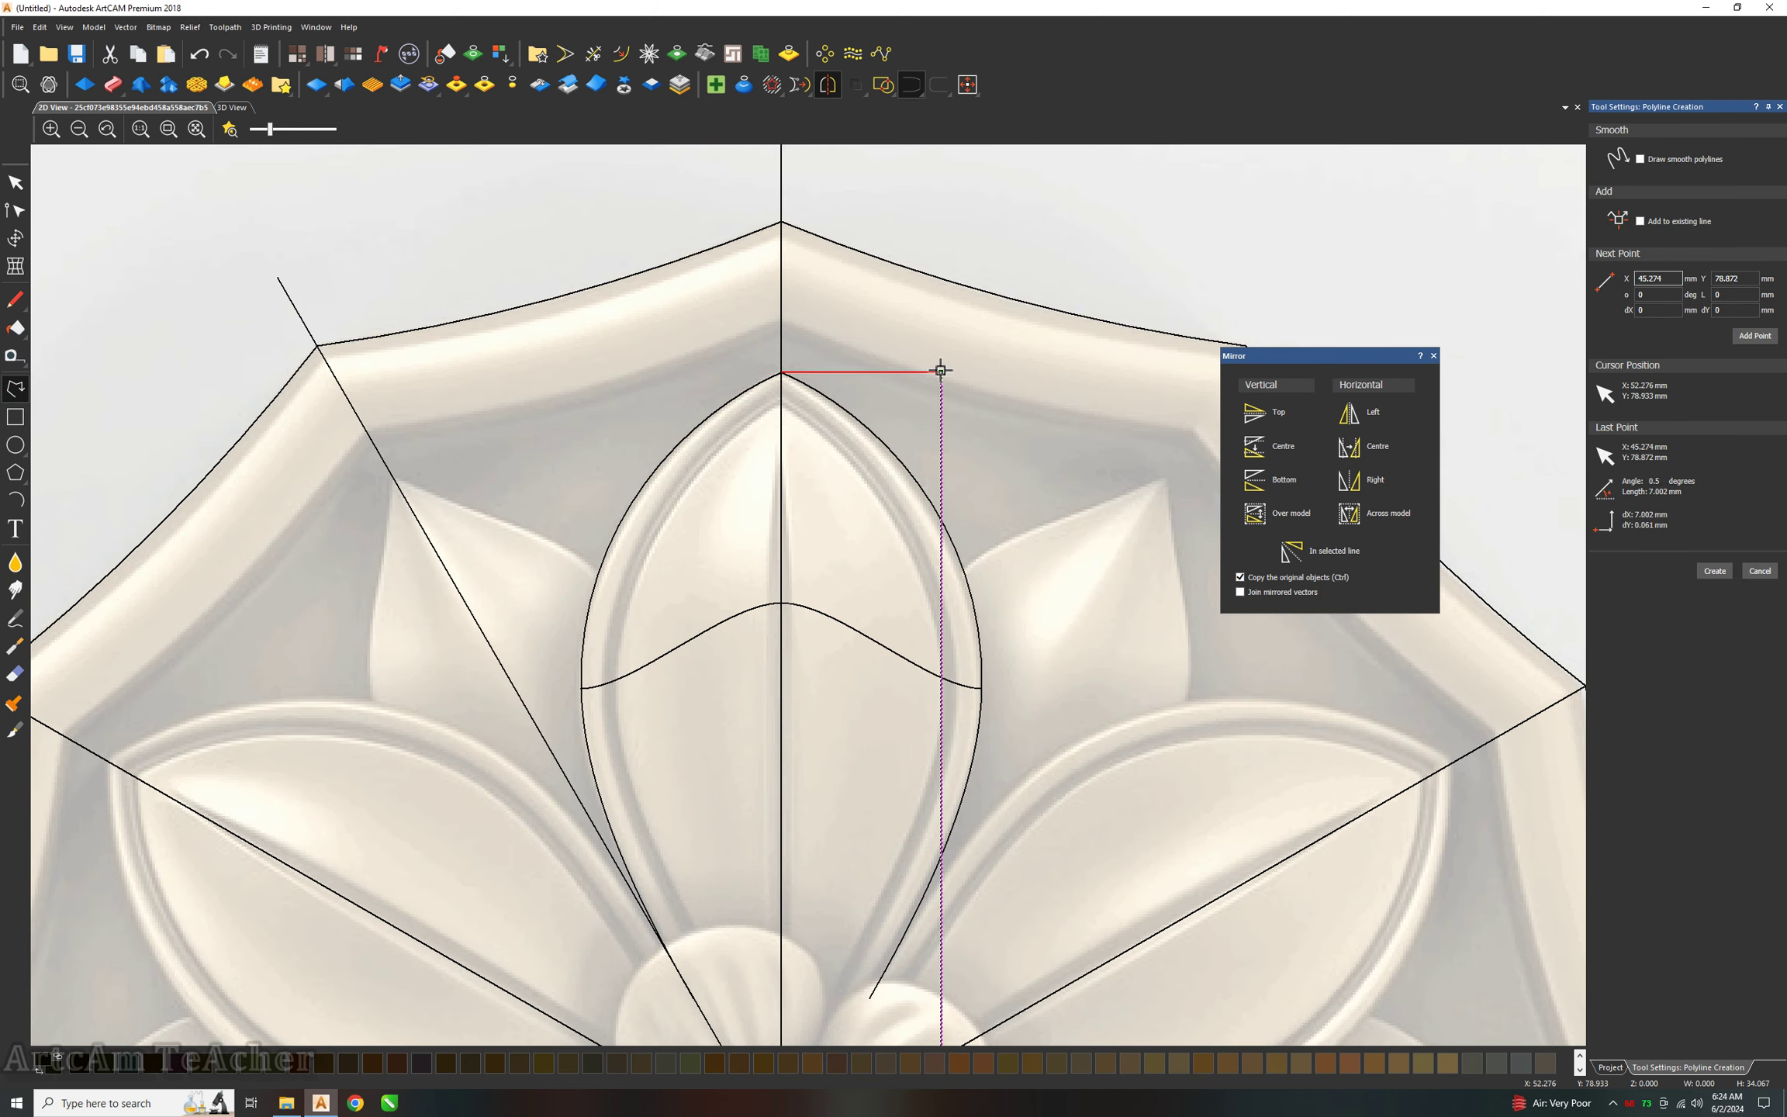
{"action": "left_click", "coordinate": [903, 372], "text": "ctrl"}
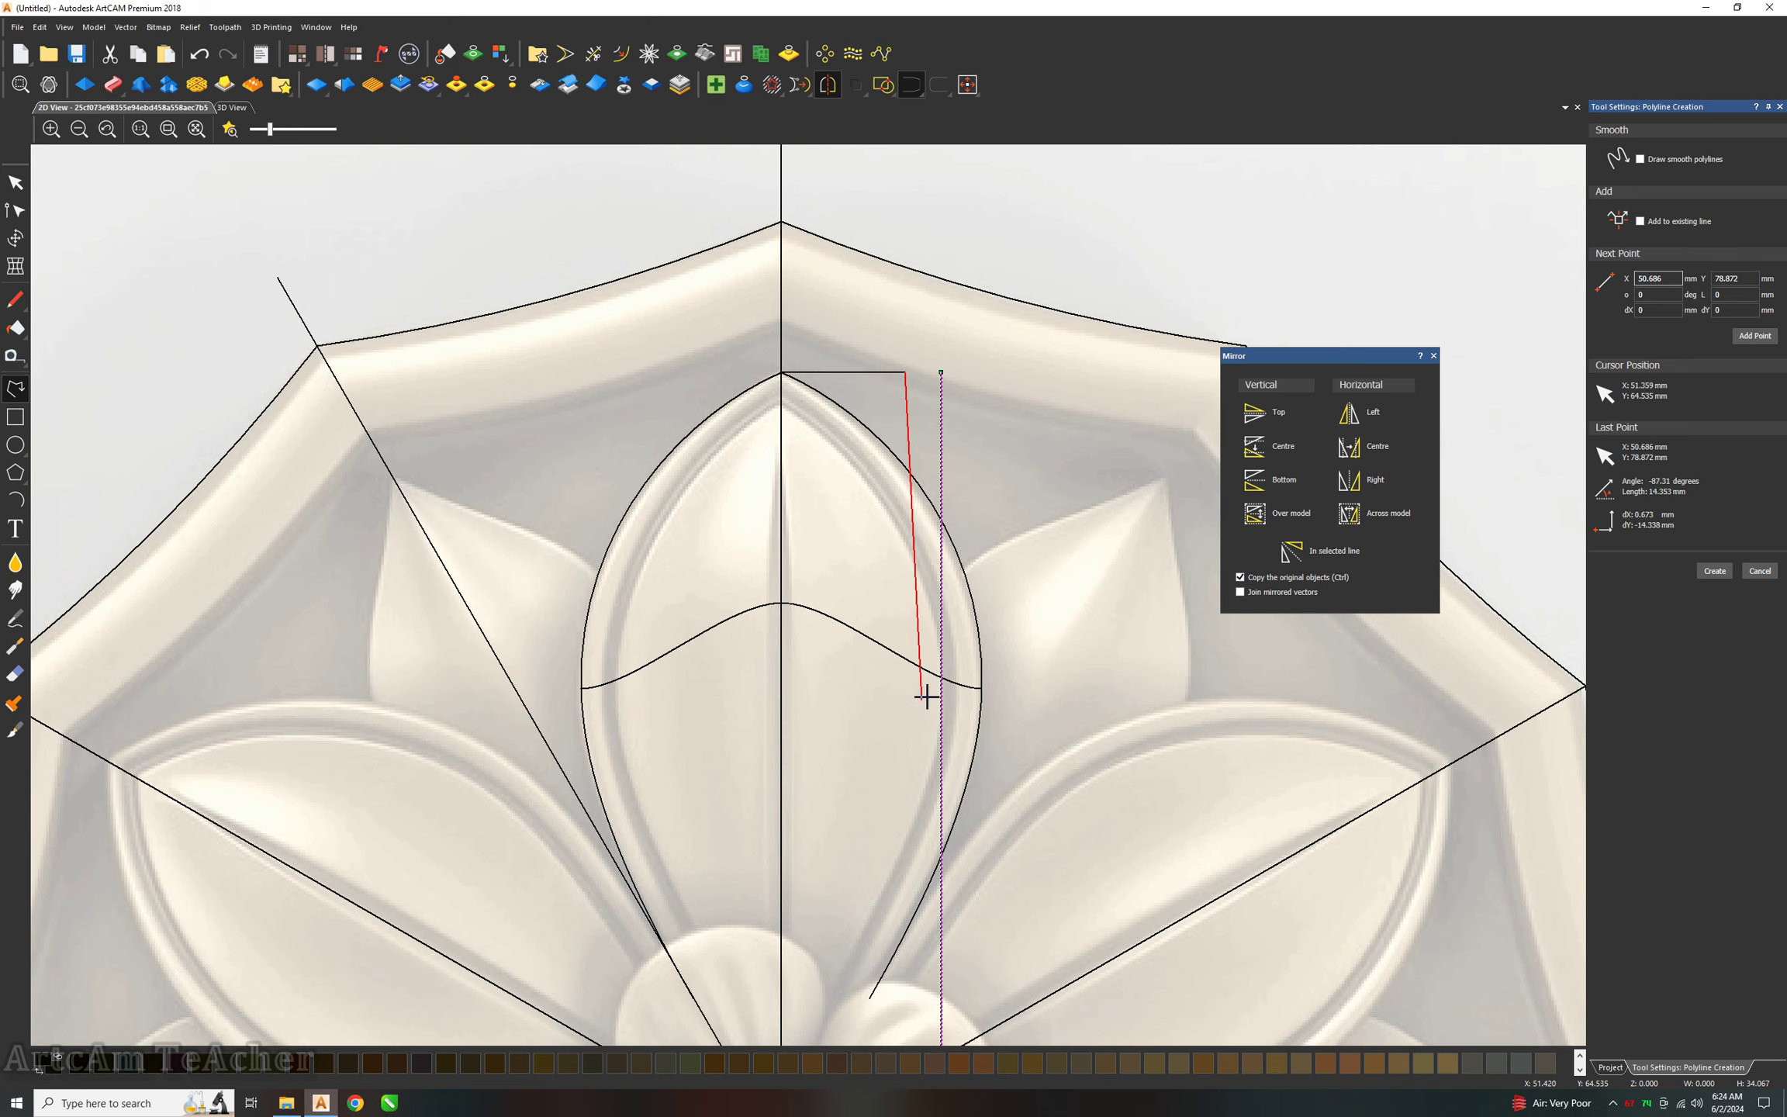
{"action": "left_click", "coordinate": [944, 680]}
{"action": "scroll", "coordinate": [915, 667], "scroll_direction": "down", "scroll_amount": 2}
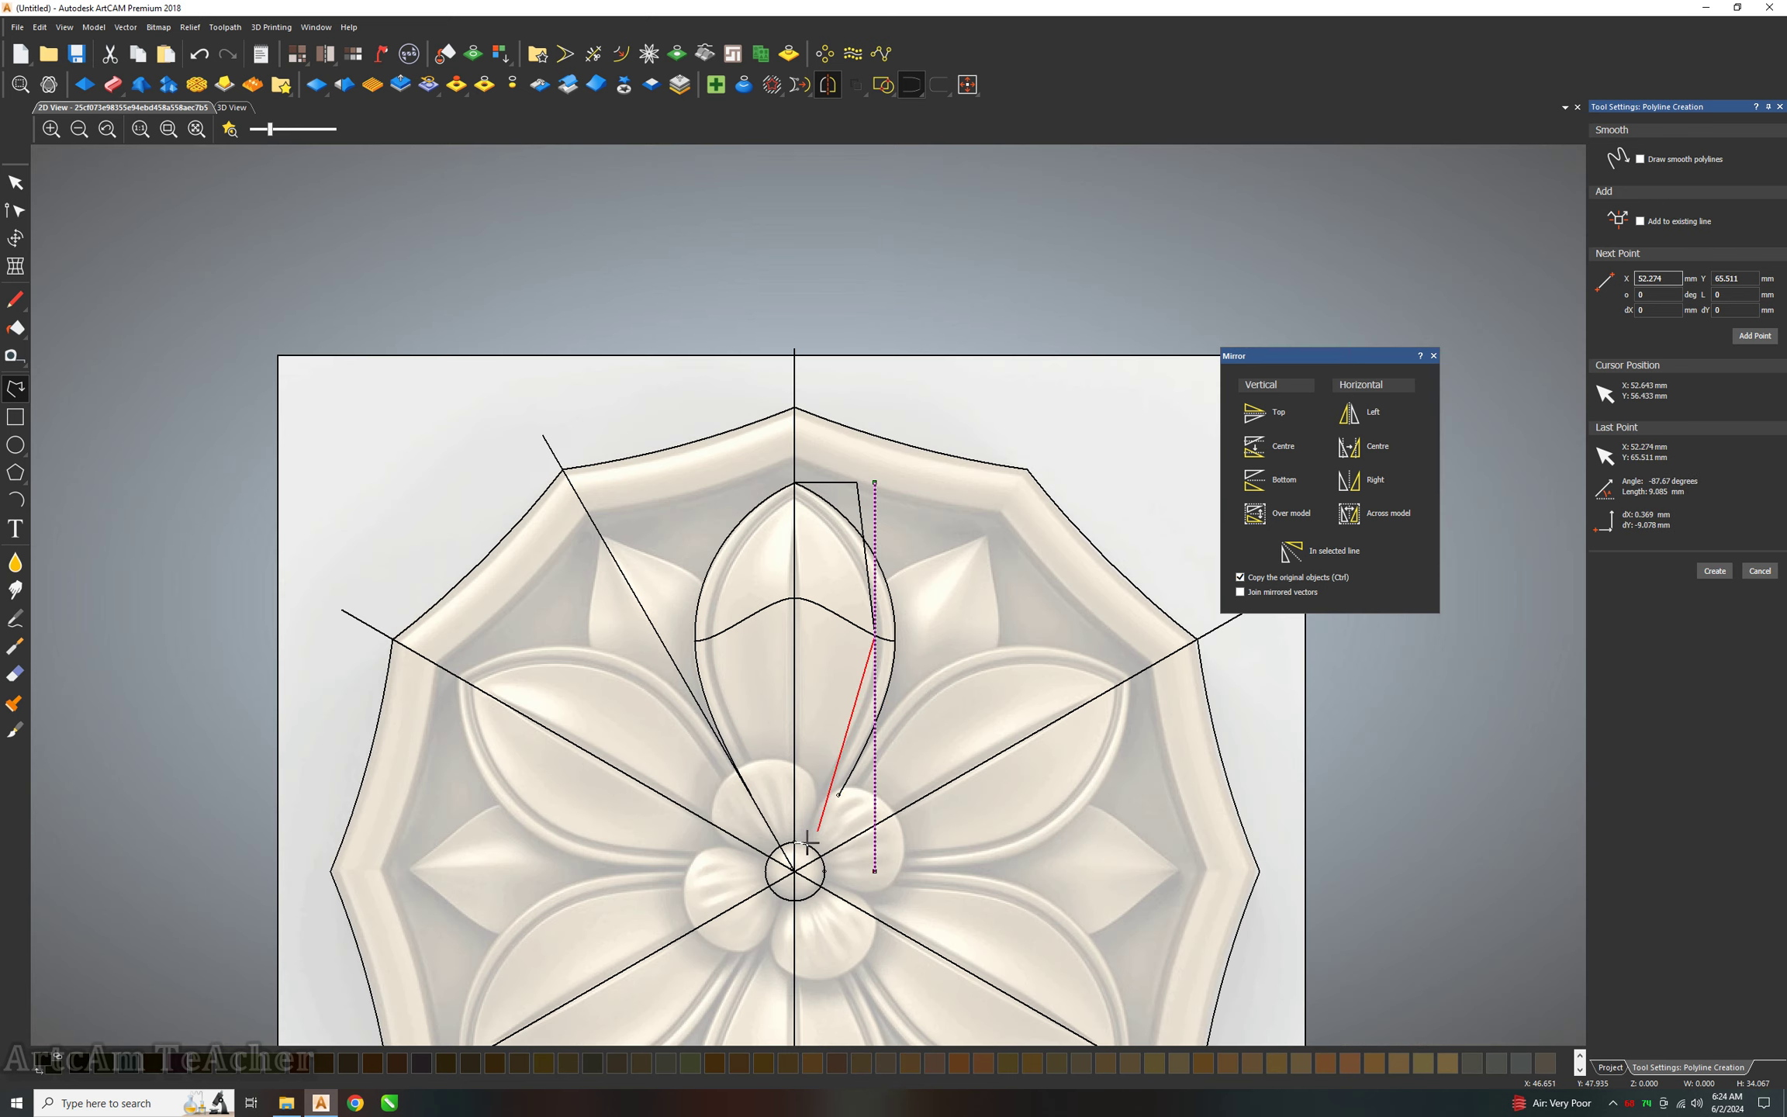
{"action": "left_click", "coordinate": [793, 870]}
{"action": "right_click", "coordinate": [792, 870]}
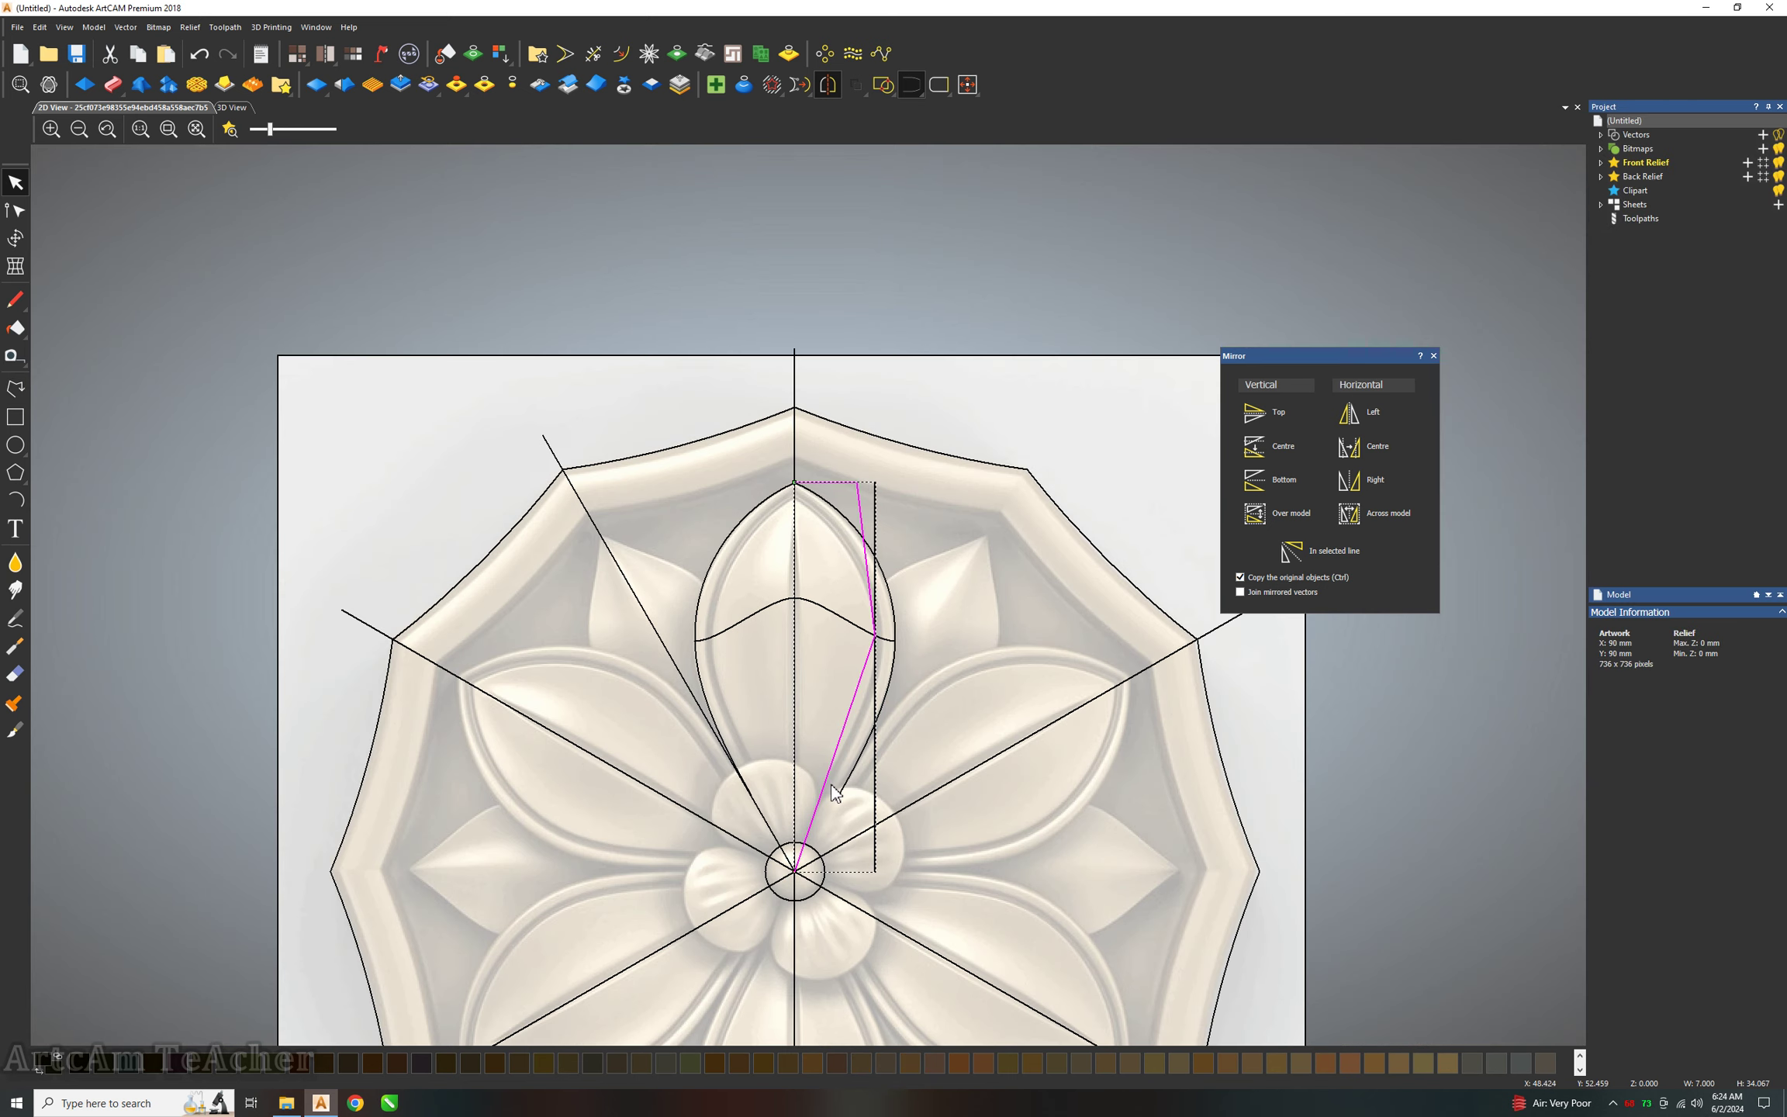
Convert the polyline spans to Beziers and bend them into a sweeping curve.
{"action": "key", "text": "n"}
{"action": "key", "text": "b"}
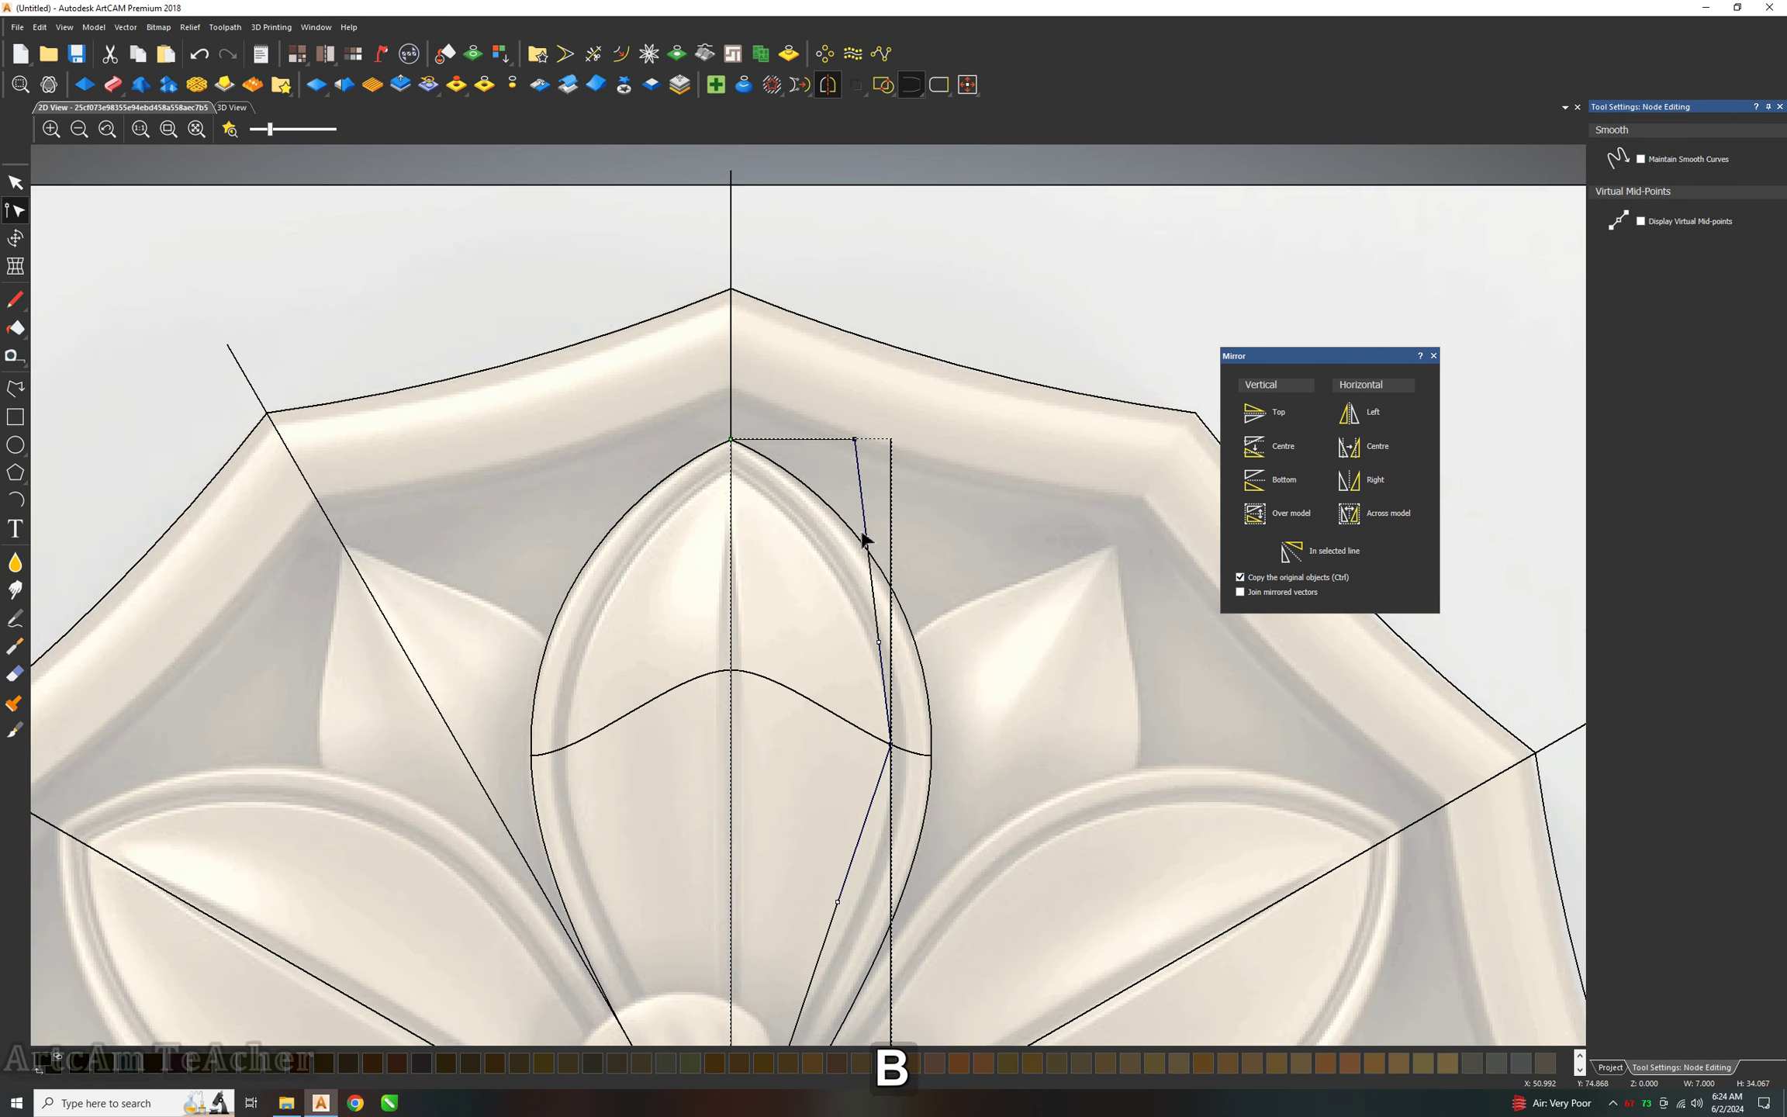
{"action": "scroll", "coordinate": [867, 518], "scroll_direction": "up", "scroll_amount": 2}
{"action": "left_click_drag", "start_coordinate": [866, 539], "coordinate": [828, 566]}
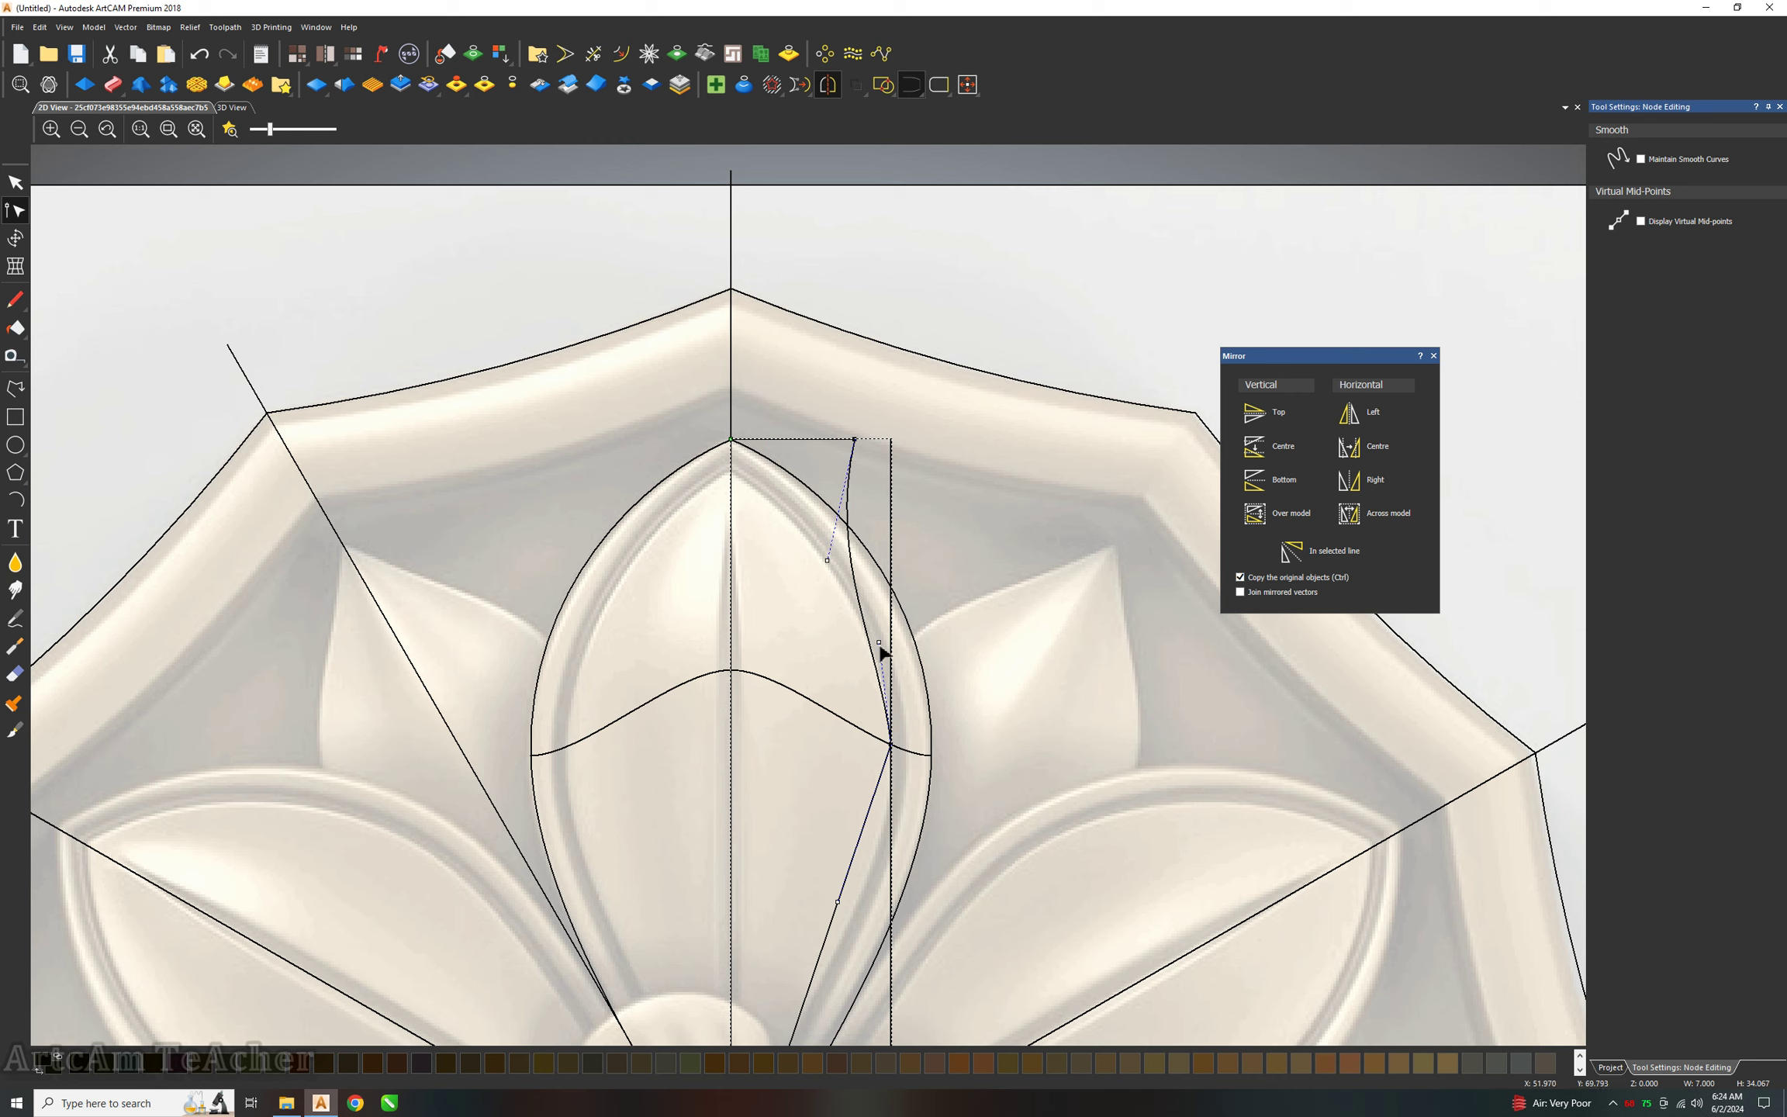
{"action": "left_click_drag", "start_coordinate": [879, 644], "coordinate": [890, 633]}
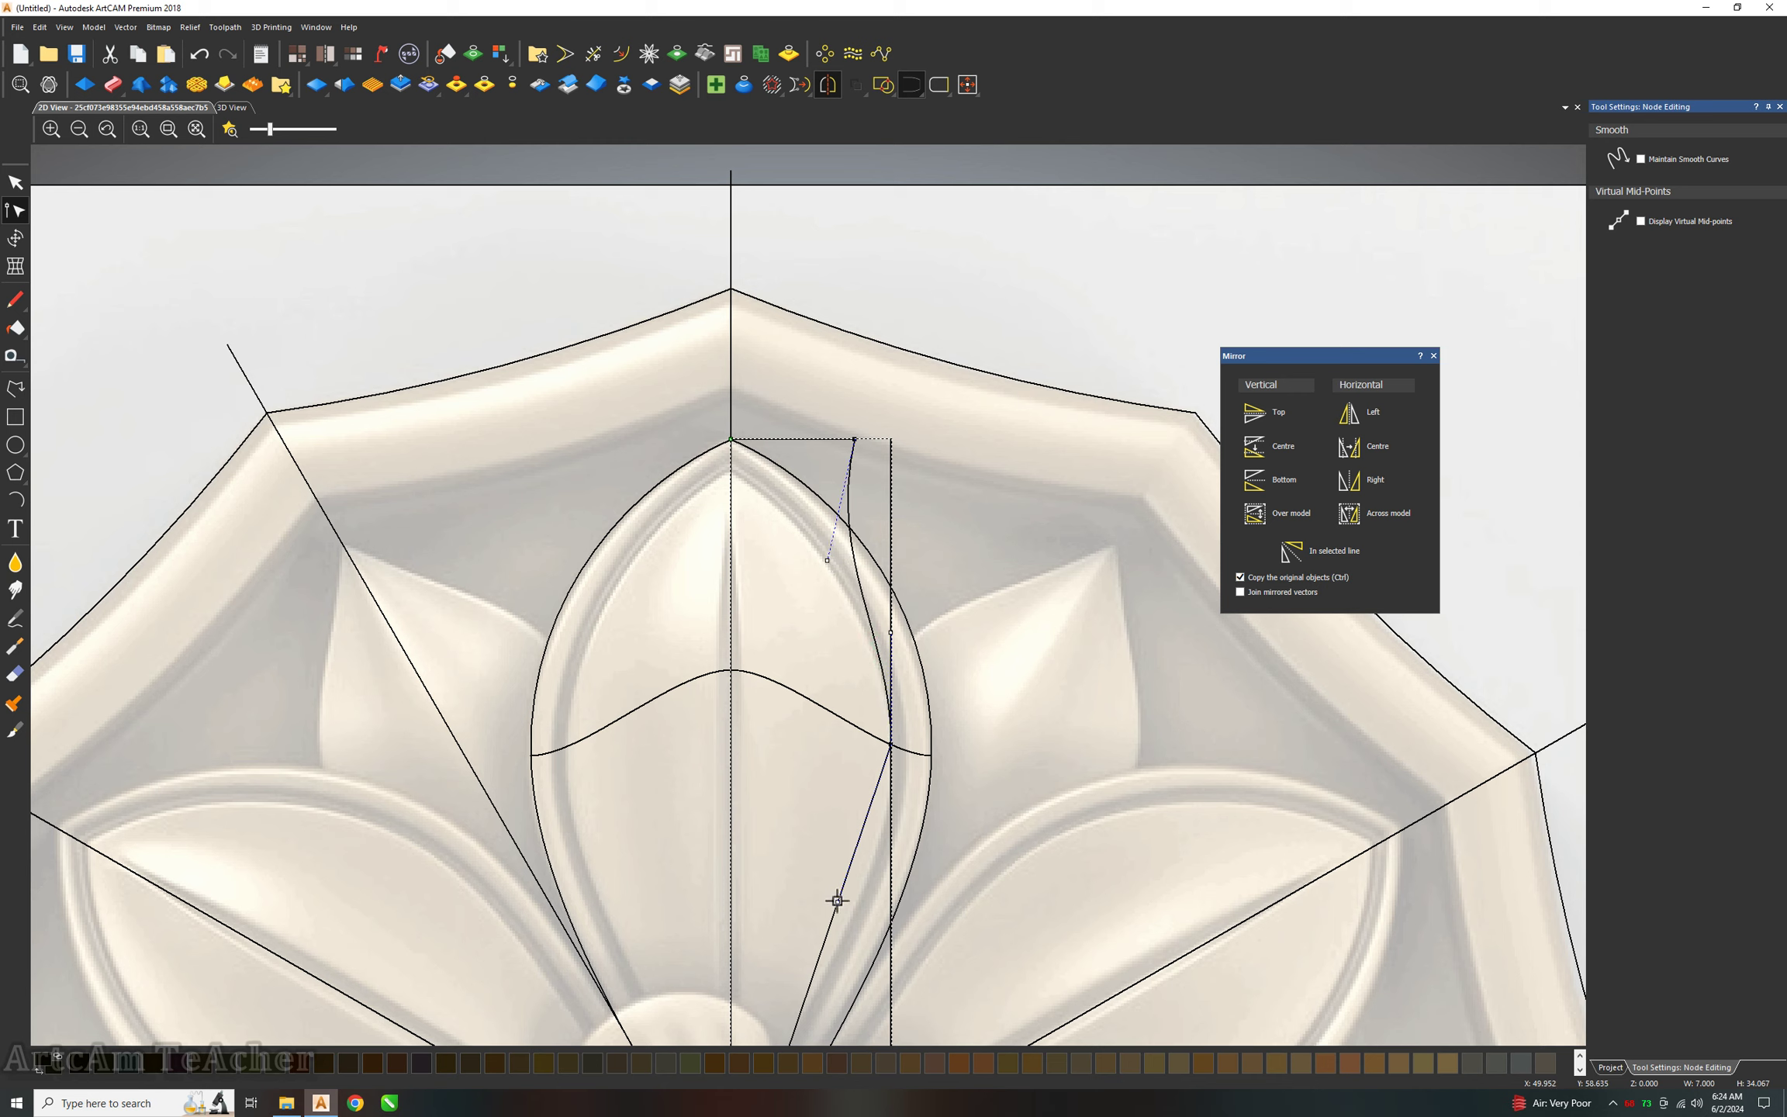
{"action": "mouse_move", "coordinate": [837, 900]}
{"action": "left_mouse_down"}
{"action": "mouse_move", "coordinate": [893, 917]}
{"action": "mouse_move", "coordinate": [890, 937]}
{"action": "left_mouse_up"}
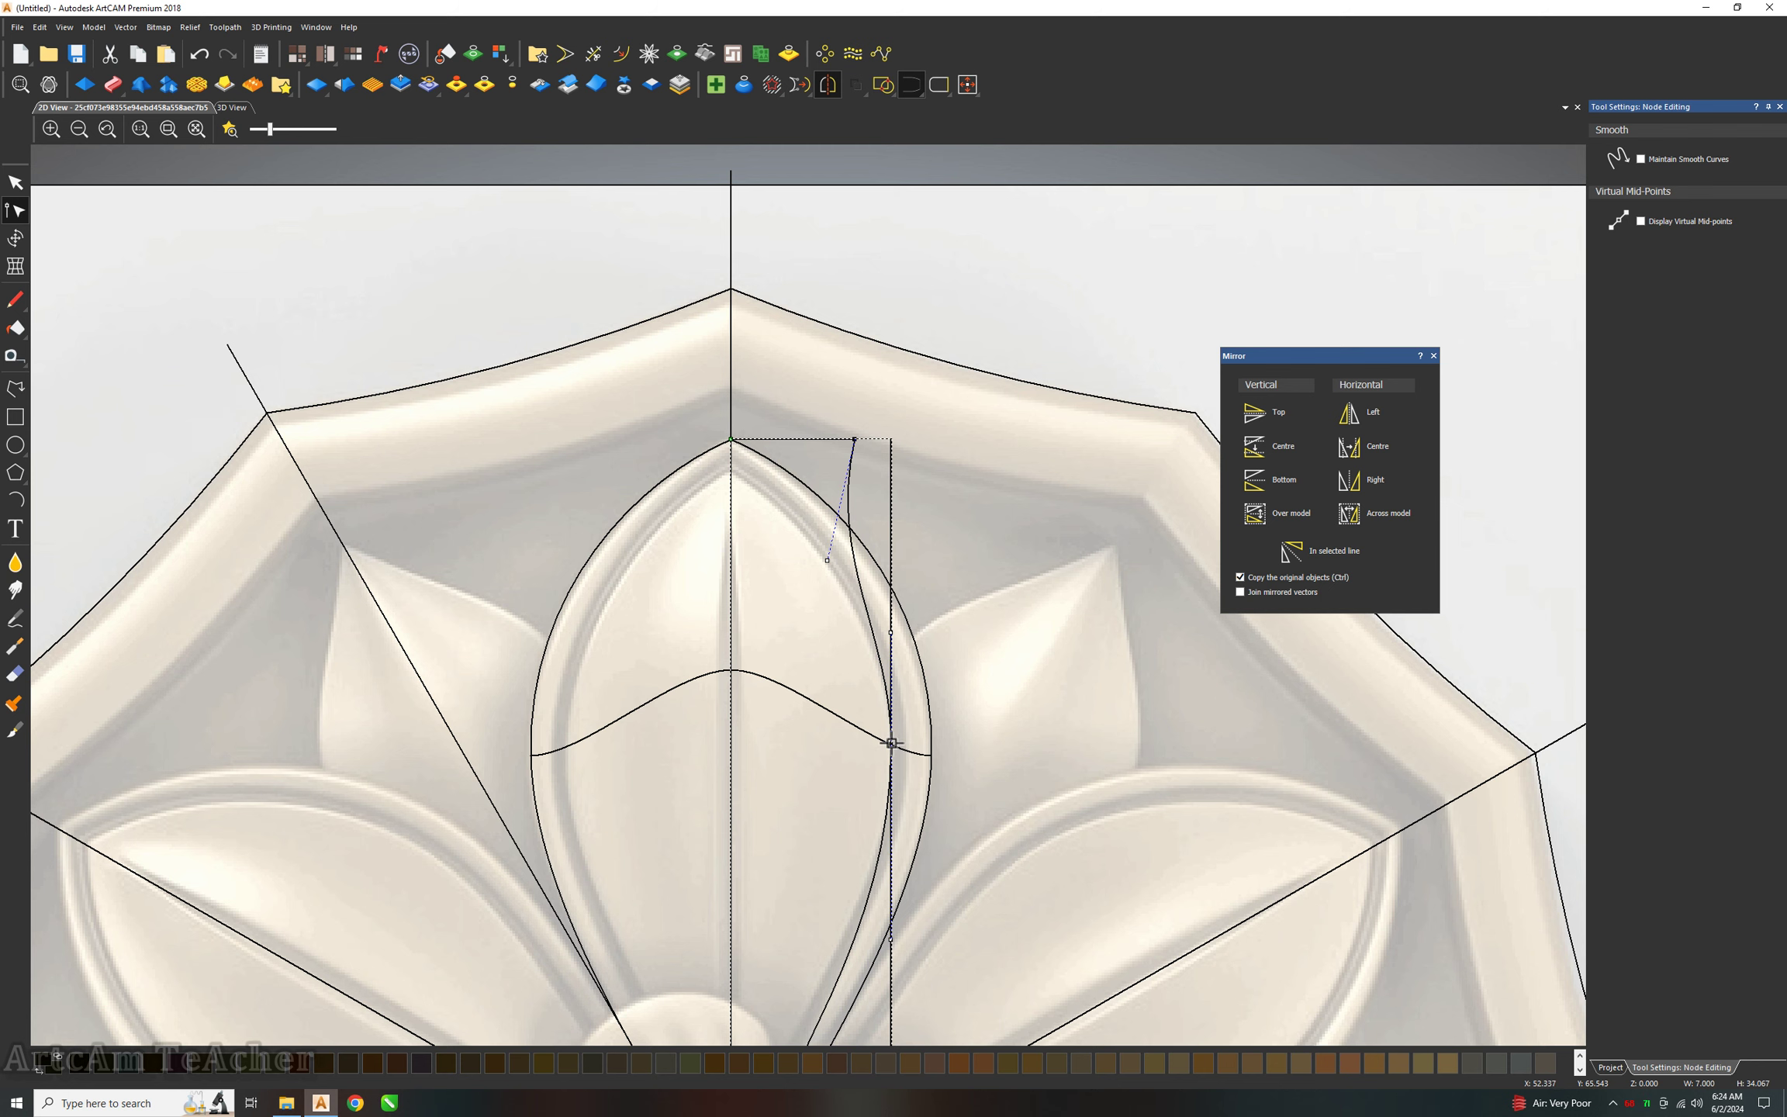
{"action": "scroll", "coordinate": [892, 742], "scroll_direction": "down", "scroll_amount": 3}
{"action": "scroll", "coordinate": [803, 826], "scroll_direction": "up", "scroll_amount": 3}
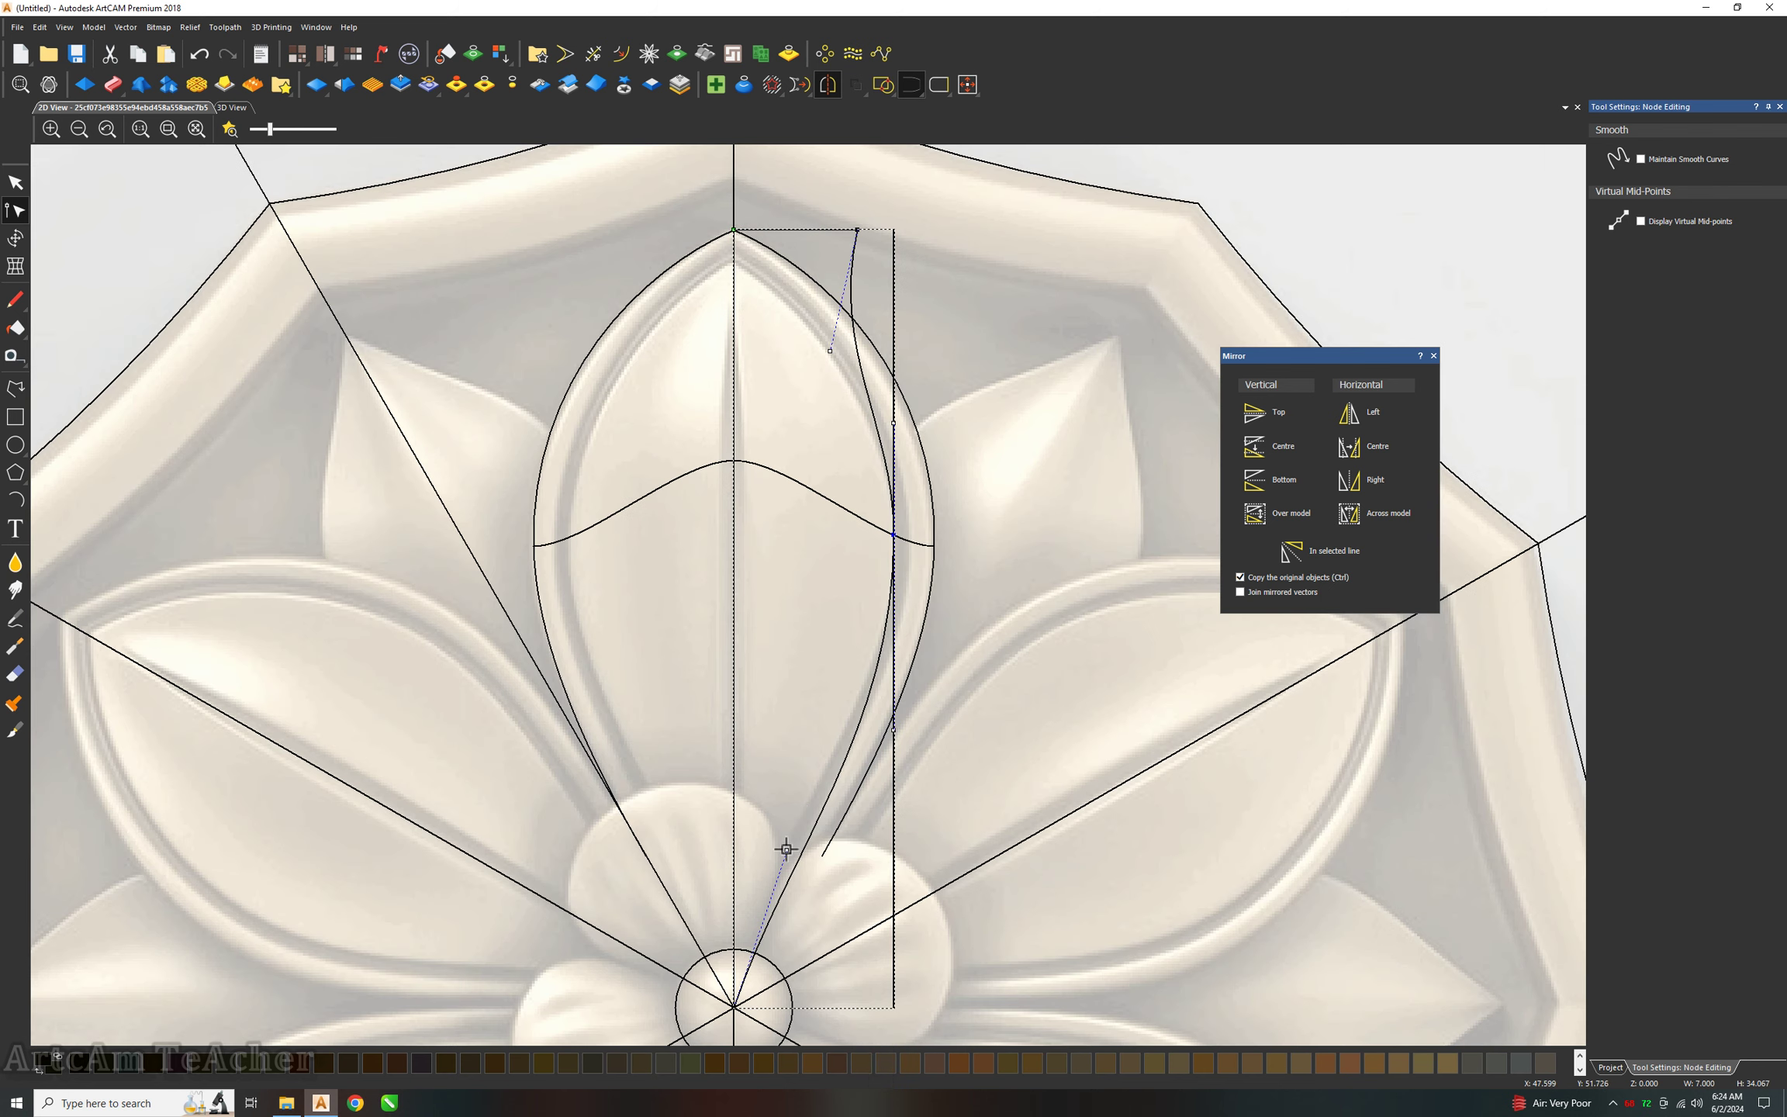
{"action": "left_click_drag", "start_coordinate": [785, 849], "coordinate": [760, 808]}
Rotate the swept curve 90 degrees about its centre.
{"action": "key", "text": "n"}
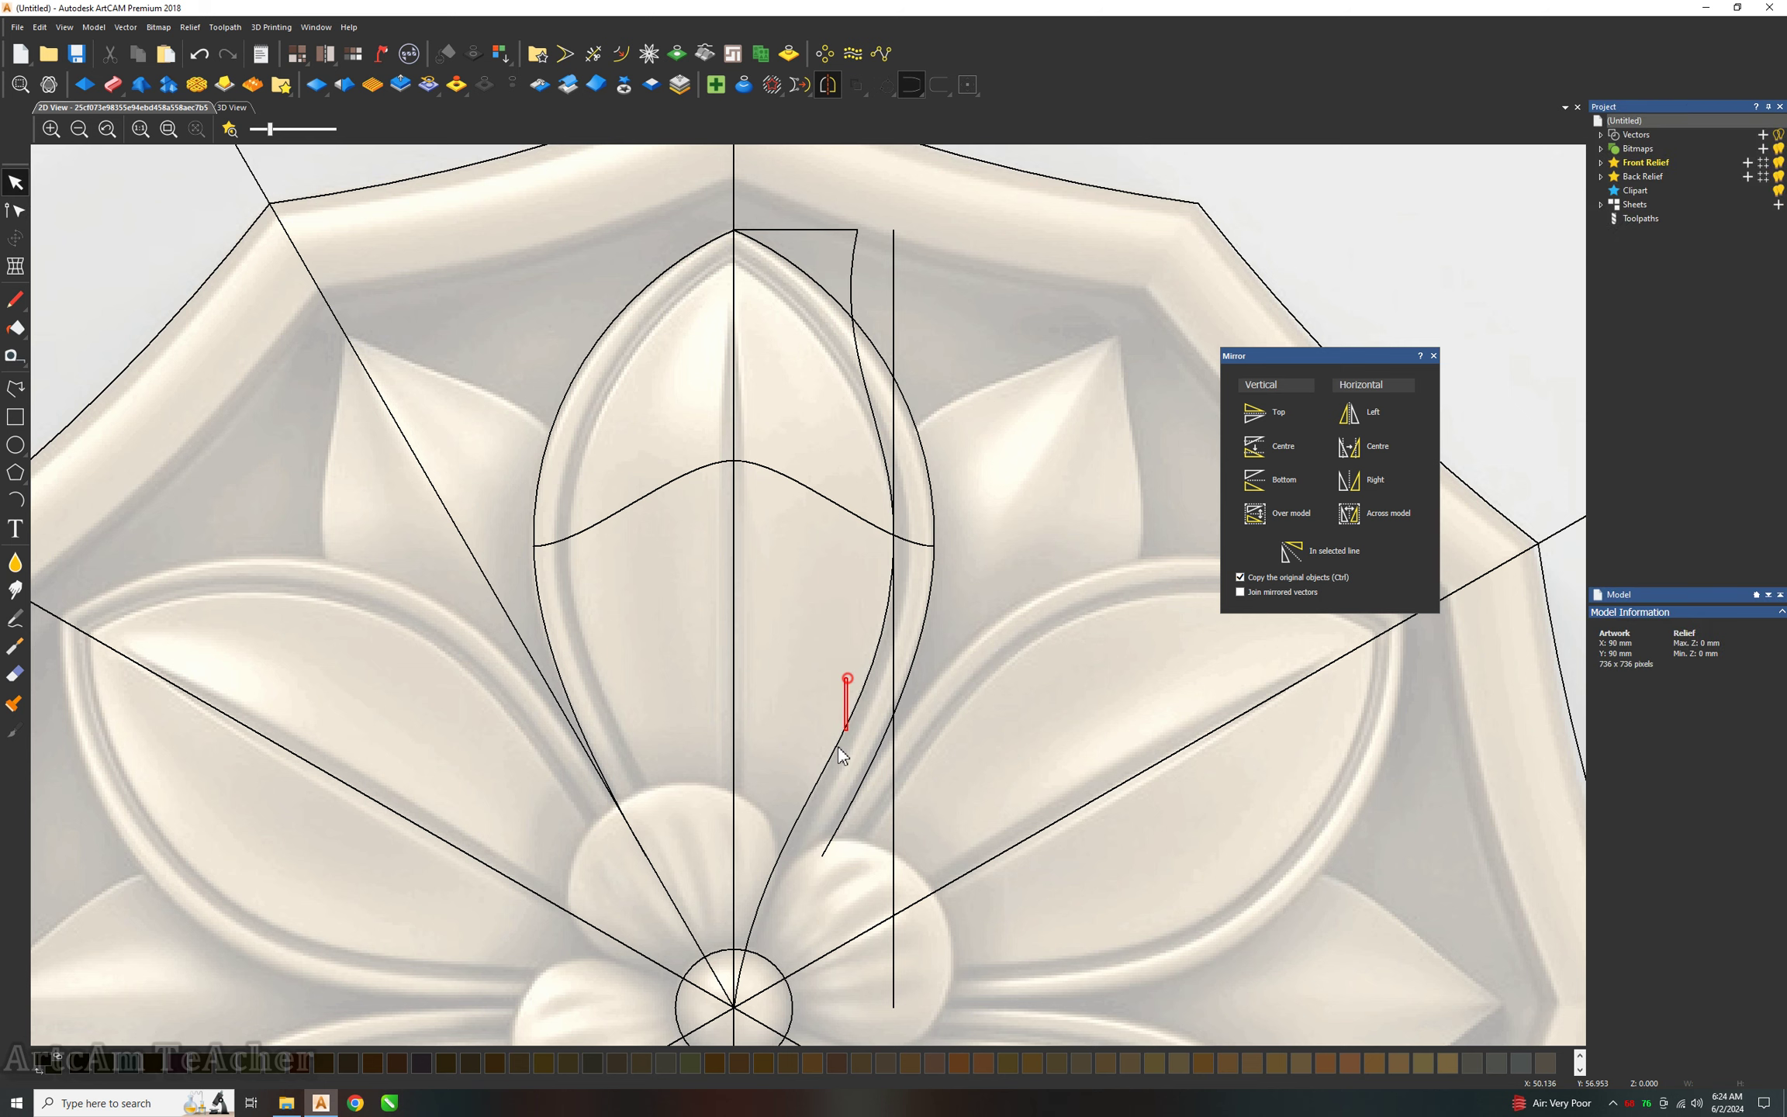
{"action": "key", "text": "t"}
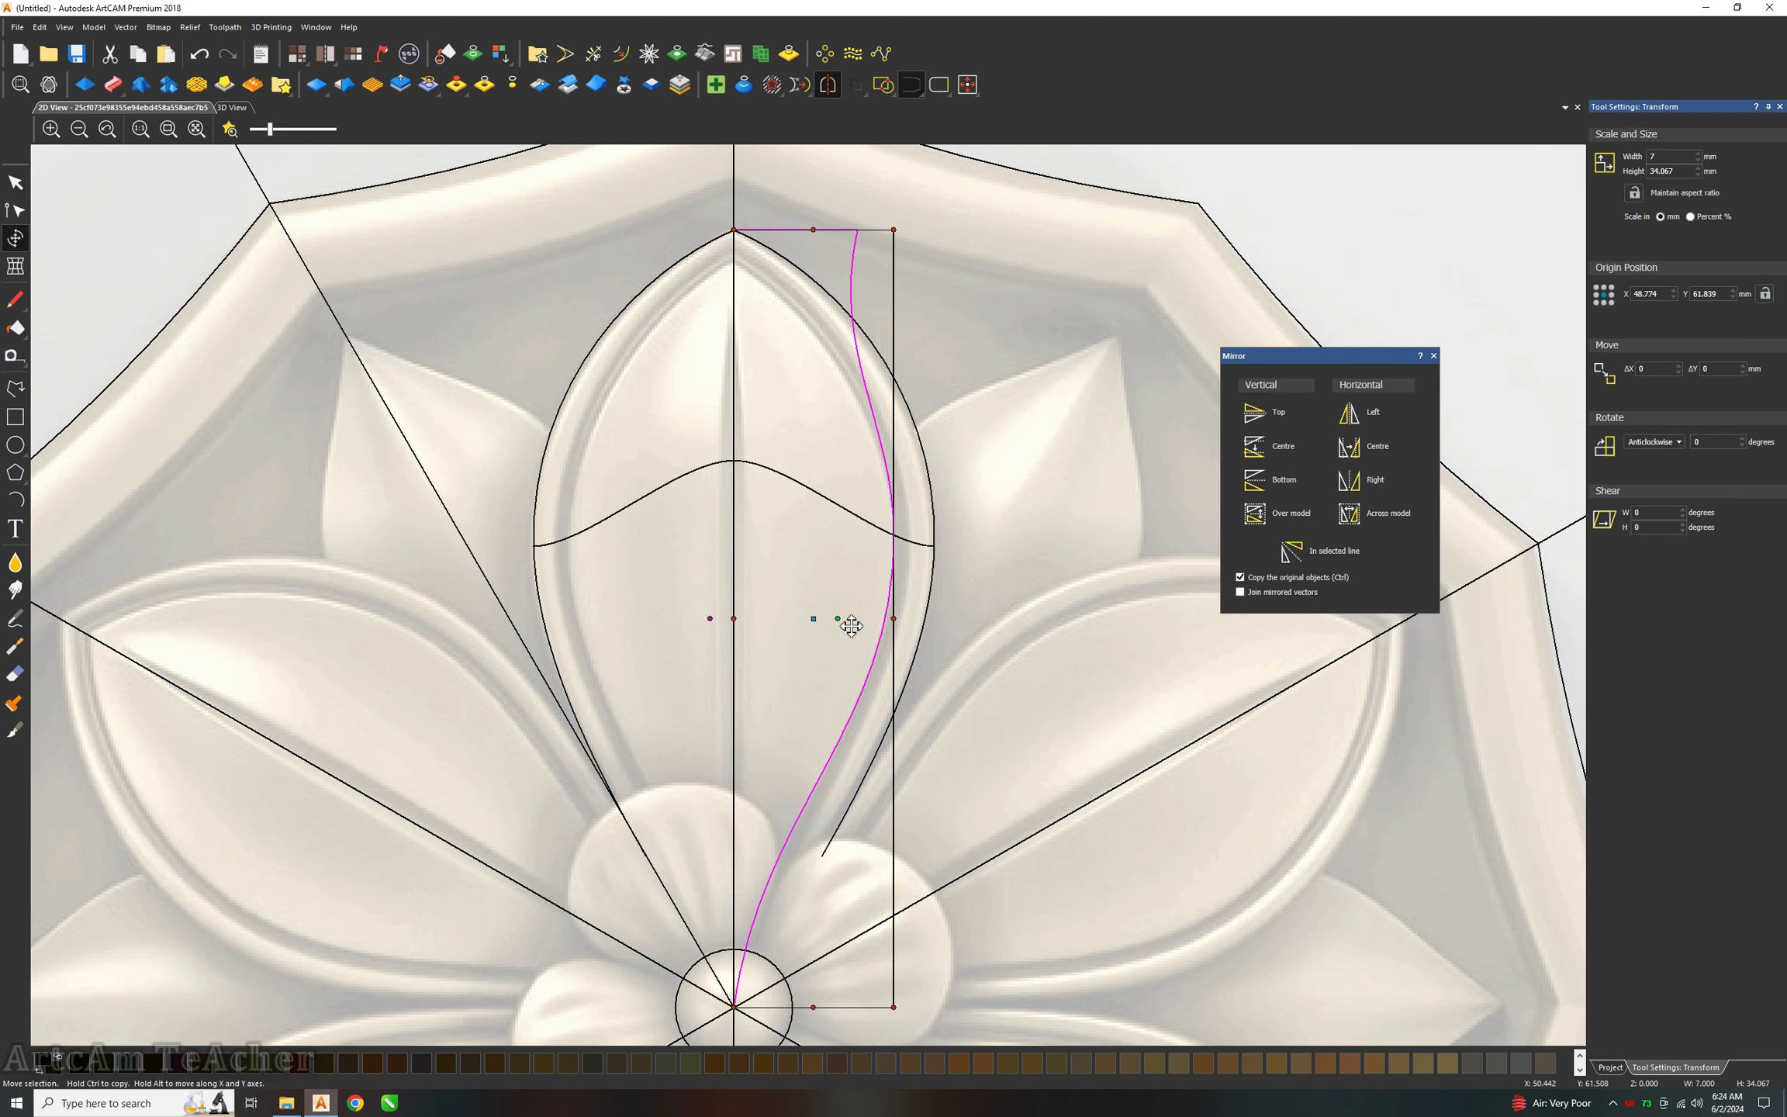
{"action": "mouse_move", "coordinate": [838, 618]}
{"action": "left_mouse_down", "text": "alt"}
{"action": "mouse_move", "coordinate": [810, 475]}
{"action": "mouse_move", "coordinate": [868, 312]}
{"action": "left_mouse_up", "text": "alt"}
{"action": "scroll", "coordinate": [828, 571], "scroll_direction": "down", "scroll_amount": 2}
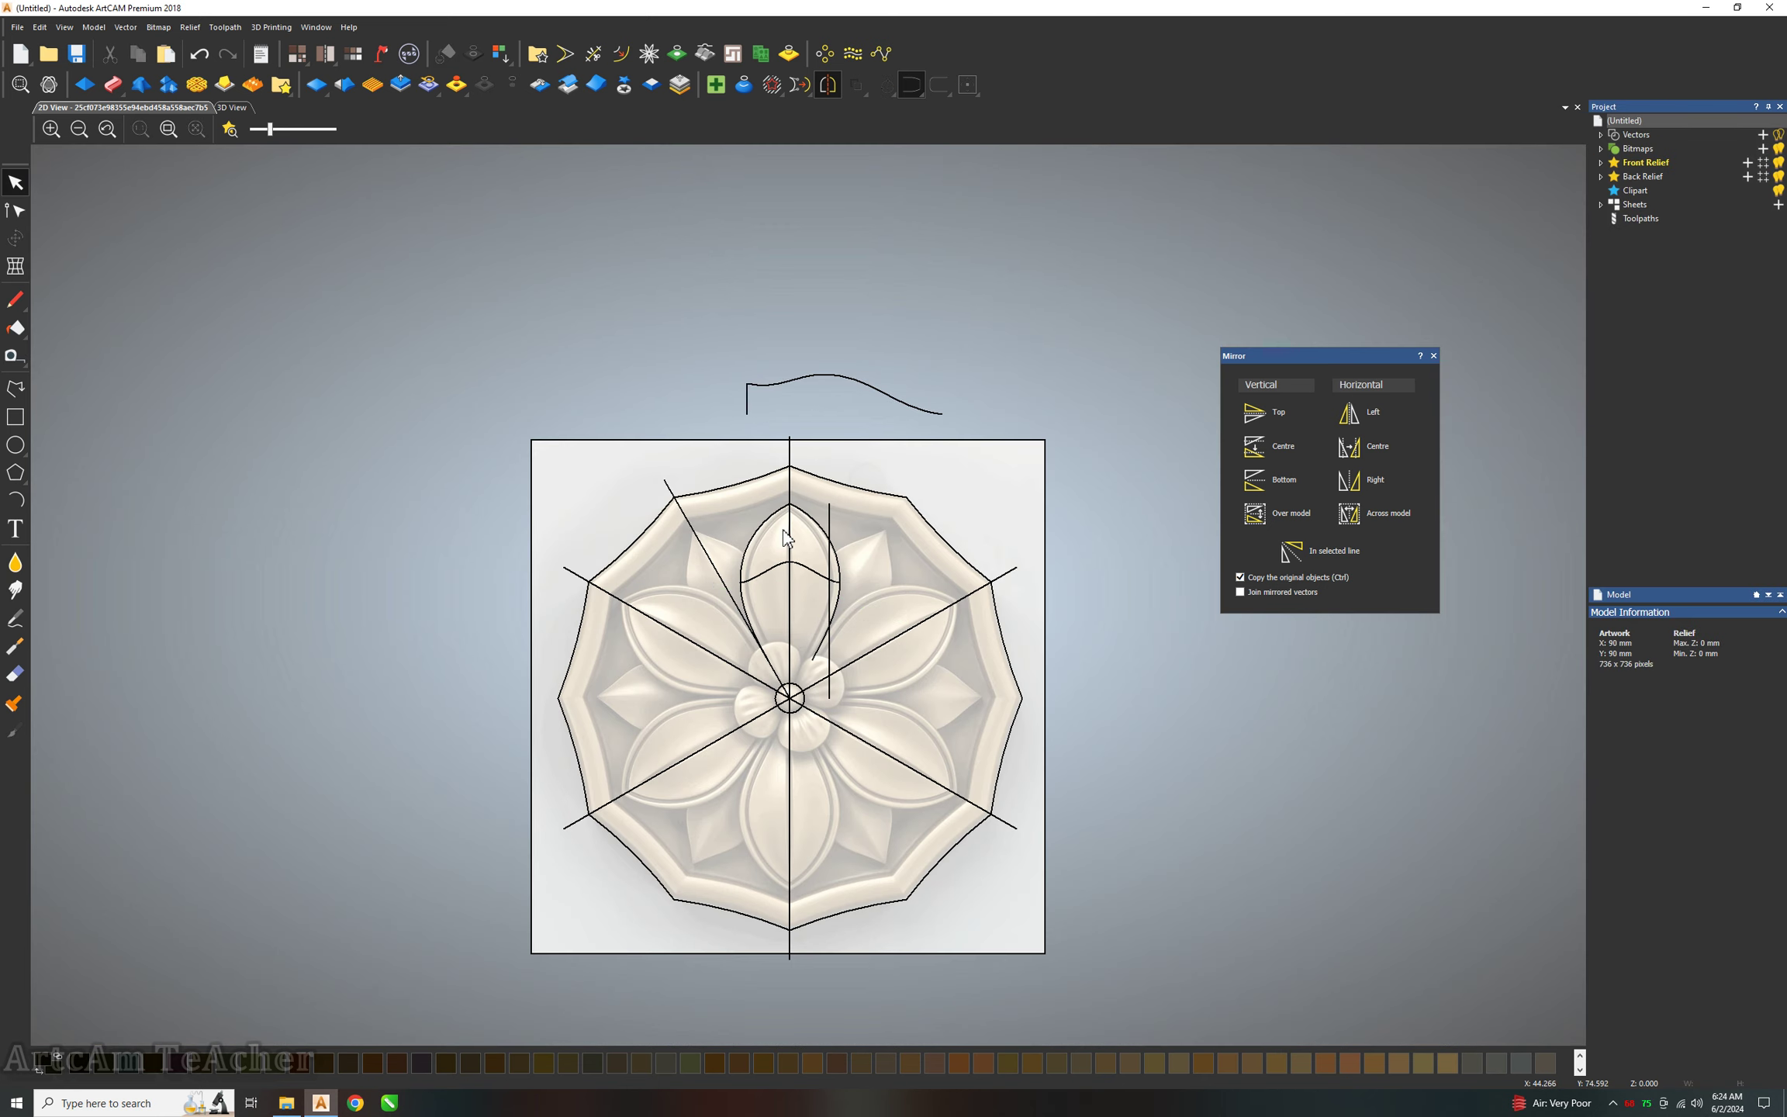
{"action": "scroll", "coordinate": [783, 529], "scroll_direction": "up", "scroll_amount": 2}
In the 3D view, select both the right and left arcs of the leaf outline.
{"action": "left_click", "coordinate": [231, 107]}
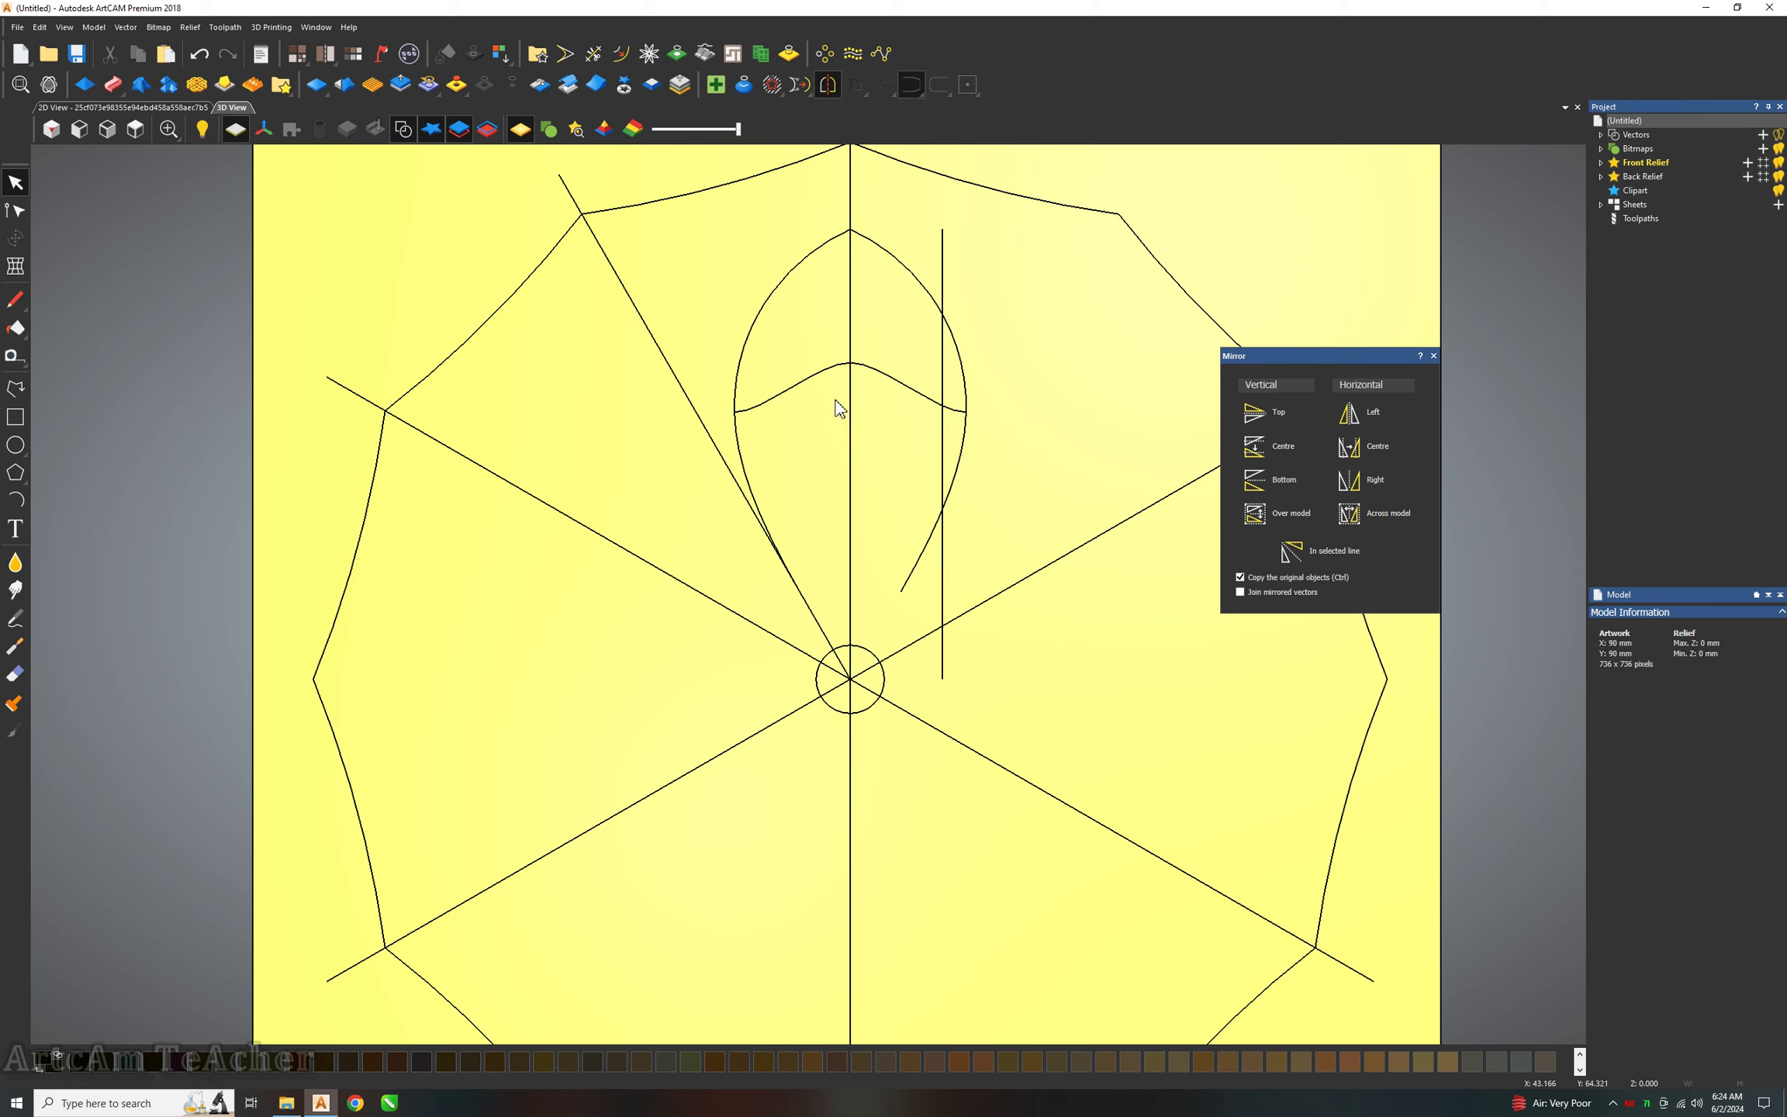
{"action": "scroll", "coordinate": [849, 307], "scroll_direction": "down", "scroll_amount": 1}
{"action": "scroll", "coordinate": [868, 334], "scroll_direction": "up", "scroll_amount": 2}
{"action": "left_click", "coordinate": [870, 339], "text": "shift"}
{"action": "left_click", "coordinate": [803, 327], "text": "shift"}
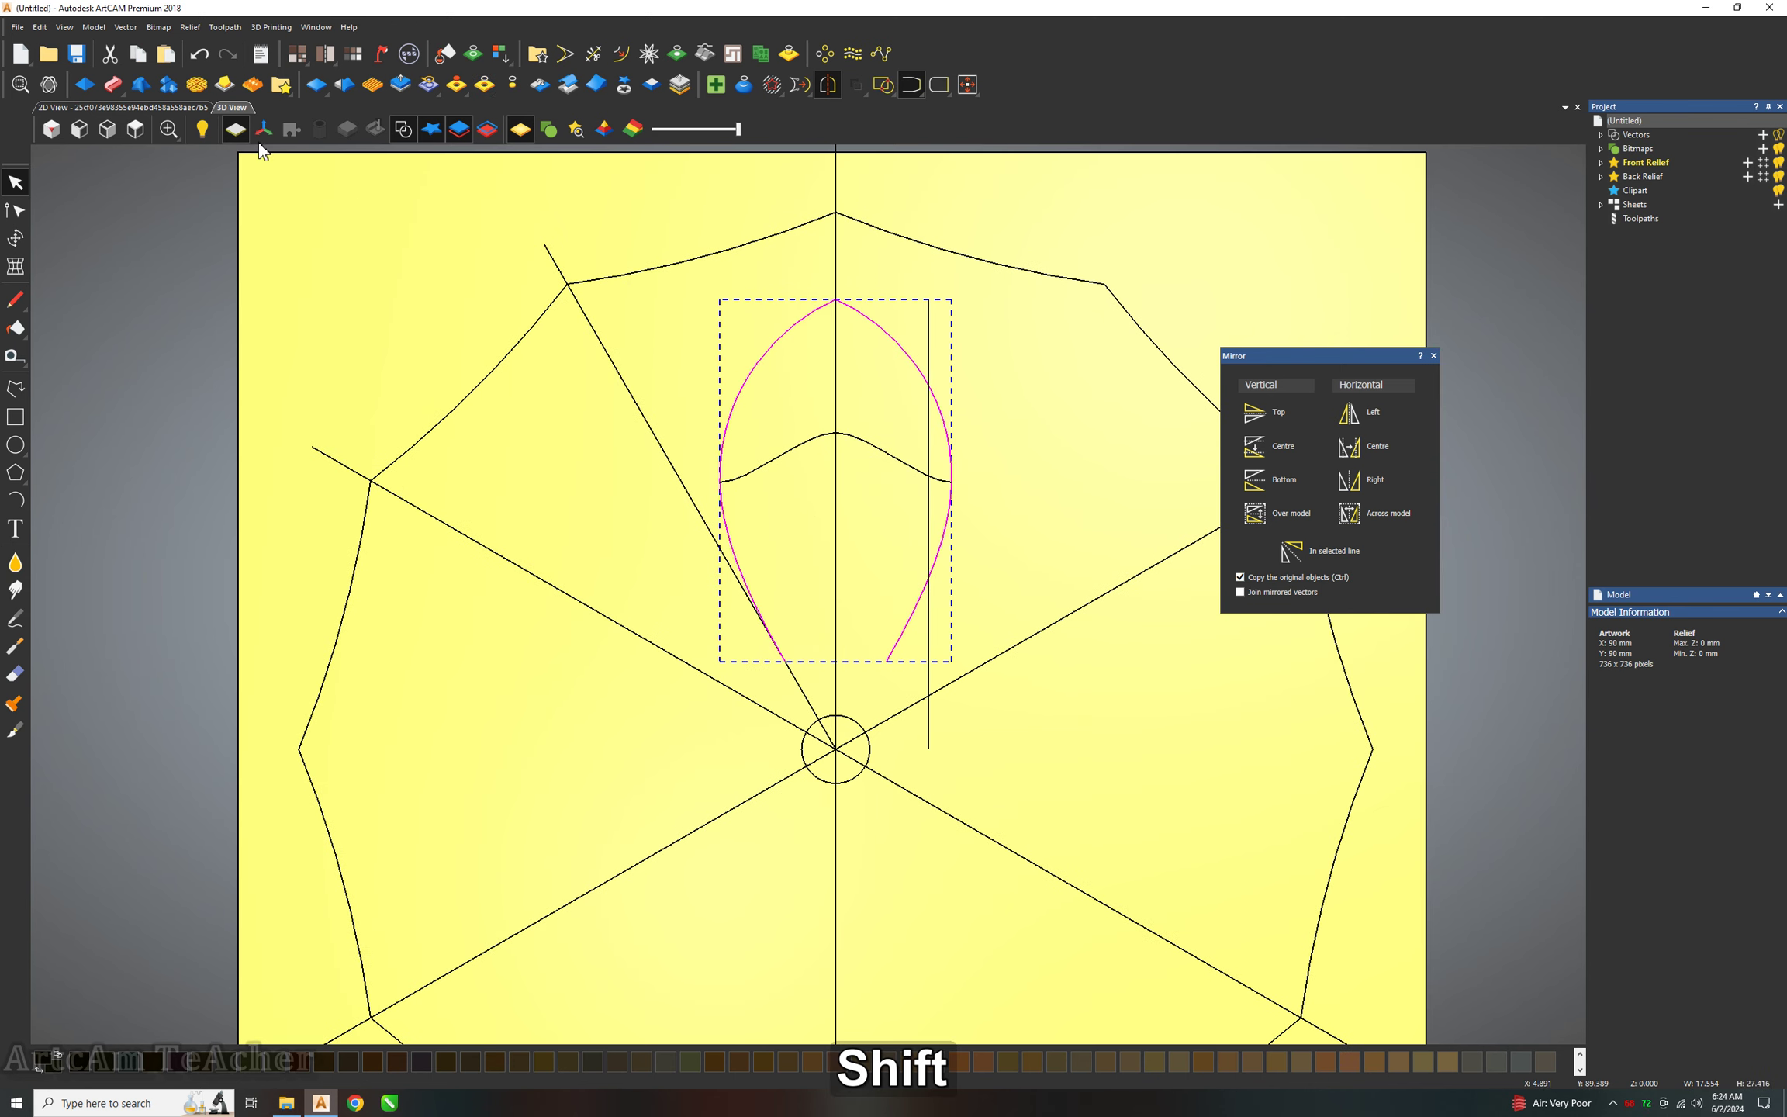
Start a two-rail sweep with the cross-section curve, final height 5 and start height 2.
{"action": "left_click", "coordinate": [822, 436]}
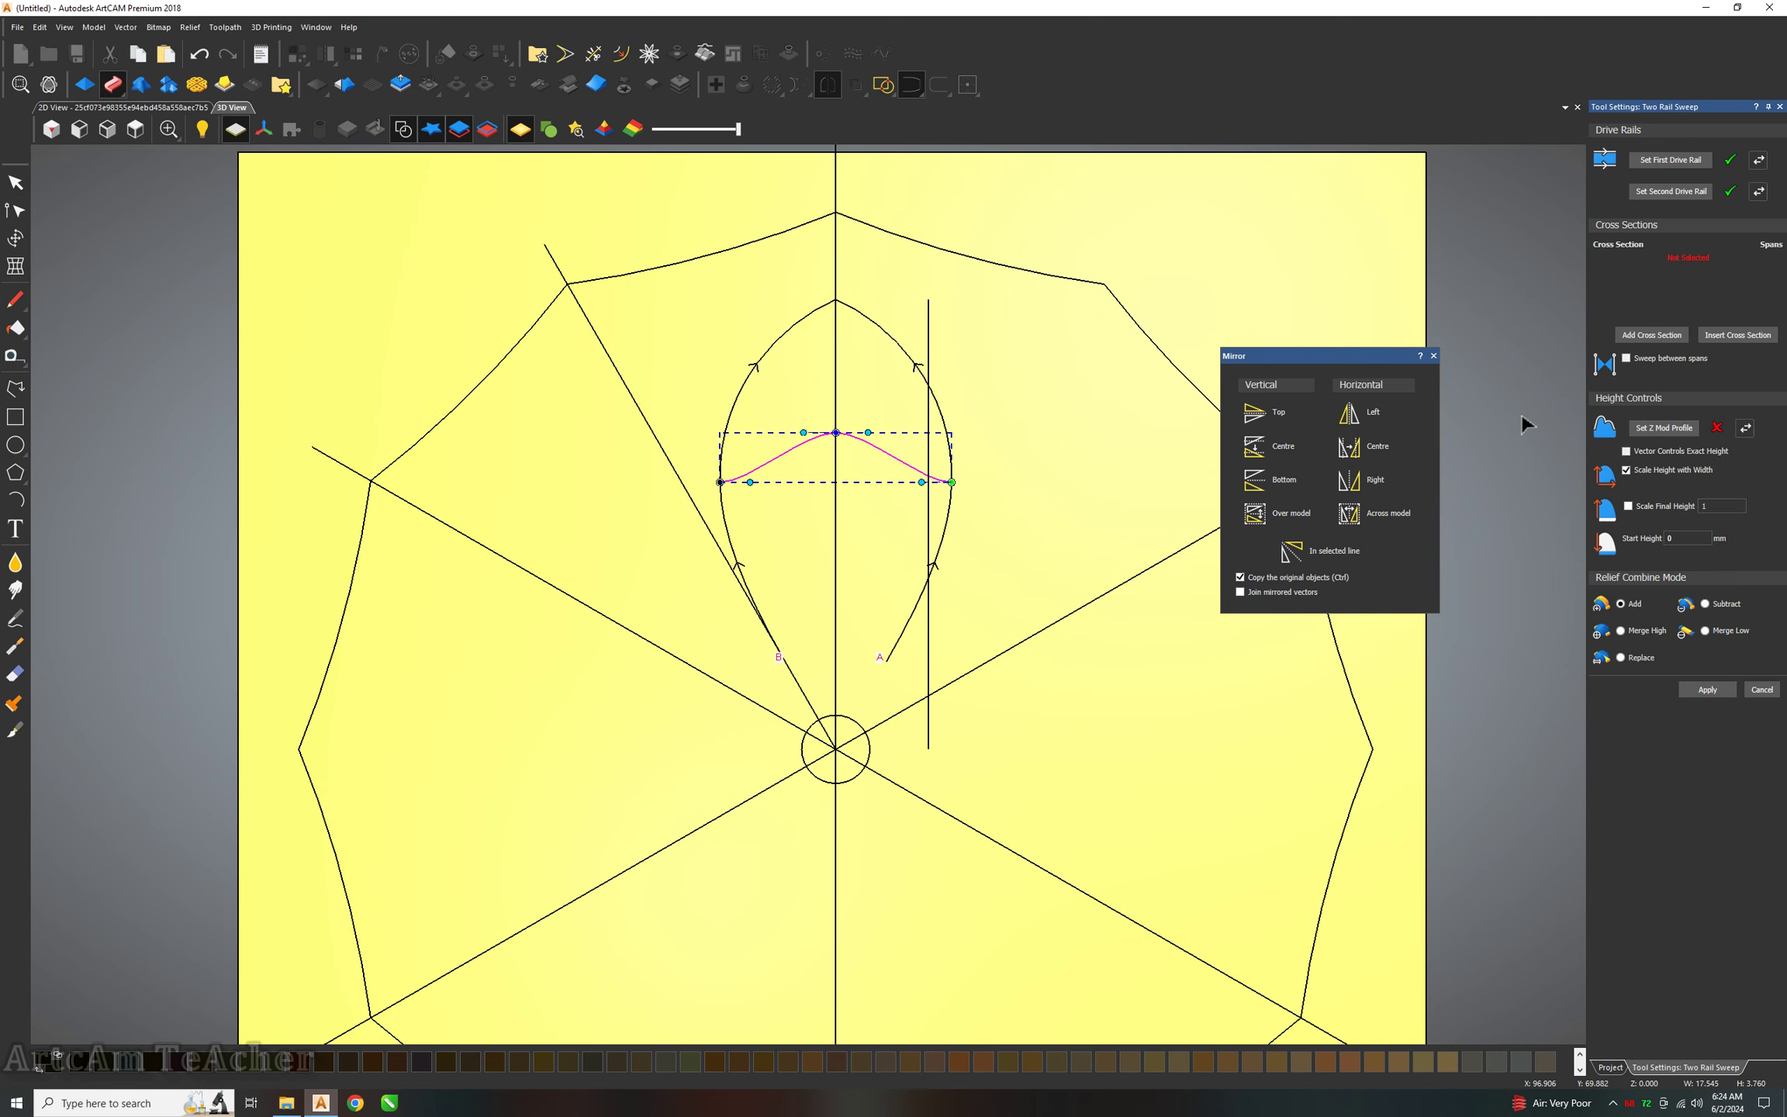
{"action": "left_click", "coordinate": [1650, 334]}
{"action": "scroll", "coordinate": [986, 383], "scroll_direction": "down", "scroll_amount": 1}
{"action": "scroll", "coordinate": [877, 422], "scroll_direction": "up", "scroll_amount": 1}
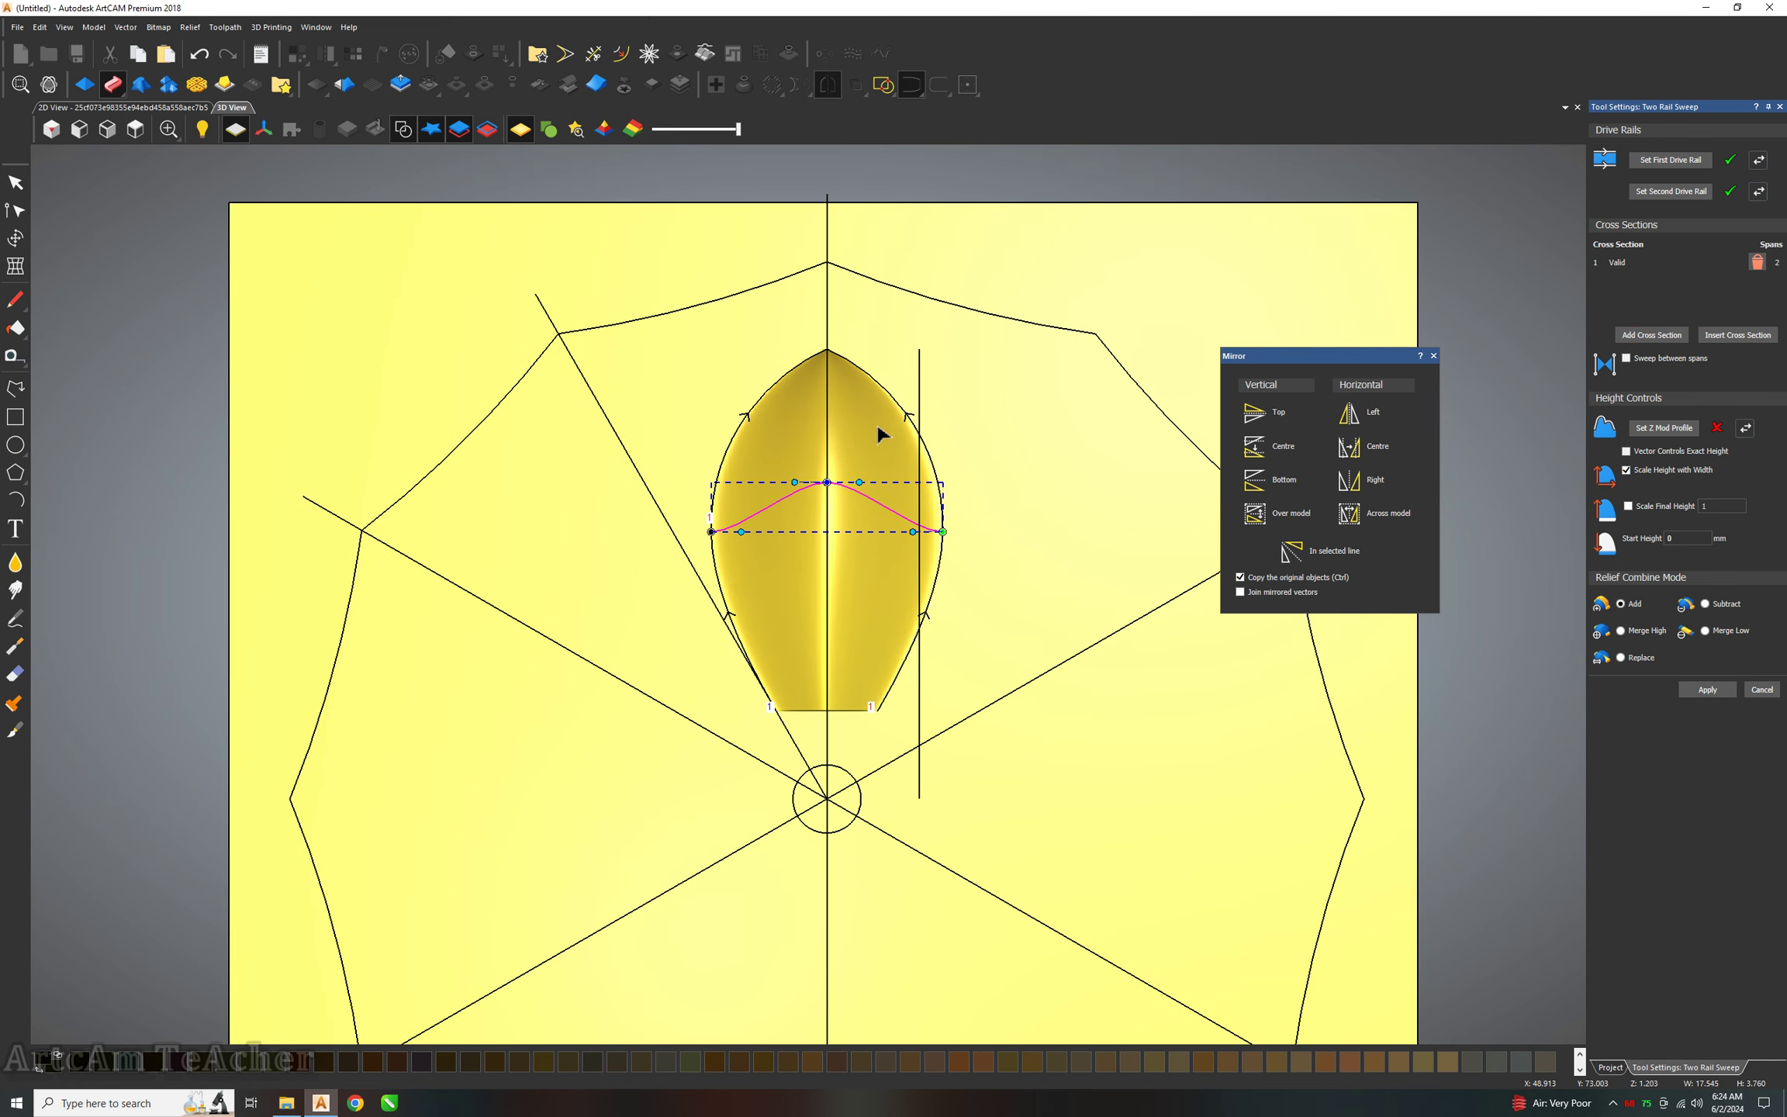
{"action": "left_click", "coordinate": [1628, 505]}
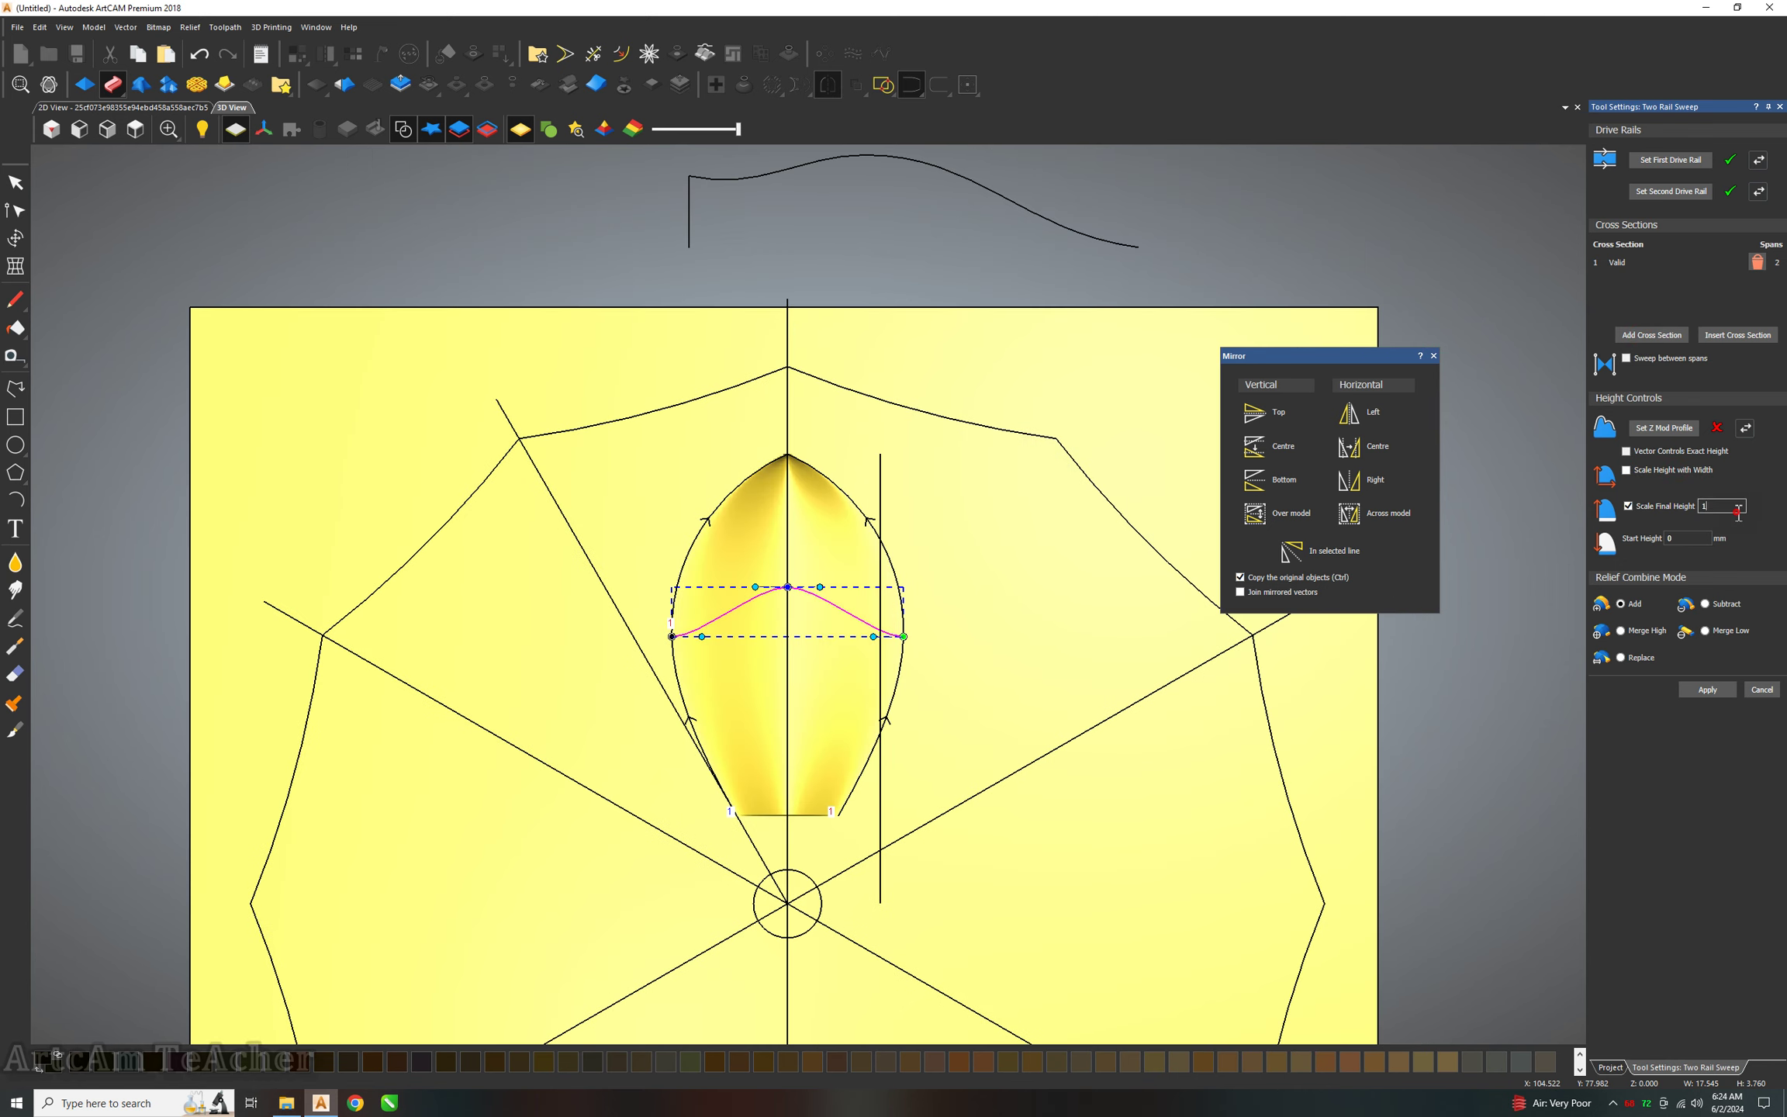
{"action": "type", "text": "7"}
{"action": "double_click", "coordinate": [1738, 512]}
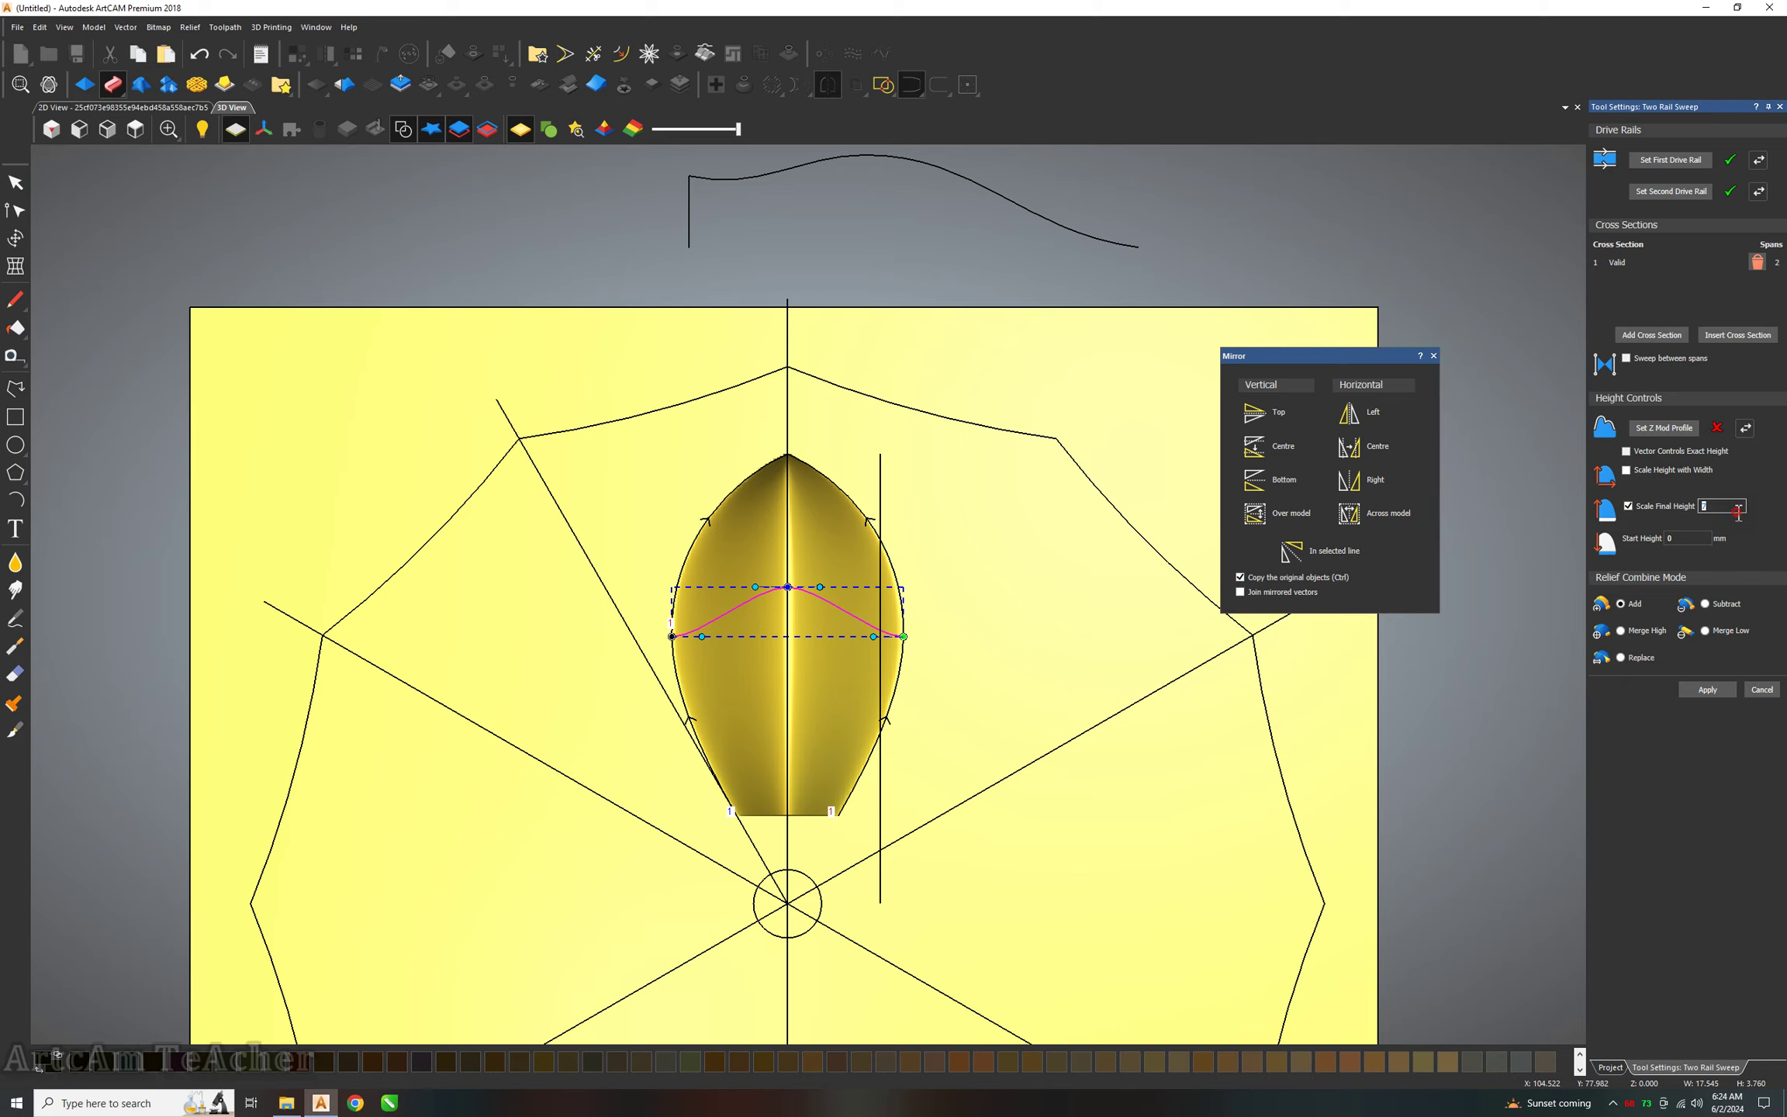
{"action": "type", "text": "5"}
{"action": "key", "text": "Tab"}
{"action": "type", "text": "2"}
Use the wavy curve as a reversed Z profile, preview the leaf, then cancel the sweep.
{"action": "left_click", "coordinate": [1070, 231]}
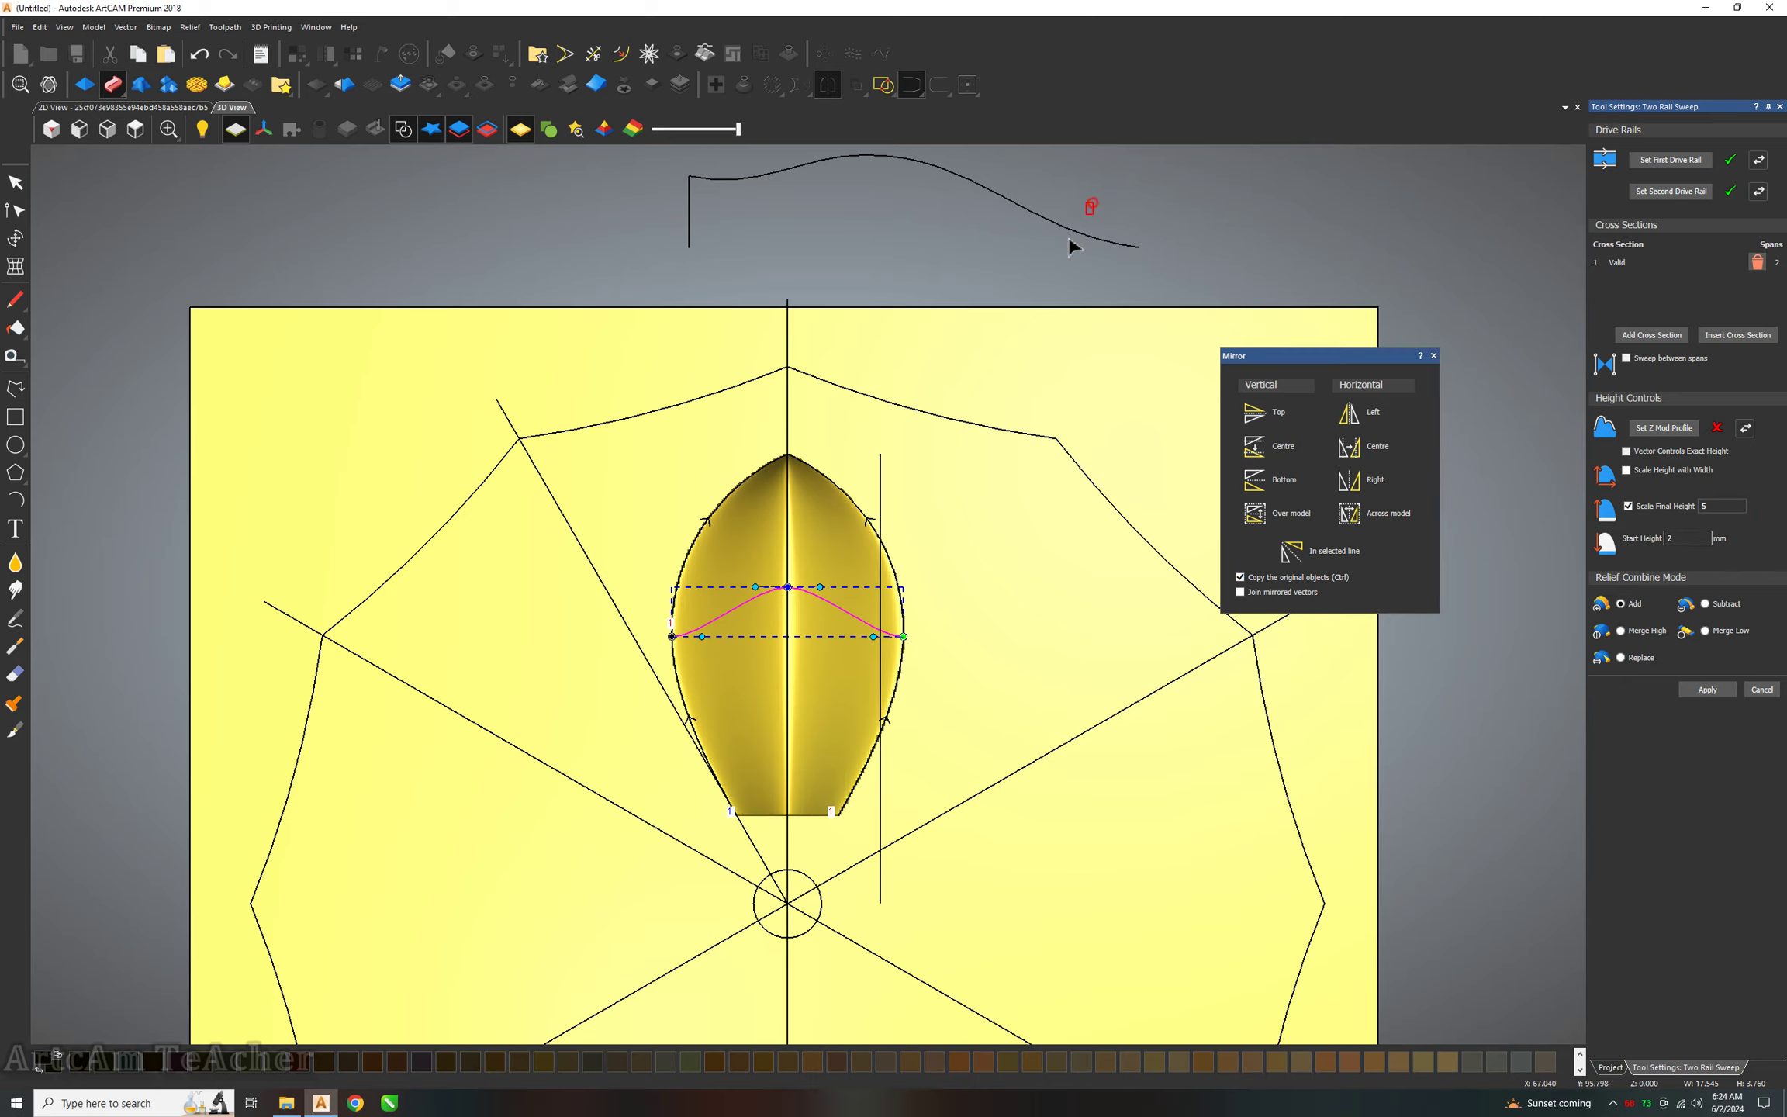
{"action": "scroll", "coordinate": [850, 628], "scroll_direction": "up", "scroll_amount": 3}
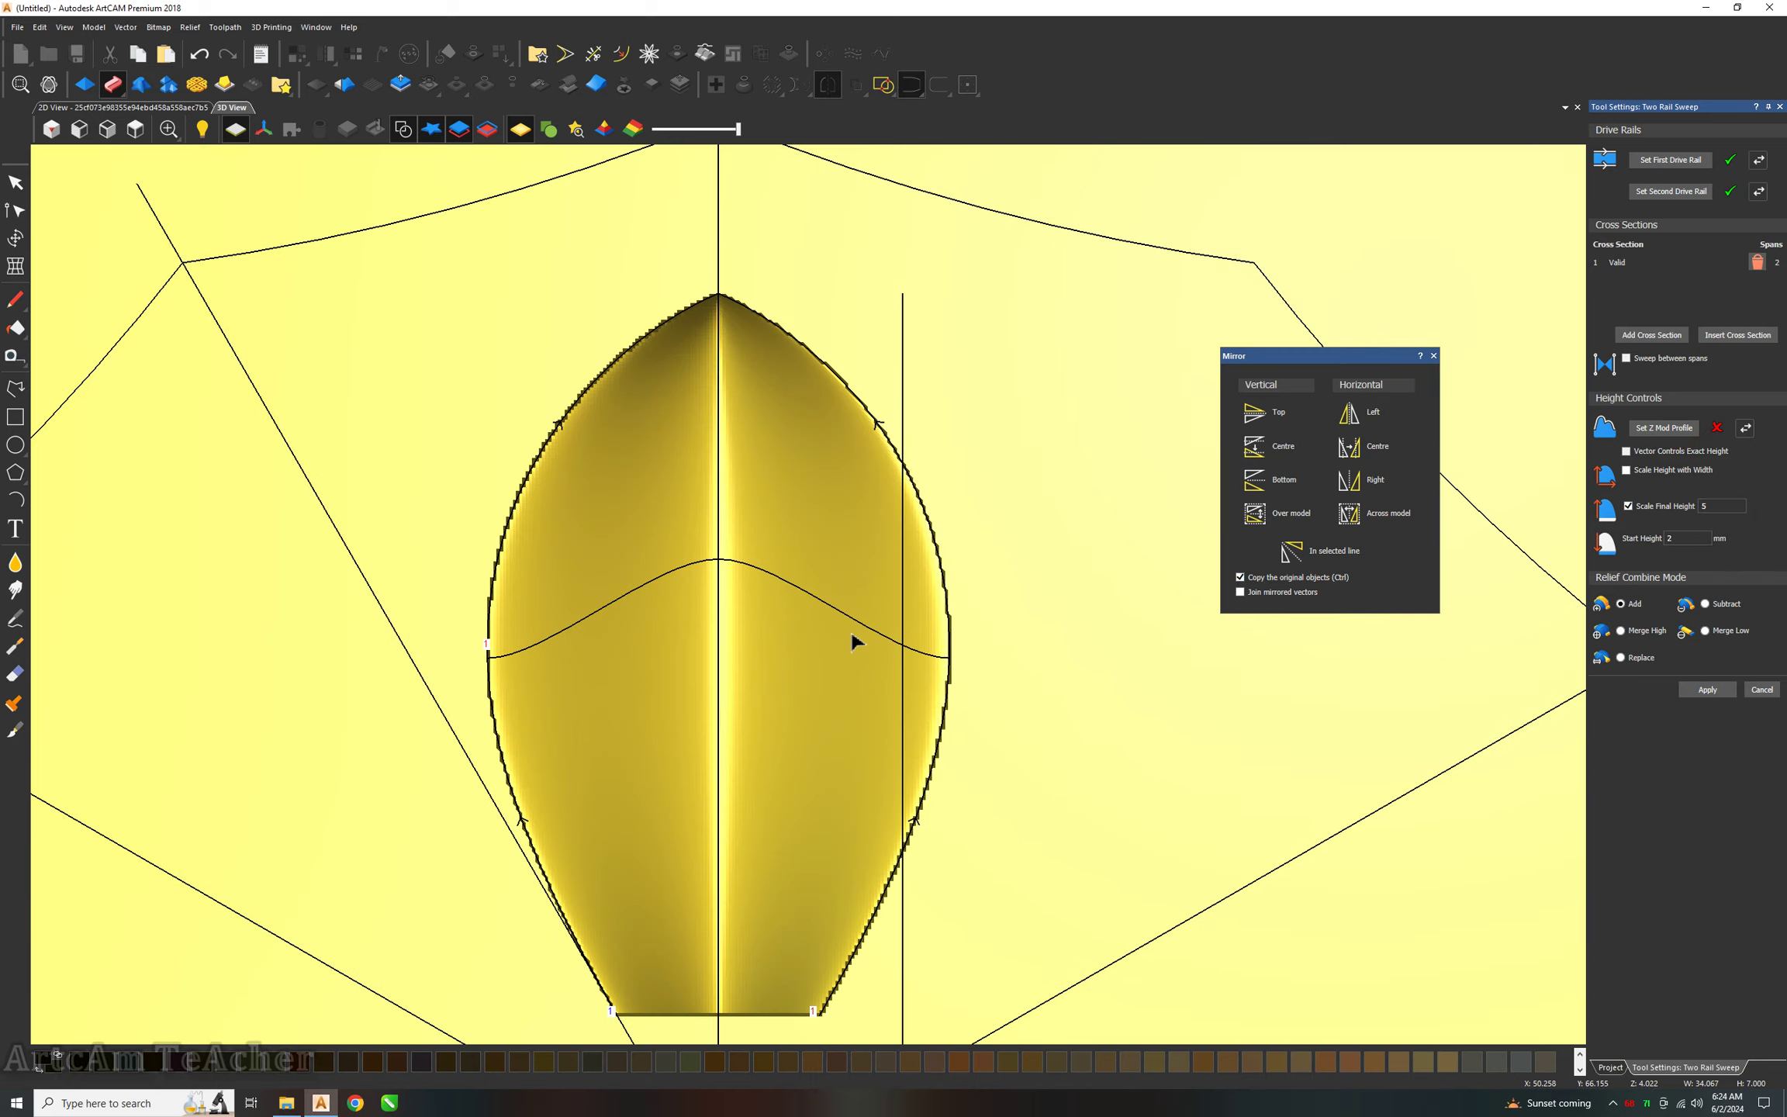
{"action": "mouse_move", "coordinate": [850, 629]}
{"action": "middle_mouse_down"}
{"action": "mouse_move", "coordinate": [1212, 457]}
{"action": "mouse_move", "coordinate": [1137, 451]}
{"action": "middle_mouse_up"}
{"action": "left_click", "coordinate": [1654, 431]}
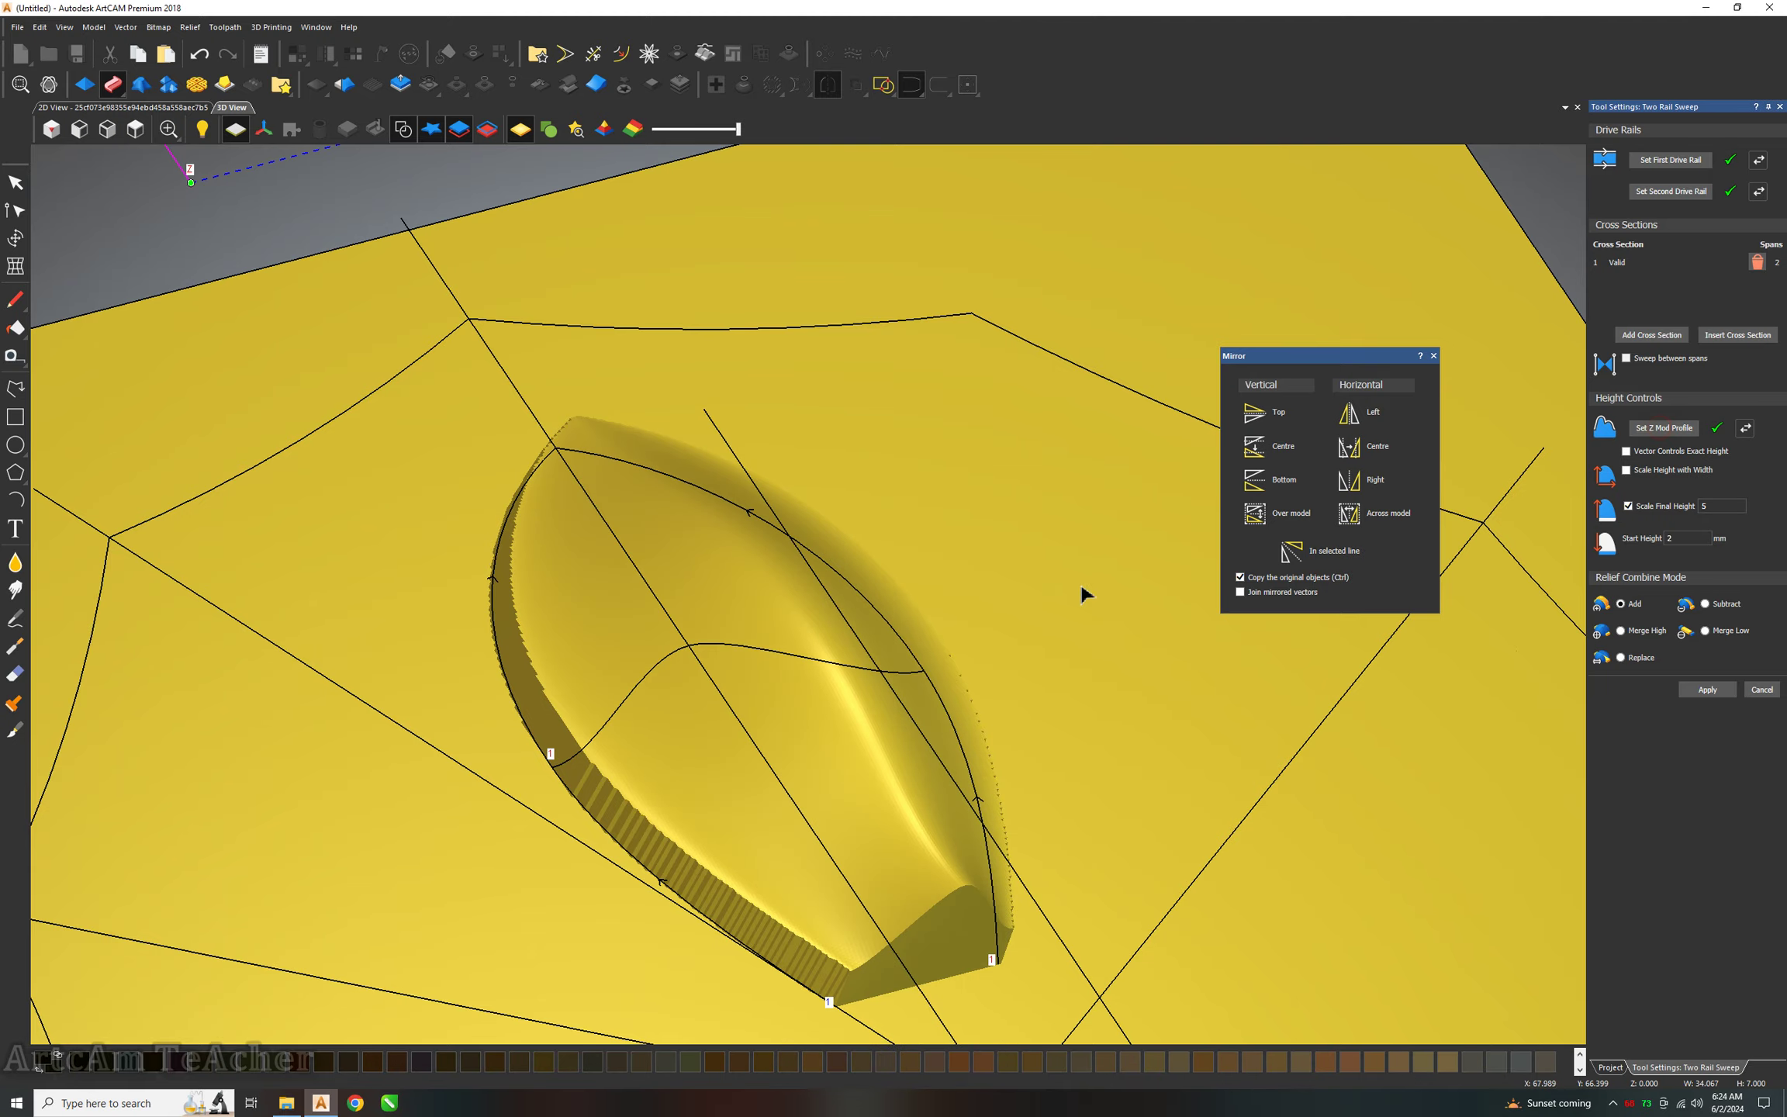
{"action": "middle_click_drag", "start_coordinate": [834, 603], "coordinate": [617, 680]}
{"action": "left_click", "coordinate": [1745, 428]}
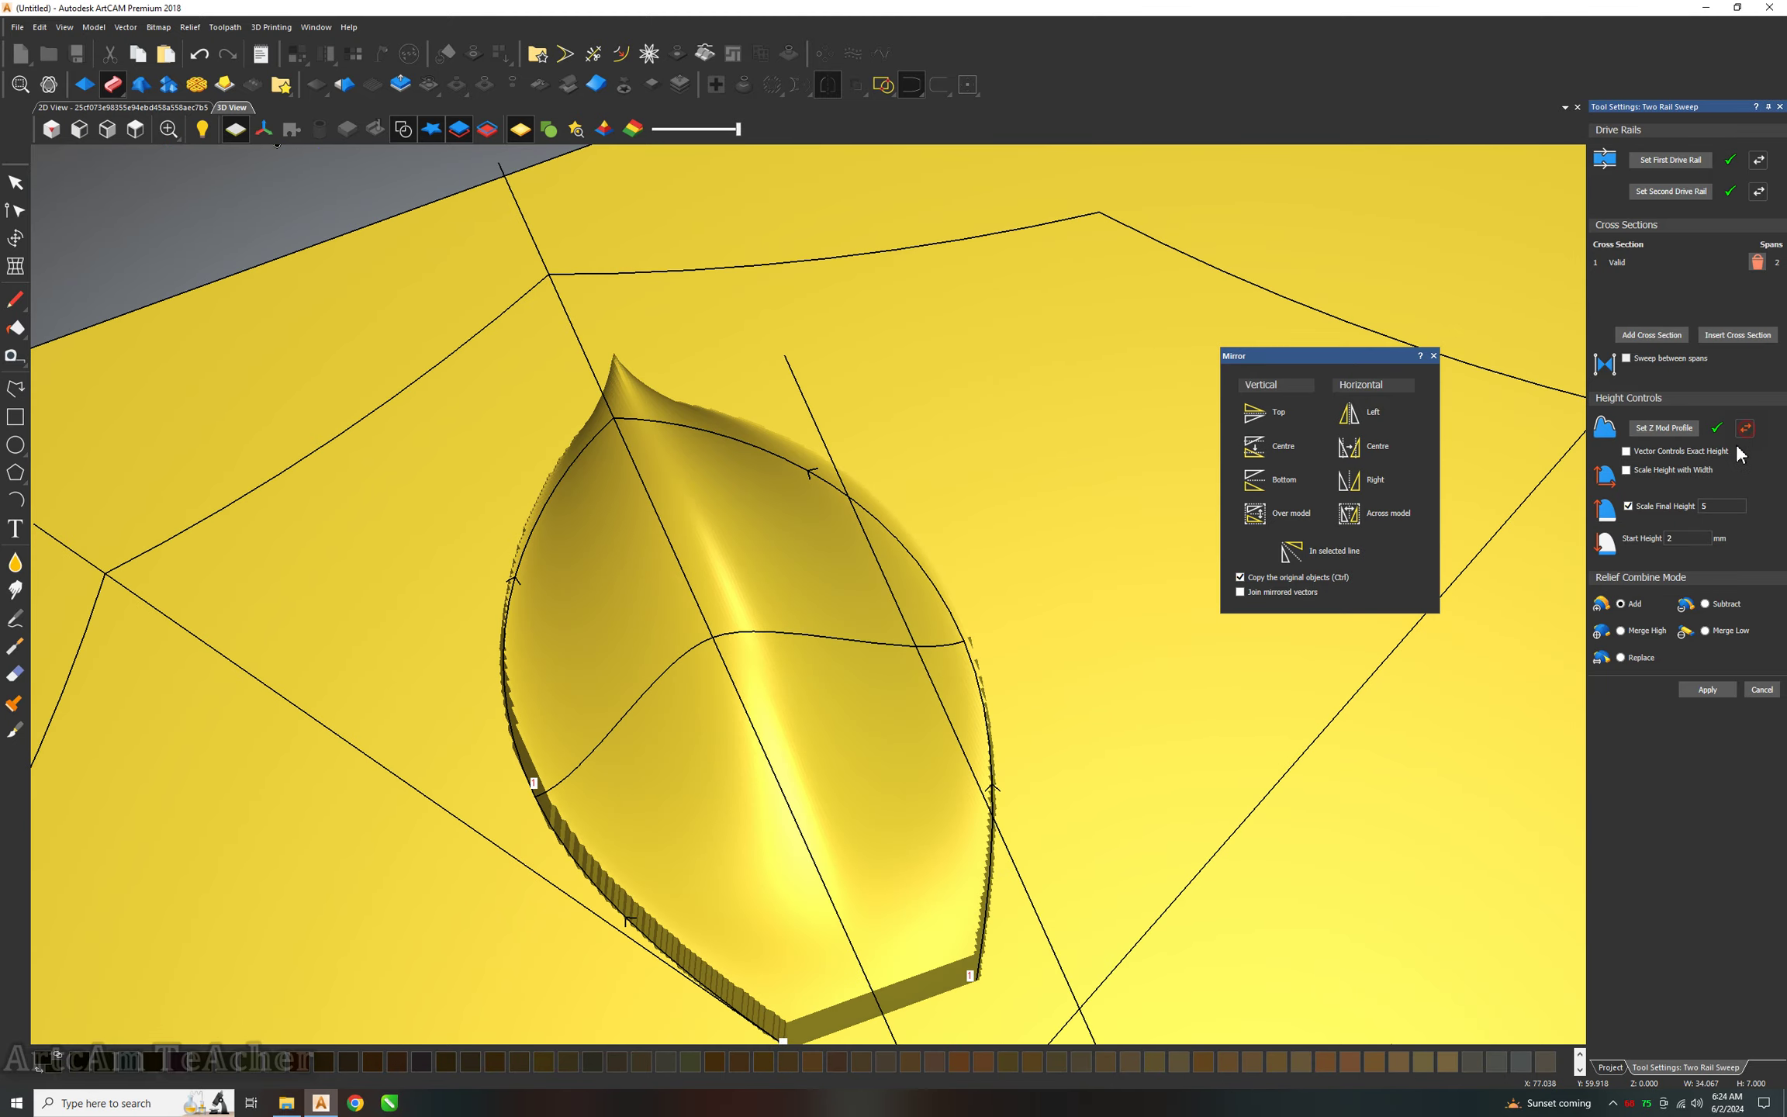
{"action": "mouse_move", "coordinate": [764, 612]}
{"action": "middle_mouse_down"}
{"action": "mouse_move", "coordinate": [1267, 529]}
{"action": "mouse_move", "coordinate": [506, 485]}
{"action": "middle_mouse_up"}
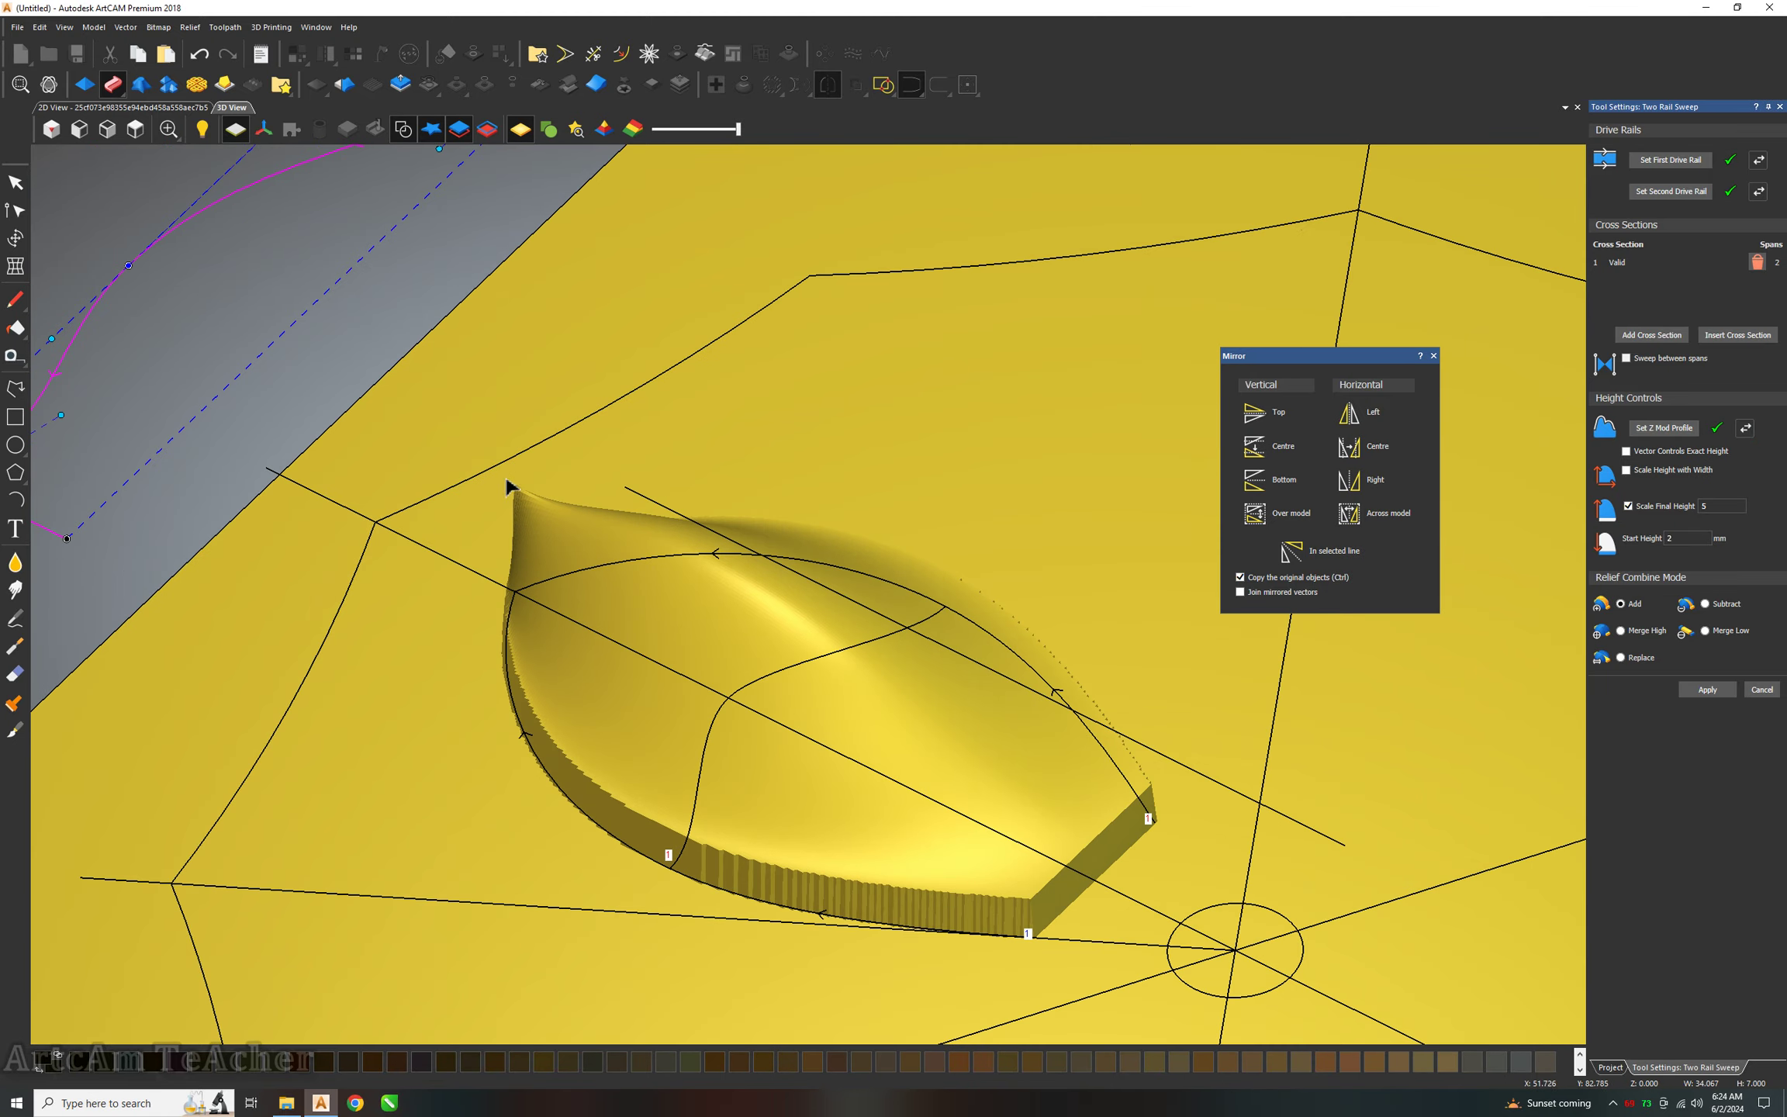
{"action": "left_click", "coordinate": [12, 182]}
Set the model resolution to 4000 x 4000 pixels and return to the top-down 2D view.
{"action": "left_click", "coordinate": [297, 53]}
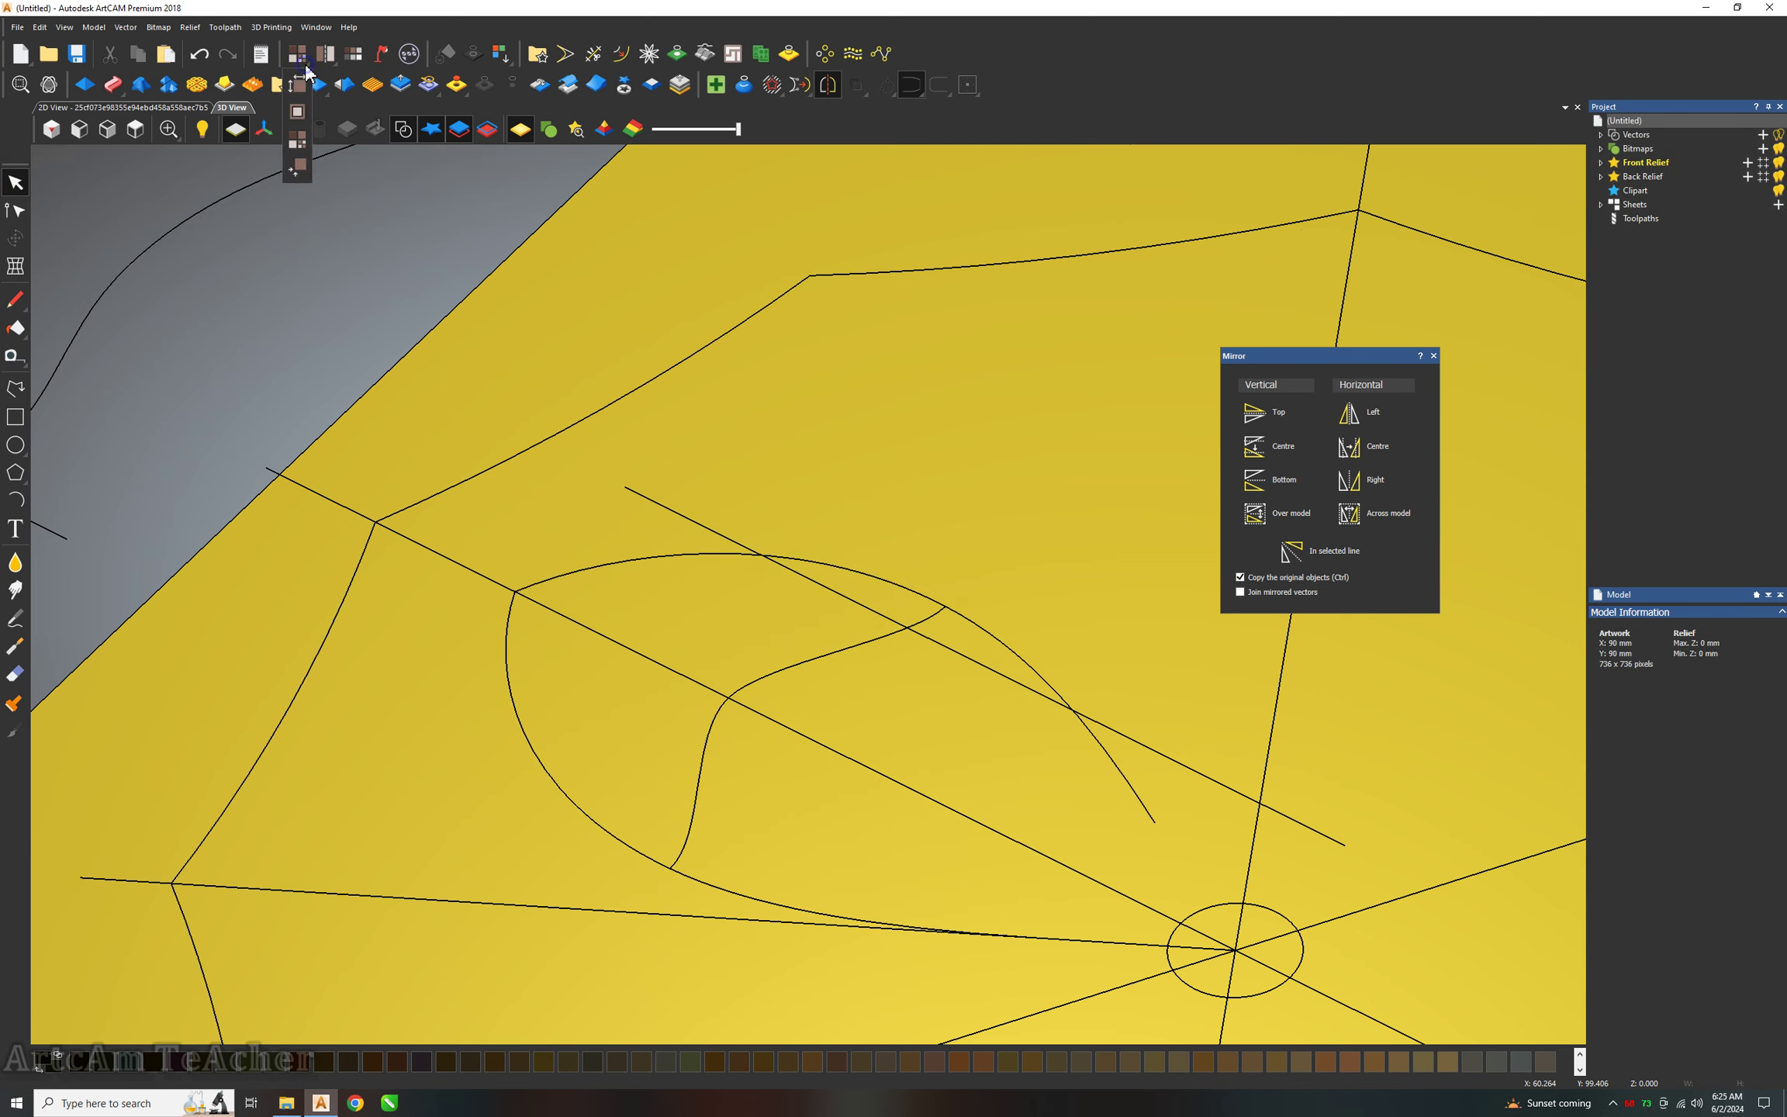
{"action": "left_click", "coordinate": [303, 153]}
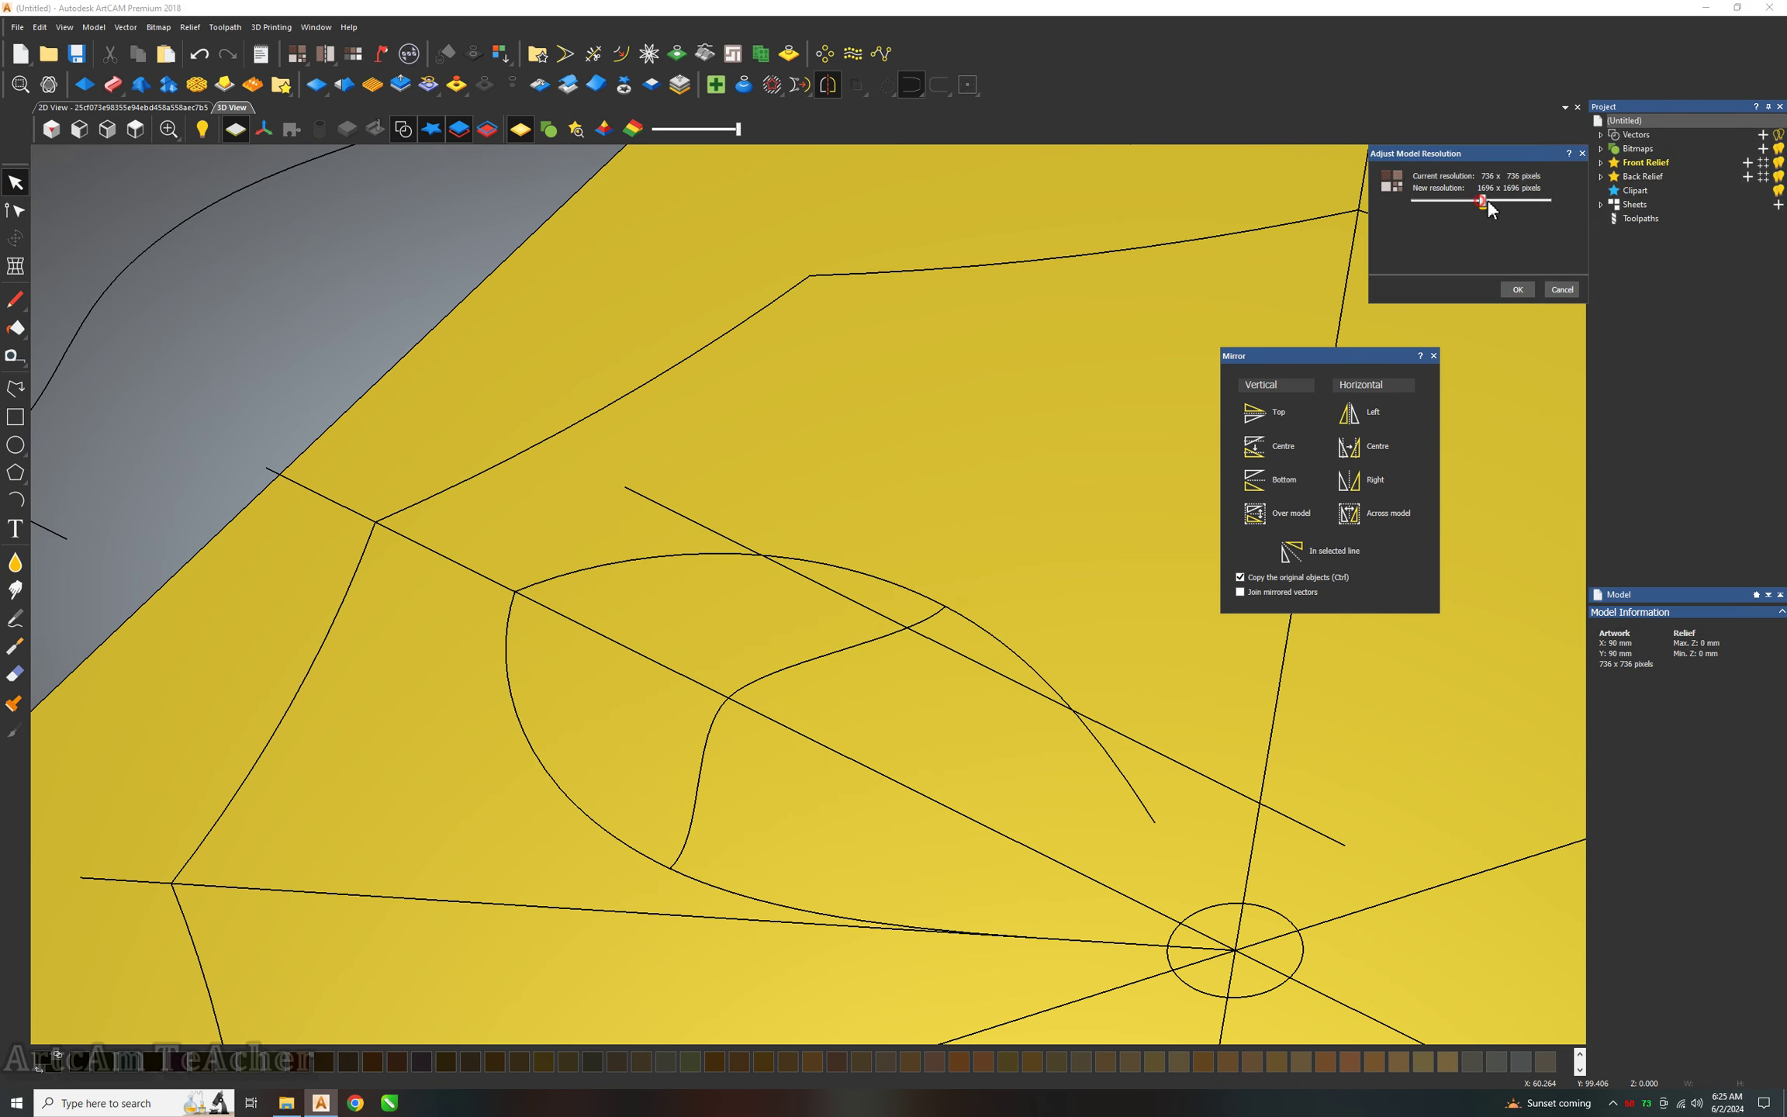
{"action": "left_click", "coordinate": [1528, 293]}
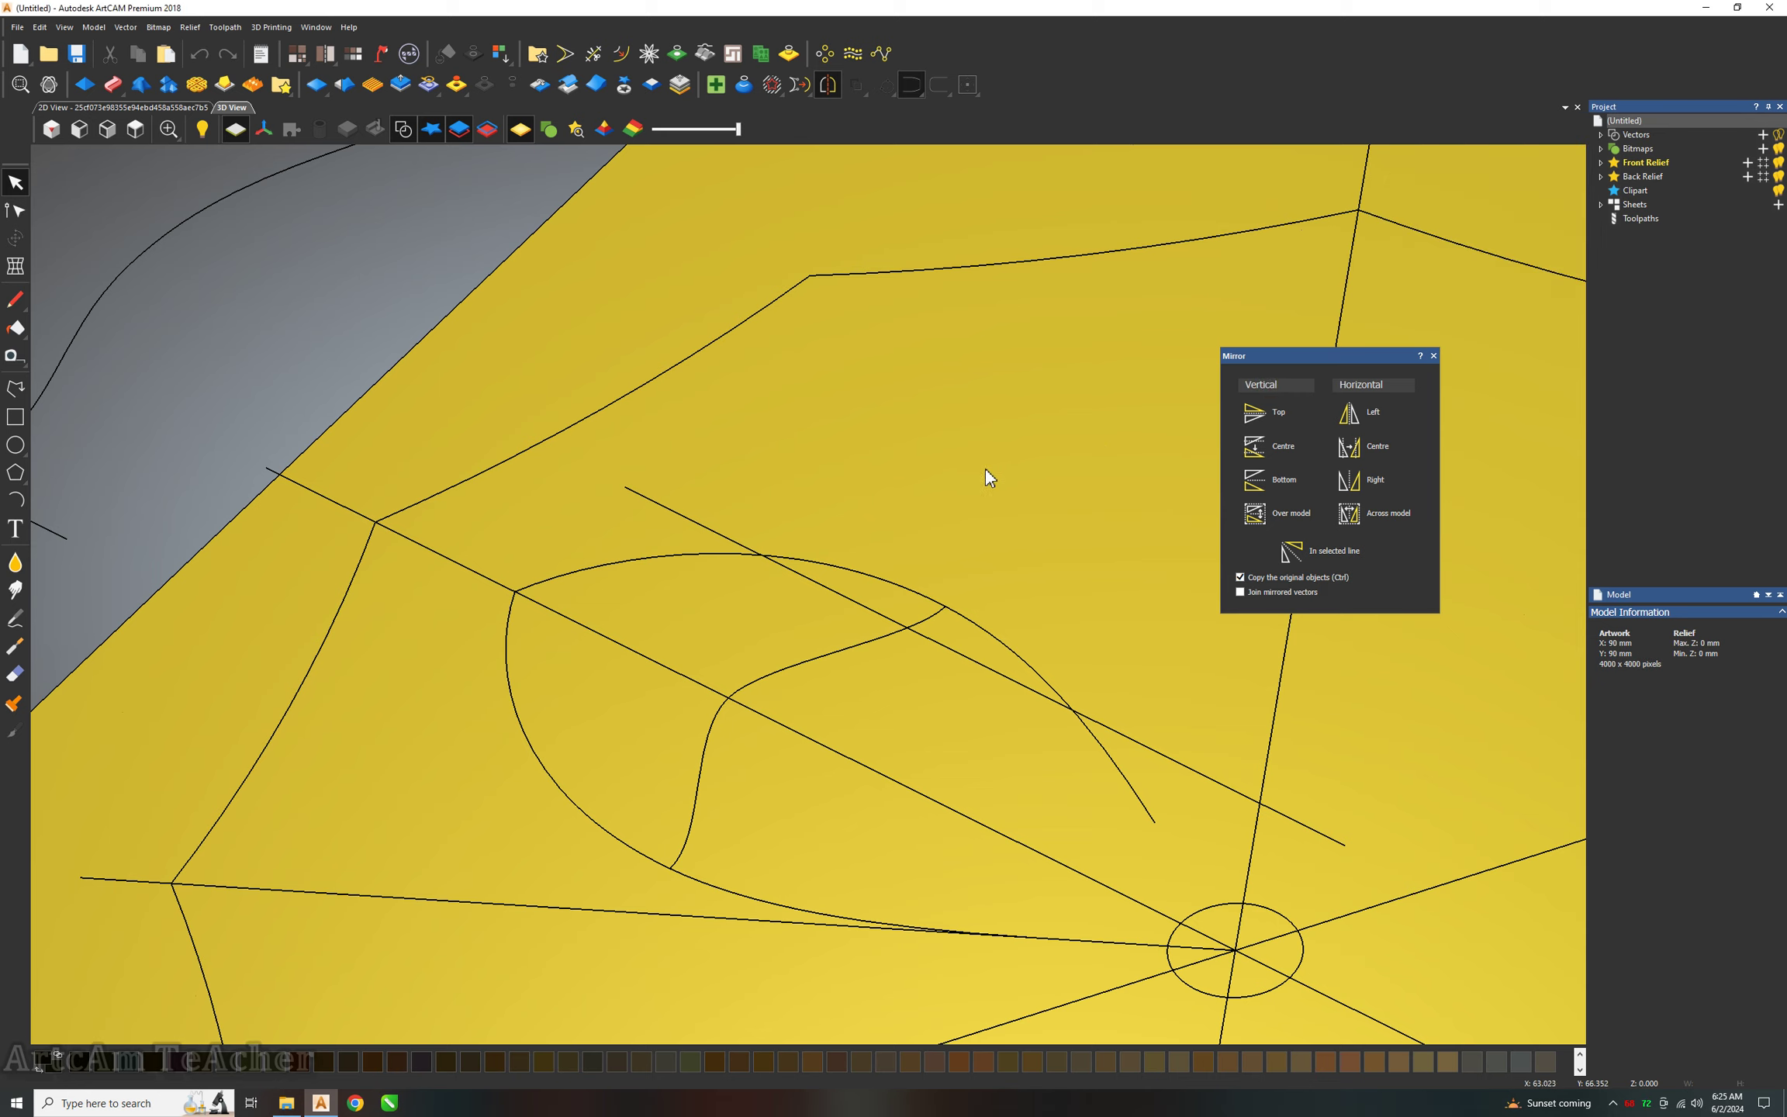
{"action": "left_click", "coordinate": [142, 133]}
{"action": "left_click", "coordinate": [180, 106]}
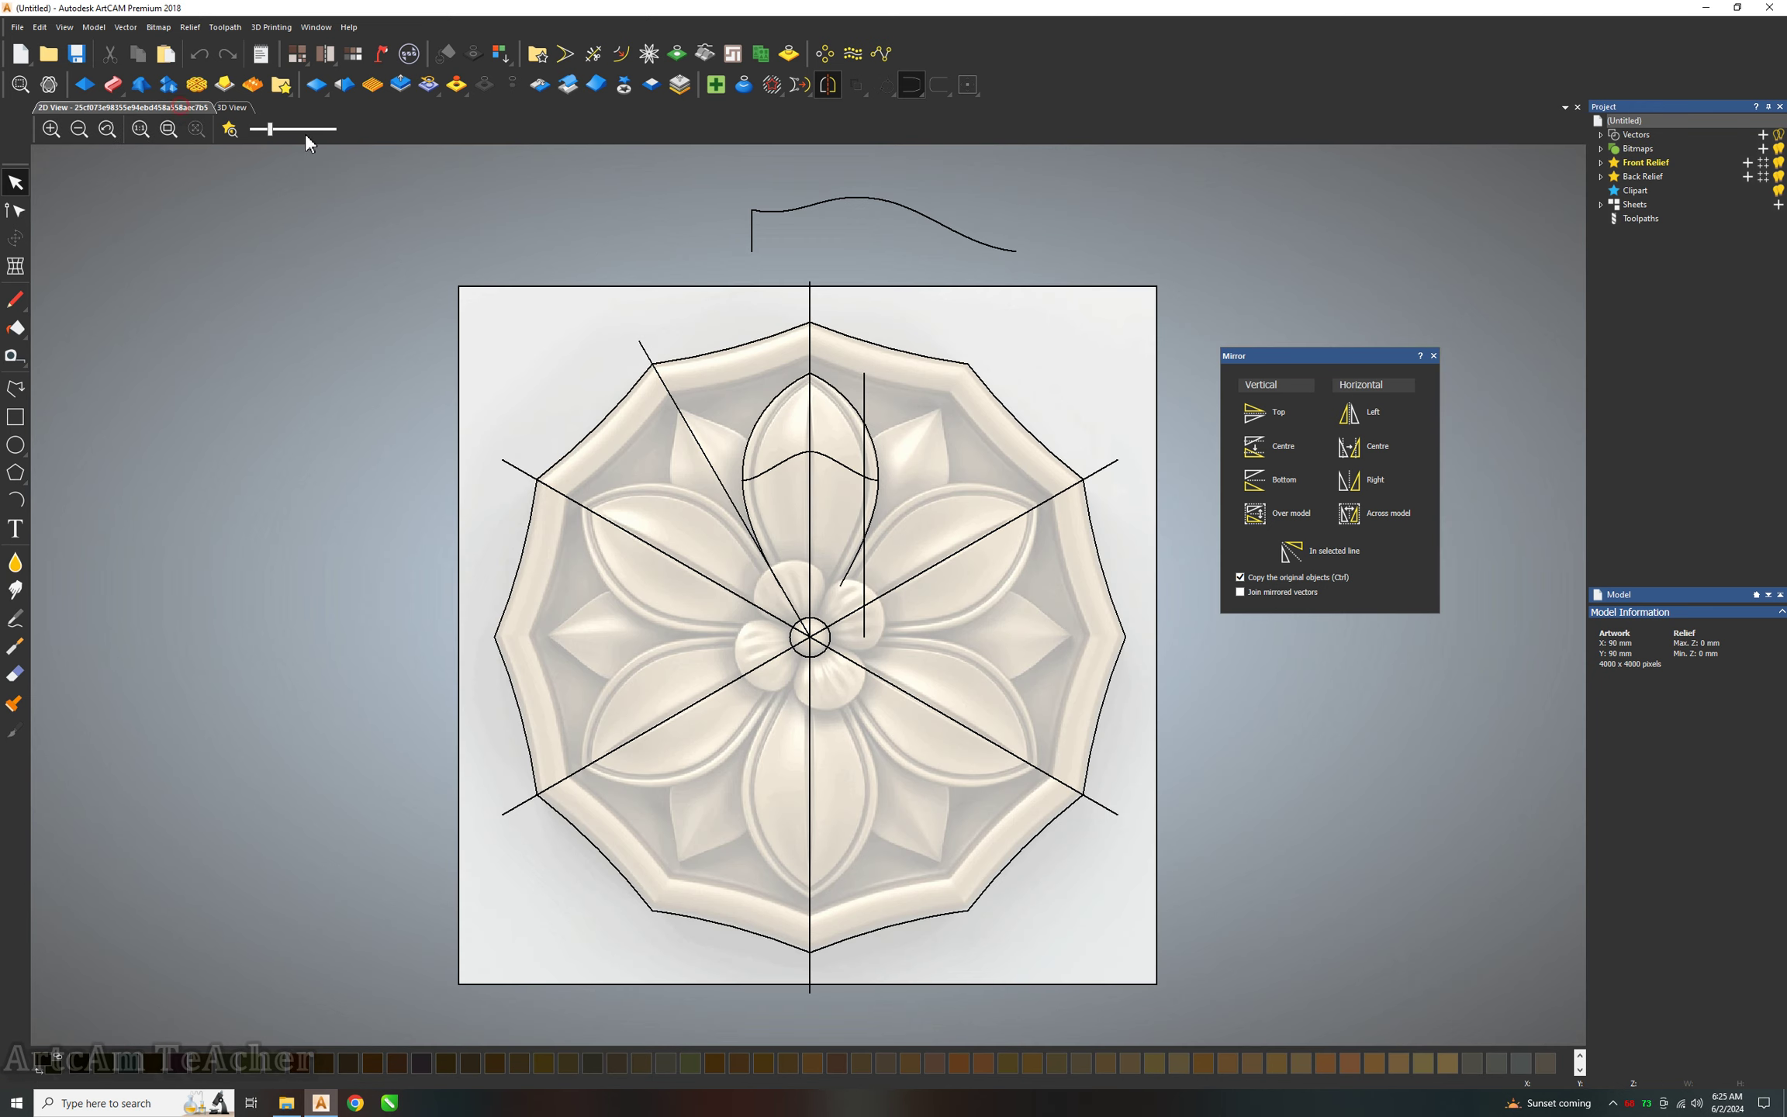
{"action": "scroll", "coordinate": [776, 210], "scroll_direction": "up", "scroll_amount": 2}
{"action": "left_click", "coordinate": [777, 205]}
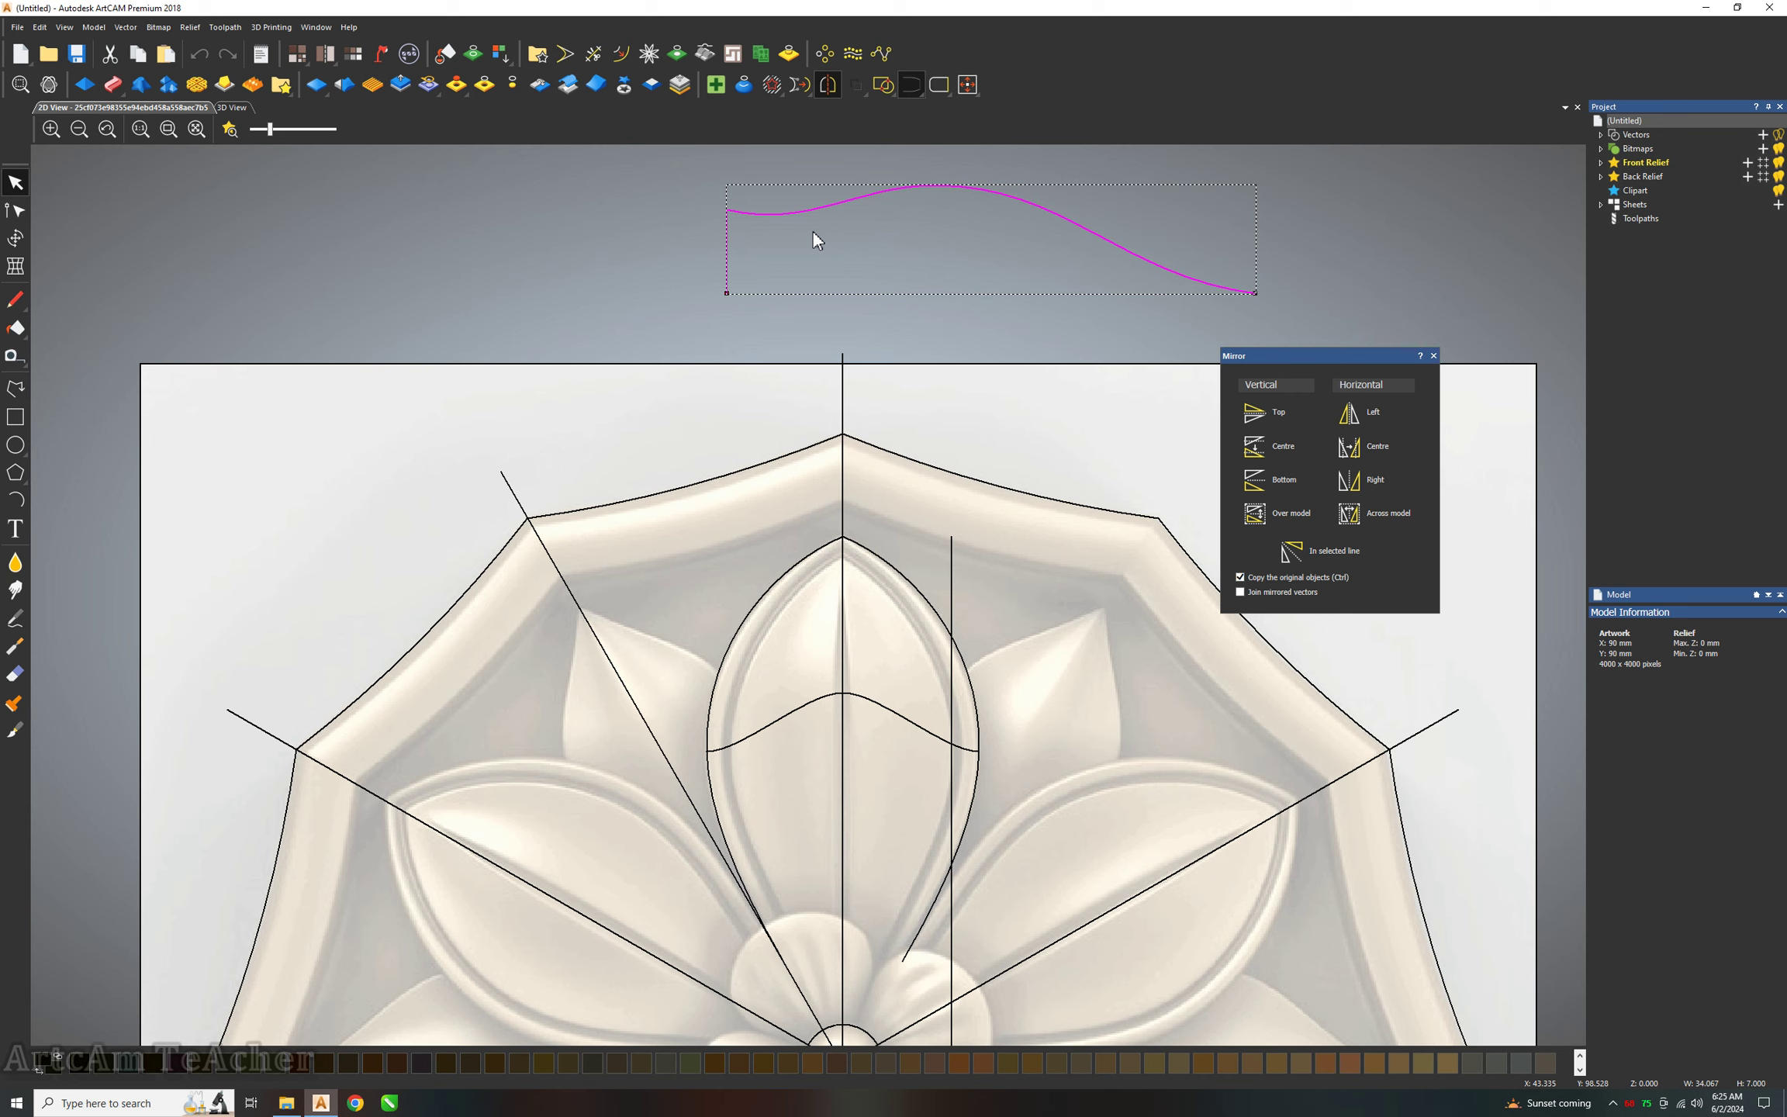
{"action": "left_click", "coordinate": [855, 249]}
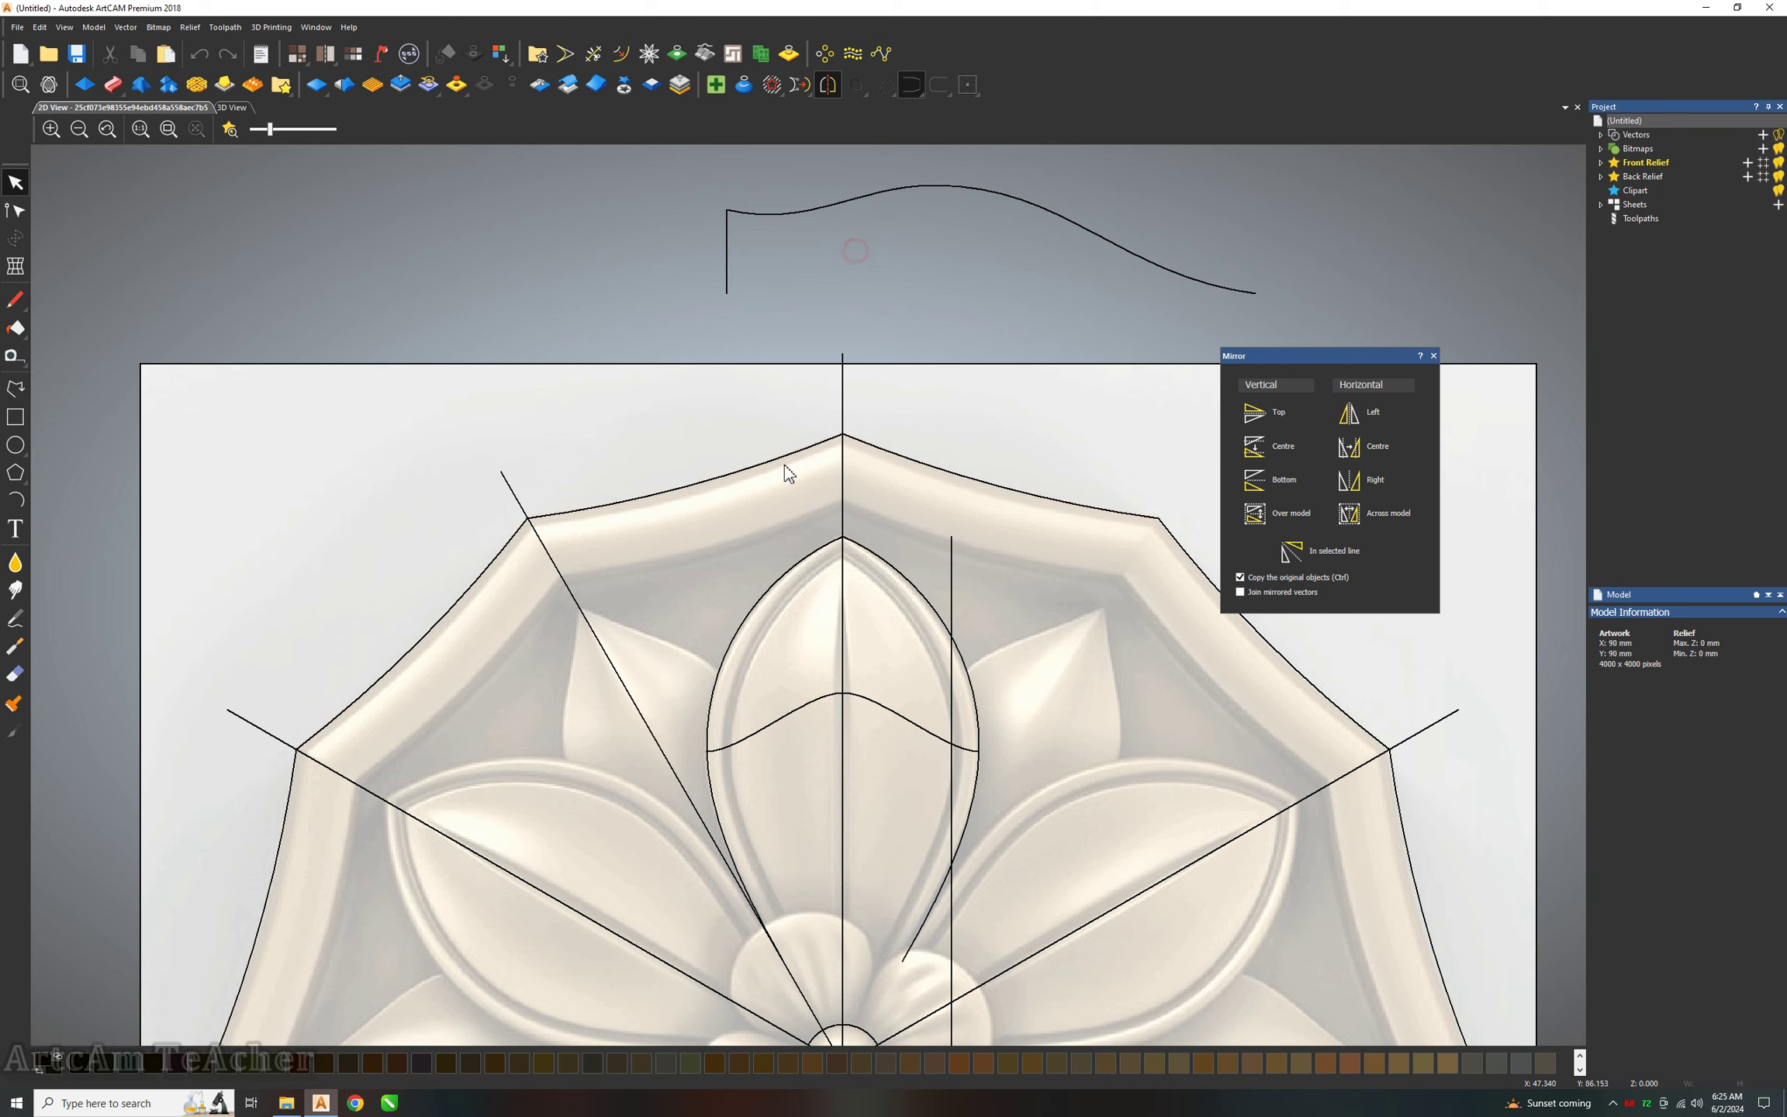
Select both leaf arcs and start a two-rail sweep using the cross-section curve.
{"action": "left_click", "coordinate": [887, 557]}
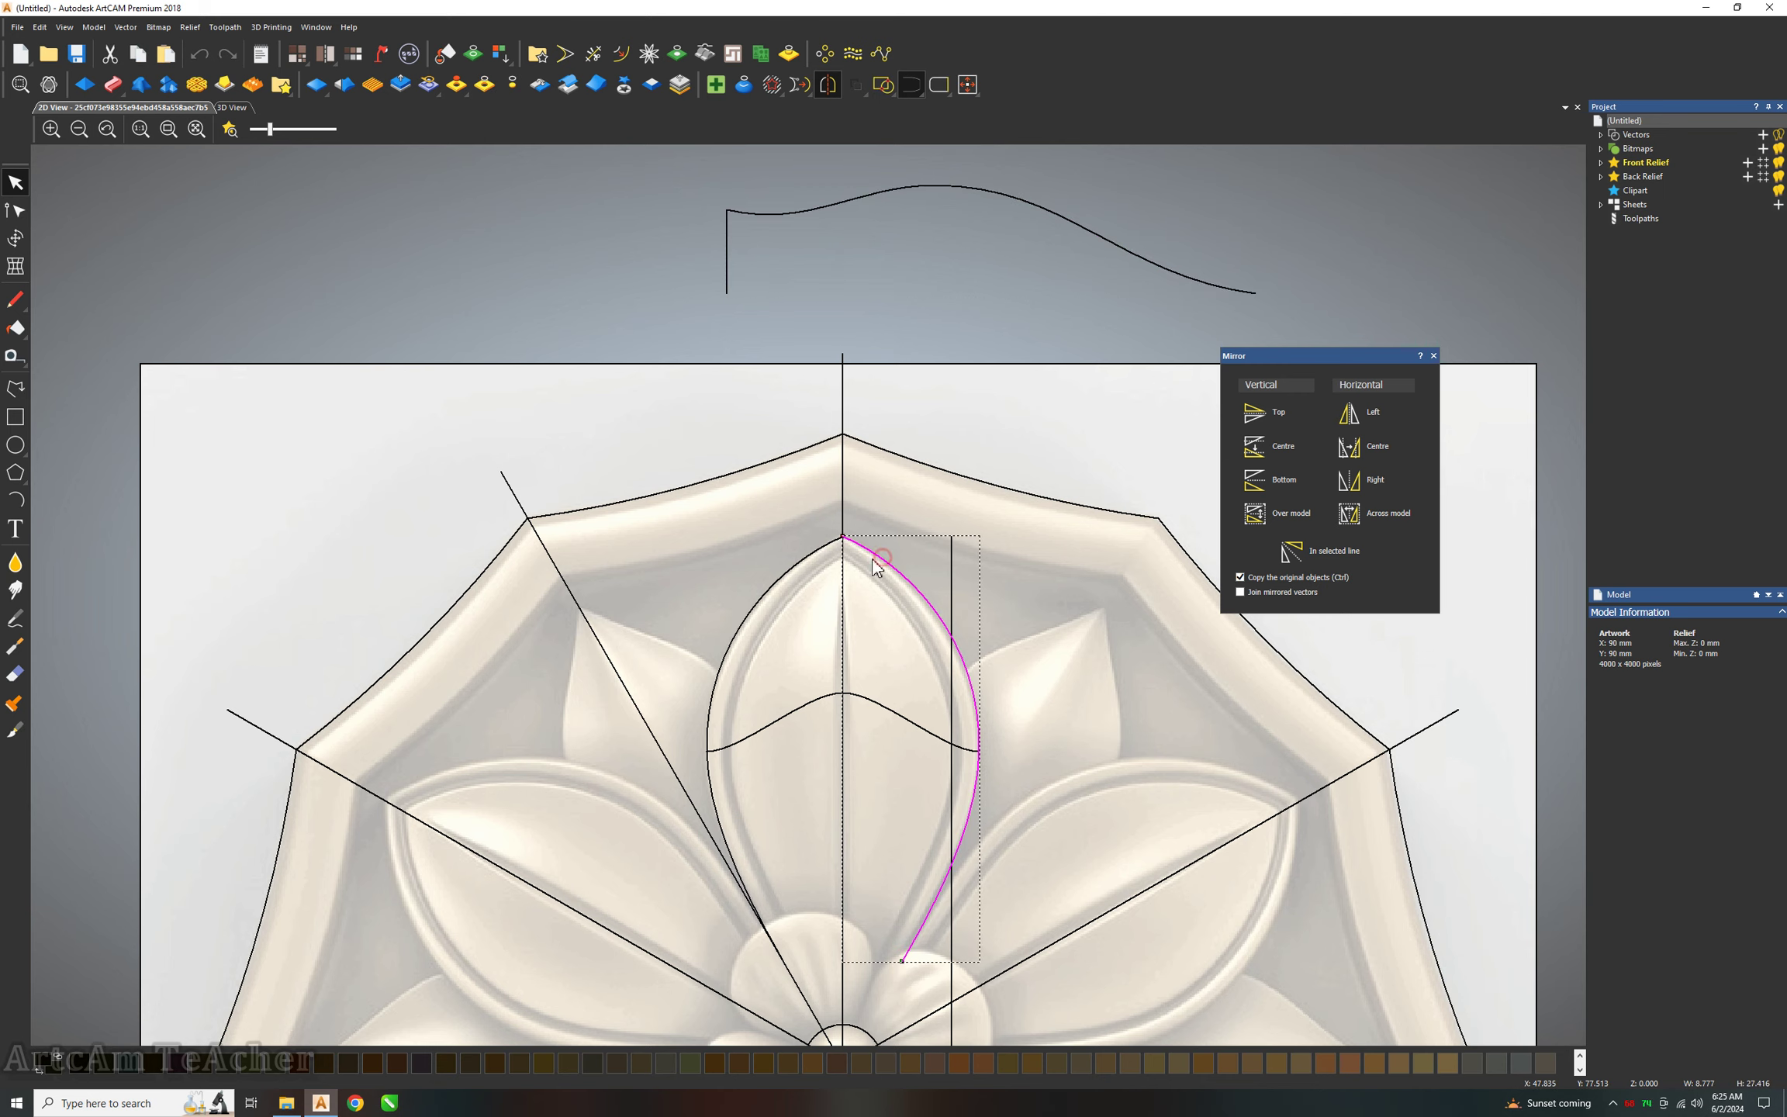
{"action": "left_click", "coordinate": [818, 554], "text": "shift"}
{"action": "left_click", "coordinate": [112, 83]}
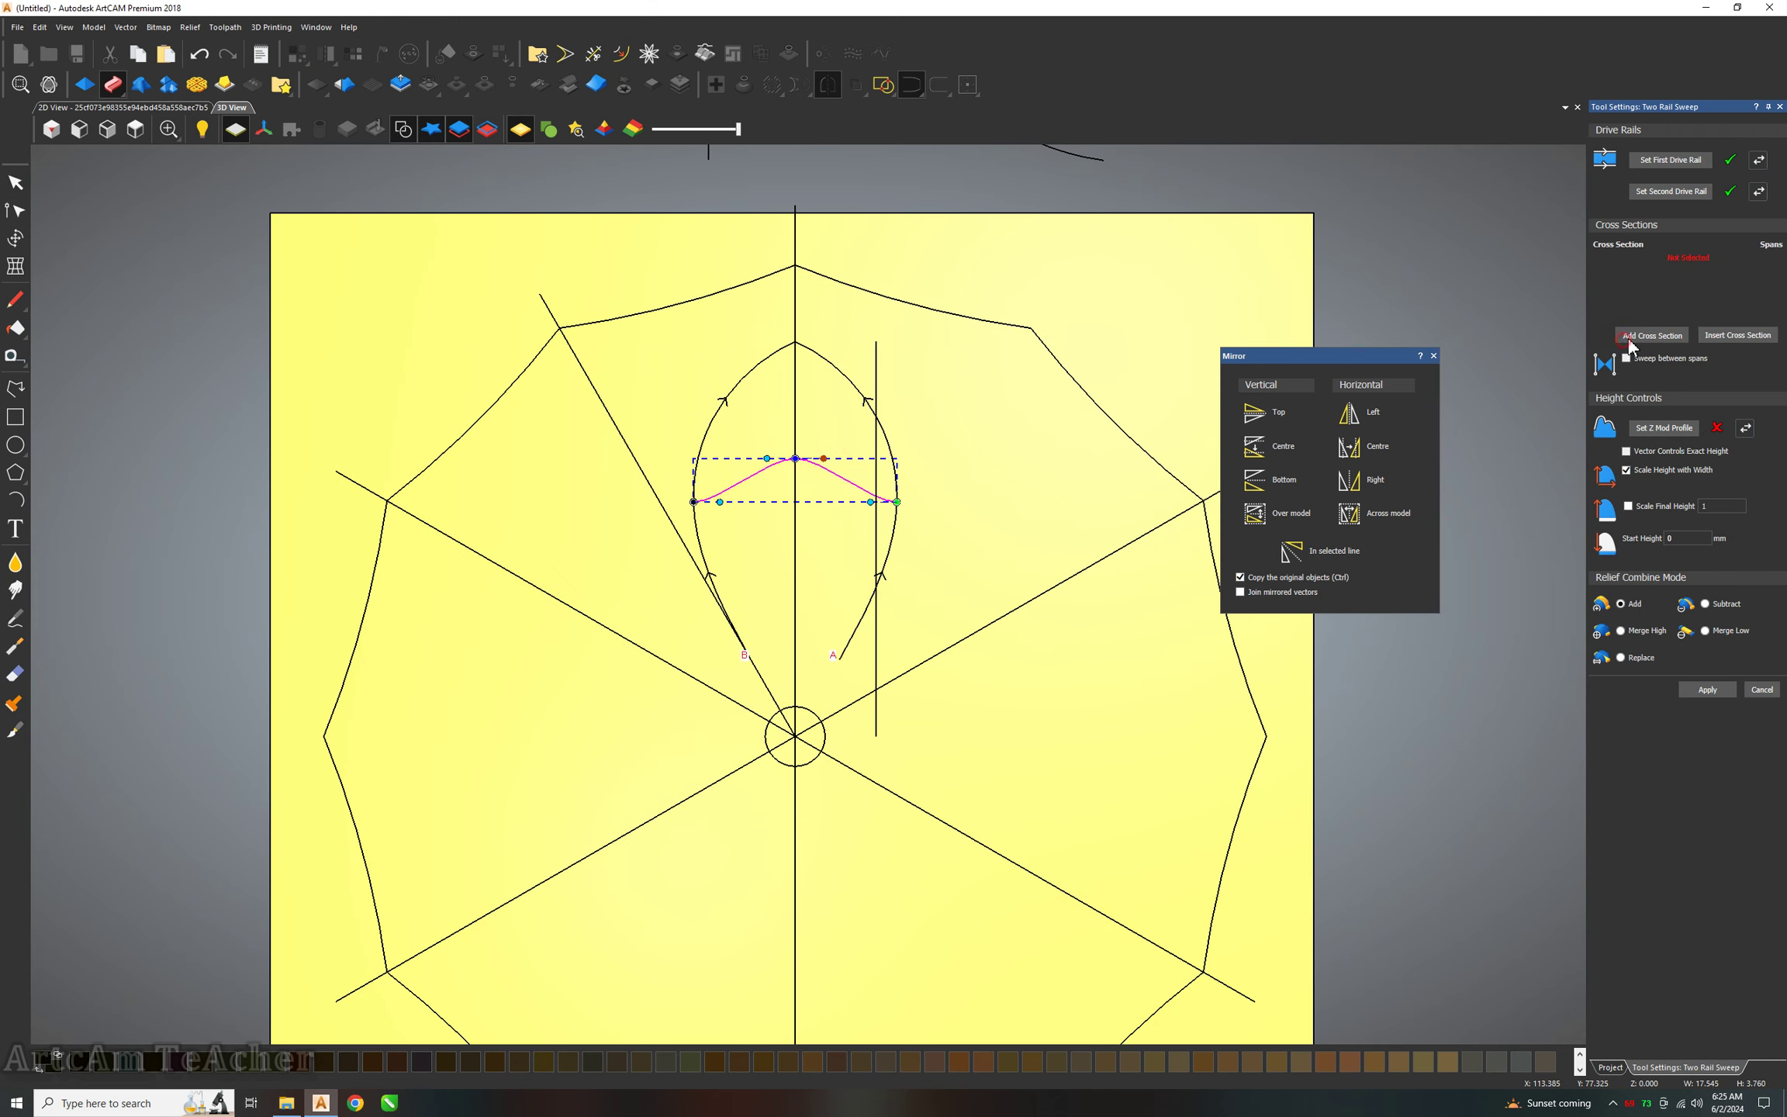
{"action": "left_click", "coordinate": [1636, 334]}
{"action": "scroll", "coordinate": [1057, 597], "scroll_direction": "up", "scroll_amount": 3}
{"action": "middle_click_drag", "start_coordinate": [1057, 597], "coordinate": [1105, 339]}
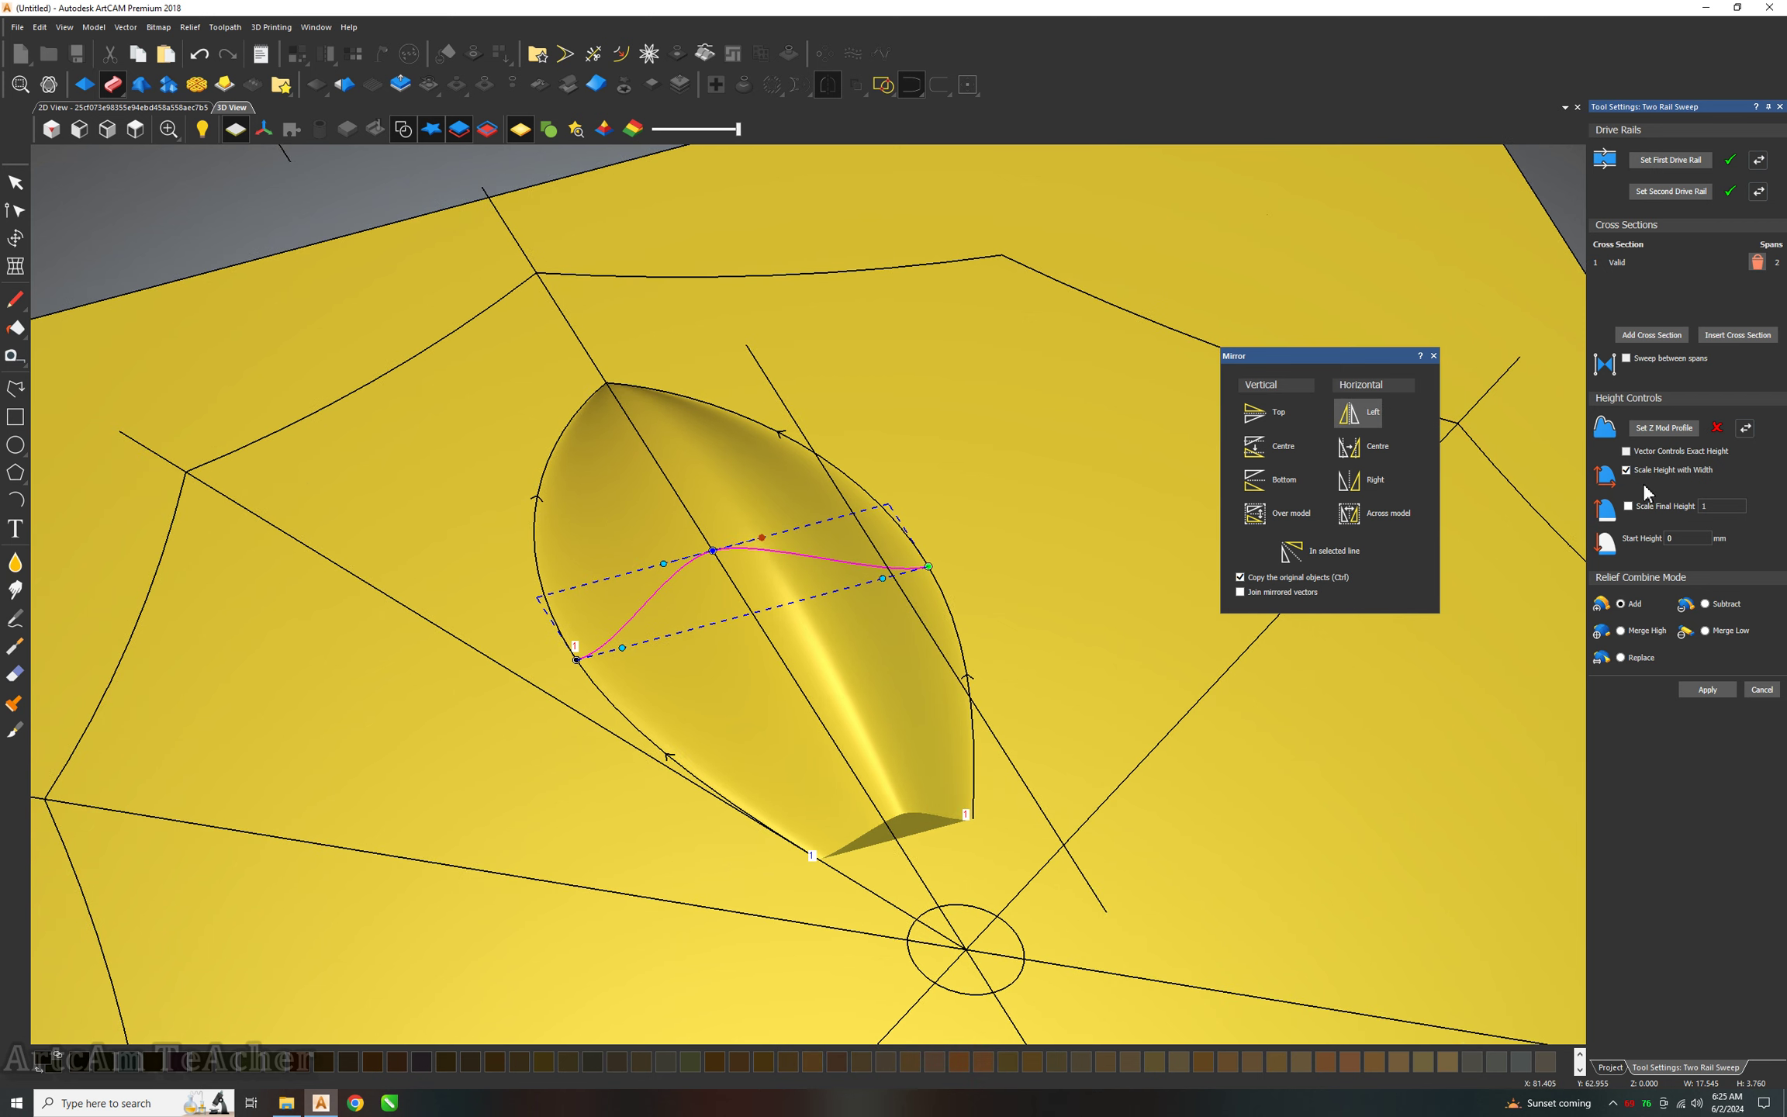
Scale the sweep to final height 5 with start height 2, then apply it.
{"action": "left_click", "coordinate": [1627, 506]}
{"action": "double_click", "coordinate": [1703, 506]}
{"action": "type", "text": "5"}
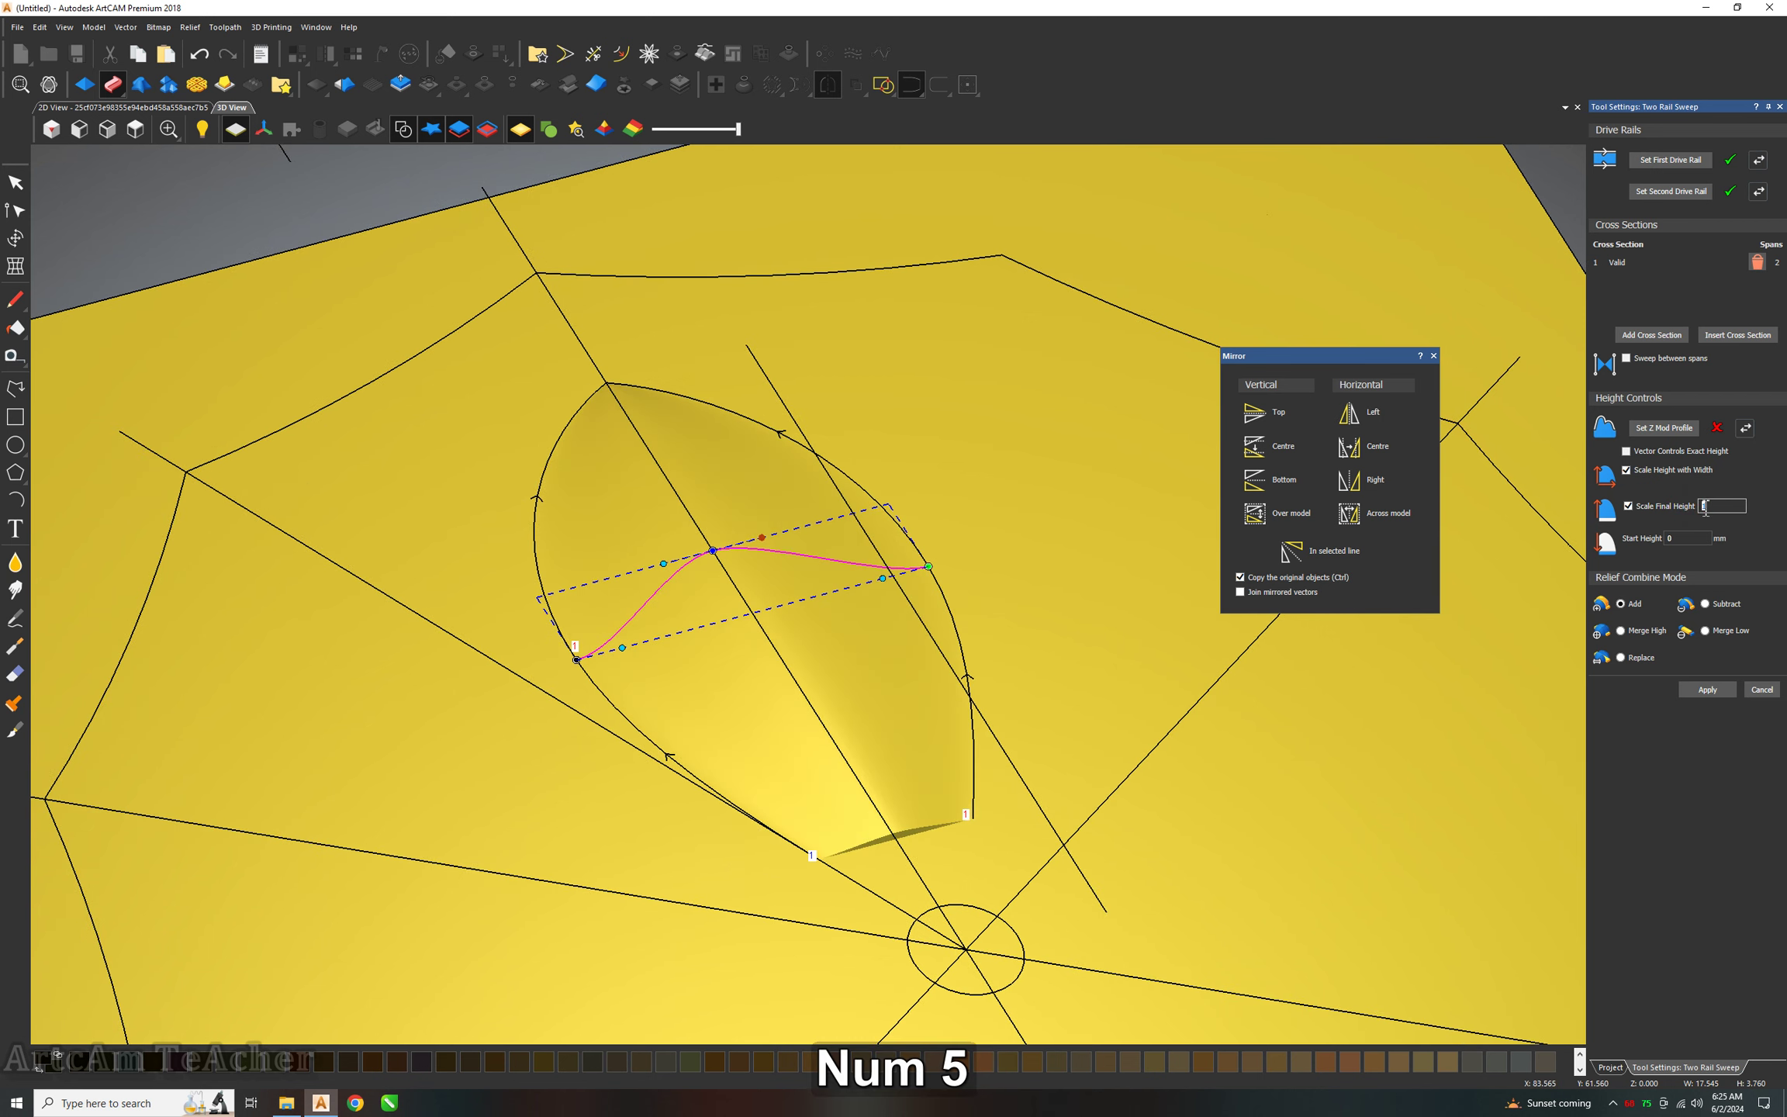
{"action": "key", "text": "Tab"}
{"action": "type", "text": "2"}
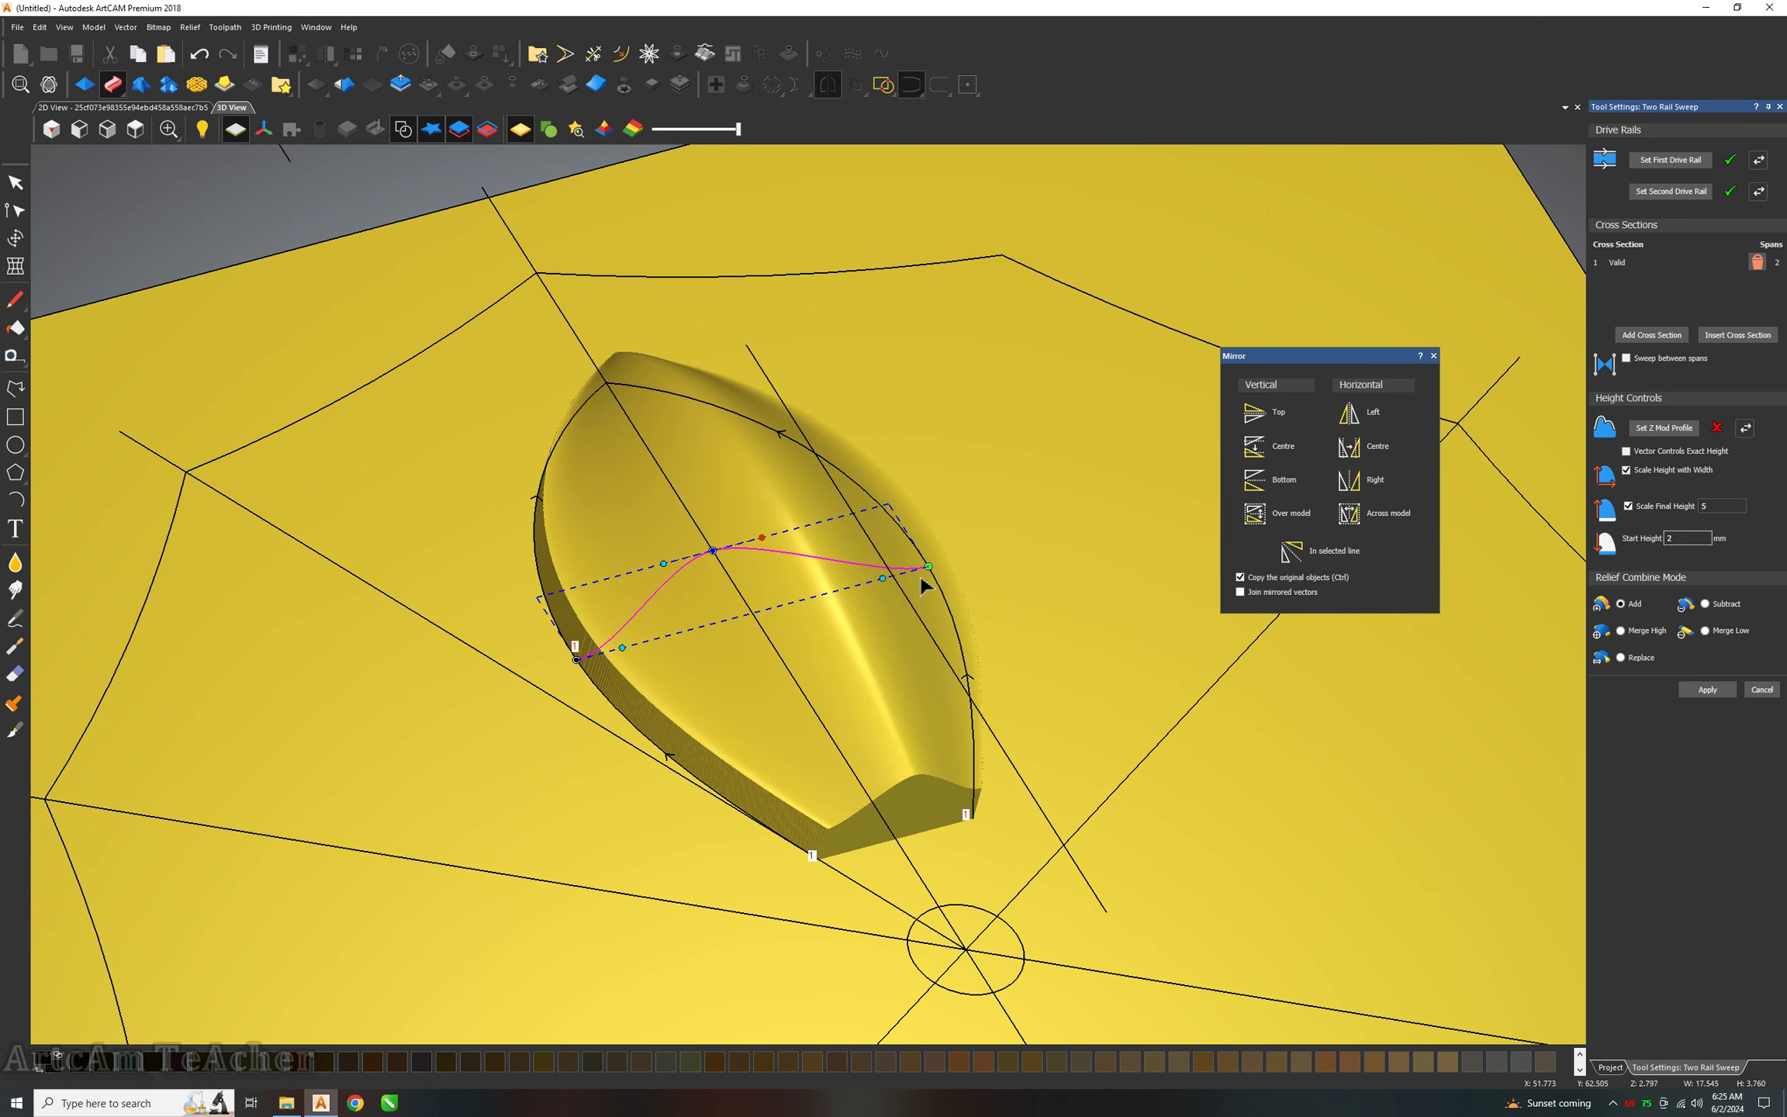
{"action": "scroll", "coordinate": [836, 577], "scroll_direction": "up", "scroll_amount": 3}
{"action": "mouse_move", "coordinate": [836, 577]}
{"action": "middle_mouse_down"}
{"action": "mouse_move", "coordinate": [1044, 757]}
{"action": "mouse_move", "coordinate": [869, 688]}
{"action": "mouse_move", "coordinate": [912, 599]}
{"action": "mouse_move", "coordinate": [869, 452]}
{"action": "mouse_move", "coordinate": [967, 645]}
{"action": "mouse_move", "coordinate": [1079, 555]}
{"action": "mouse_move", "coordinate": [663, 736]}
{"action": "mouse_move", "coordinate": [973, 559]}
{"action": "mouse_move", "coordinate": [914, 880]}
{"action": "mouse_move", "coordinate": [752, 845]}
{"action": "middle_mouse_up"}
{"action": "left_click", "coordinate": [1707, 688]}
{"action": "left_click", "coordinate": [135, 128]}
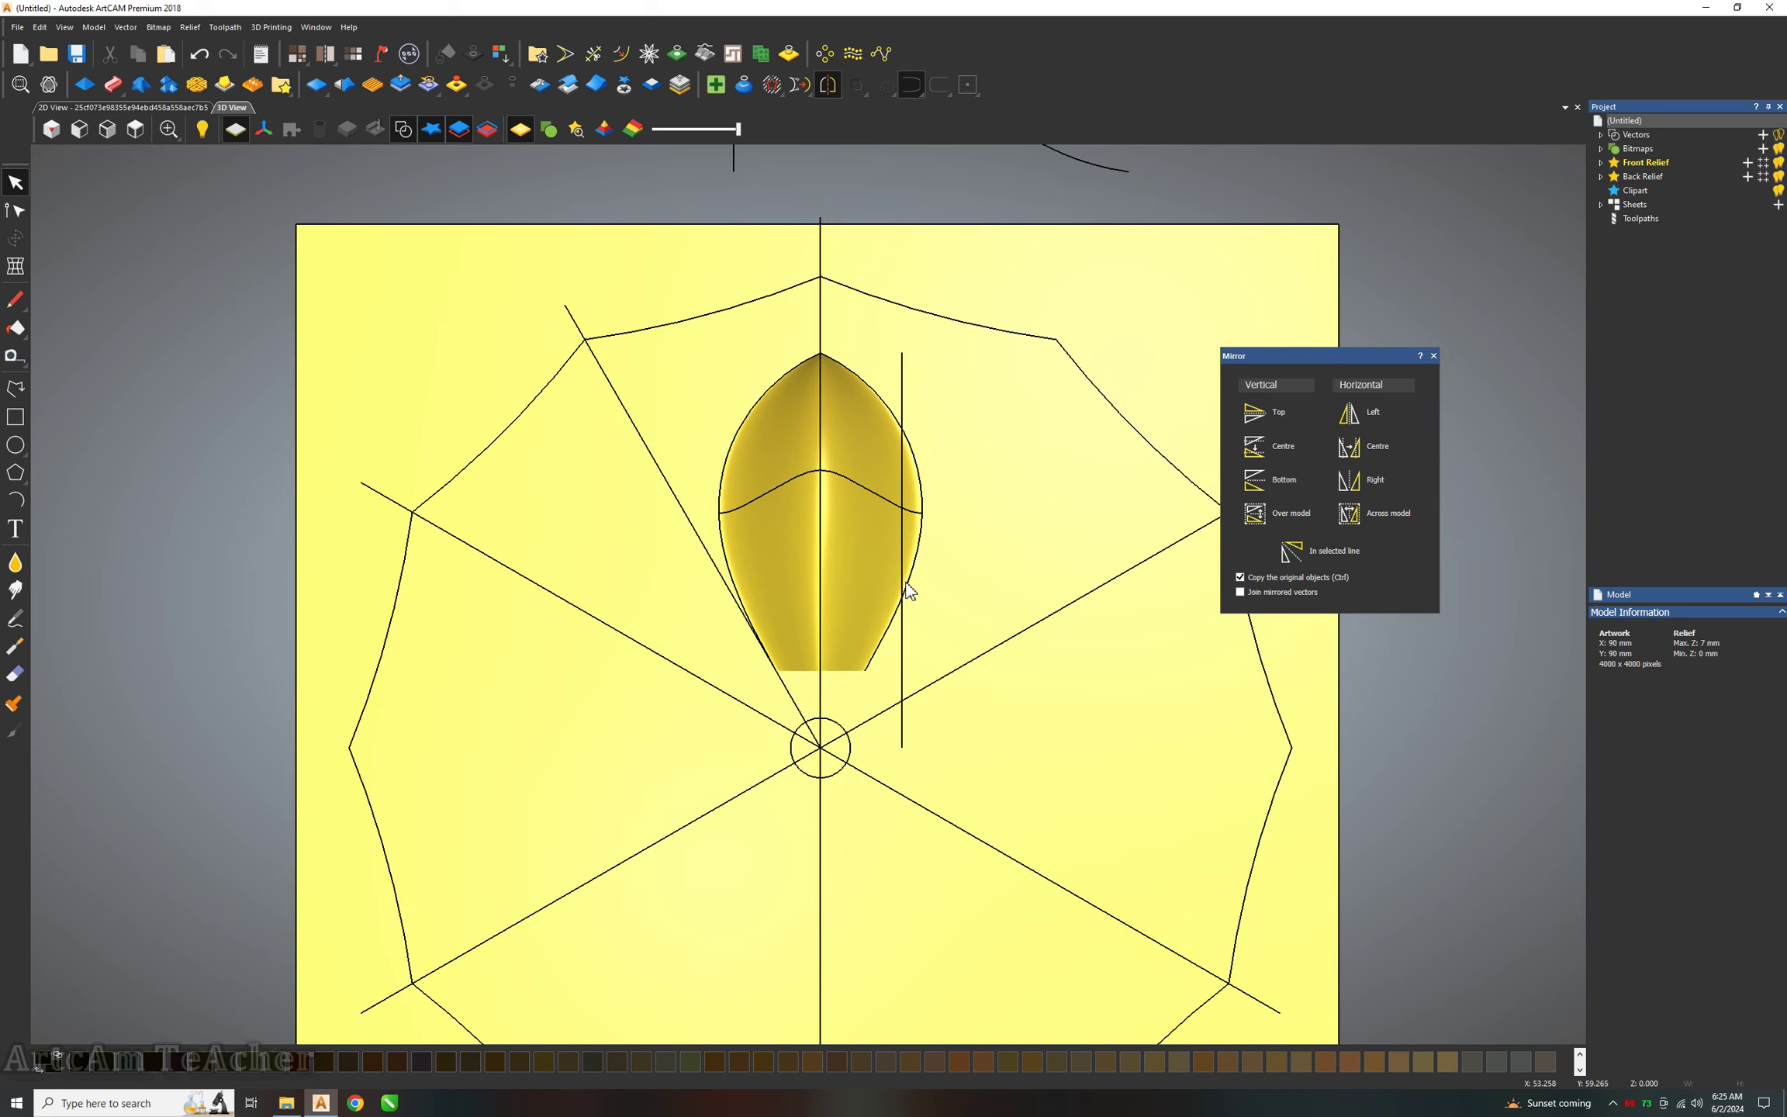
In the 2D view, select both halves of the leaf outline.
{"action": "left_click", "coordinate": [200, 108]}
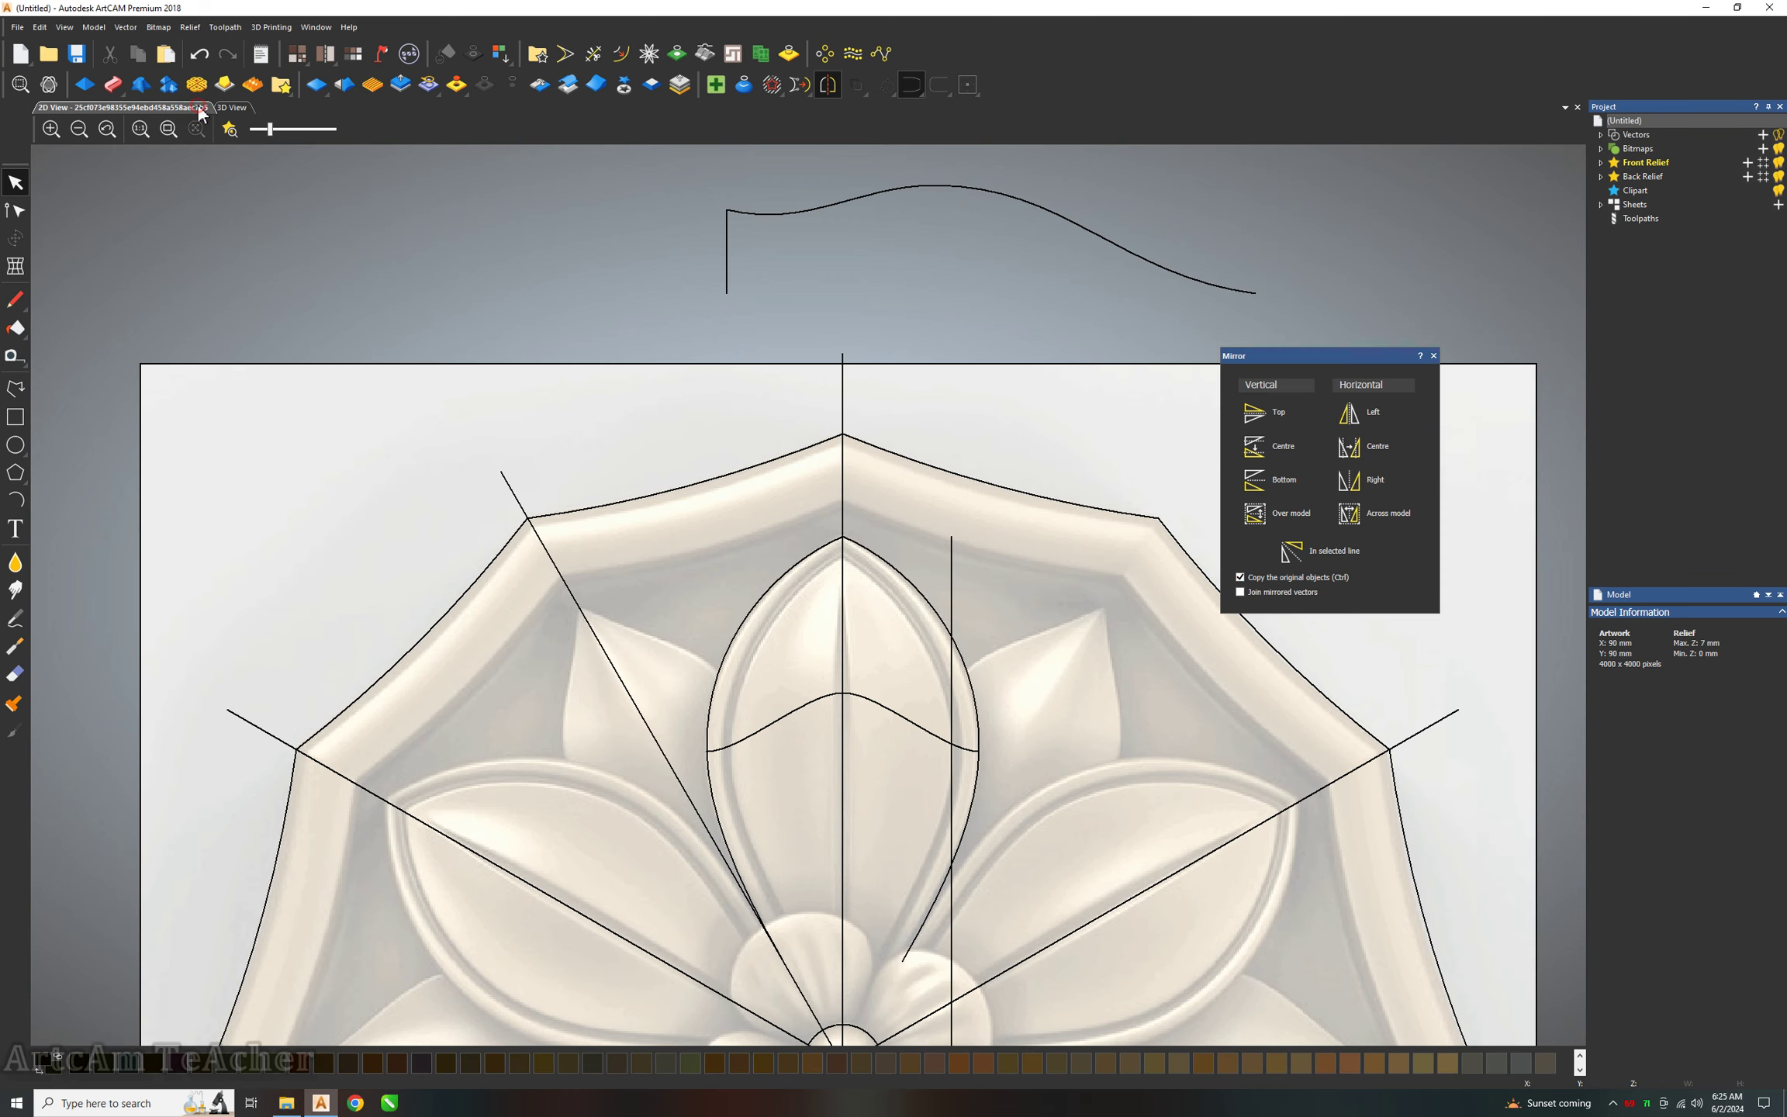
{"action": "left_click", "coordinate": [15, 388]}
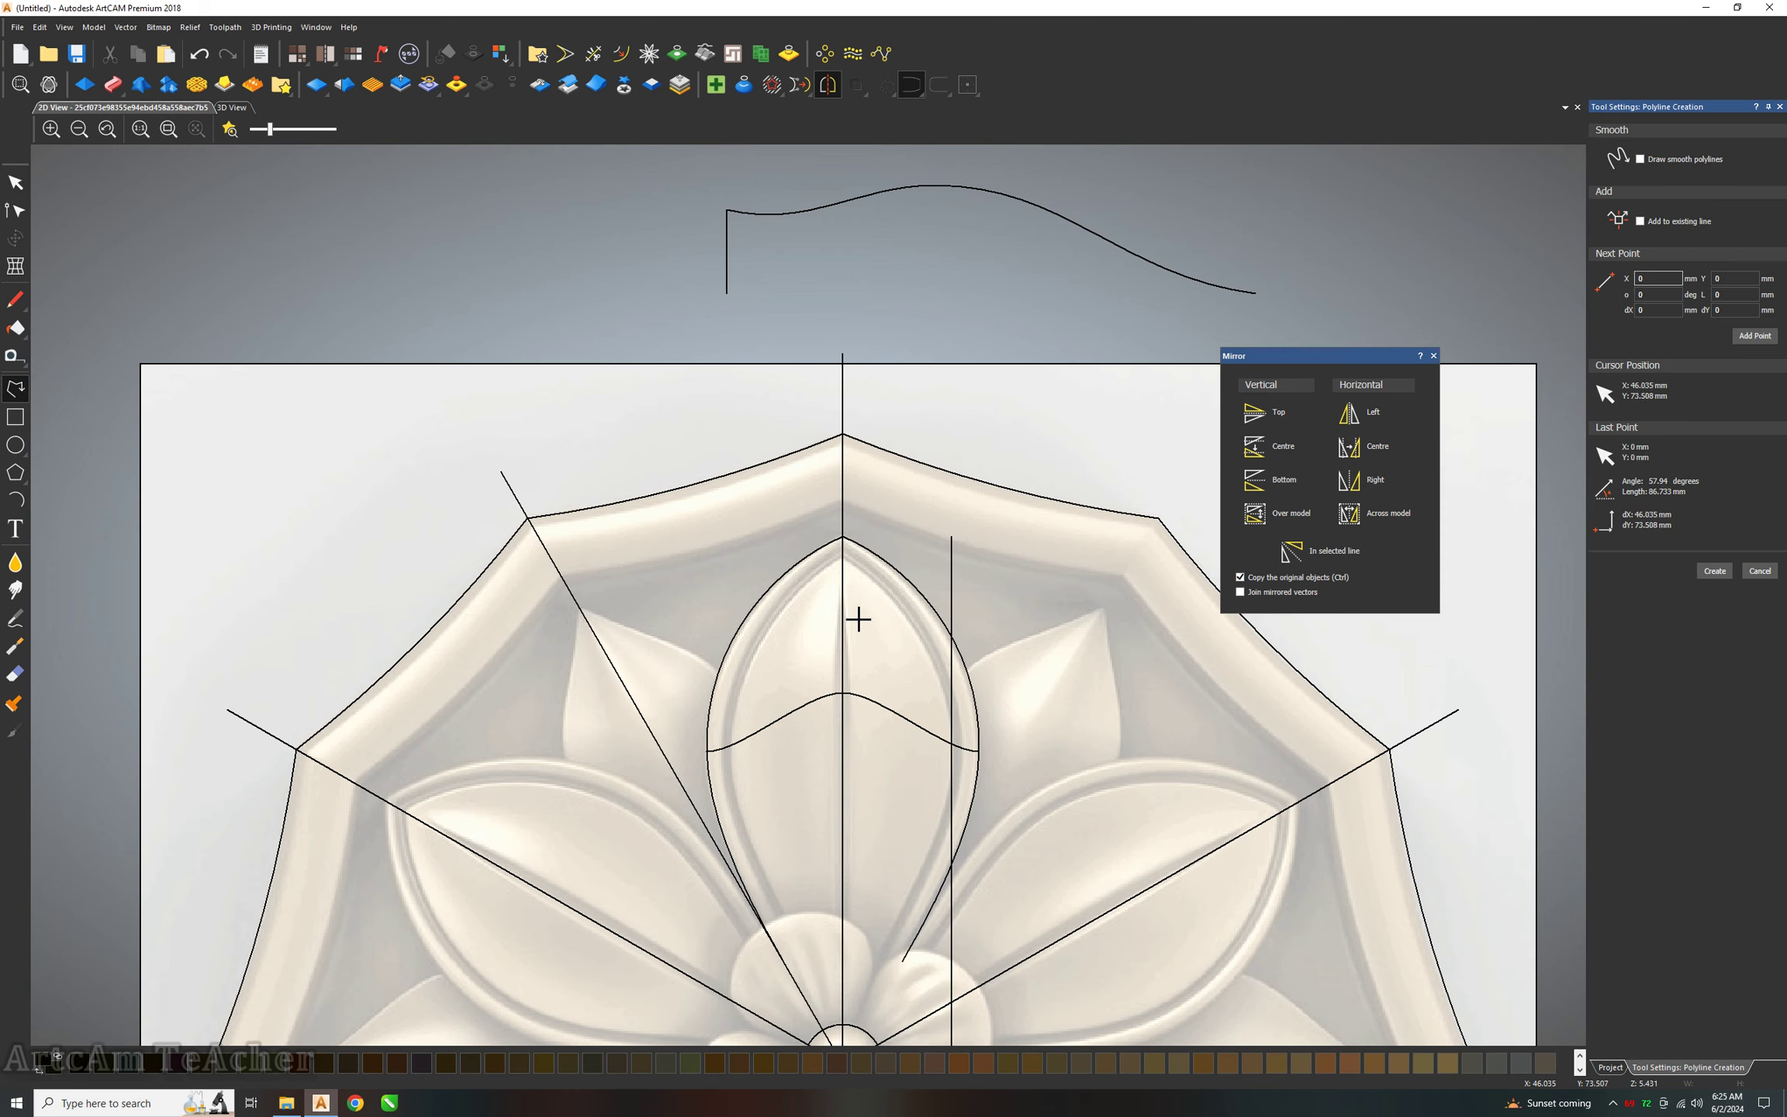
{"action": "key", "text": "Escape"}
{"action": "left_click", "coordinate": [893, 568]}
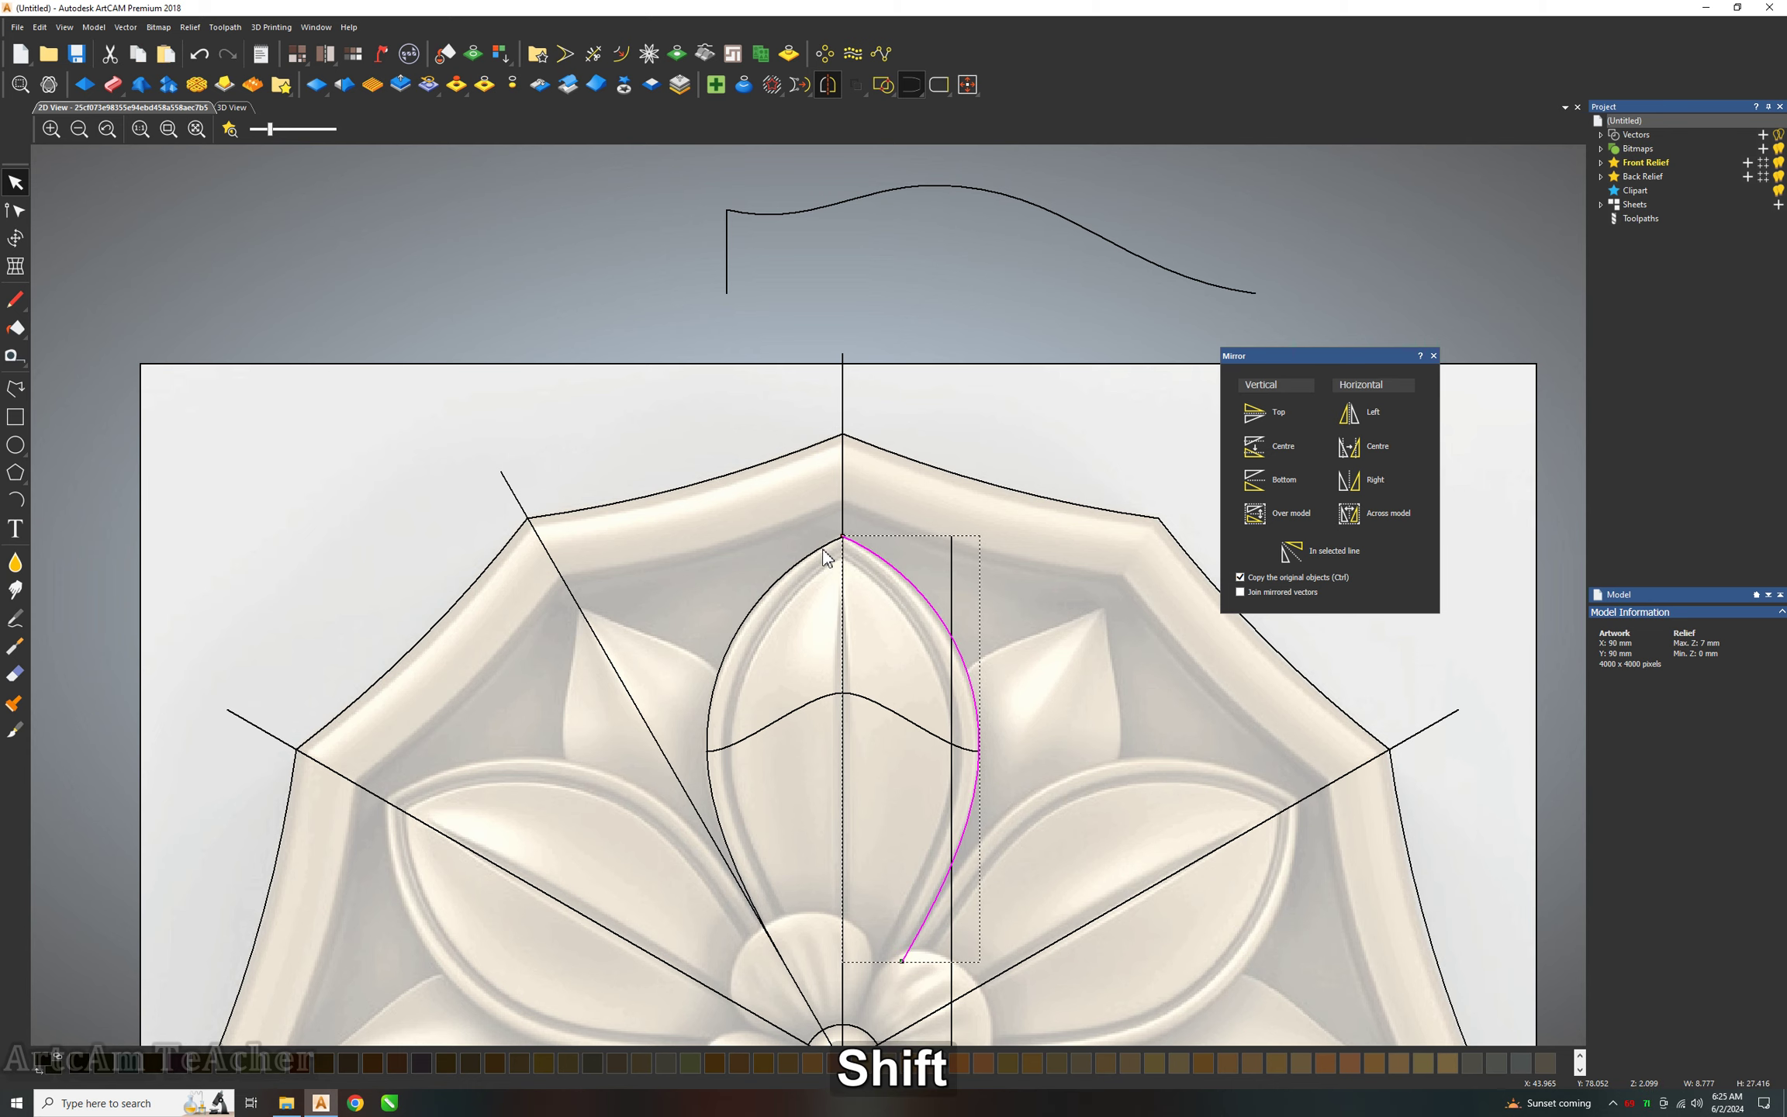
{"action": "left_click", "coordinate": [824, 549], "text": "shift"}
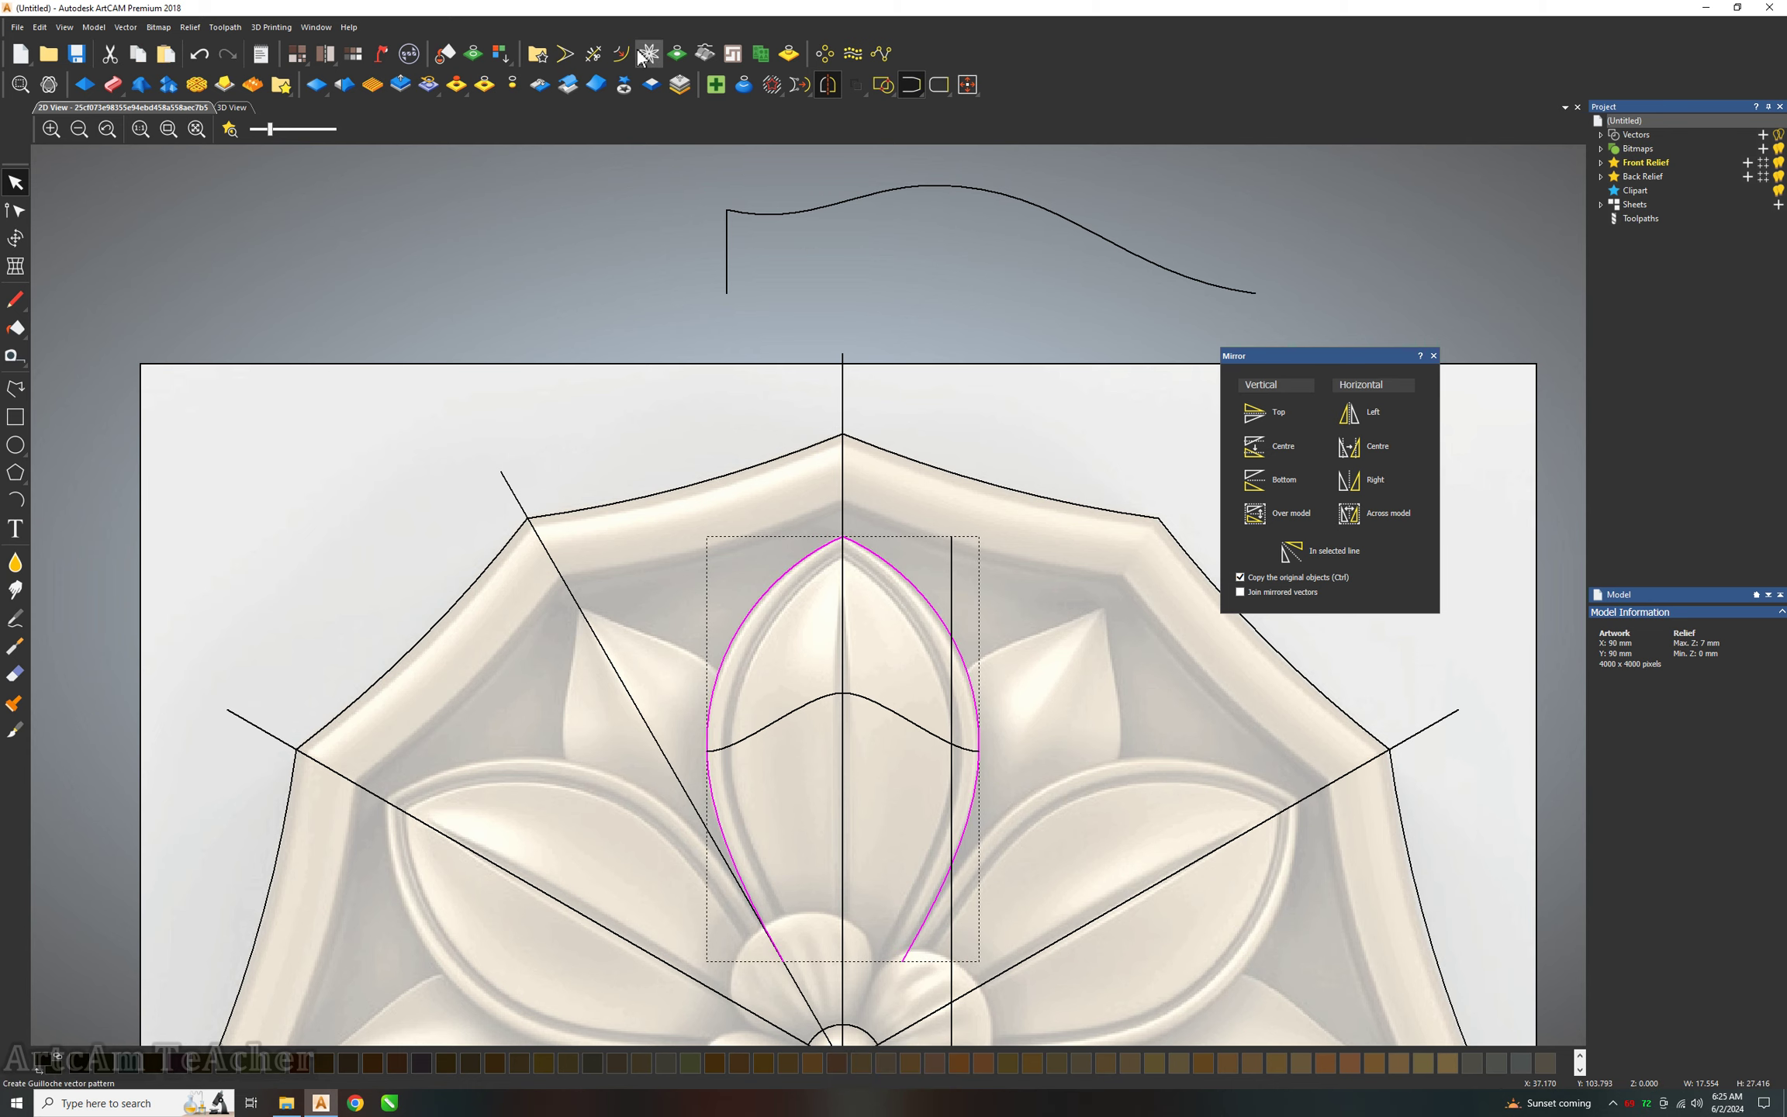
Create an inward offset copy about 0.792 mm inside the leaf outline.
{"action": "key", "text": "o"}
{"action": "scroll", "coordinate": [907, 597], "scroll_direction": "up", "scroll_amount": 2}
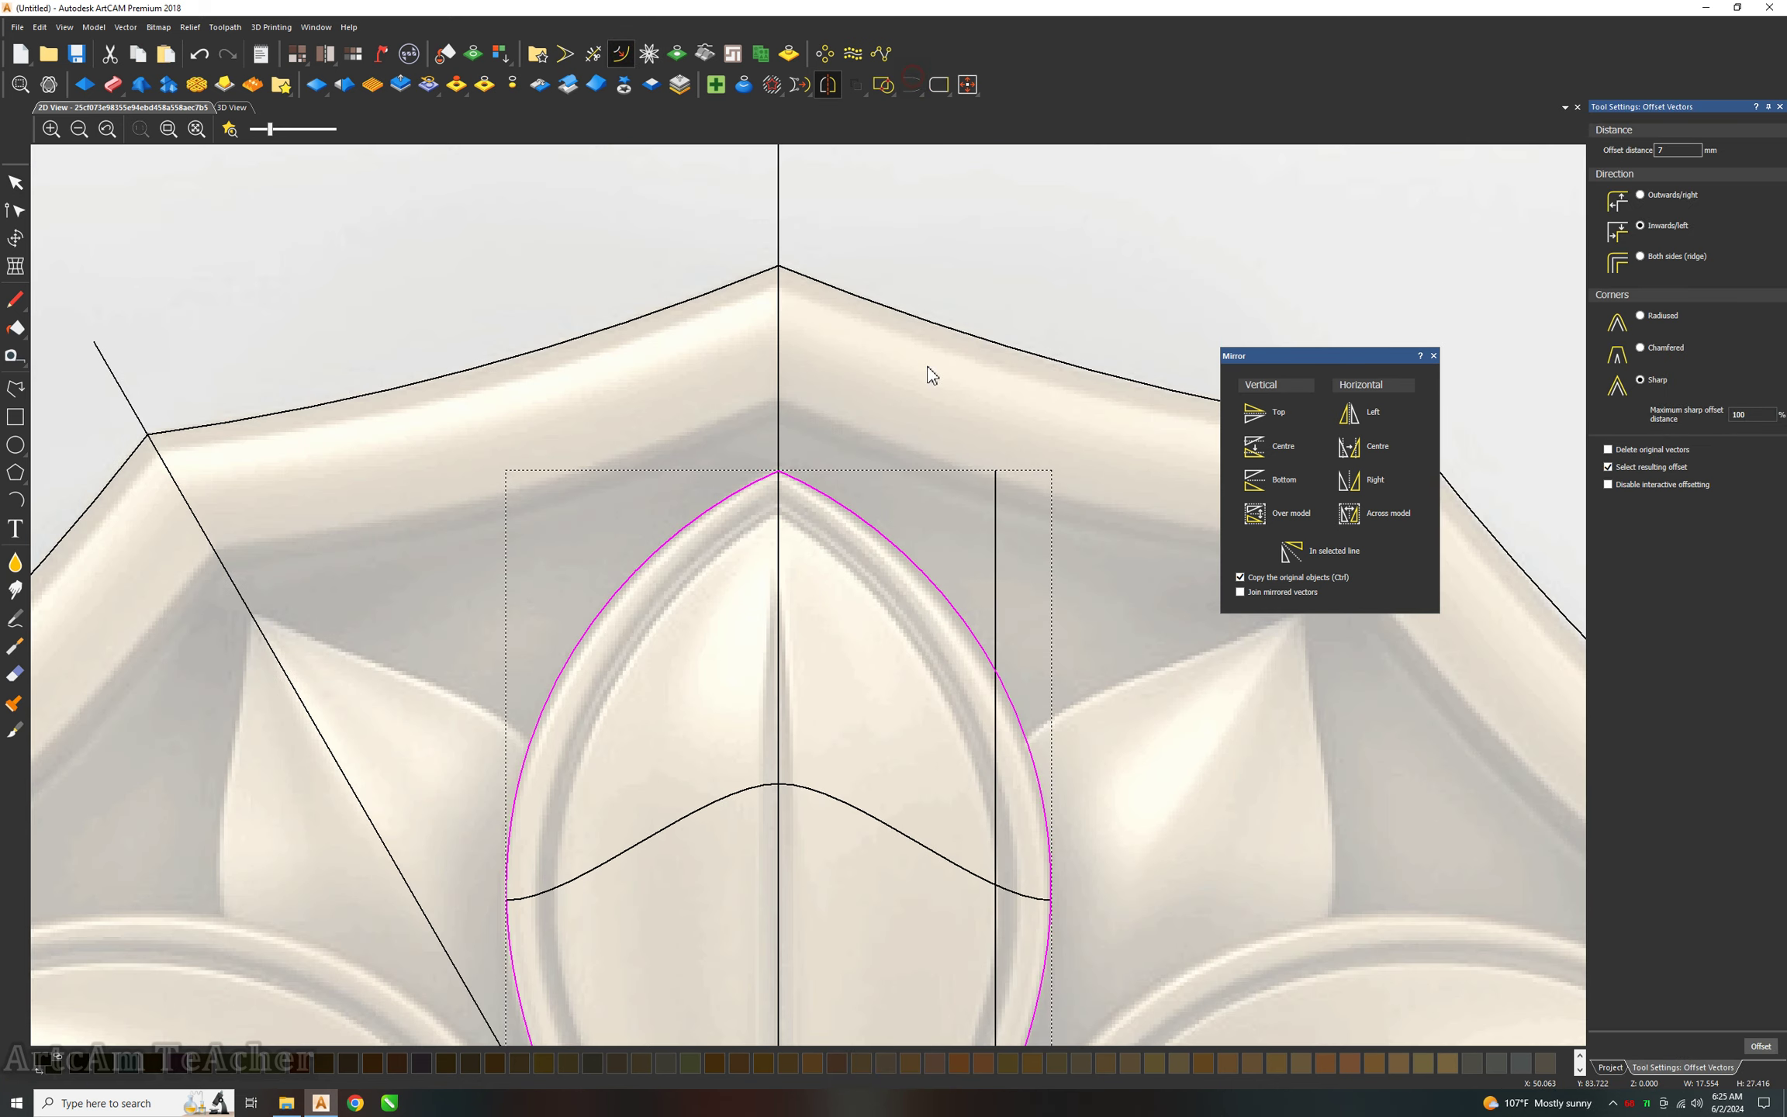
{"action": "left_click_drag", "start_coordinate": [890, 546], "coordinate": [875, 580]}
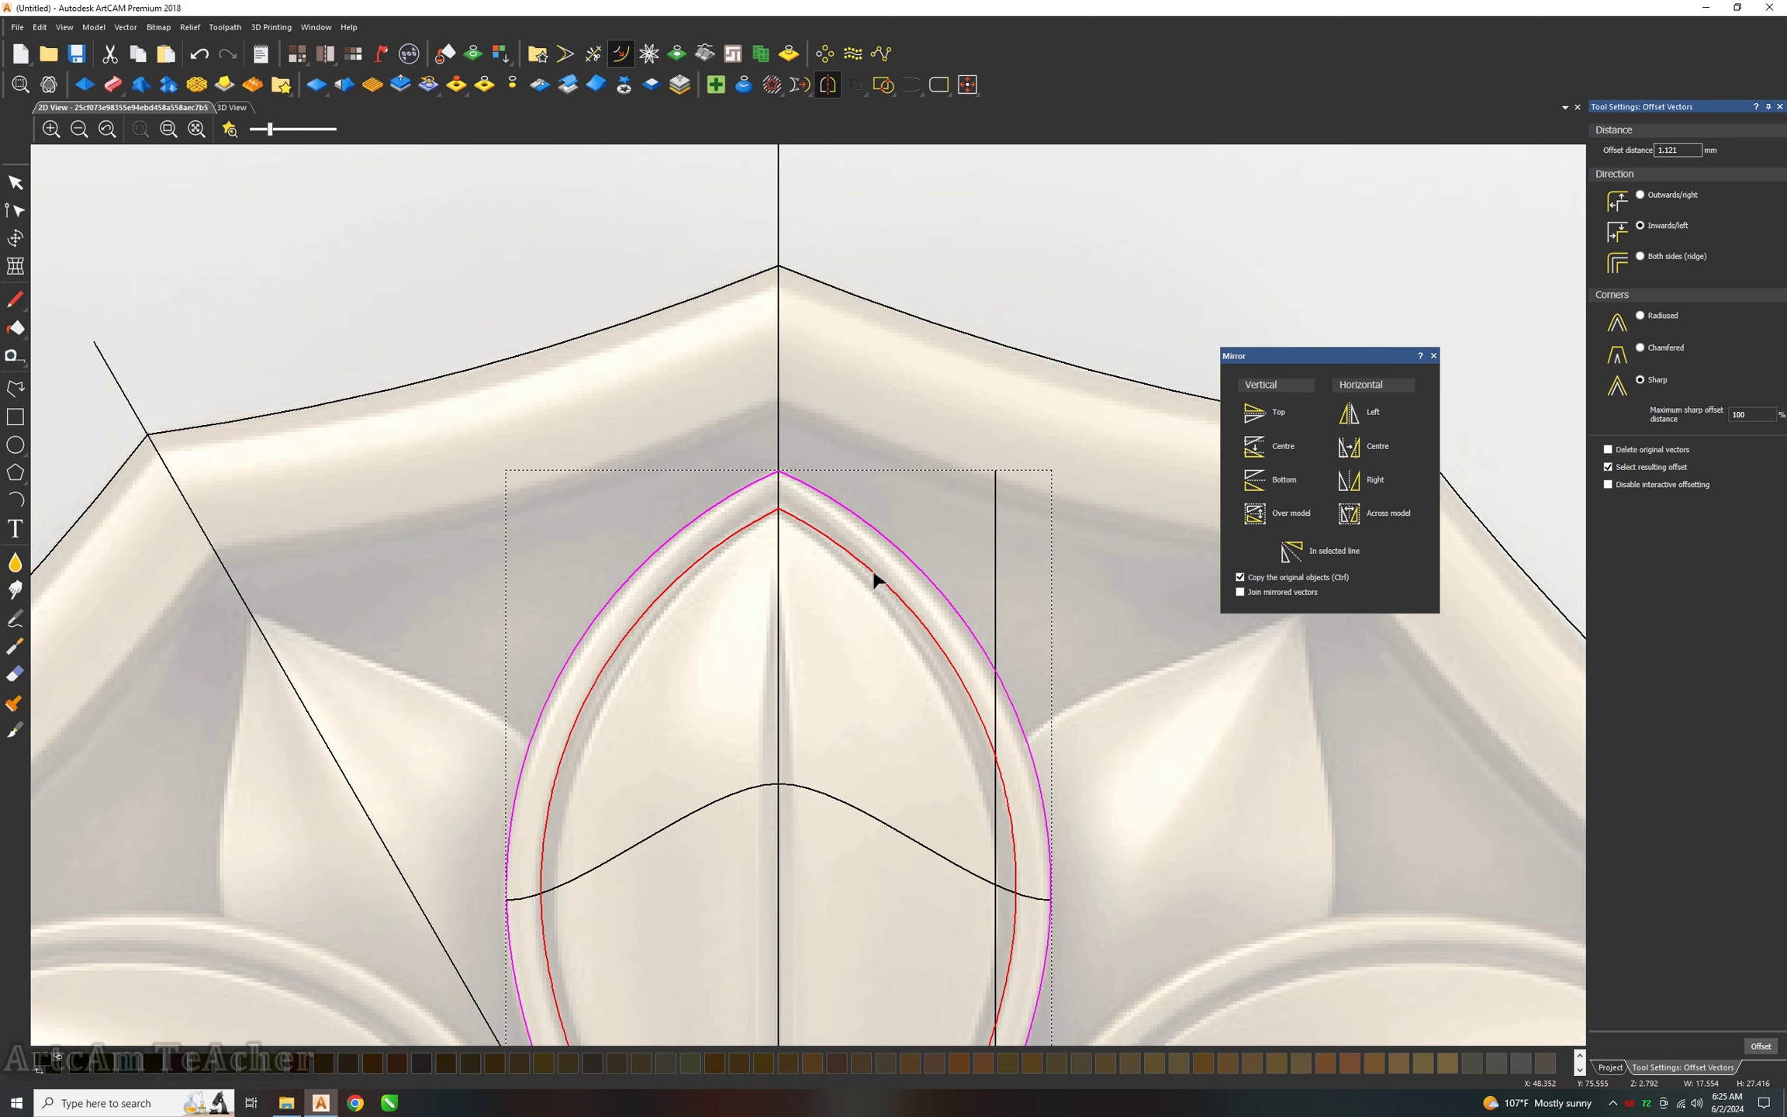
{"action": "scroll", "coordinate": [710, 845], "scroll_direction": "down", "scroll_amount": 4}
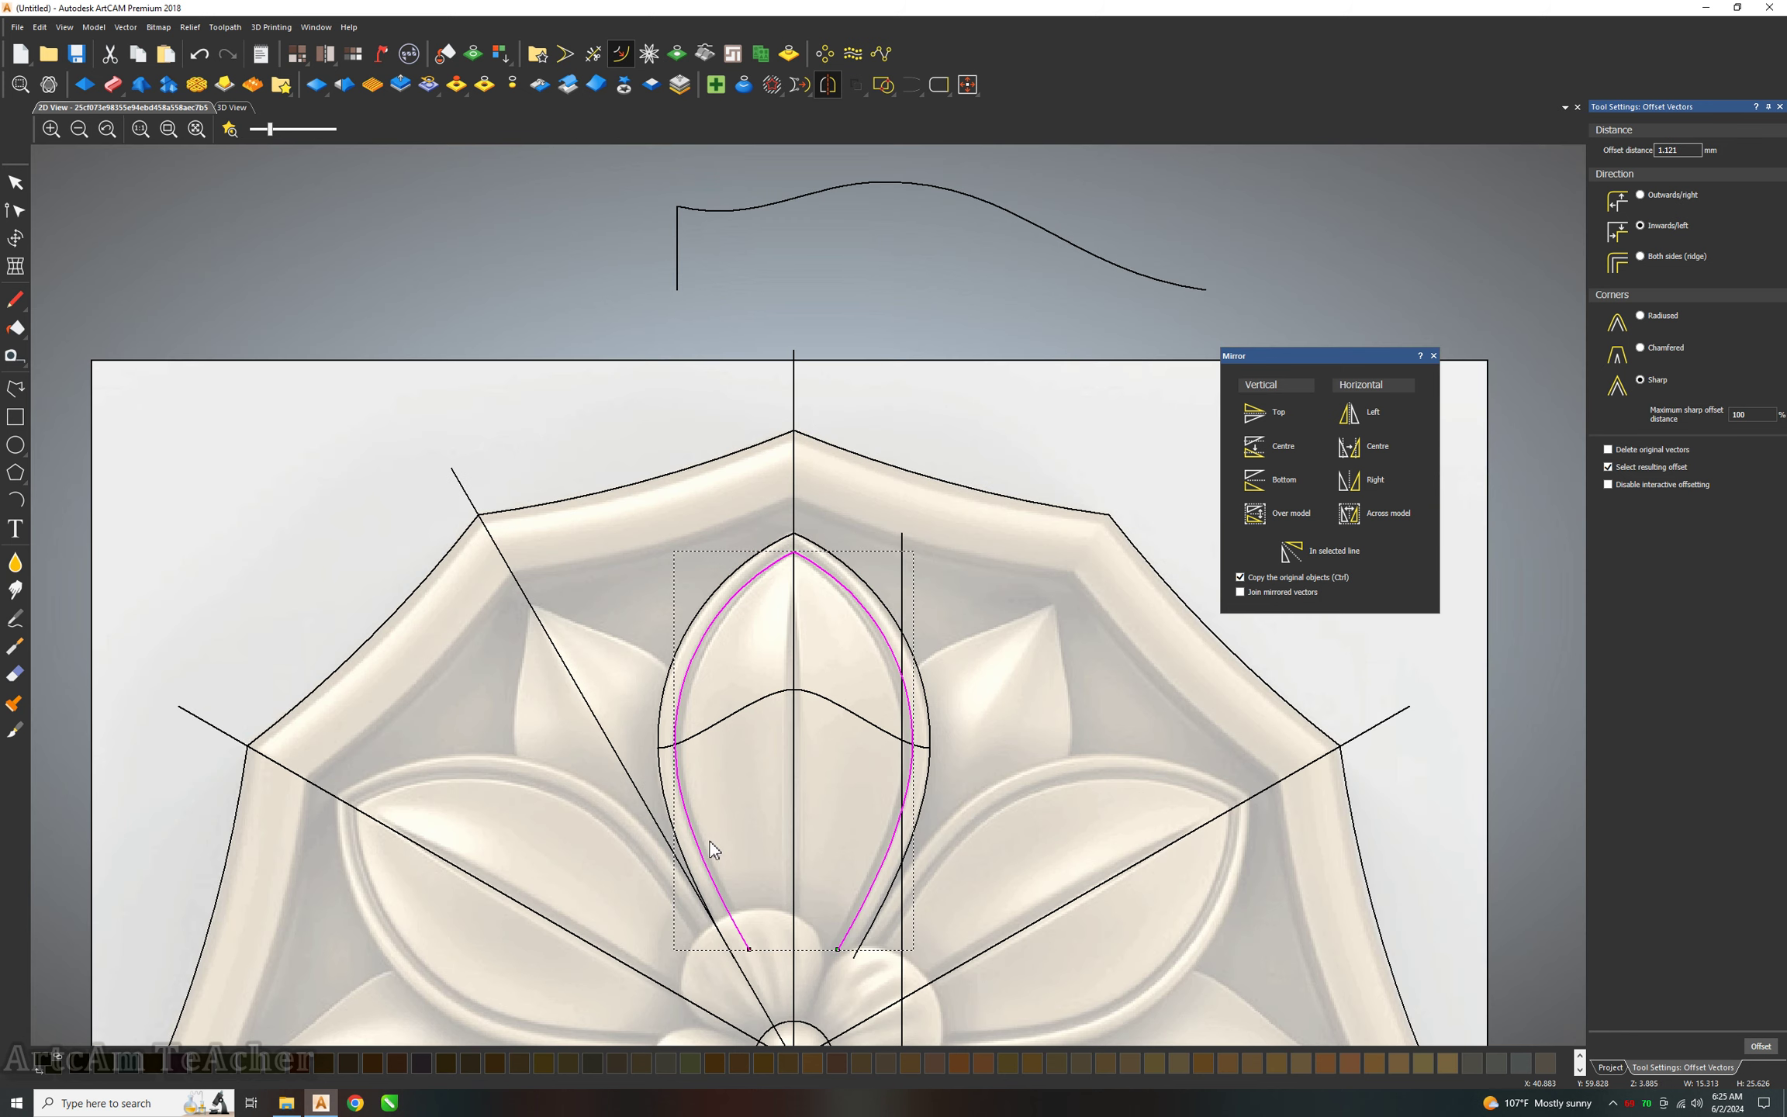
{"action": "scroll", "coordinate": [706, 839], "scroll_direction": "up", "scroll_amount": 4}
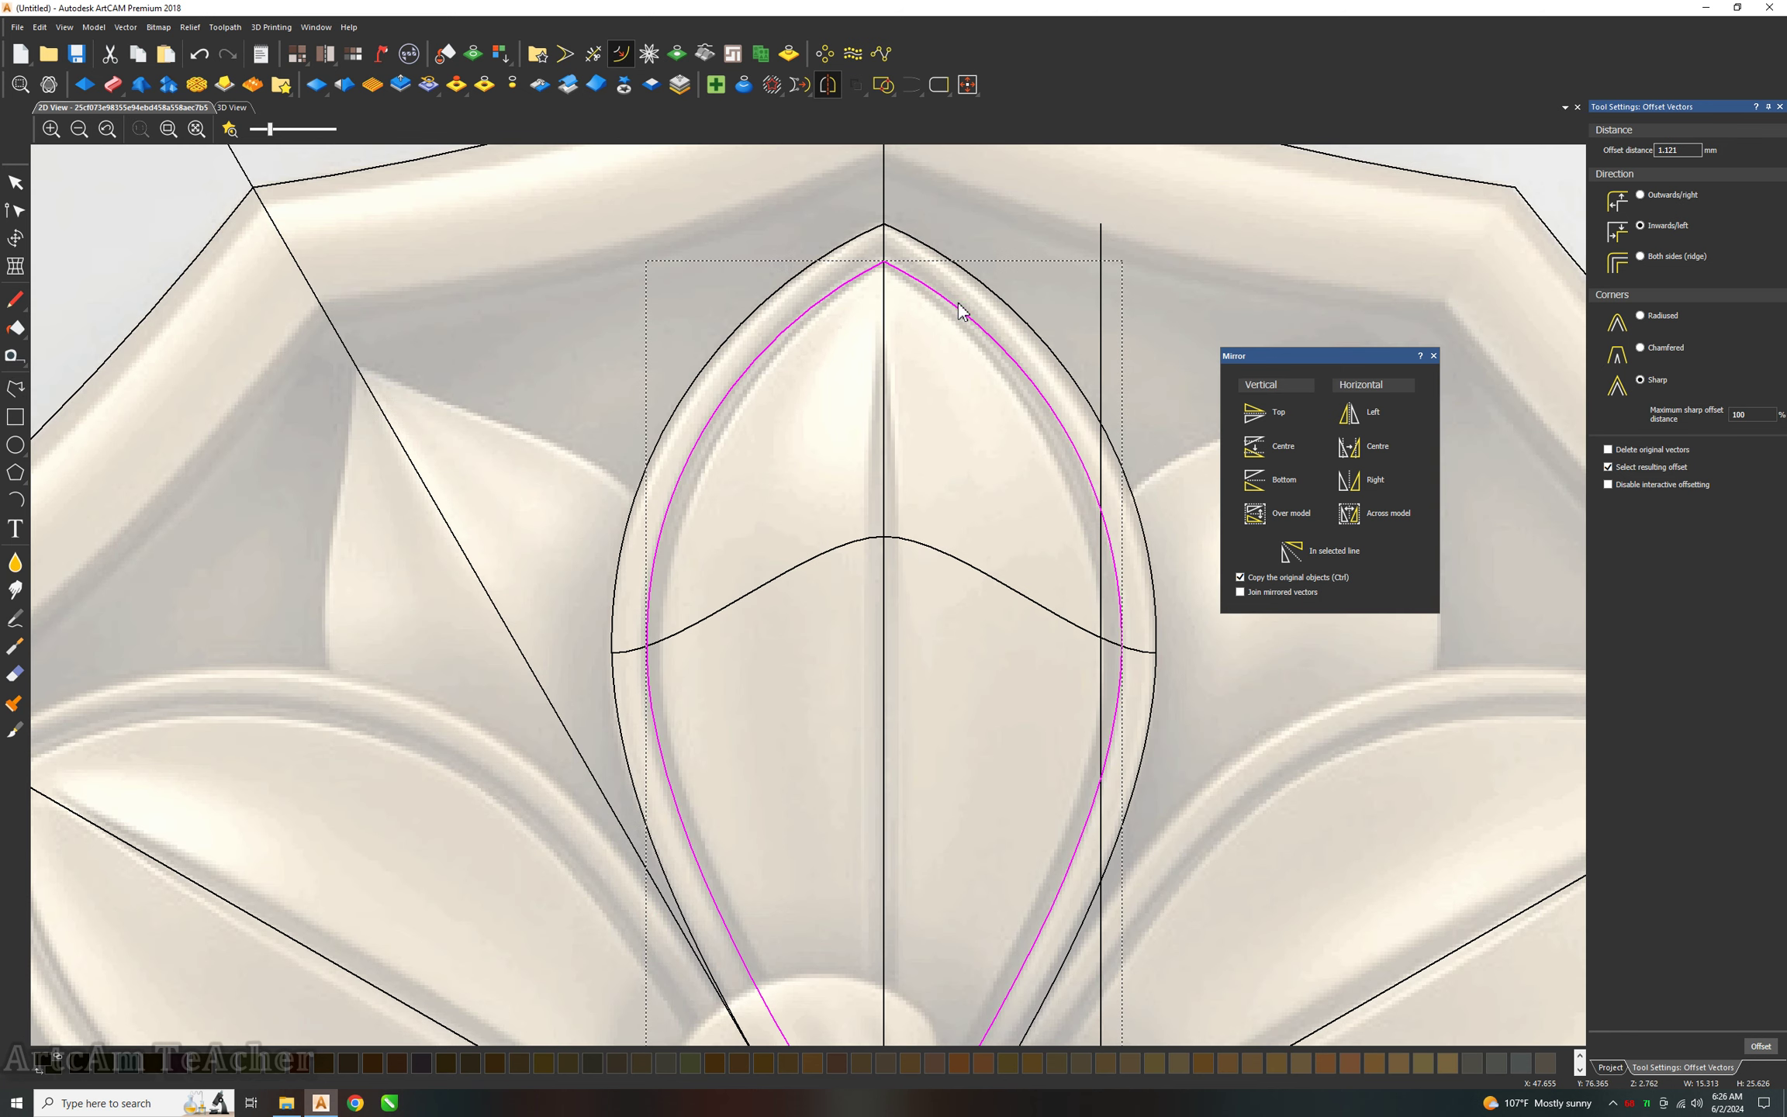
{"action": "left_click_drag", "start_coordinate": [959, 314], "coordinate": [945, 341]}
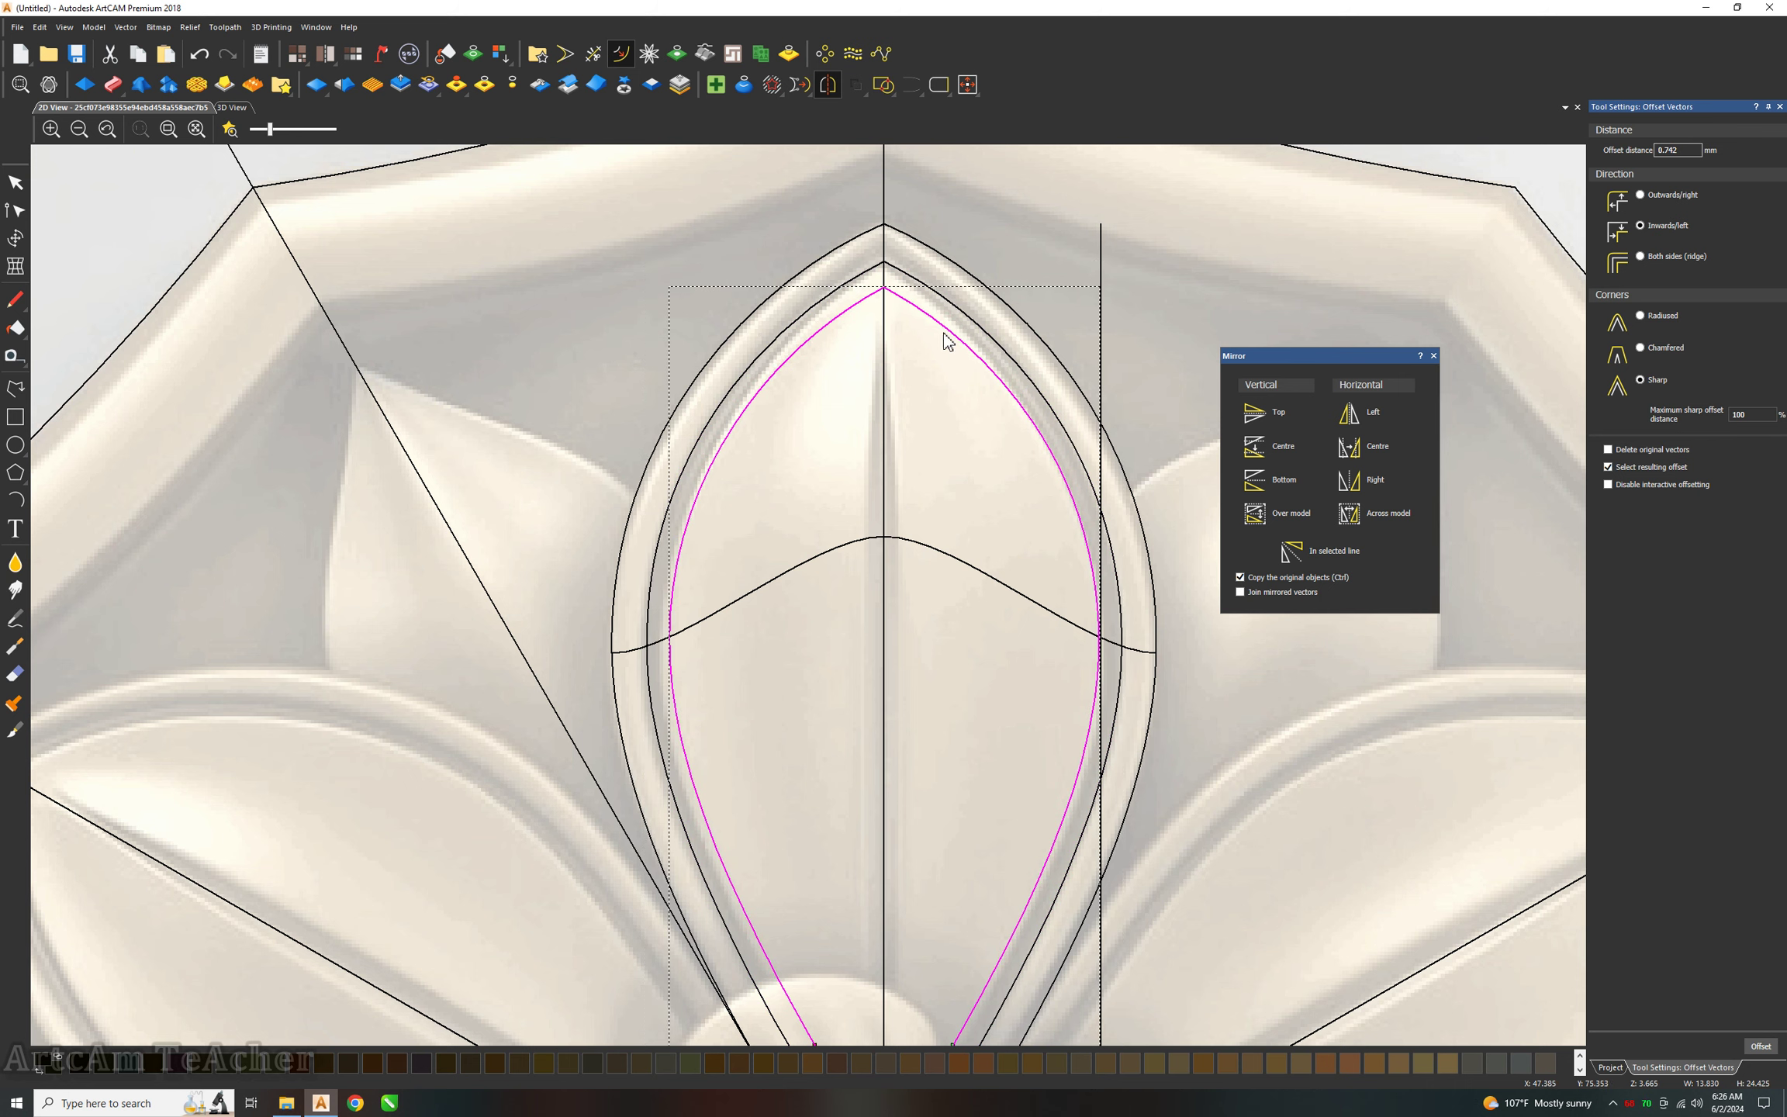
{"action": "left_click", "coordinate": [14, 182]}
{"action": "left_click", "coordinate": [602, 279]}
{"action": "scroll", "coordinate": [818, 508], "scroll_direction": "down", "scroll_amount": 2}
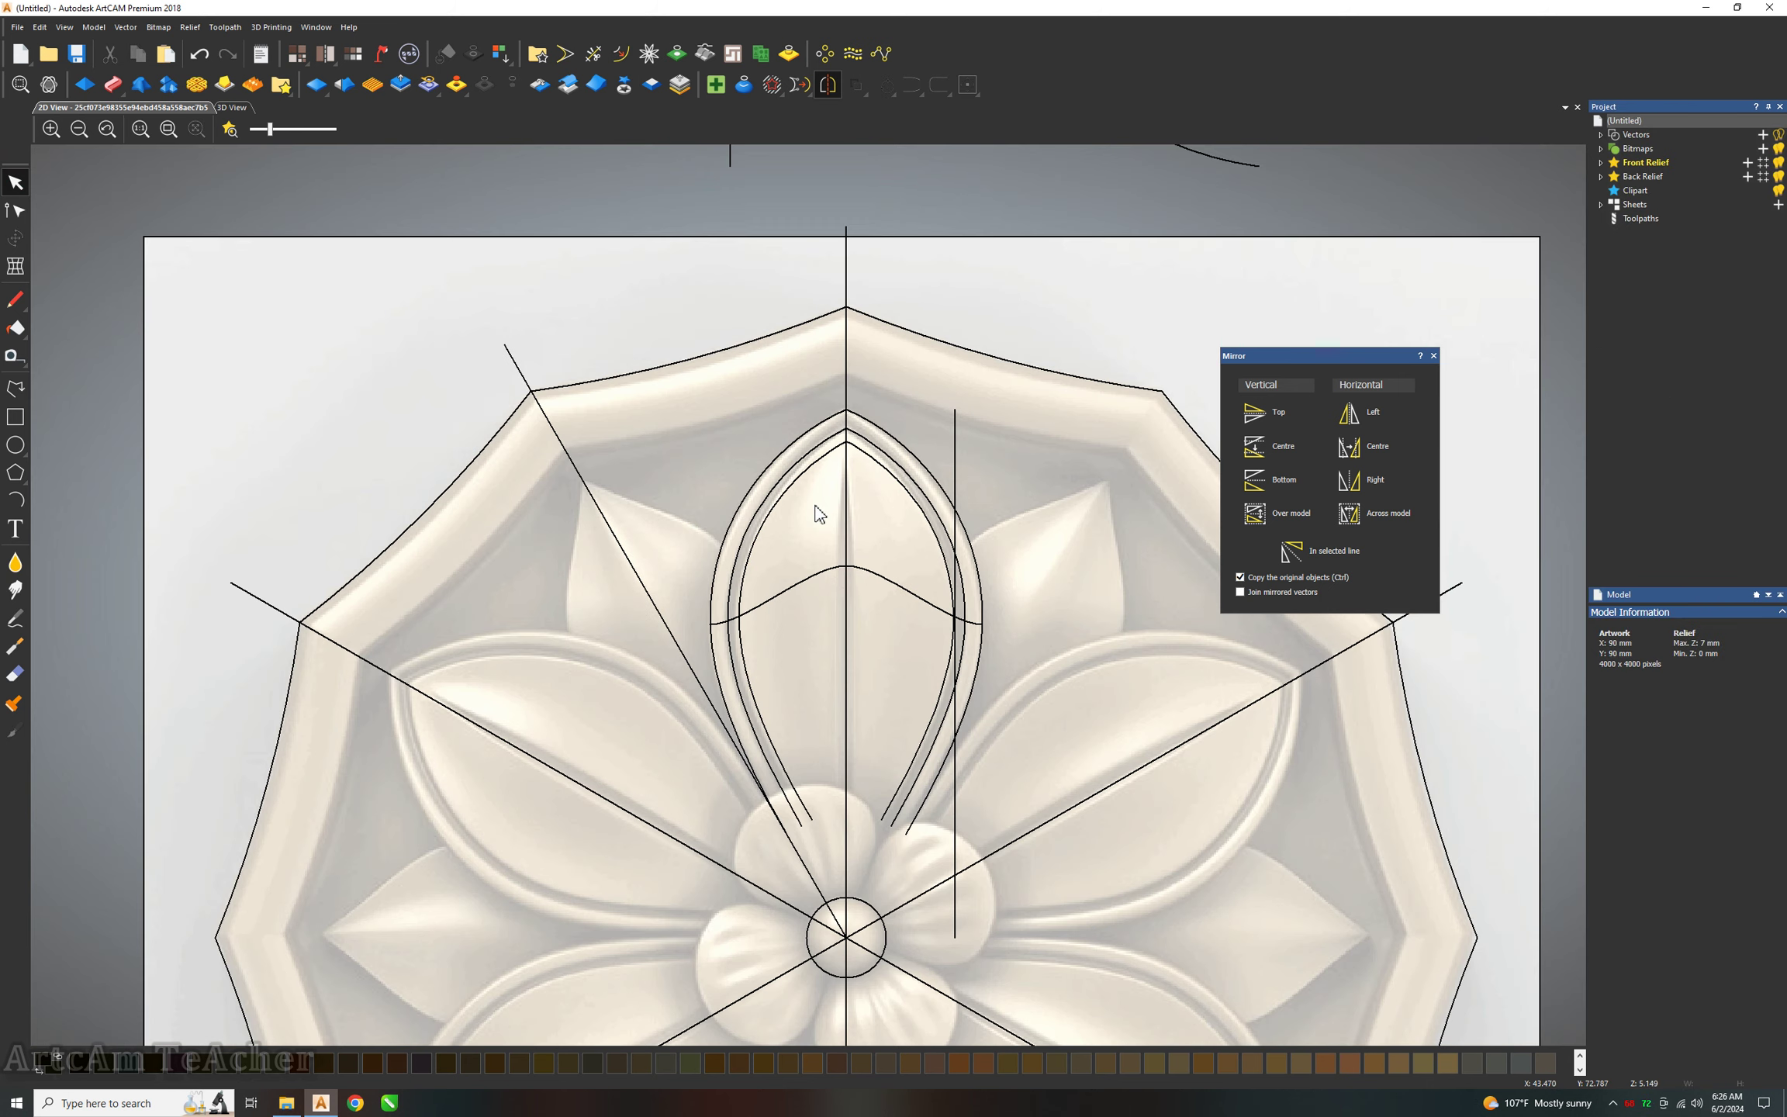
Shape the arch's outer outline into a rounded relief scaled to height 0.5.
{"action": "left_click", "coordinate": [230, 107]}
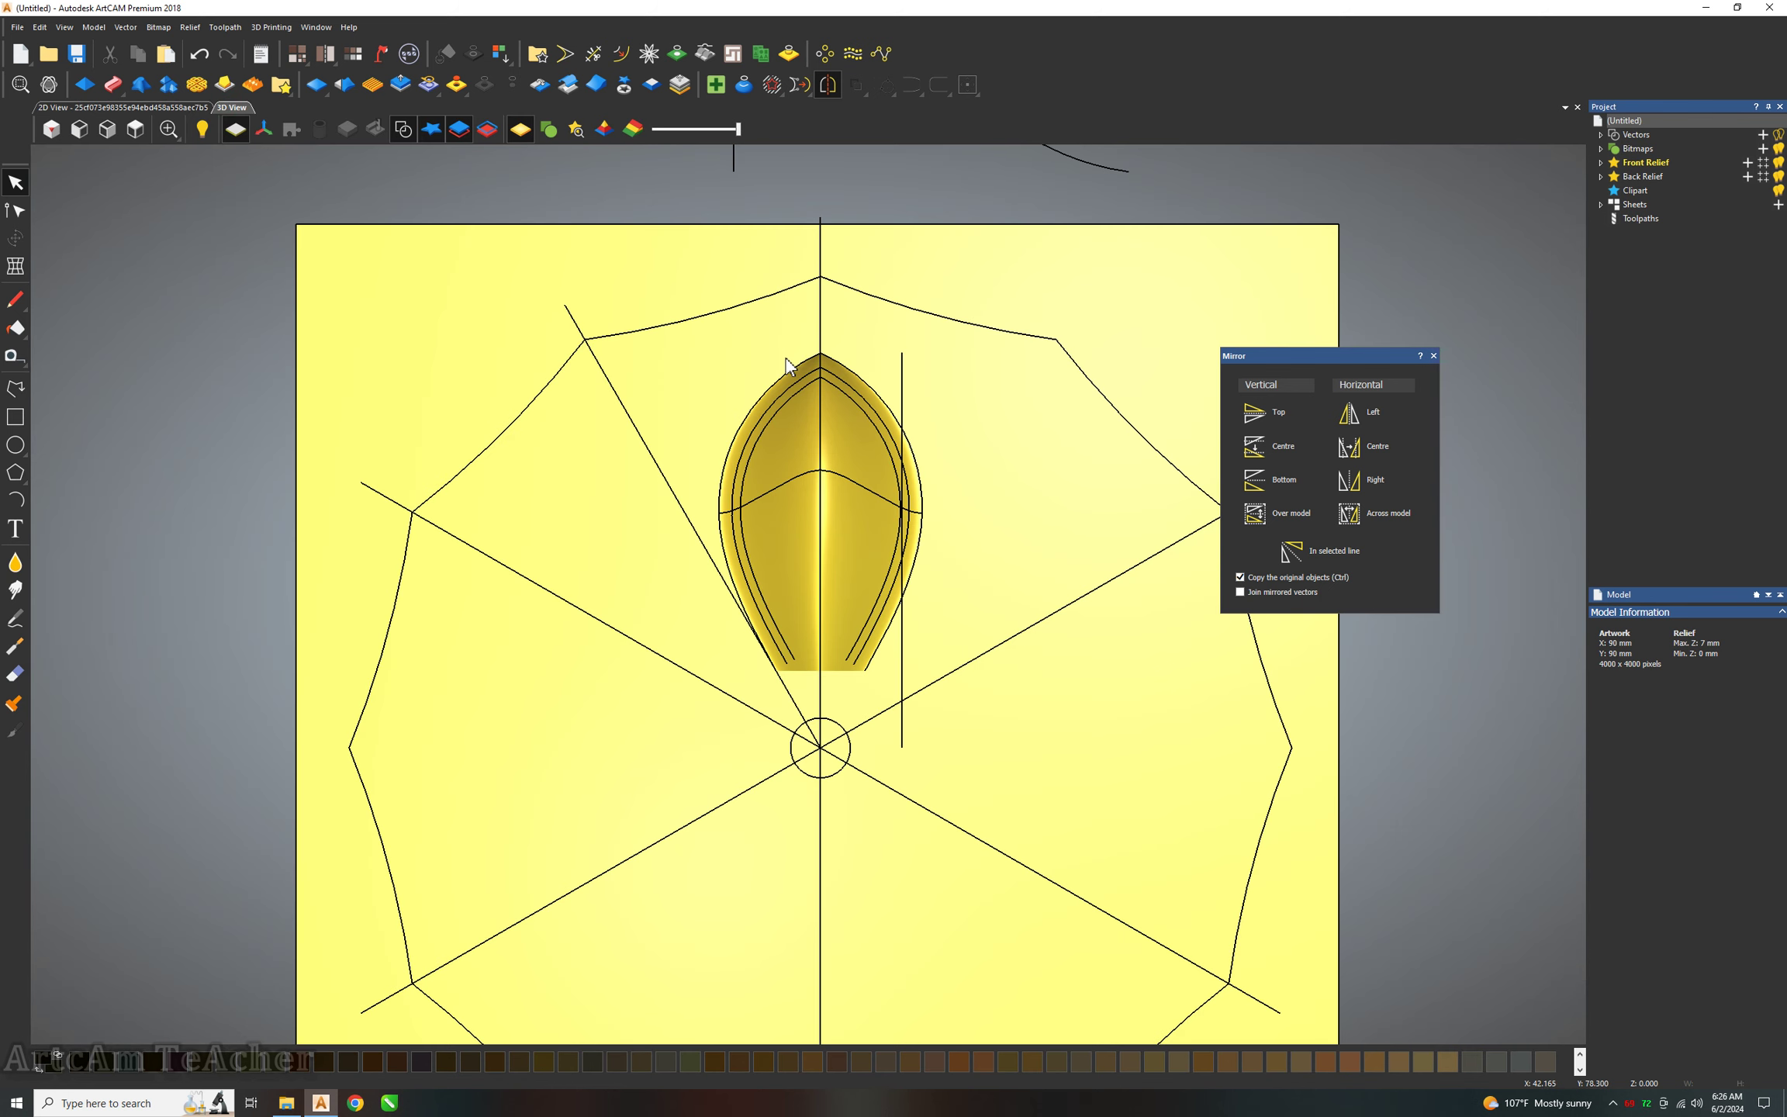
{"action": "scroll", "coordinate": [828, 387], "scroll_direction": "up", "scroll_amount": 3}
{"action": "left_click", "coordinate": [775, 434]}
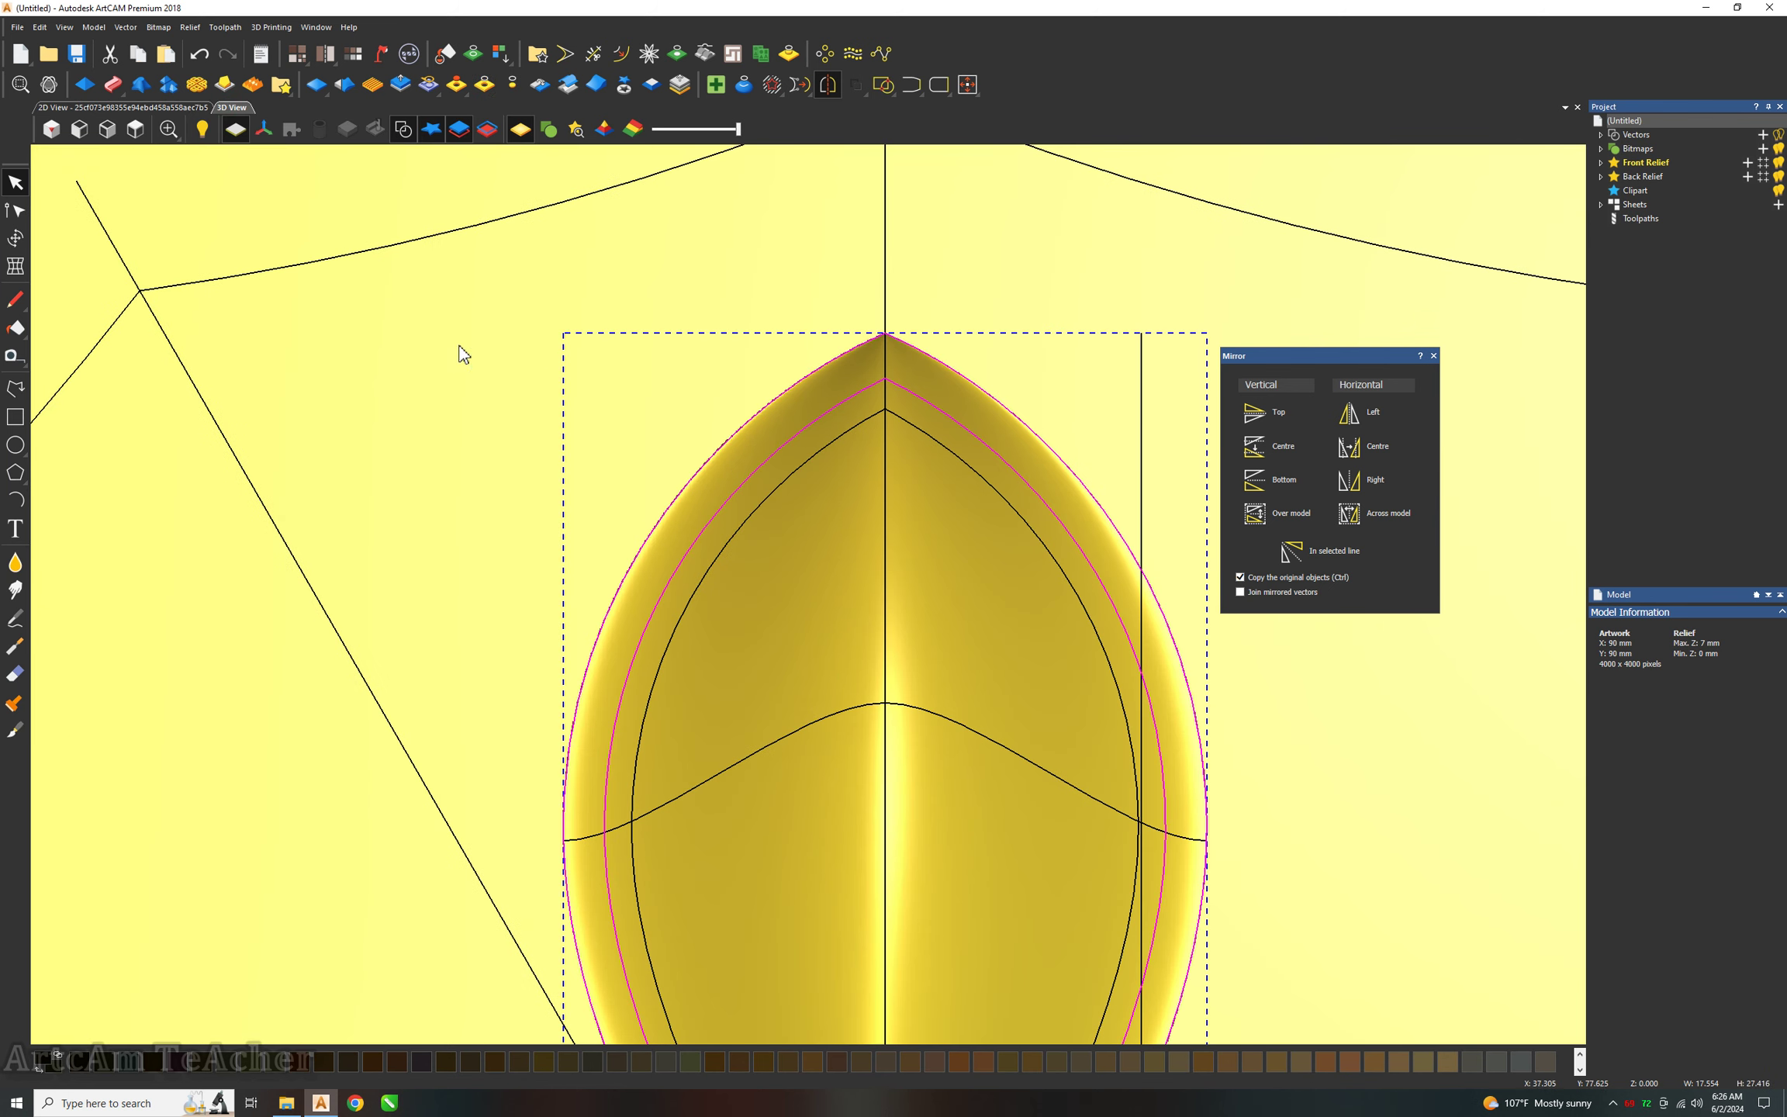
{"action": "left_click", "coordinate": [84, 83]}
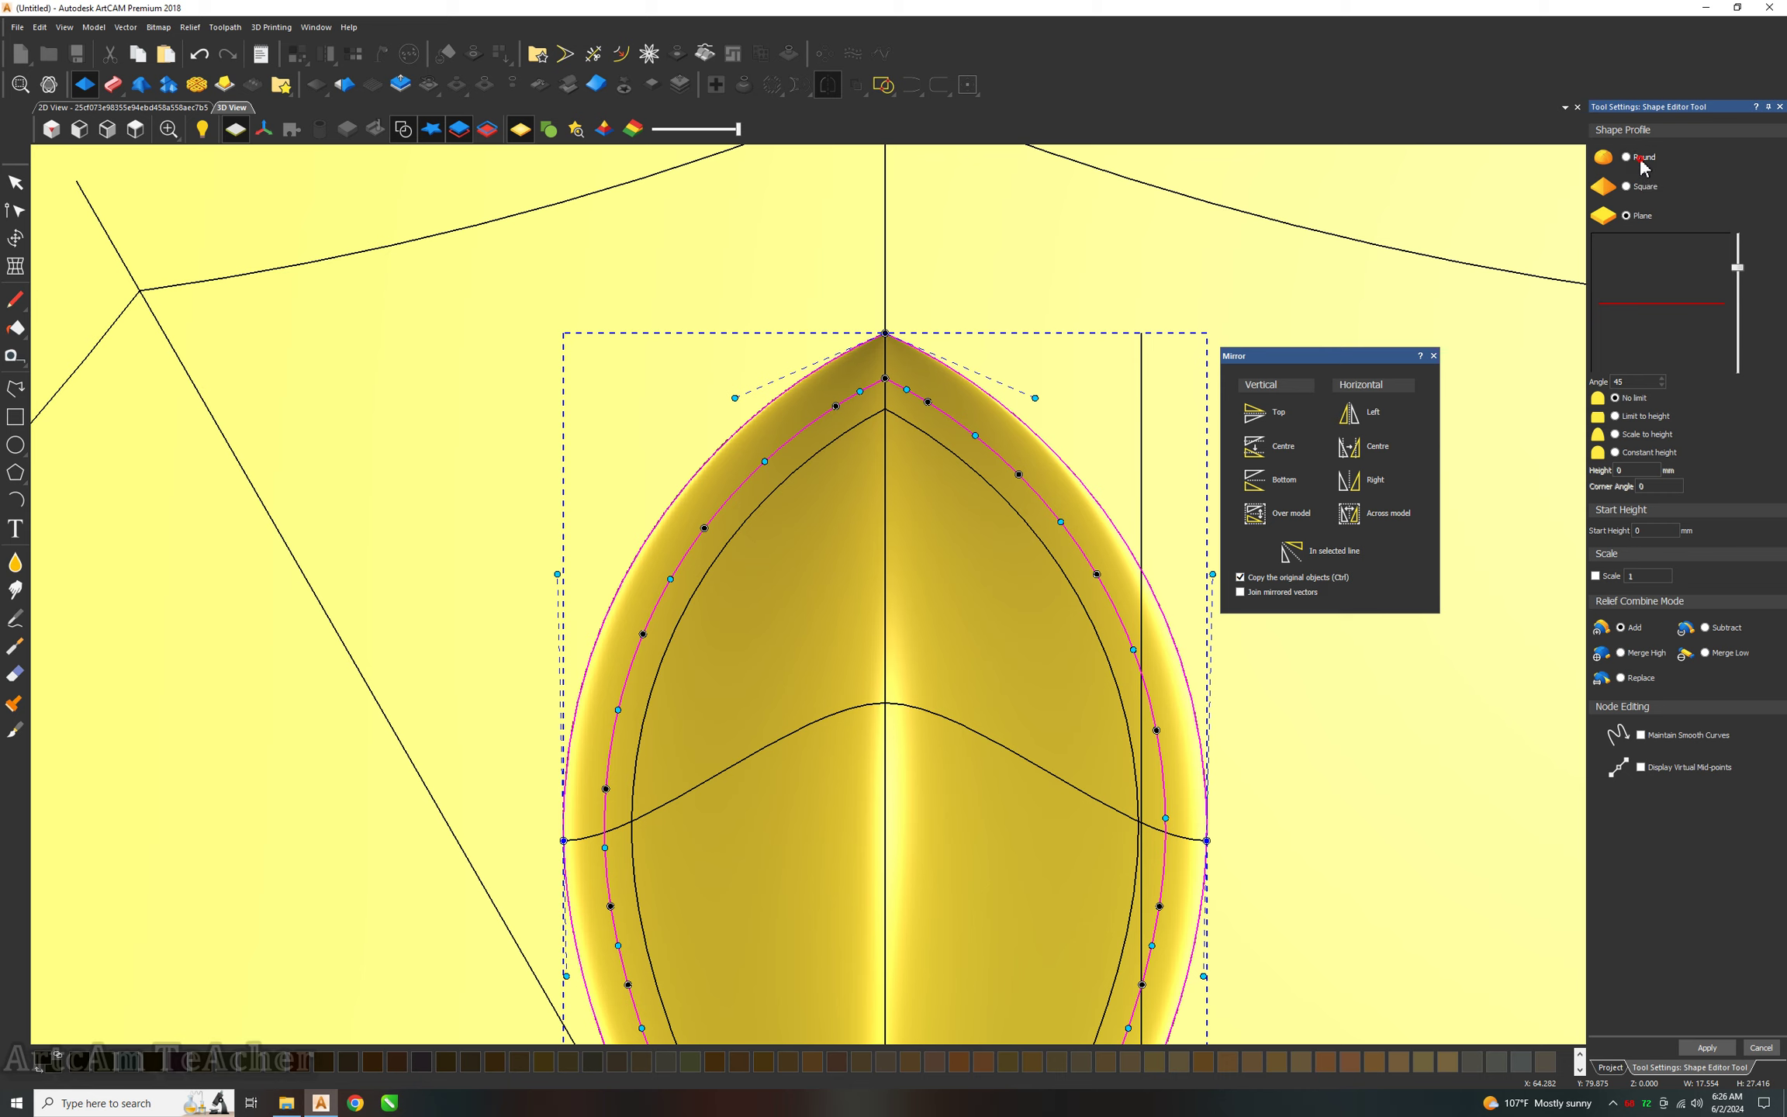
{"action": "left_click", "coordinate": [1648, 434]}
{"action": "left_click", "coordinate": [1631, 468]}
{"action": "type", "text": "0.5"}
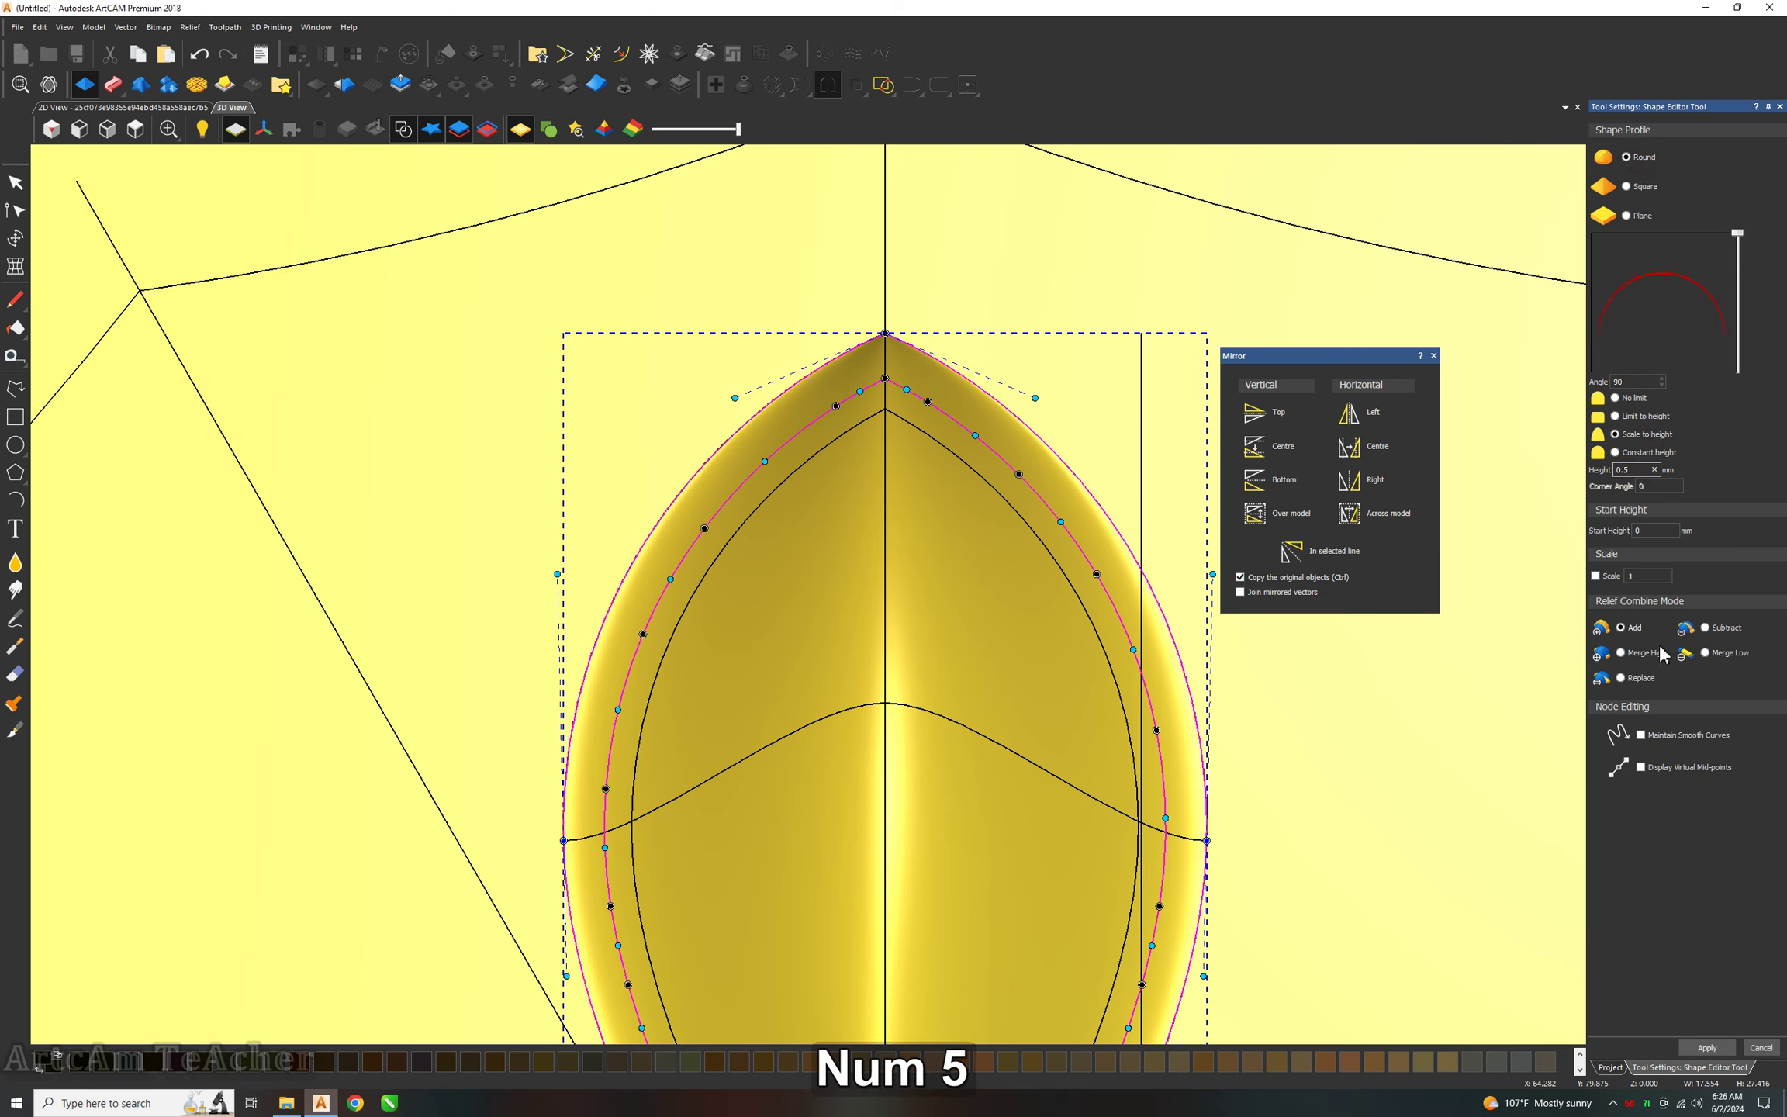
{"action": "scroll", "coordinate": [1085, 644], "scroll_direction": "down", "scroll_amount": 3}
{"action": "scroll", "coordinate": [837, 729], "scroll_direction": "up", "scroll_amount": 2}
{"action": "scroll", "coordinate": [884, 787], "scroll_direction": "down", "scroll_amount": 1}
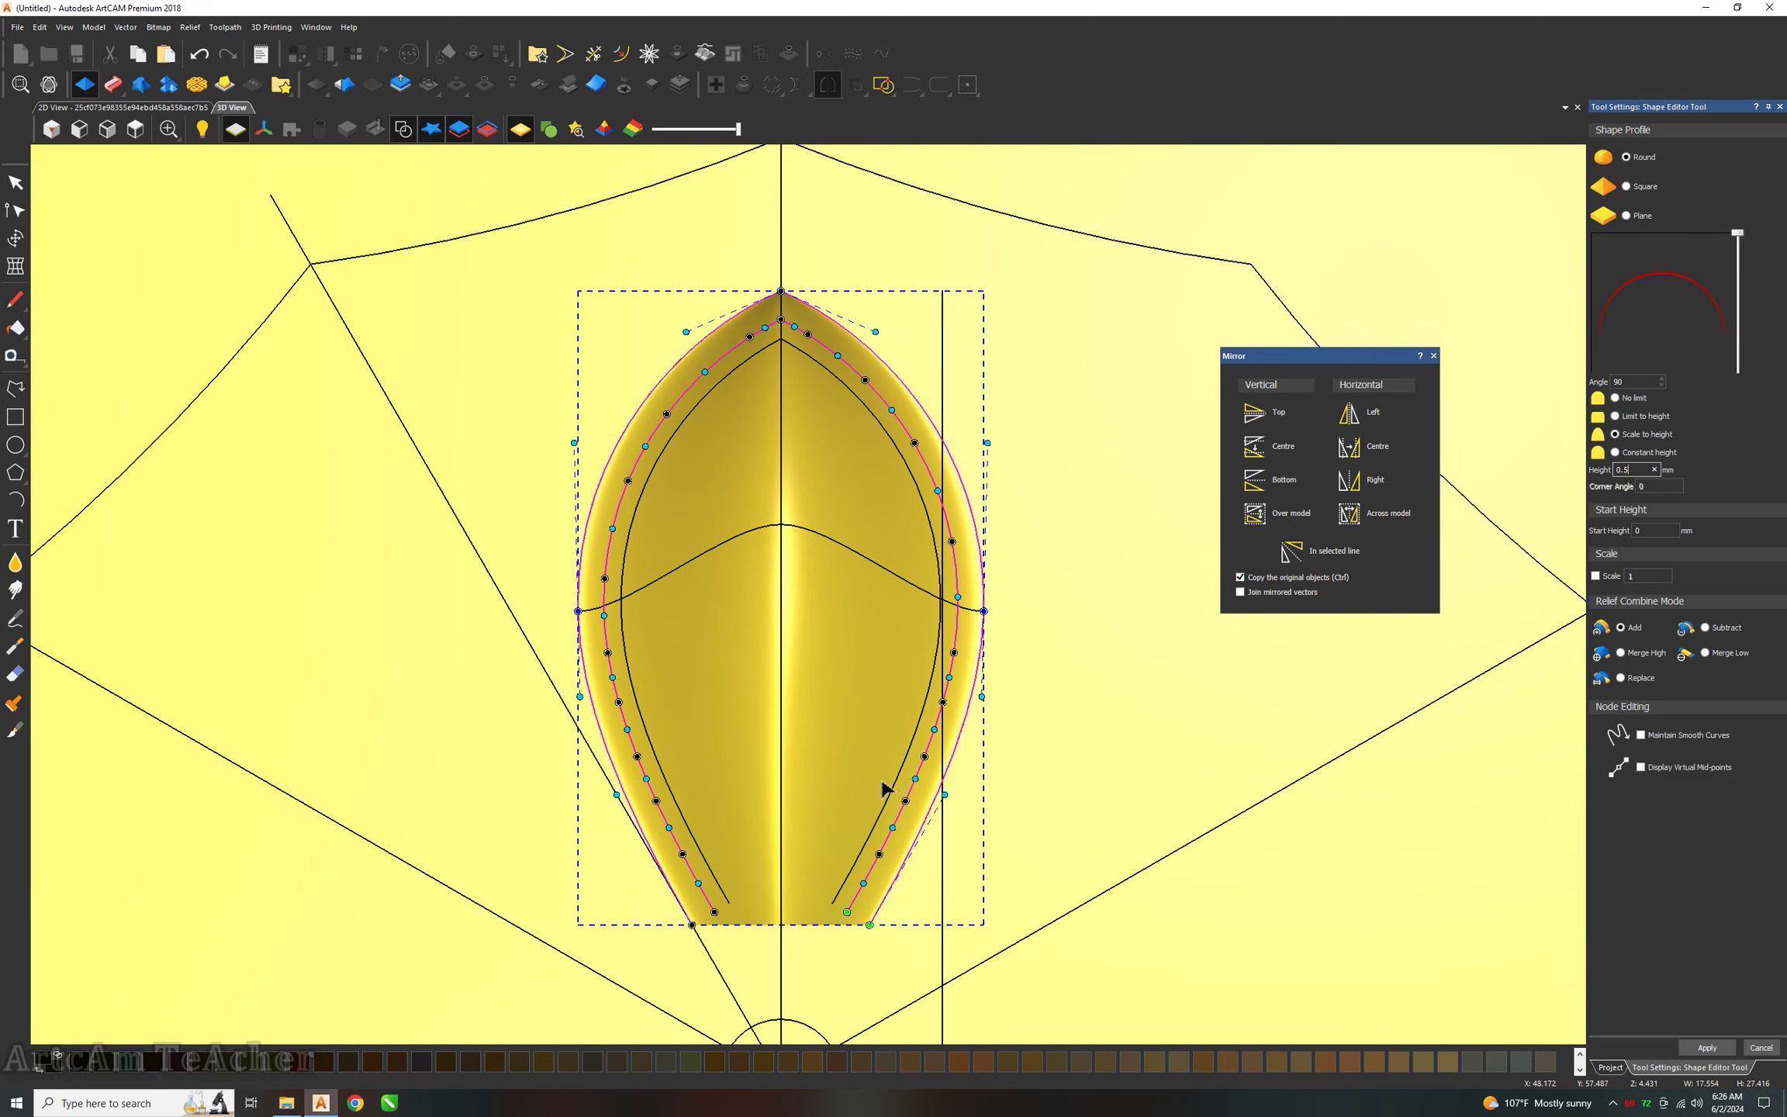
{"action": "left_click", "coordinate": [15, 182]}
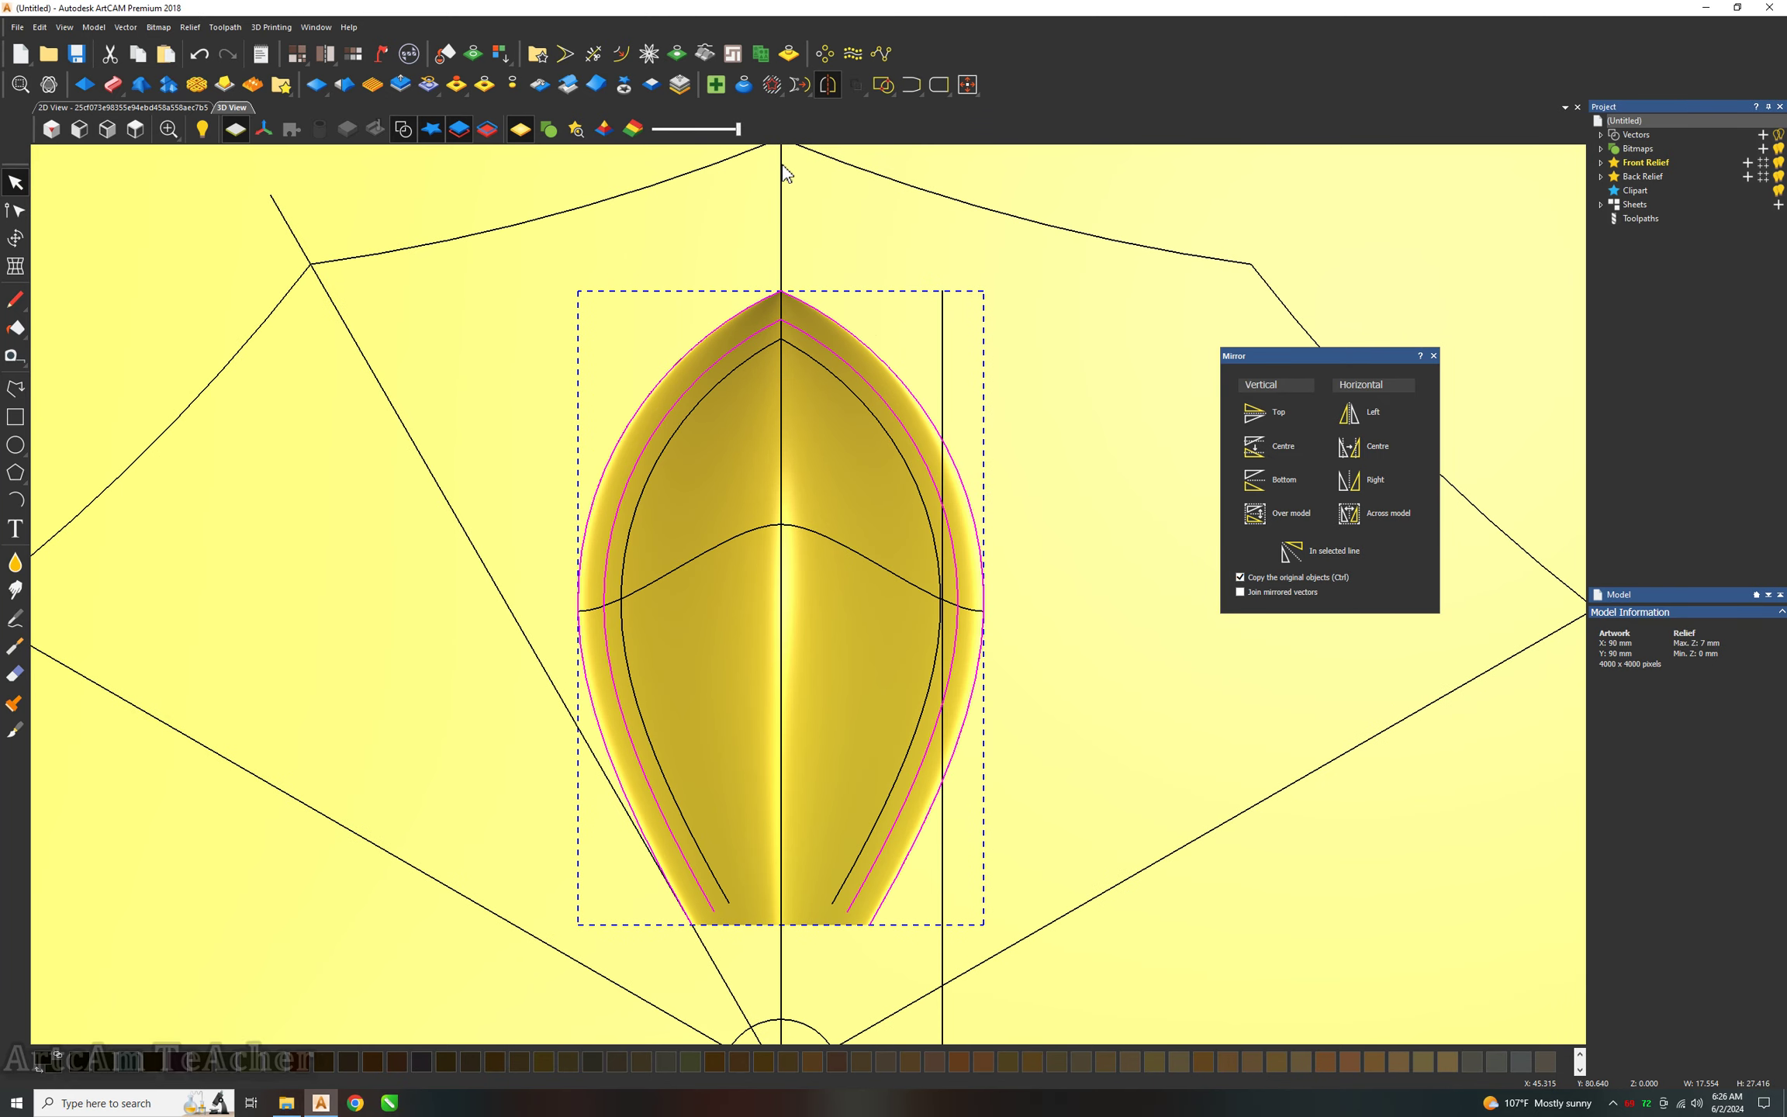
Join the offset outline's open ends and add it as a rounded rim 1 mm high.
{"action": "left_click", "coordinate": [911, 83]}
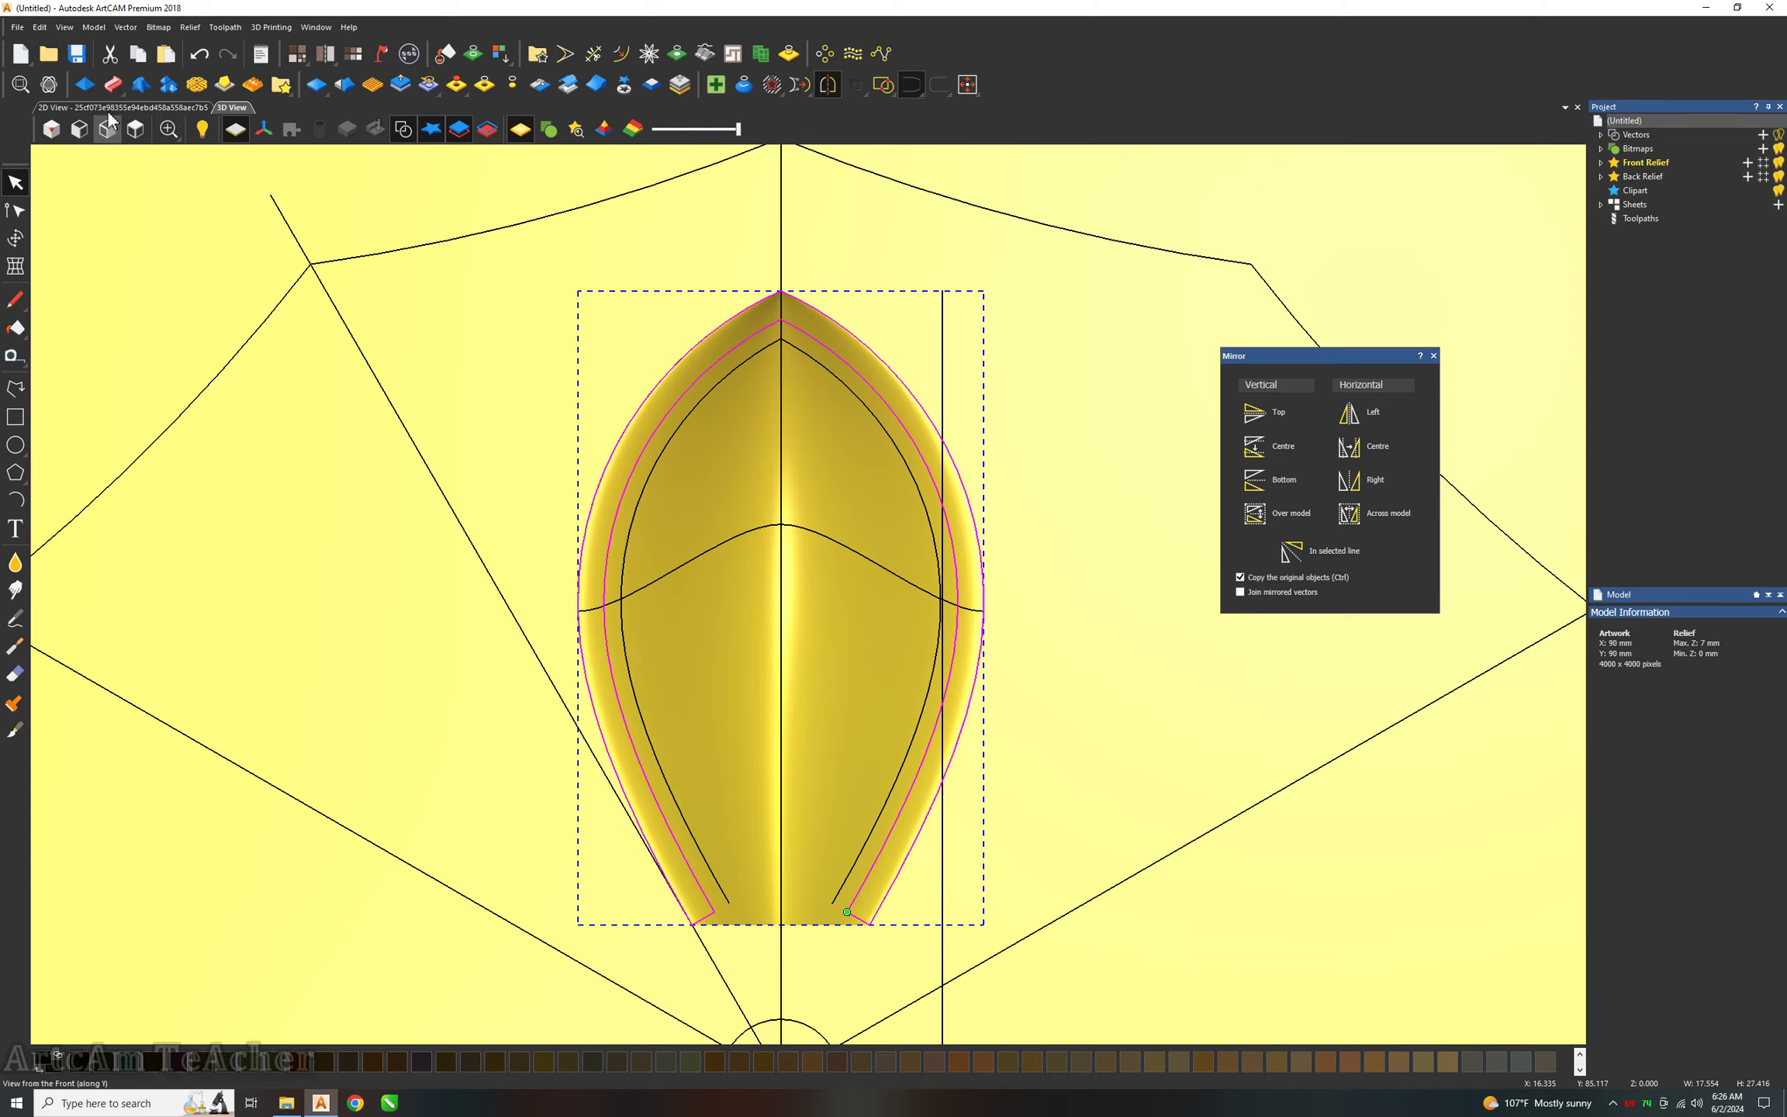
{"action": "double_click", "coordinate": [847, 408]}
{"action": "scroll", "coordinate": [845, 388], "scroll_direction": "up", "scroll_amount": 2}
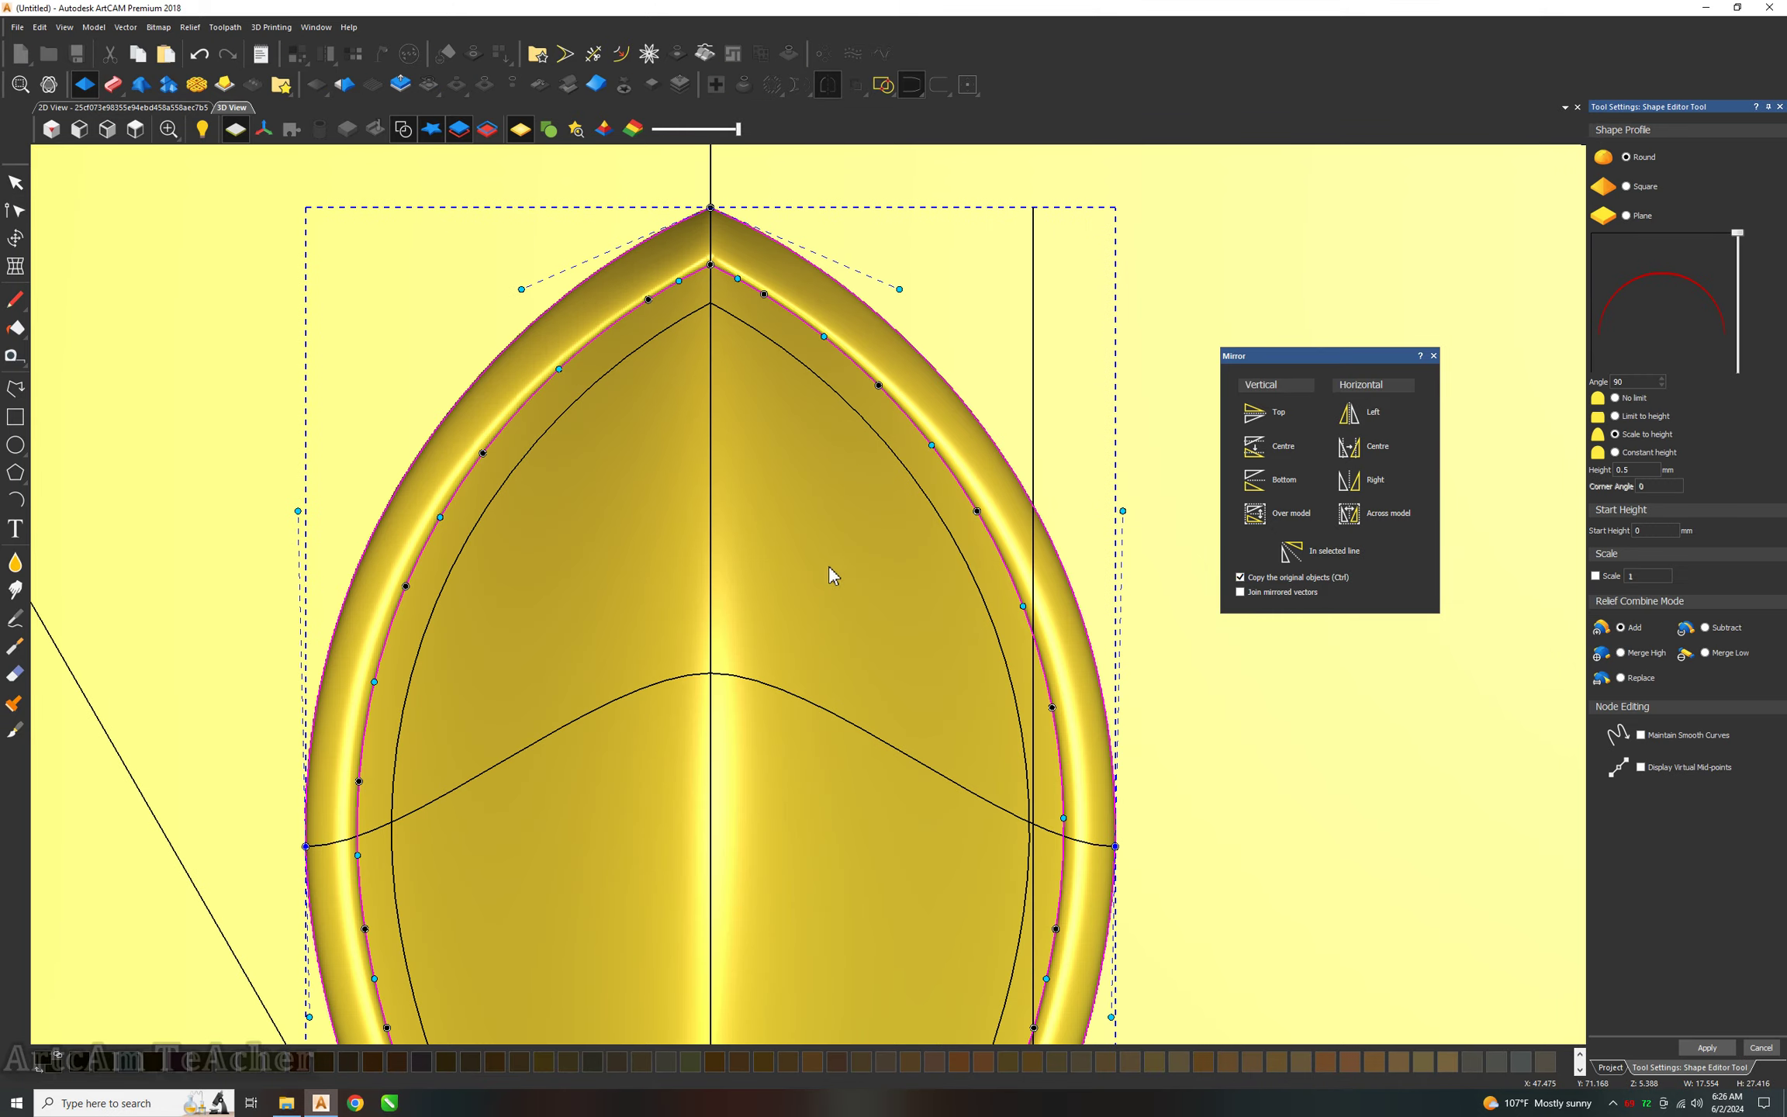
{"action": "middle_click_drag", "start_coordinate": [831, 574], "coordinate": [838, 559]}
{"action": "mouse_move", "coordinate": [831, 596]}
{"action": "middle_mouse_down"}
{"action": "mouse_move", "coordinate": [858, 798]}
{"action": "mouse_move", "coordinate": [530, 777]}
{"action": "mouse_move", "coordinate": [1236, 738]}
{"action": "mouse_move", "coordinate": [446, 647]}
{"action": "mouse_move", "coordinate": [164, 507]}
{"action": "mouse_move", "coordinate": [837, 430]}
{"action": "middle_mouse_up"}
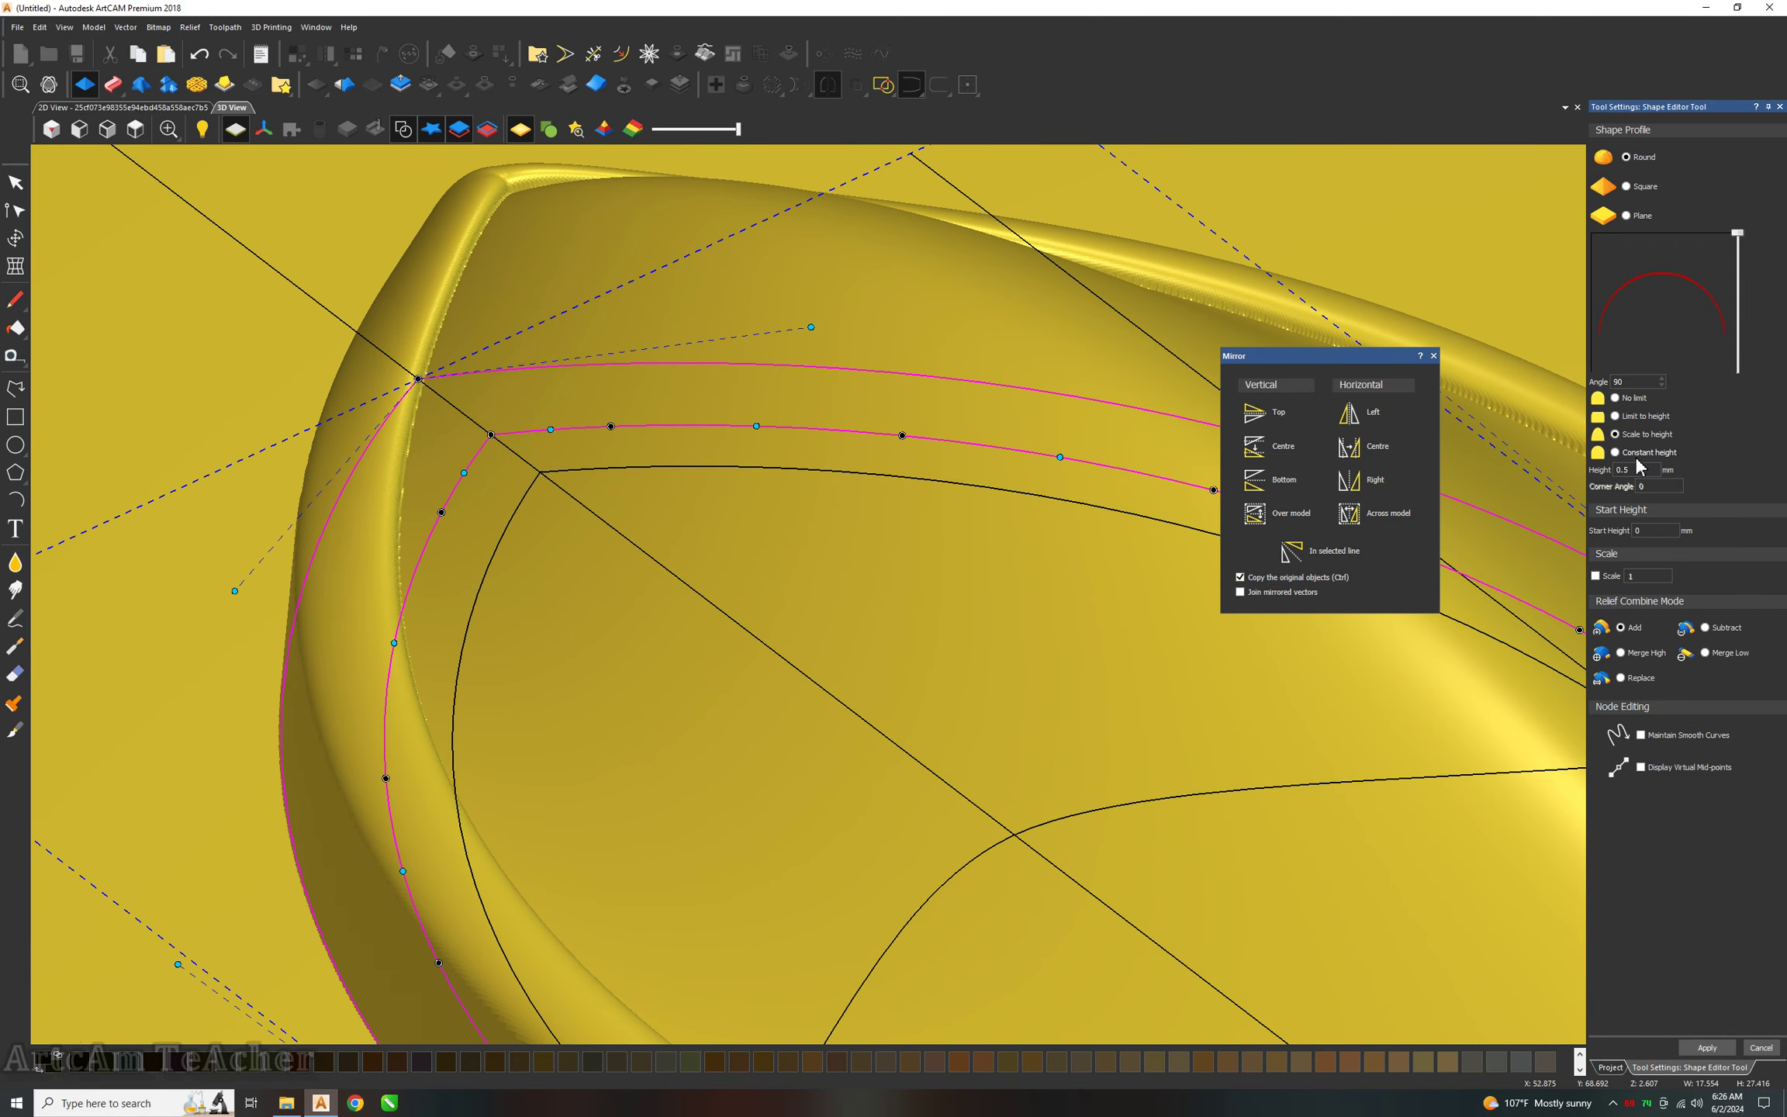
{"action": "type", "text": "1"}
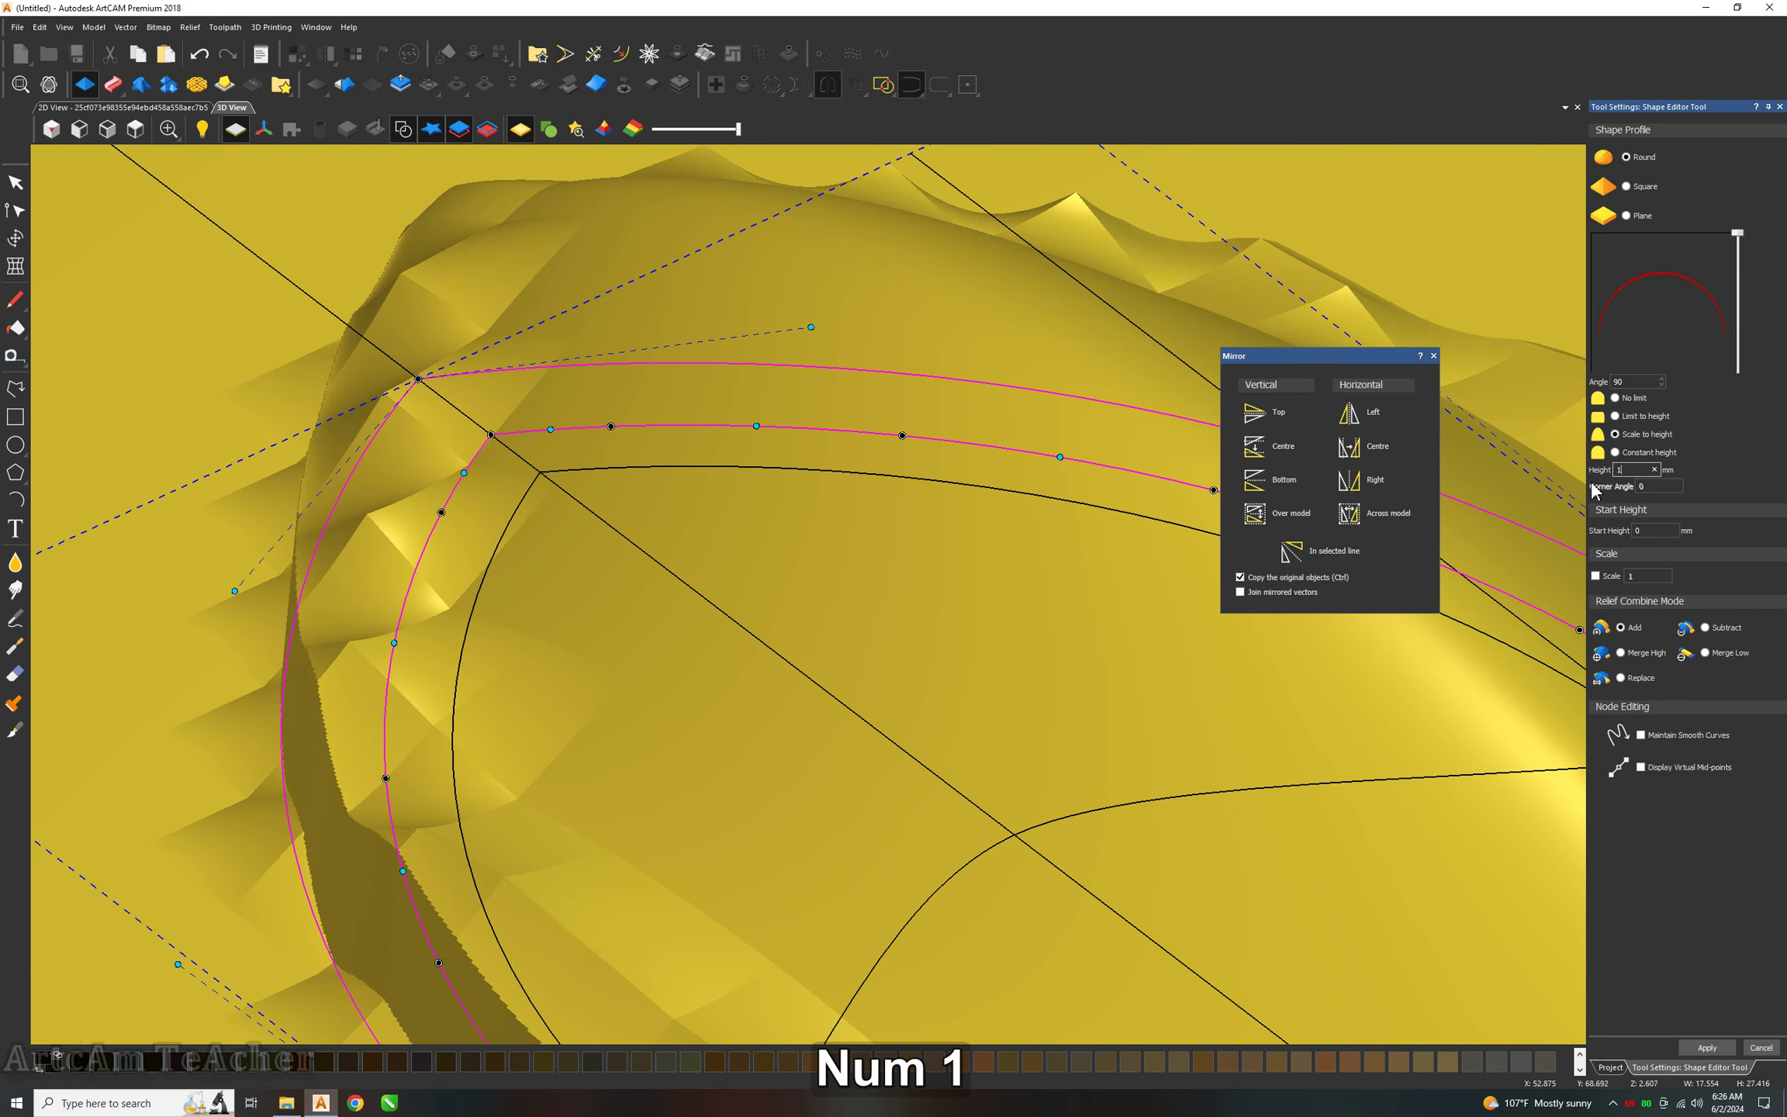
{"action": "mouse_move", "coordinate": [766, 630]}
{"action": "middle_mouse_down"}
{"action": "mouse_move", "coordinate": [1008, 604]}
{"action": "mouse_move", "coordinate": [798, 712]}
{"action": "mouse_move", "coordinate": [1008, 682]}
{"action": "mouse_move", "coordinate": [1240, 698]}
{"action": "middle_mouse_up"}
{"action": "left_click", "coordinate": [1708, 1047]}
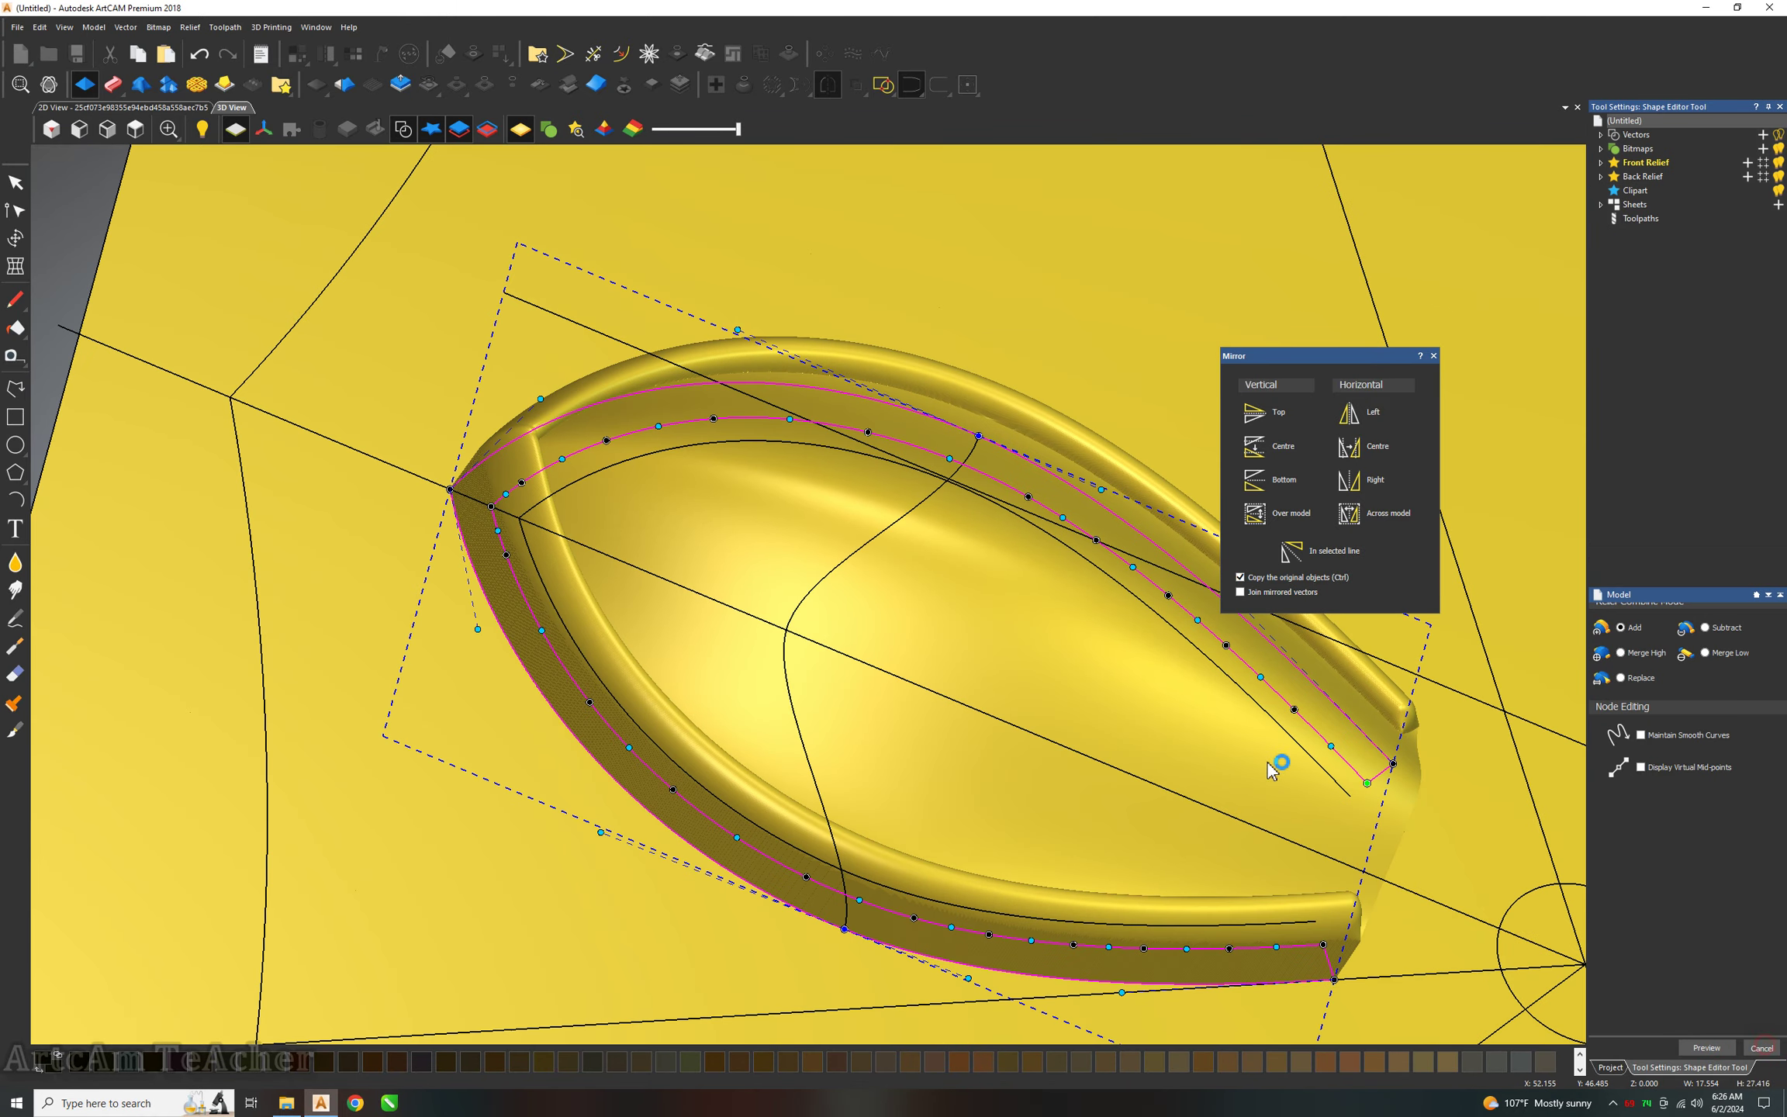
{"action": "left_click", "coordinate": [1184, 713]}
{"action": "left_click", "coordinate": [134, 131]}
Reselect the arch outlines and undo the last join.
{"action": "scroll", "coordinate": [814, 432], "scroll_direction": "up", "scroll_amount": 3}
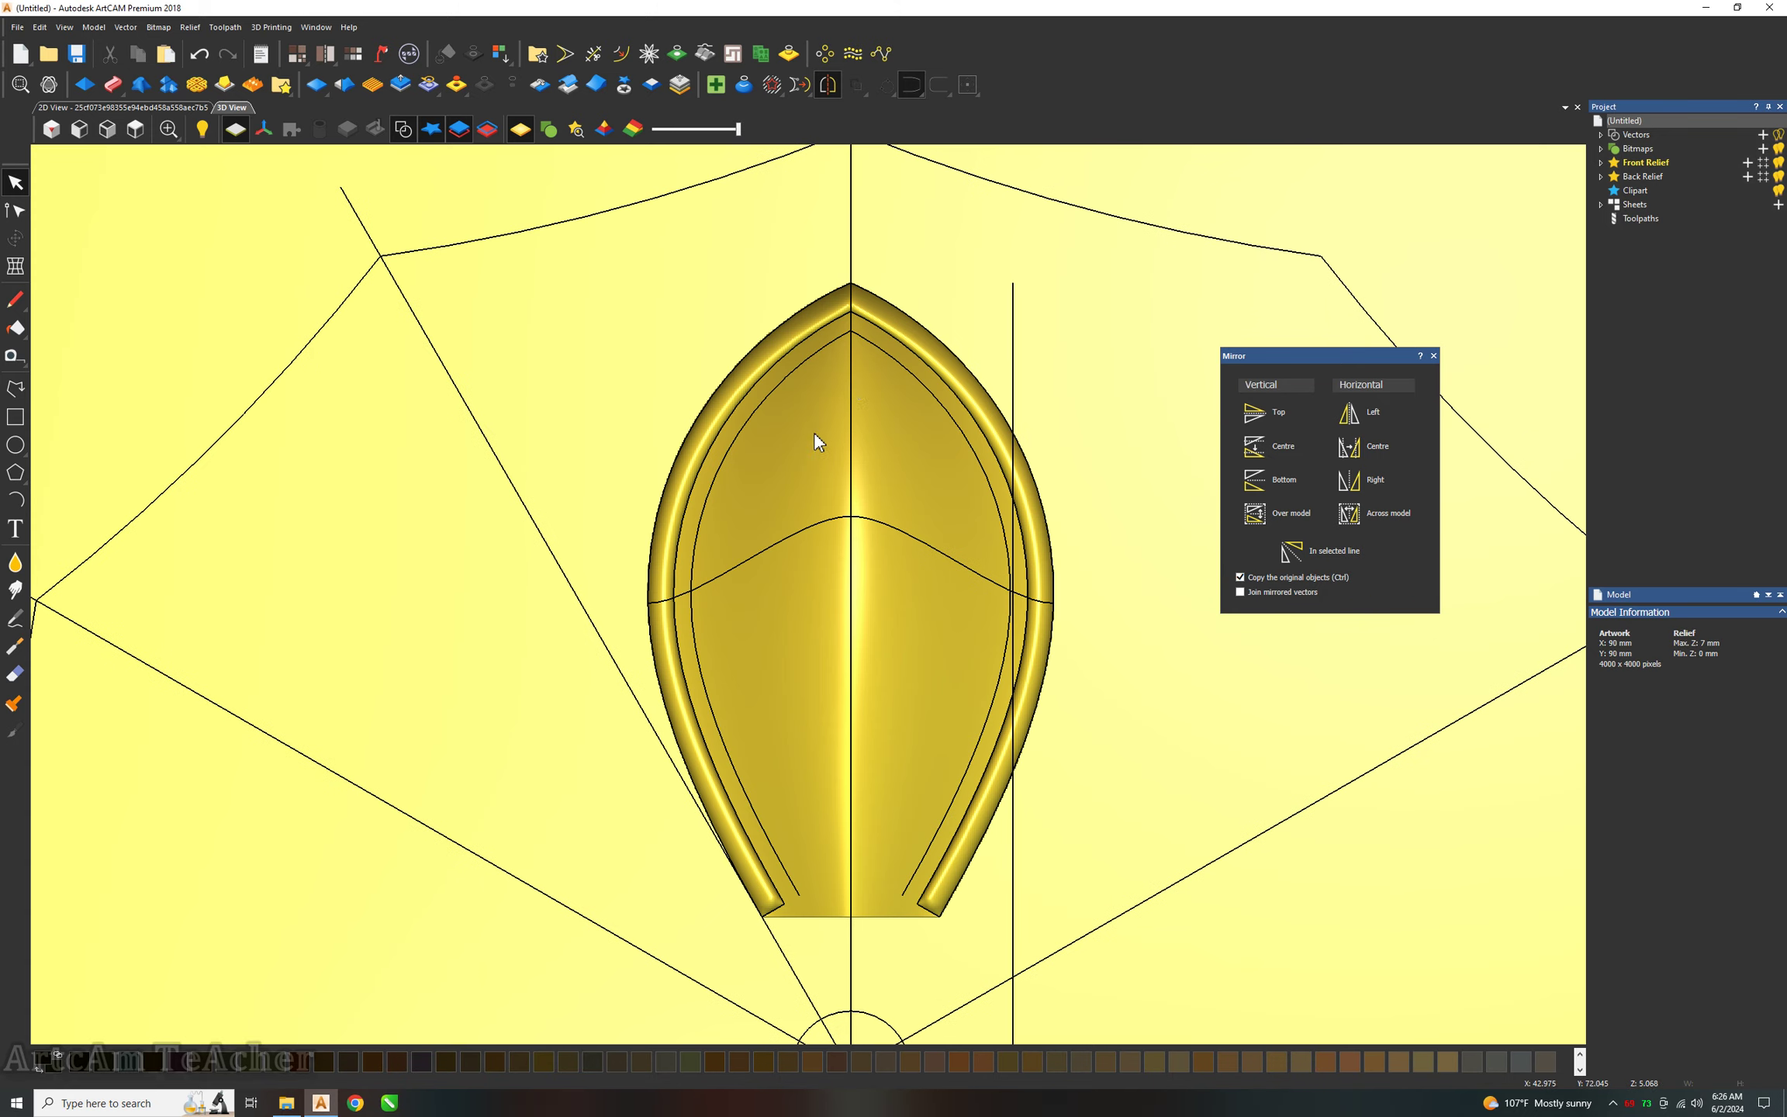
{"action": "scroll", "coordinate": [808, 335], "scroll_direction": "up", "scroll_amount": 2}
{"action": "left_click", "coordinate": [780, 343]}
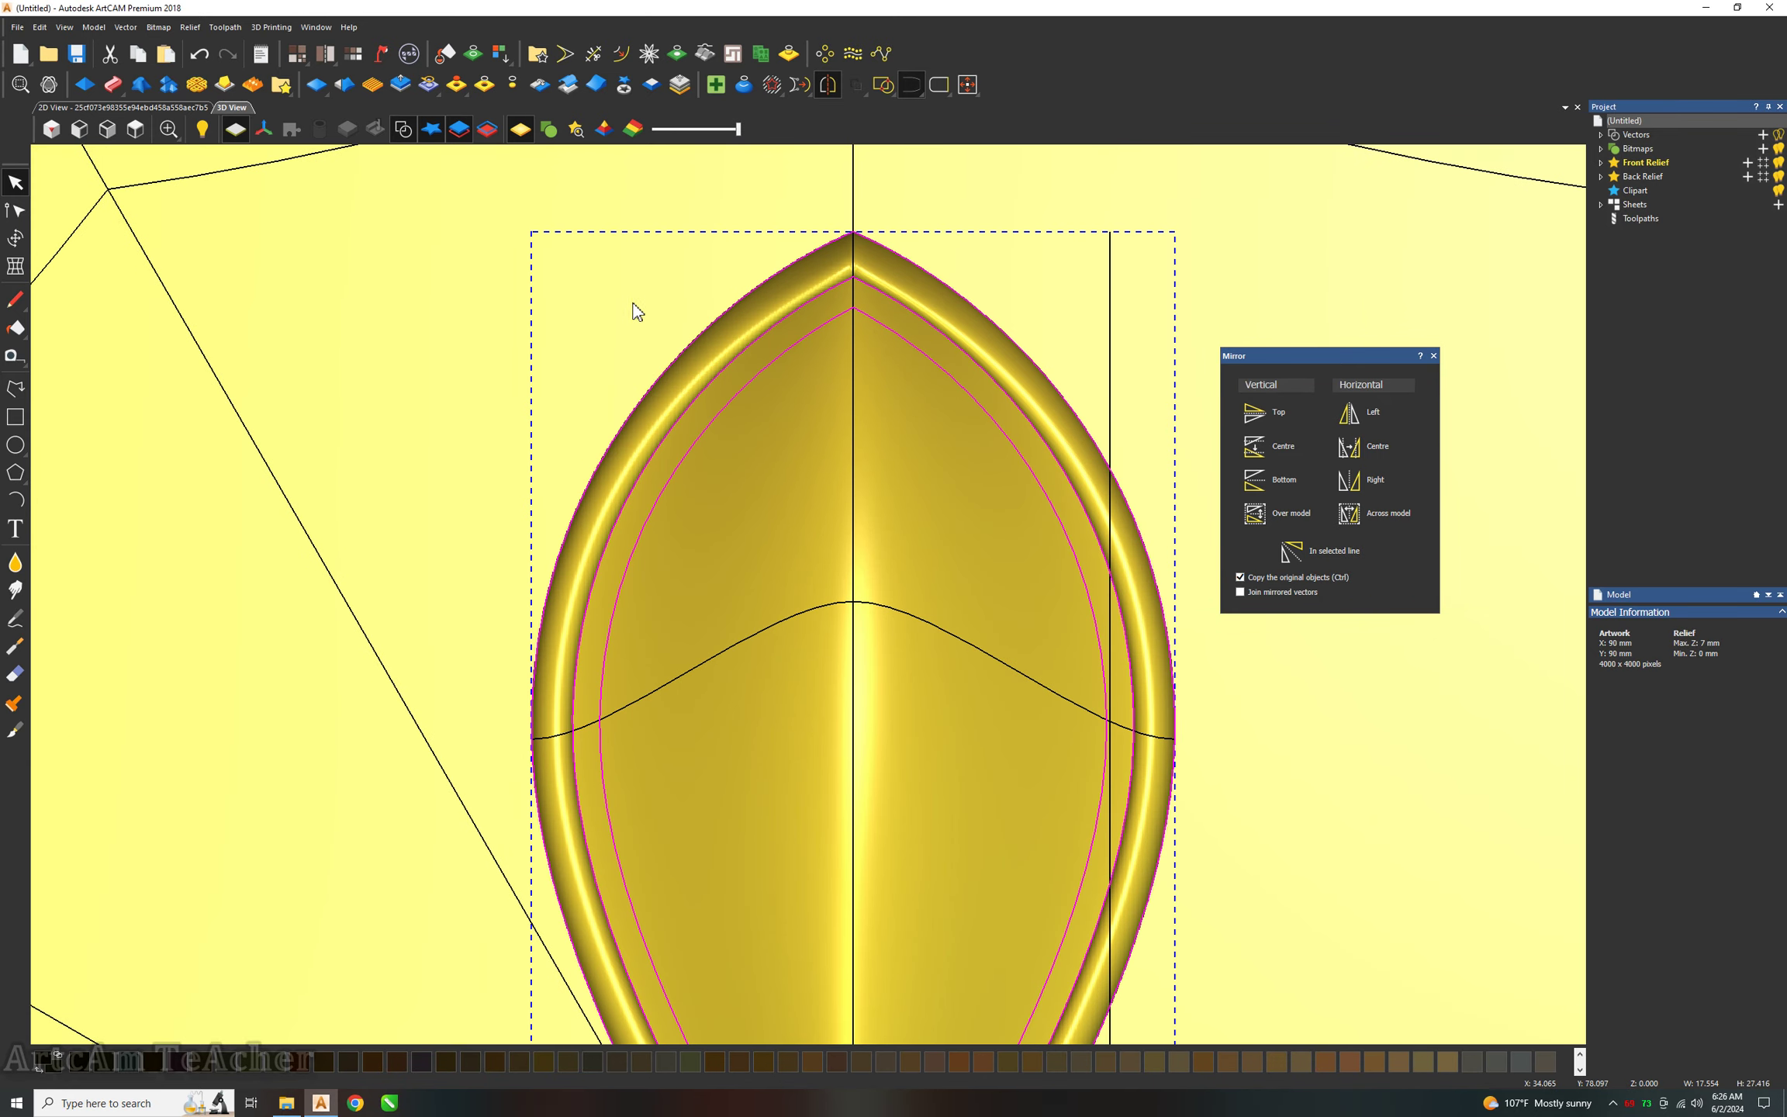
{"action": "left_click", "coordinate": [740, 375]}
{"action": "left_click", "coordinate": [715, 413]}
{"action": "scroll", "coordinate": [587, 595], "scroll_direction": "down", "scroll_amount": 3}
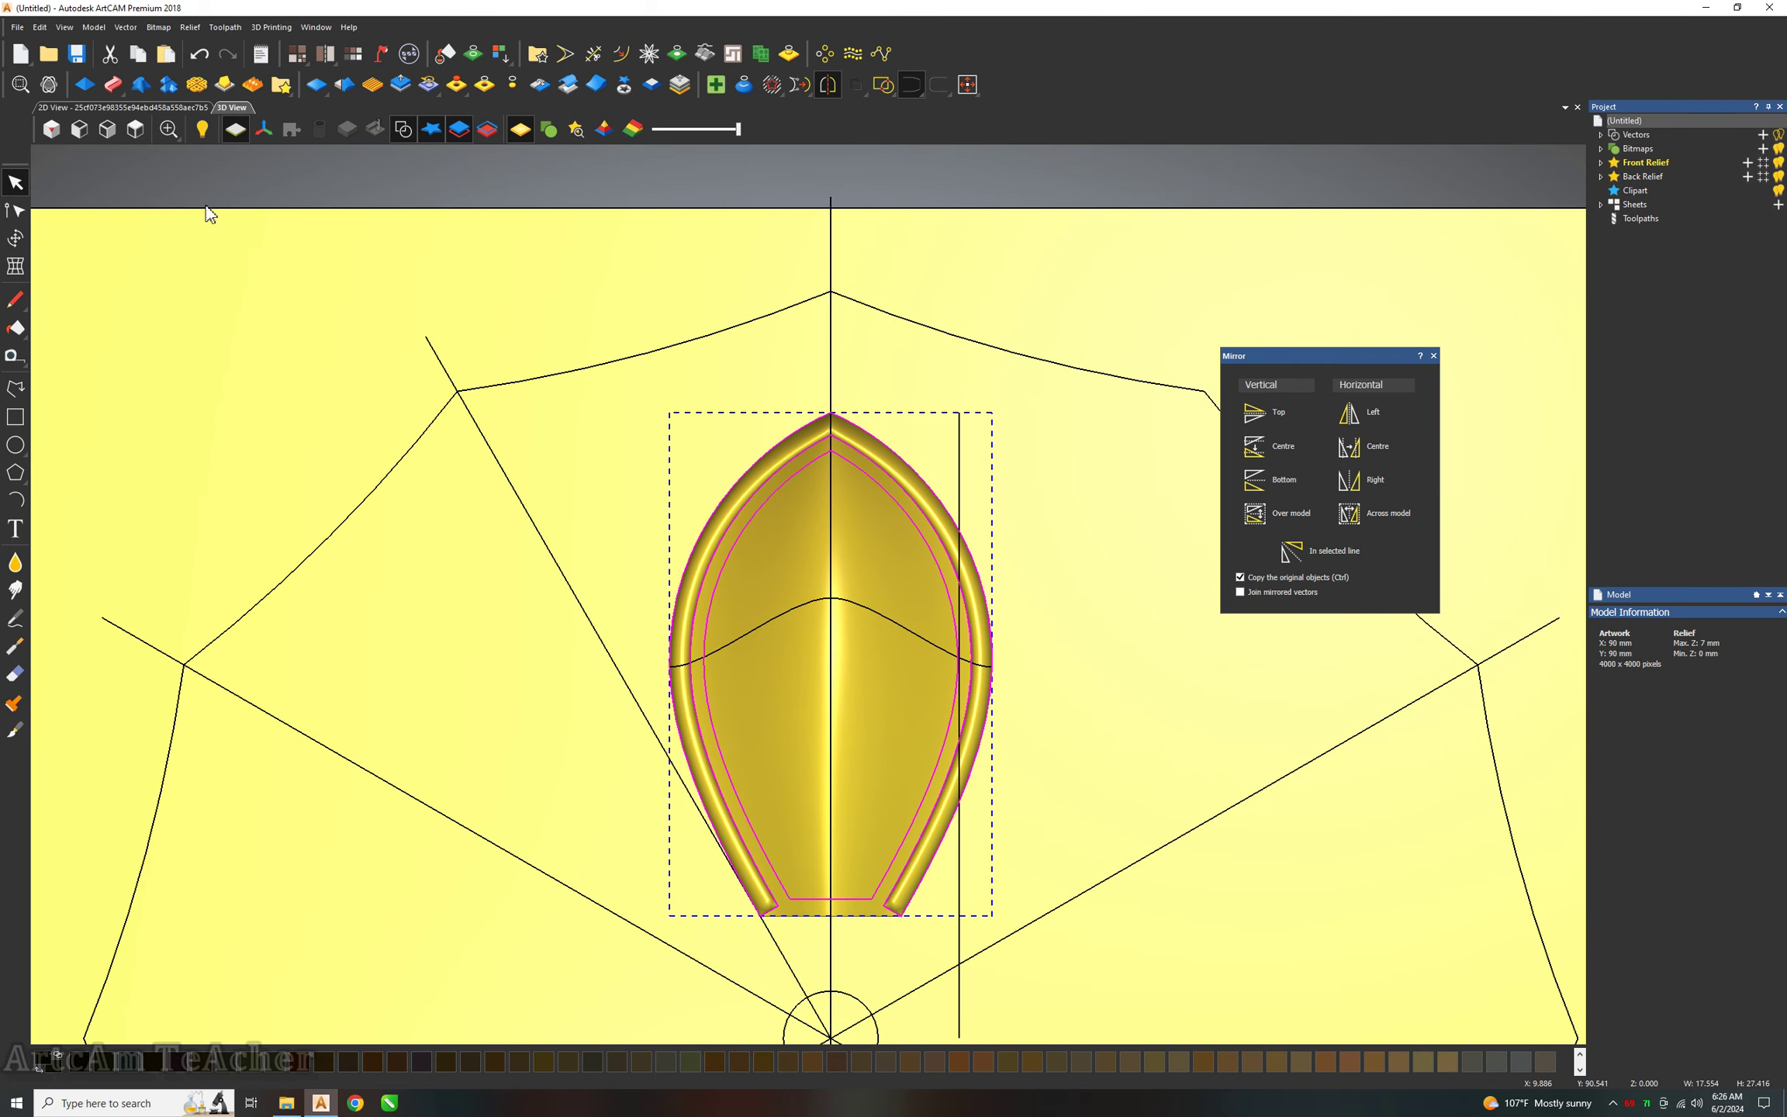
{"action": "key", "text": "ctrl+z"}
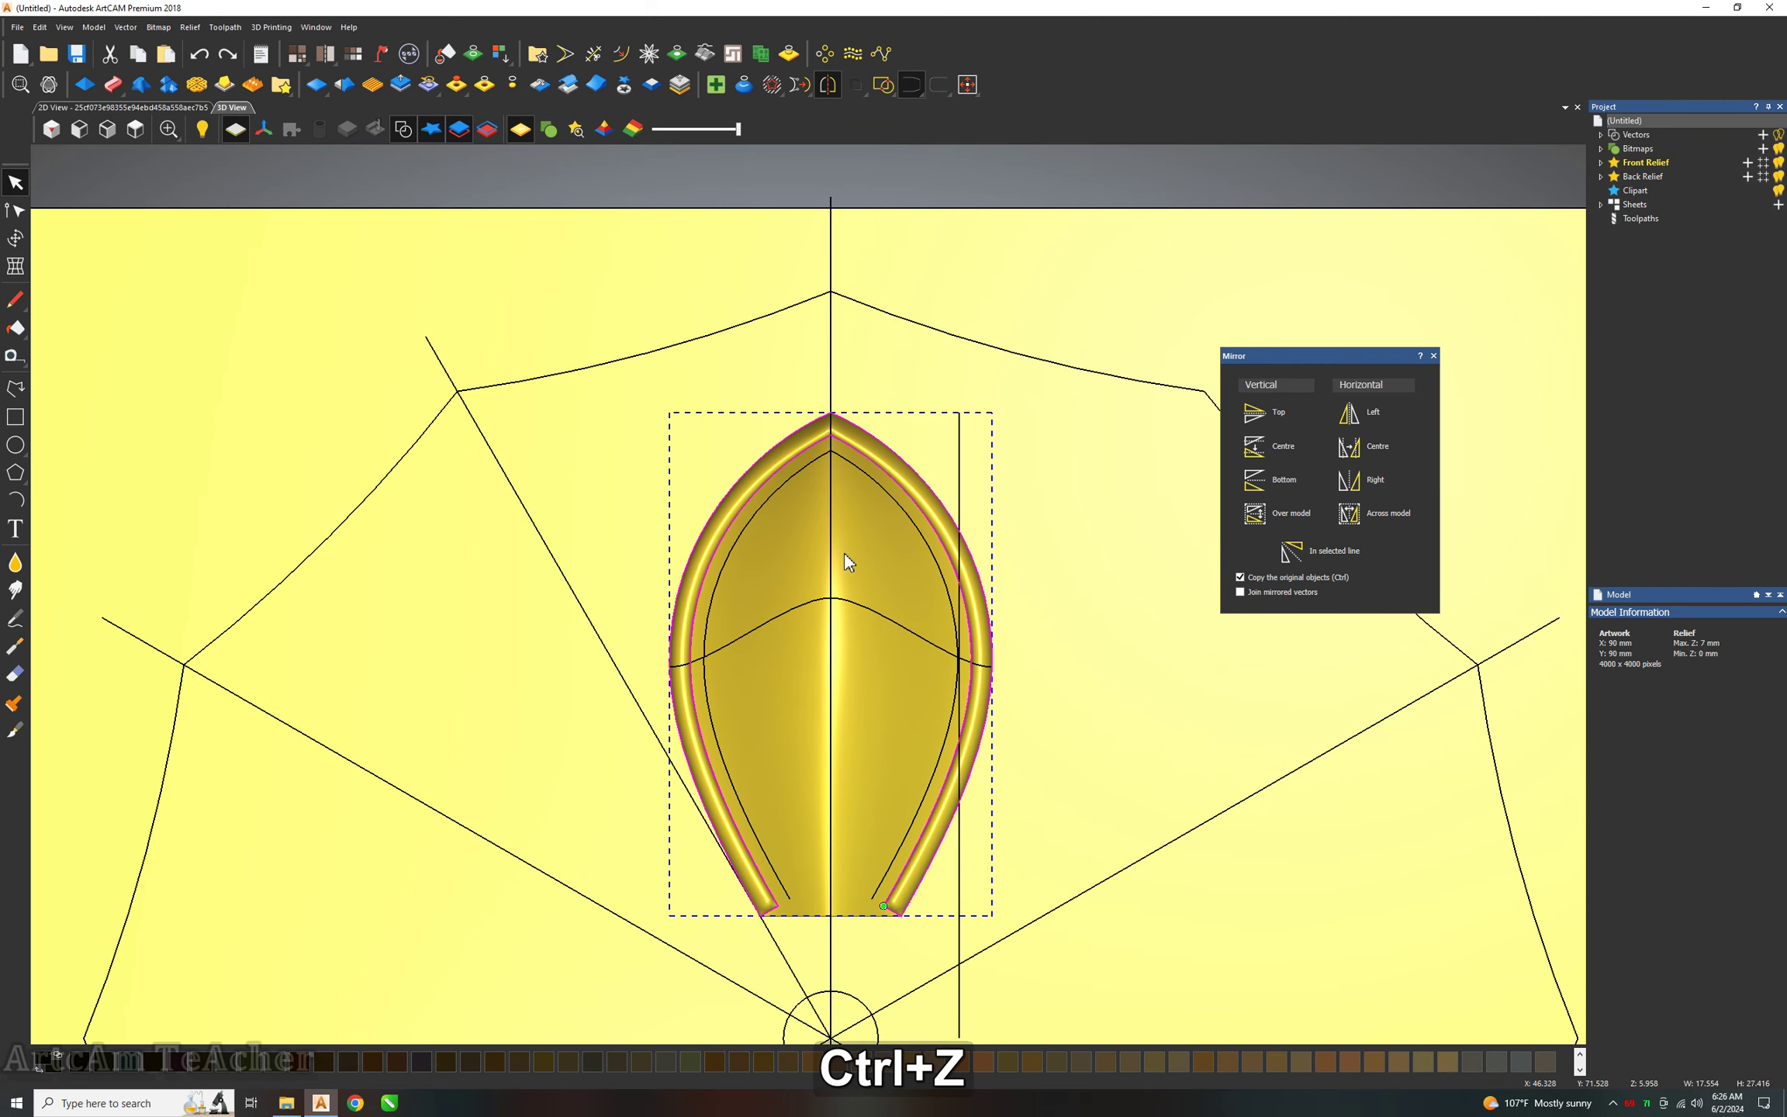
Close the inner offset outline with node editing and select its bottom end nodes.
{"action": "scroll", "coordinate": [758, 814], "scroll_direction": "up", "scroll_amount": 3}
{"action": "key", "text": "n"}
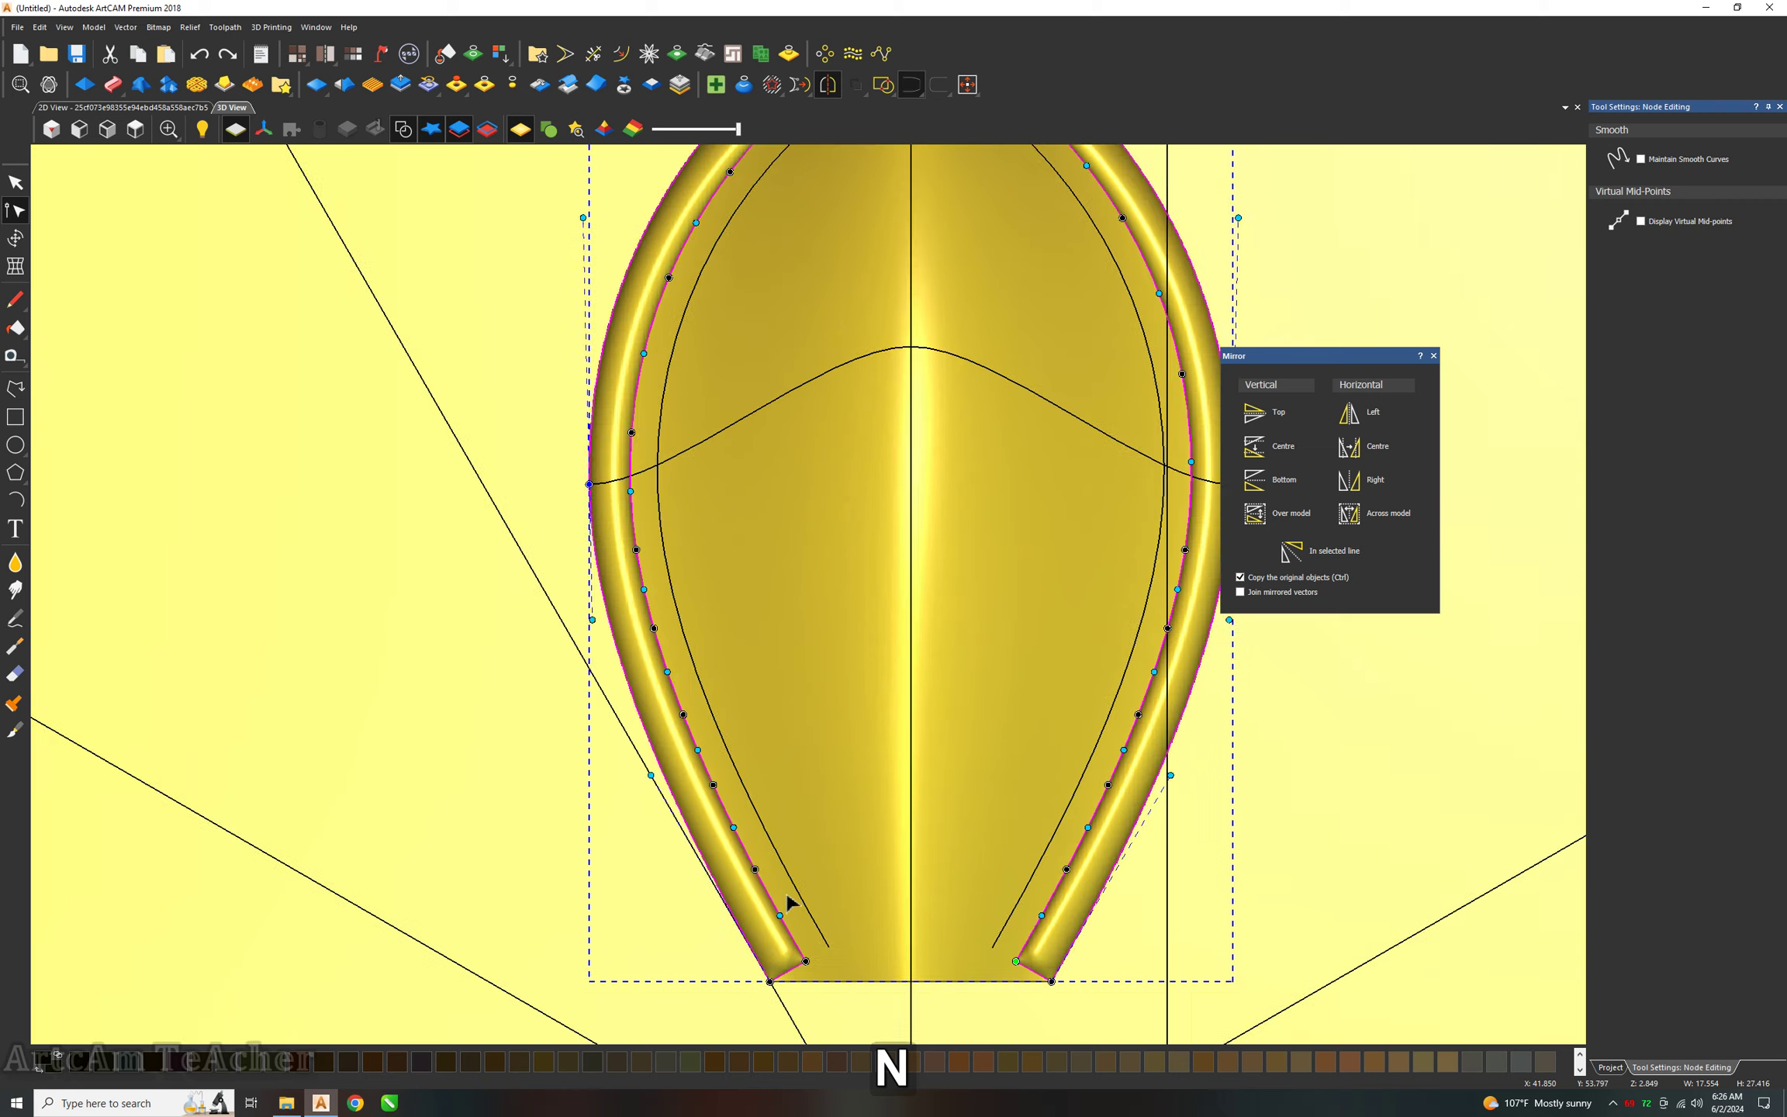
{"action": "scroll", "coordinate": [824, 998], "scroll_direction": "up", "scroll_amount": 2}
{"action": "key", "text": "c"}
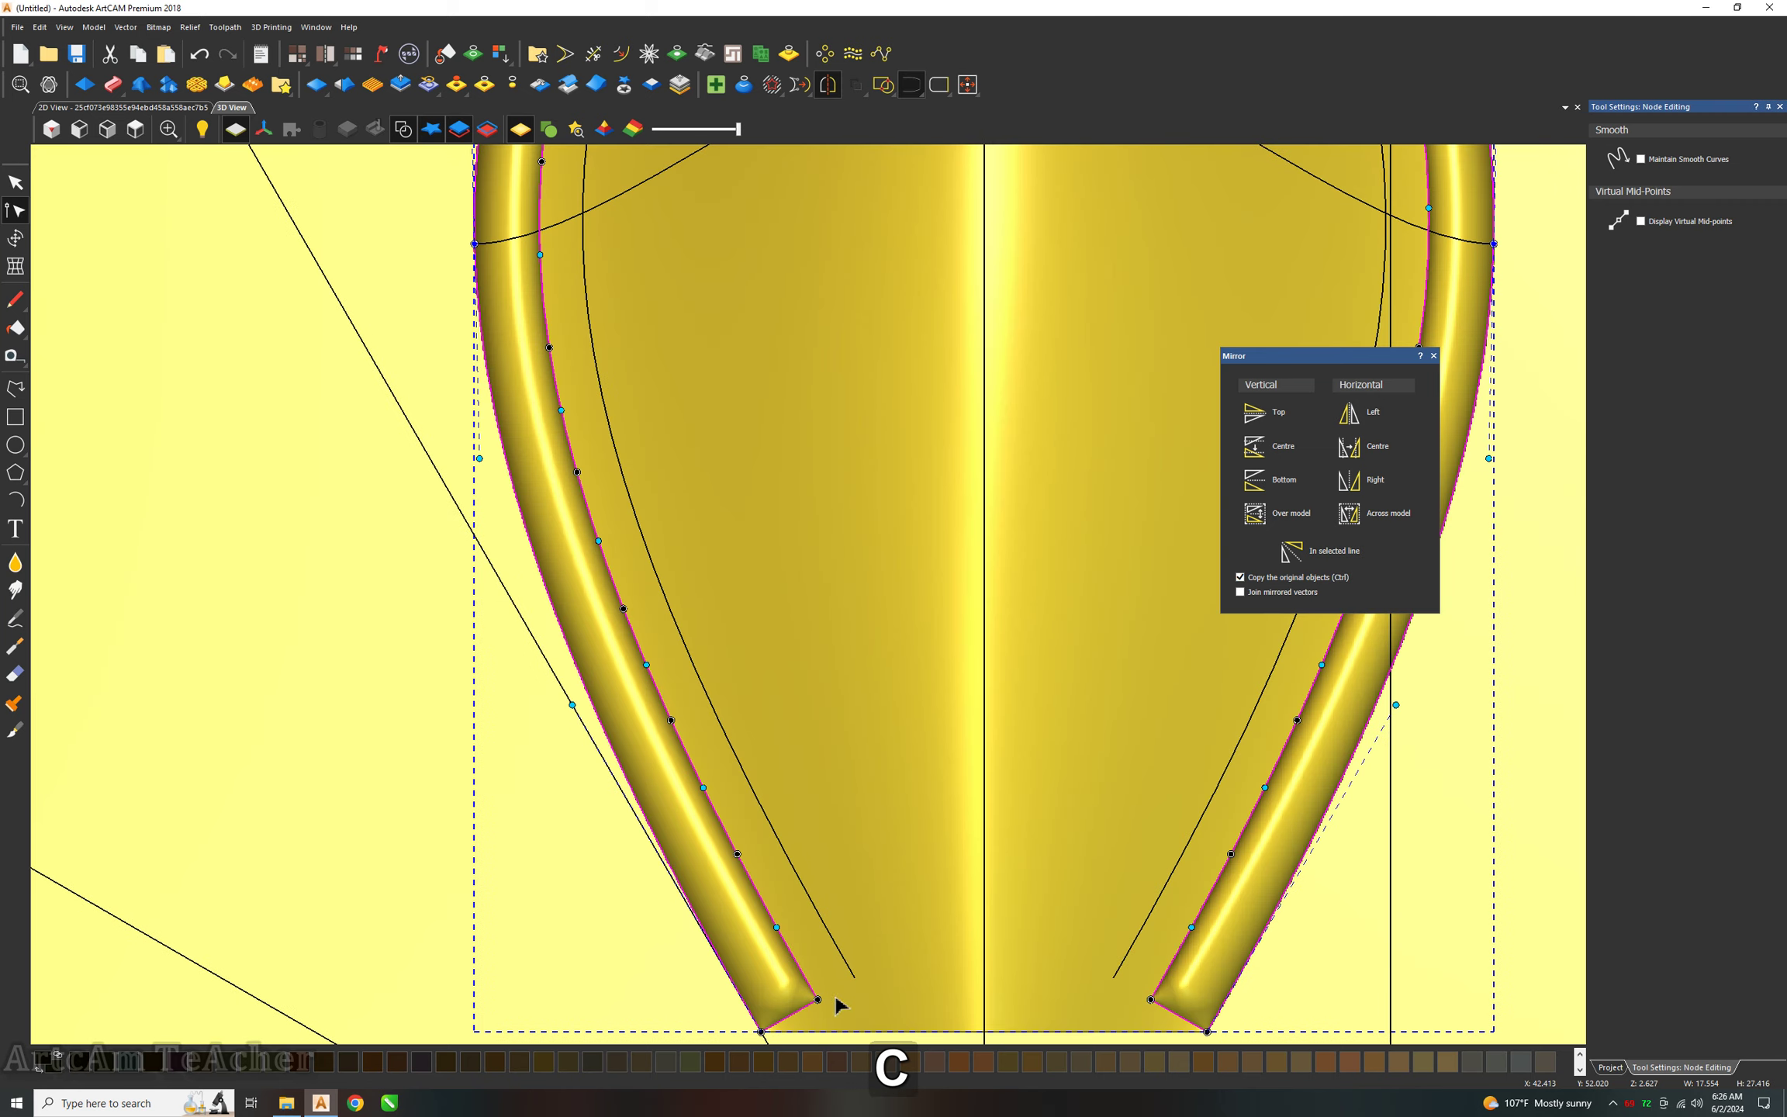
{"action": "left_click", "coordinate": [1154, 954]}
{"action": "left_click_drag", "start_coordinate": [1201, 877], "coordinate": [1161, 948]}
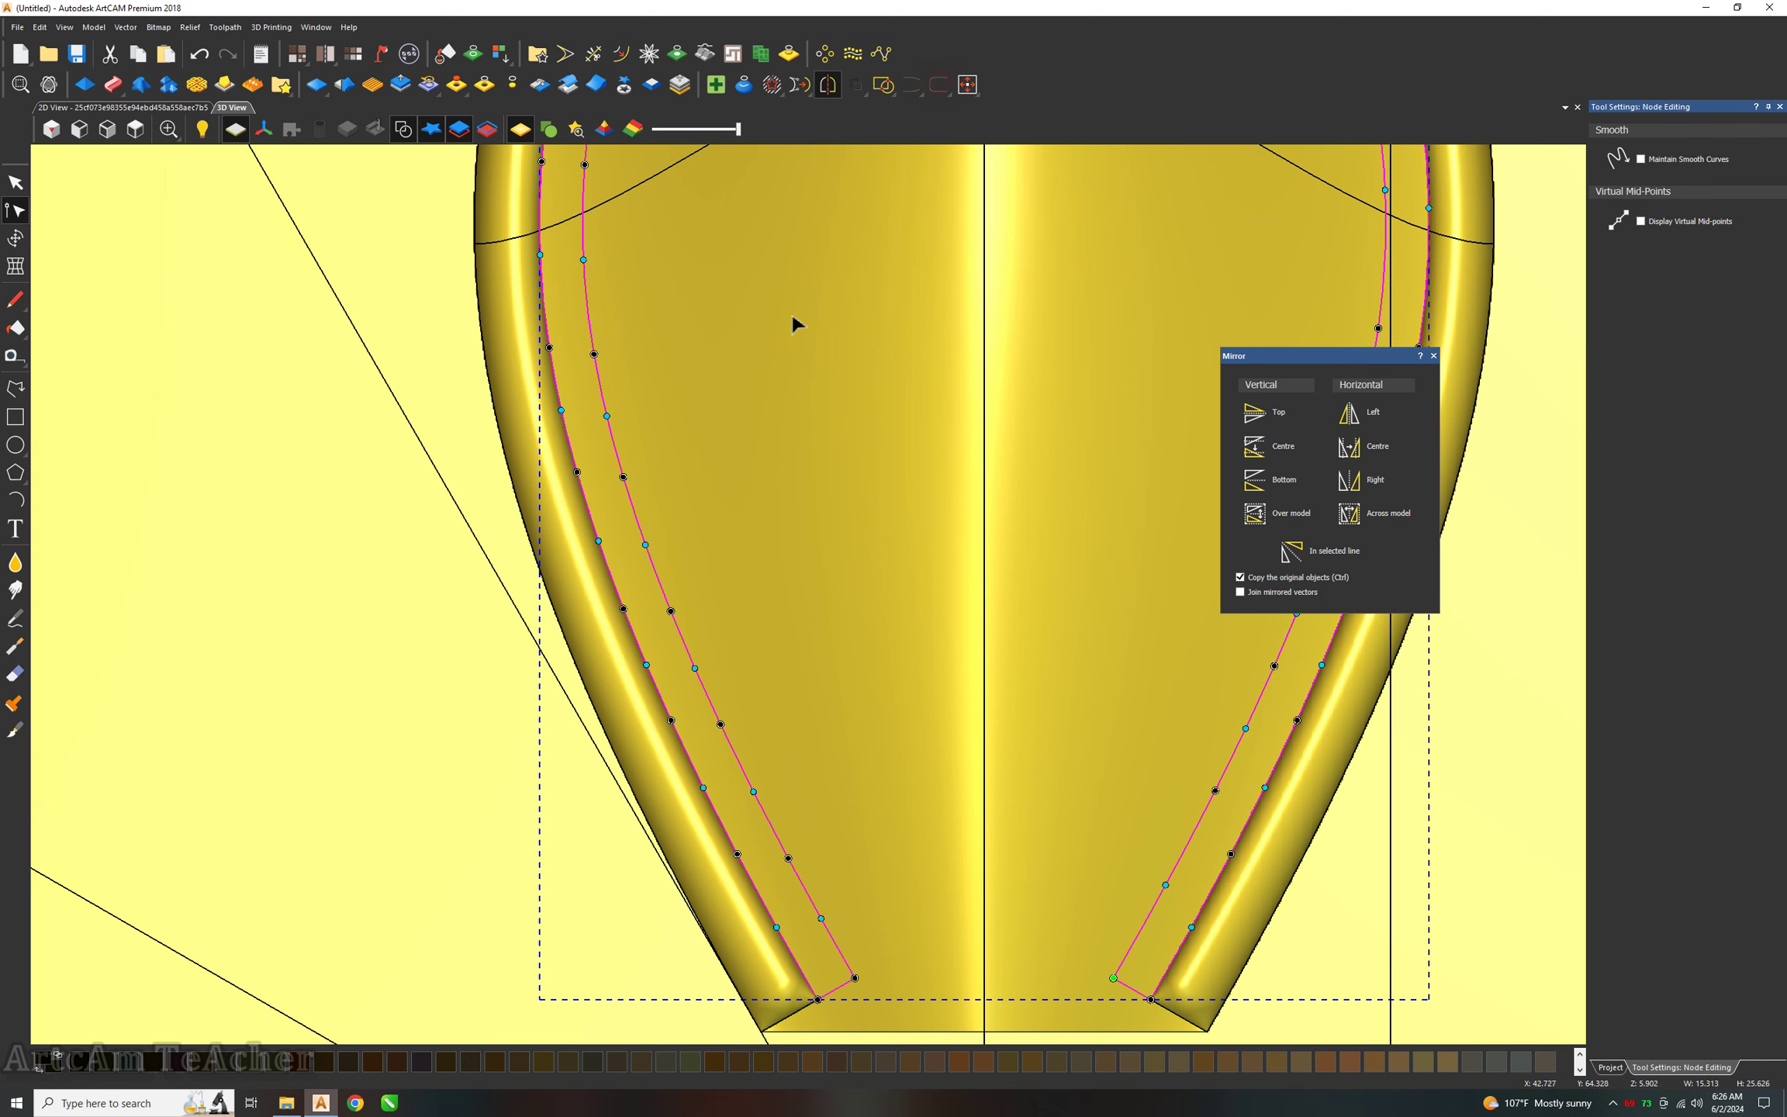
{"action": "scroll", "coordinate": [751, 341], "scroll_direction": "down", "scroll_amount": 2}
Subtract a Square-profile, 45°, 1 mm high shape along the inner outline to carve a groove.
{"action": "key", "text": "n"}
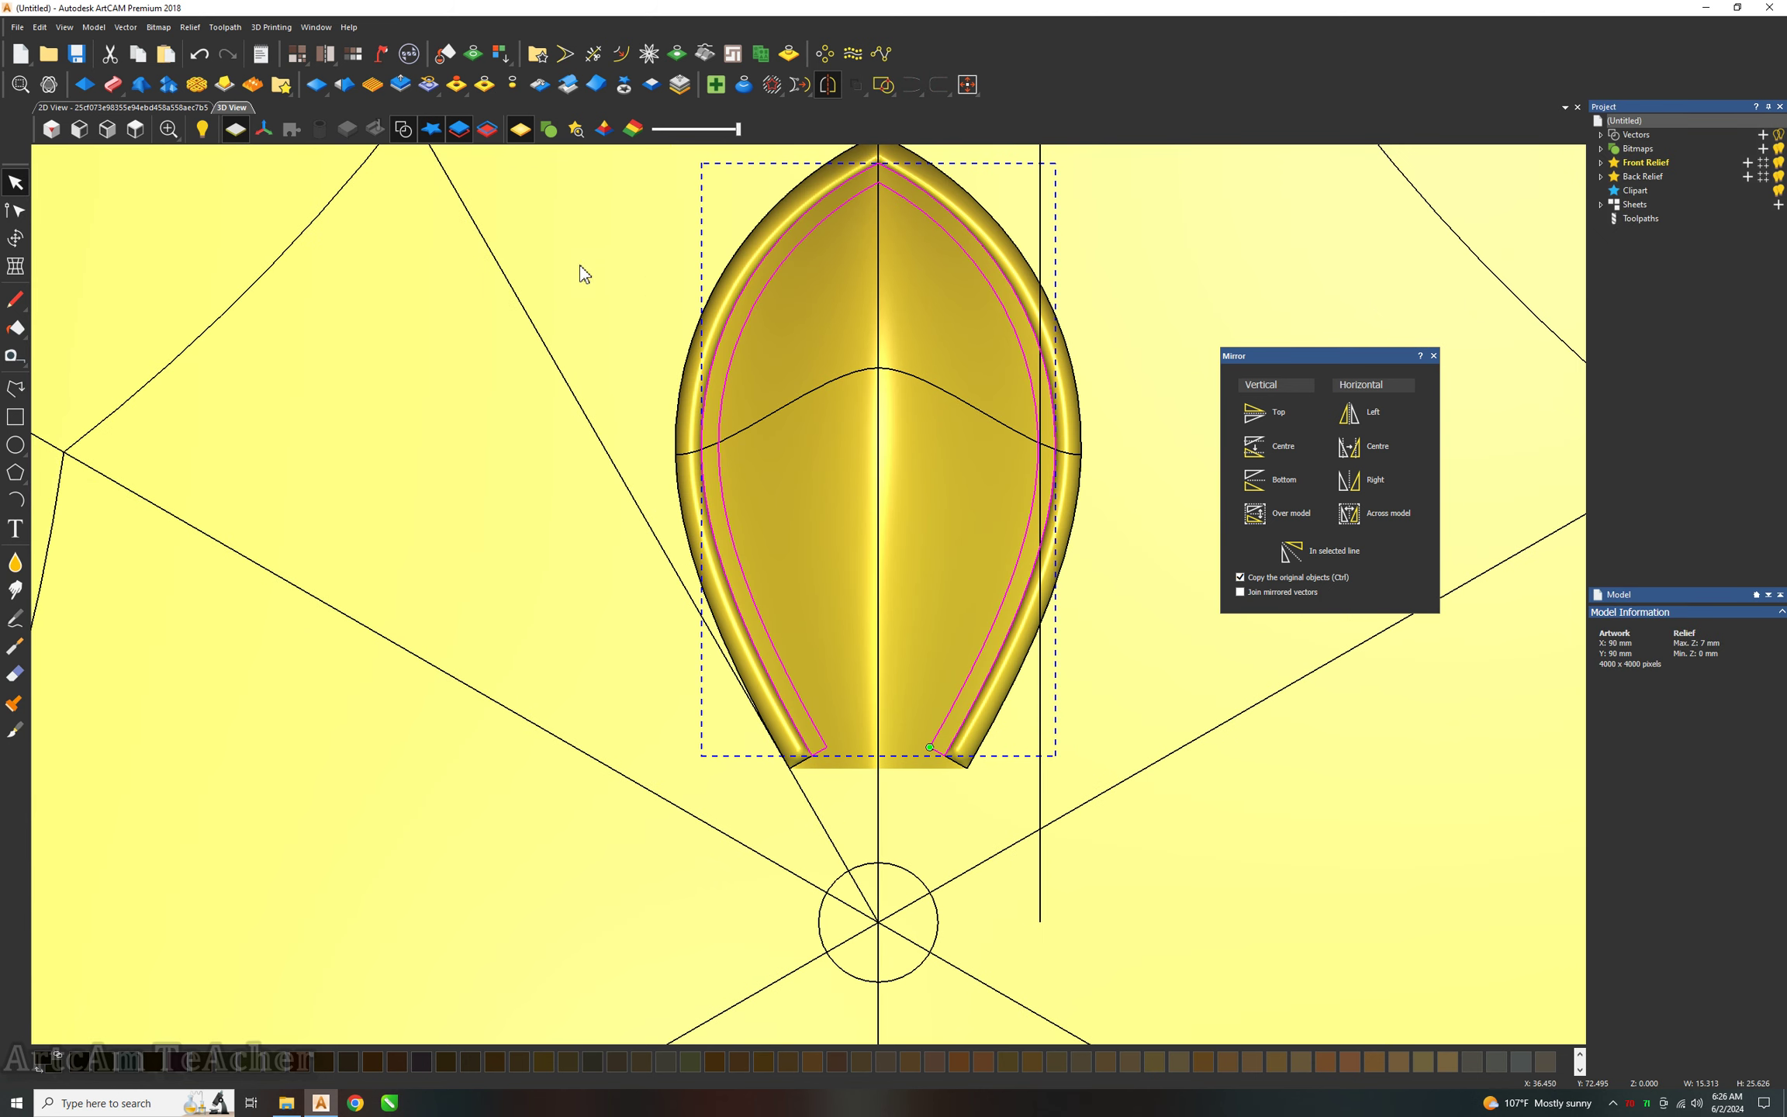
{"action": "left_click", "coordinate": [94, 90]}
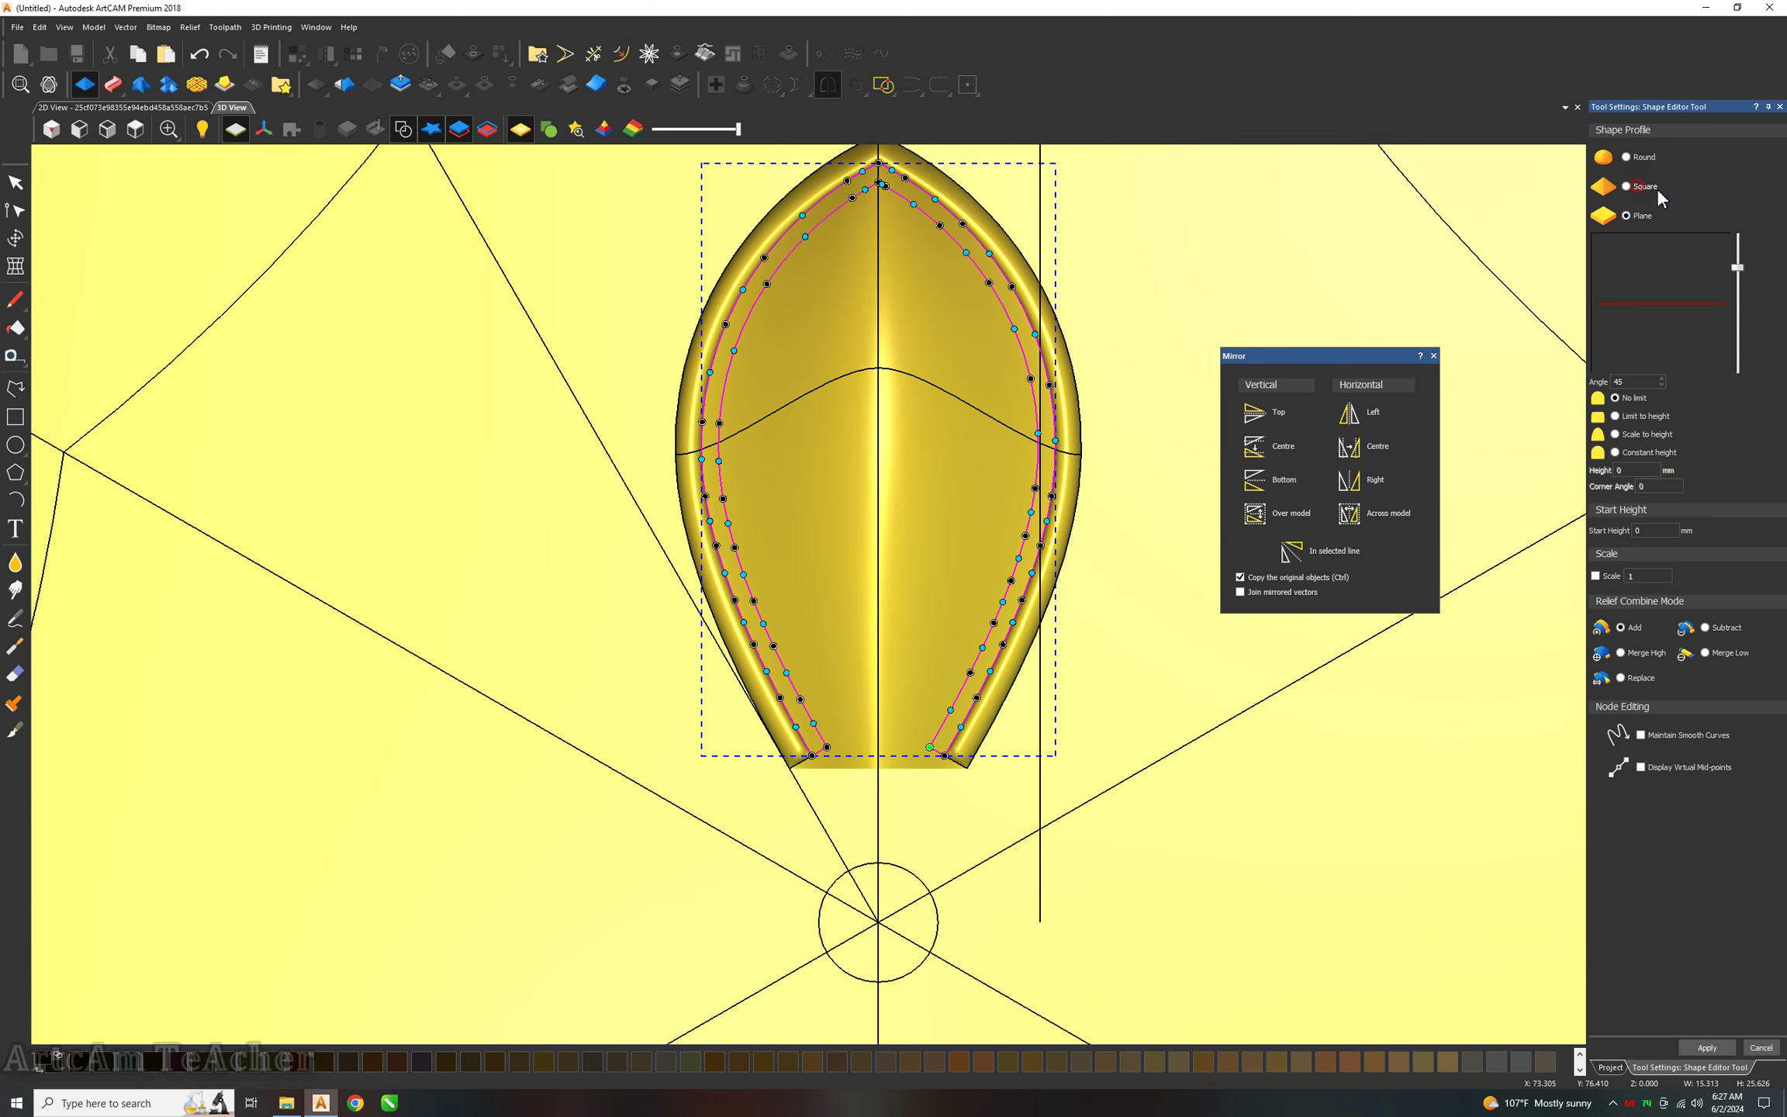
{"action": "left_click", "coordinate": [1657, 188]}
{"action": "left_click", "coordinate": [1644, 434]}
{"action": "left_click", "coordinate": [1634, 470]}
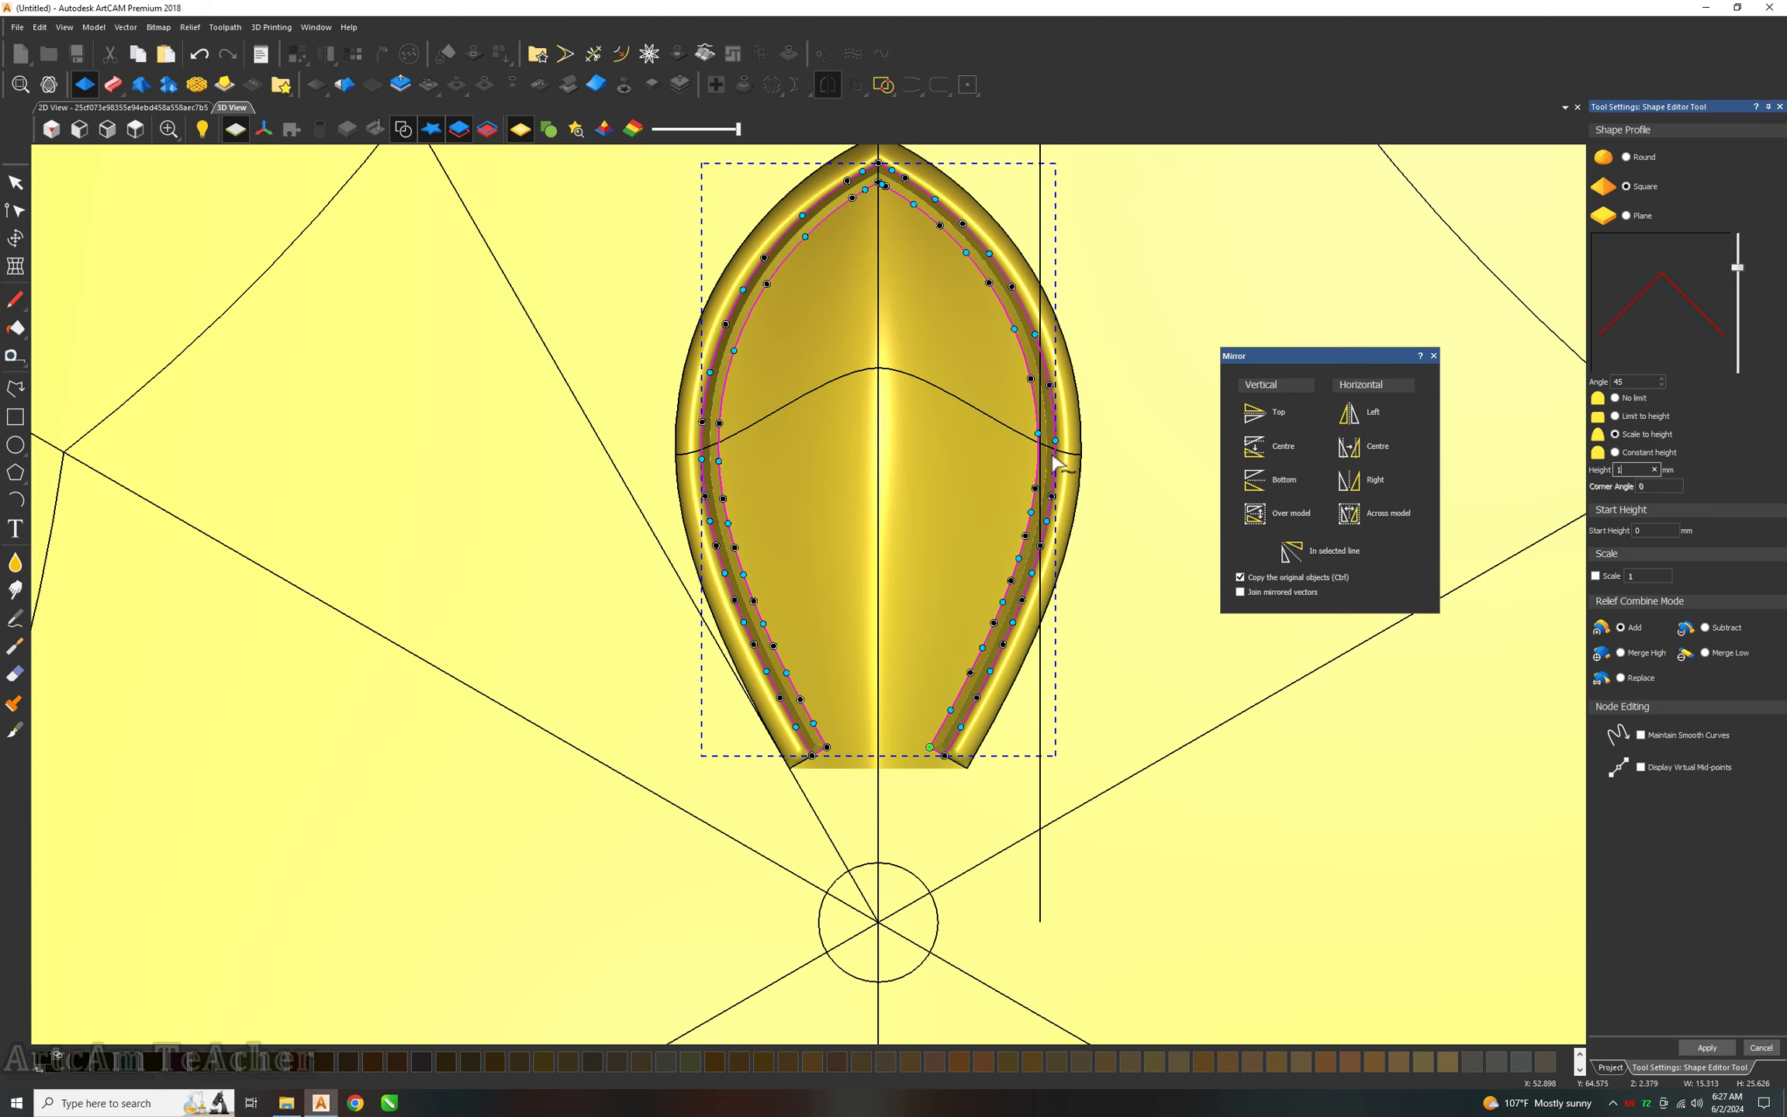
{"action": "scroll", "coordinate": [880, 450], "scroll_direction": "up", "scroll_amount": 2}
{"action": "scroll", "coordinate": [880, 450], "scroll_direction": "up", "scroll_amount": 1}
{"action": "mouse_move", "coordinate": [773, 621]}
{"action": "middle_mouse_down"}
{"action": "mouse_move", "coordinate": [802, 387]}
{"action": "mouse_move", "coordinate": [1439, 638]}
{"action": "middle_mouse_up"}
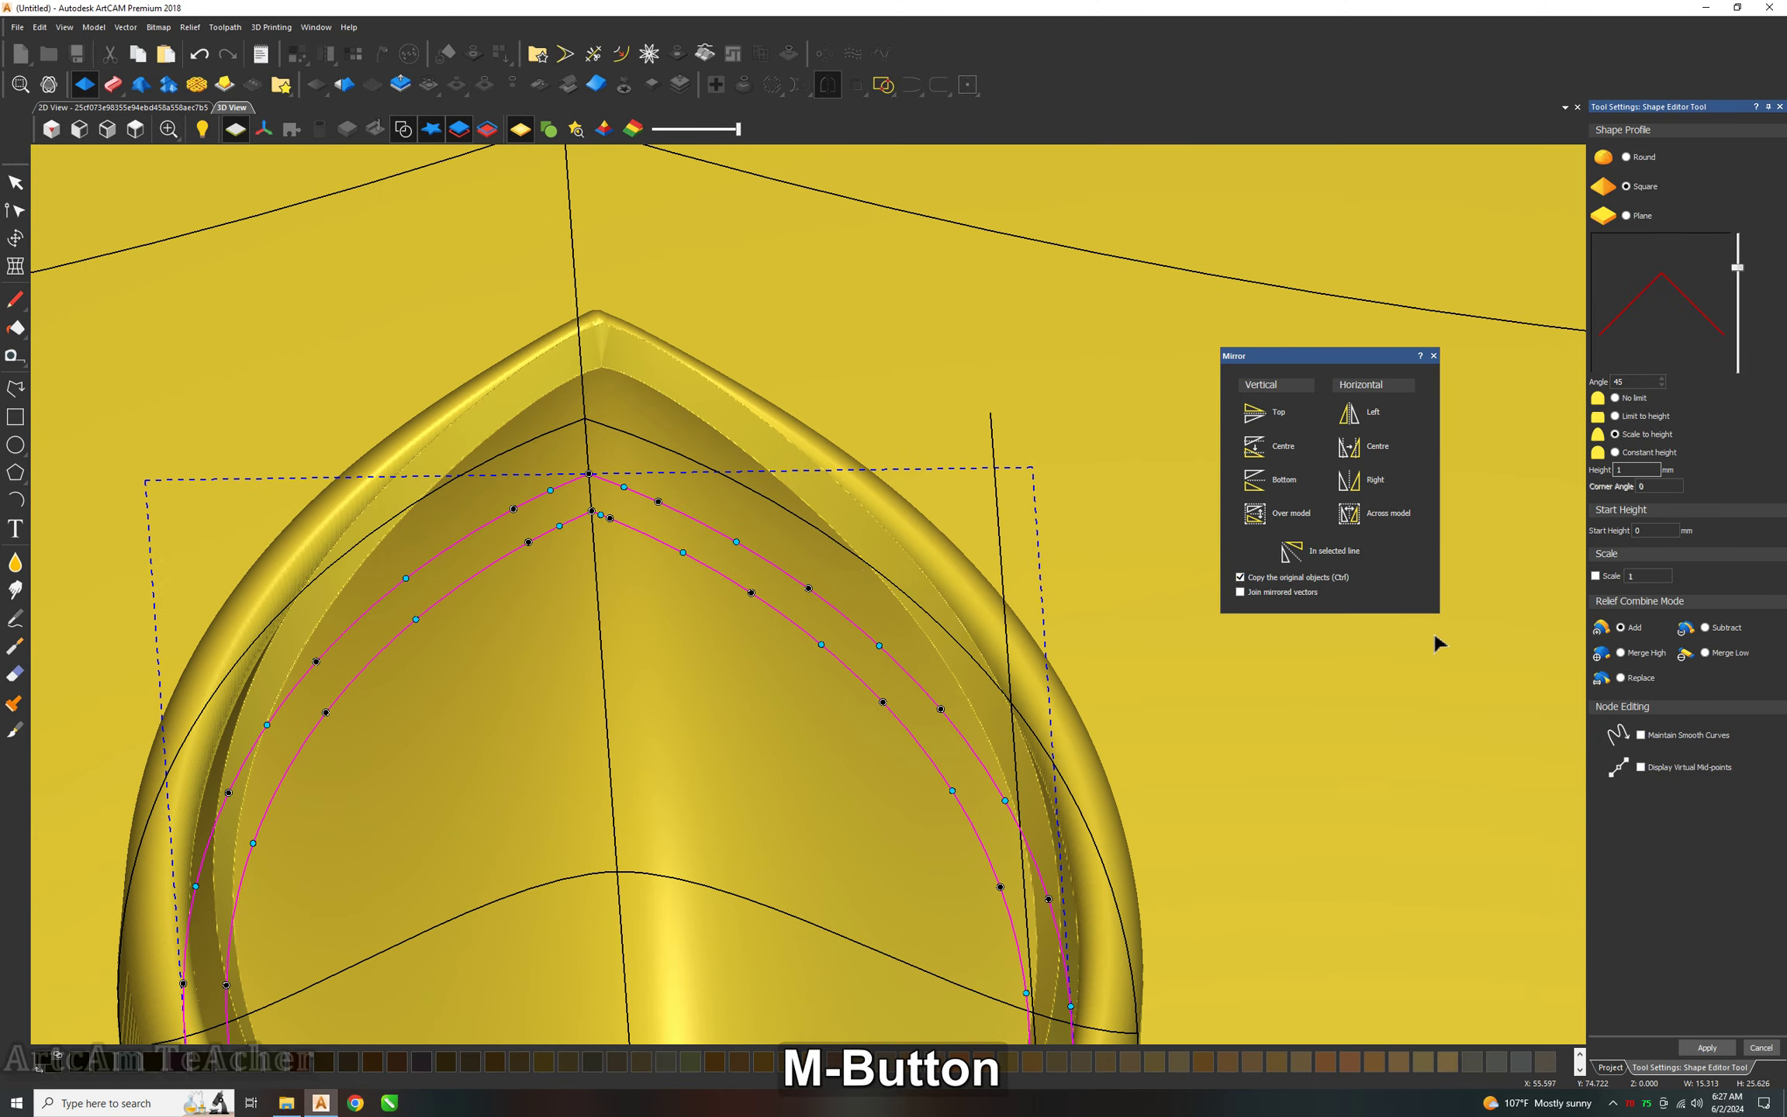
{"action": "left_click", "coordinate": [1719, 630]}
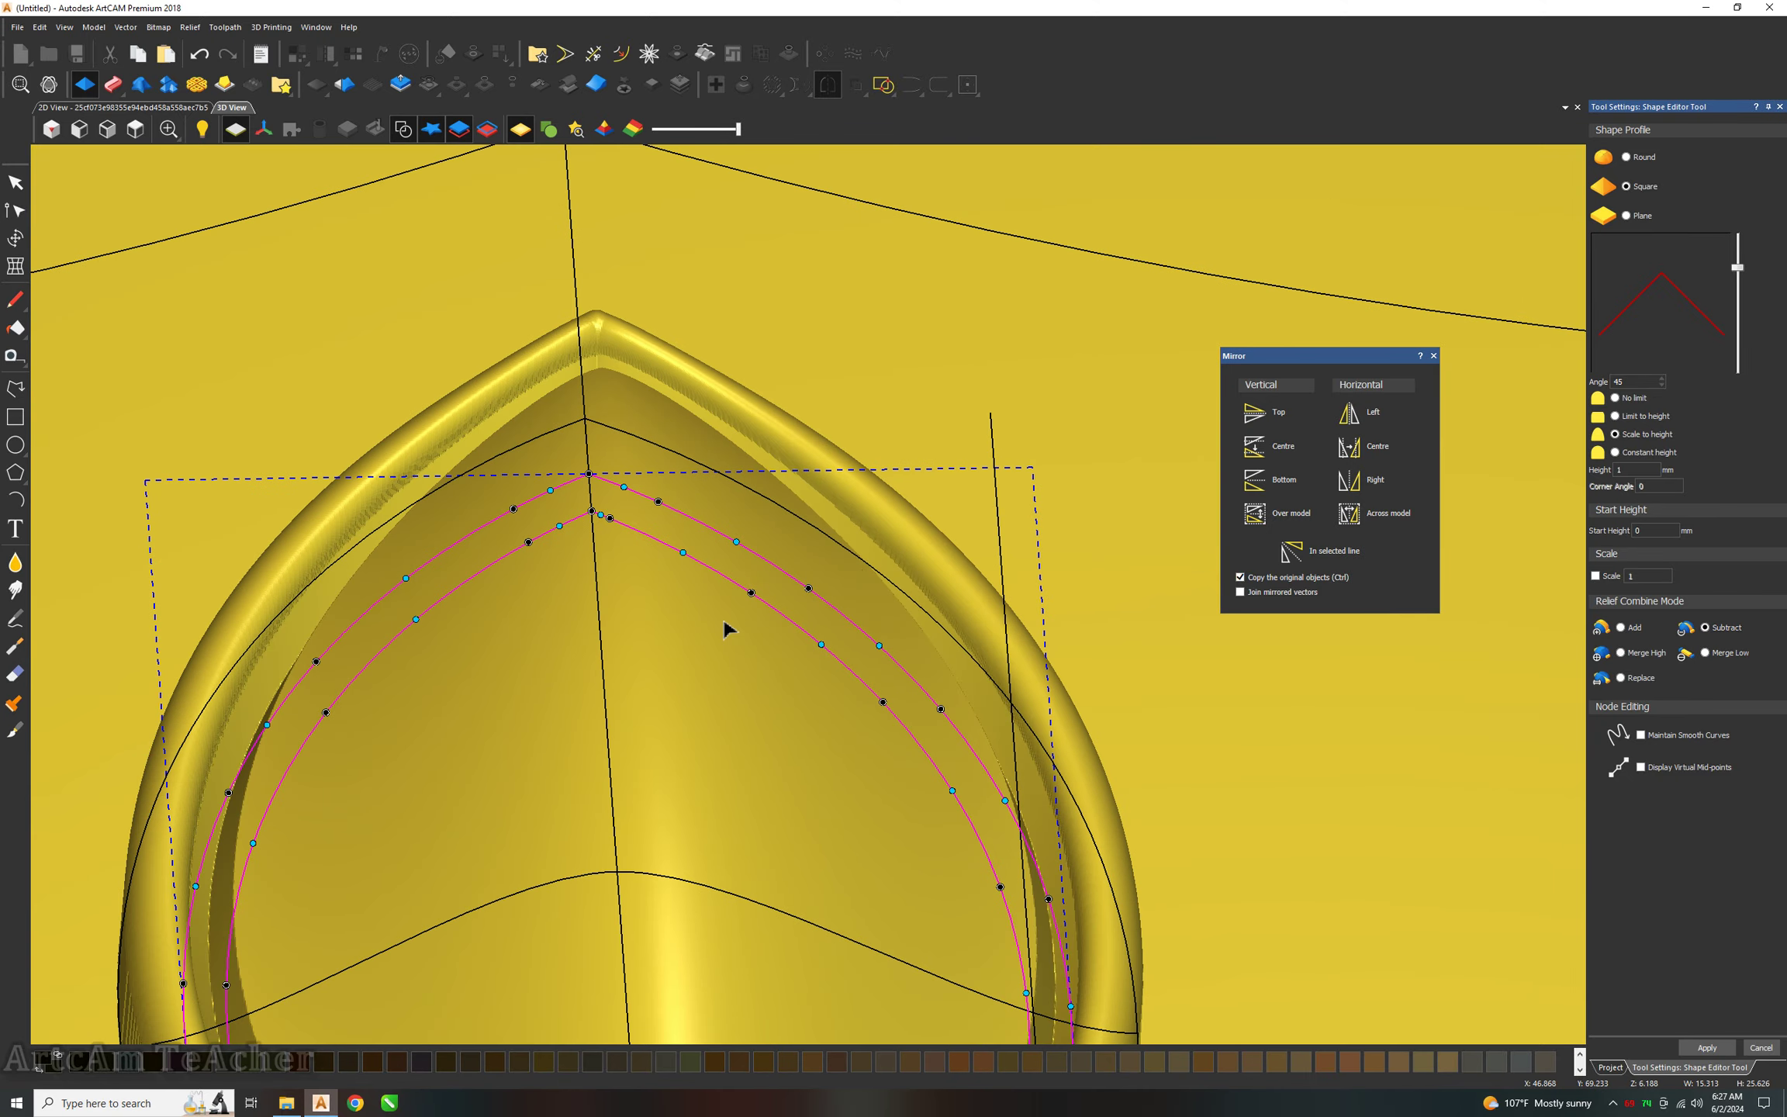
{"action": "mouse_move", "coordinate": [729, 625]}
{"action": "middle_mouse_down"}
{"action": "mouse_move", "coordinate": [874, 833]}
{"action": "mouse_move", "coordinate": [671, 779]}
{"action": "mouse_move", "coordinate": [1215, 778]}
{"action": "mouse_move", "coordinate": [1215, 558]}
{"action": "mouse_move", "coordinate": [564, 867]}
{"action": "mouse_move", "coordinate": [1077, 658]}
{"action": "mouse_move", "coordinate": [853, 698]}
{"action": "mouse_move", "coordinate": [1706, 891]}
{"action": "middle_mouse_up"}
{"action": "left_click", "coordinate": [1700, 1048]}
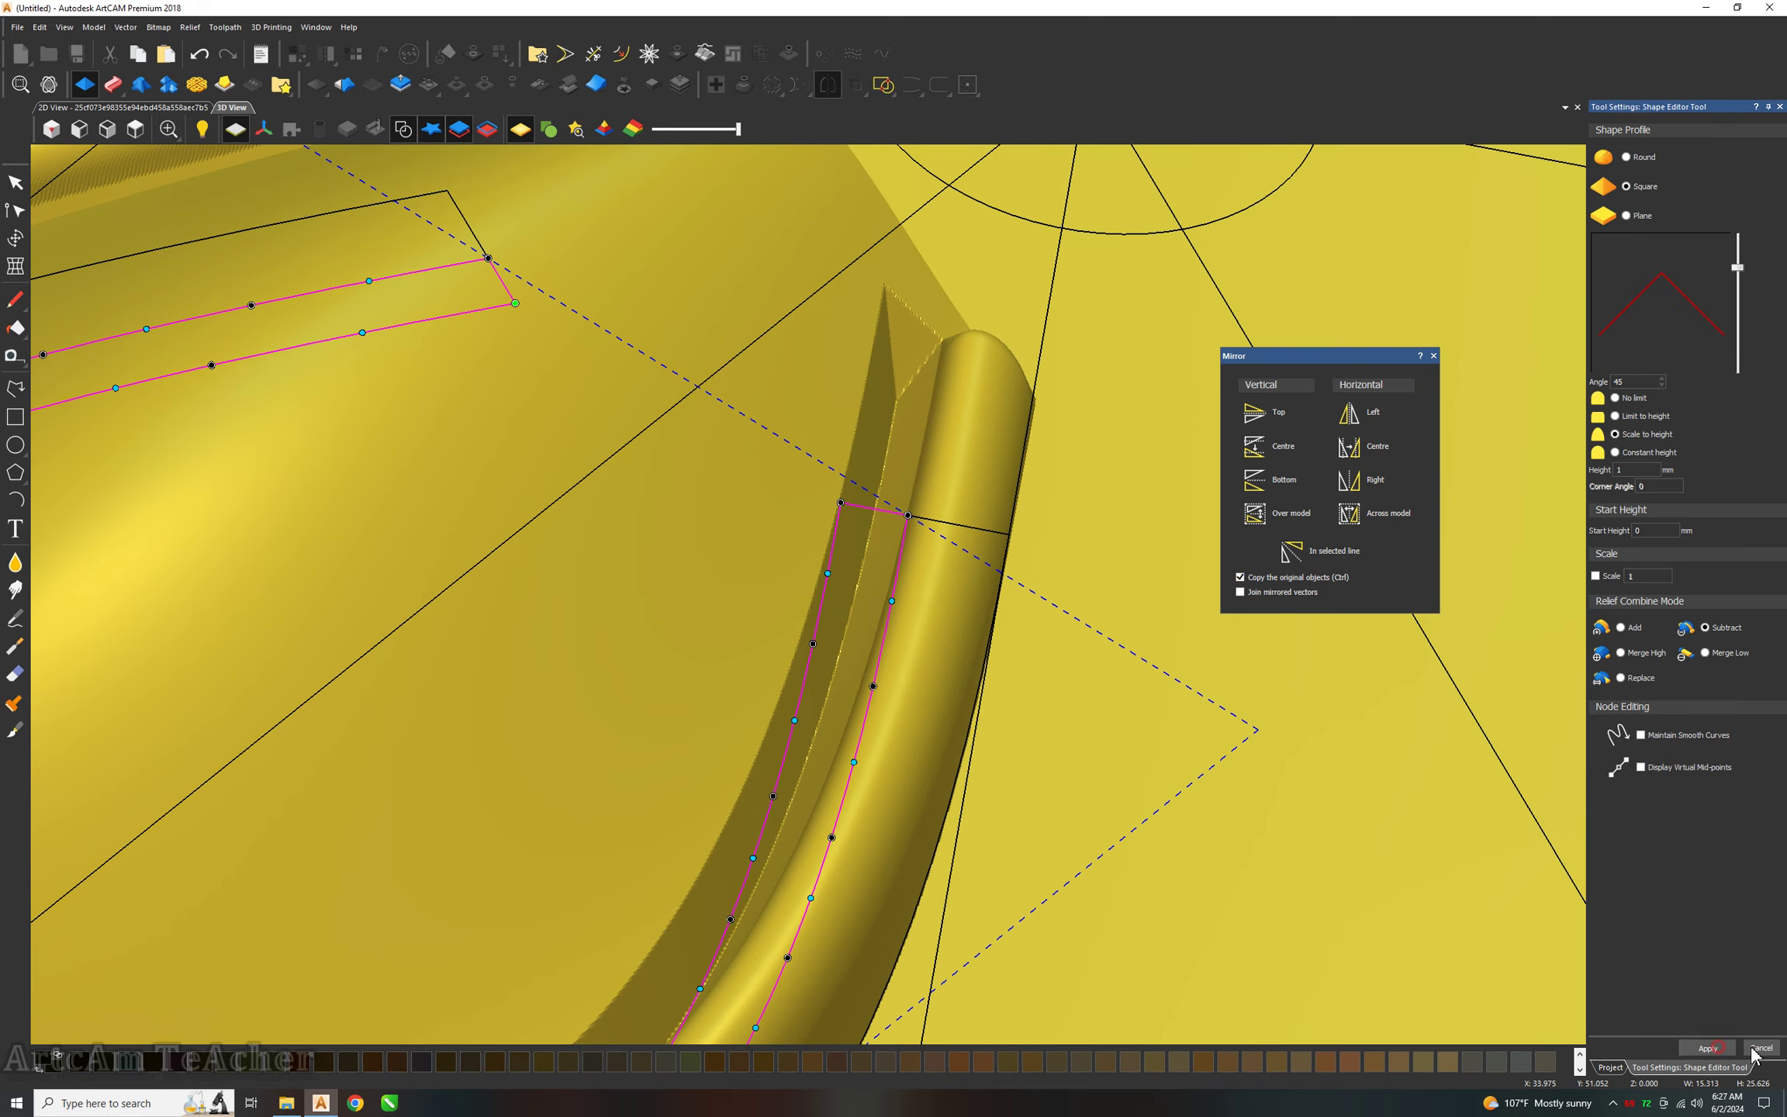
View the relief from above, deselect the arch outlines, and go to the 2D design view.
{"action": "left_click", "coordinate": [135, 129]}
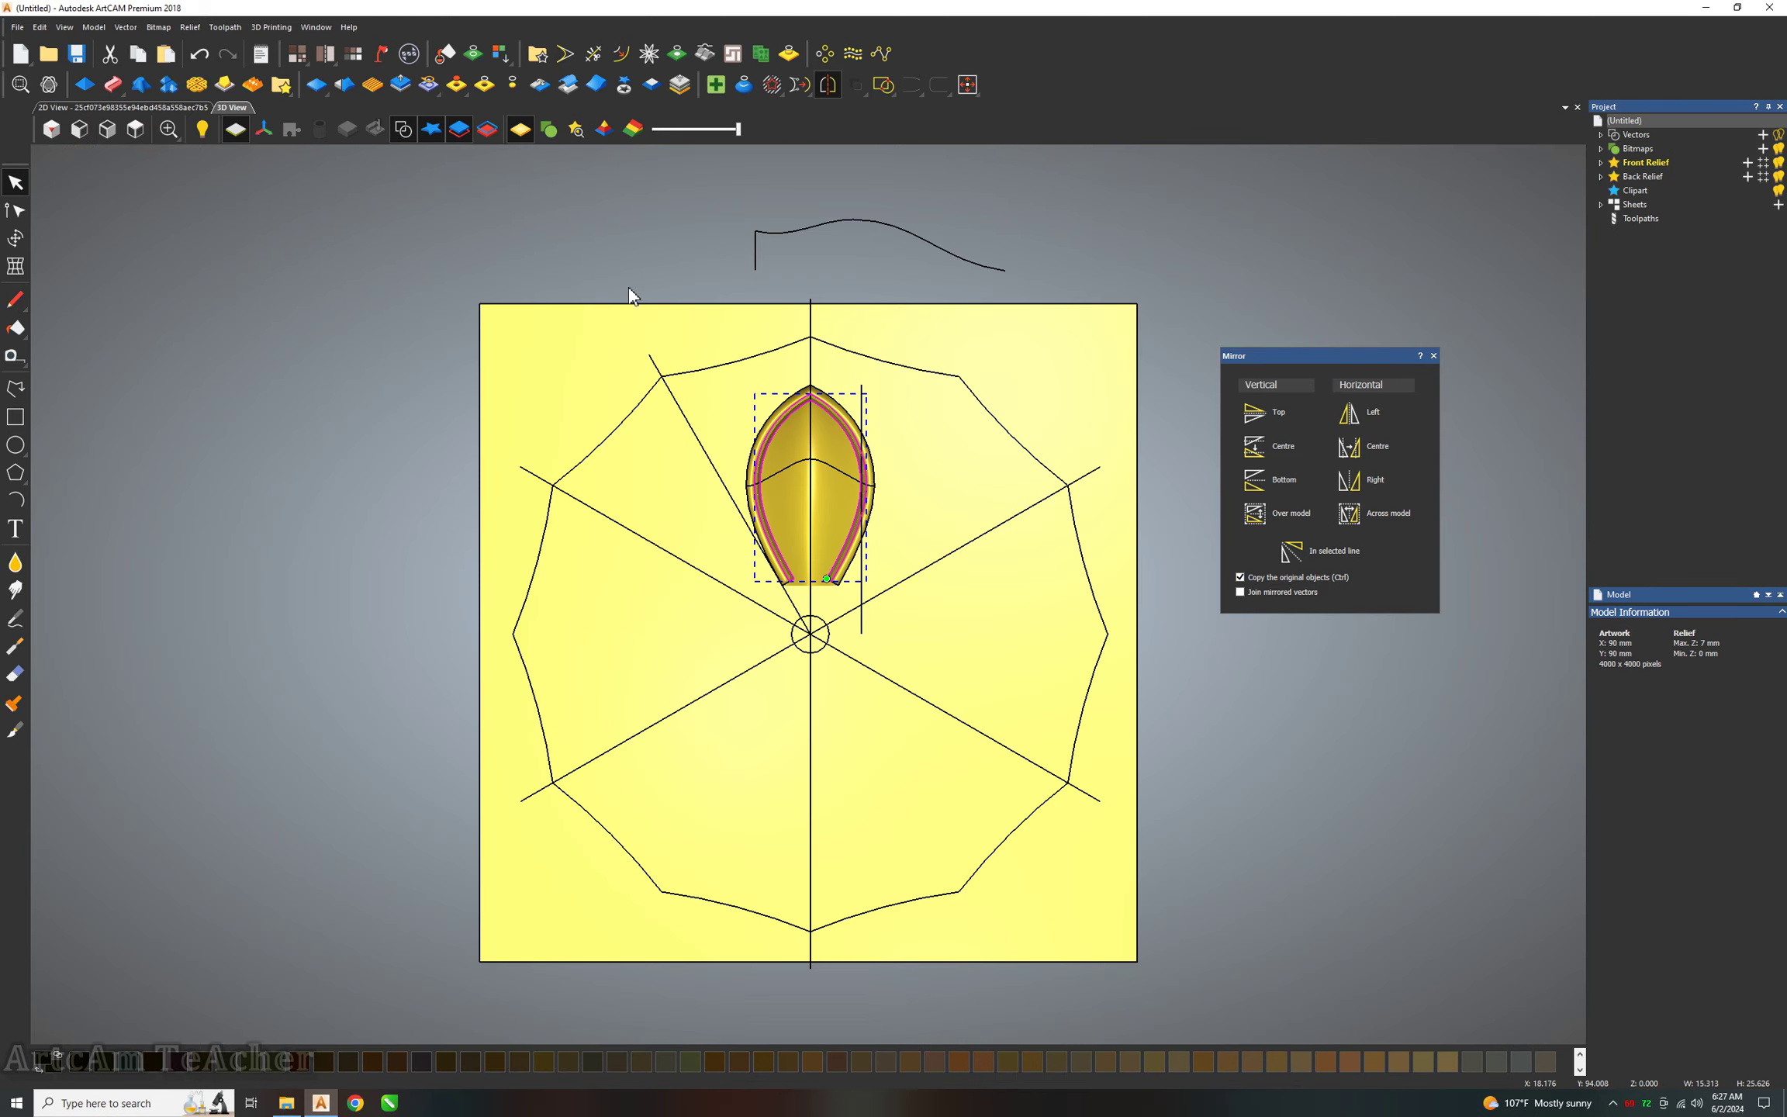
{"action": "scroll", "coordinate": [832, 408], "scroll_direction": "up", "scroll_amount": 2}
{"action": "left_click", "coordinate": [832, 408]}
{"action": "scroll", "coordinate": [827, 416], "scroll_direction": "up", "scroll_amount": 2}
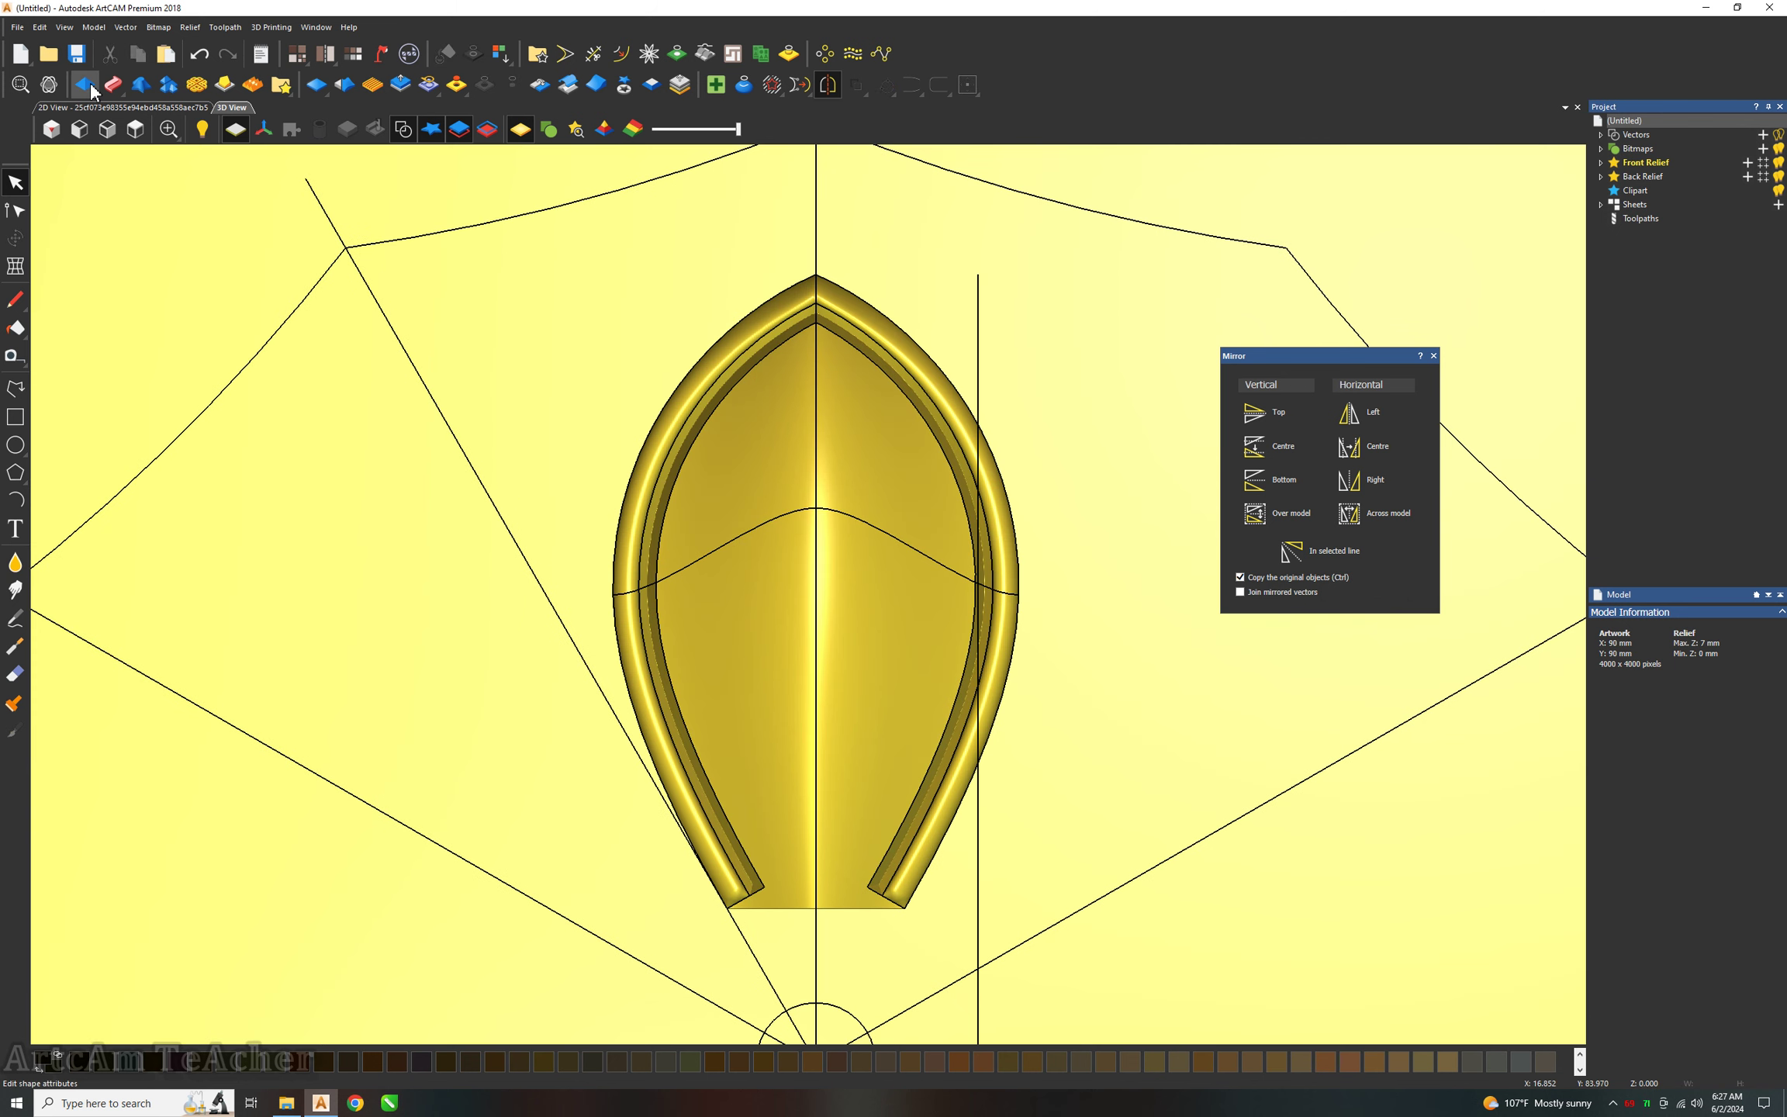
{"action": "left_click", "coordinate": [178, 108]}
Draw a half-spike polyline from the centre to the leaf tip and mirror a copy rightward.
{"action": "left_click", "coordinate": [15, 388]}
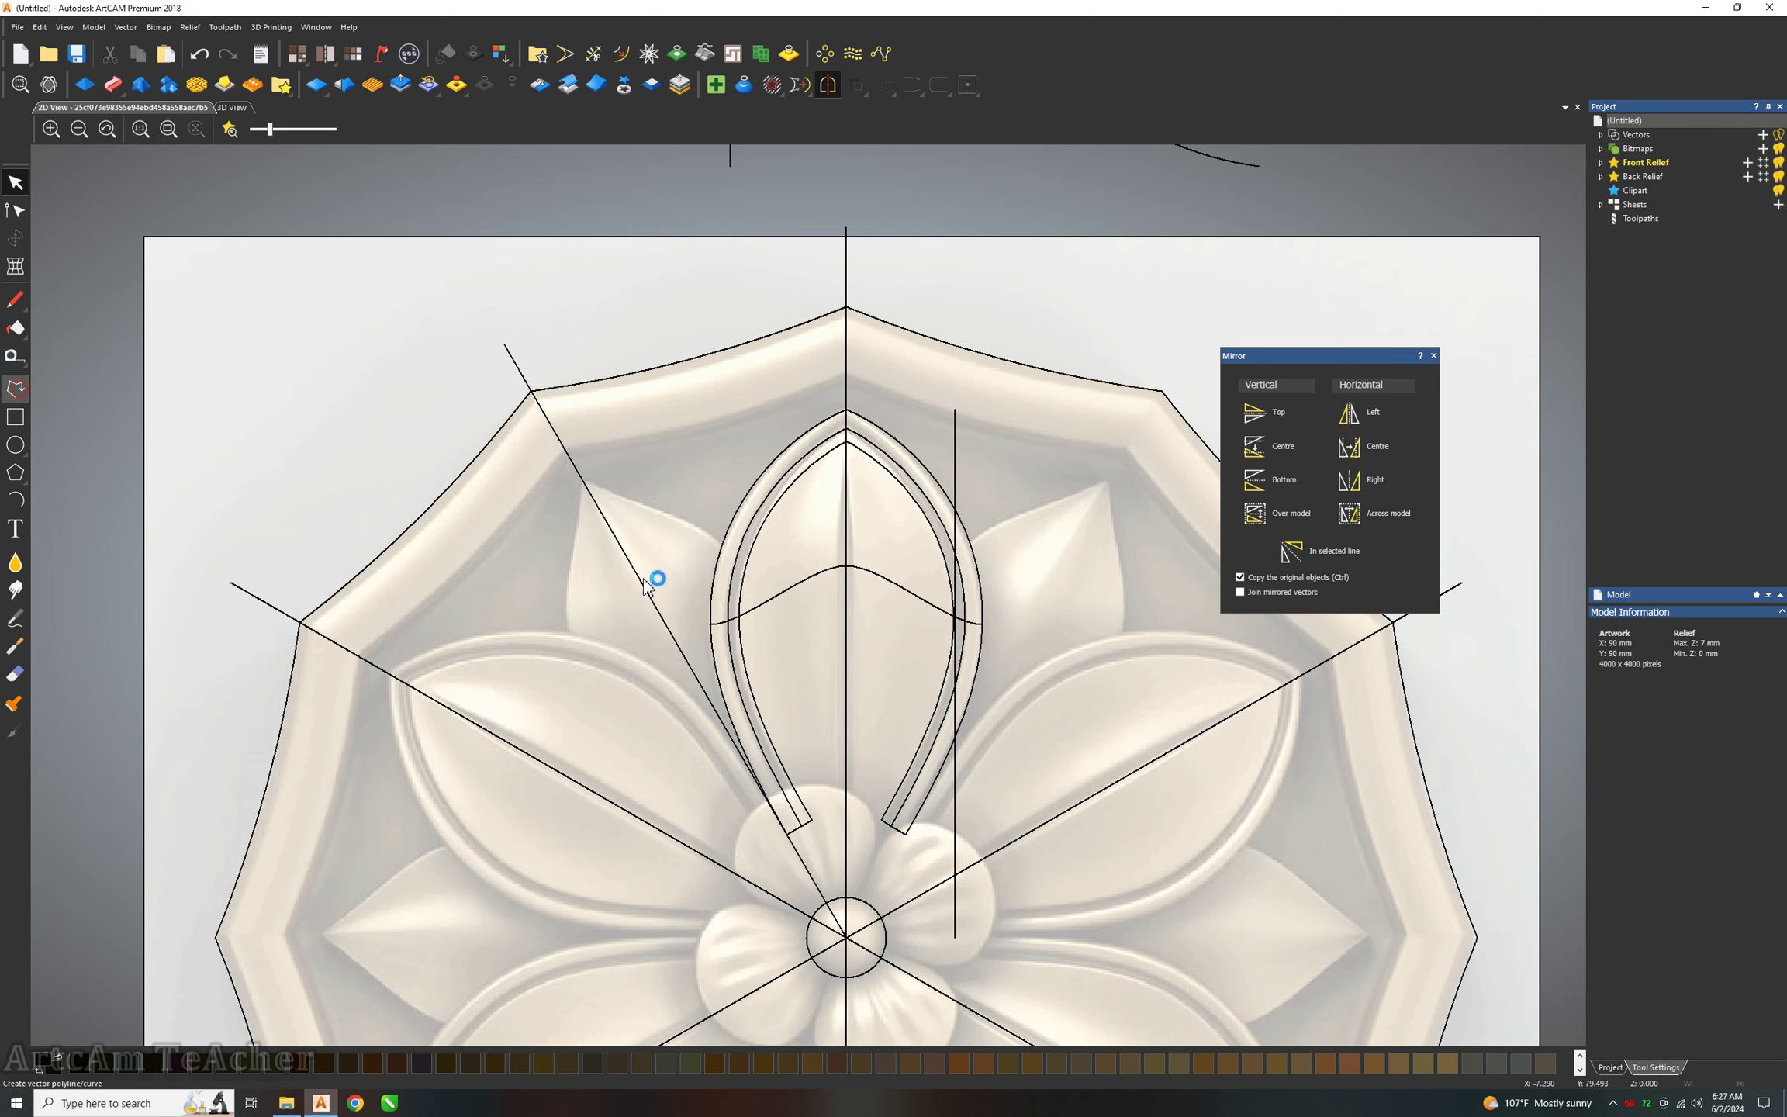
{"action": "left_click", "coordinate": [843, 845]}
{"action": "left_click", "coordinate": [828, 845]}
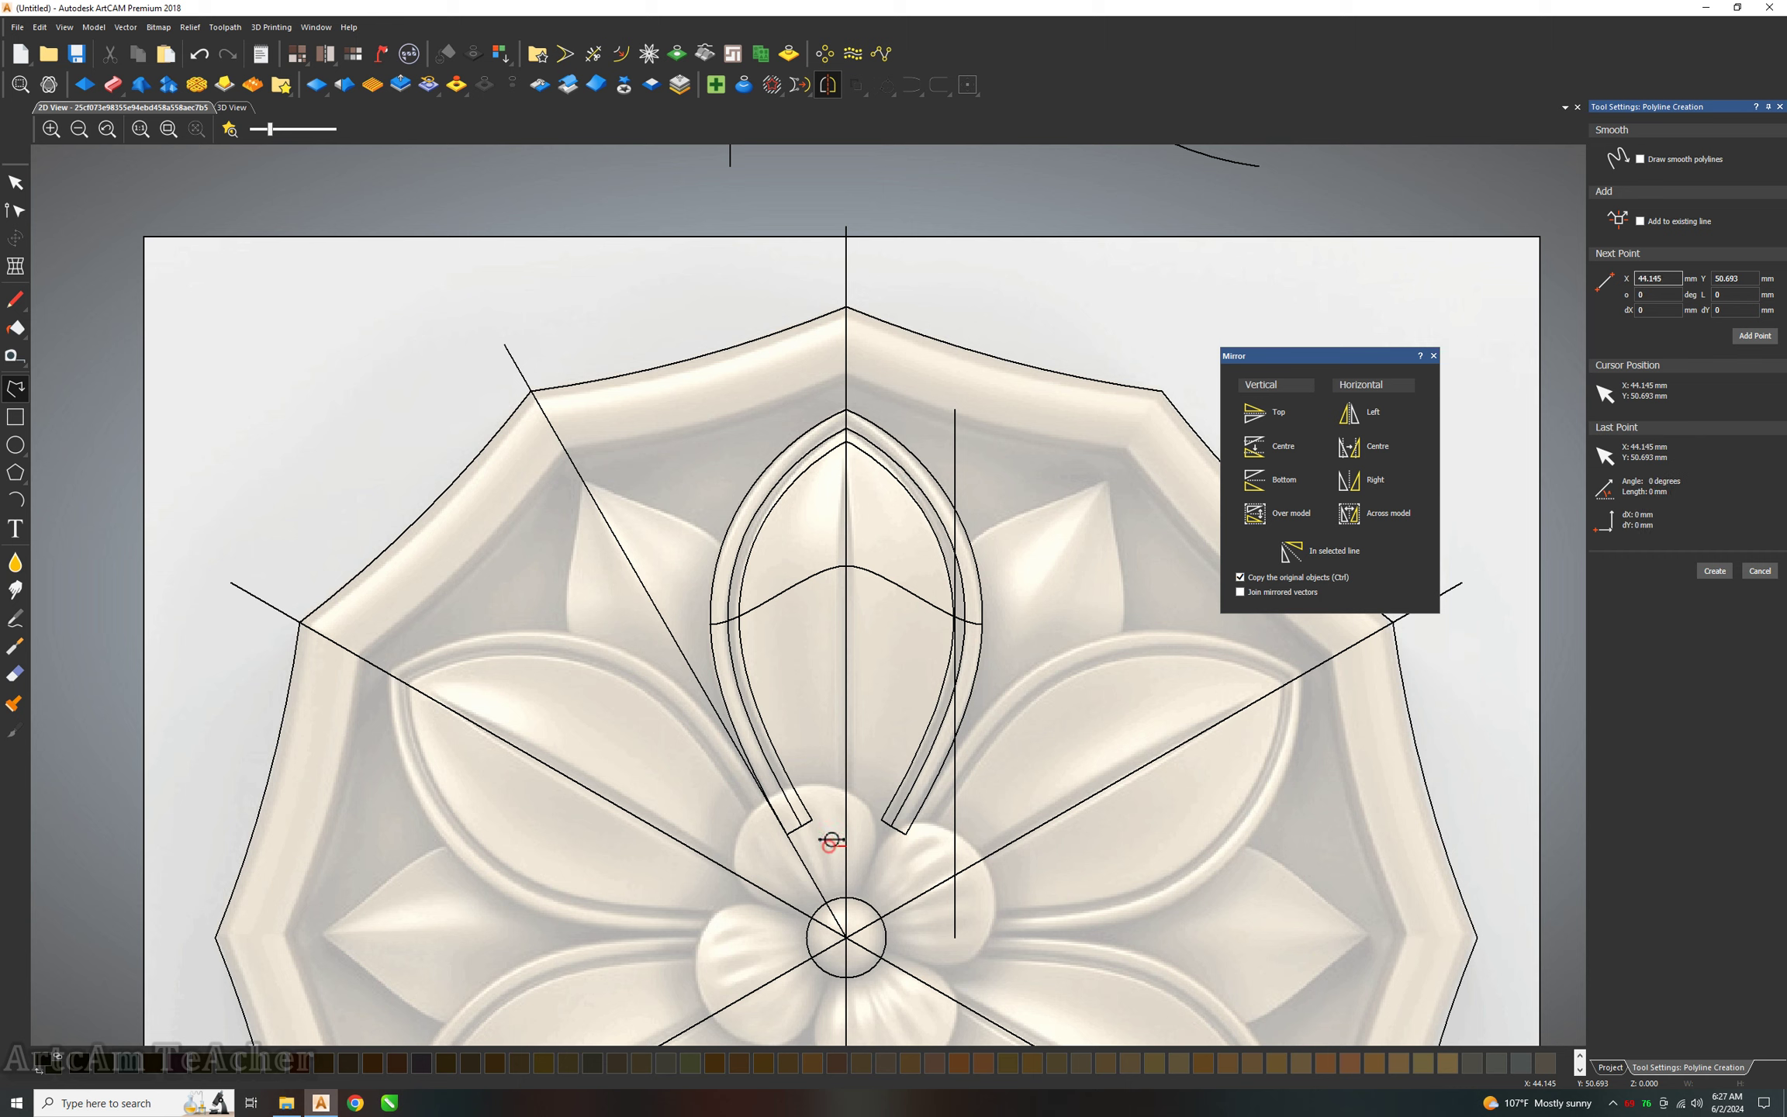
{"action": "left_click", "coordinate": [844, 459]}
{"action": "right_click", "coordinate": [844, 459]}
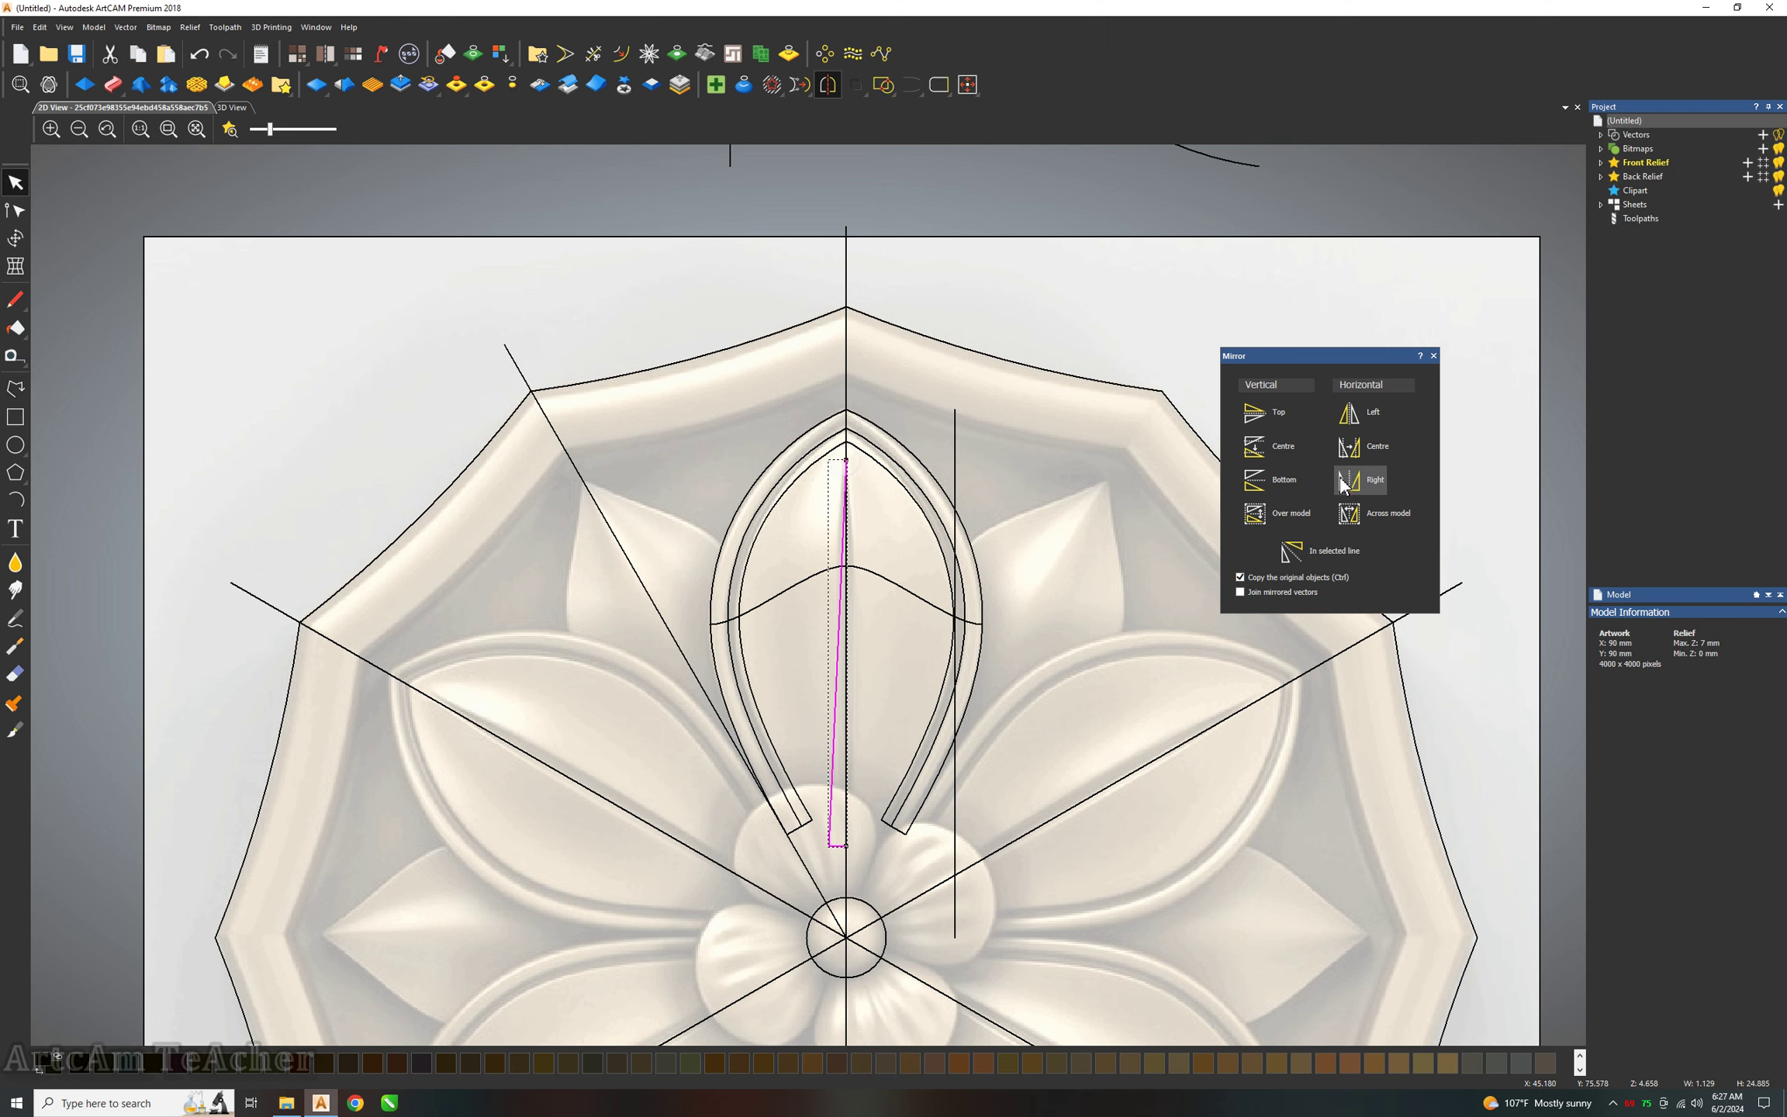
{"action": "left_click", "coordinate": [1348, 480]}
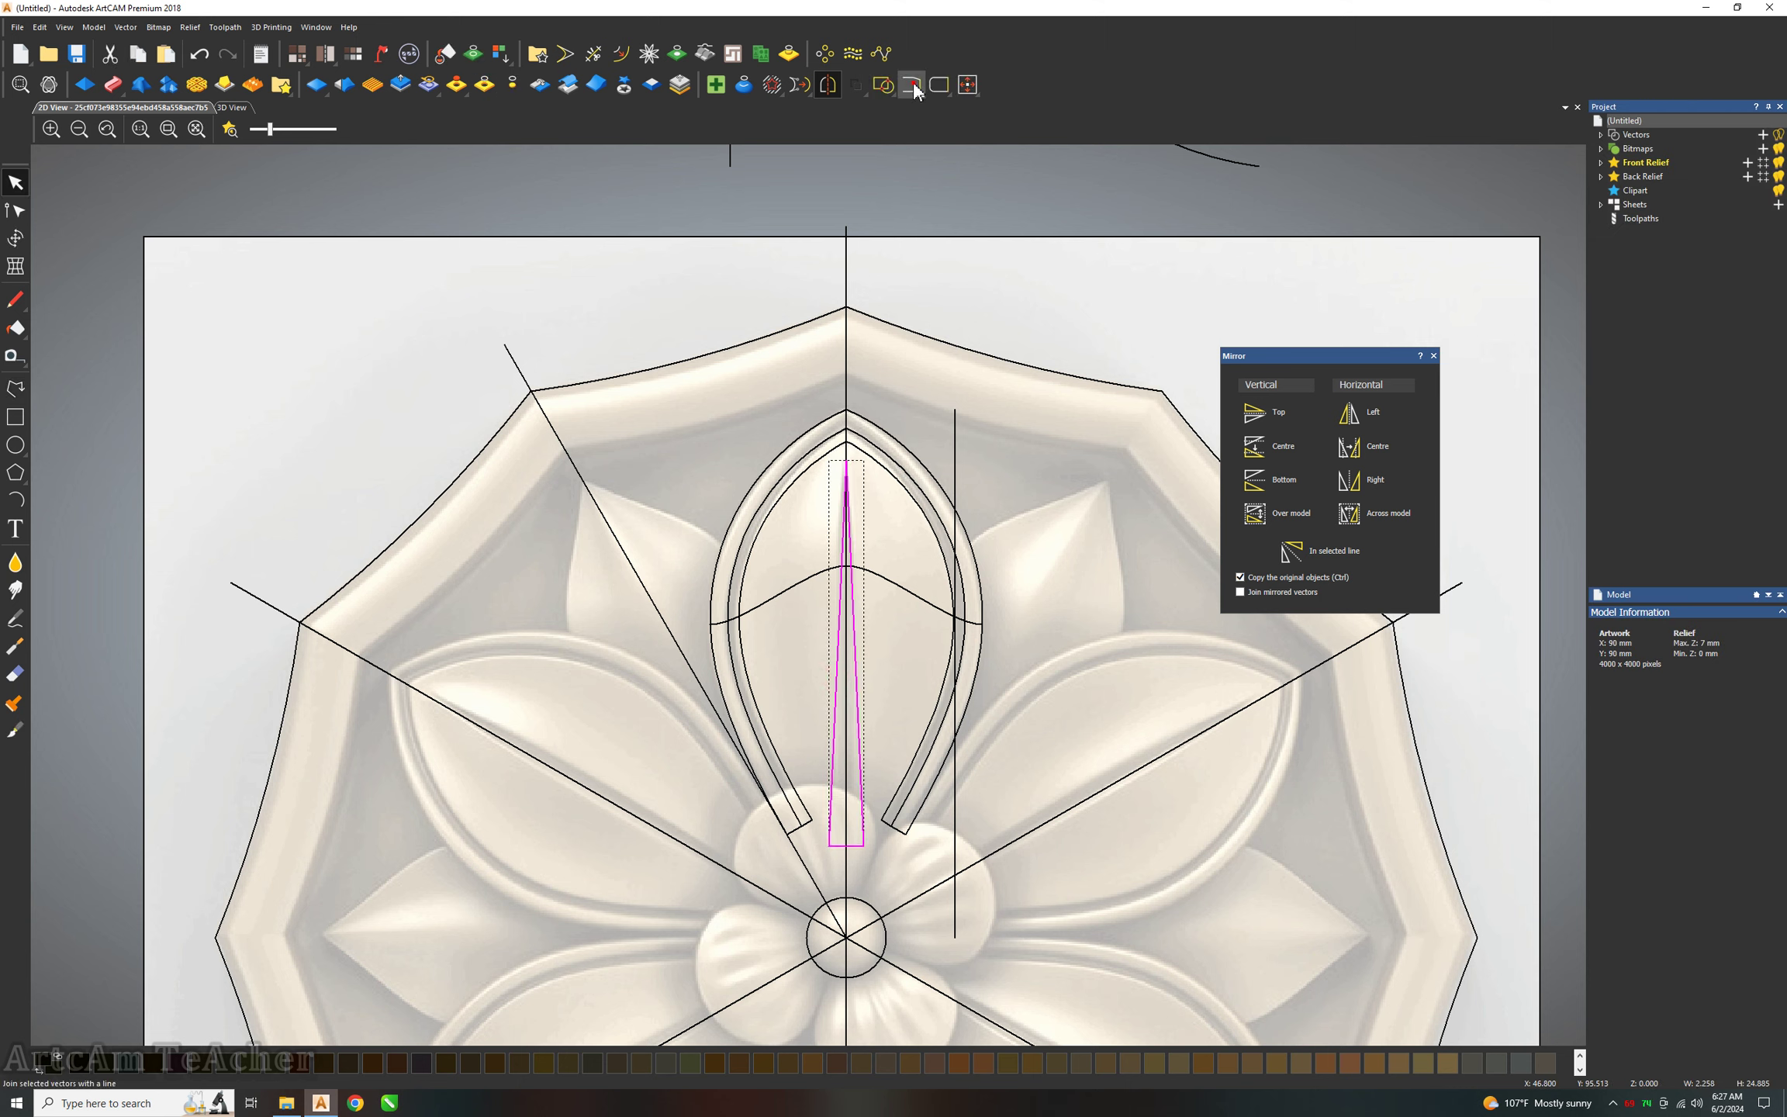
{"action": "left_click", "coordinate": [232, 107]}
Shape the wedge with a square profile, scaled to height, with a 150° corner angle.
{"action": "left_click", "coordinate": [85, 83]}
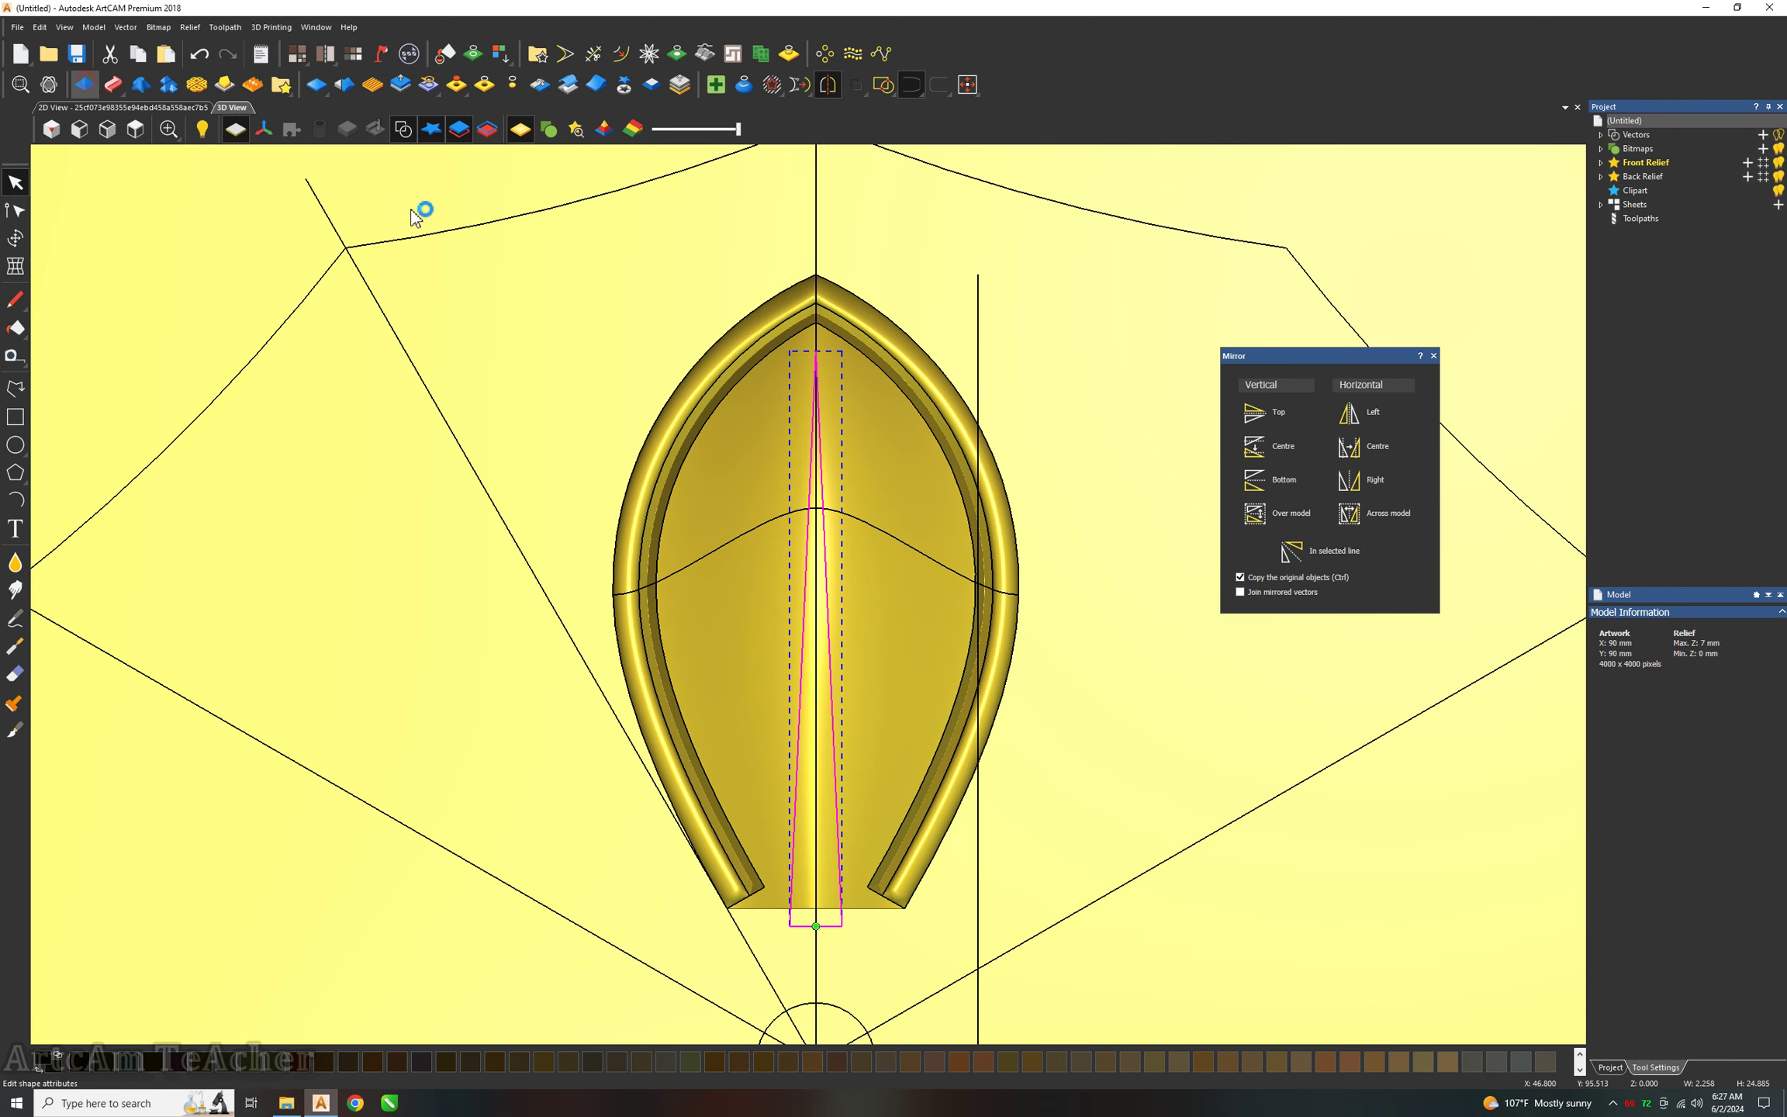
{"action": "left_click", "coordinate": [1642, 188]}
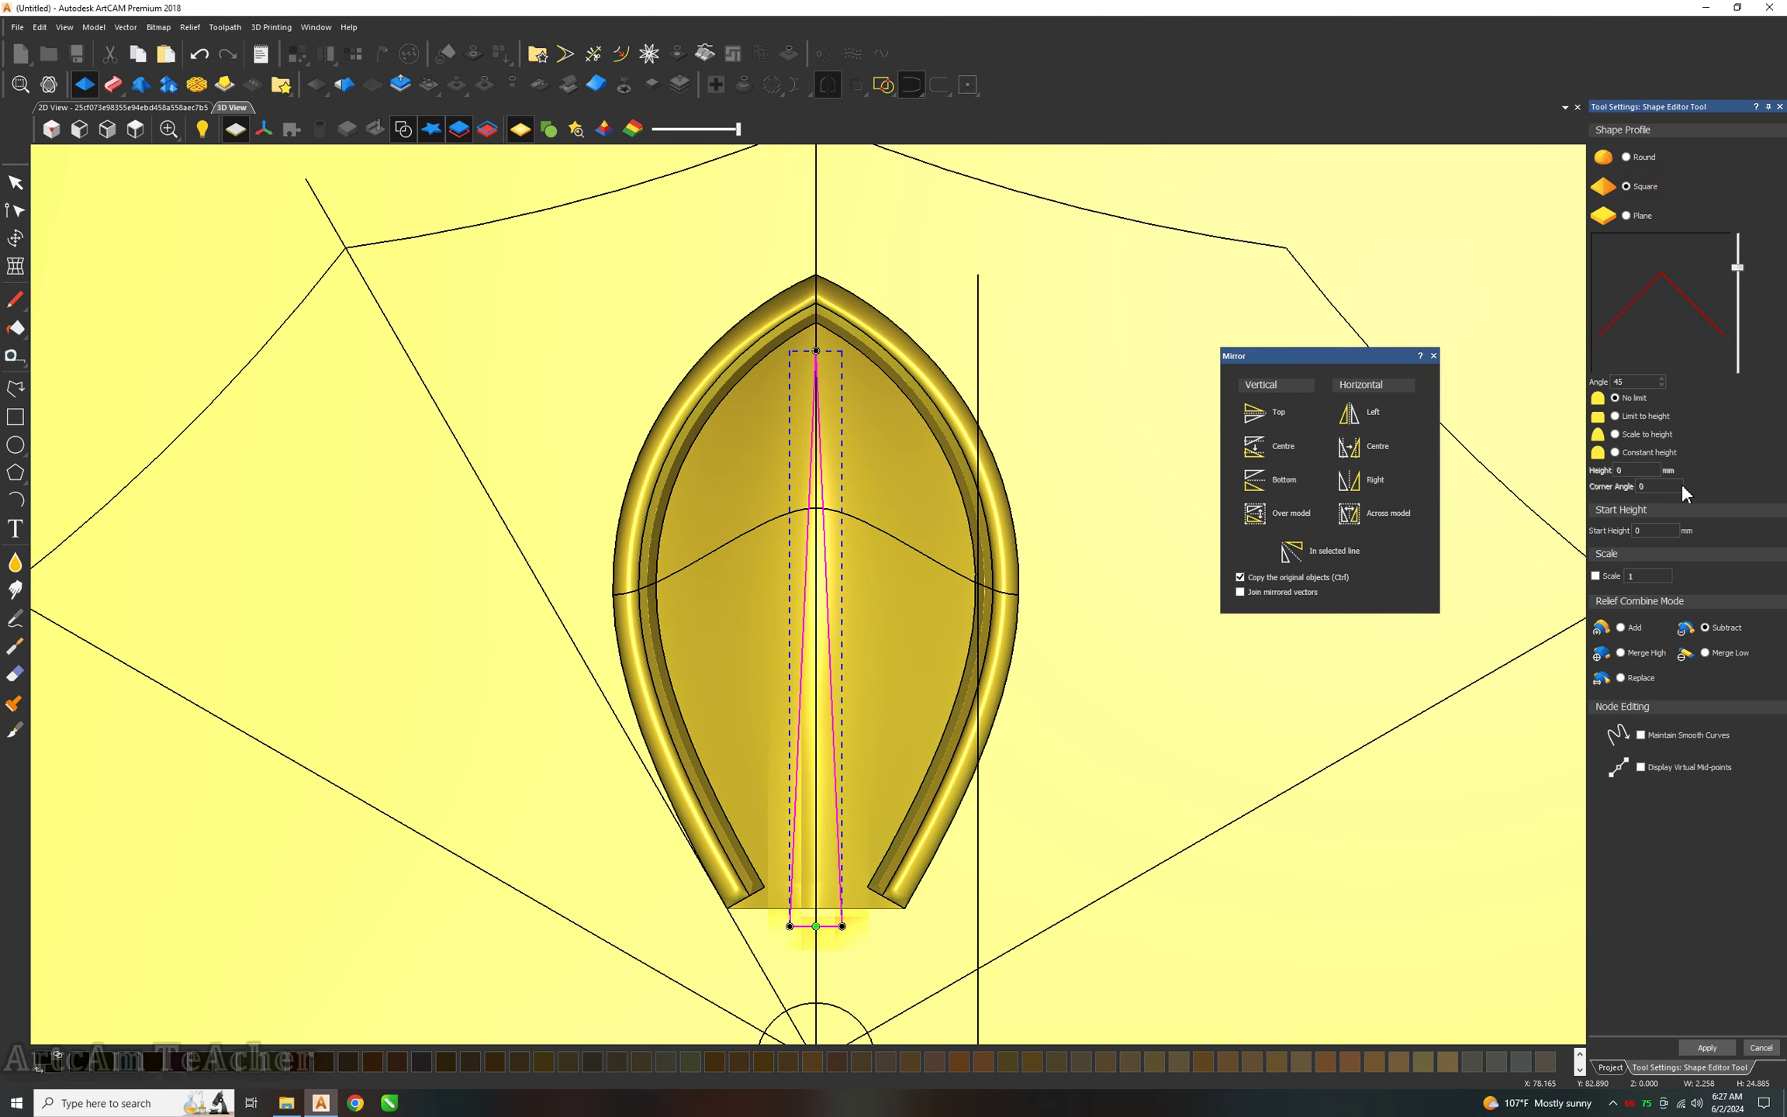
{"action": "left_click", "coordinate": [1644, 434]}
{"action": "double_click", "coordinate": [1652, 486]}
{"action": "type", "text": "150"}
Set the vein height to 2 mm, apply it, and view the relief from the top.
{"action": "left_click", "coordinate": [1635, 470]}
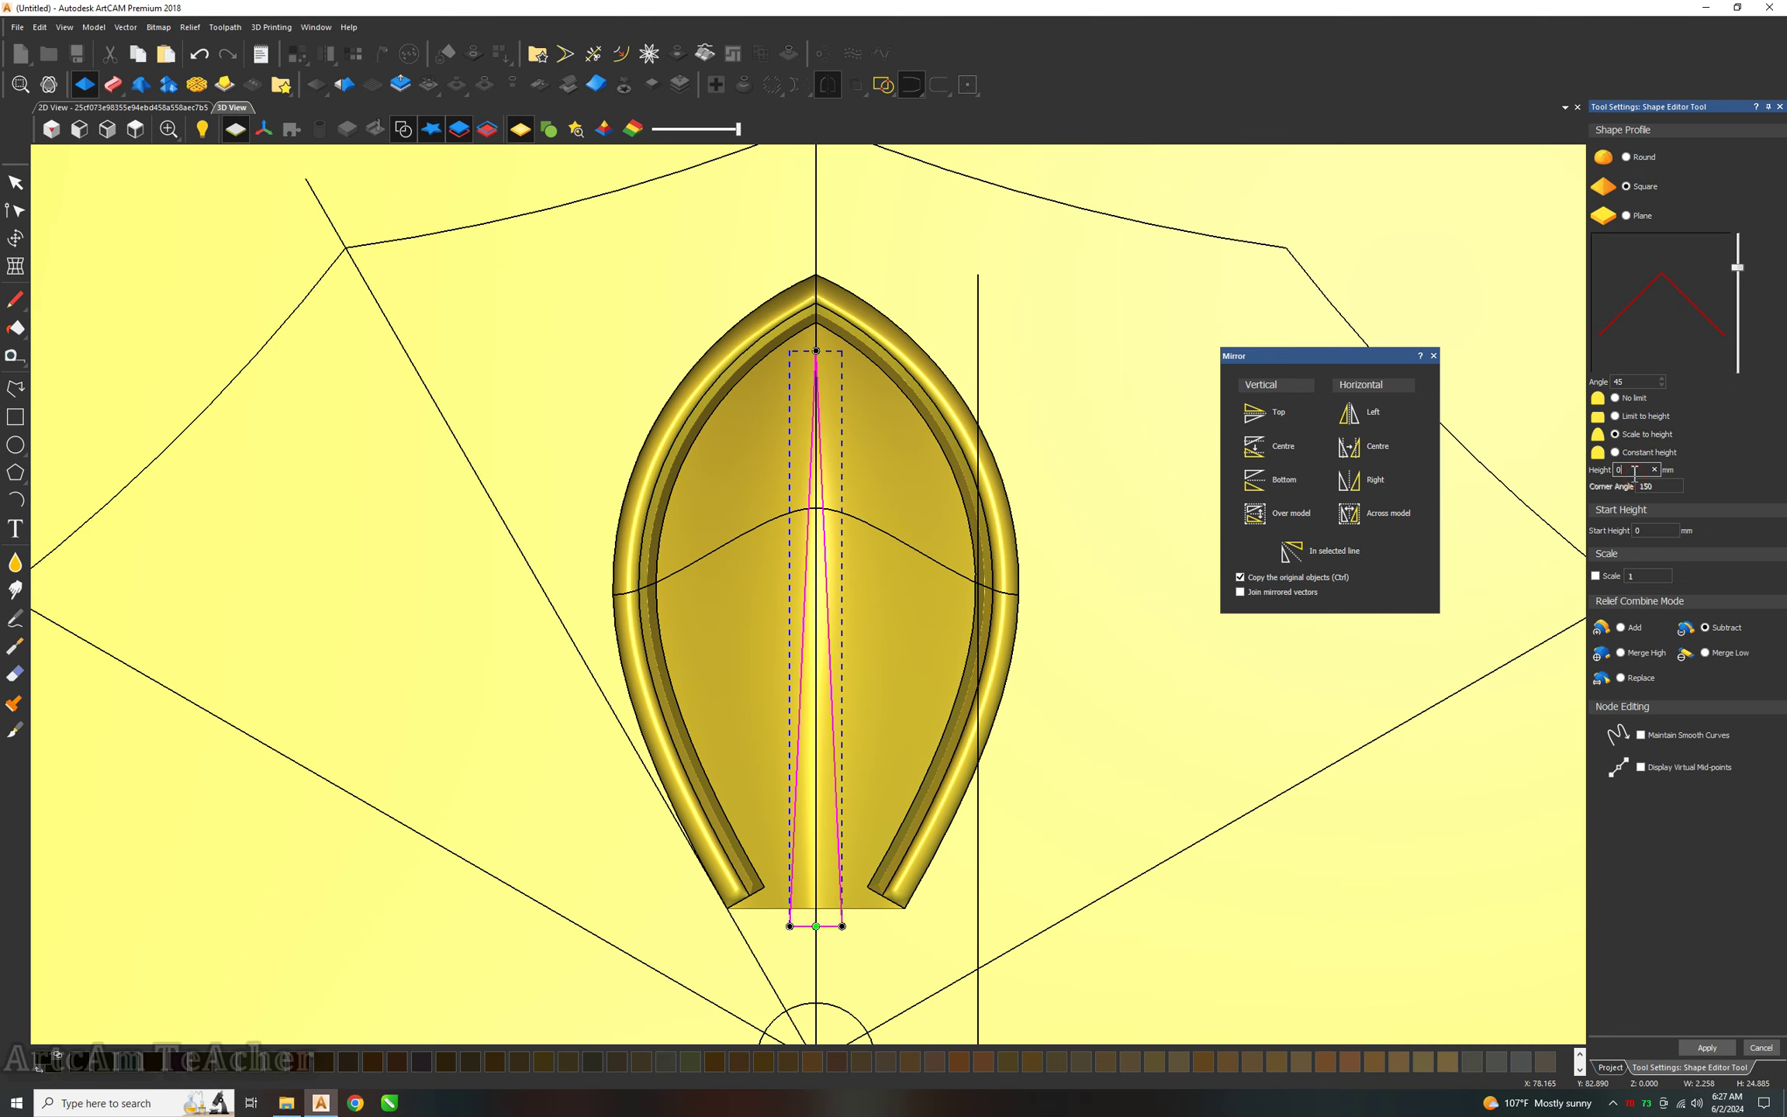
{"action": "type", "text": "1"}
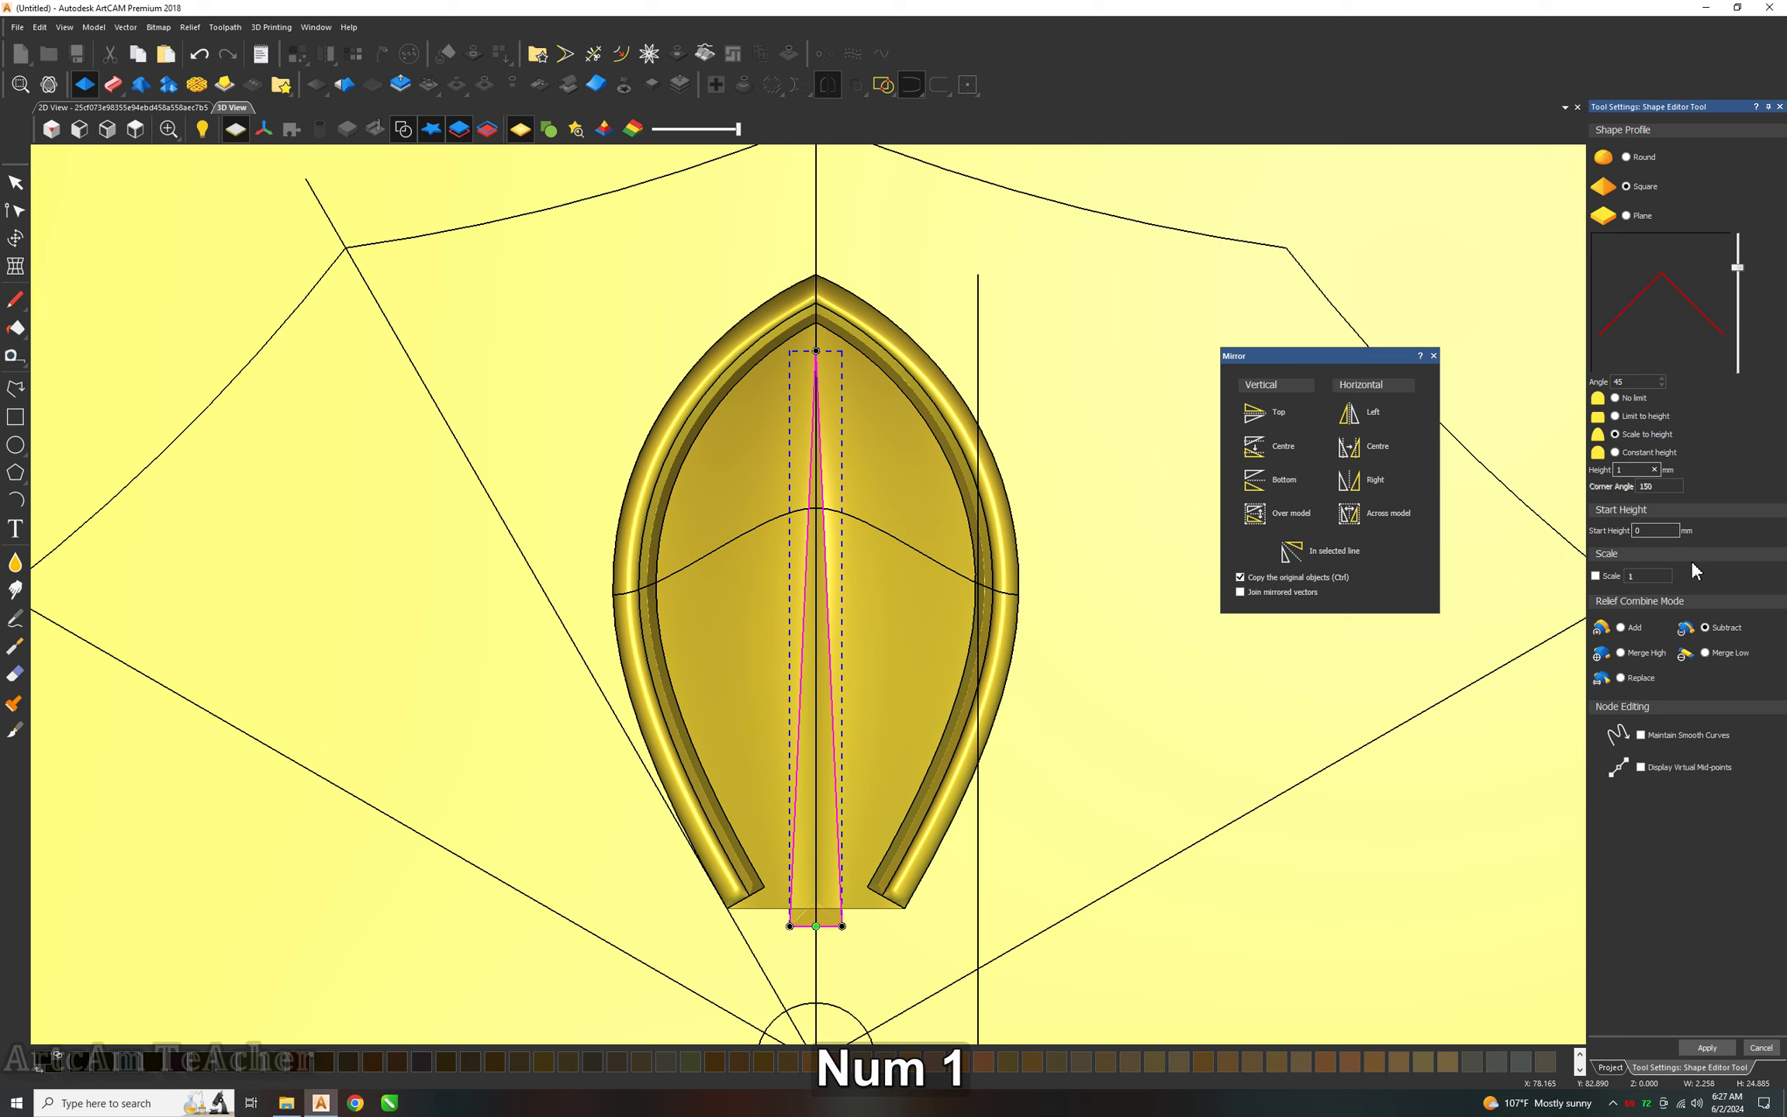
{"action": "scroll", "coordinate": [913, 648], "scroll_direction": "up", "scroll_amount": 2}
{"action": "middle_click_drag", "start_coordinate": [861, 589], "coordinate": [873, 160]}
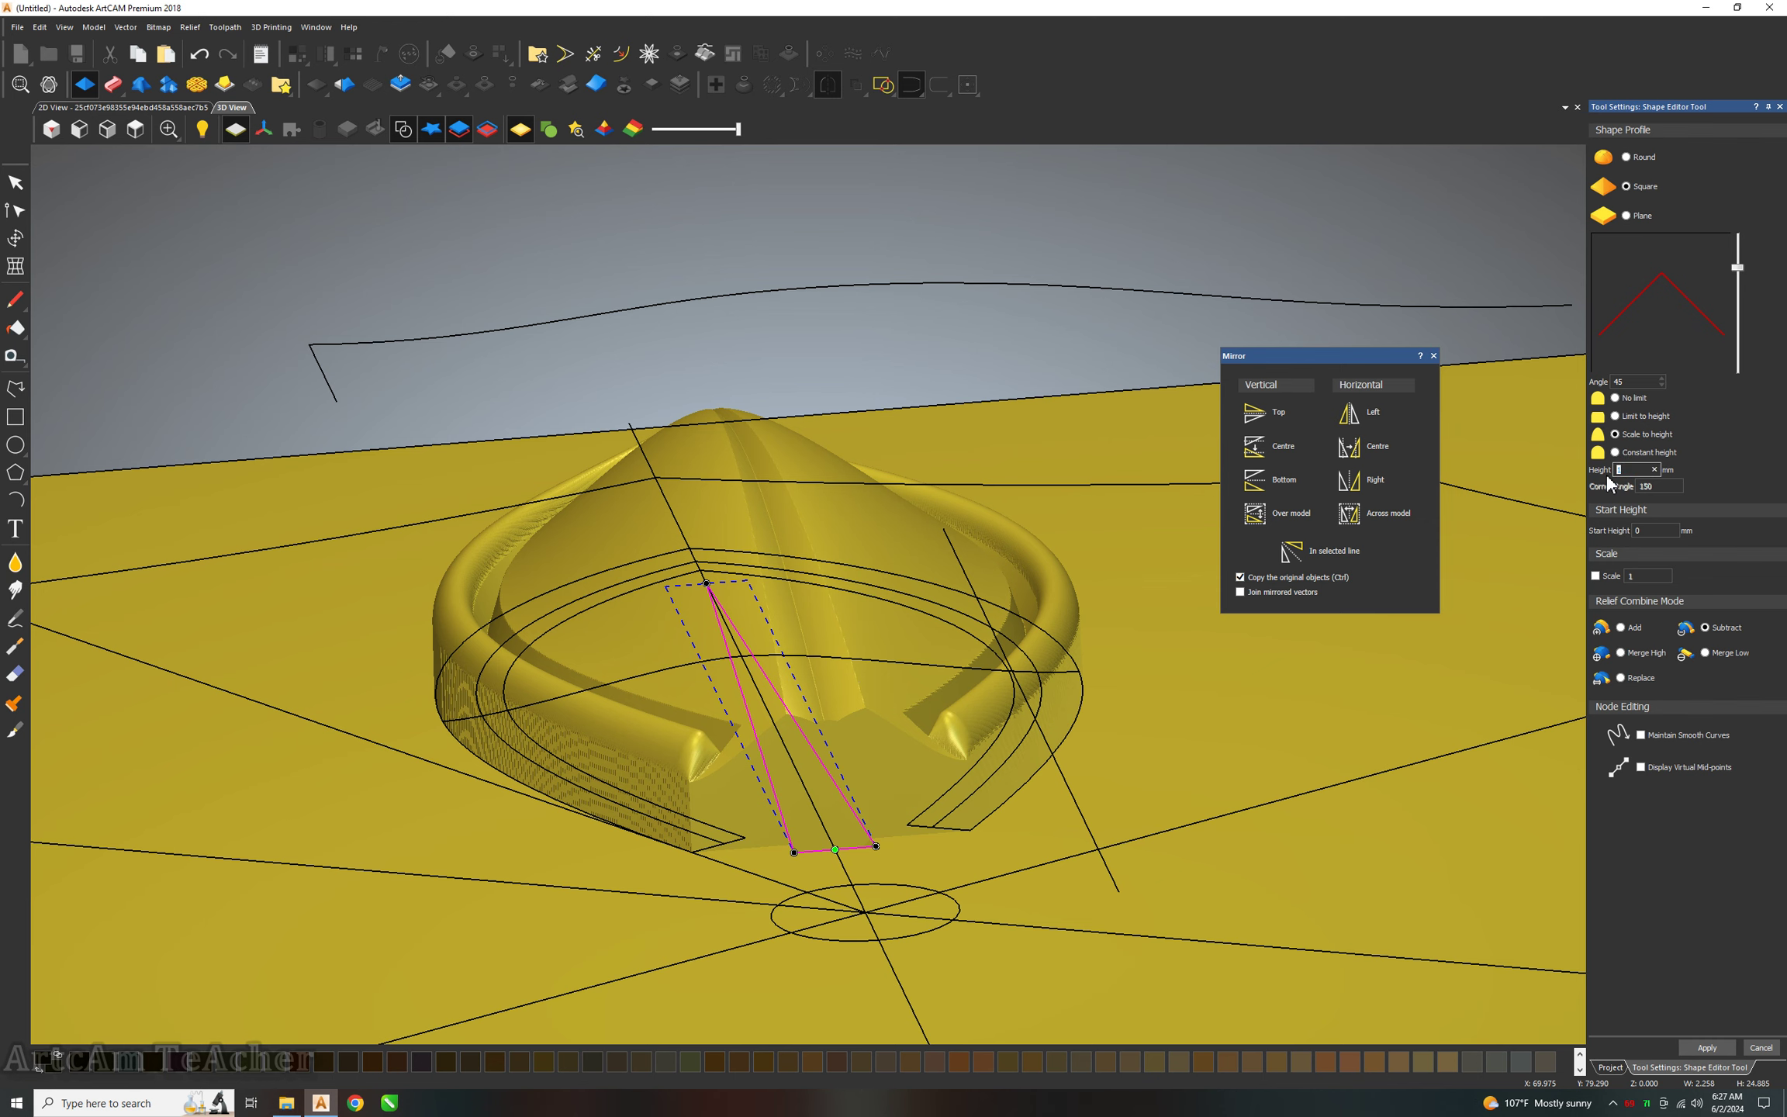
{"action": "type", "text": "2"}
{"action": "mouse_move", "coordinate": [1516, 499]}
{"action": "middle_mouse_down"}
{"action": "mouse_move", "coordinate": [706, 663]}
{"action": "mouse_move", "coordinate": [1178, 706]}
{"action": "middle_mouse_up"}
{"action": "left_click", "coordinate": [1705, 1048]}
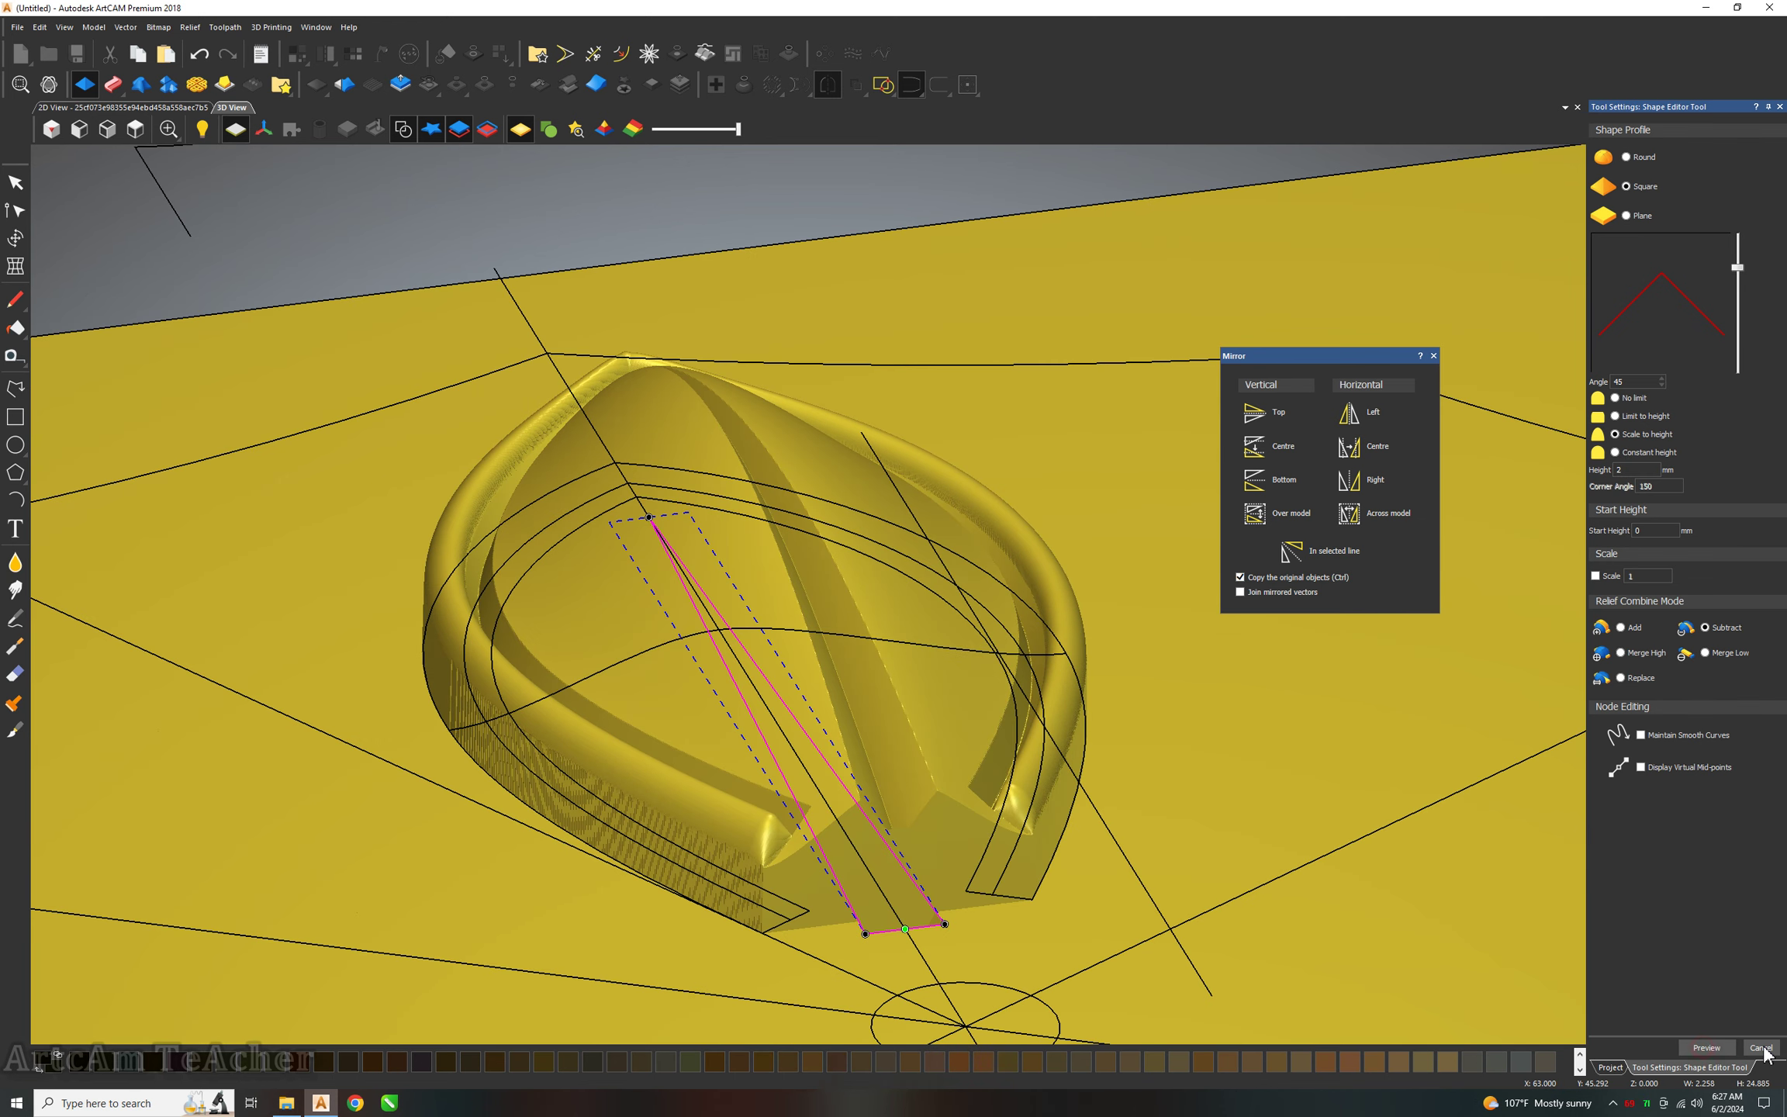
{"action": "left_click", "coordinate": [135, 130]}
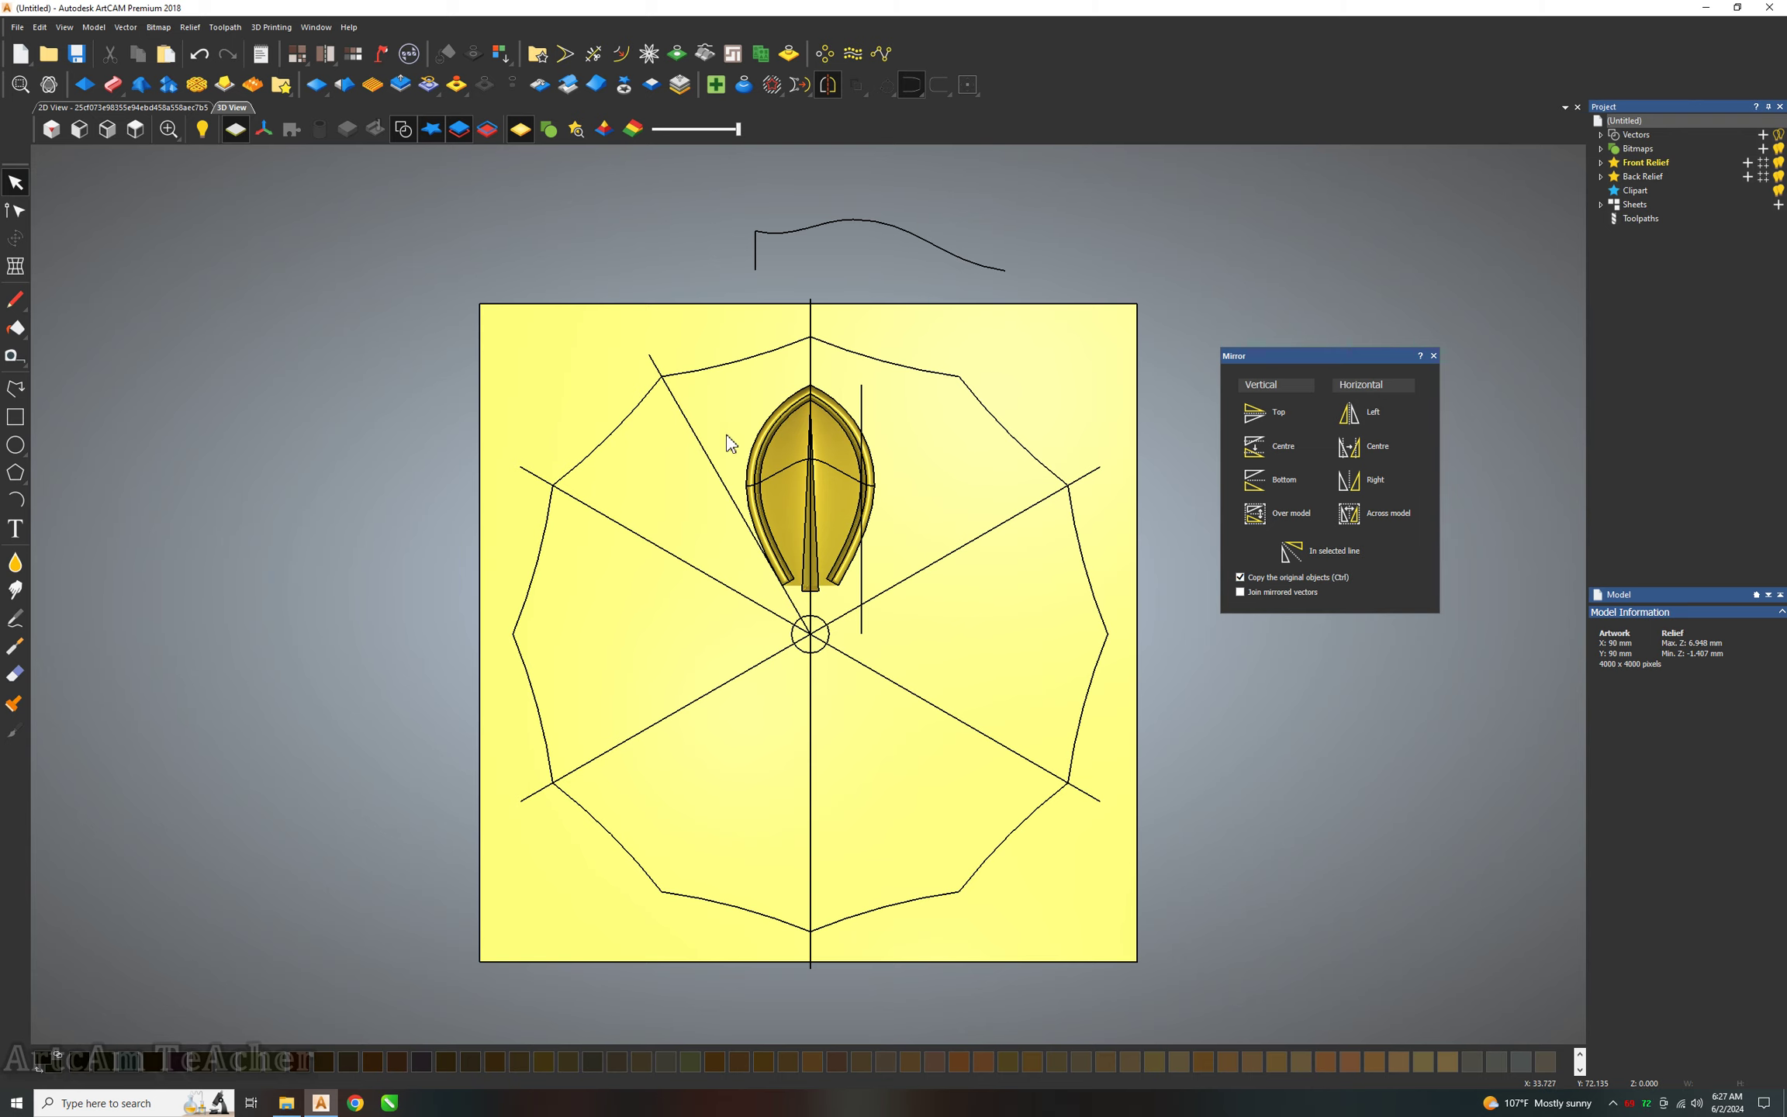
Check the petal against the 2D rosette reference, then pick it up as relief clipart.
{"action": "scroll", "coordinate": [785, 417], "scroll_direction": "down", "scroll_amount": 1}
{"action": "left_click", "coordinate": [123, 107]}
{"action": "scroll", "coordinate": [817, 603], "scroll_direction": "down", "scroll_amount": 1}
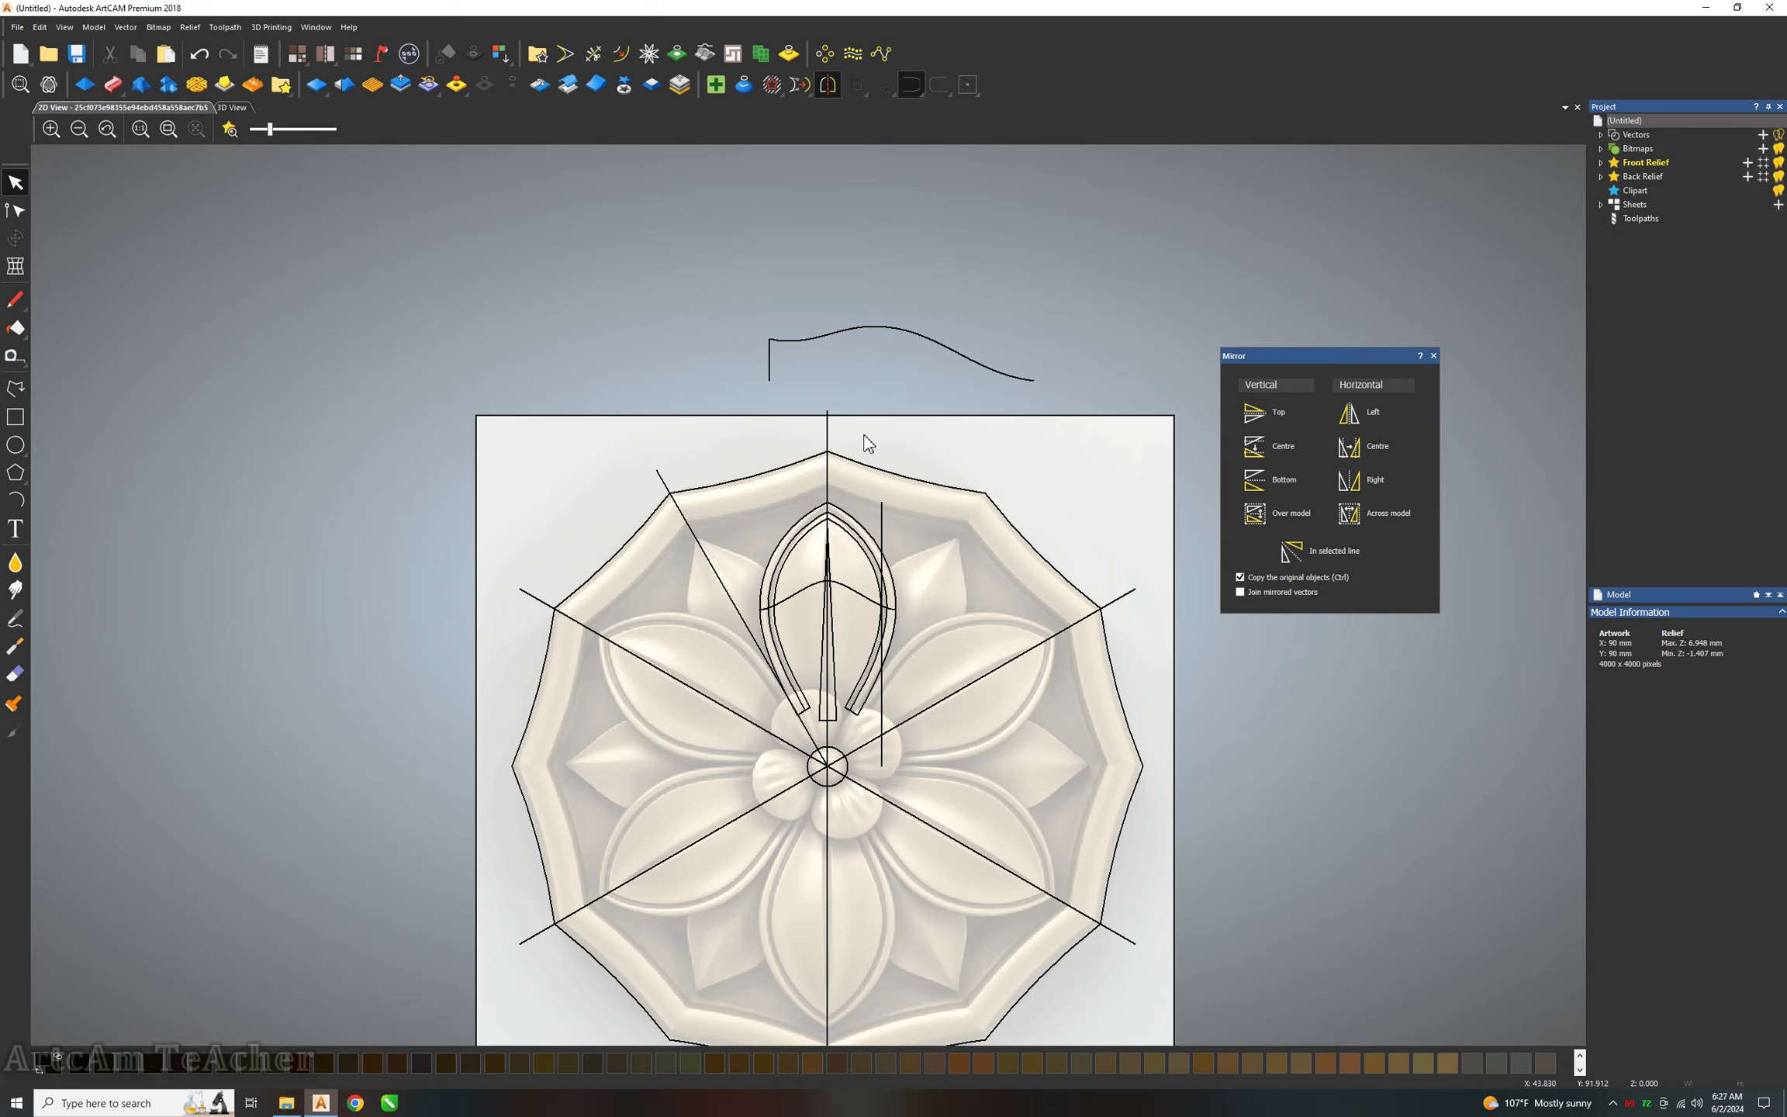
{"action": "scroll", "coordinate": [806, 590], "scroll_direction": "down", "scroll_amount": 1}
{"action": "scroll", "coordinate": [907, 675], "scroll_direction": "up", "scroll_amount": 1}
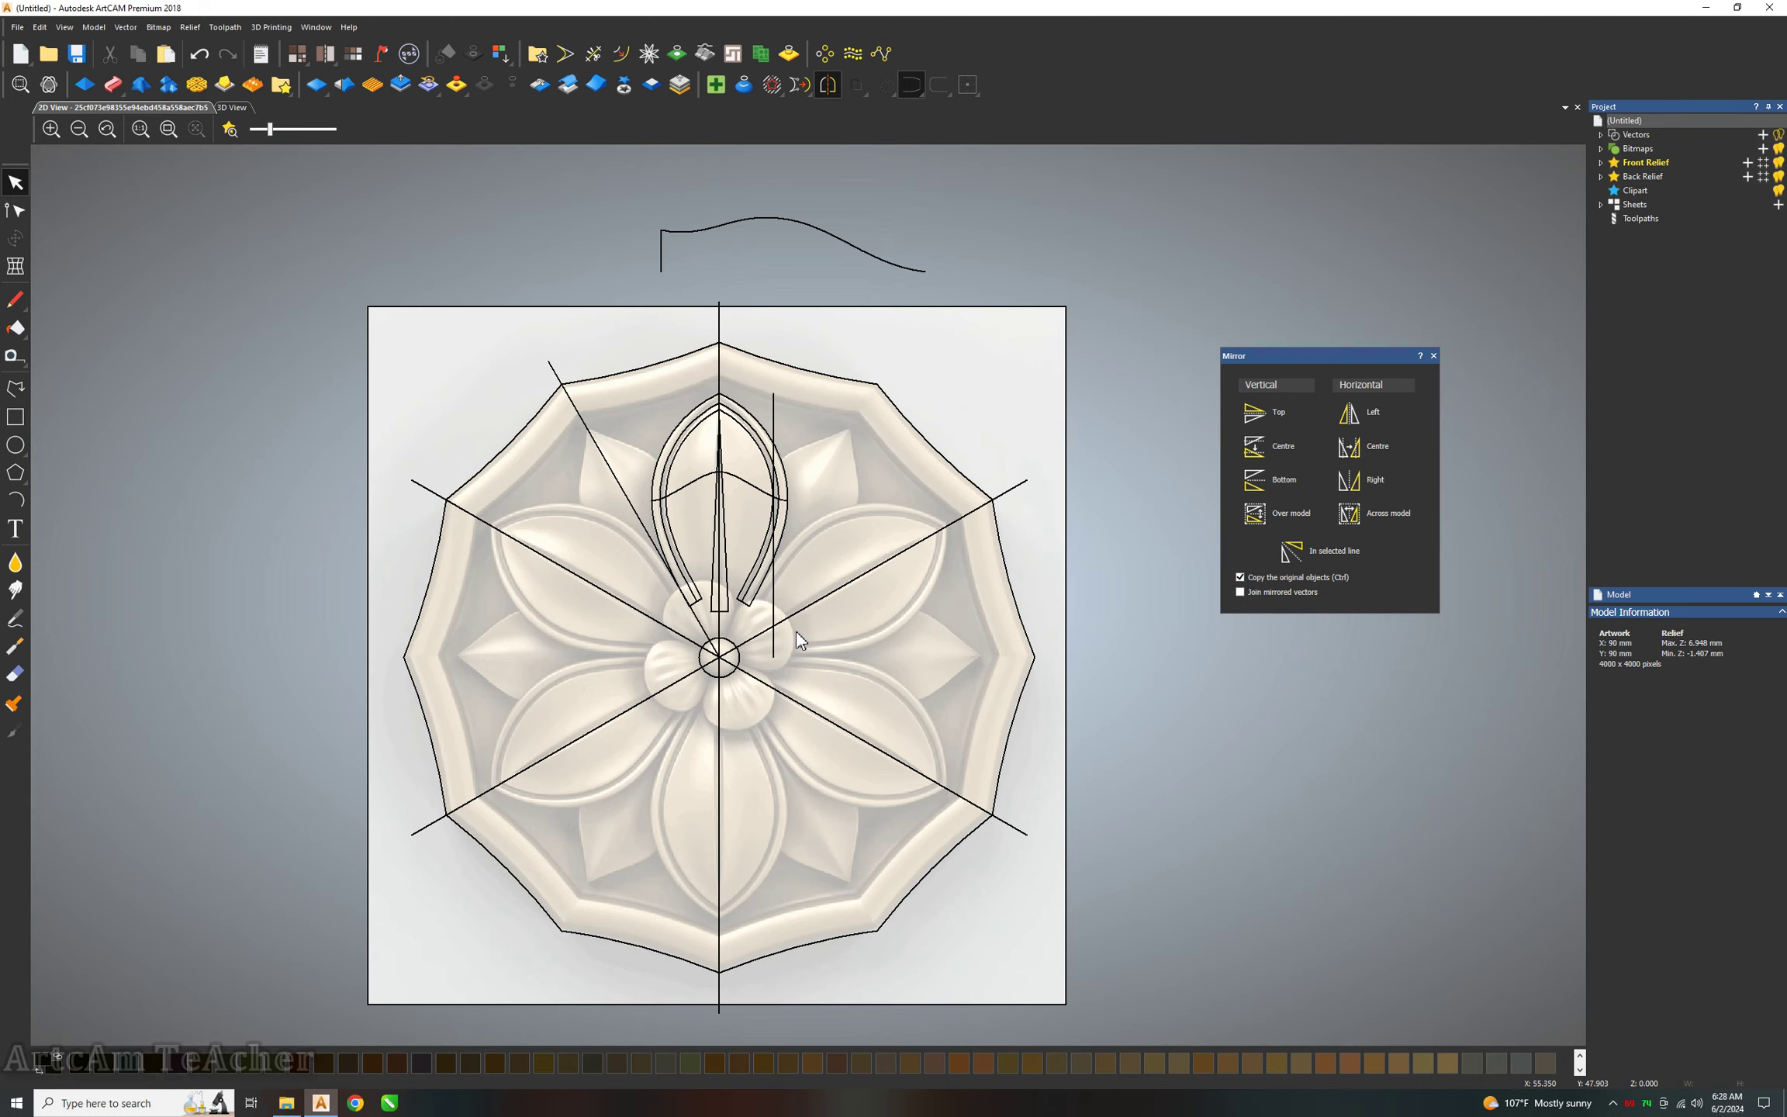
{"action": "left_click", "coordinate": [235, 108]}
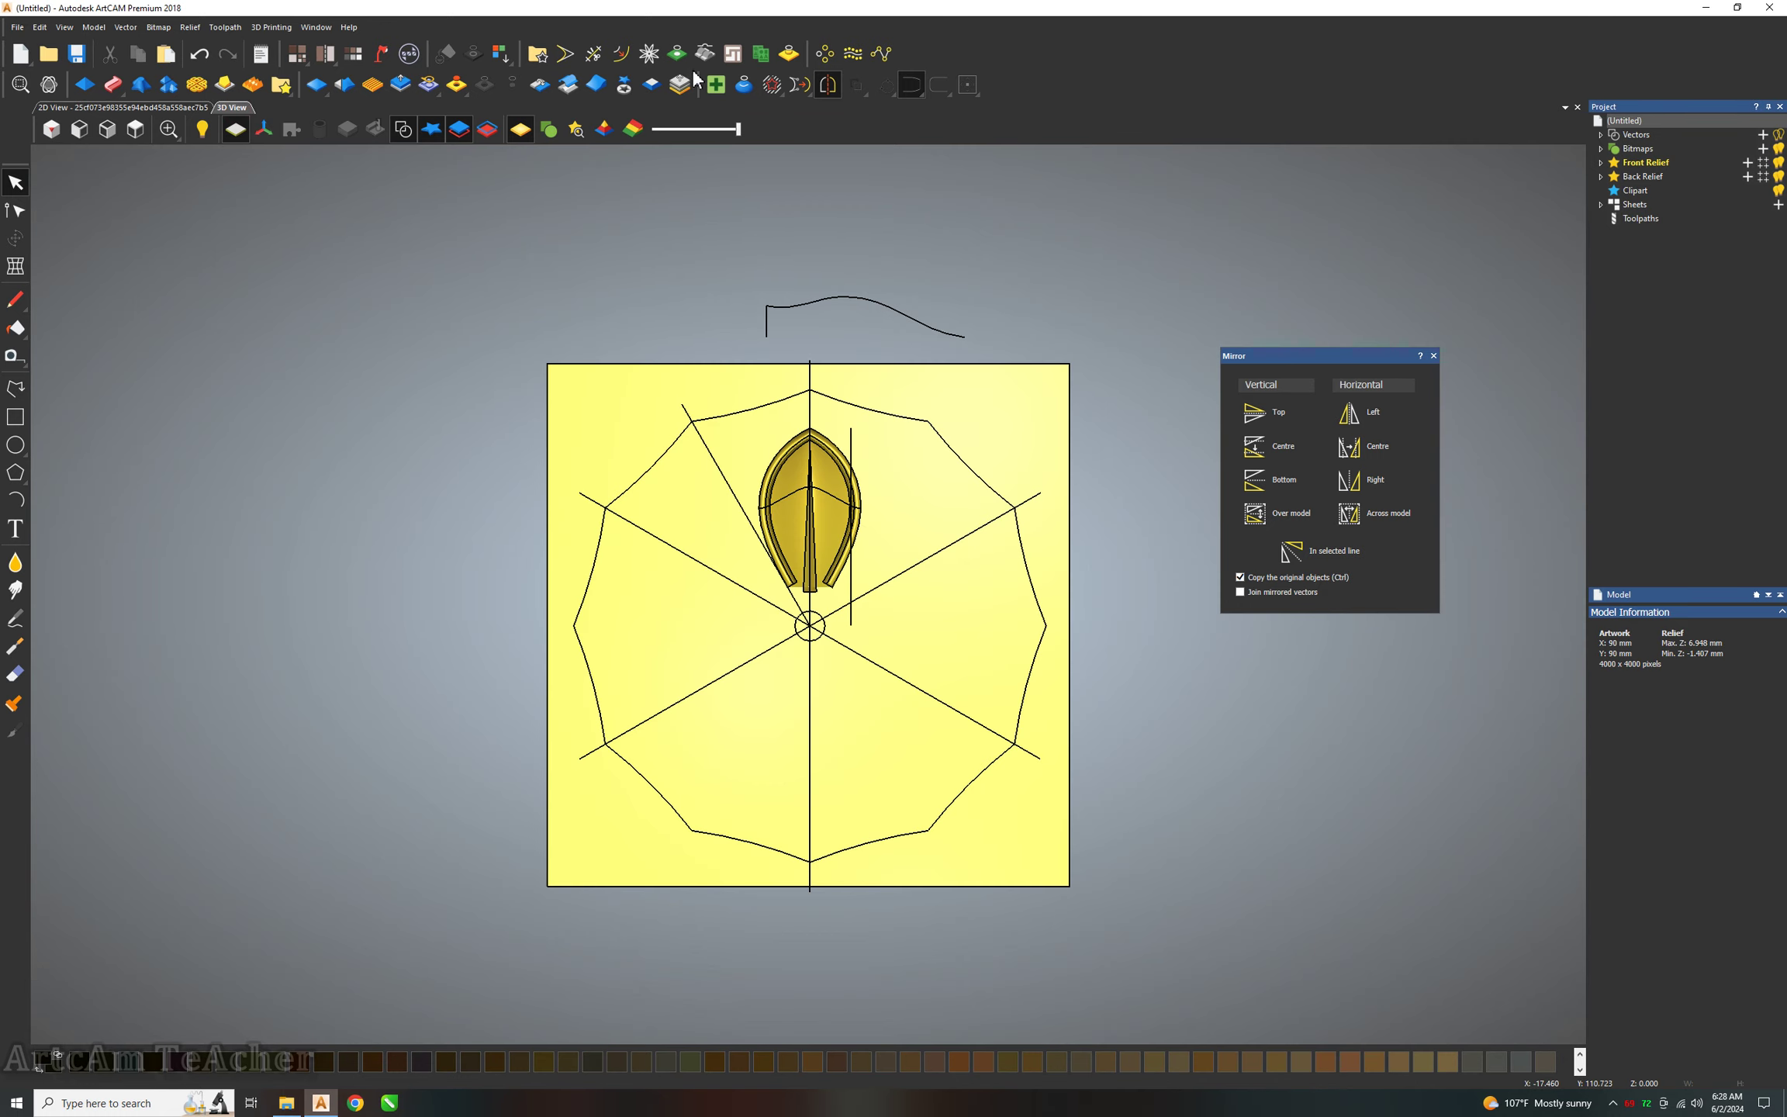
{"action": "left_click", "coordinate": [629, 86]}
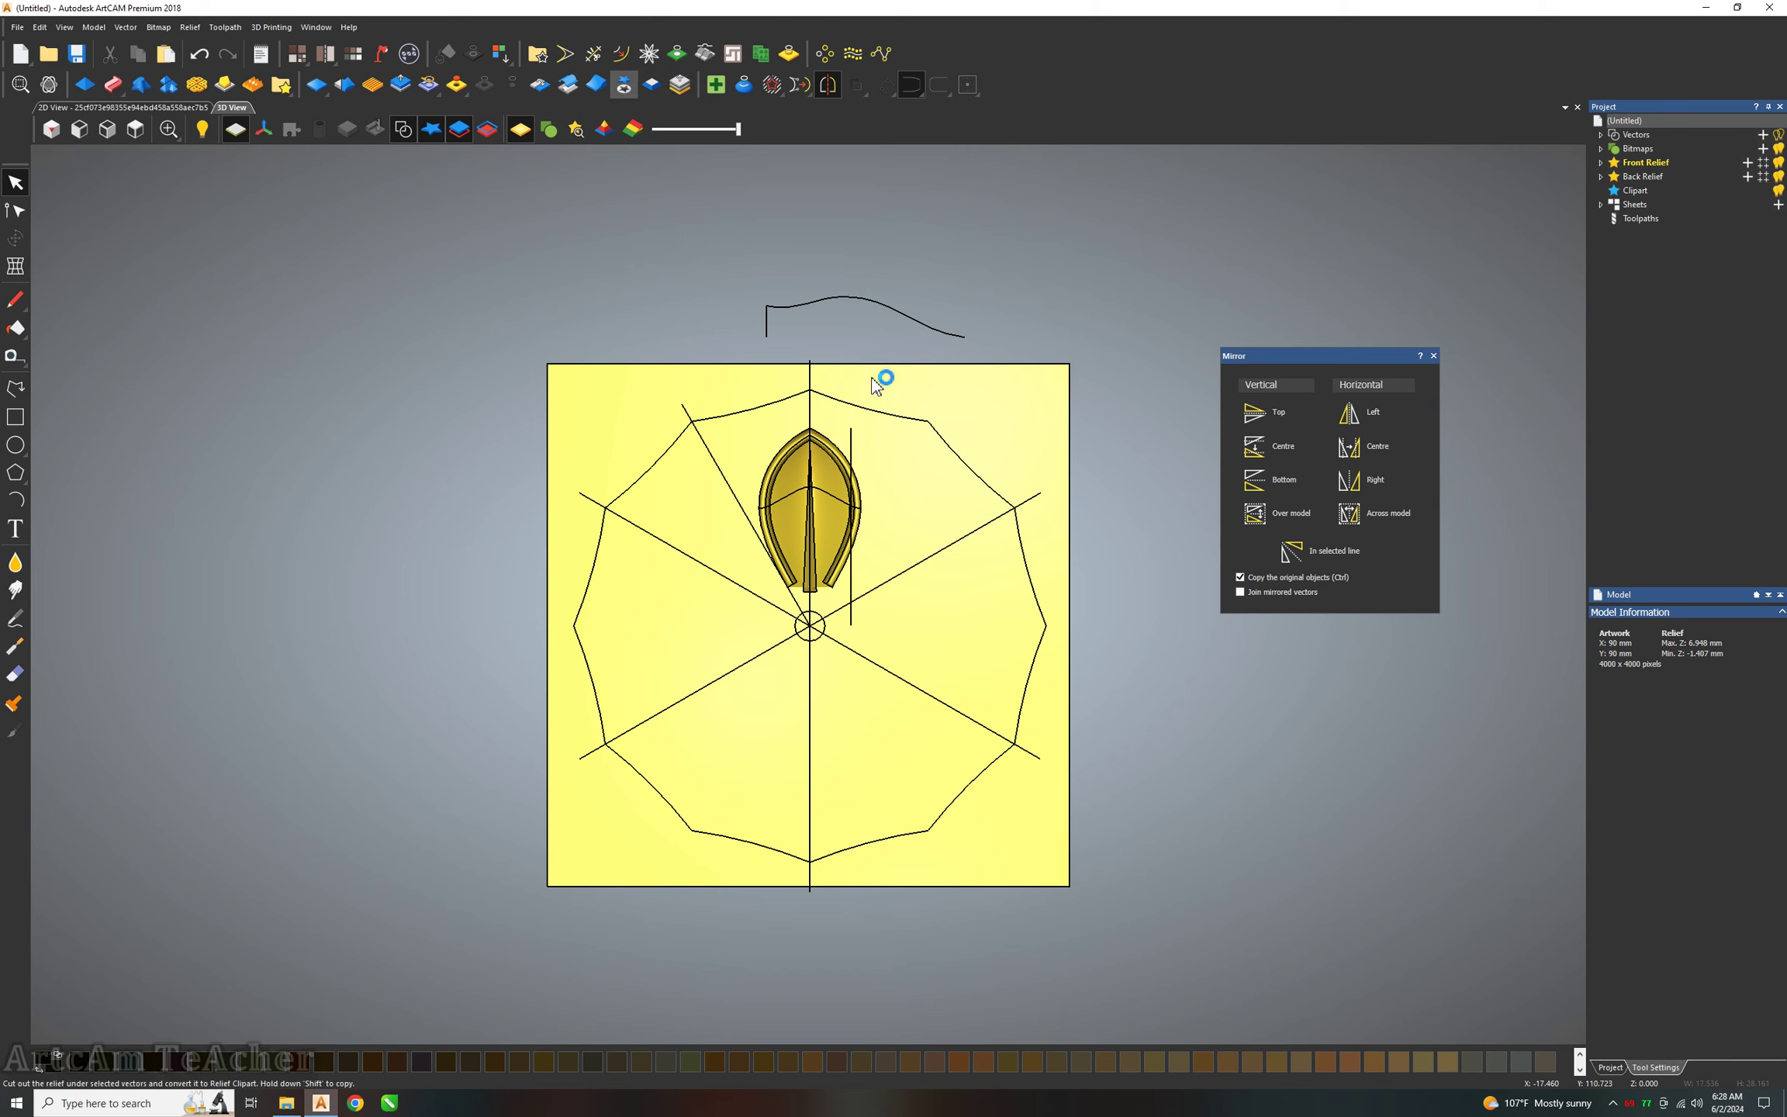
Rotate-copy the petal clipart six times through 360° around the centre.
{"action": "left_click", "coordinate": [825, 50]}
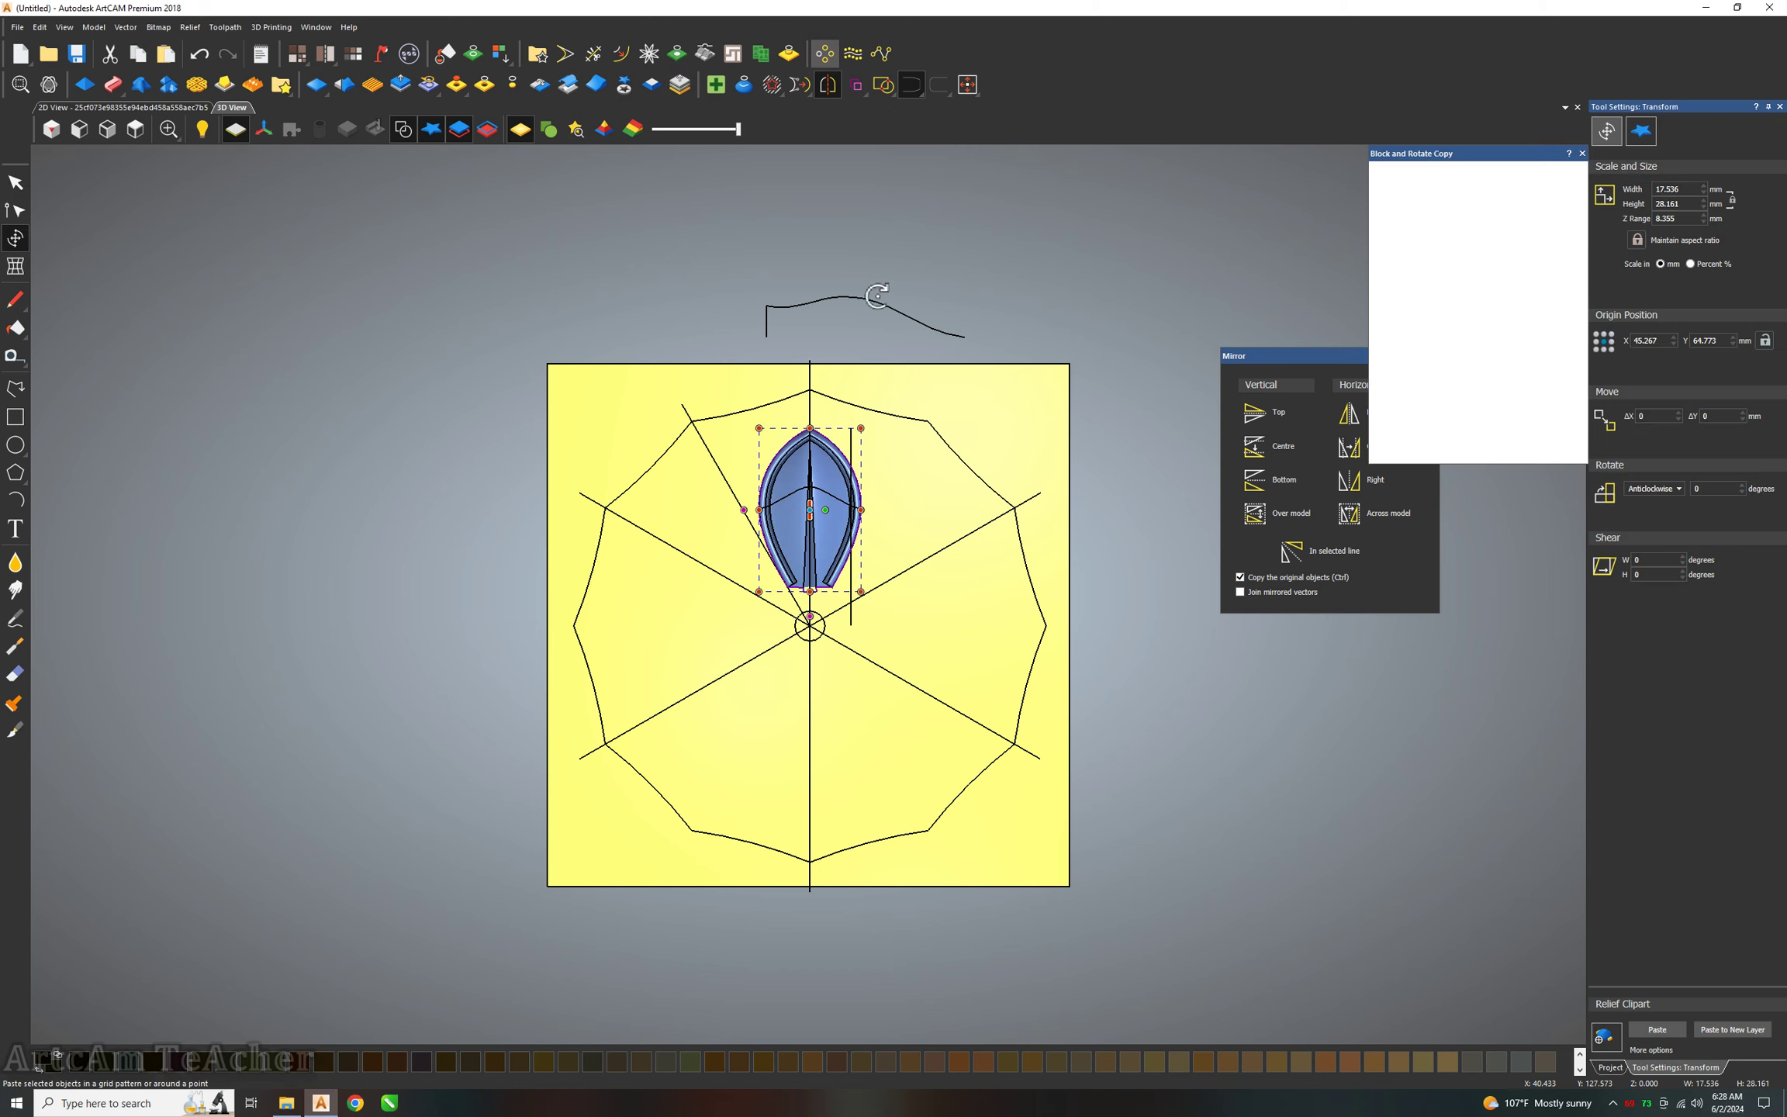
{"action": "key", "text": "F2"}
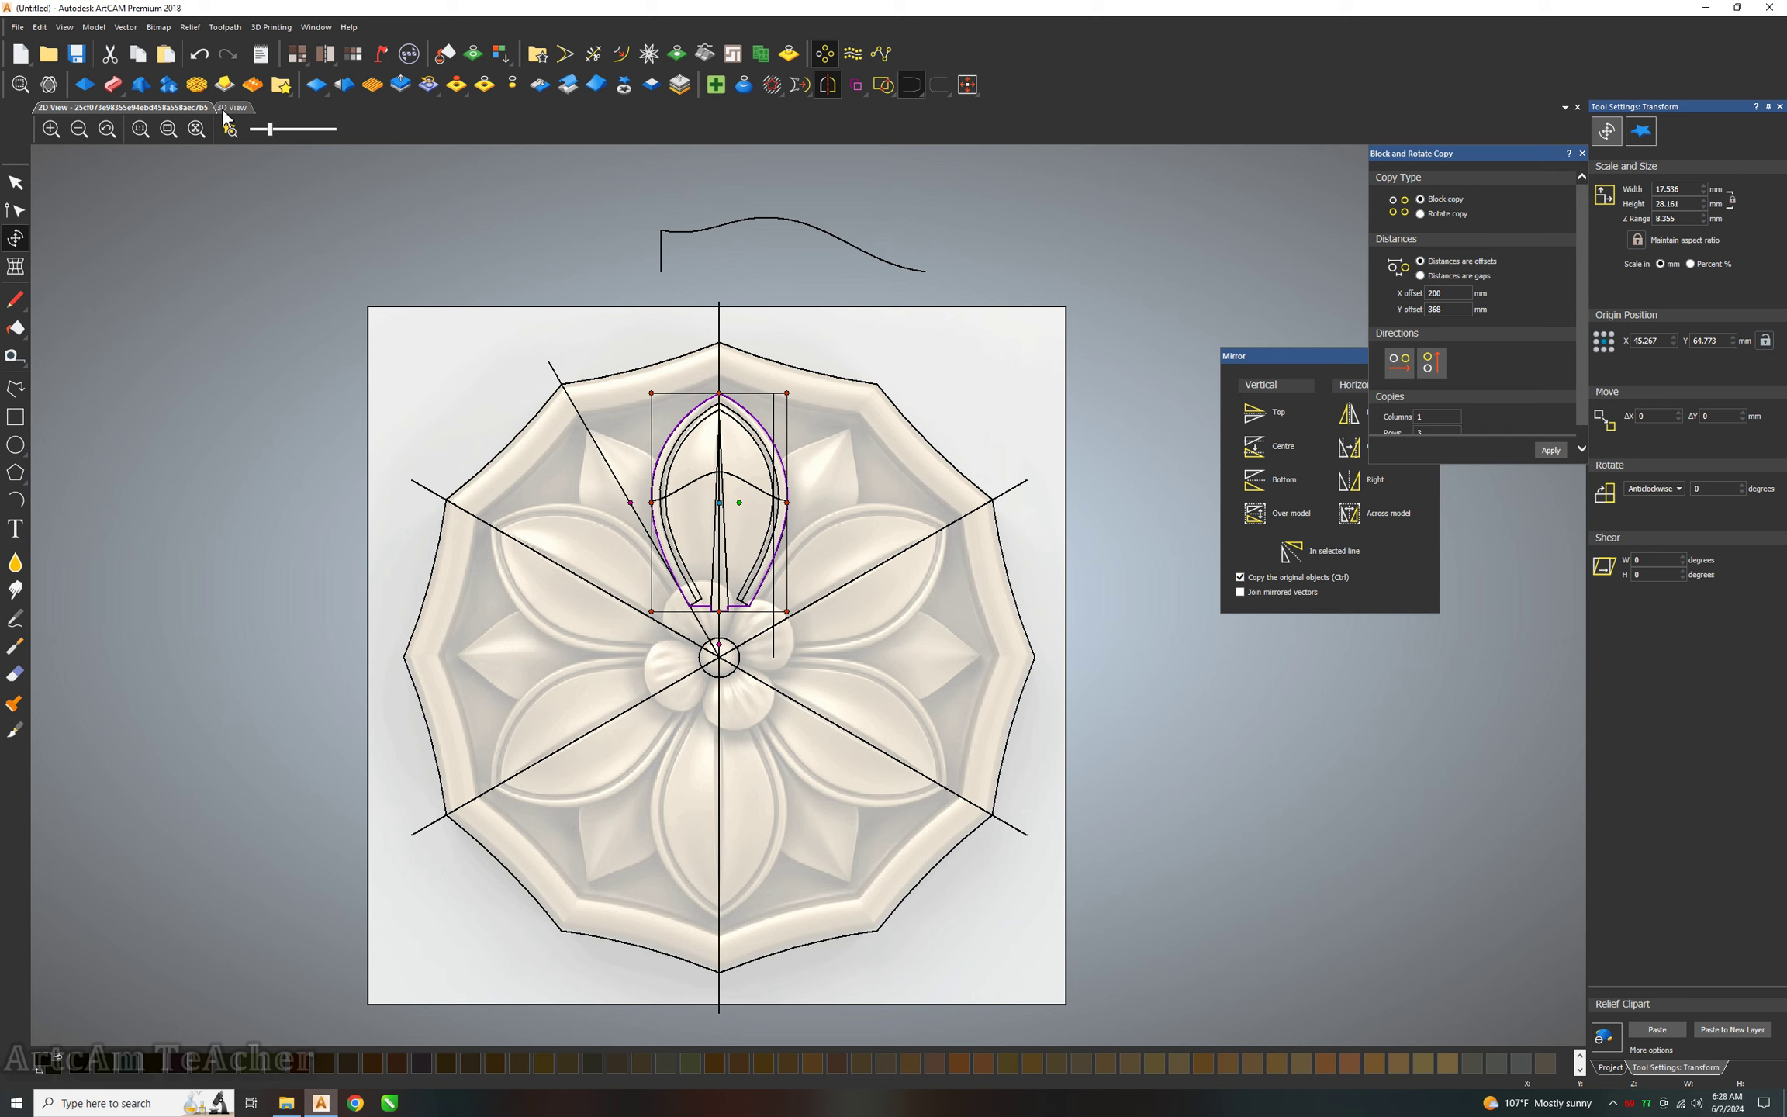
{"action": "left_click", "coordinate": [225, 108]}
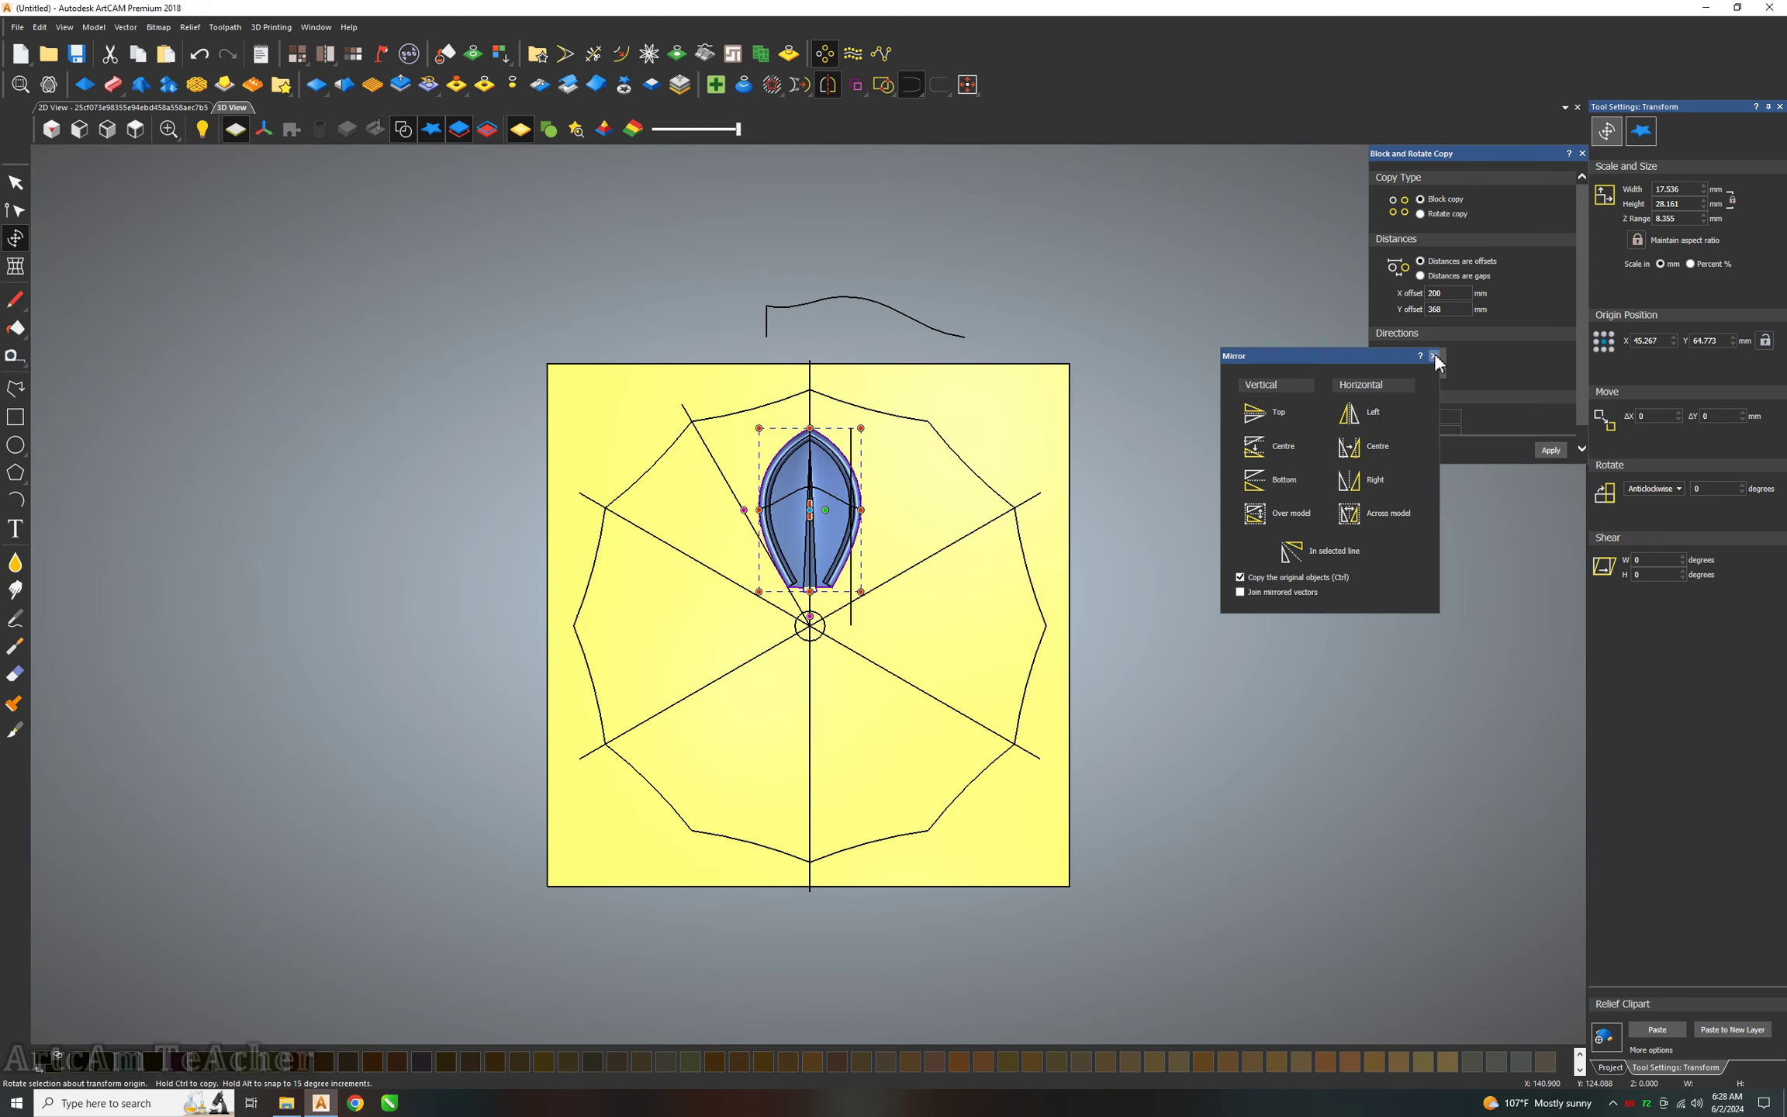
{"action": "left_click", "coordinate": [1432, 355]}
{"action": "left_click", "coordinate": [1440, 214]}
{"action": "double_click", "coordinate": [1461, 423]}
{"action": "type", "text": "12"}
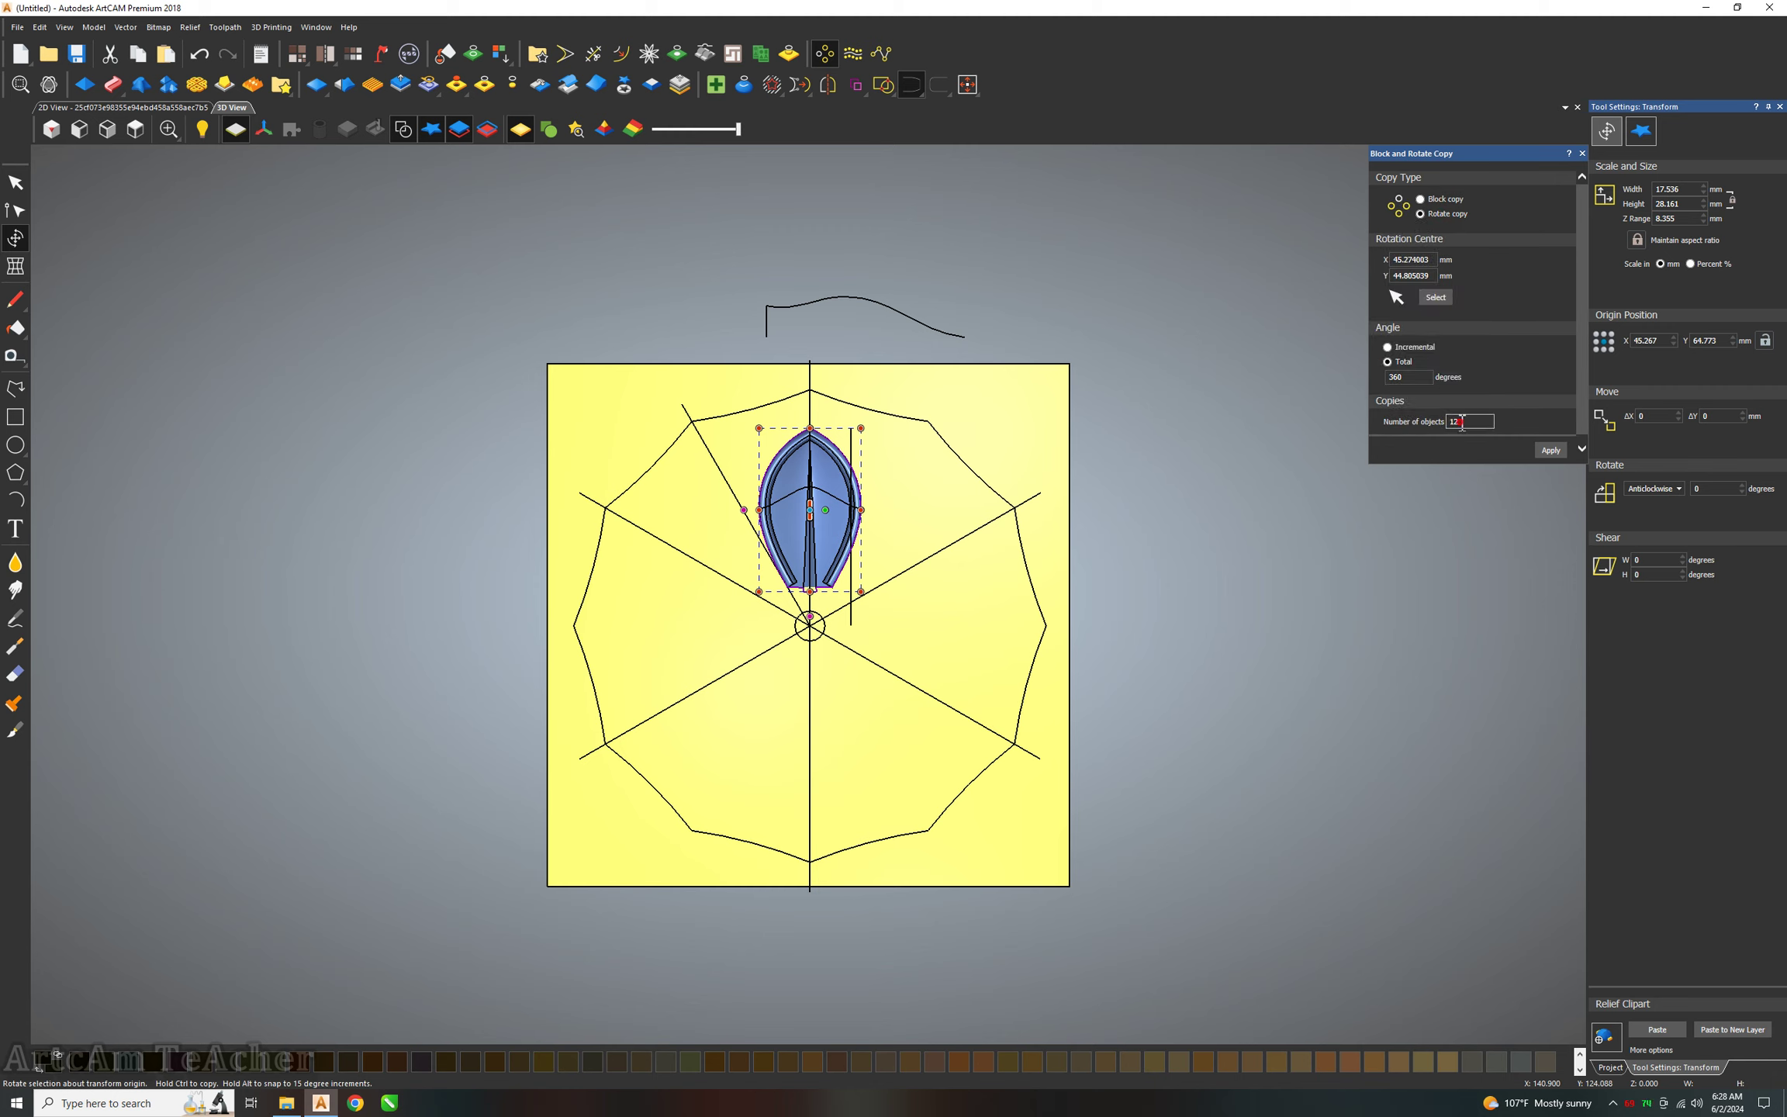
{"action": "type", "text": "6"}
{"action": "left_click", "coordinate": [1582, 155]}
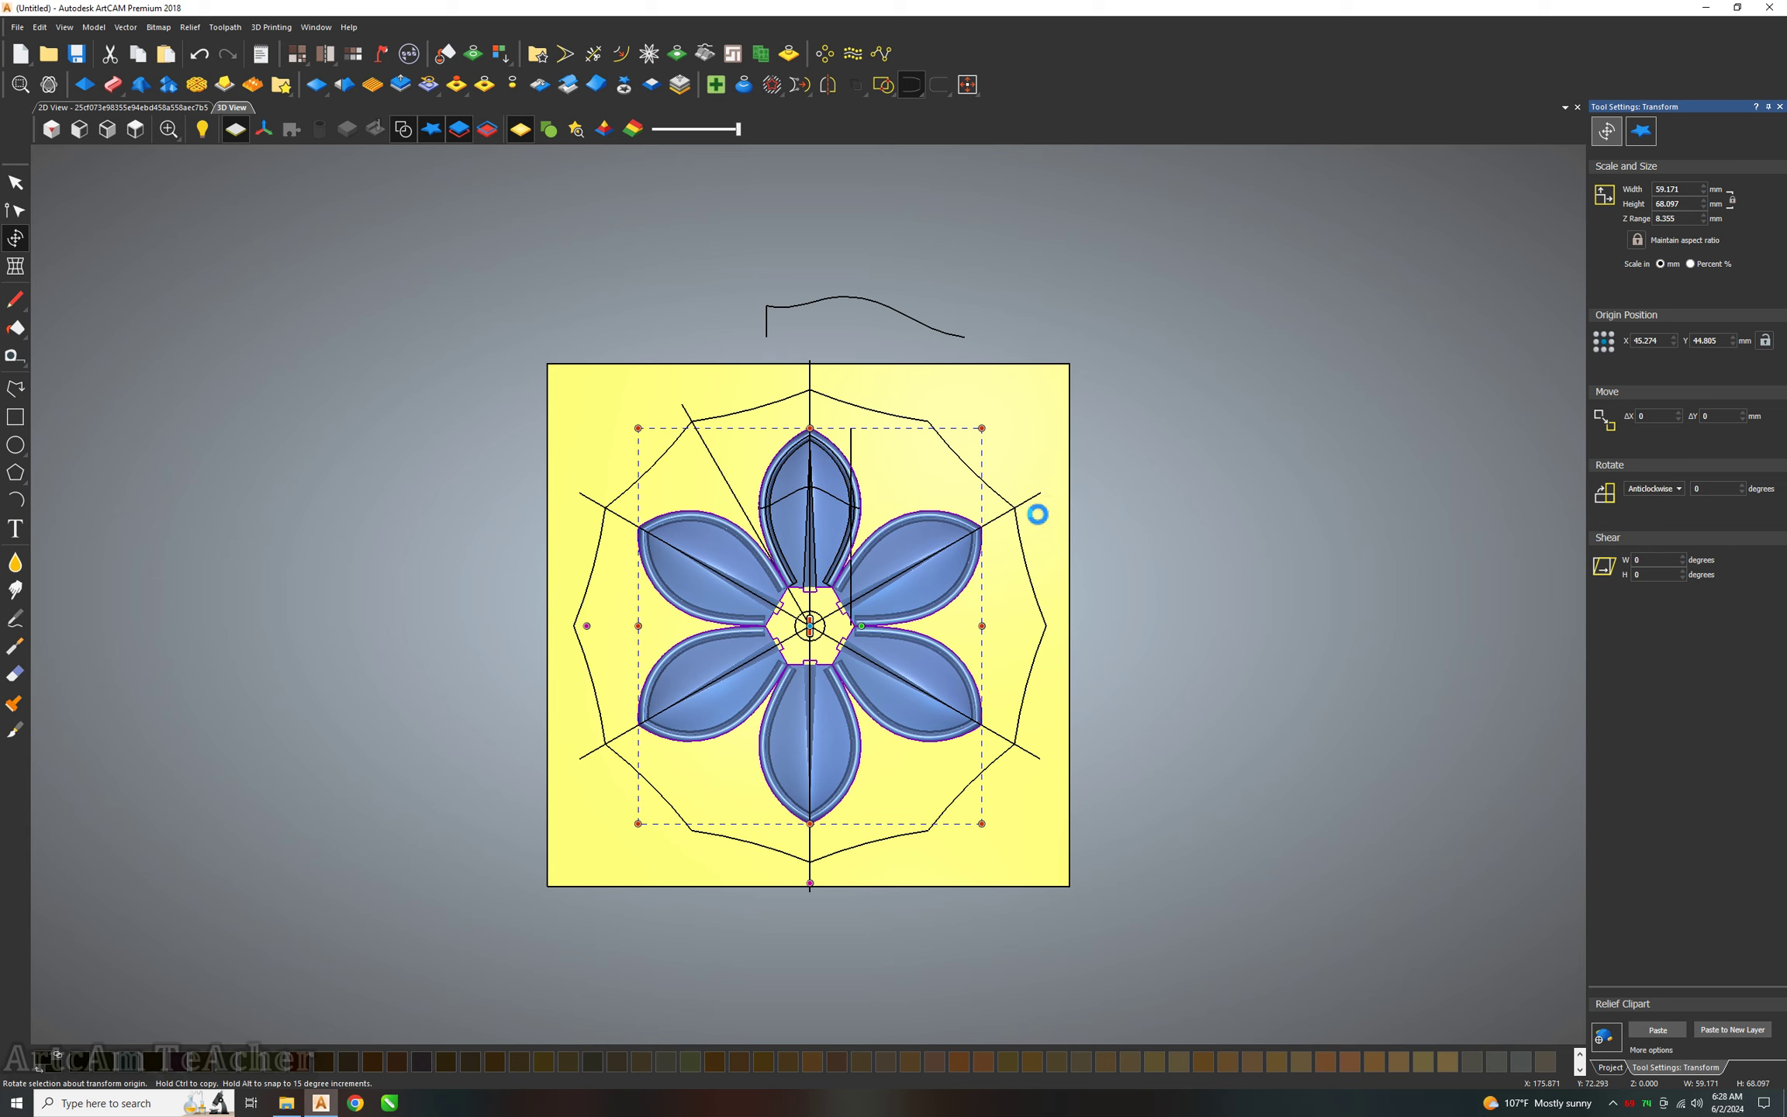
Drop the copied petals into the relief and add a new layer named Relief Layer 1.
{"action": "left_click", "coordinate": [919, 463]}
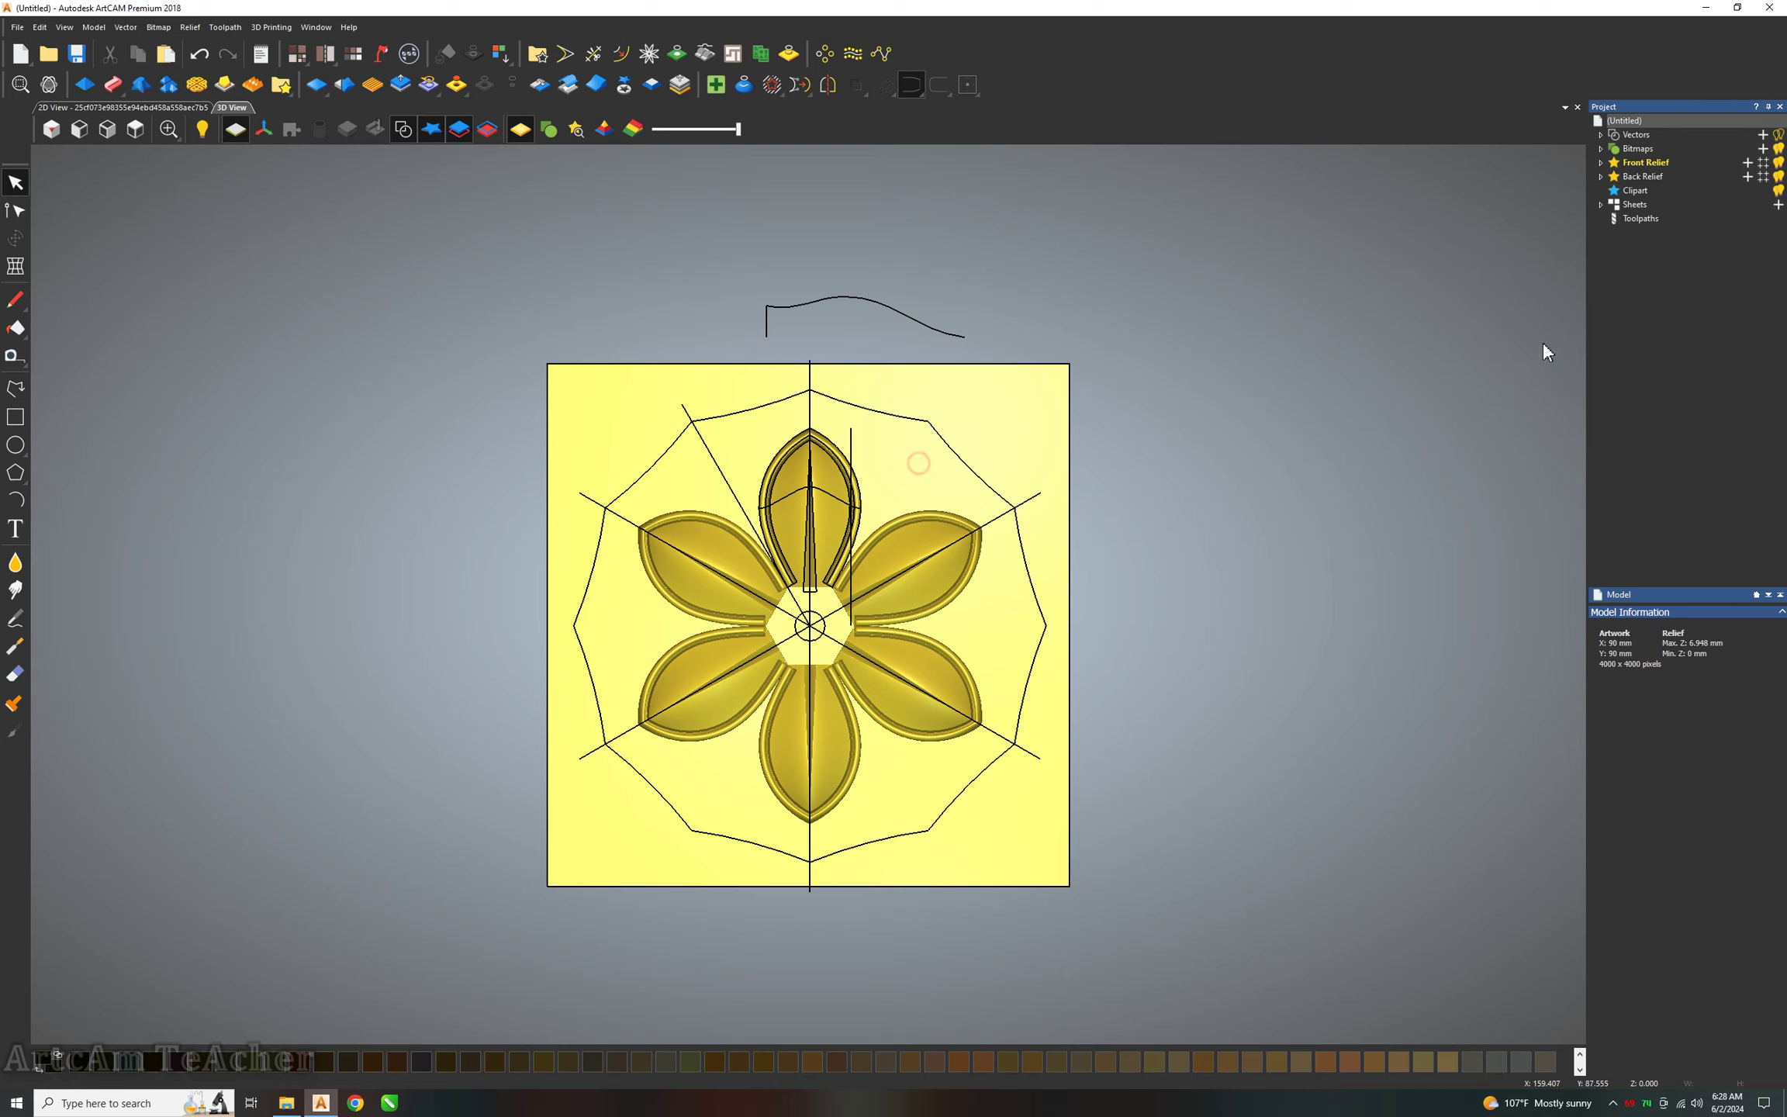
{"action": "left_click", "coordinate": [1600, 163]}
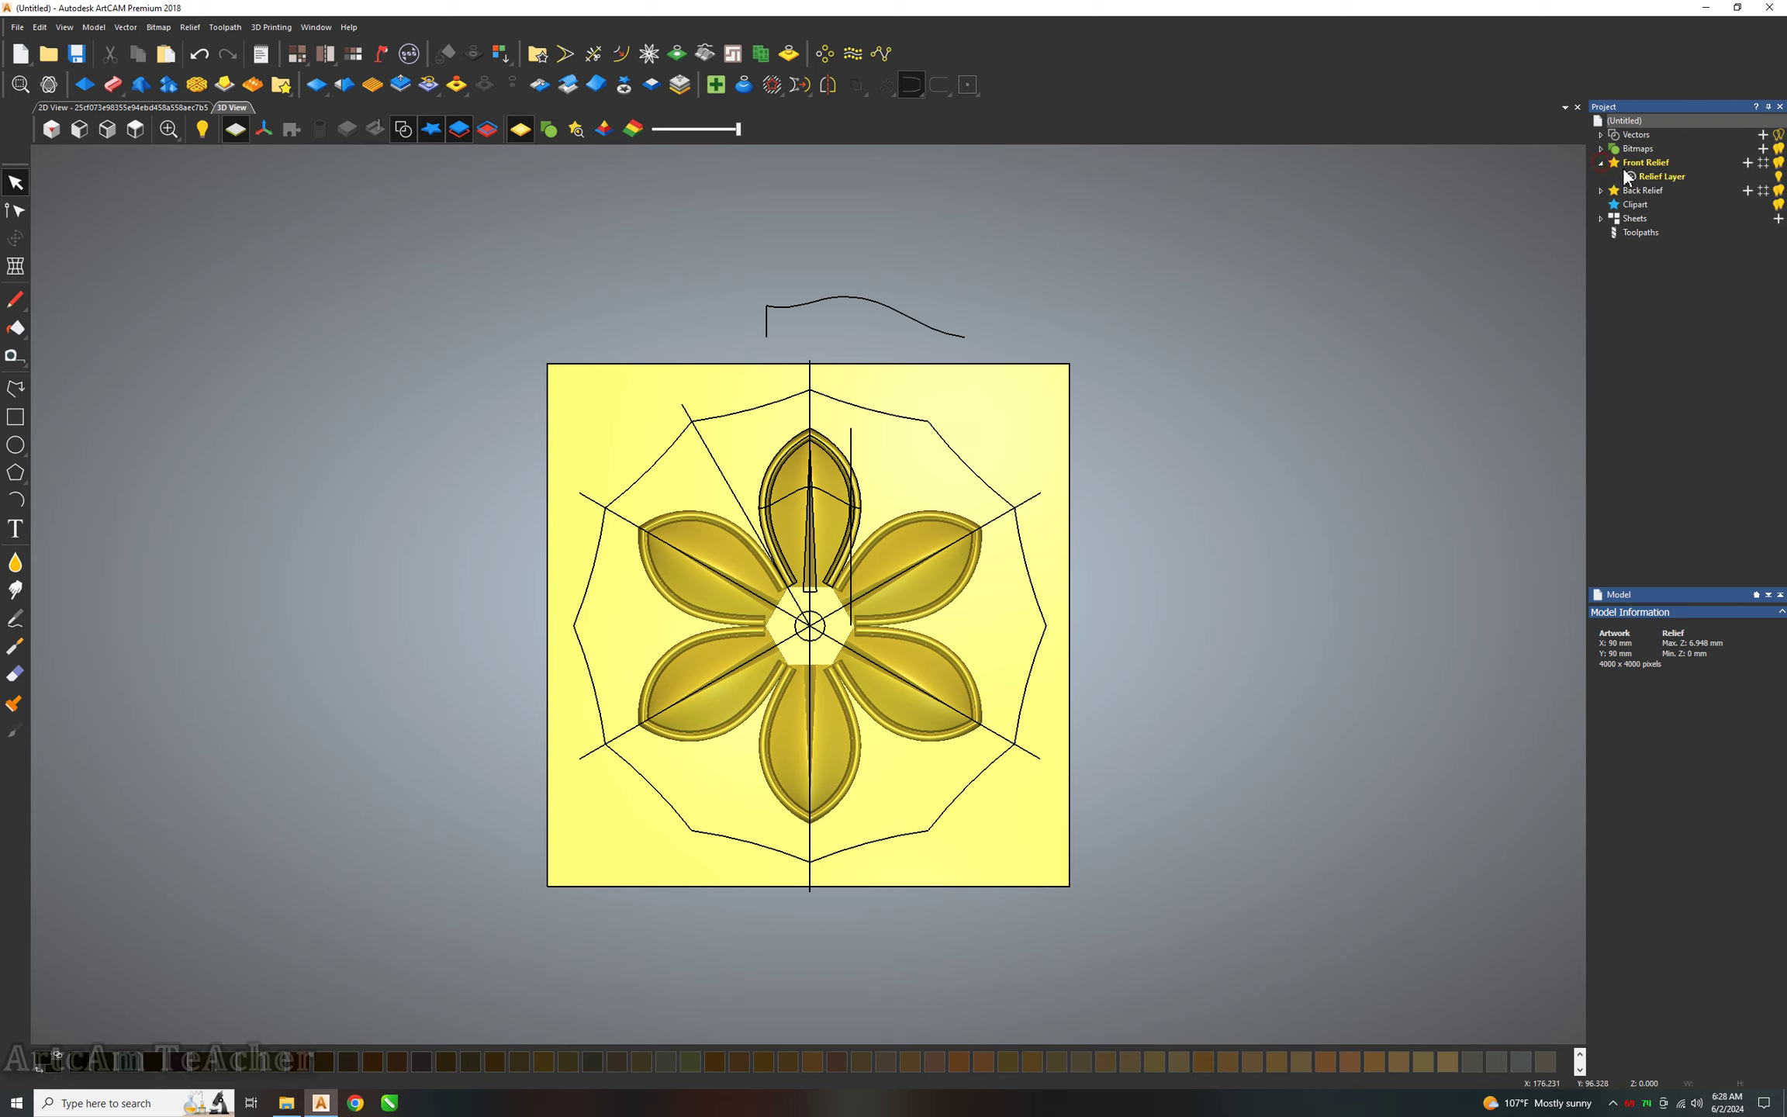
{"action": "left_click", "coordinate": [1747, 162]}
{"action": "left_click", "coordinate": [1706, 176]}
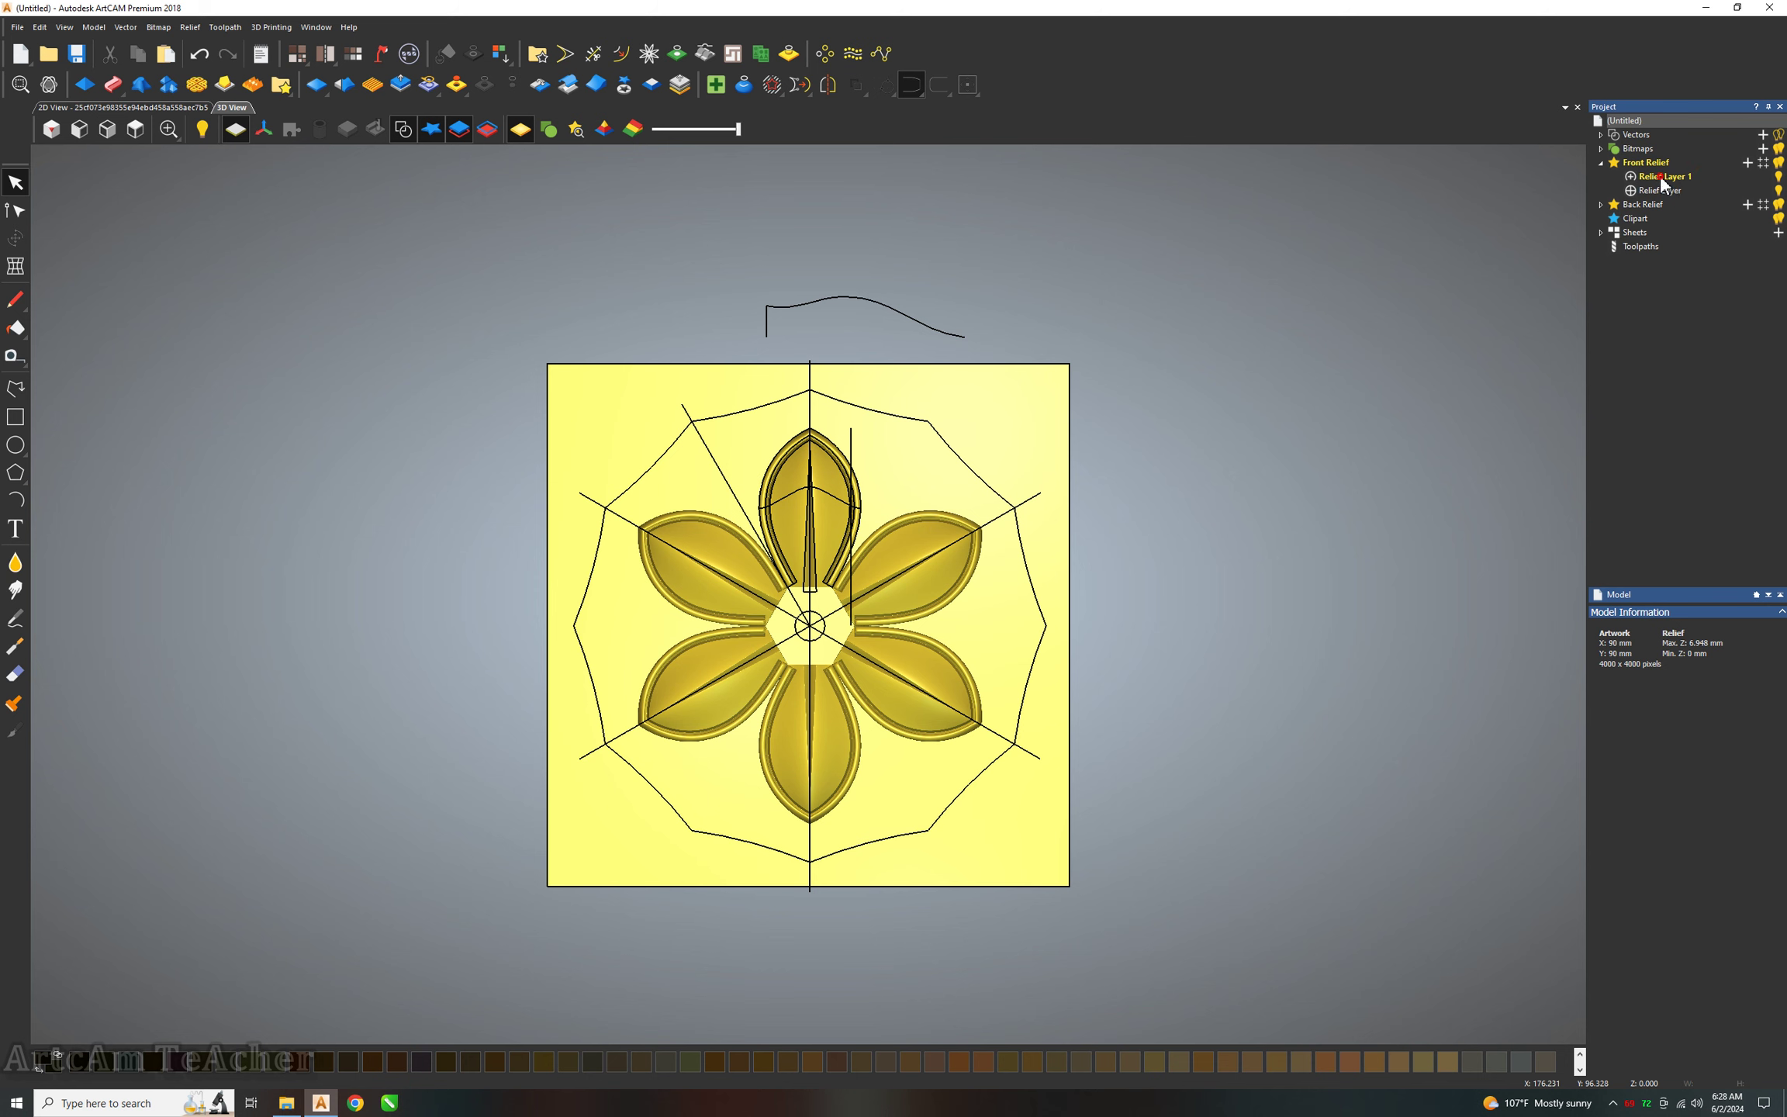
Show the faded rosette reference in 2D View, zoomed in on the top petal.
{"action": "left_click", "coordinate": [118, 105]}
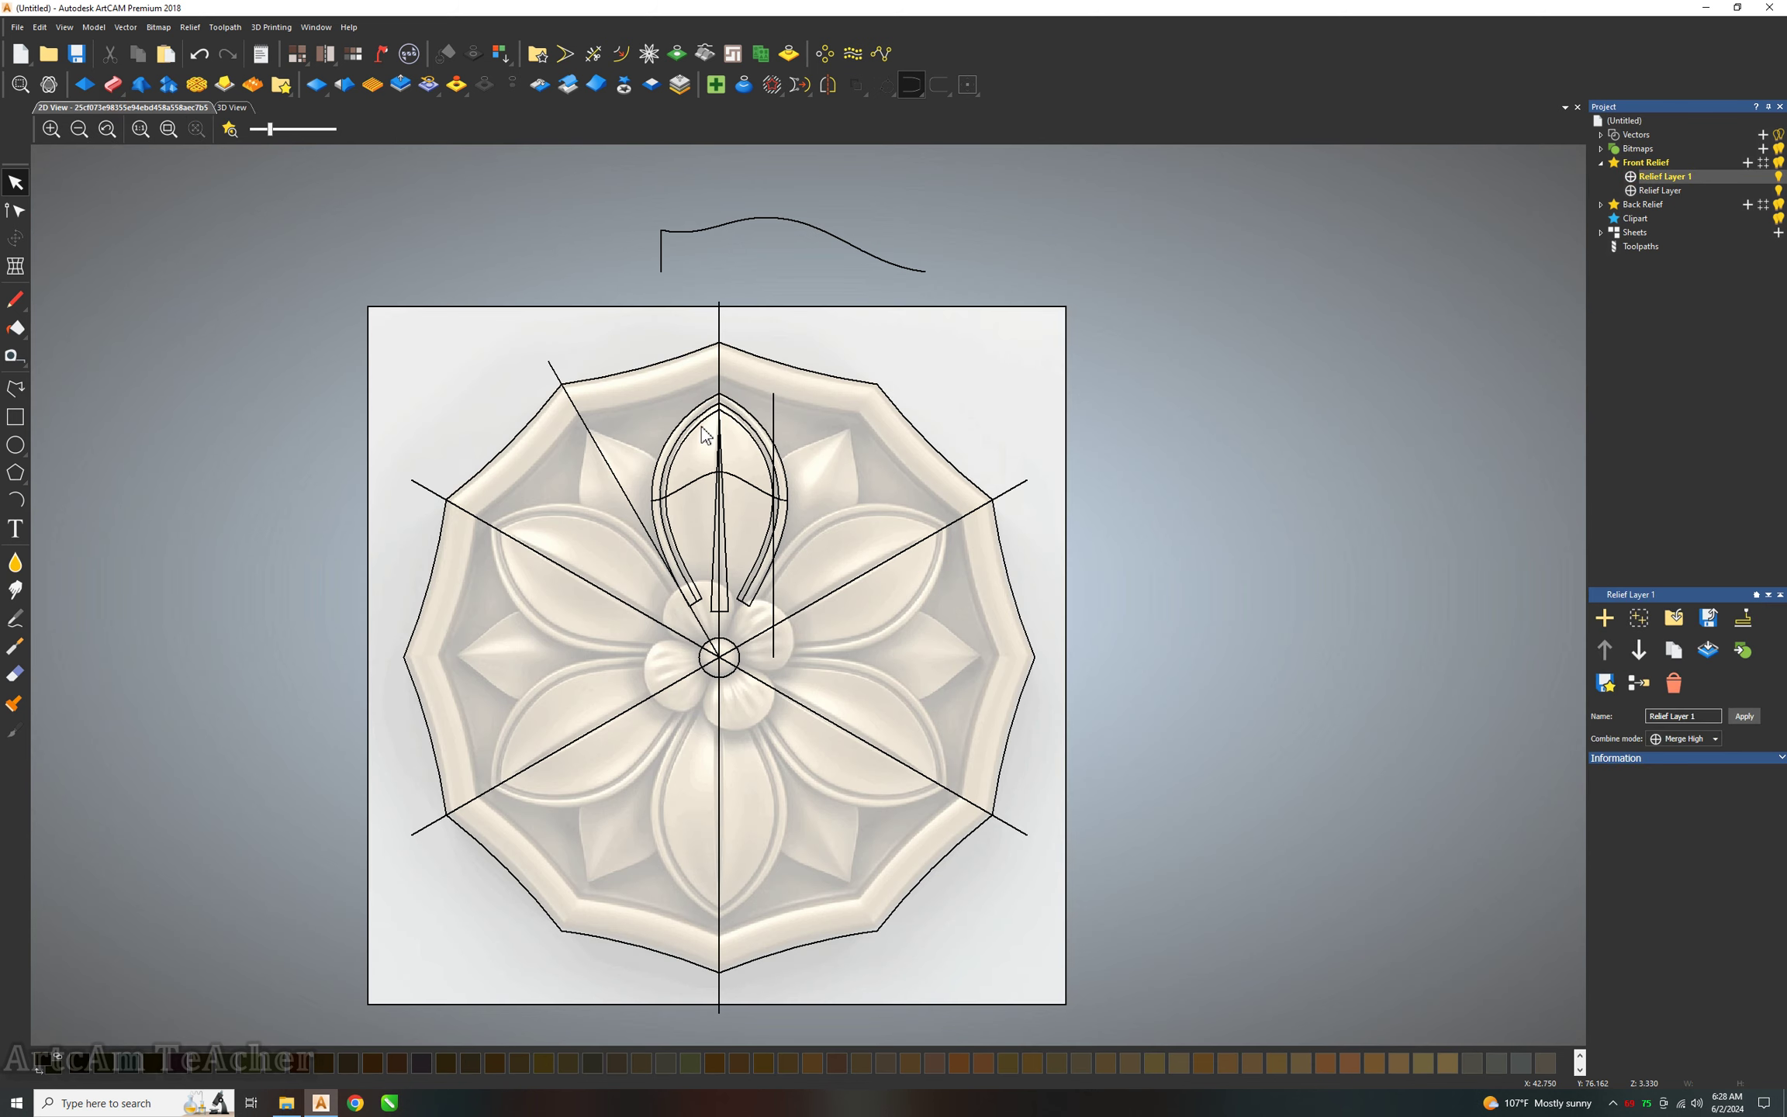
{"action": "scroll", "coordinate": [657, 649], "scroll_direction": "up", "scroll_amount": 2}
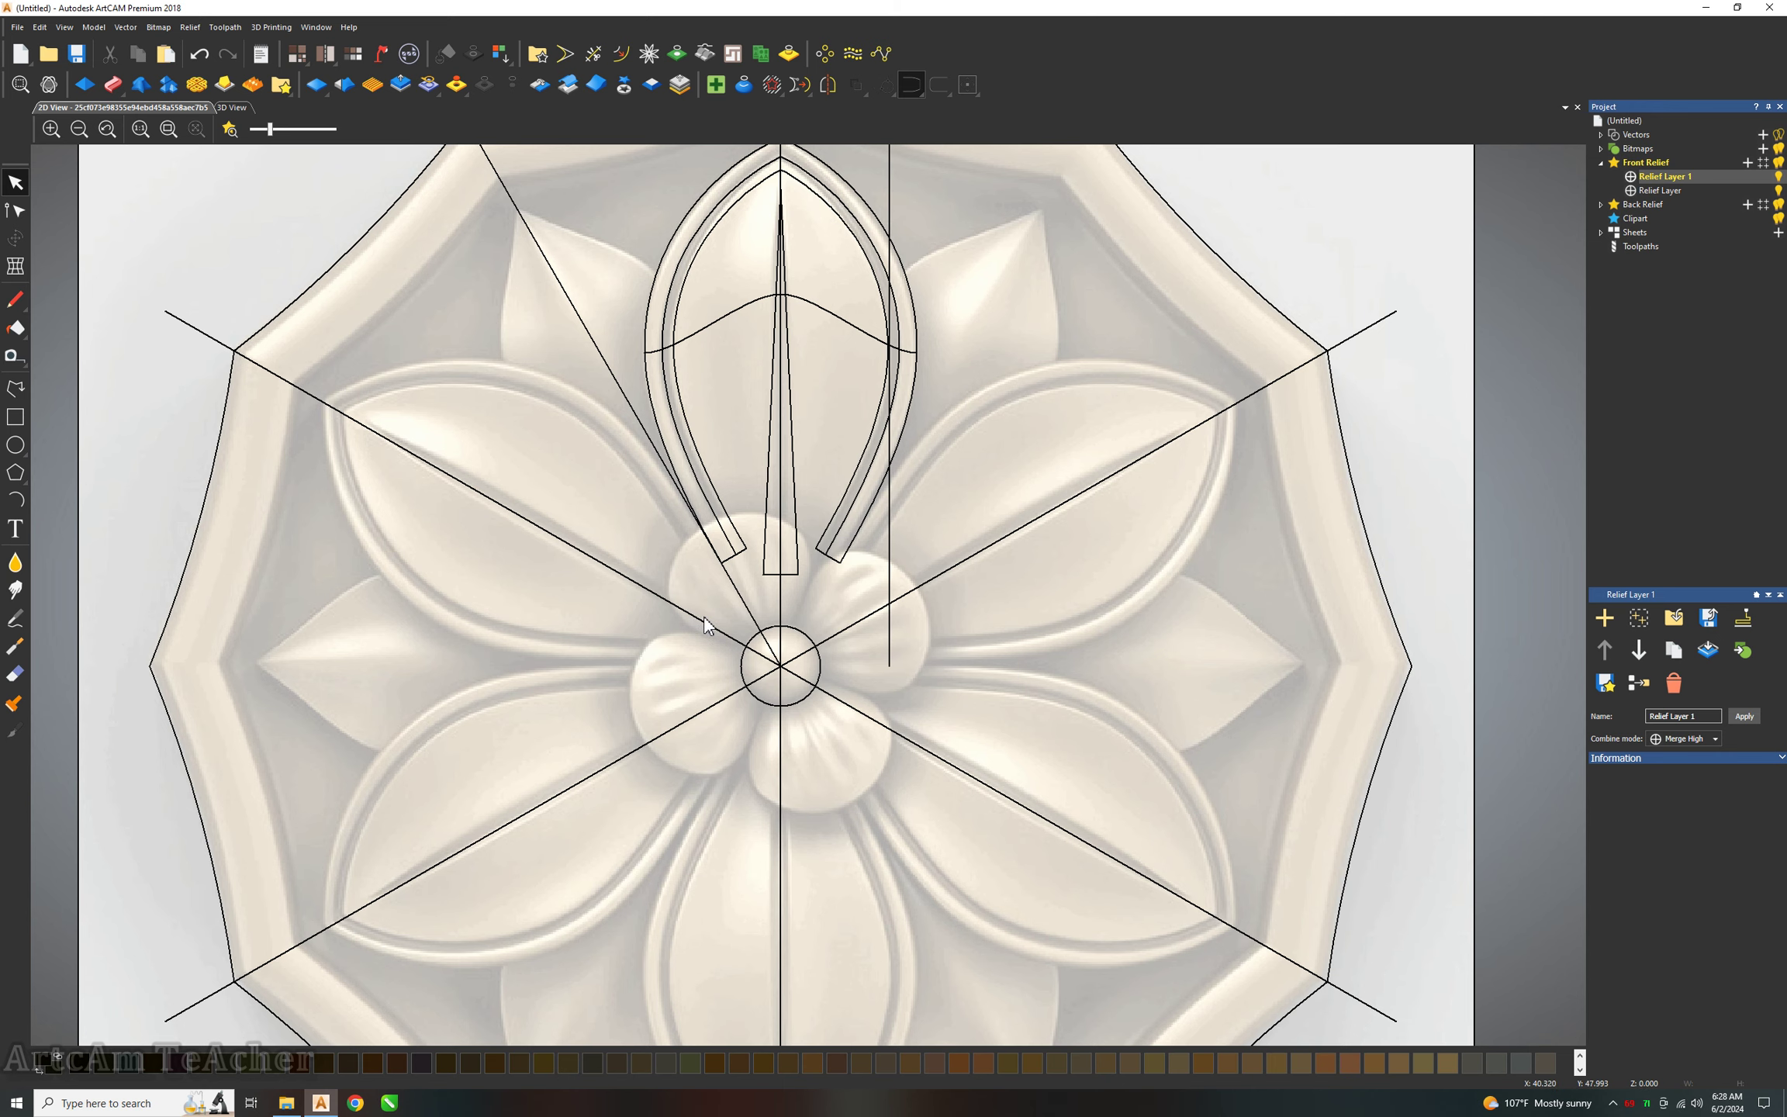
{"action": "scroll", "coordinate": [705, 624], "scroll_direction": "down", "scroll_amount": 2}
{"action": "scroll", "coordinate": [756, 603], "scroll_direction": "up", "scroll_amount": 2}
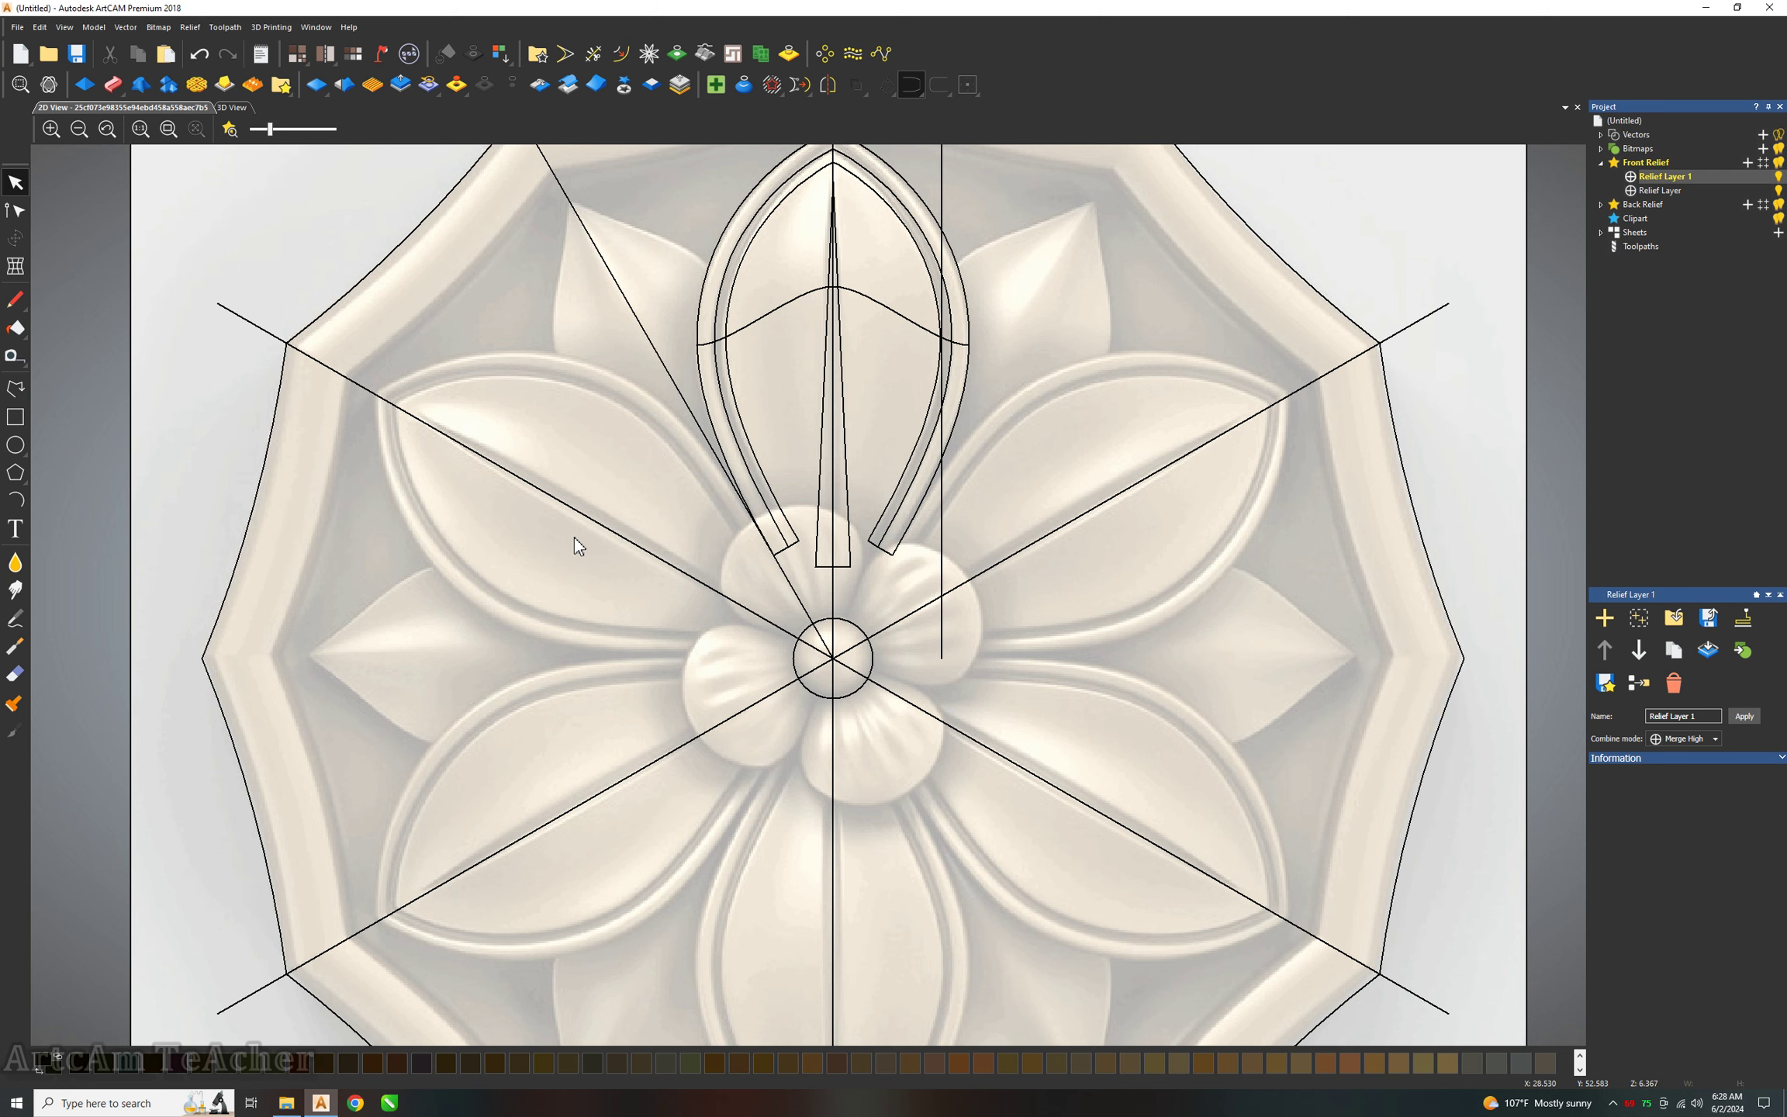
Draw two straight lines from the diagonal guide to the petal's lower tip.
{"action": "scroll", "coordinate": [578, 546], "scroll_direction": "down", "scroll_amount": 2}
{"action": "scroll", "coordinate": [740, 425], "scroll_direction": "up", "scroll_amount": 2}
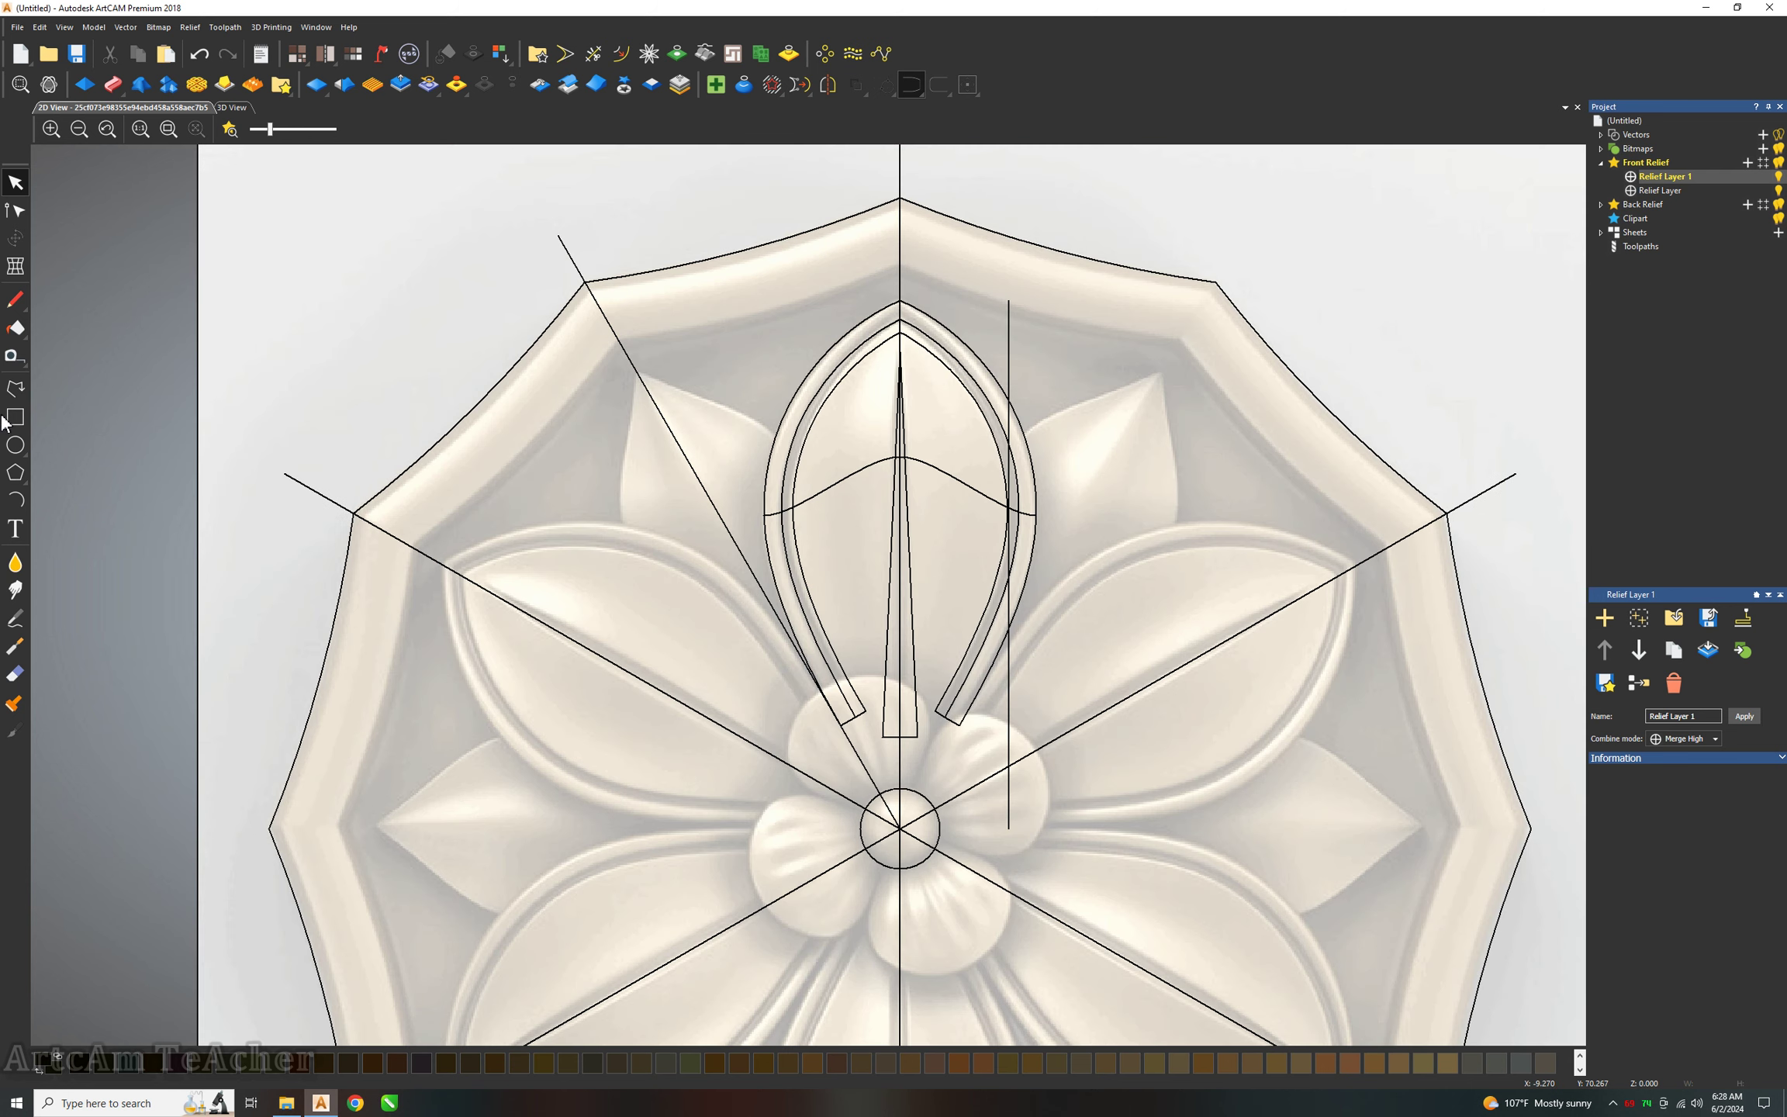
{"action": "left_click", "coordinate": [16, 388]}
{"action": "left_click", "coordinate": [636, 373]}
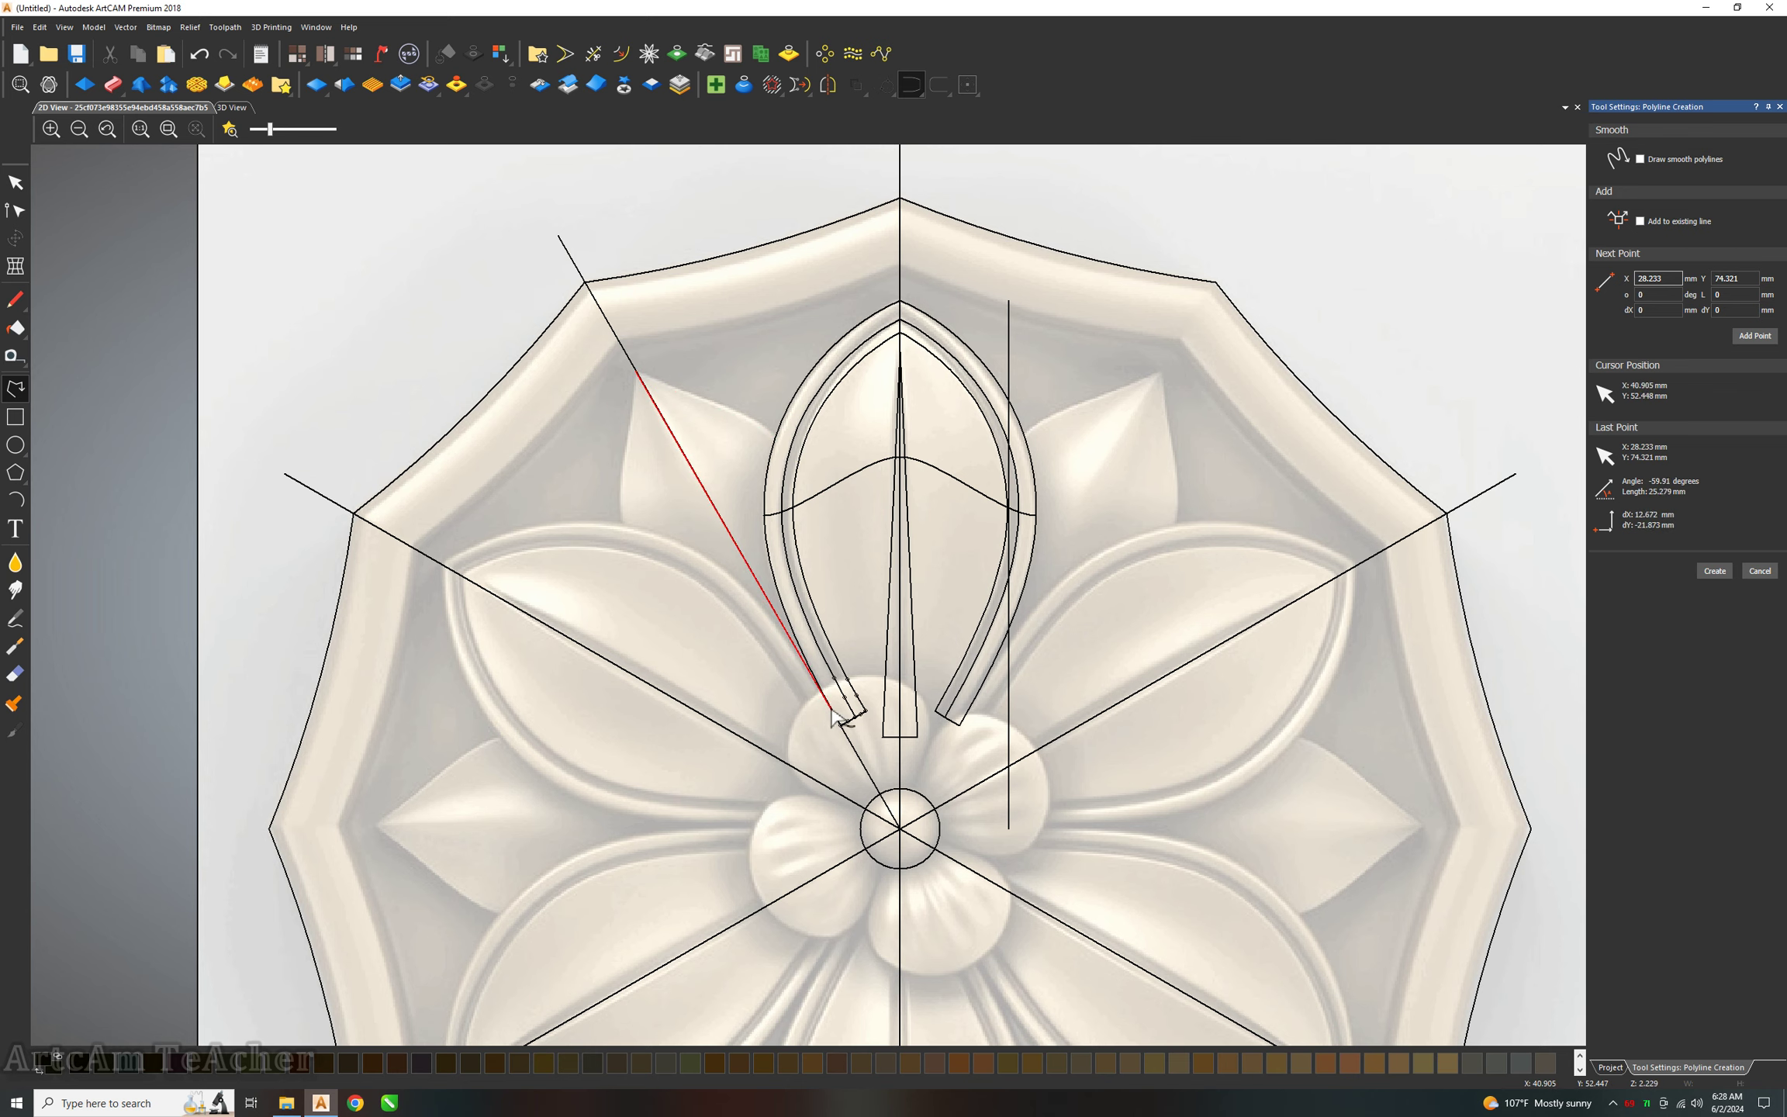
{"action": "double_click", "coordinate": [832, 709]}
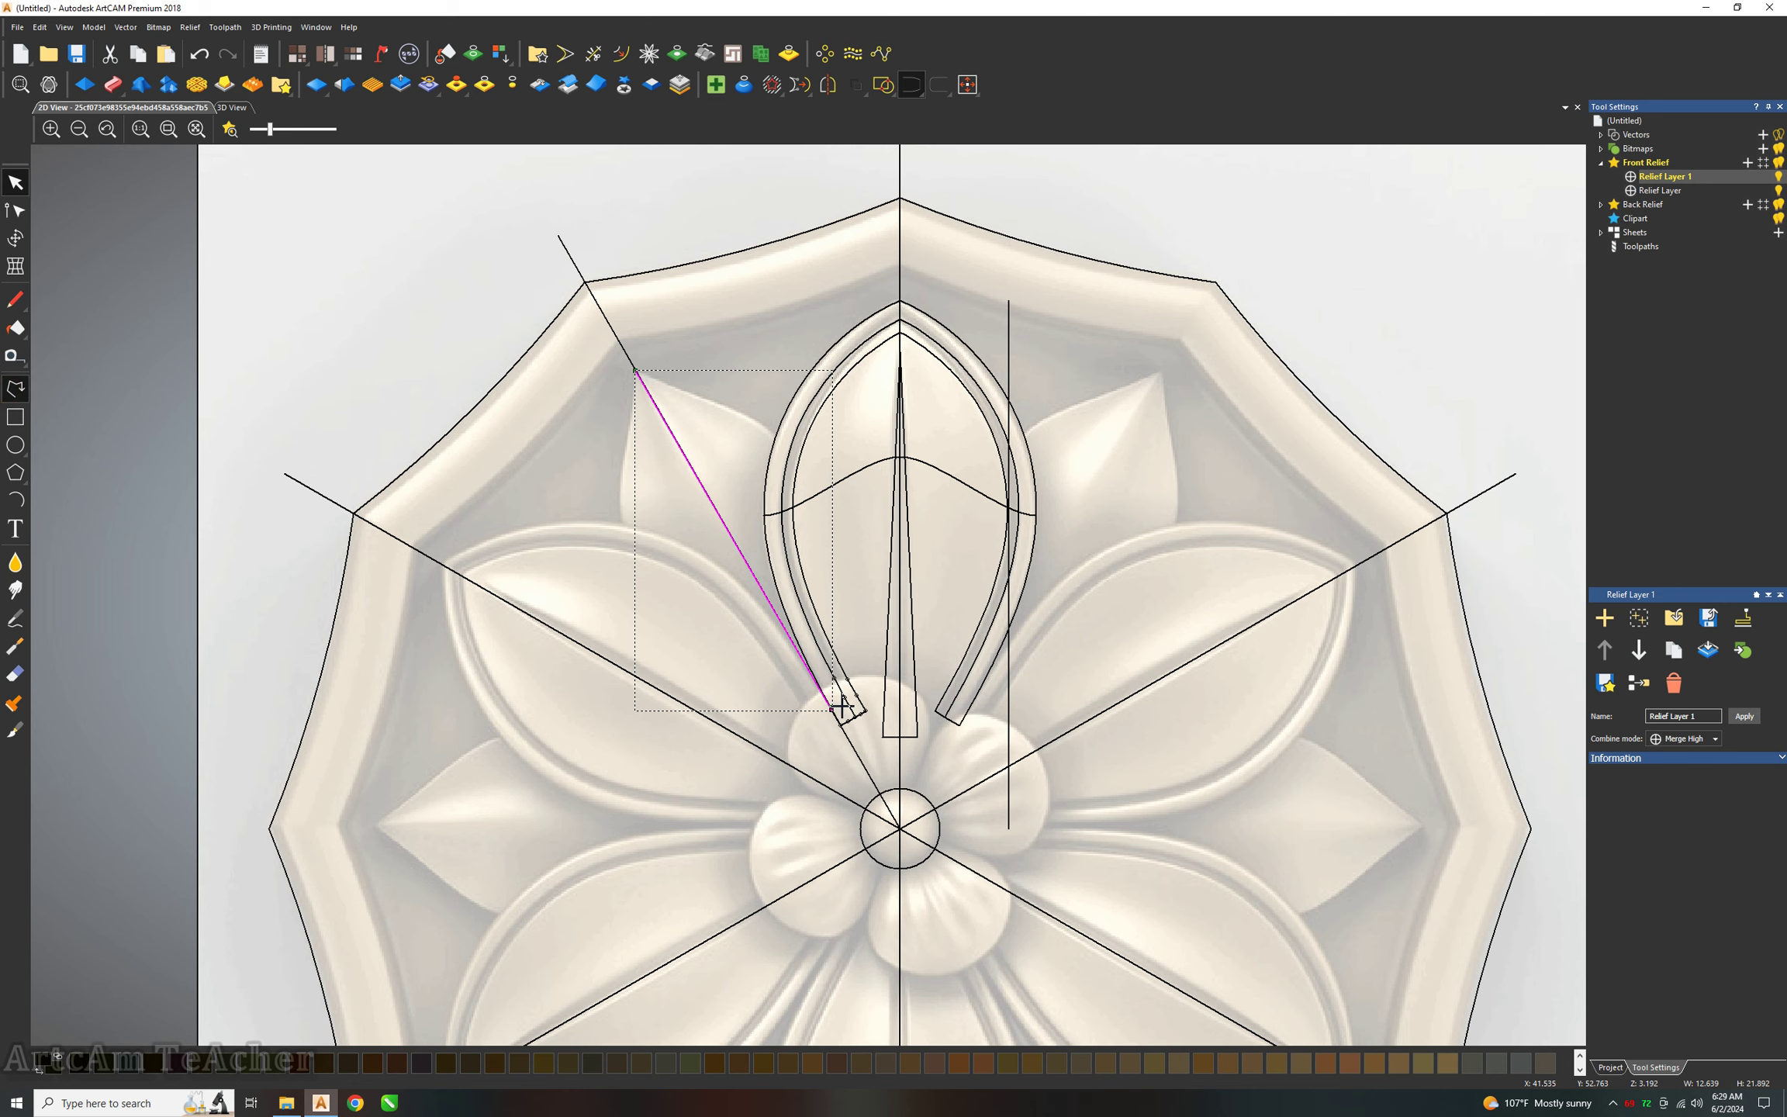
{"action": "left_click", "coordinate": [844, 706]}
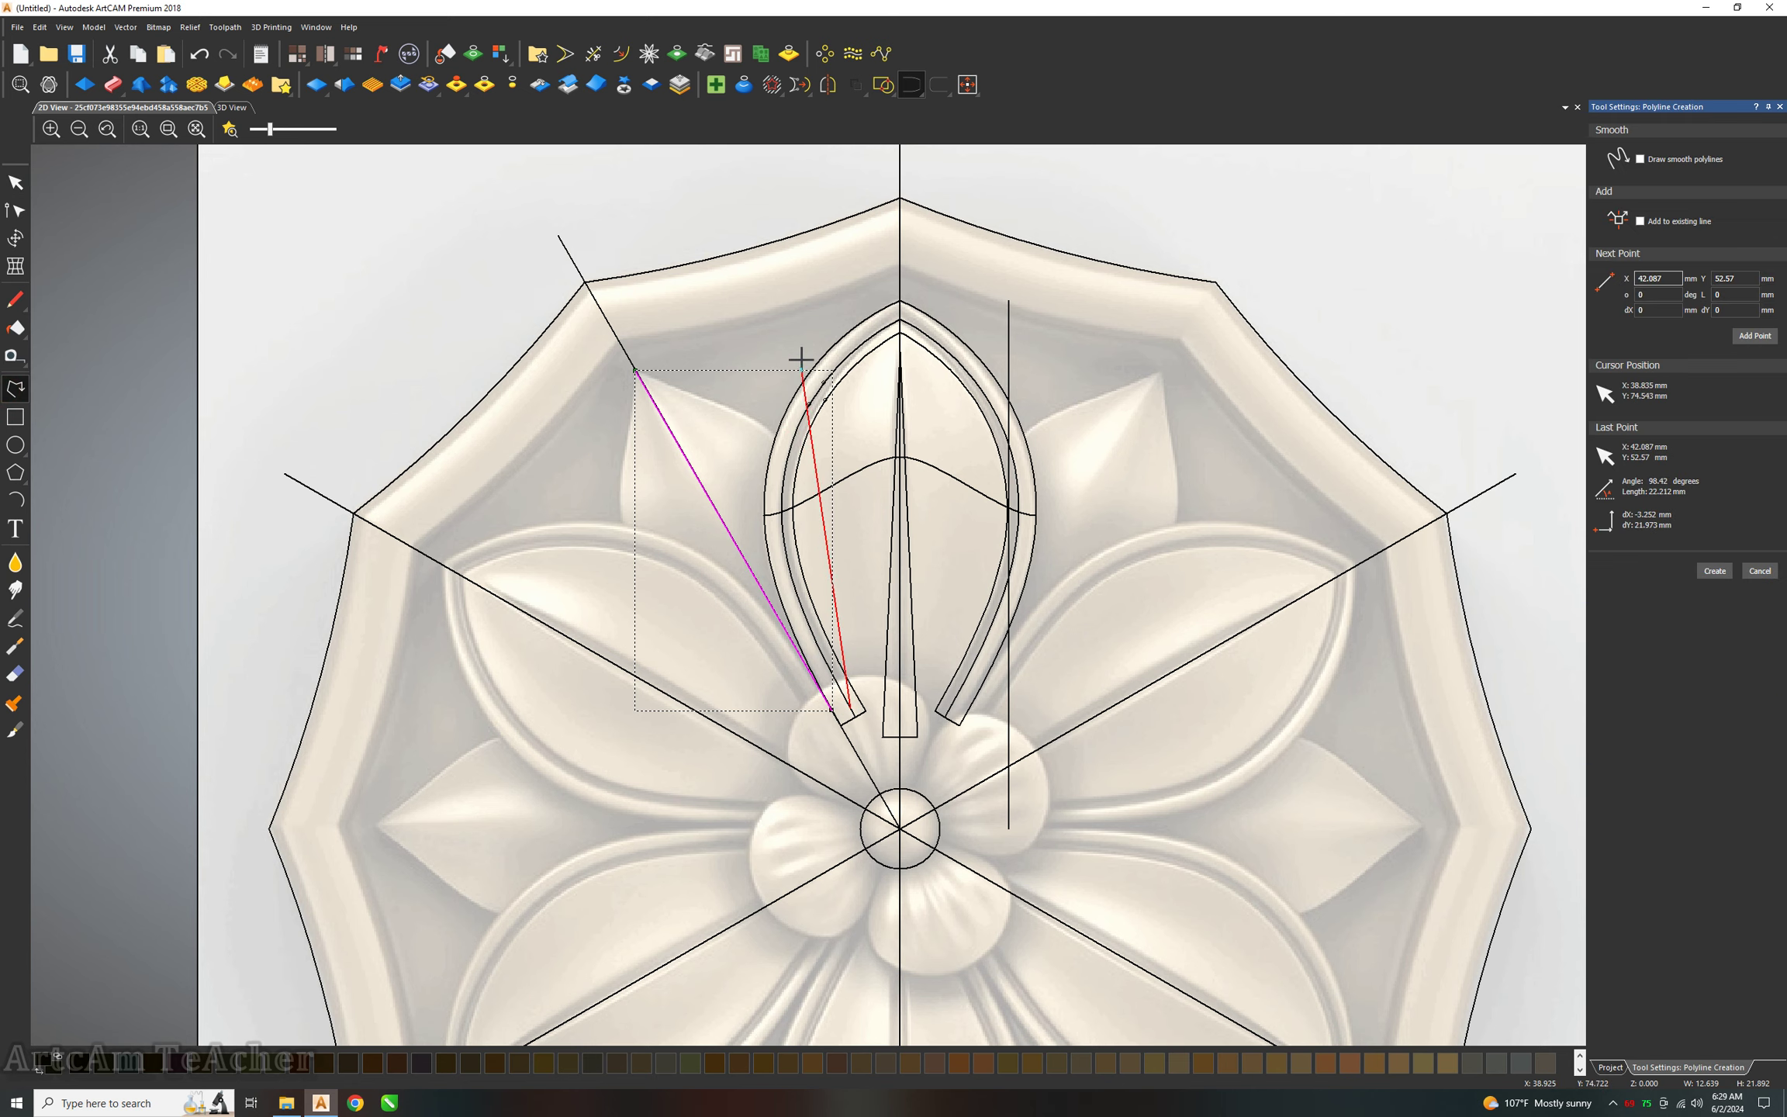
{"action": "double_click", "coordinate": [801, 358]}
Convert the line to a Bezier and bend both halves leftward into a curve.
{"action": "key", "text": "n"}
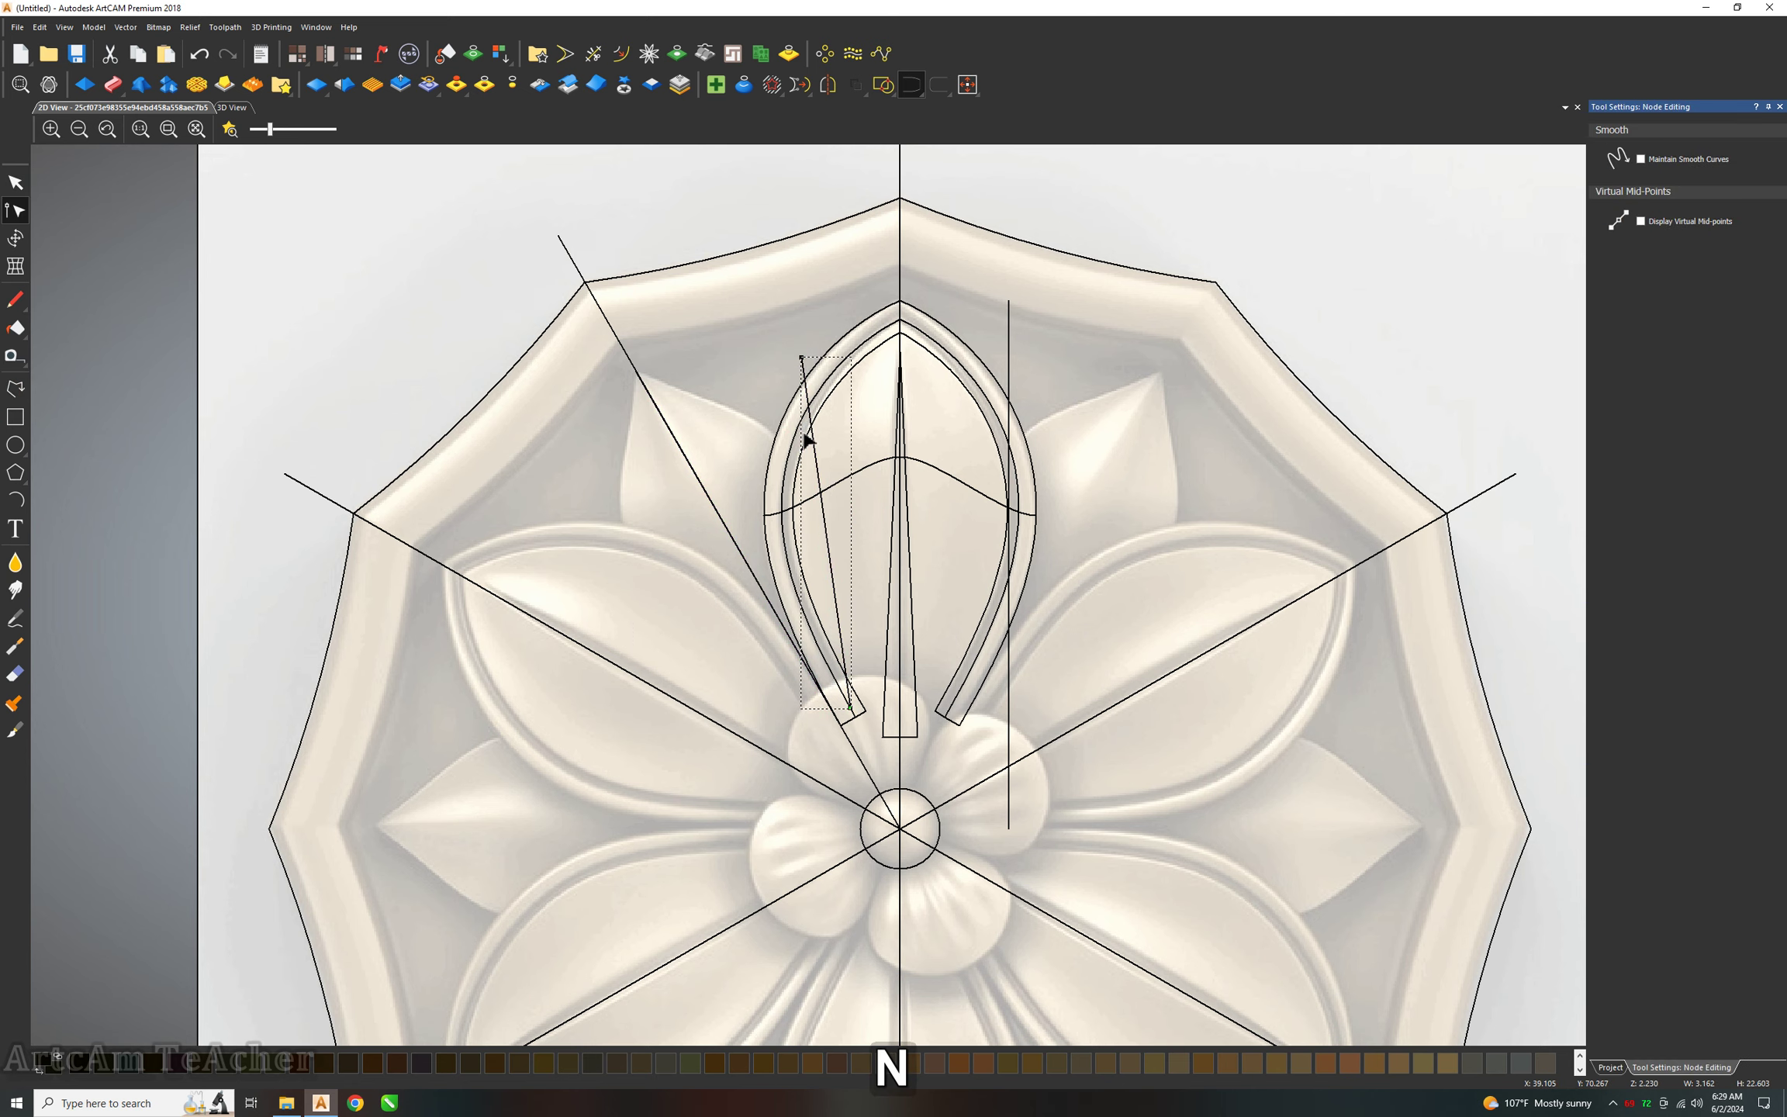
{"action": "scroll", "coordinate": [800, 502], "scroll_direction": "up", "scroll_amount": 2}
{"action": "key", "text": "b"}
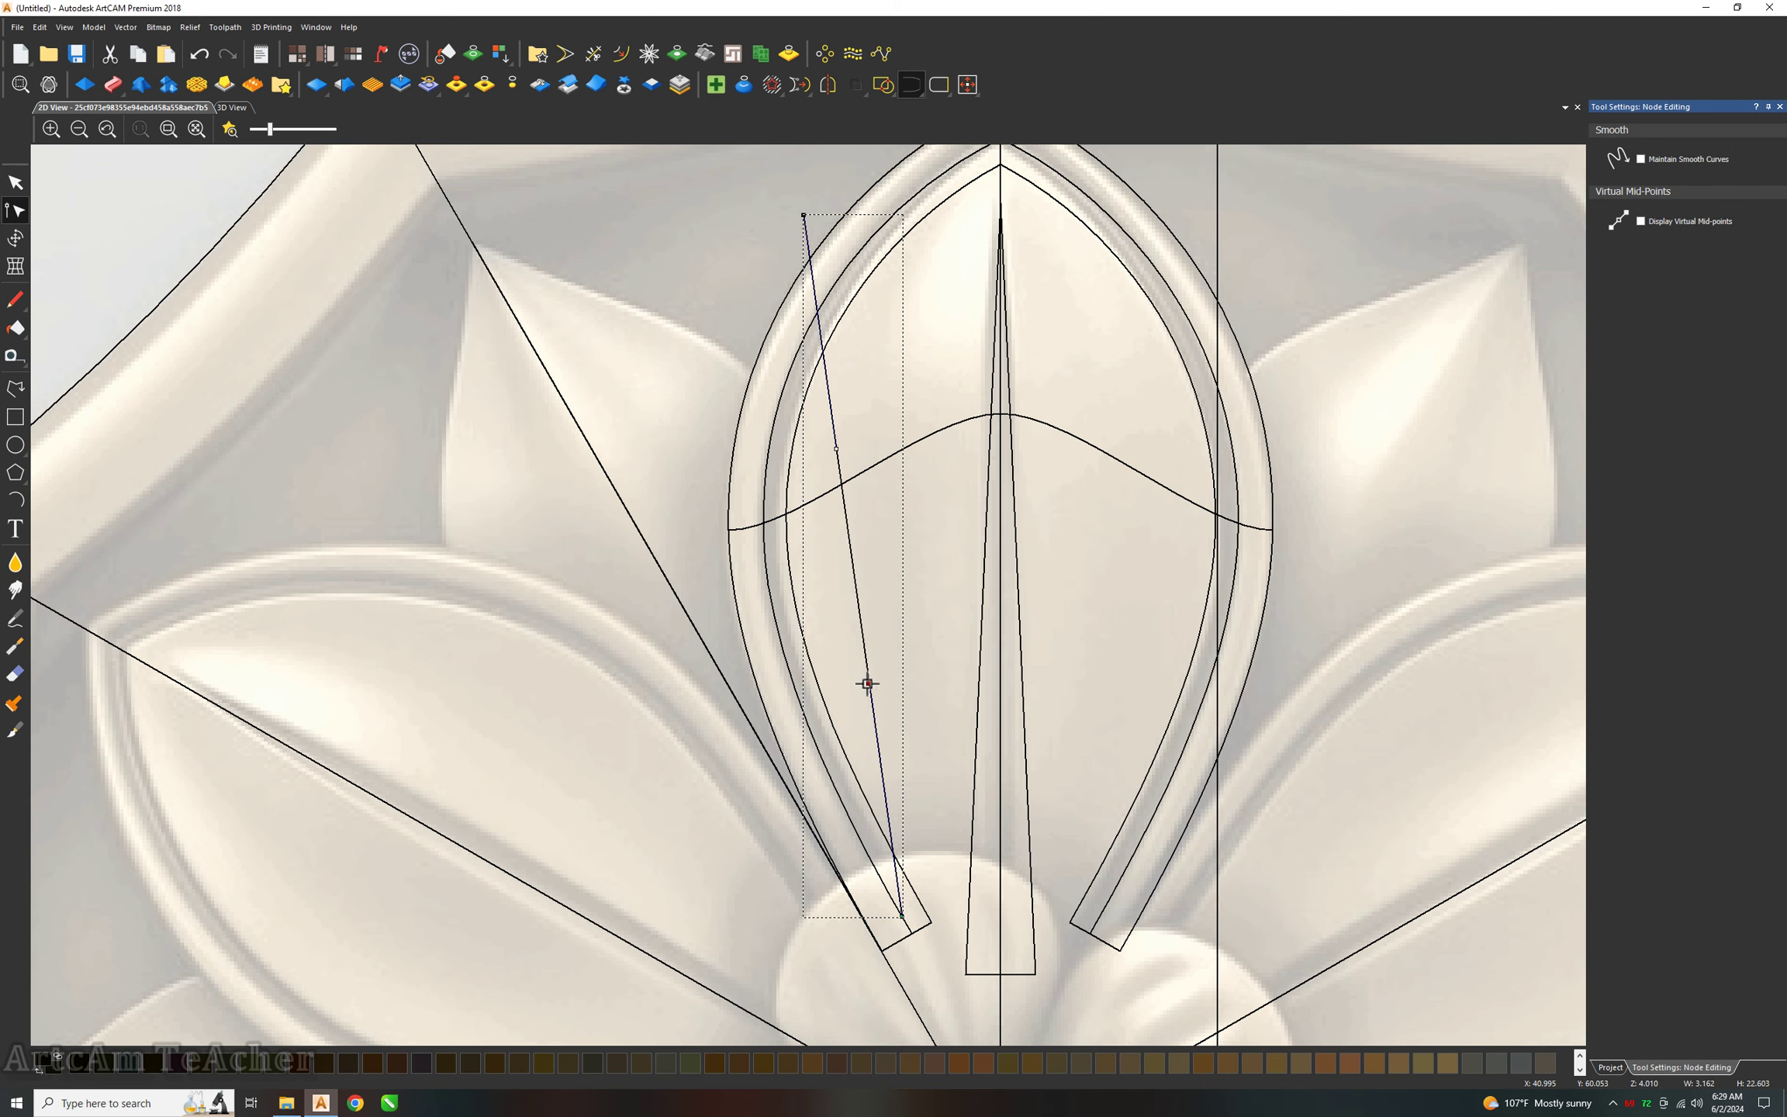
{"action": "left_click_drag", "start_coordinate": [867, 681], "coordinate": [700, 667]}
{"action": "left_click_drag", "start_coordinate": [835, 446], "coordinate": [708, 409]}
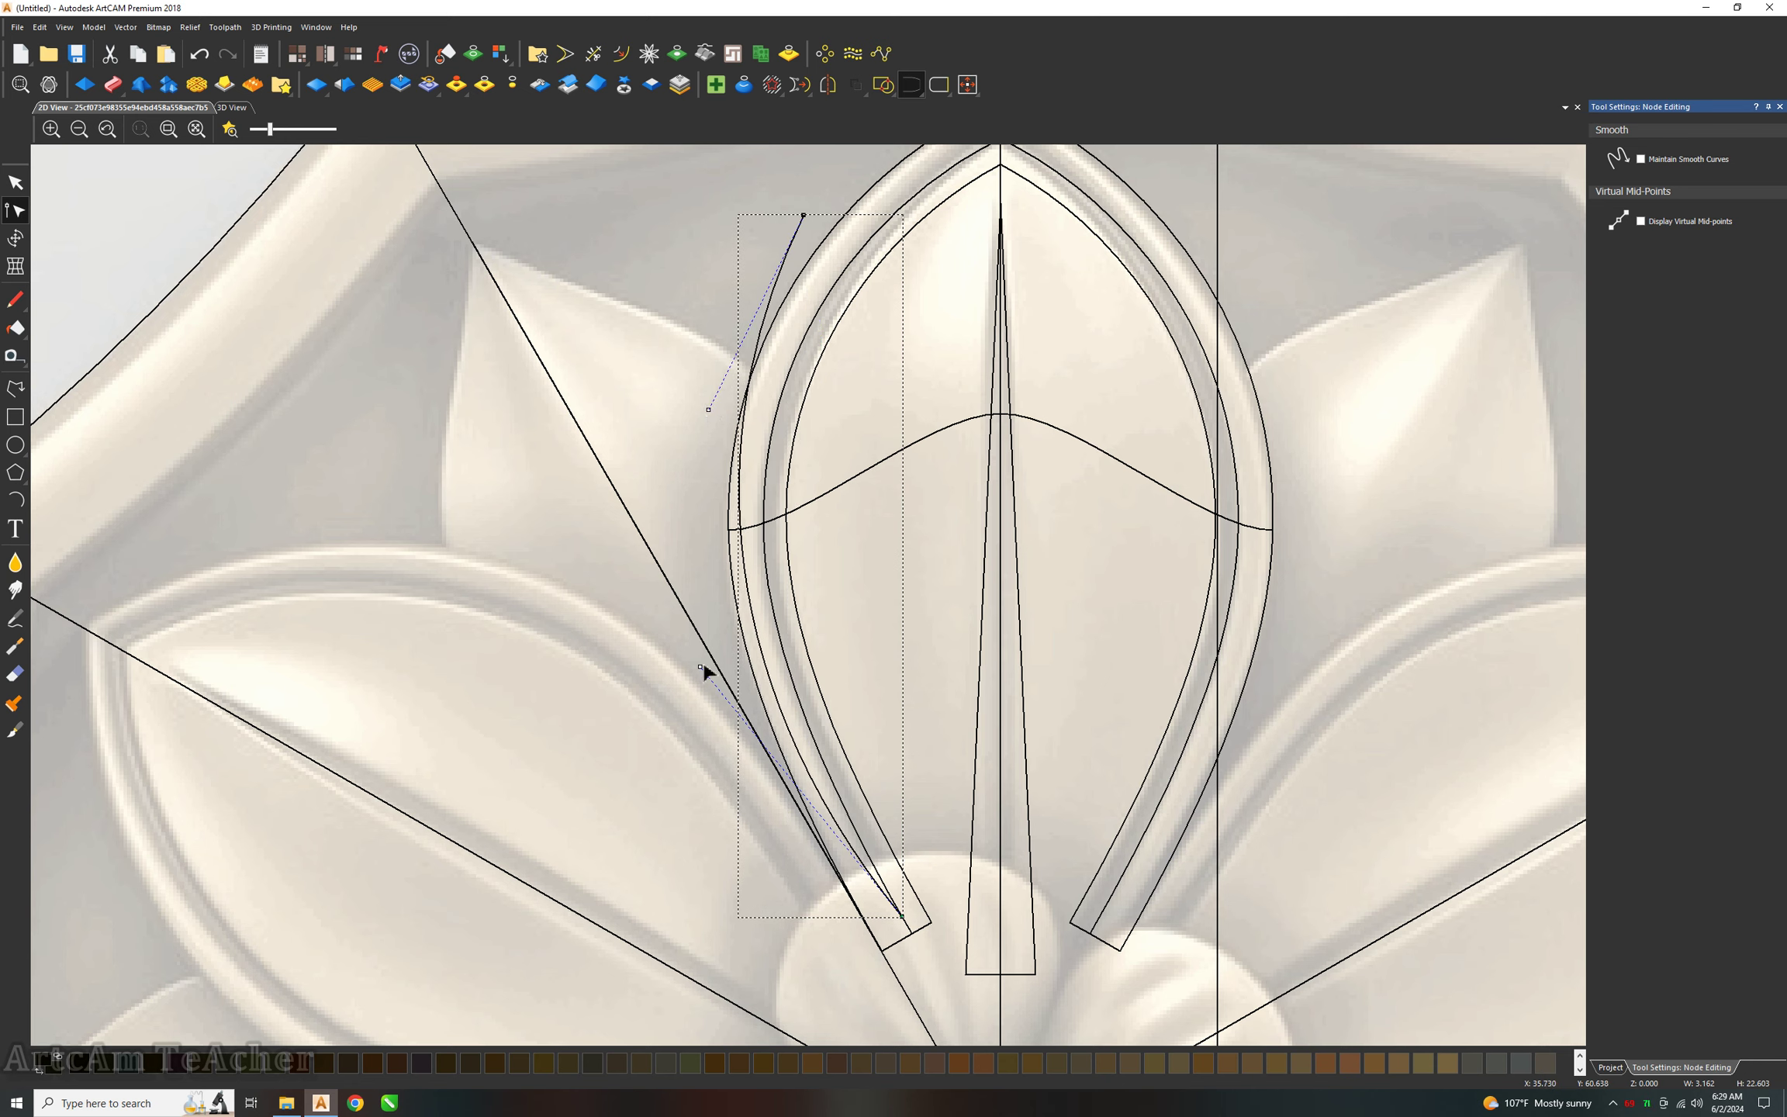
{"action": "left_click", "coordinate": [684, 361]}
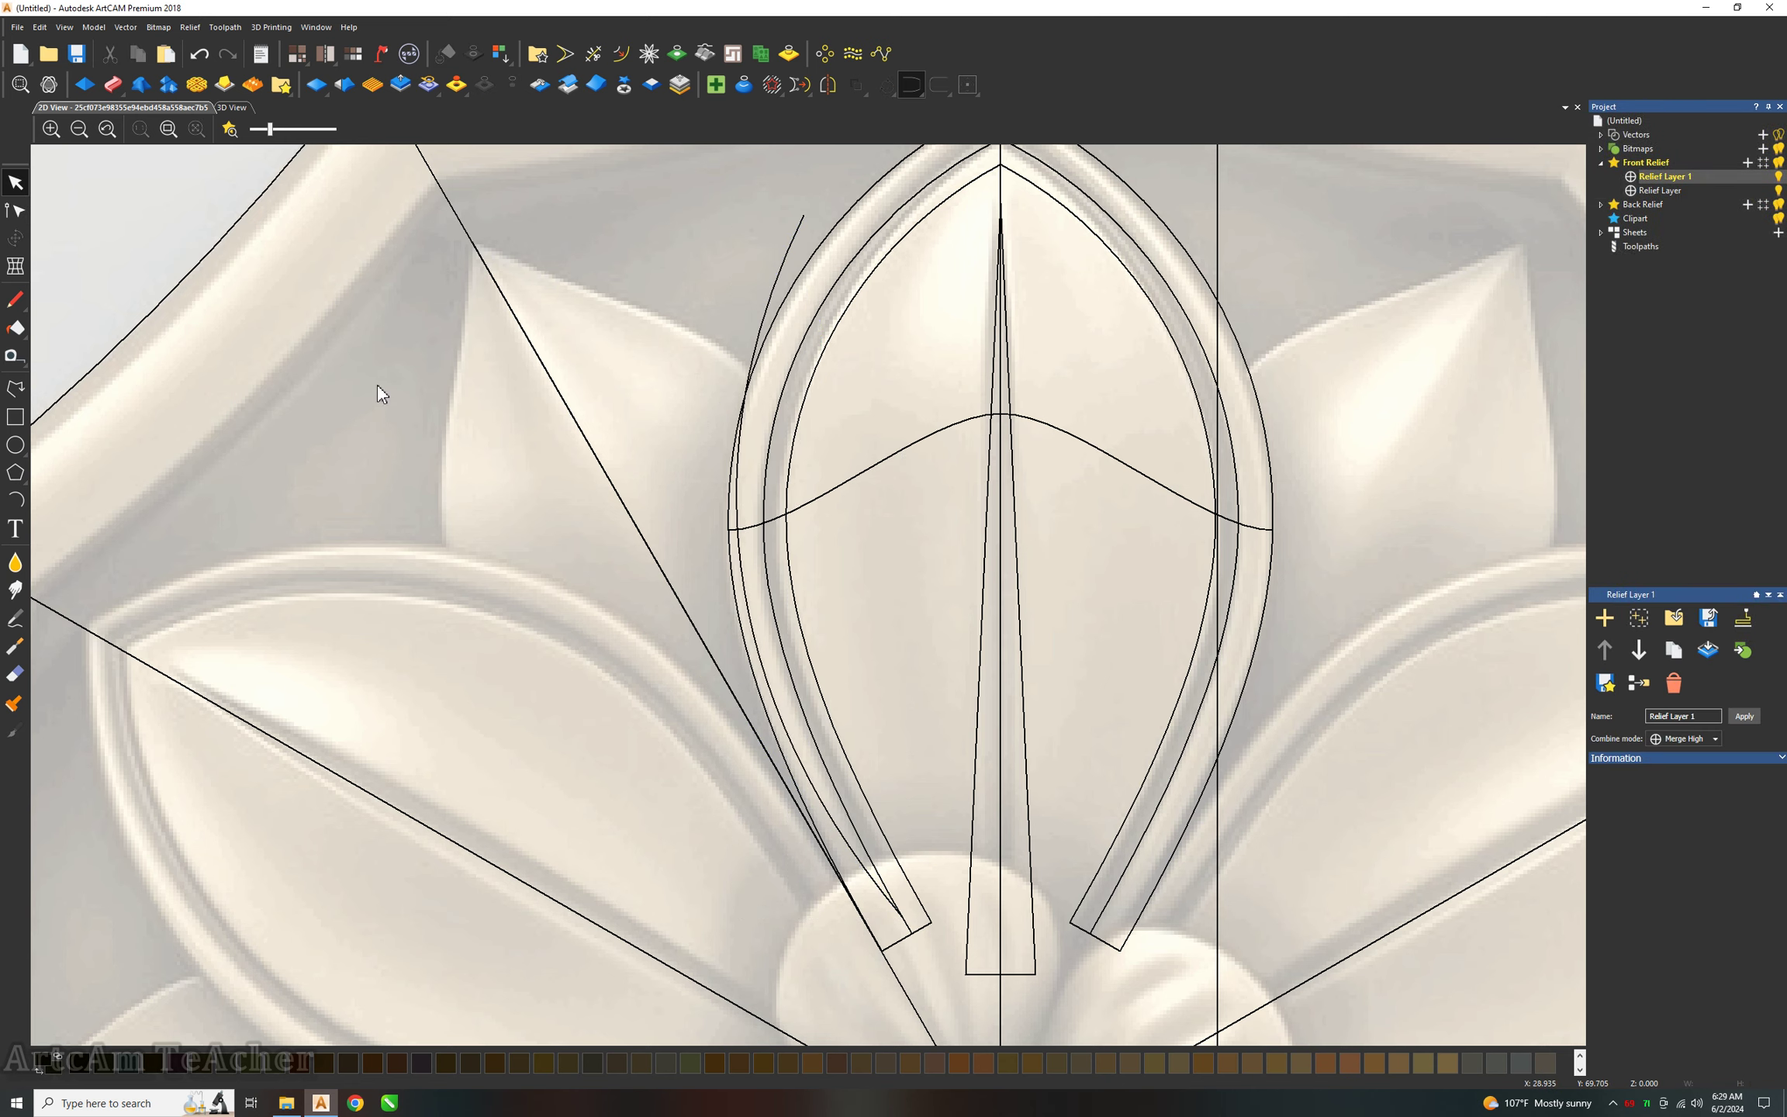
Draw a line from the diagonal guide to the petal edge and bow it into a curve.
{"action": "left_click", "coordinate": [12, 395]}
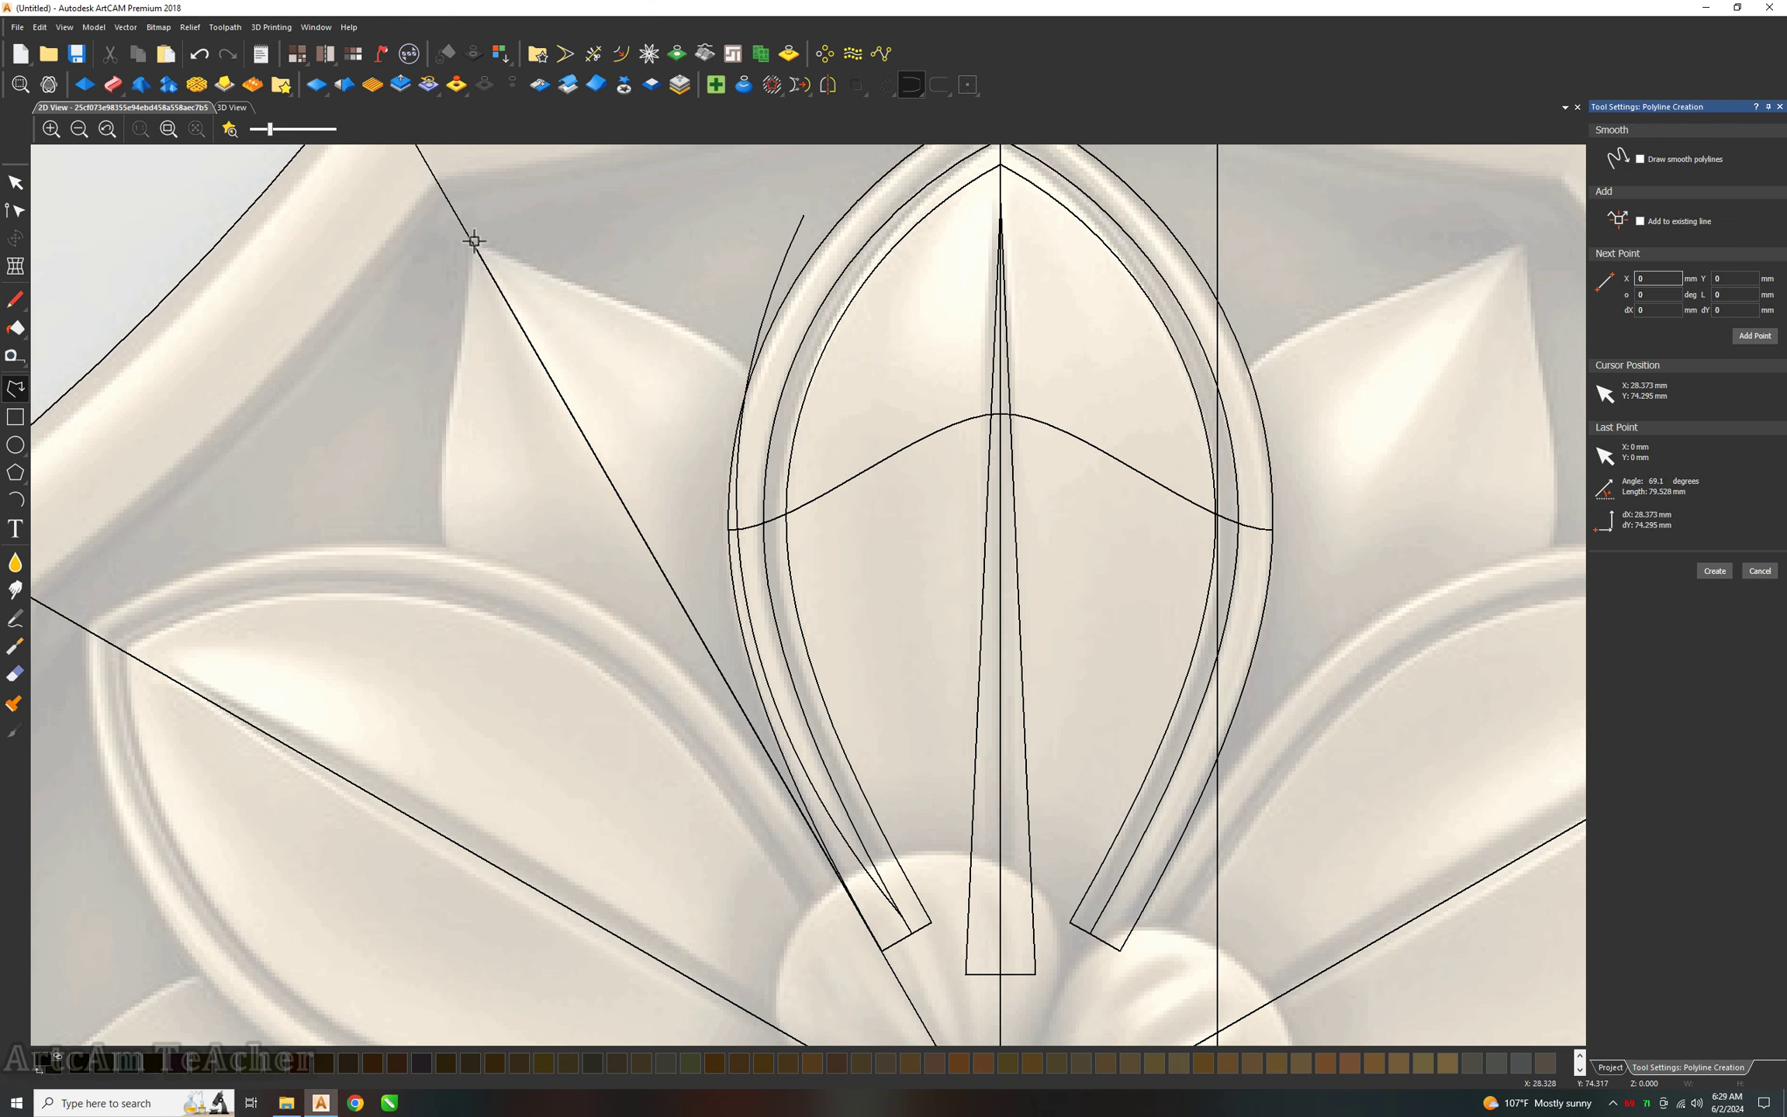
{"action": "left_click", "coordinate": [473, 240]}
{"action": "left_click", "coordinate": [747, 386]}
{"action": "key", "text": "Escape"}
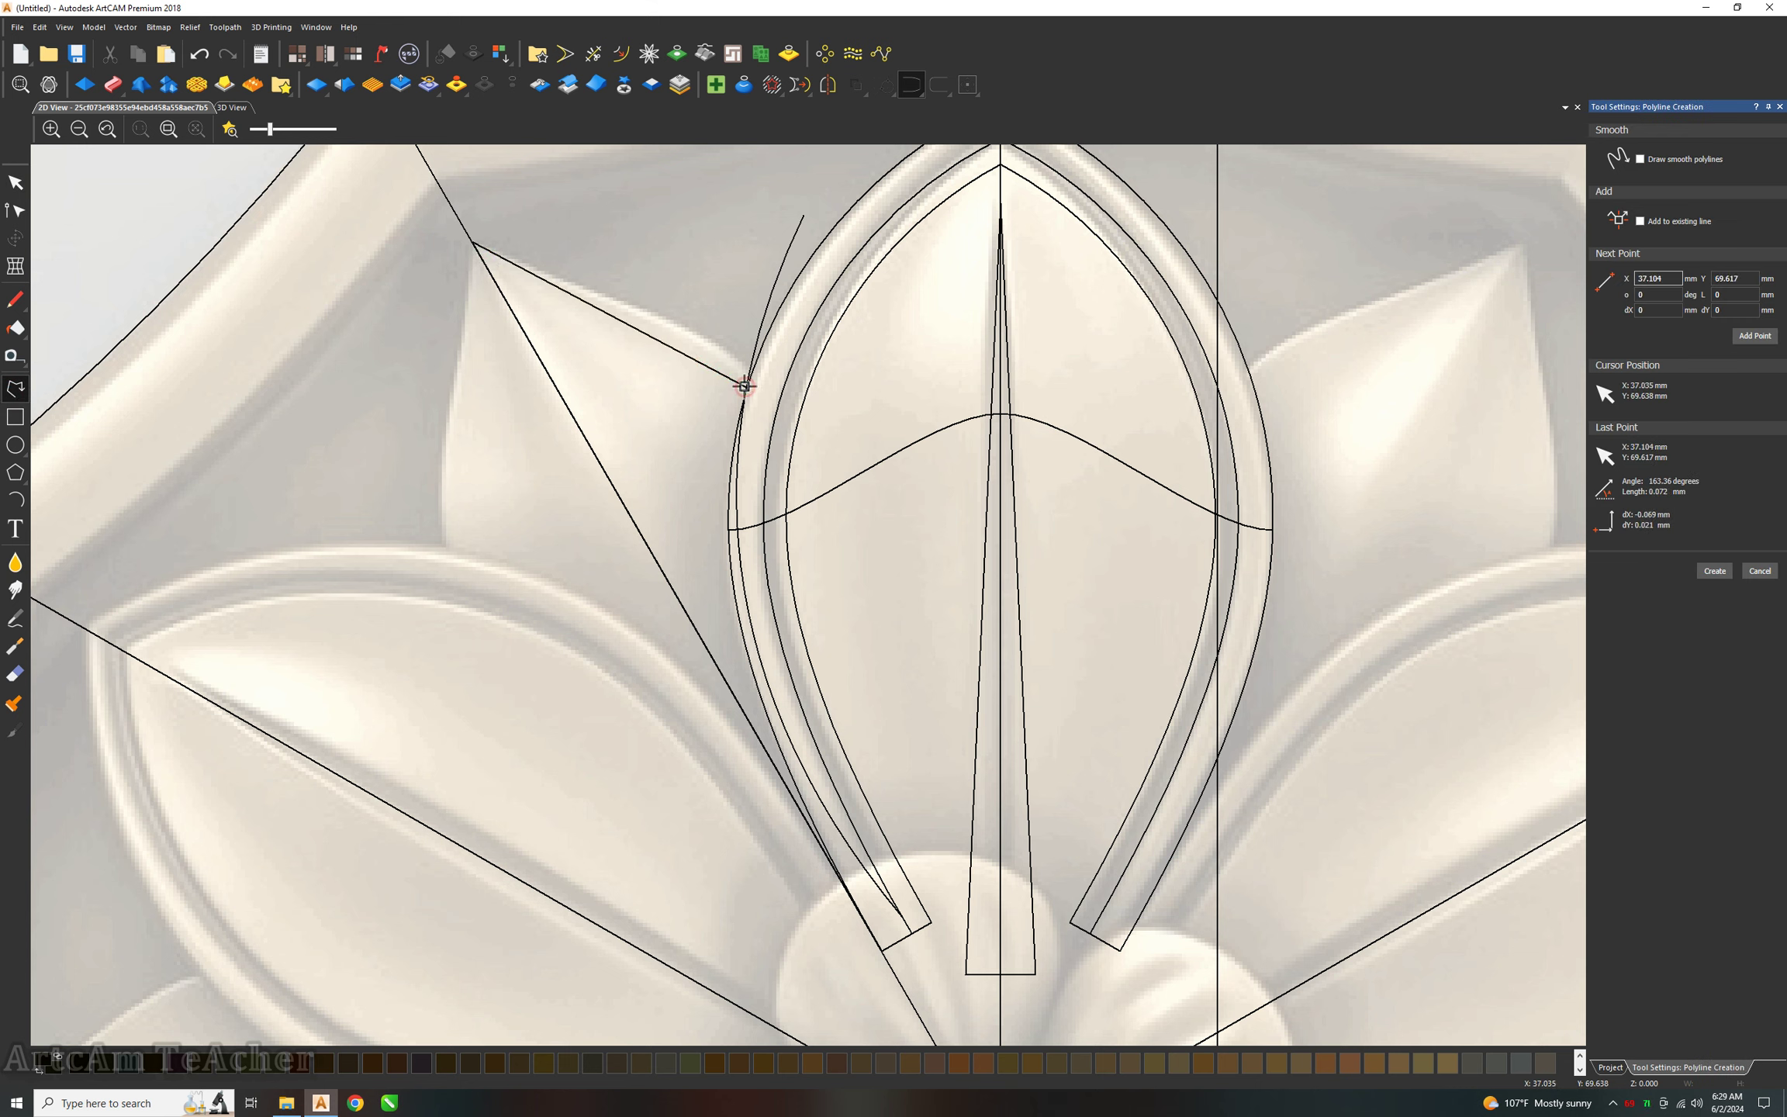
{"action": "key", "text": "n"}
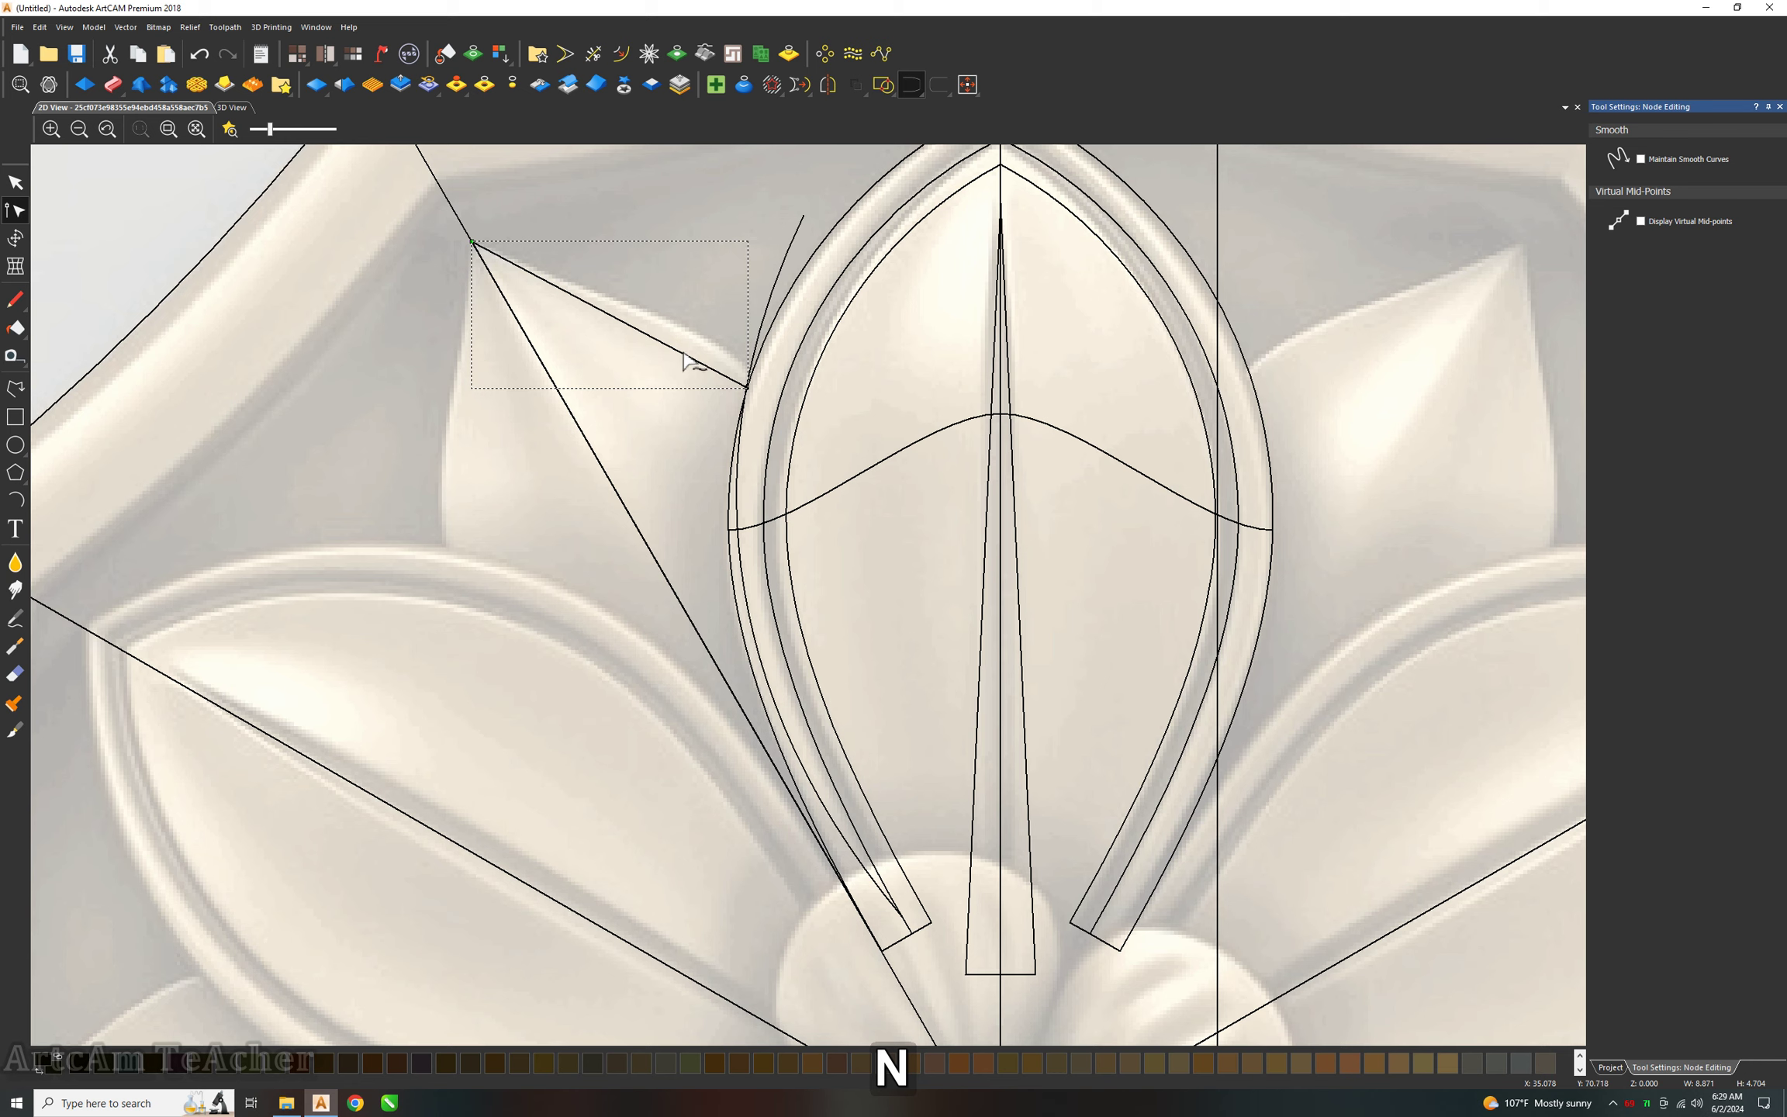
{"action": "key", "text": "b"}
{"action": "left_click_drag", "start_coordinate": [656, 338], "coordinate": [689, 296]}
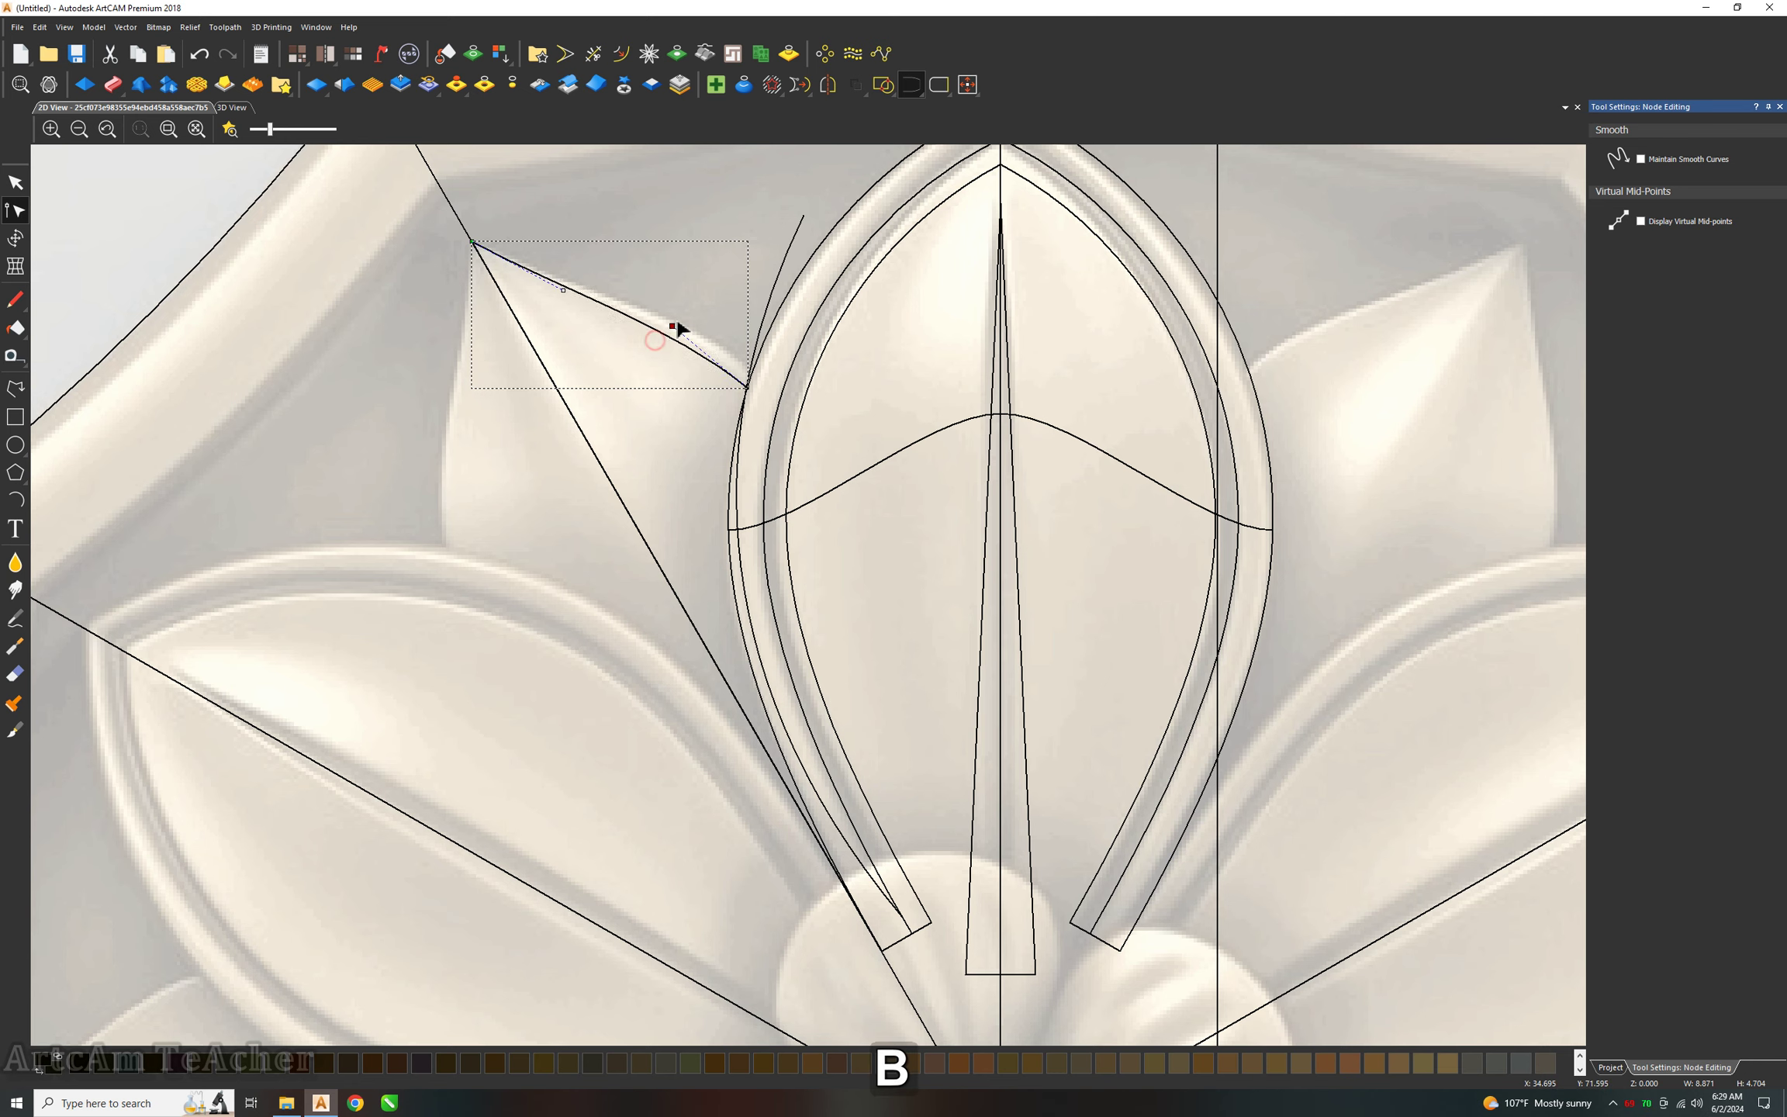
{"action": "left_click", "coordinate": [644, 264]}
Draw a small three-point profile polyline above the leaf area.
{"action": "left_click", "coordinate": [232, 107]}
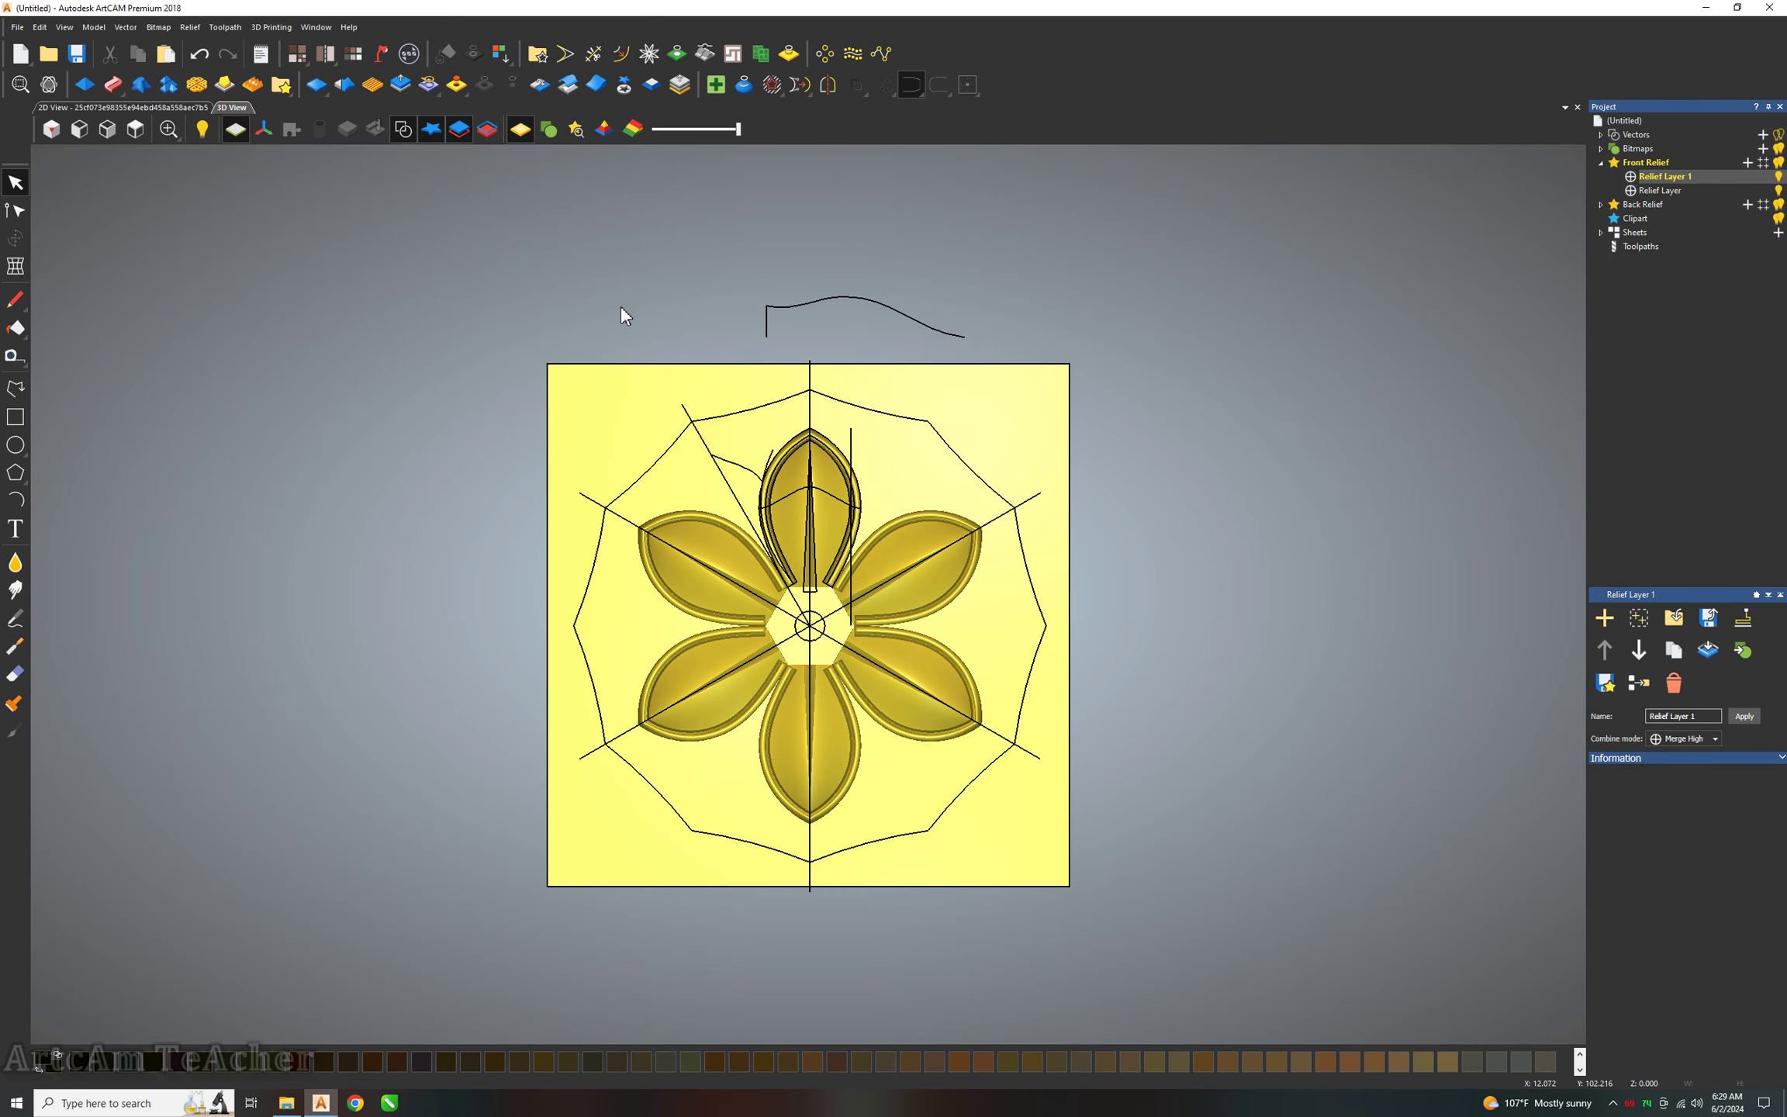
{"action": "scroll", "coordinate": [764, 469], "scroll_direction": "up", "scroll_amount": 2}
{"action": "left_click", "coordinate": [15, 389]}
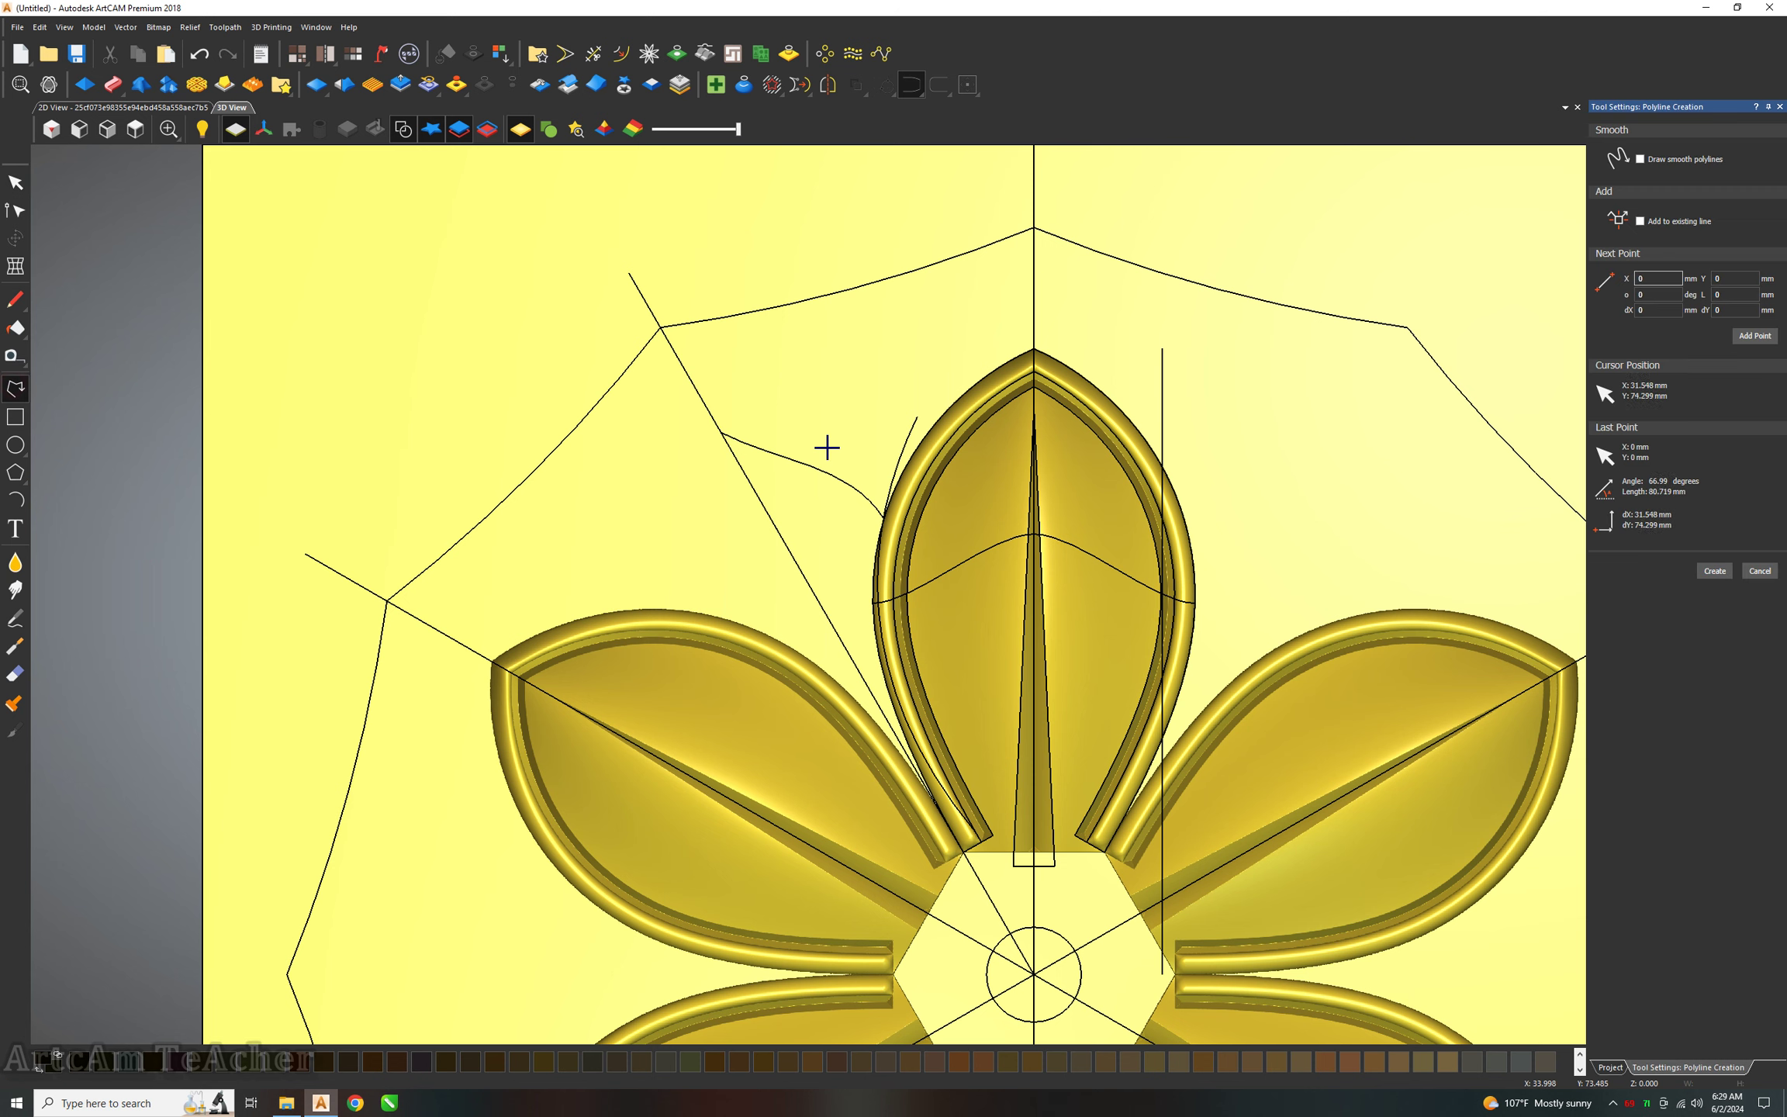
{"action": "scroll", "coordinate": [822, 447], "scroll_direction": "up", "scroll_amount": 3}
{"action": "left_click", "coordinate": [597, 366]}
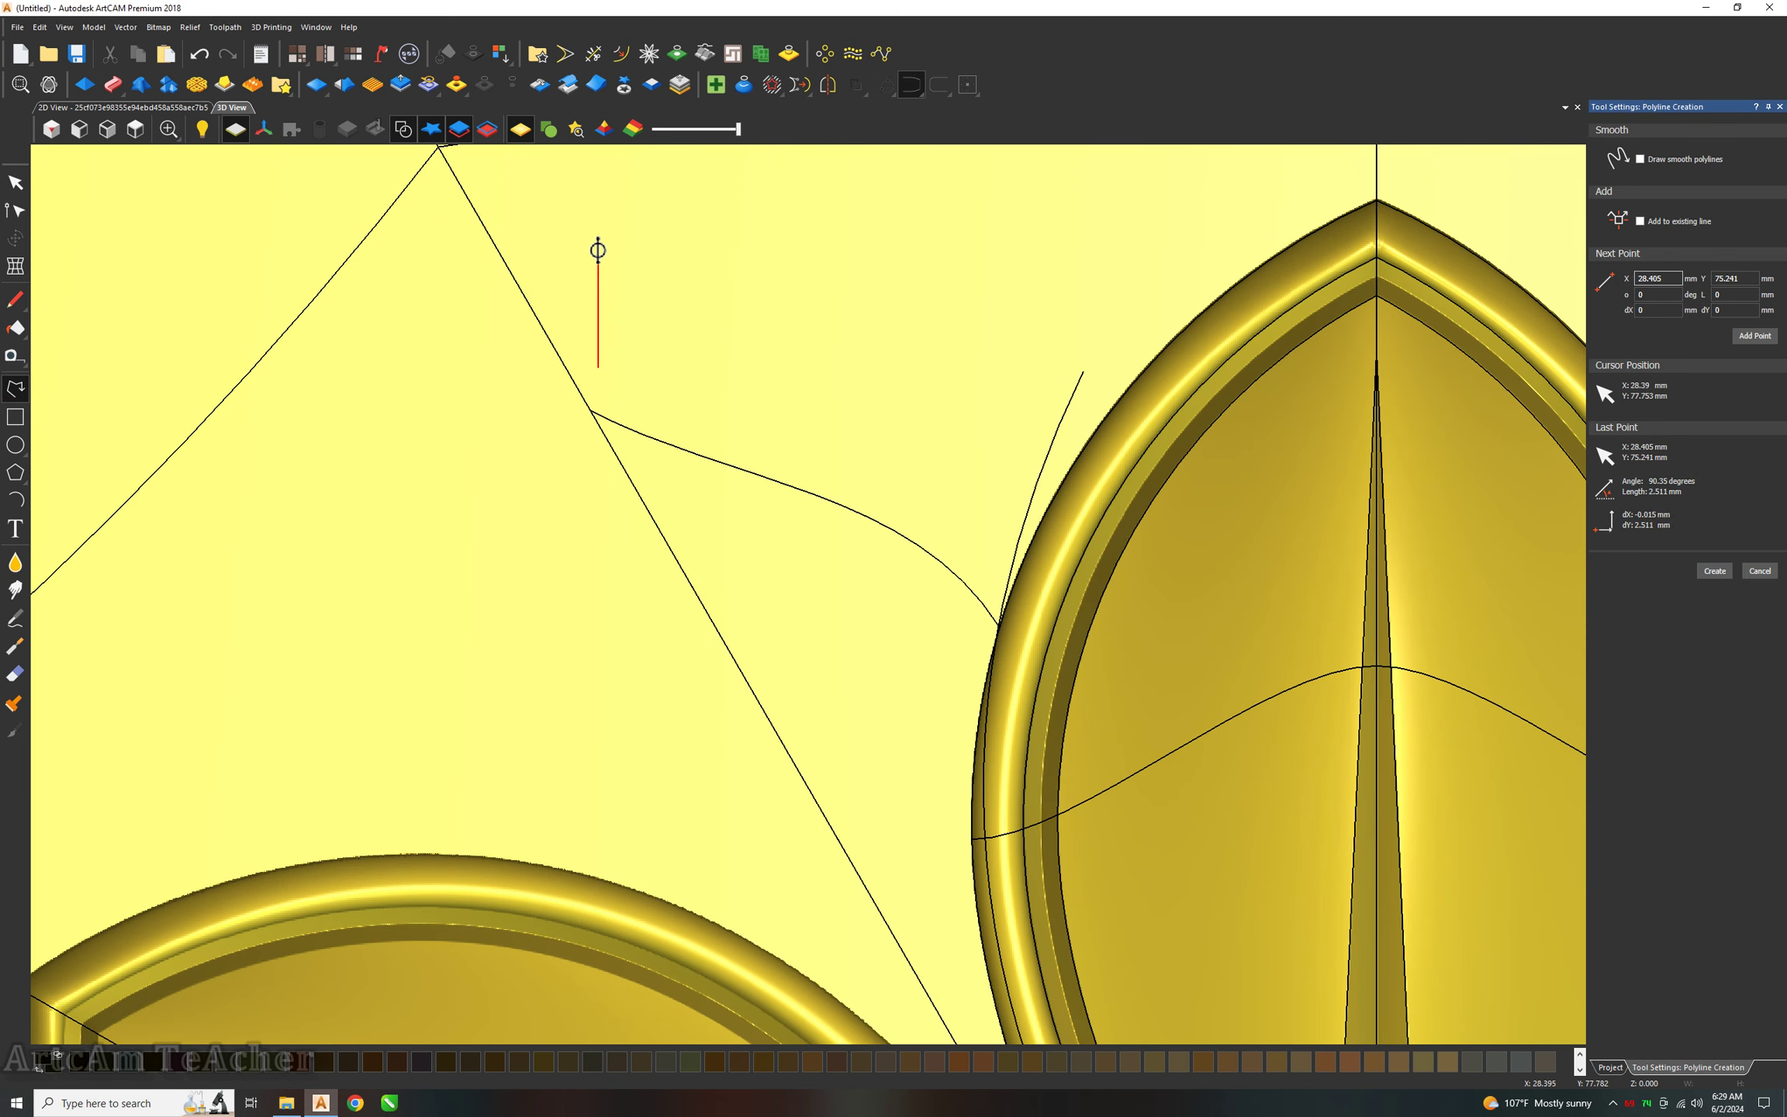
{"action": "left_click", "coordinate": [598, 251]}
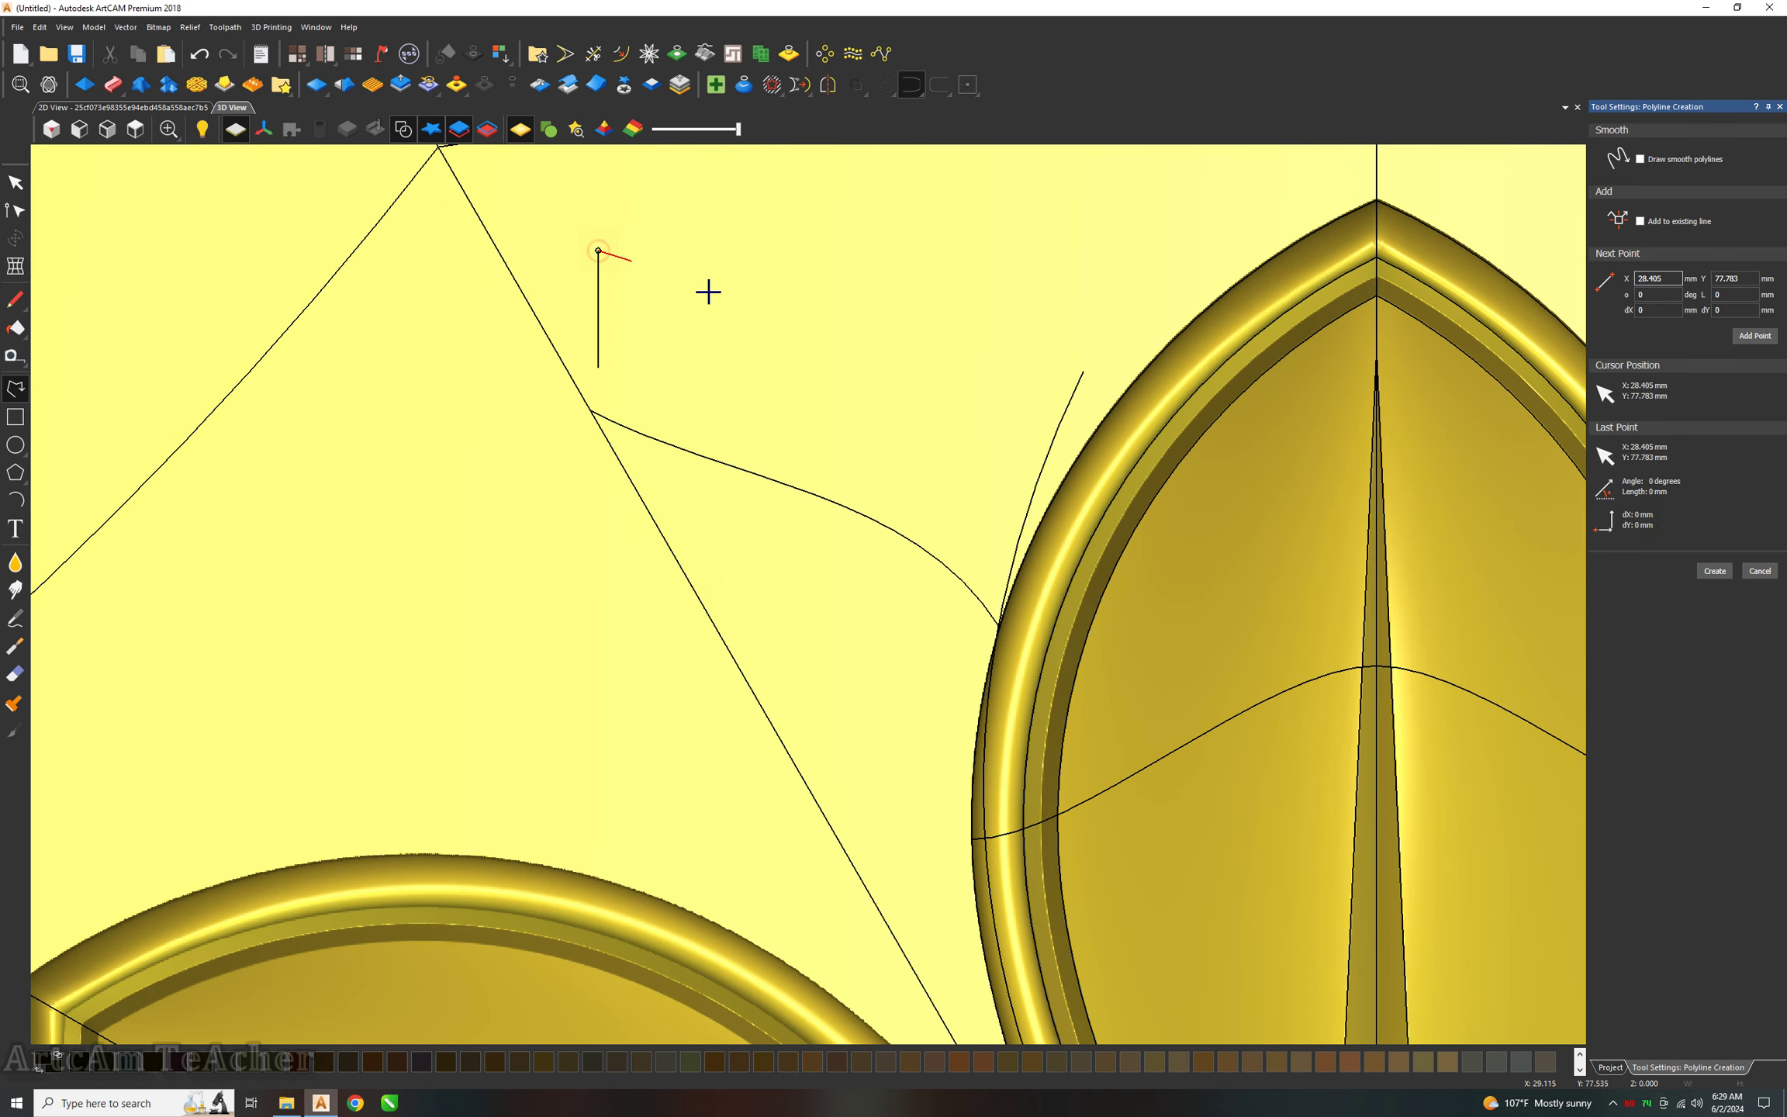
{"action": "left_click", "coordinate": [775, 368]}
{"action": "key", "text": "Escape"}
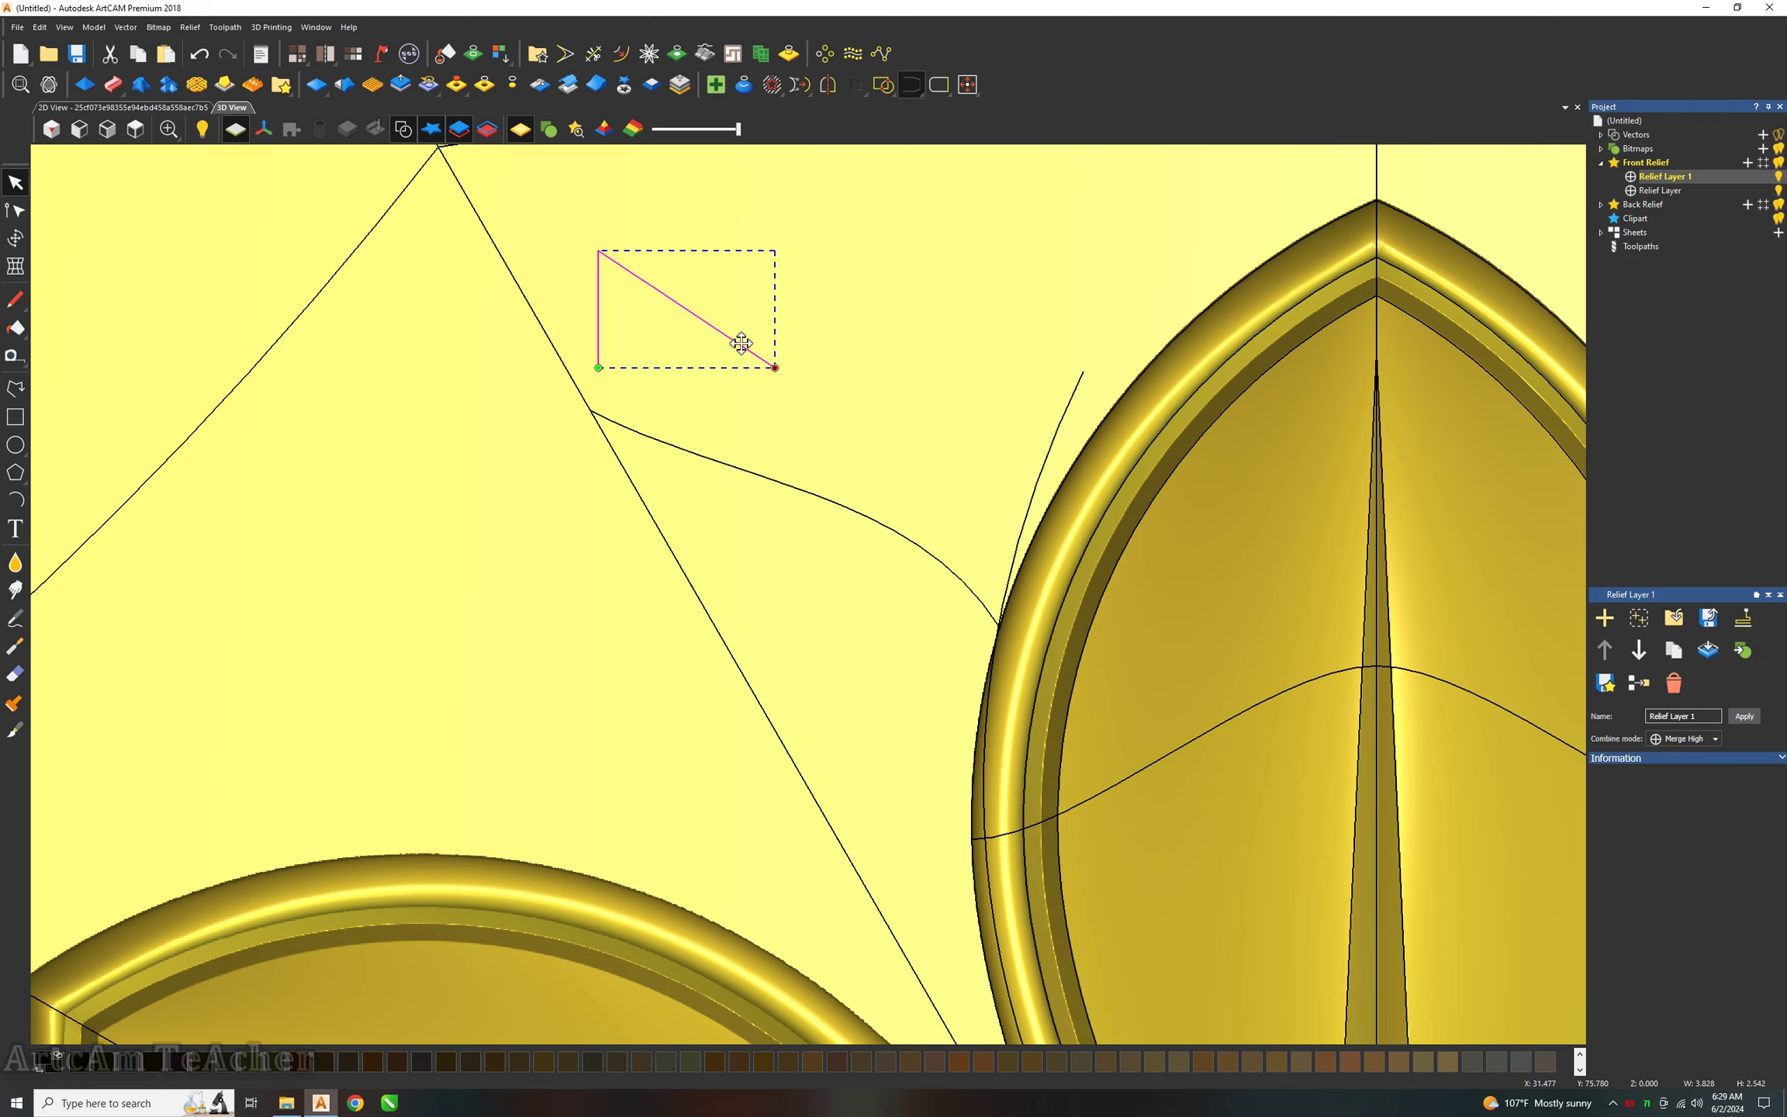
Turn the profile's diagonal span into a Bezier and bow it into a curve.
{"action": "key", "text": "n"}
{"action": "key", "text": "b"}
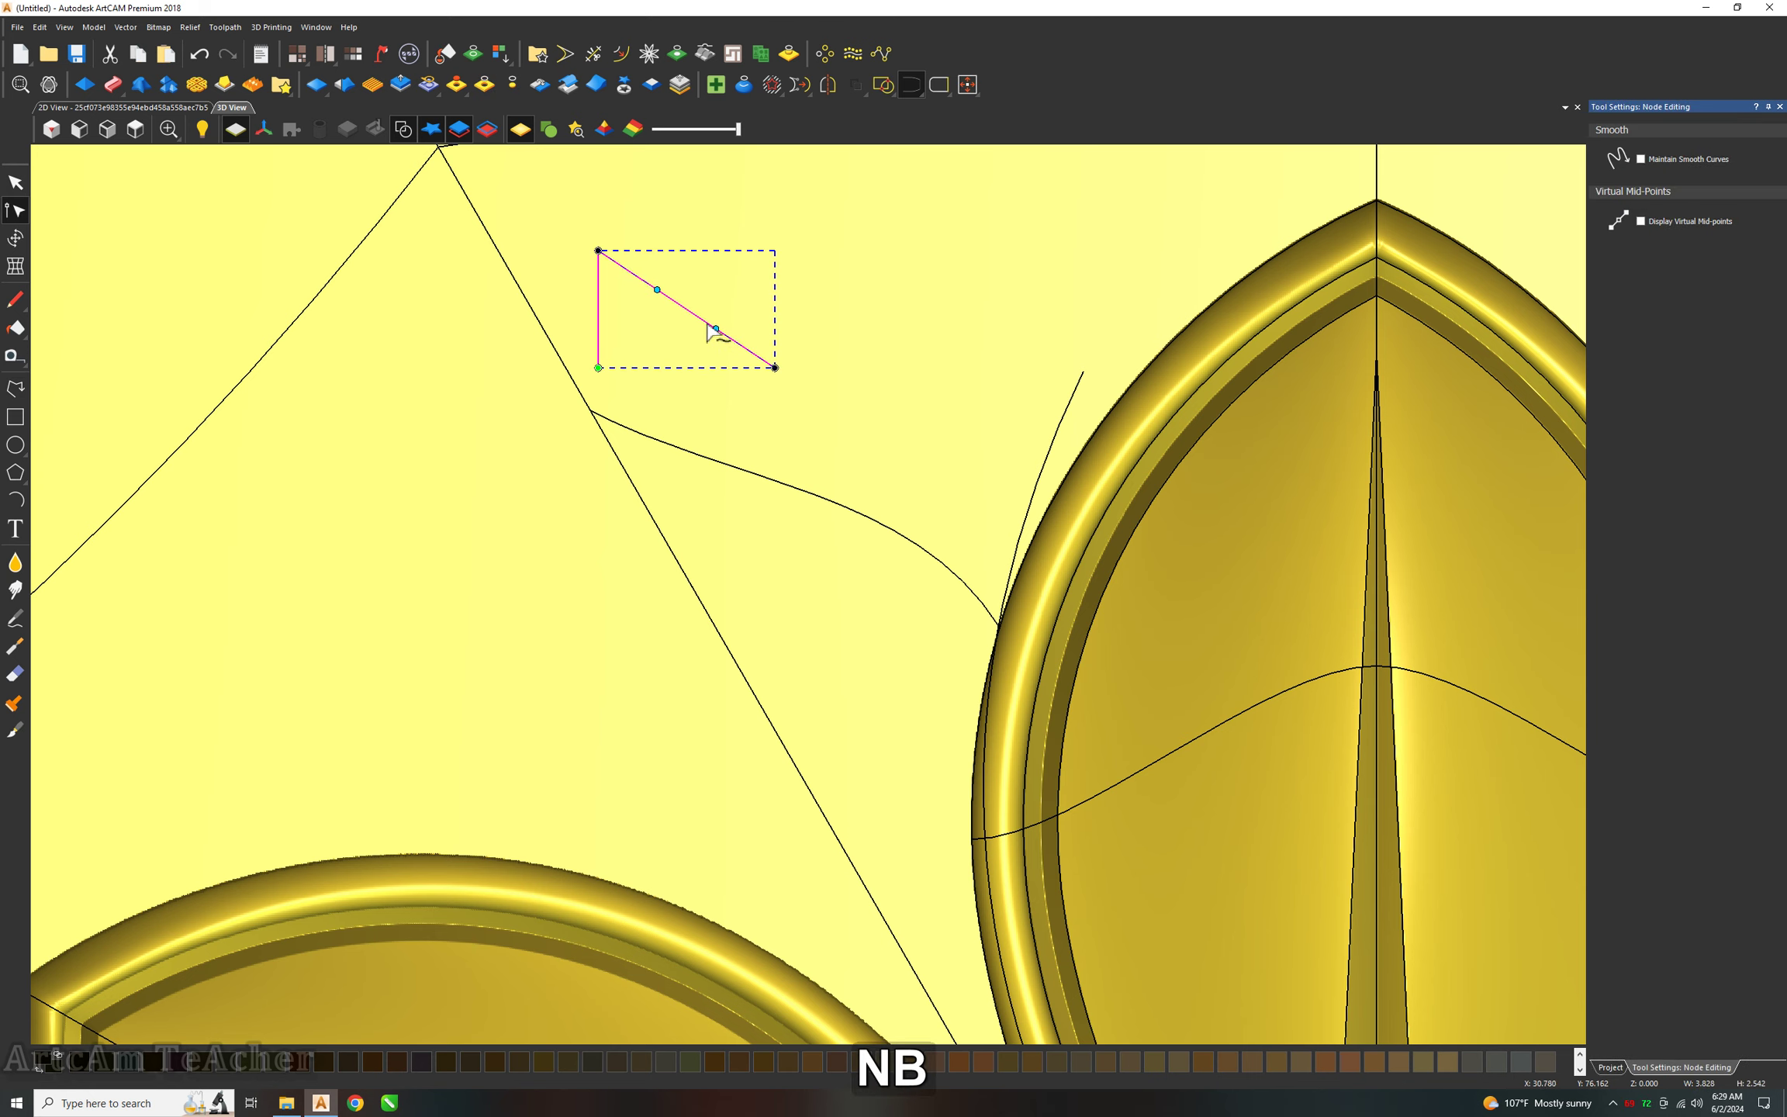
{"action": "mouse_move", "coordinate": [714, 326]}
{"action": "left_mouse_down"}
{"action": "mouse_move", "coordinate": [754, 284]}
{"action": "mouse_move", "coordinate": [628, 264]}
{"action": "left_mouse_up"}
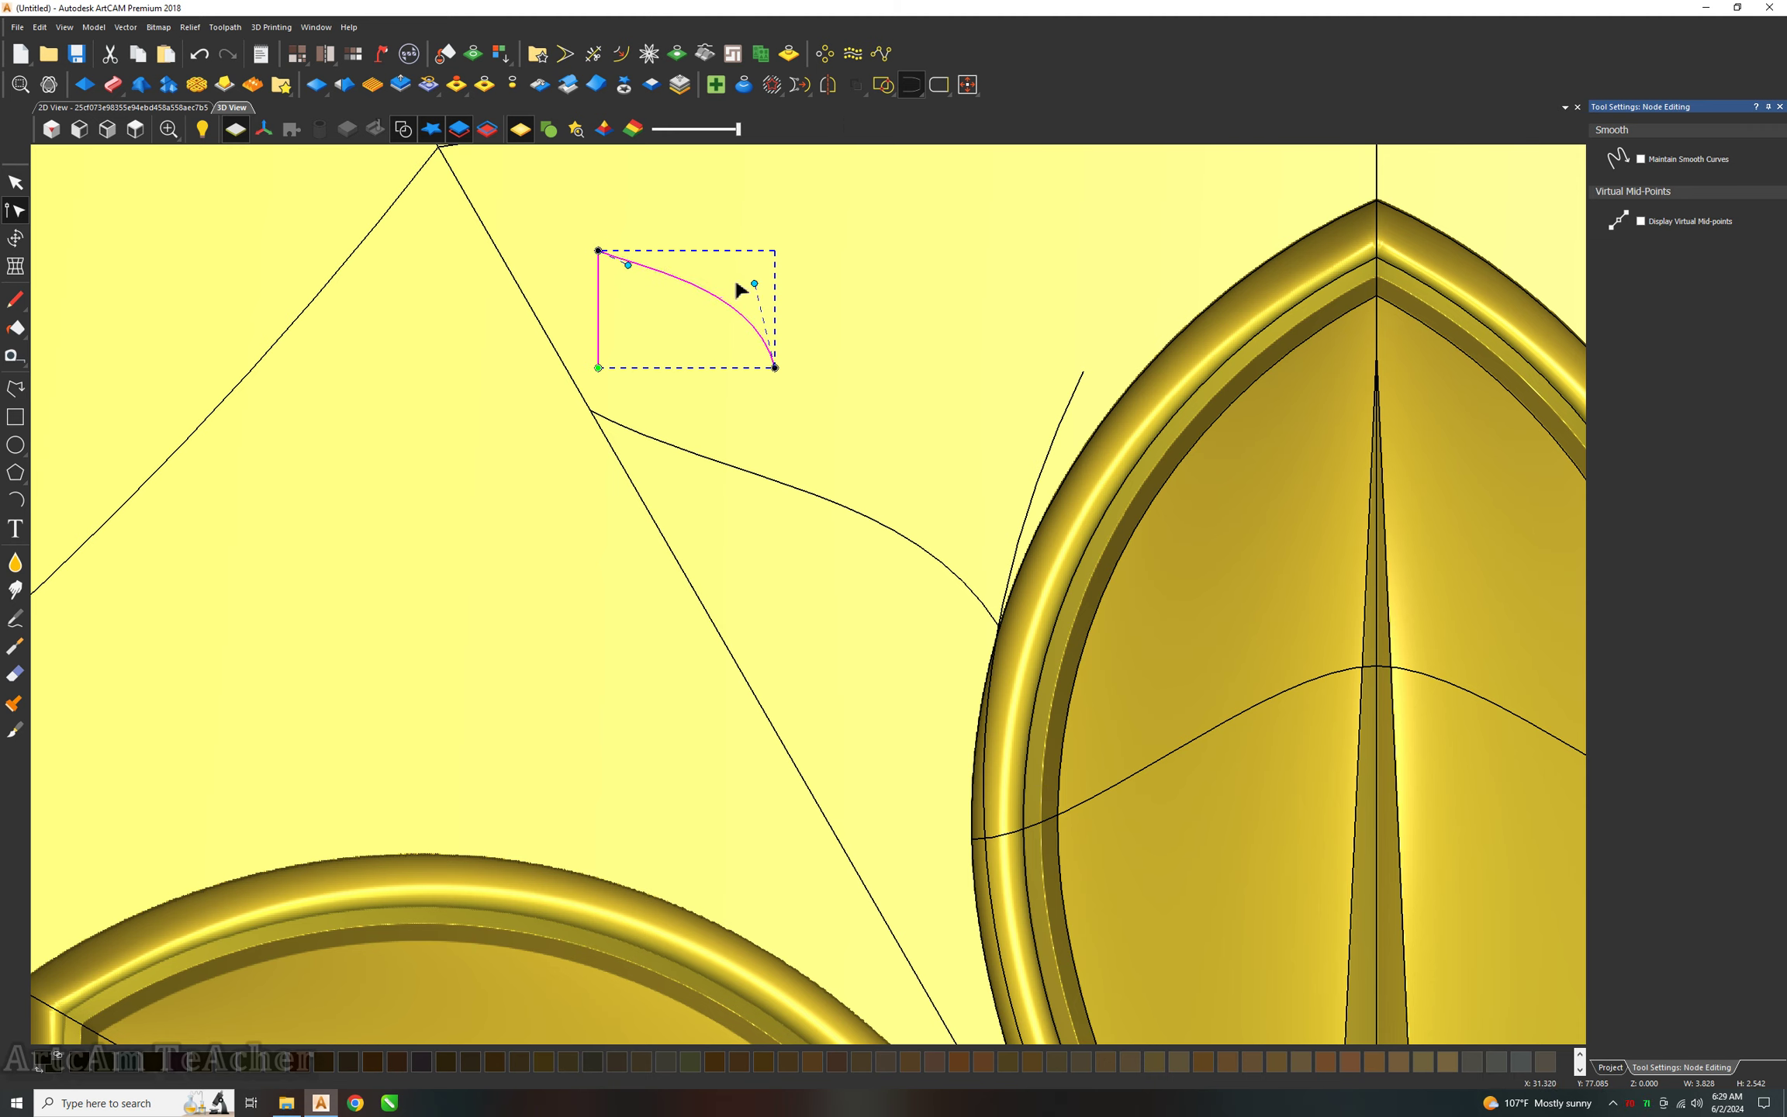
{"action": "left_click_drag", "start_coordinate": [753, 283], "coordinate": [753, 274]}
Mirror a copy of the curved profile to the right.
{"action": "left_click", "coordinate": [720, 304]}
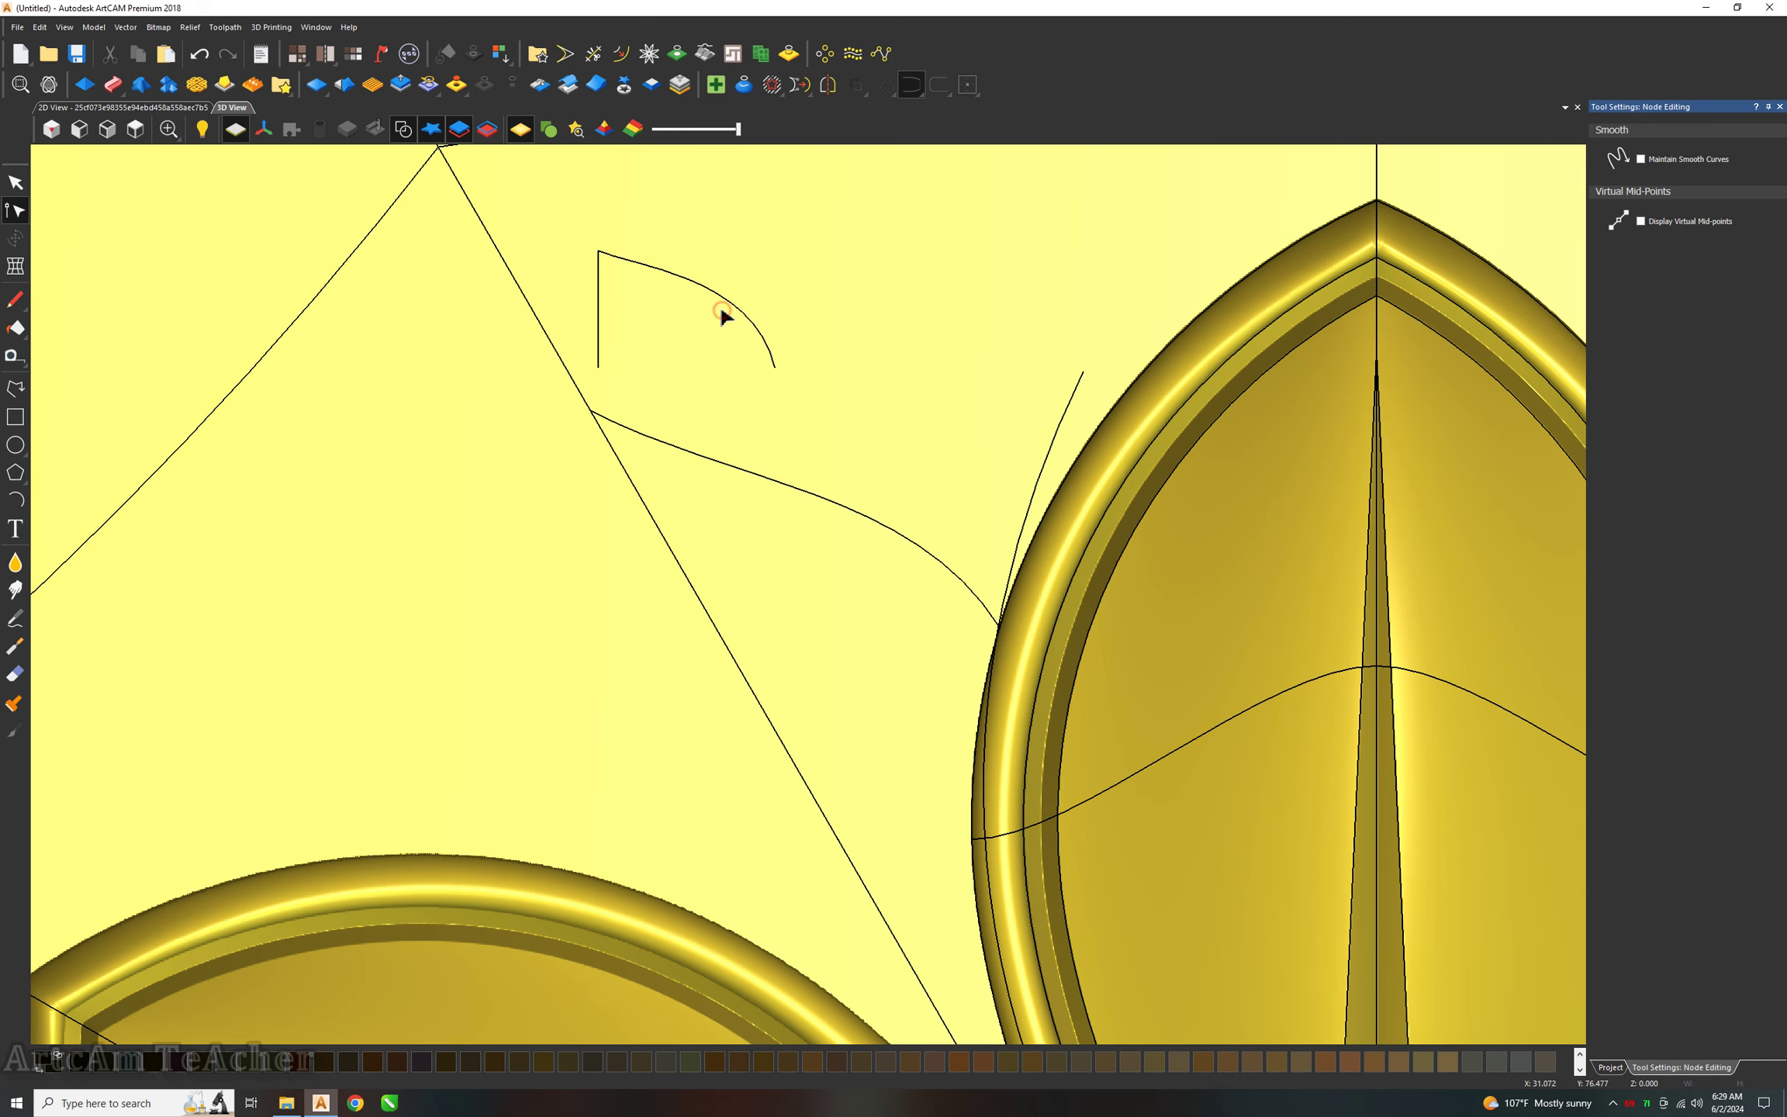
{"action": "left_click", "coordinate": [730, 279]}
{"action": "left_click", "coordinate": [828, 84]}
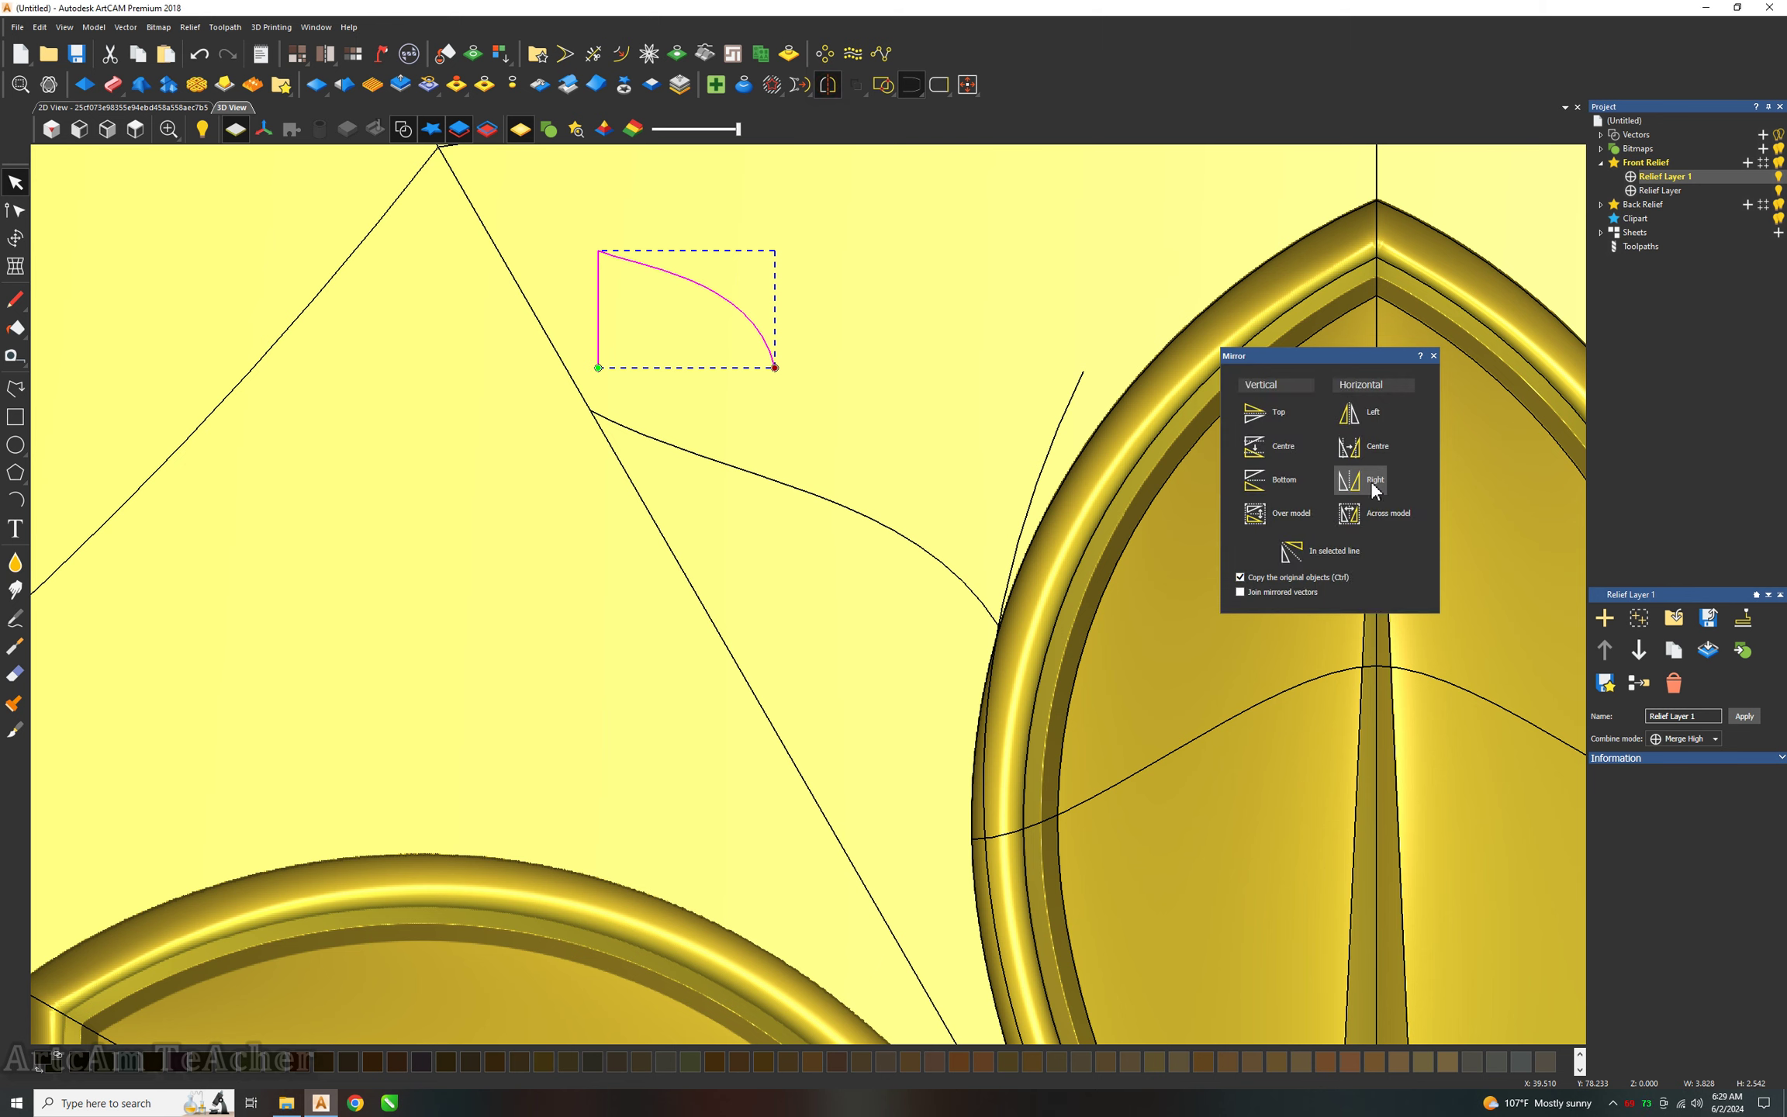
{"action": "left_click", "coordinate": [1362, 482]}
Select the diagonal leaf-edge line and the curved leaf edge as rails.
{"action": "left_click", "coordinate": [973, 299]}
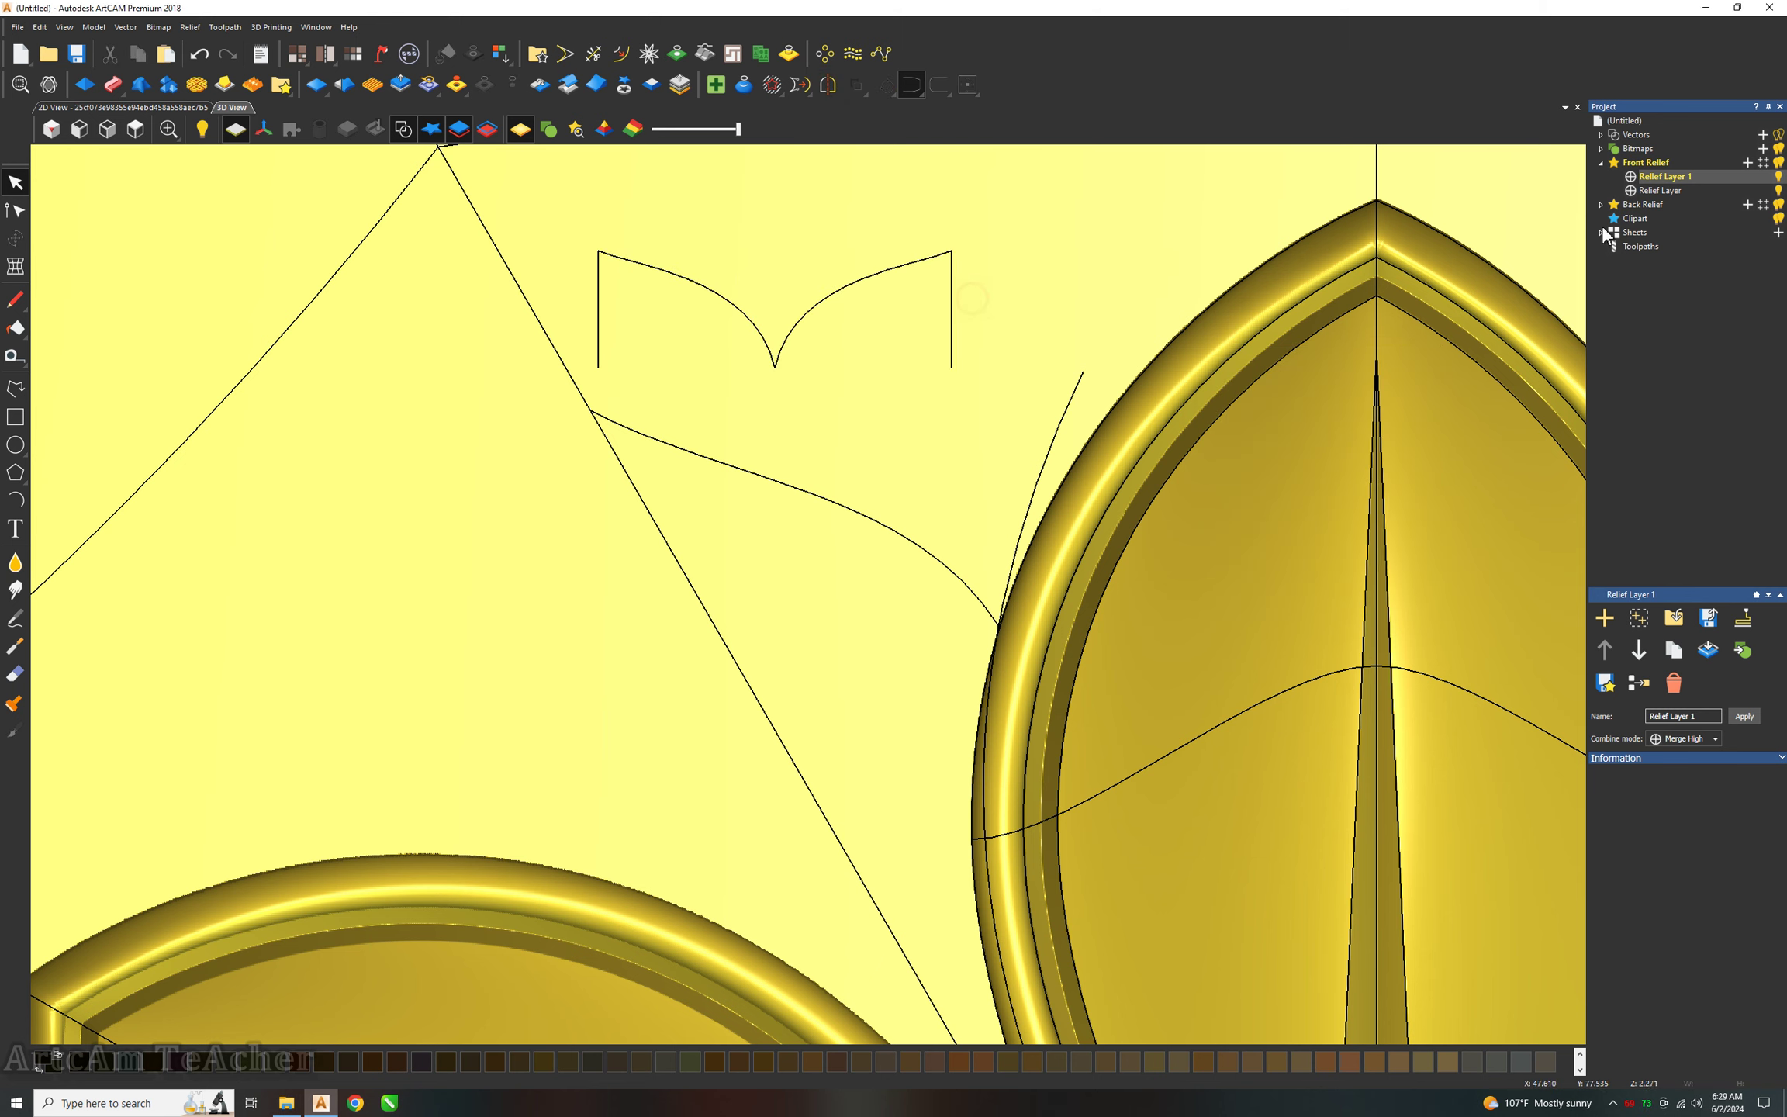
{"action": "left_click", "coordinate": [673, 555]}
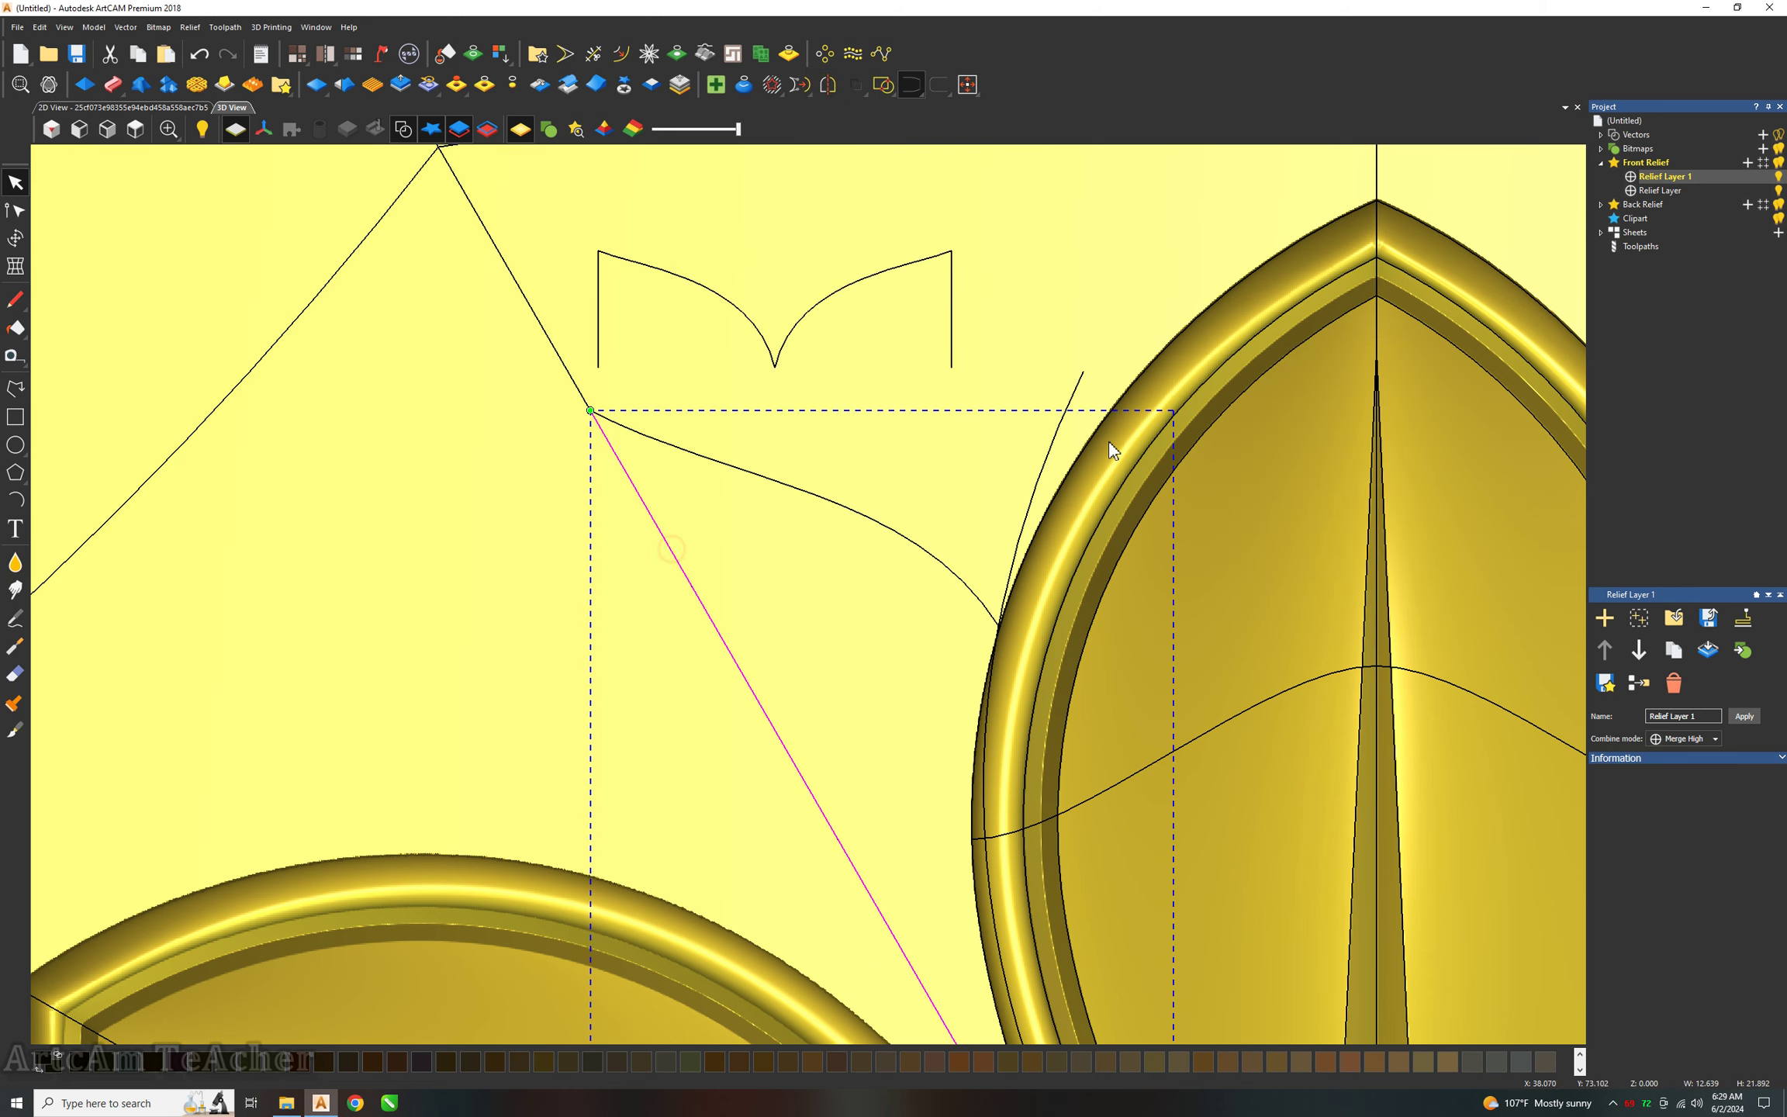
{"action": "left_click", "coordinate": [1064, 435], "text": "shift"}
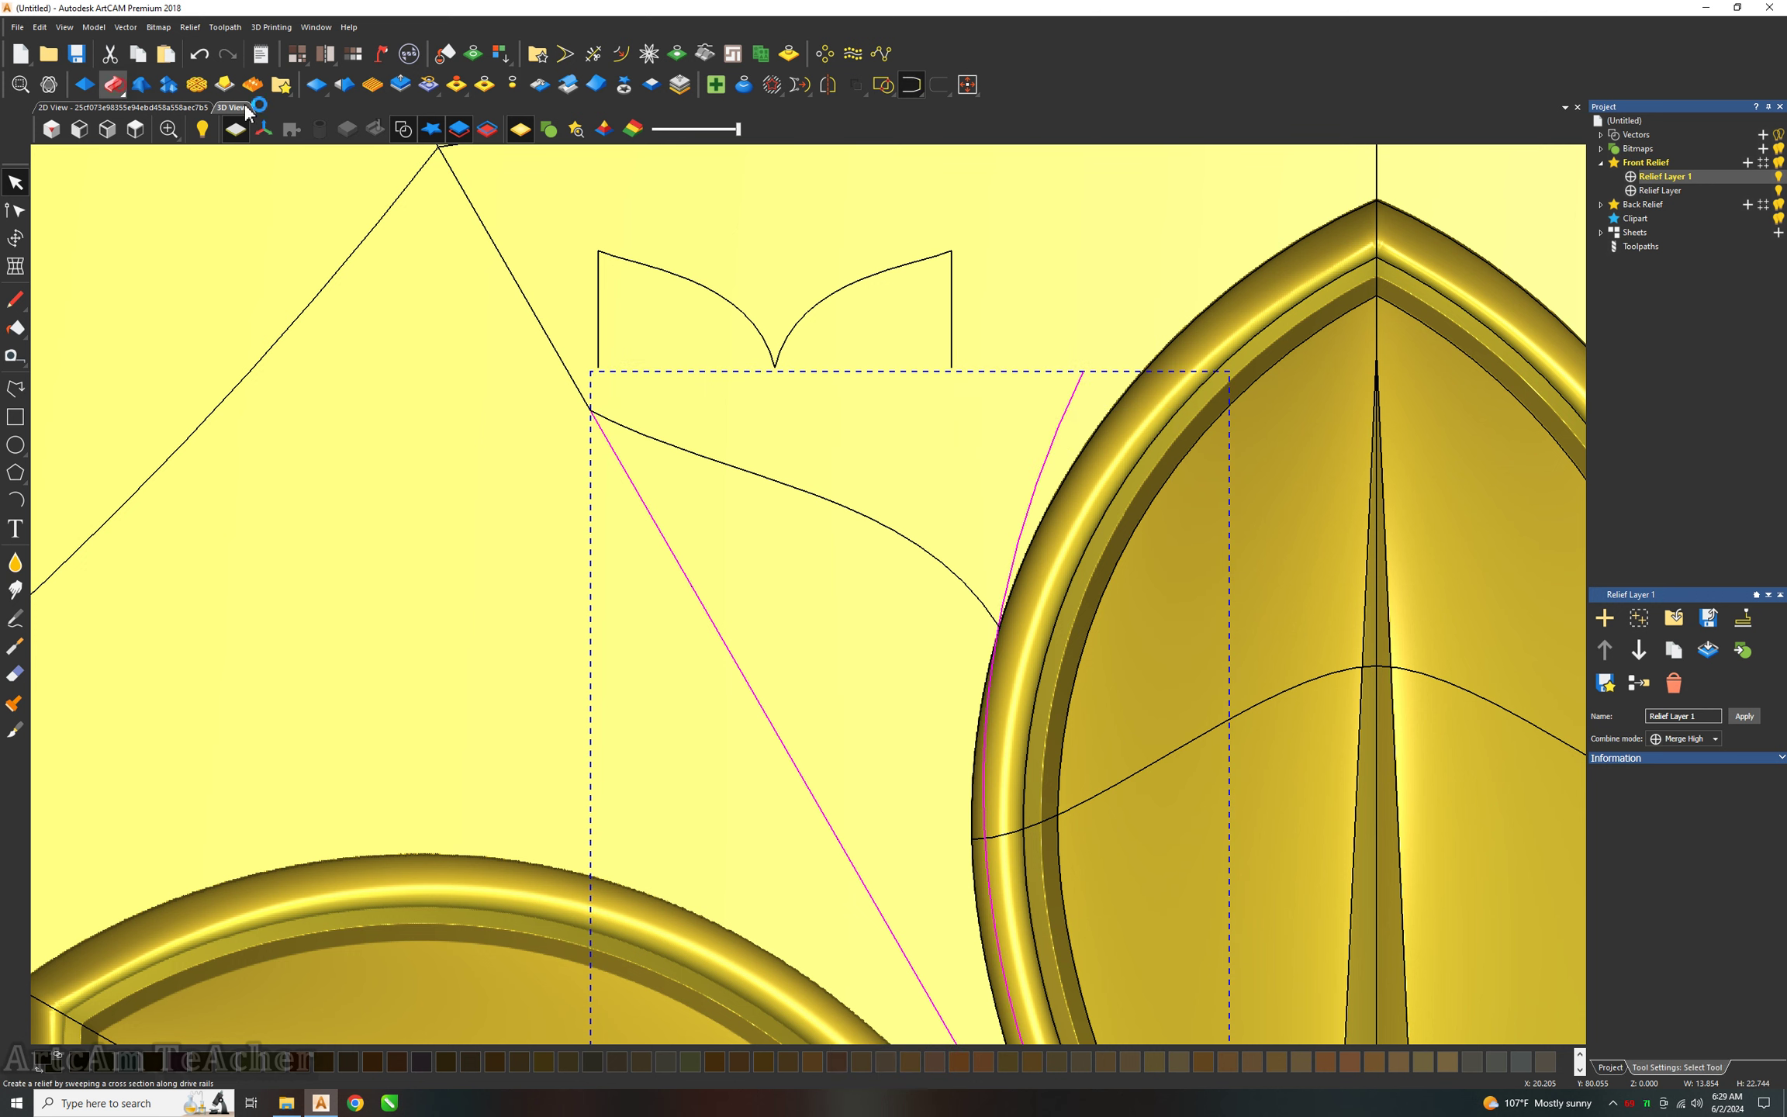
Set up a Two Rail Sweep with both leaf edges as rails and the profile as cross section.
{"action": "left_click", "coordinate": [112, 84]}
{"action": "left_click", "coordinate": [658, 267]}
{"action": "scroll", "coordinate": [806, 448], "scroll_direction": "down", "scroll_amount": 2}
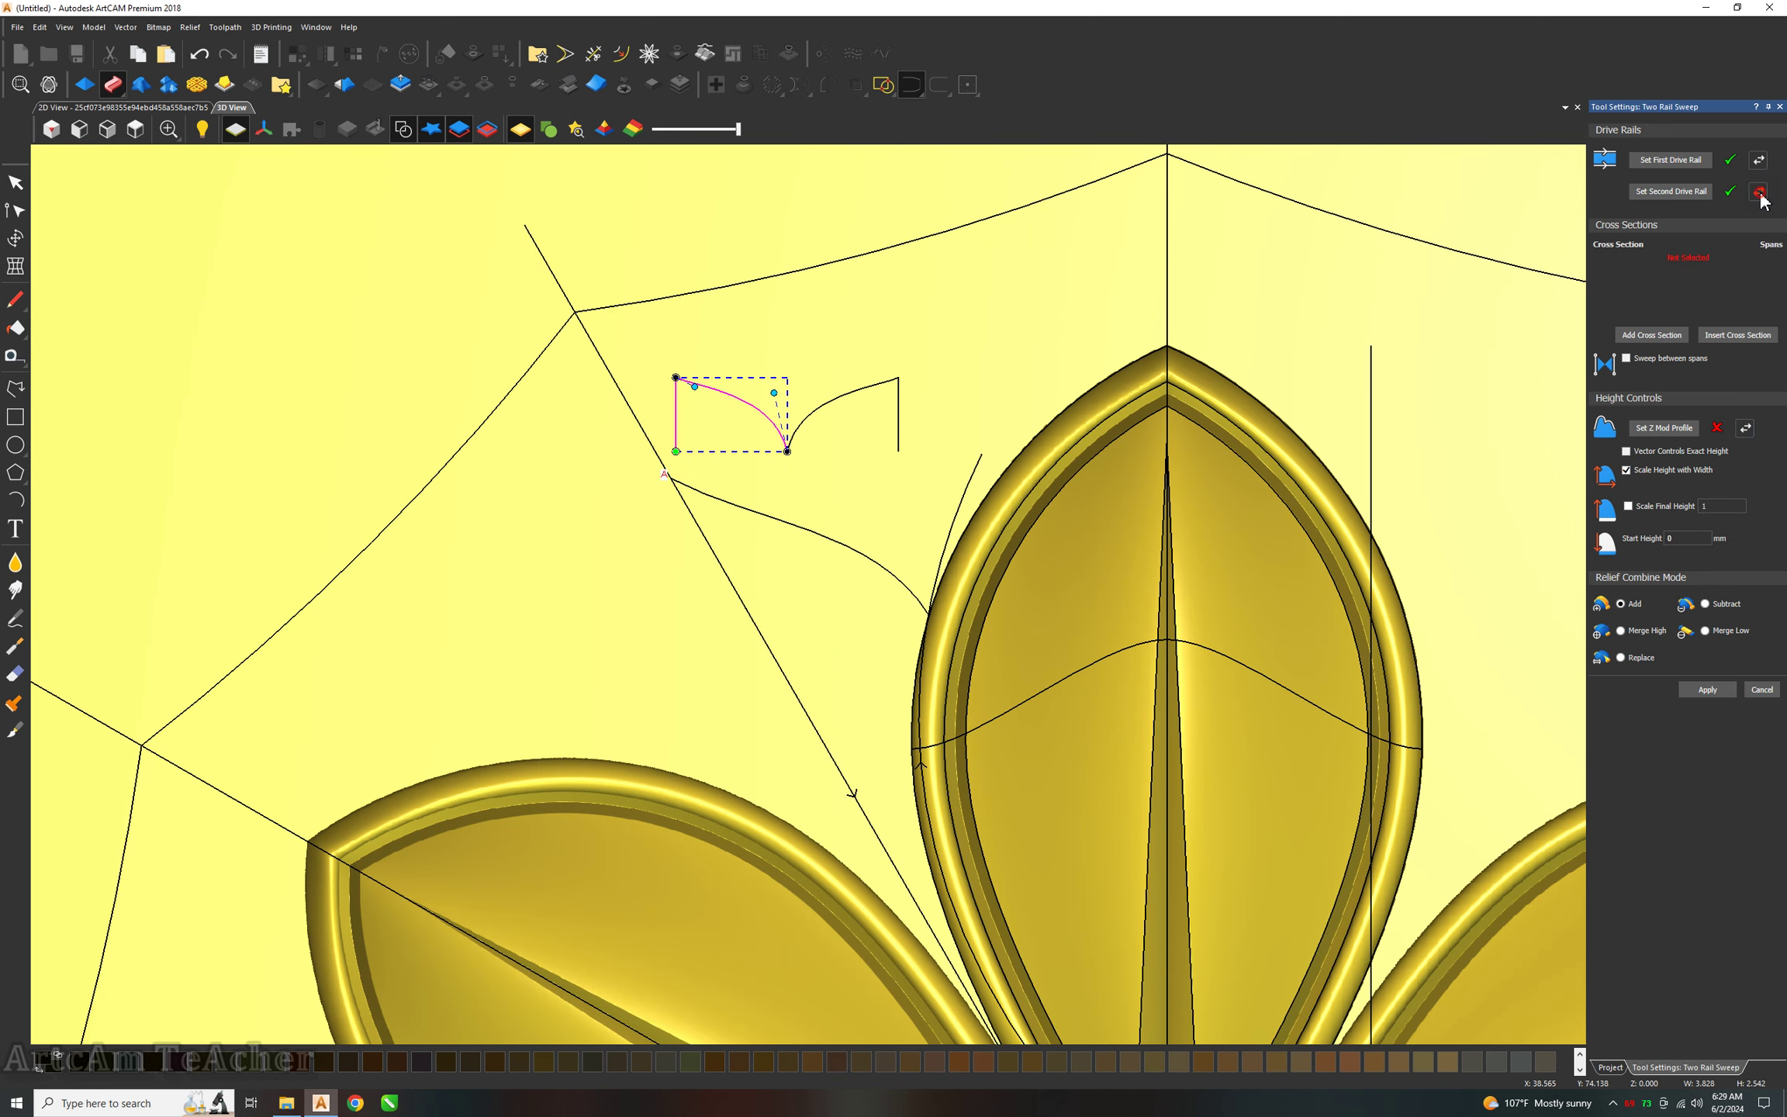
{"action": "left_click", "coordinate": [1648, 336]}
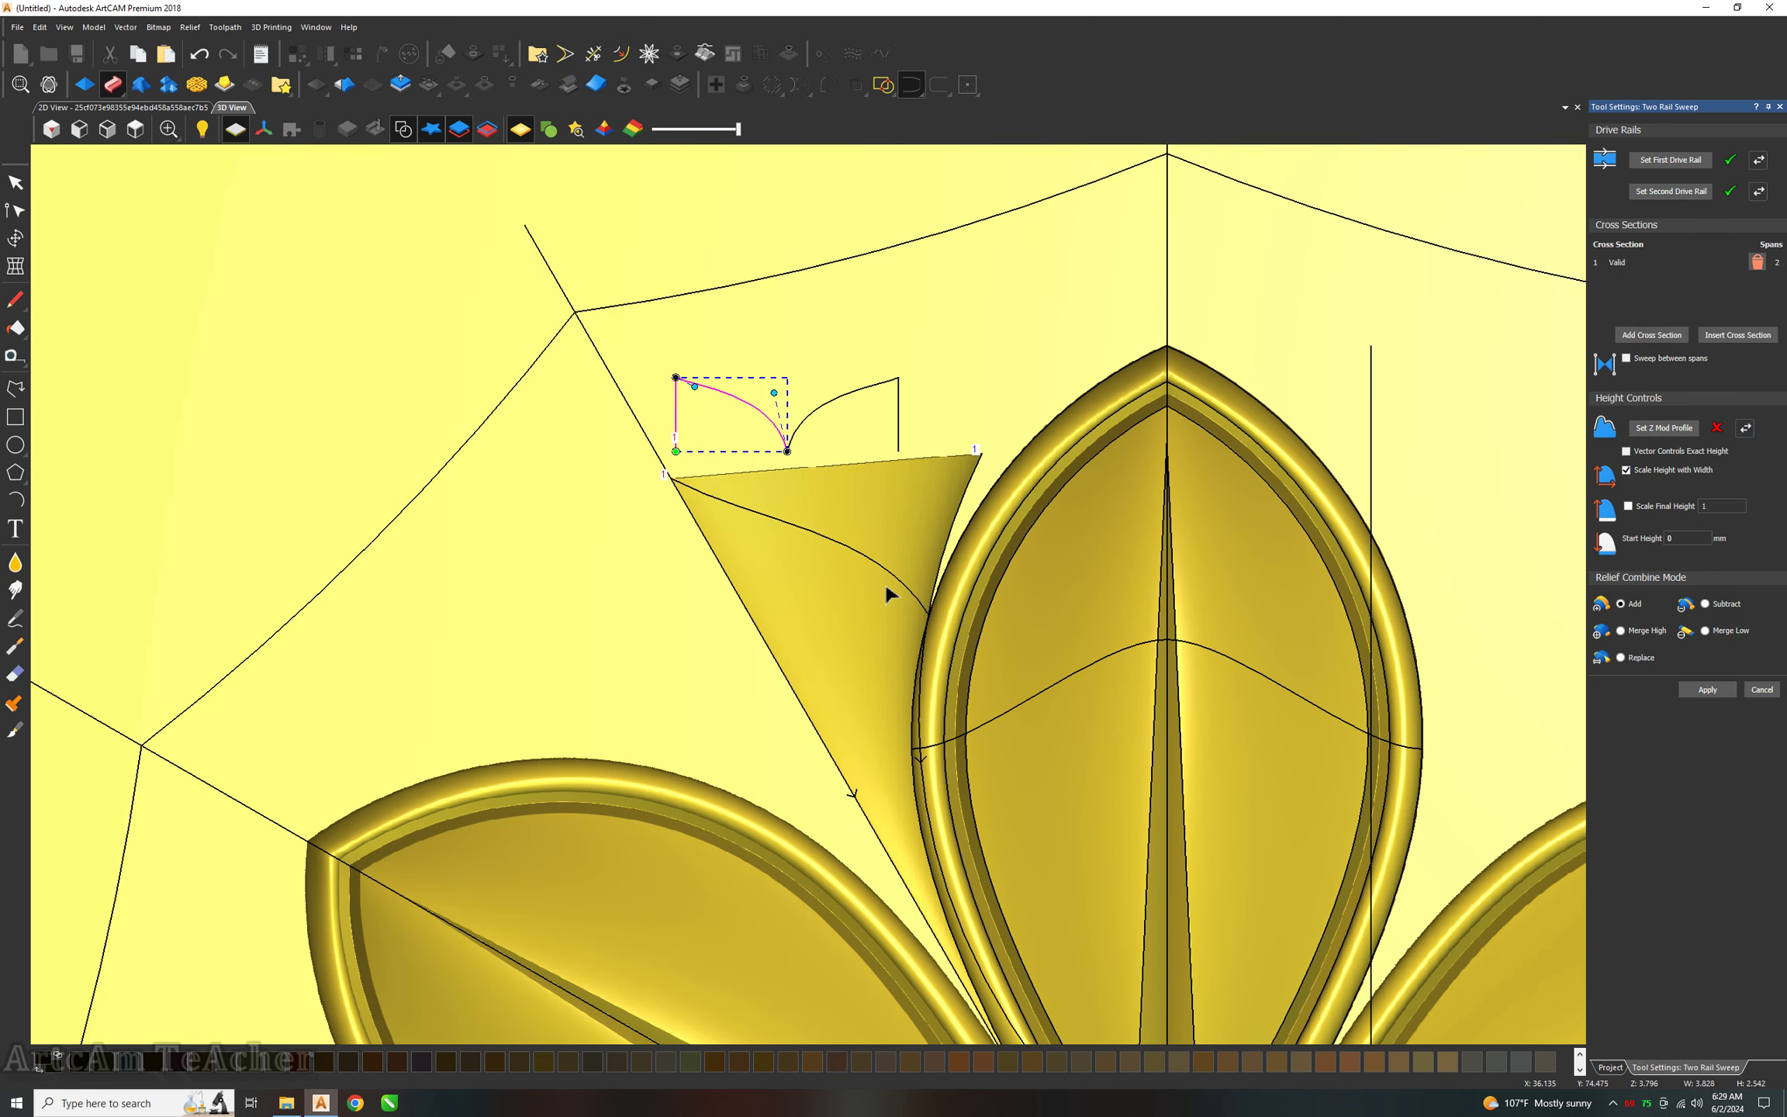
{"action": "scroll", "coordinate": [883, 581], "scroll_direction": "up", "scroll_amount": 2}
{"action": "middle_click_drag", "start_coordinate": [864, 681], "coordinate": [946, 419]}
Scale the sweep to final height 5 with start height 2 and apply it.
{"action": "left_click", "coordinate": [1628, 506]}
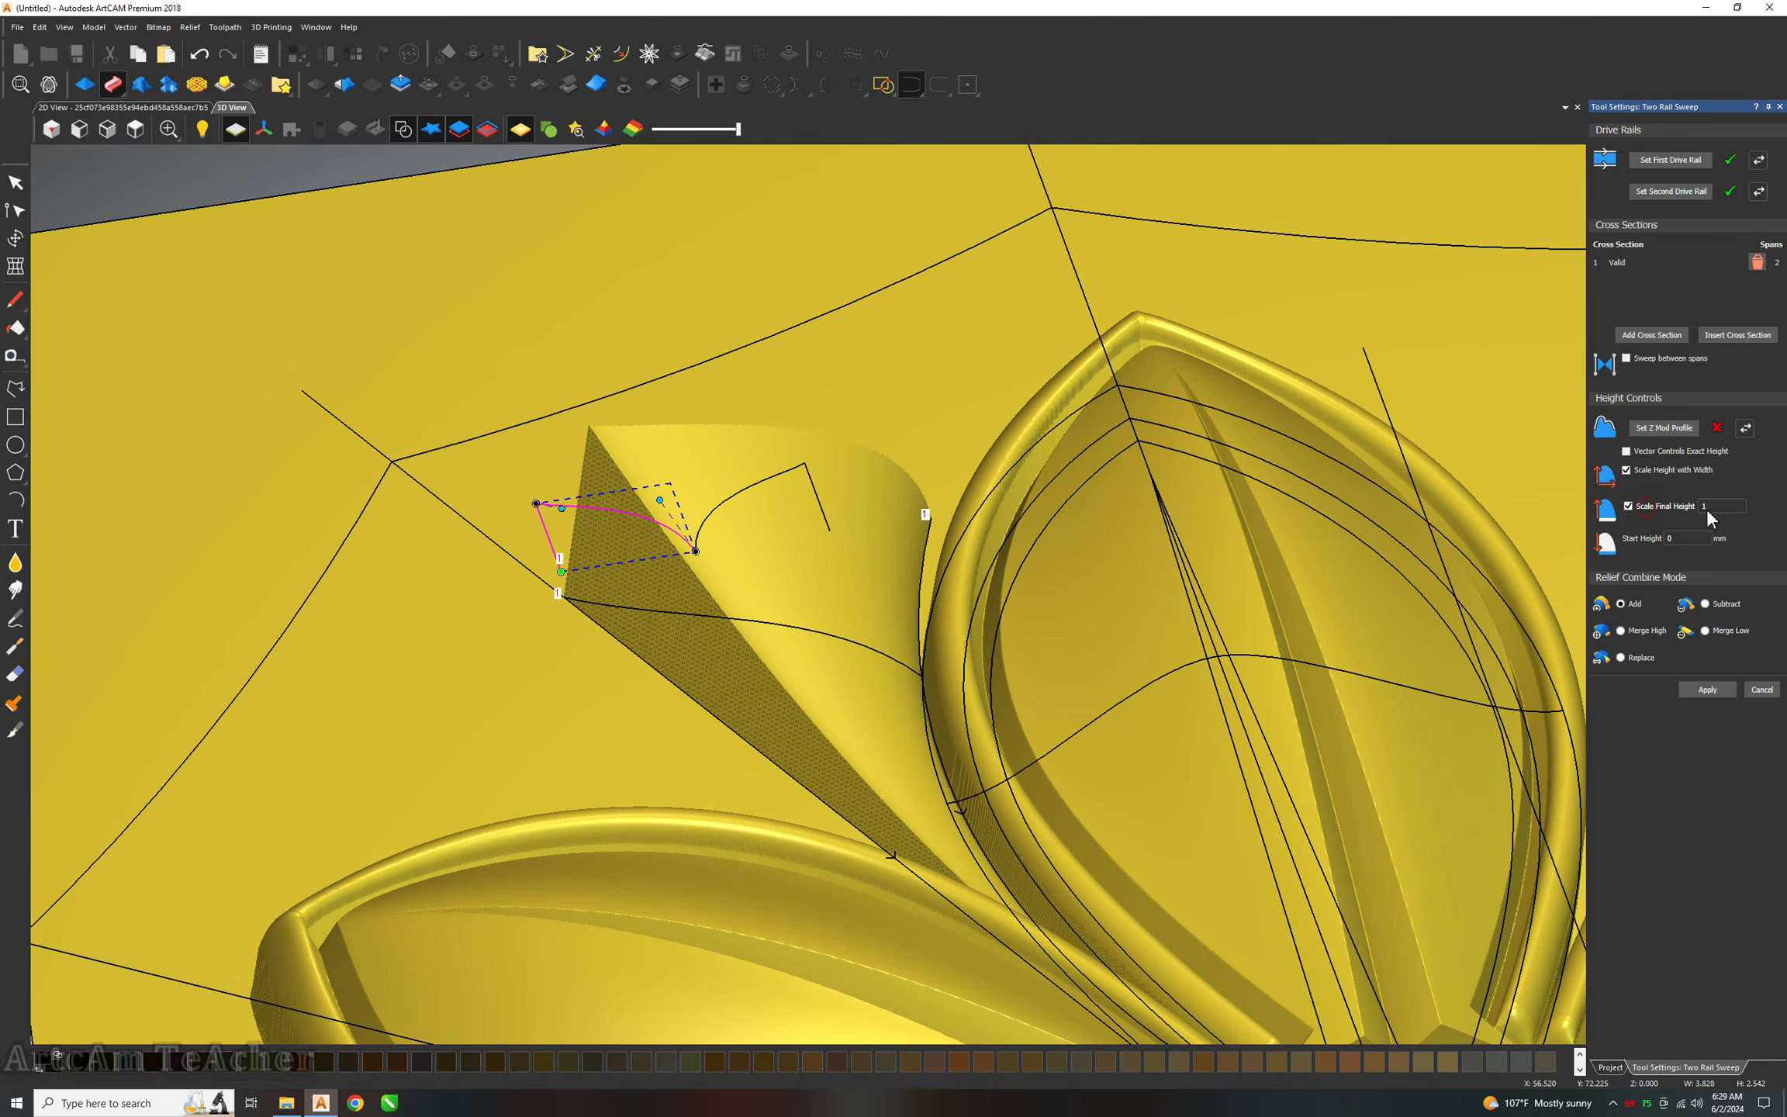
{"action": "double_click", "coordinate": [1706, 505]}
{"action": "type", "text": "5"}
{"action": "key", "text": "Tab"}
{"action": "type", "text": "2"}
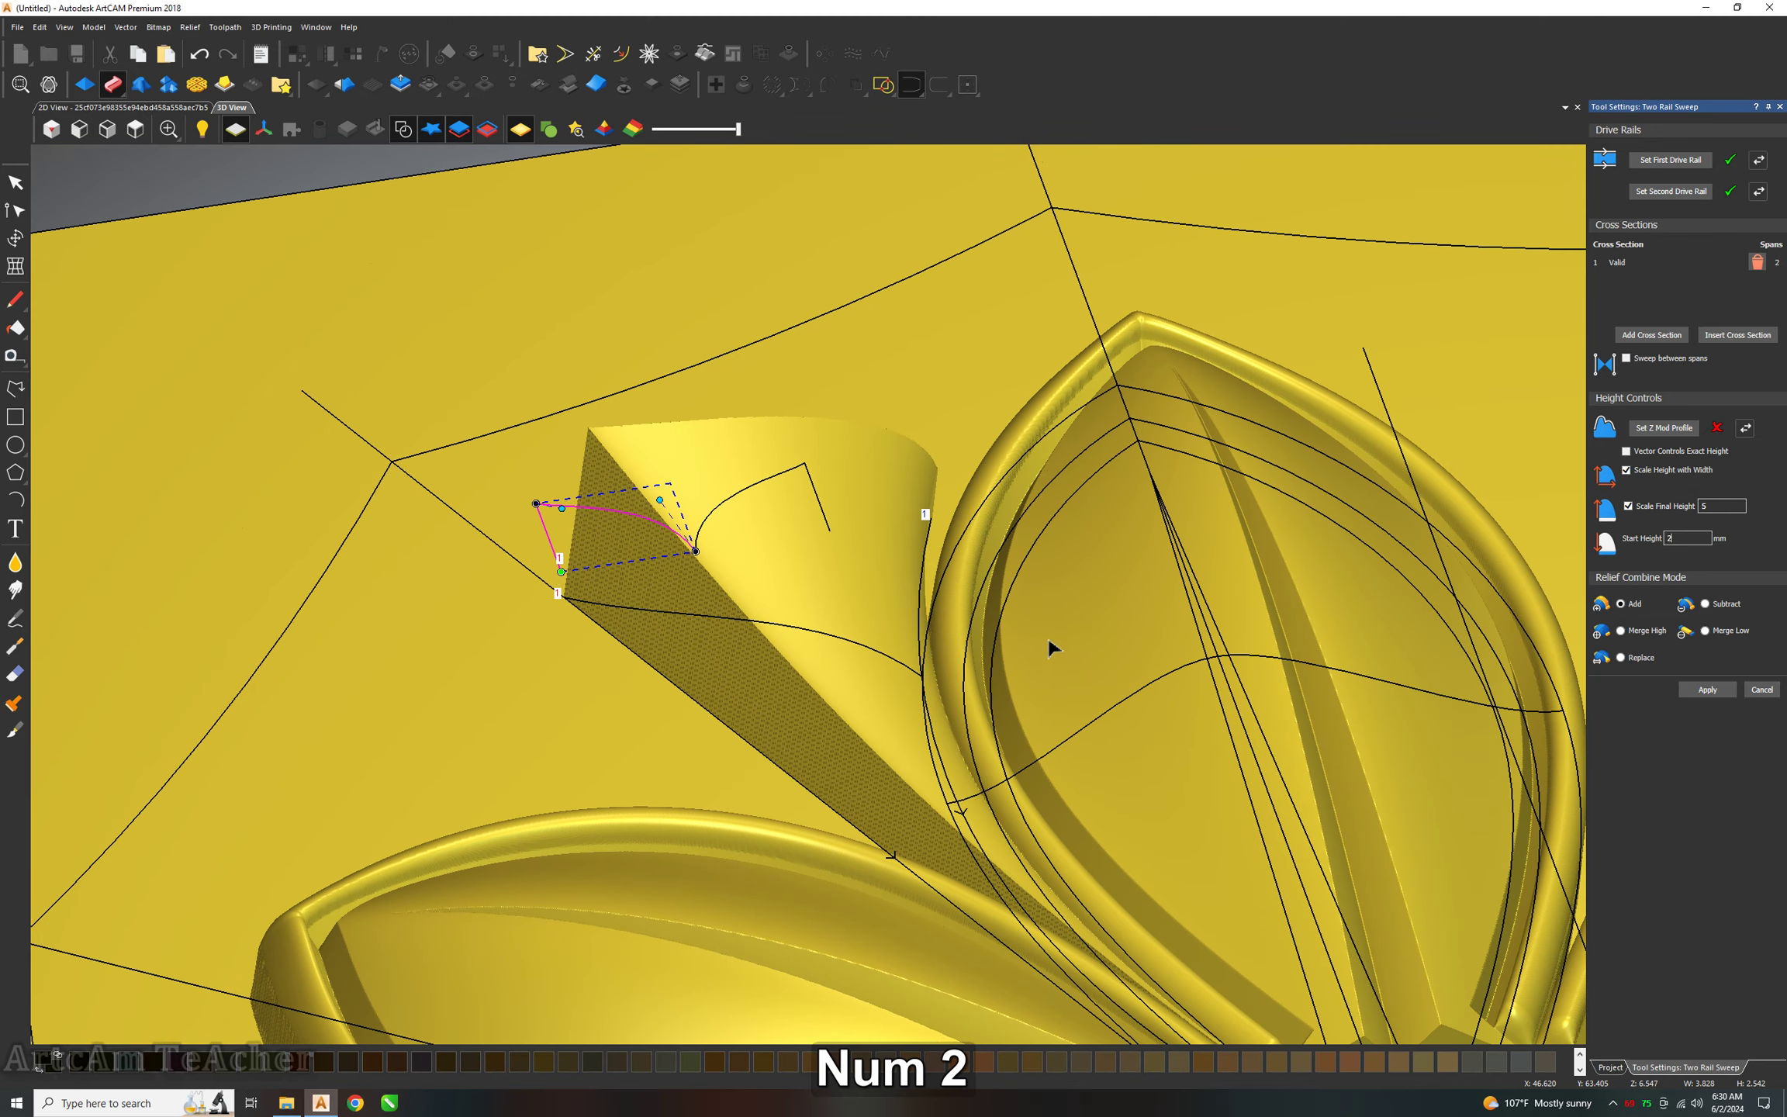
{"action": "mouse_move", "coordinate": [1047, 633]}
{"action": "middle_mouse_down"}
{"action": "mouse_move", "coordinate": [949, 752]}
{"action": "mouse_move", "coordinate": [471, 729]}
{"action": "mouse_move", "coordinate": [1204, 450]}
{"action": "mouse_move", "coordinate": [1022, 464]}
{"action": "mouse_move", "coordinate": [1254, 624]}
{"action": "middle_mouse_up"}
{"action": "left_click", "coordinate": [1707, 689]}
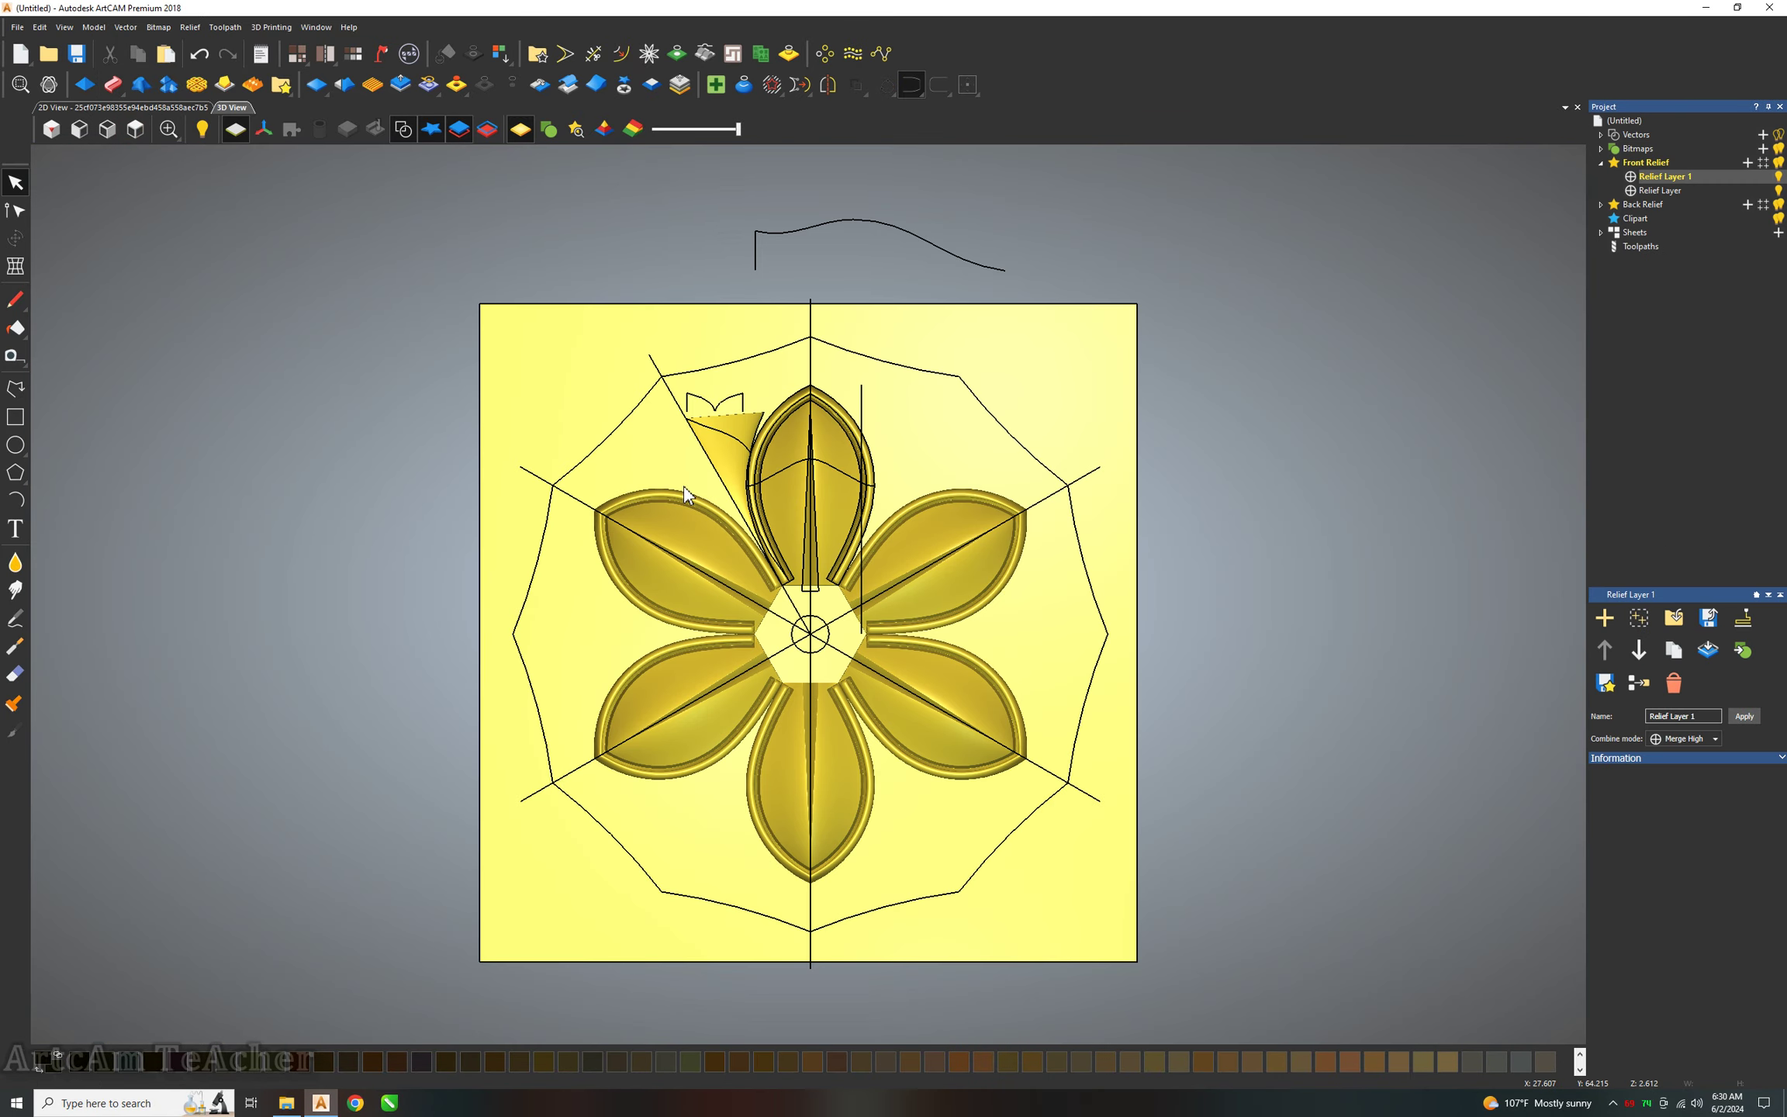
Draw a closed polyline outline around the swept leaf.
{"action": "scroll", "coordinate": [682, 486], "scroll_direction": "up", "scroll_amount": 5}
{"action": "left_click", "coordinate": [778, 359]}
{"action": "left_click", "coordinate": [17, 390]}
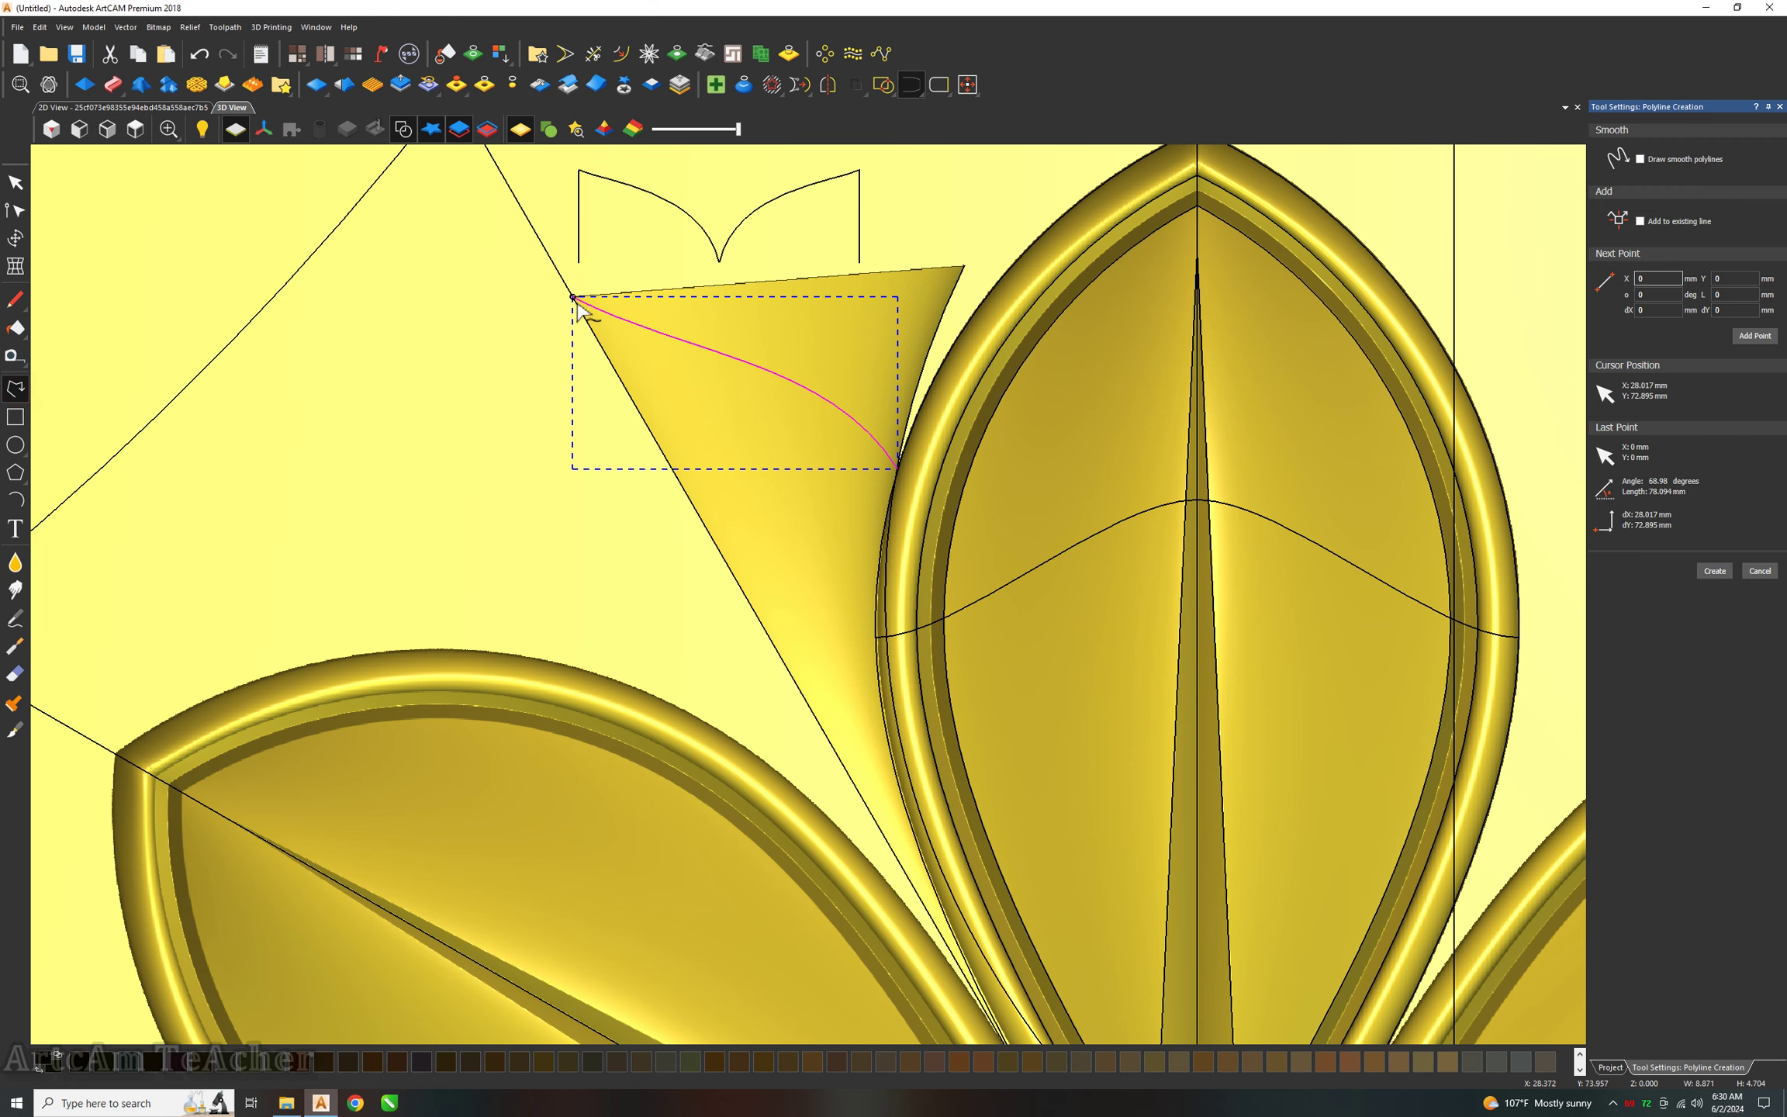
{"action": "left_click", "coordinate": [570, 288]}
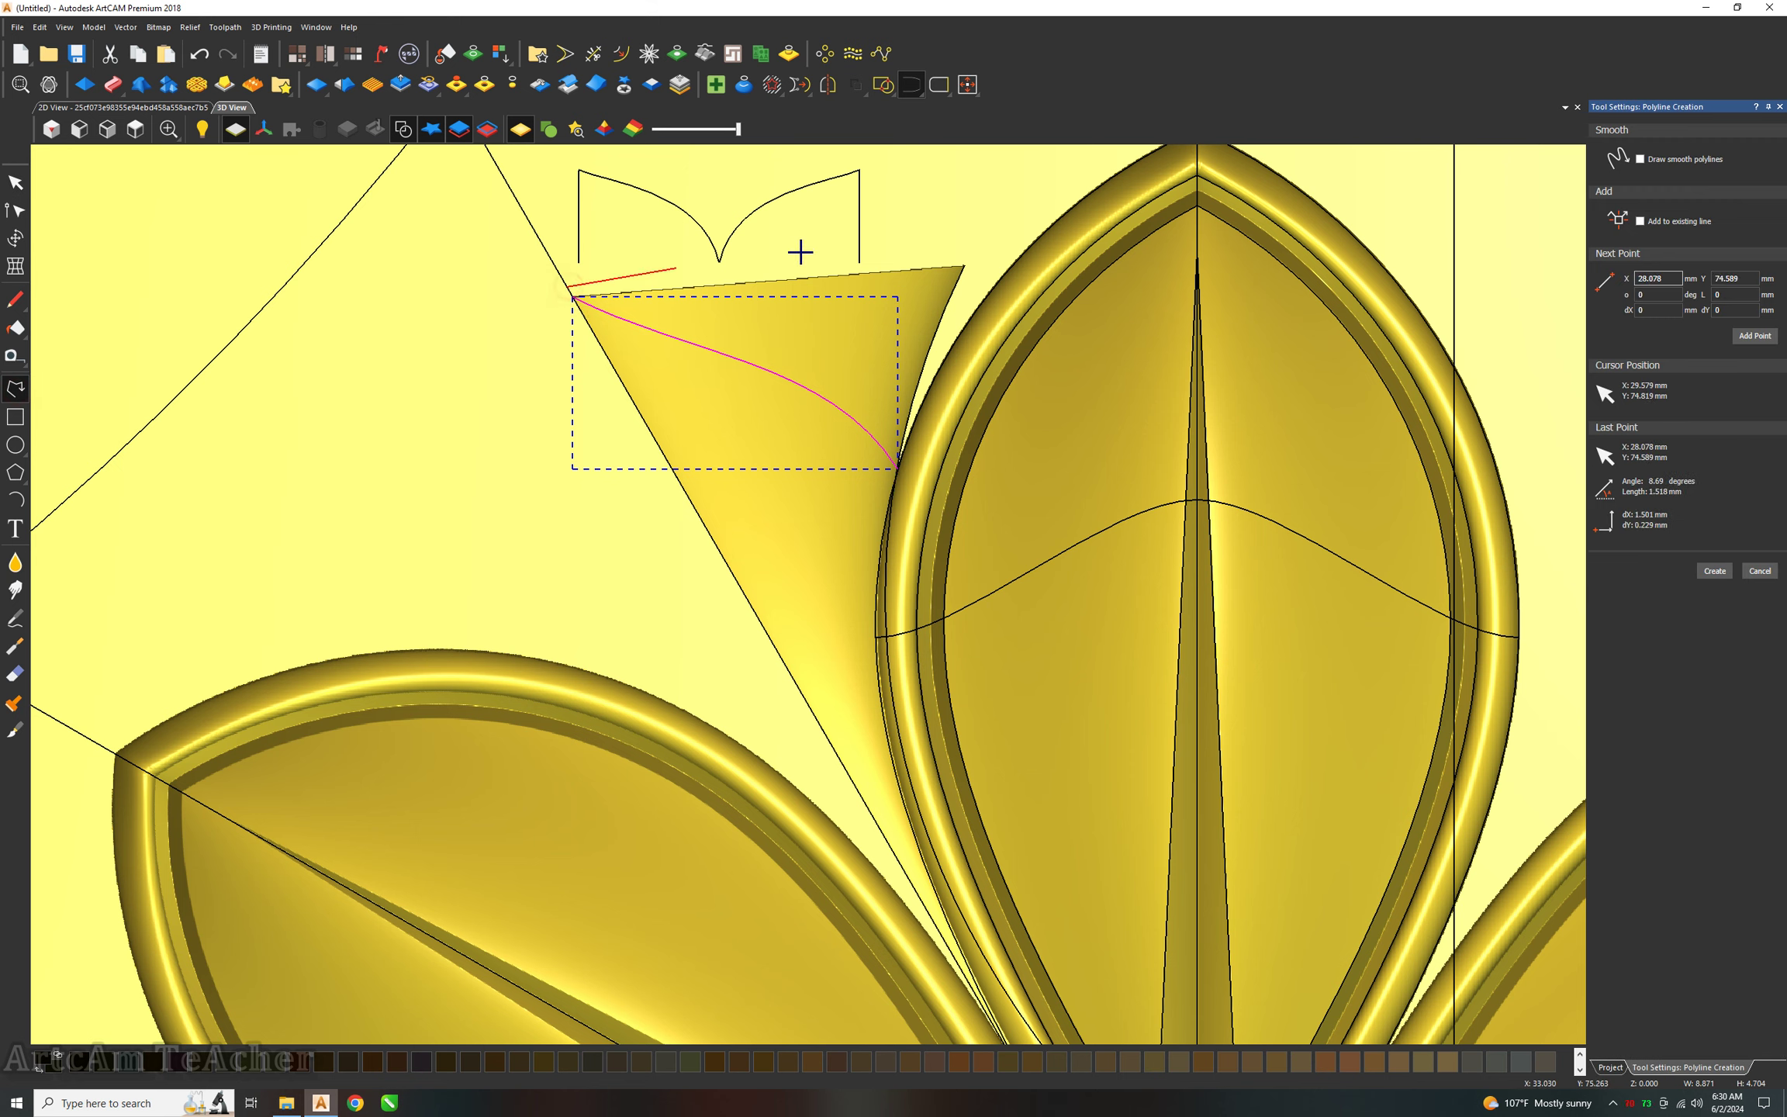
{"action": "left_click", "coordinate": [995, 241]}
{"action": "left_click", "coordinate": [929, 463]}
{"action": "key", "text": "Escape"}
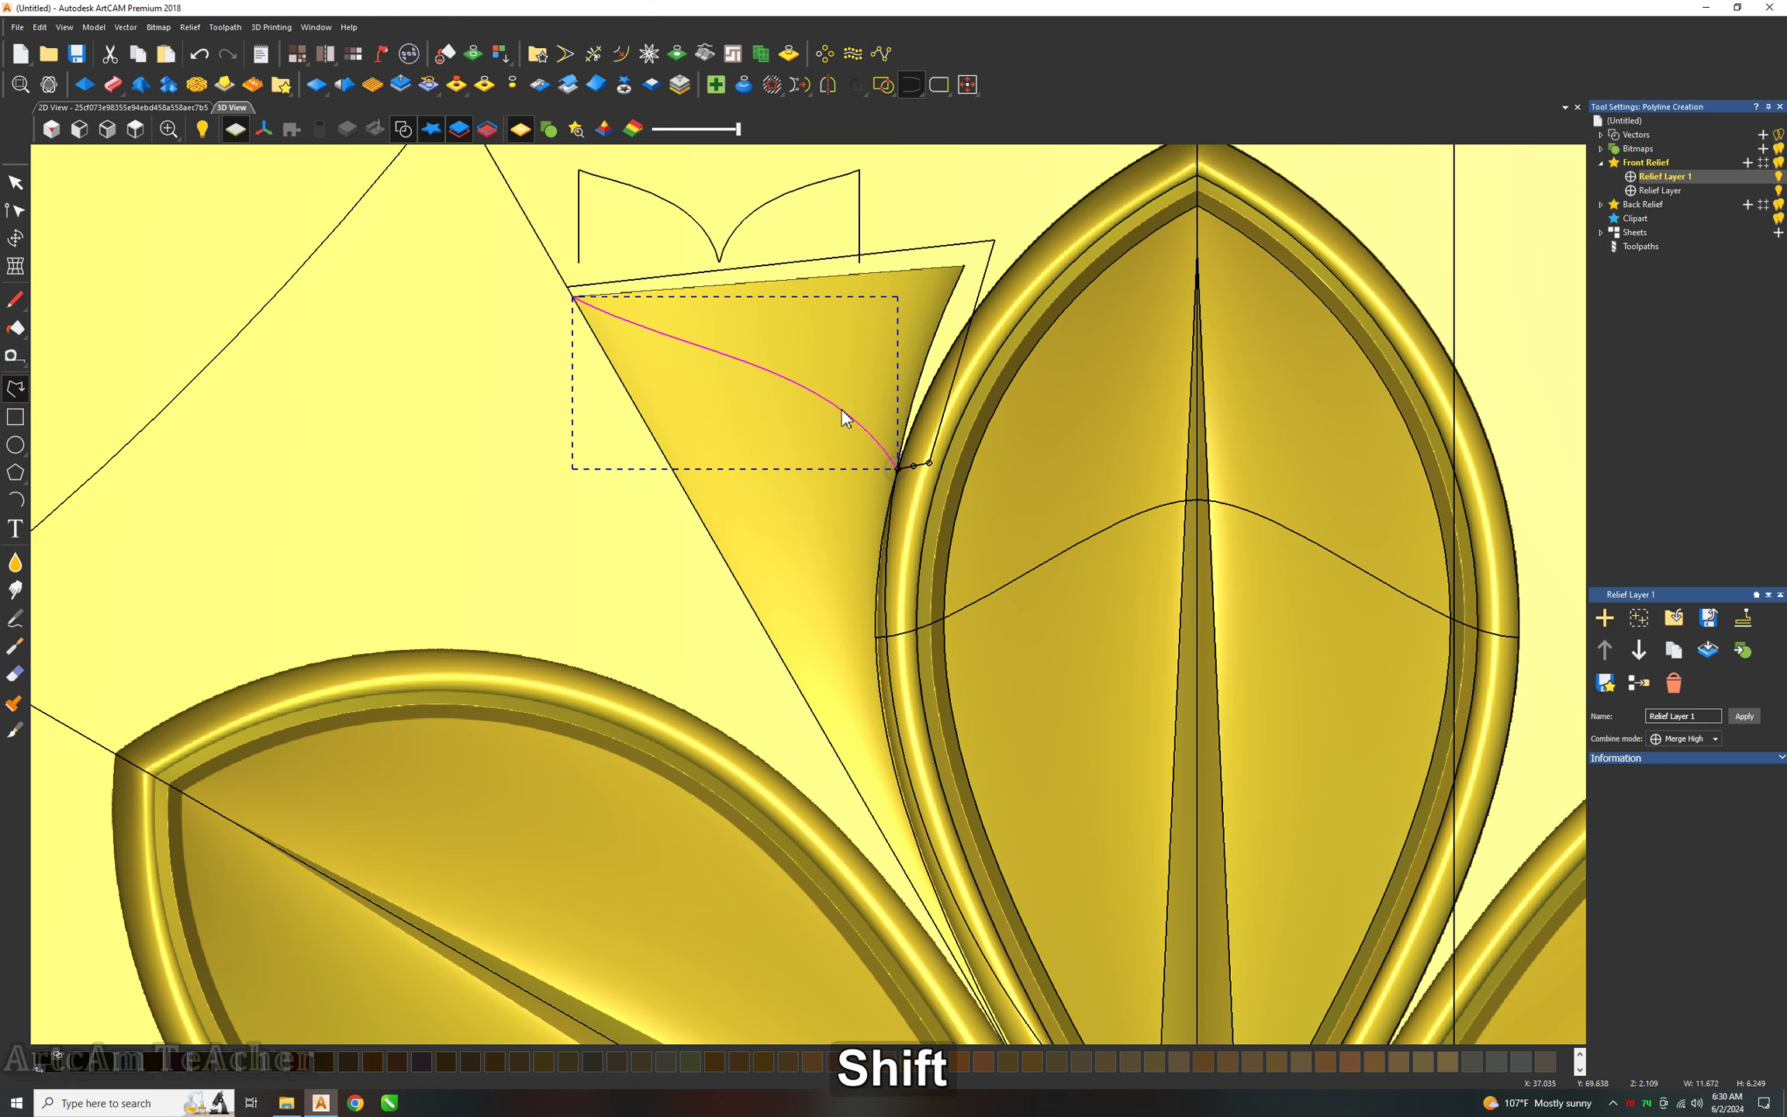
Pick up the leaf as clipart and mirror a copy across the diagonal edge.
{"action": "left_click", "coordinate": [921, 248], "text": "shift"}
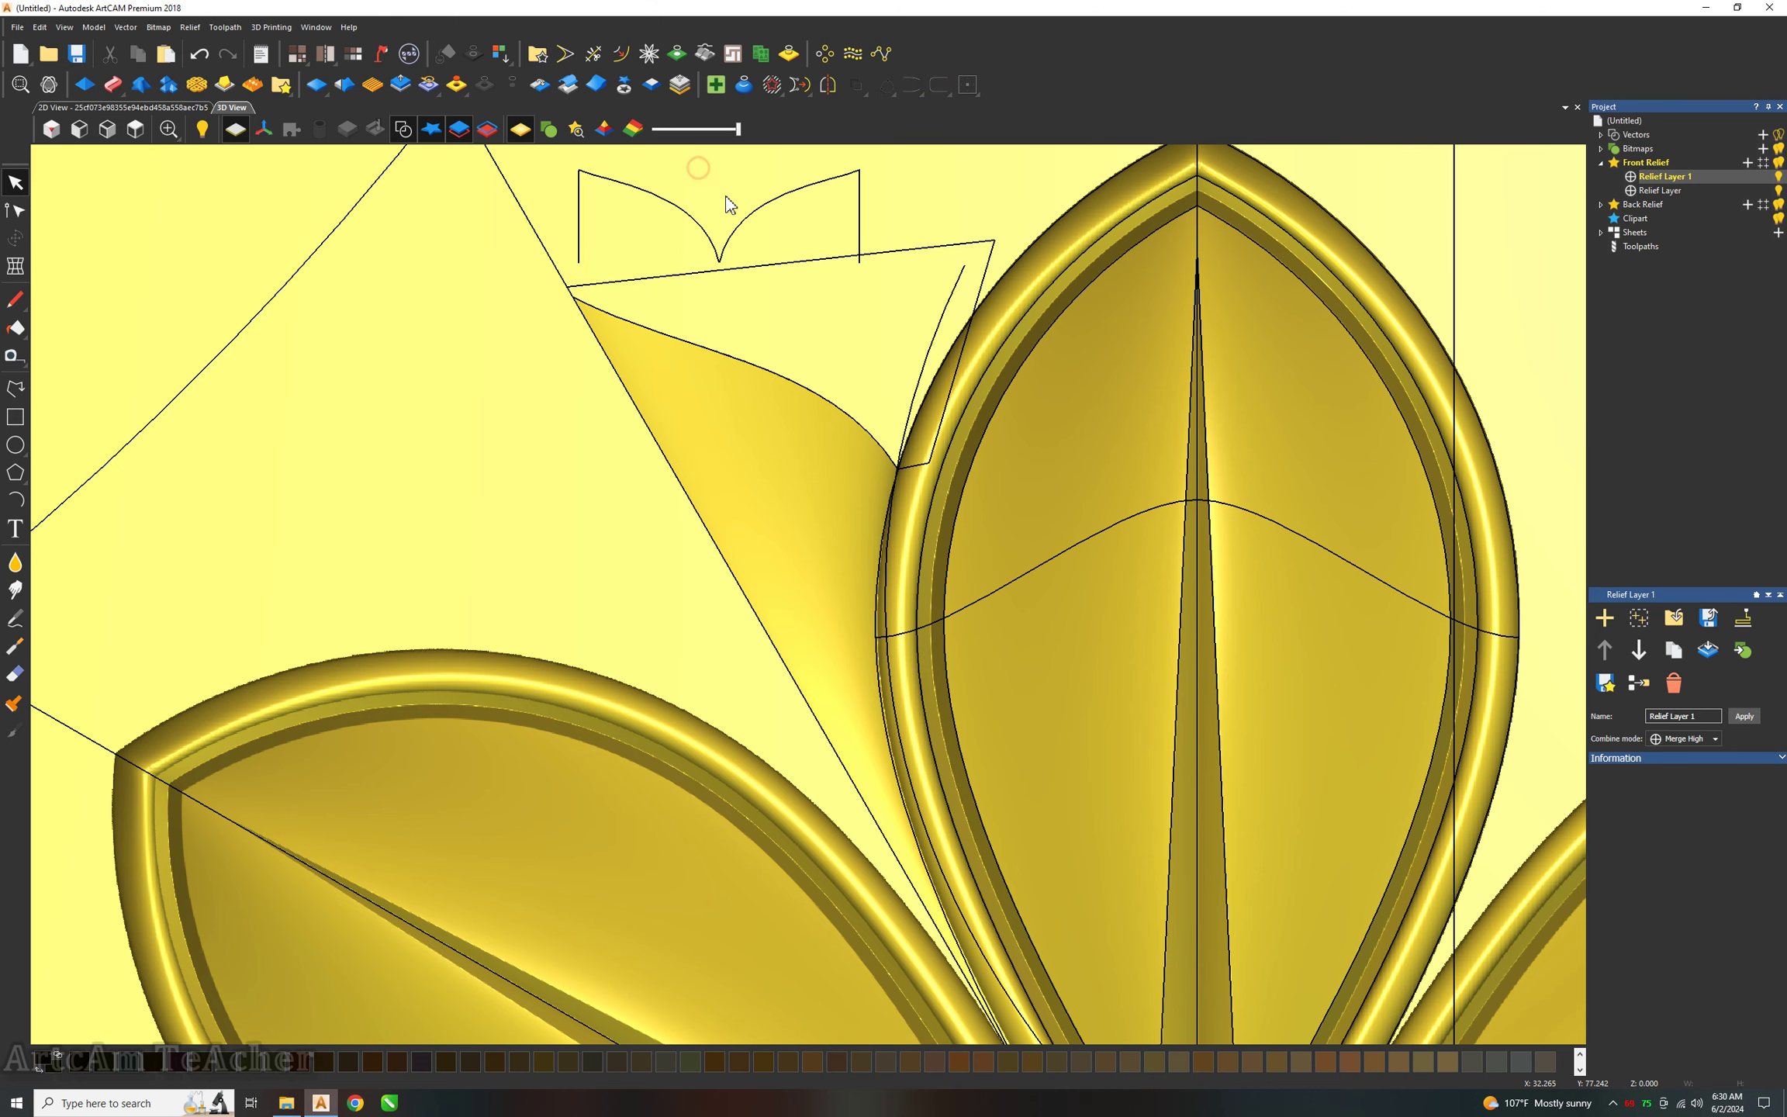
{"action": "double_click", "coordinate": [540, 231], "text": "shift"}
{"action": "left_click", "coordinate": [828, 85]}
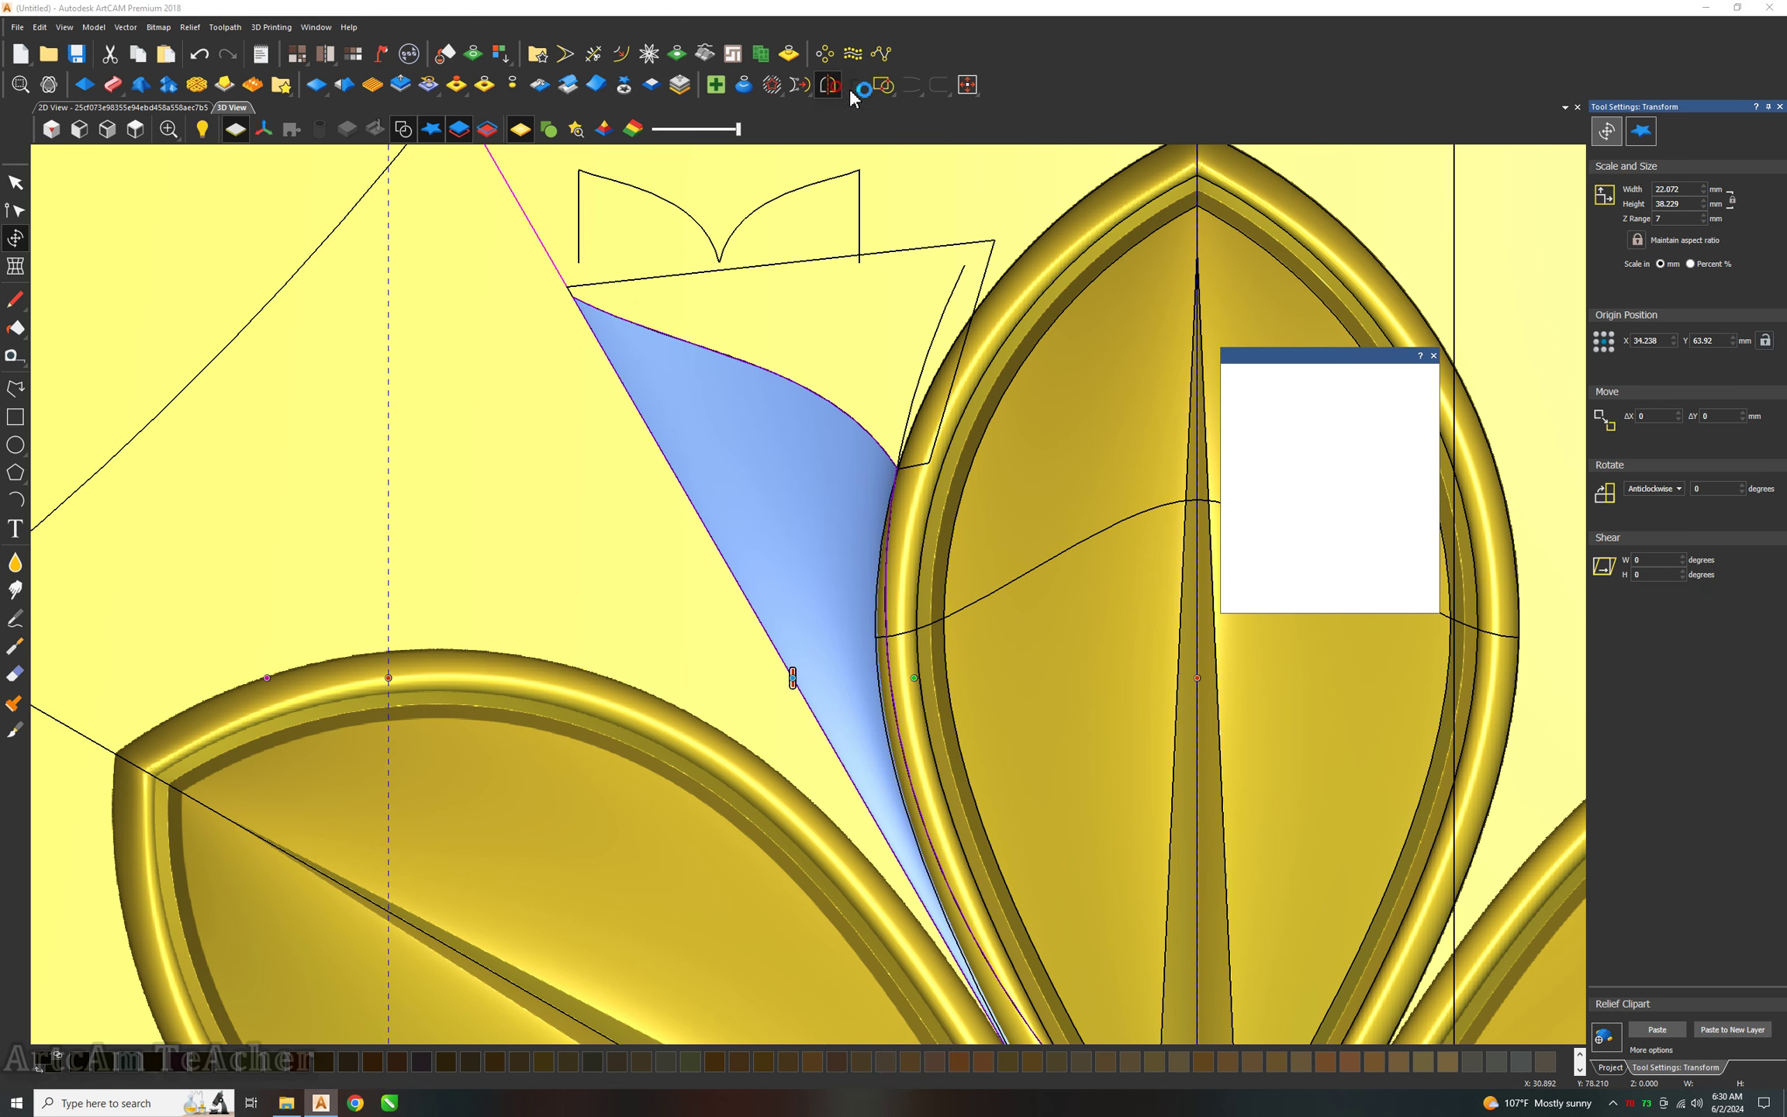
{"action": "left_click", "coordinate": [1319, 551]}
{"action": "left_click", "coordinate": [725, 376], "text": "shift"}
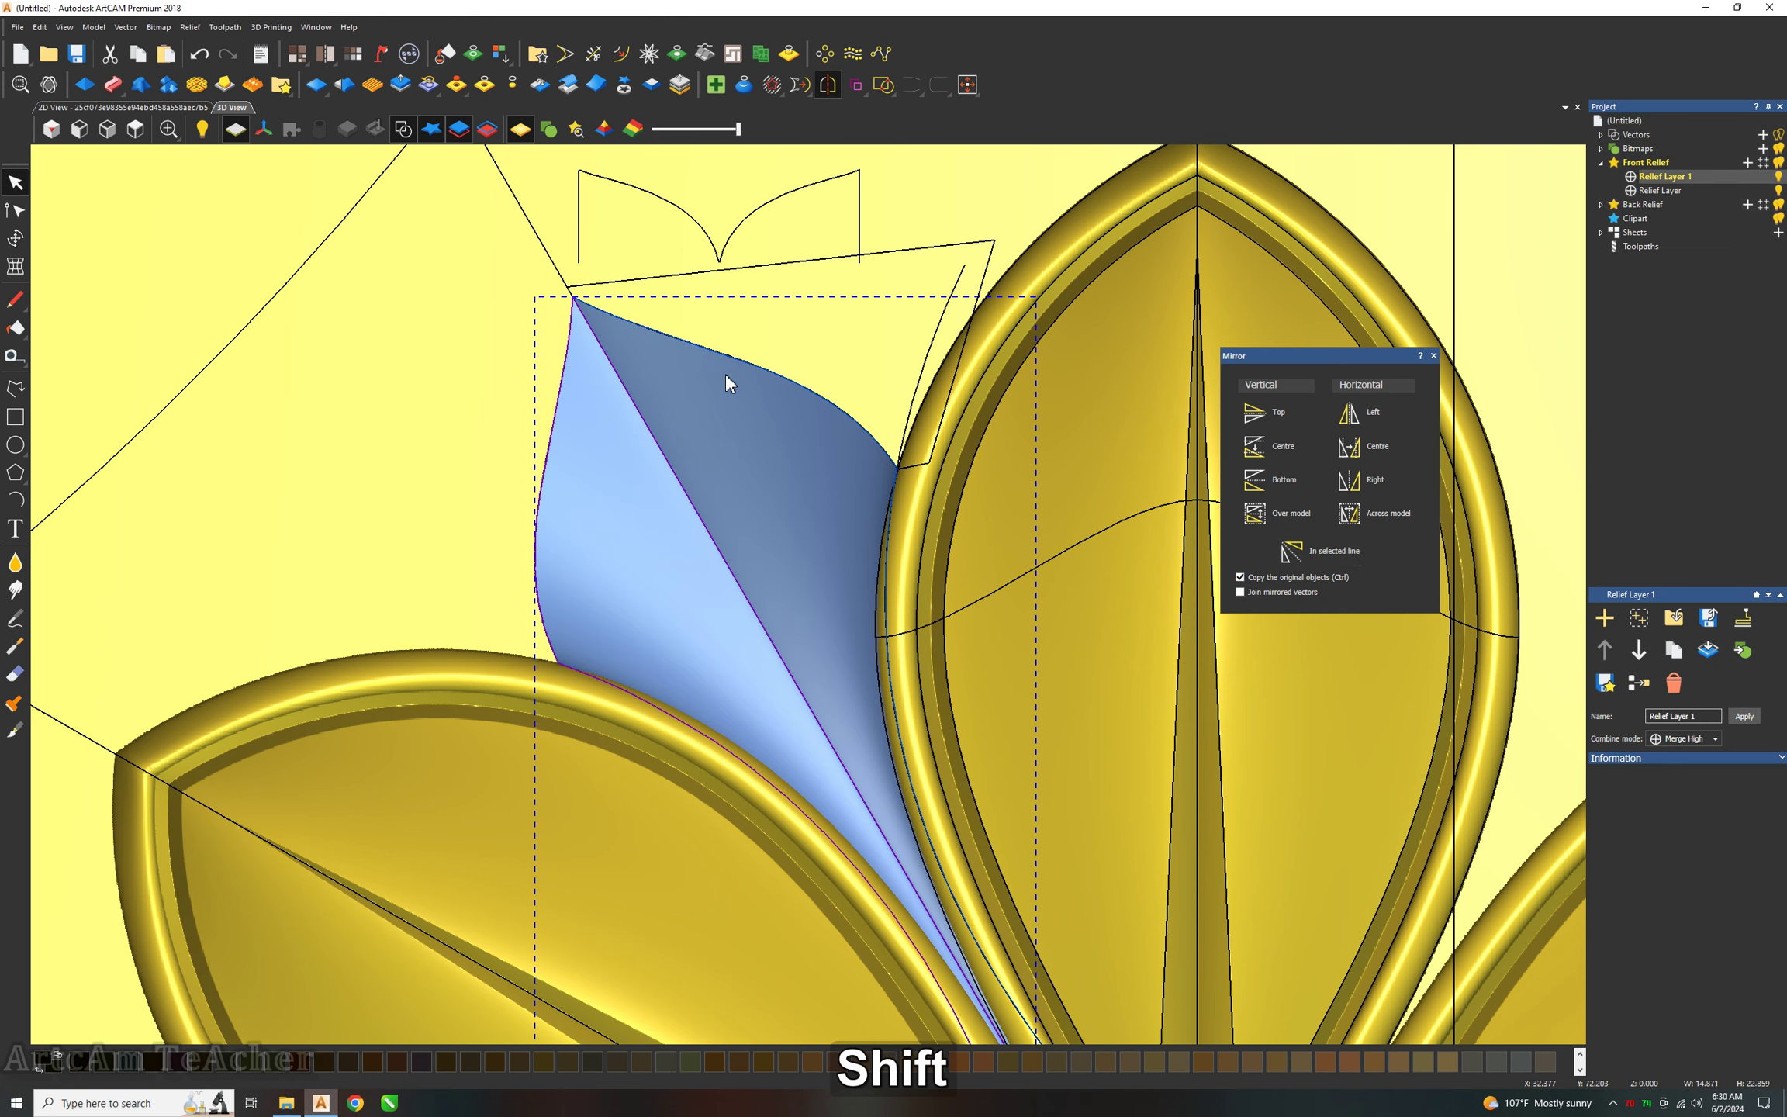
{"action": "key", "text": "Return"}
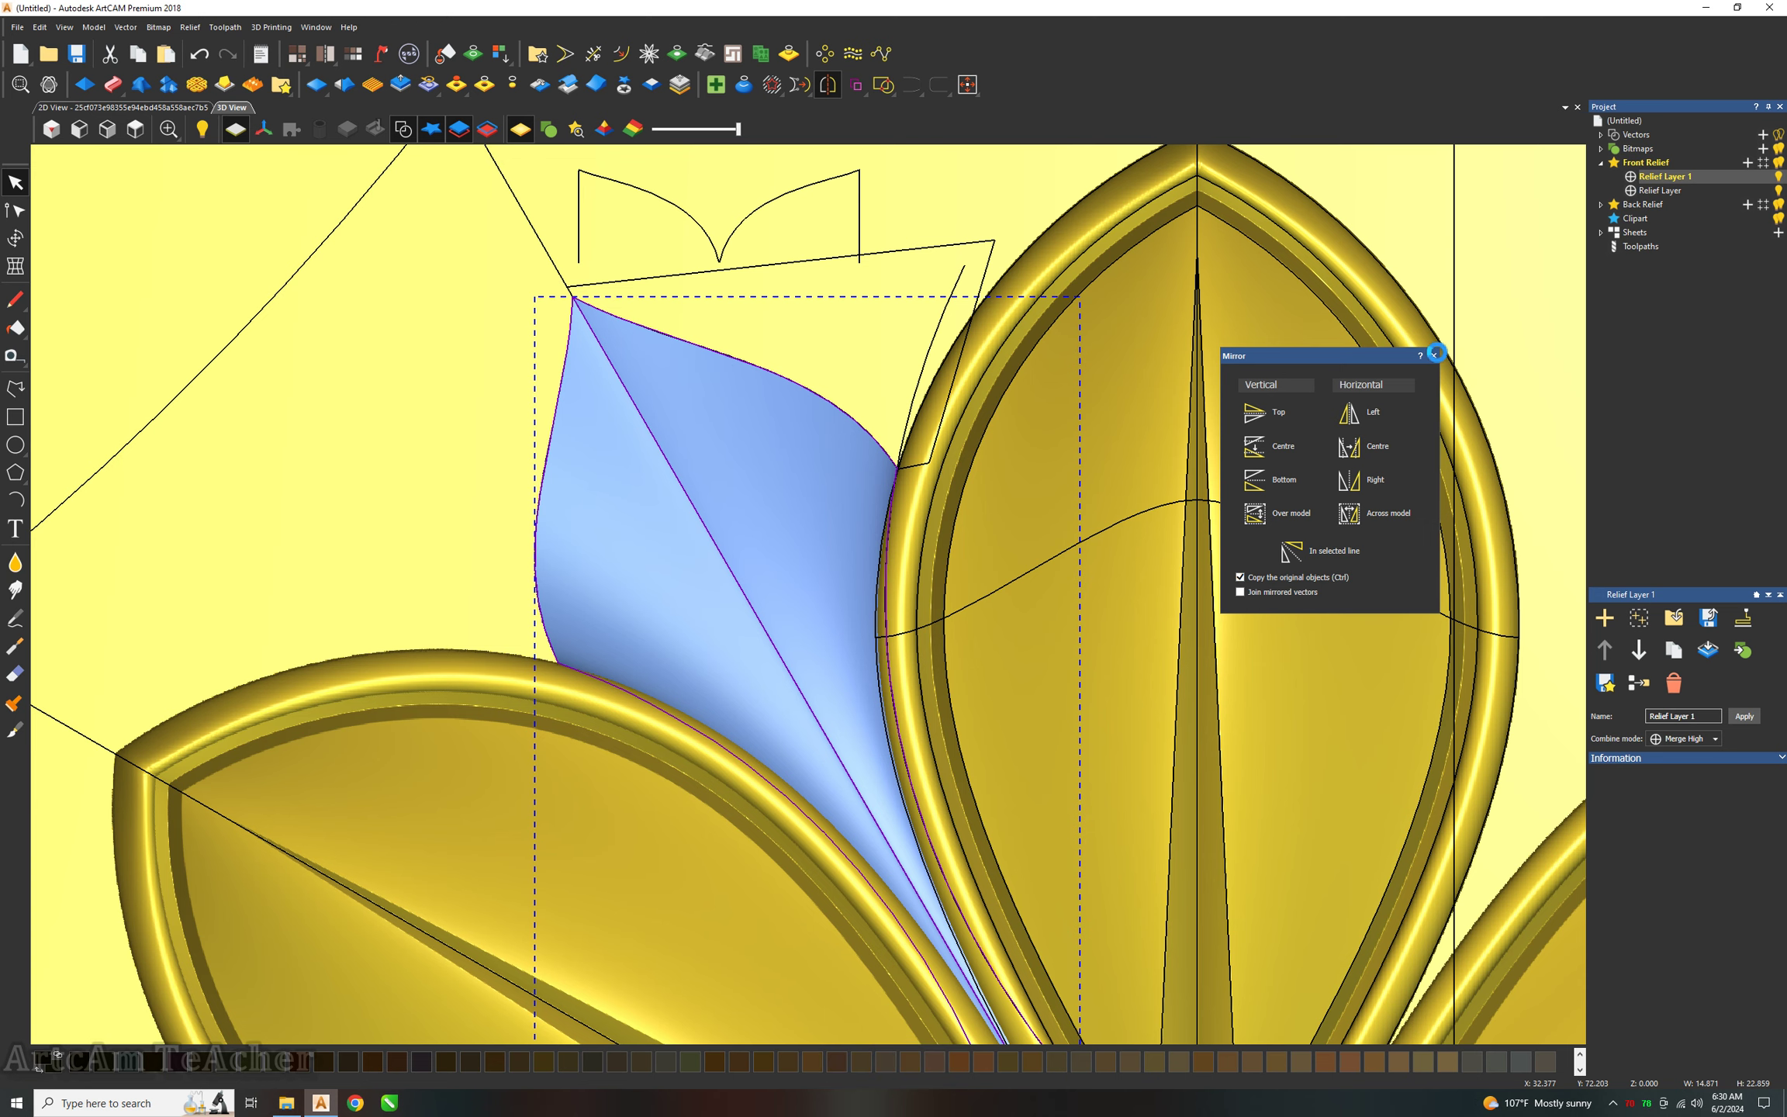
{"action": "key", "text": "Escape"}
{"action": "left_click", "coordinate": [1435, 354]}
Rotate-copy the leaf pair six times through 360° around the flower centre.
{"action": "mouse_move", "coordinate": [1080, 424]}
{"action": "middle_mouse_down"}
{"action": "mouse_move", "coordinate": [1122, 519]}
{"action": "mouse_move", "coordinate": [799, 418]}
{"action": "middle_mouse_up"}
{"action": "left_click", "coordinate": [135, 129]}
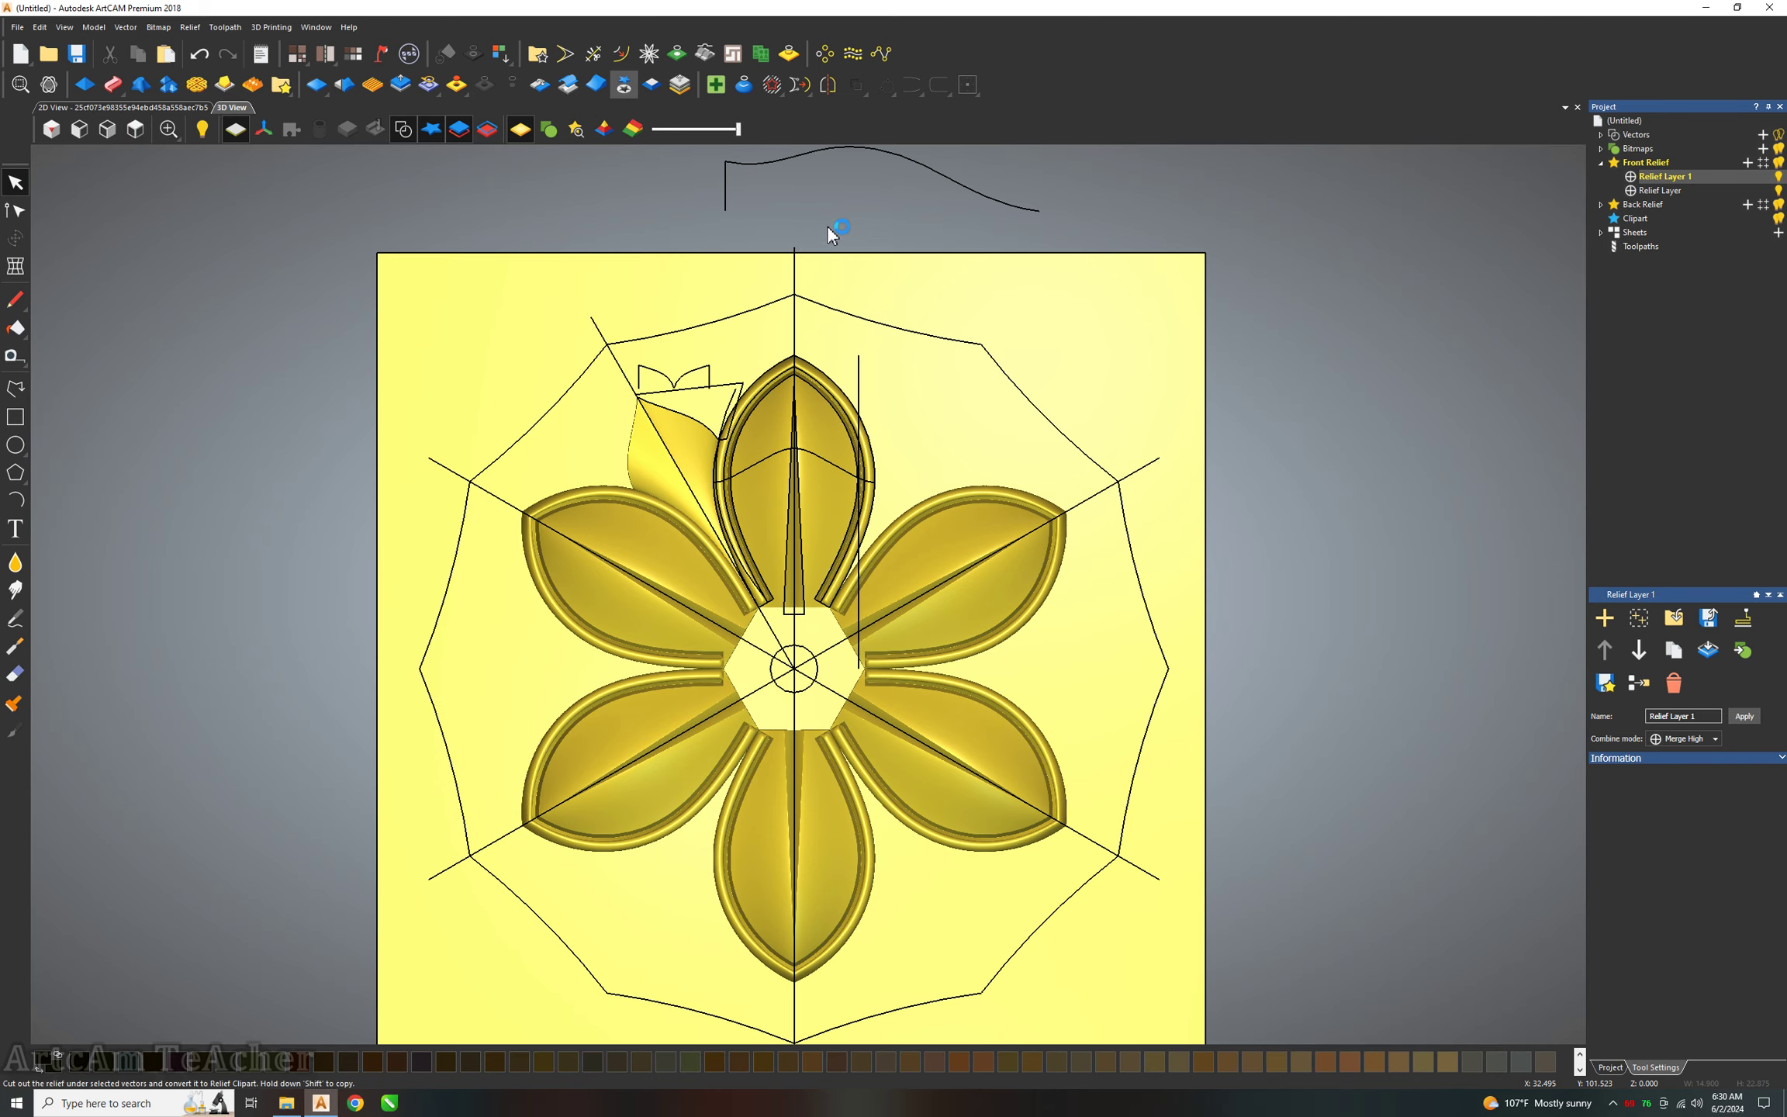
{"action": "left_click", "coordinate": [791, 55]}
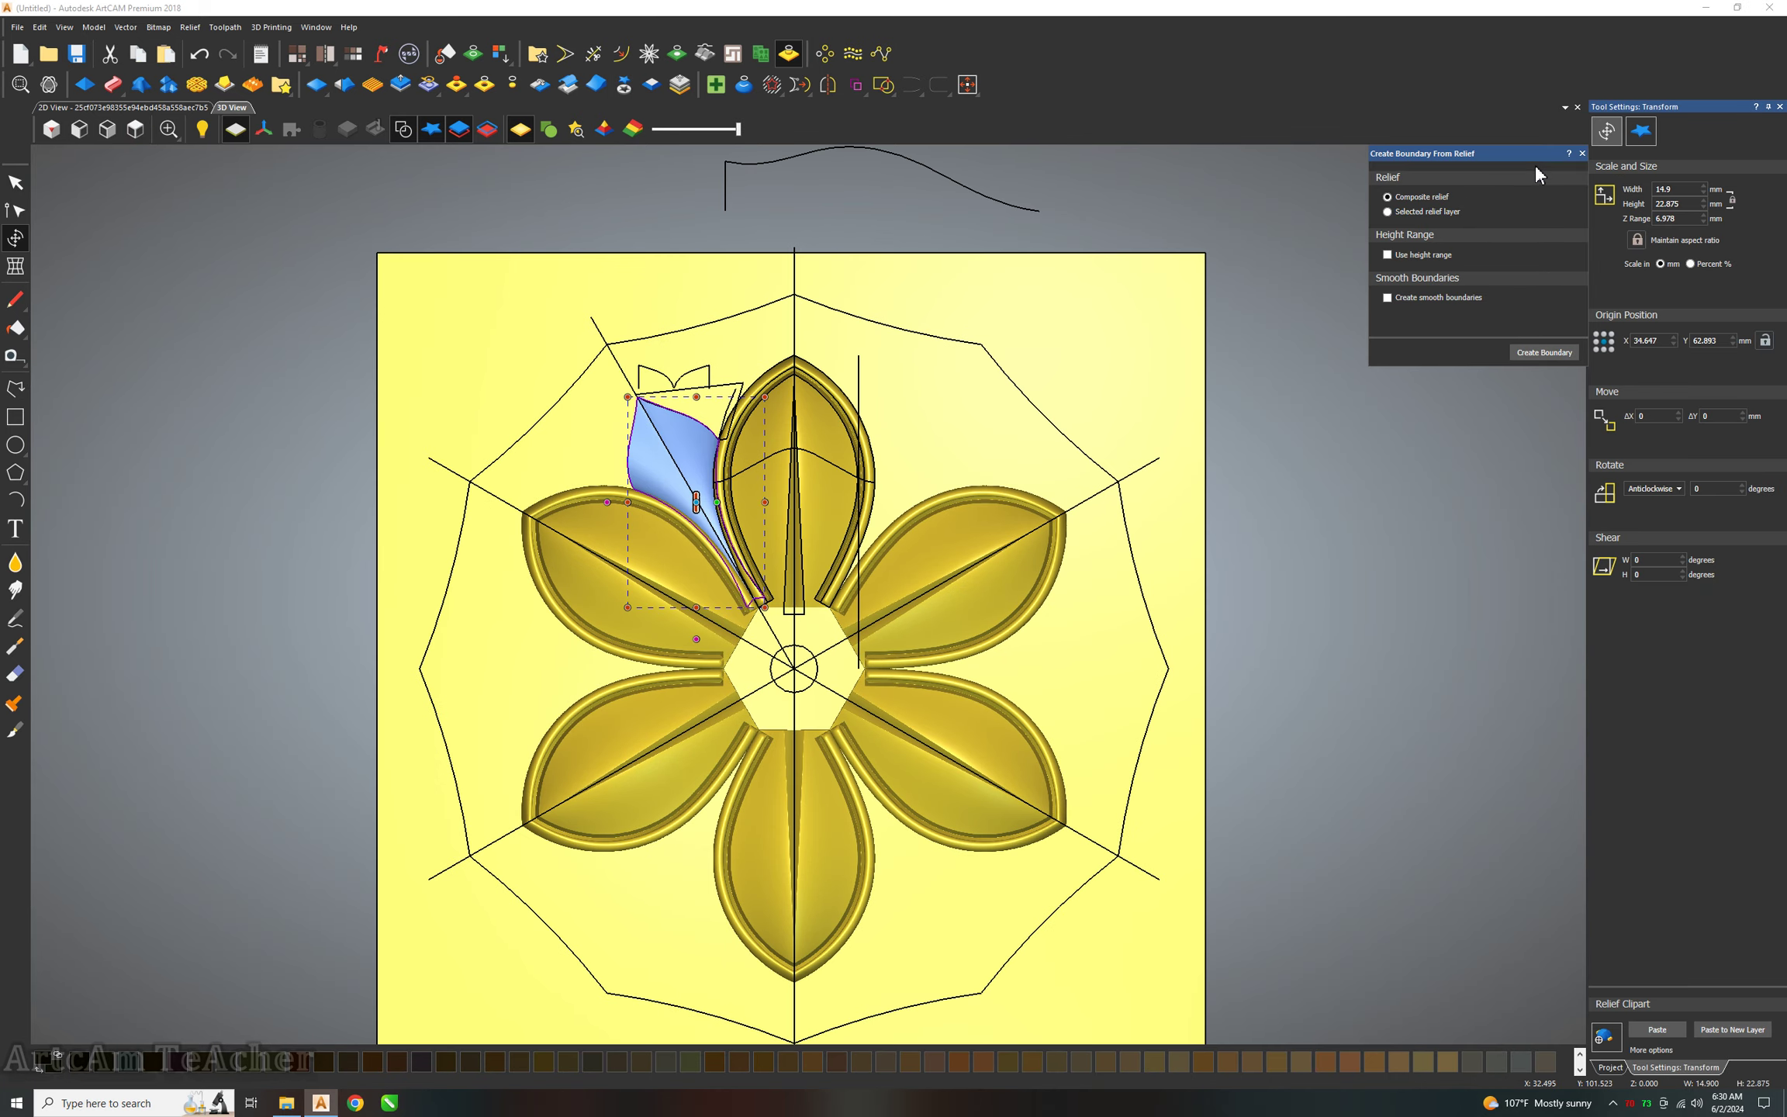
{"action": "left_click", "coordinate": [1581, 155]}
{"action": "left_click", "coordinate": [825, 52]}
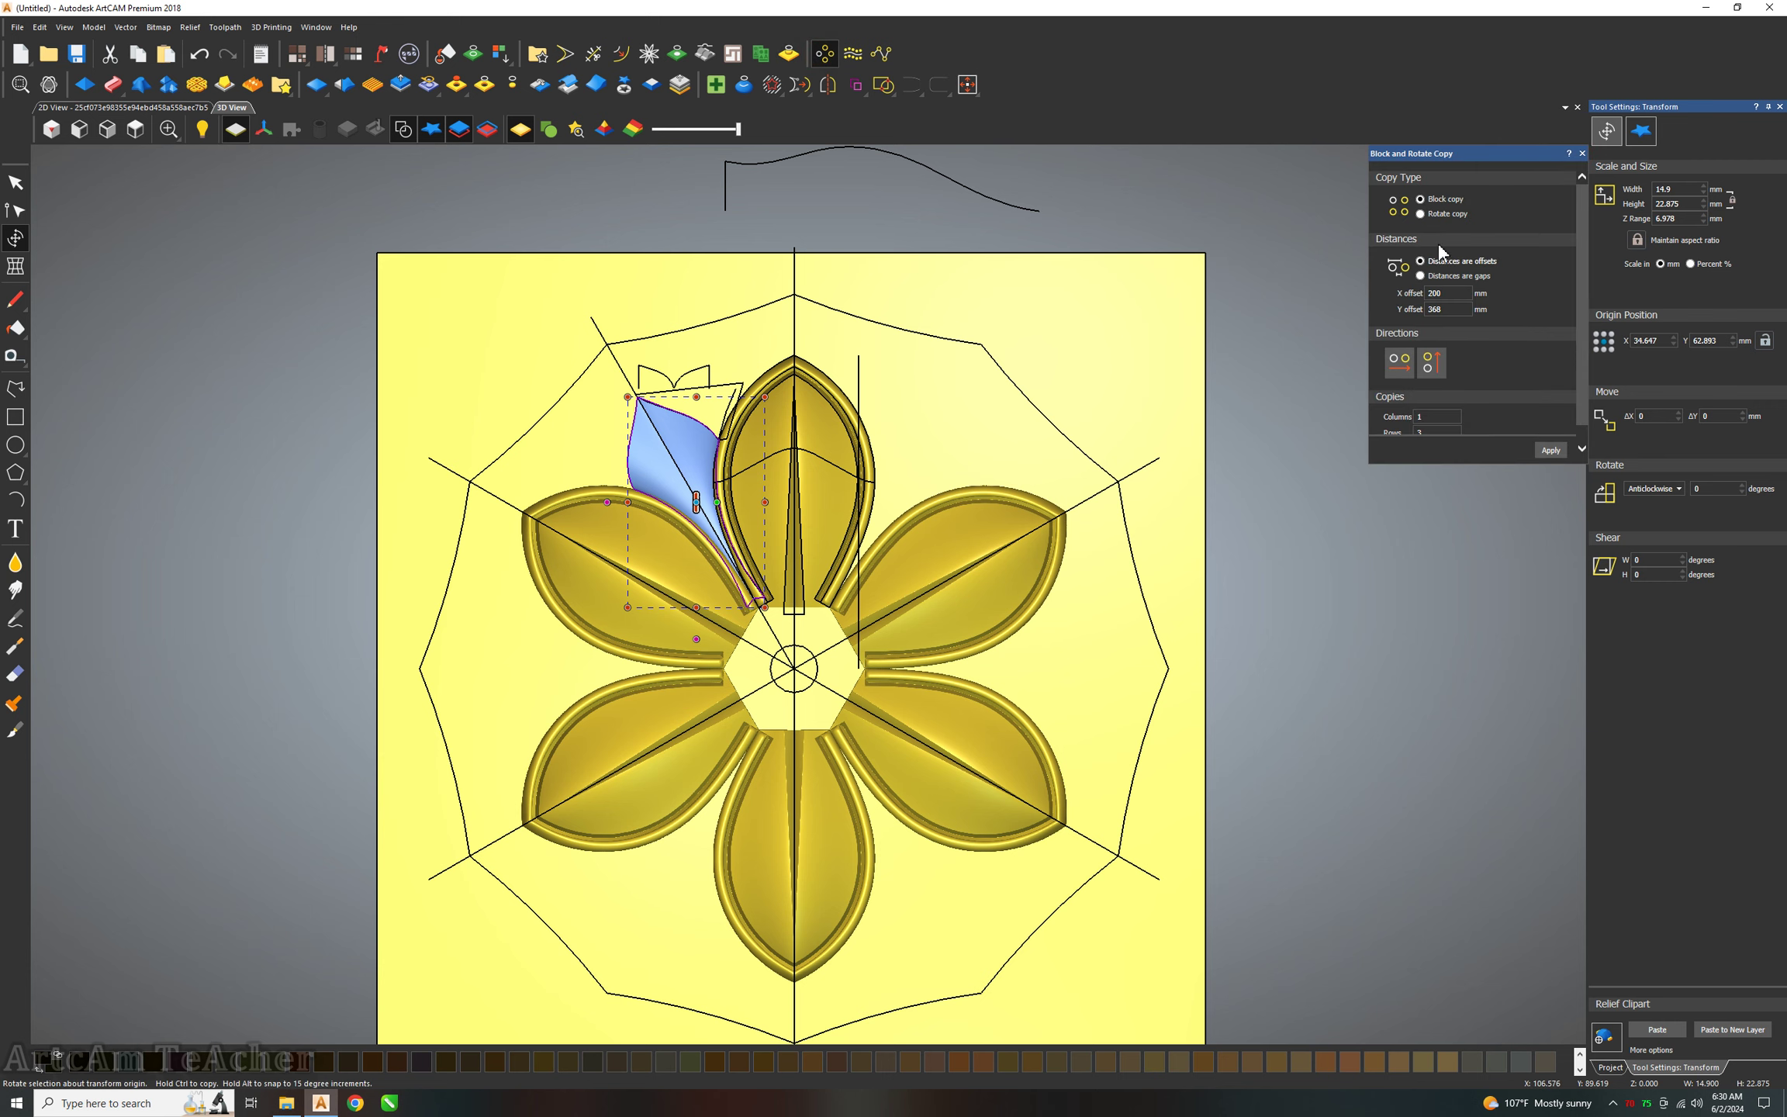
{"action": "left_click", "coordinate": [1437, 214]}
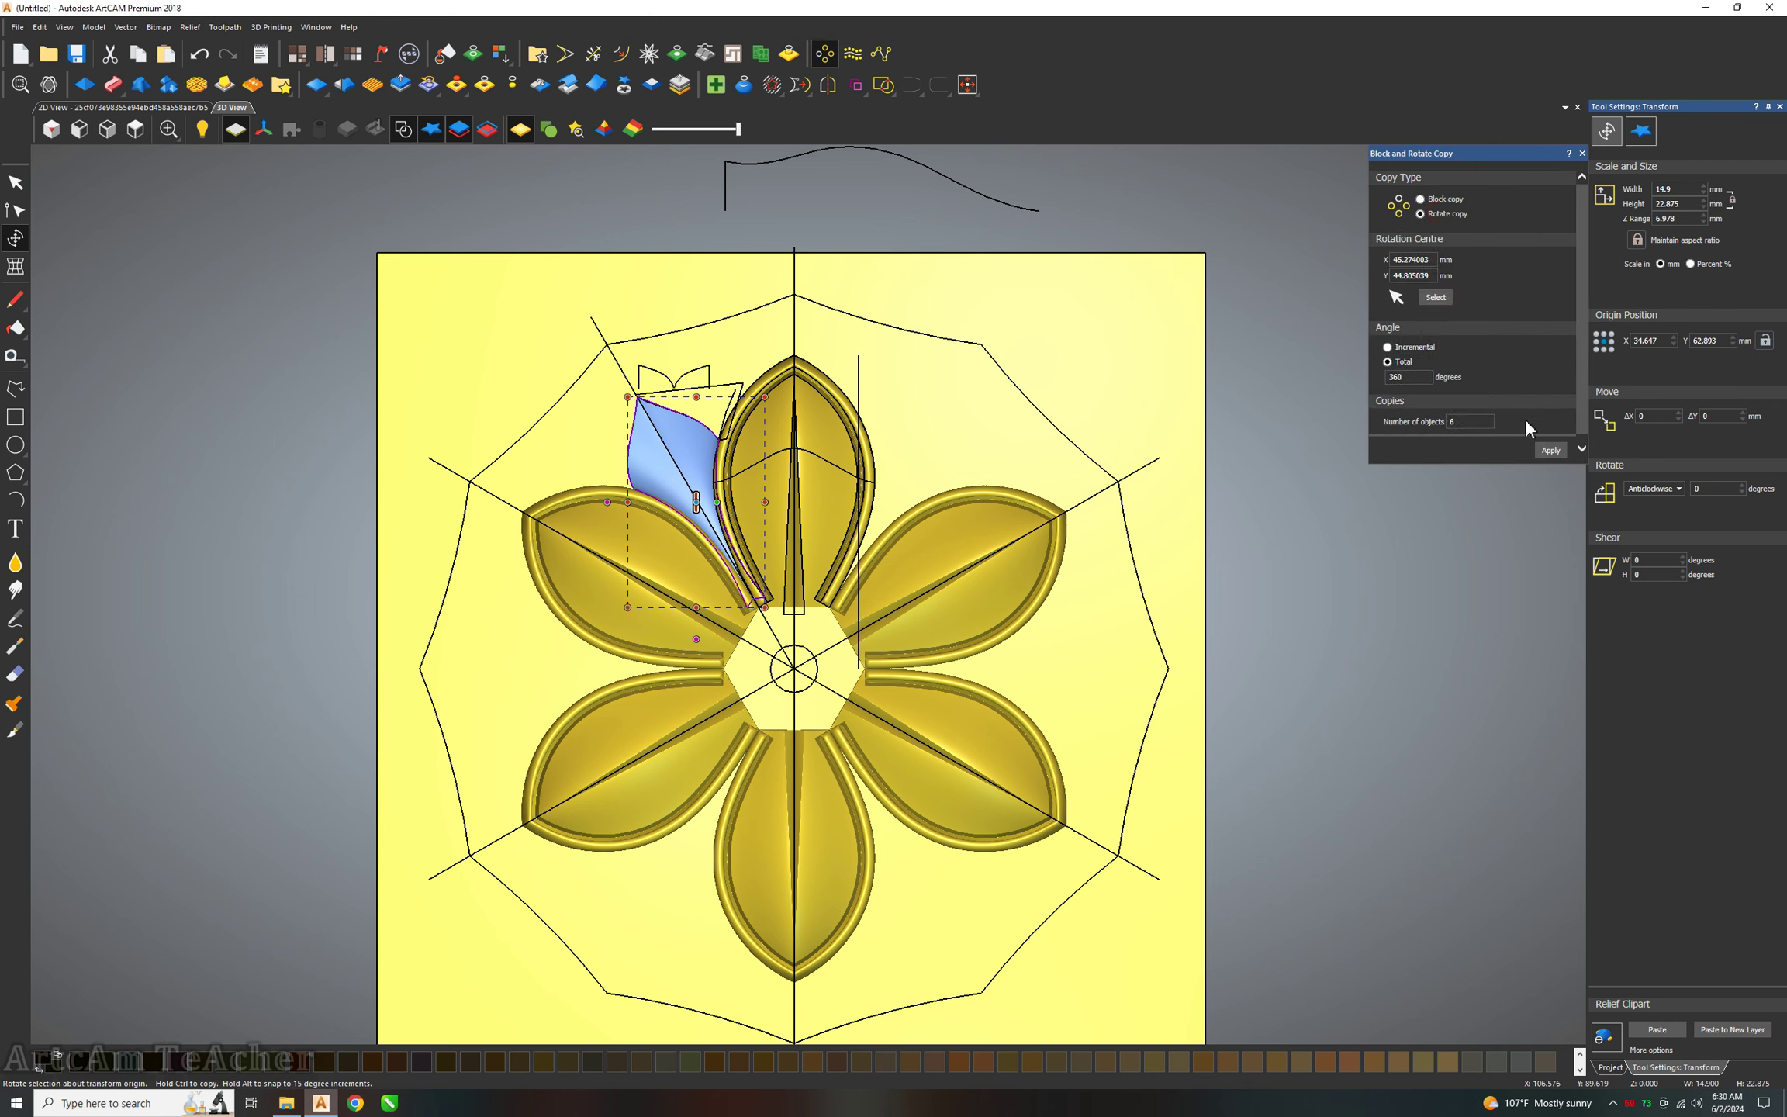
{"action": "left_click", "coordinate": [1581, 153]}
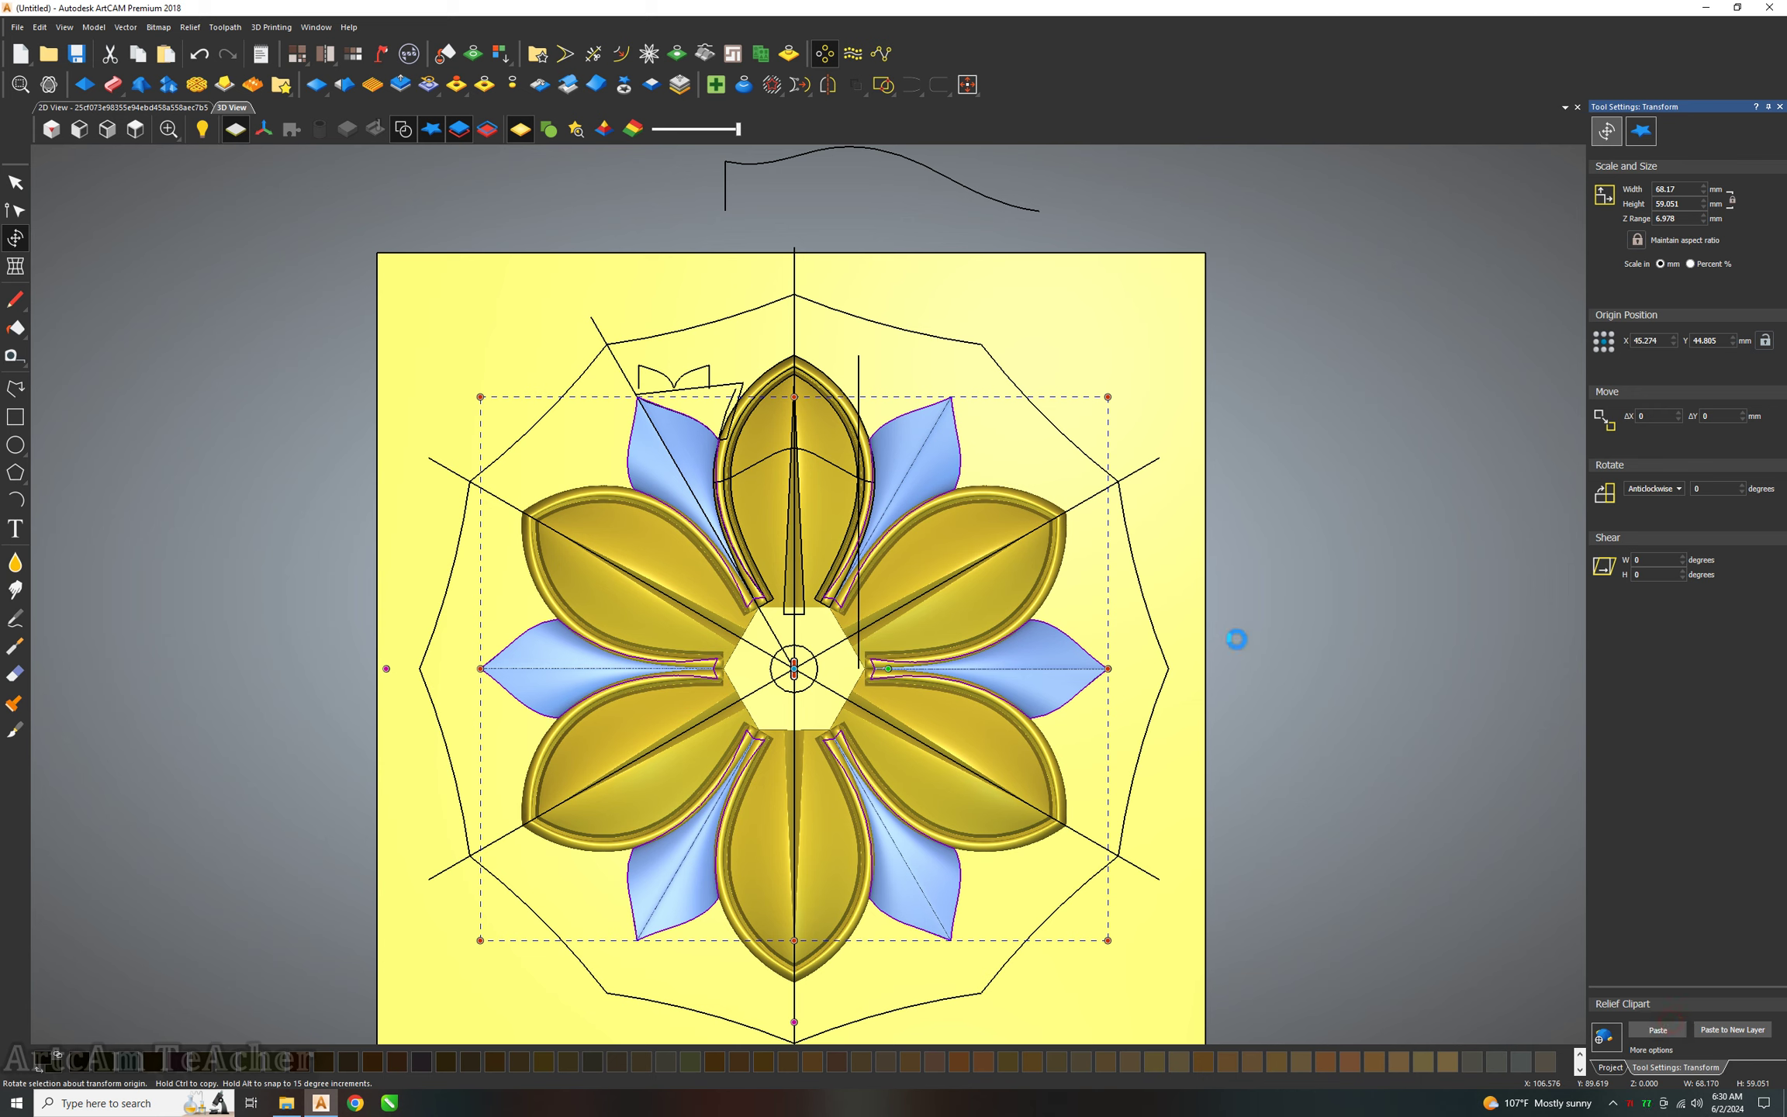
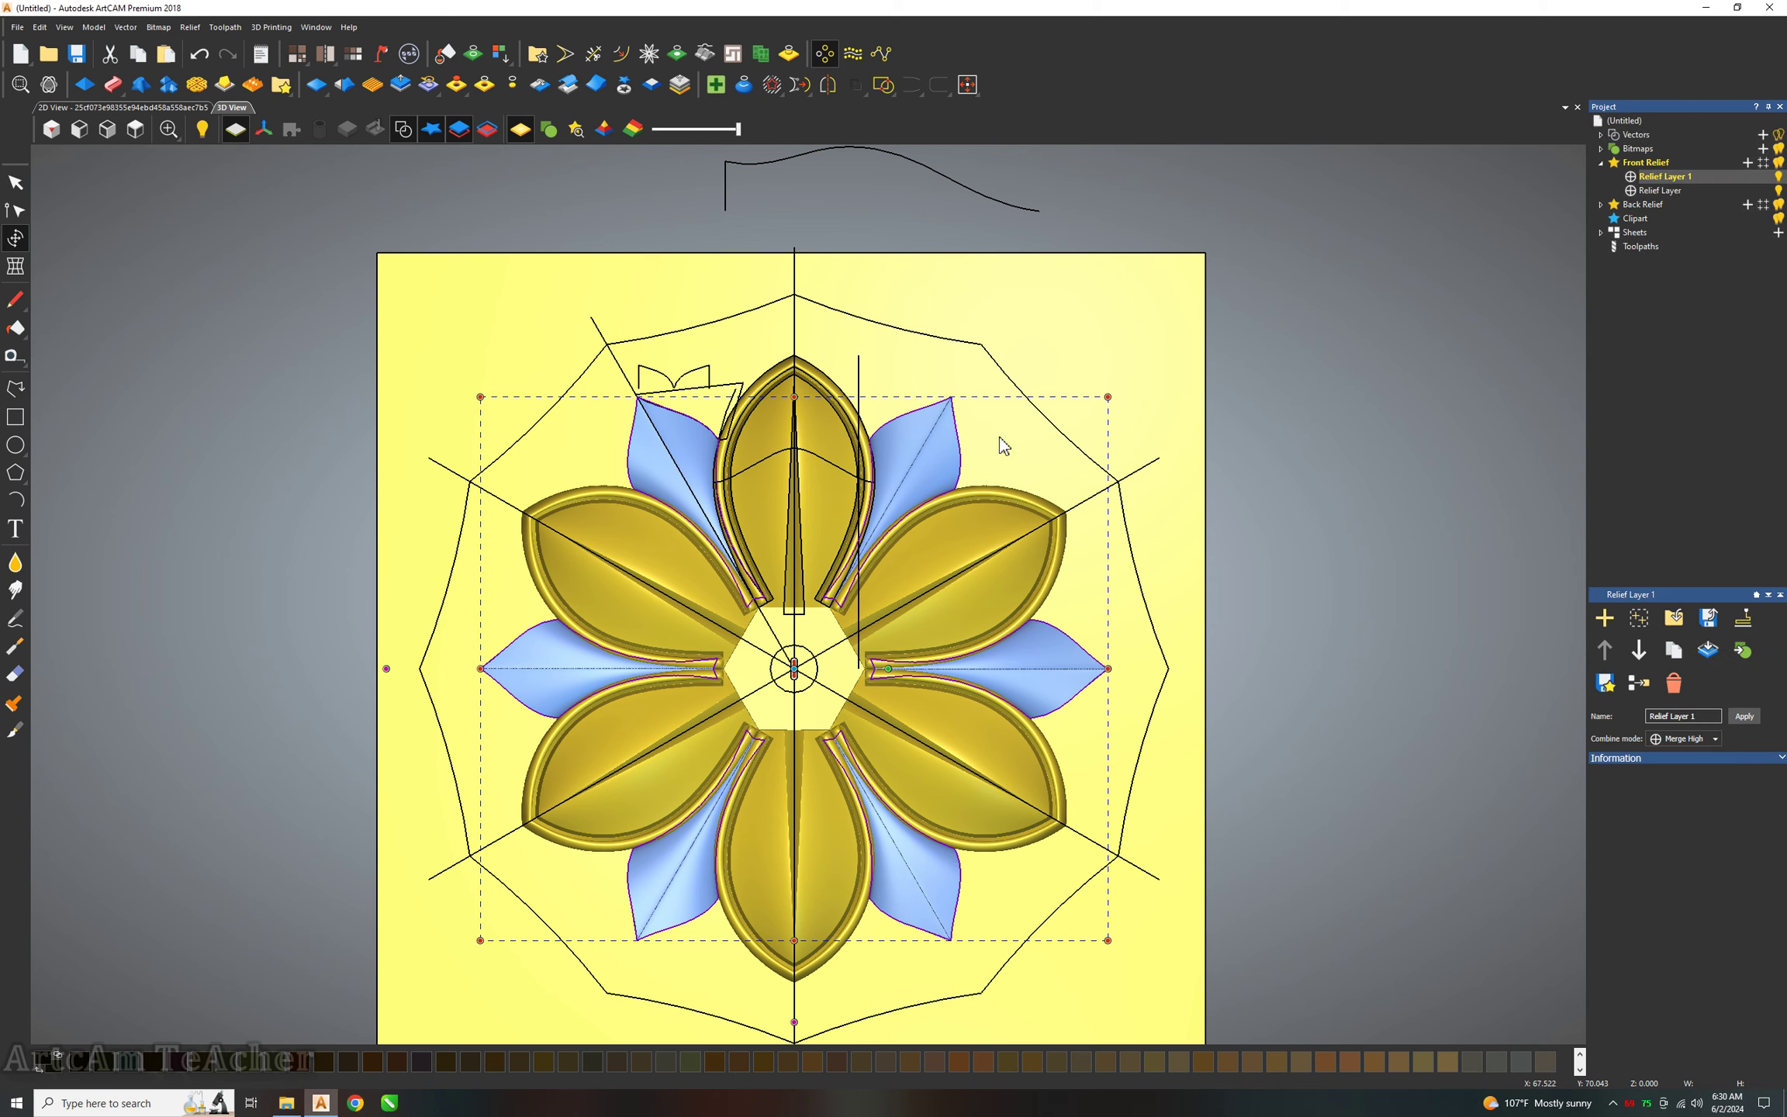
Add Relief Layer 2 with Merge High combine mode and show the flat 2D design.
{"action": "left_click", "coordinate": [1747, 162]}
{"action": "left_click", "coordinate": [1631, 176]}
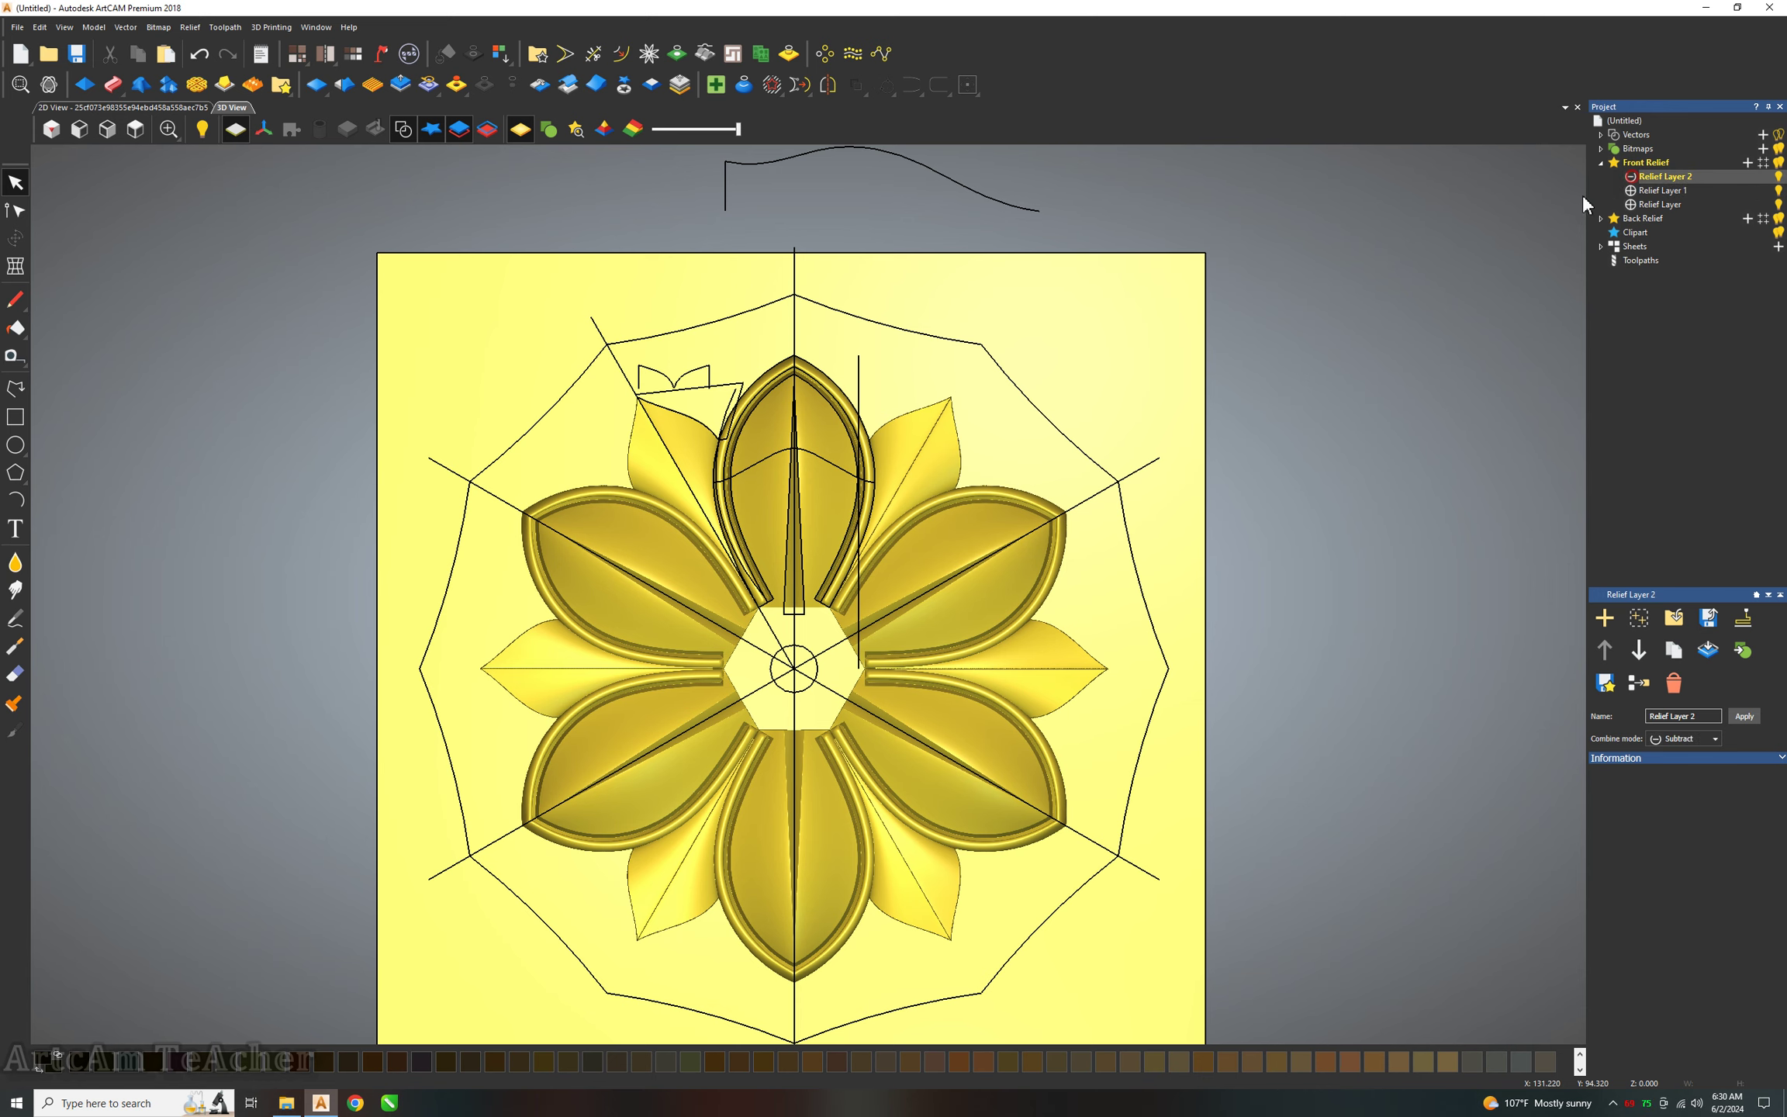
{"action": "key", "text": "Down"}
{"action": "left_click", "coordinate": [124, 107]}
Delete the long construction lines running across the flower.
{"action": "scroll", "coordinate": [849, 518], "scroll_direction": "down", "scroll_amount": 3}
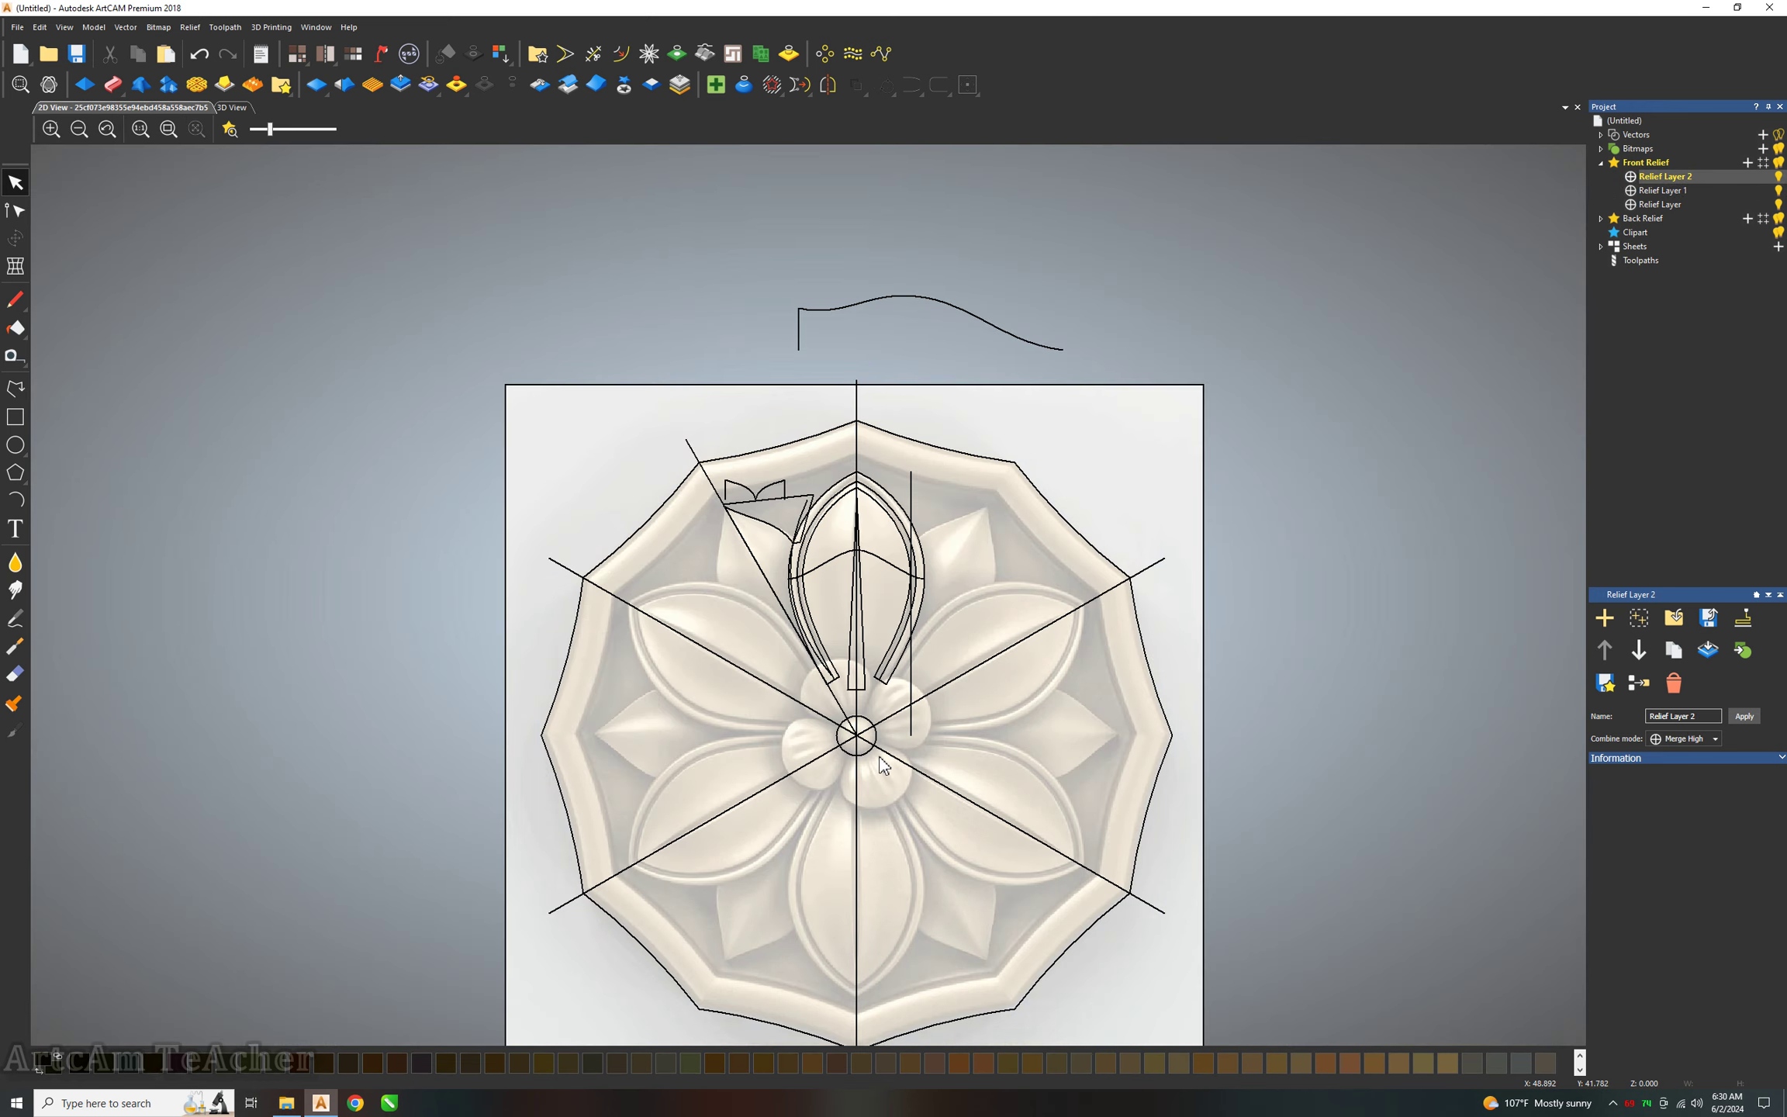
{"action": "scroll", "coordinate": [883, 764], "scroll_direction": "up", "scroll_amount": 2}
{"action": "key", "text": "Delete"}
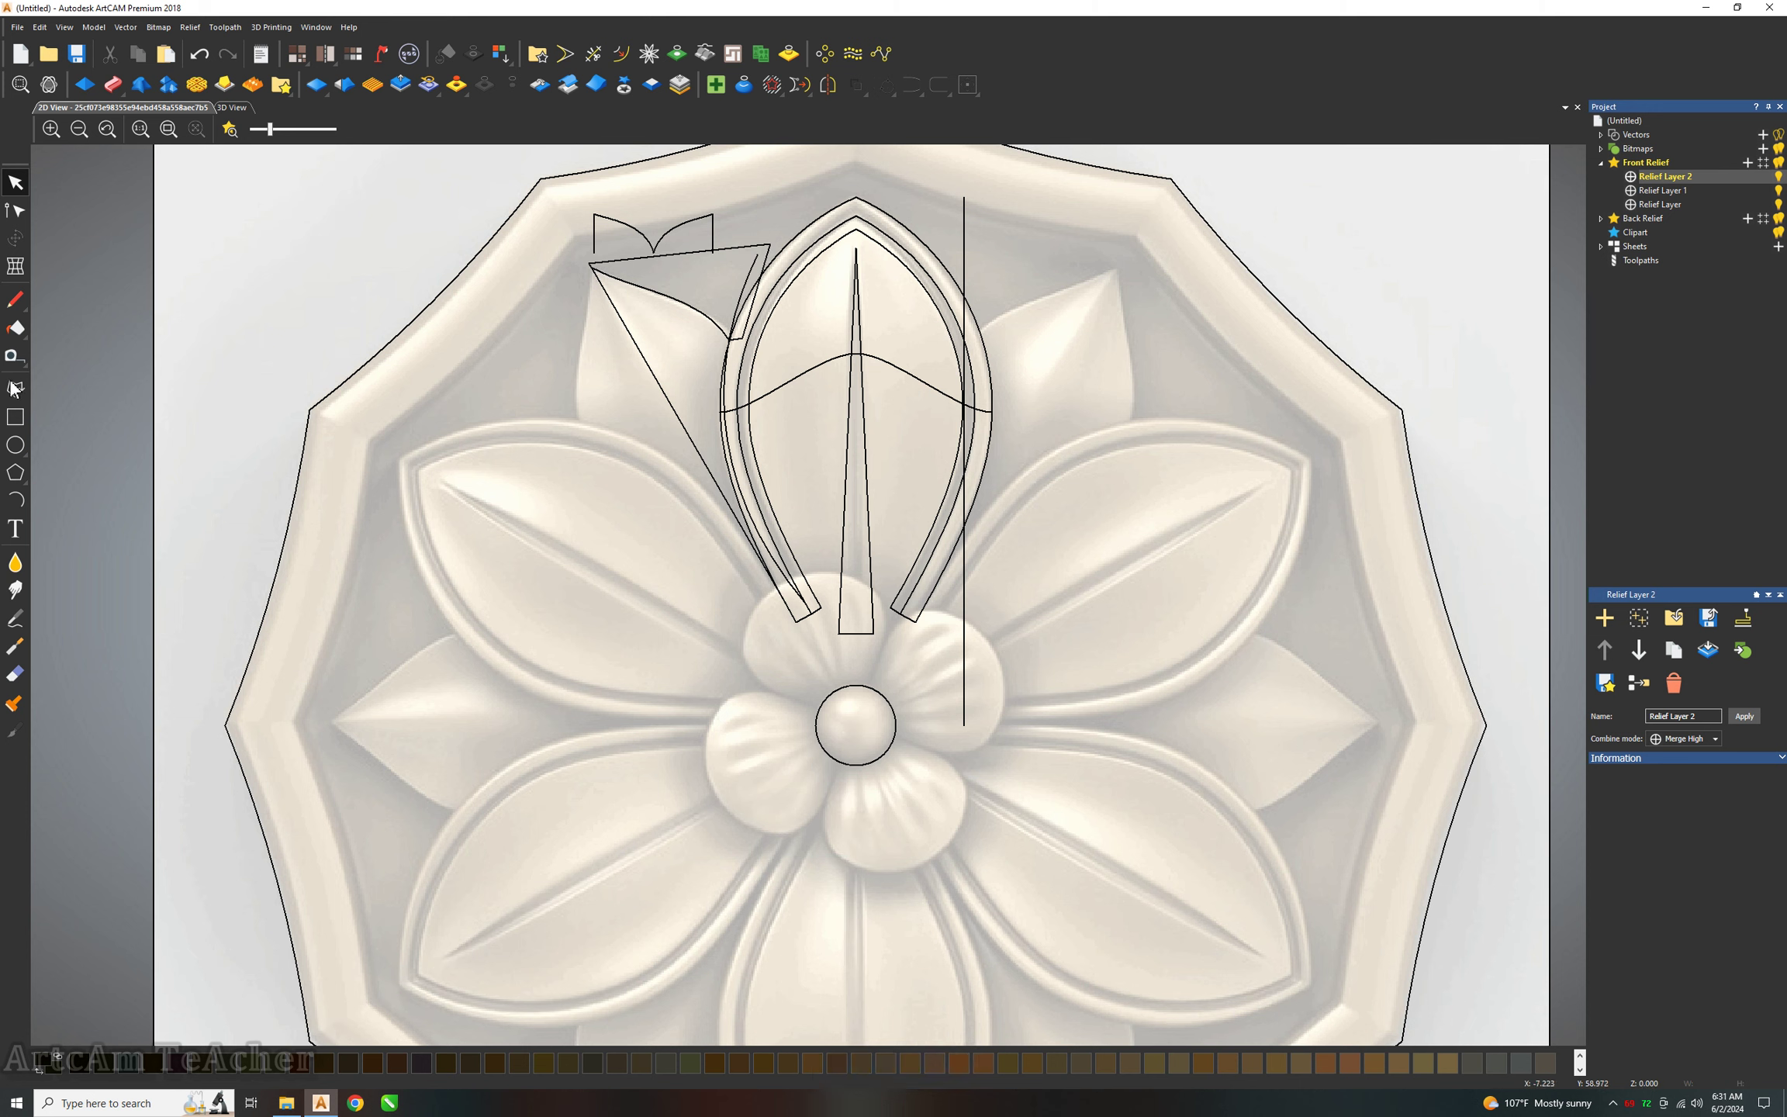
Draw a polyline from the centre circle's middle out to the left.
{"action": "left_click", "coordinate": [14, 388]}
{"action": "left_click", "coordinate": [861, 724]}
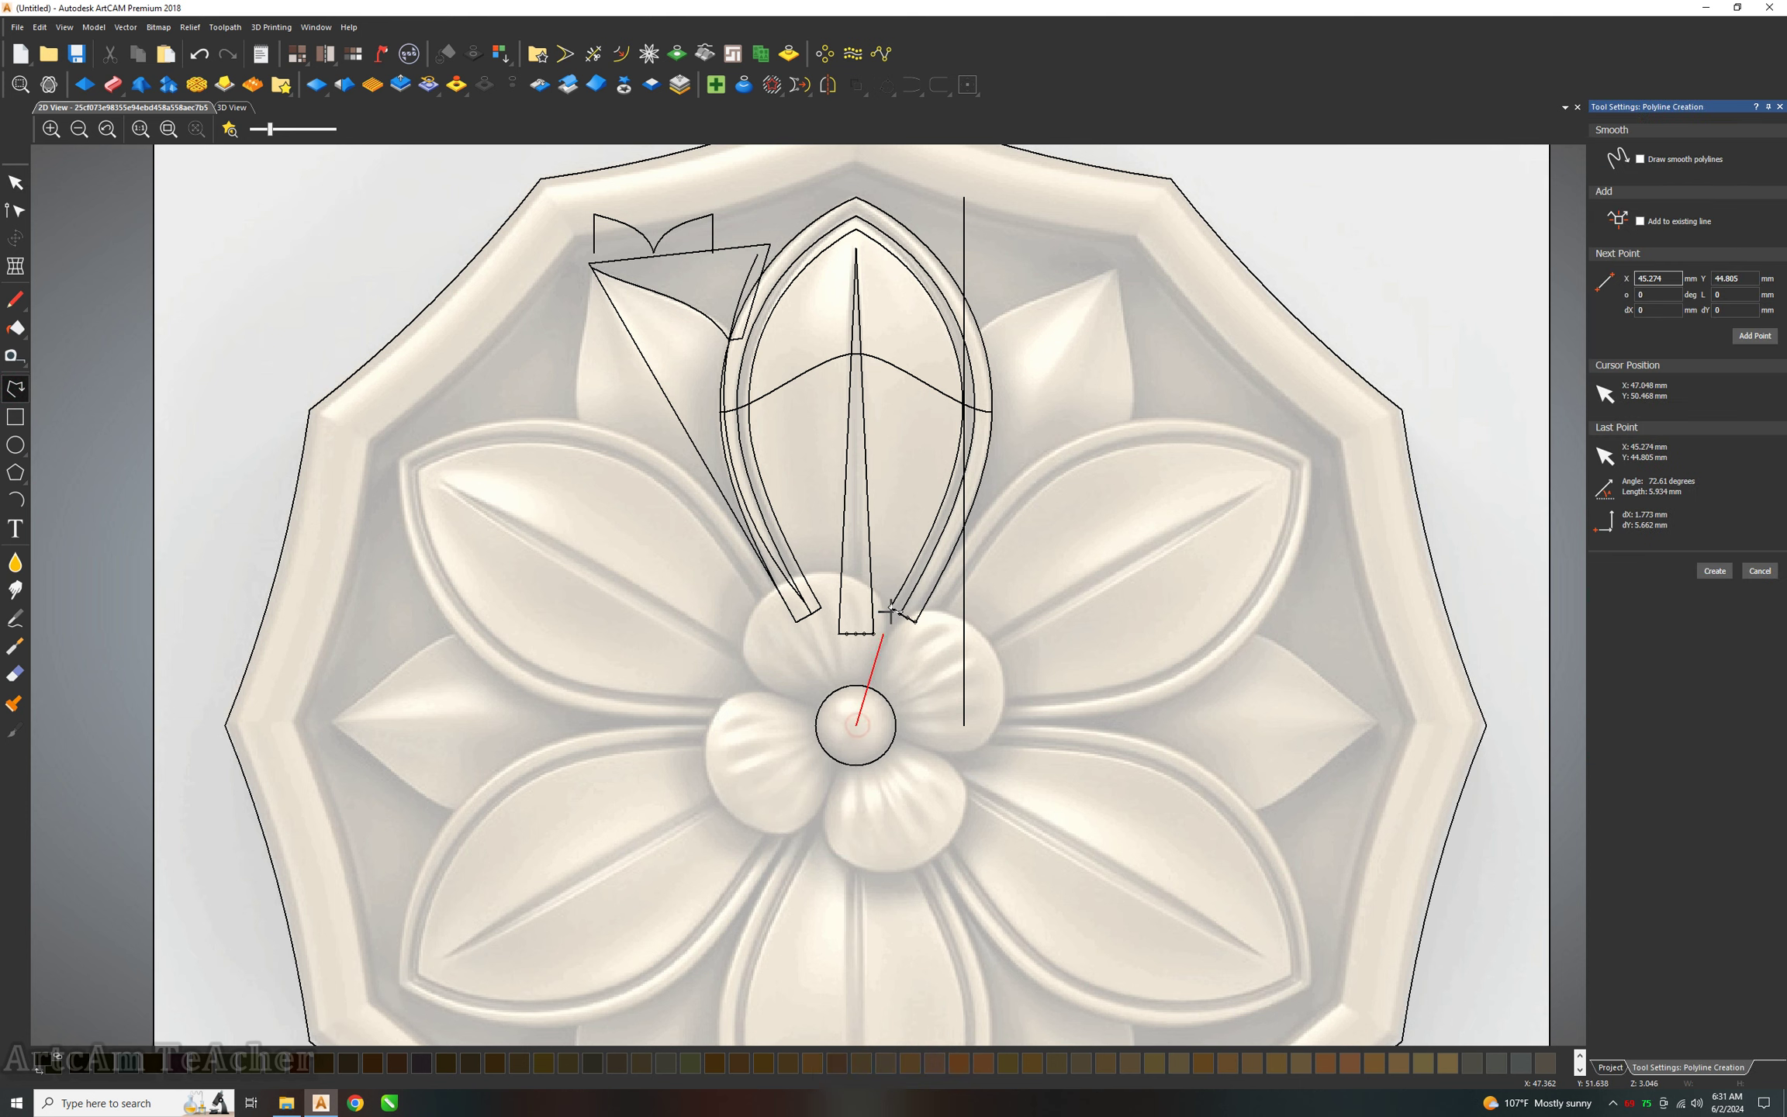
{"action": "left_click", "coordinate": [670, 654]}
{"action": "right_click", "coordinate": [670, 654]}
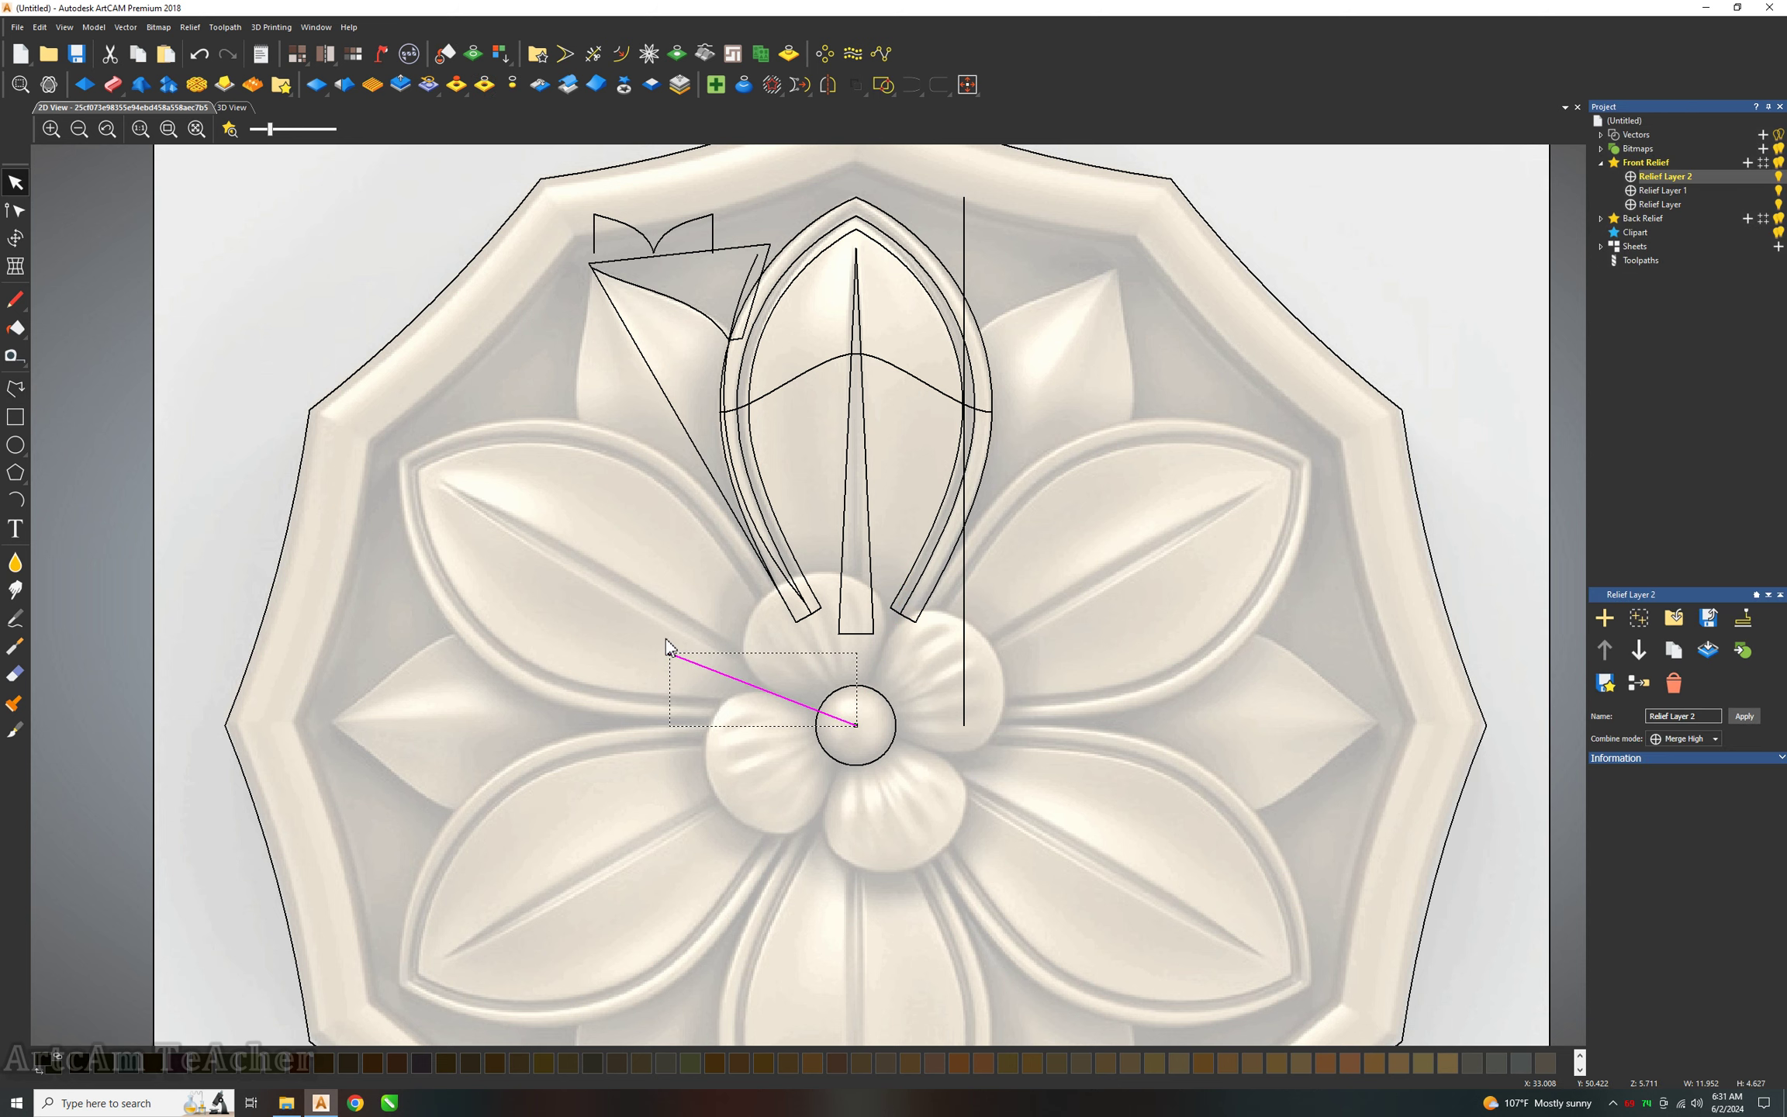
Rotate-copy the line into 4 evenly spaced radial lines around the centre.
{"action": "left_click", "coordinate": [824, 52]}
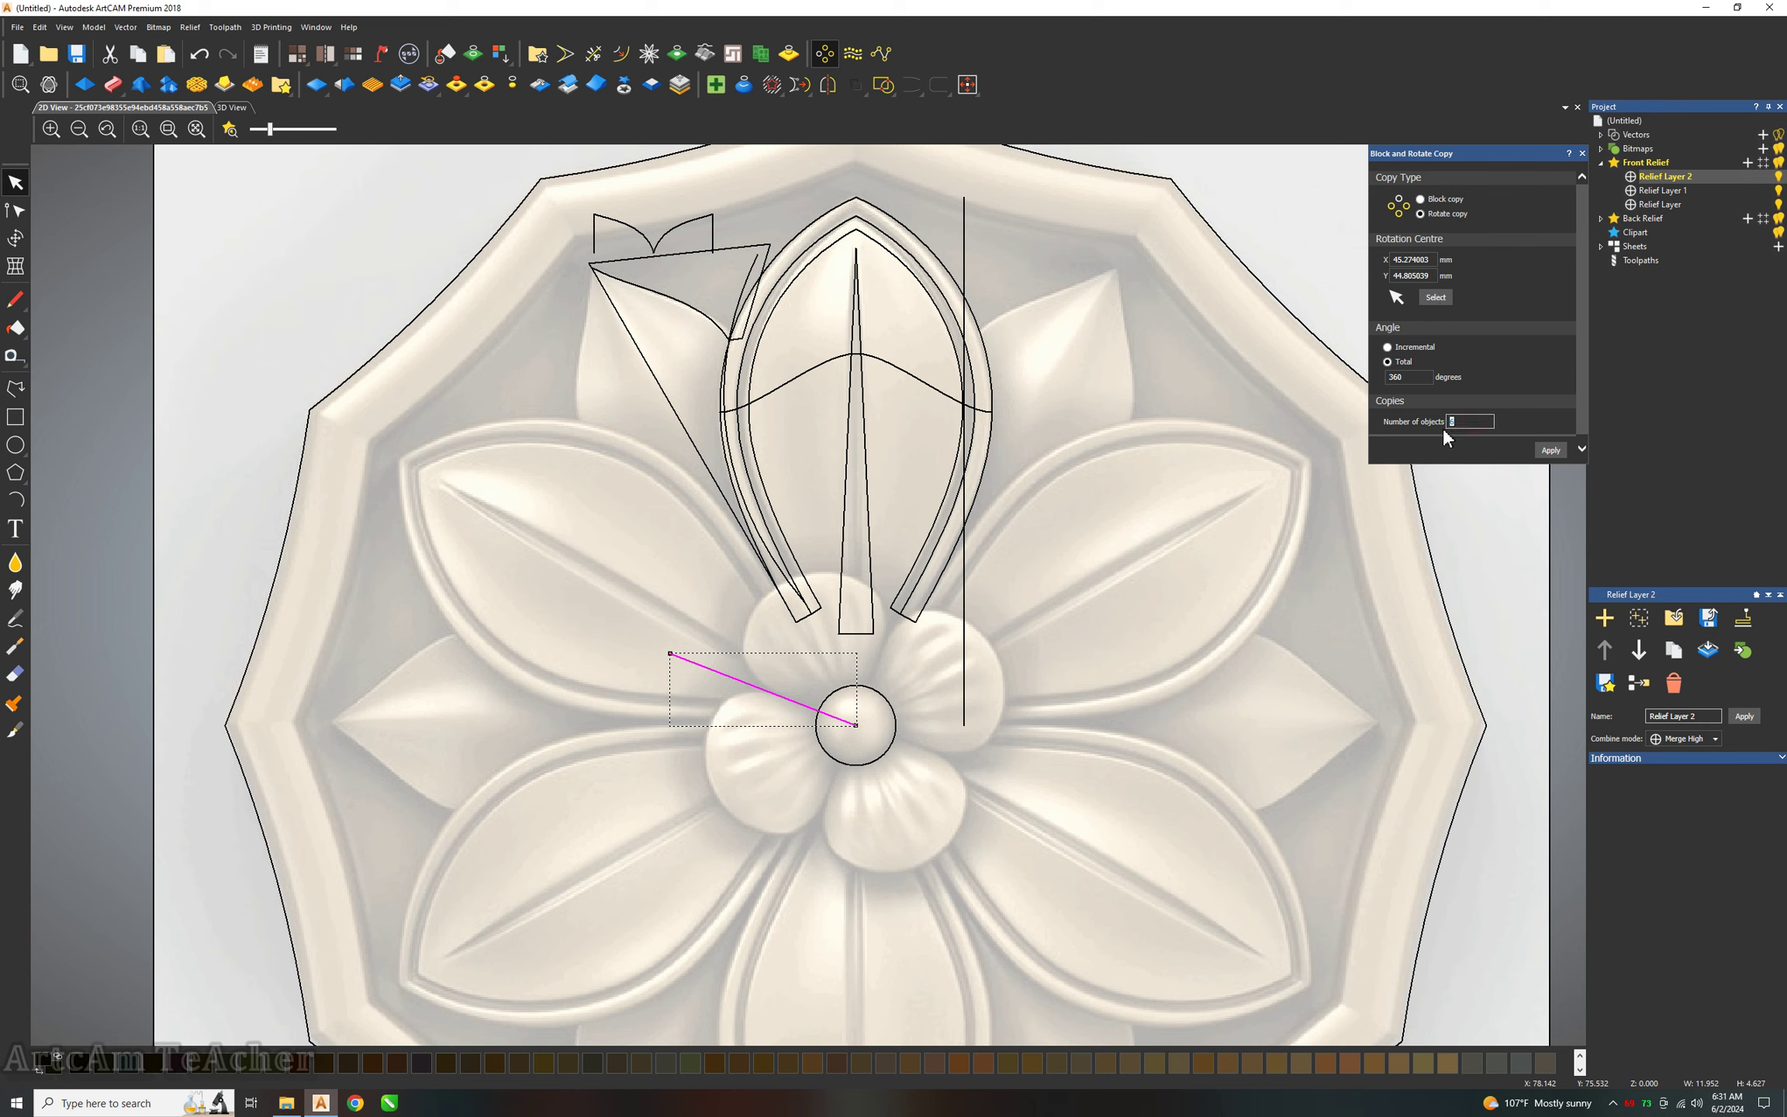
{"action": "type", "text": "4"}
{"action": "left_click", "coordinate": [1547, 455]}
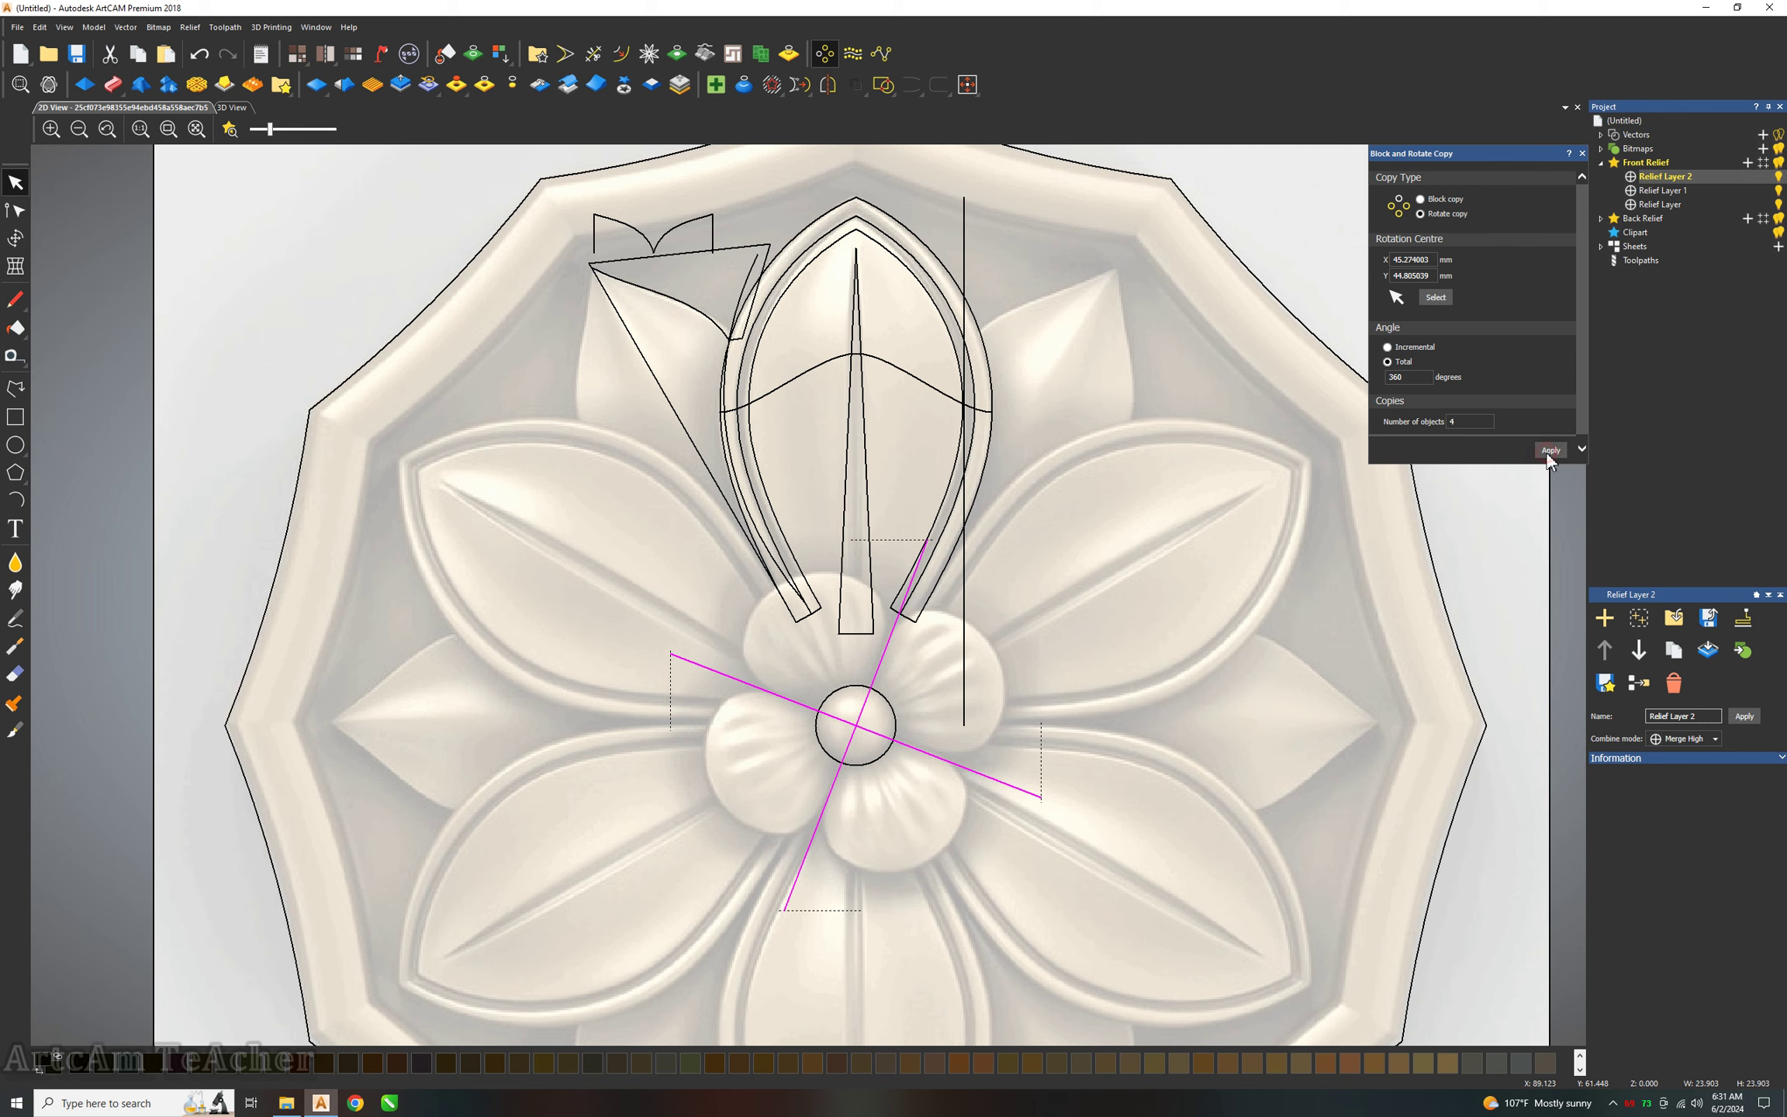
{"action": "left_click", "coordinate": [1581, 153]}
{"action": "left_click", "coordinate": [1149, 416]}
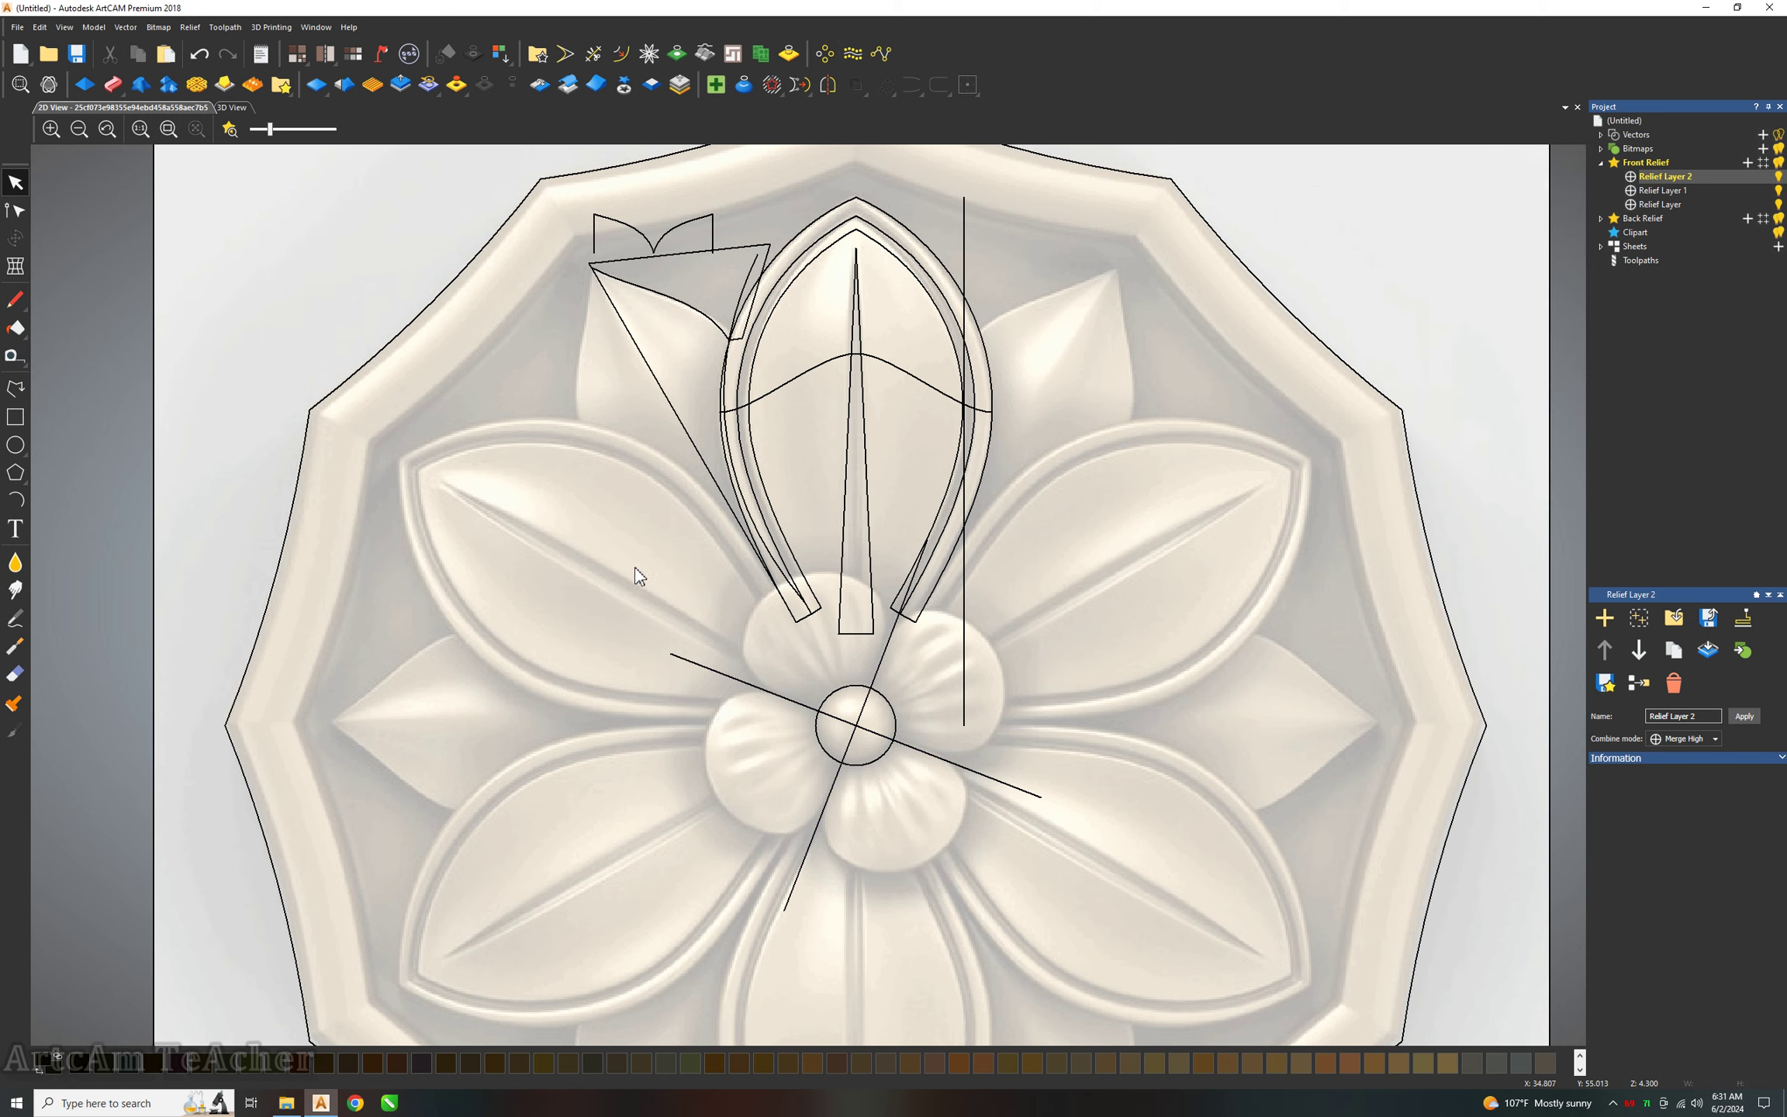
{"action": "left_click", "coordinate": [16, 388]}
Draw a straight line from the circle centre toward the upper left.
{"action": "scroll", "coordinate": [759, 653], "scroll_direction": "up", "scroll_amount": 2}
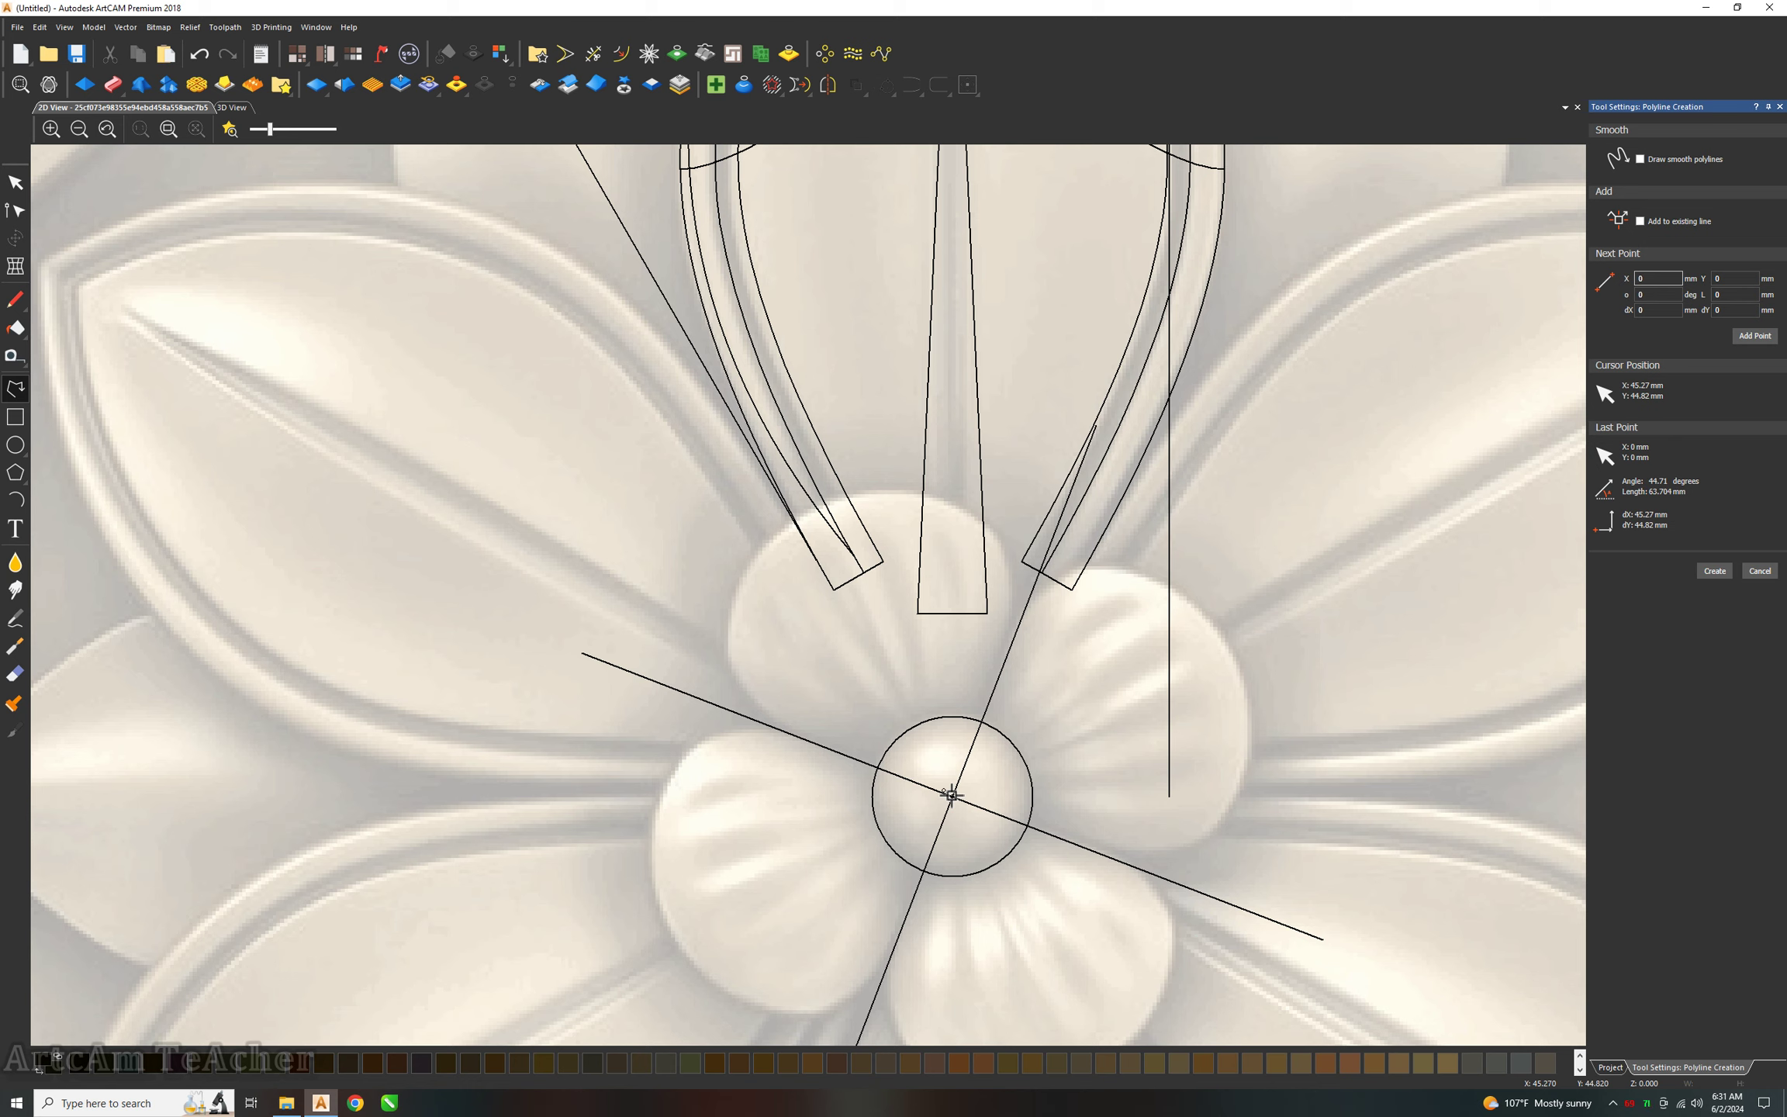
{"action": "left_click", "coordinate": [950, 794]}
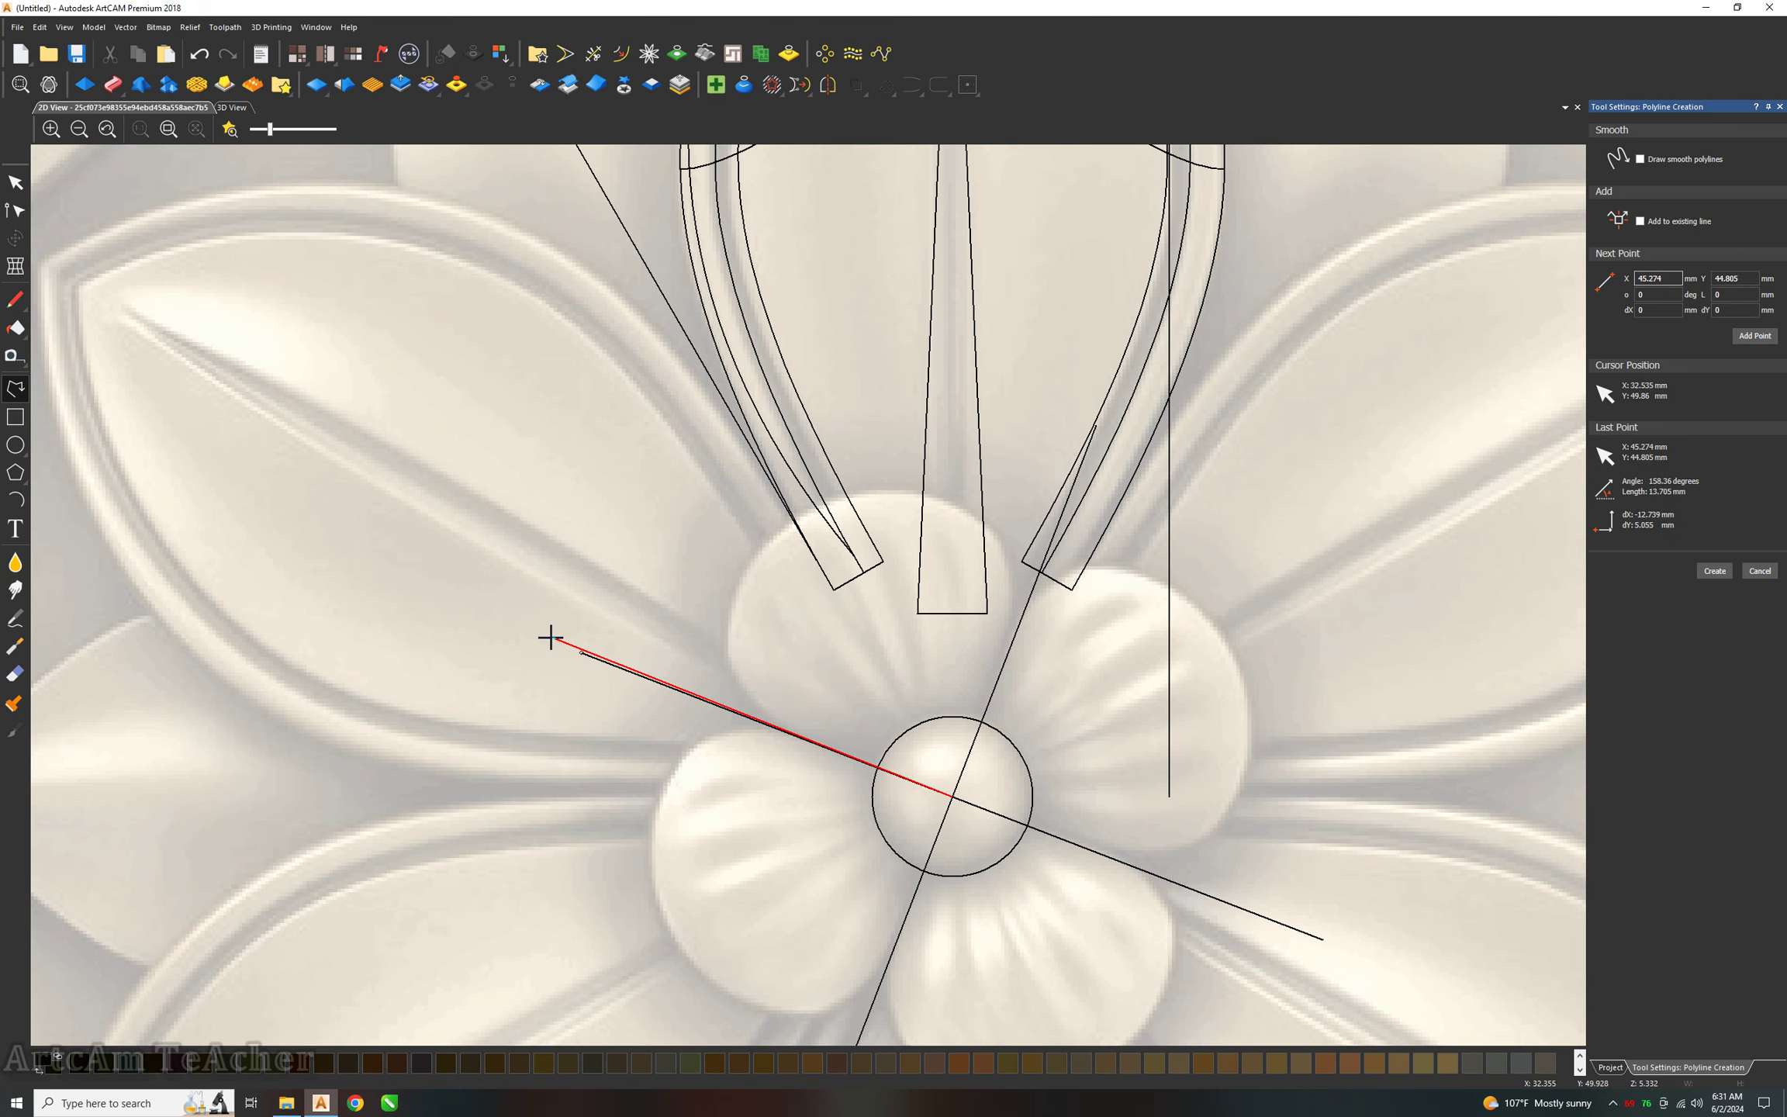
{"action": "left_click", "coordinate": [662, 494]}
{"action": "right_click", "coordinate": [662, 495]}
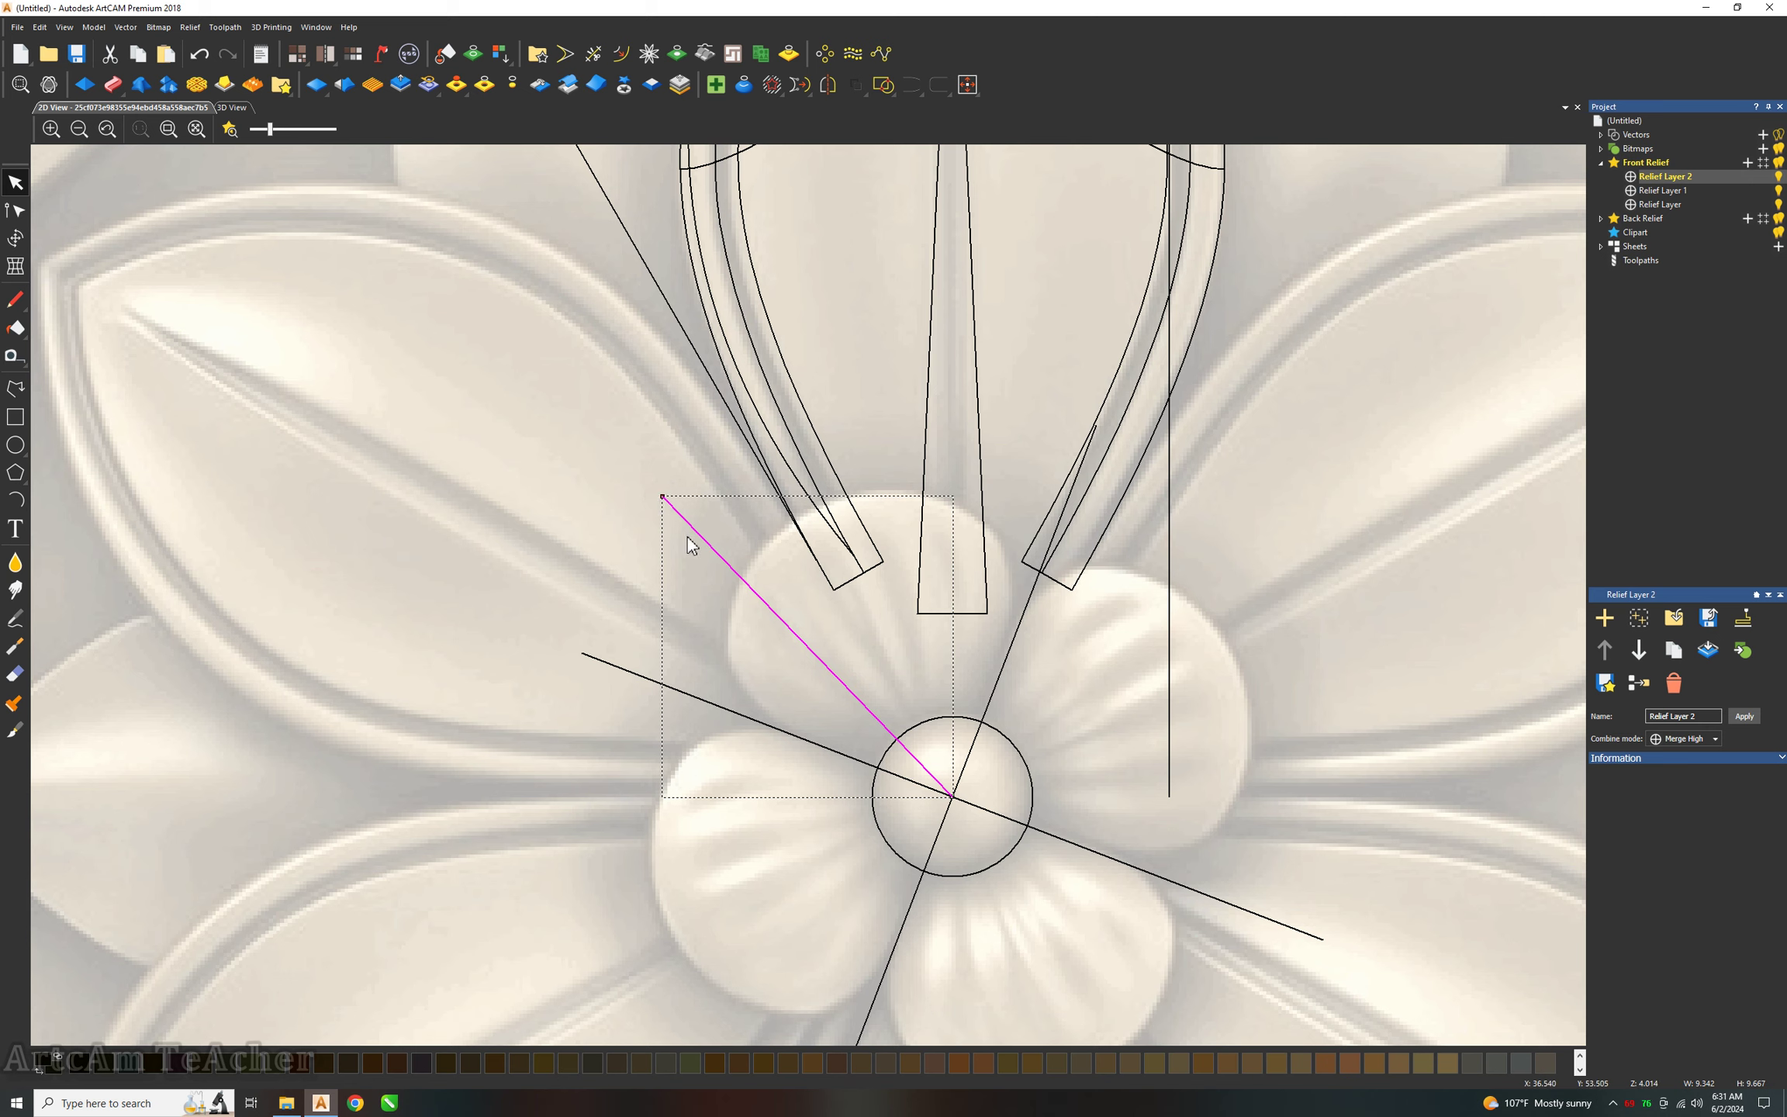
Convert the line to a Bezier and bend it into a smooth up-left sweep.
{"action": "key", "text": "n"}
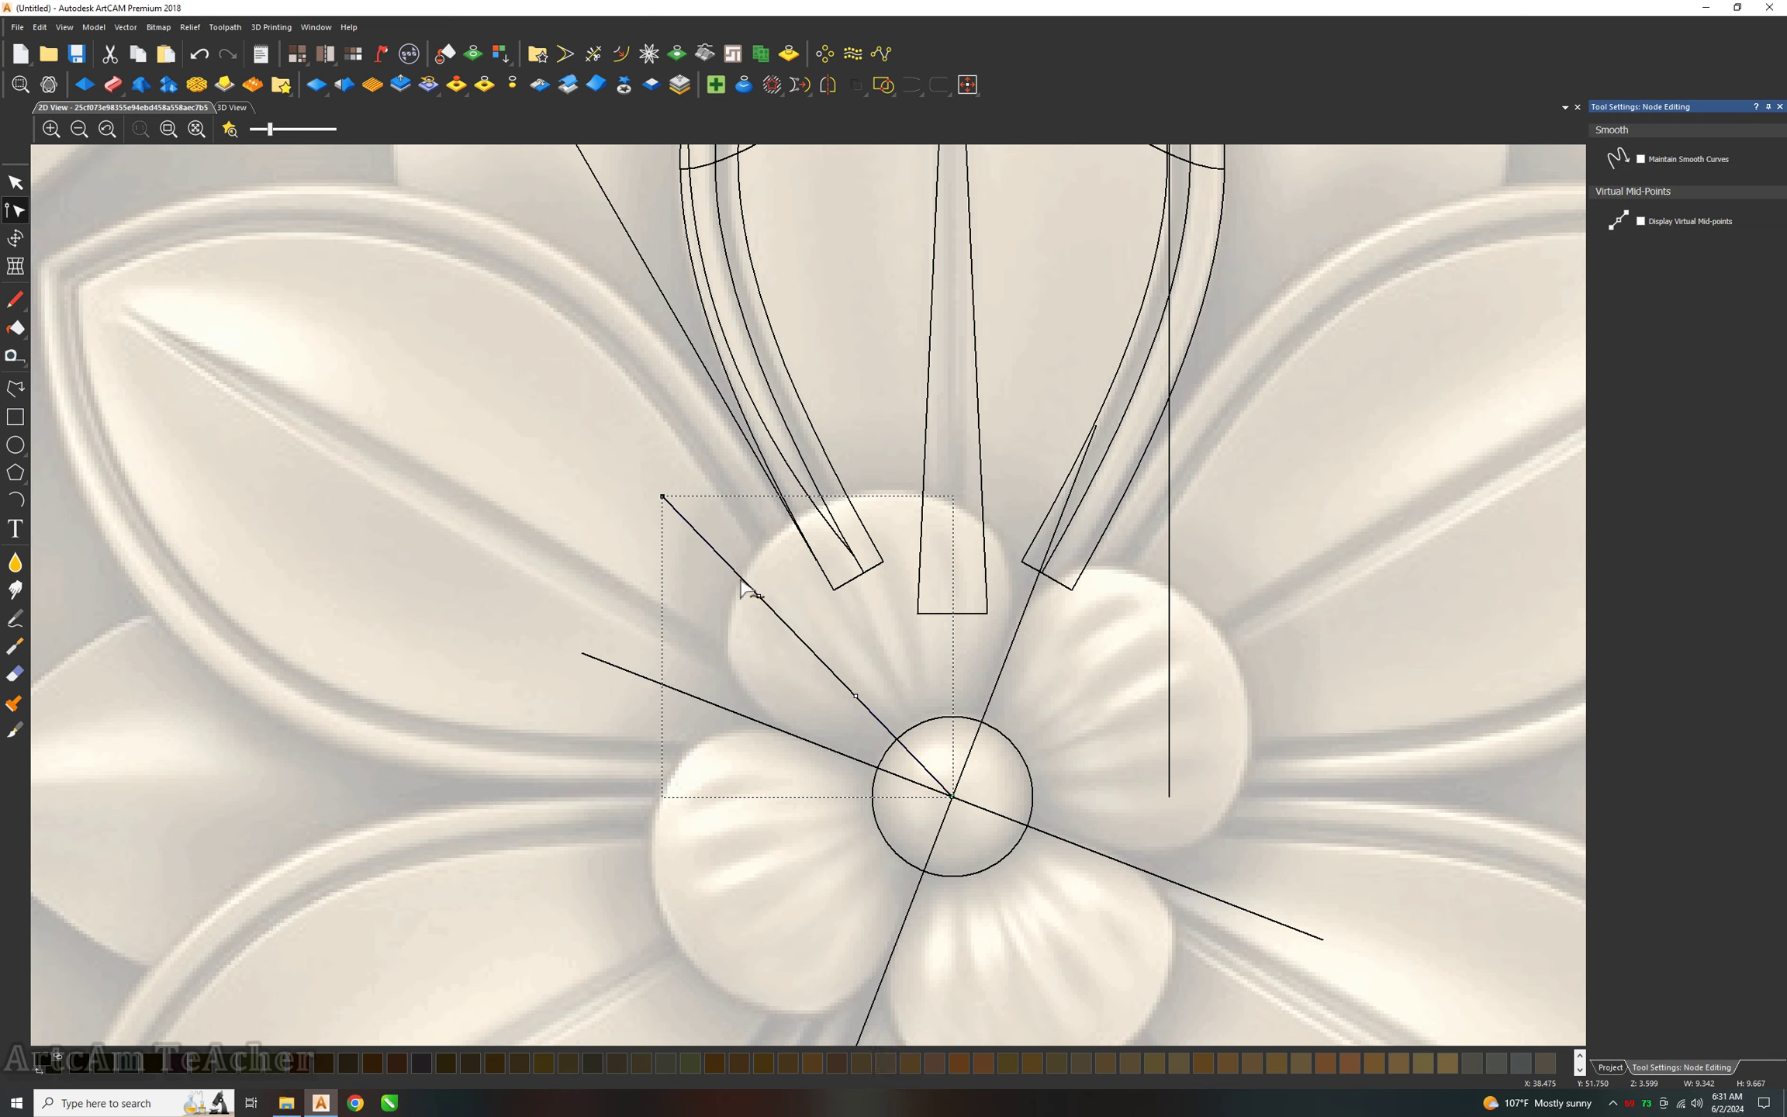
{"action": "key", "text": "b"}
{"action": "left_click_drag", "start_coordinate": [757, 594], "coordinate": [623, 643]}
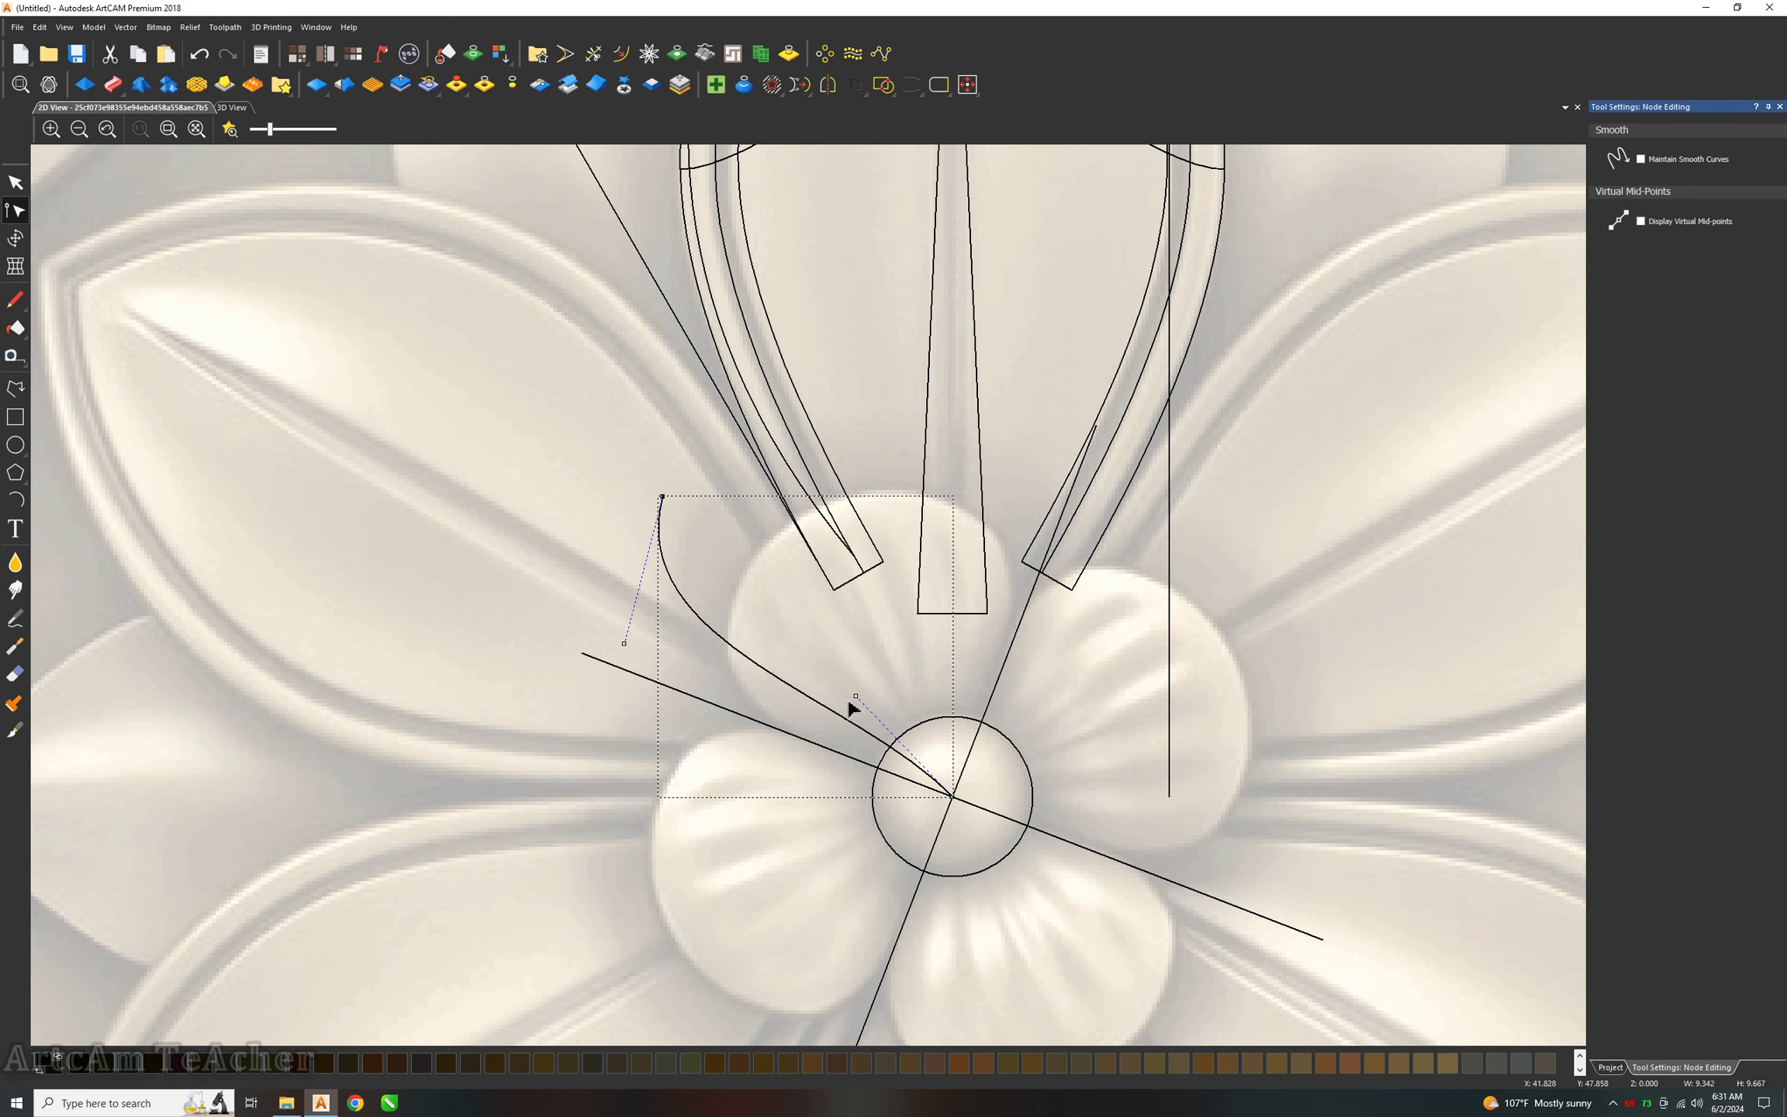
{"action": "left_click_drag", "start_coordinate": [856, 697], "coordinate": [738, 717]}
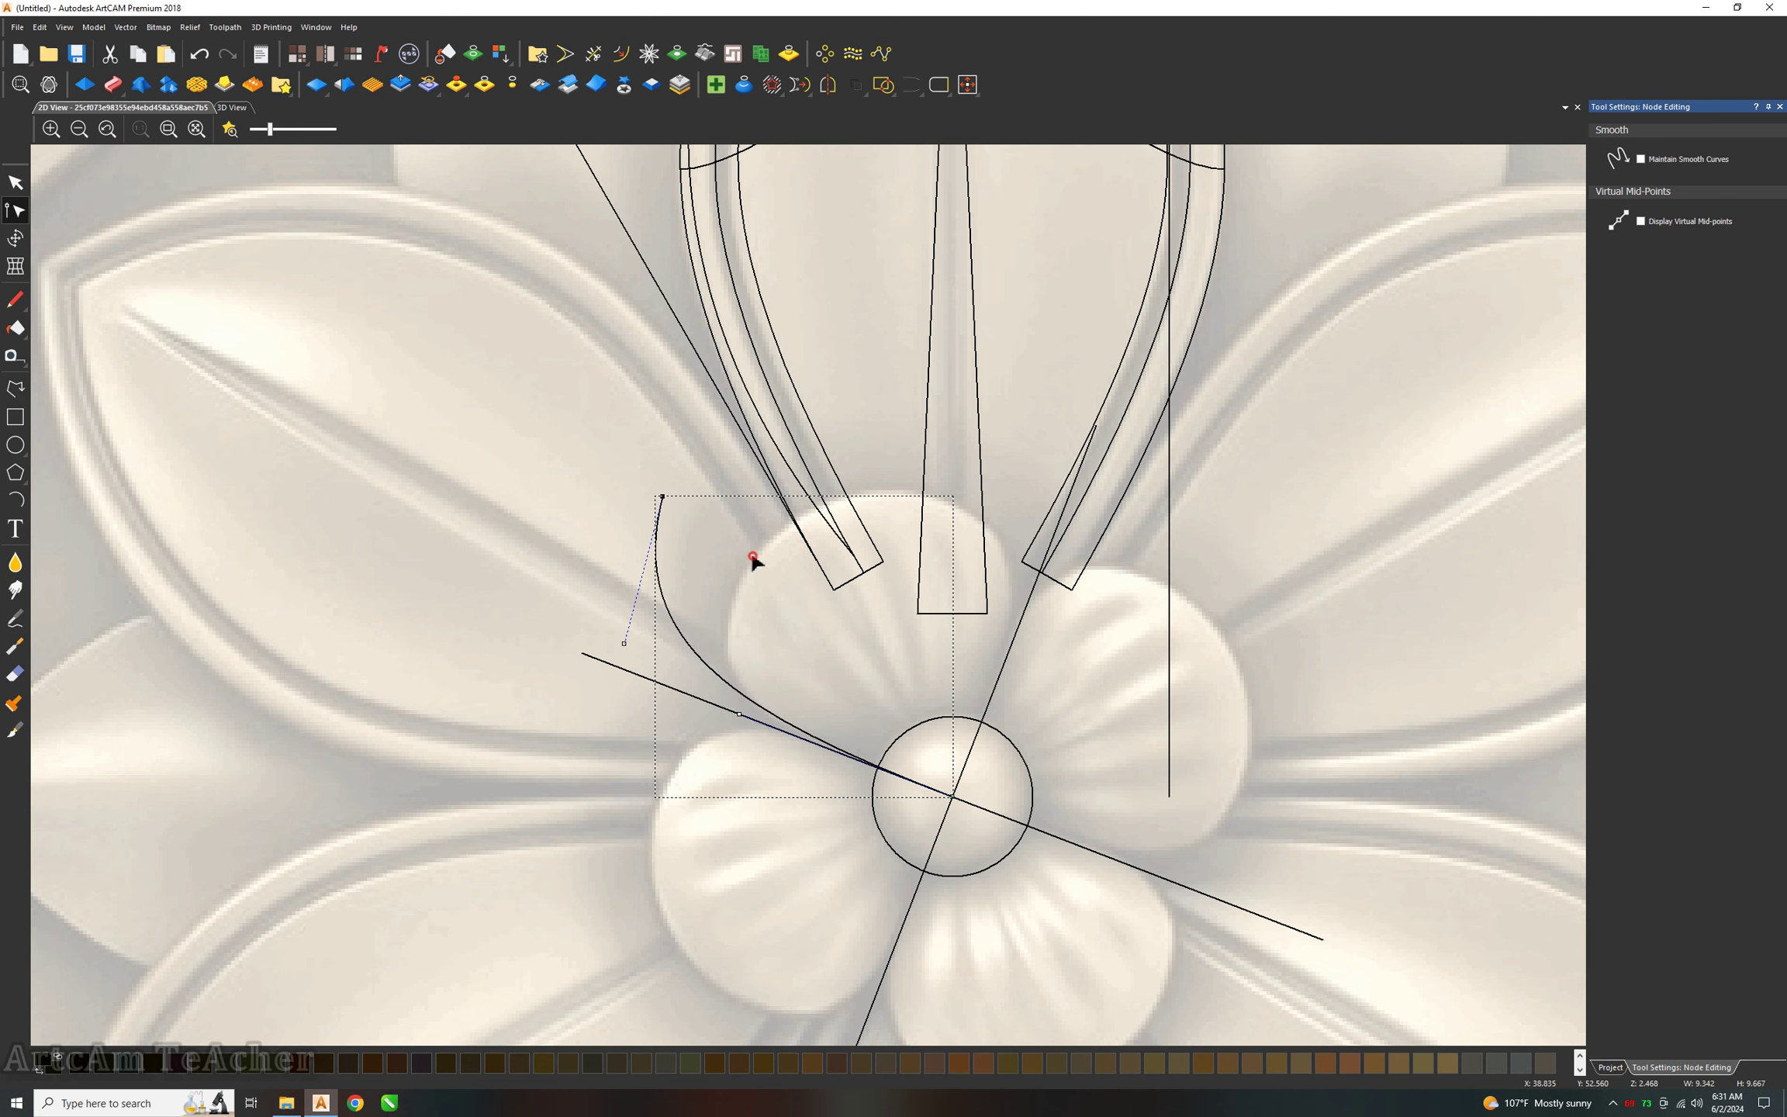
{"action": "key", "text": "n"}
{"action": "left_click", "coordinate": [15, 388]}
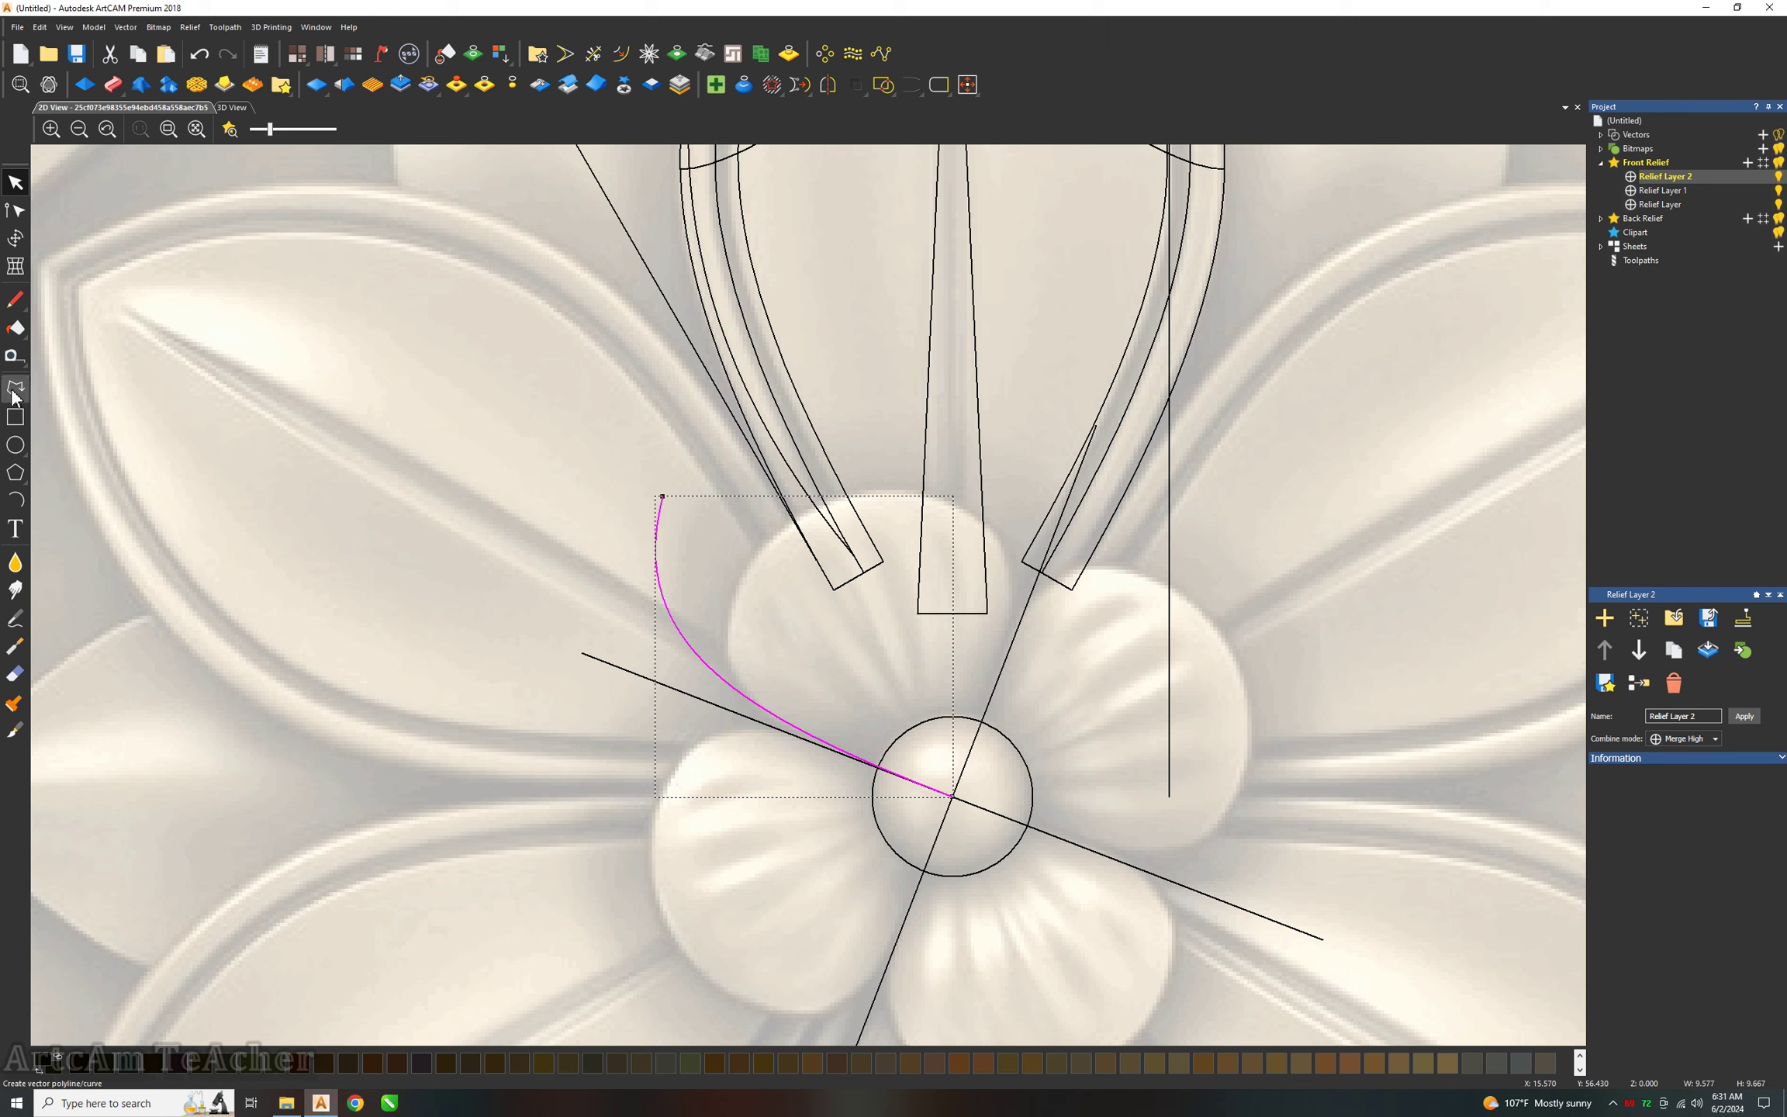
Mirror the swept curve across the diagonal guide line.
{"action": "left_click", "coordinate": [951, 794]}
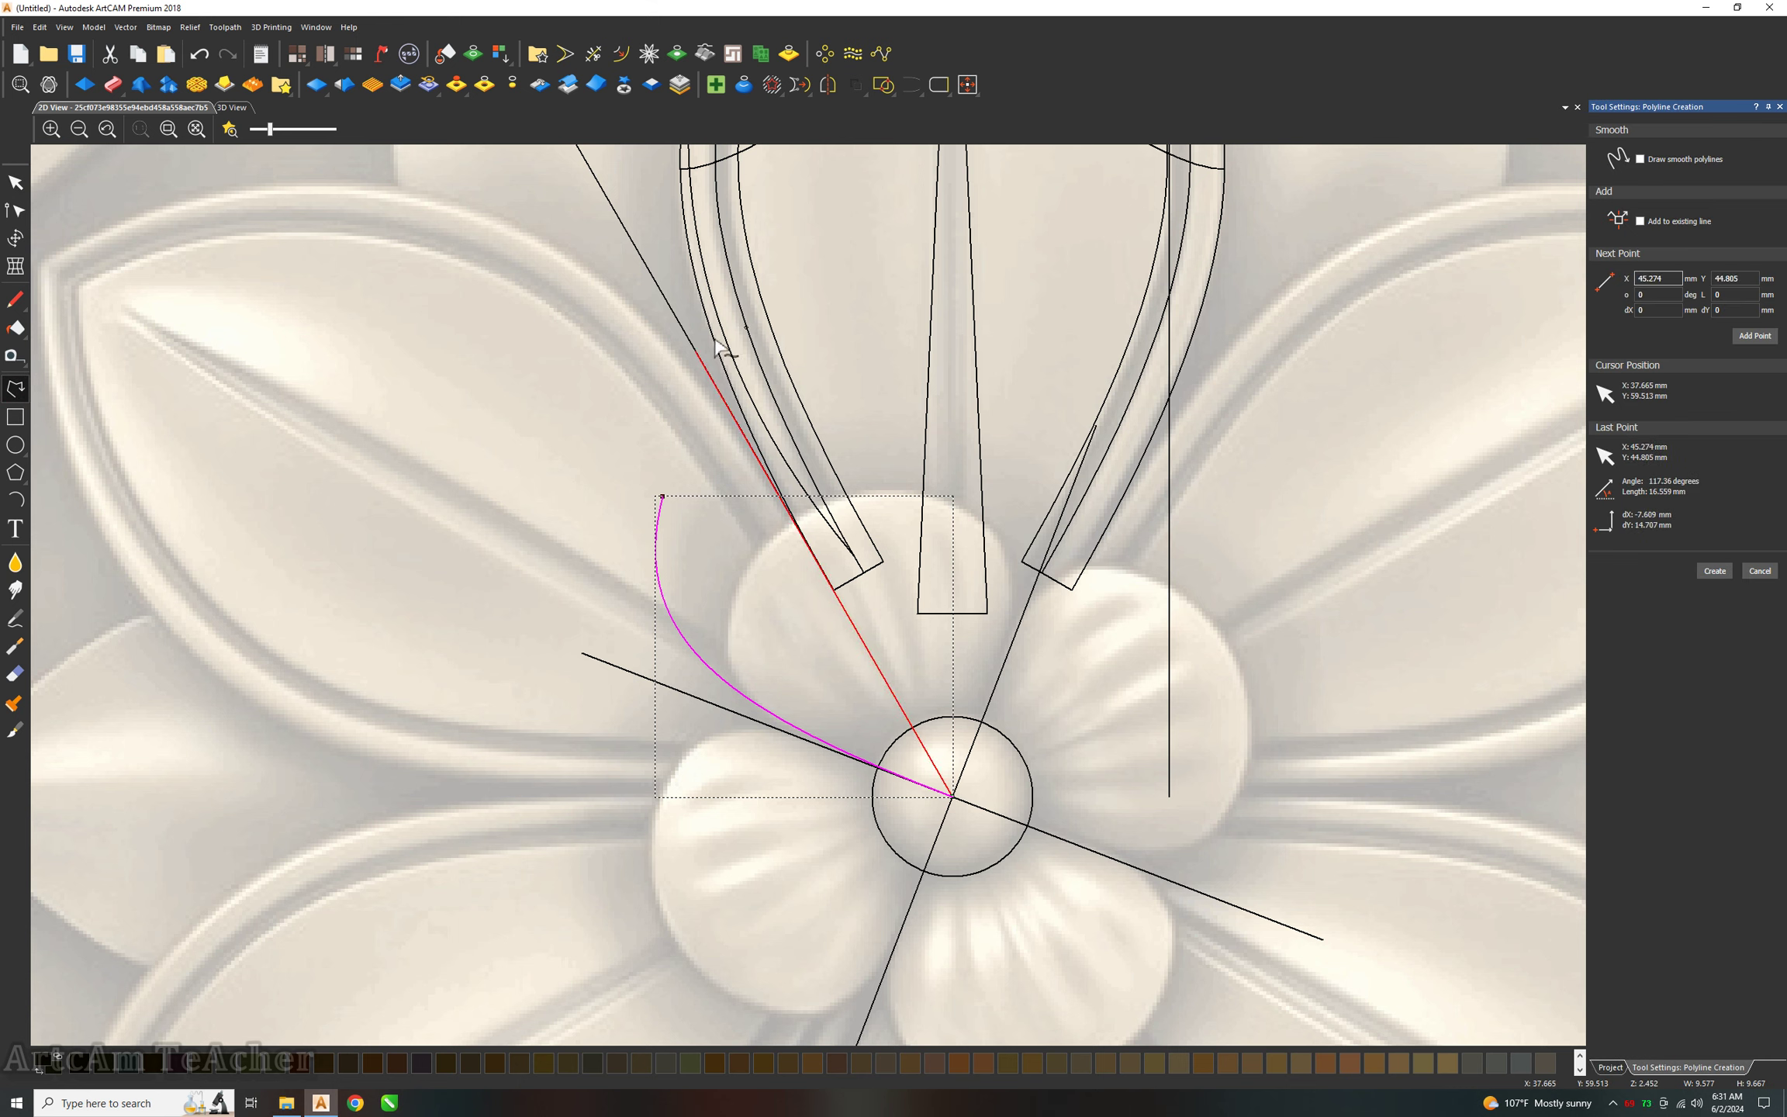
{"action": "key", "text": "Escape"}
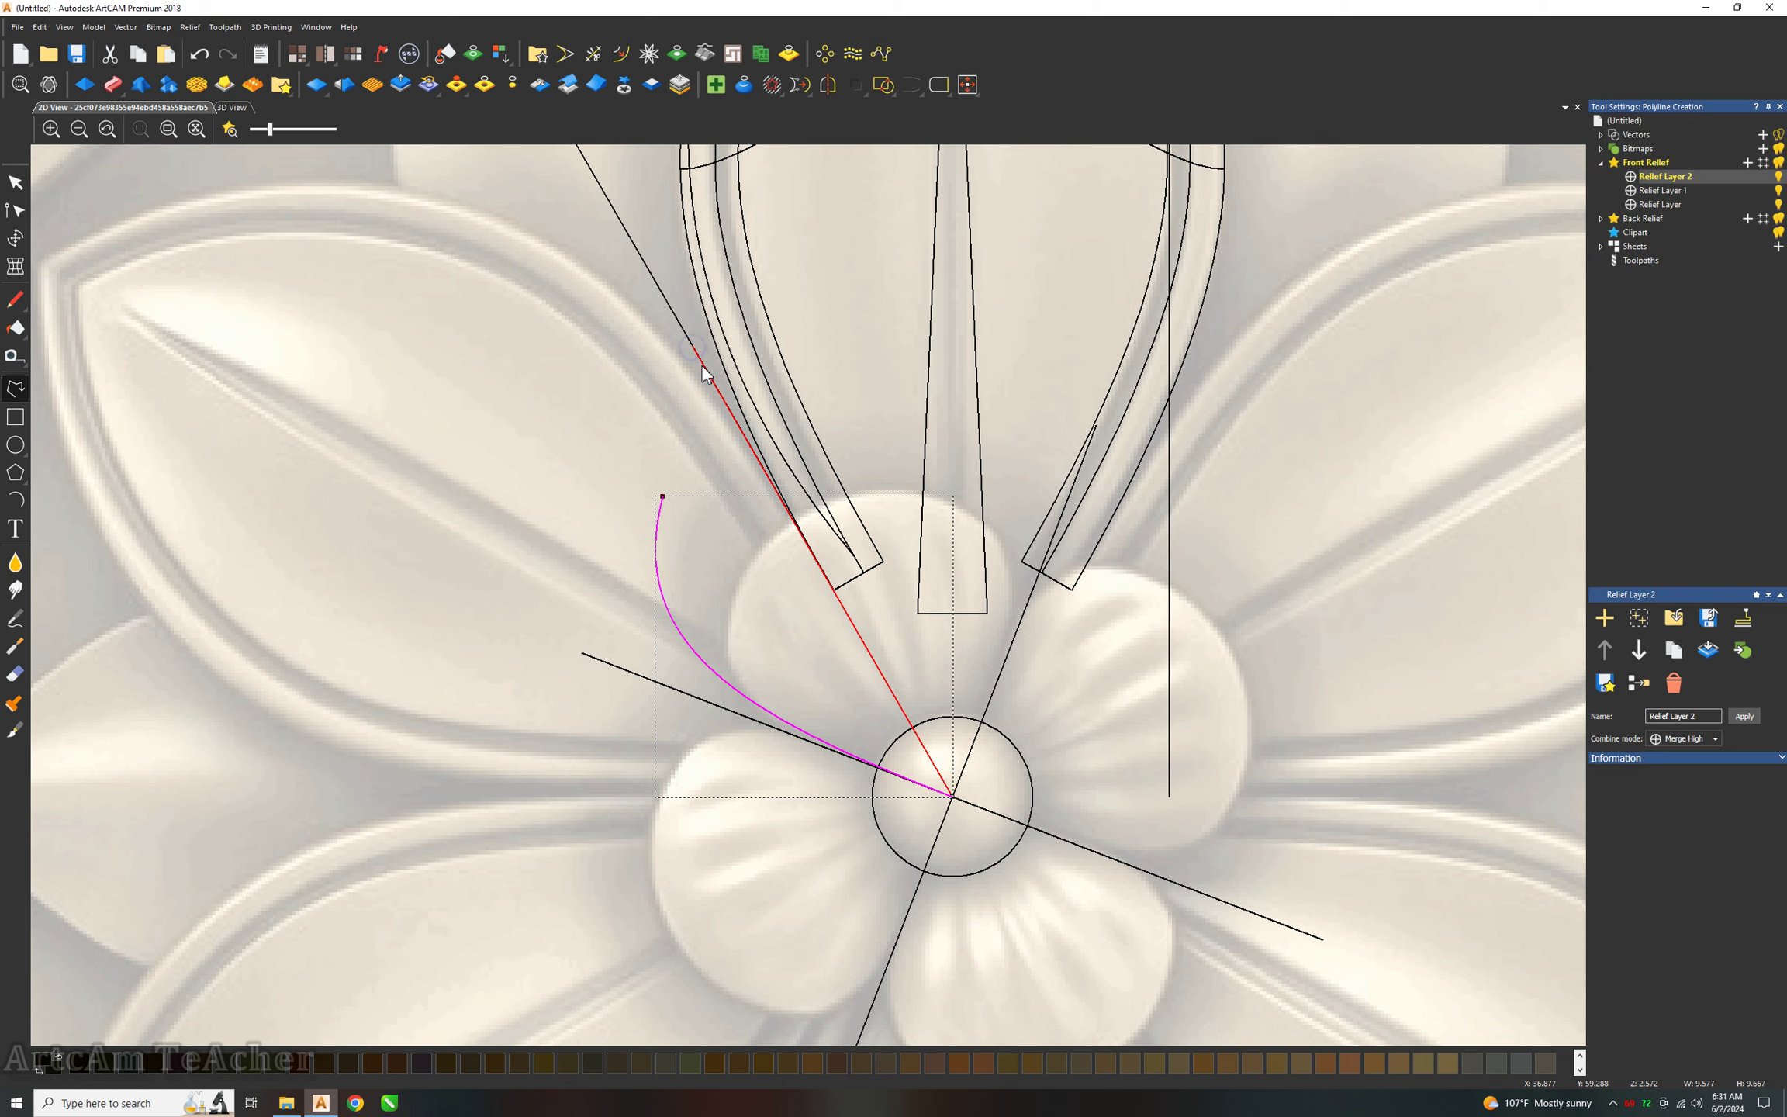
{"action": "left_click", "coordinate": [721, 399], "text": "shift"}
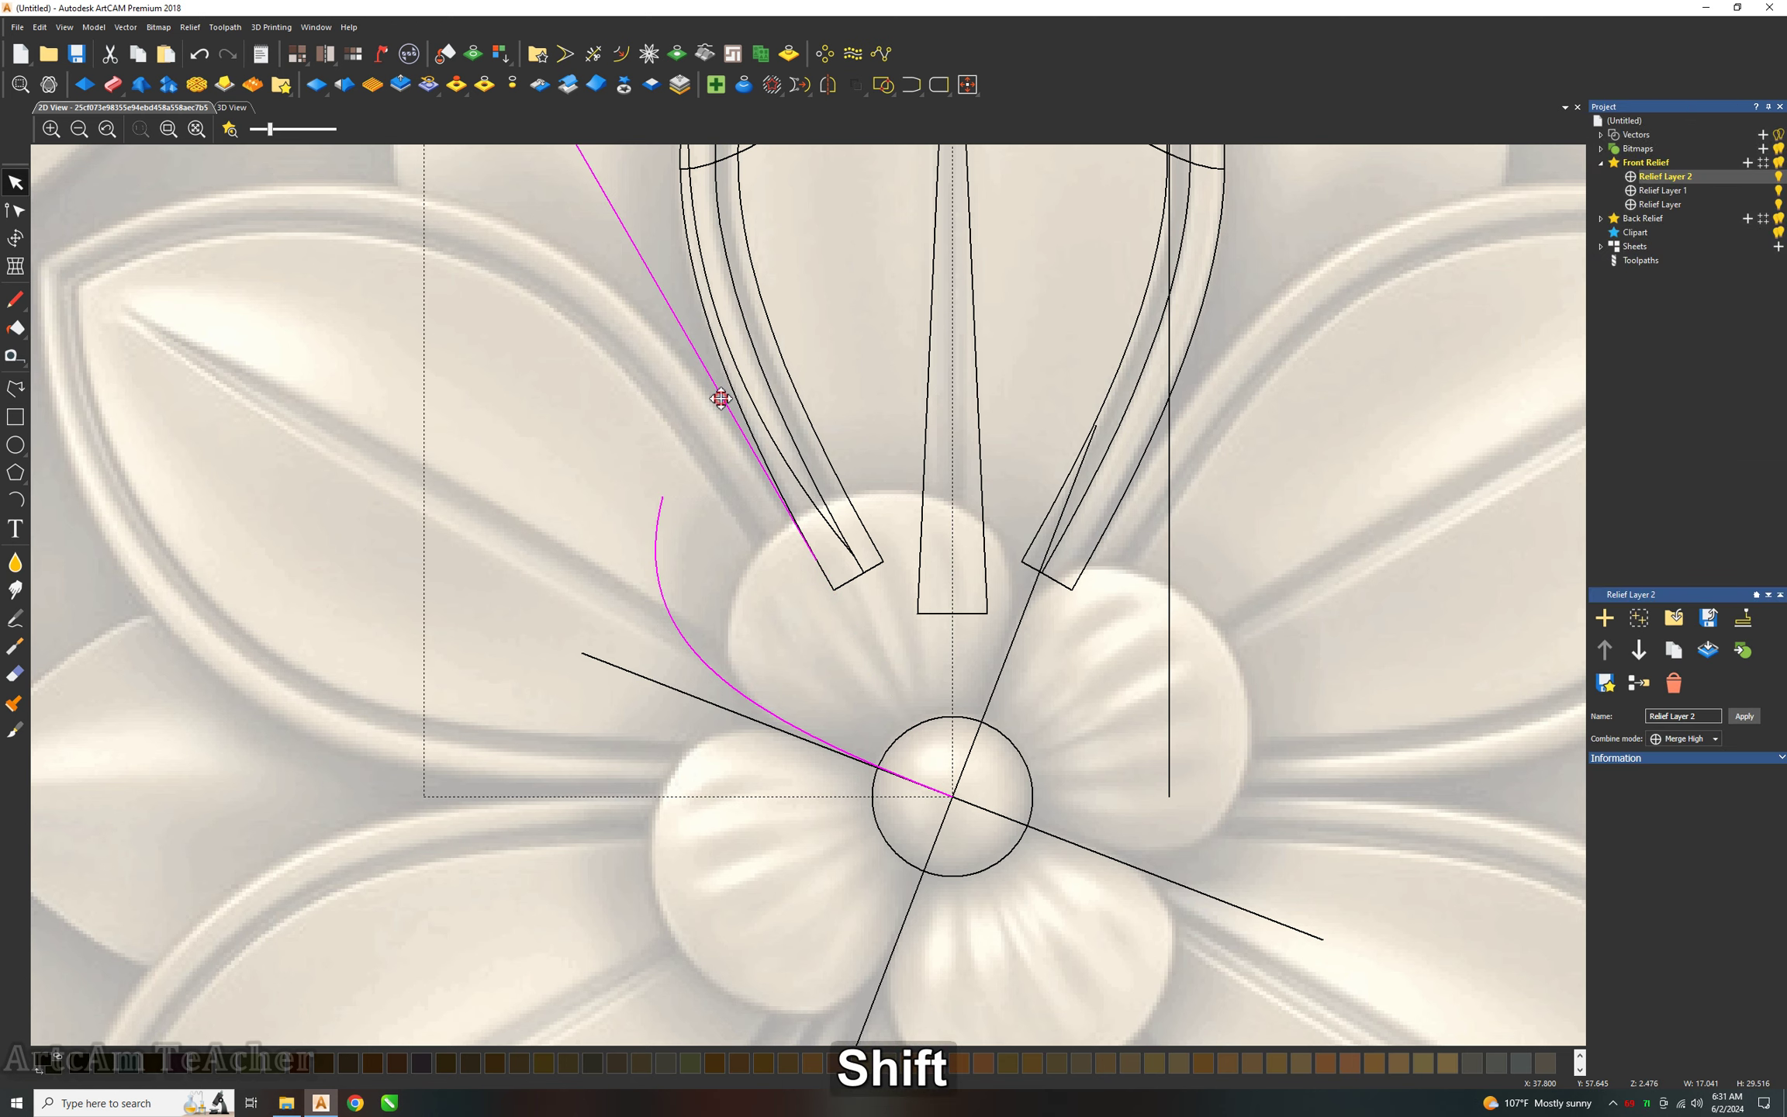
{"action": "left_click", "coordinate": [828, 85]}
{"action": "left_click", "coordinate": [1310, 551]}
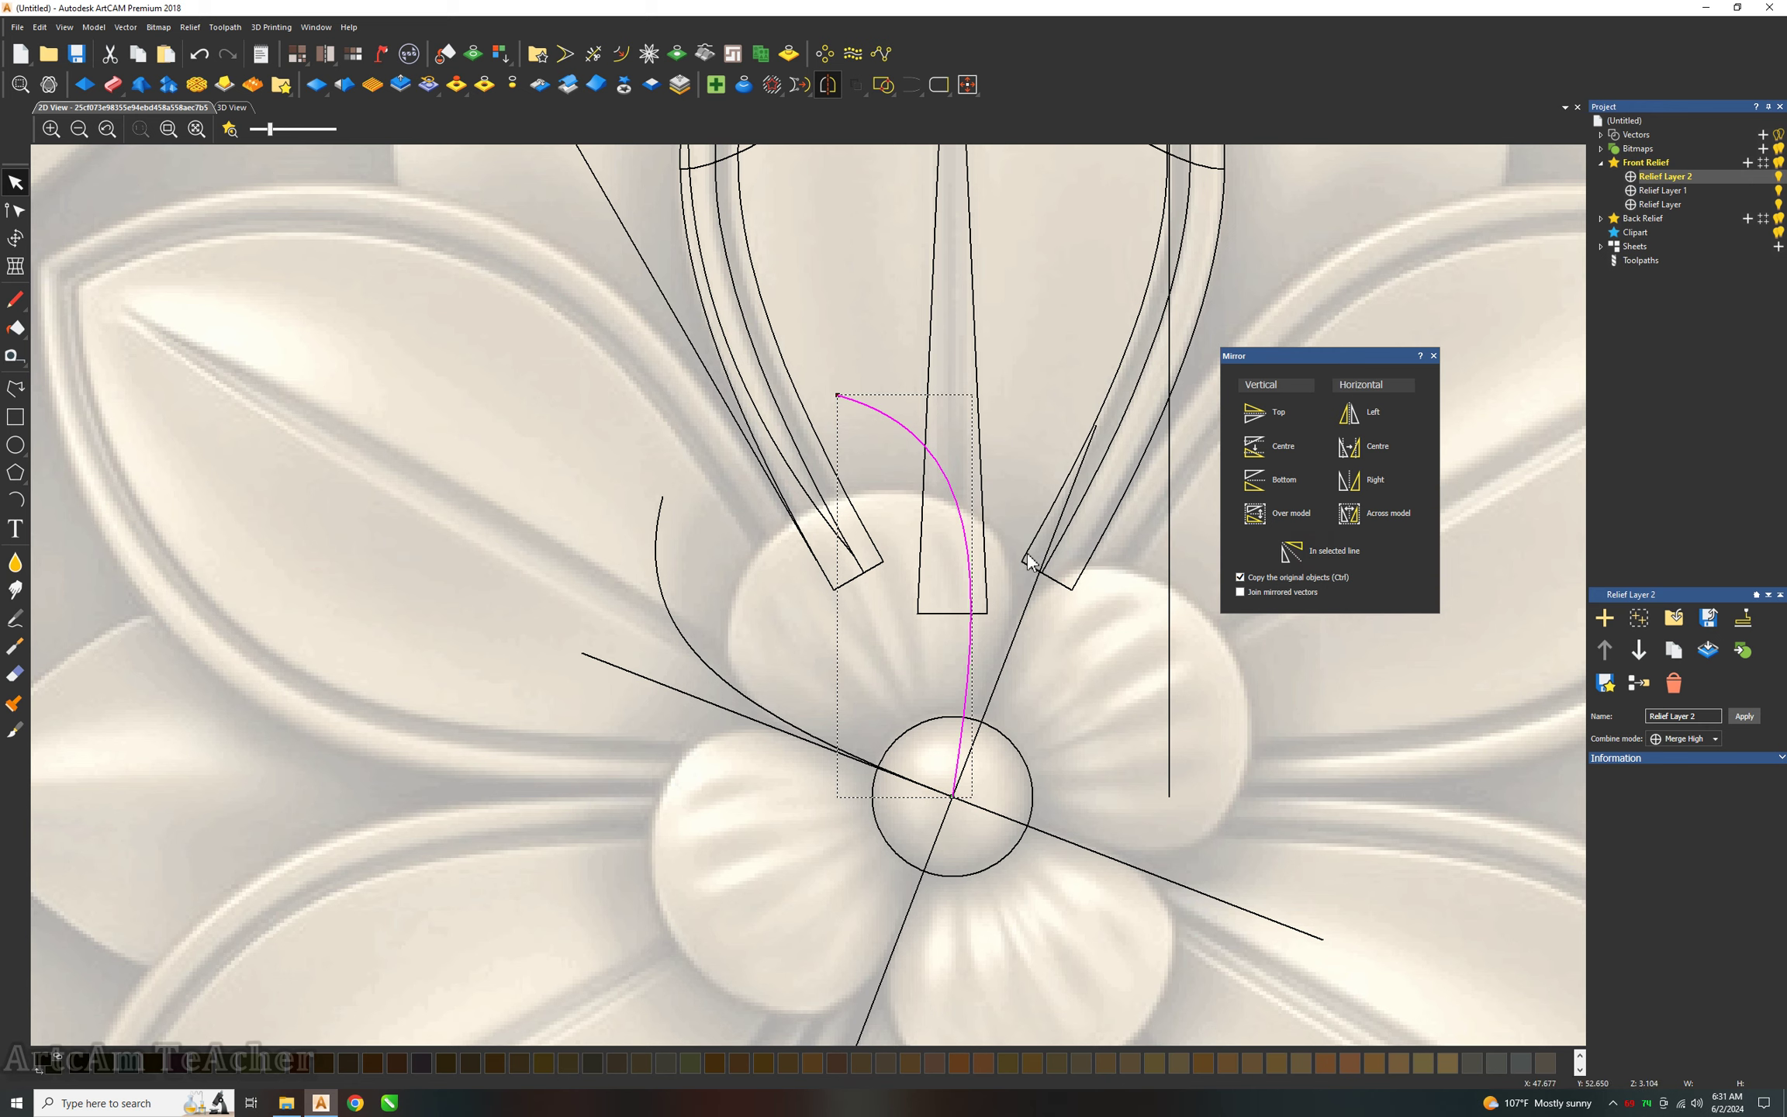
Rotate a copy of the mirrored arc about its lower end, deleting the unrotated arc.
{"action": "key", "text": "t"}
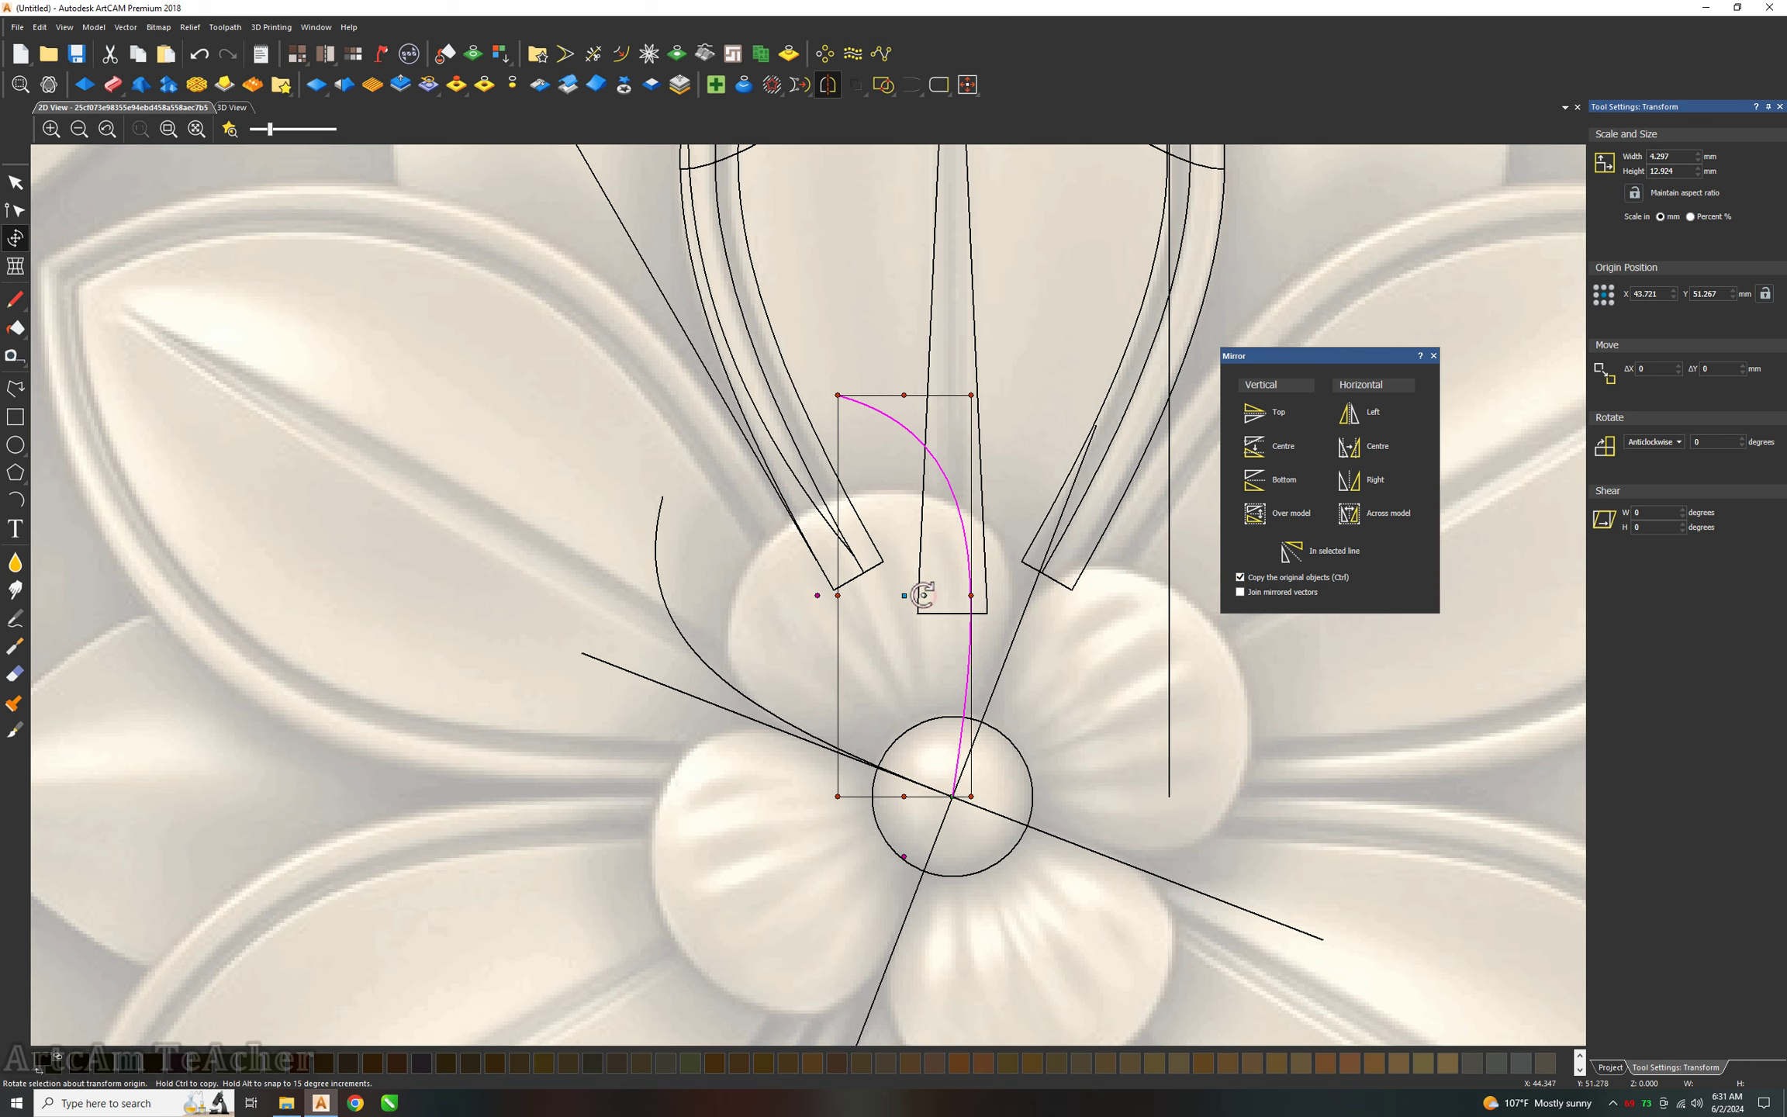
{"action": "mouse_move", "coordinate": [923, 595]}
{"action": "left_mouse_down"}
{"action": "mouse_move", "coordinate": [950, 799]}
{"action": "mouse_move", "coordinate": [1000, 806]}
{"action": "left_mouse_up"}
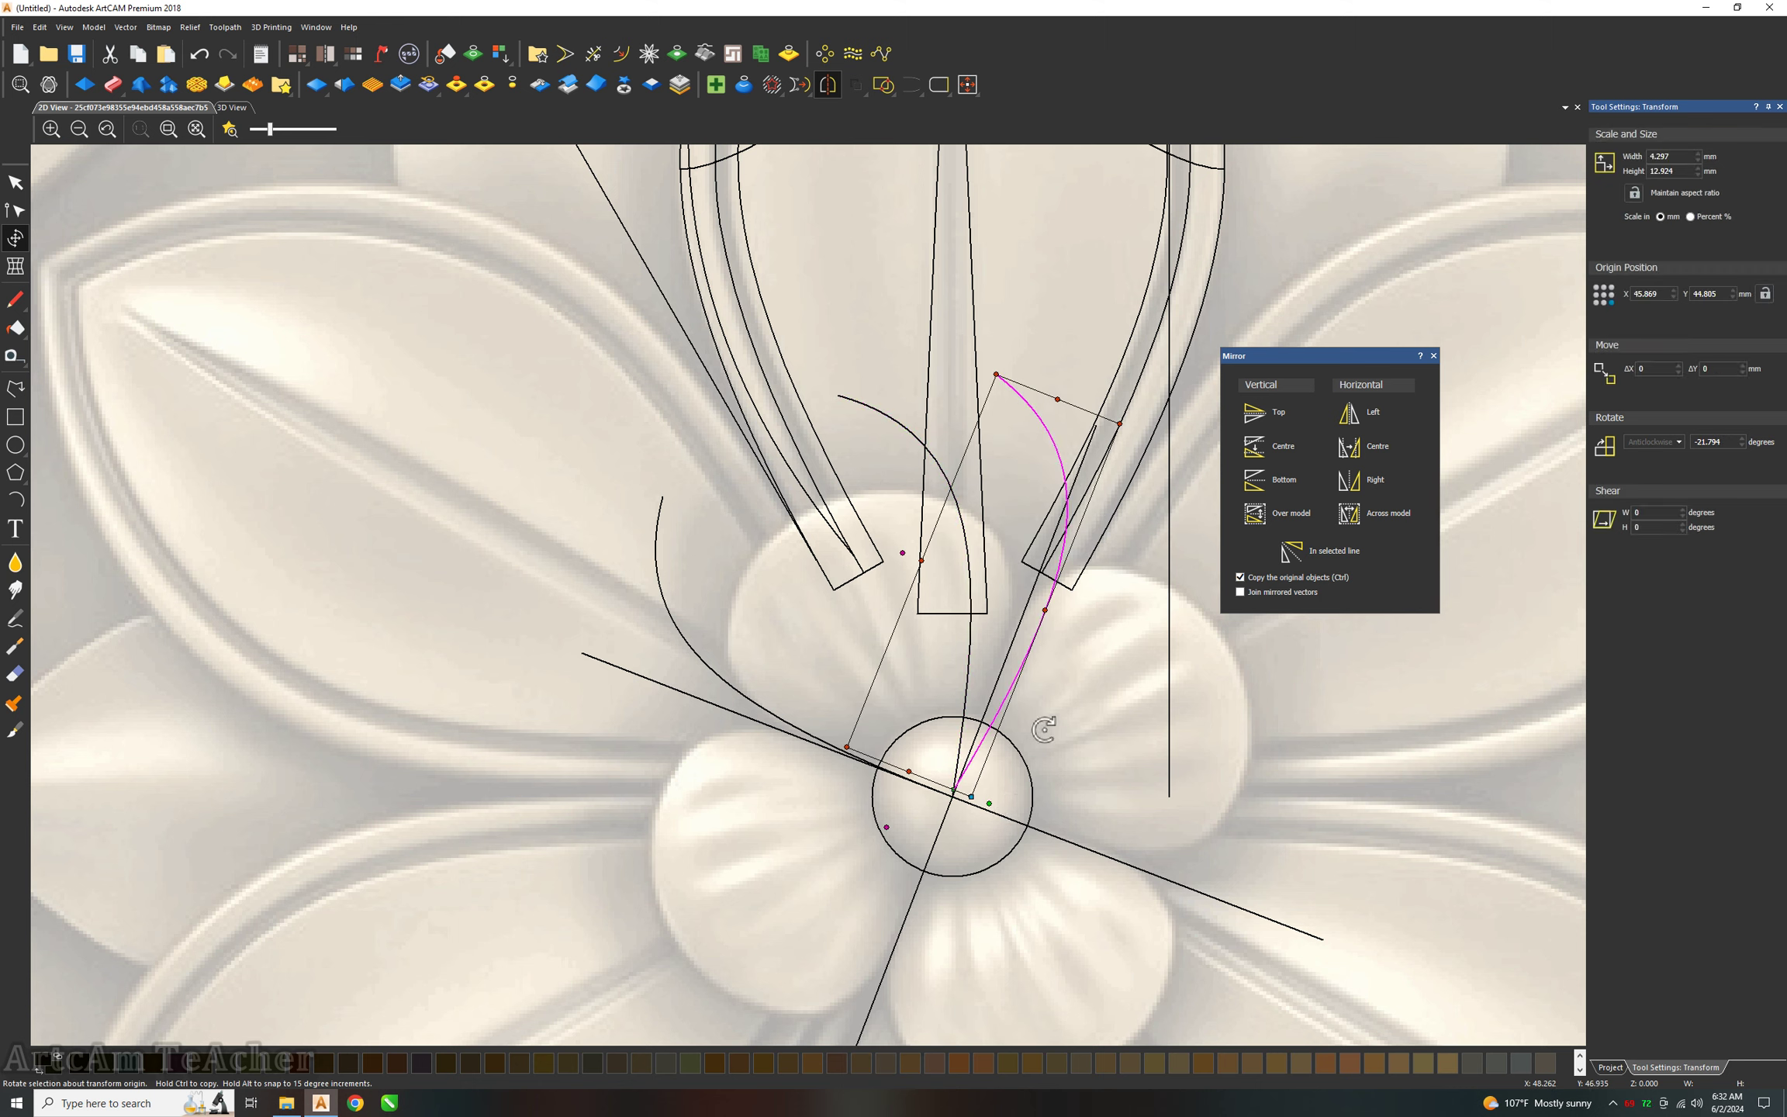
{"action": "key", "text": "Escape"}
{"action": "left_click", "coordinate": [960, 666]}
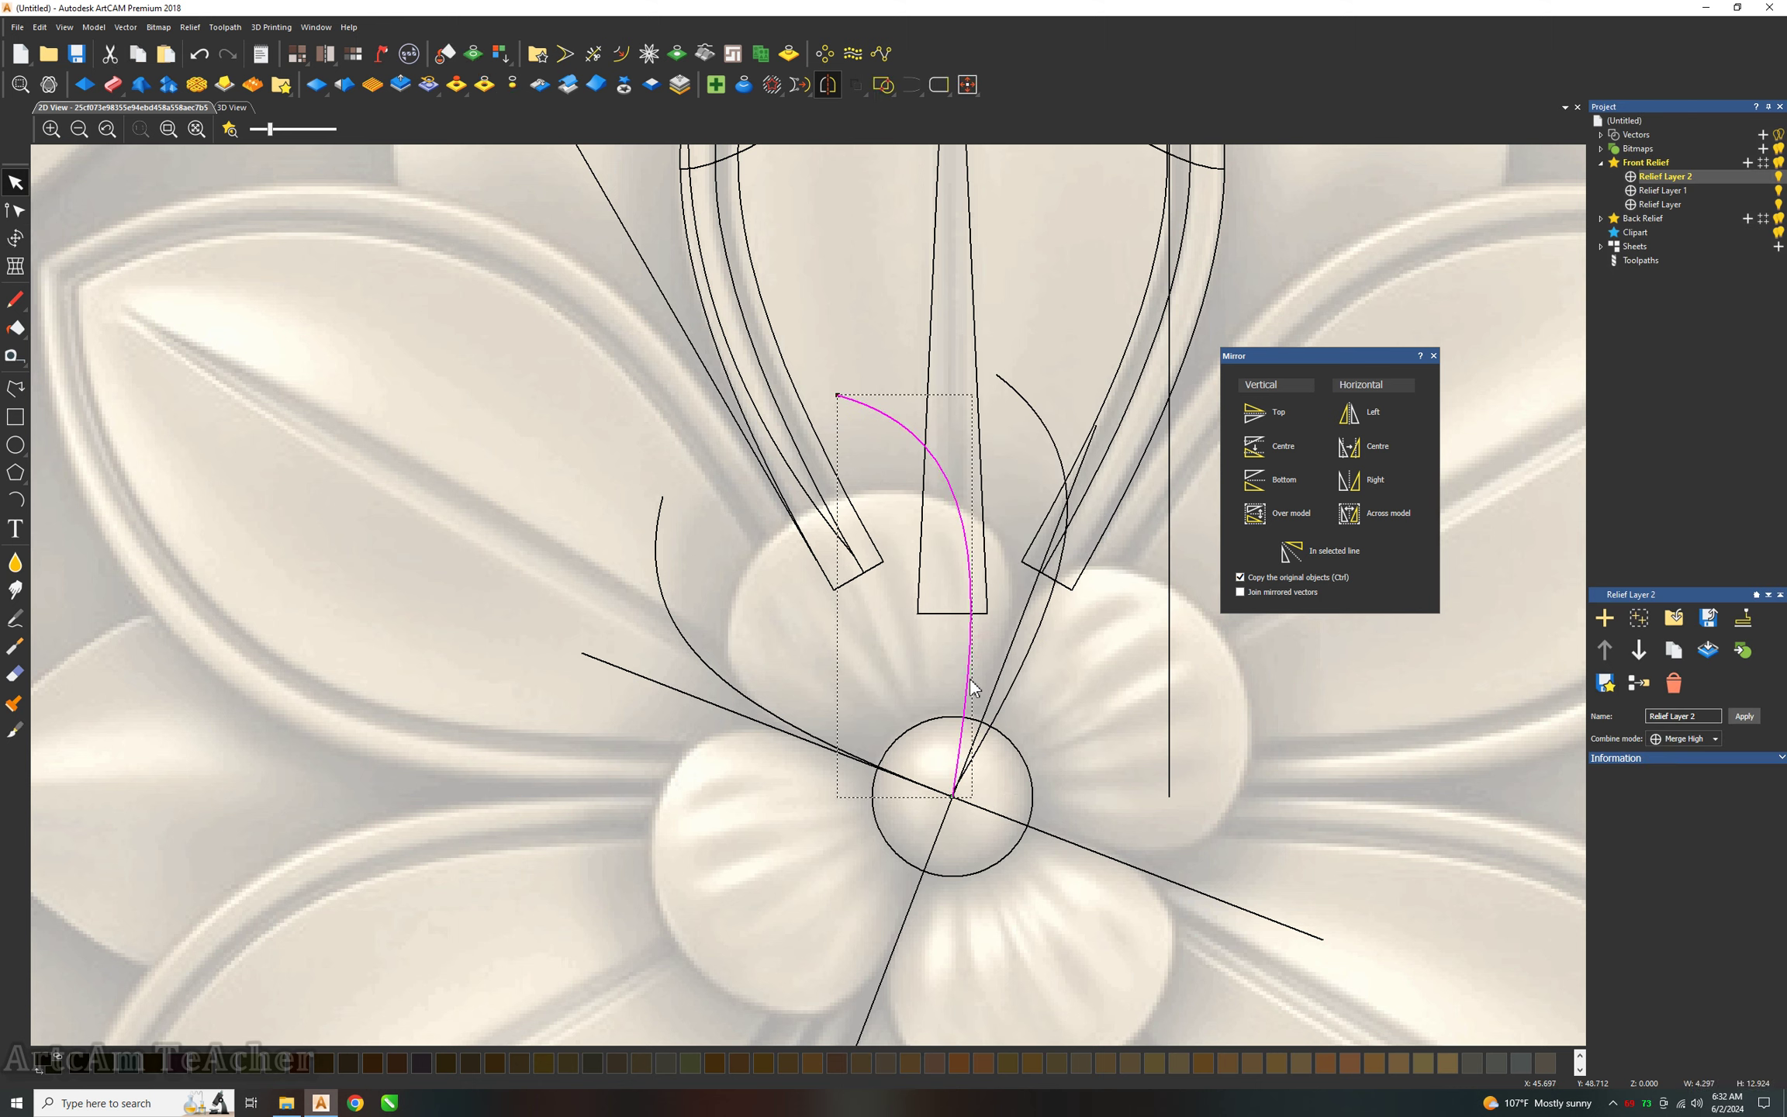
{"action": "key", "text": "Delete"}
{"action": "left_click", "coordinate": [1015, 679]}
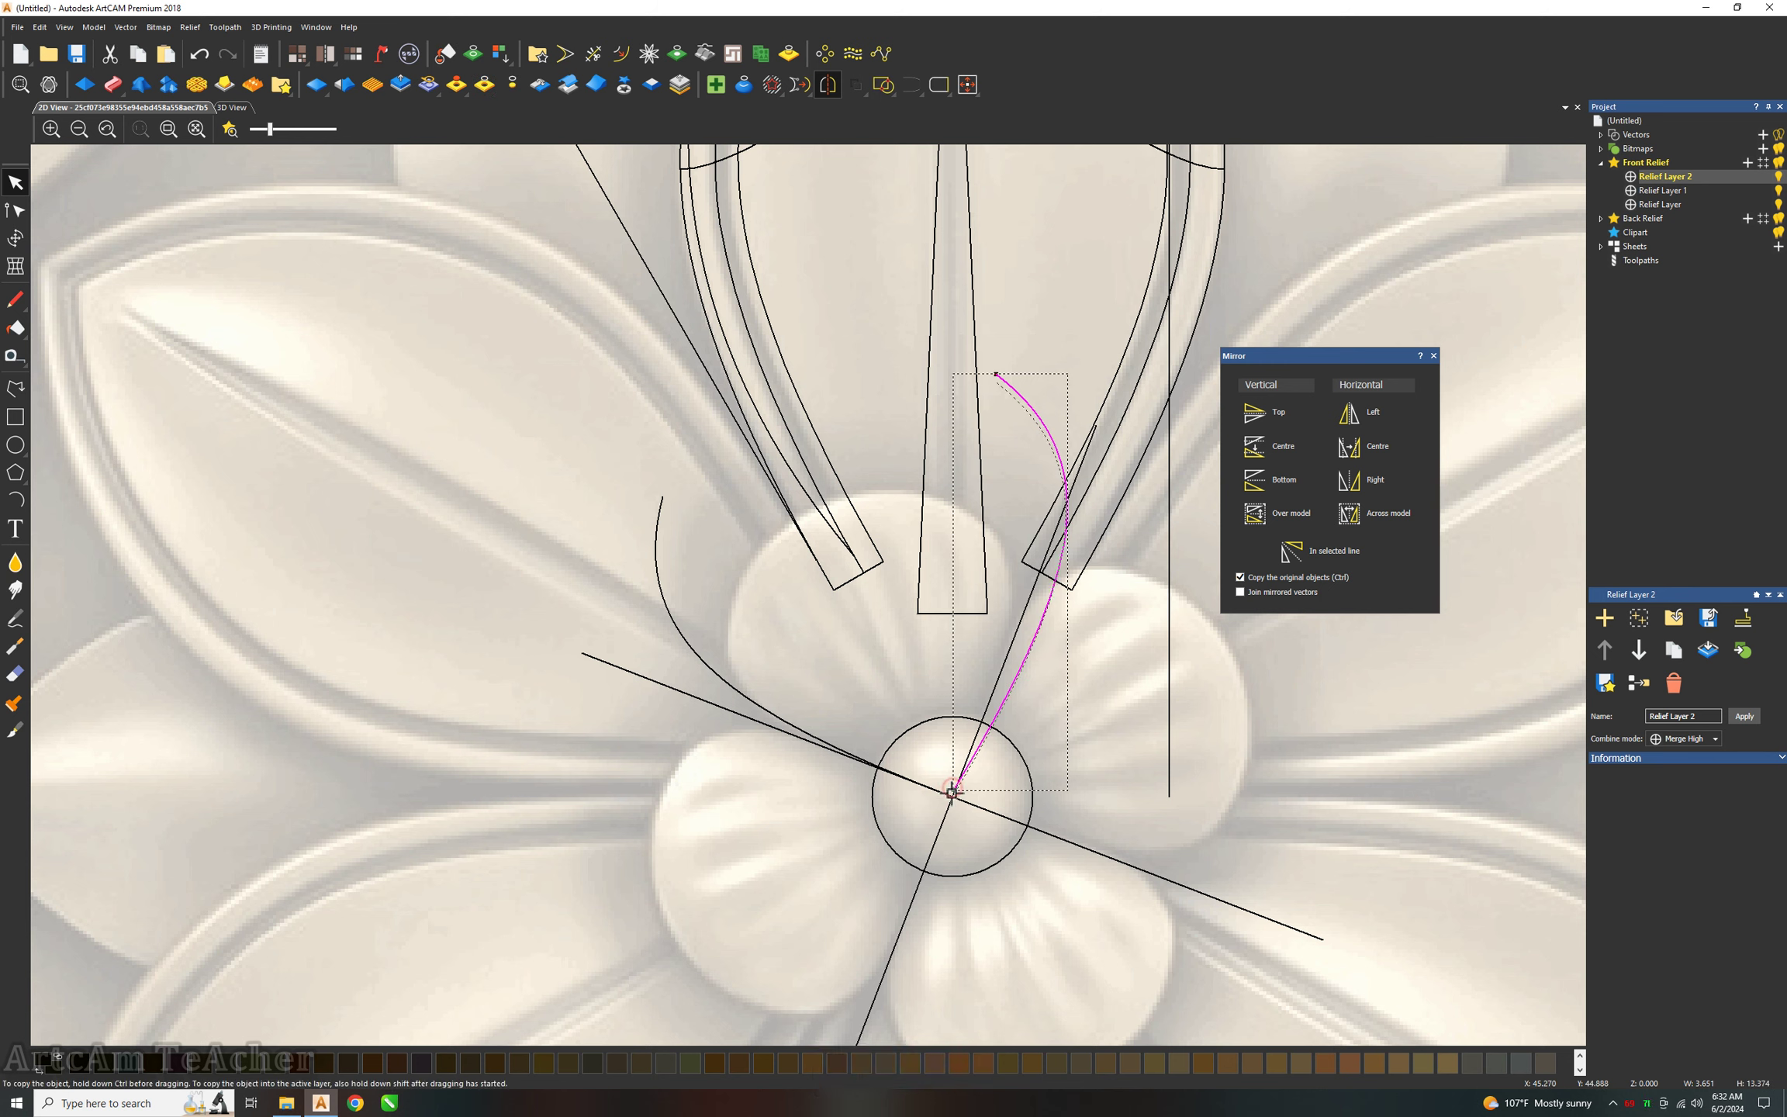
Nudge the rotated arc and drag its top node over into the upper petal.
{"action": "left_click_drag", "start_coordinate": [952, 795], "coordinate": [953, 792]}
{"action": "key", "text": "n"}
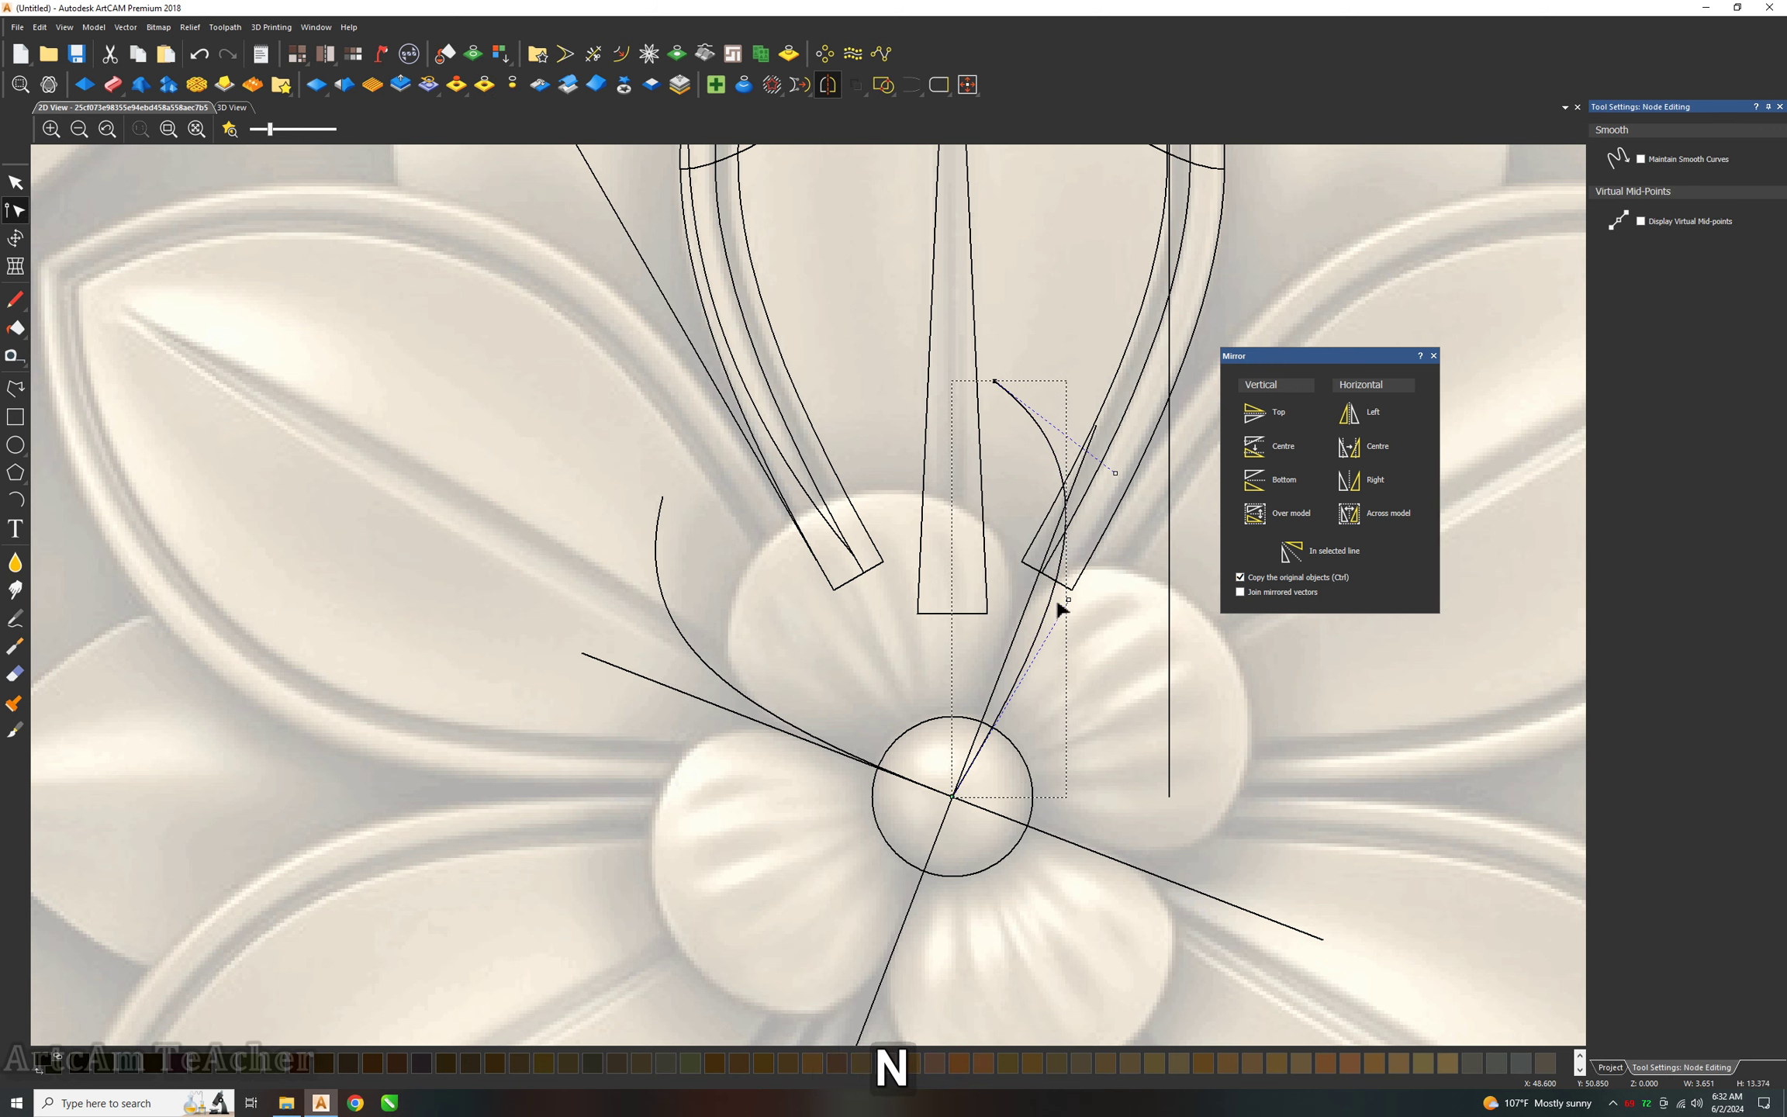
{"action": "left_click_drag", "start_coordinate": [979, 353], "coordinate": [1074, 609]}
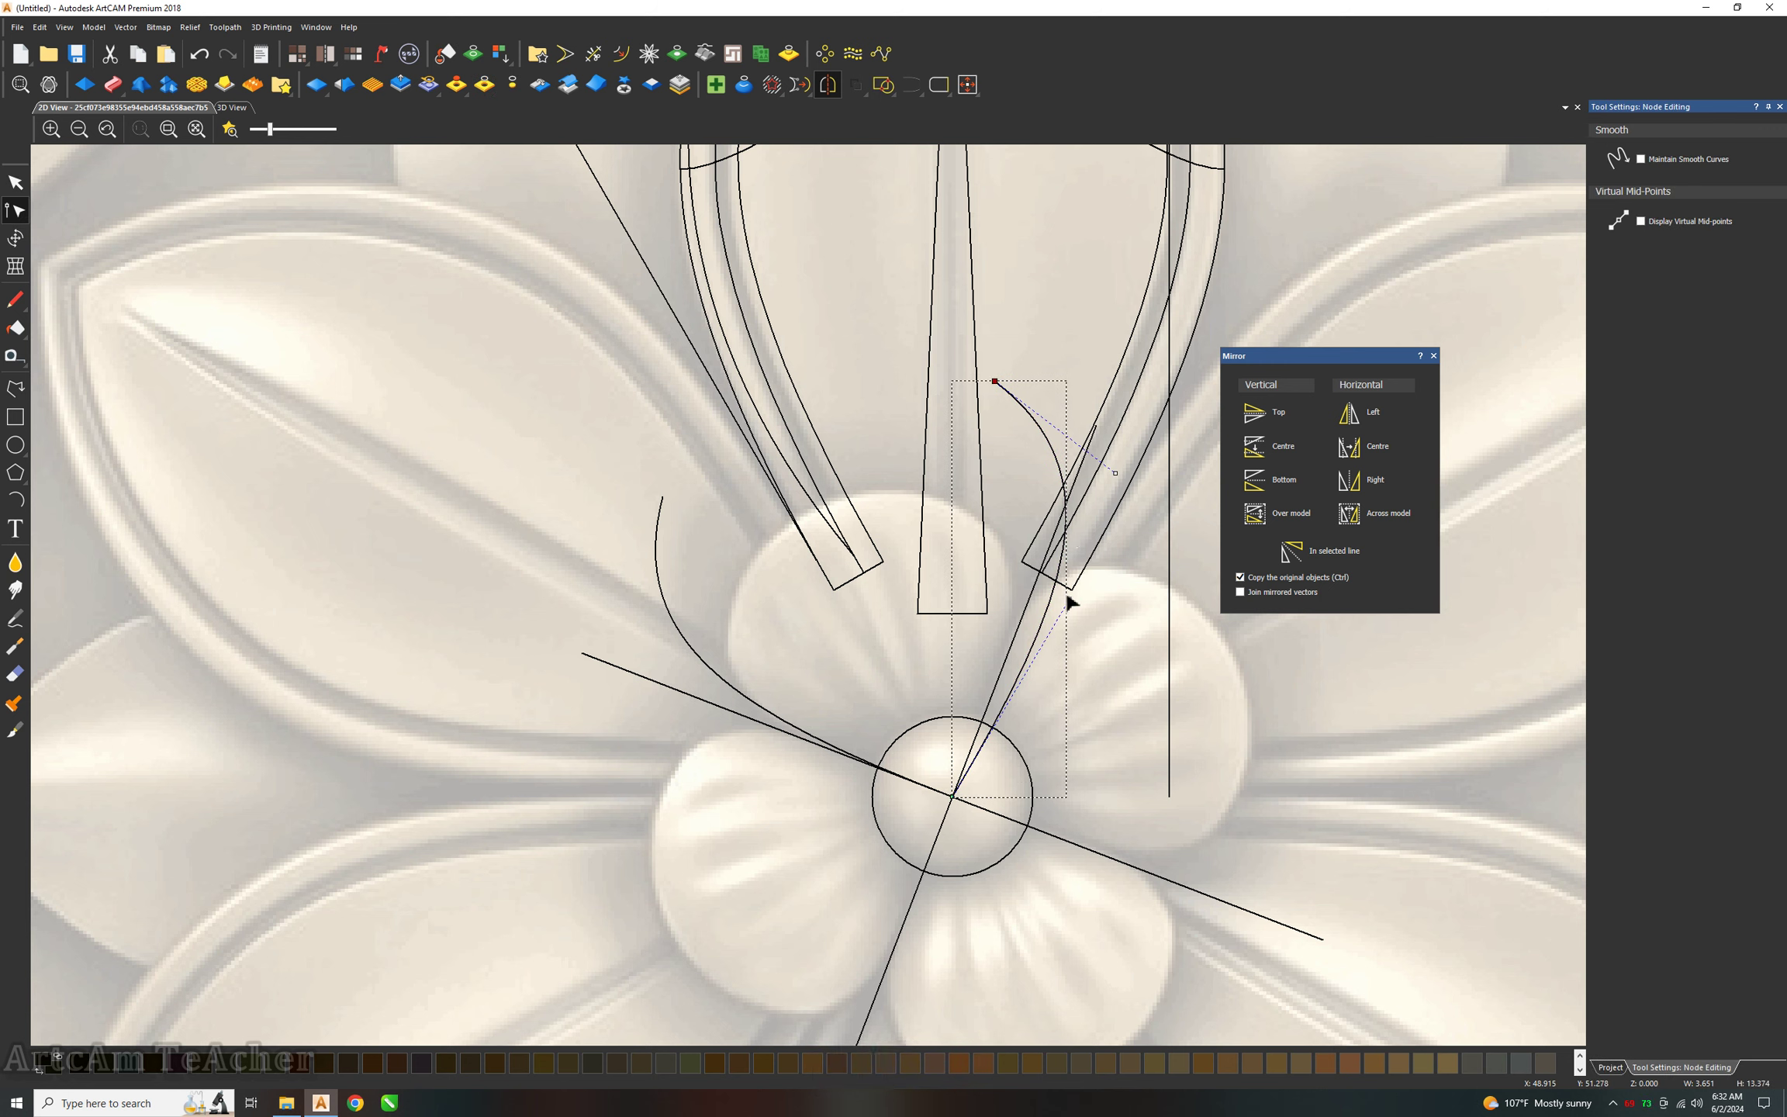
{"action": "left_click_drag", "start_coordinate": [994, 381], "coordinate": [950, 367]}
{"action": "middle_click_drag", "start_coordinate": [976, 498], "coordinate": [869, 489]}
{"action": "key", "text": "Escape"}
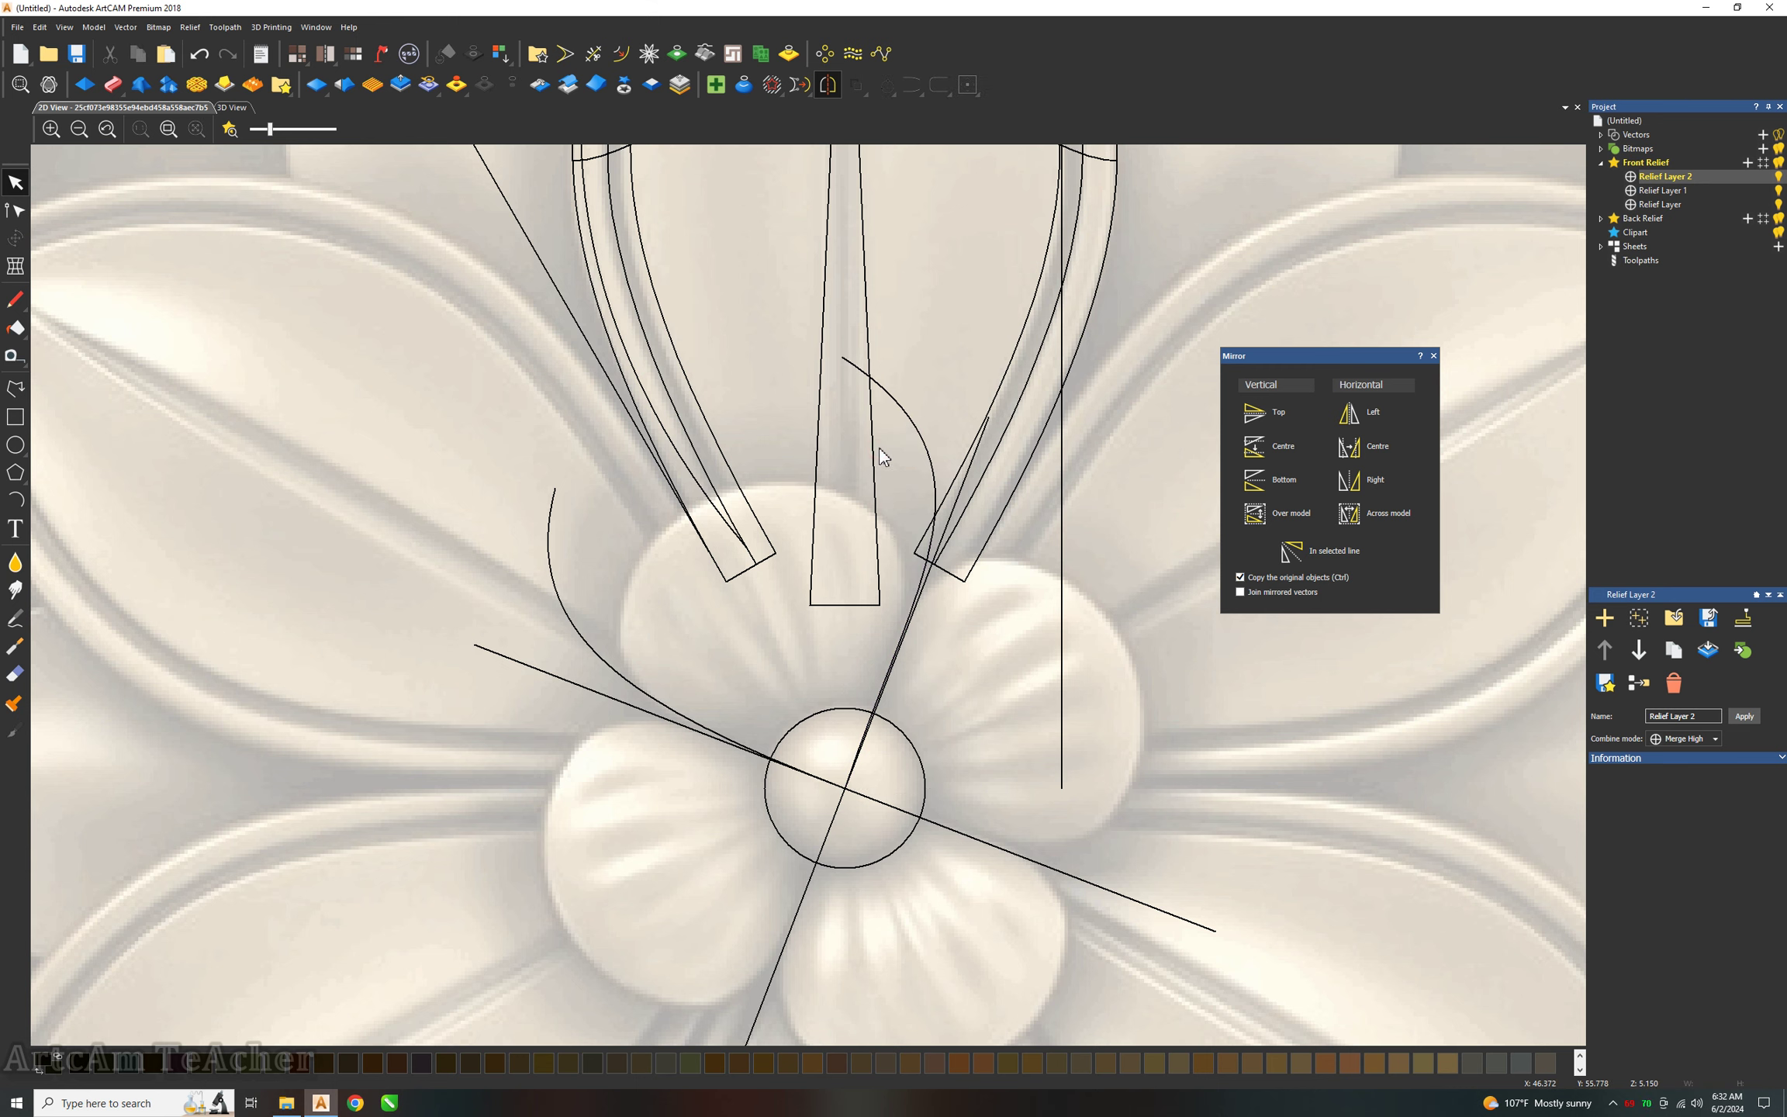
Draw a three-point polyline from the upper-left lobe across to the right strap.
{"action": "left_click", "coordinate": [15, 388]}
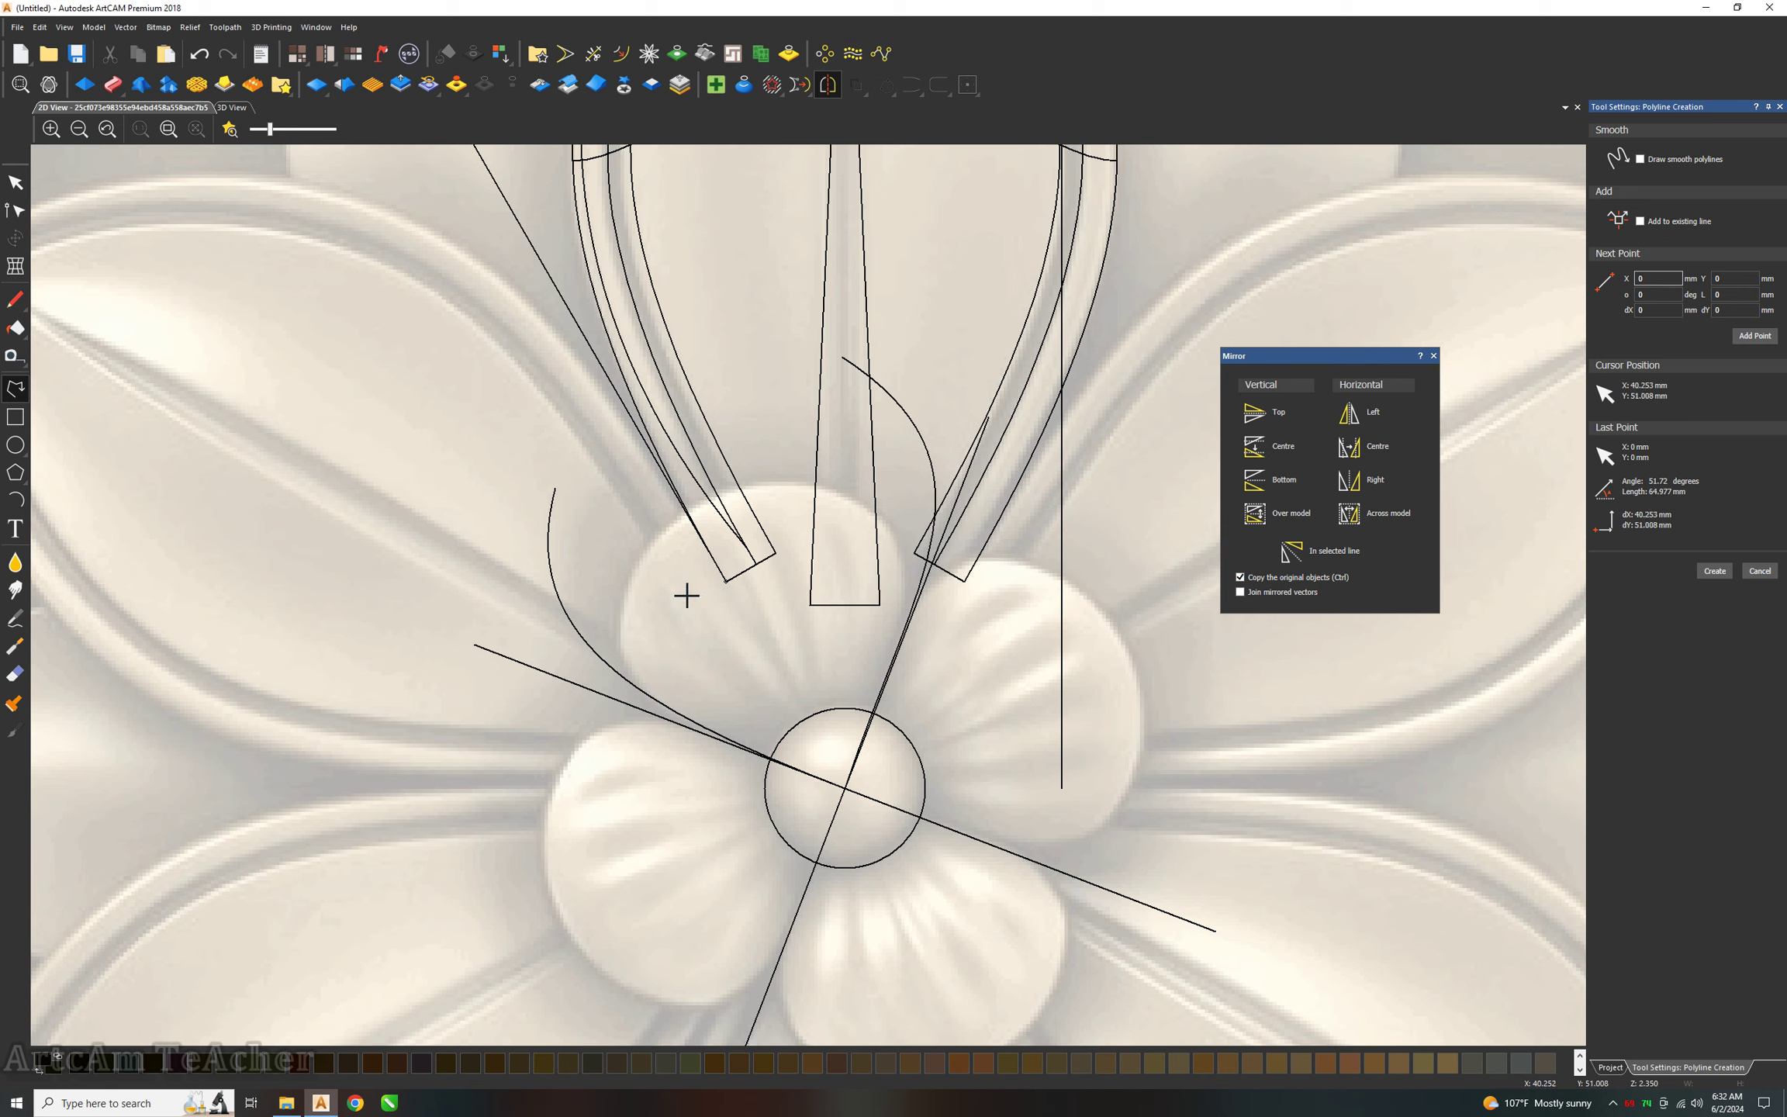
{"action": "left_click", "coordinate": [646, 694]}
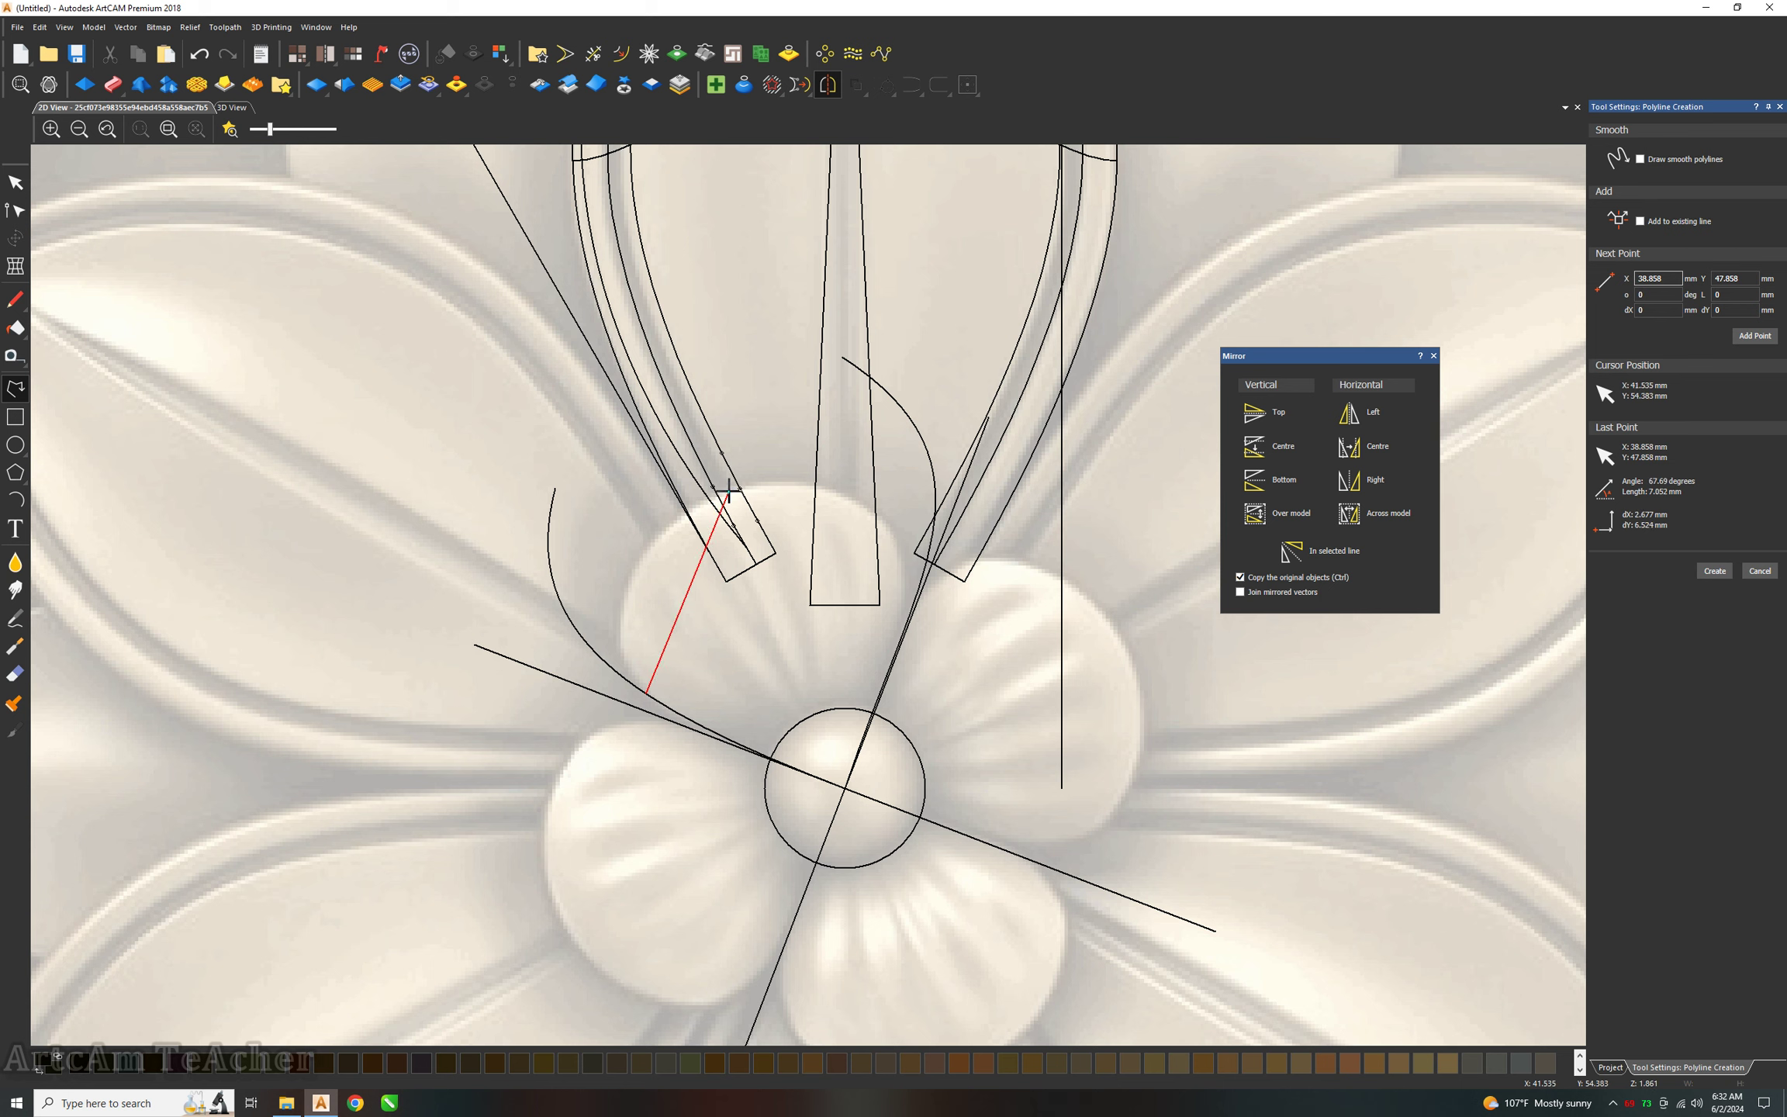
{"action": "left_click", "coordinate": [729, 491]}
{"action": "left_click", "coordinate": [903, 630]}
{"action": "key", "text": "Escape"}
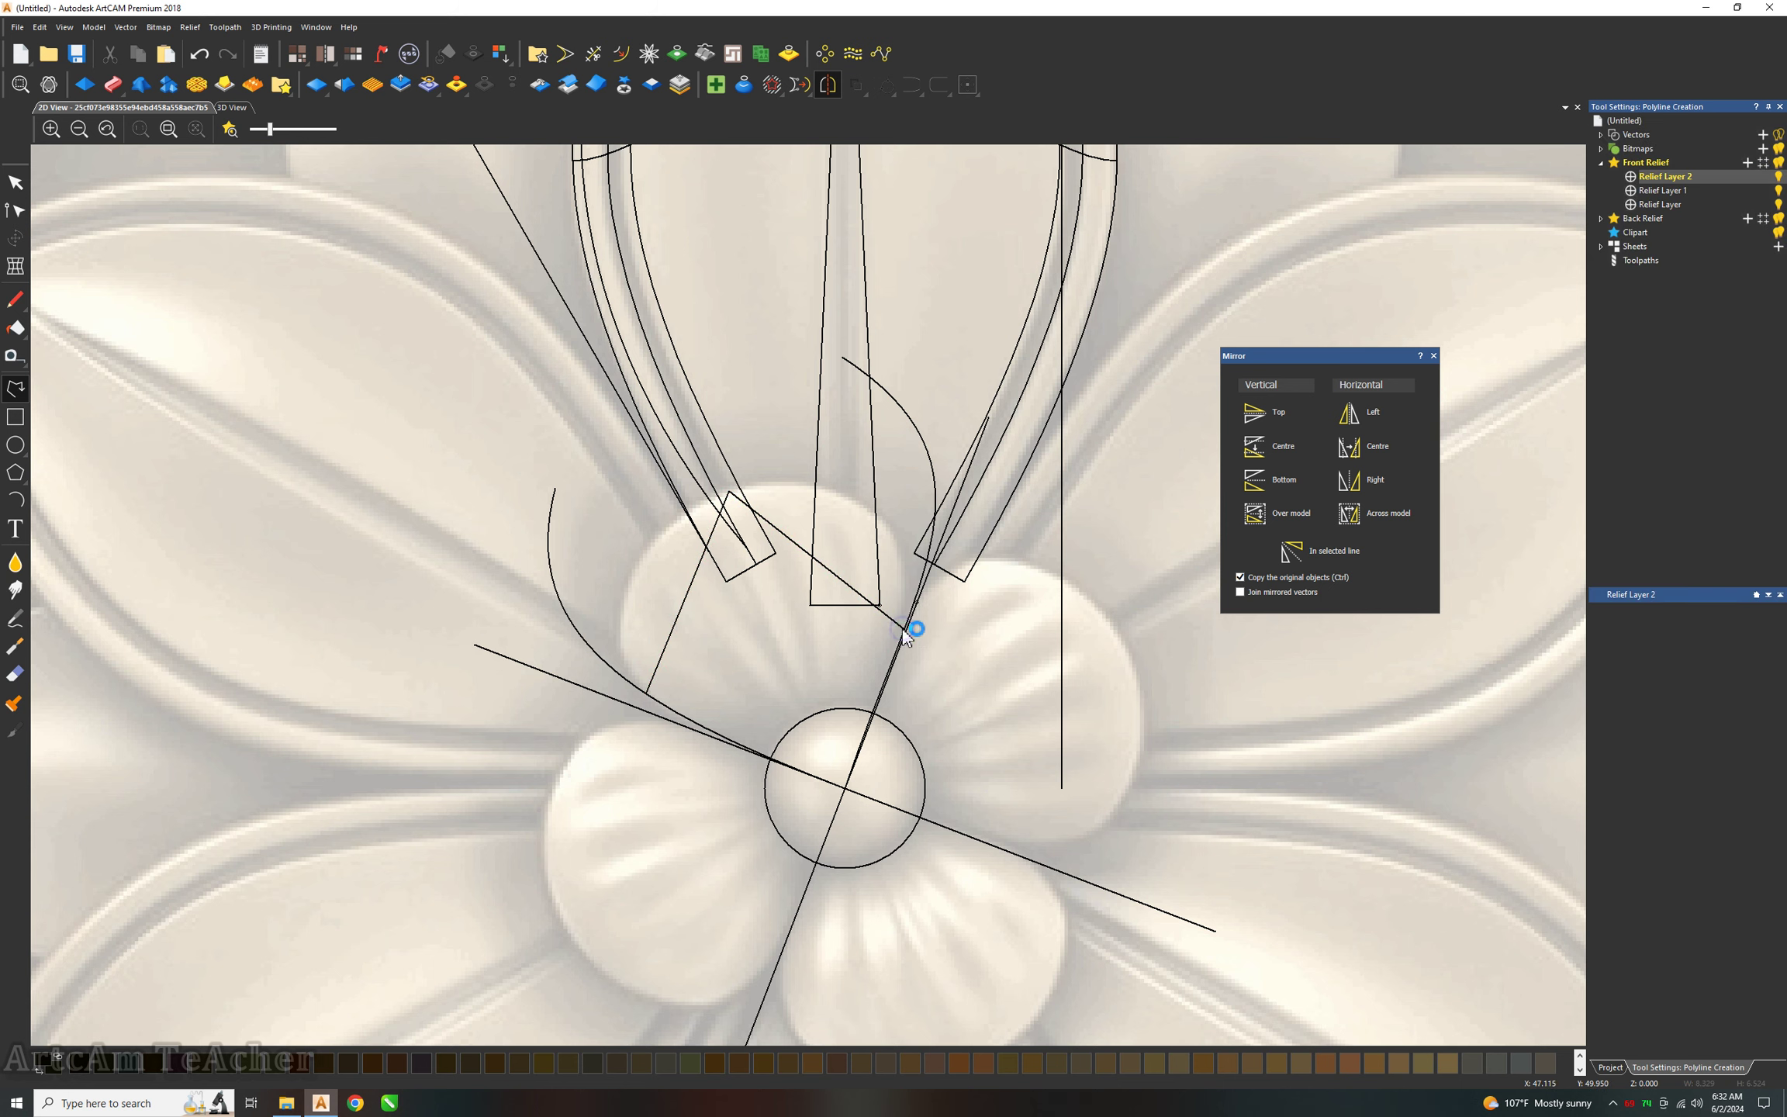
Convert the polyline spans to Beziers and drag handles into a rounded arch.
{"action": "key", "text": "n"}
{"action": "key", "text": "b"}
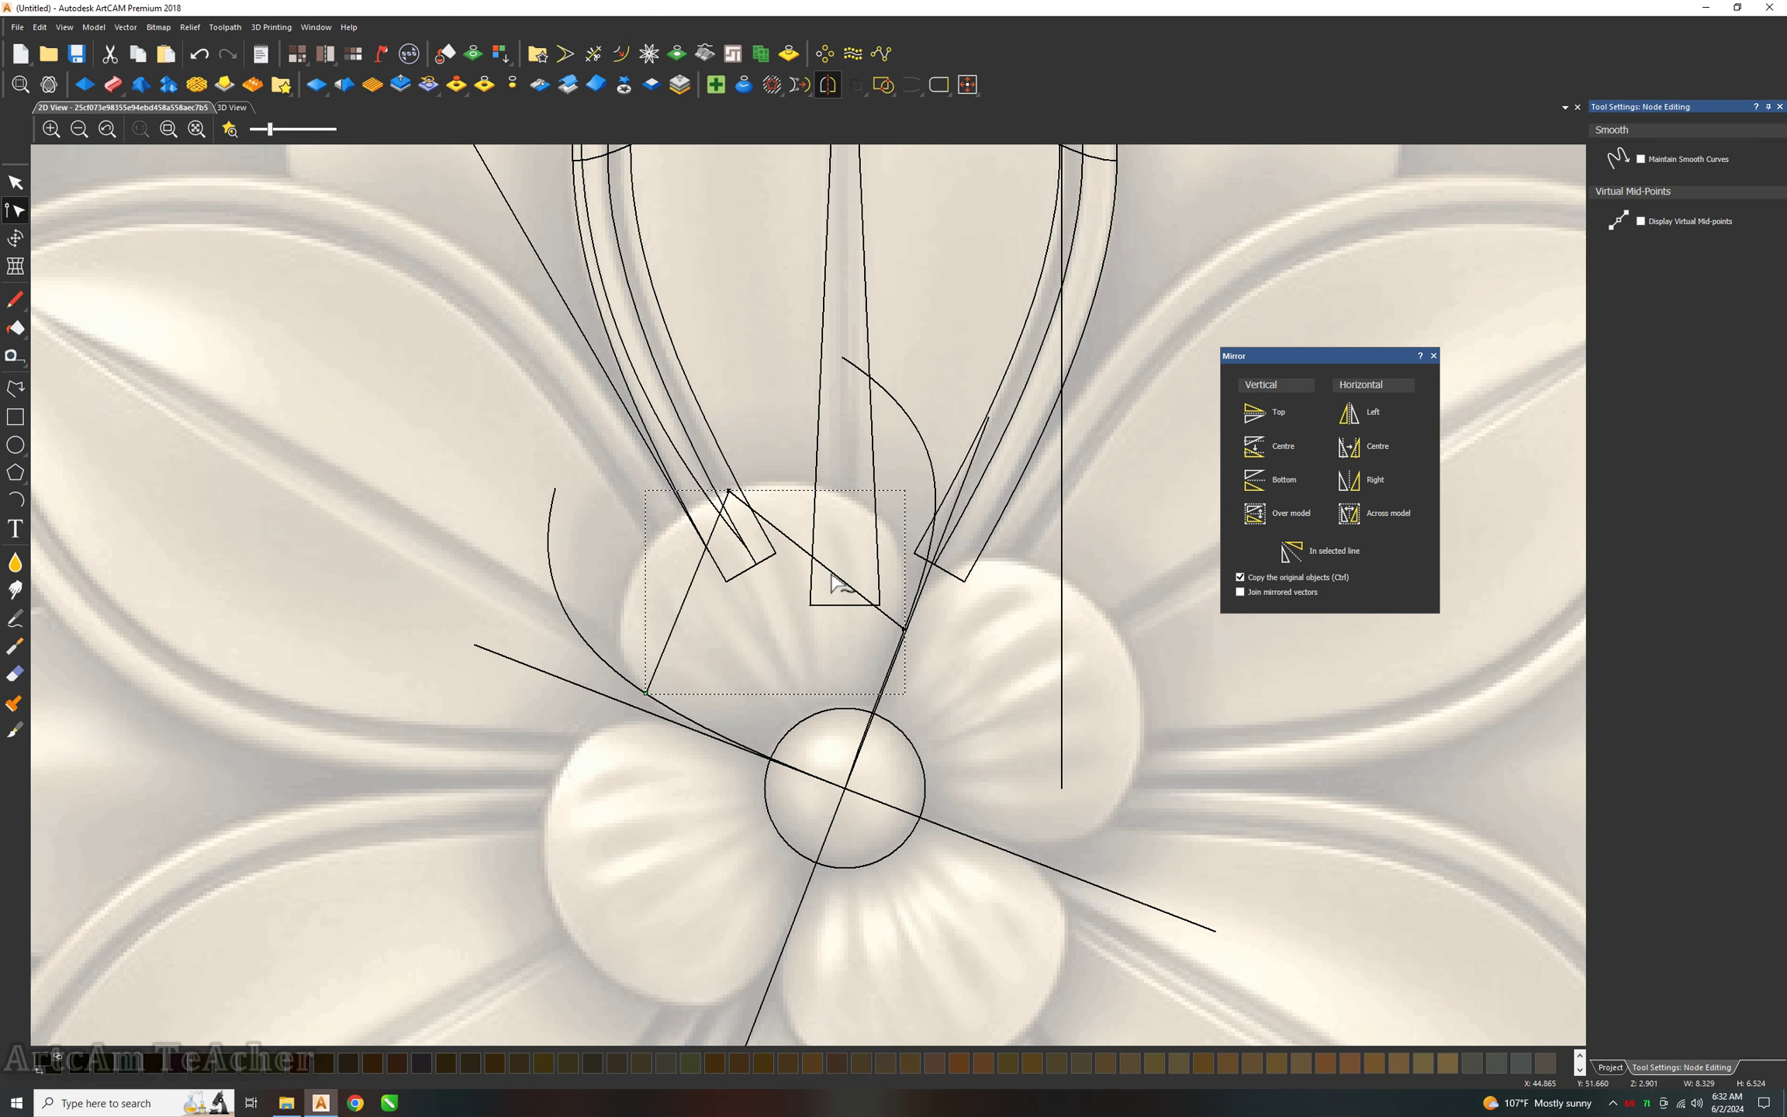
{"action": "key", "text": "b"}
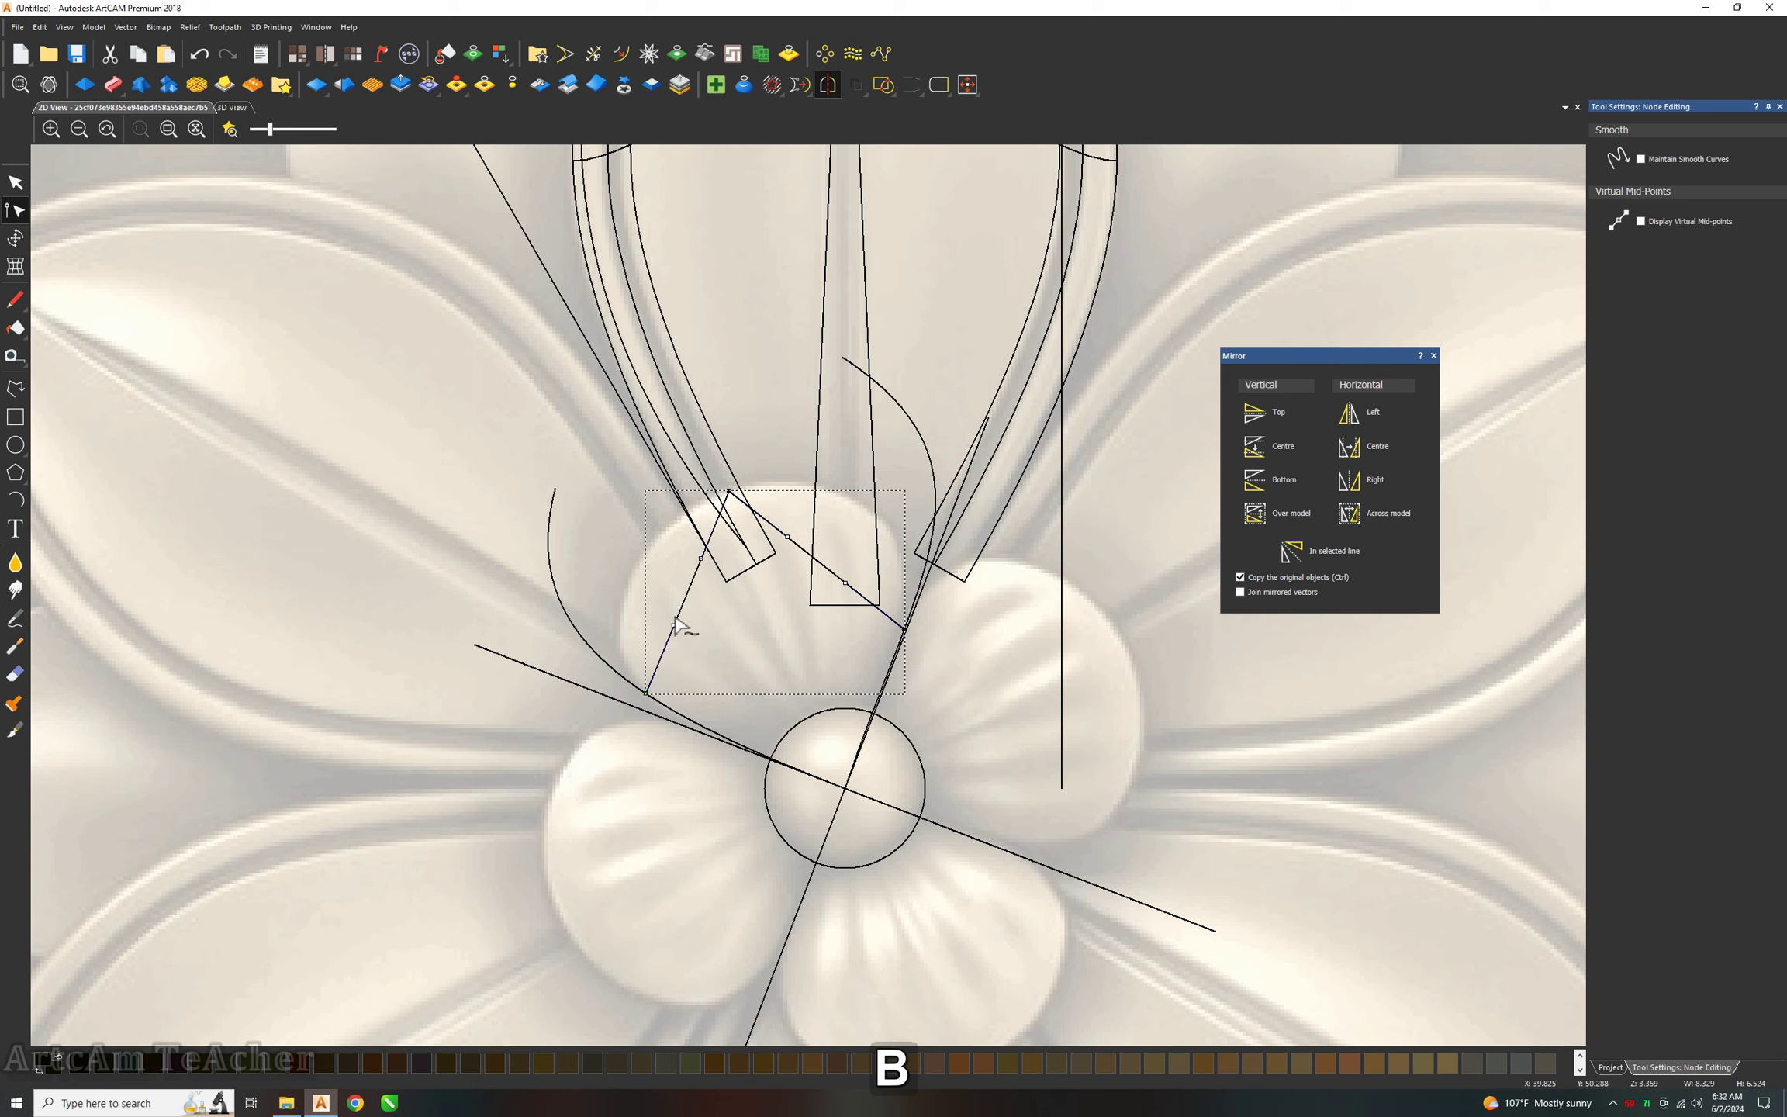
{"action": "left_click_drag", "start_coordinate": [672, 627], "coordinate": [572, 628]}
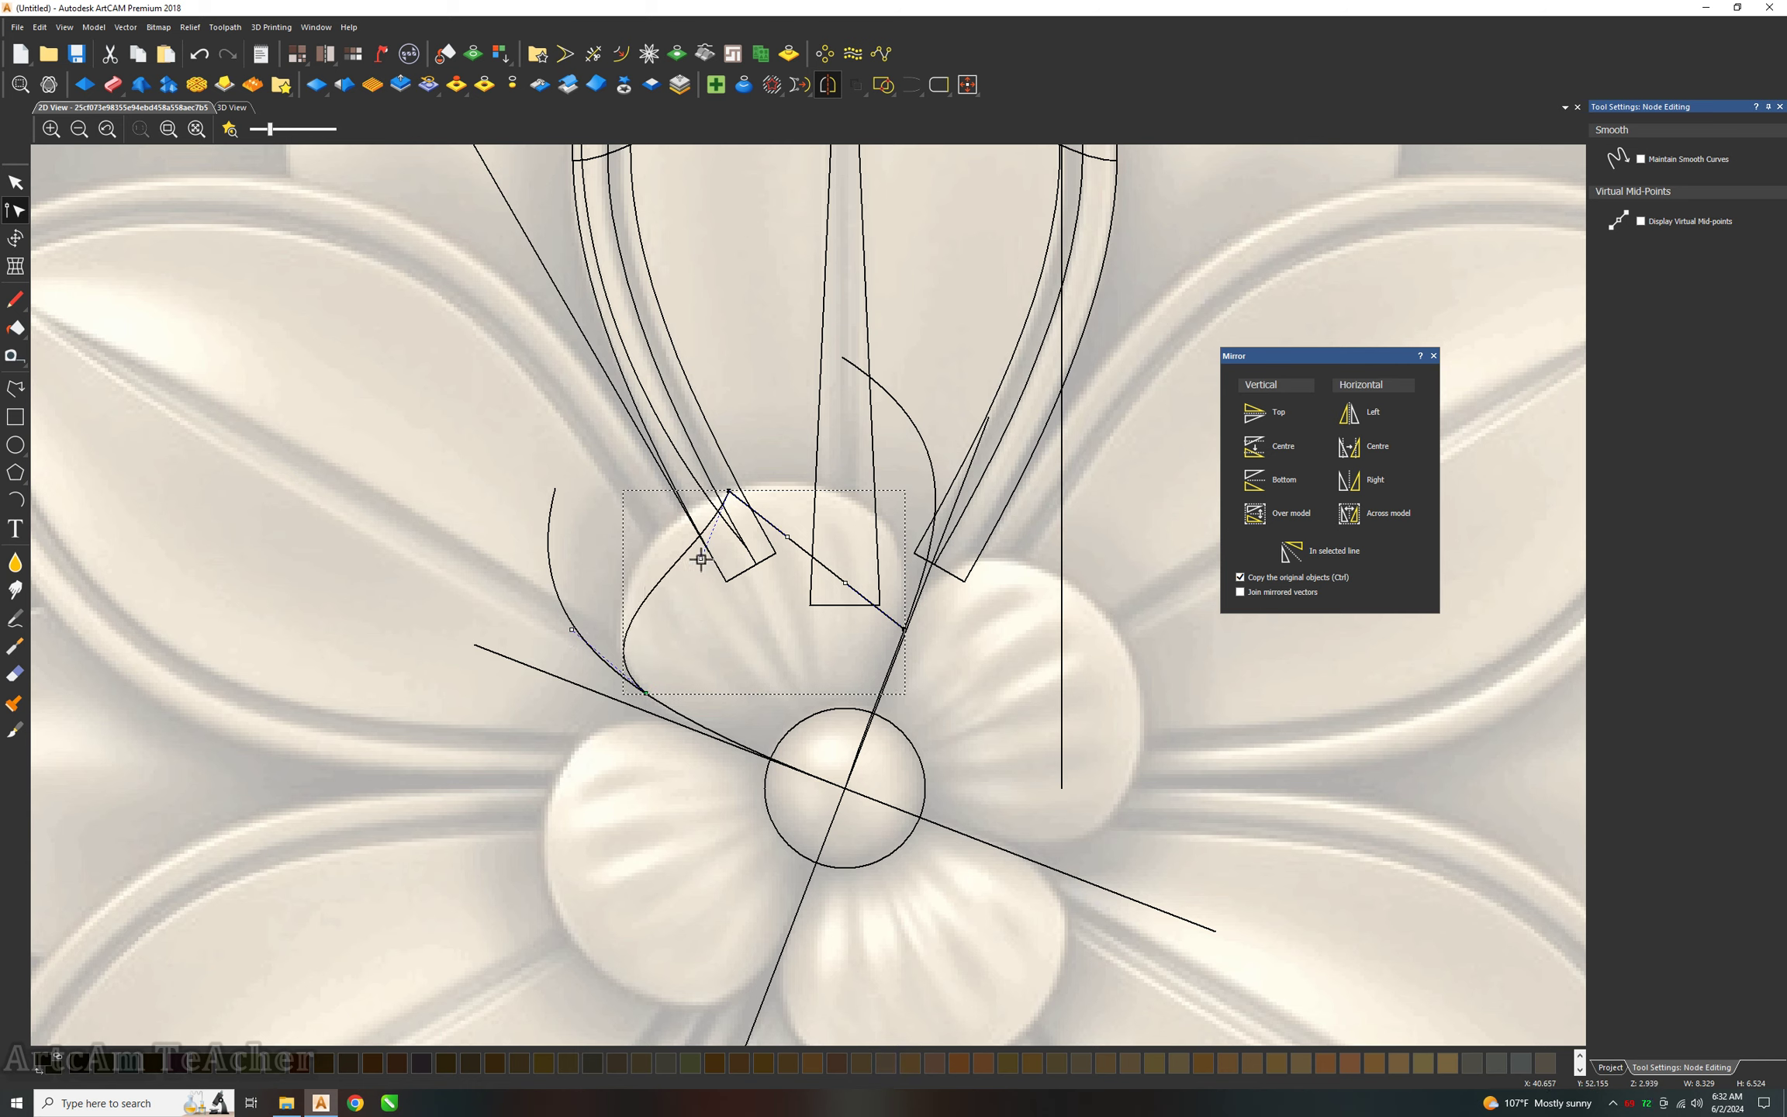
{"action": "left_click_drag", "start_coordinate": [700, 558], "coordinate": [656, 503]}
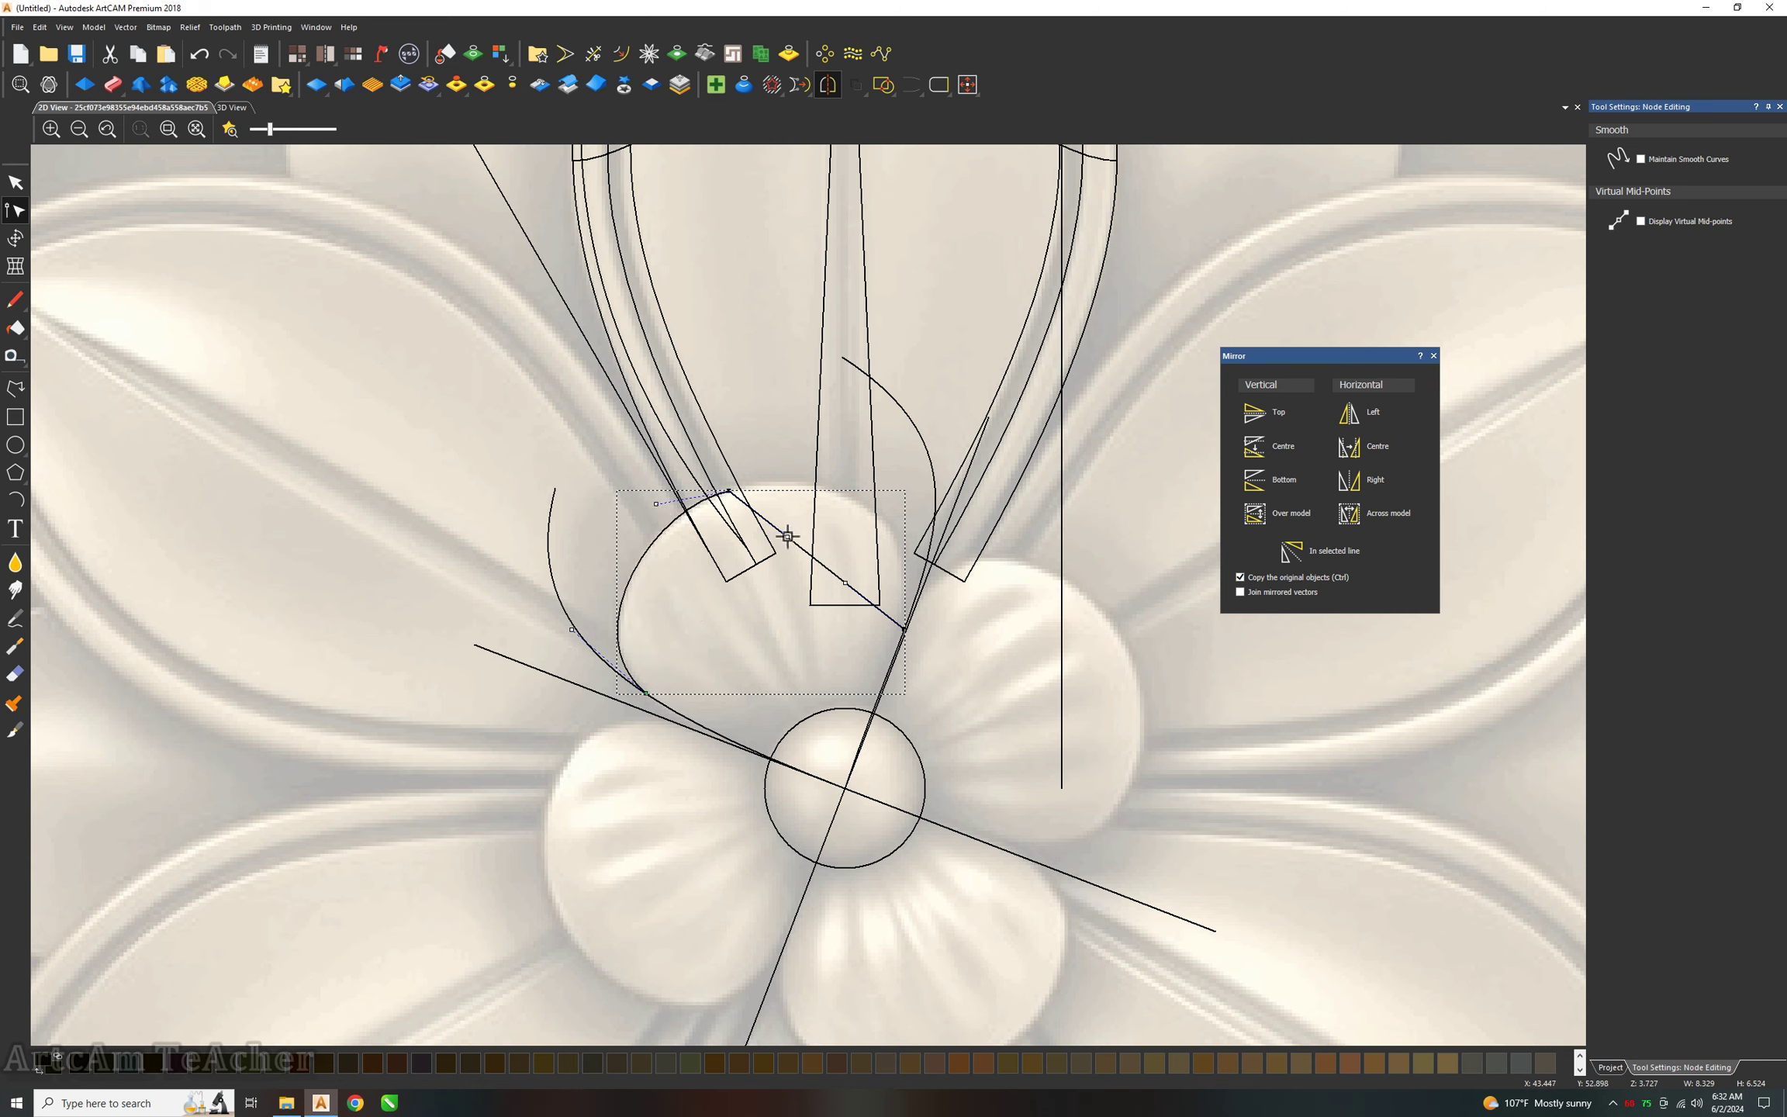
{"action": "left_click_drag", "start_coordinate": [787, 536], "coordinate": [788, 470]}
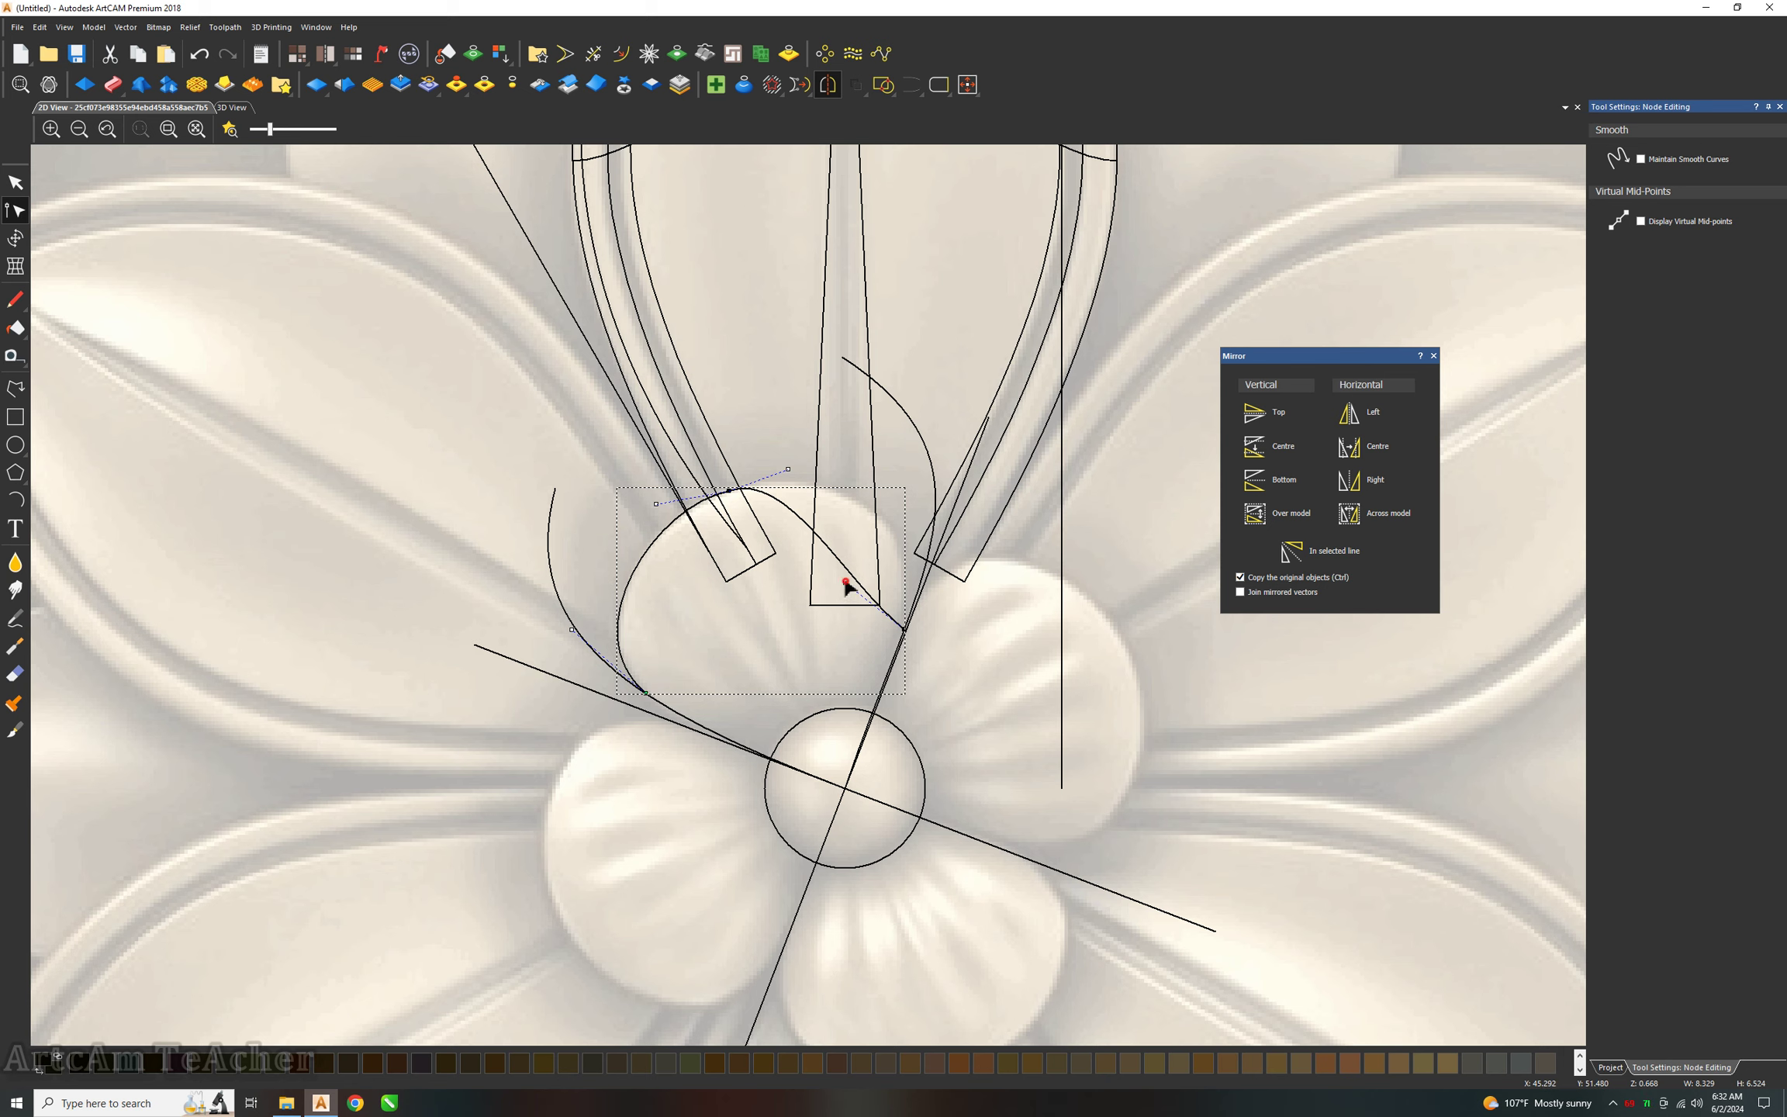
{"action": "left_click_drag", "start_coordinate": [845, 583], "coordinate": [927, 493]}
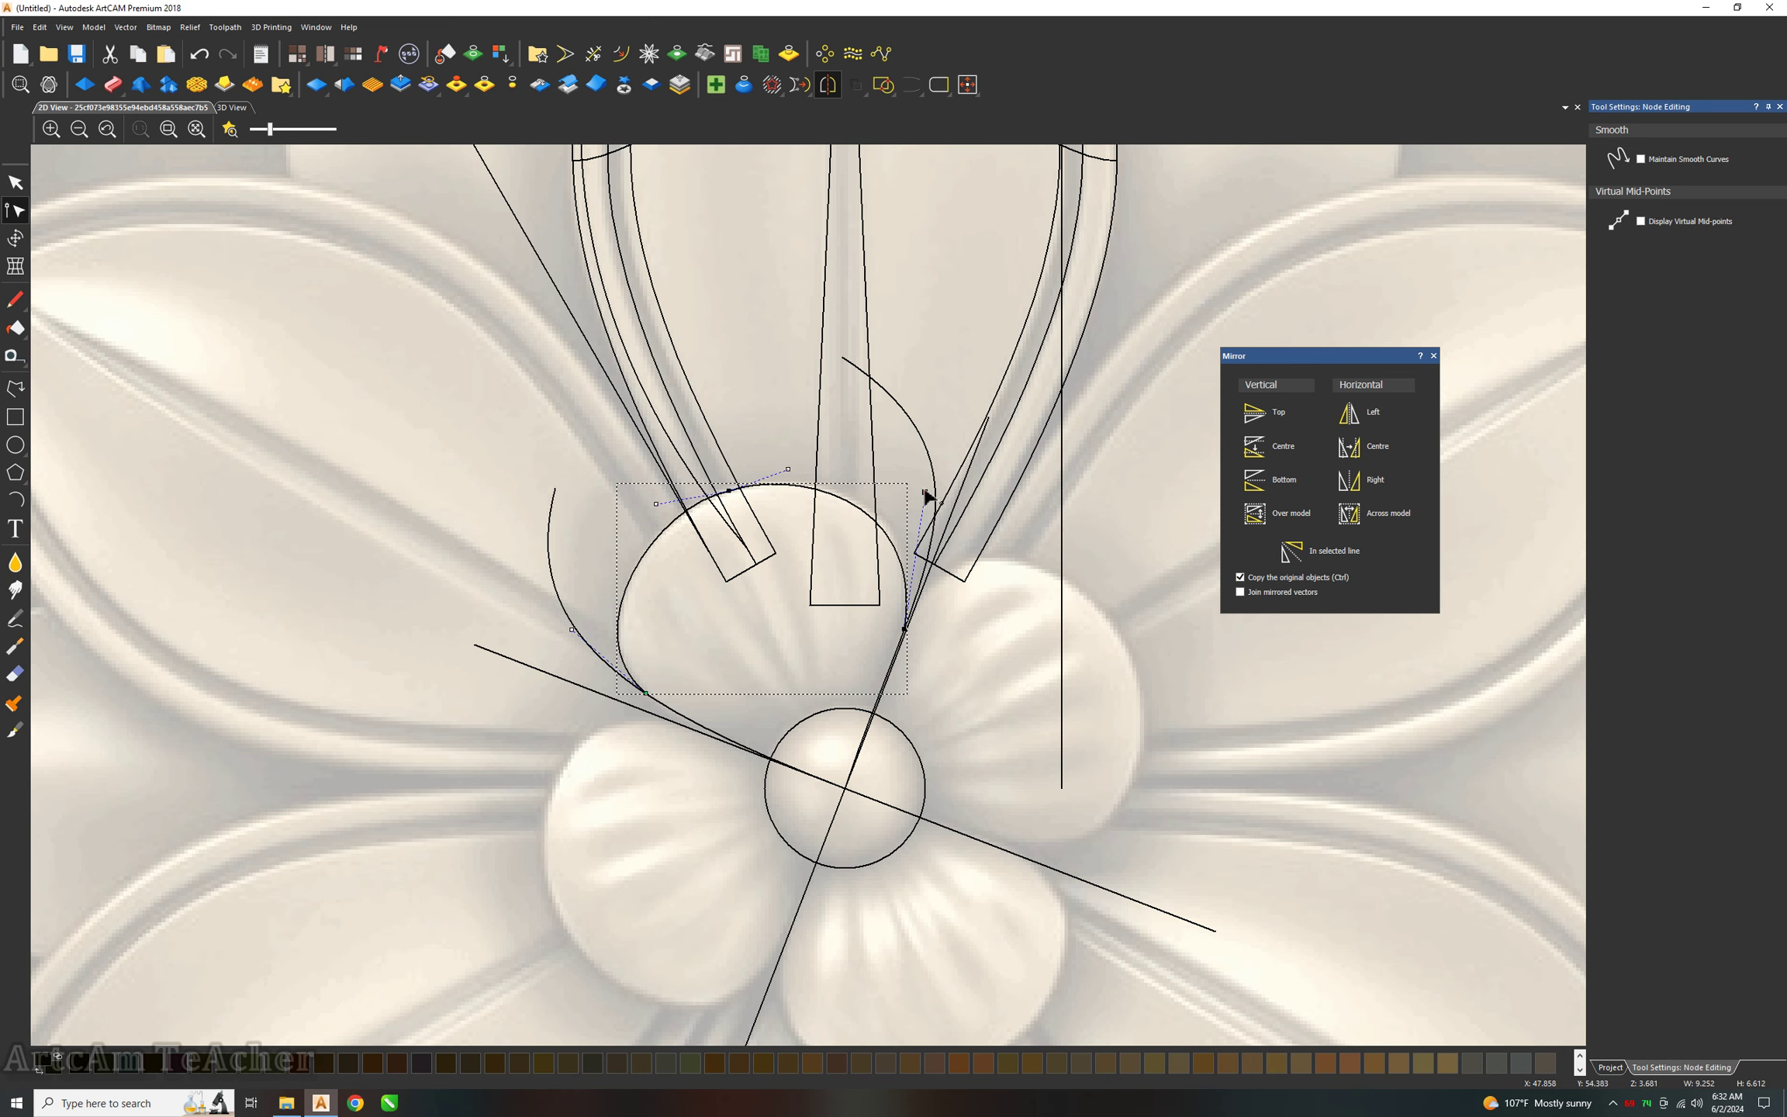
Smooth the arch's top node and fine-tune its curvature and left bulge.
{"action": "key", "text": "s"}
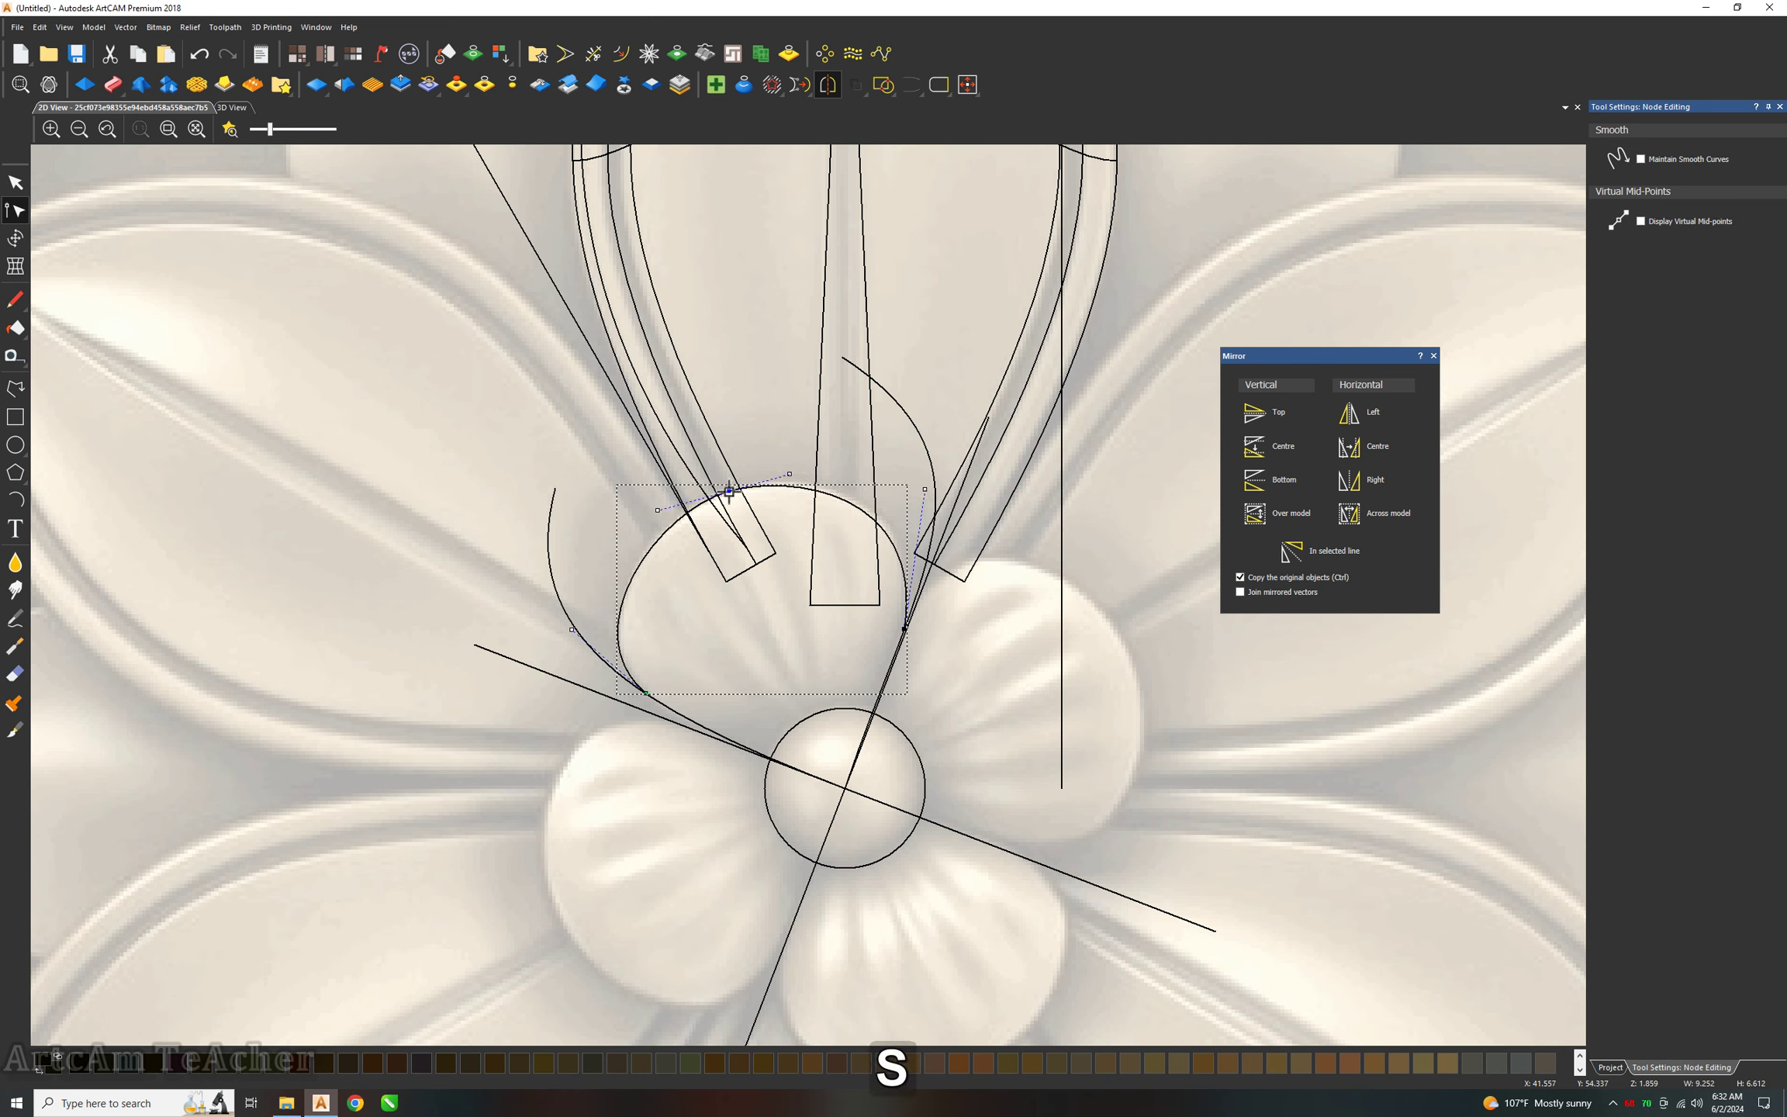
{"action": "left_click_drag", "start_coordinate": [789, 474], "coordinate": [802, 467]}
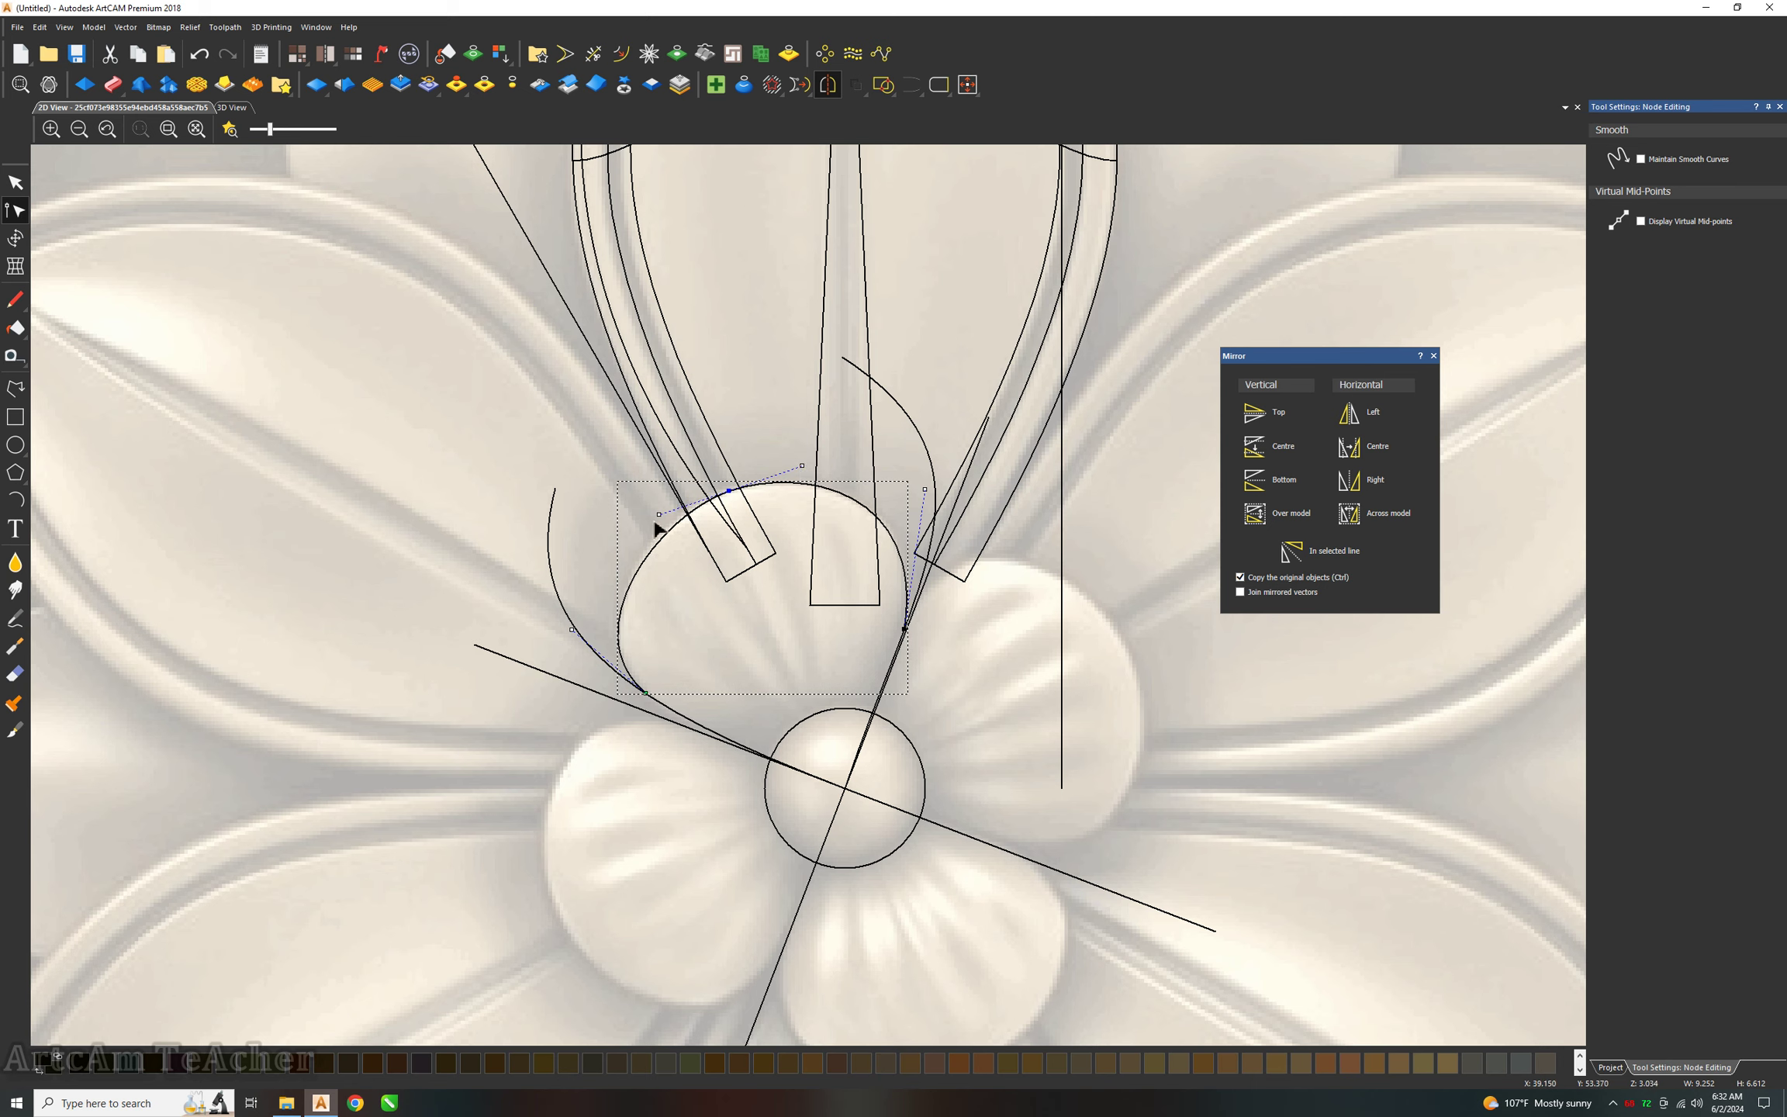
{"action": "left_click_drag", "start_coordinate": [657, 513], "coordinate": [637, 520]}
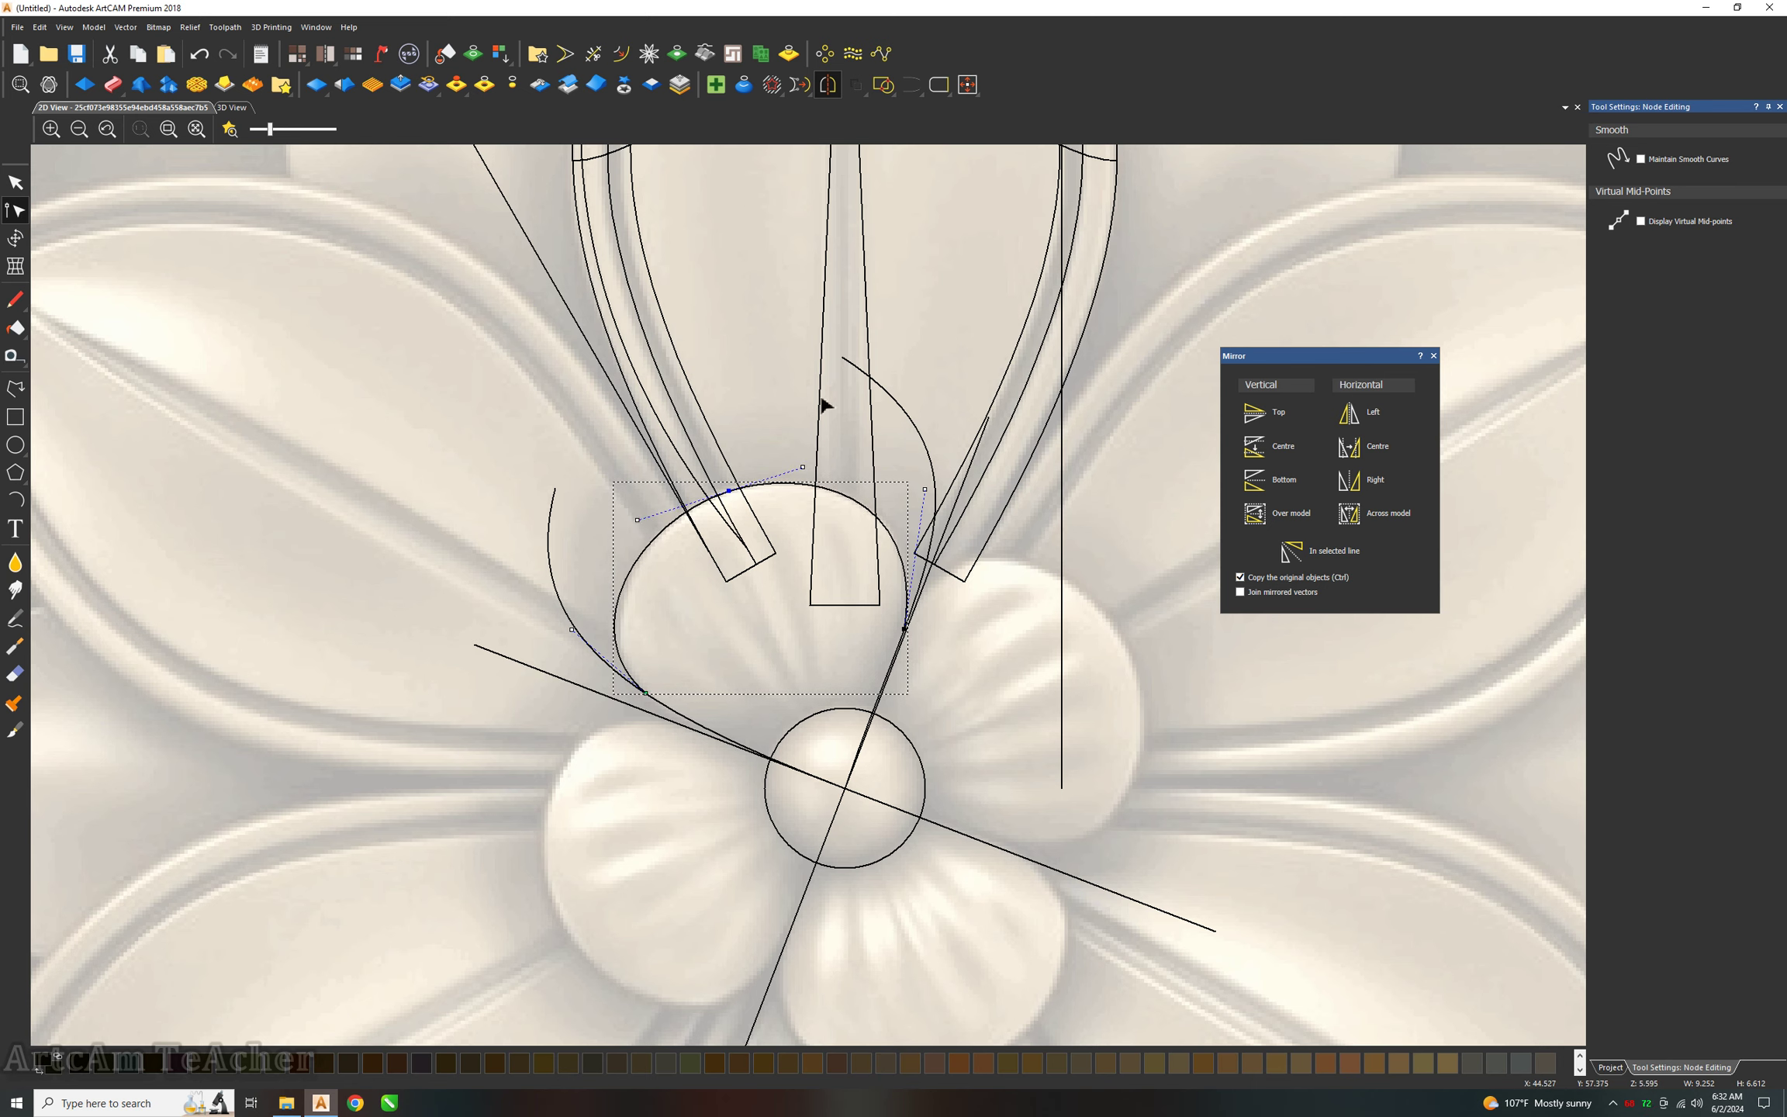
{"action": "left_click", "coordinate": [785, 405]}
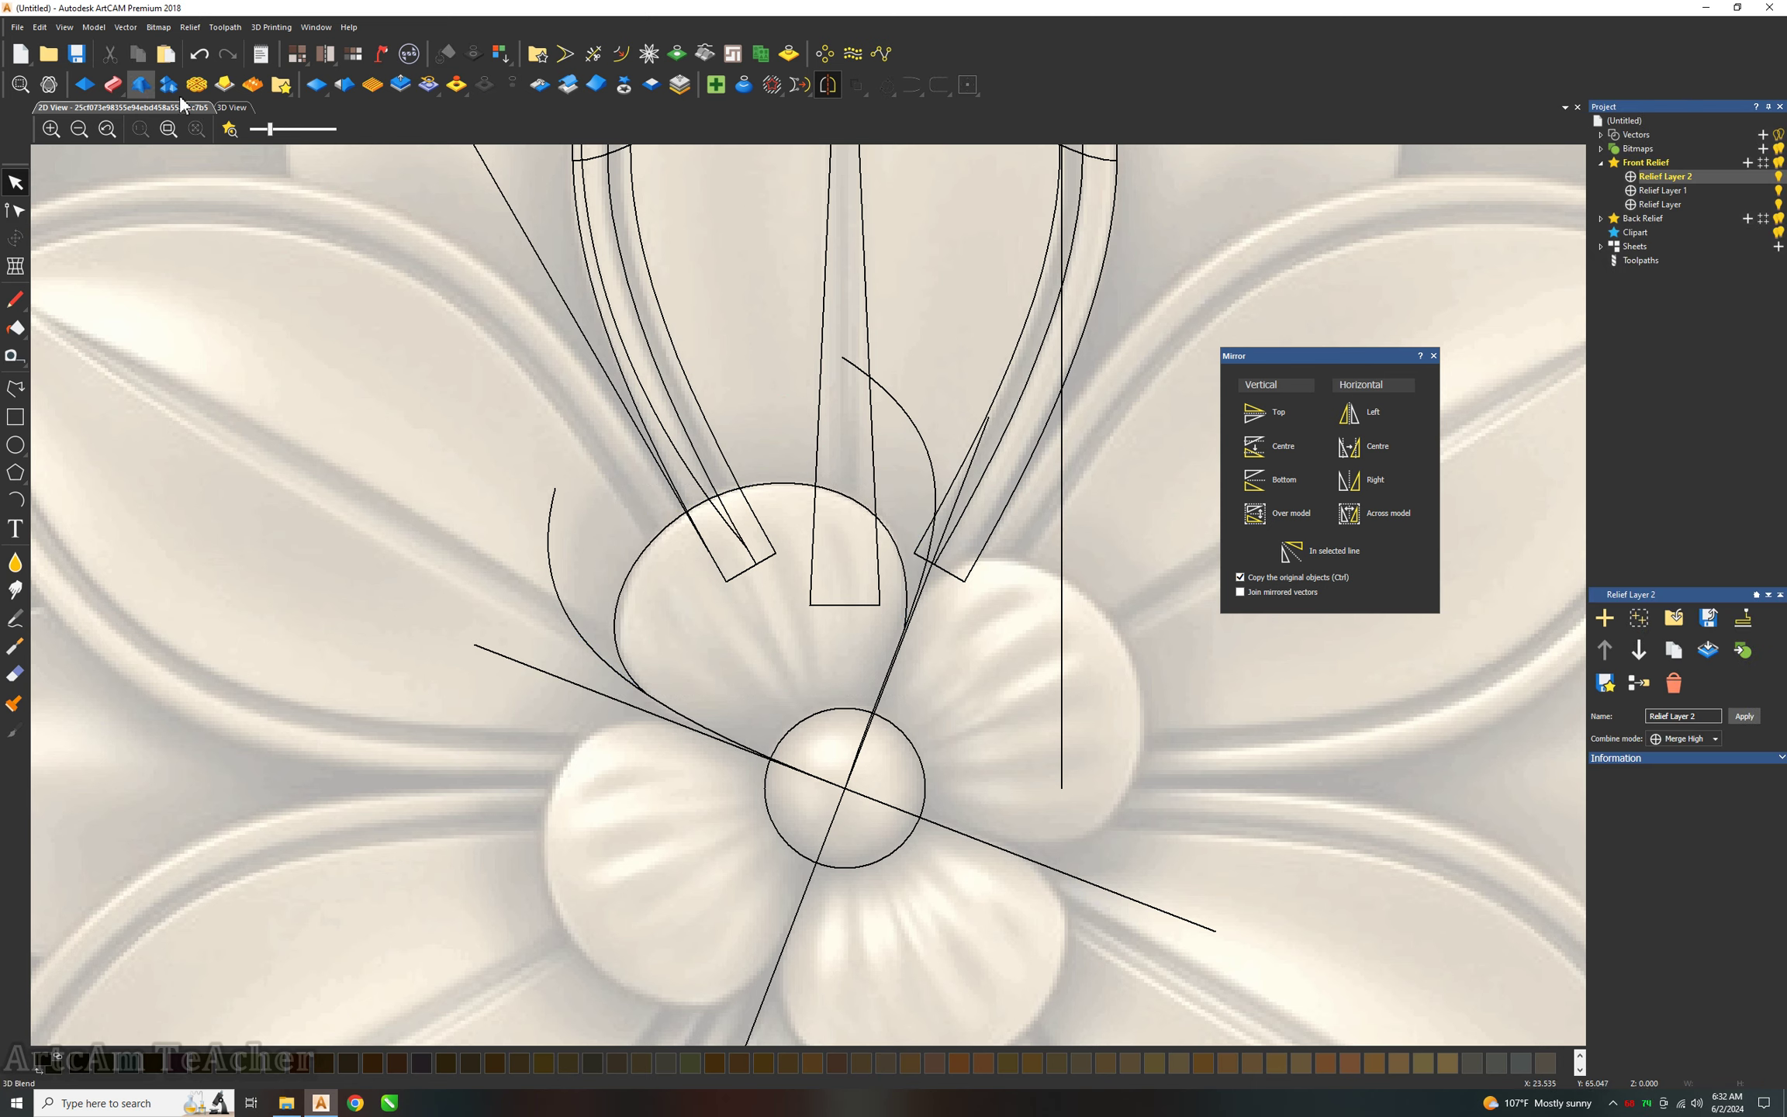
In 3D view, draw a two-segment polyline above the centre circle.
{"action": "left_click", "coordinate": [224, 110]}
{"action": "scroll", "coordinate": [749, 668], "scroll_direction": "up", "scroll_amount": 2}
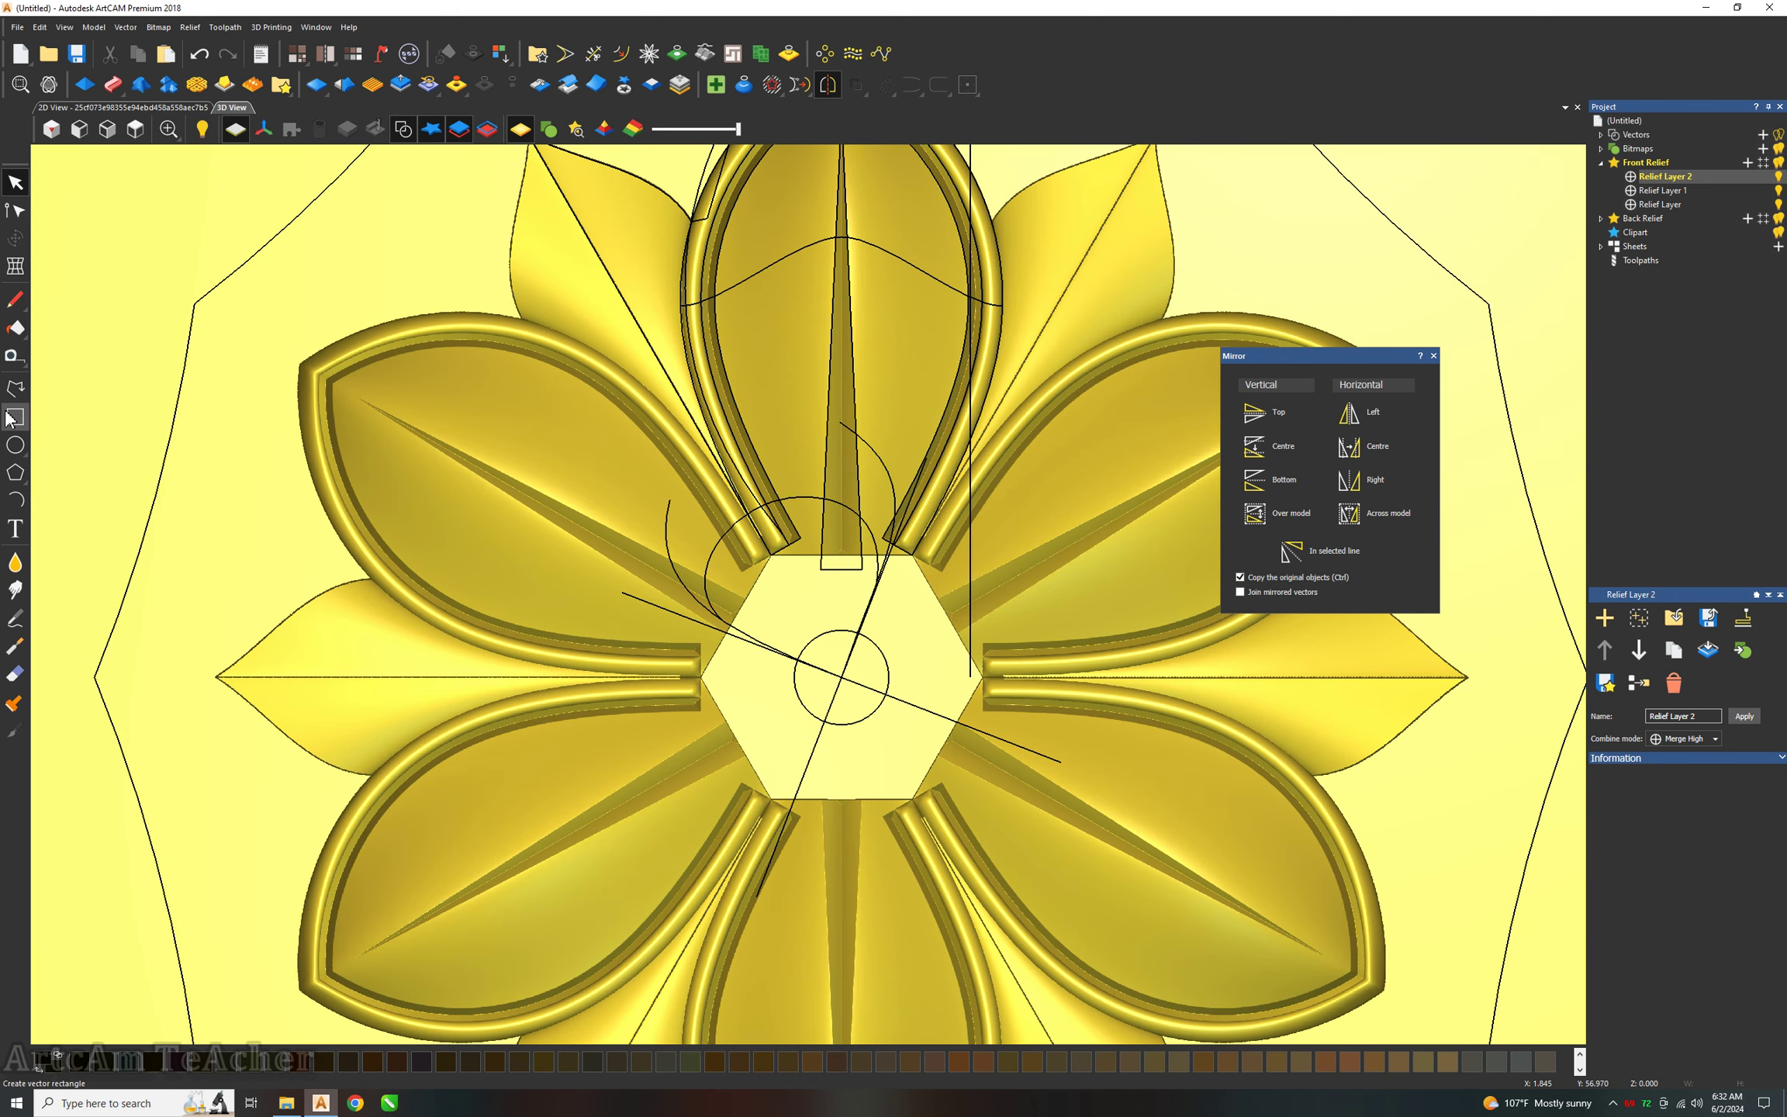
{"action": "left_click", "coordinate": [16, 388]}
{"action": "scroll", "coordinate": [813, 604], "scroll_direction": "up", "scroll_amount": 3}
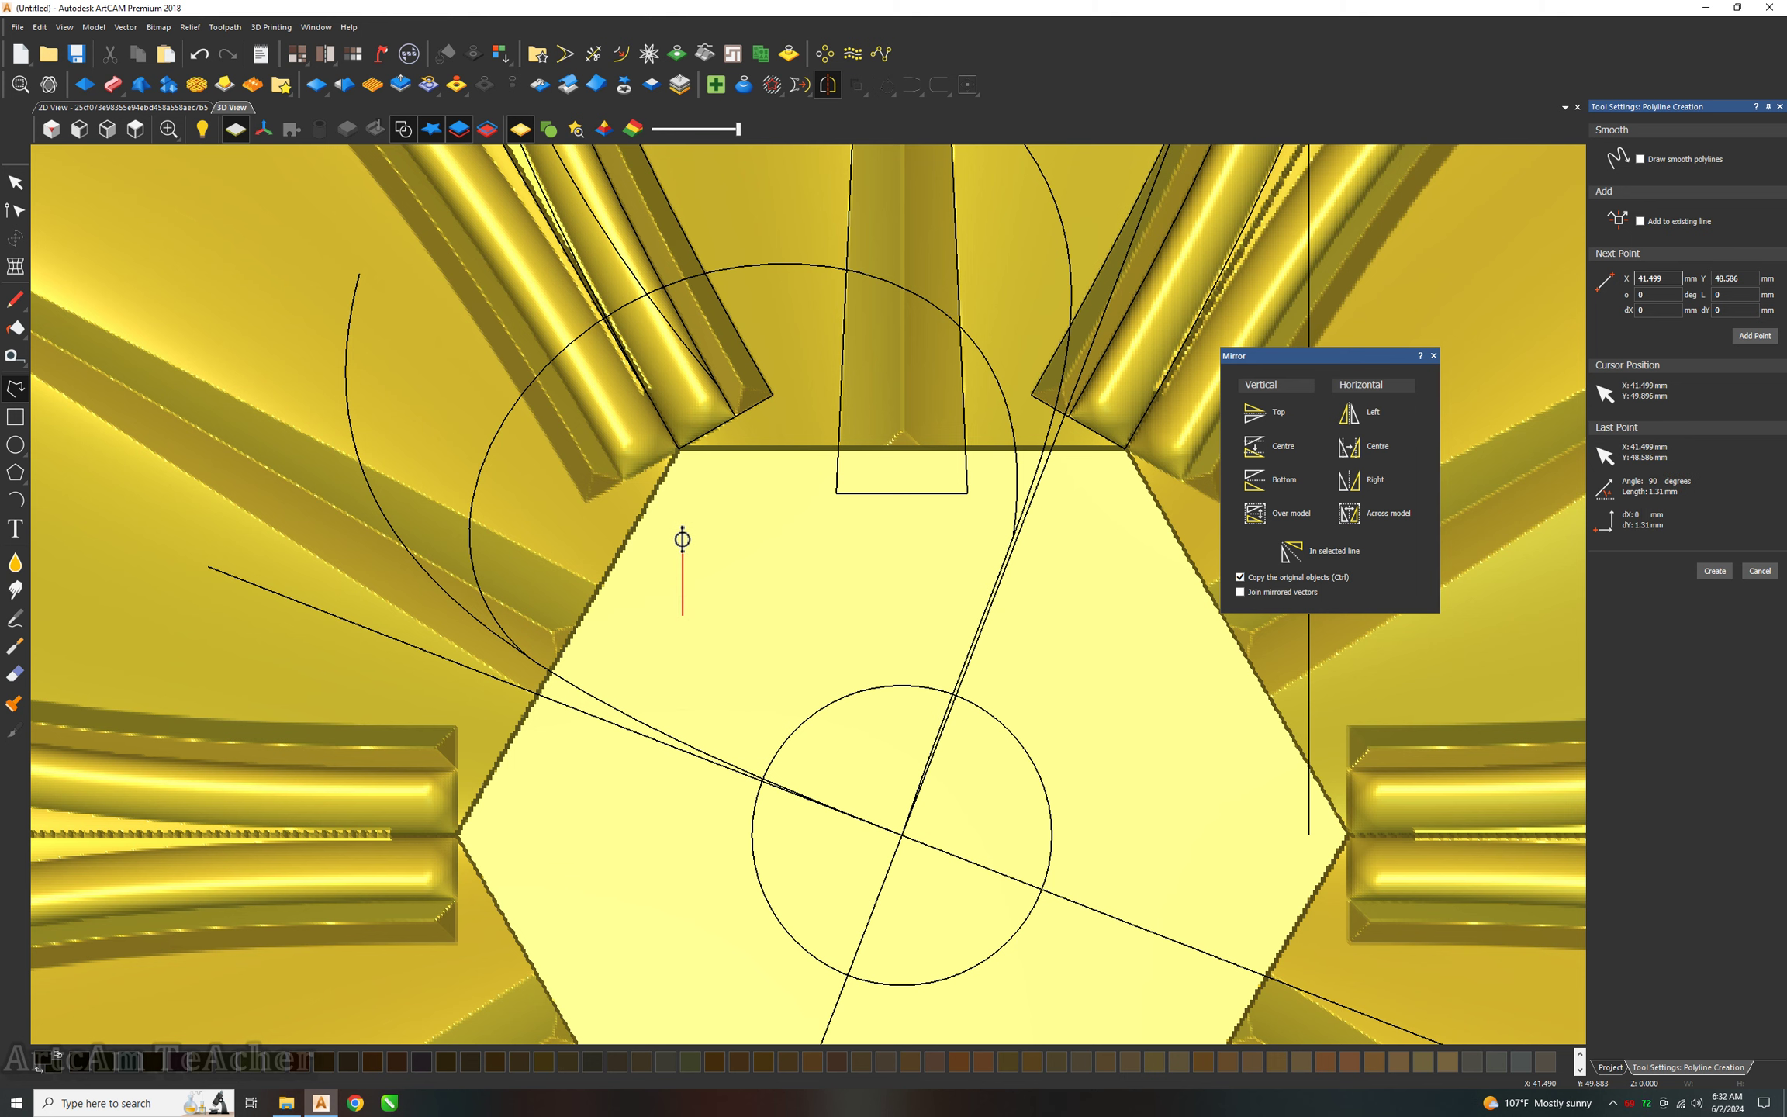
{"action": "left_click", "coordinate": [683, 541]}
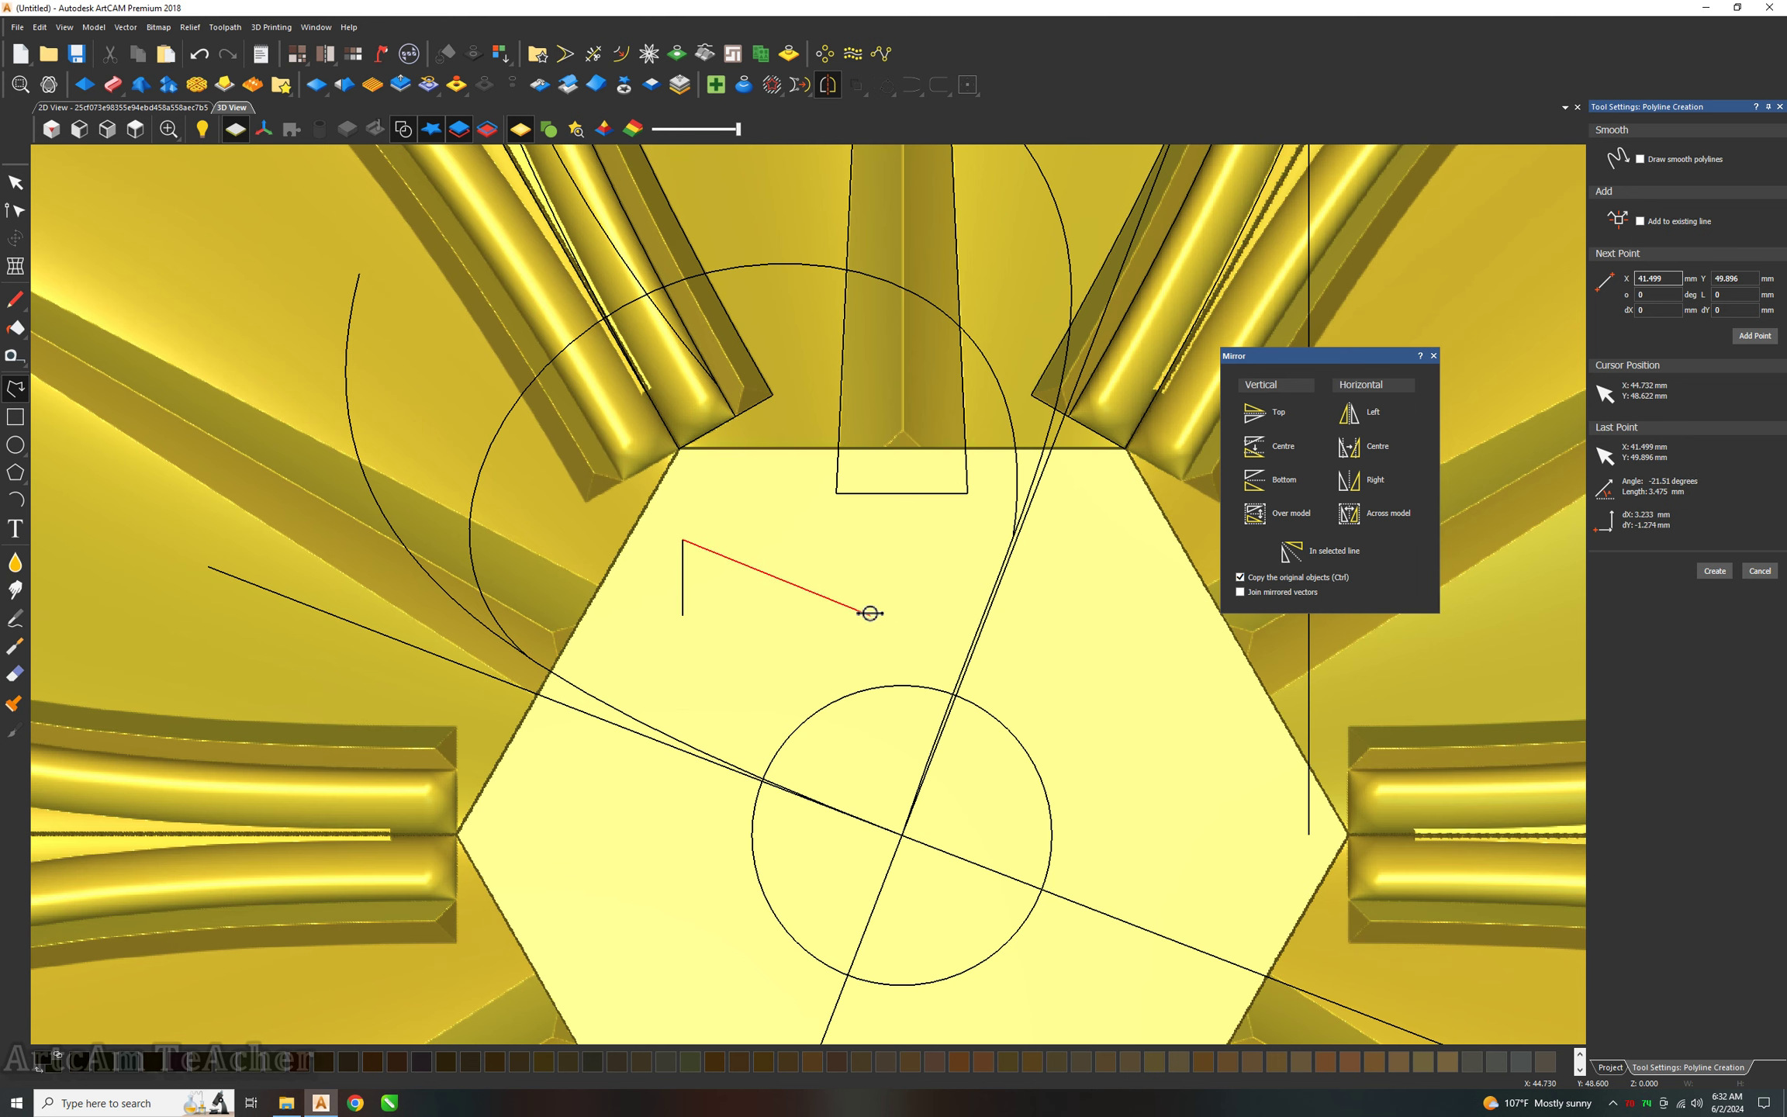
{"action": "double_click", "coordinate": [870, 616]}
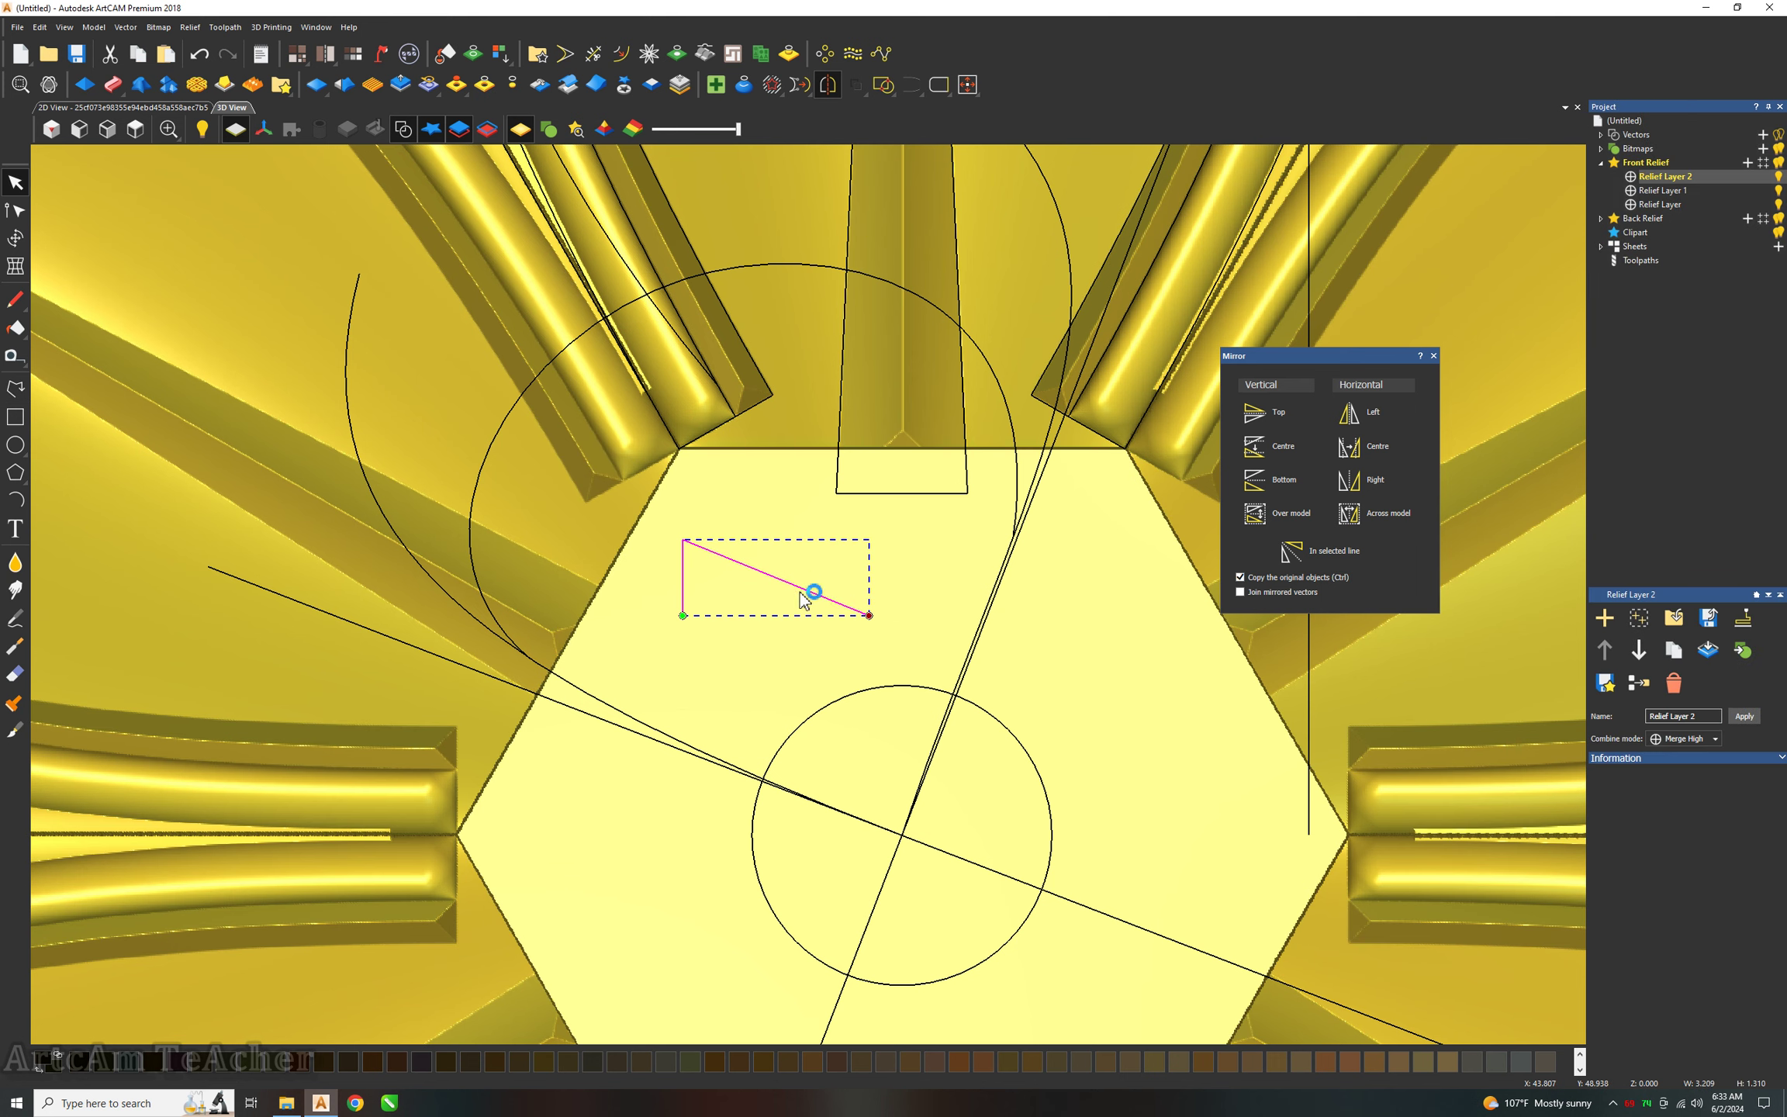
Raise the top node and bend the diagonal span into a quarter-arc curve.
{"action": "key", "text": "n"}
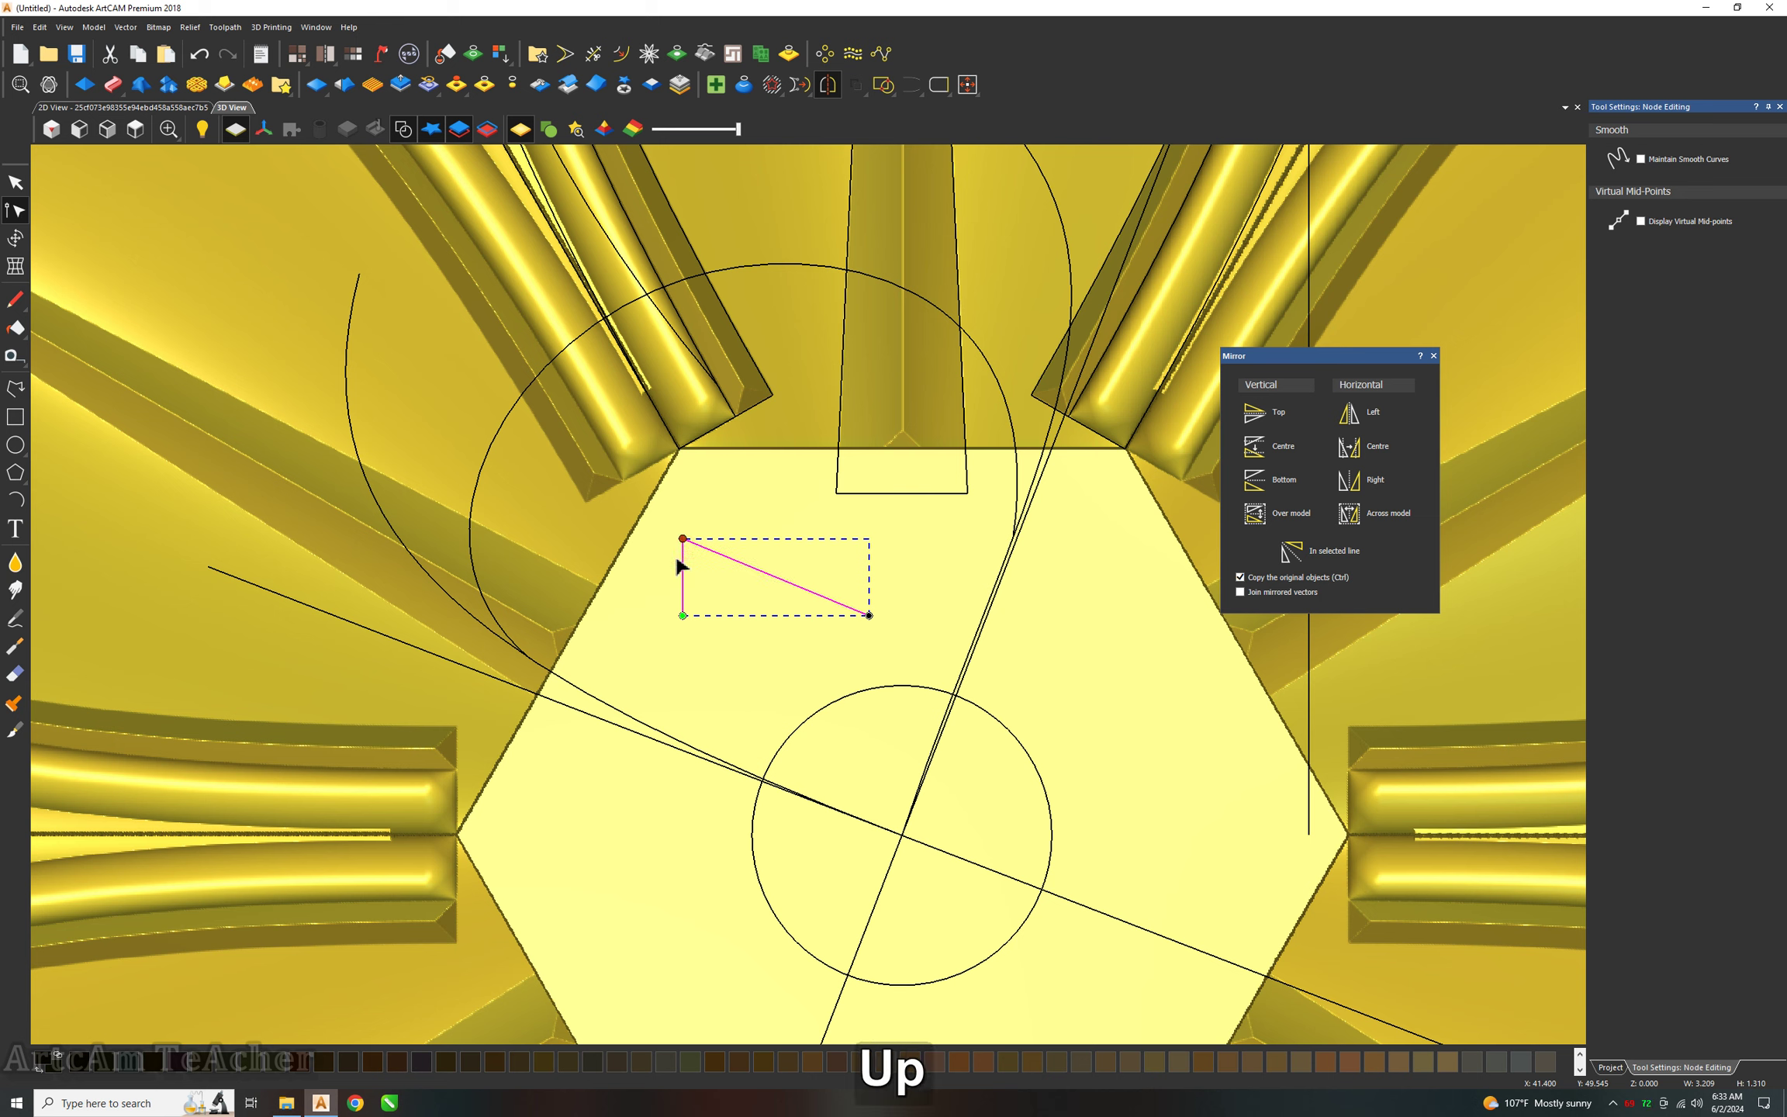
{"action": "key", "text": "Up"}
{"action": "key", "text": "Up"}
{"action": "key", "text": "Up"}
{"action": "key", "text": "Up"}
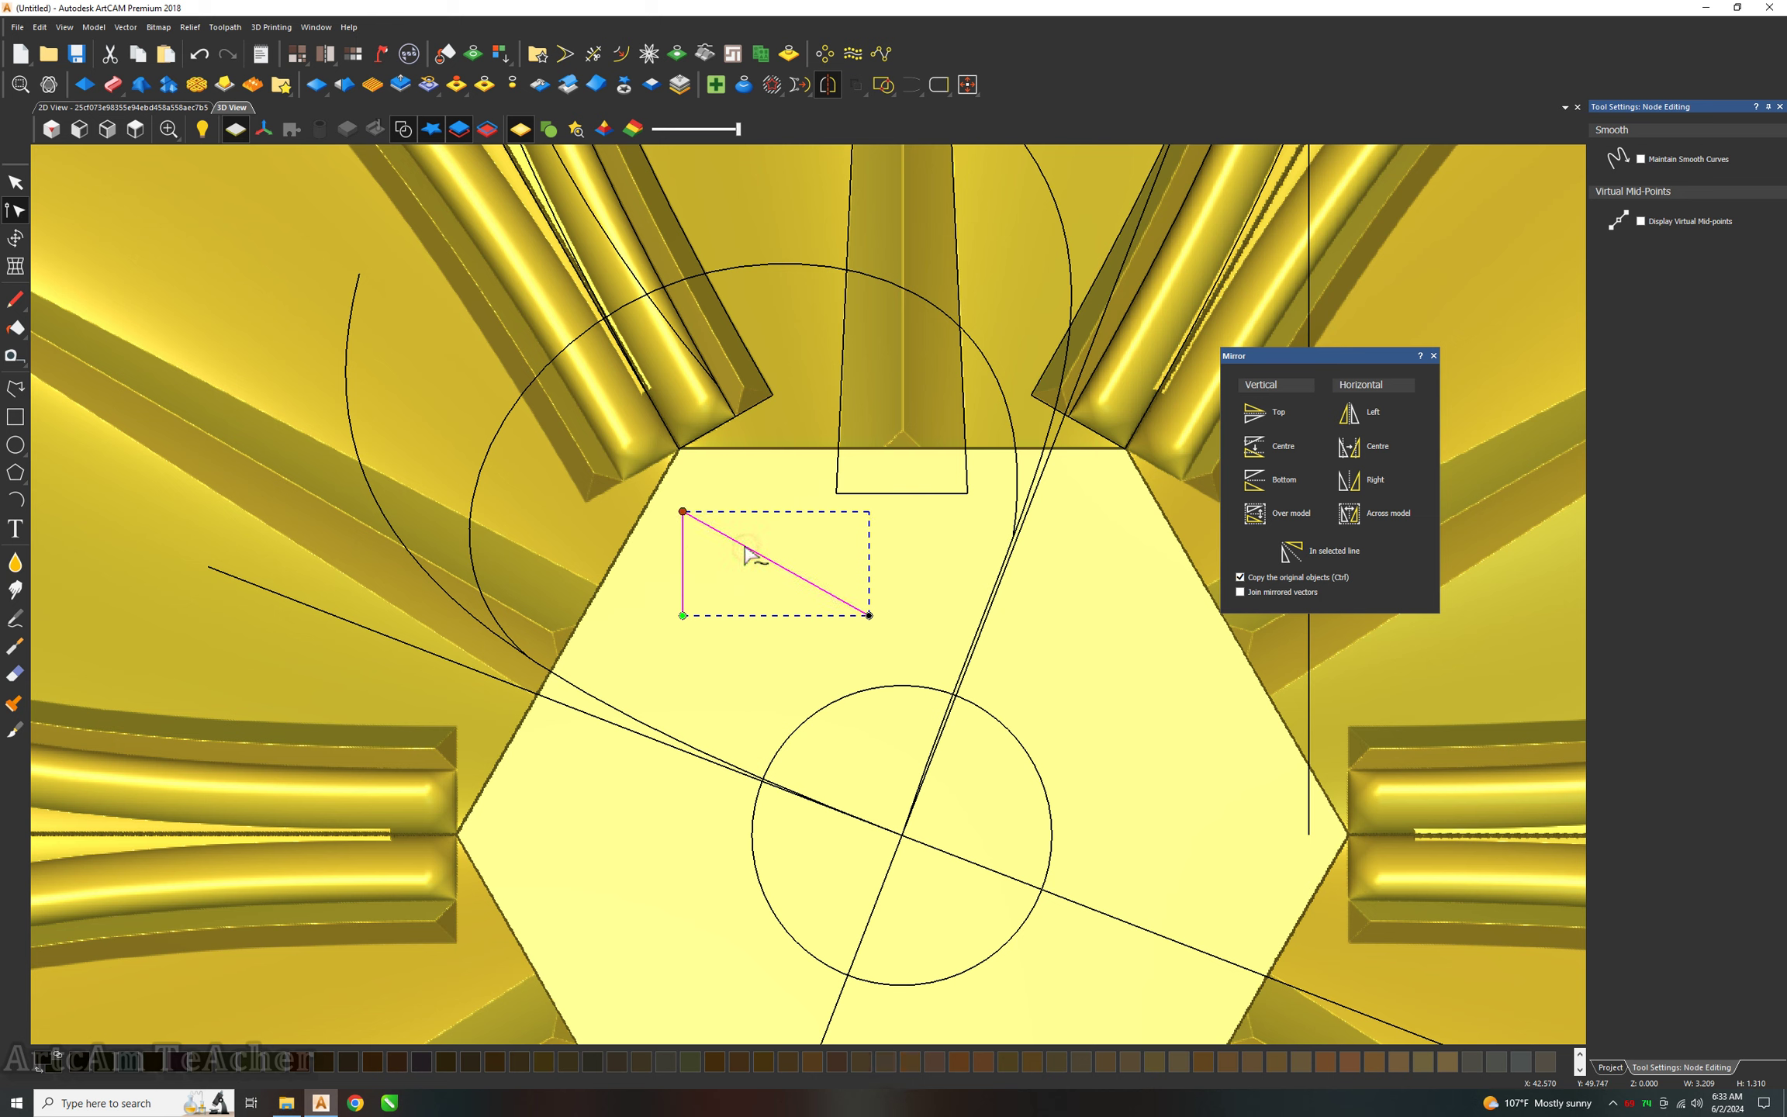
{"action": "key", "text": "b"}
{"action": "left_click_drag", "start_coordinate": [751, 517], "coordinate": [752, 513]}
{"action": "left_click_drag", "start_coordinate": [808, 580], "coordinate": [836, 556]}
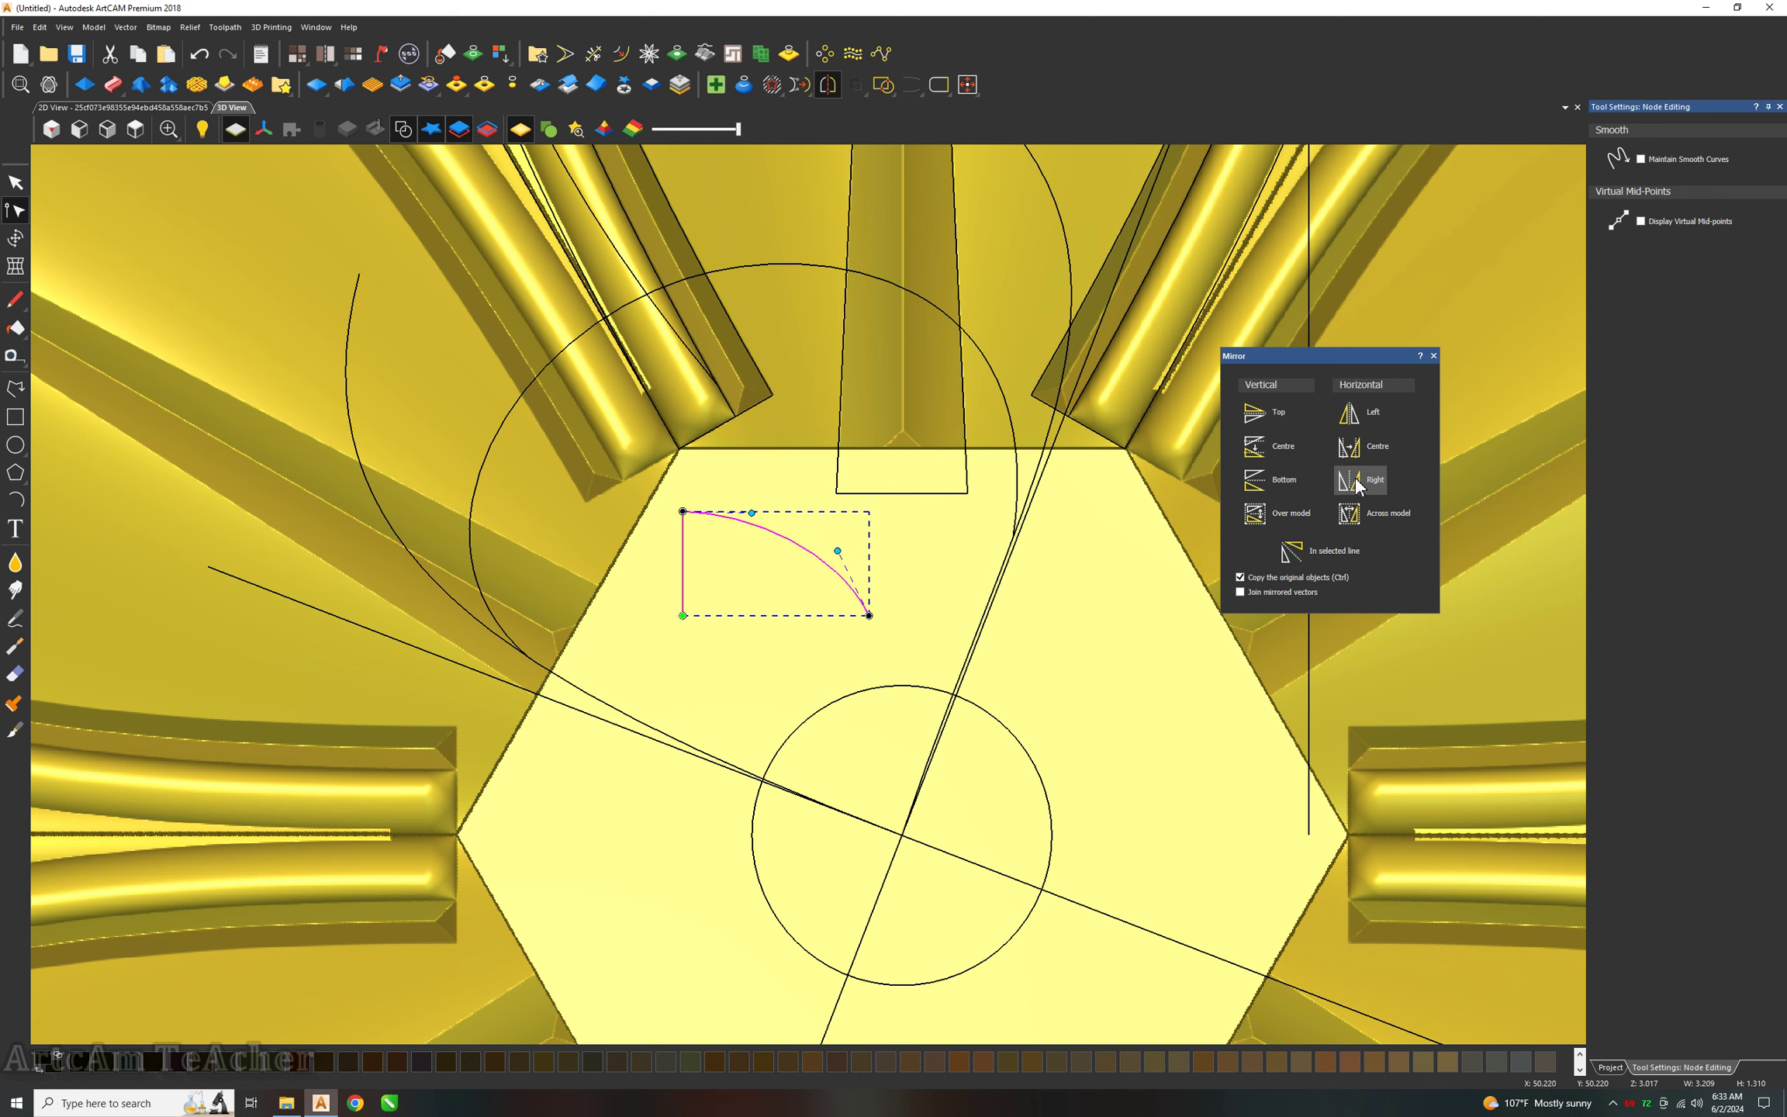
Mirror the profile to the right into a symmetric double-arch outline.
{"action": "left_click", "coordinate": [1349, 479]}
{"action": "left_click", "coordinate": [869, 538]}
{"action": "scroll", "coordinate": [775, 496], "scroll_direction": "down", "scroll_amount": 2}
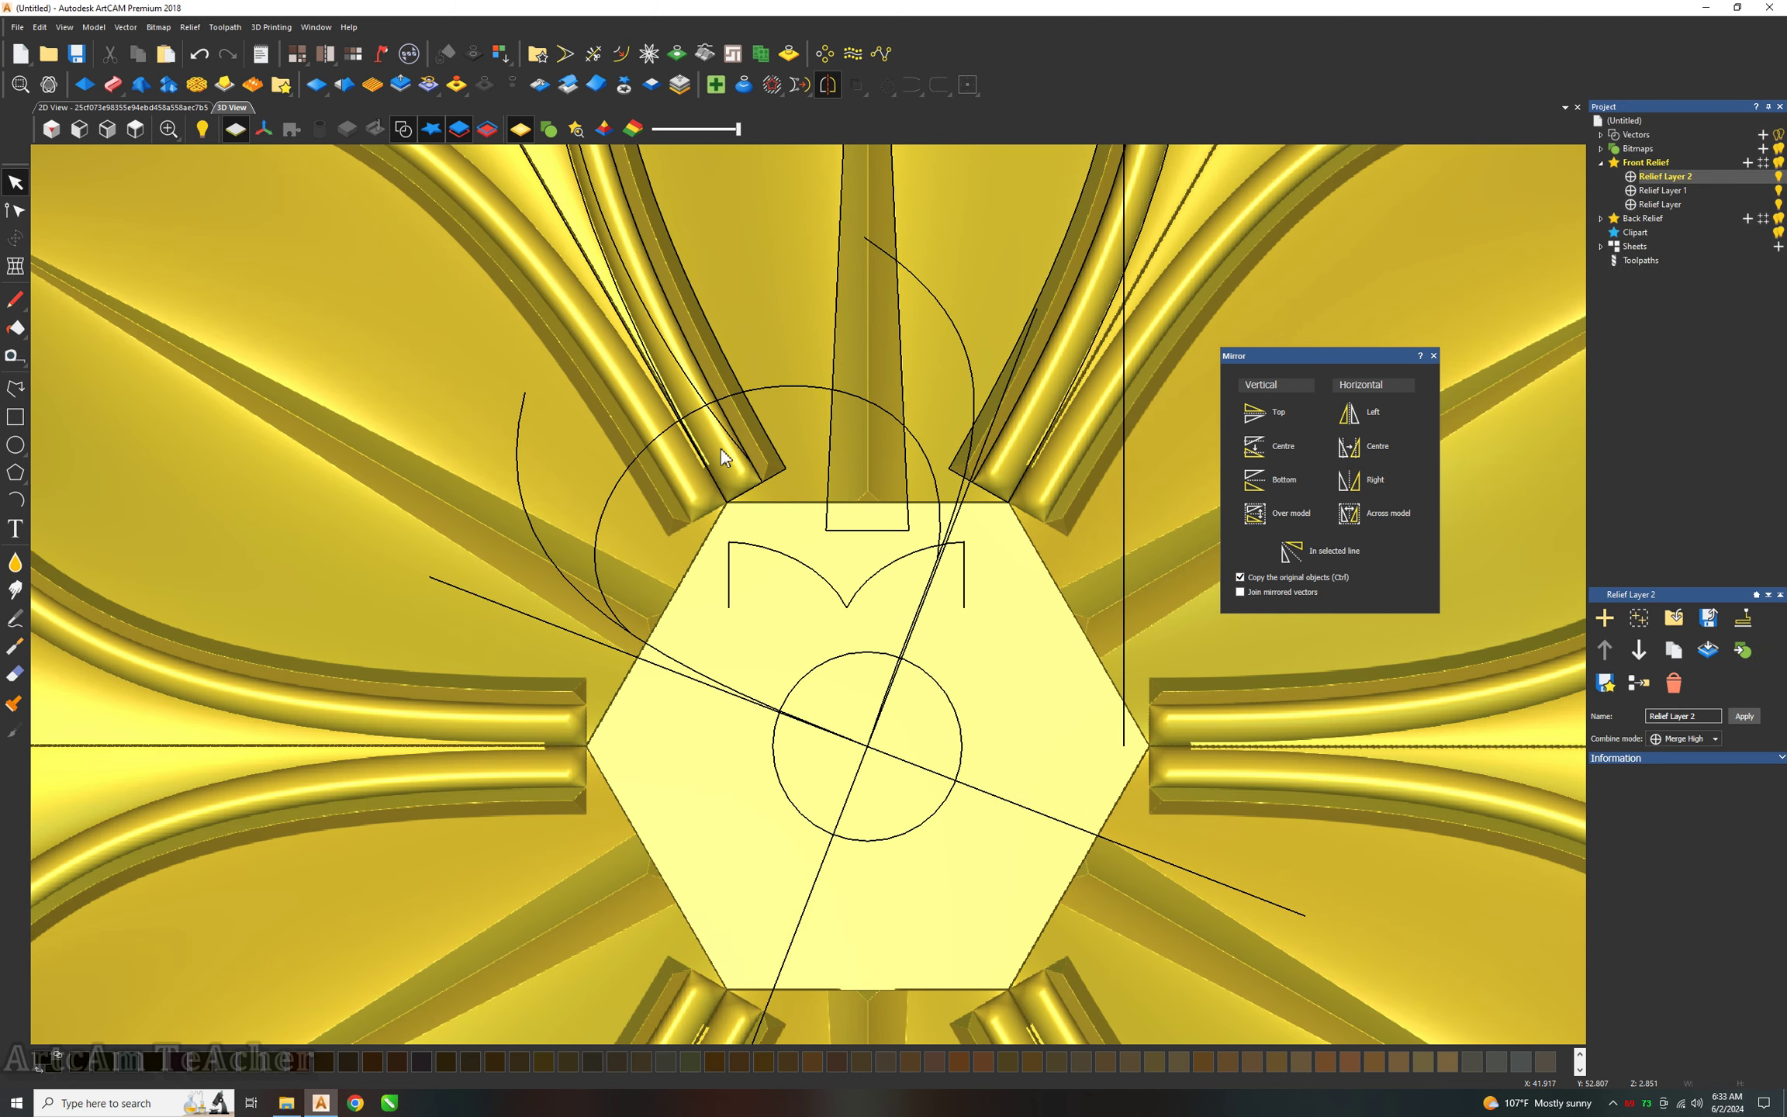
Select both long sweeping curves and return to the 3D view.
{"action": "left_click", "coordinate": [519, 464]}
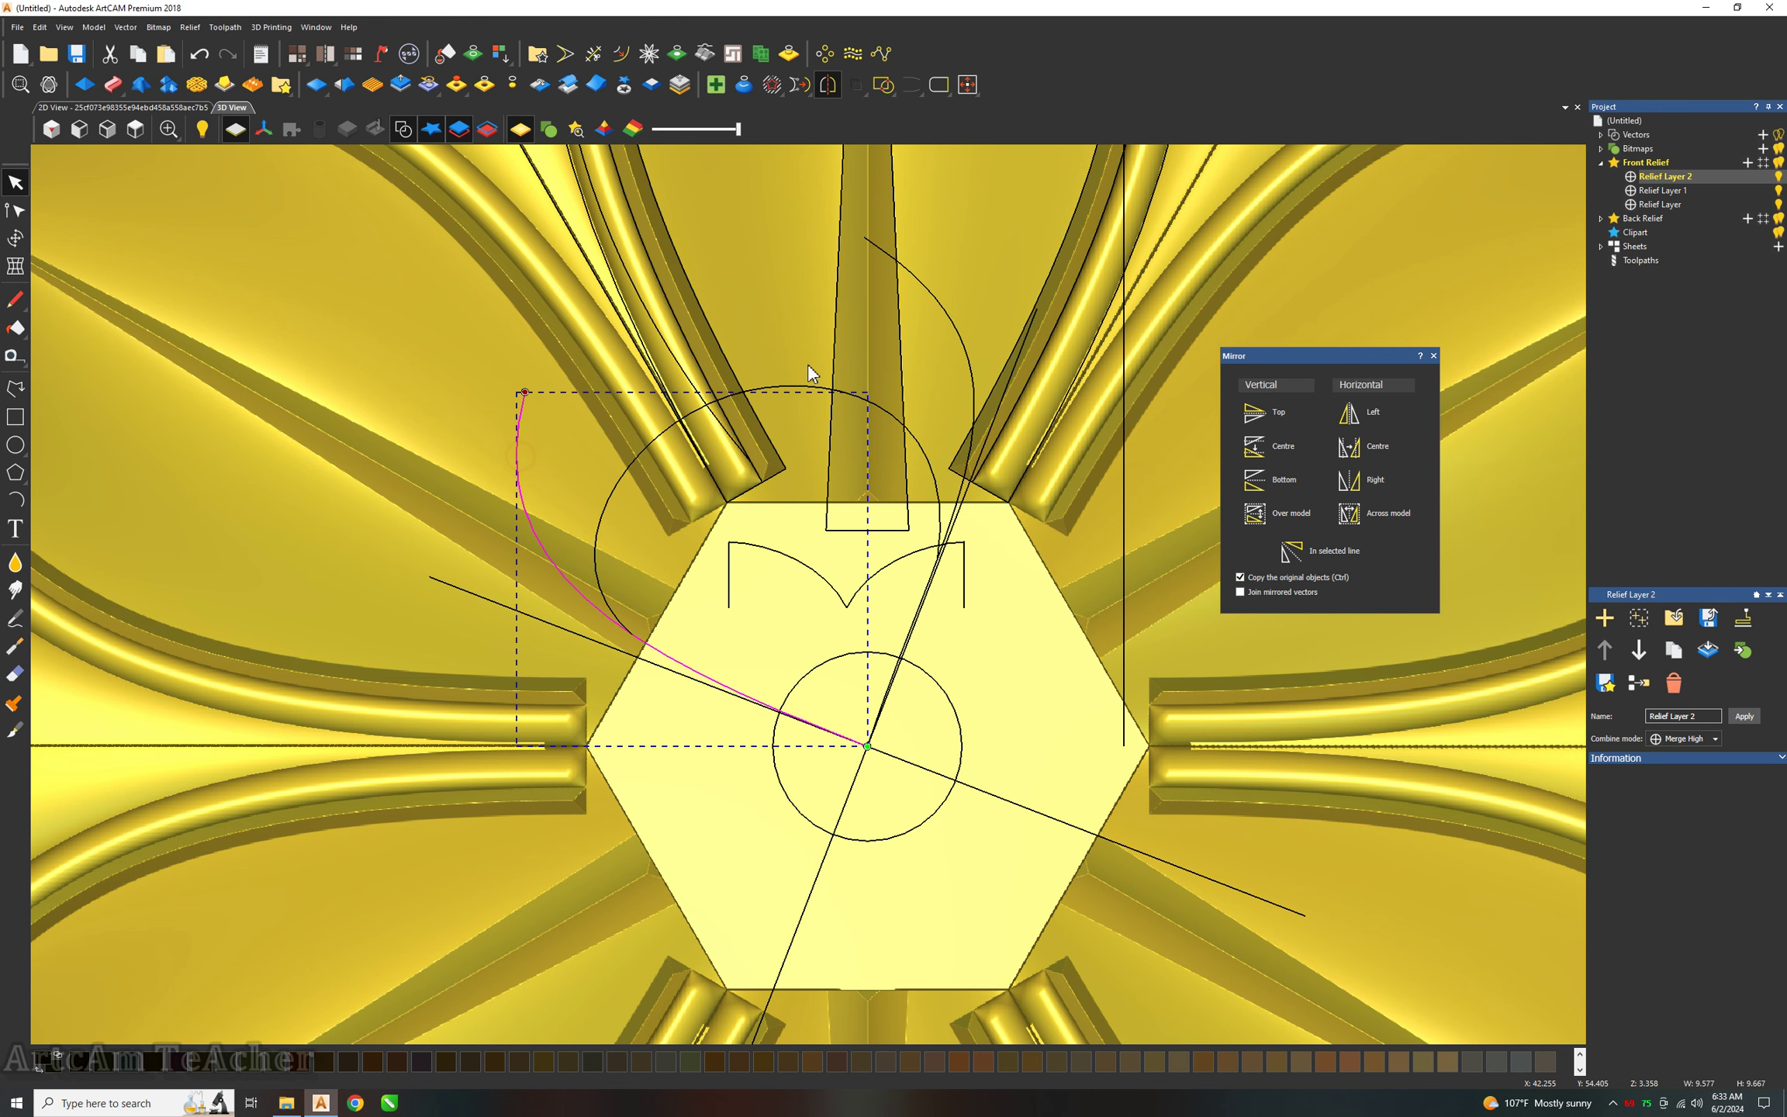
{"action": "left_click", "coordinate": [936, 299], "text": "shift"}
{"action": "key", "text": "F2"}
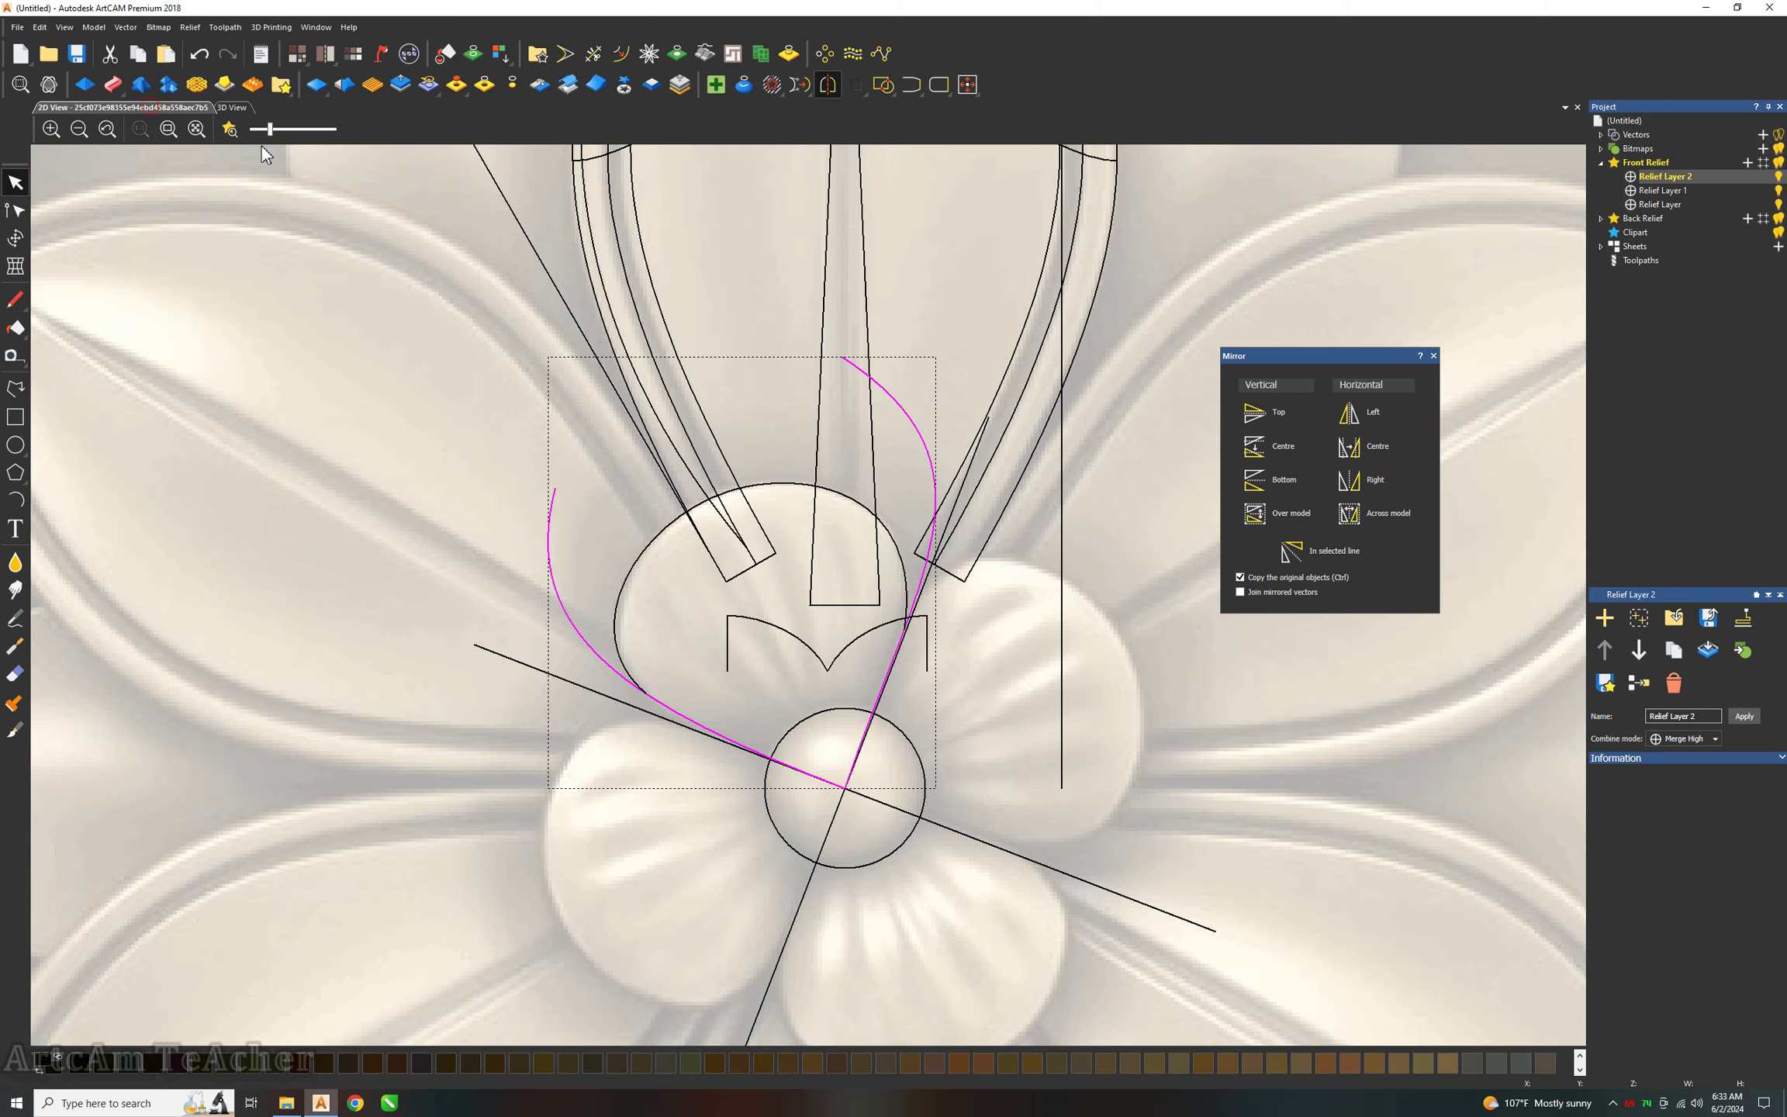
{"action": "left_click", "coordinate": [233, 108]}
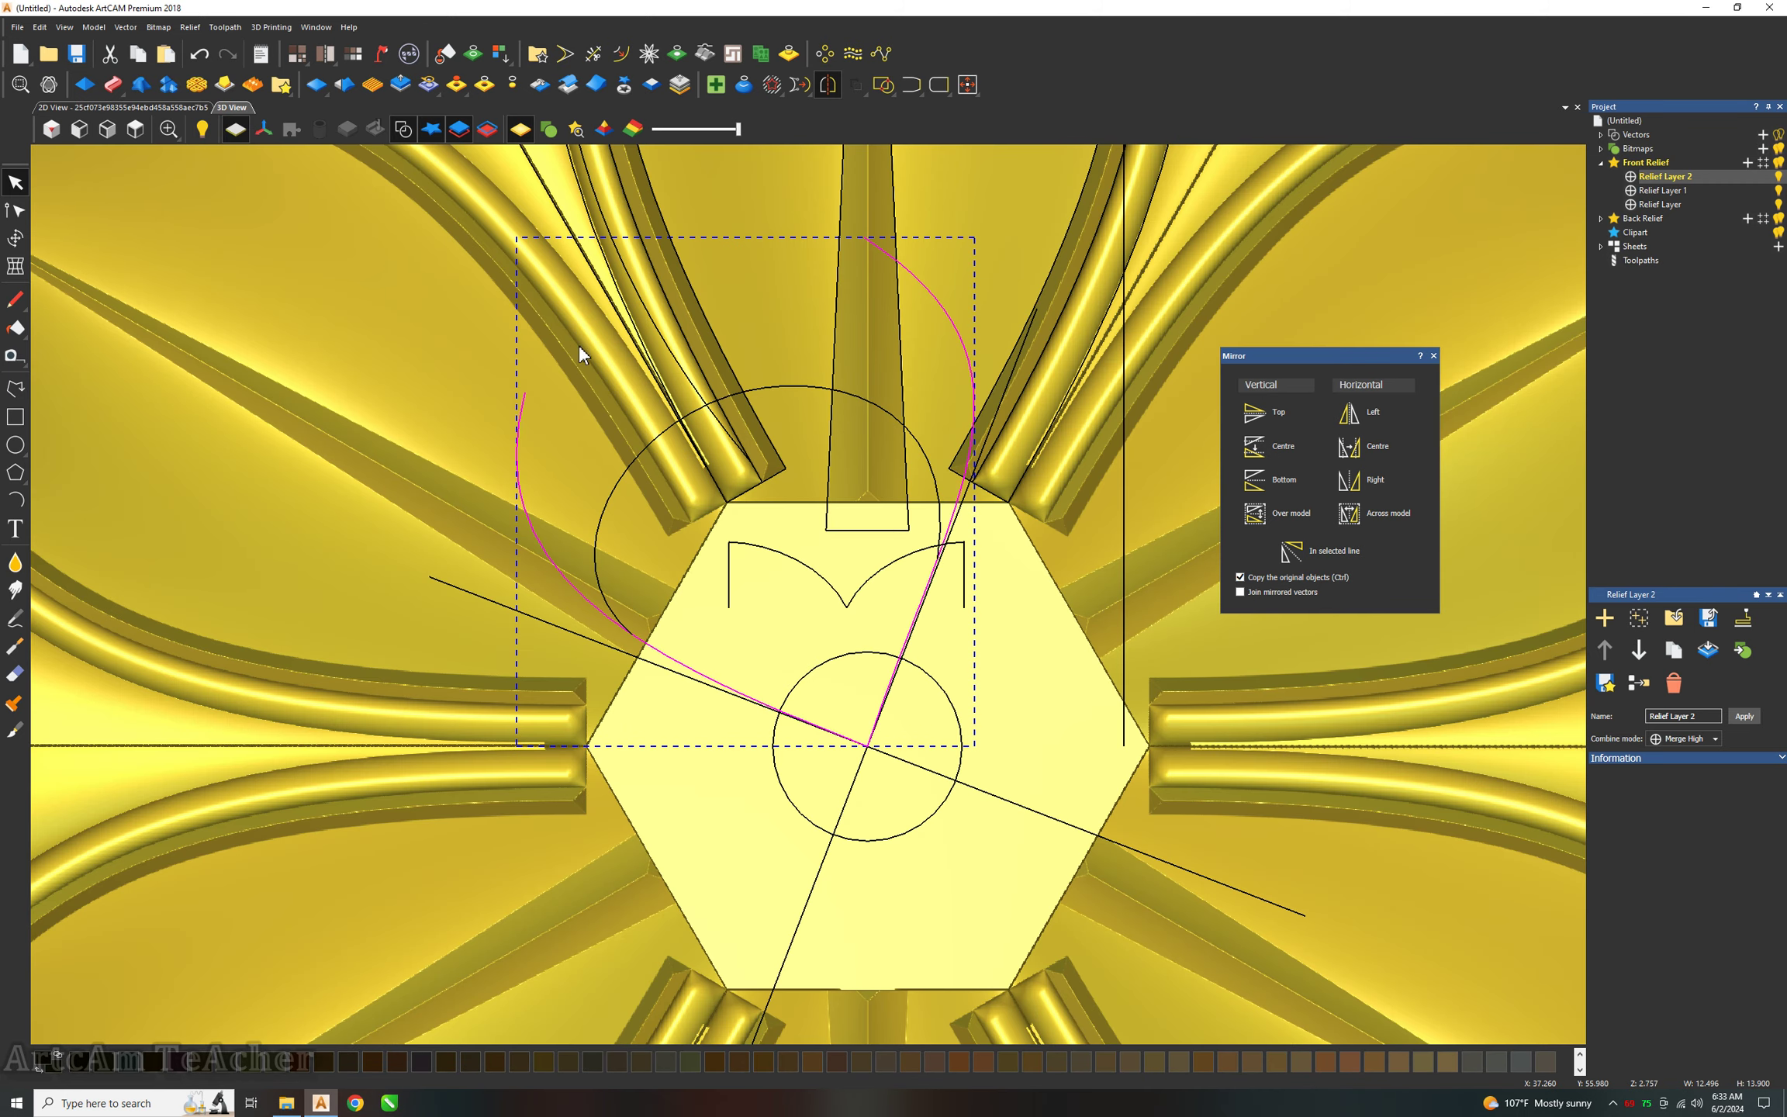
Draw a small three-point arc across the M outline and set both long curves as drive rails.
{"action": "left_click", "coordinate": [16, 500]}
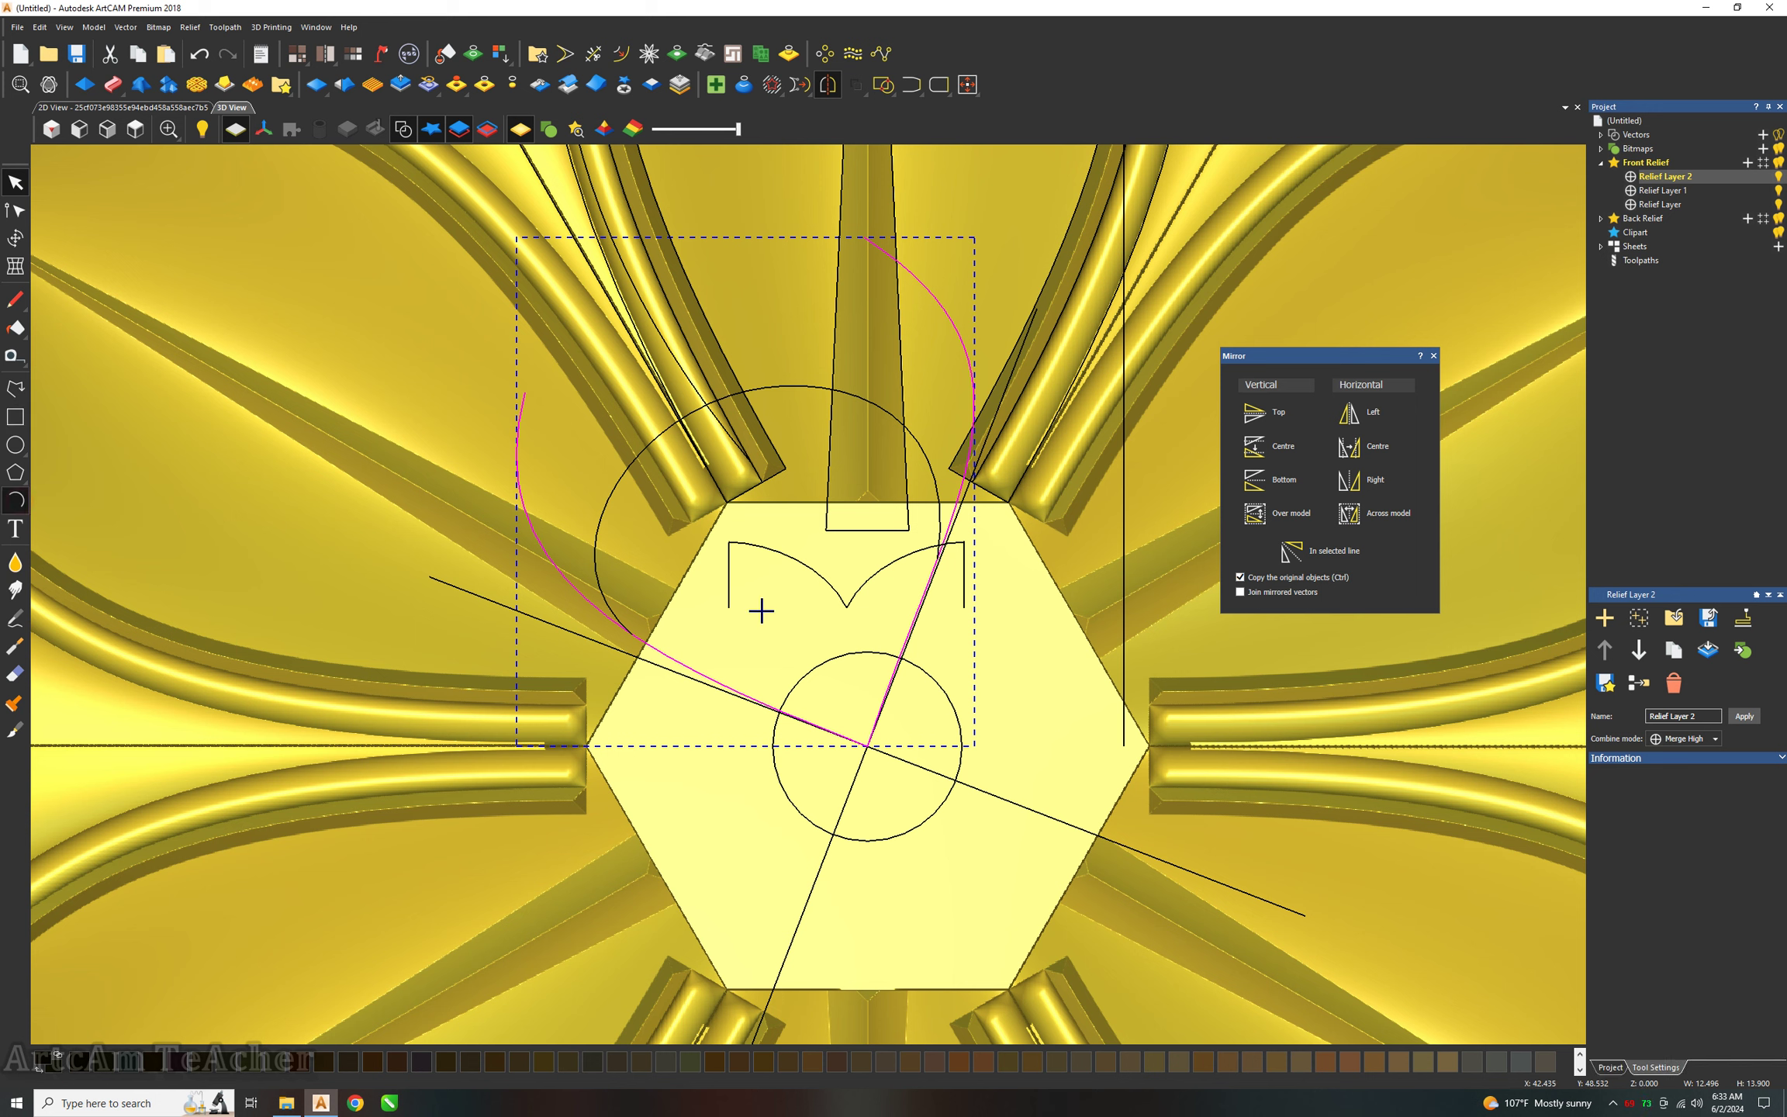
{"action": "left_click", "coordinate": [754, 621]}
{"action": "left_click", "coordinate": [899, 621]}
{"action": "left_click", "coordinate": [826, 562]}
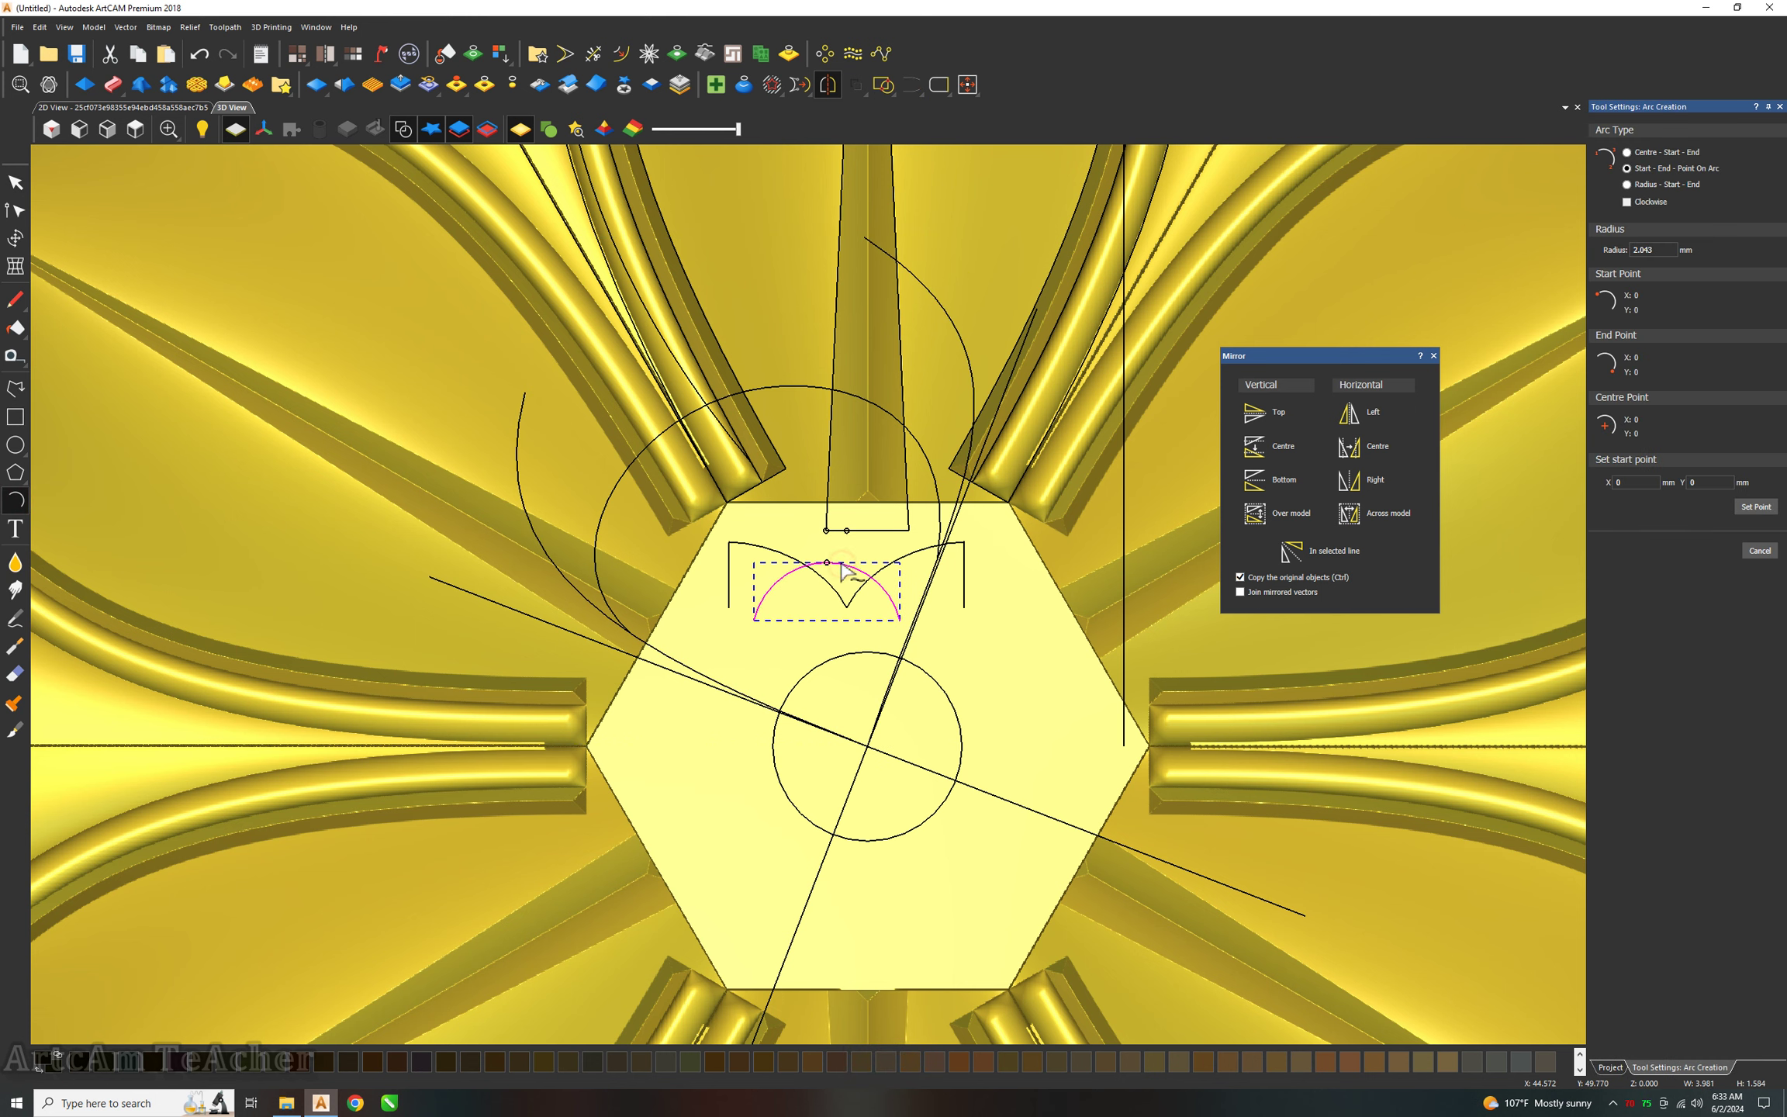
{"action": "key", "text": "Escape"}
{"action": "left_click", "coordinate": [957, 310]}
{"action": "left_click", "coordinate": [518, 469], "text": "shift"}
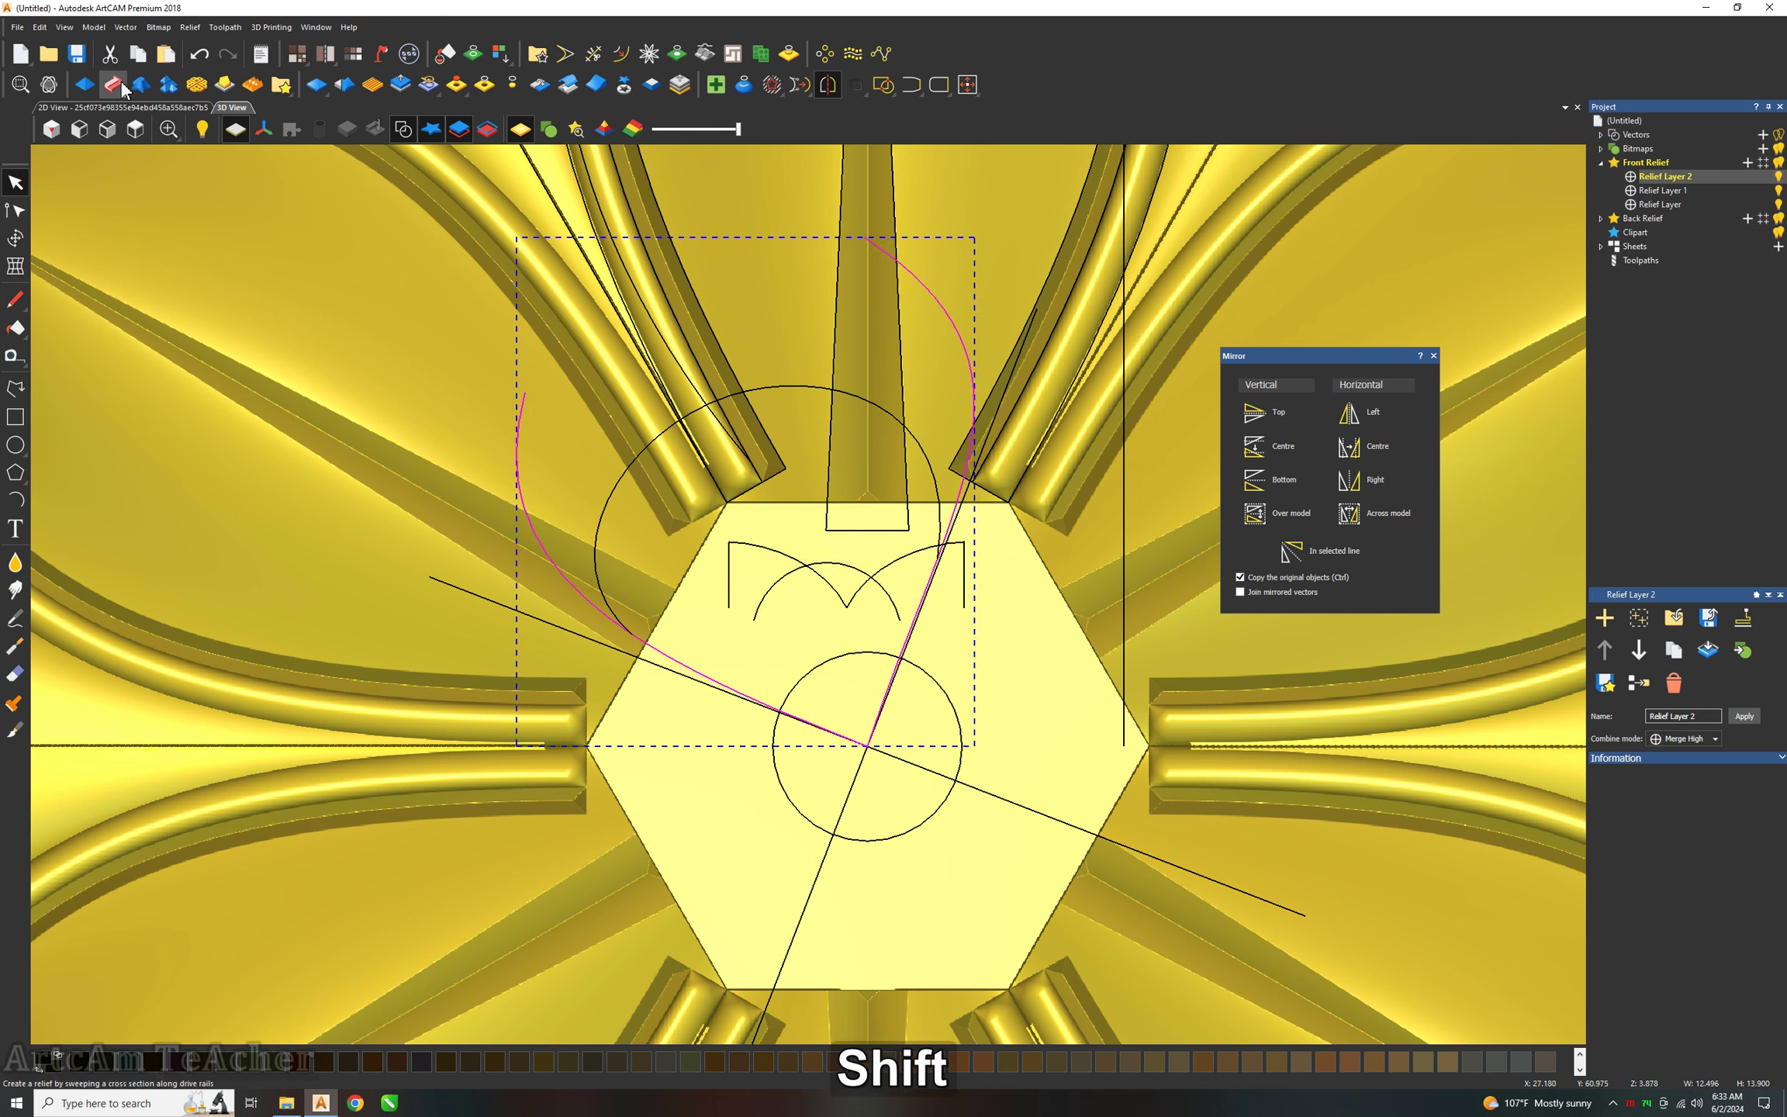
Add the small arc as the sweep cross section with final height scaled to 7, then preview.
{"action": "left_click", "coordinate": [853, 567]}
{"action": "left_click", "coordinate": [1672, 338]}
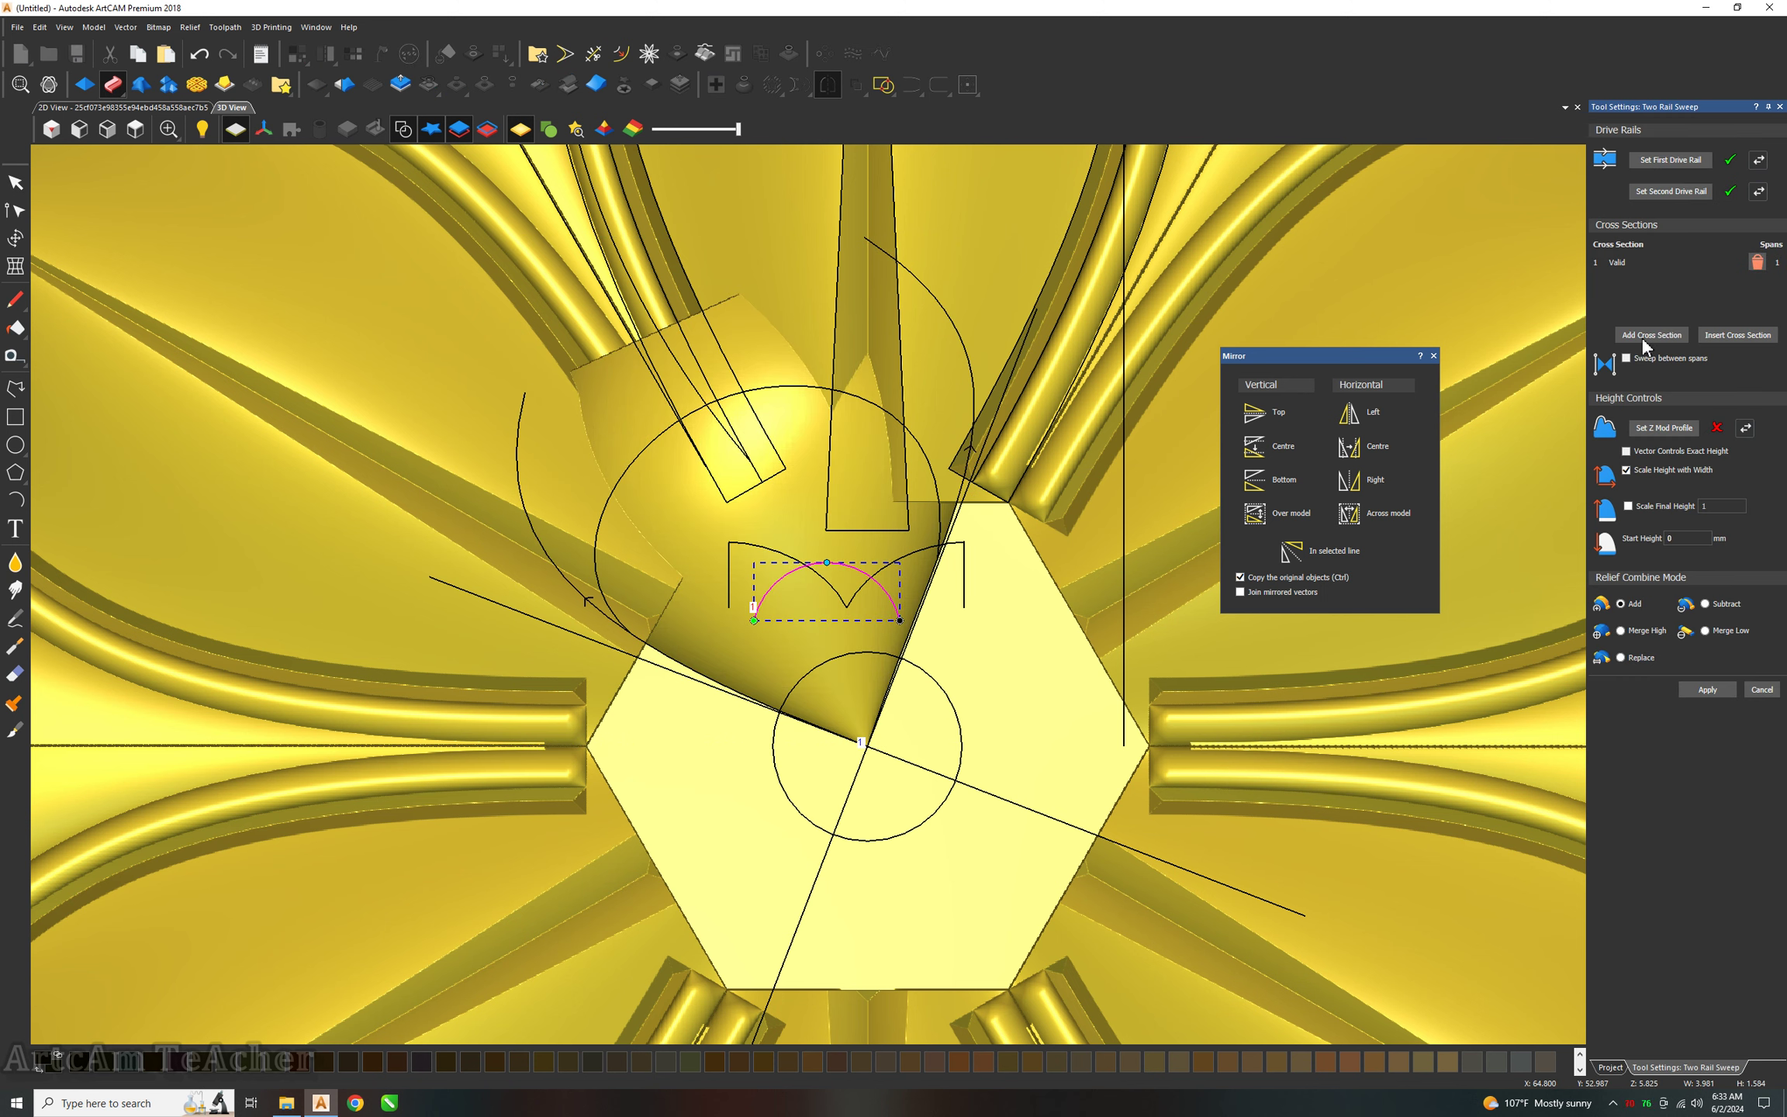
{"action": "double_click", "coordinate": [1716, 505]}
{"action": "type", "text": "7"}
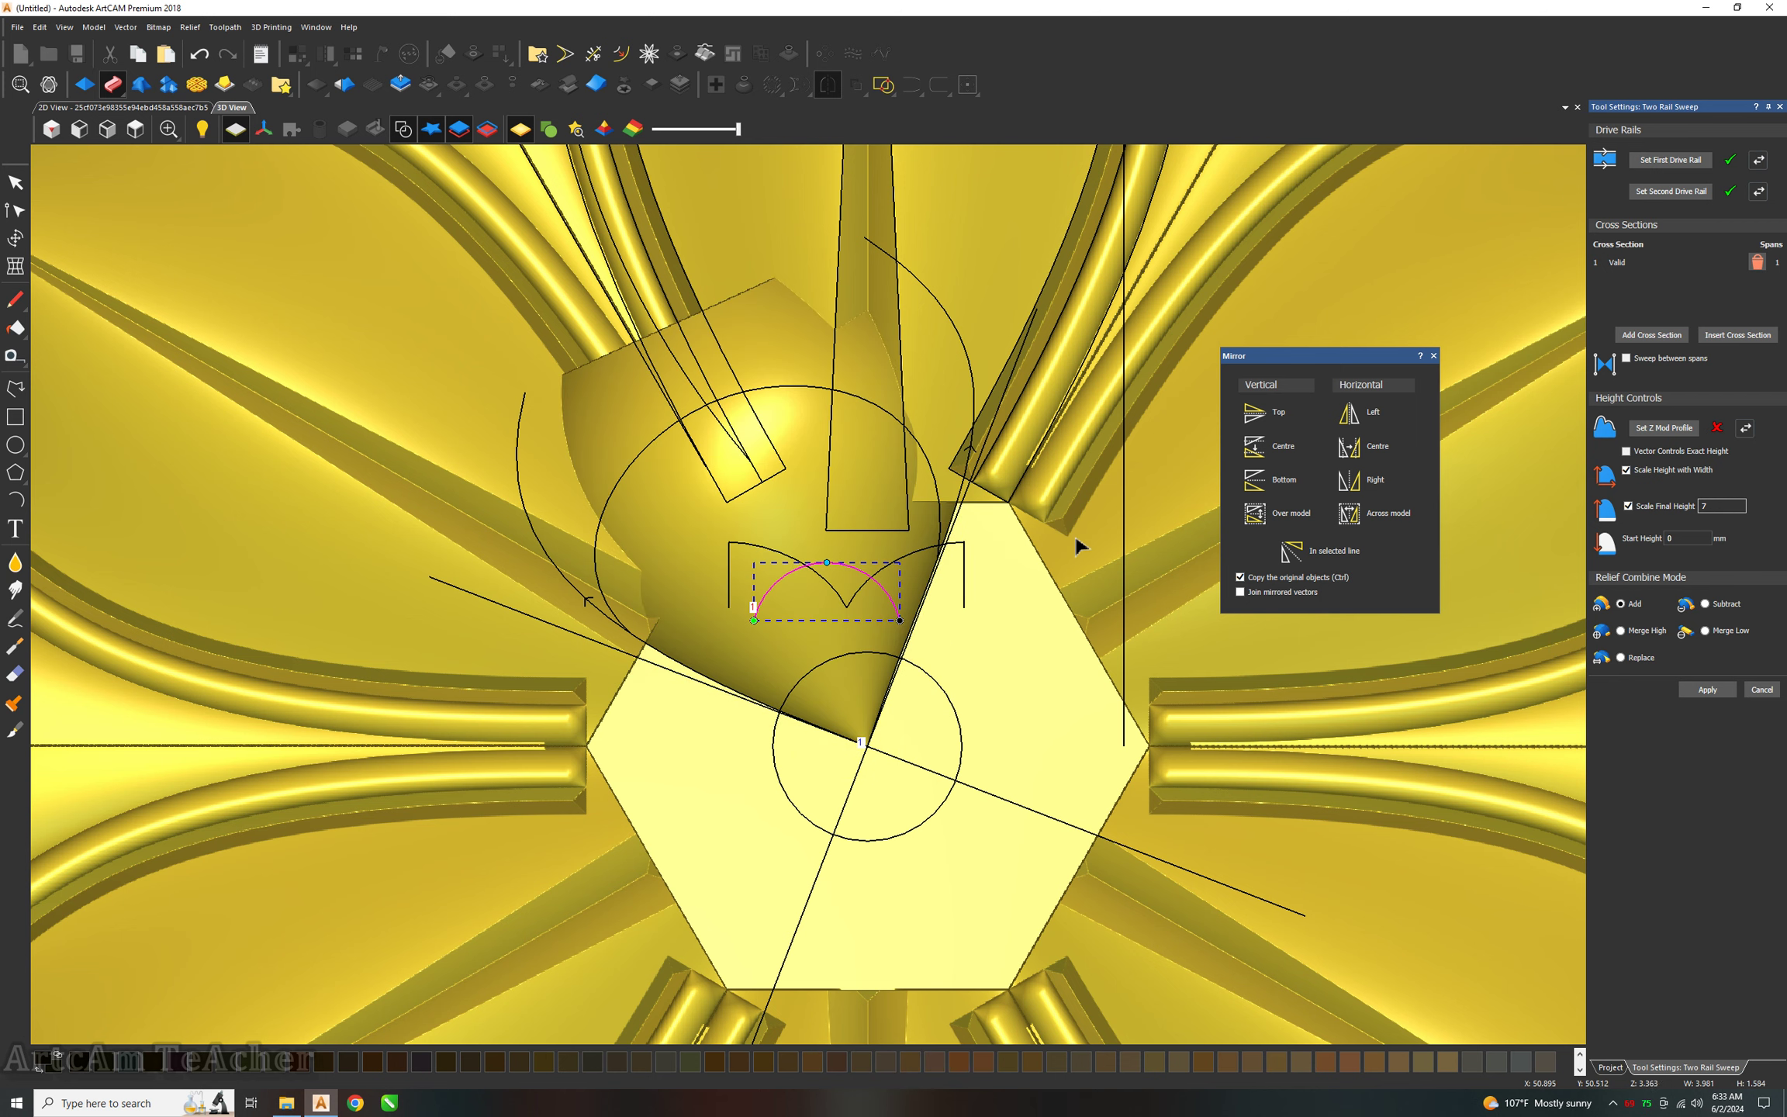
{"action": "left_click", "coordinate": [778, 560]}
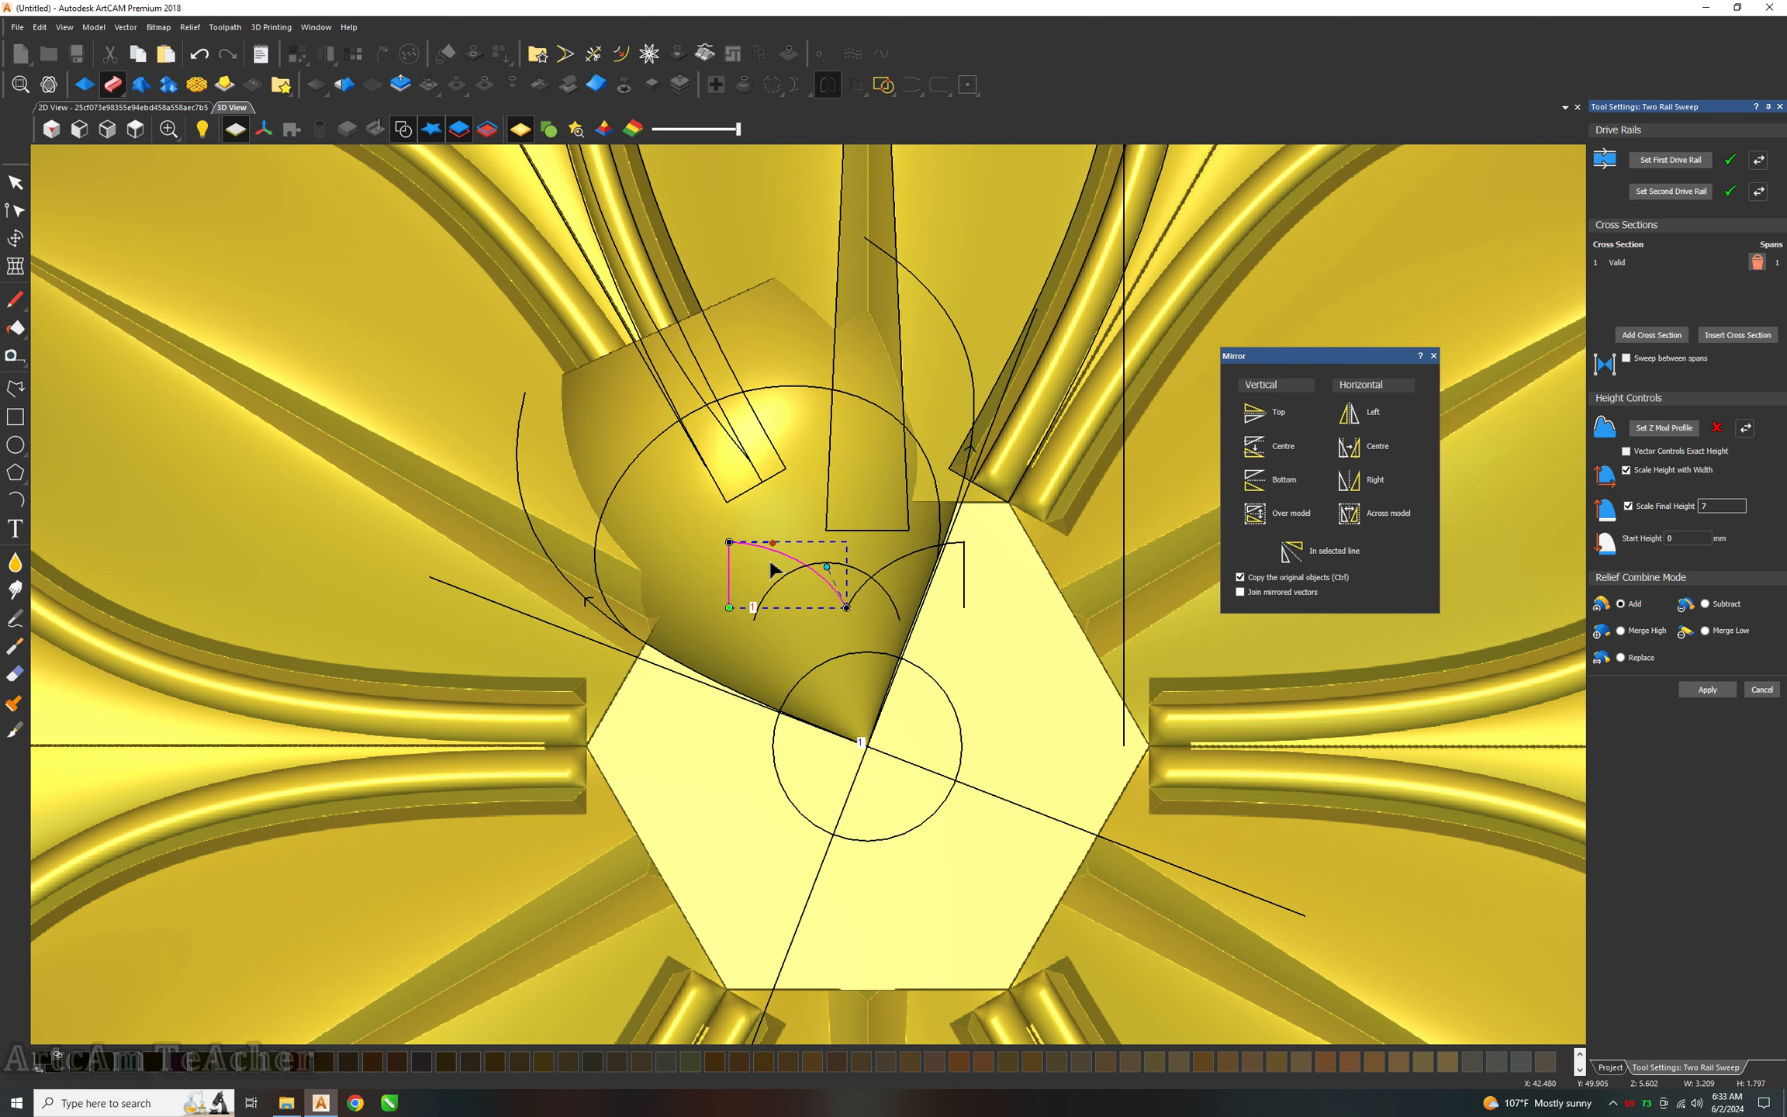
{"action": "scroll", "coordinate": [778, 559], "scroll_direction": "up", "scroll_amount": 2}
{"action": "scroll", "coordinate": [411, 288], "scroll_direction": "down", "scroll_amount": 2}
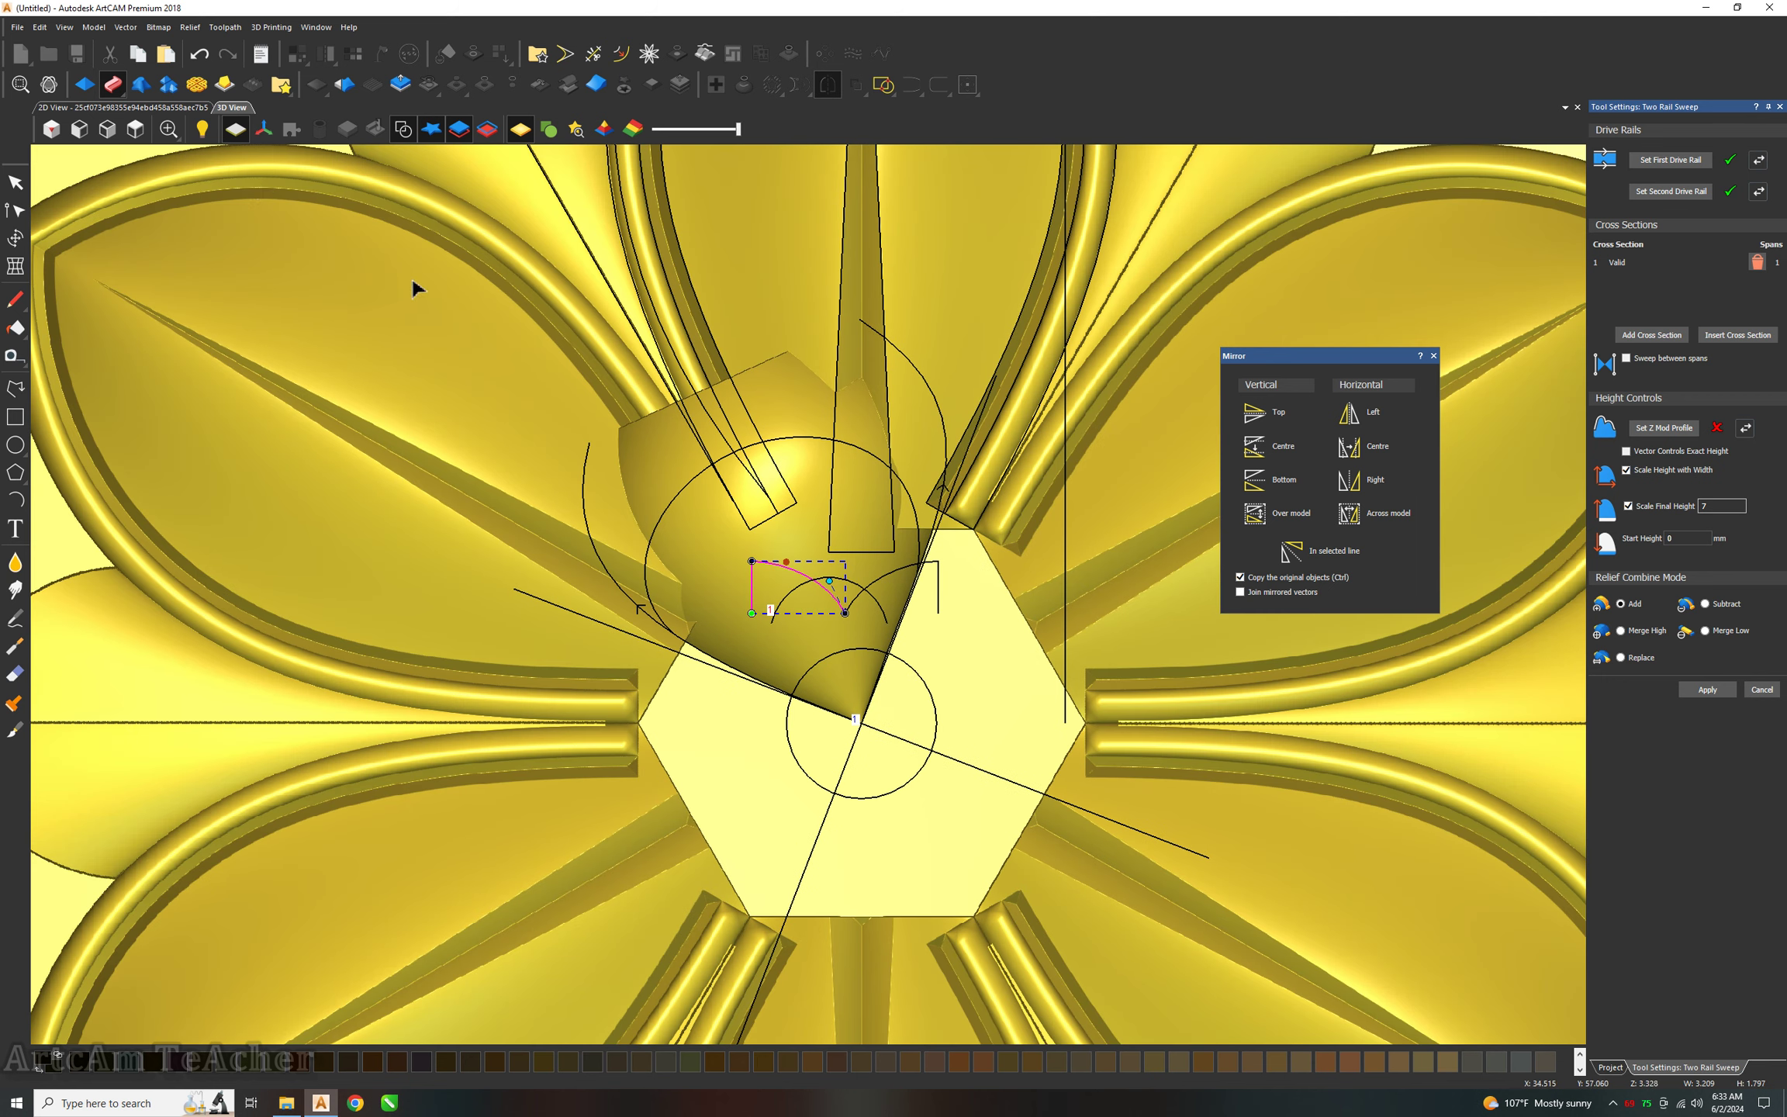
{"action": "left_click", "coordinate": [186, 107]}
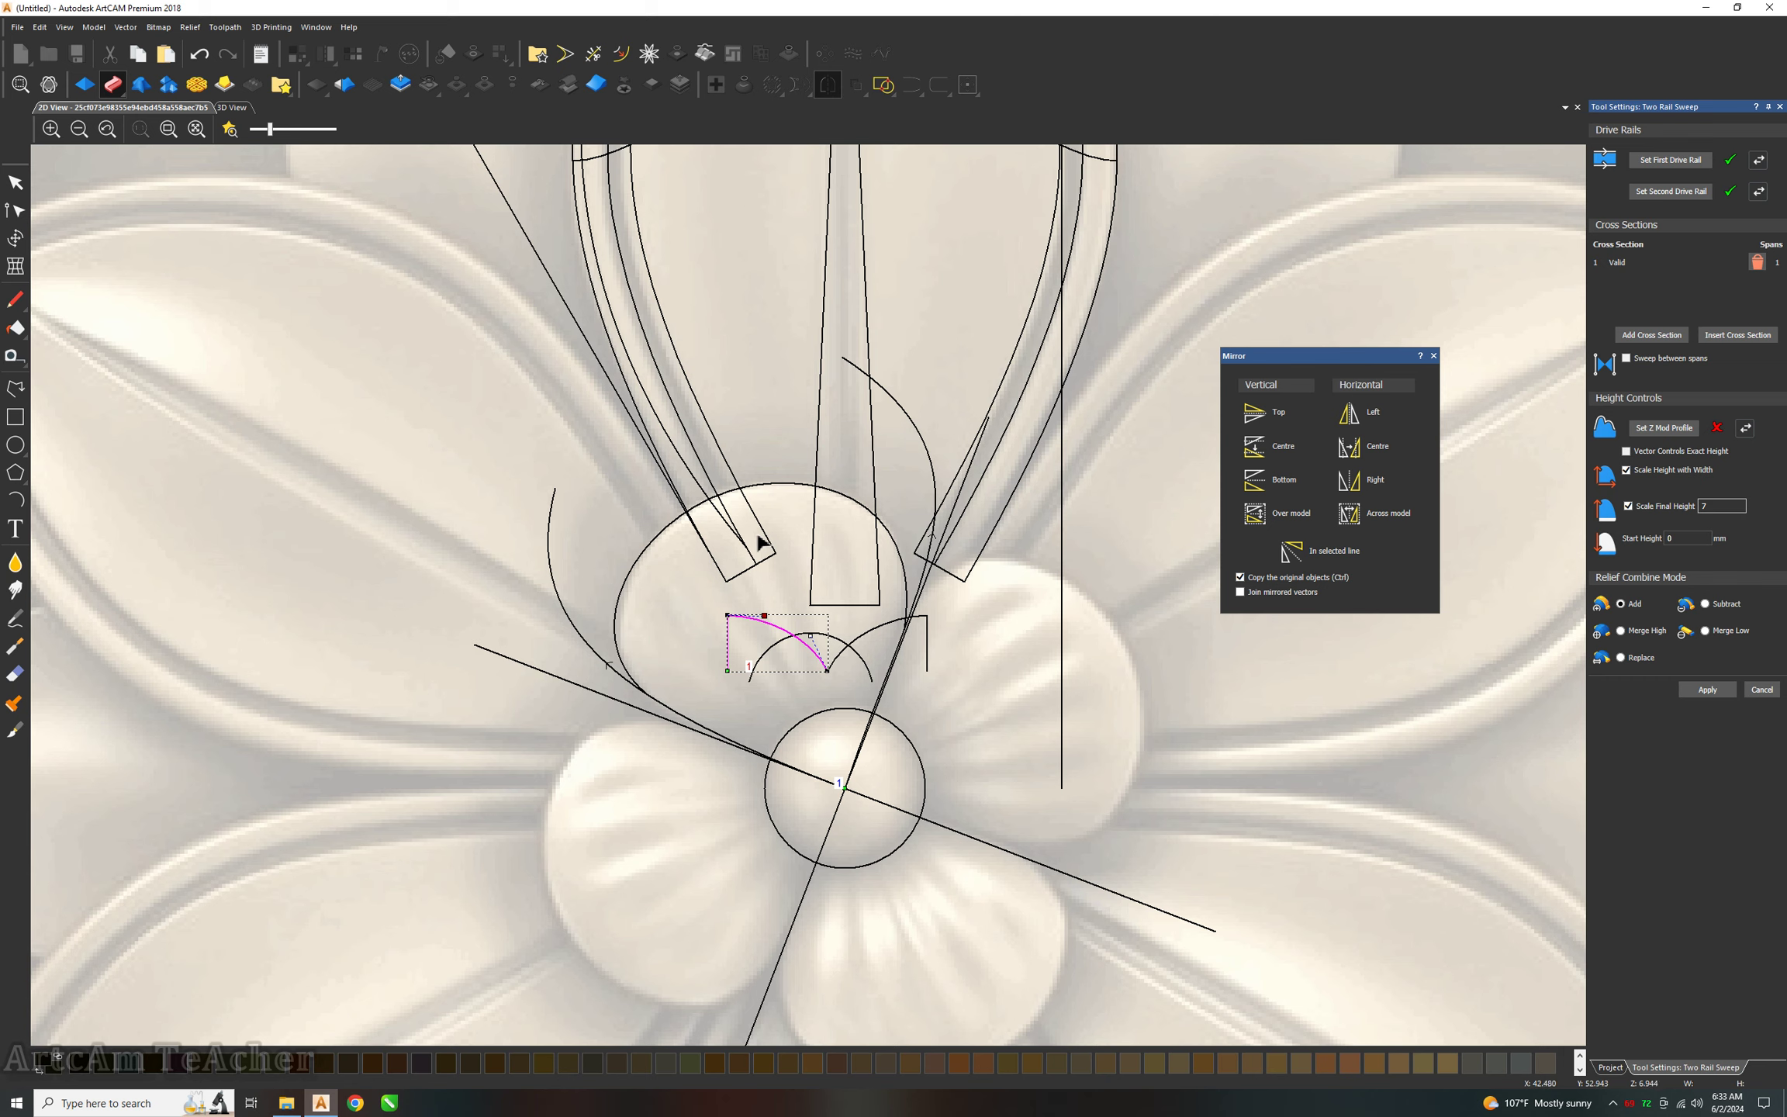
{"action": "key", "text": "Escape"}
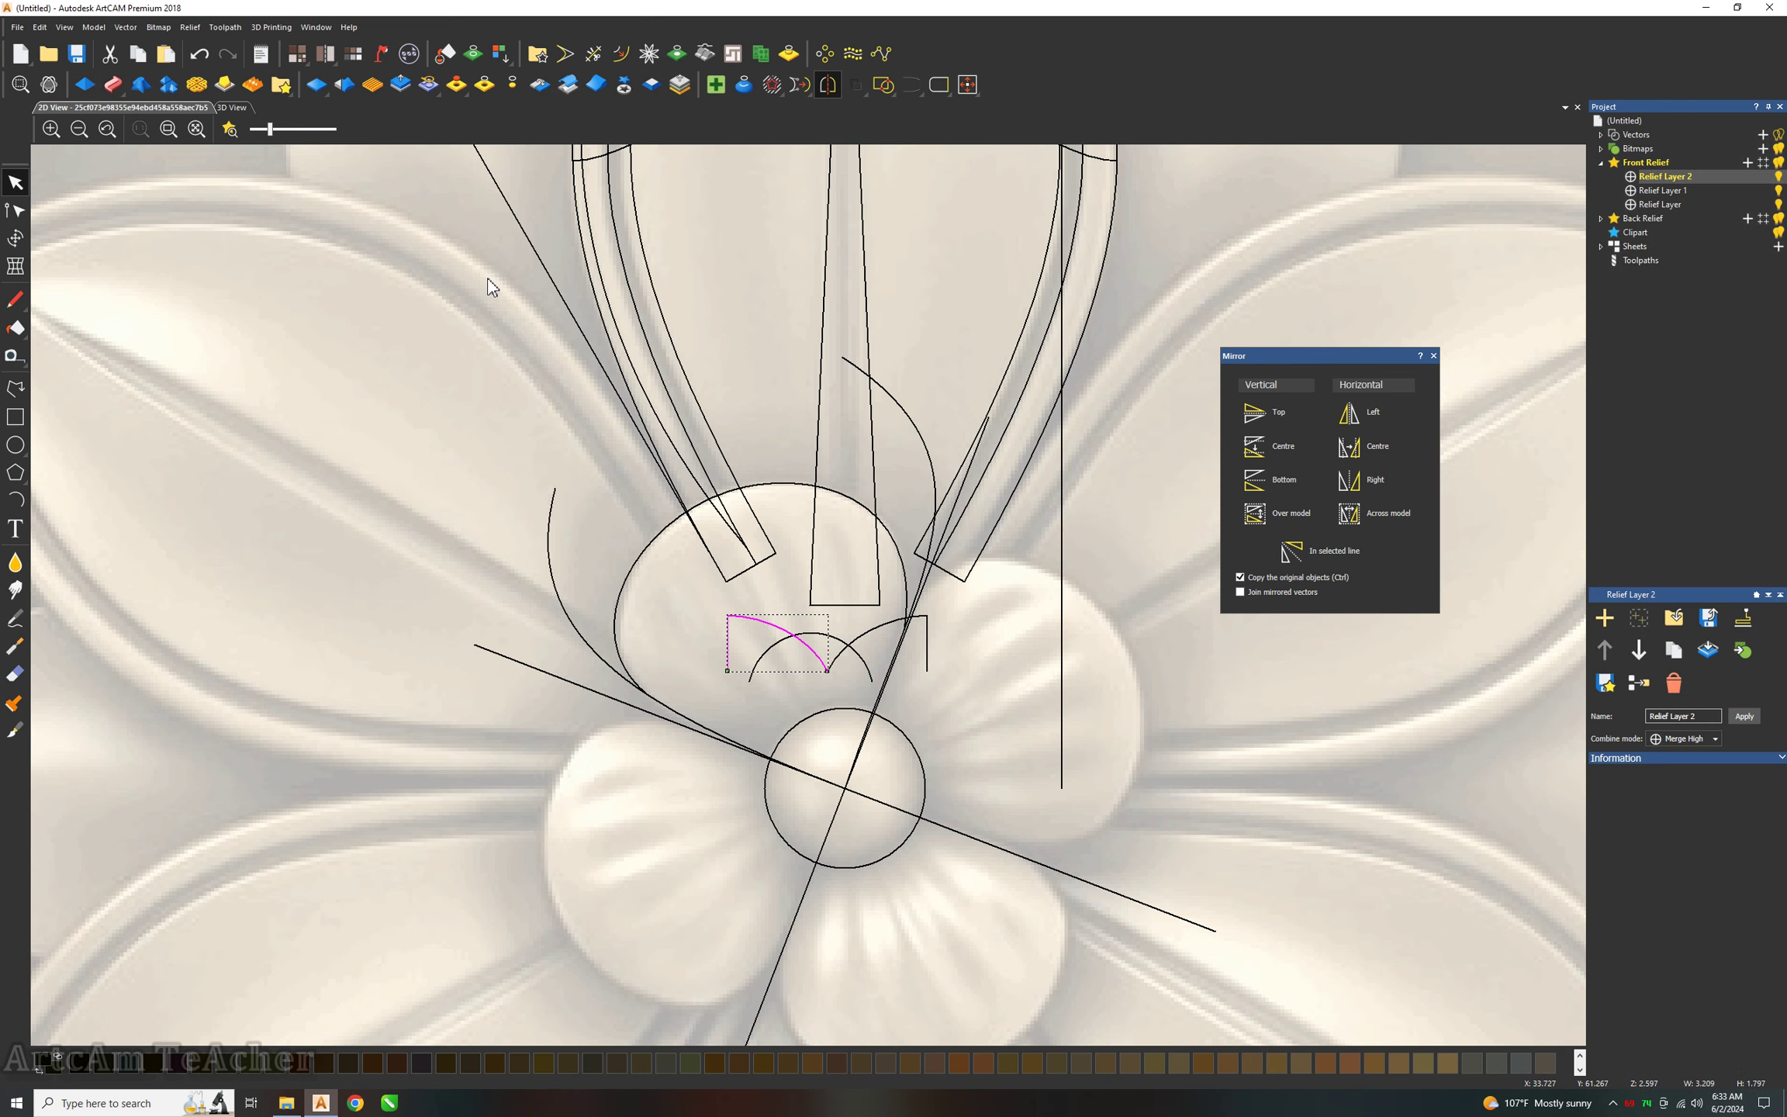
{"action": "left_click", "coordinate": [779, 406]}
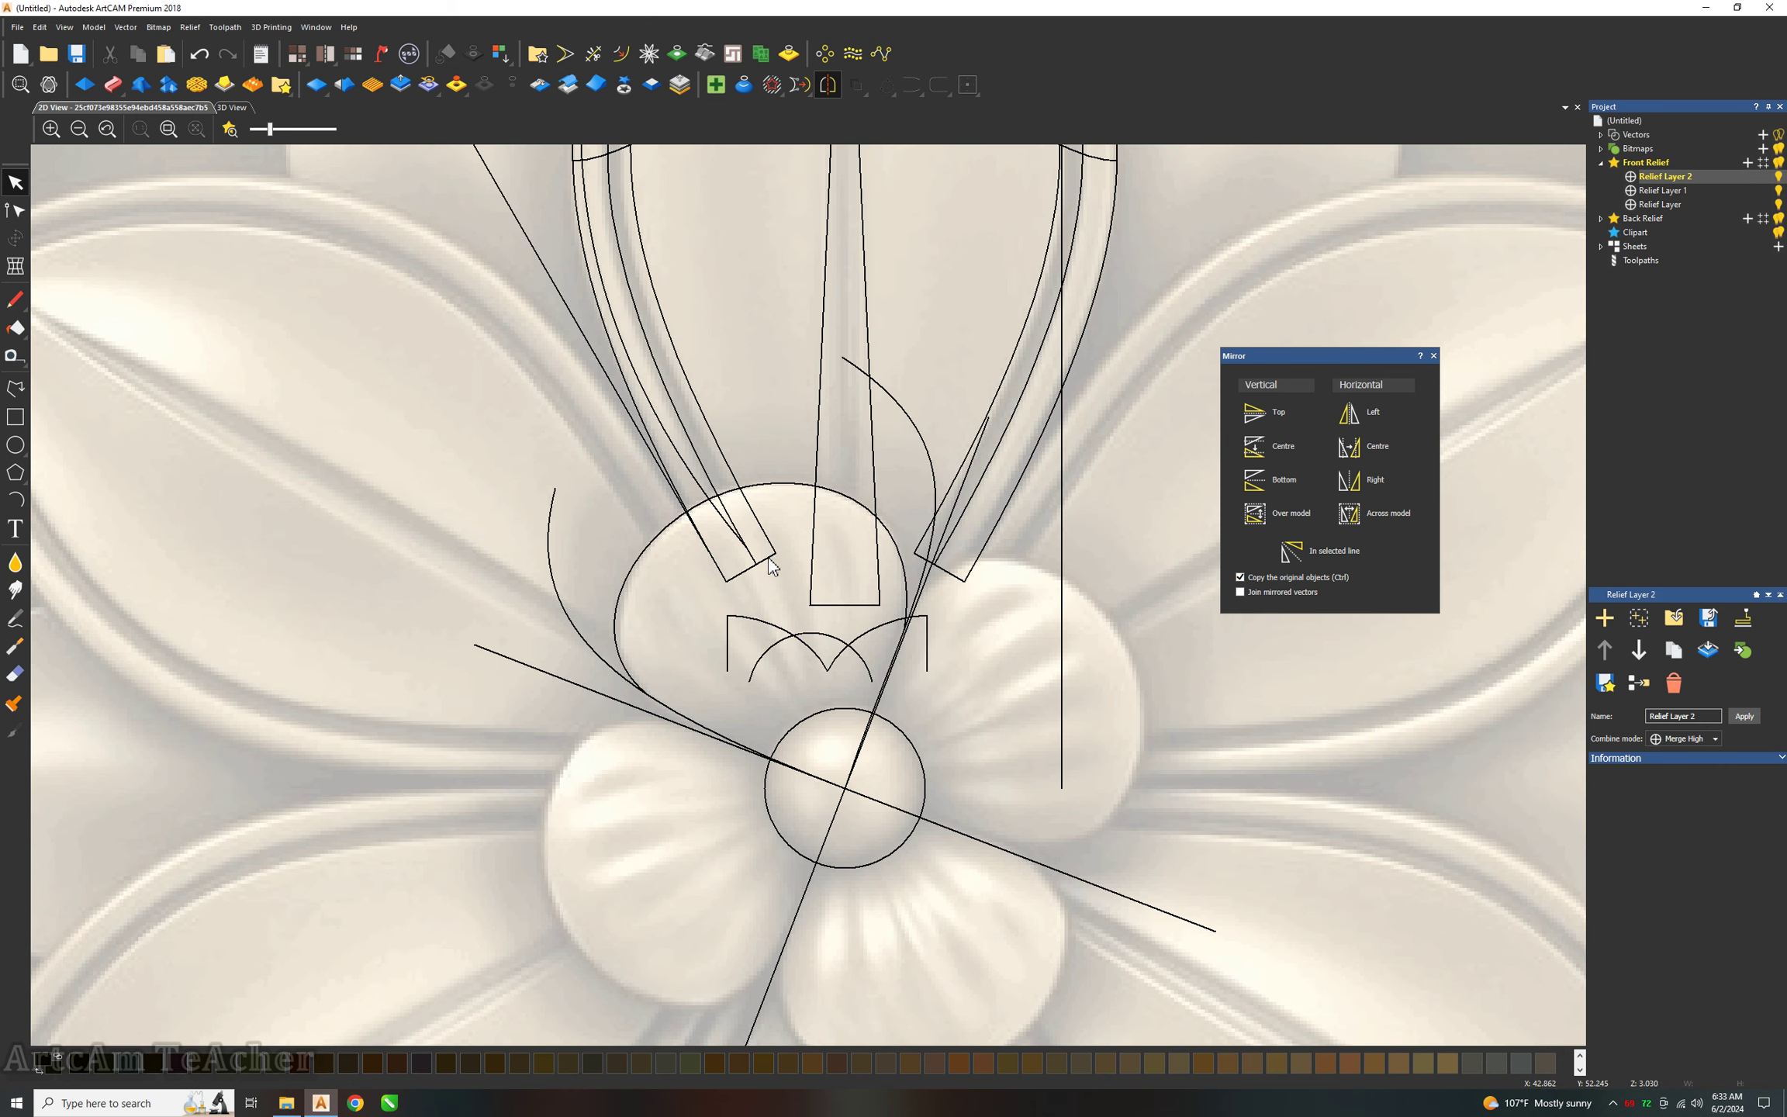
{"action": "scroll", "coordinate": [776, 583], "scroll_direction": "down", "scroll_amount": 2}
{"action": "scroll", "coordinate": [771, 655], "scroll_direction": "up", "scroll_amount": 2}
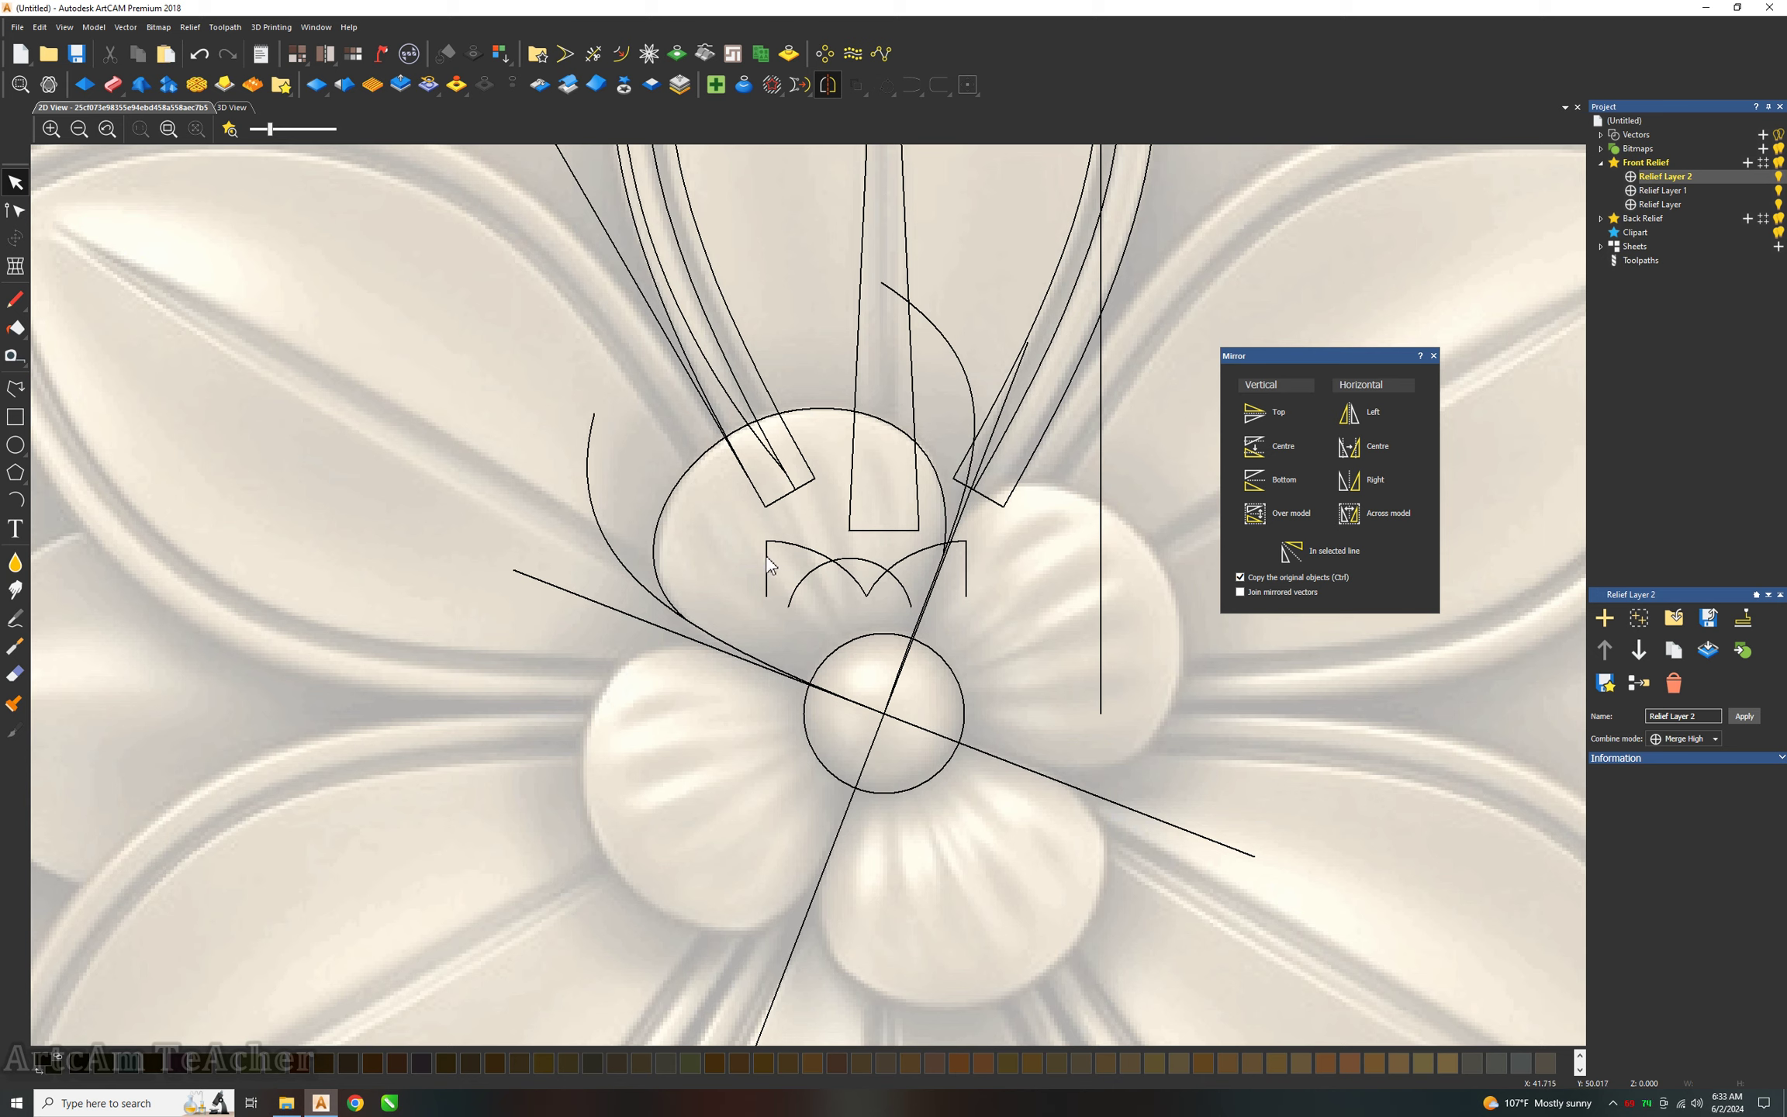
{"action": "left_click", "coordinate": [679, 490]}
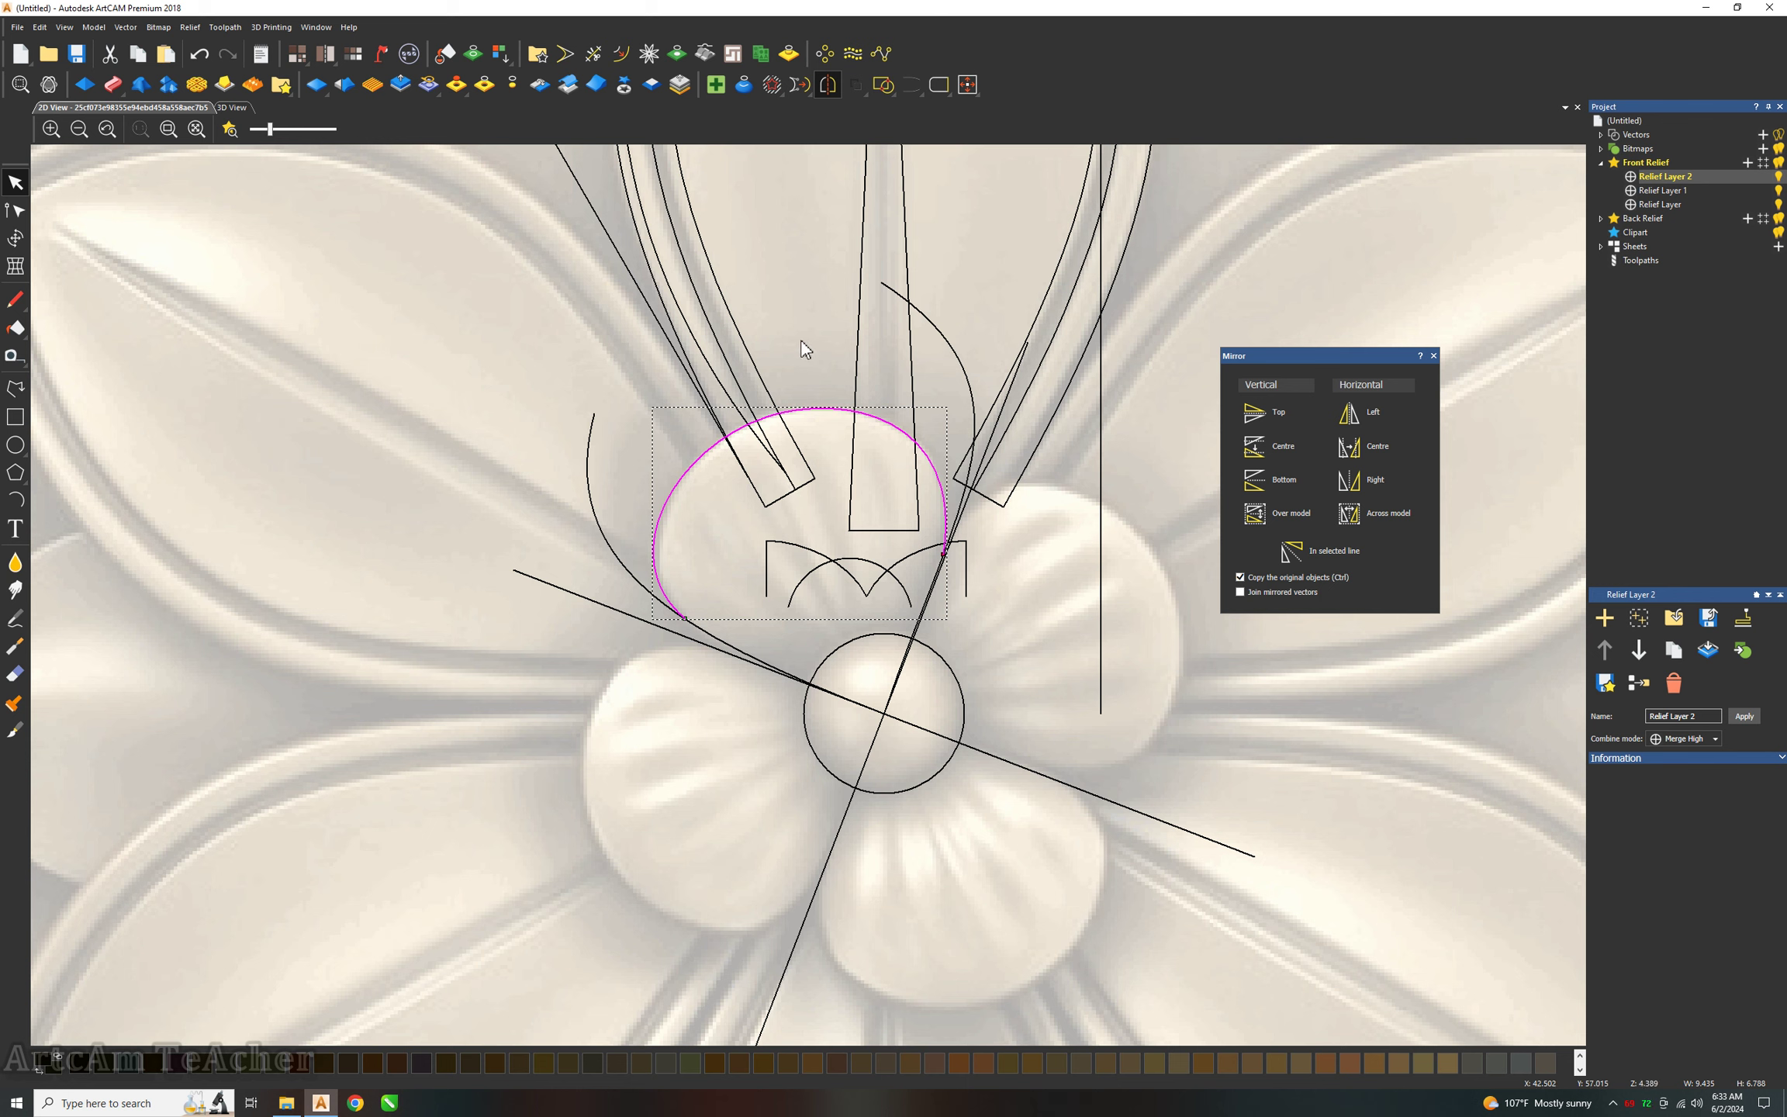
{"action": "left_click", "coordinate": [824, 52]}
{"action": "left_click", "coordinate": [1451, 295]}
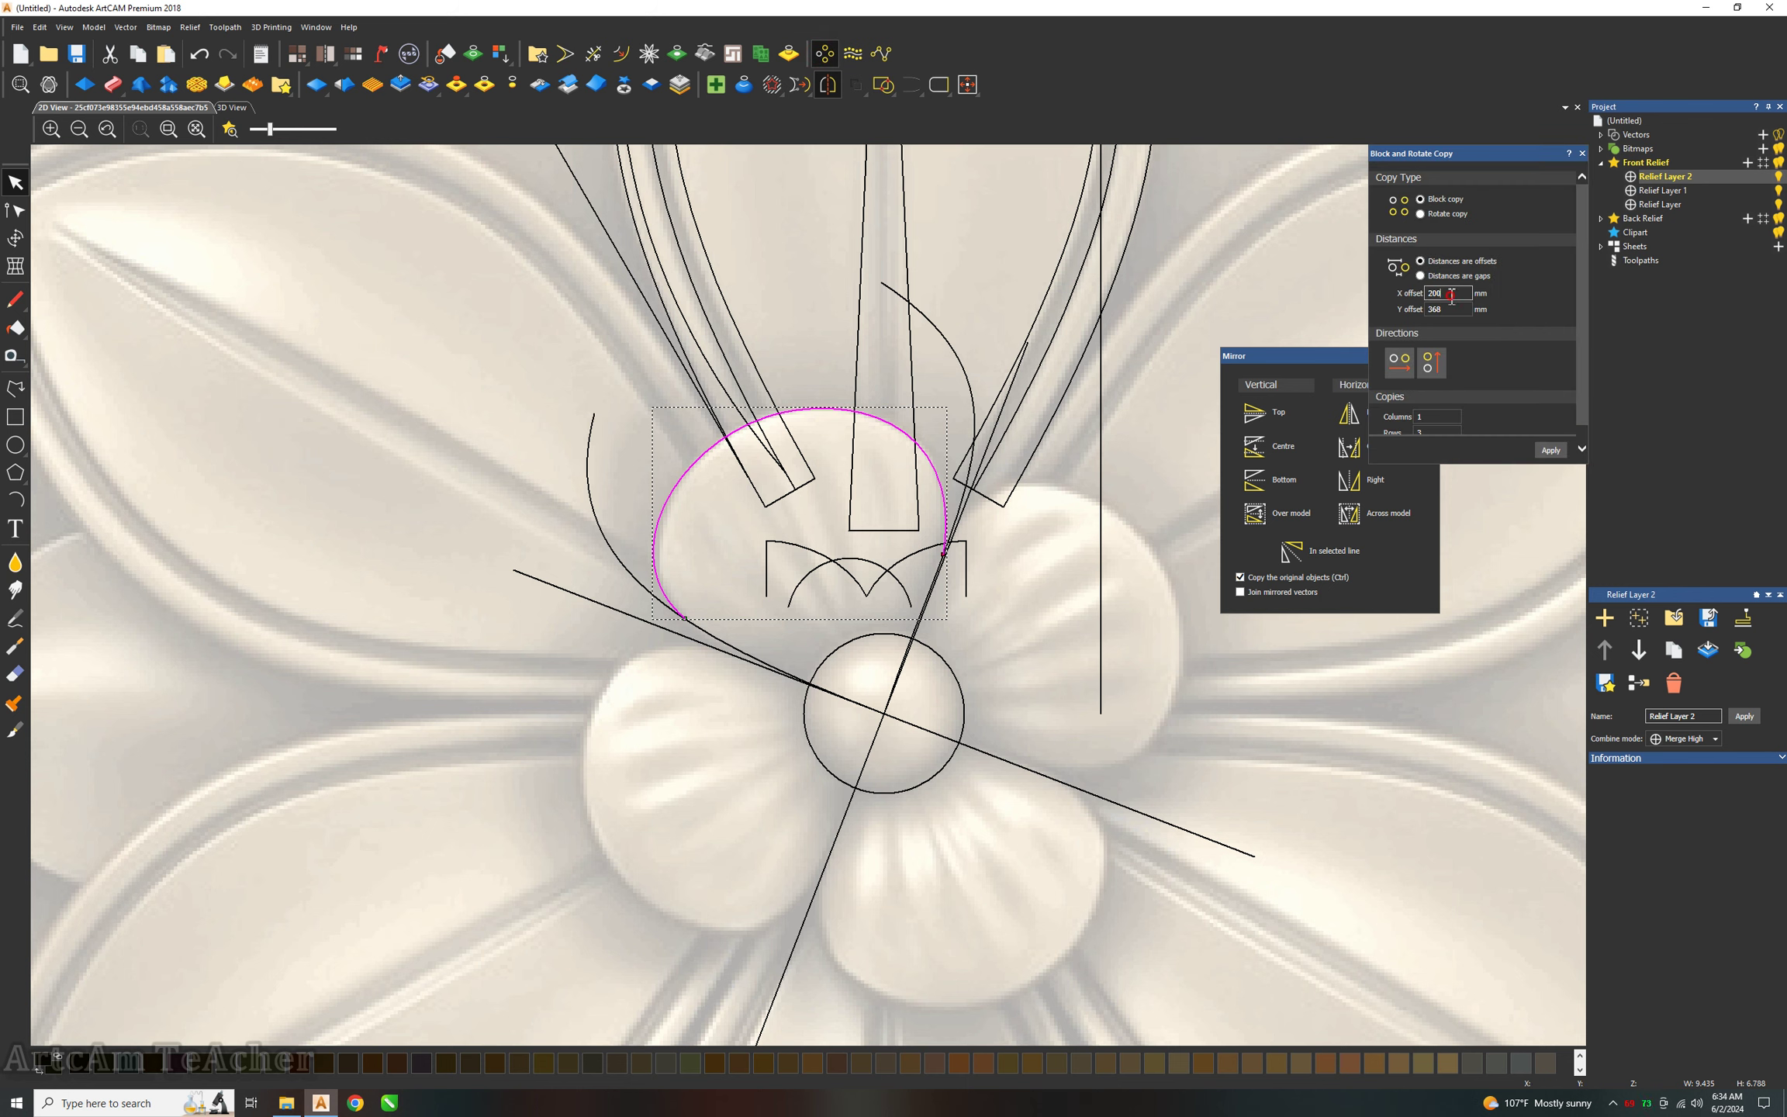
{"action": "left_click", "coordinate": [1420, 214]}
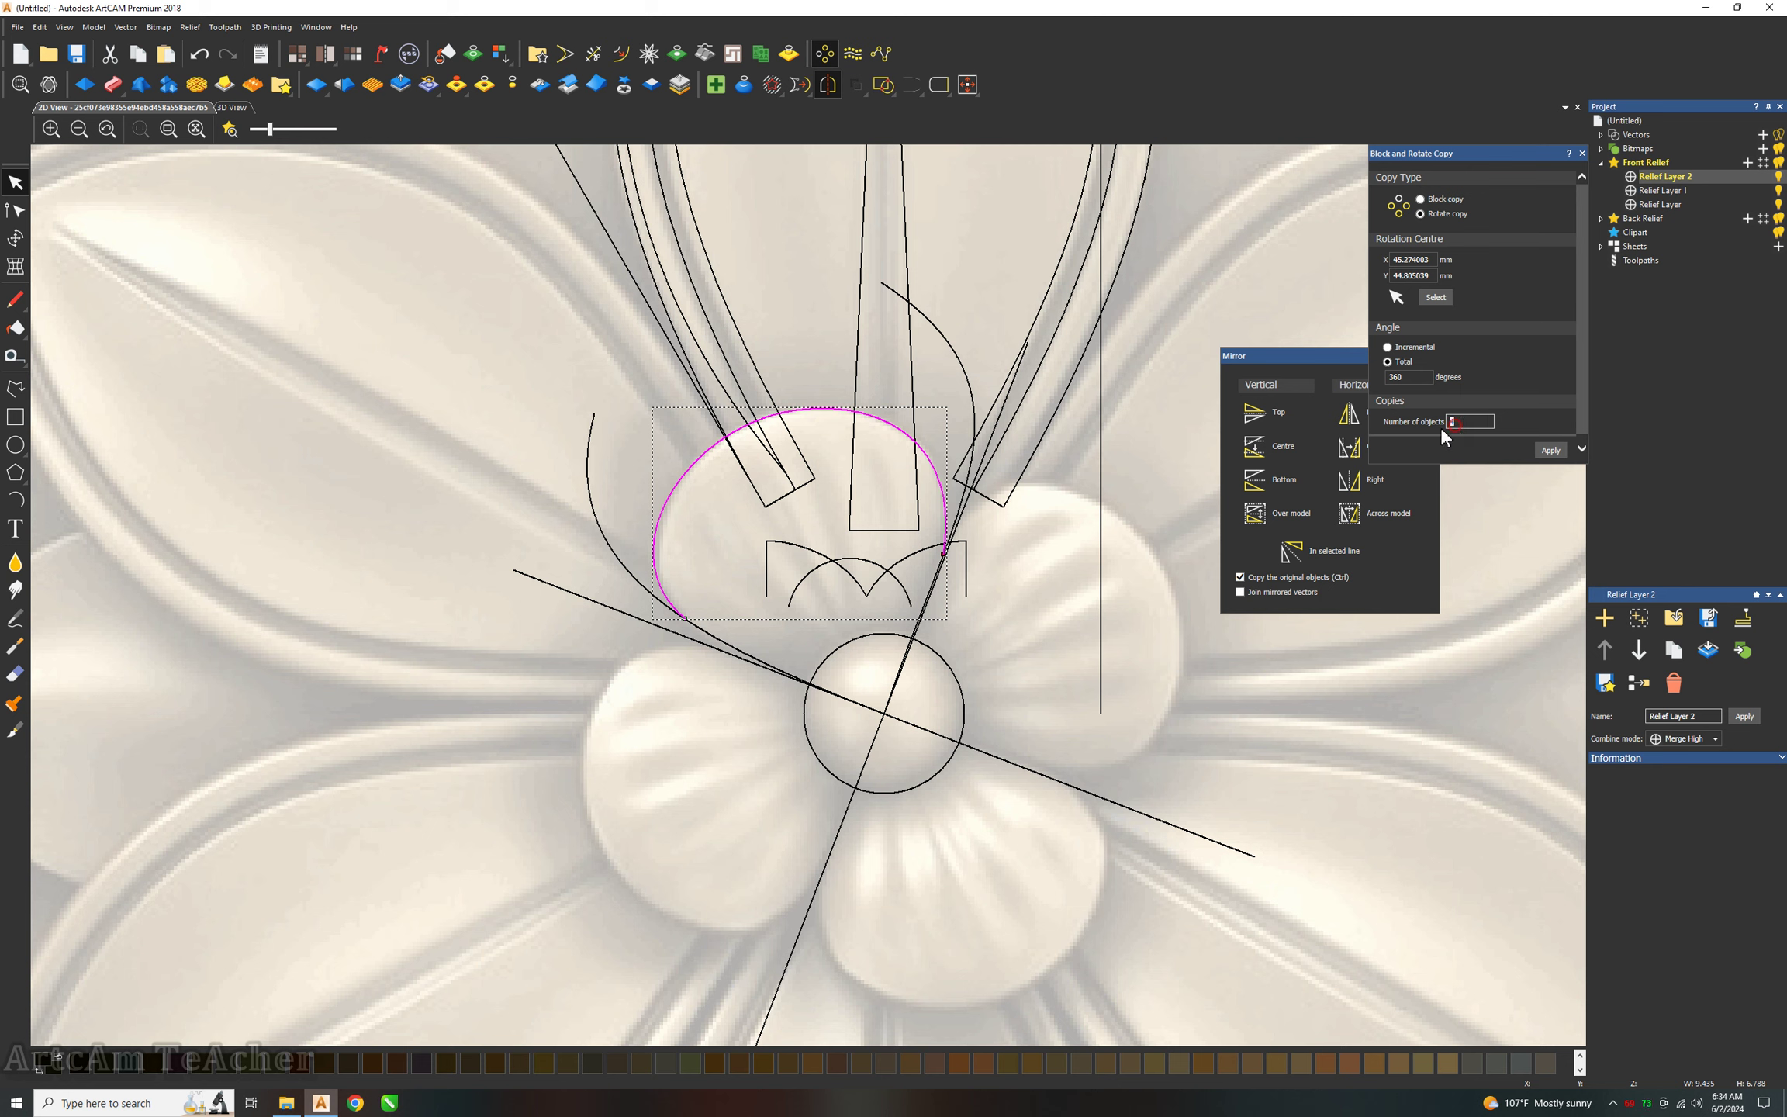
{"action": "type", "text": "4"}
{"action": "left_click", "coordinate": [1553, 458]}
{"action": "left_click", "coordinate": [1553, 454]}
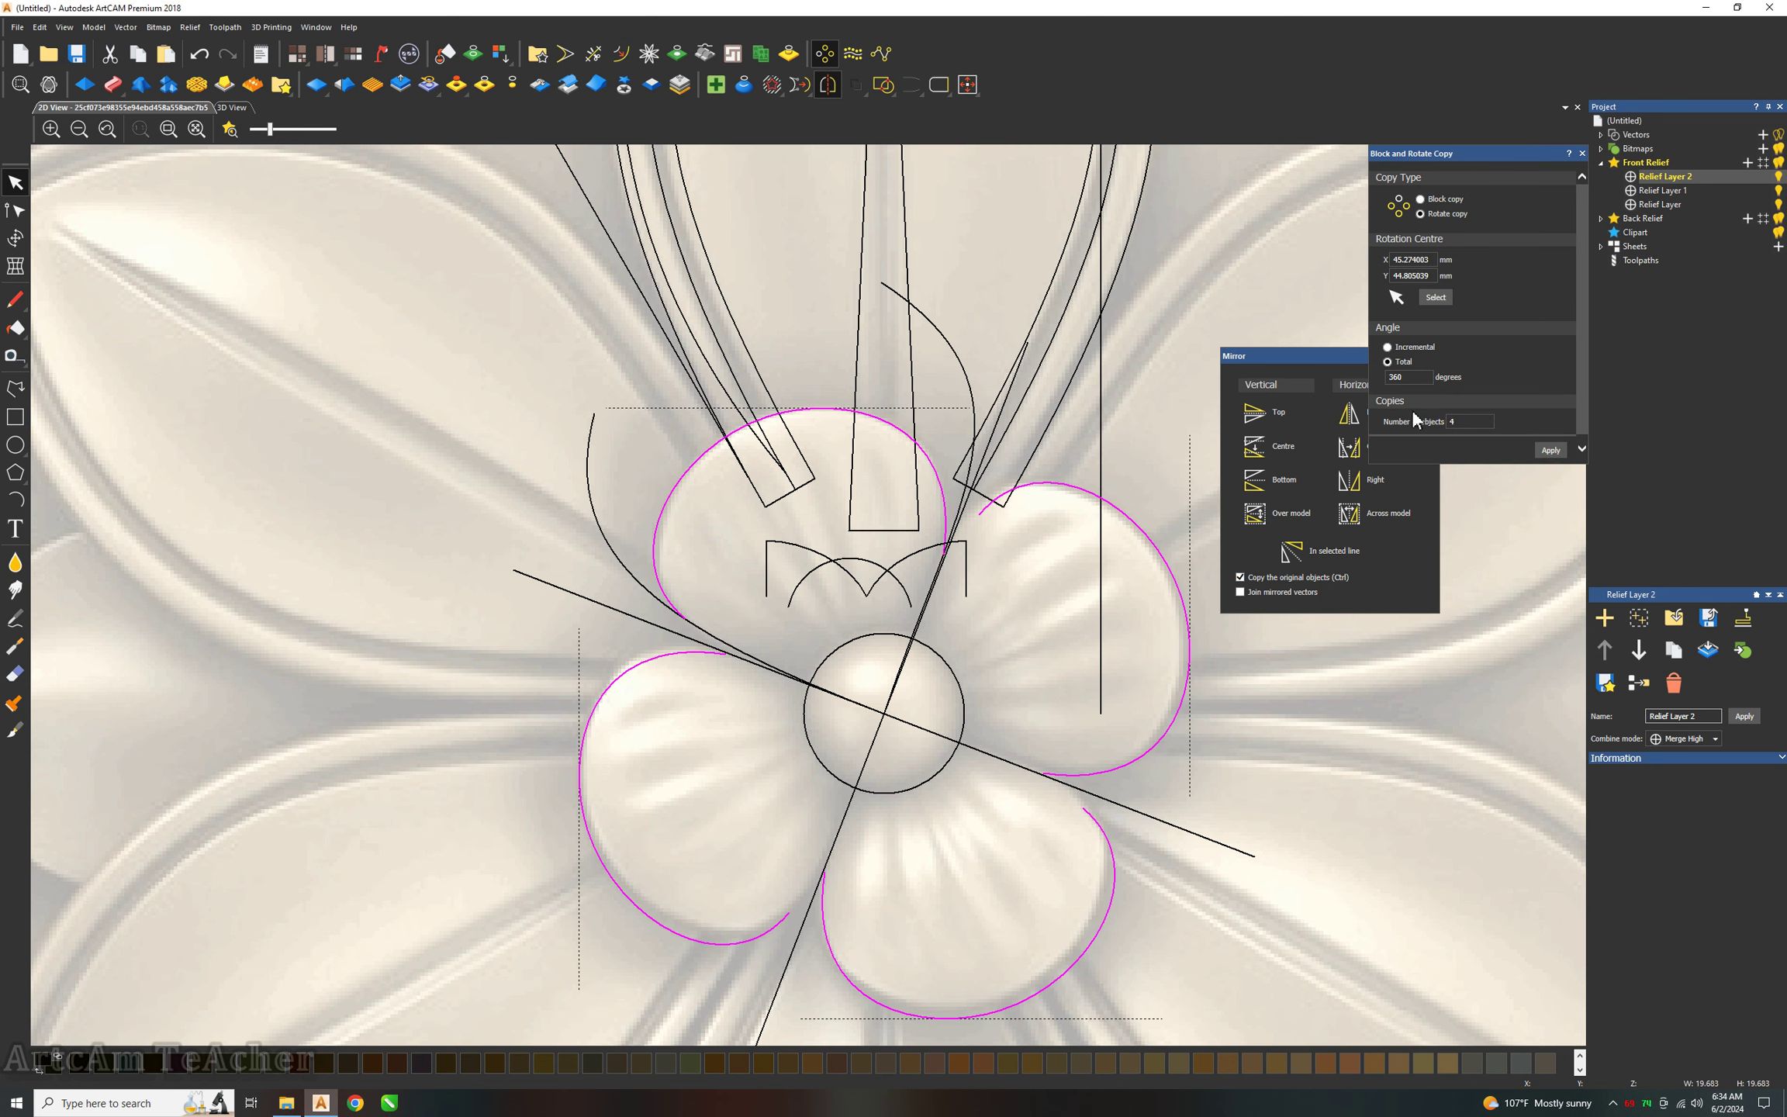
{"action": "left_click", "coordinate": [1582, 154]}
{"action": "key", "text": "ctrl+z"}
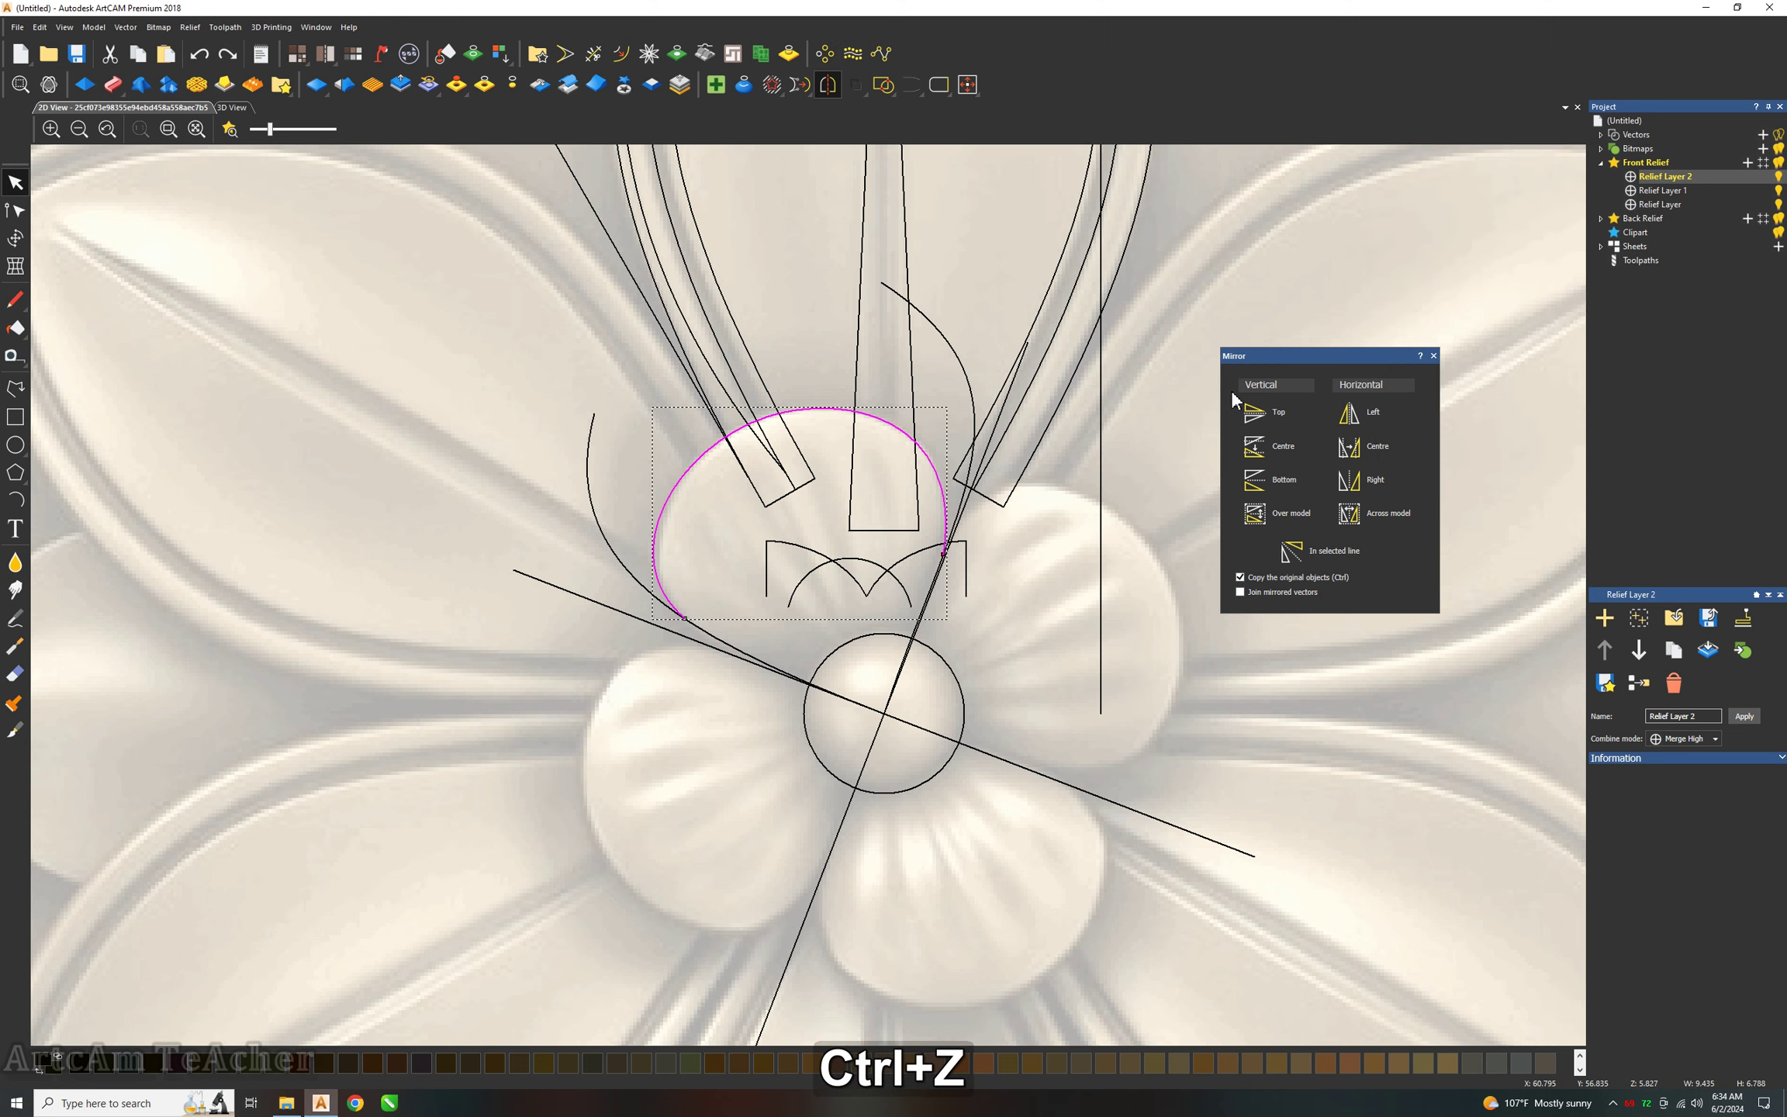
Delete the old petal outline and the leftover arc above the centre.
{"action": "key", "text": "n"}
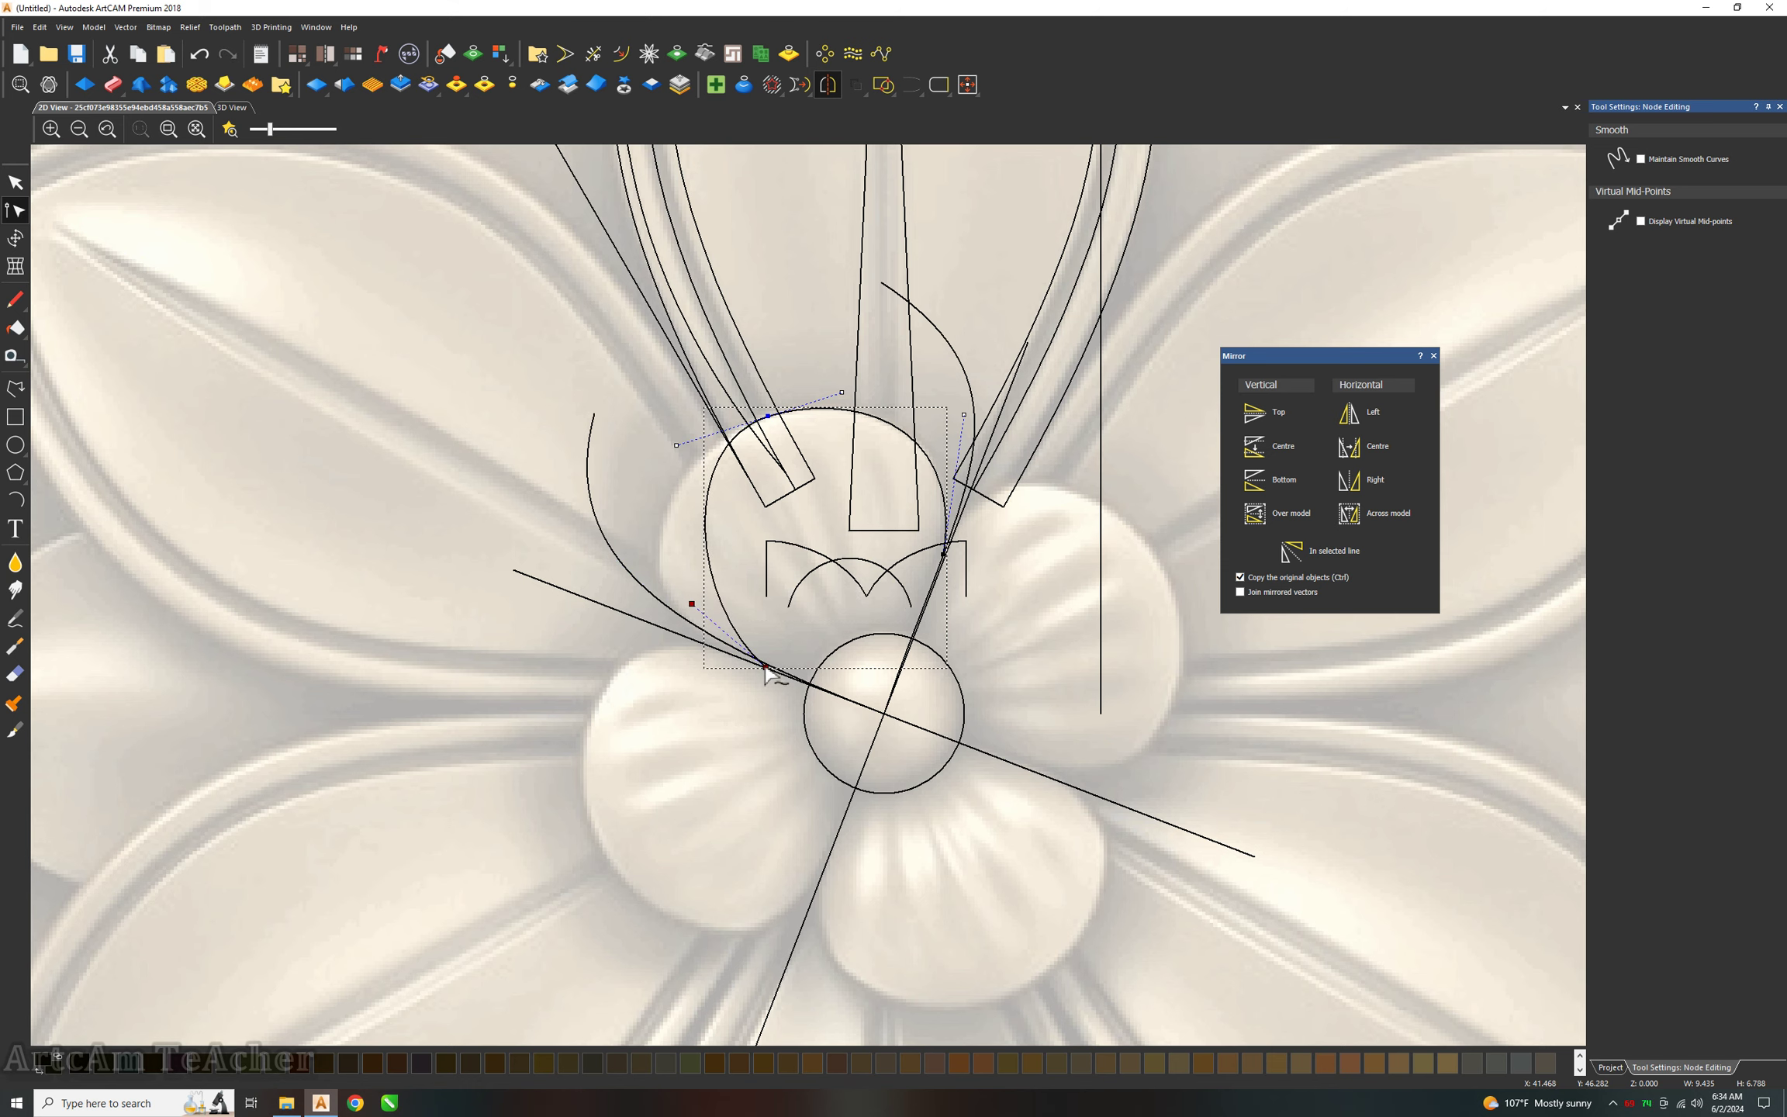
{"action": "key", "text": "Delete"}
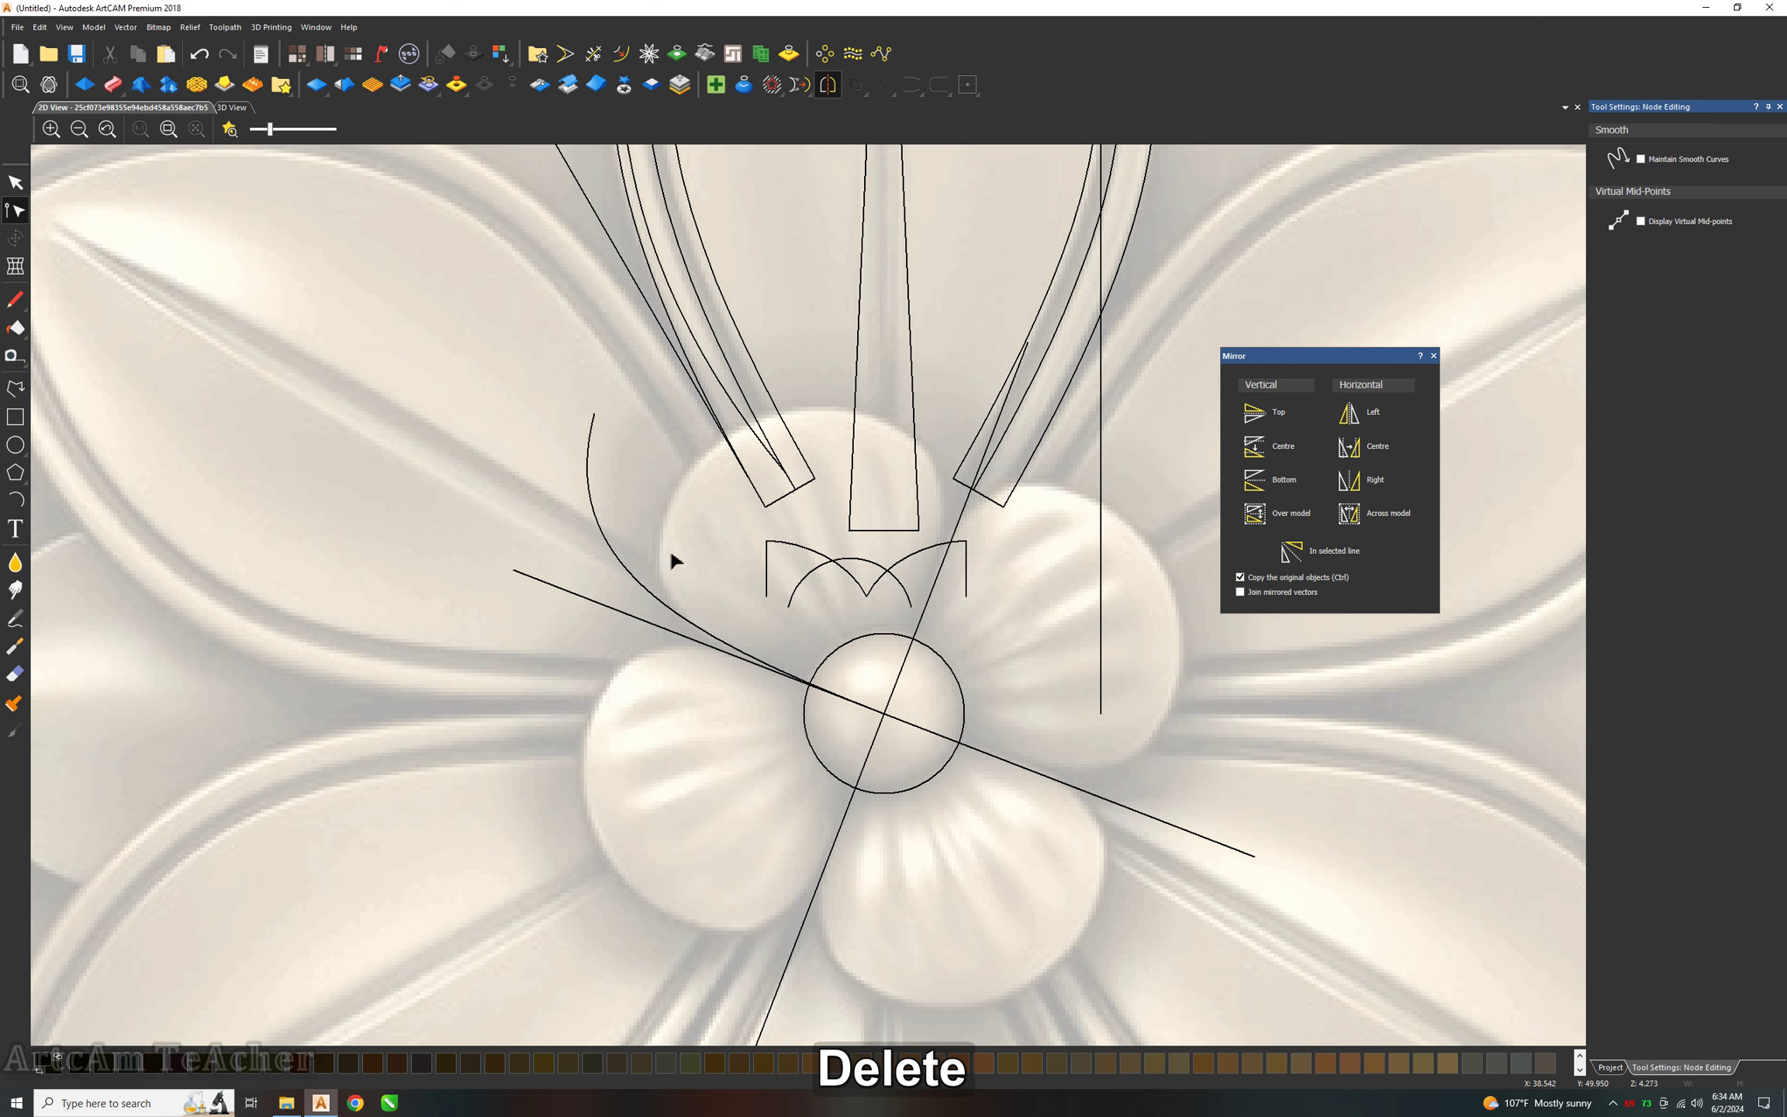
{"action": "left_click", "coordinate": [623, 582]}
{"action": "key", "text": "Delete"}
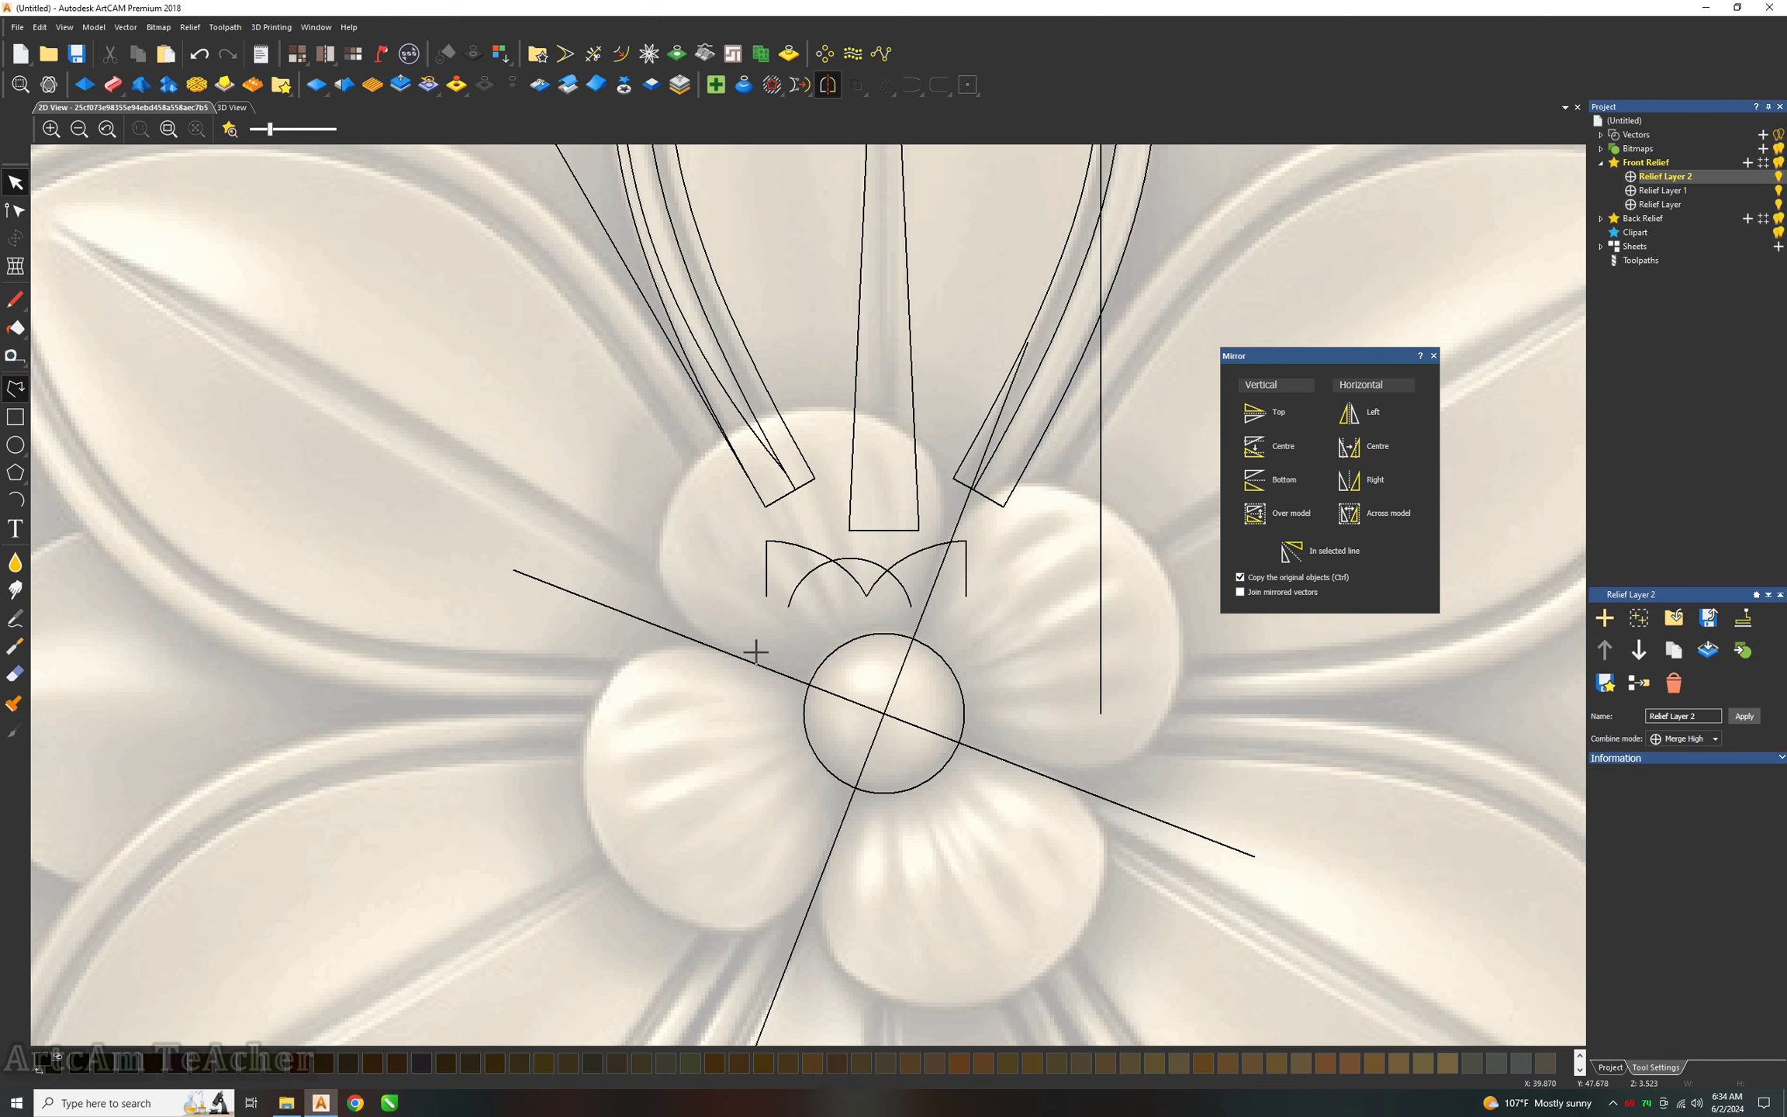
Draw a three-point polyline spanning the guide lines above the centre circle.
{"action": "left_click", "coordinate": [728, 652]}
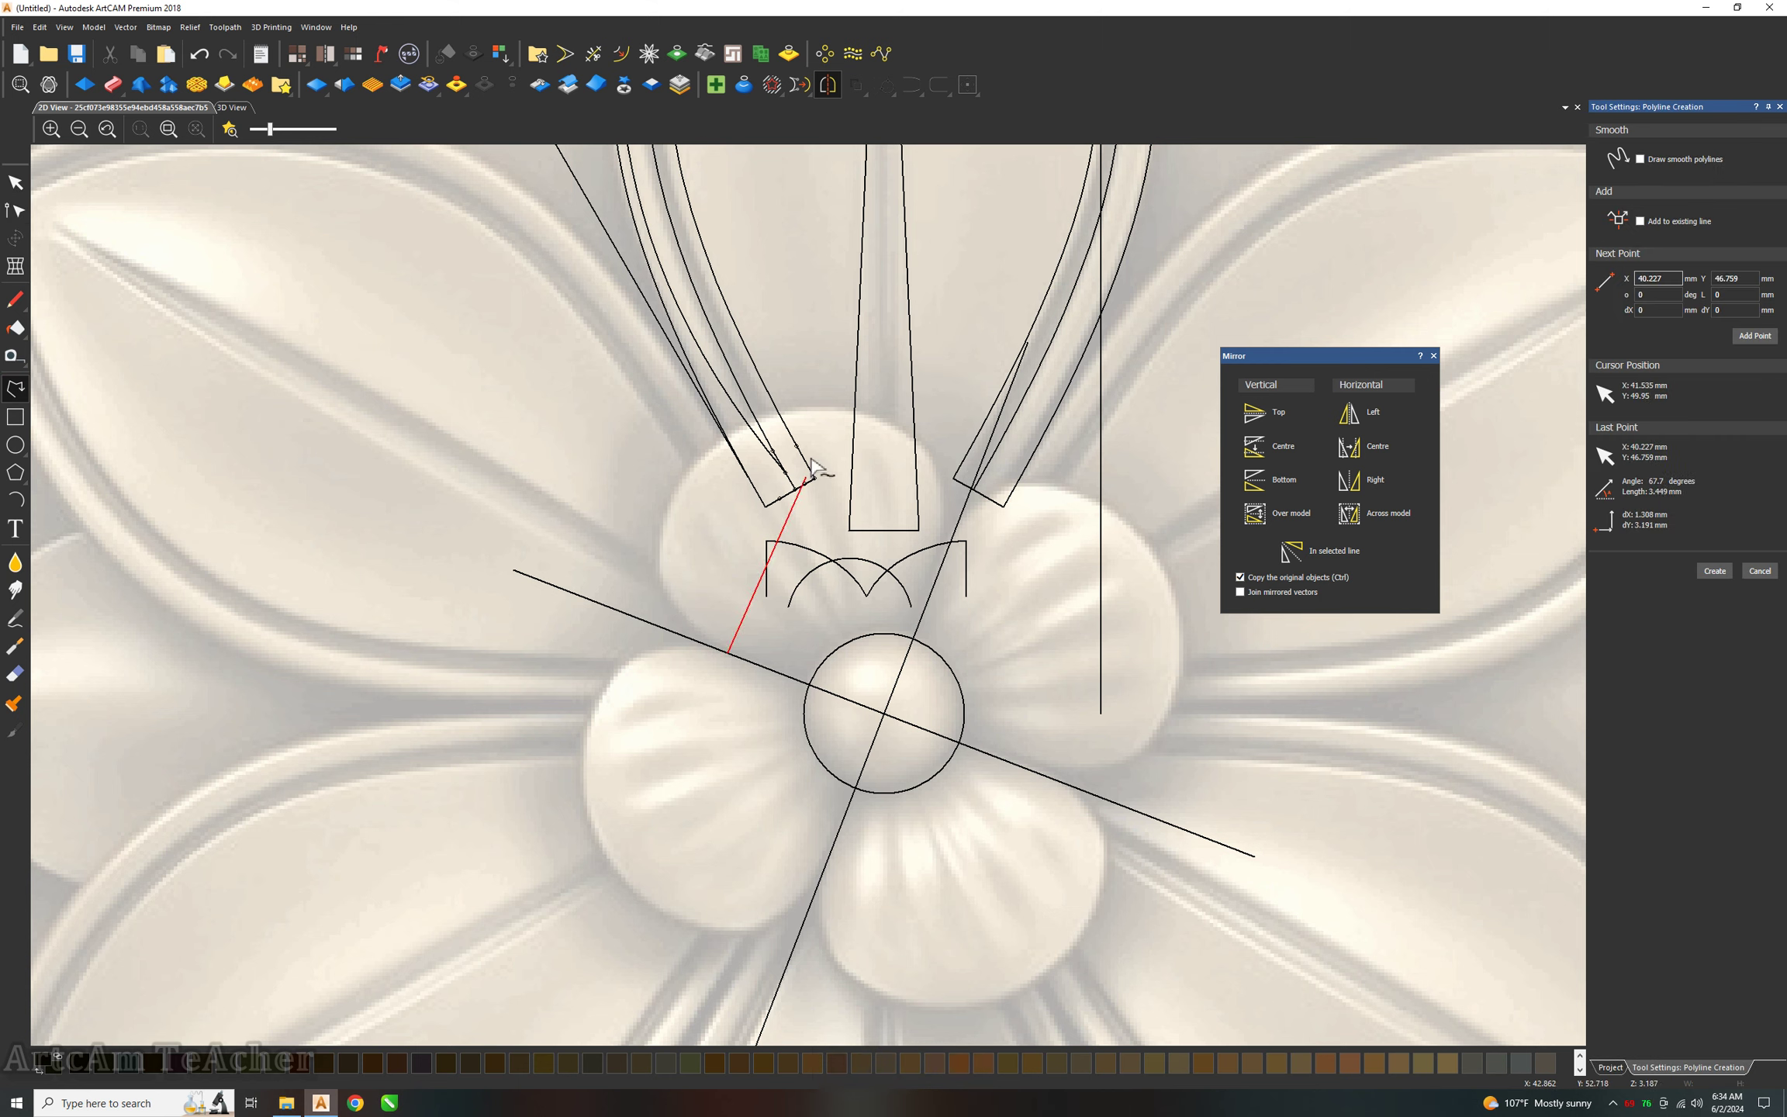
{"action": "left_click", "coordinate": [766, 417]}
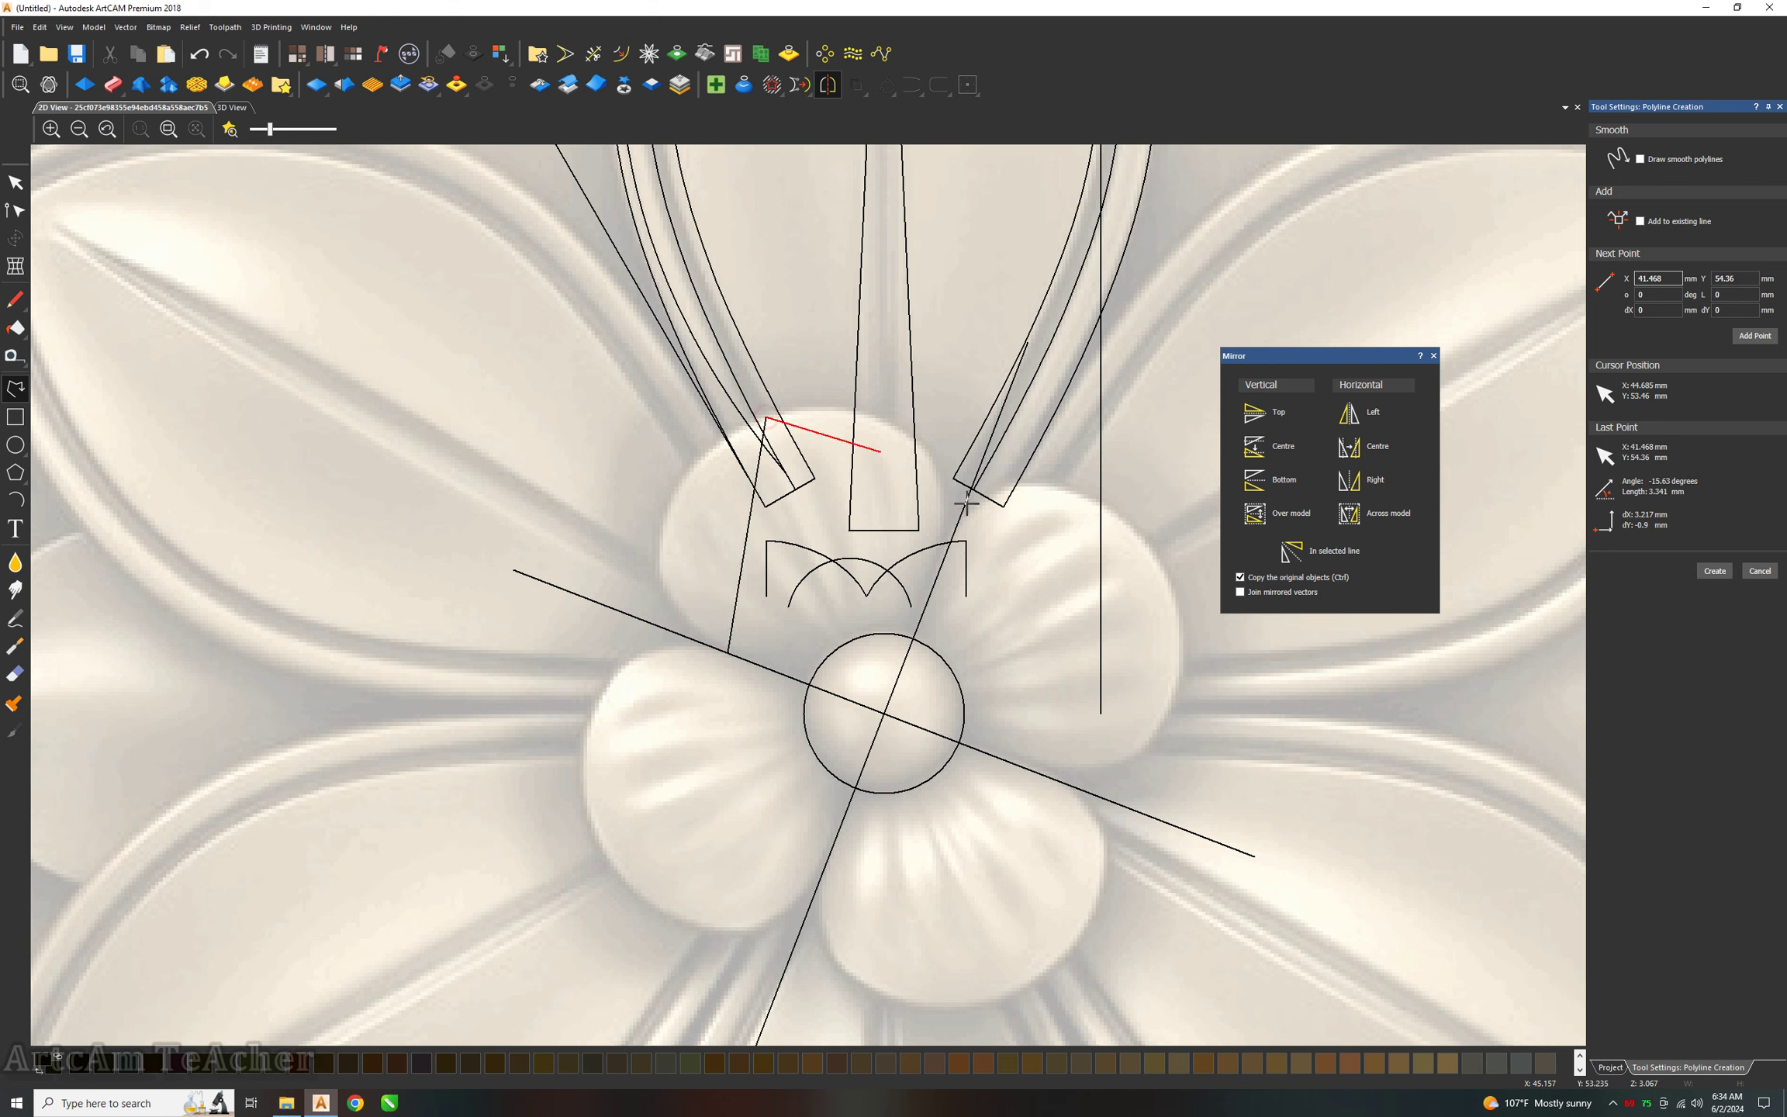
{"action": "left_click", "coordinate": [942, 556]}
{"action": "key", "text": "Escape"}
Convert the spans to Beziers and drag handles into a large rounded petal lobe.
{"action": "key", "text": "n"}
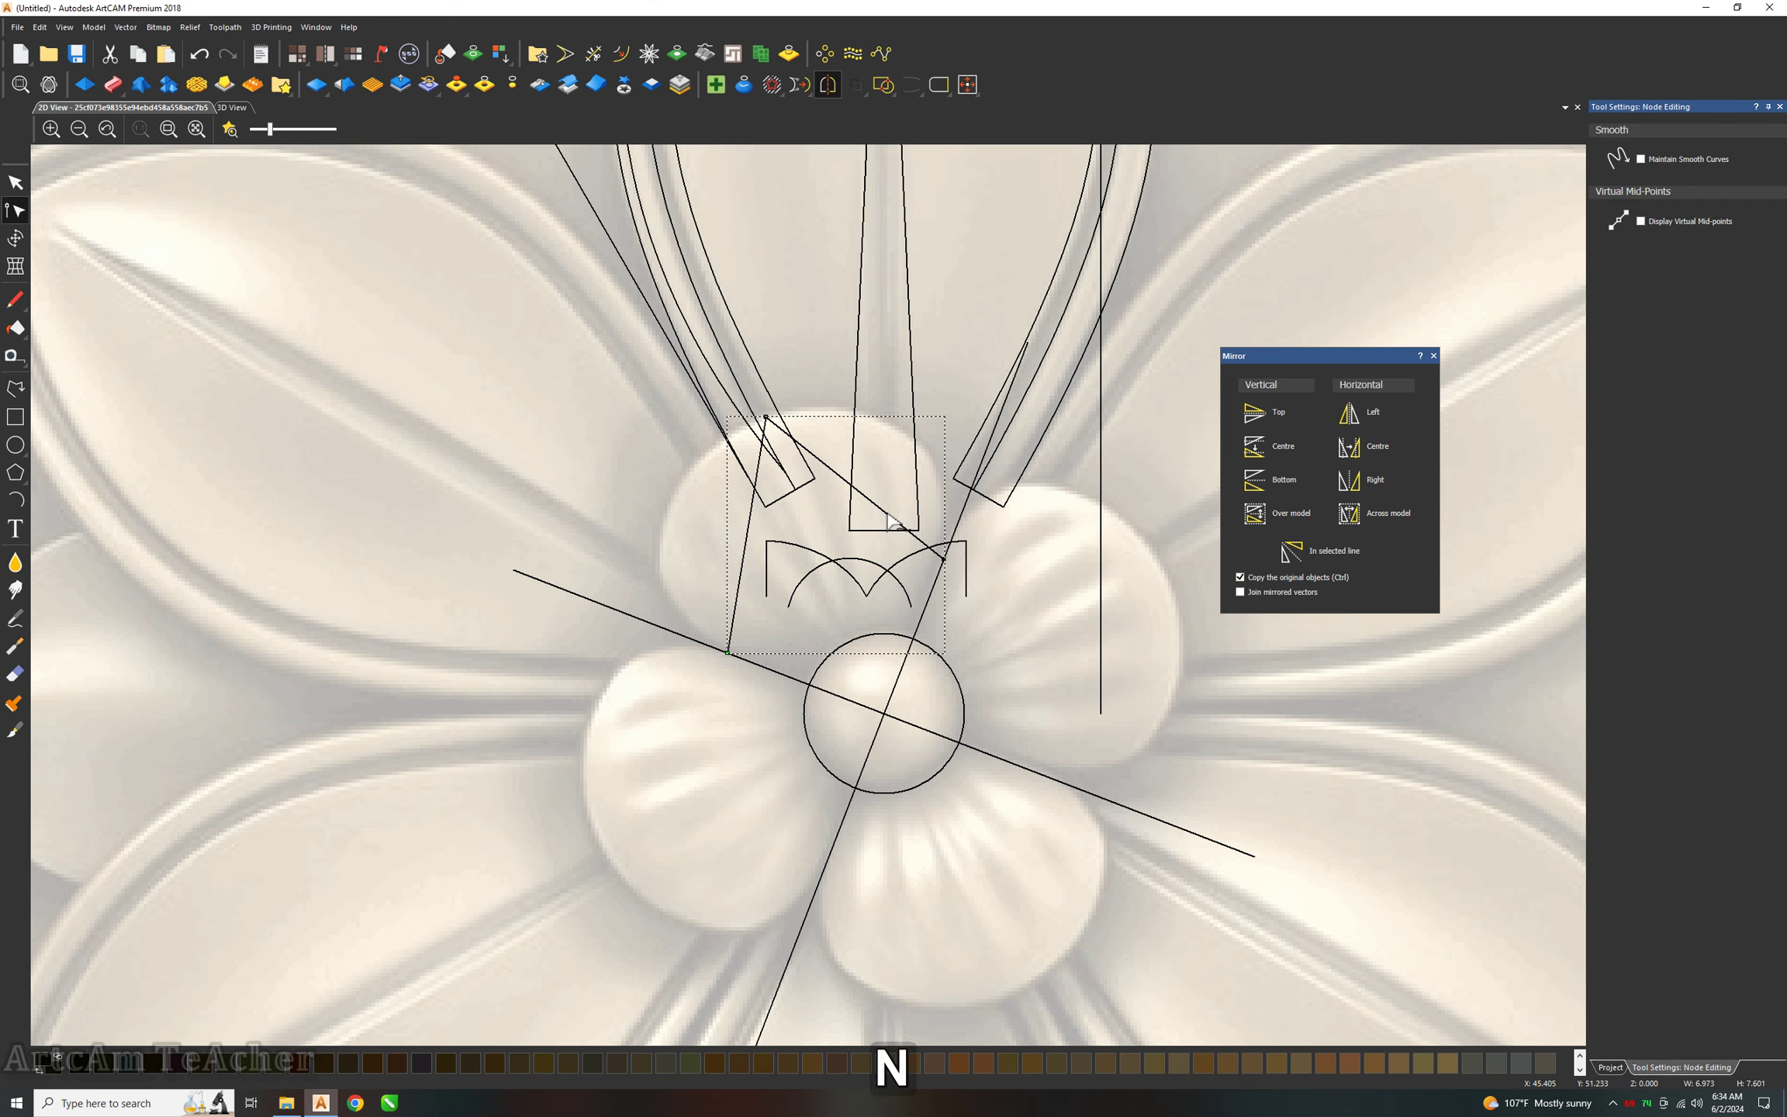
{"action": "key", "text": "b"}
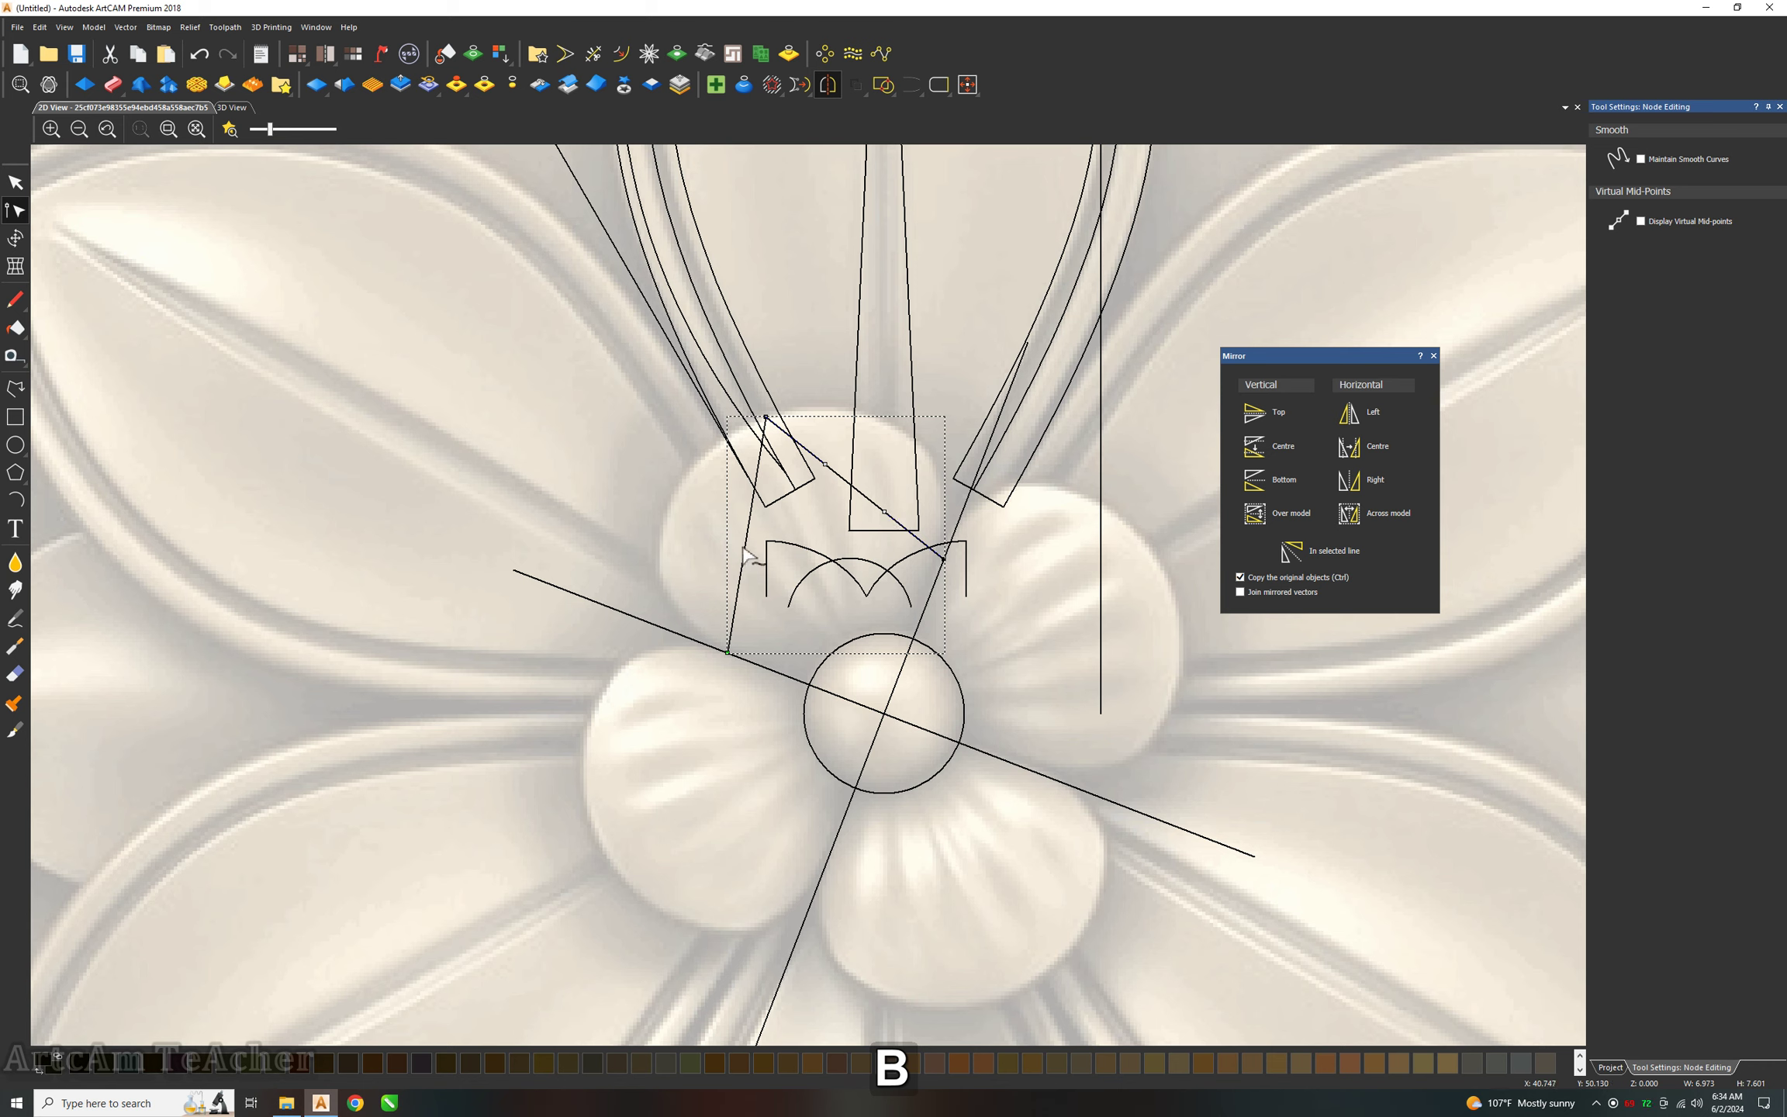
{"action": "key", "text": "b"}
{"action": "mouse_move", "coordinate": [739, 576]}
{"action": "left_mouse_down"}
{"action": "mouse_move", "coordinate": [618, 579]}
{"action": "mouse_move", "coordinate": [632, 617]}
{"action": "left_mouse_up"}
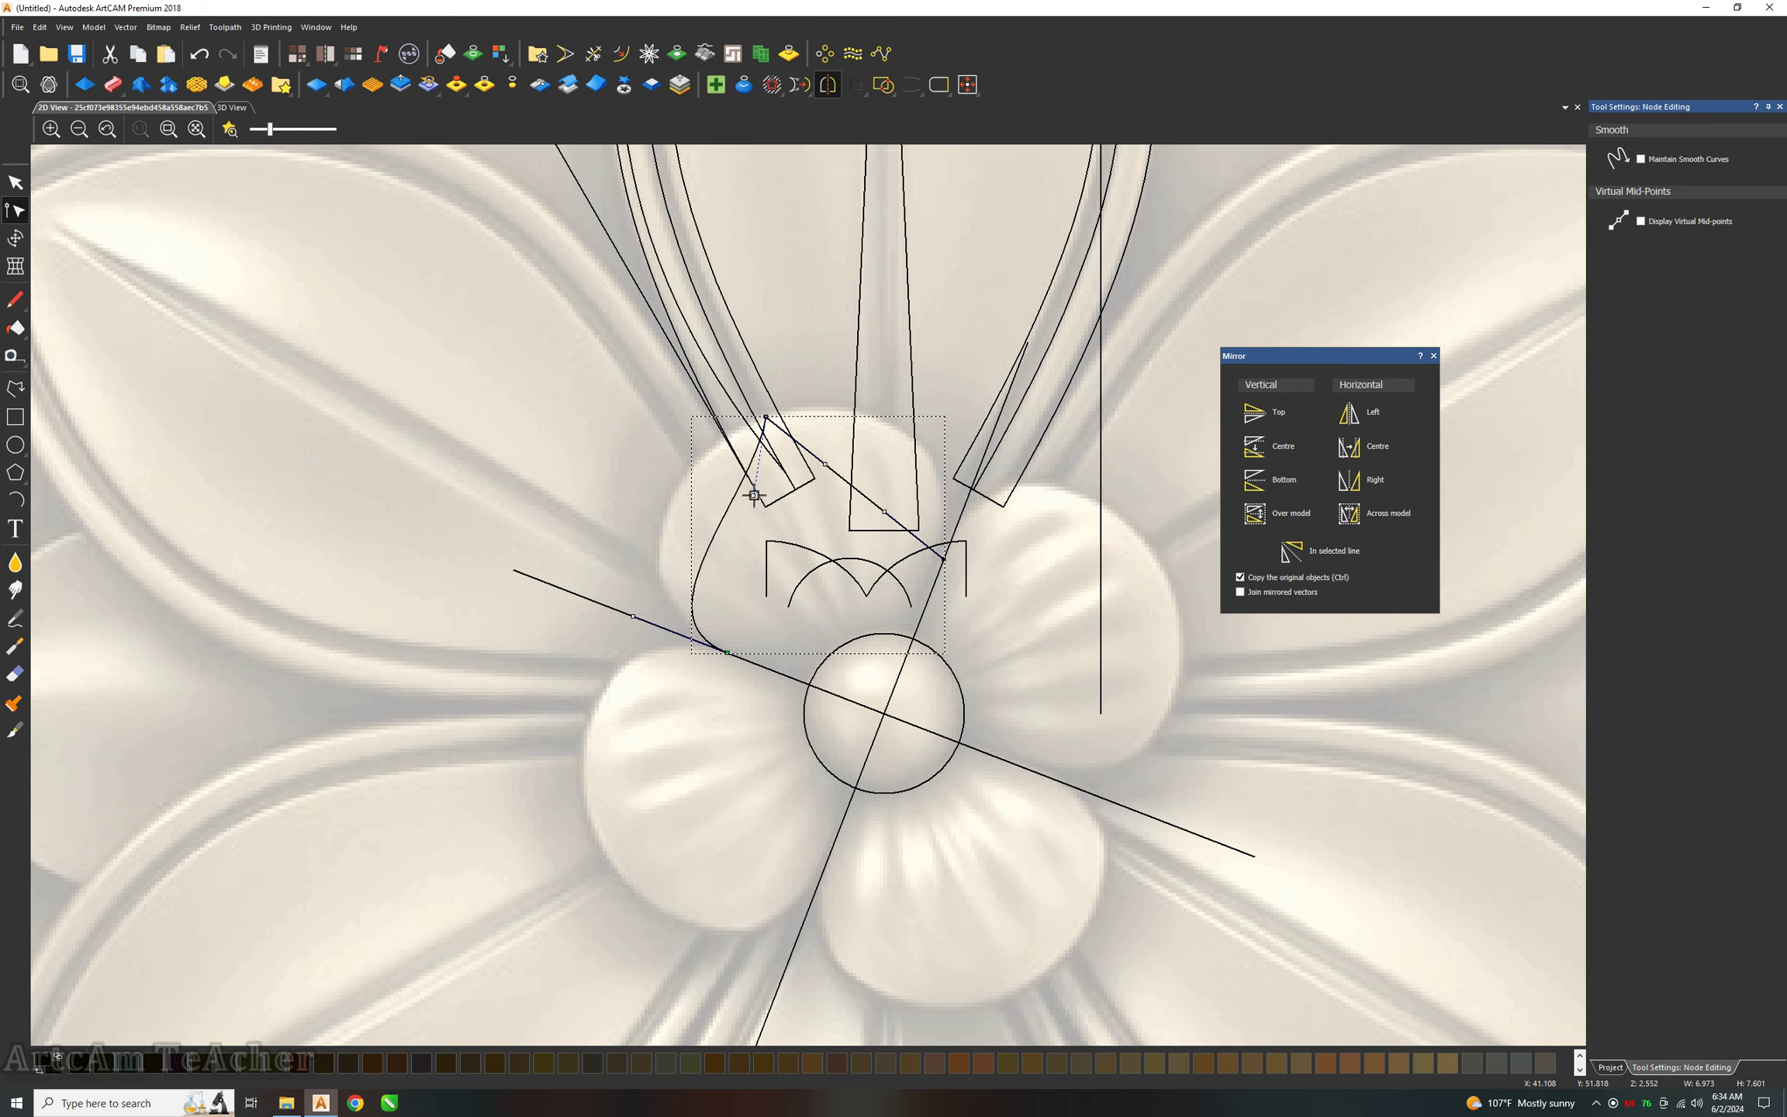
{"action": "left_click_drag", "start_coordinate": [753, 495], "coordinate": [646, 457]}
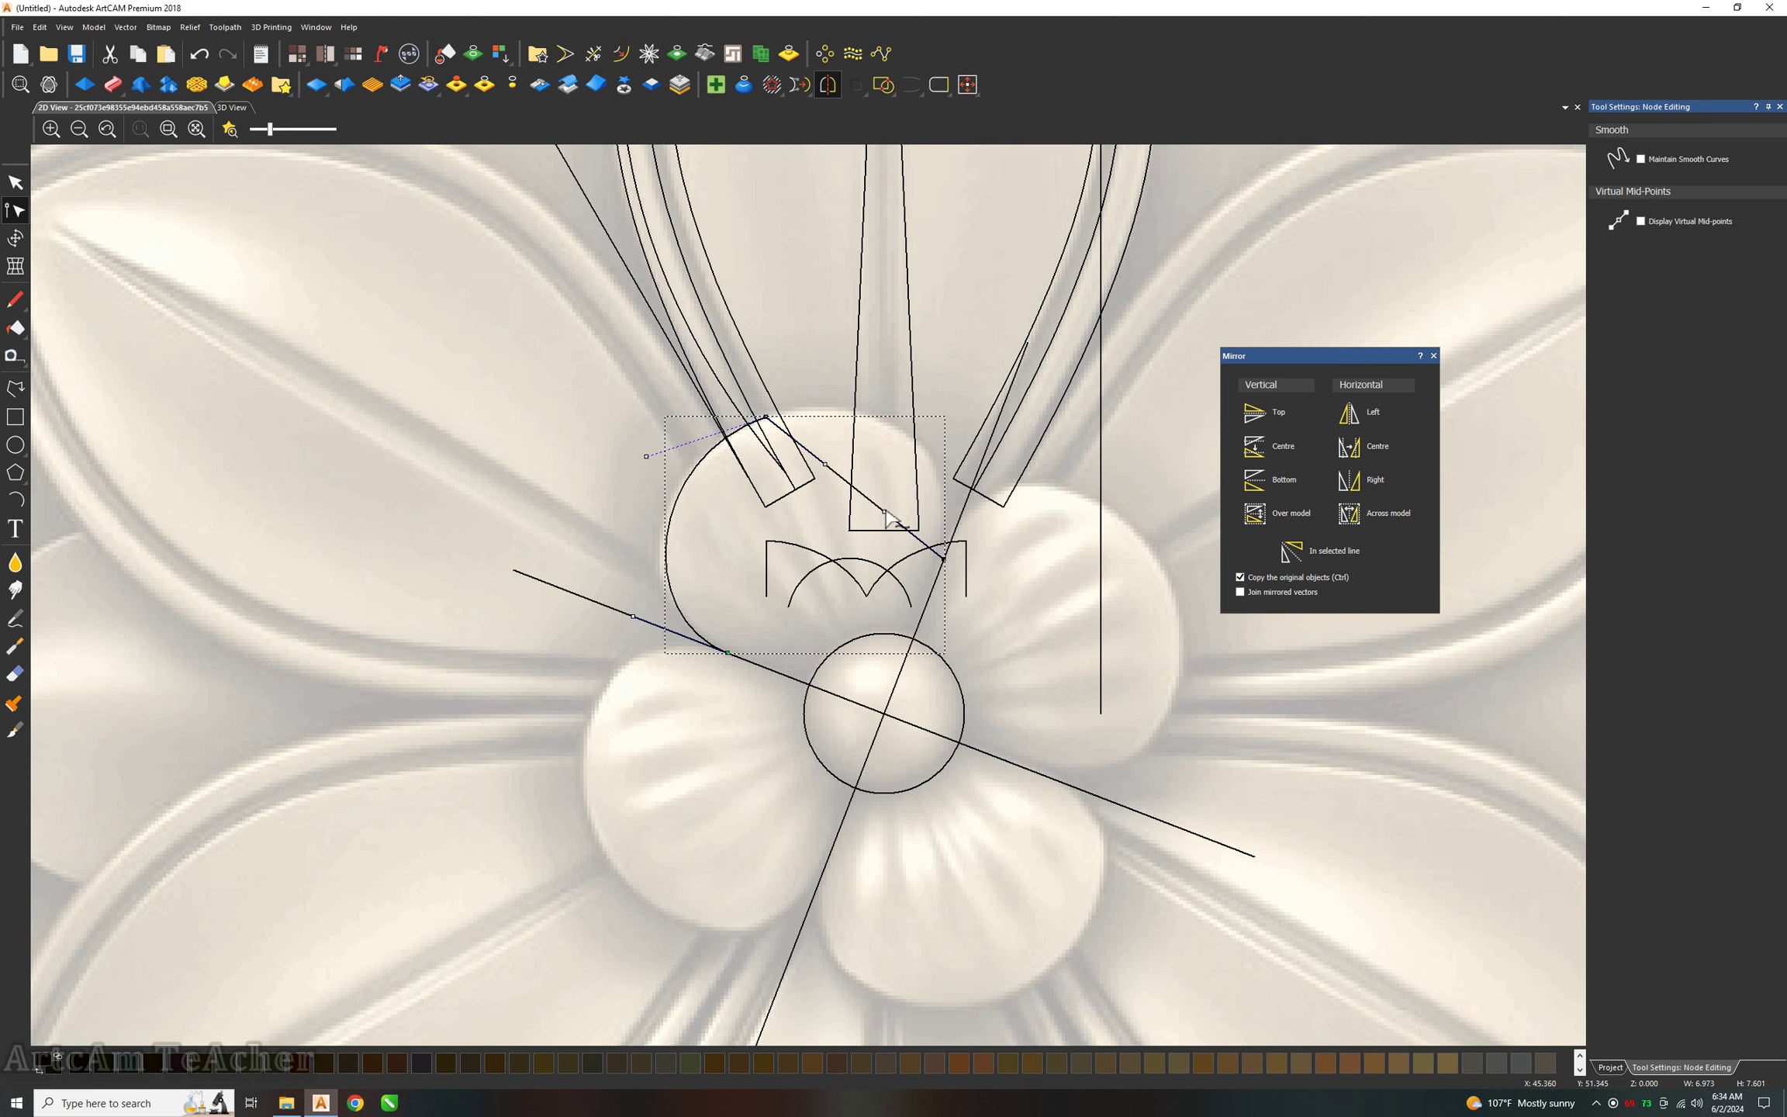
{"action": "mouse_move", "coordinate": [884, 512]}
{"action": "left_mouse_down"}
{"action": "mouse_move", "coordinate": [942, 511]}
{"action": "mouse_move", "coordinate": [981, 458]}
{"action": "left_mouse_up"}
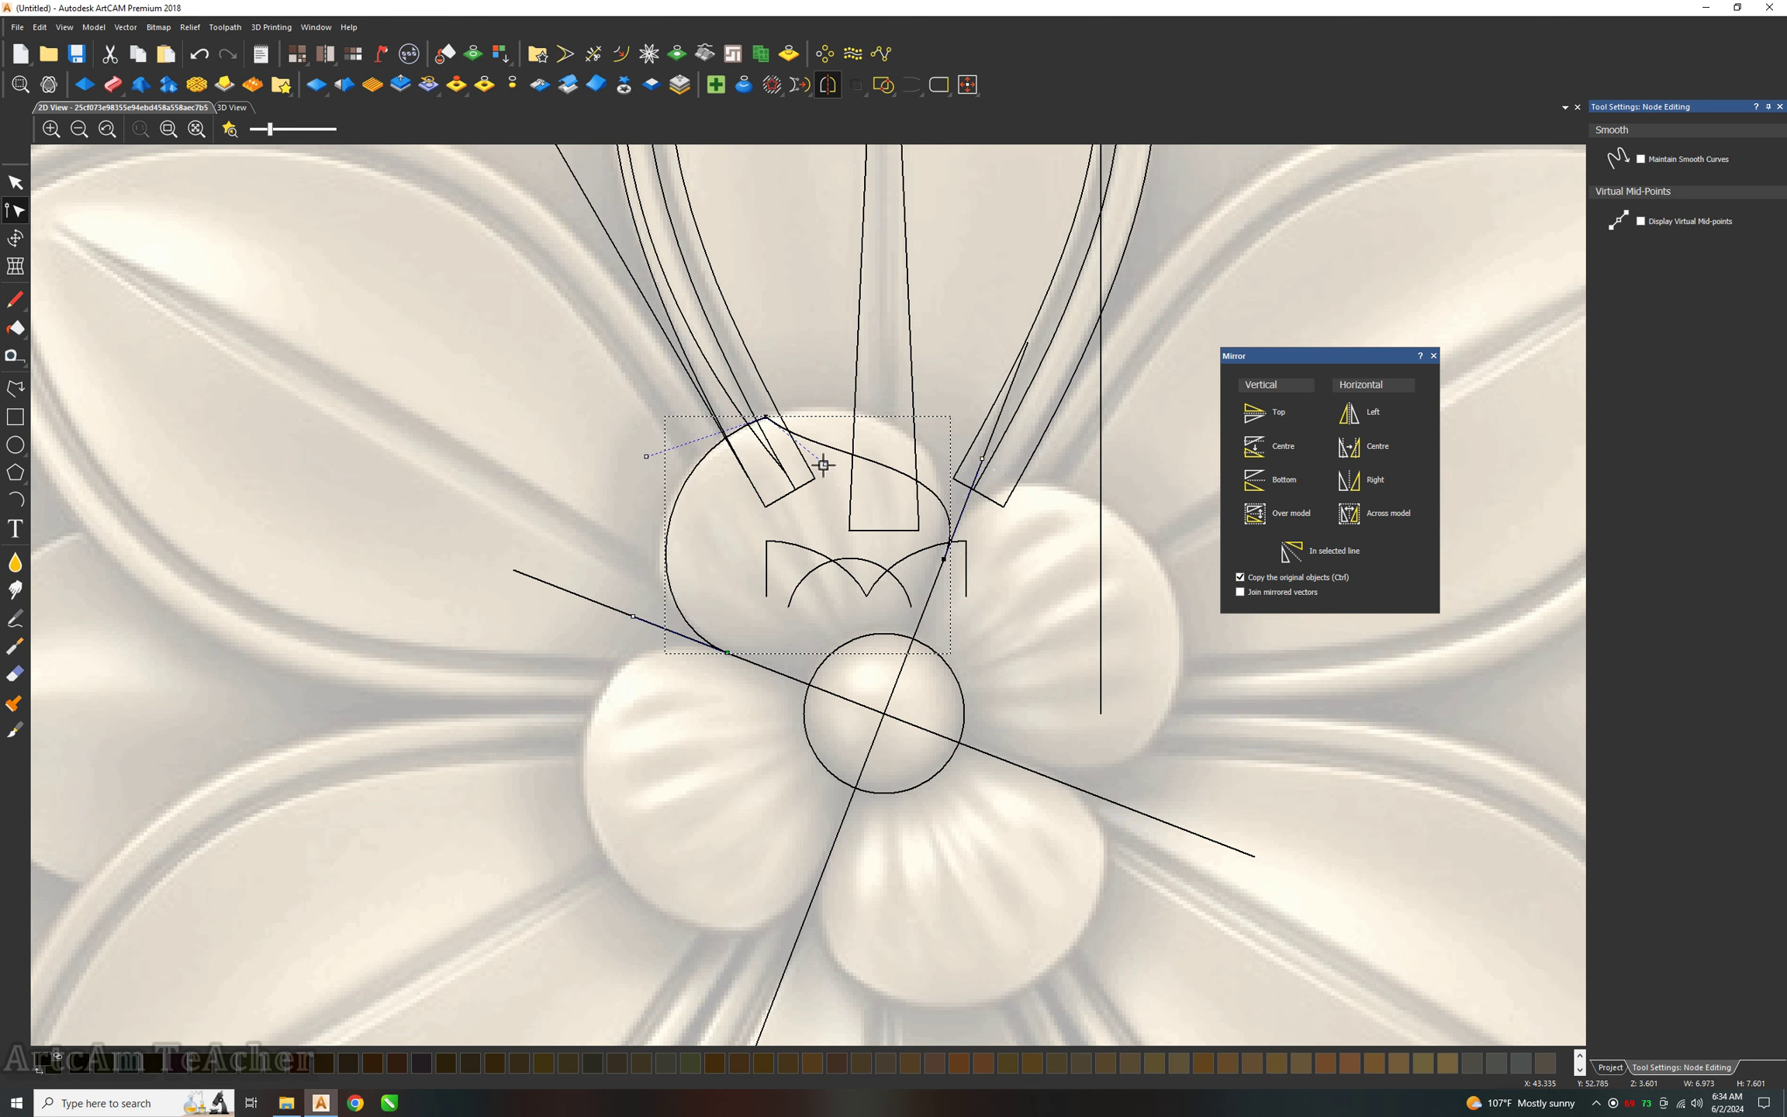
{"action": "mouse_move", "coordinate": [823, 465]}
{"action": "left_mouse_down"}
{"action": "mouse_move", "coordinate": [889, 406]}
{"action": "mouse_move", "coordinate": [872, 381]}
{"action": "left_mouse_up"}
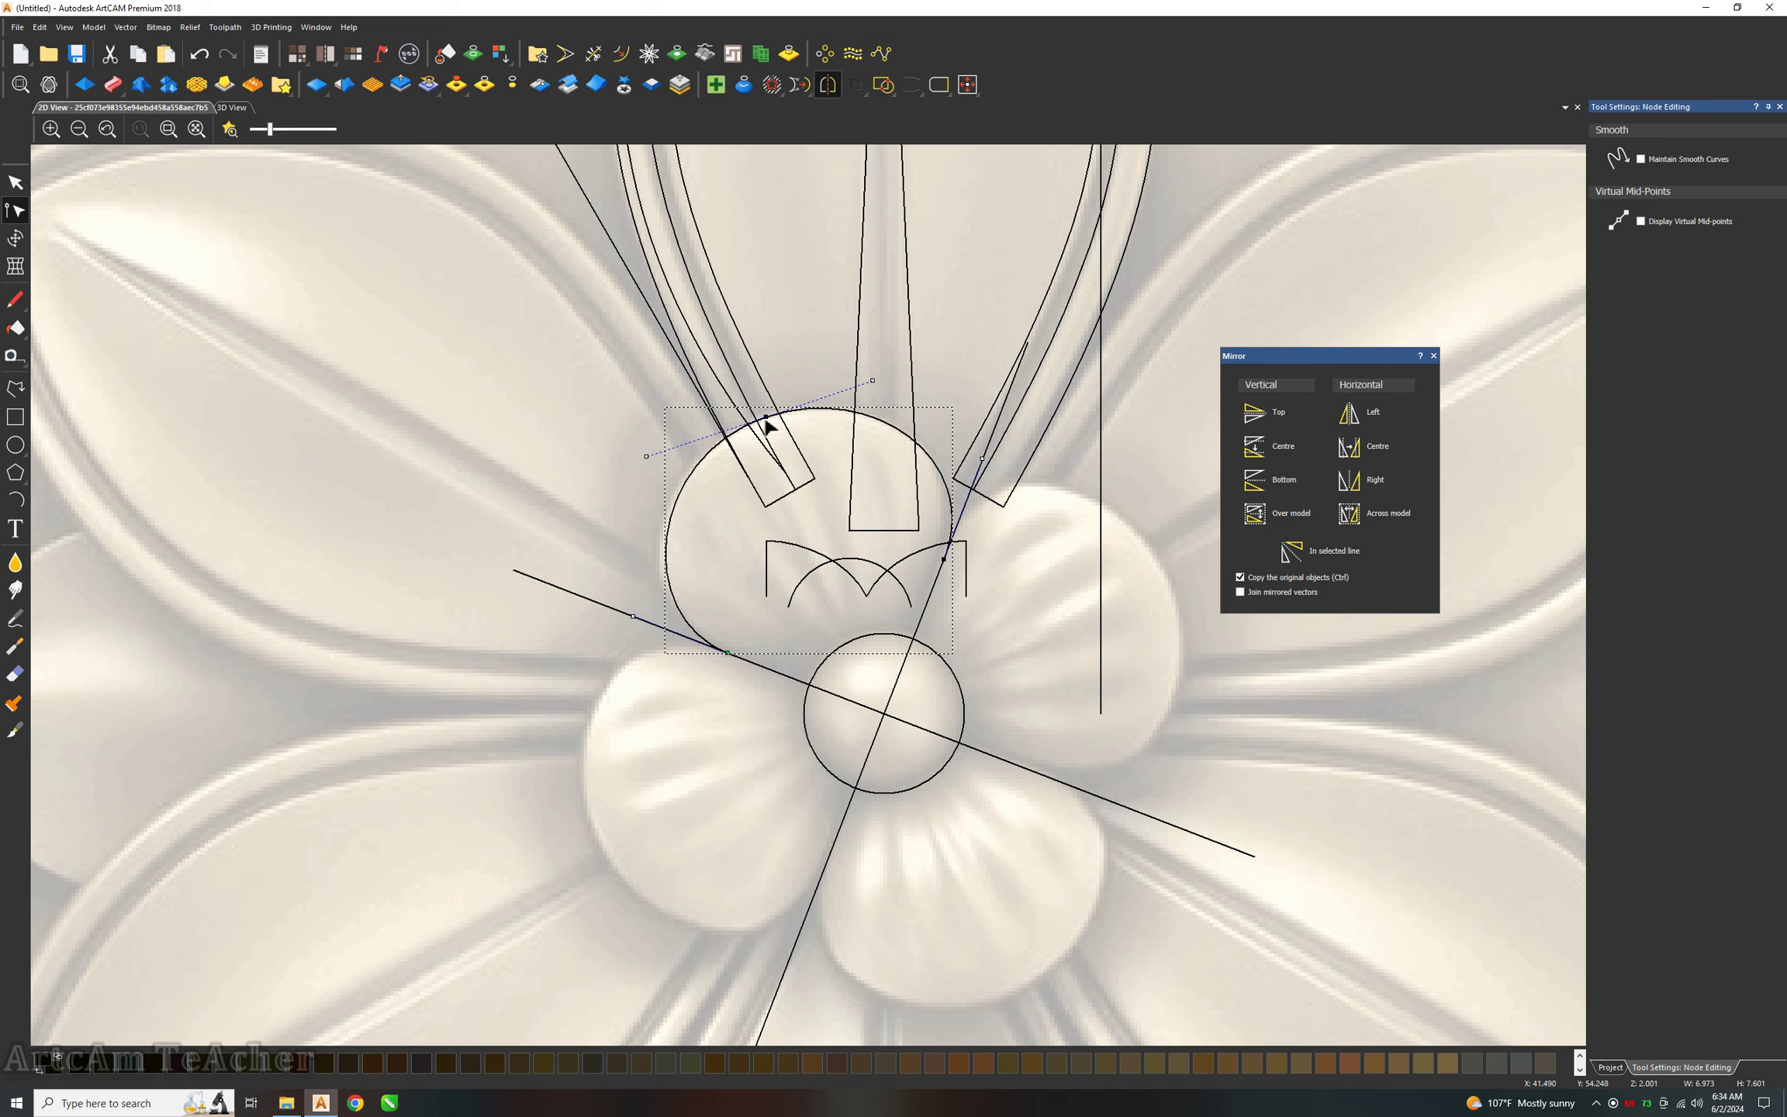
{"action": "left_click_drag", "start_coordinate": [765, 417], "coordinate": [760, 417]}
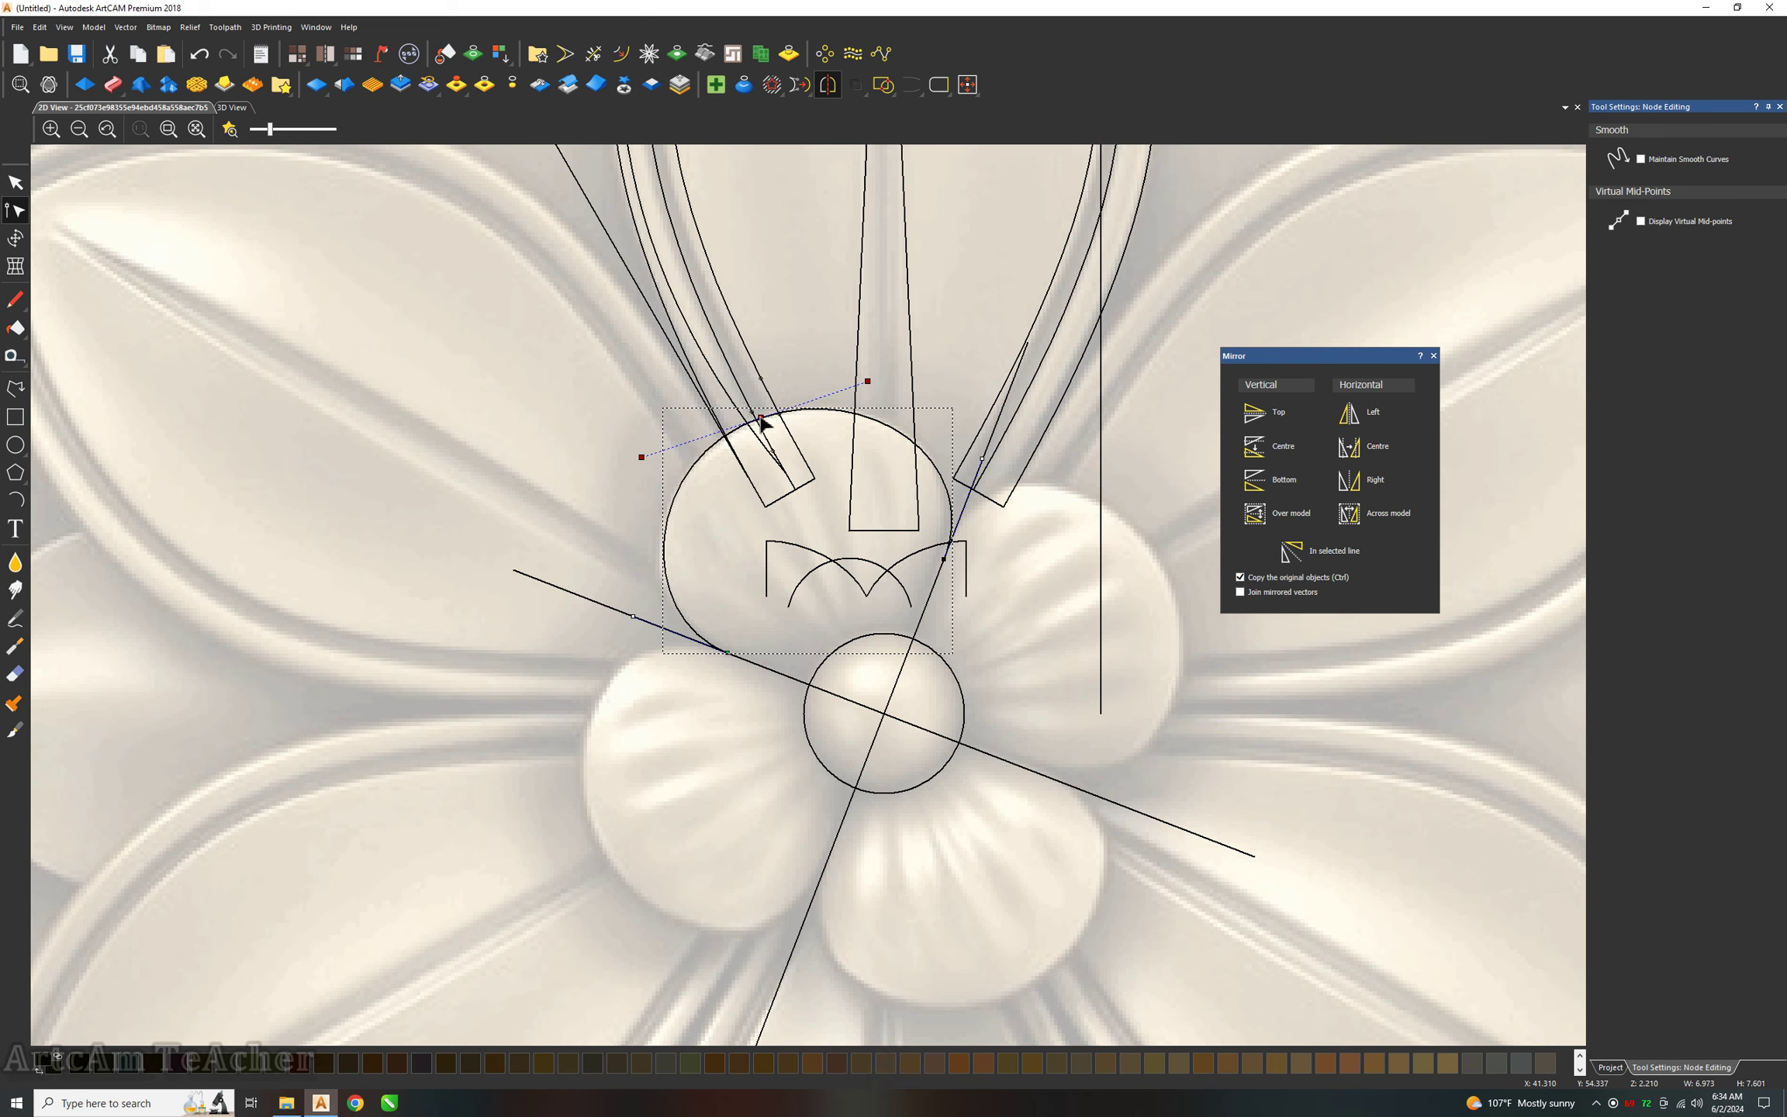
Make four rotated copies of the petal around the centre circle.
{"action": "key", "text": "n"}
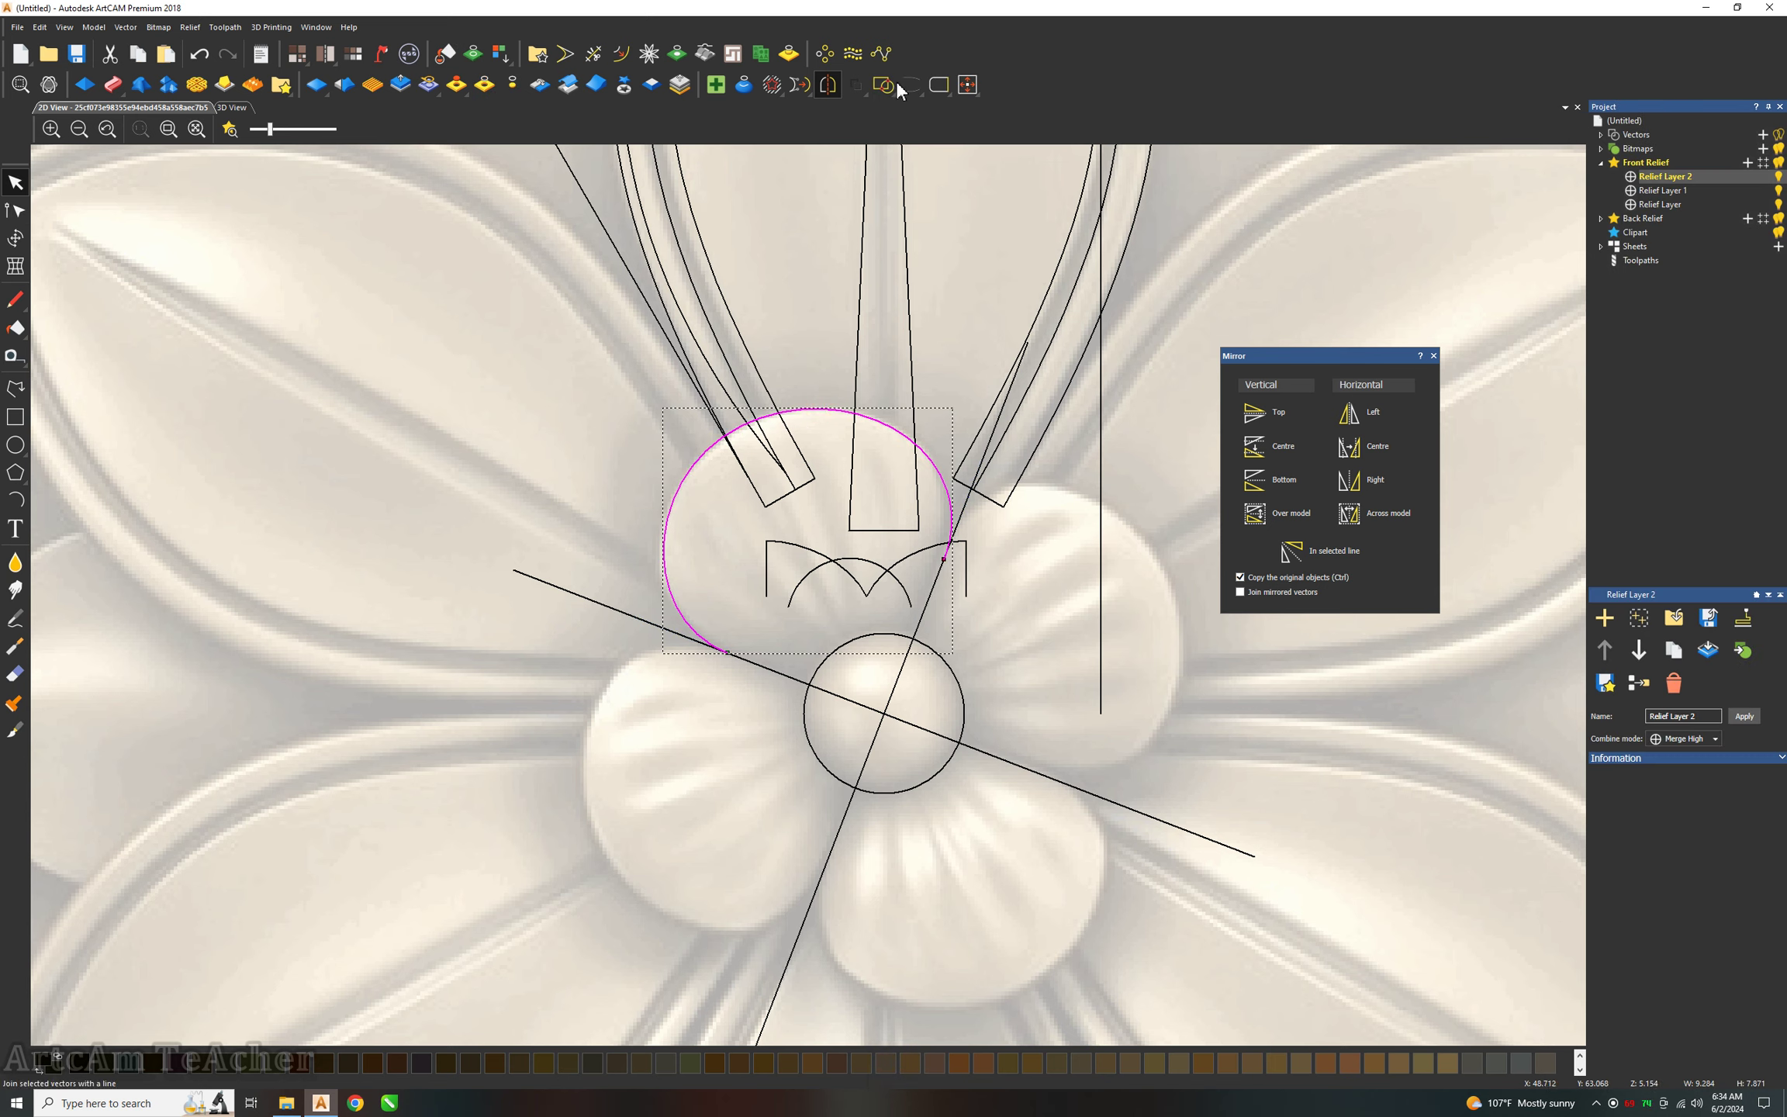
{"action": "left_click", "coordinate": [834, 54]}
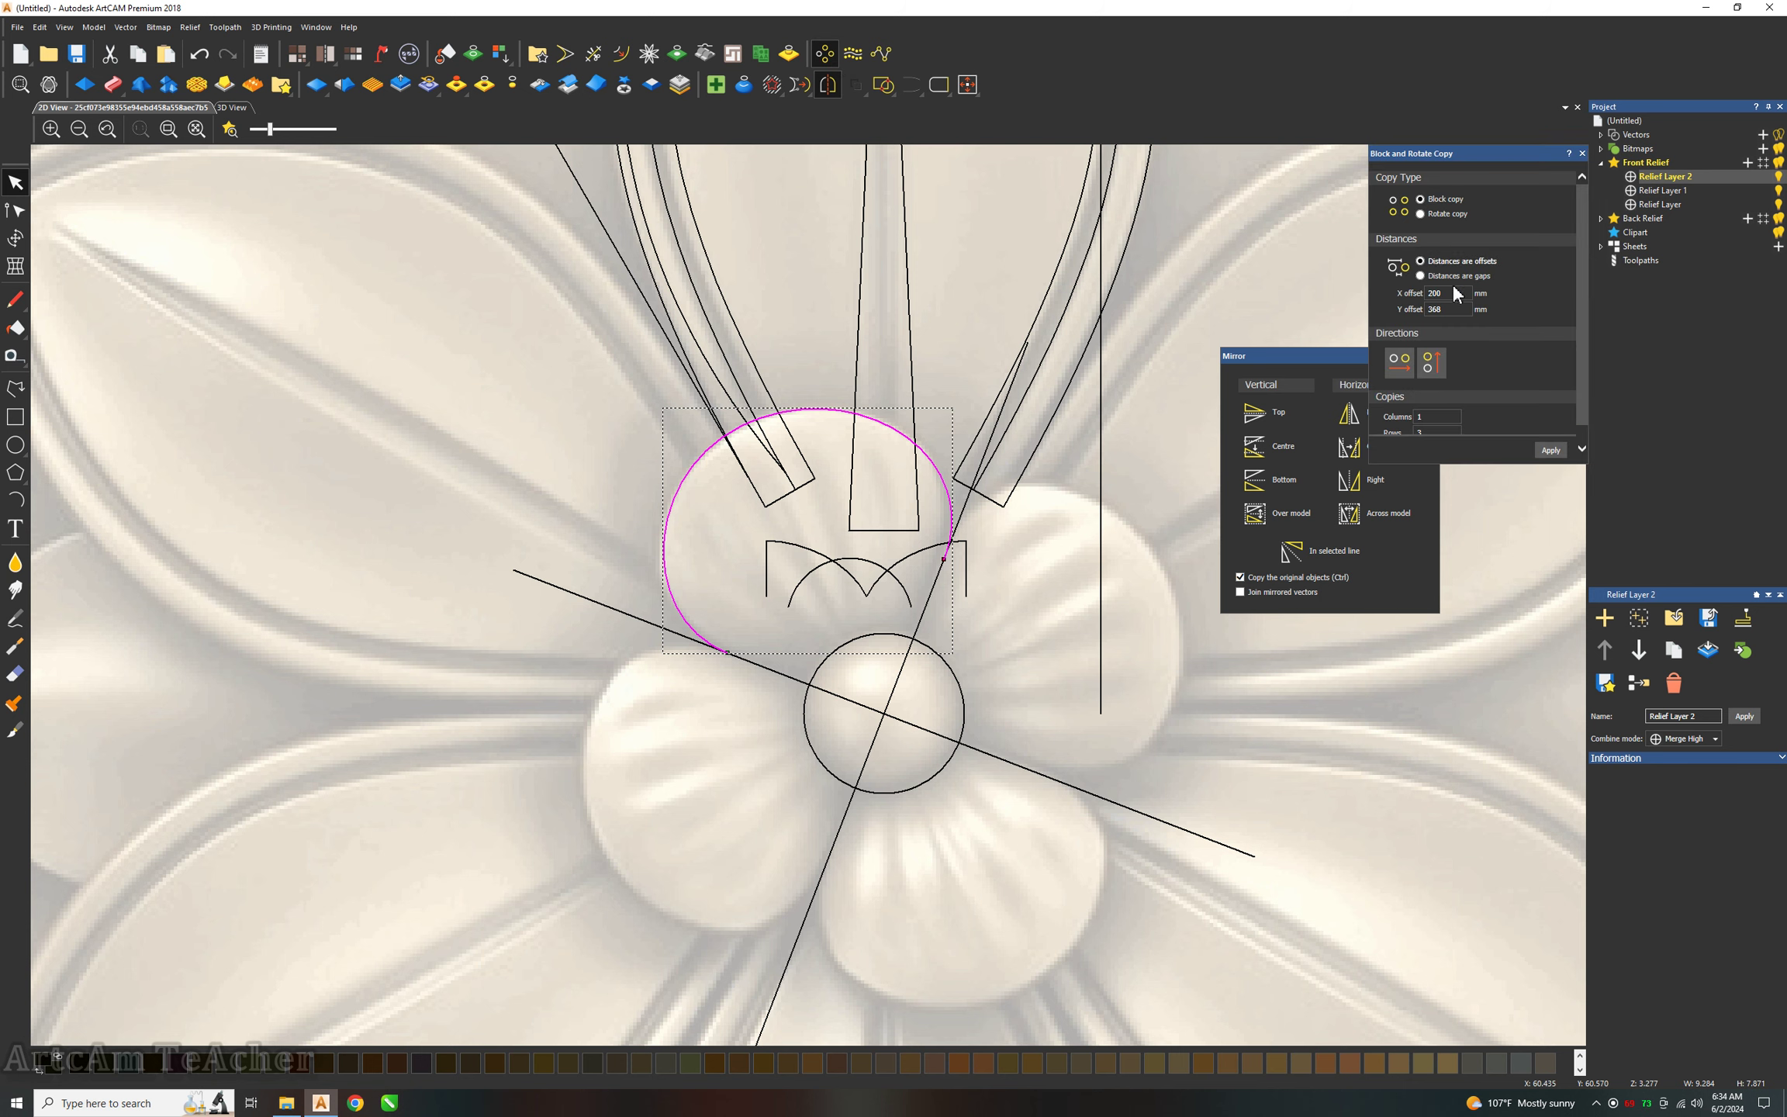
{"action": "left_click", "coordinate": [1442, 213]}
{"action": "left_click", "coordinate": [1550, 450]}
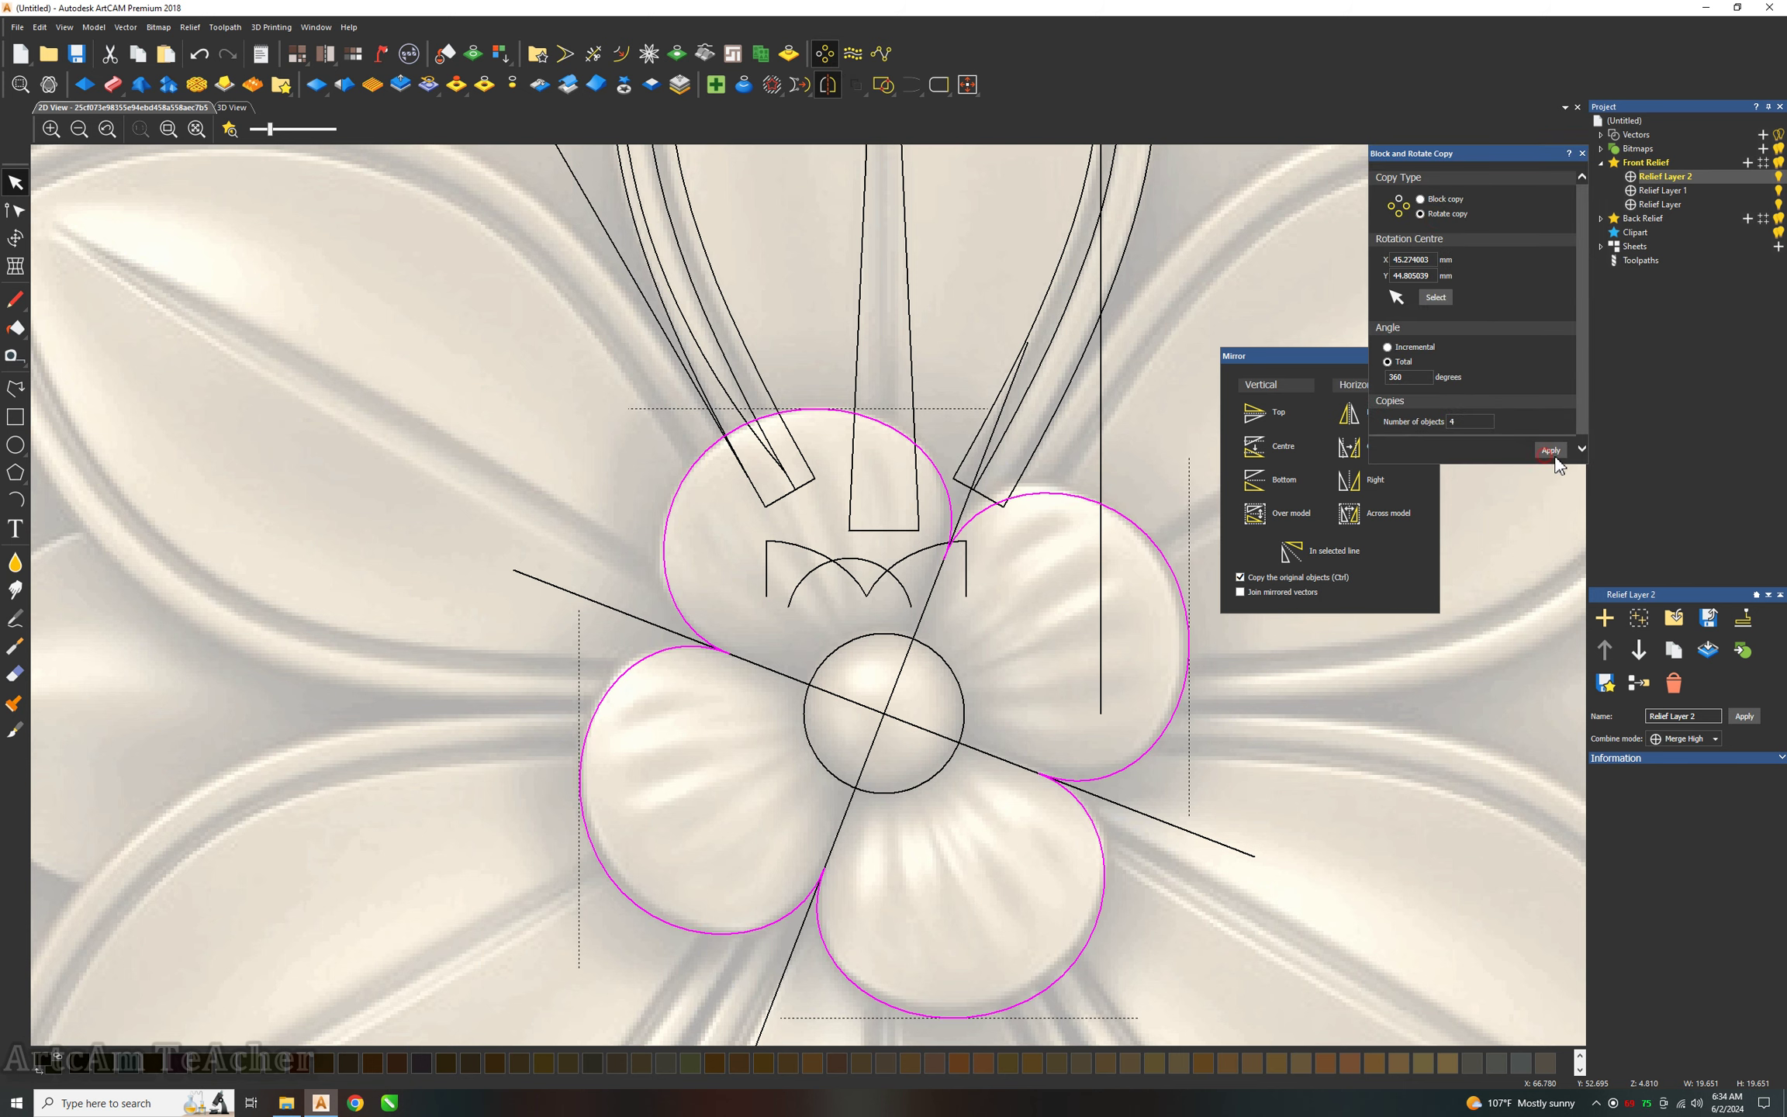
{"action": "left_click", "coordinate": [1582, 154]}
Join the four touching petals into one outline.
{"action": "key", "text": "j"}
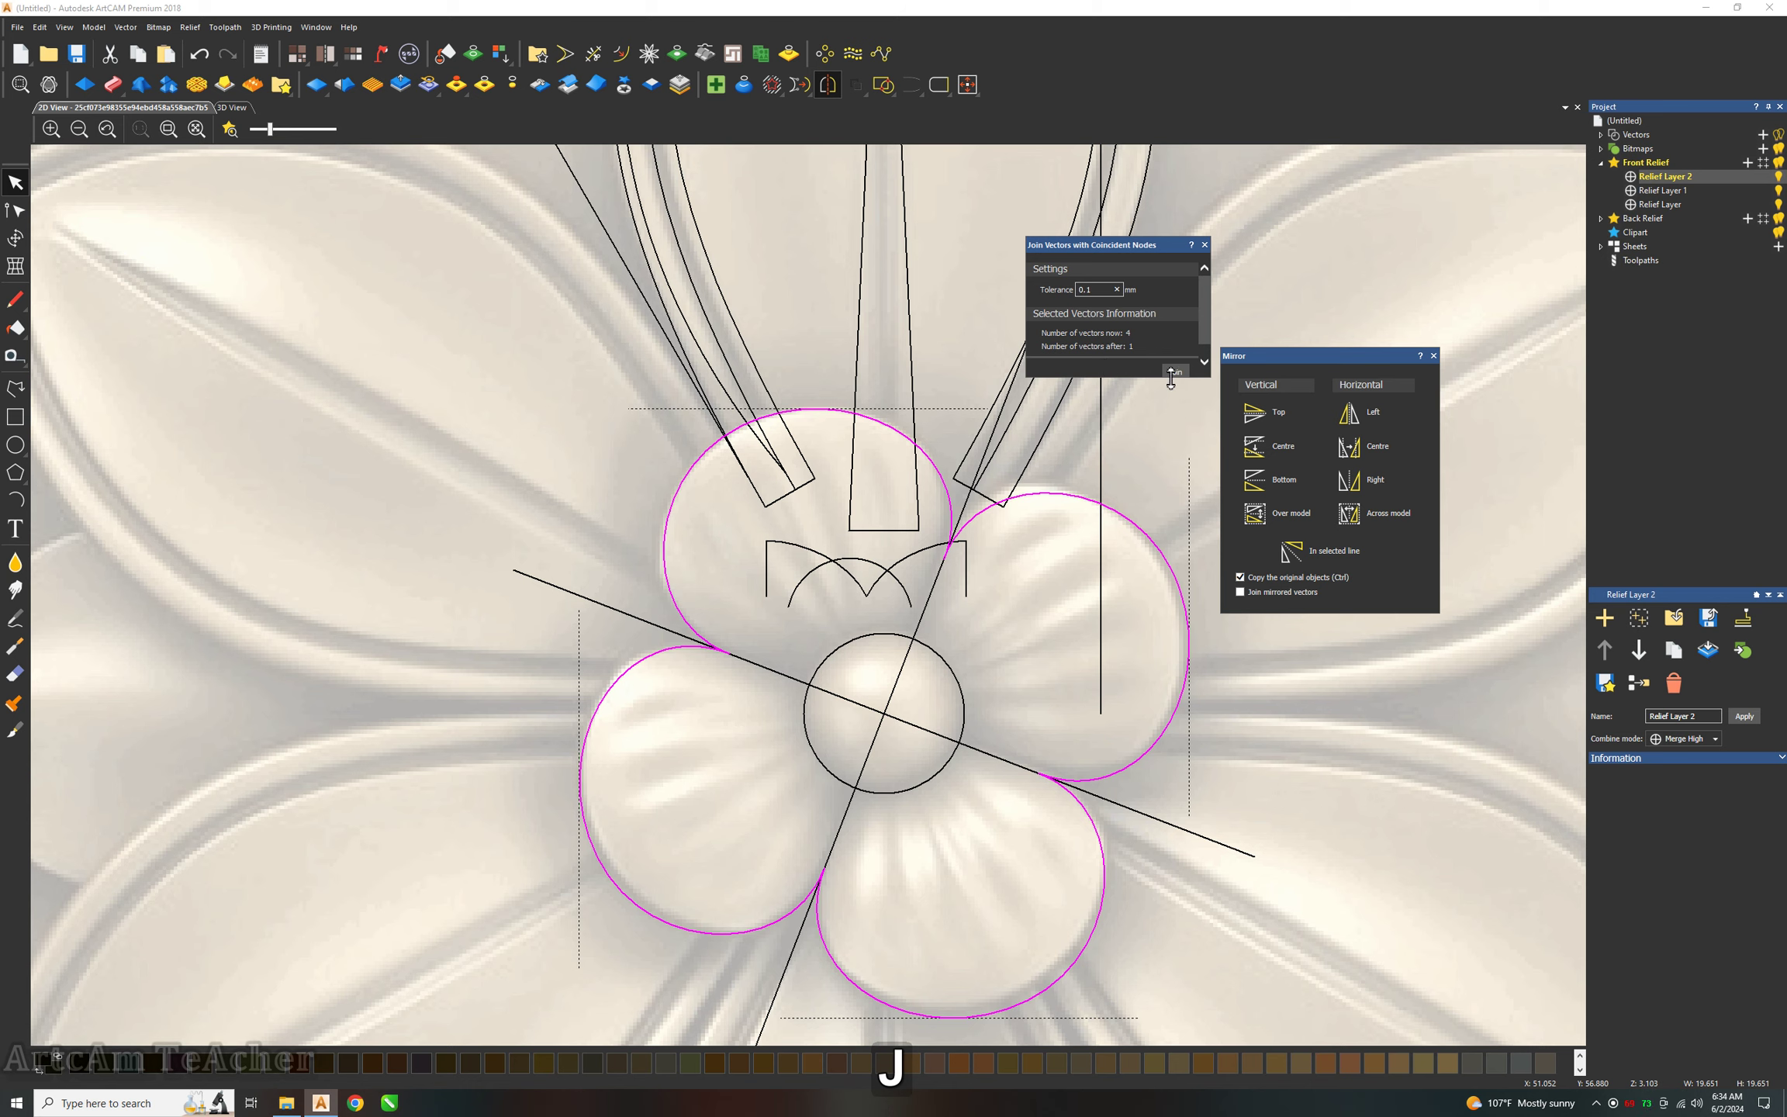
{"action": "left_click", "coordinate": [1204, 246]}
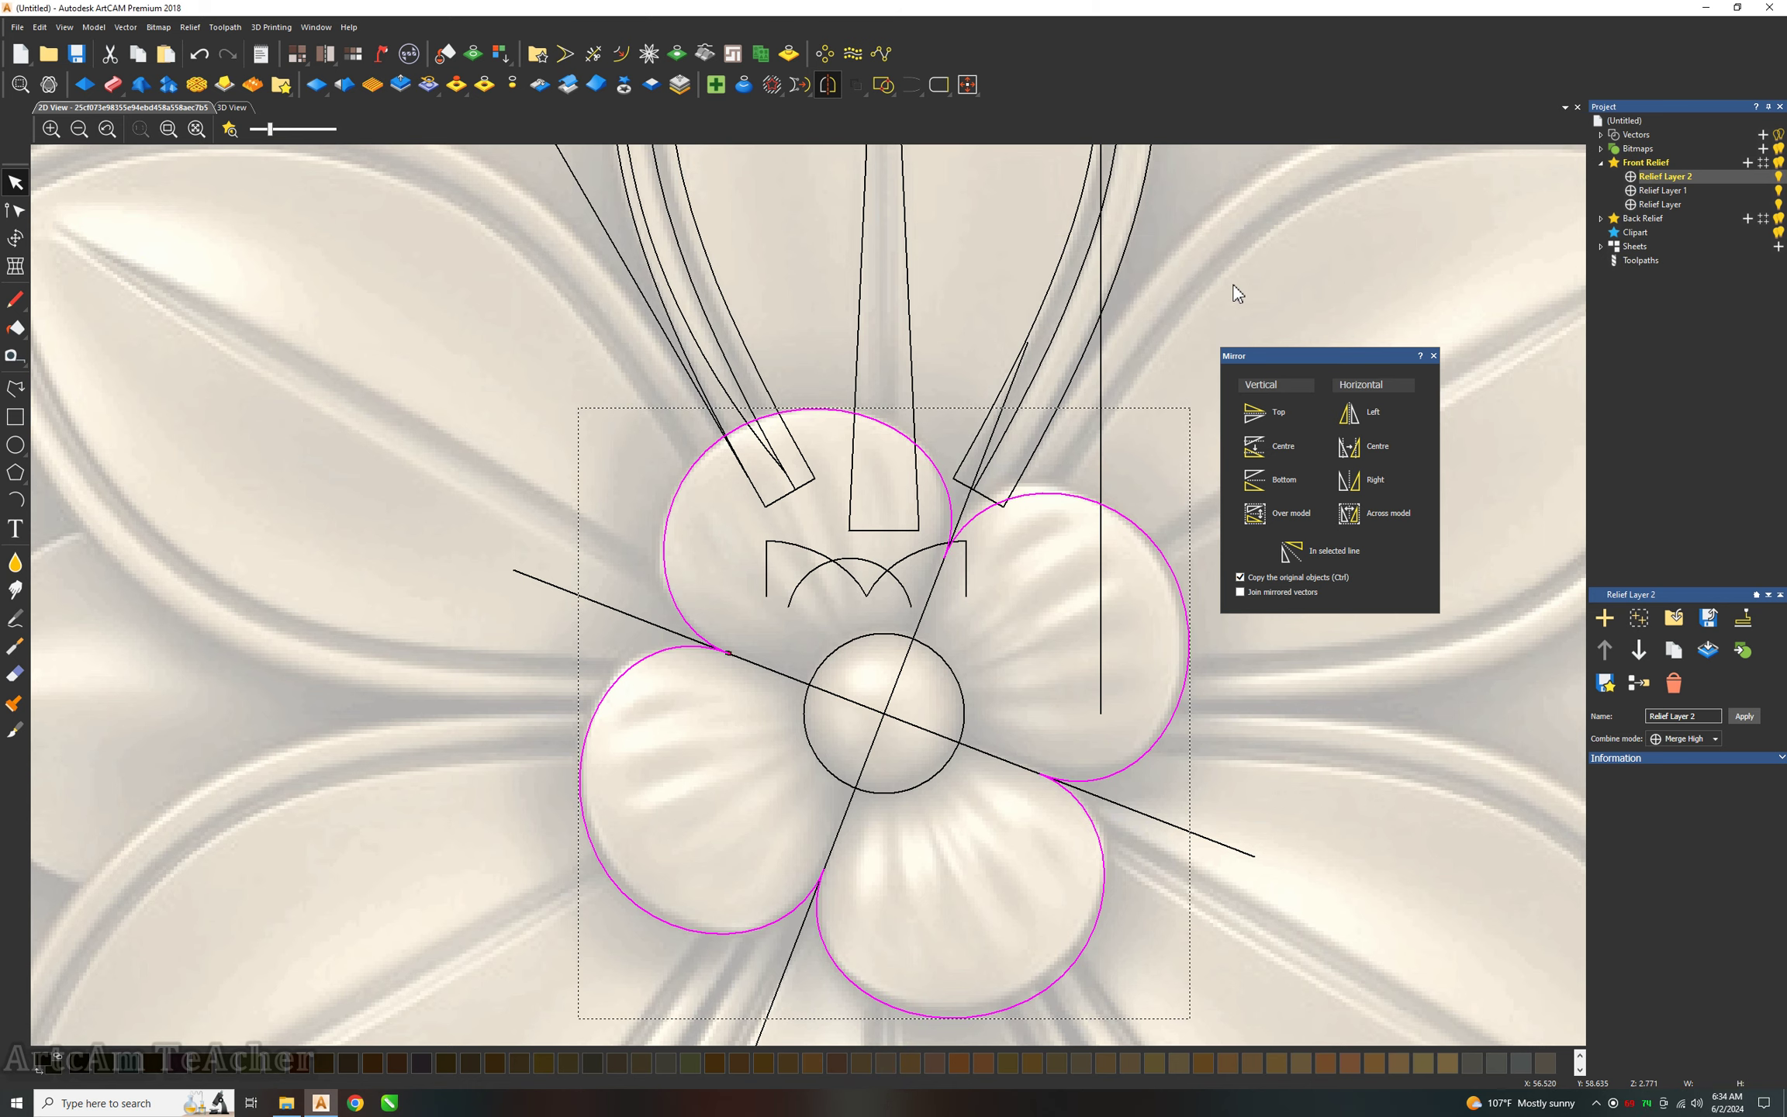
{"action": "scroll", "coordinate": [707, 672], "scroll_direction": "up", "scroll_amount": 2}
{"action": "scroll", "coordinate": [745, 648], "scroll_direction": "up", "scroll_amount": 2}
{"action": "scroll", "coordinate": [790, 602], "scroll_direction": "up", "scroll_amount": 2}
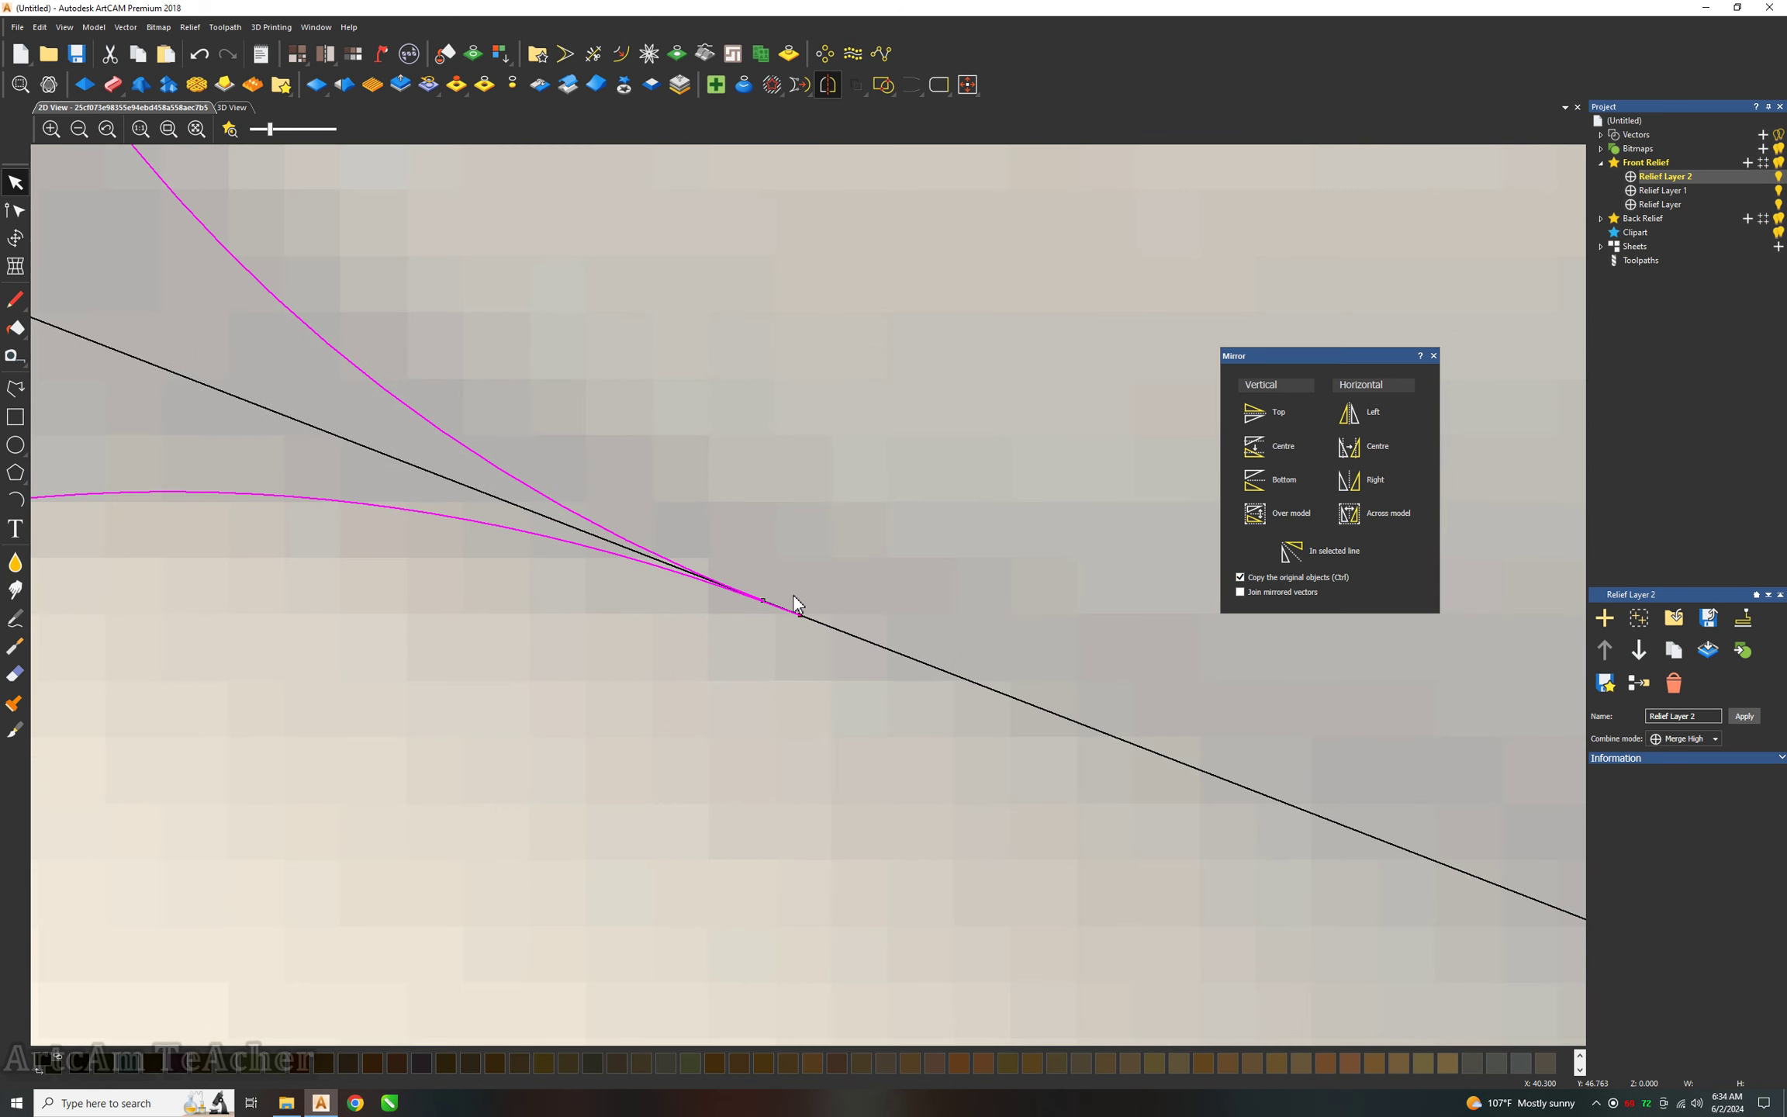
Snap the curve's end node onto the tangent node and fit the rosette in view.
{"action": "key", "text": "n"}
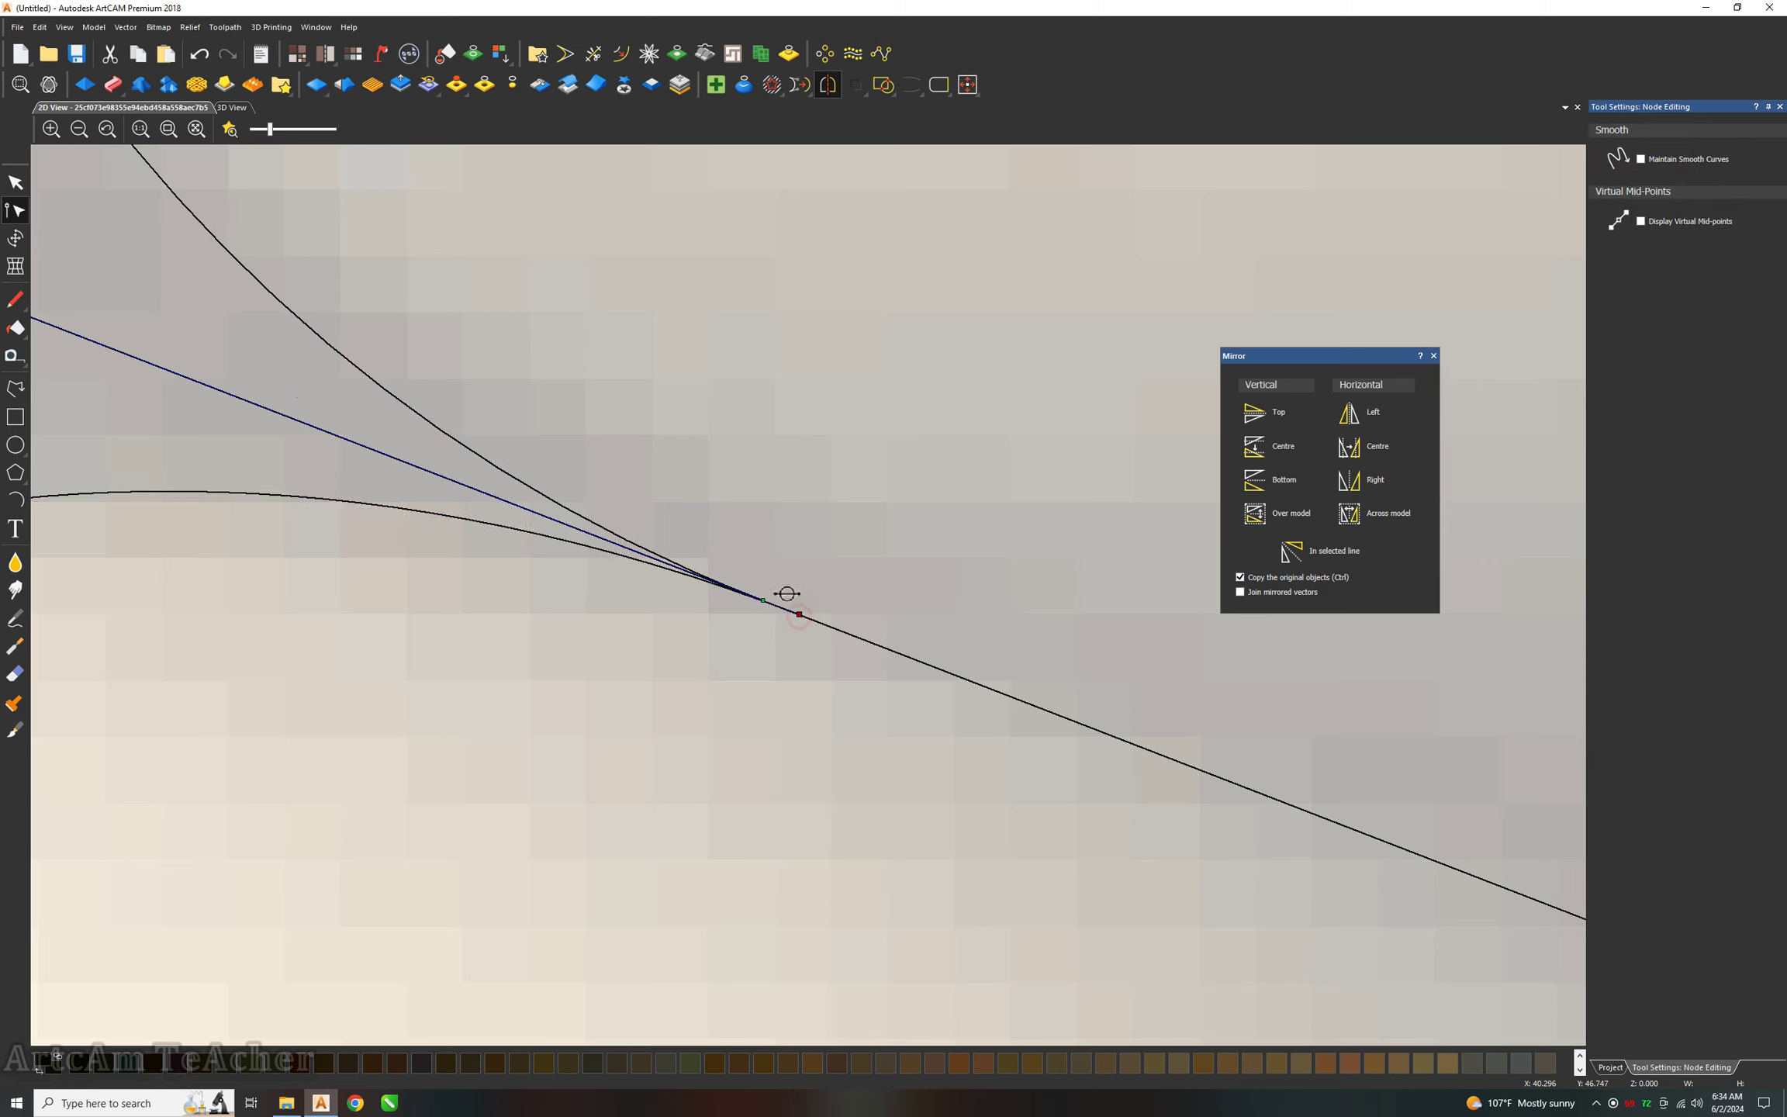
{"action": "left_click_drag", "start_coordinate": [800, 615], "coordinate": [762, 600]}
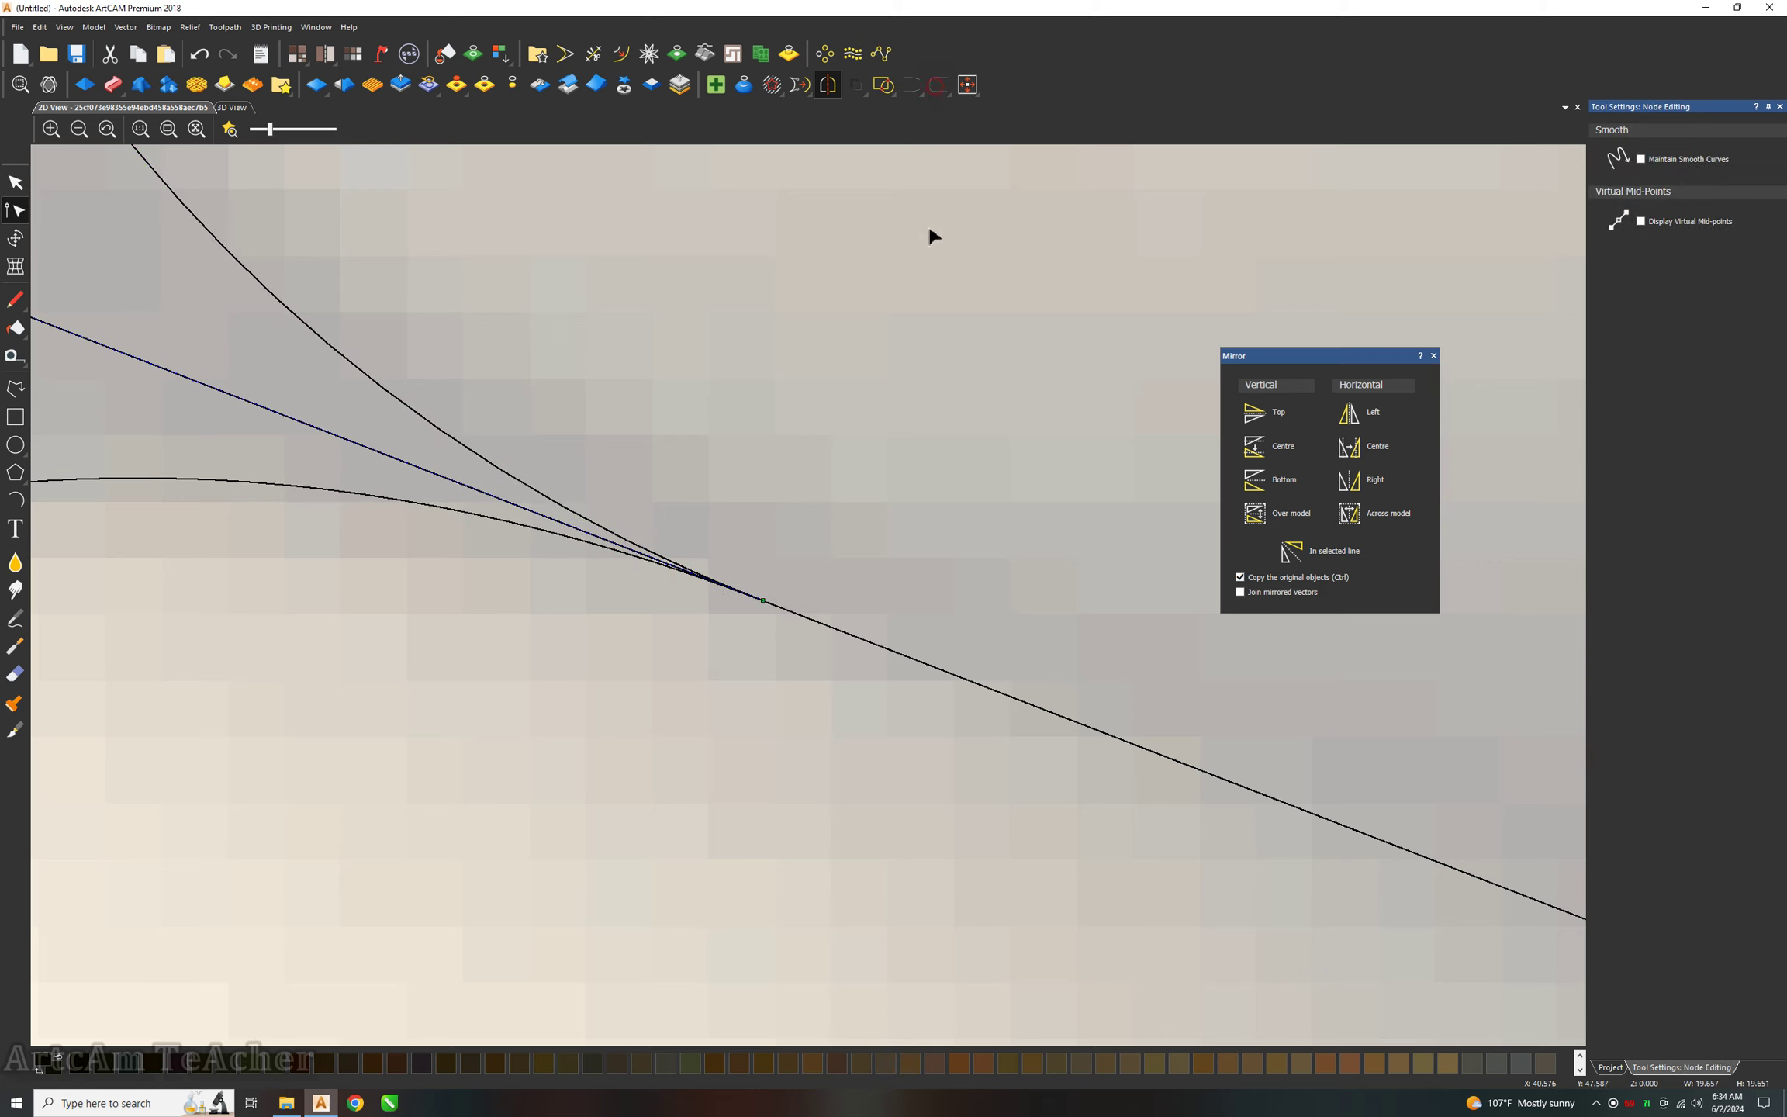
{"action": "key", "text": "n"}
{"action": "key", "text": "F4"}
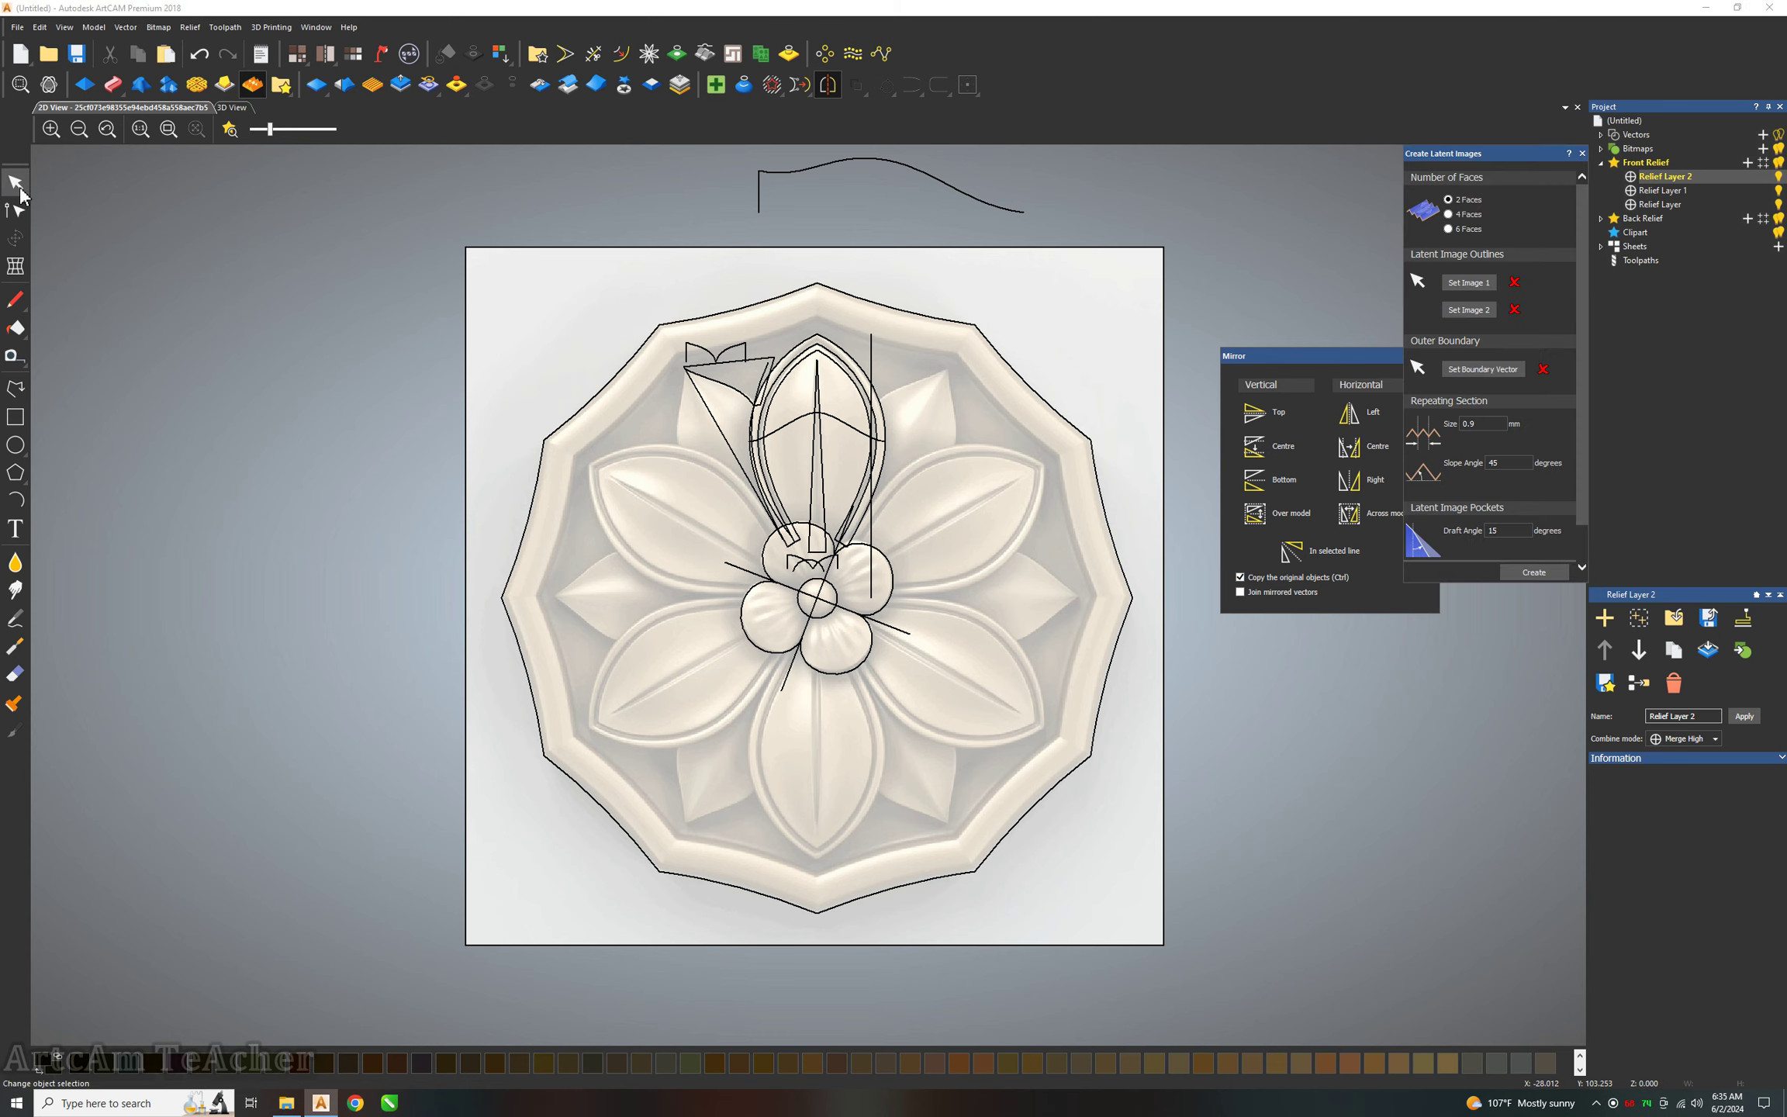
{"action": "left_click", "coordinate": [441, 233]}
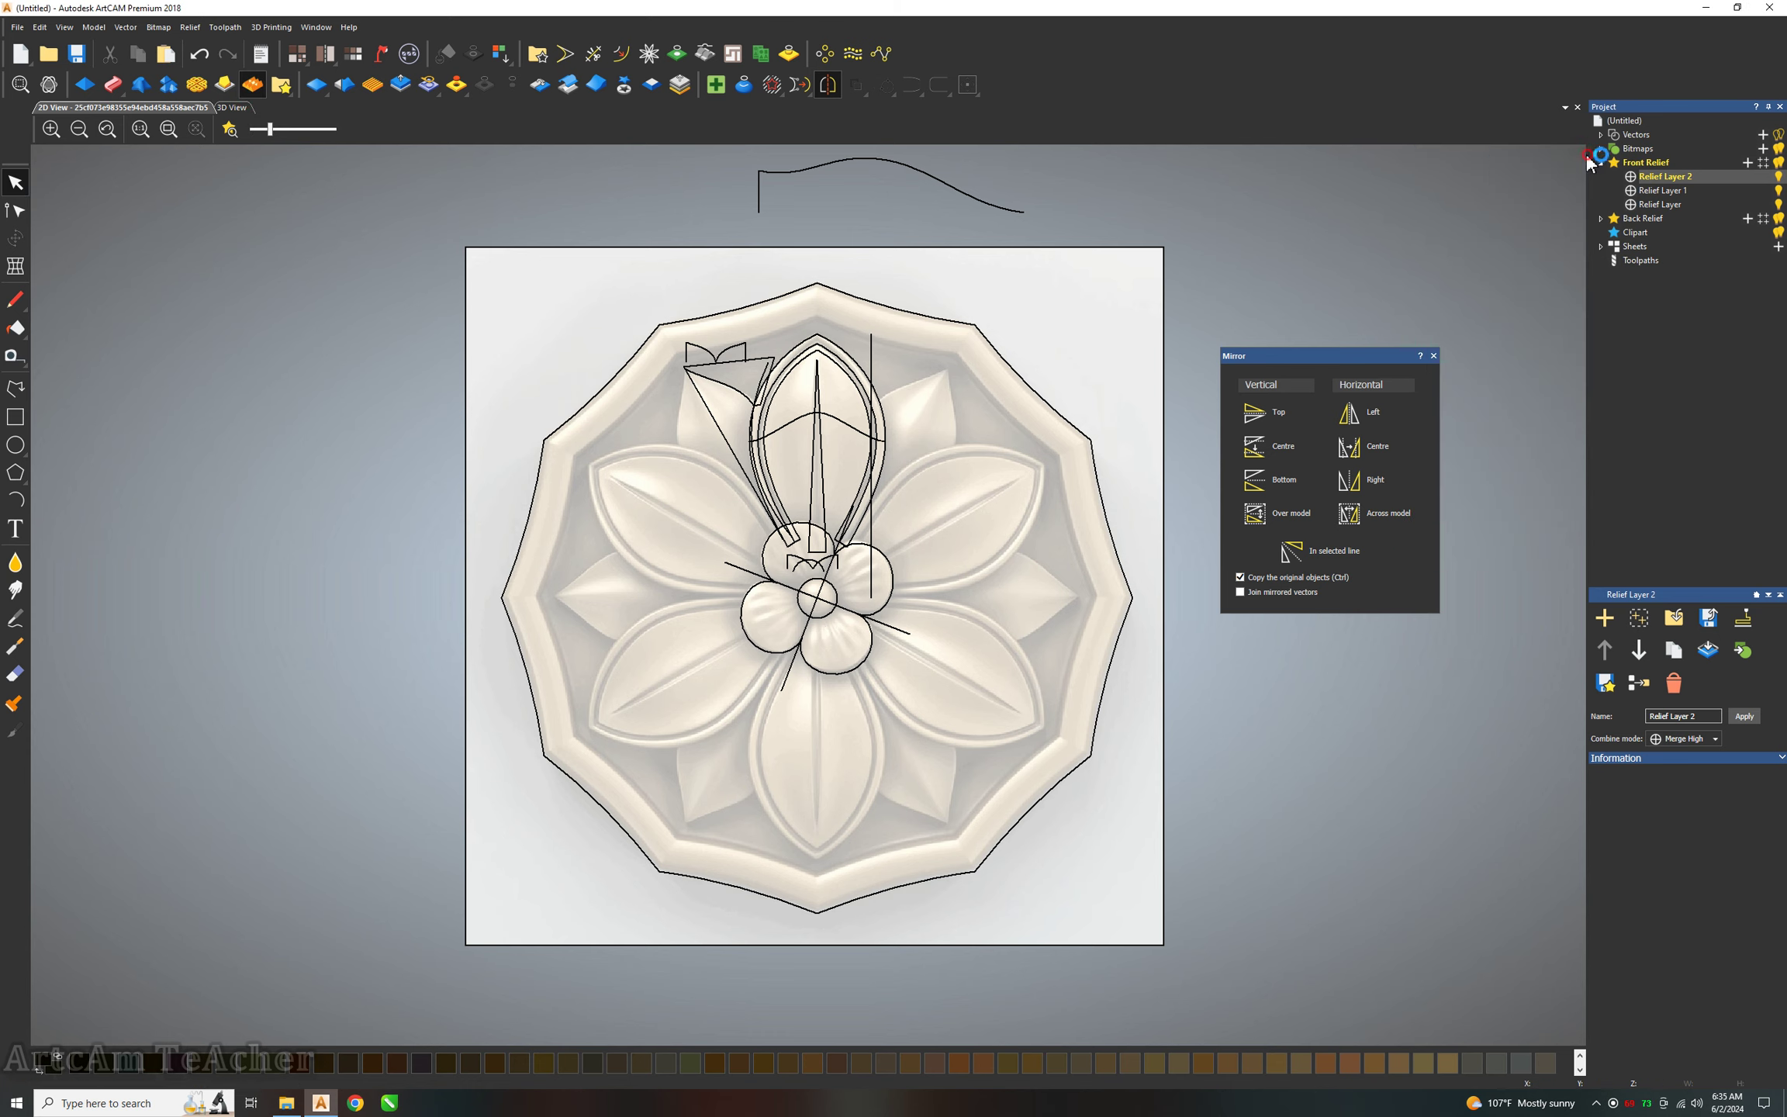
Draw a large circle centred on the flower's middle that encloses the four lobes.
{"action": "left_click", "coordinate": [232, 108]}
{"action": "scroll", "coordinate": [900, 612], "scroll_direction": "down", "scroll_amount": 3}
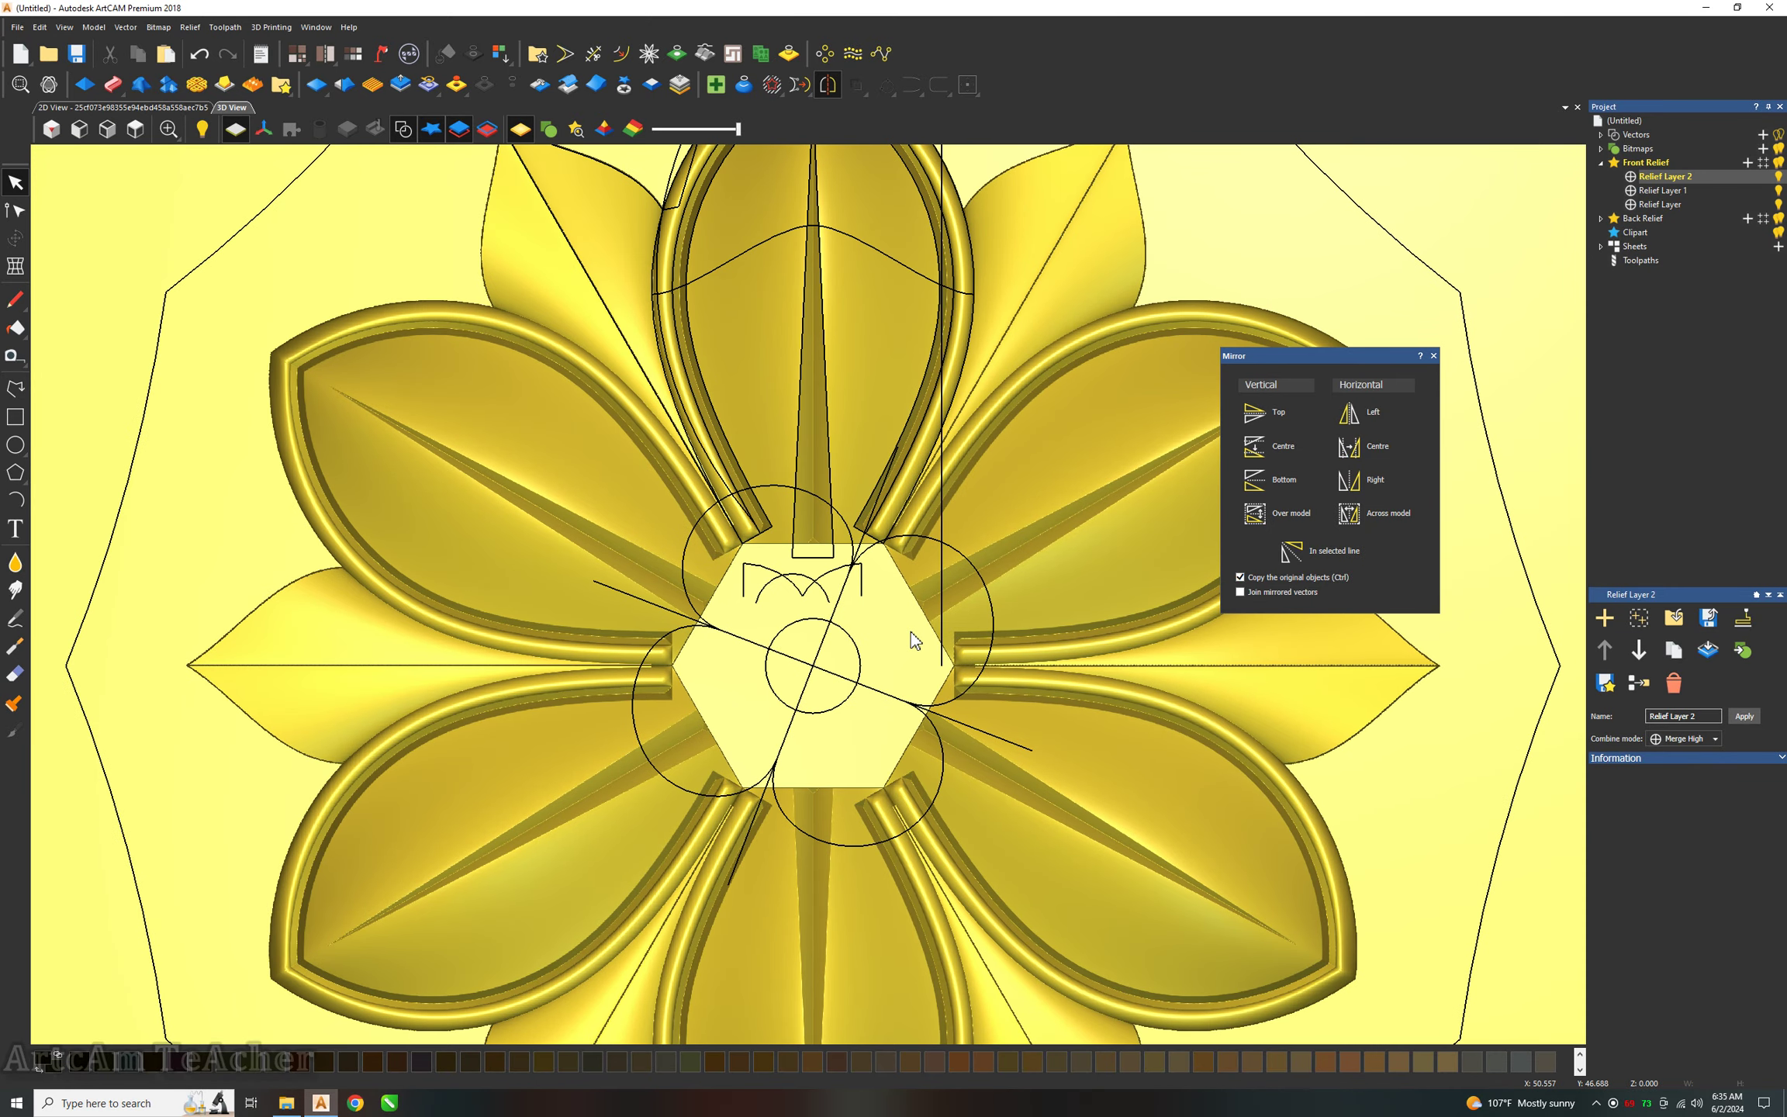
{"action": "scroll", "coordinate": [911, 631], "scroll_direction": "up", "scroll_amount": 2}
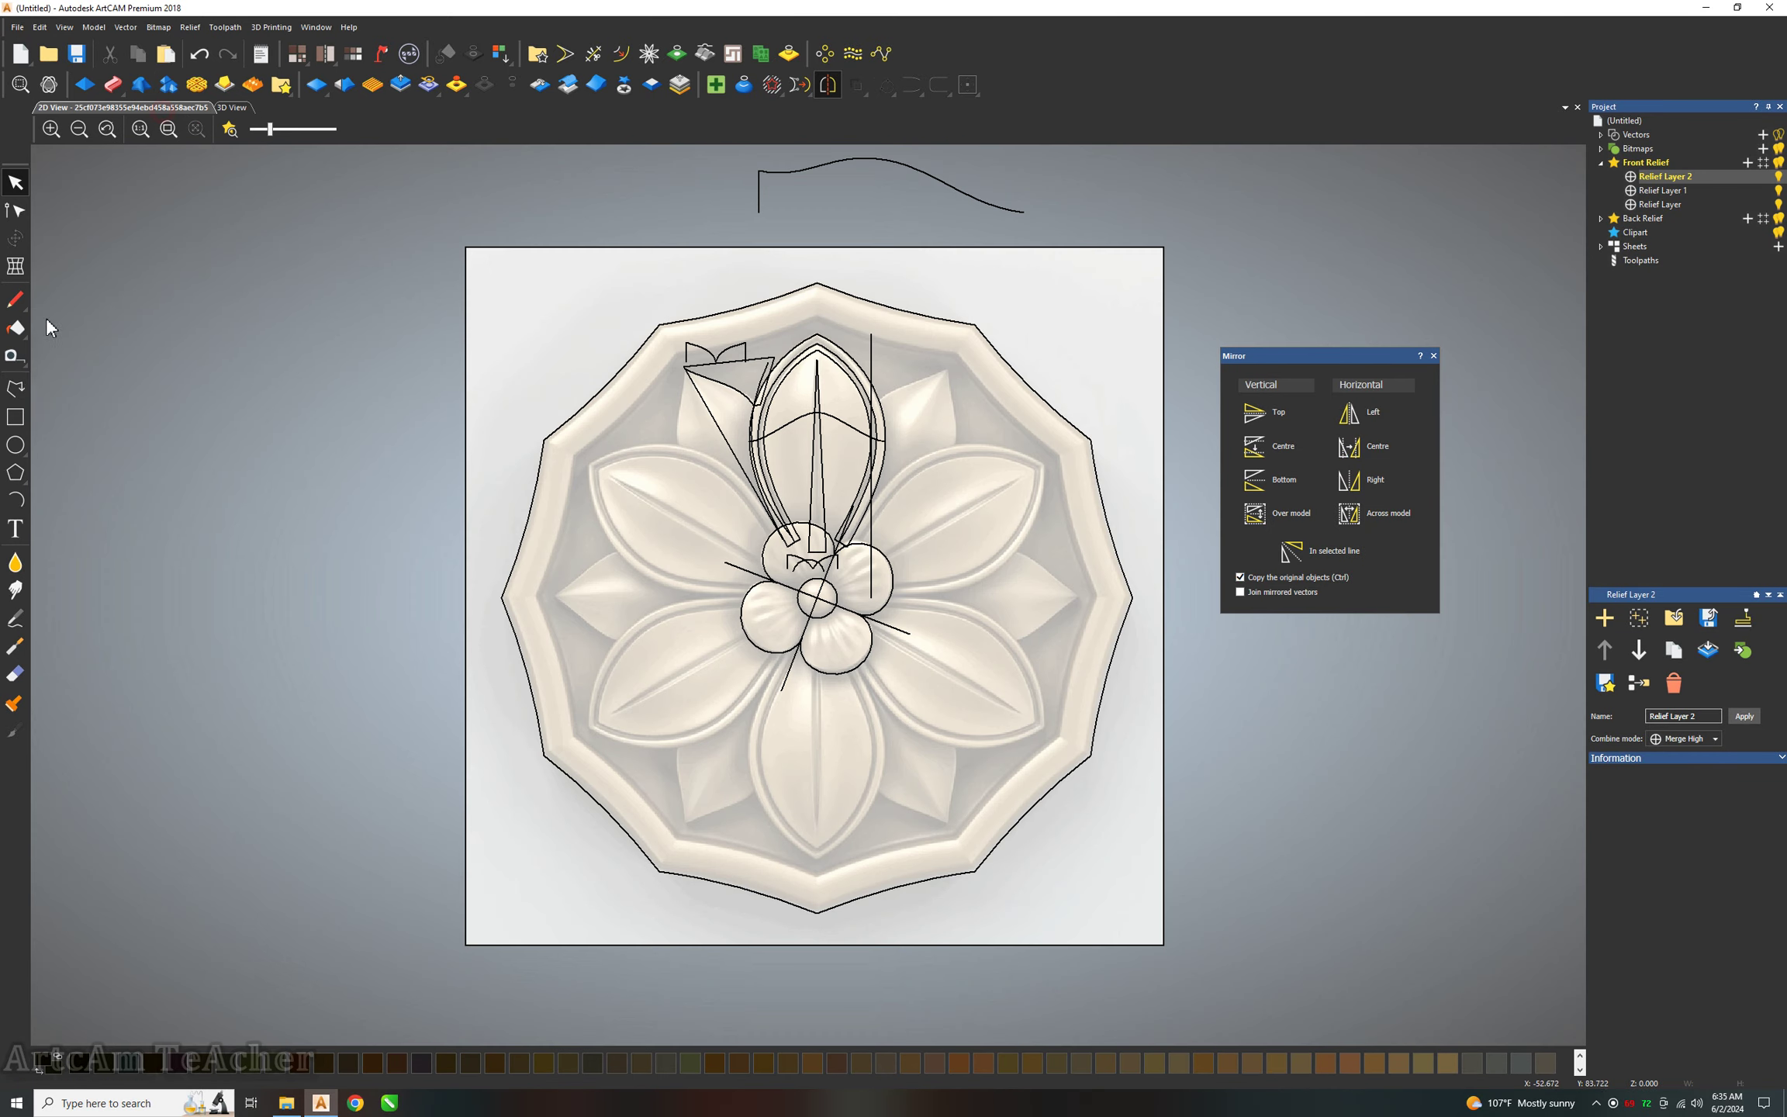
{"action": "left_click", "coordinate": [166, 108]}
{"action": "left_click", "coordinate": [19, 459]}
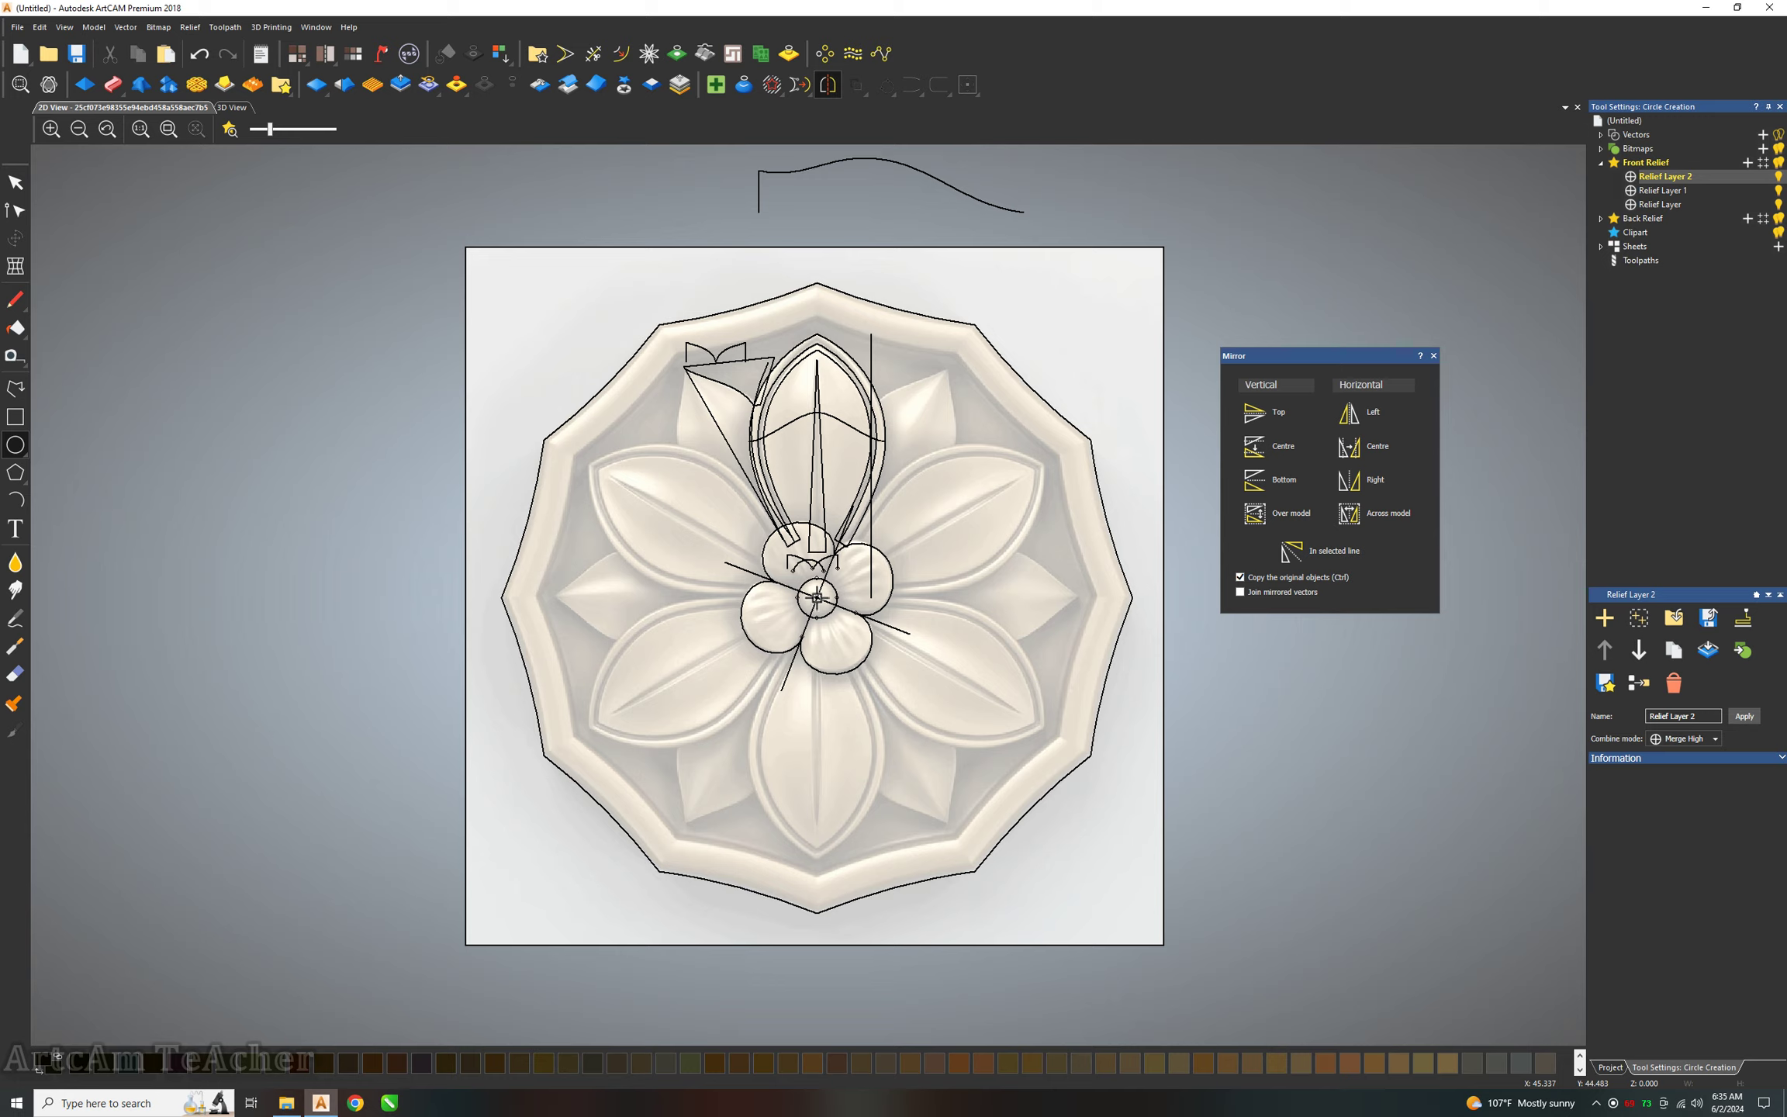
{"action": "scroll", "coordinate": [830, 597], "scroll_direction": "up", "scroll_amount": 3}
{"action": "scroll", "coordinate": [828, 595], "scroll_direction": "up", "scroll_amount": 3}
{"action": "left_click", "coordinate": [825, 593]}
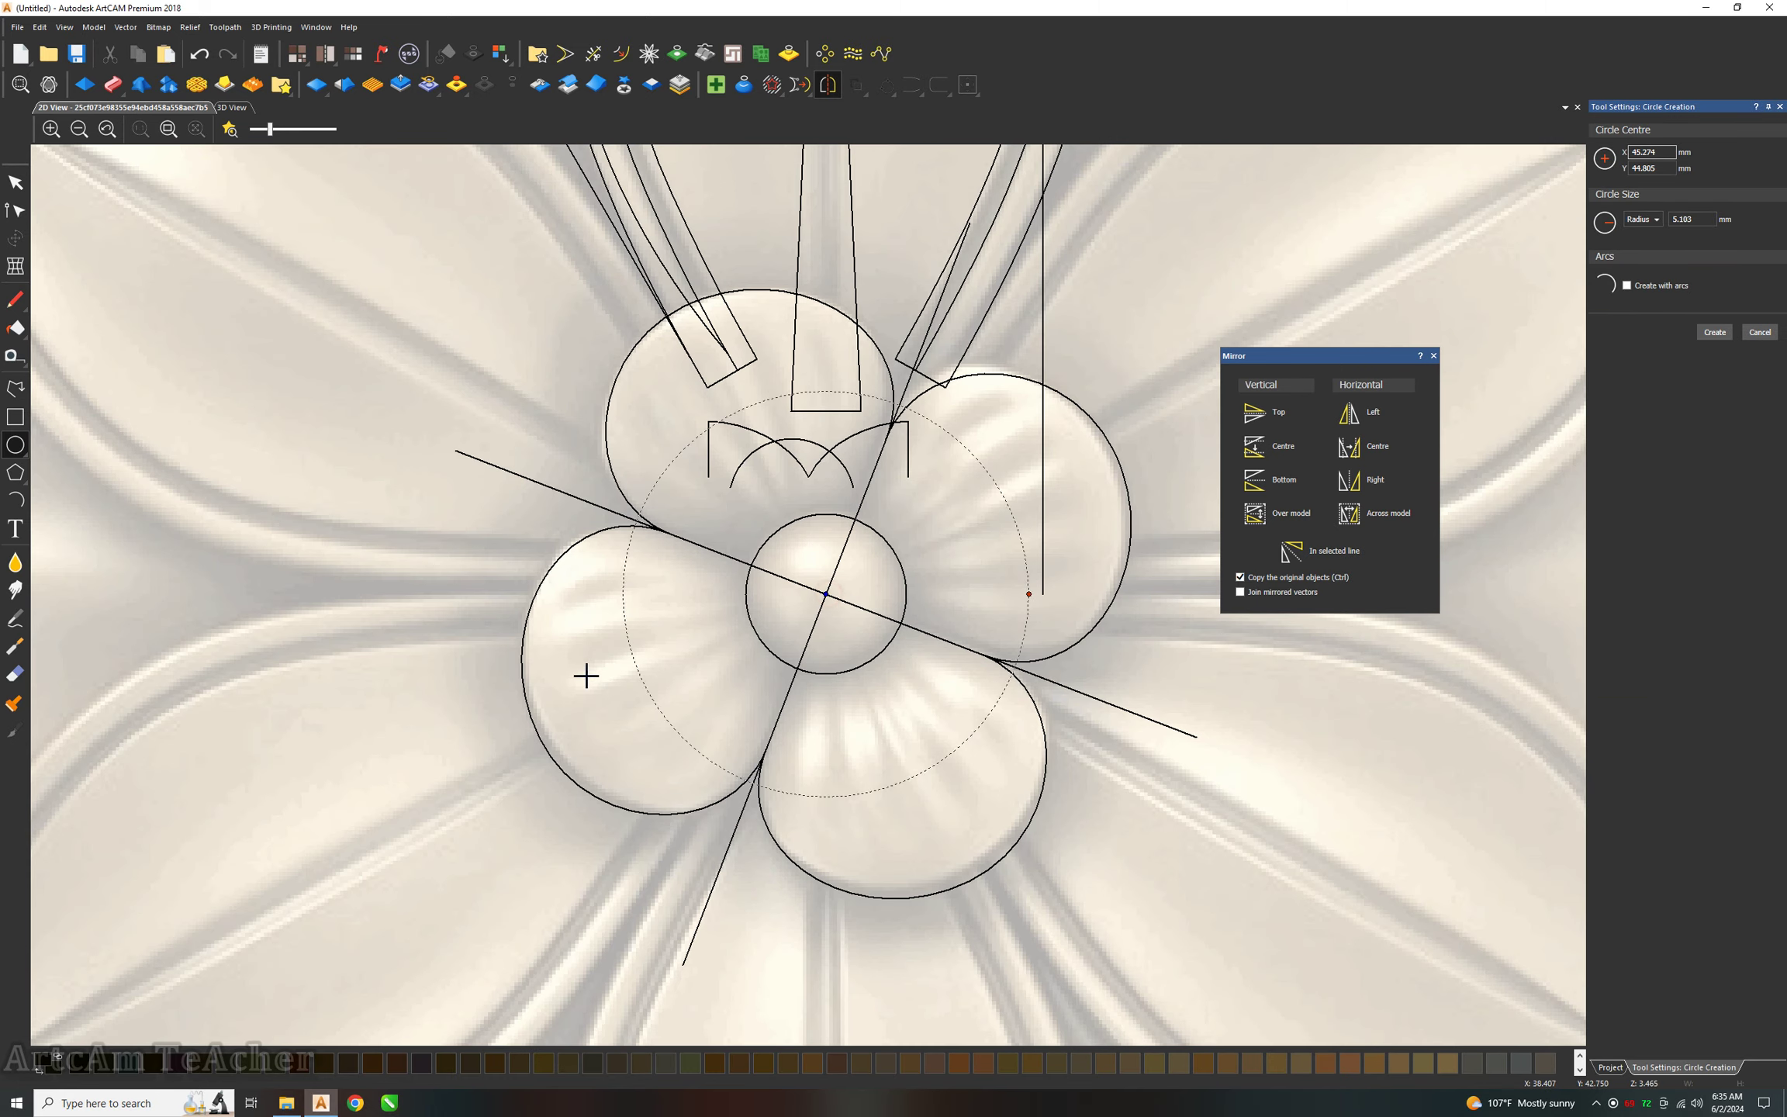
{"action": "left_click", "coordinate": [497, 716]}
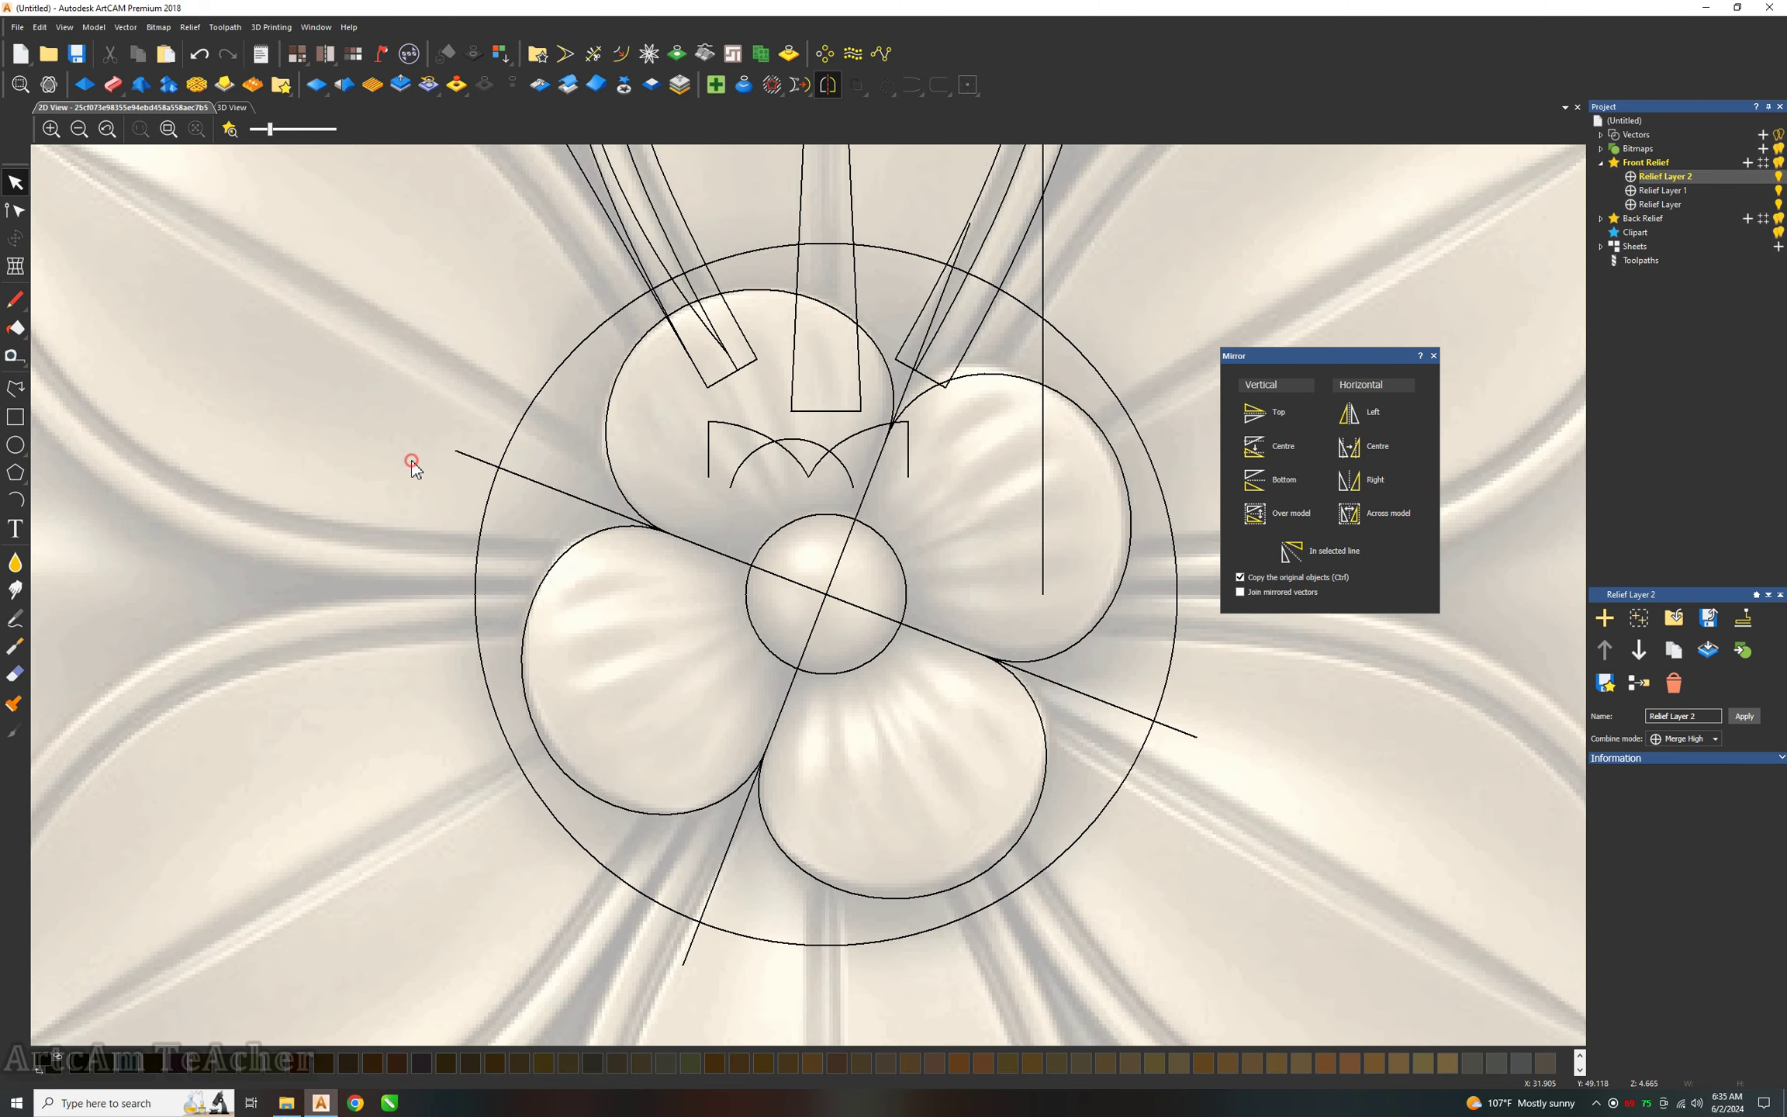
Select the centre and outer circles as rails for a Two Rail Sweep.
{"action": "left_click", "coordinate": [234, 107]}
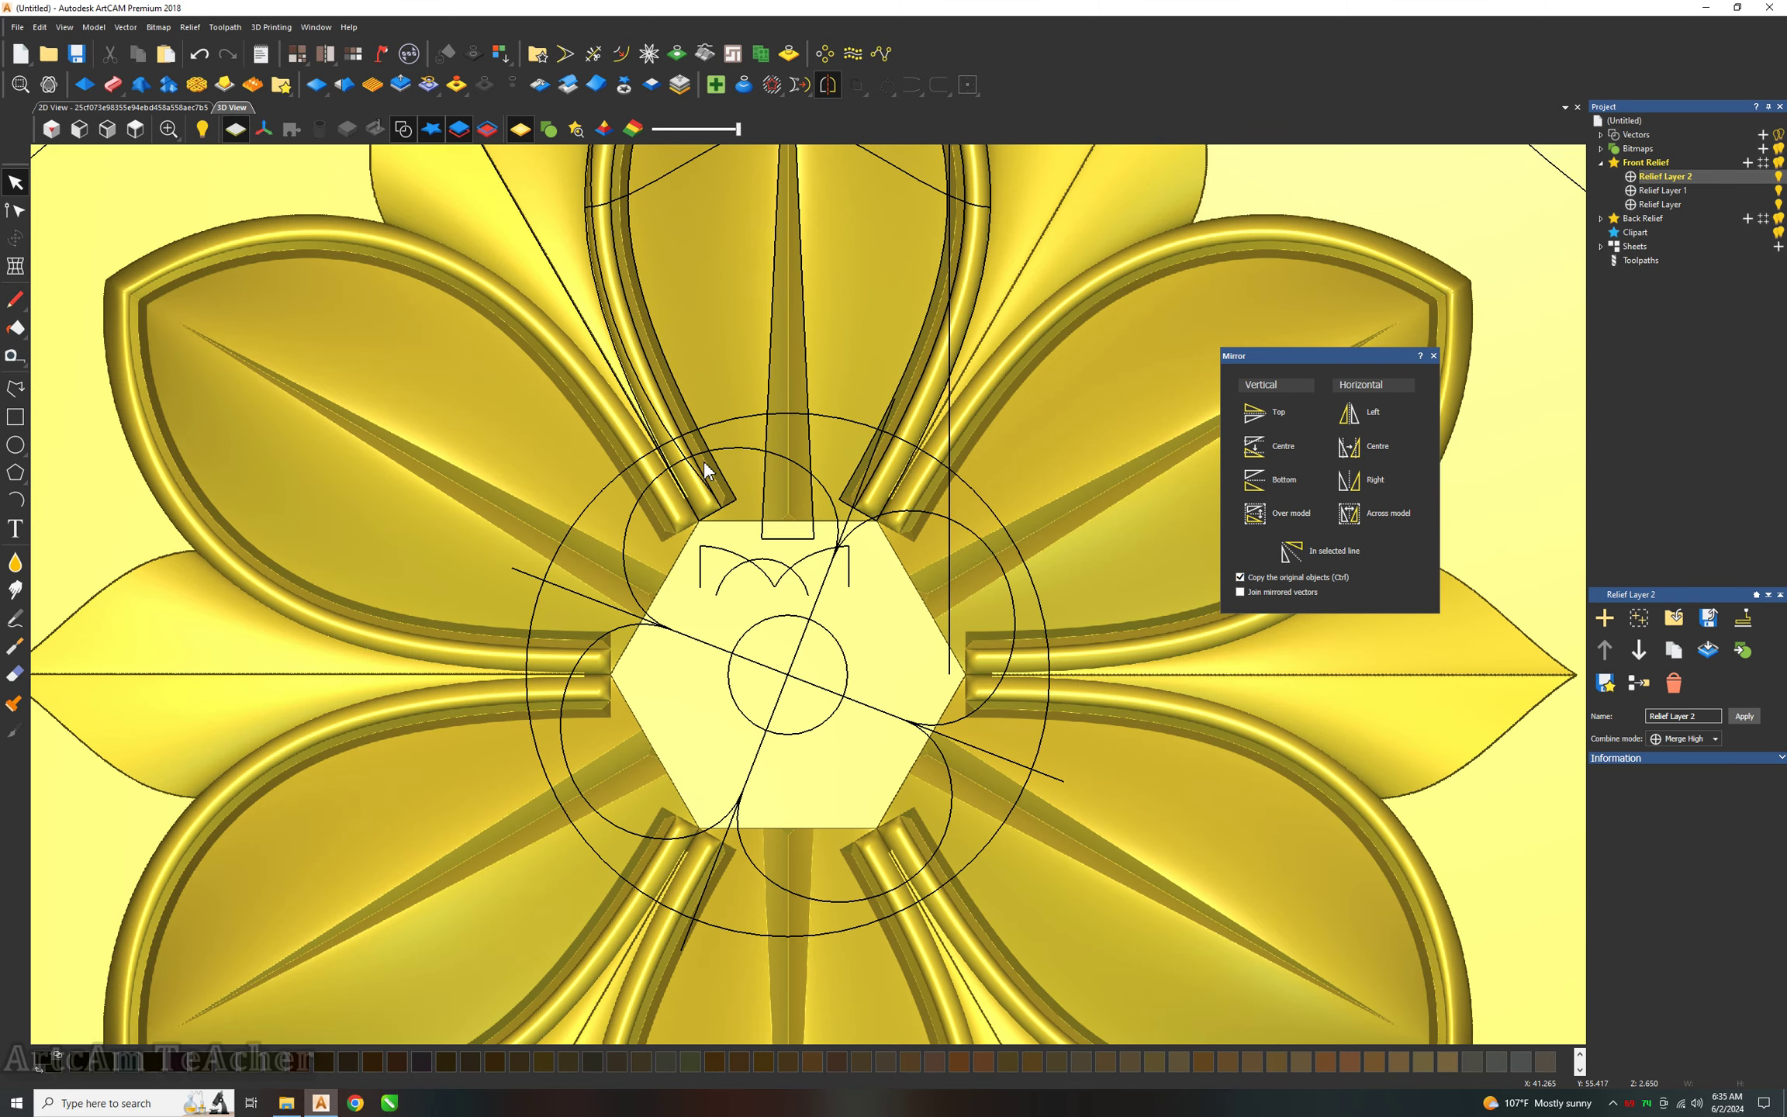
{"action": "left_click", "coordinate": [757, 636]}
{"action": "left_click", "coordinate": [609, 485], "text": "shift"}
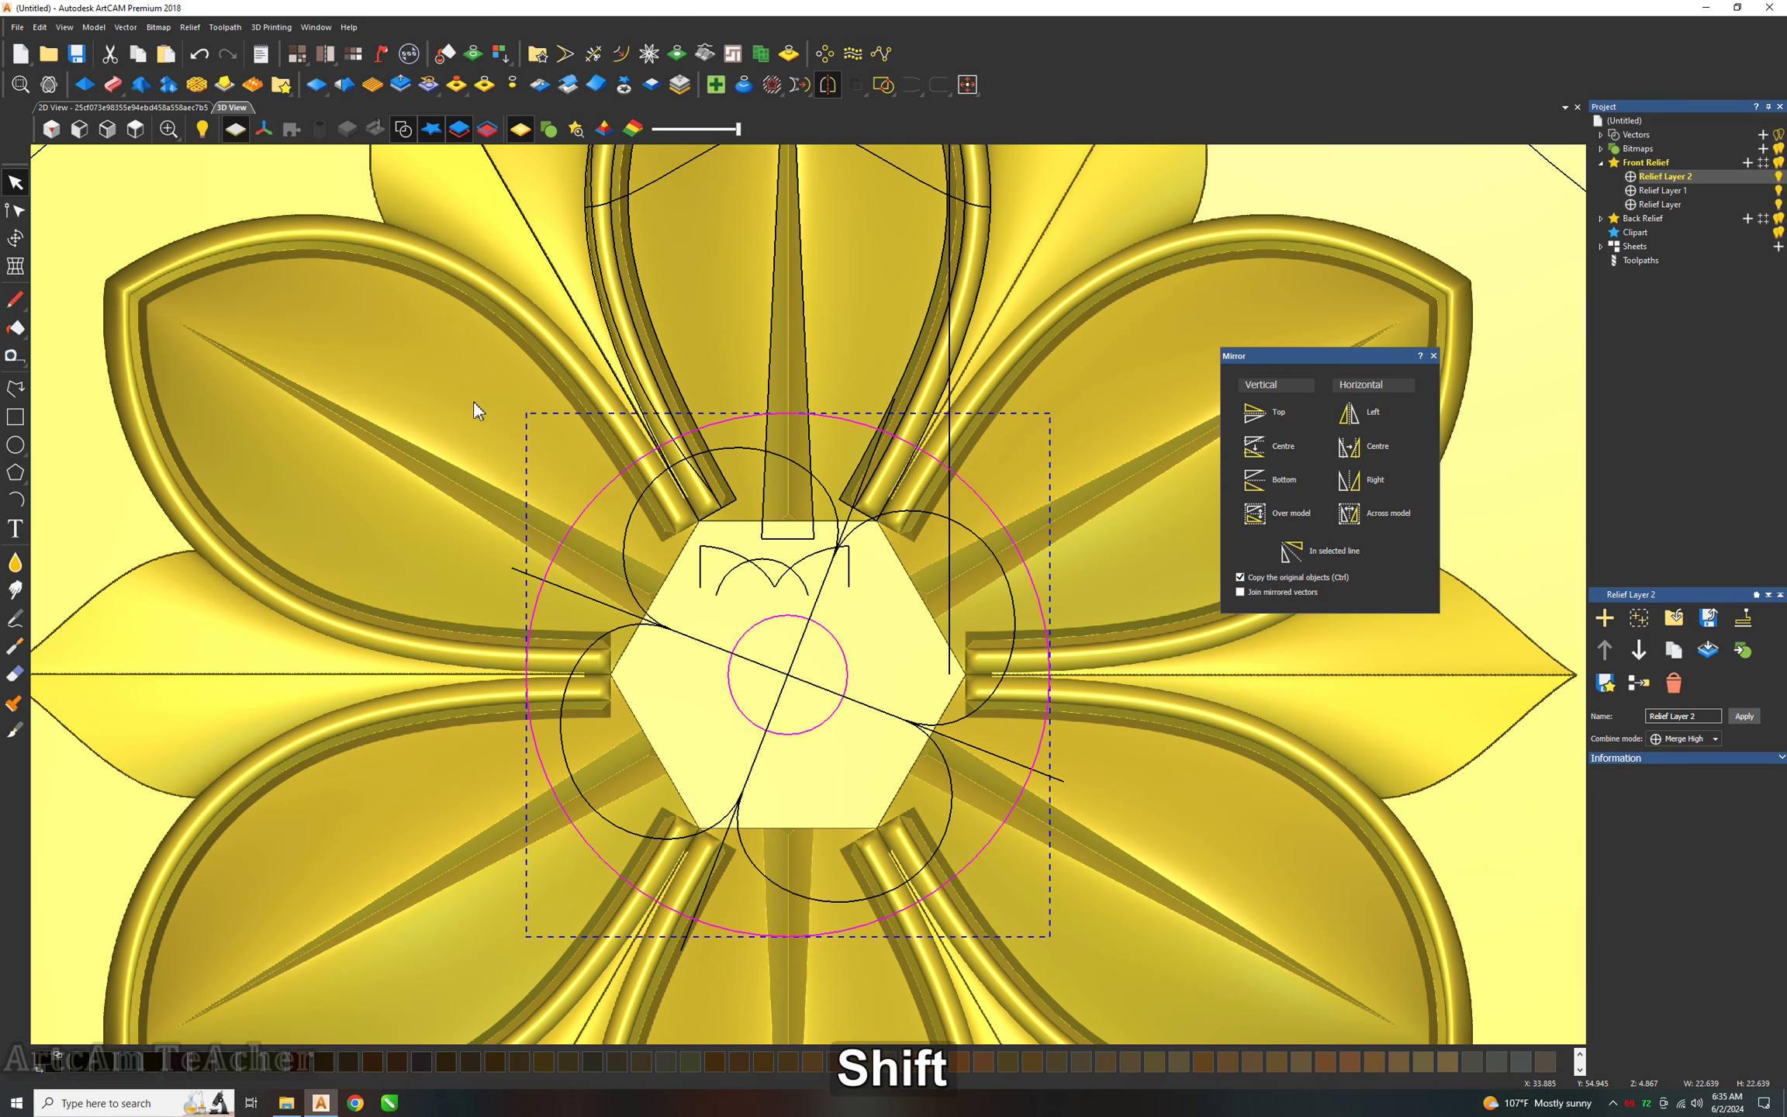
{"action": "left_click", "coordinate": [109, 86]}
Replace the sweep's left arc cross section with the right arc profile.
{"action": "left_click", "coordinate": [740, 556]}
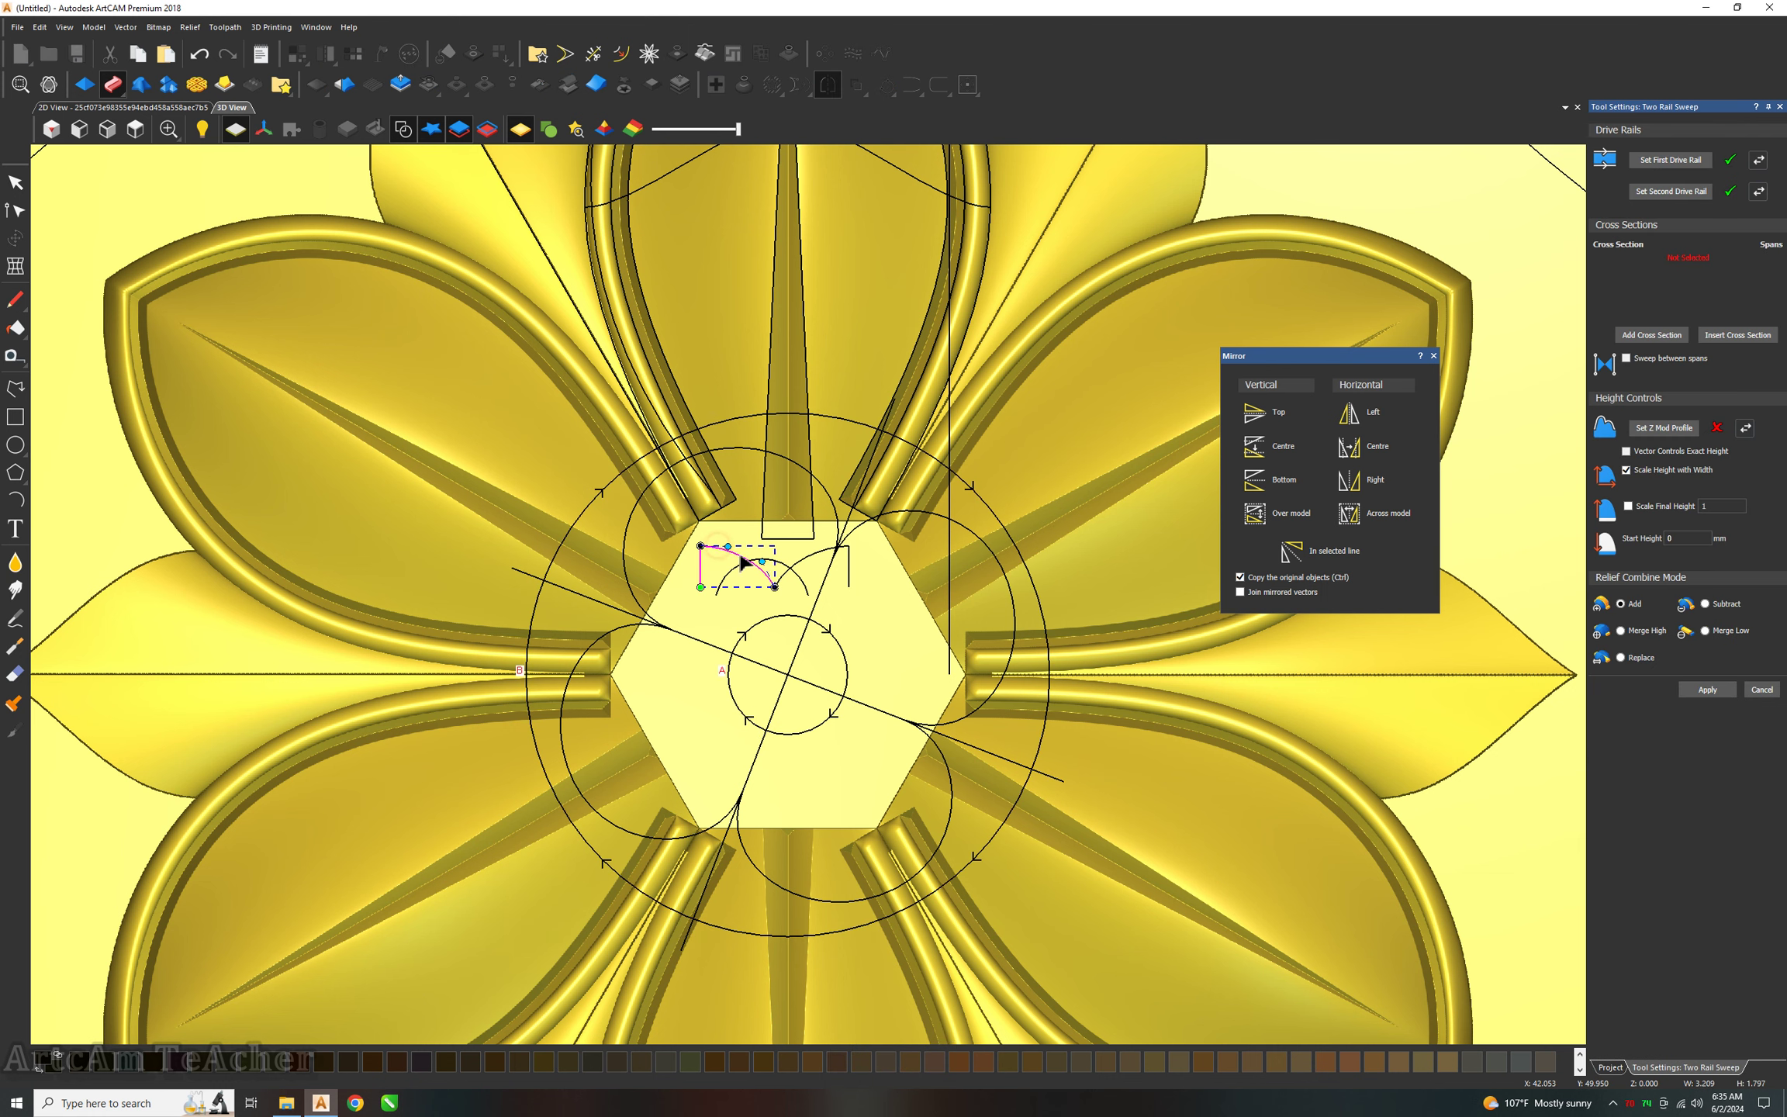
{"action": "left_click", "coordinate": [1651, 334]}
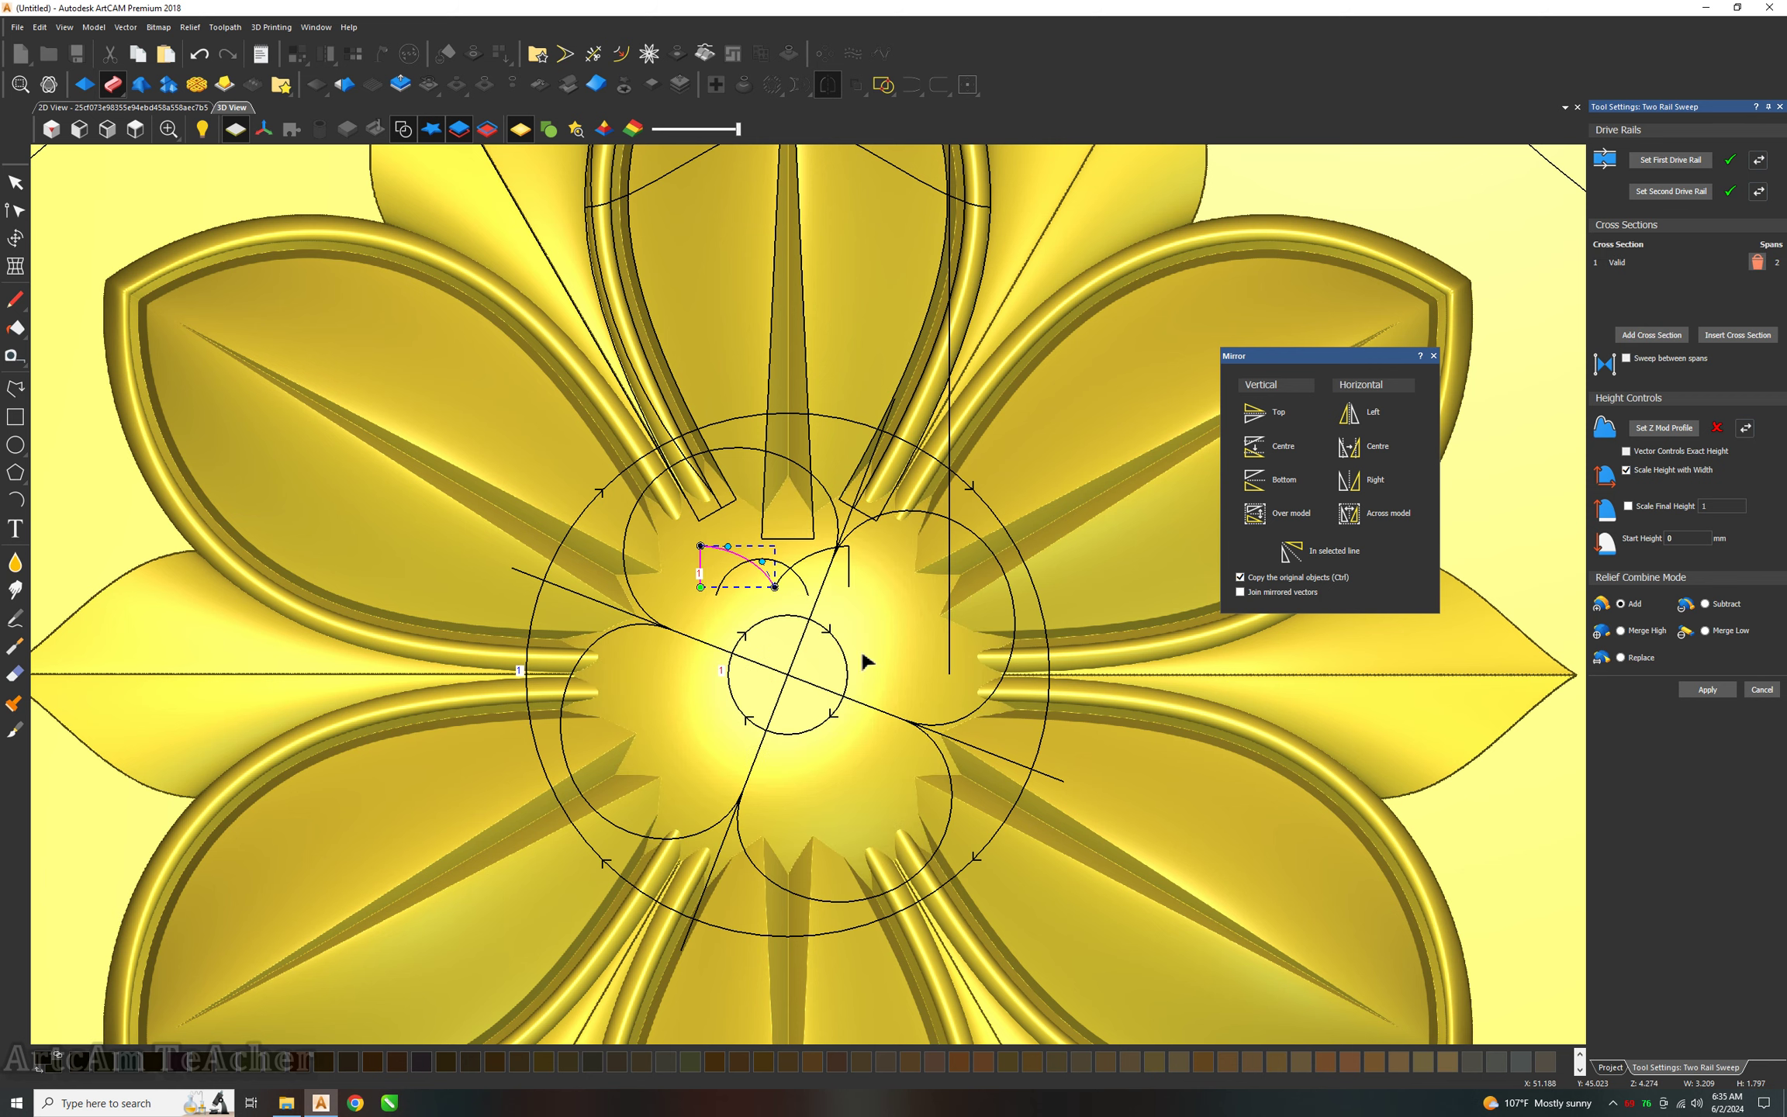
{"action": "scroll", "coordinate": [760, 667], "scroll_direction": "up", "scroll_amount": 1}
{"action": "left_click", "coordinate": [829, 535]}
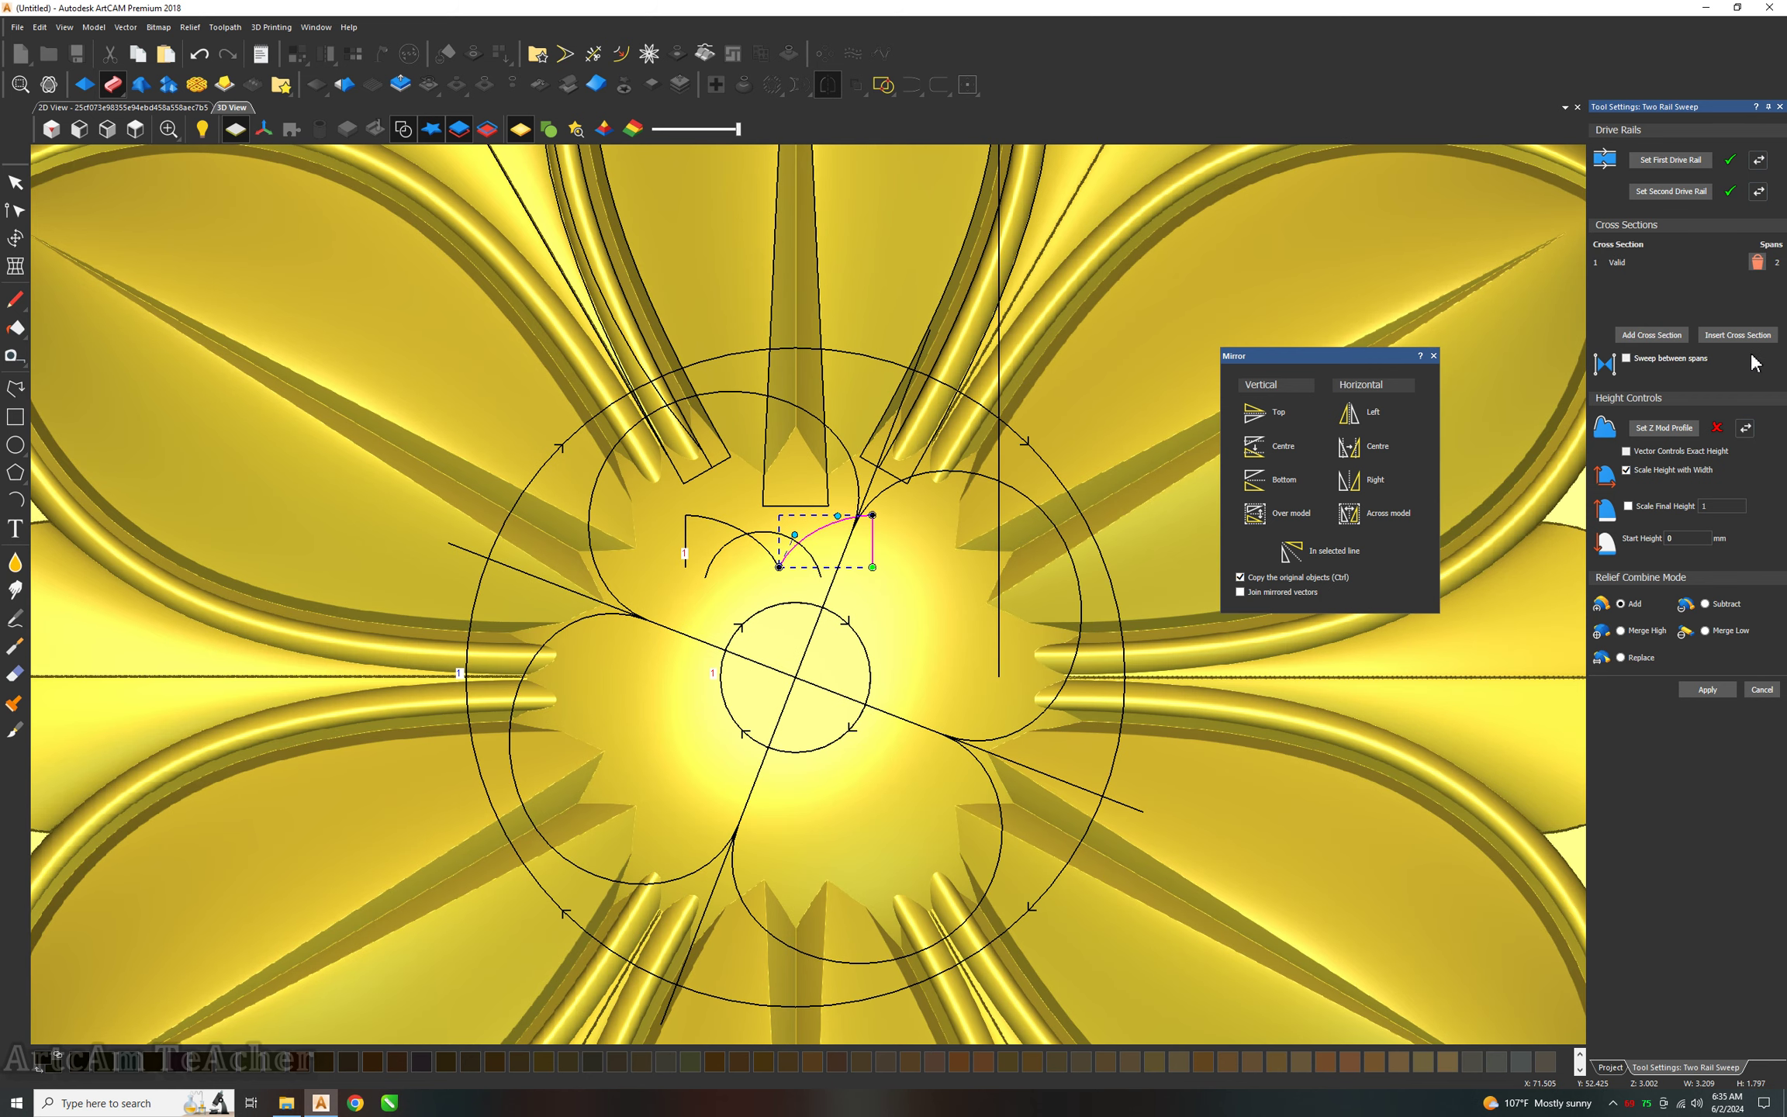
{"action": "left_click", "coordinate": [1759, 263]}
{"action": "left_click", "coordinate": [1676, 335]}
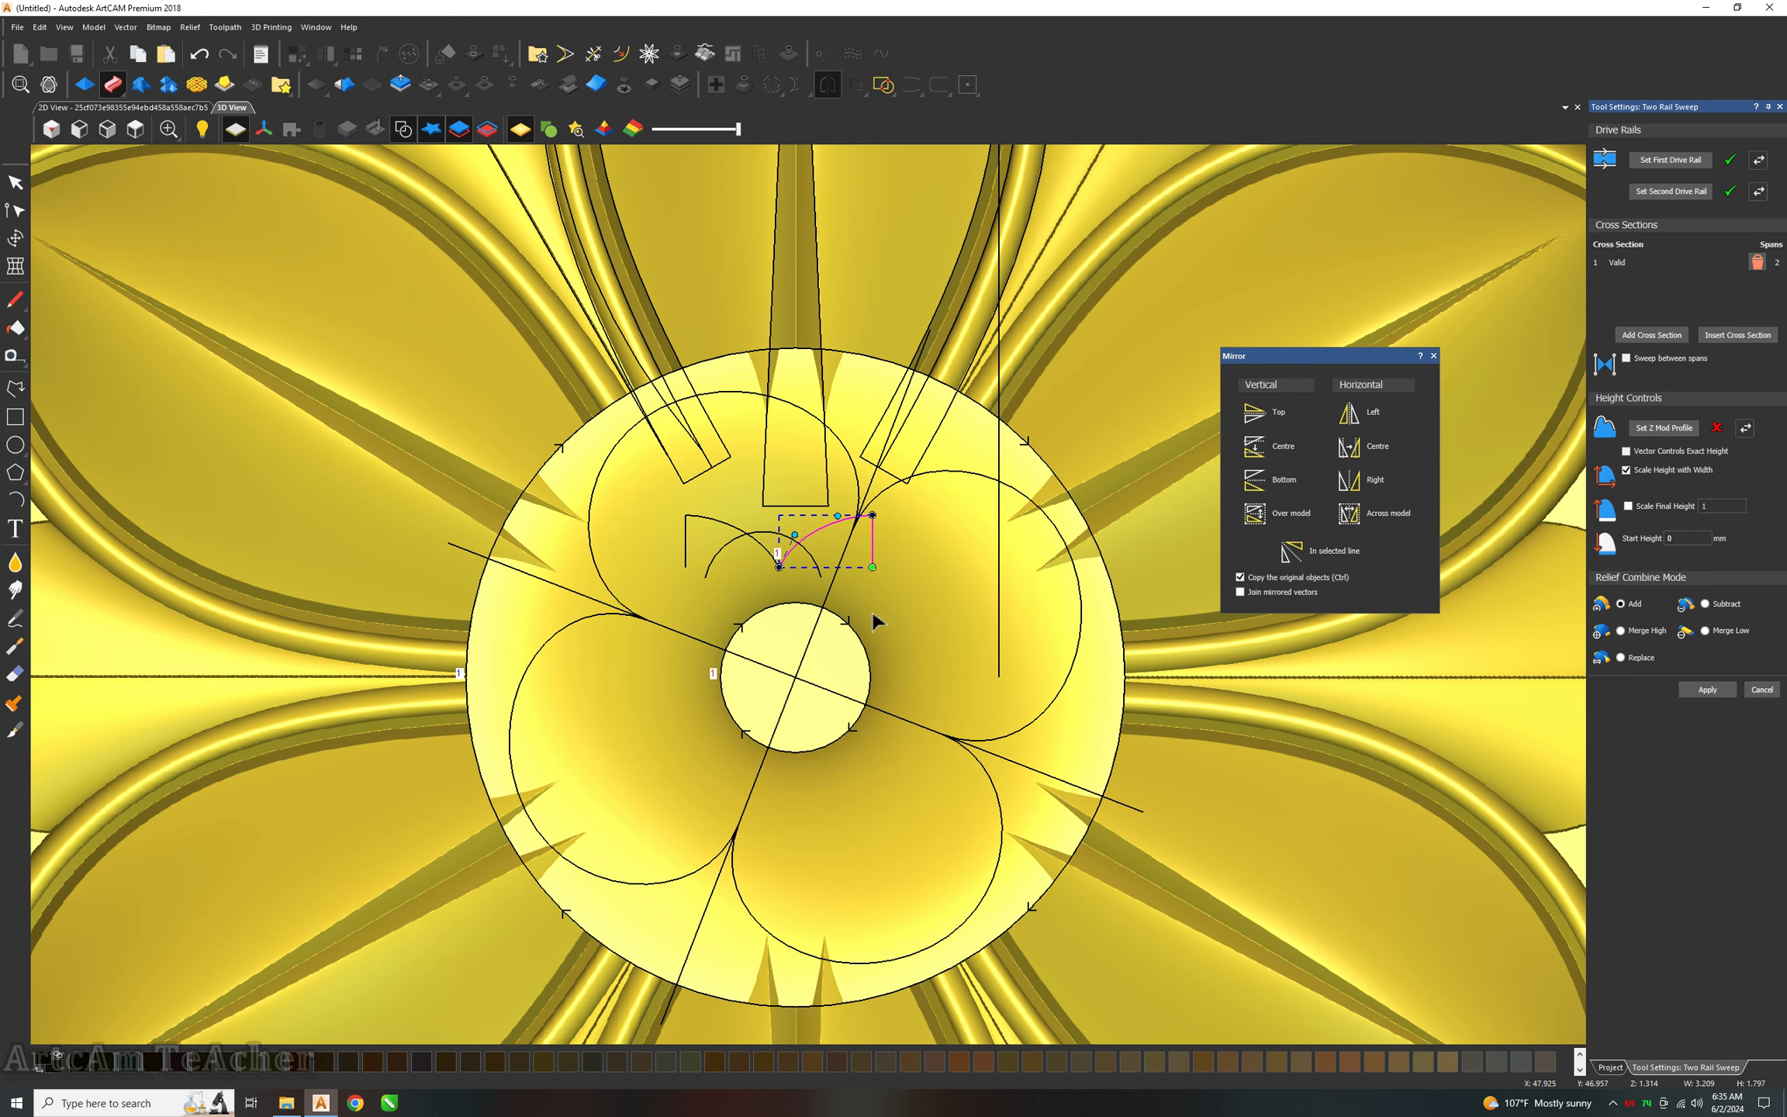
Scale the sweep to a final height of 7 without height-with-width scaling, and apply it.
{"action": "double_click", "coordinate": [1714, 506]}
{"action": "type", "text": "7"}
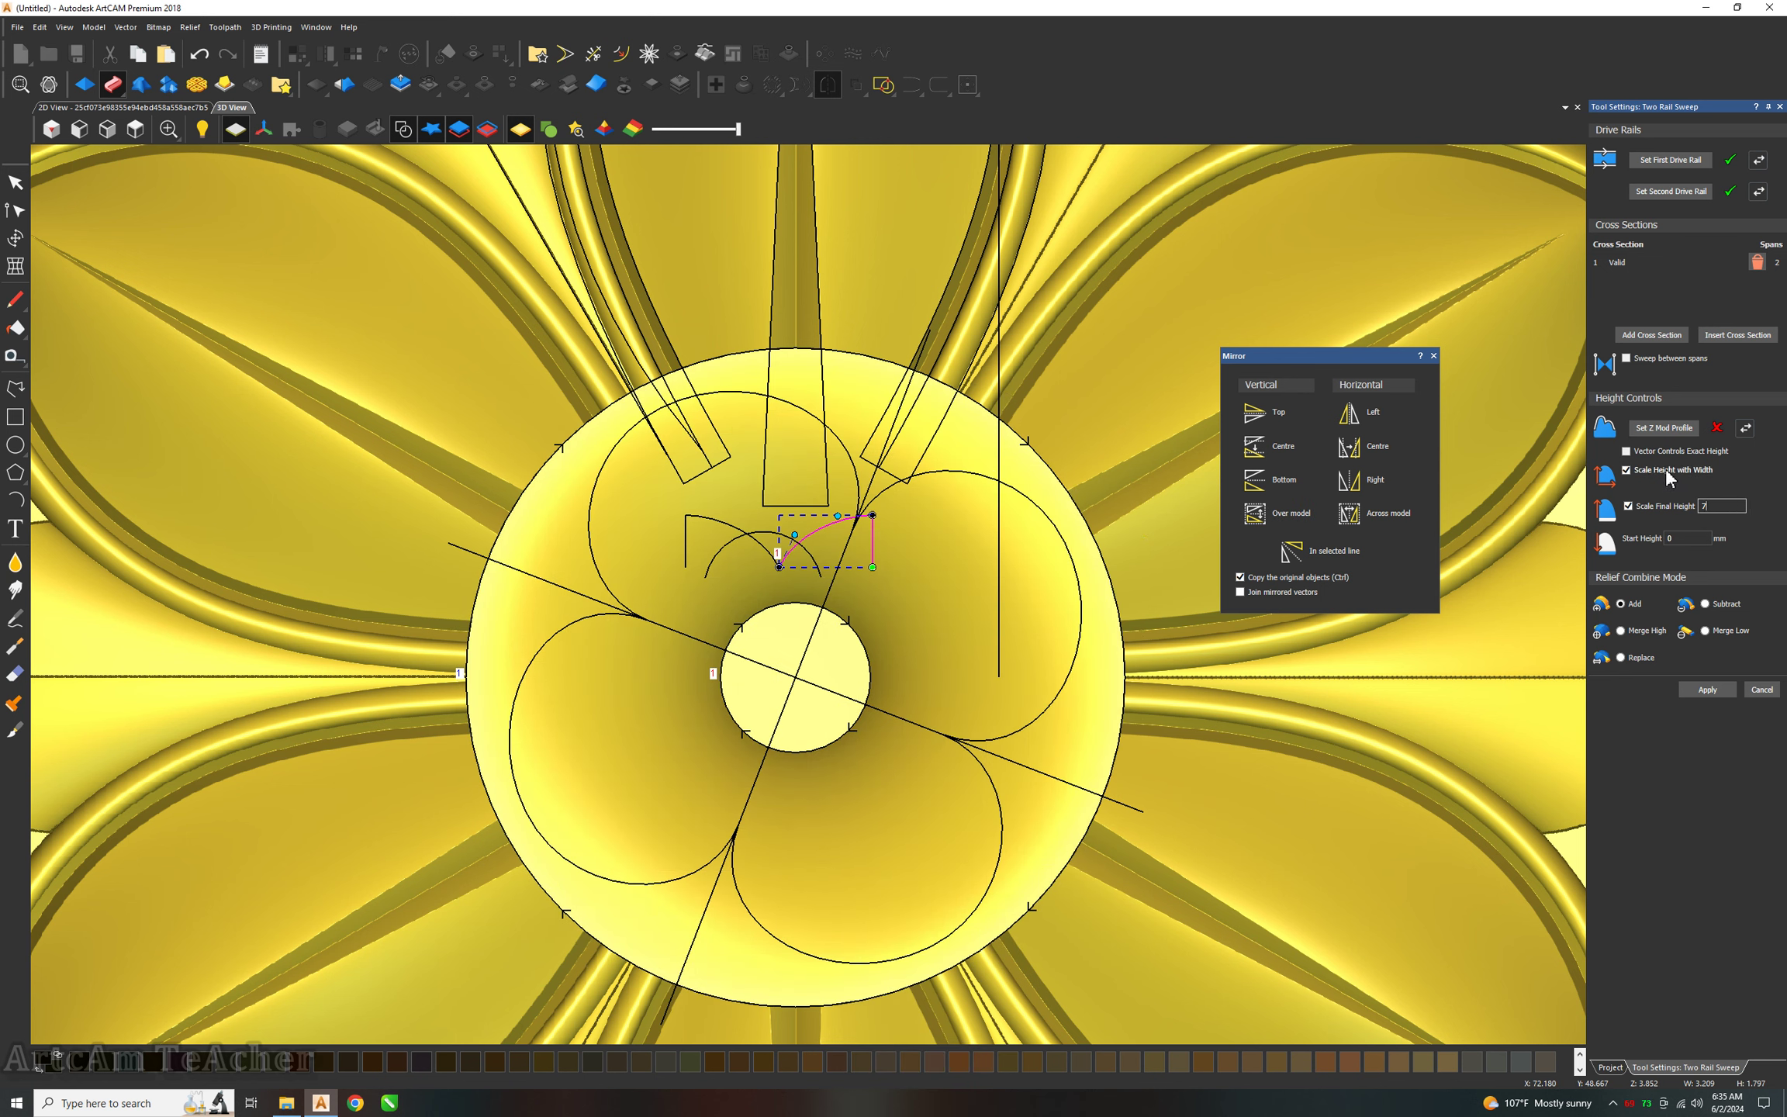
{"action": "left_click", "coordinate": [1670, 470]}
{"action": "middle_click_drag", "start_coordinate": [808, 717], "coordinate": [829, 420]}
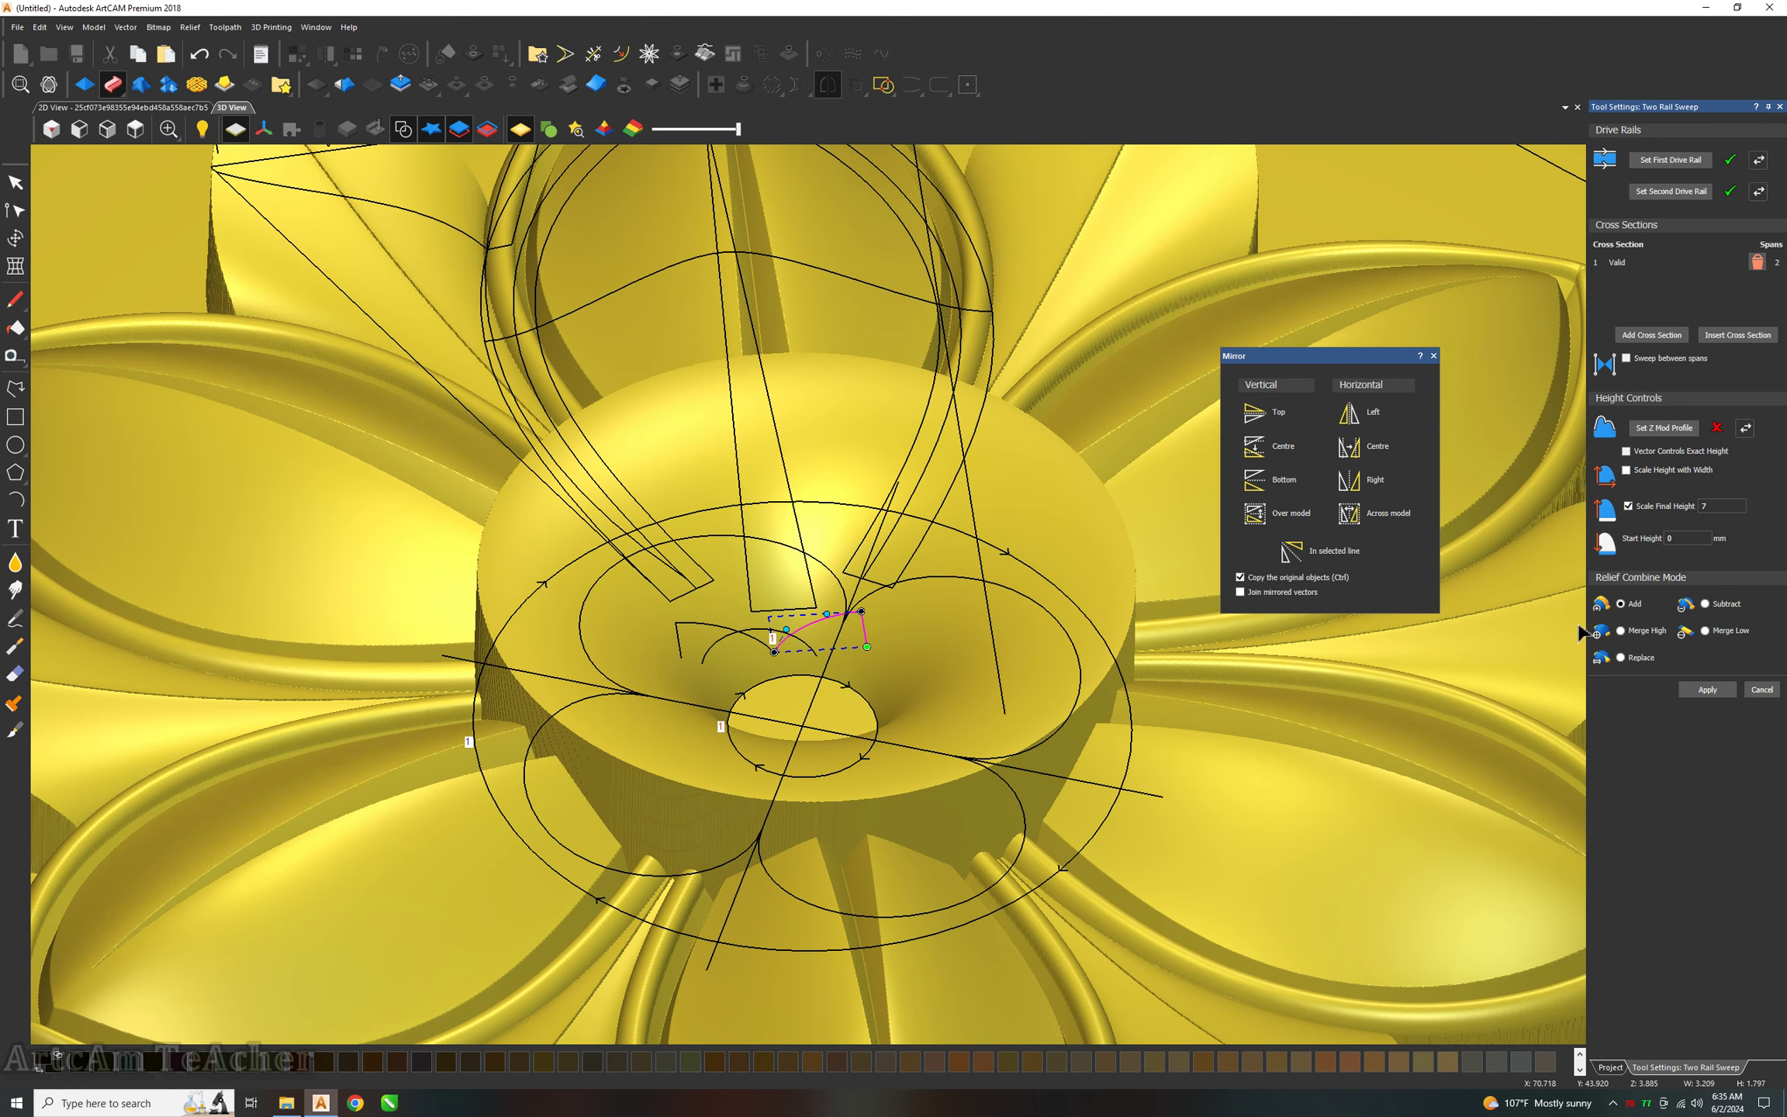
{"action": "left_click", "coordinate": [1728, 690]}
Inspect the raised four-lobed flower, then return to the flat 2D view.
{"action": "left_click", "coordinate": [972, 585]}
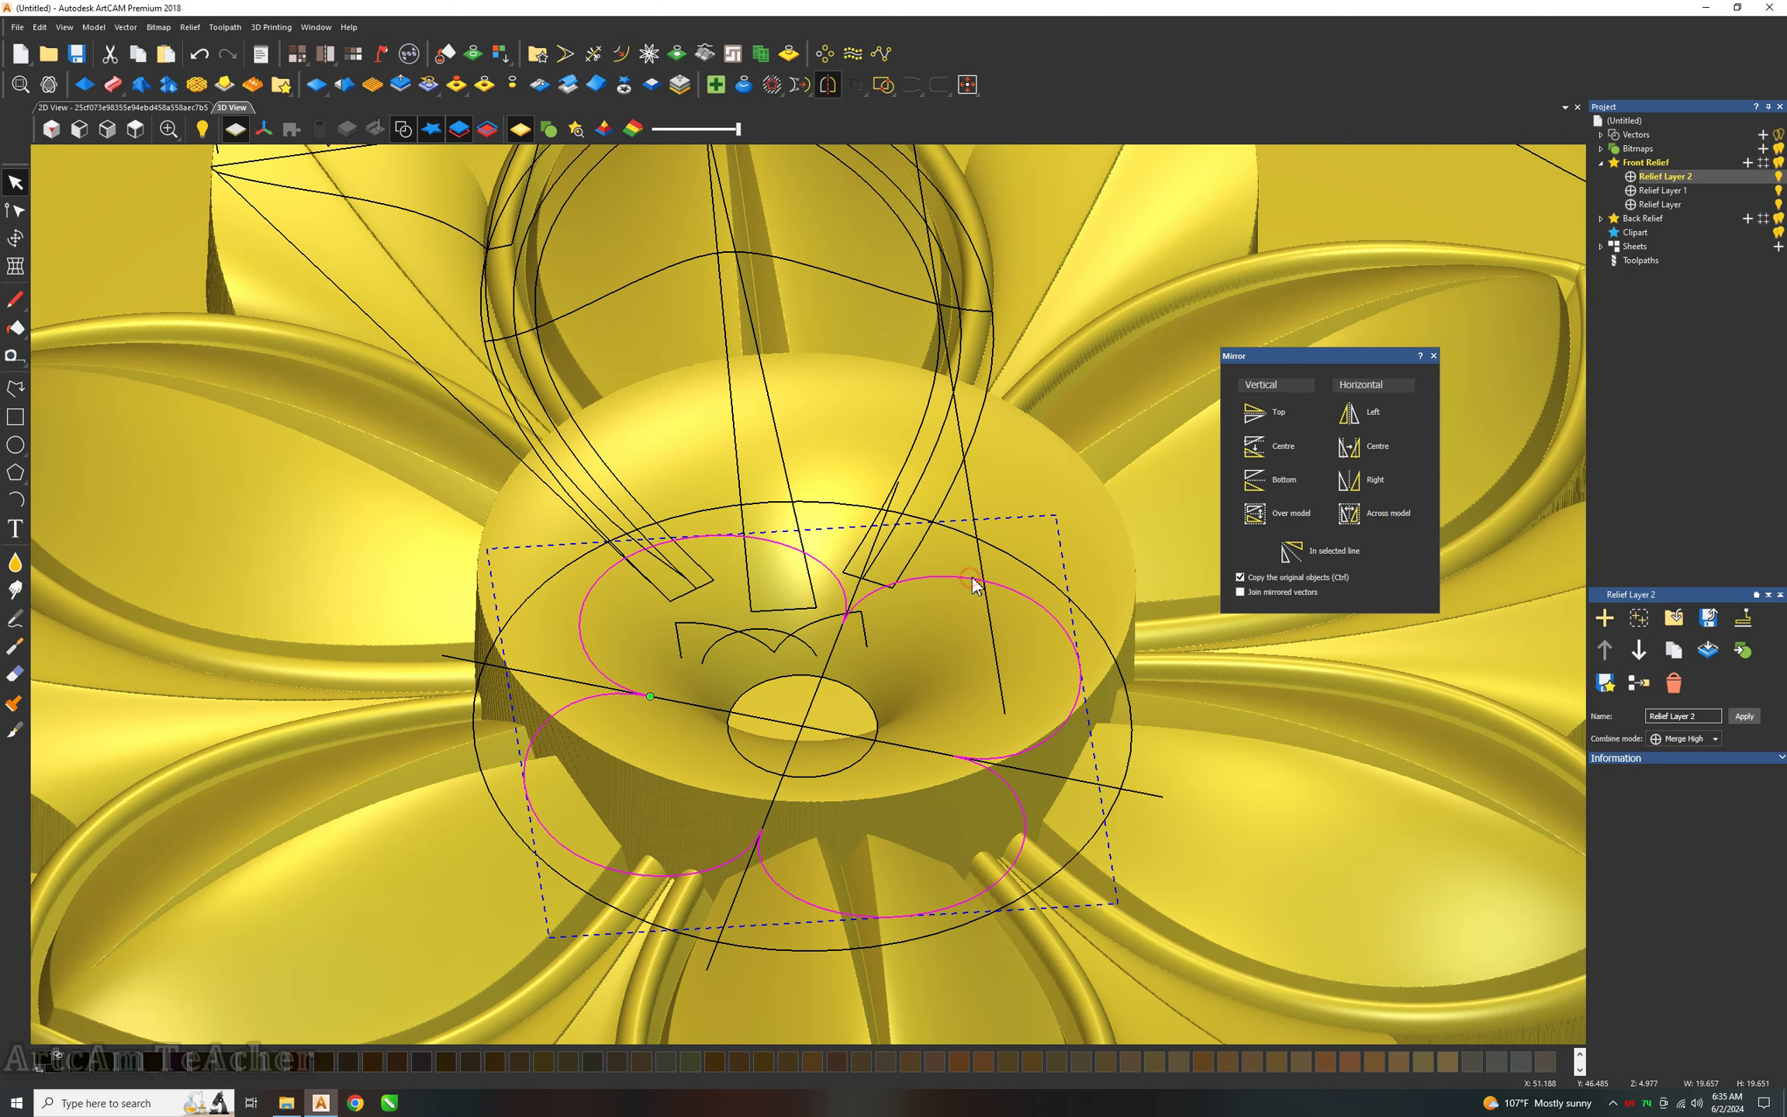
{"action": "left_click", "coordinate": [684, 341]}
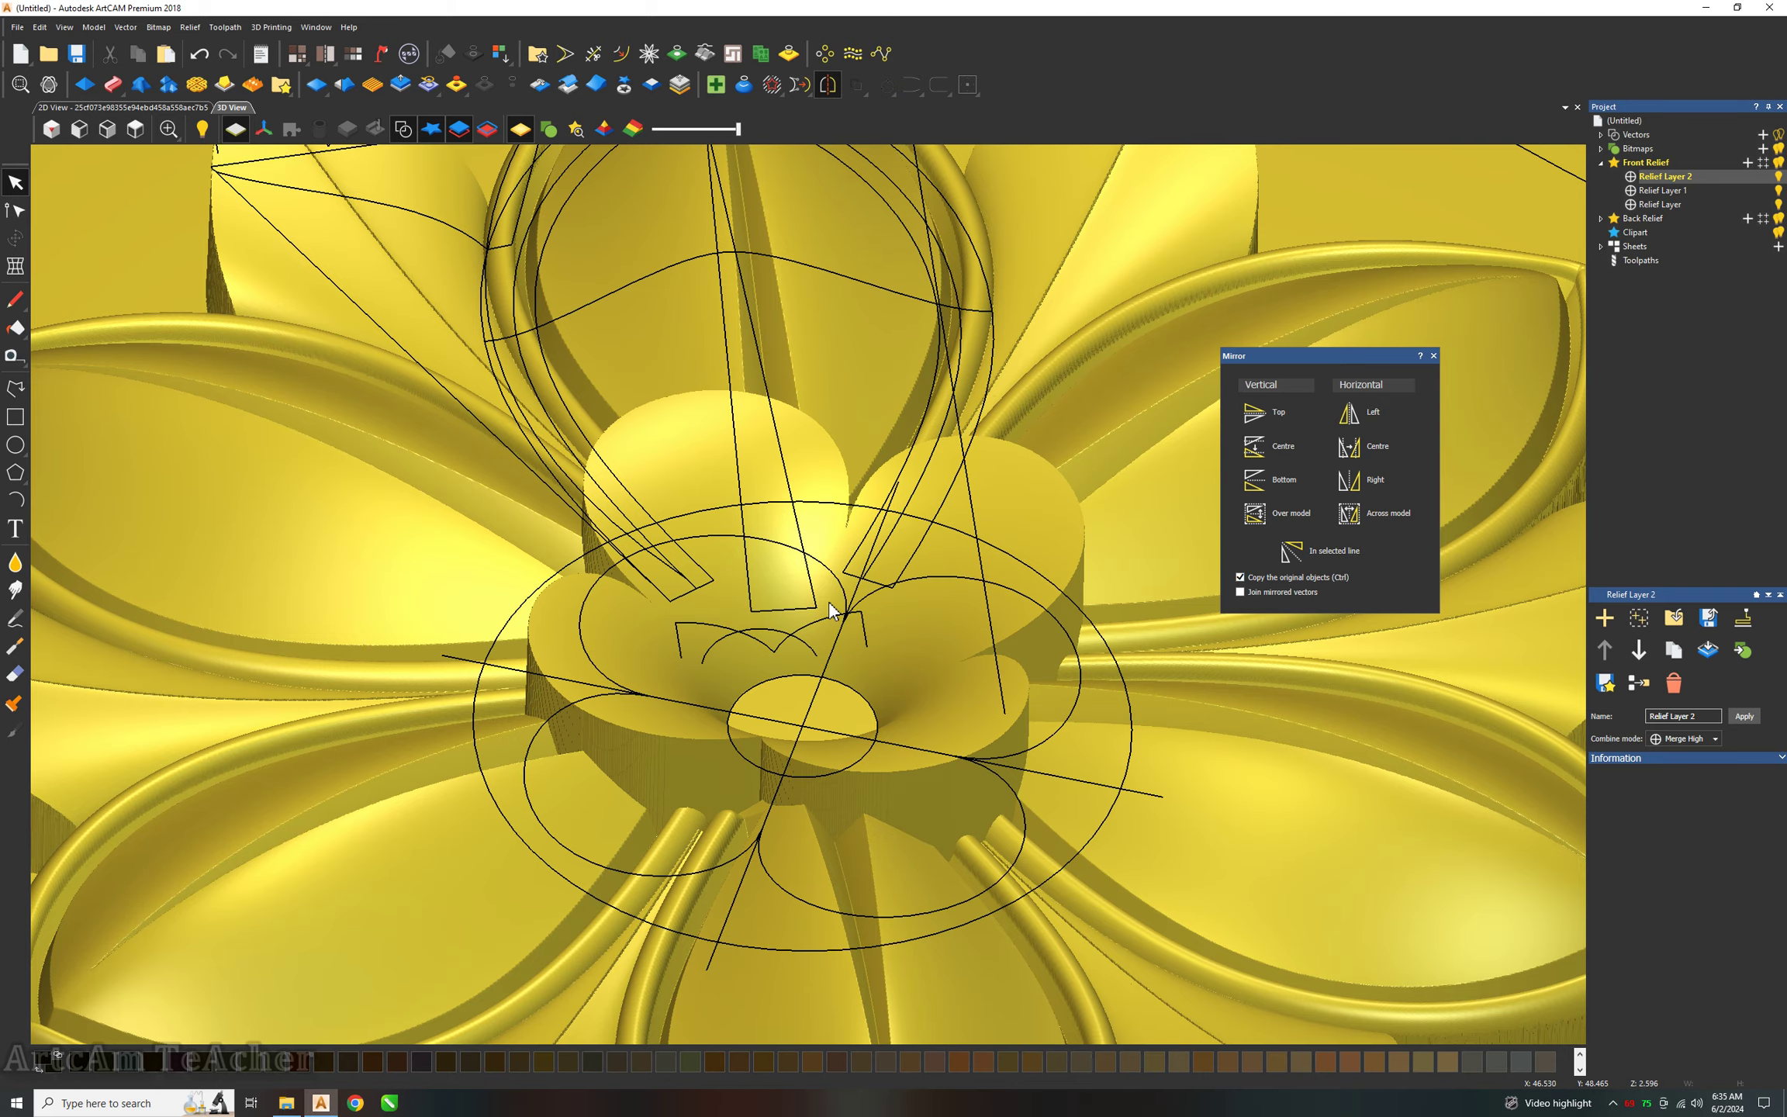
{"action": "mouse_move", "coordinate": [686, 345]}
{"action": "middle_mouse_down"}
{"action": "mouse_move", "coordinate": [534, 585]}
{"action": "mouse_move", "coordinate": [1014, 563]}
{"action": "mouse_move", "coordinate": [612, 516]}
{"action": "middle_mouse_up"}
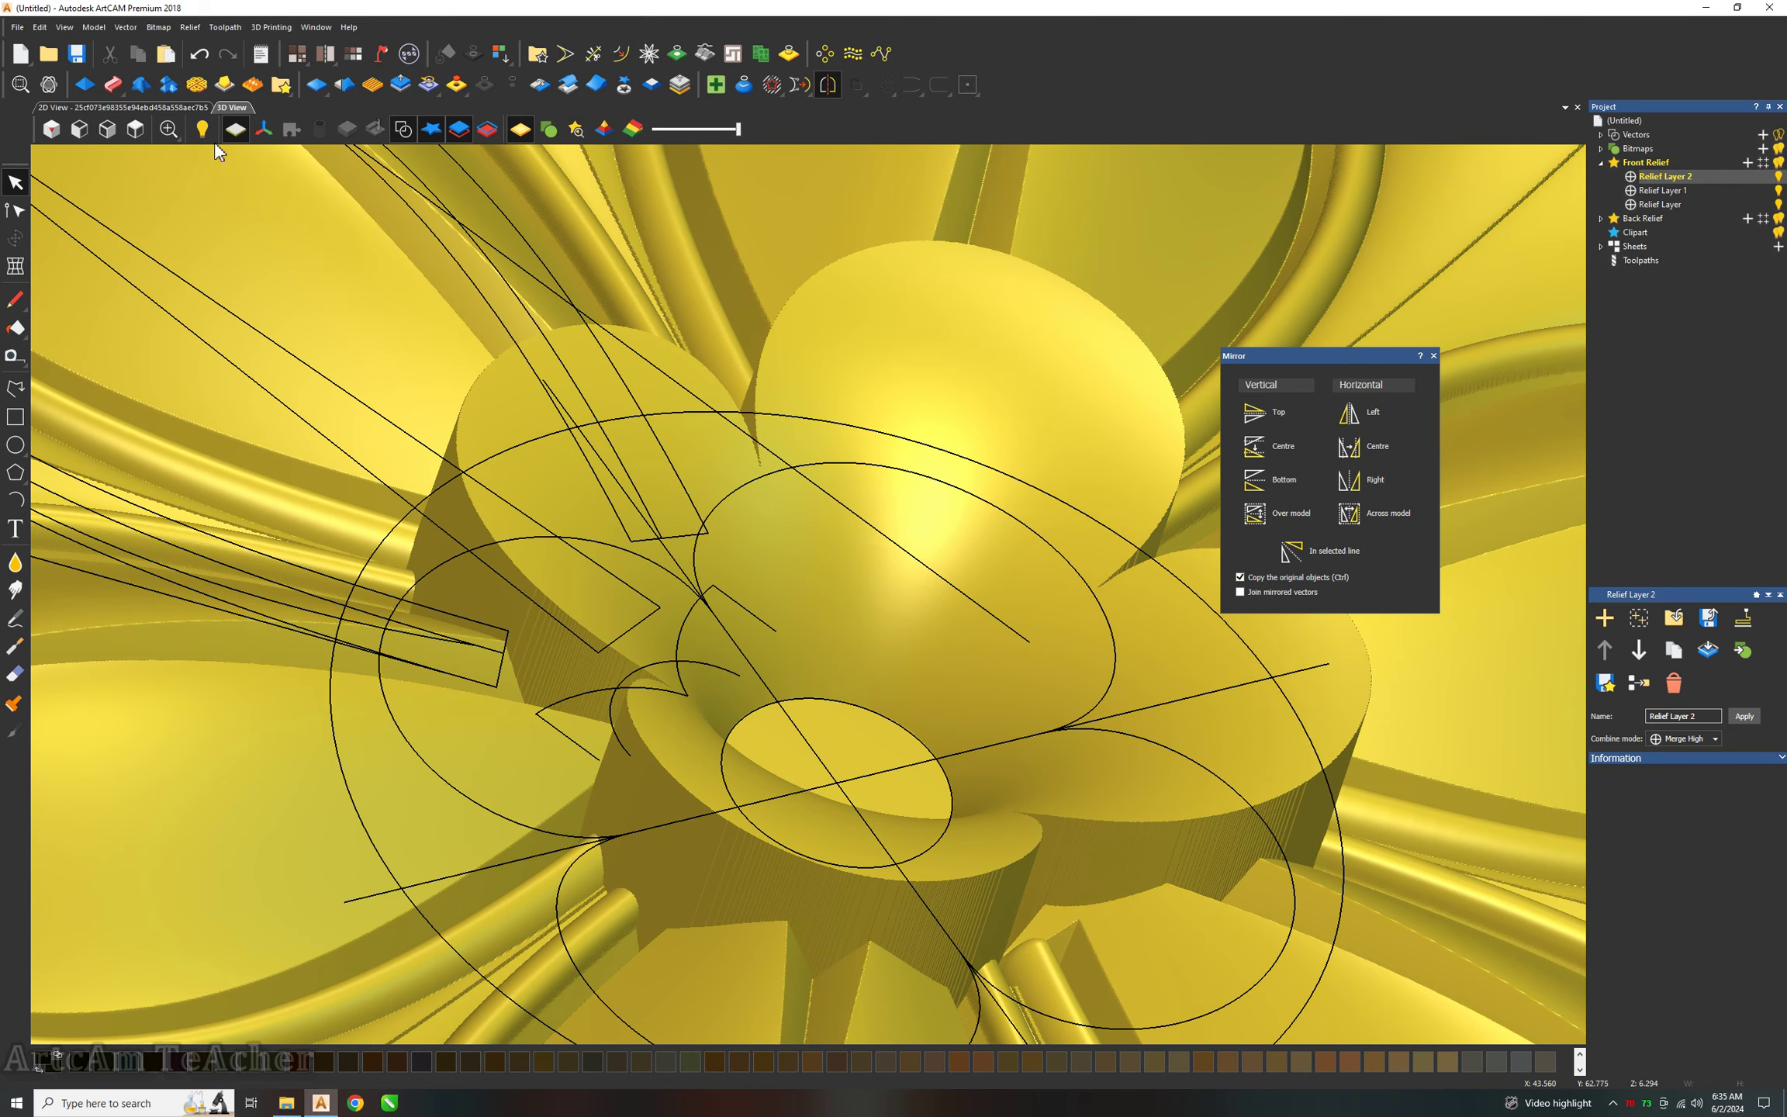
{"action": "left_click", "coordinate": [235, 129]}
{"action": "scroll", "coordinate": [810, 613], "scroll_direction": "up", "scroll_amount": 5}
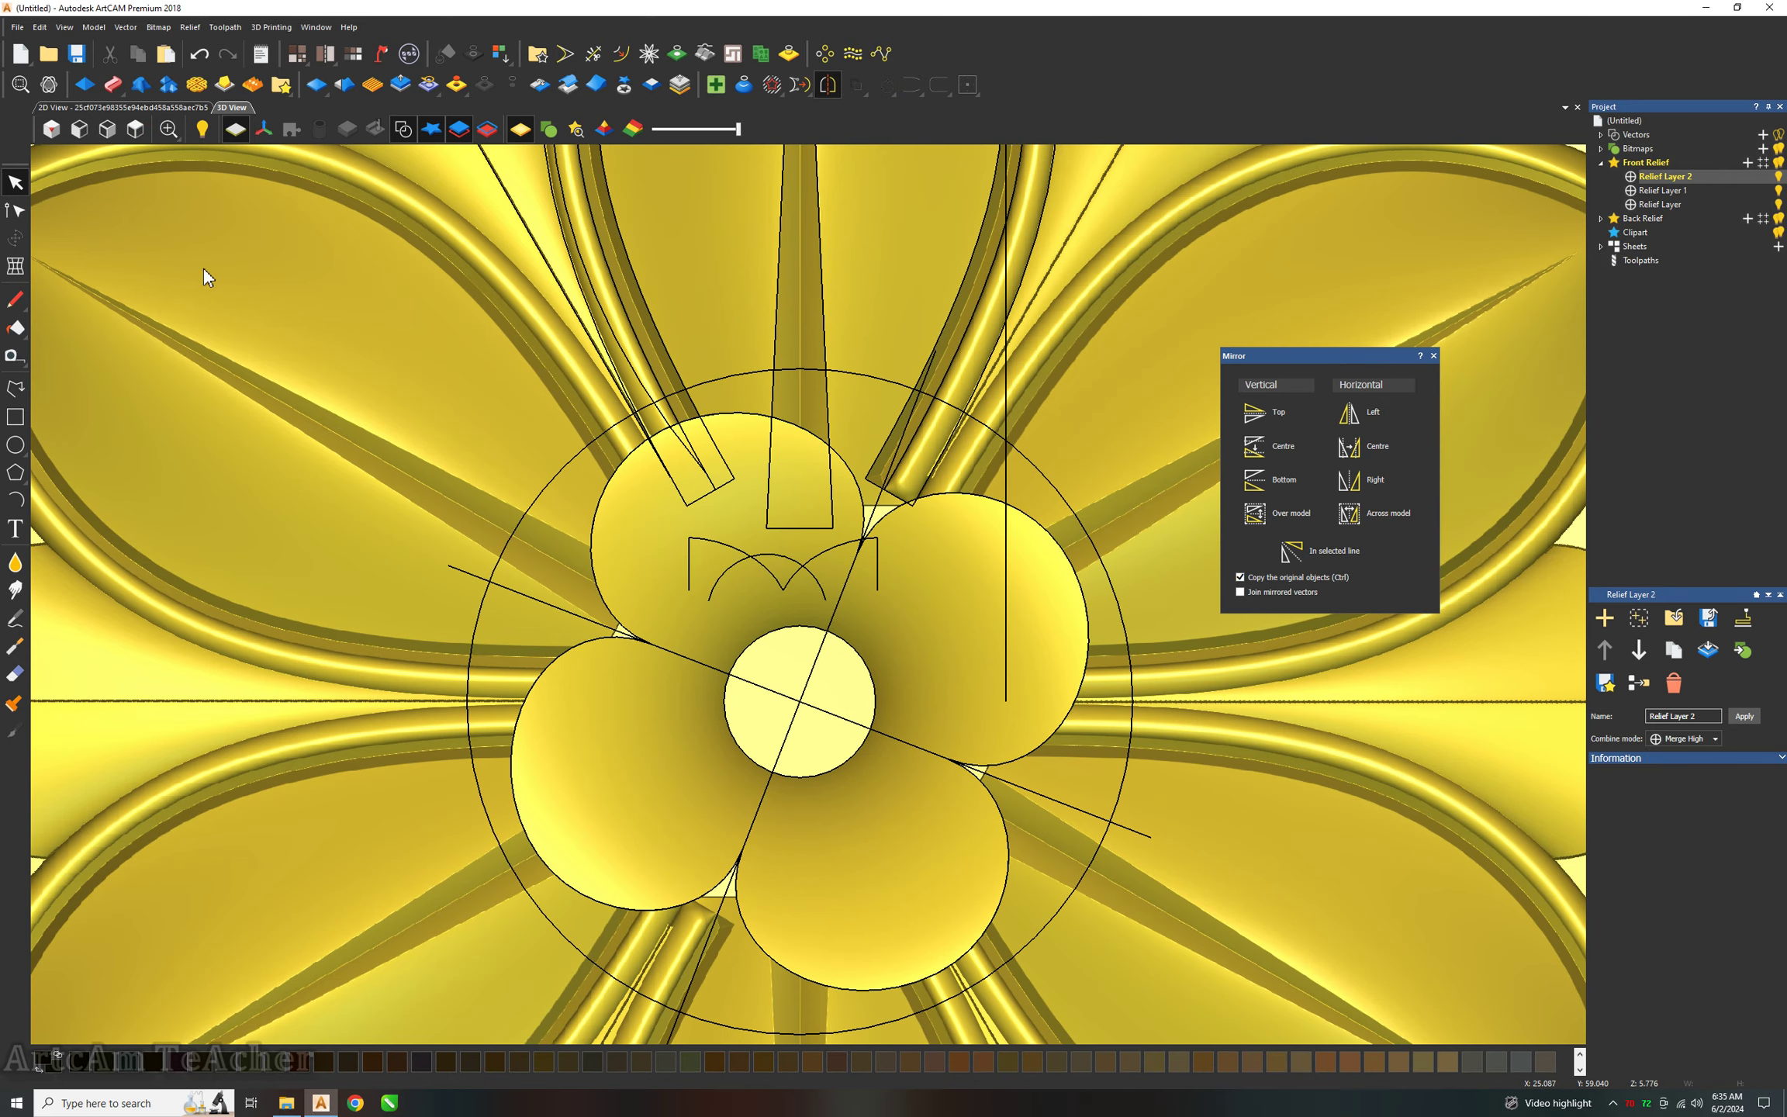
{"action": "left_click", "coordinate": [178, 109]}
{"action": "left_click", "coordinate": [14, 388]}
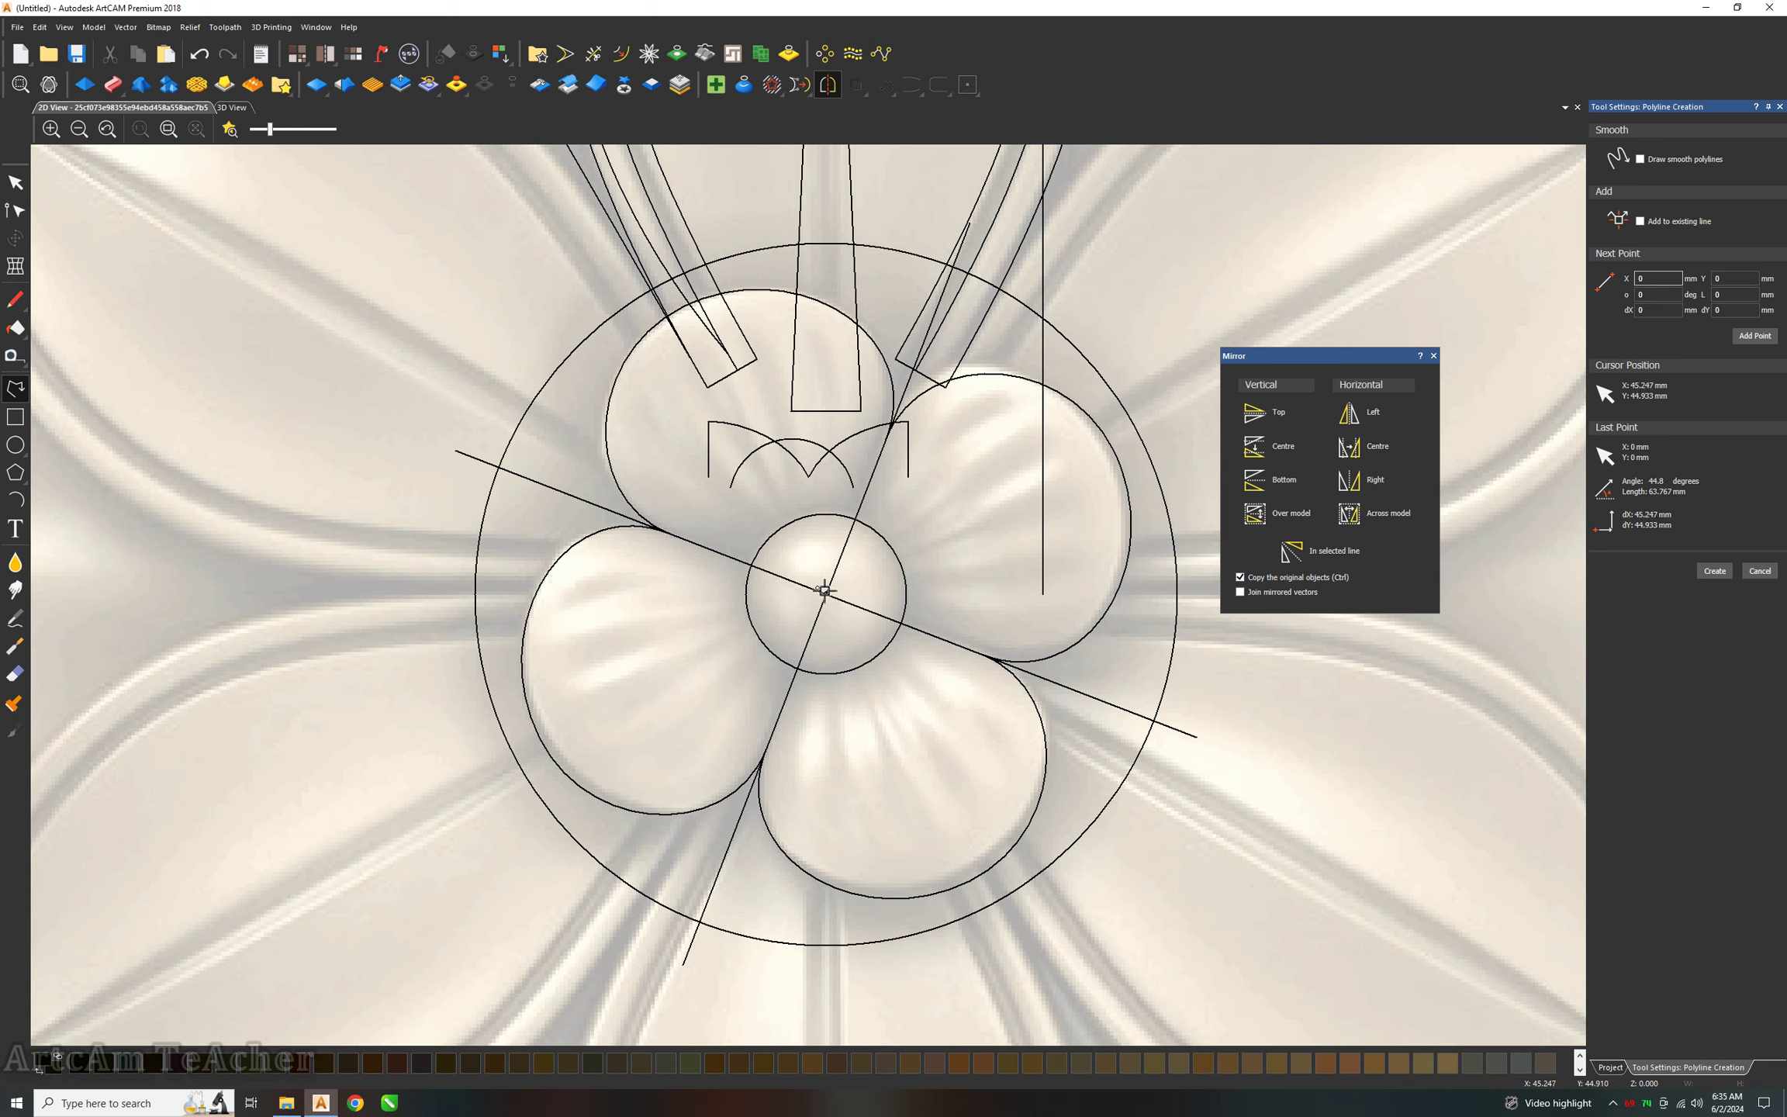
Draw two rail lines from the centre, toward the upper left and bottom left.
{"action": "left_click", "coordinate": [824, 591]}
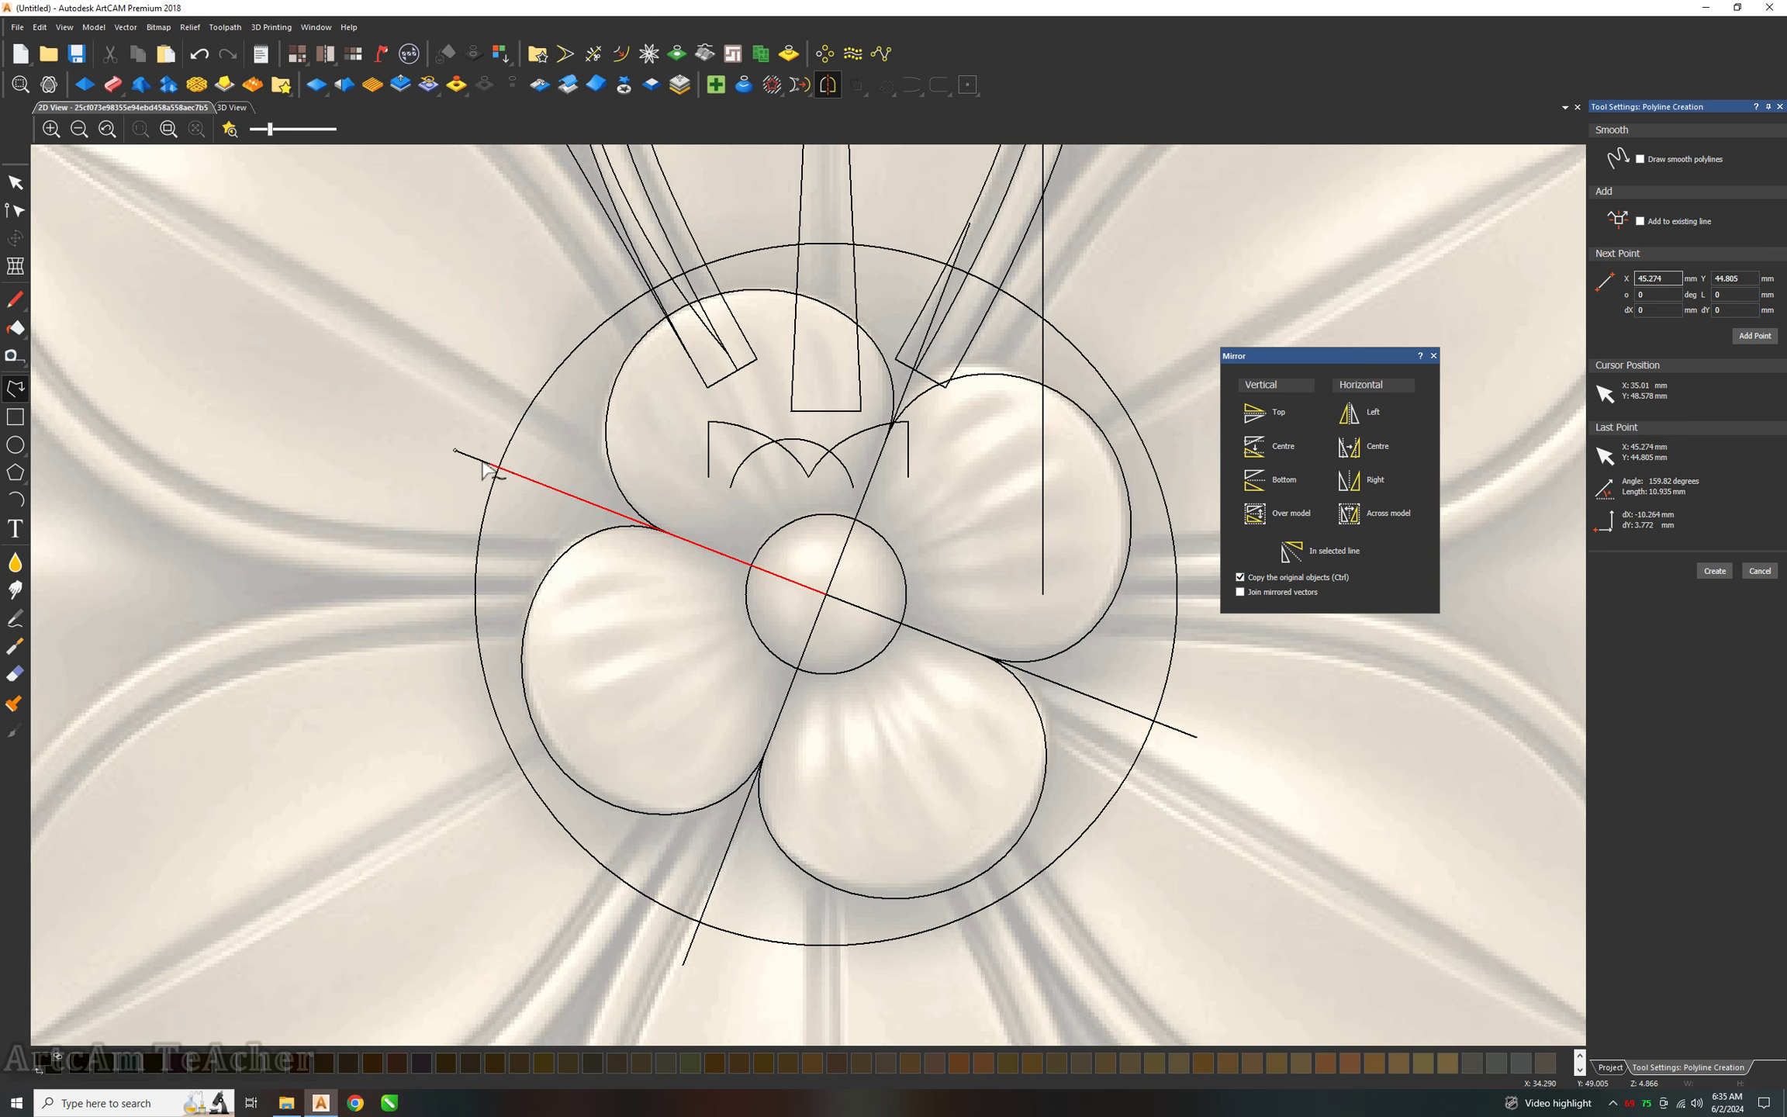
{"action": "left_click", "coordinate": [458, 448]}
{"action": "right_click", "coordinate": [457, 448]}
{"action": "left_click", "coordinate": [16, 388]}
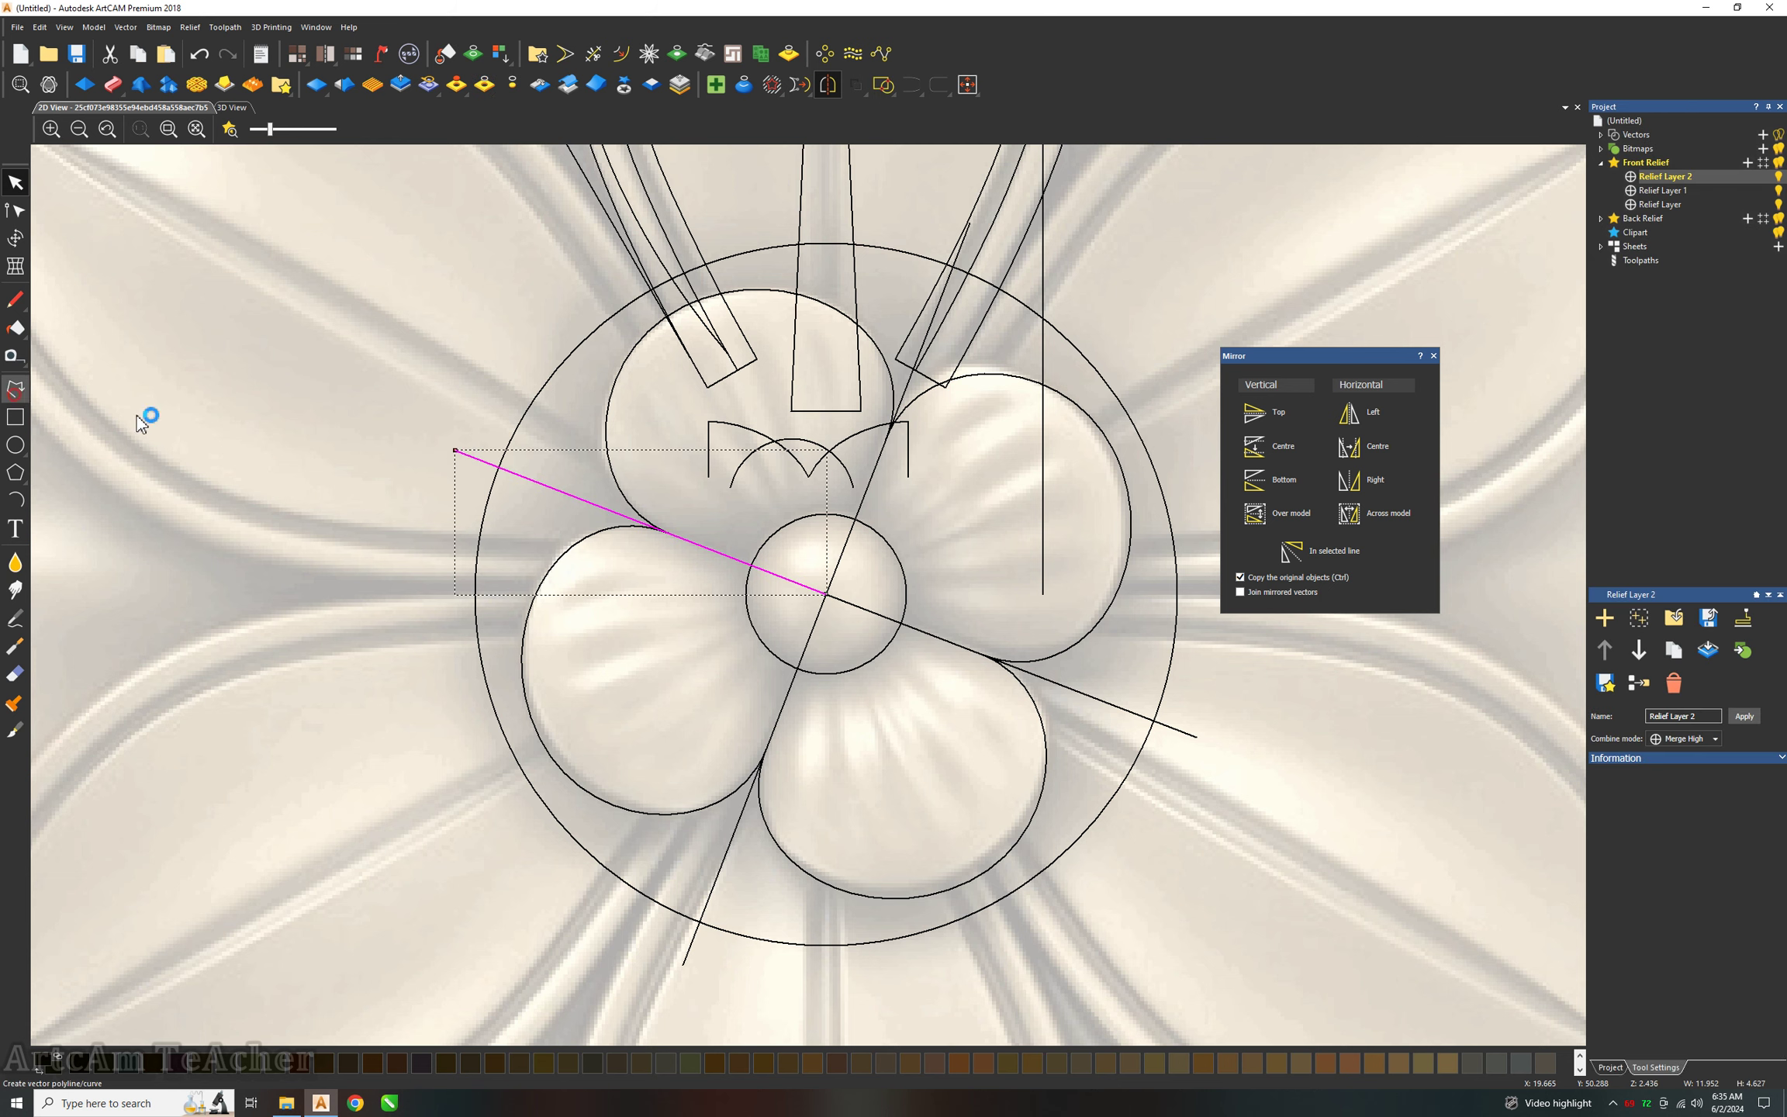
{"action": "left_click", "coordinate": [825, 593]}
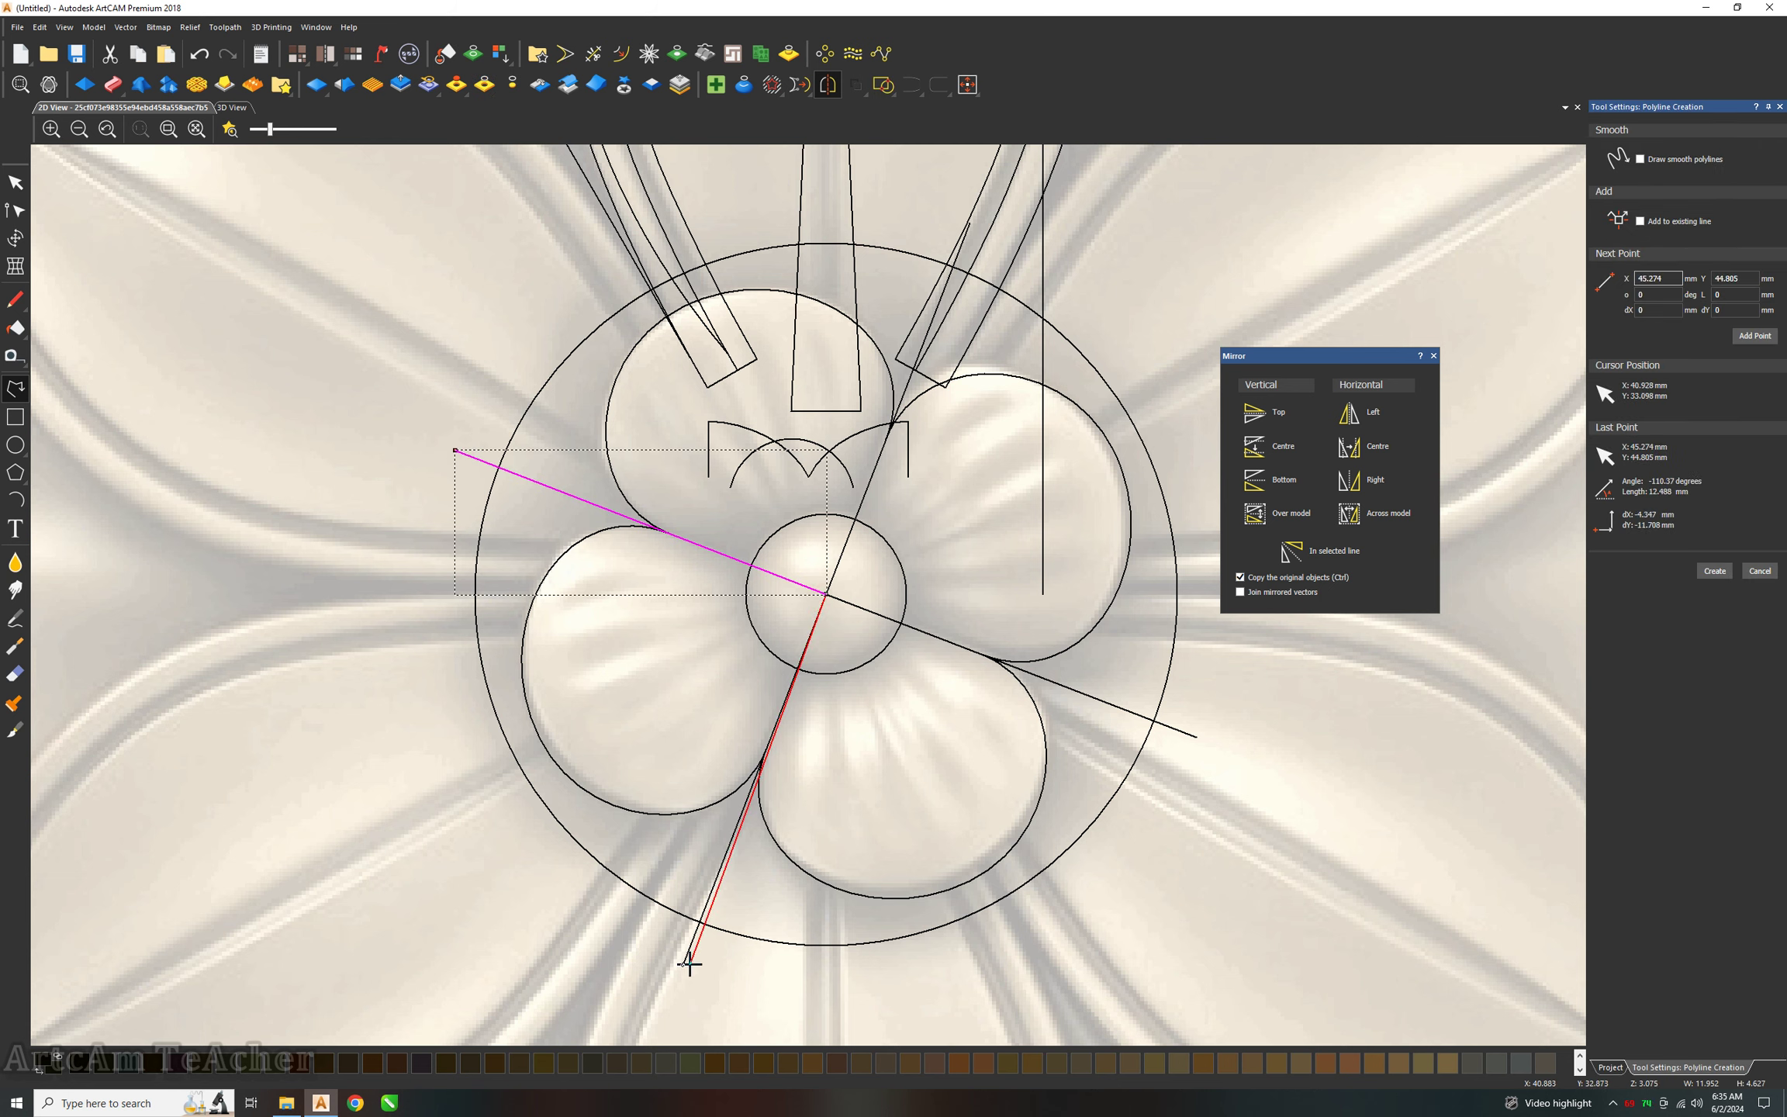
{"action": "left_click", "coordinate": [685, 965]}
{"action": "right_click", "coordinate": [685, 966]}
{"action": "left_click", "coordinate": [231, 107]}
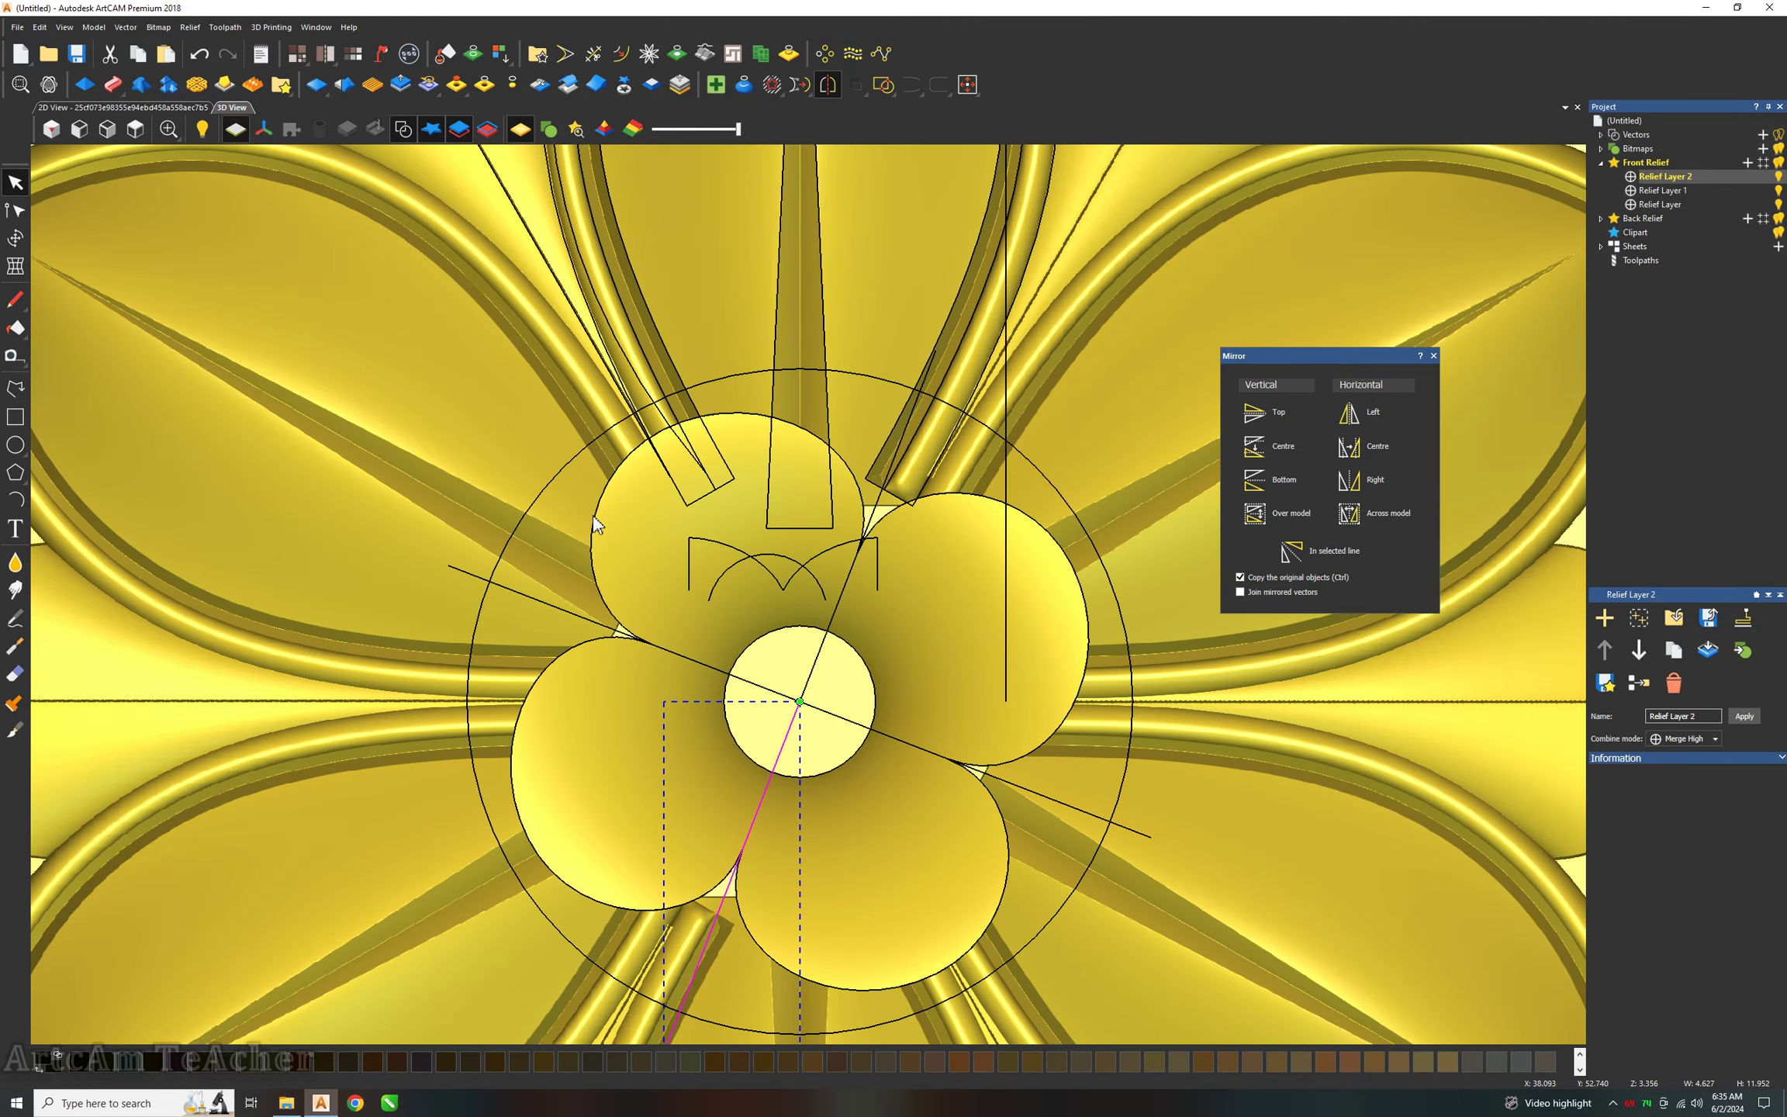
Draw a smooth wavy curve across the left lobe.
{"action": "left_click", "coordinate": [15, 388]}
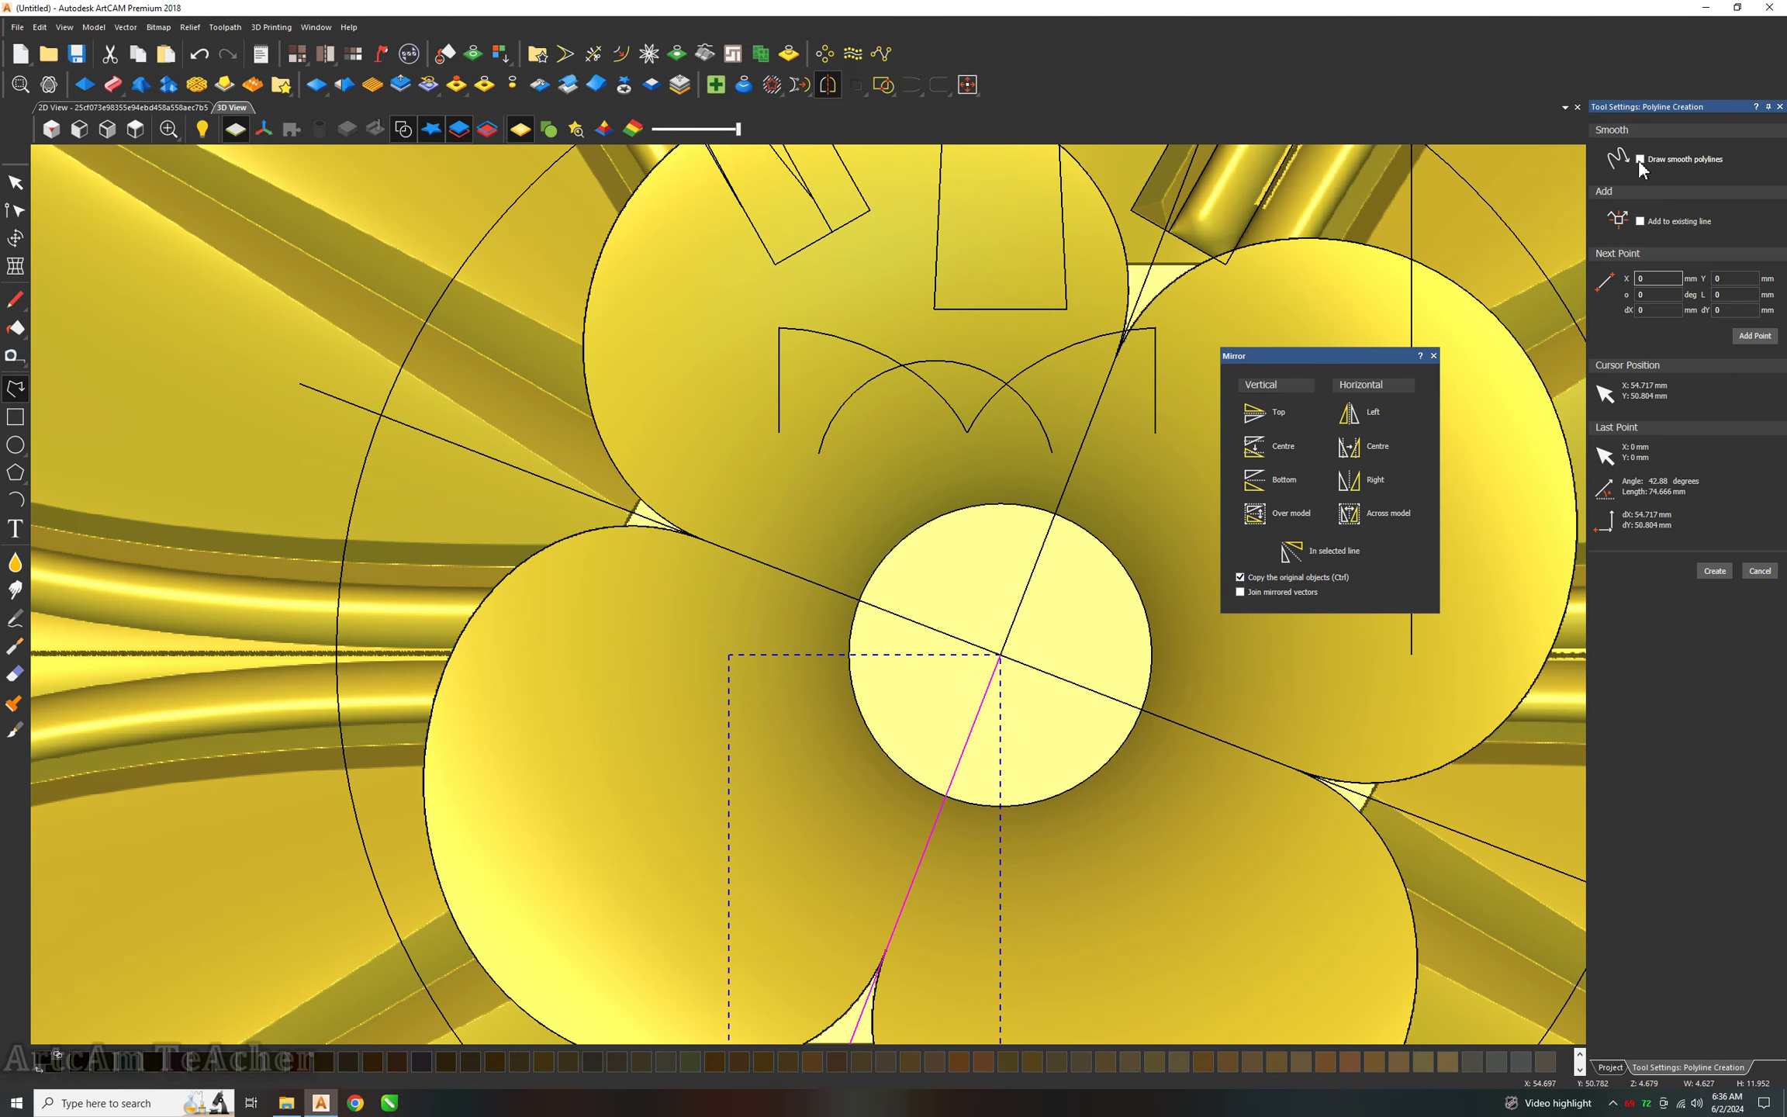
{"action": "left_click", "coordinate": [572, 715]}
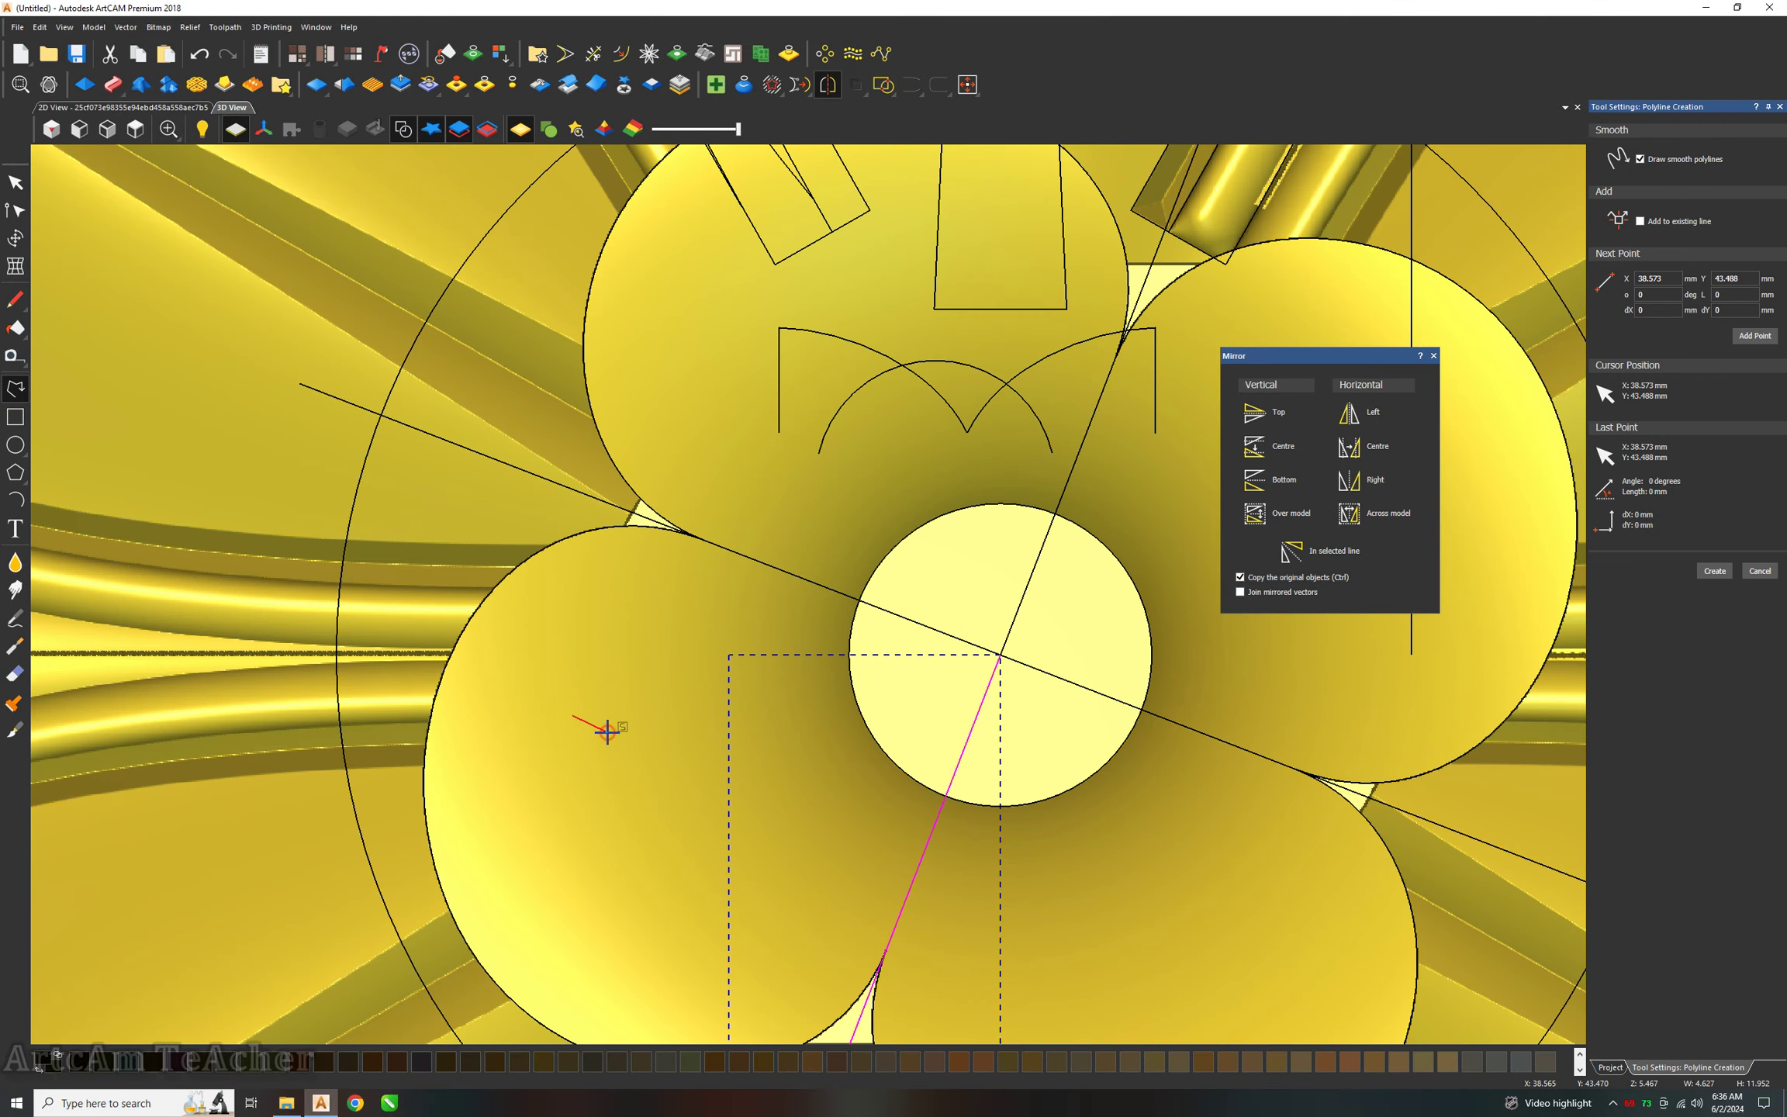
{"action": "left_click", "coordinate": [608, 732]}
{"action": "left_click", "coordinate": [654, 733]}
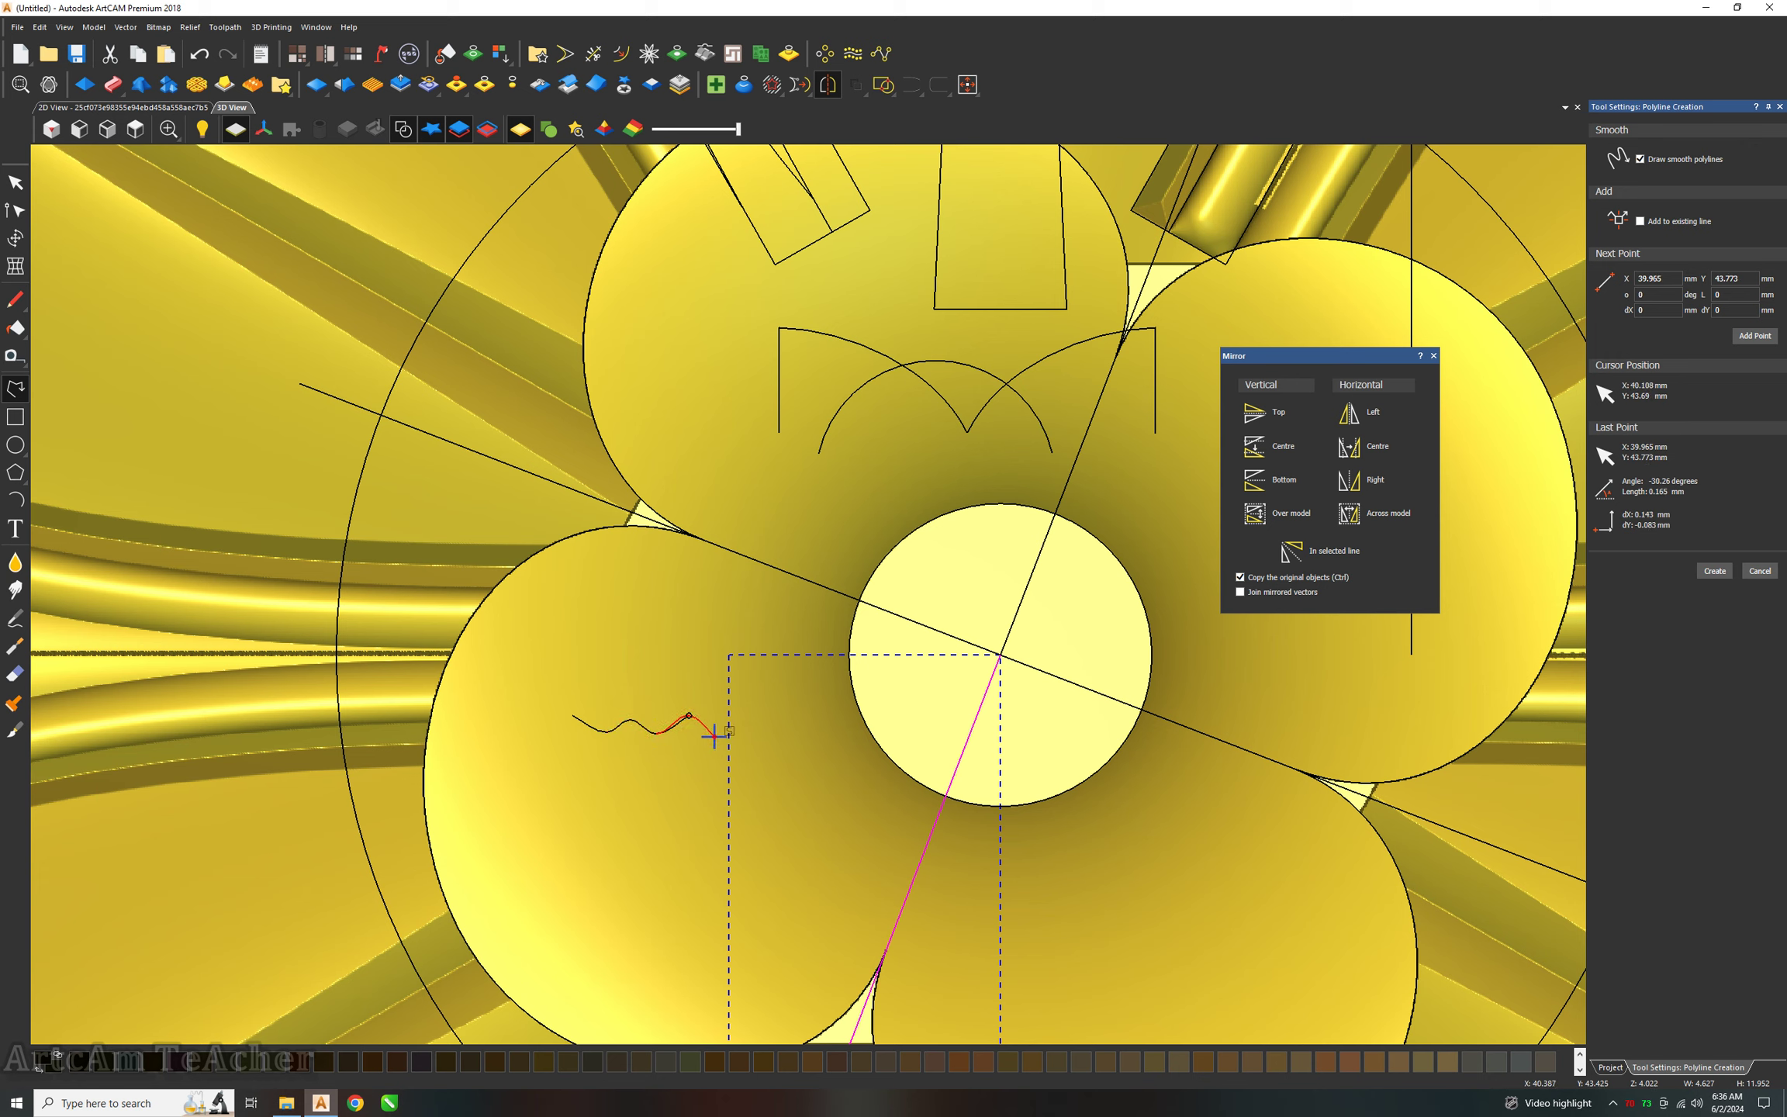
{"action": "left_click", "coordinate": [709, 737]}
{"action": "left_click", "coordinate": [754, 716]}
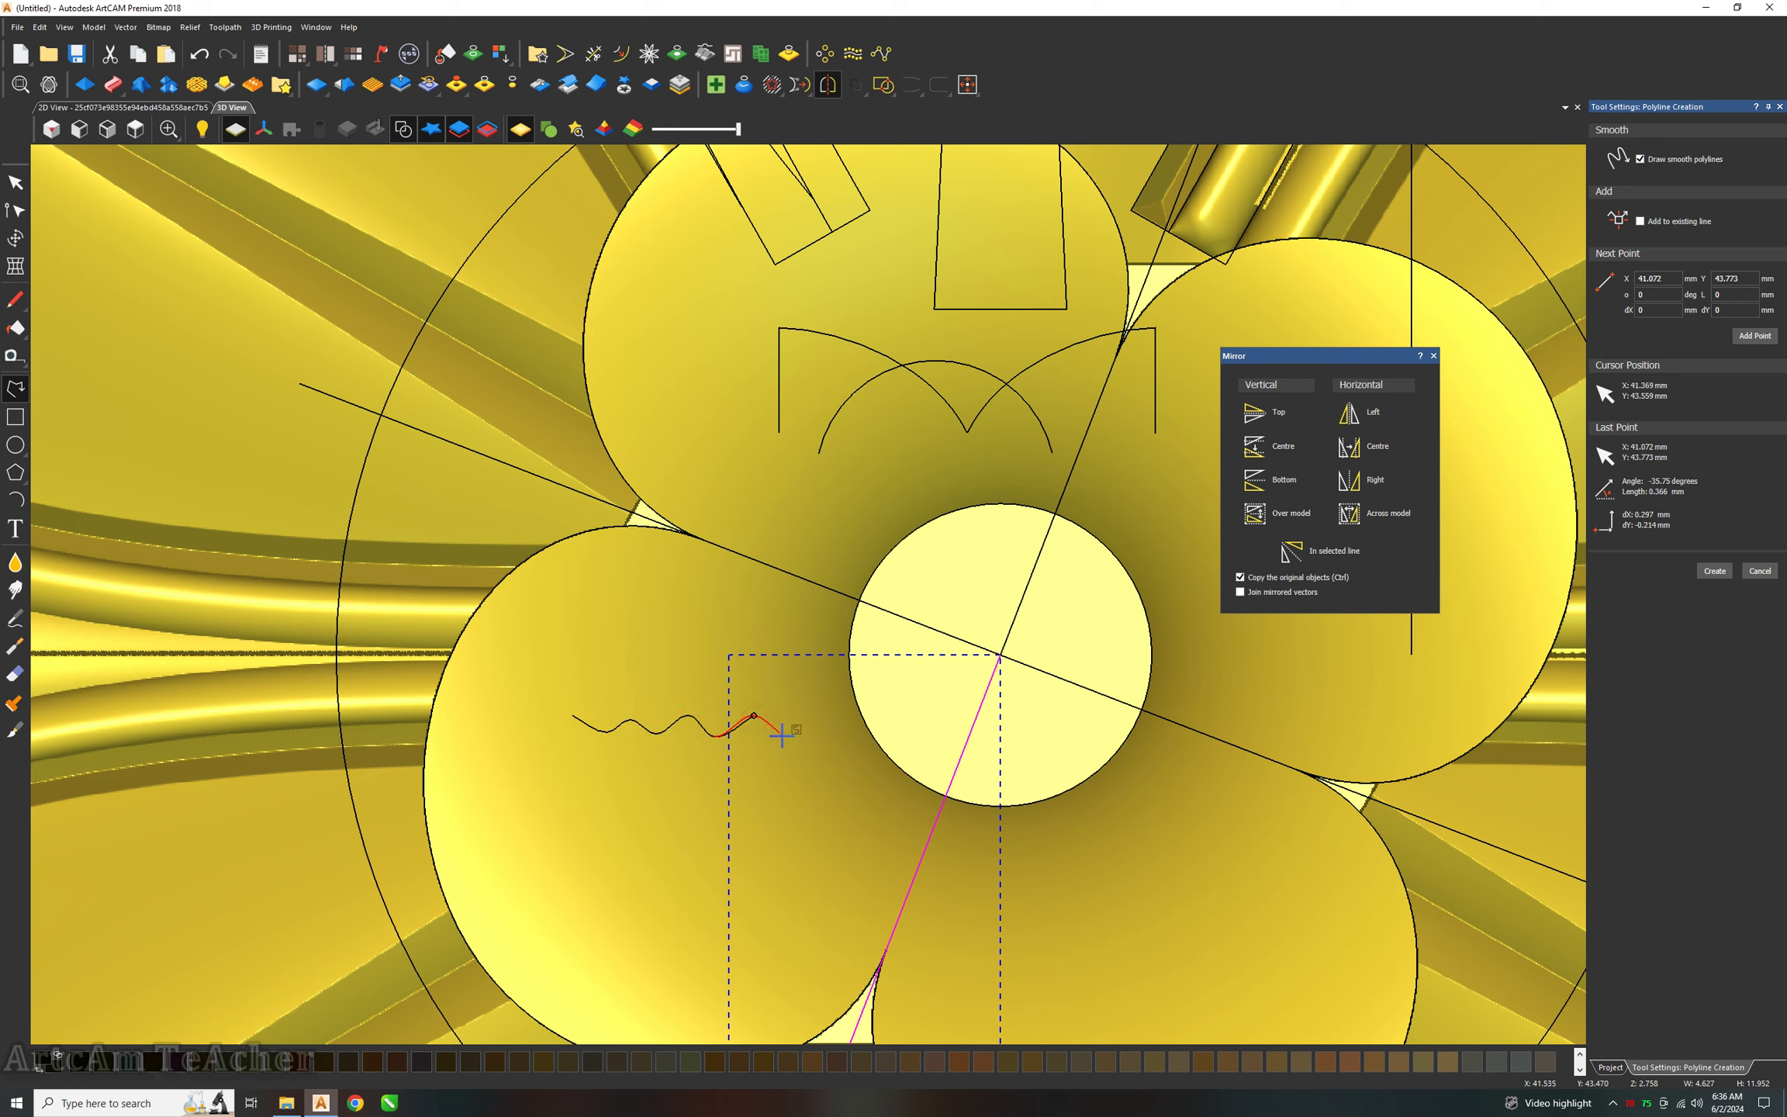
{"action": "double_click", "coordinate": [815, 714]}
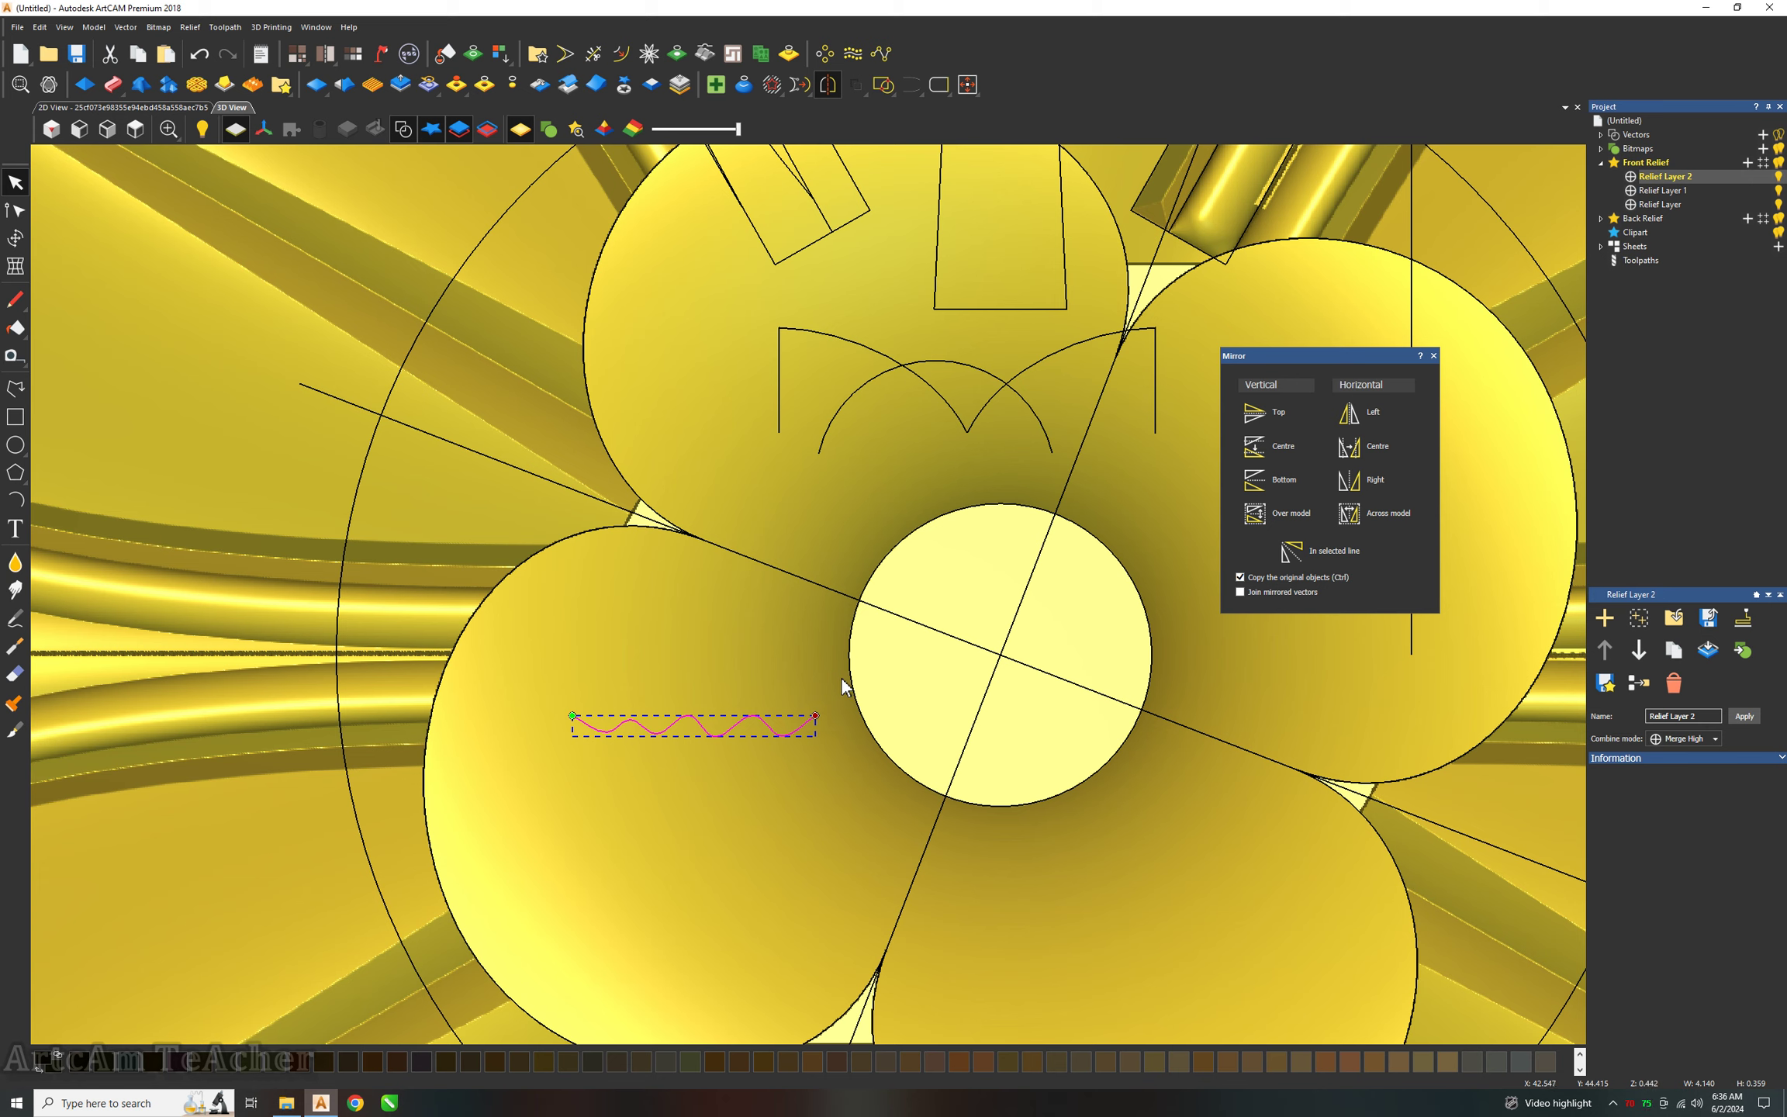
{"action": "left_click", "coordinate": [790, 630]}
Draw a short straight line above the wavy curve.
{"action": "left_click", "coordinate": [16, 388]}
{"action": "left_click", "coordinate": [558, 617]}
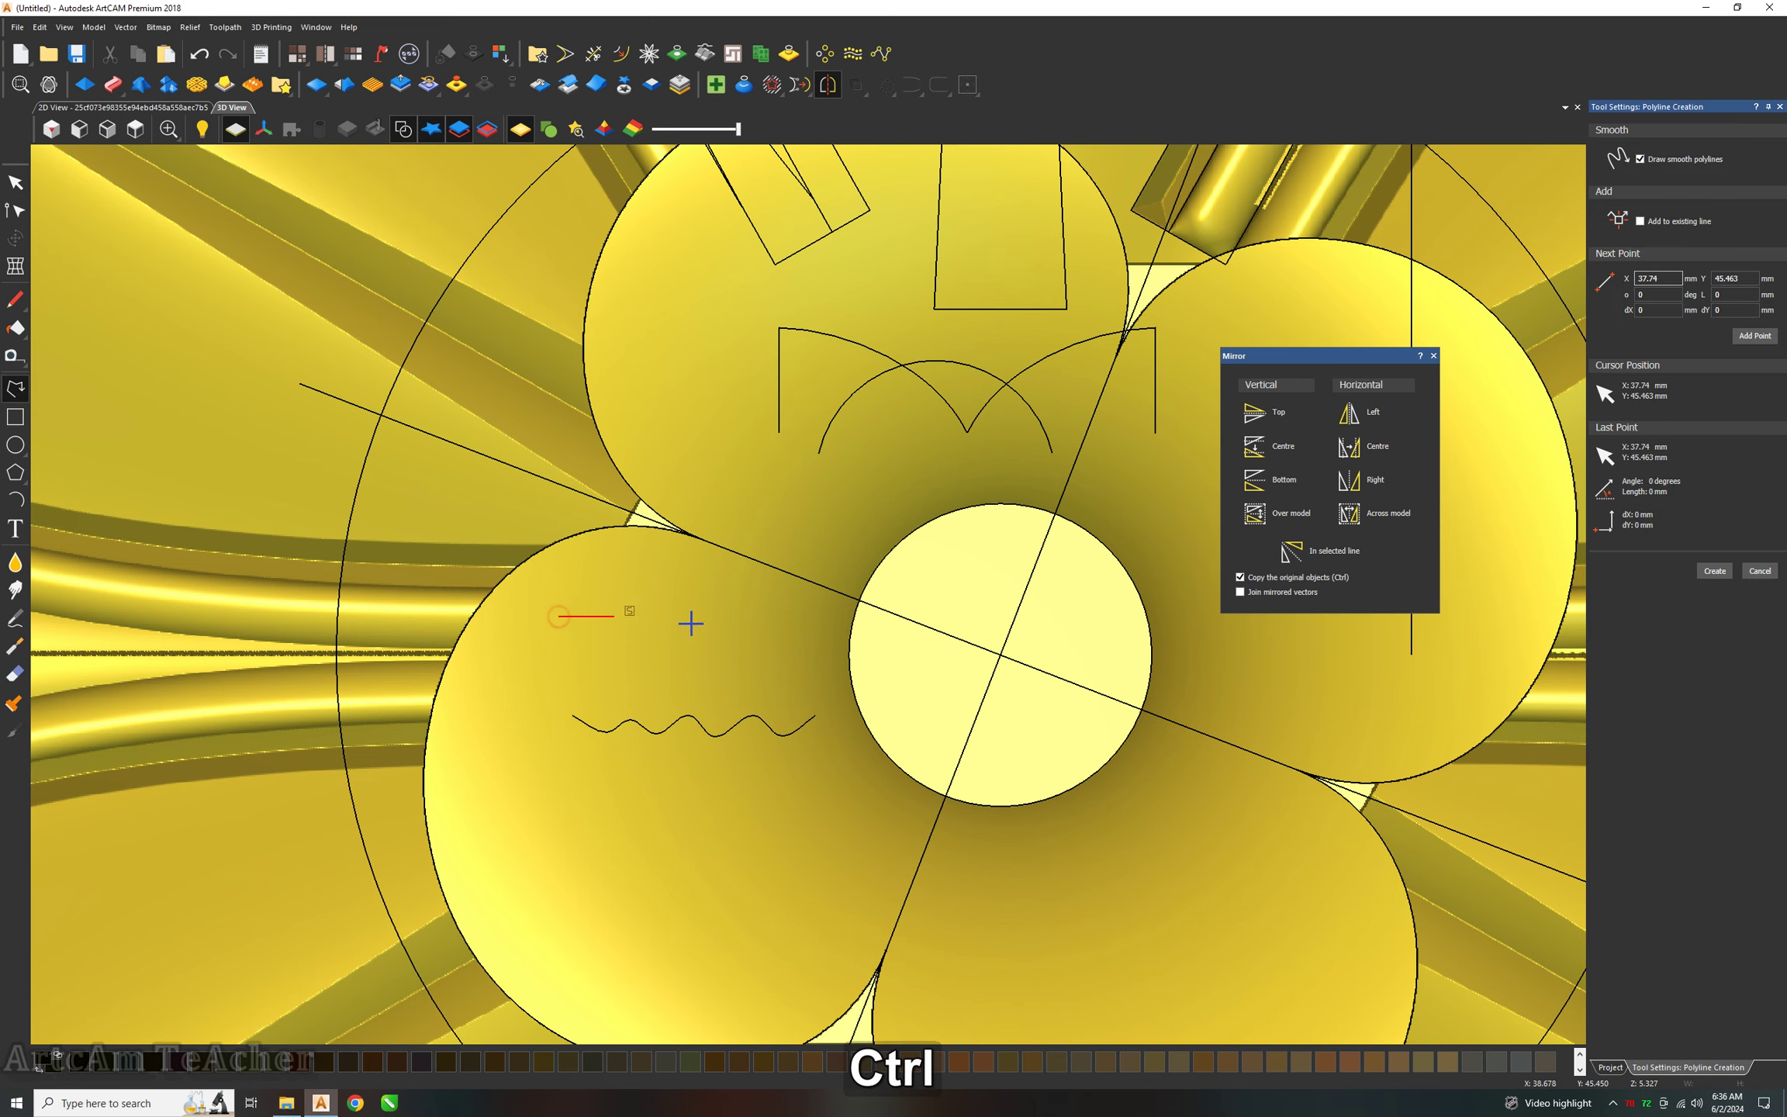
{"action": "left_click", "coordinate": [694, 621]}
{"action": "key", "text": "Escape"}
Select both rail lines and start a Two Rail Sweep on them.
{"action": "left_click", "coordinate": [766, 564]}
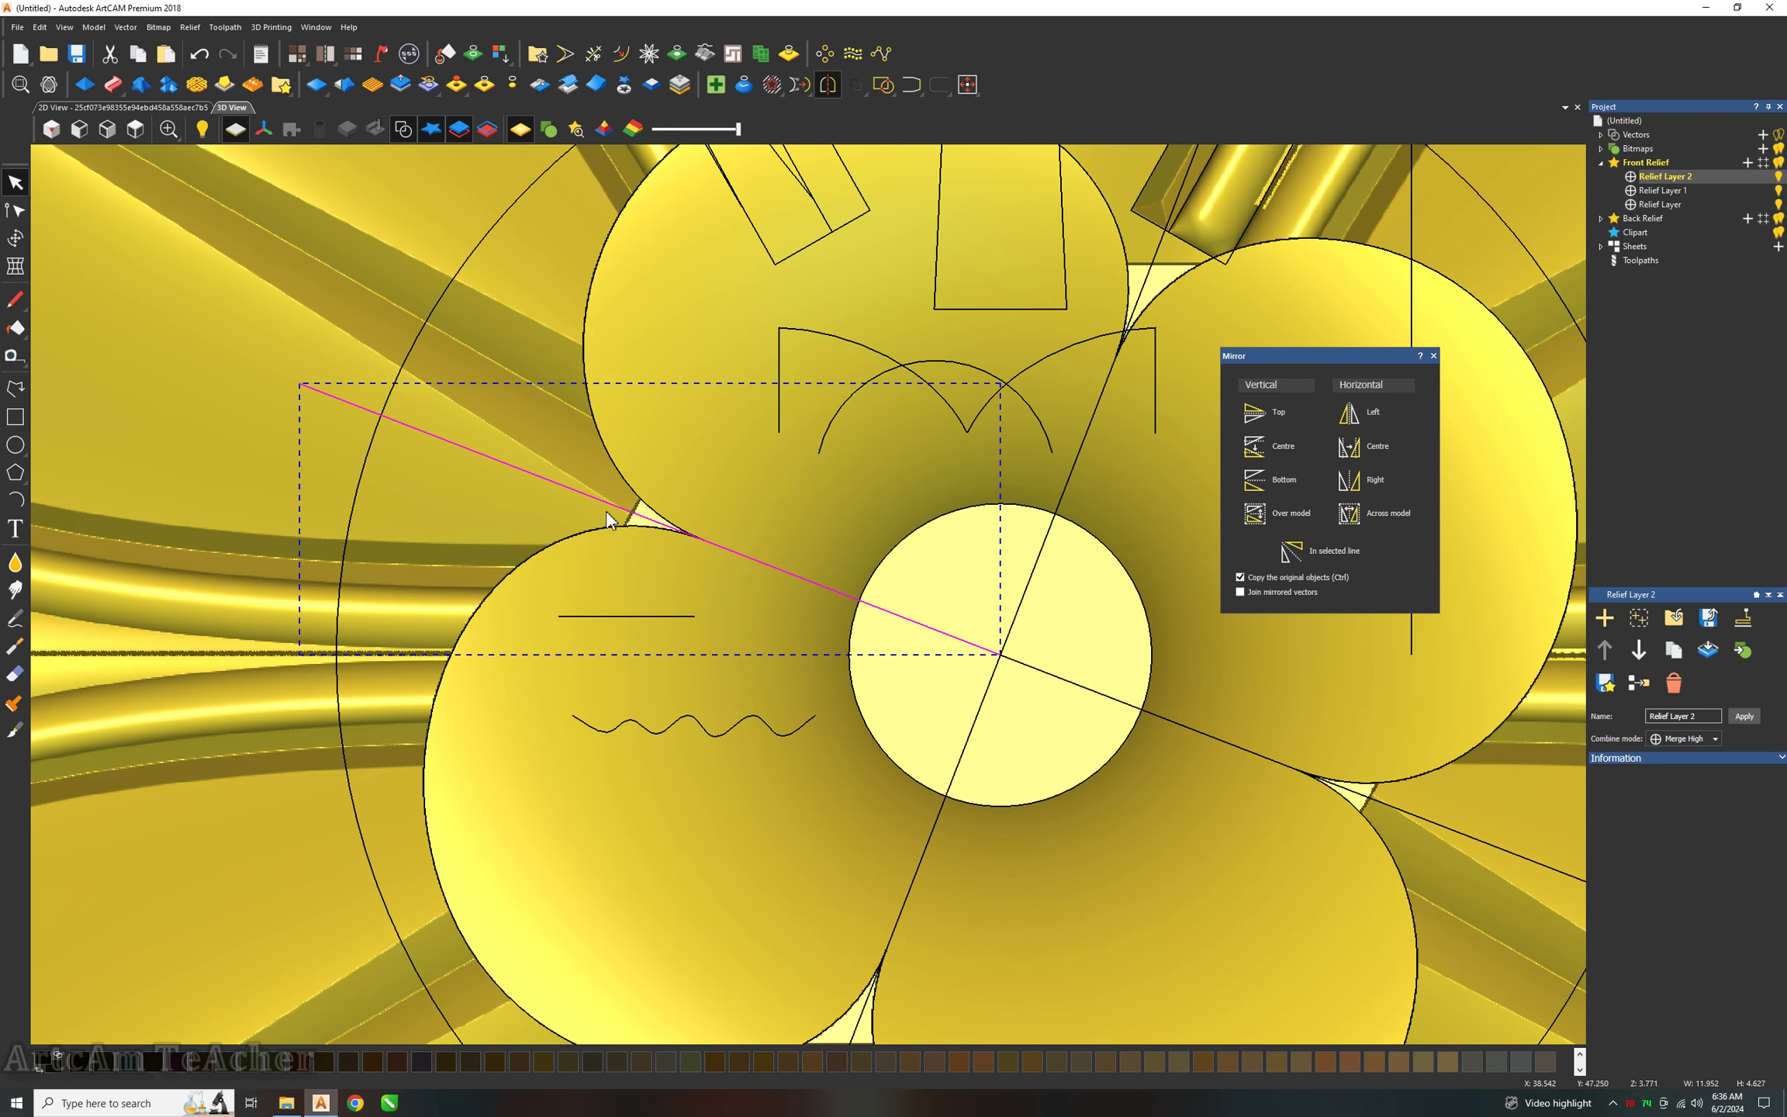
{"action": "scroll", "coordinate": [905, 794], "scroll_direction": "down", "scroll_amount": 3}
{"action": "left_click", "coordinate": [890, 736], "text": "shift"}
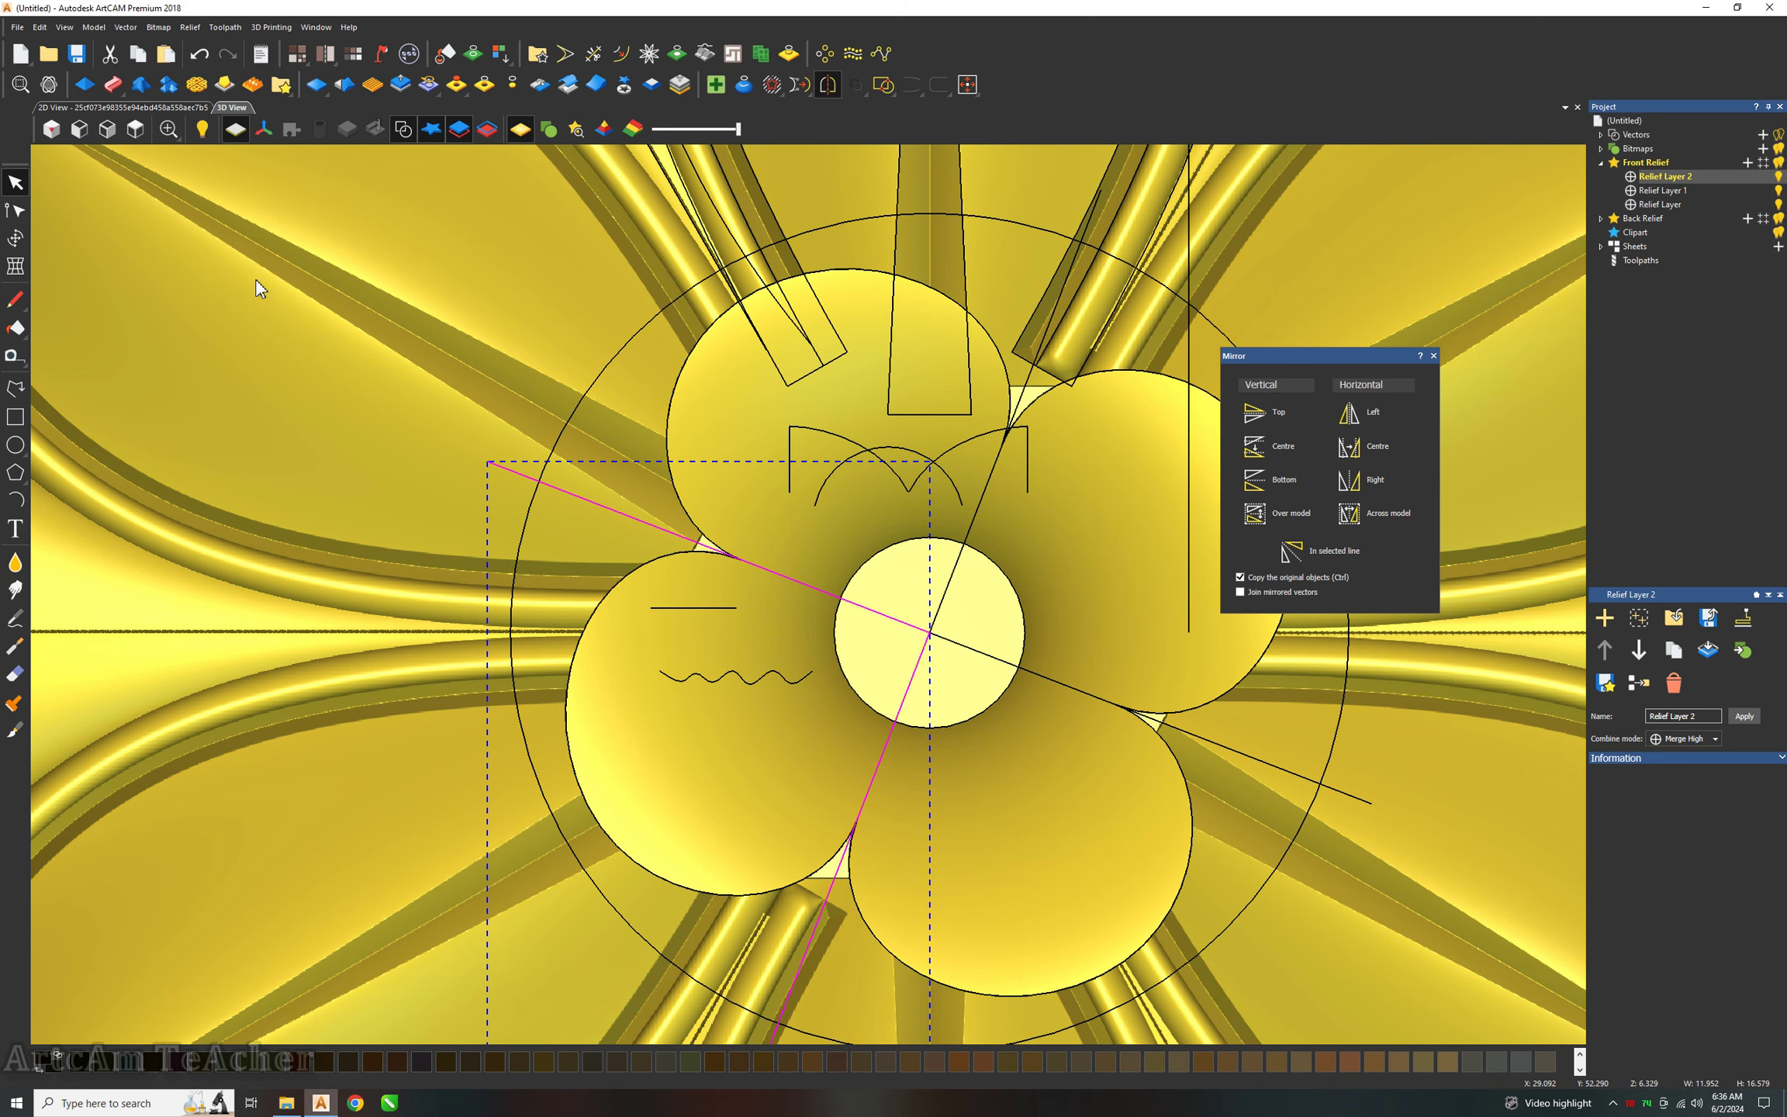
{"action": "left_click", "coordinate": [112, 83]}
Add the short line and wavy curve as profiles, then cancel that sweep setup.
{"action": "left_click", "coordinate": [698, 609]}
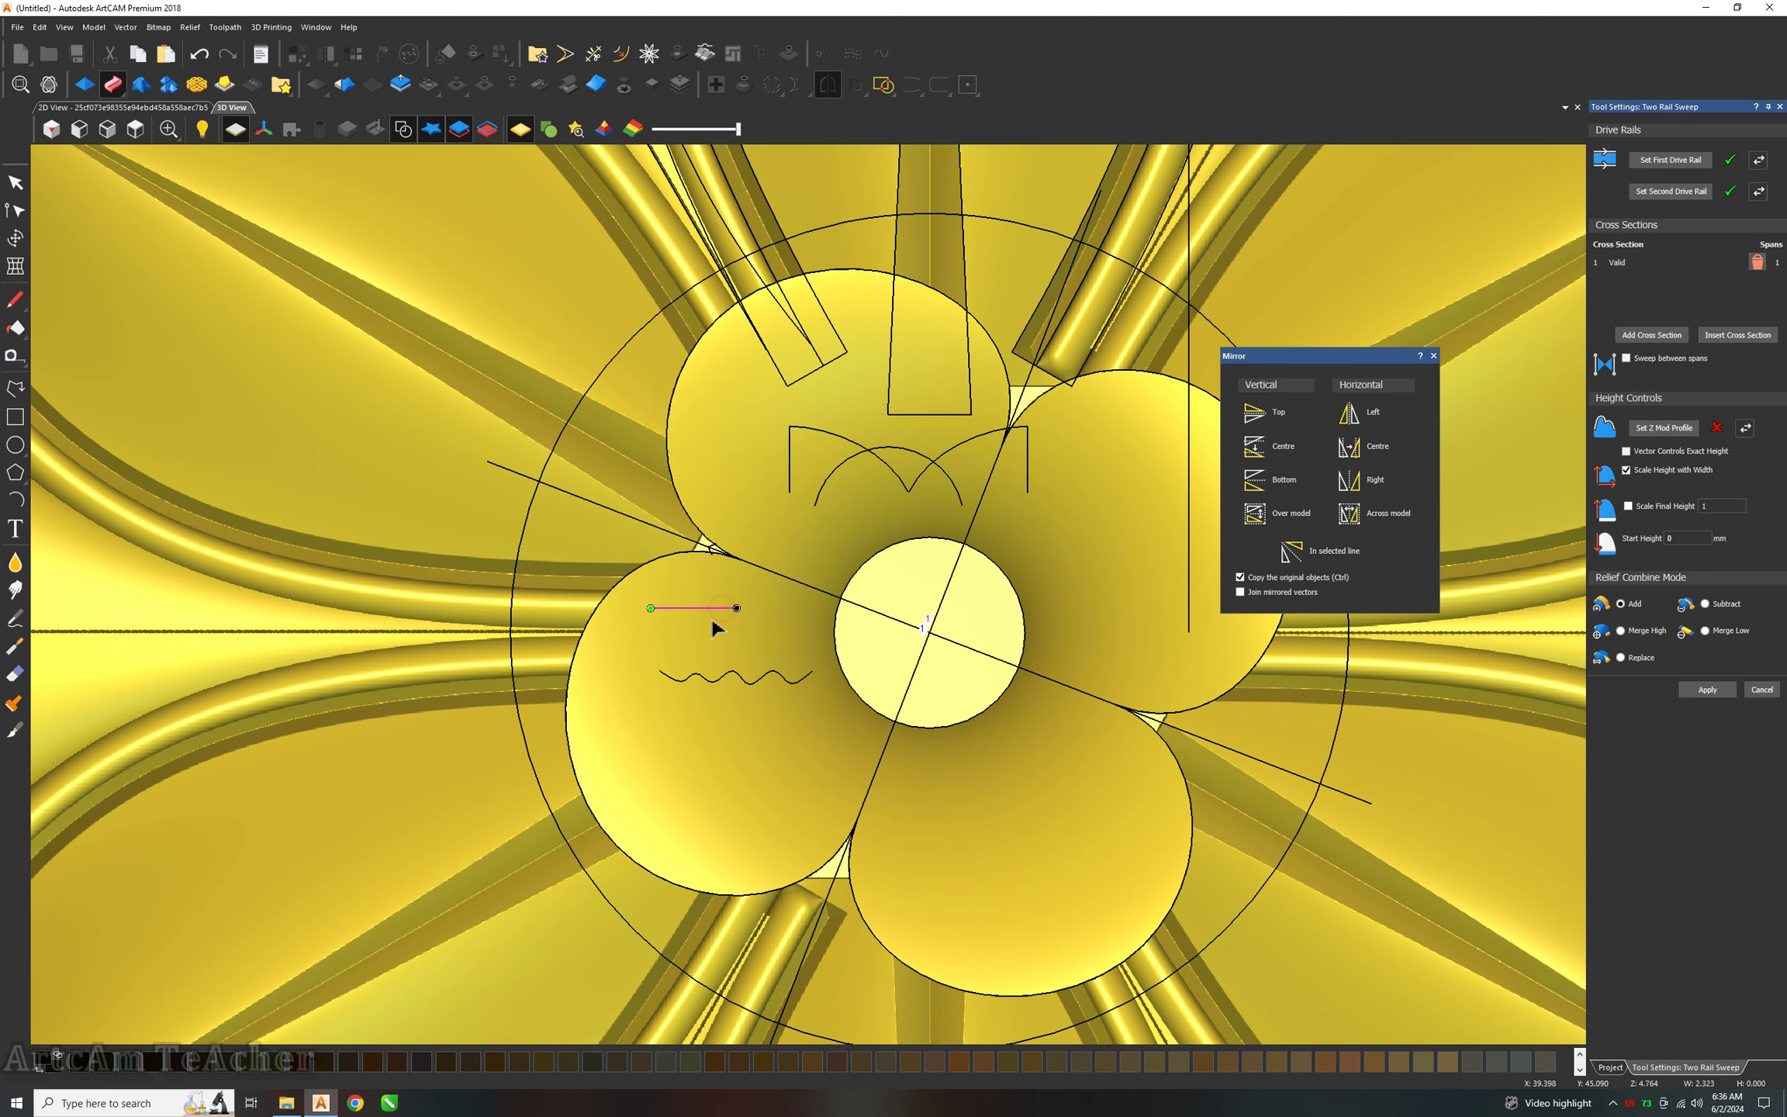
{"action": "scroll", "coordinate": [814, 620], "scroll_direction": "down", "scroll_amount": 4}
{"action": "left_click", "coordinate": [768, 596]}
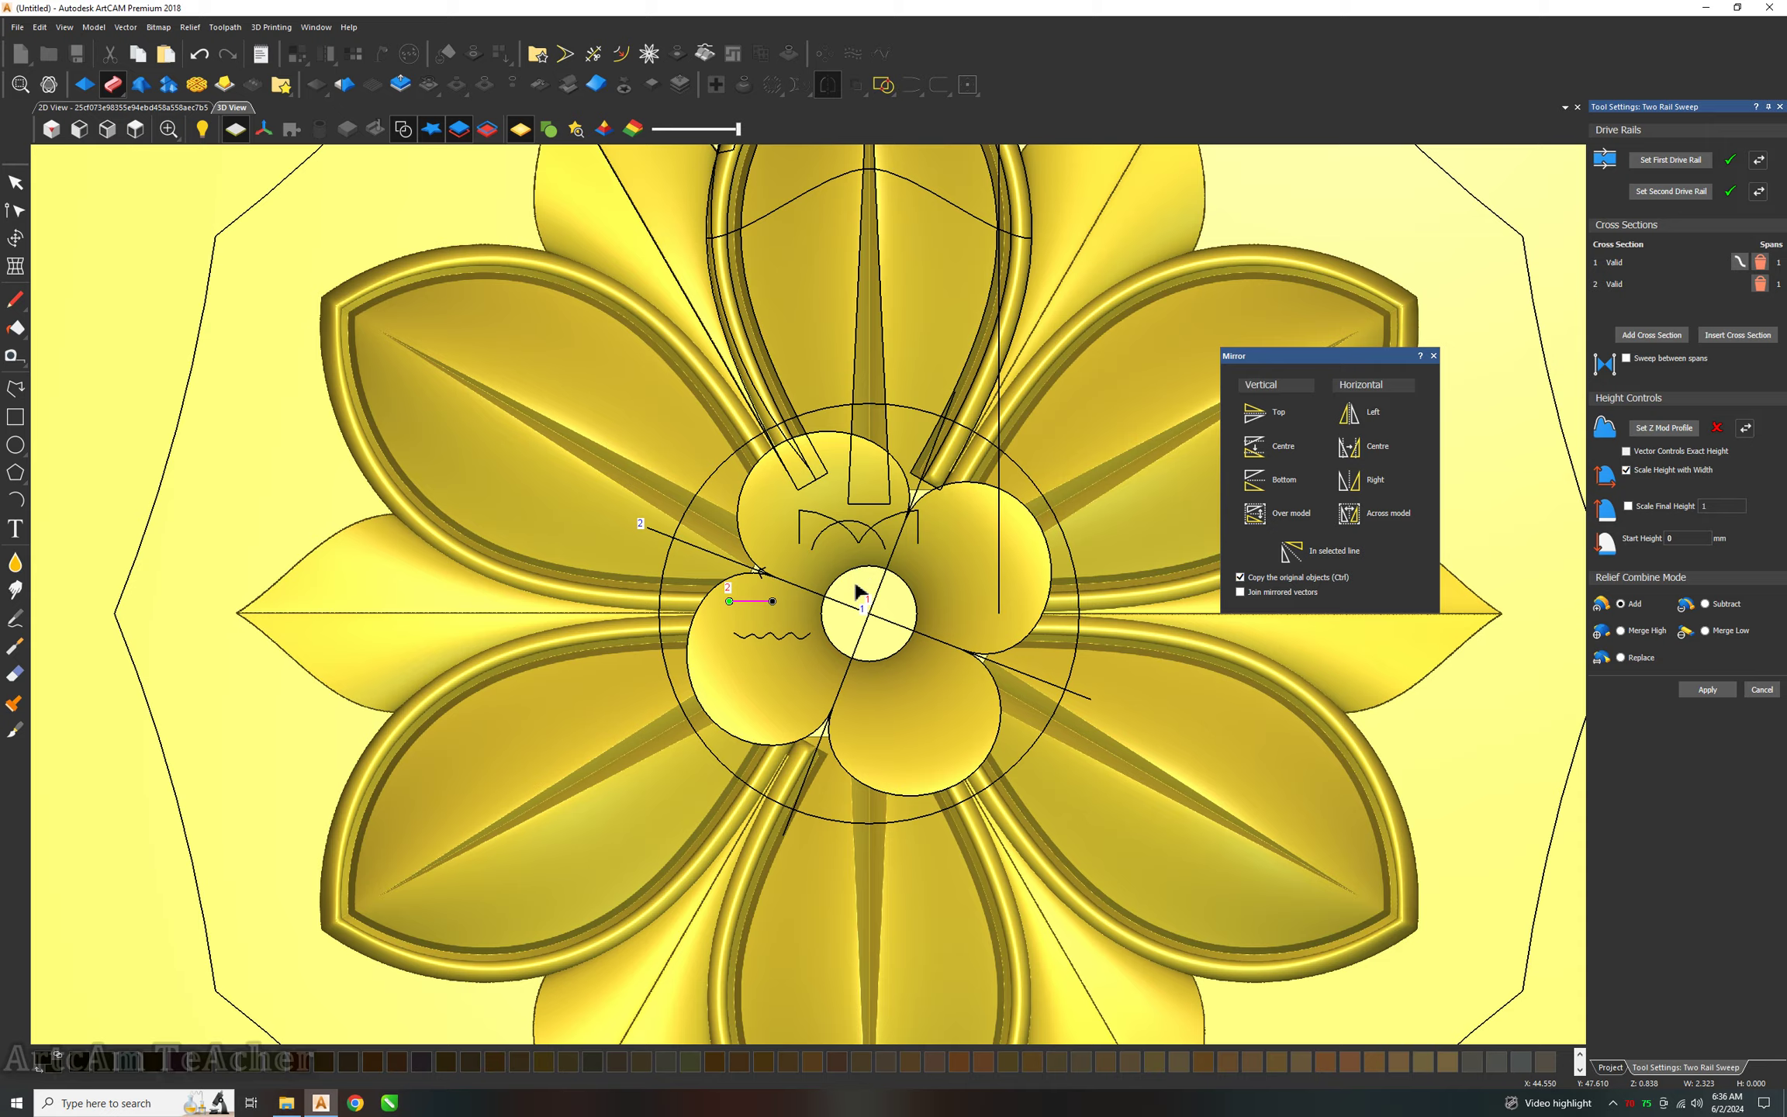
{"action": "scroll", "coordinate": [862, 589], "scroll_direction": "up", "scroll_amount": 3}
{"action": "left_click", "coordinate": [721, 675]}
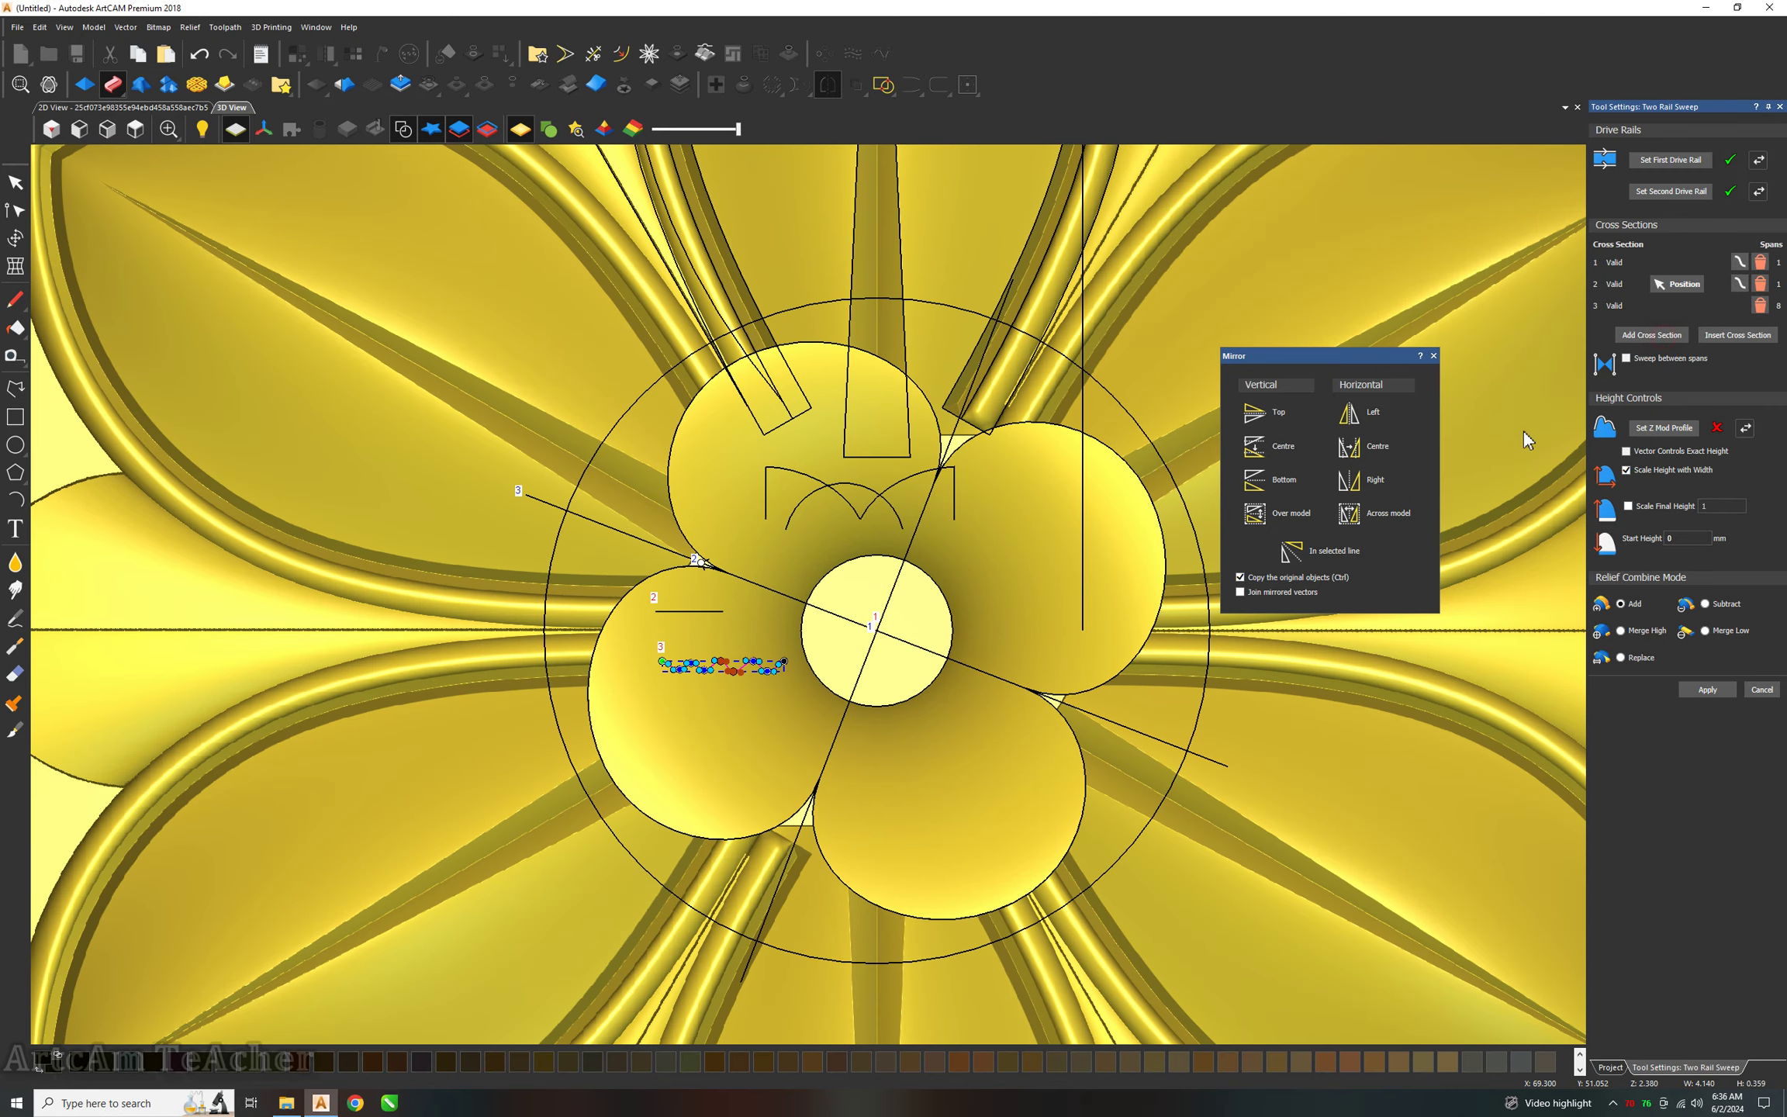
{"action": "left_click", "coordinate": [15, 182]}
Reopen the sweep on both rails with profiles: short line, wavy curve, short line.
{"action": "left_click", "coordinate": [737, 578]}
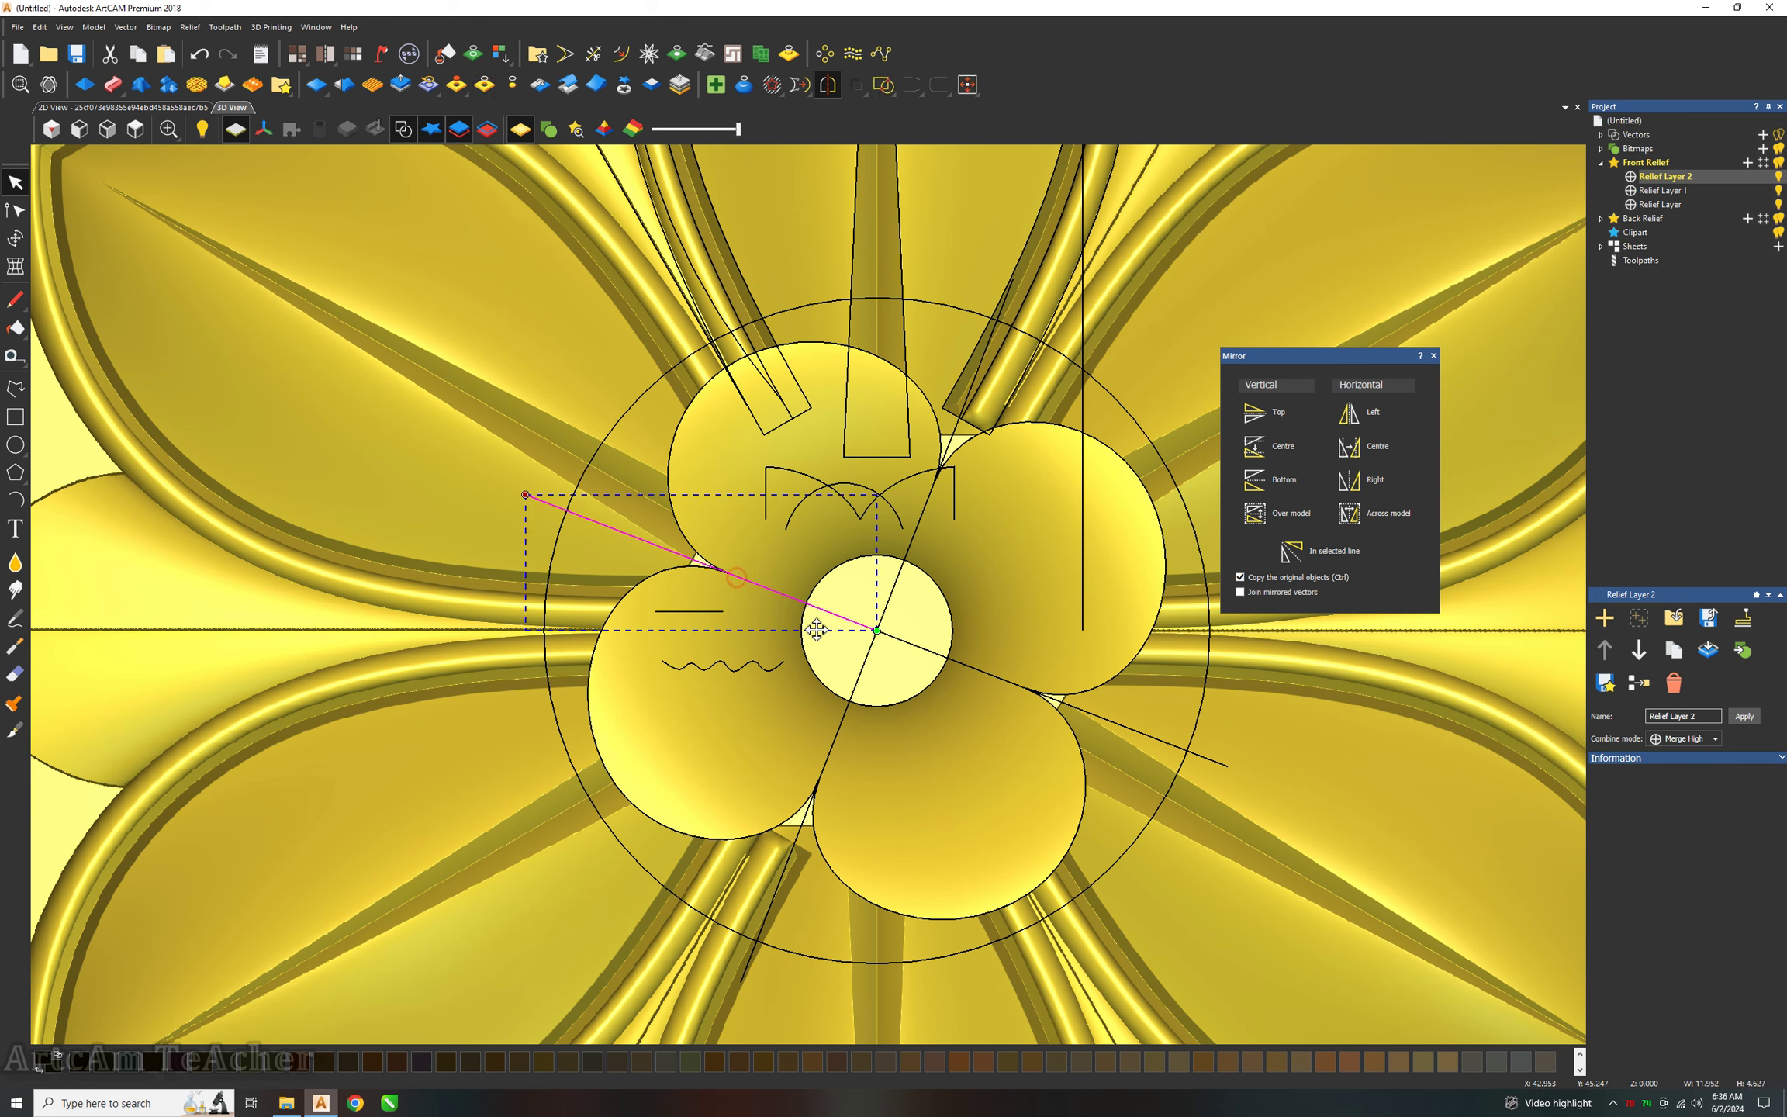
{"action": "left_click", "coordinate": [854, 688], "text": "shift"}
{"action": "left_click", "coordinate": [113, 84]}
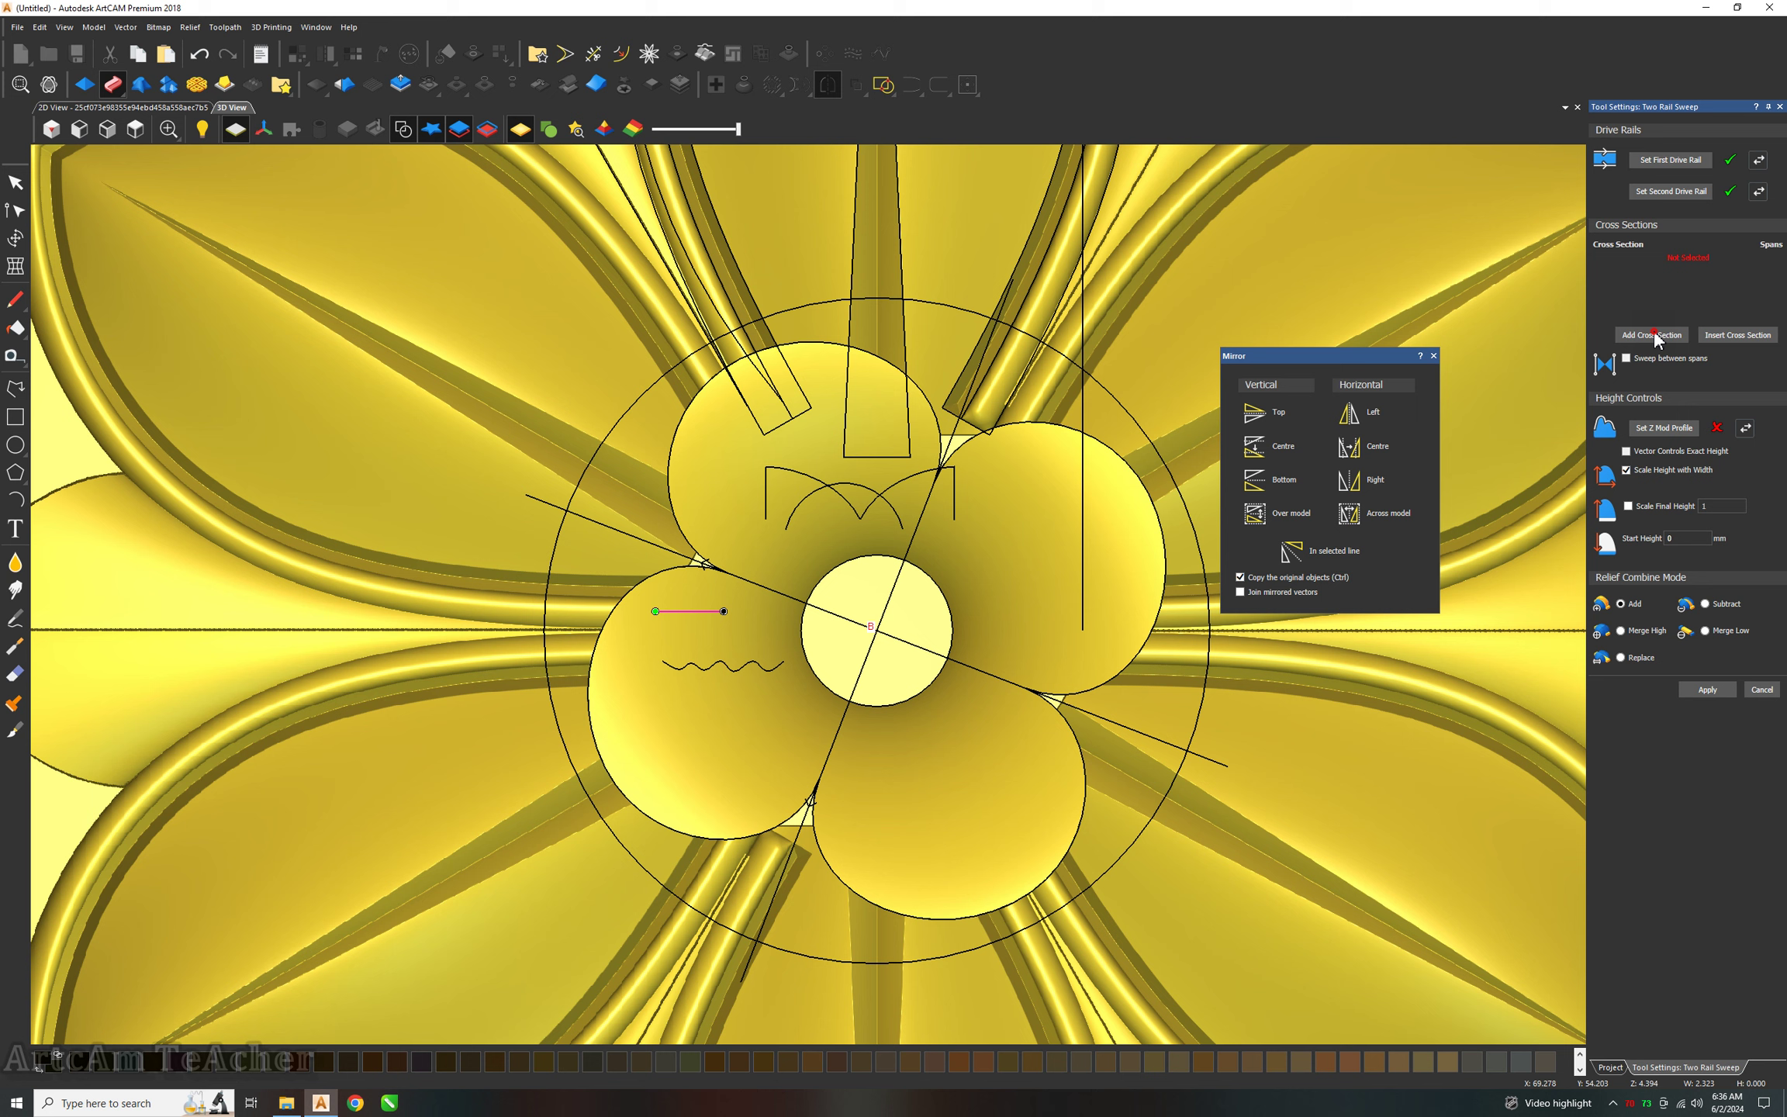
{"action": "left_click", "coordinate": [1654, 334]}
{"action": "left_click", "coordinate": [778, 665]}
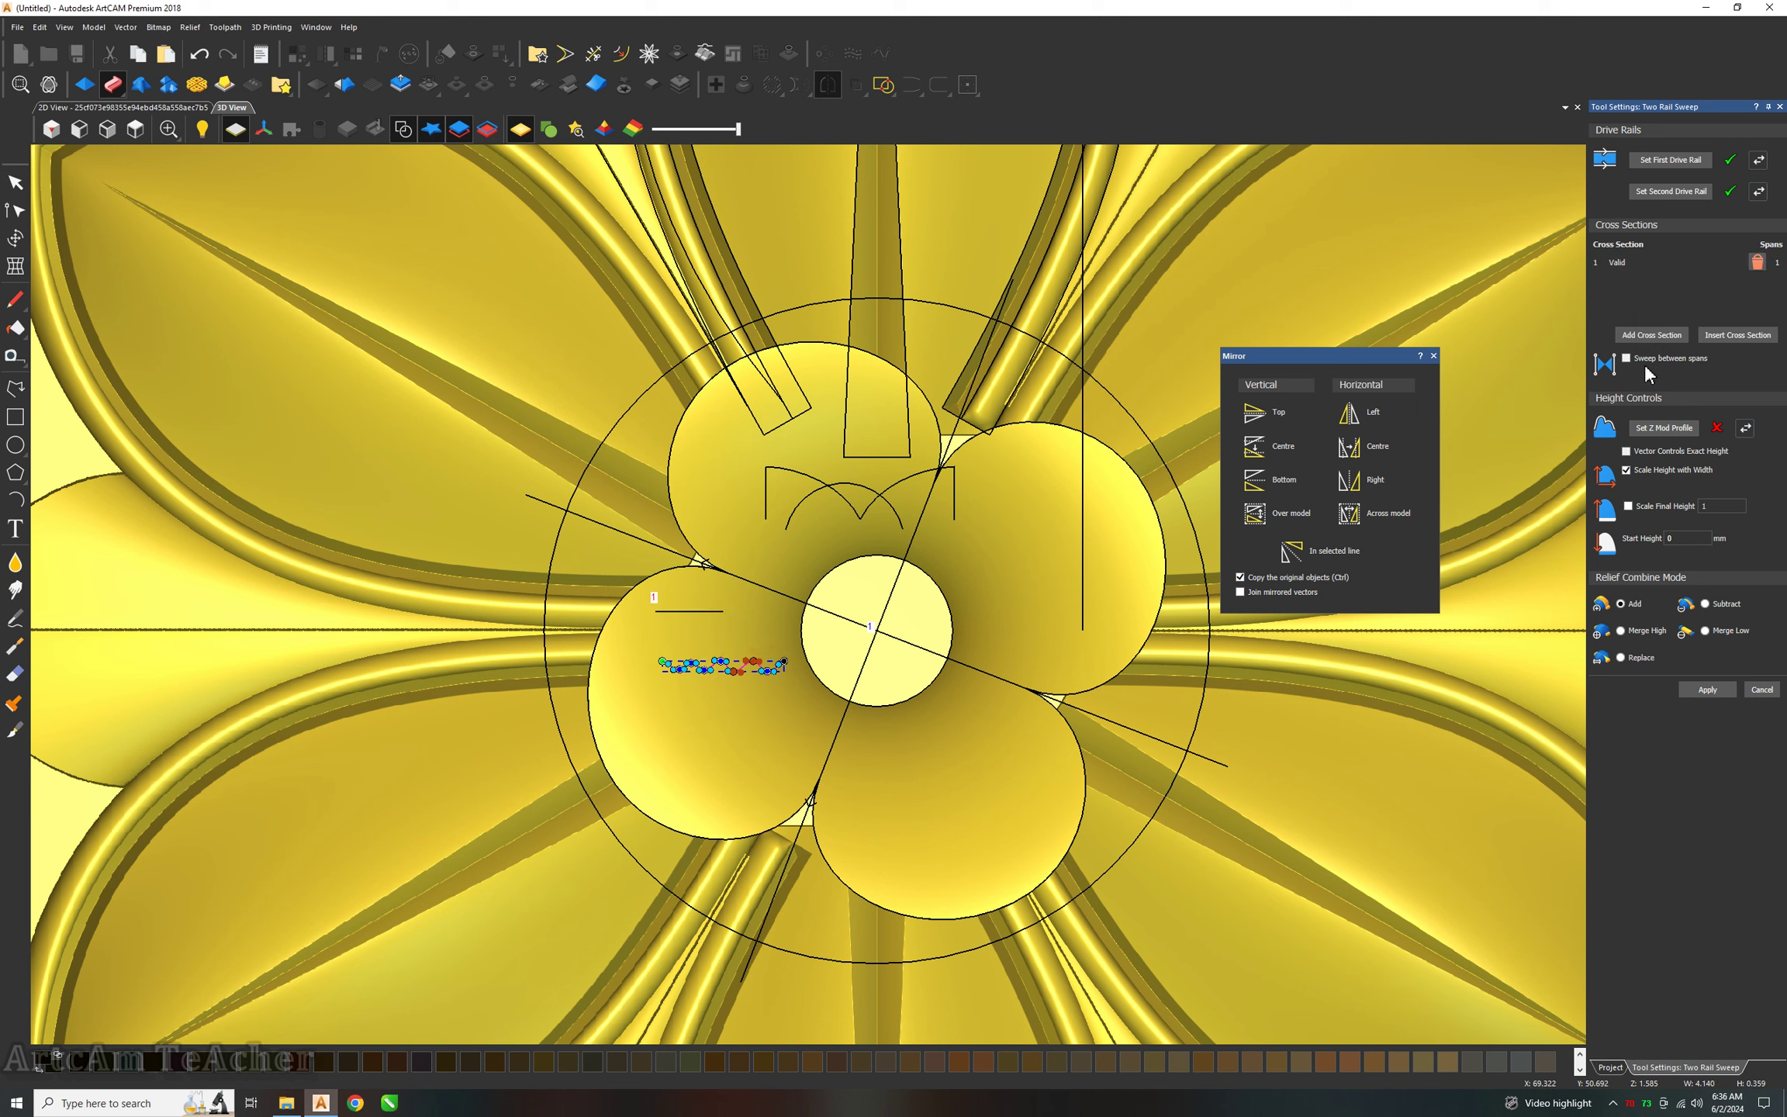
{"action": "left_click", "coordinate": [1653, 335]}
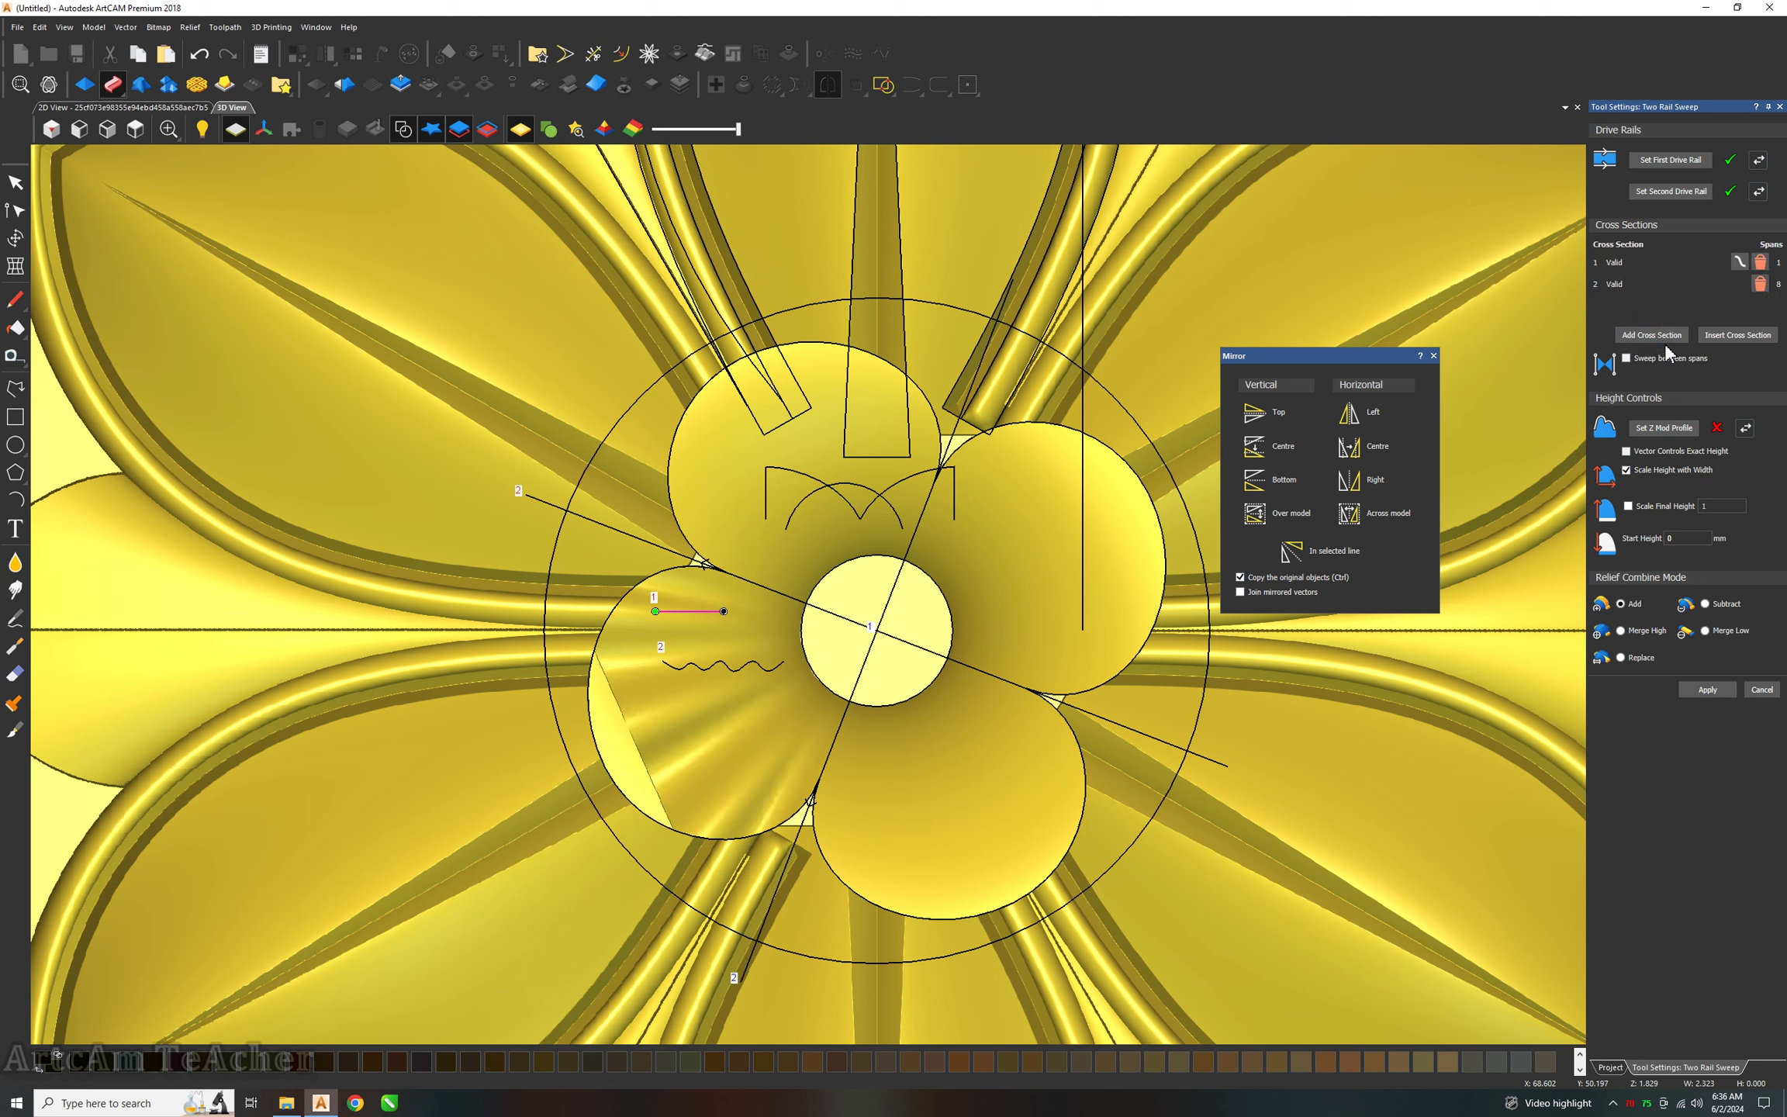
{"action": "left_click", "coordinate": [1664, 338]}
Slide the cross-section 2 markers along both rails, check the lobe, and cancel the sweep.
{"action": "scroll", "coordinate": [722, 704], "scroll_direction": "up", "scroll_amount": 2}
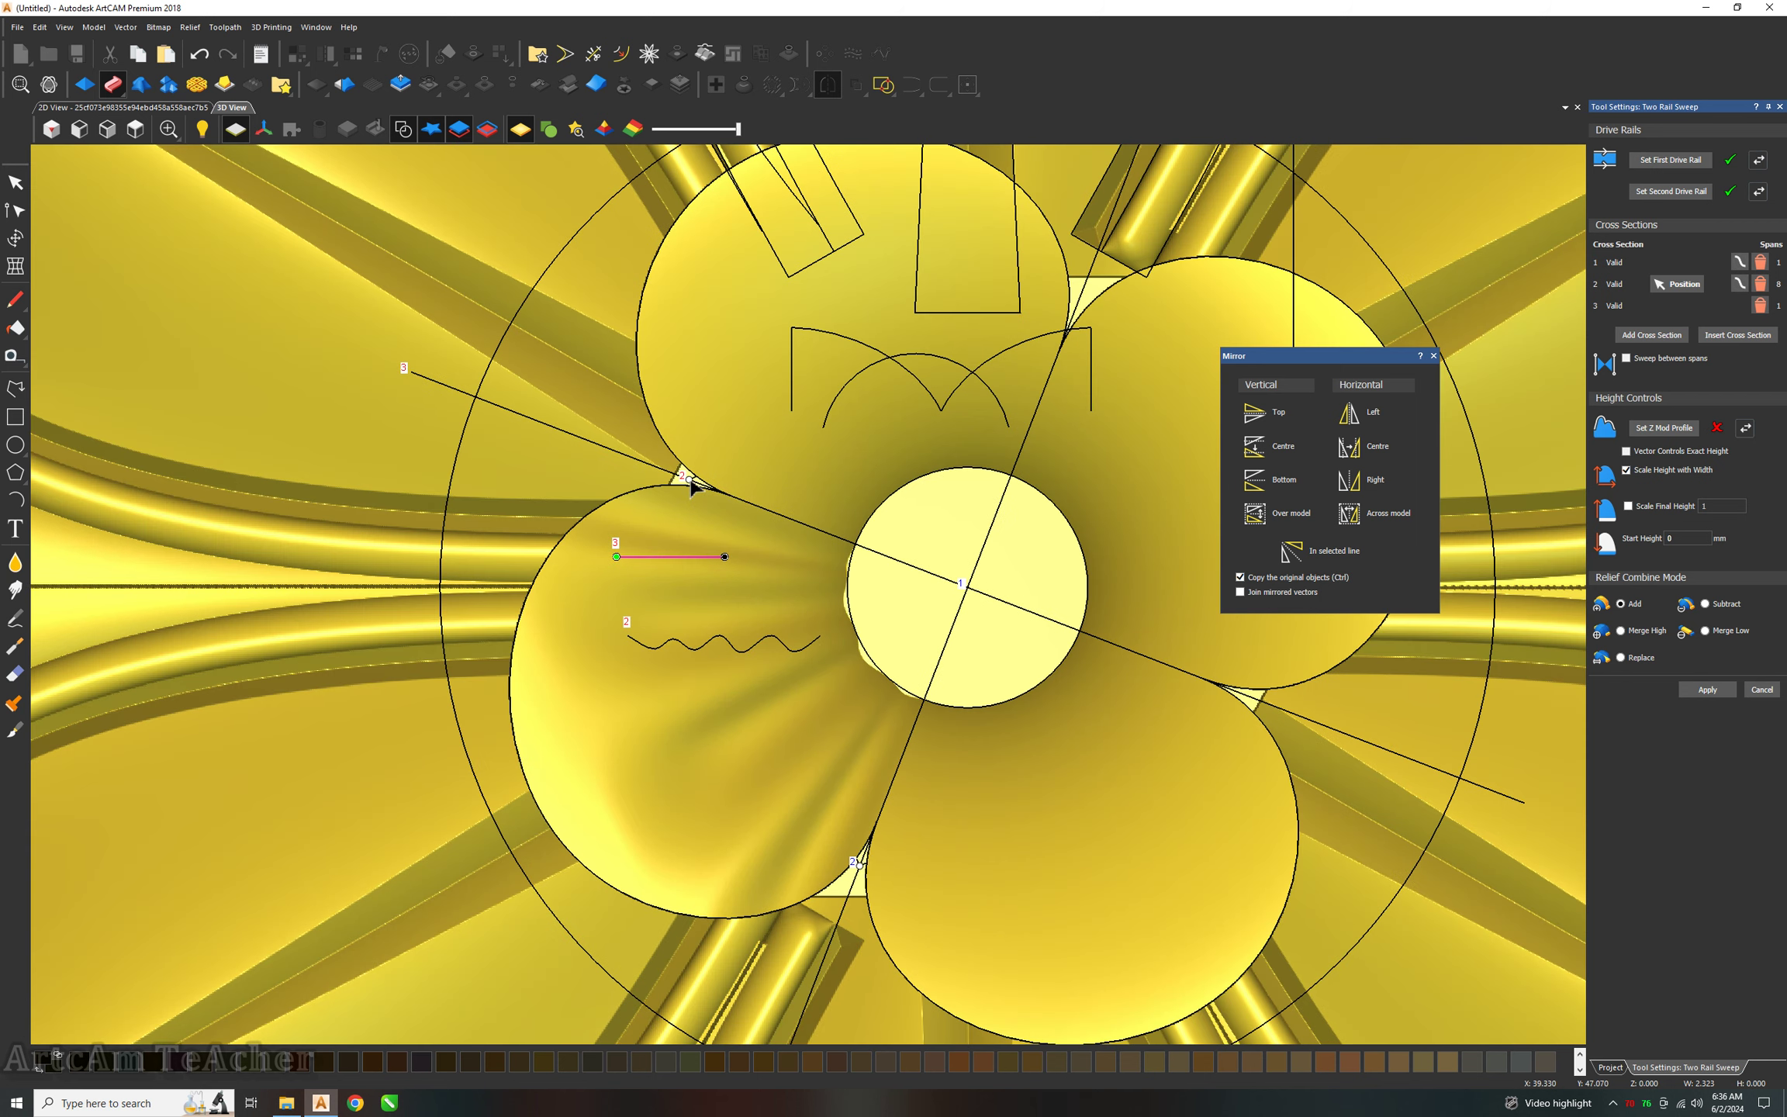
{"action": "left_click_drag", "start_coordinate": [689, 480], "coordinate": [603, 446]}
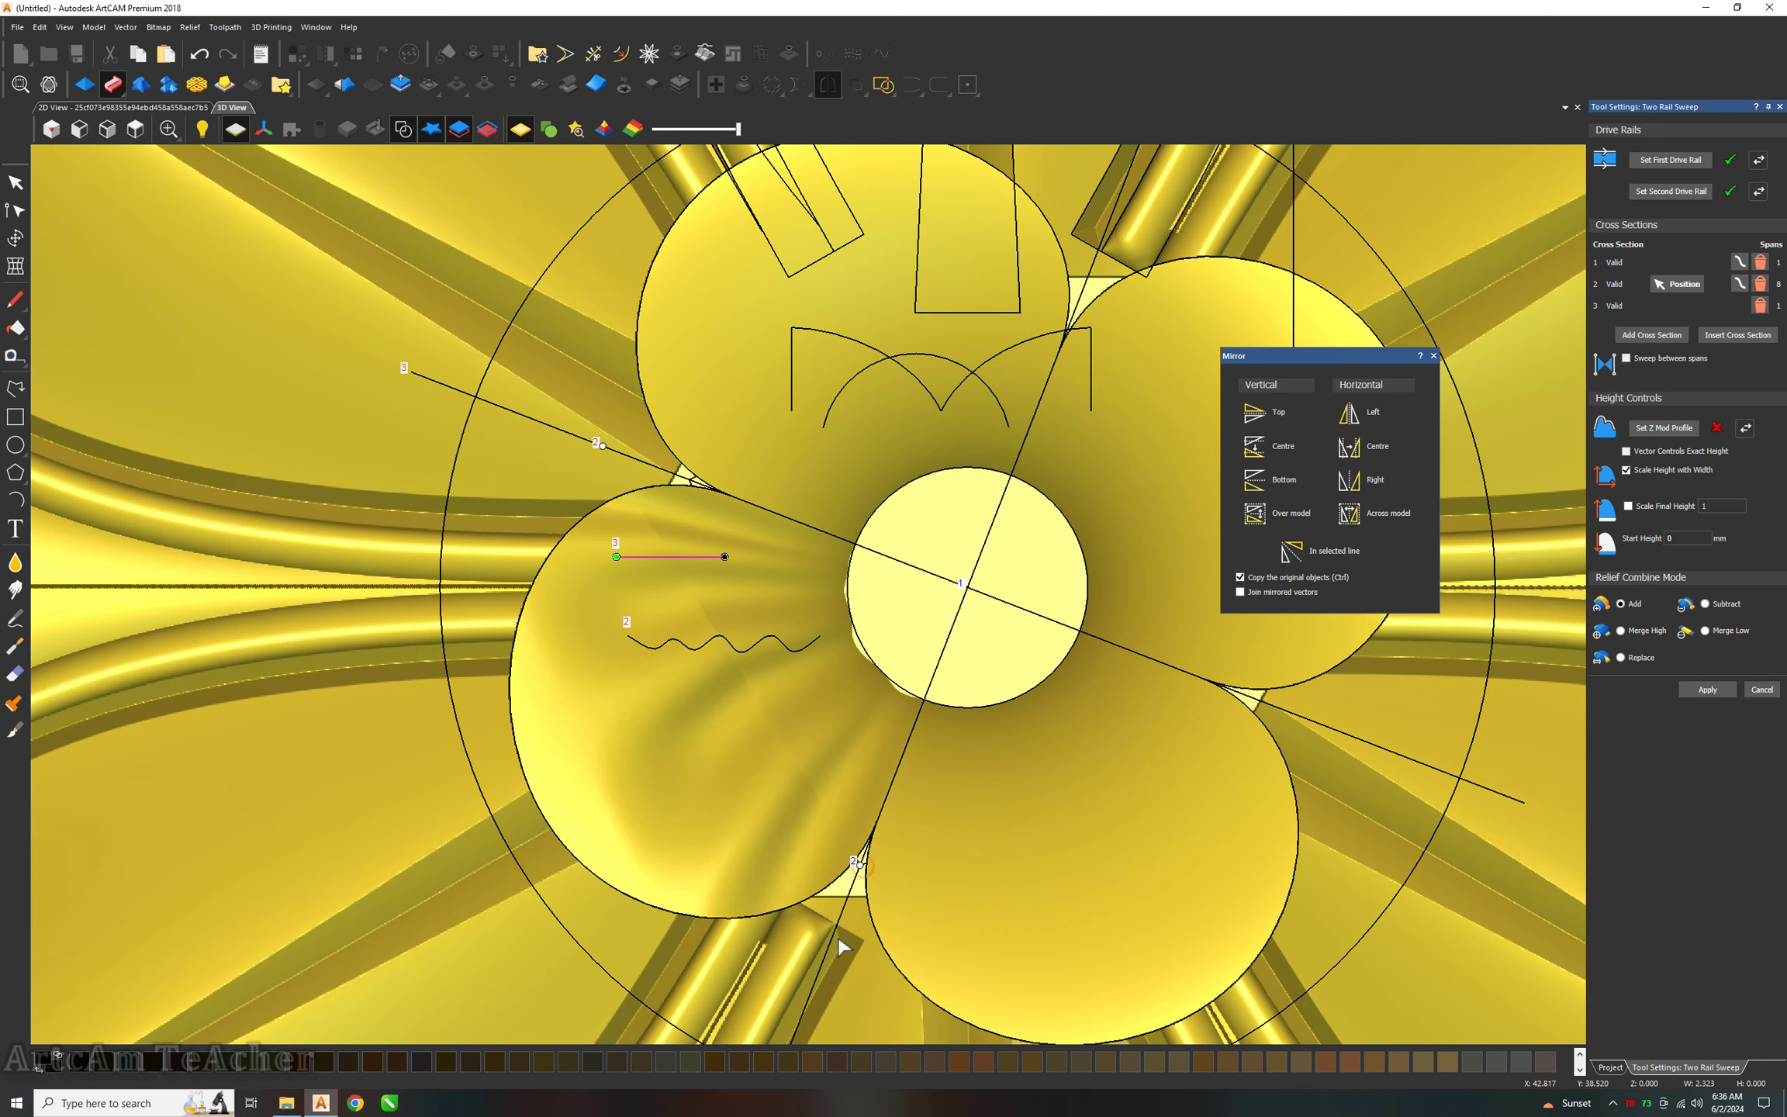
{"action": "left_click_drag", "start_coordinate": [839, 938], "coordinate": [829, 954]}
{"action": "scroll", "coordinate": [776, 656], "scroll_direction": "down", "scroll_amount": 1}
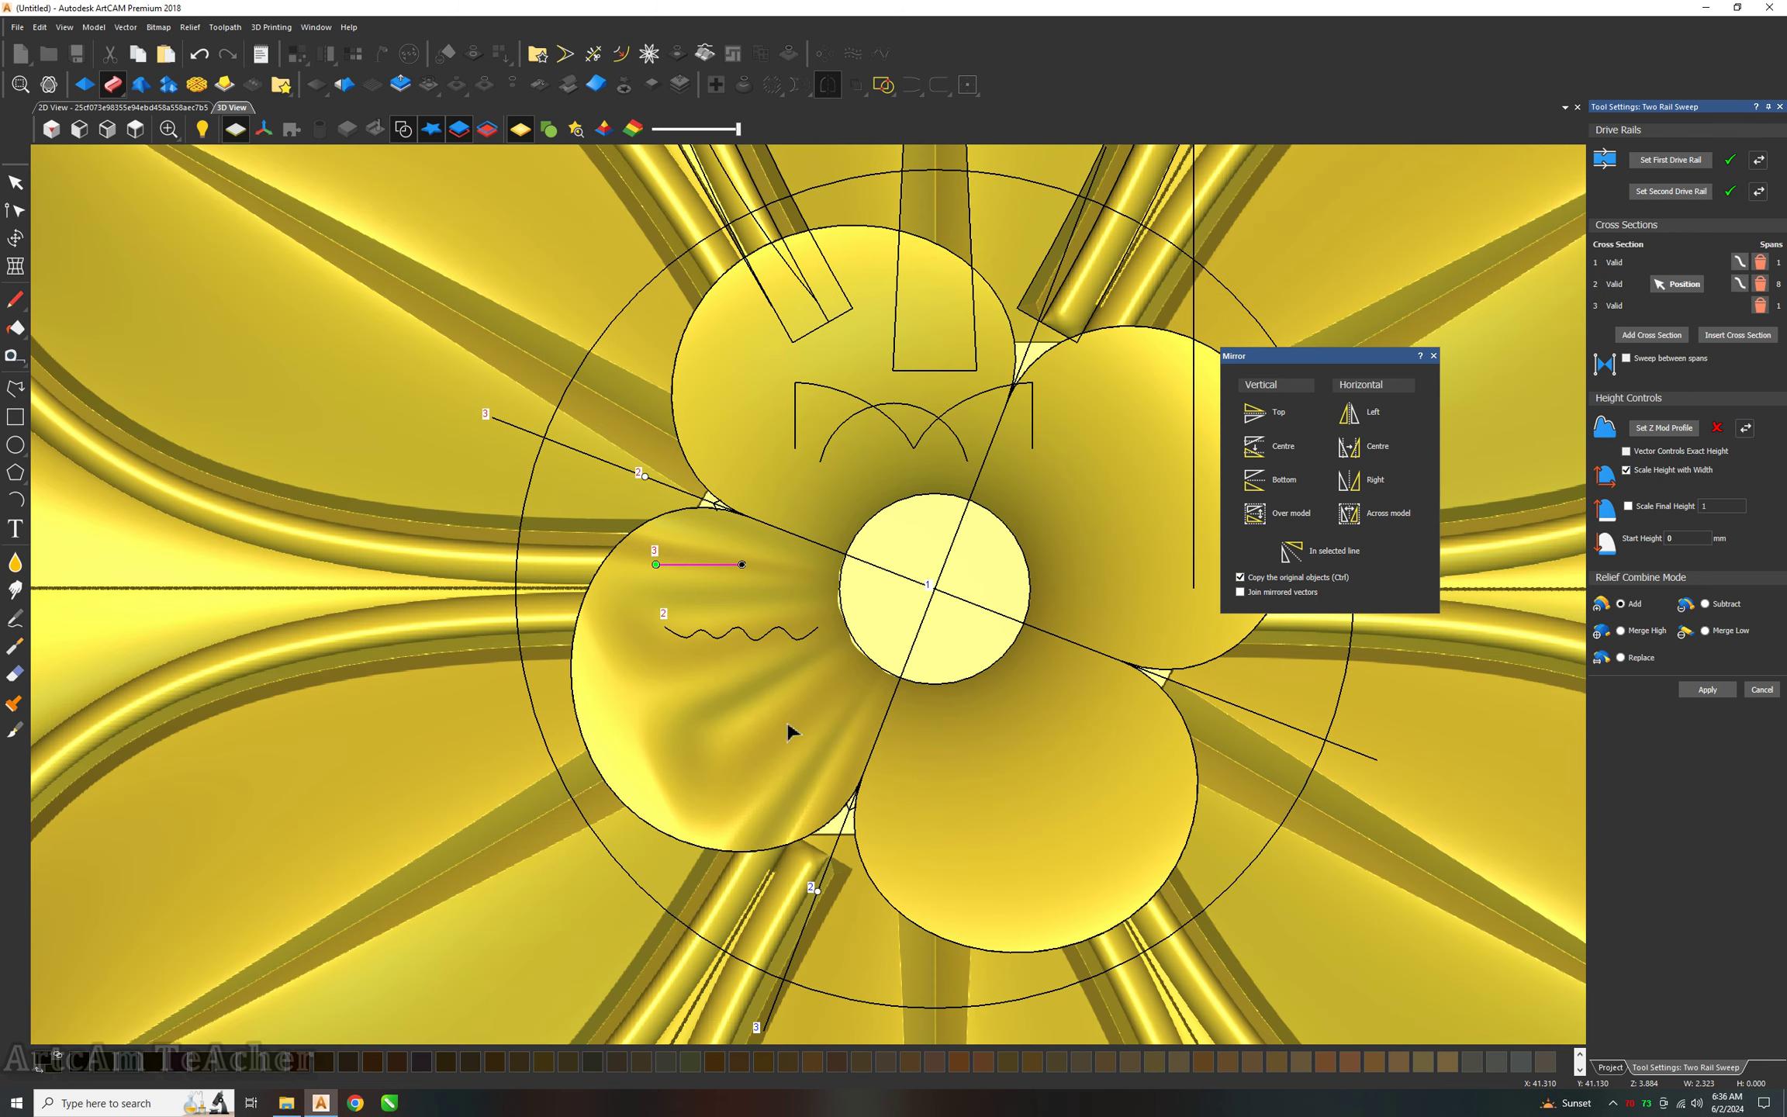
{"action": "scroll", "coordinate": [787, 729], "scroll_direction": "up", "scroll_amount": 1}
{"action": "left_click_drag", "start_coordinate": [825, 936], "coordinate": [874, 836]}
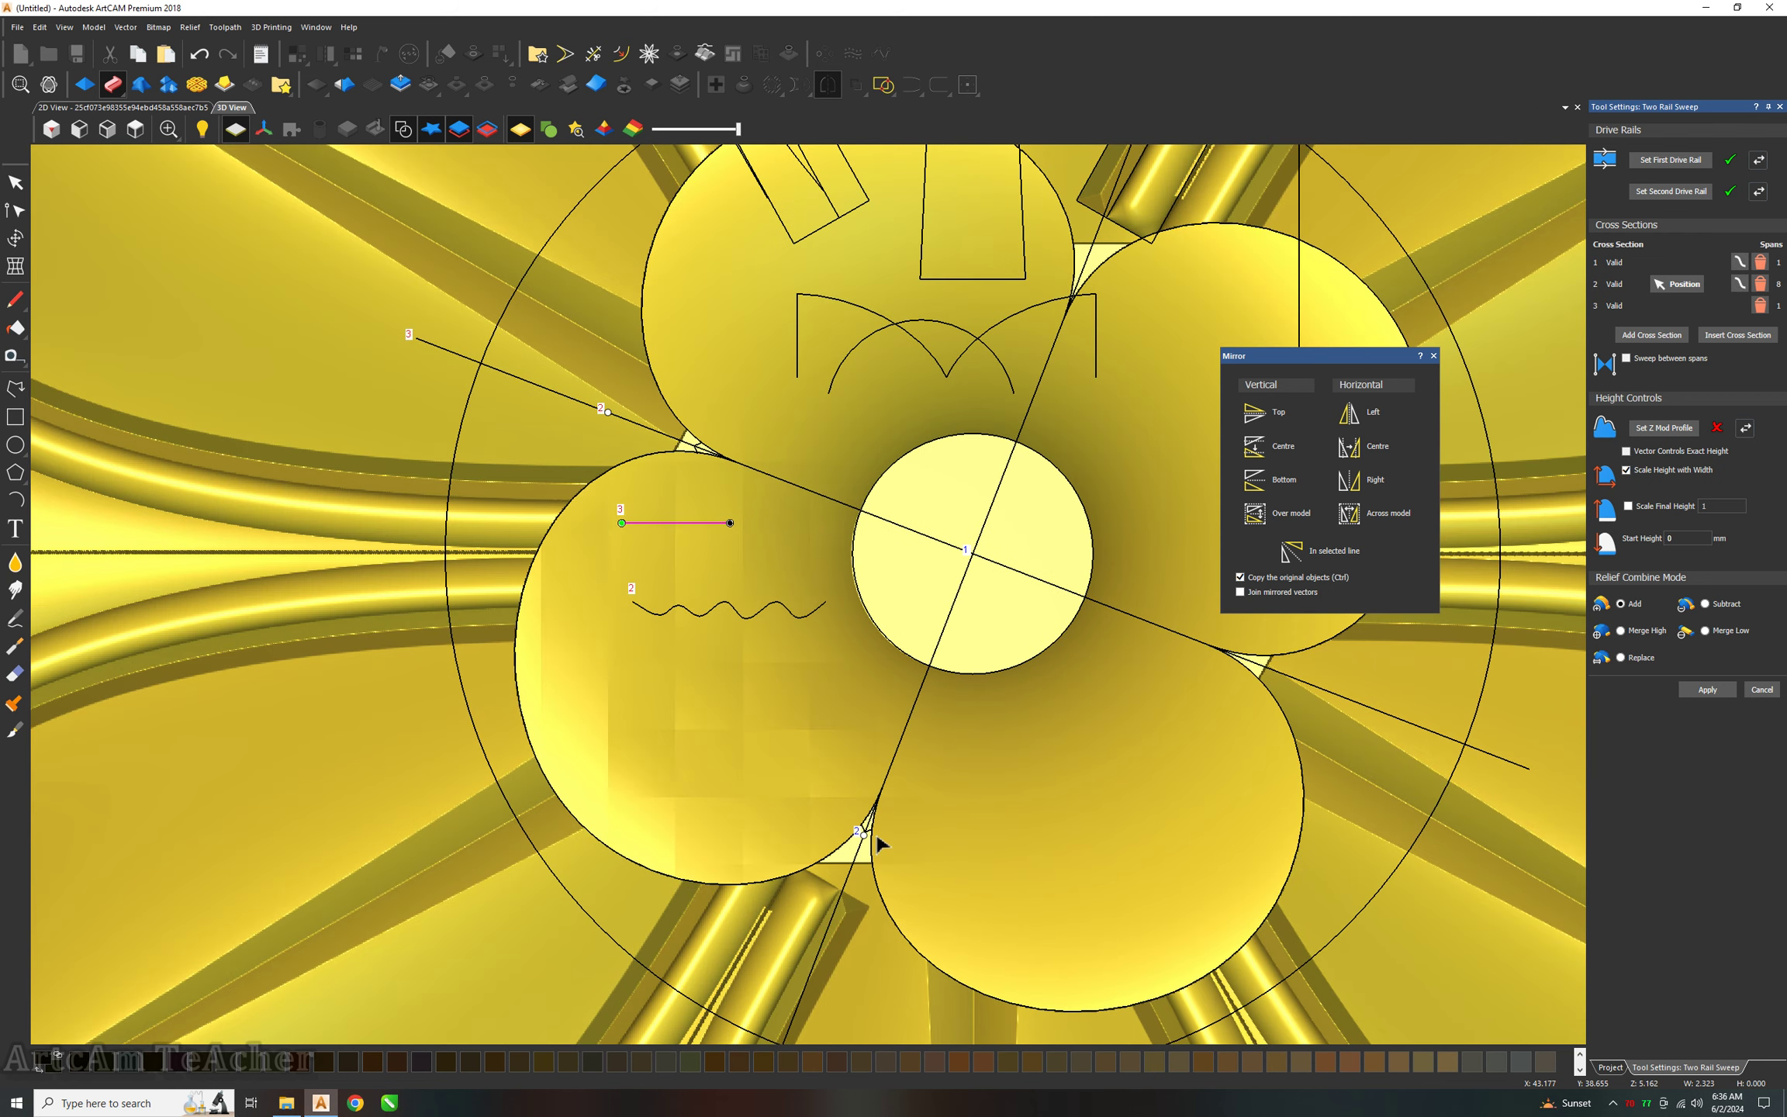
{"action": "scroll", "coordinate": [807, 597], "scroll_direction": "down", "scroll_amount": 2}
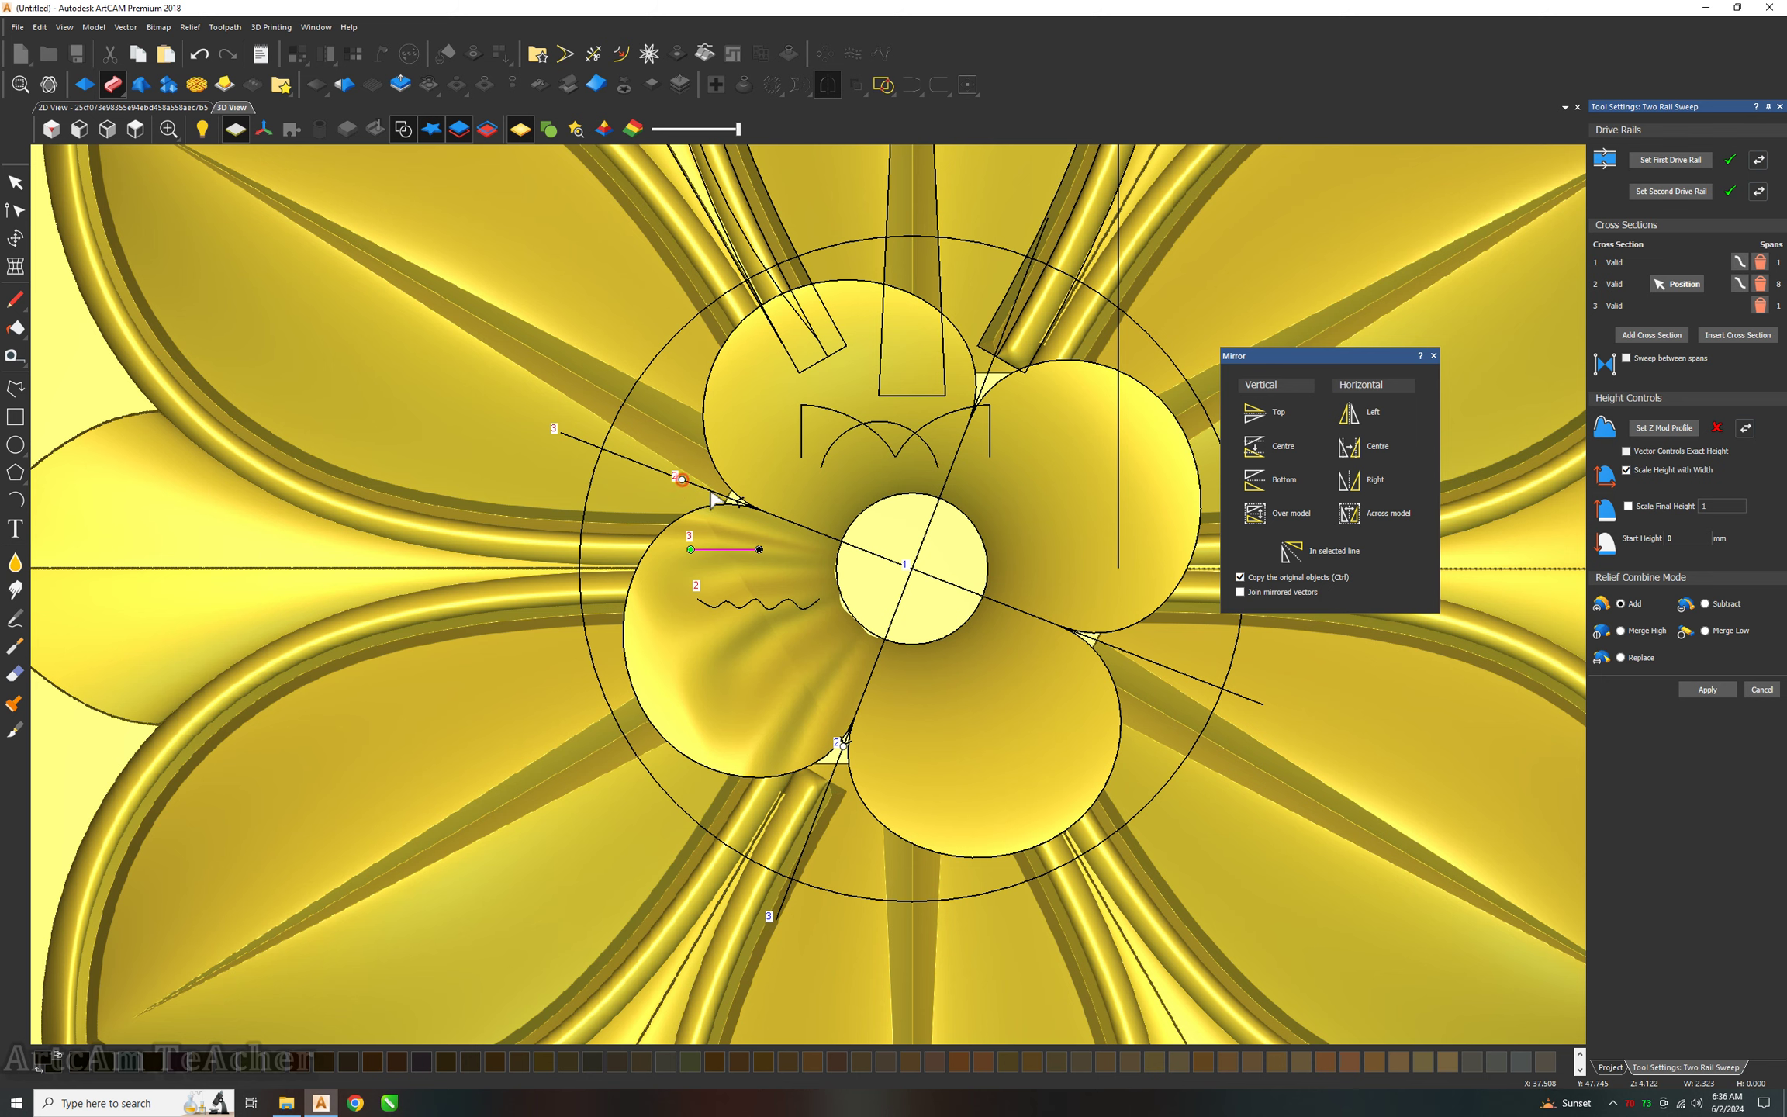
{"action": "left_click_drag", "start_coordinate": [714, 499], "coordinate": [751, 514]}
{"action": "mouse_move", "coordinate": [766, 589]}
{"action": "middle_mouse_down"}
{"action": "mouse_move", "coordinate": [798, 722]}
{"action": "mouse_move", "coordinate": [845, 542]}
{"action": "mouse_move", "coordinate": [850, 590]}
{"action": "middle_mouse_up"}
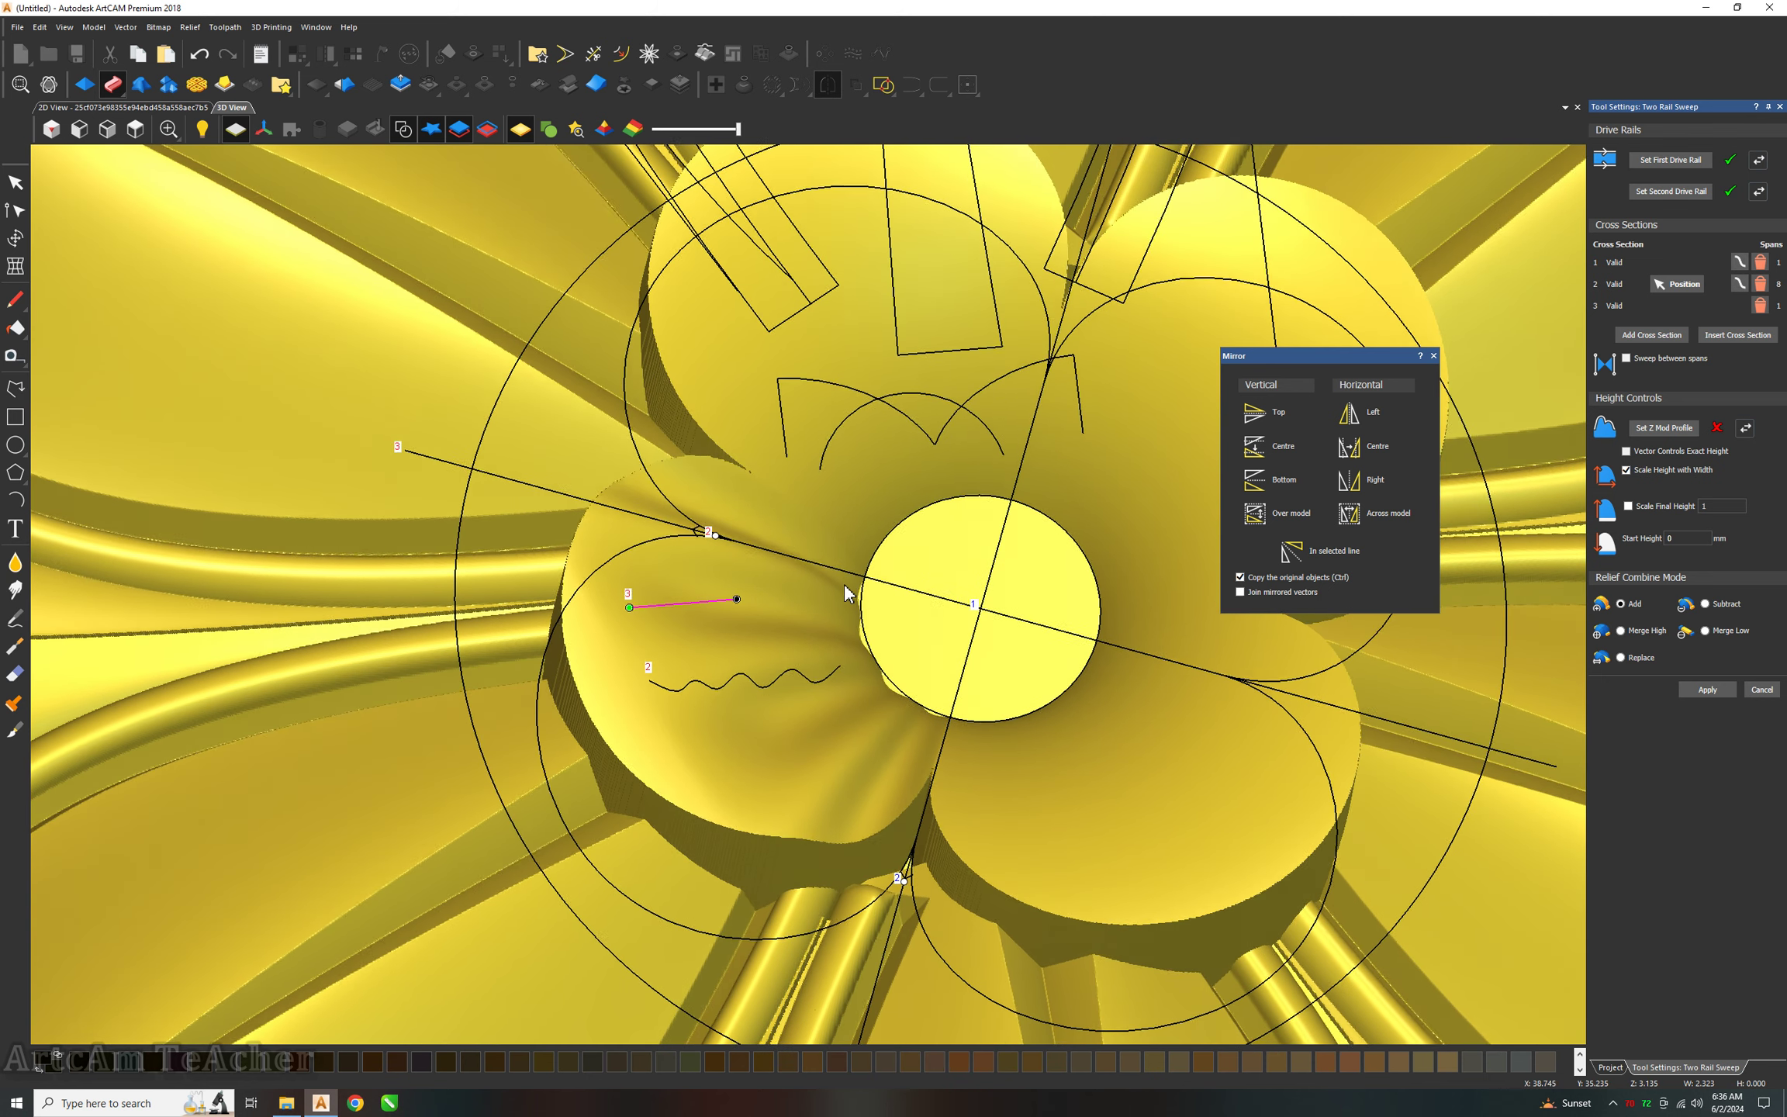
{"action": "left_click", "coordinate": [1759, 689]}
Draw a closed straight-segment wedge from the flower's middle around the left lobe.
{"action": "left_click", "coordinate": [134, 129]}
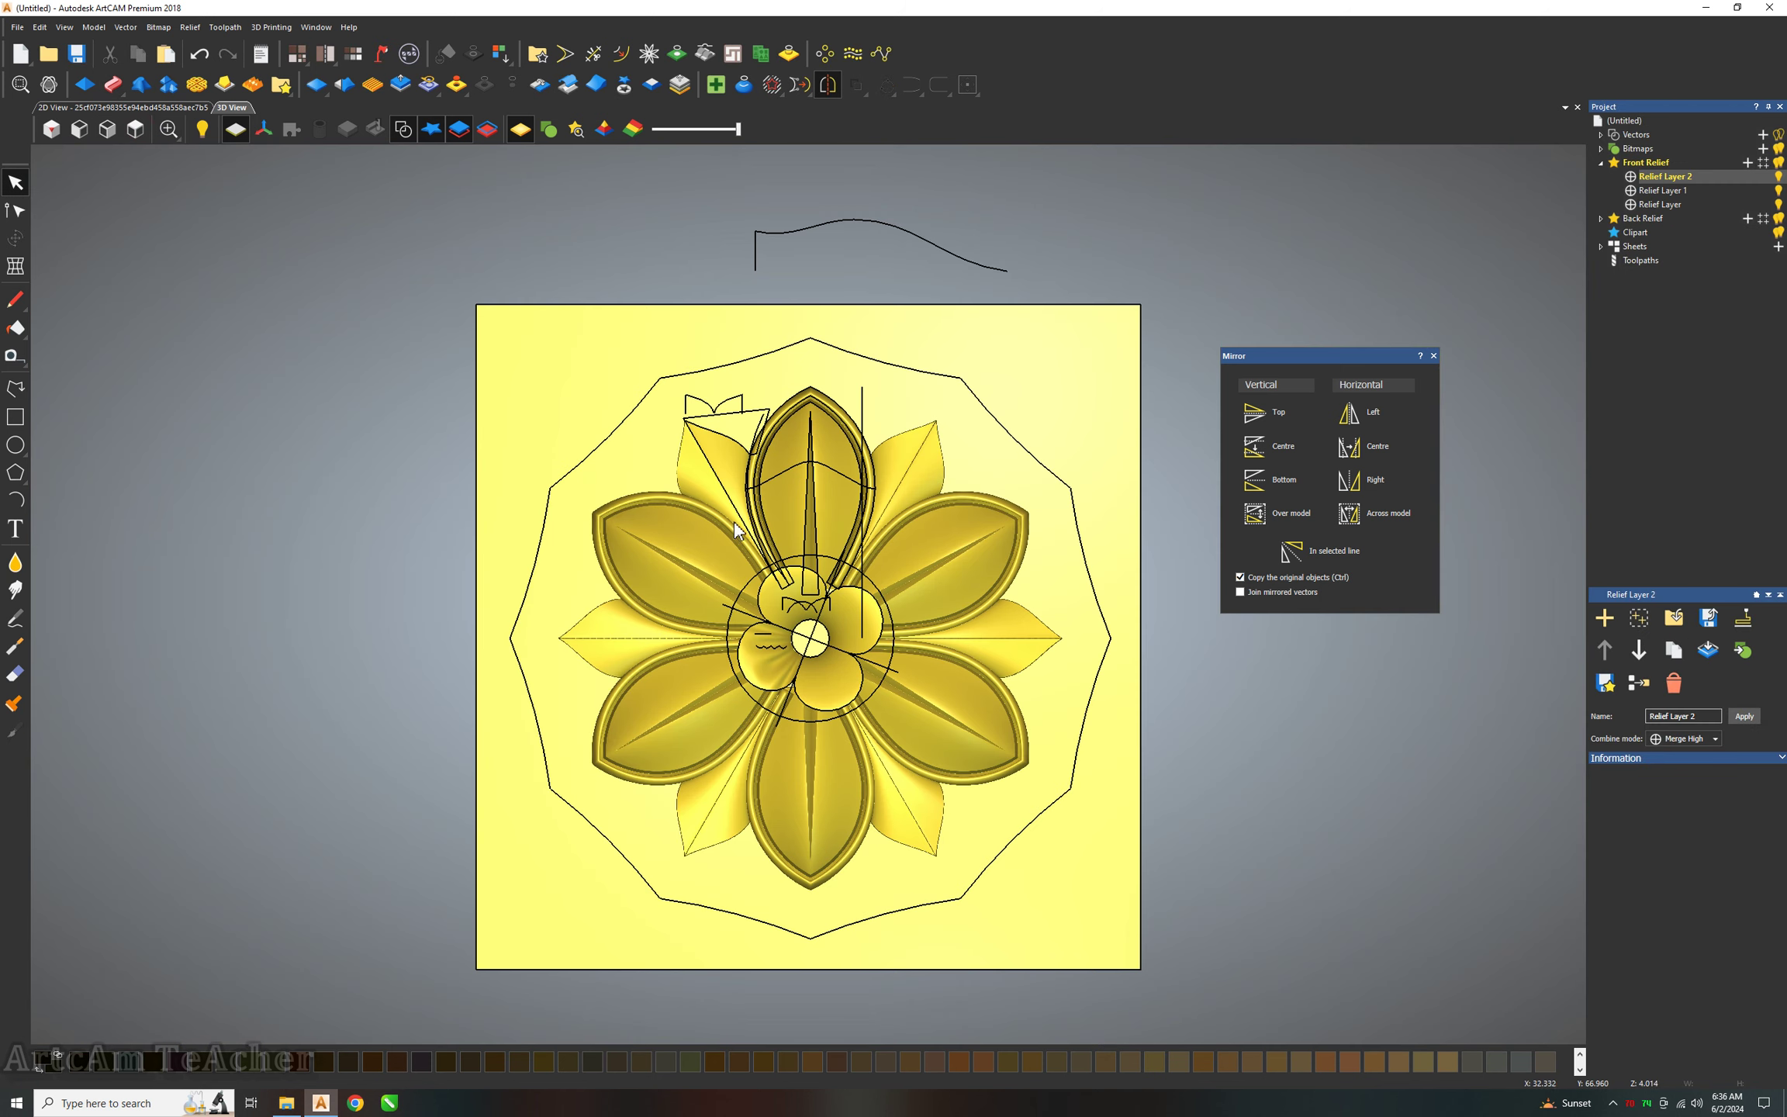
{"action": "scroll", "coordinate": [791, 604], "scroll_direction": "up", "scroll_amount": 5}
{"action": "left_click", "coordinate": [15, 387]}
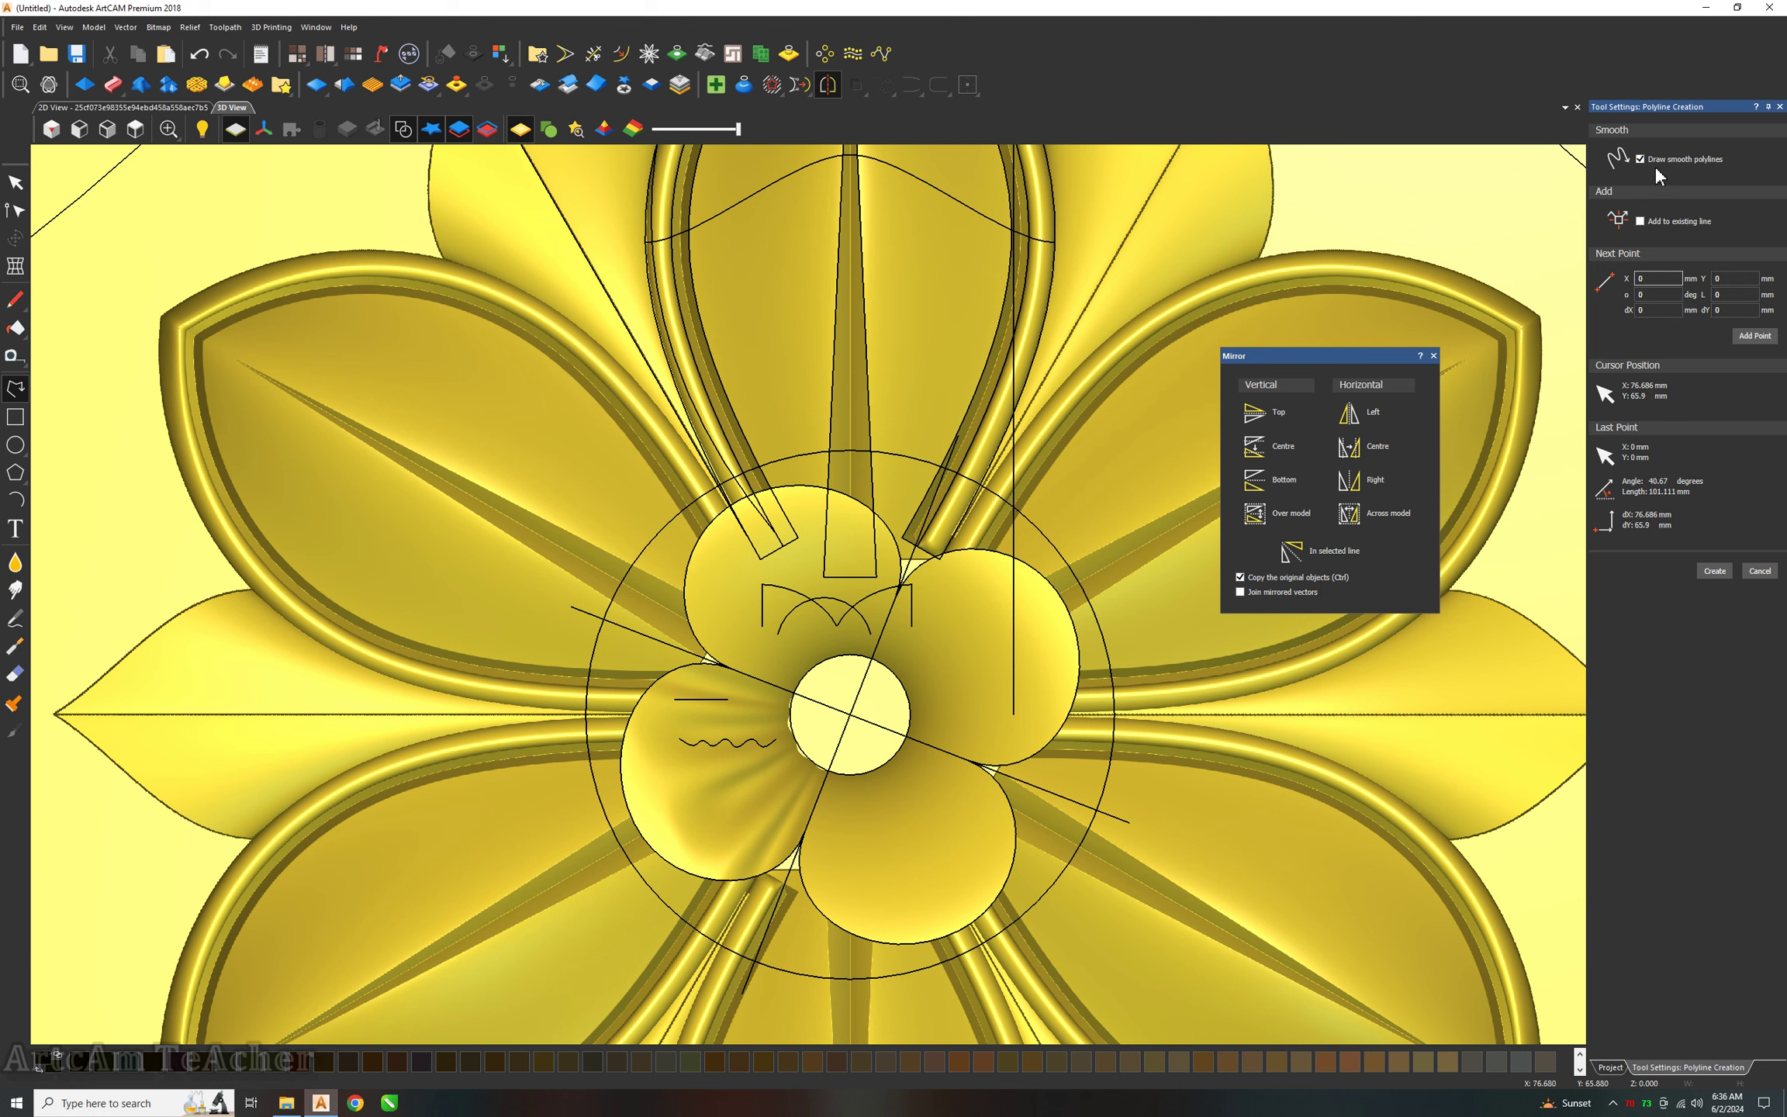
{"action": "left_click", "coordinate": [1650, 158]}
{"action": "left_click", "coordinate": [849, 713]}
{"action": "scroll", "coordinate": [845, 715], "scroll_direction": "down", "scroll_amount": 1}
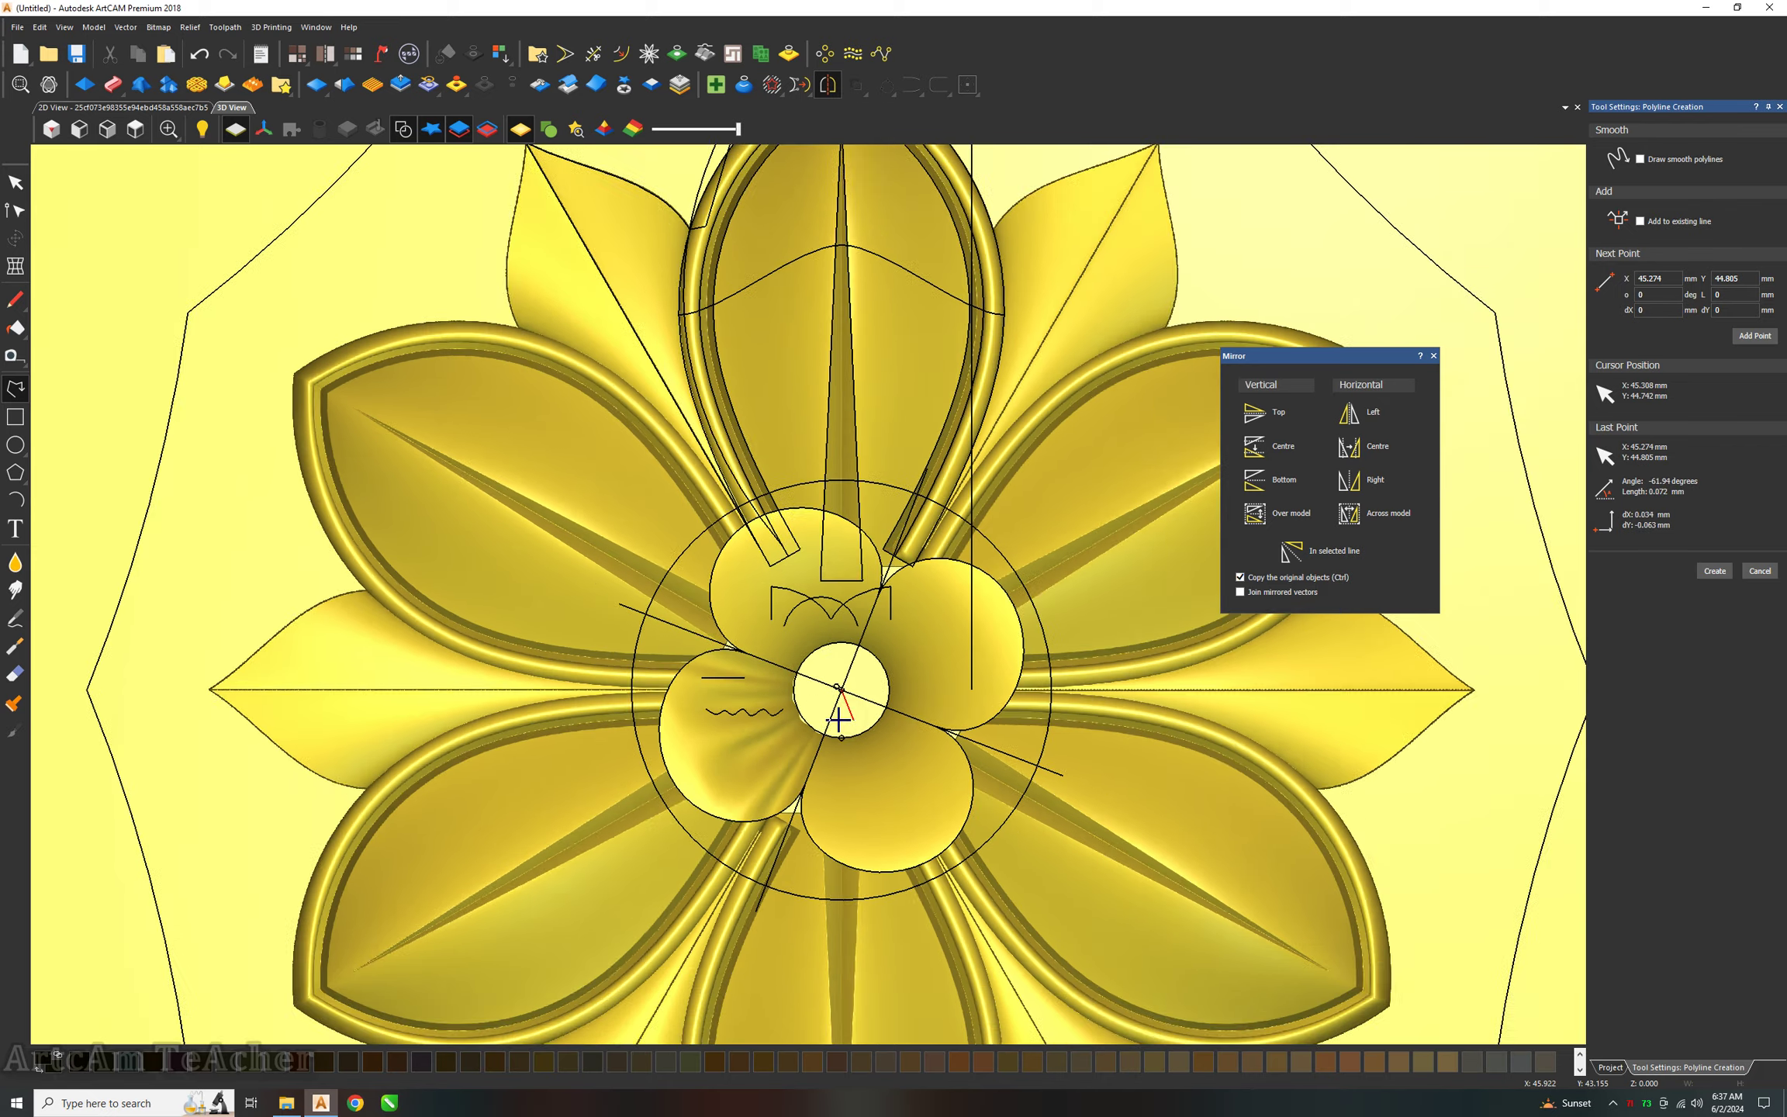
{"action": "scroll", "coordinate": [838, 720], "scroll_direction": "down", "scroll_amount": 1}
{"action": "left_click", "coordinate": [766, 847]}
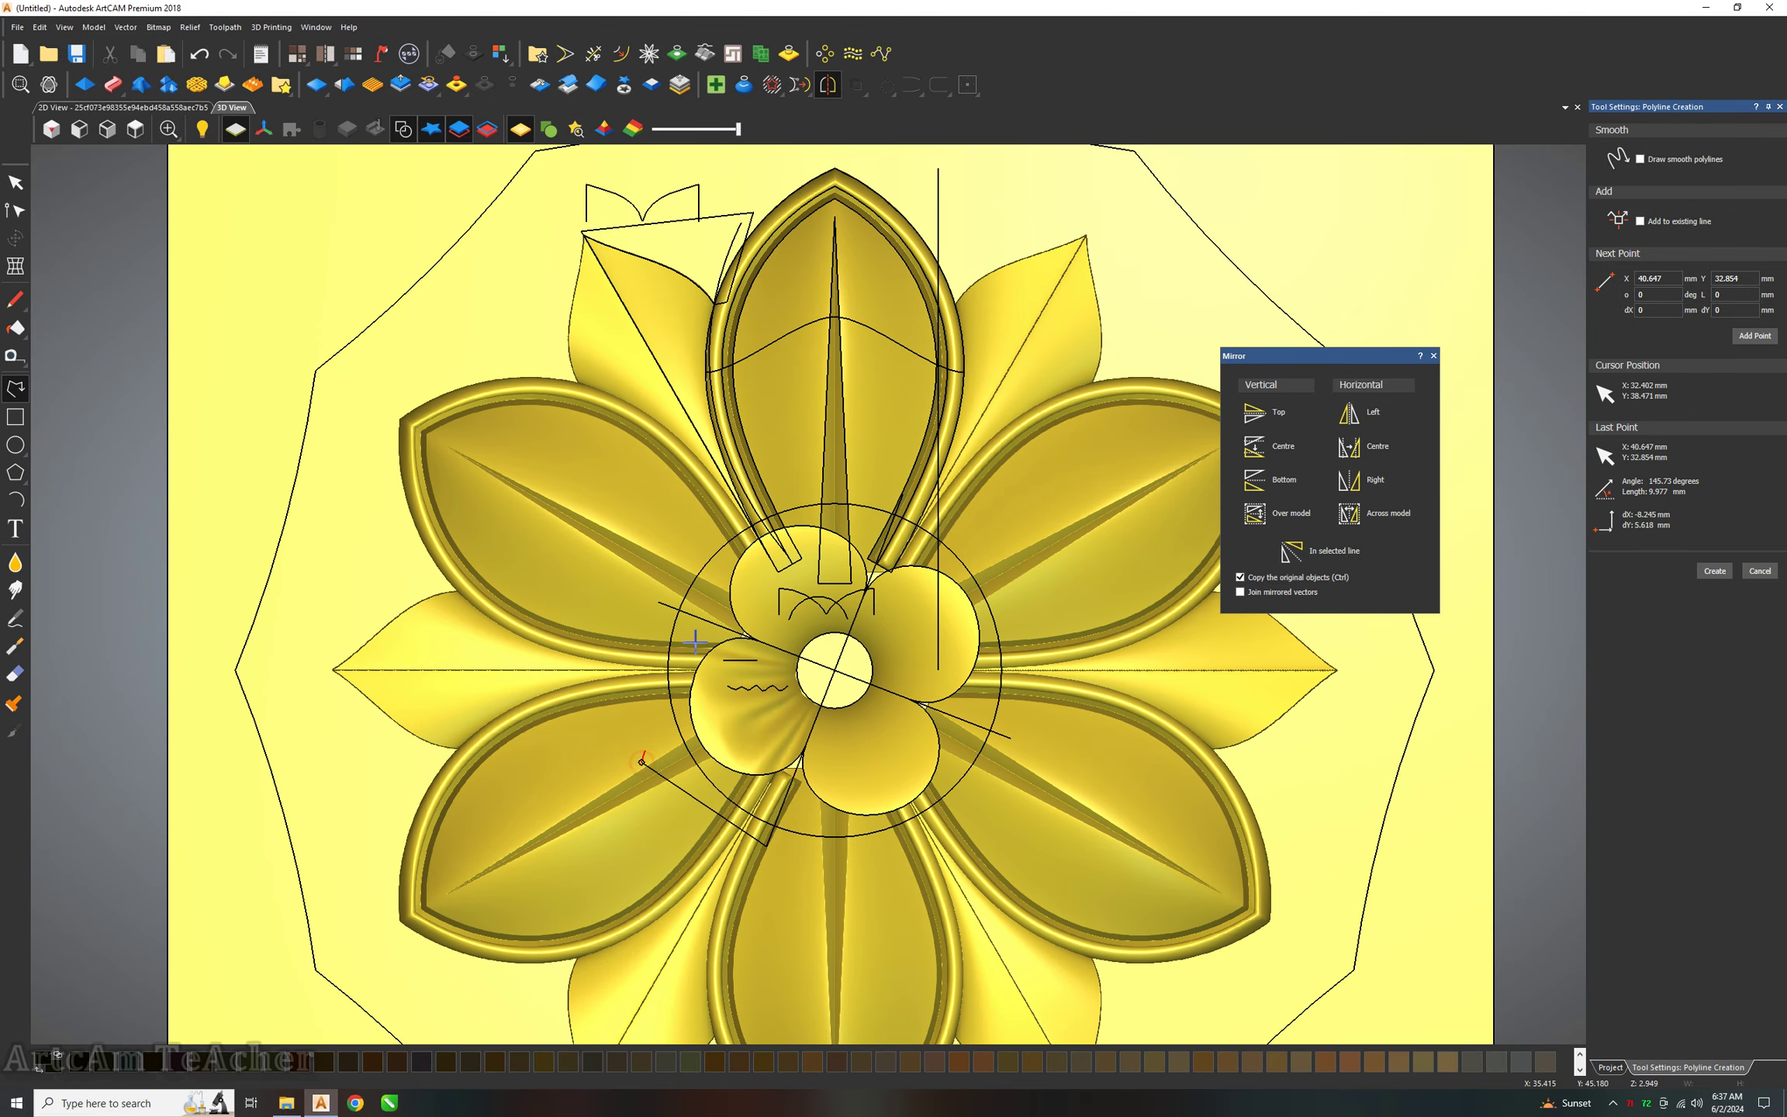
{"action": "left_click", "coordinate": [658, 602]}
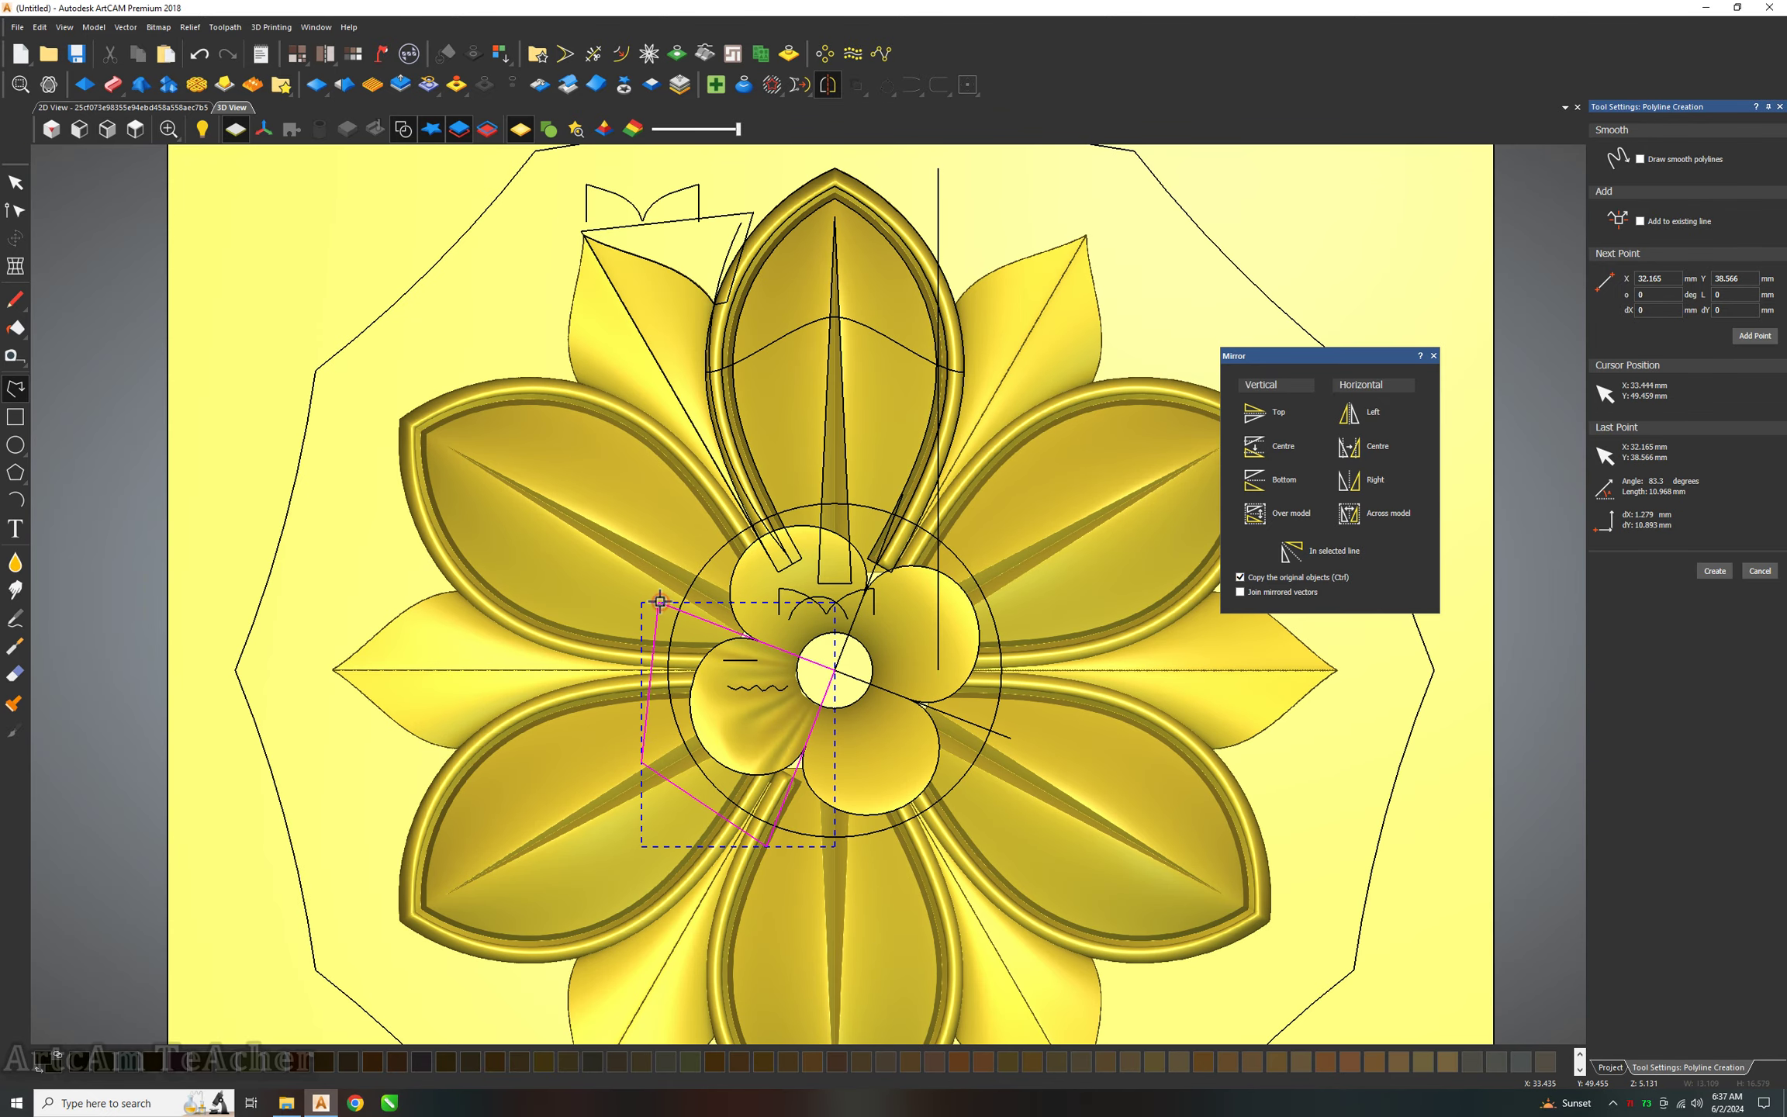
Cut the lobe relief to clipart and rotate-copy it 4 times, 360°, around the circle centre.
{"action": "left_click", "coordinate": [622, 87]}
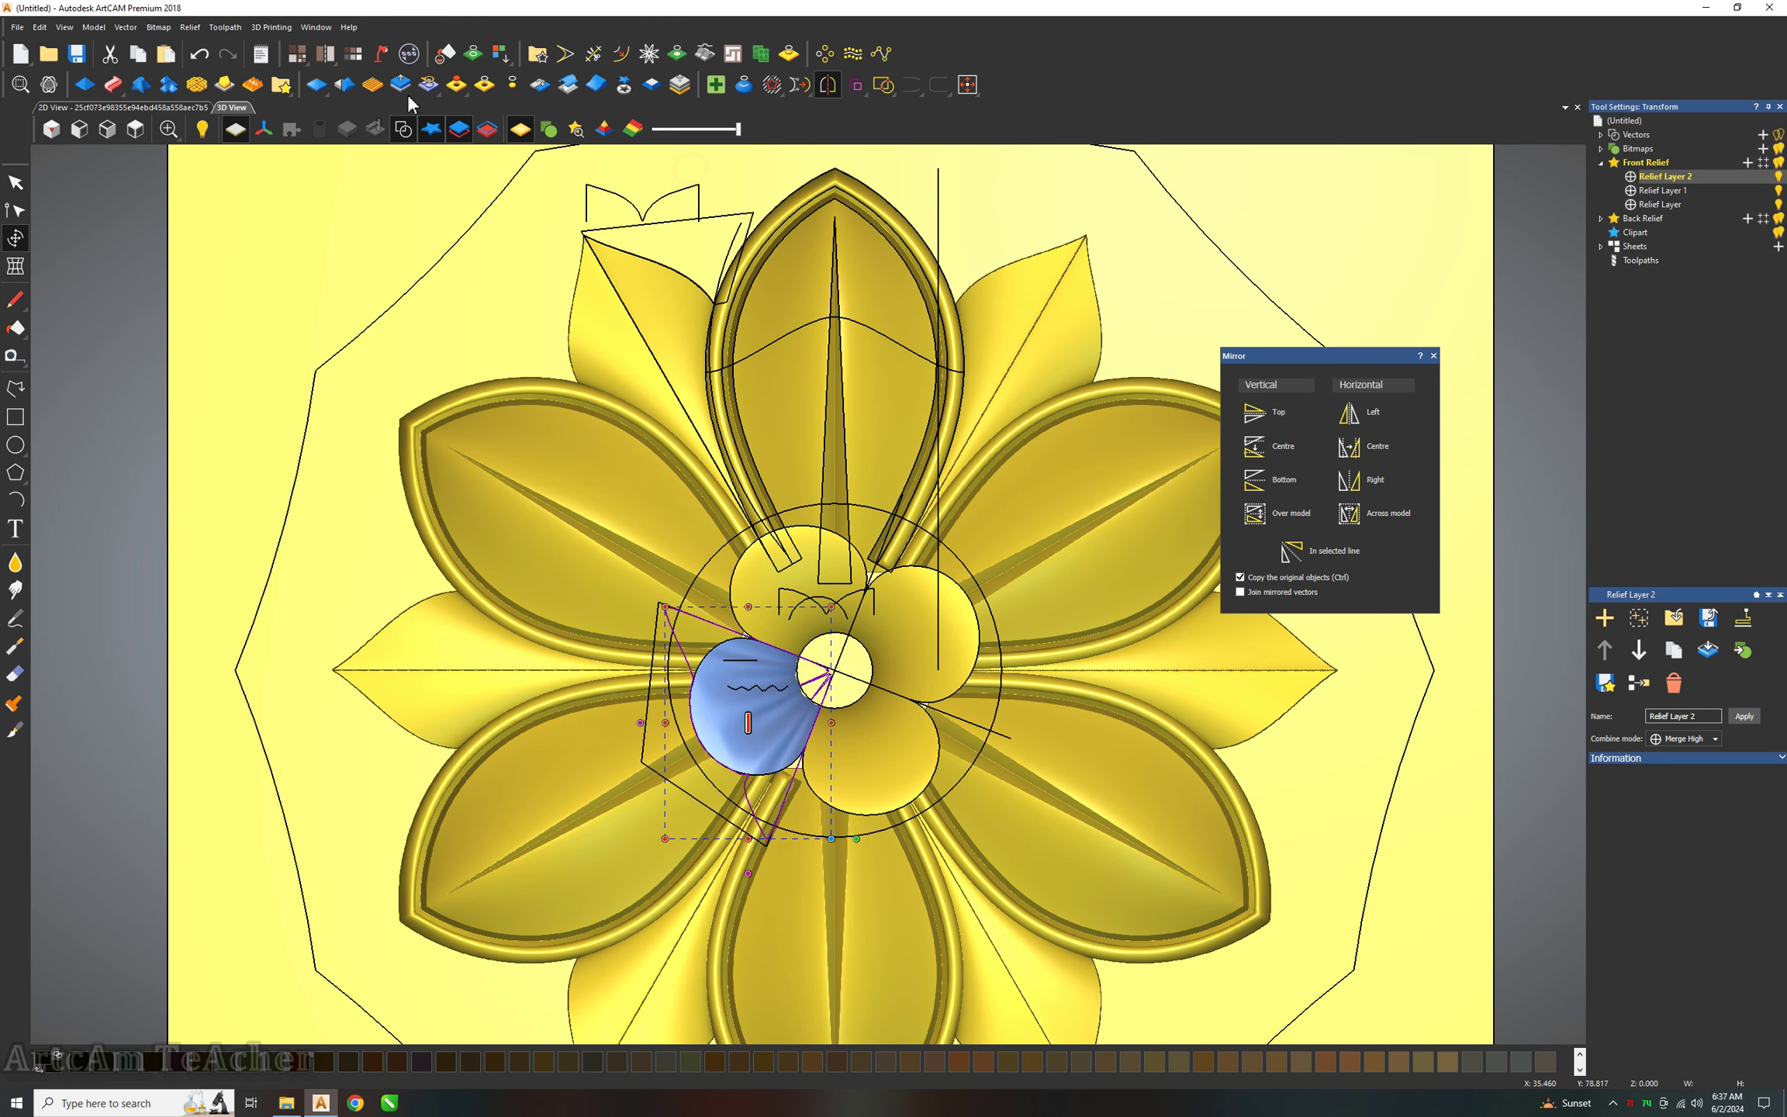
{"action": "left_click", "coordinate": [316, 84]}
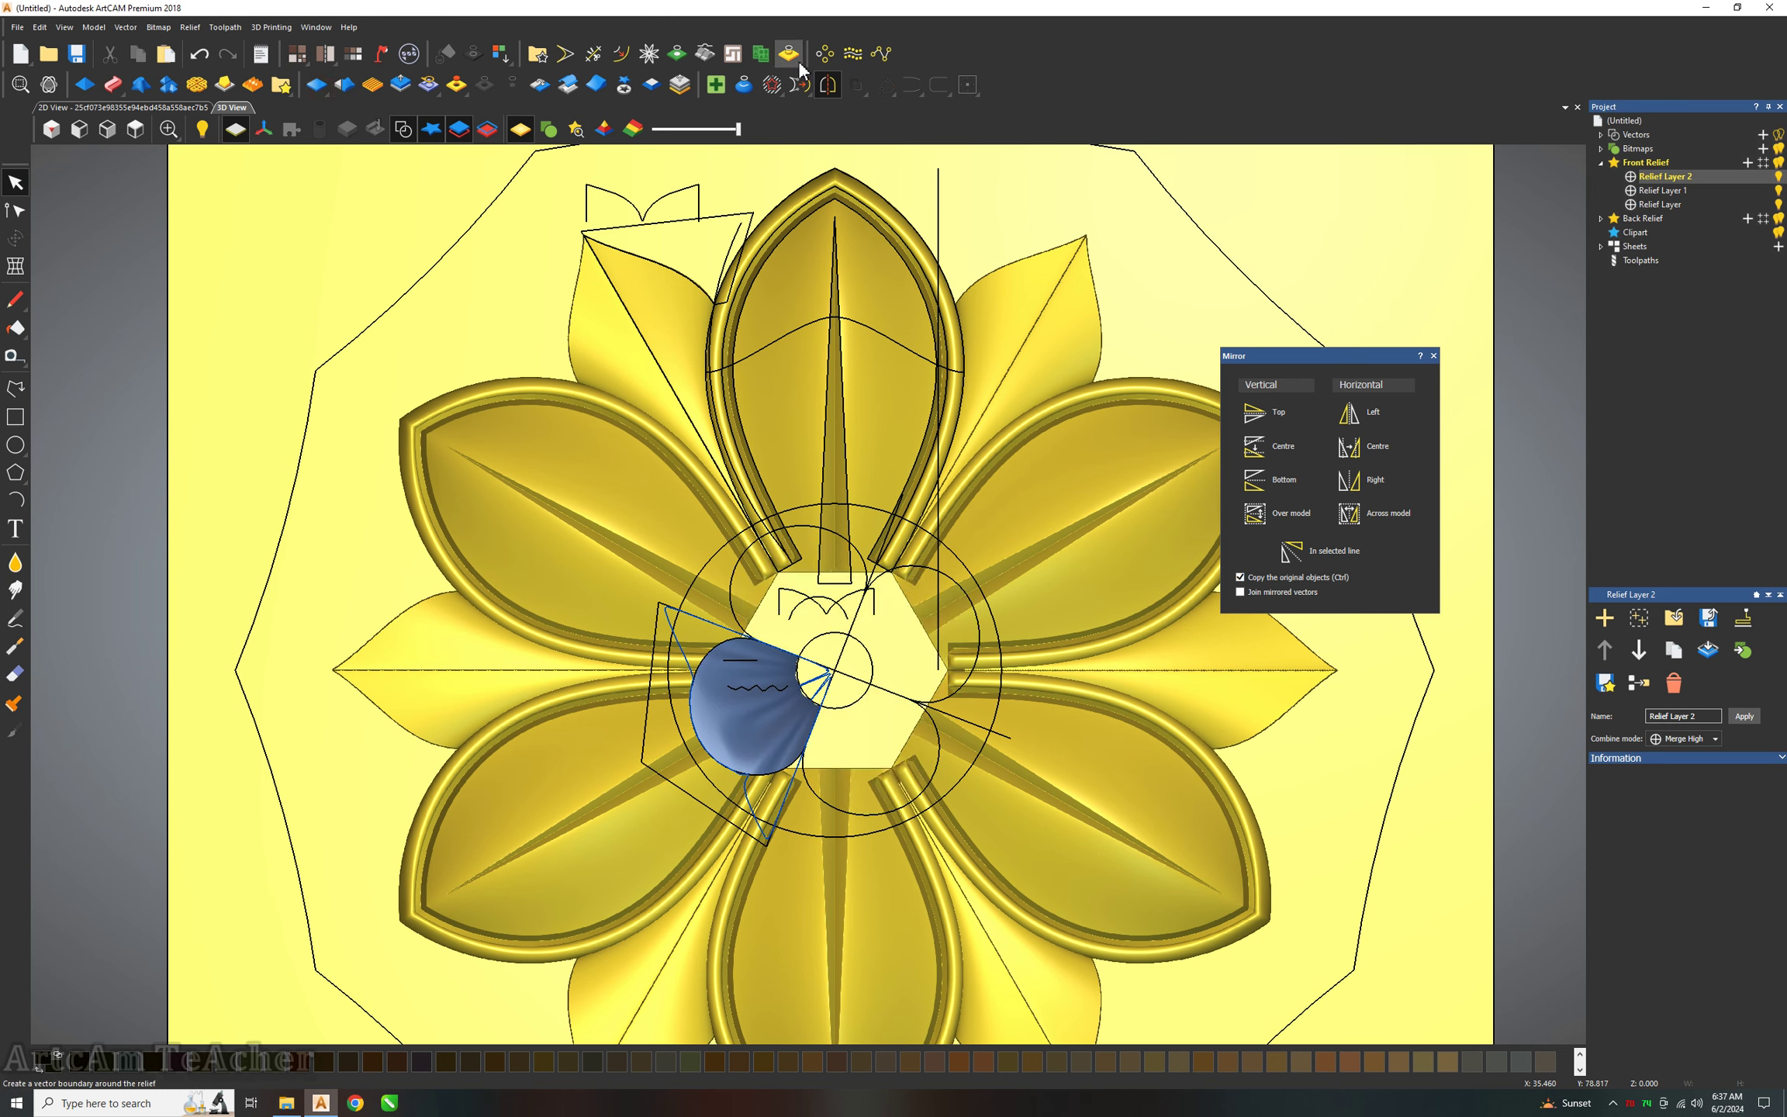
{"action": "left_click", "coordinate": [820, 54]}
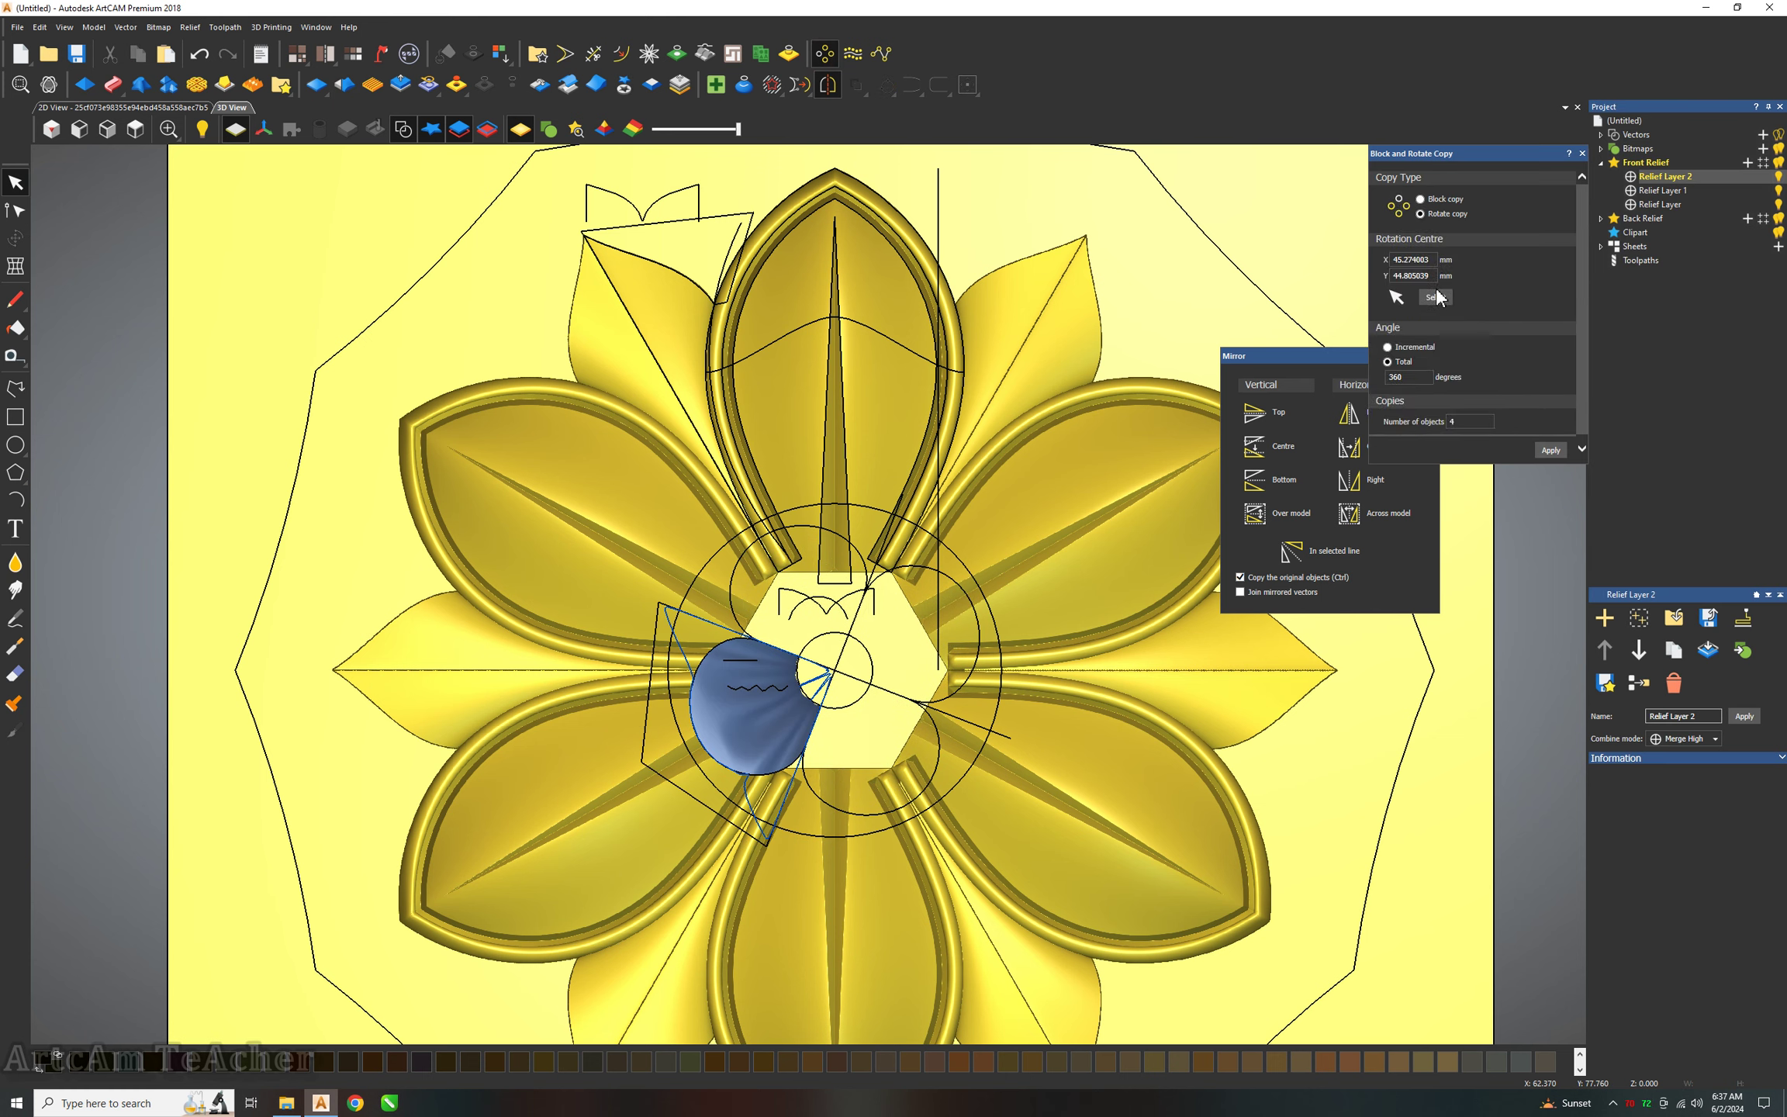
{"action": "left_click", "coordinate": [1435, 297]}
{"action": "key", "text": "Return"}
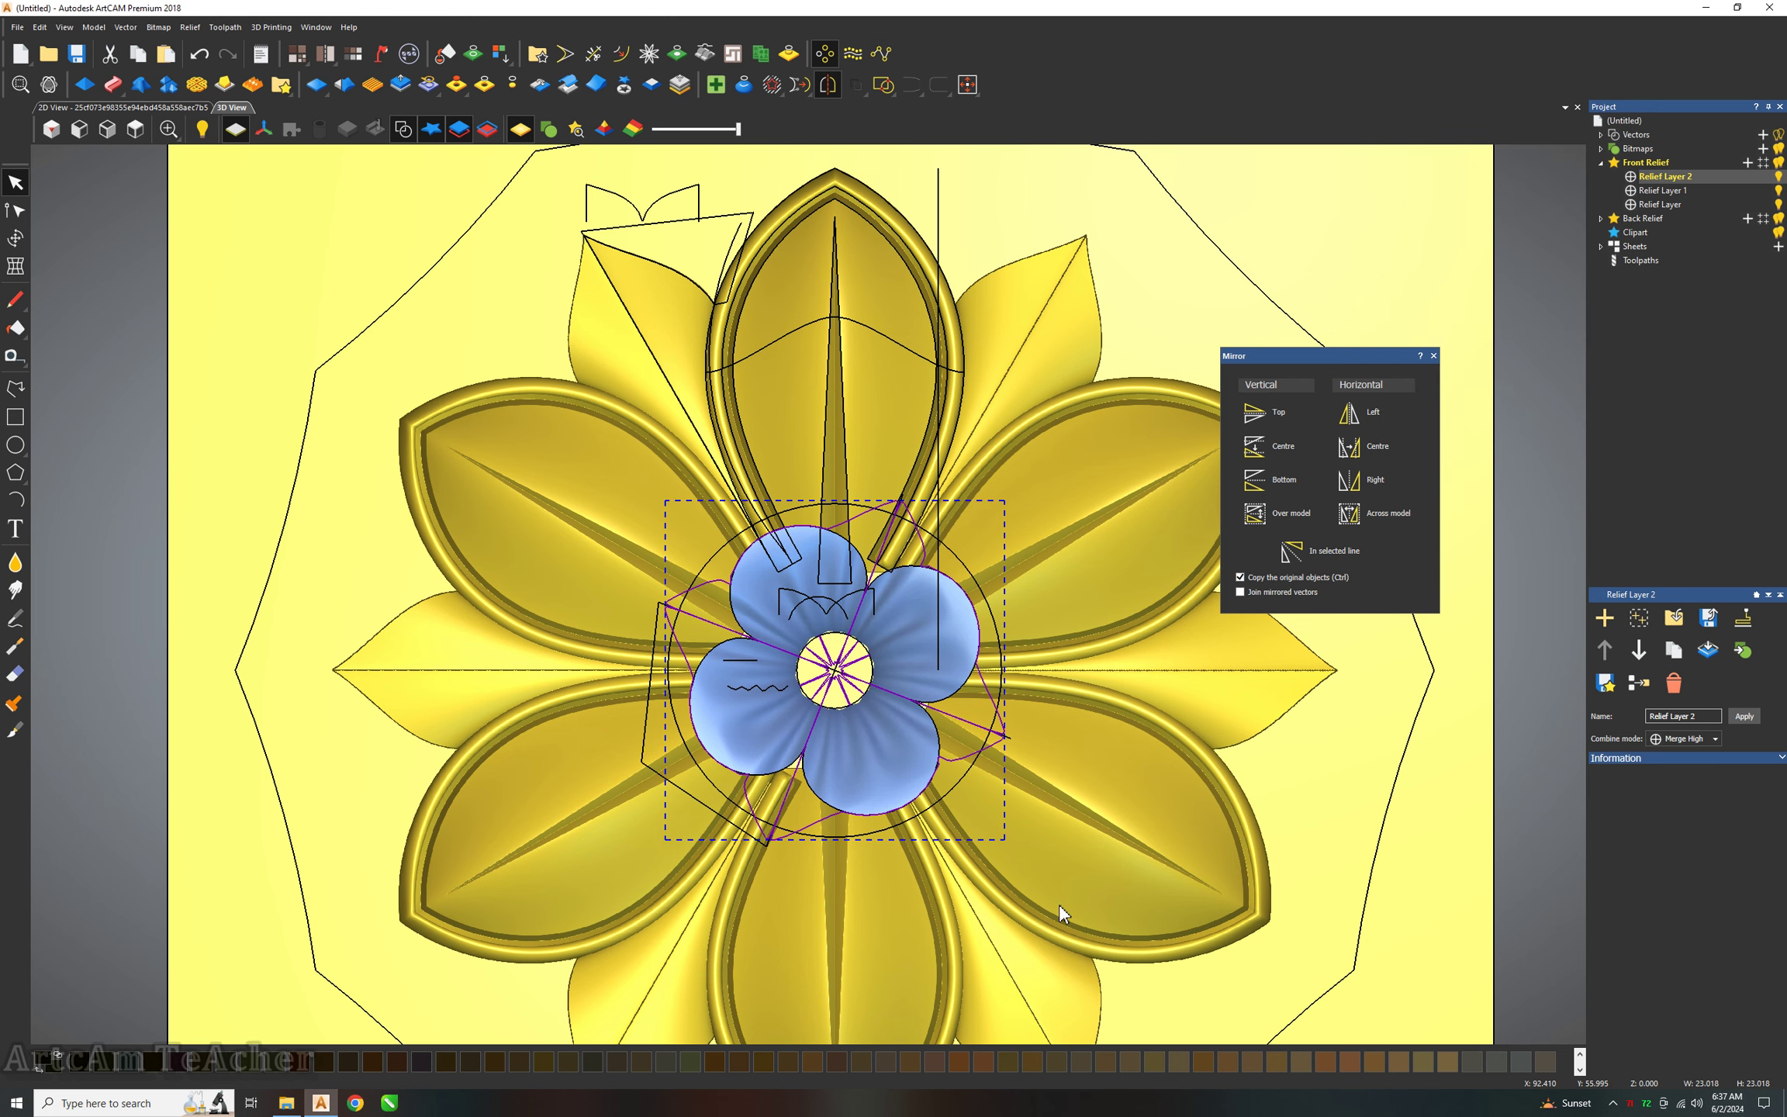
Paste the rotated lobe clipart copies into Relief Layer 2.
{"action": "key", "text": "Return"}
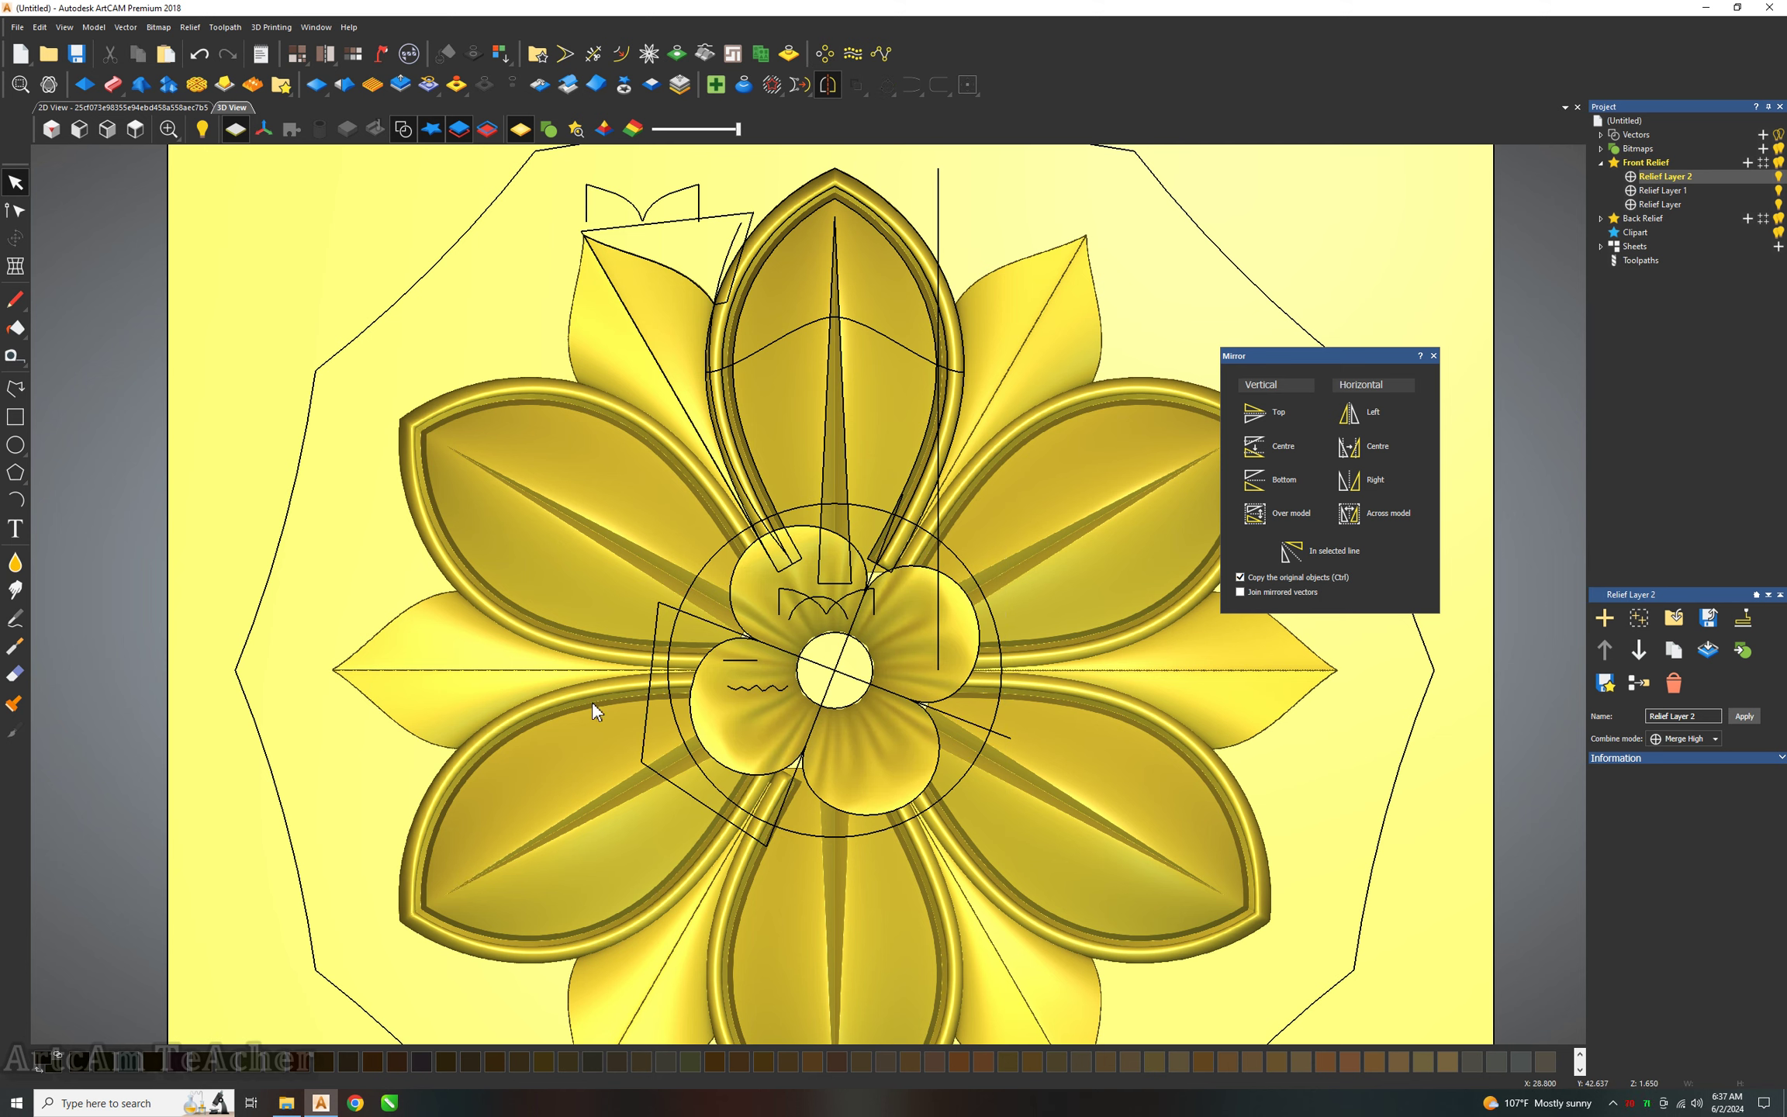
Shape the centre circle with a Round profile at 90°, scaled to height.
{"action": "left_click", "coordinate": [821, 634]}
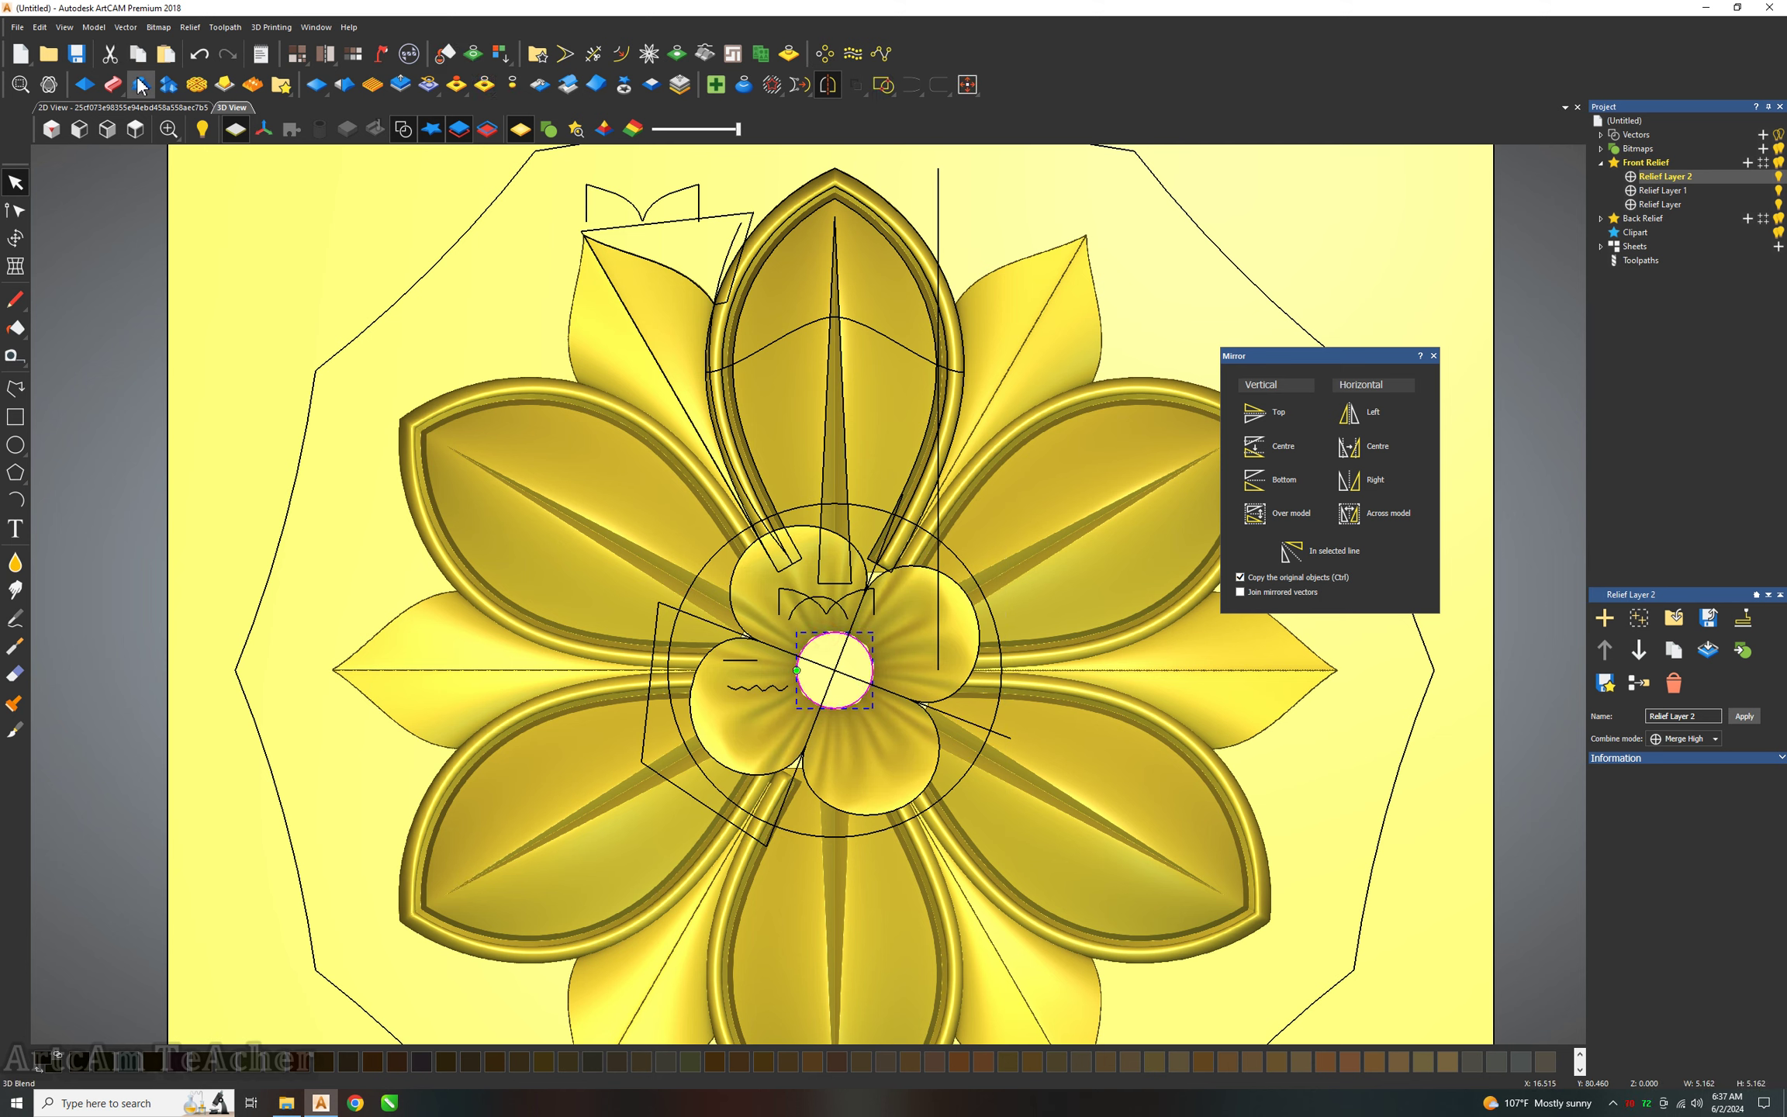
{"action": "left_click", "coordinate": [87, 83]}
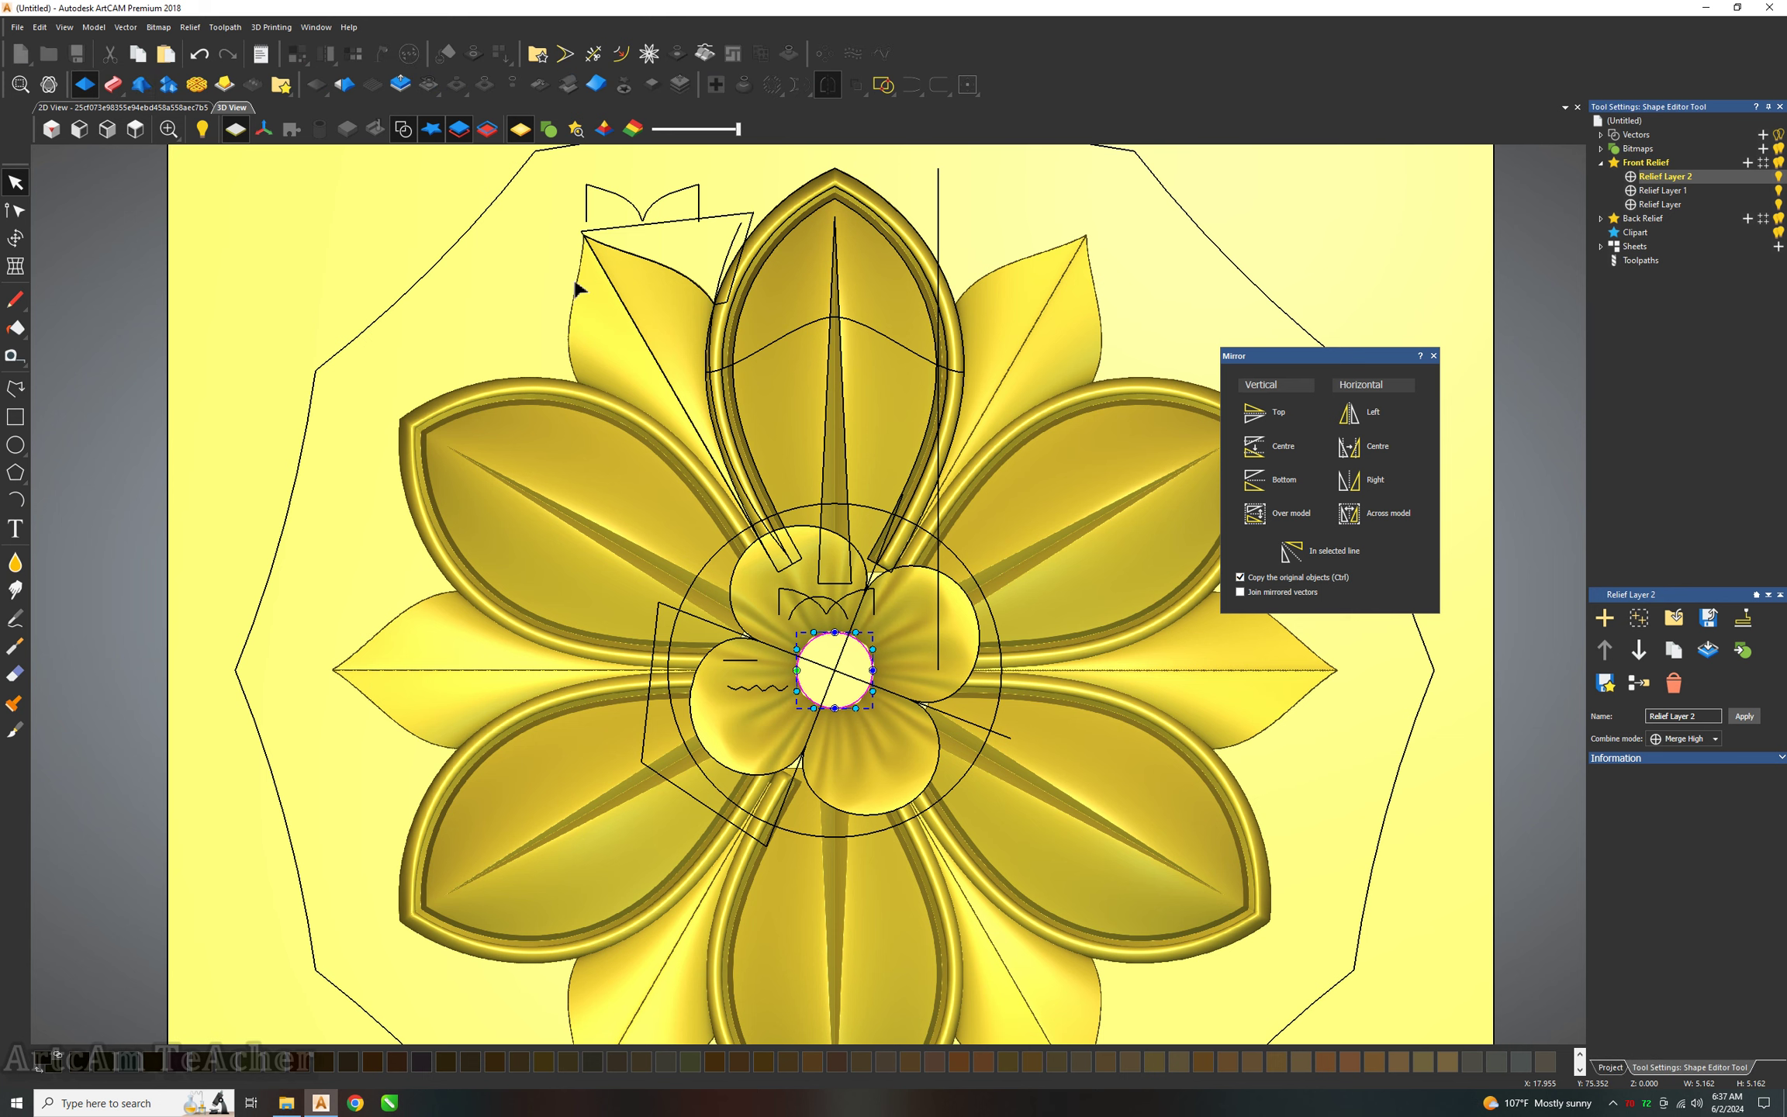
{"action": "left_click", "coordinate": [1637, 163]}
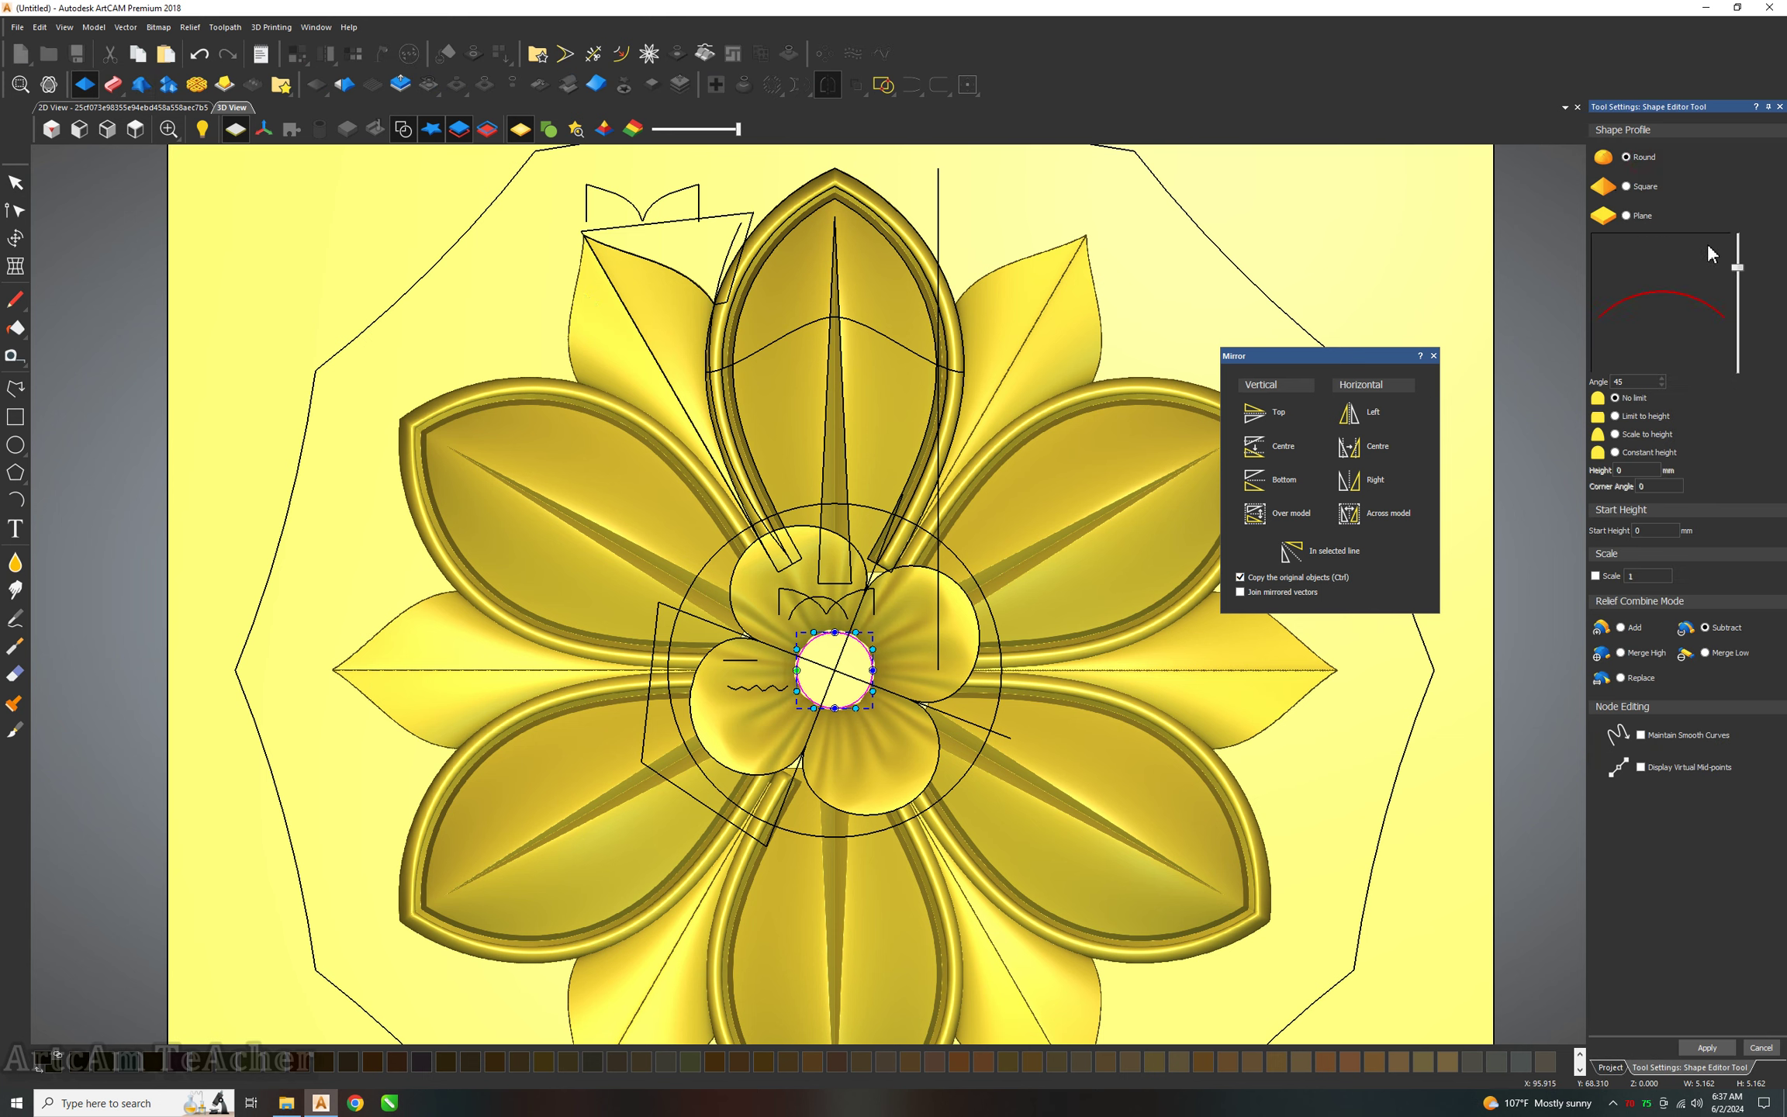
{"action": "left_click_drag", "start_coordinate": [1737, 266], "coordinate": [1737, 233]}
{"action": "left_click", "coordinate": [1628, 435]}
{"action": "left_click", "coordinate": [1630, 470]}
{"action": "type", "text": "6"}
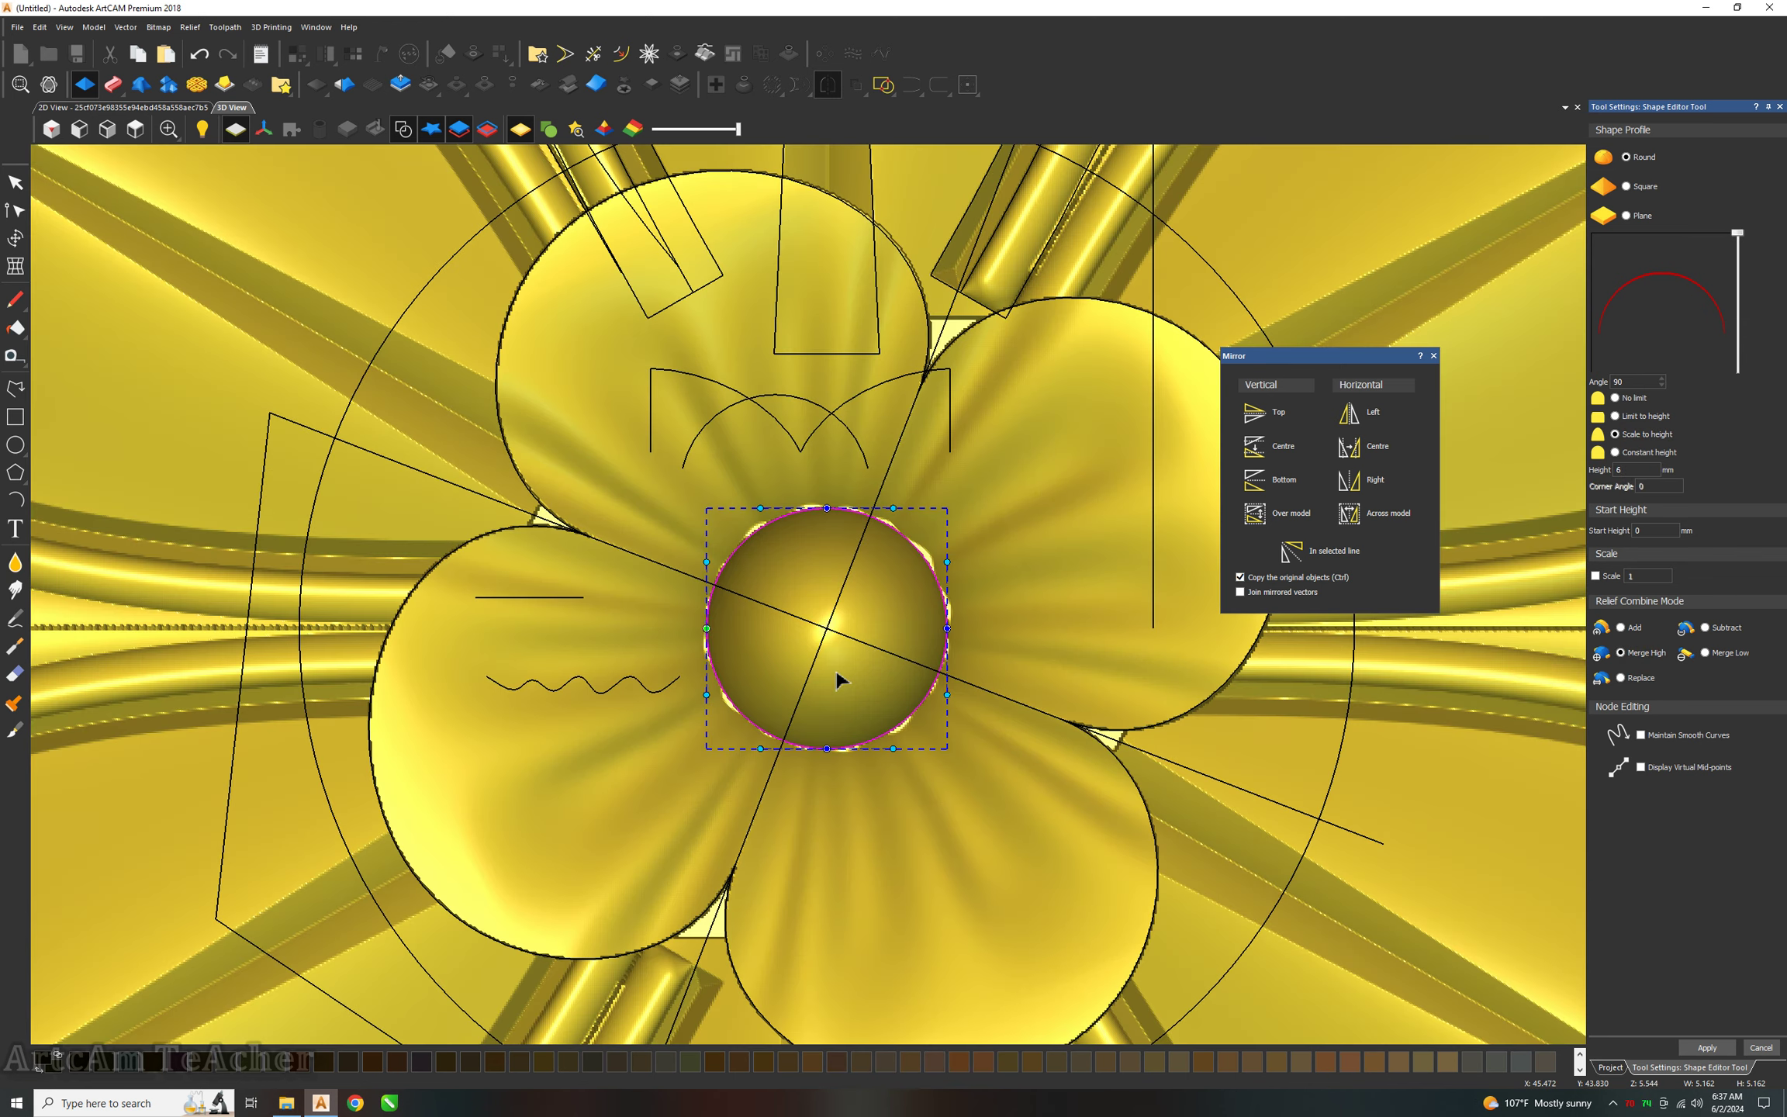
{"action": "scroll", "coordinate": [844, 696], "scroll_direction": "up", "scroll_amount": 5}
{"action": "middle_click_drag", "start_coordinate": [844, 696], "coordinate": [1555, 485]}
Set dome height 4 and start height 3, then apply it and close the Shape Editor.
{"action": "left_click", "coordinate": [1636, 469]}
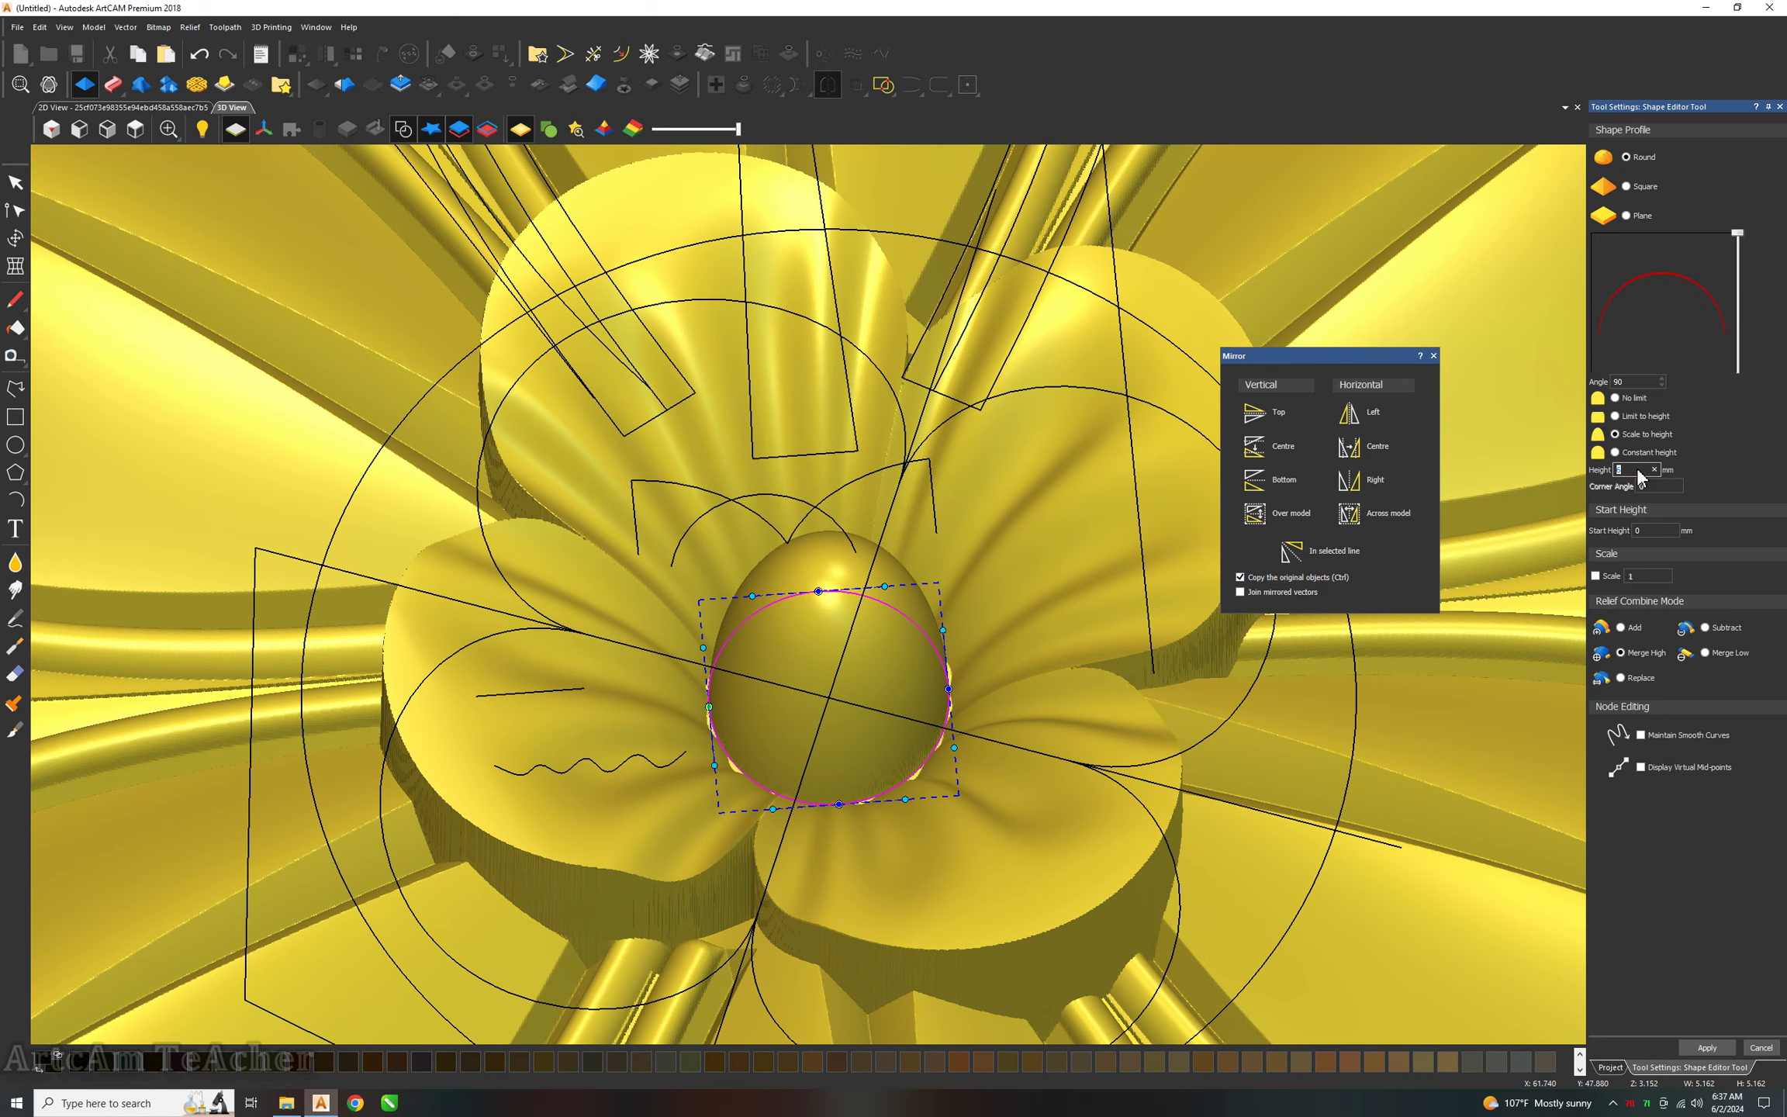
{"action": "type", "text": "4"}
{"action": "key", "text": "Tab"}
{"action": "type", "text": "32"}
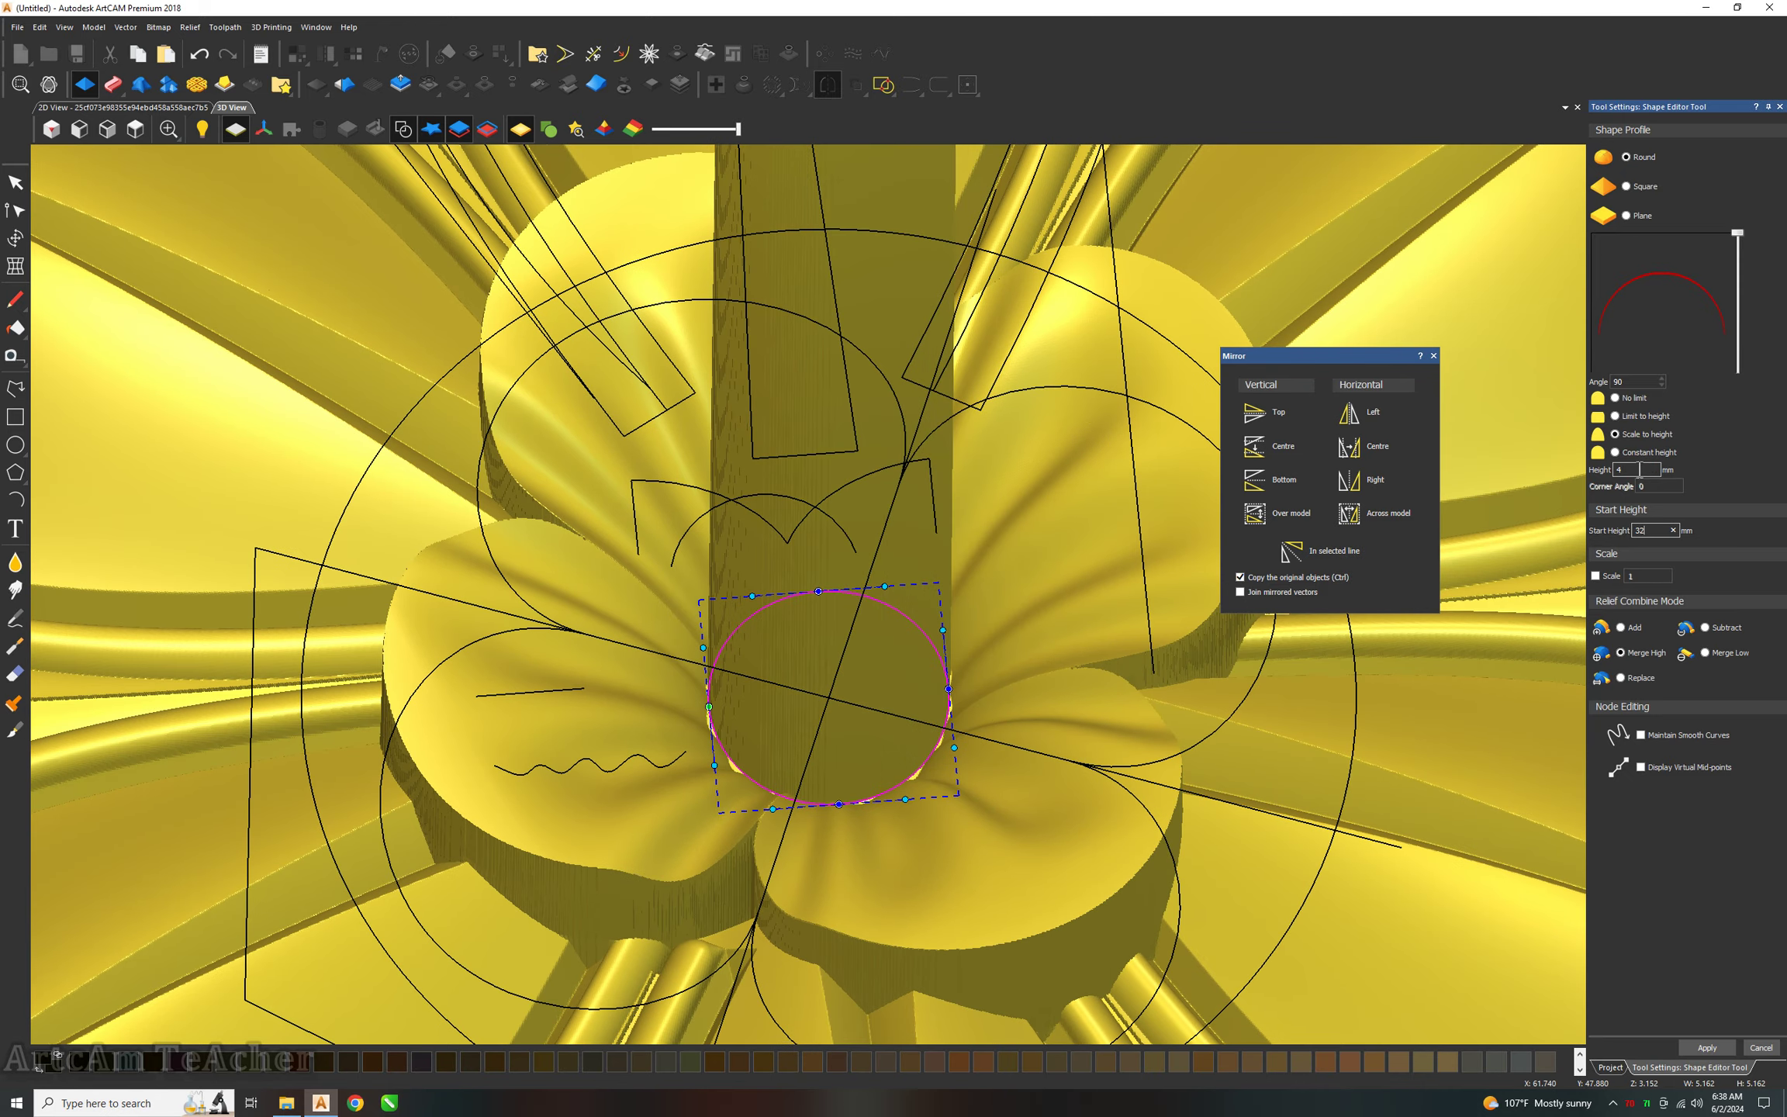
{"action": "key", "text": "BackSpace"}
{"action": "scroll", "coordinate": [972, 544], "scroll_direction": "up", "scroll_amount": 1}
{"action": "mouse_move", "coordinate": [811, 533]}
{"action": "middle_mouse_down"}
{"action": "mouse_move", "coordinate": [786, 686]}
{"action": "mouse_move", "coordinate": [1025, 638]}
{"action": "middle_mouse_up"}
{"action": "middle_click_drag", "start_coordinate": [897, 626], "coordinate": [1622, 772]}
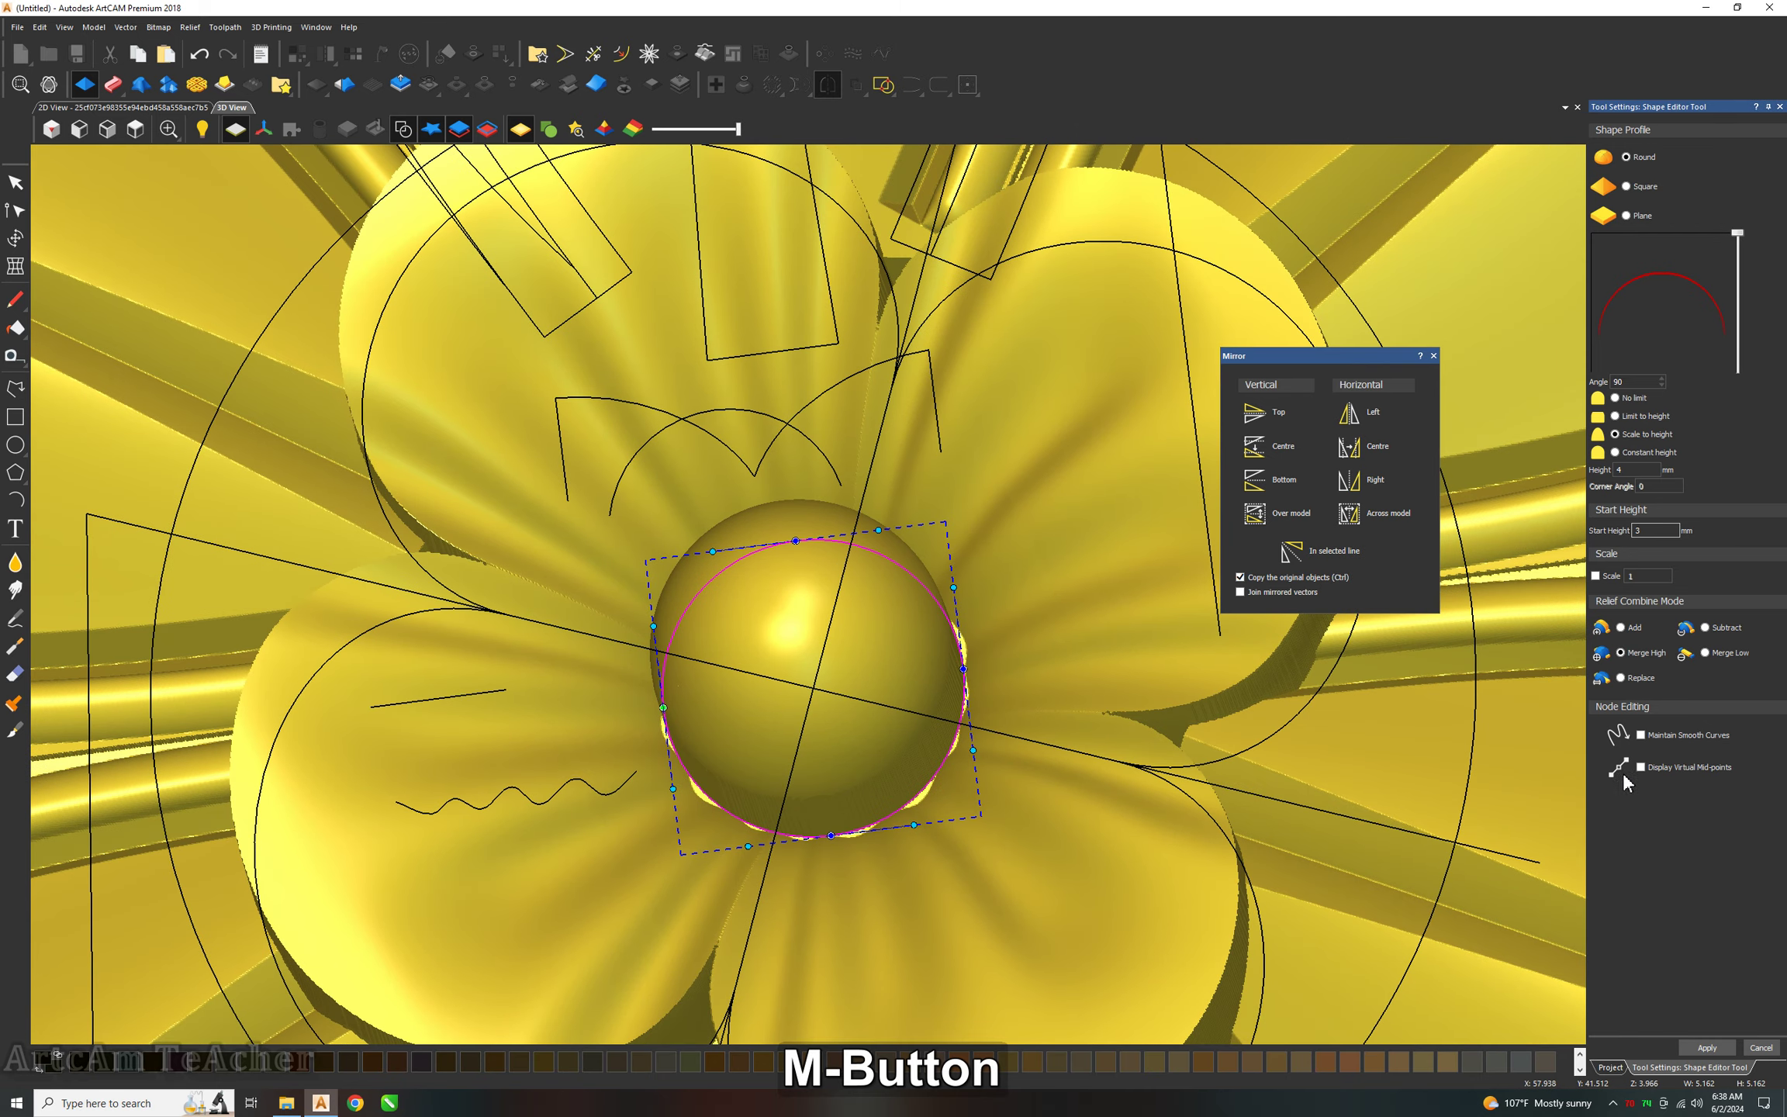
{"action": "left_click", "coordinate": [1716, 1045]}
{"action": "left_click", "coordinate": [1754, 1048]}
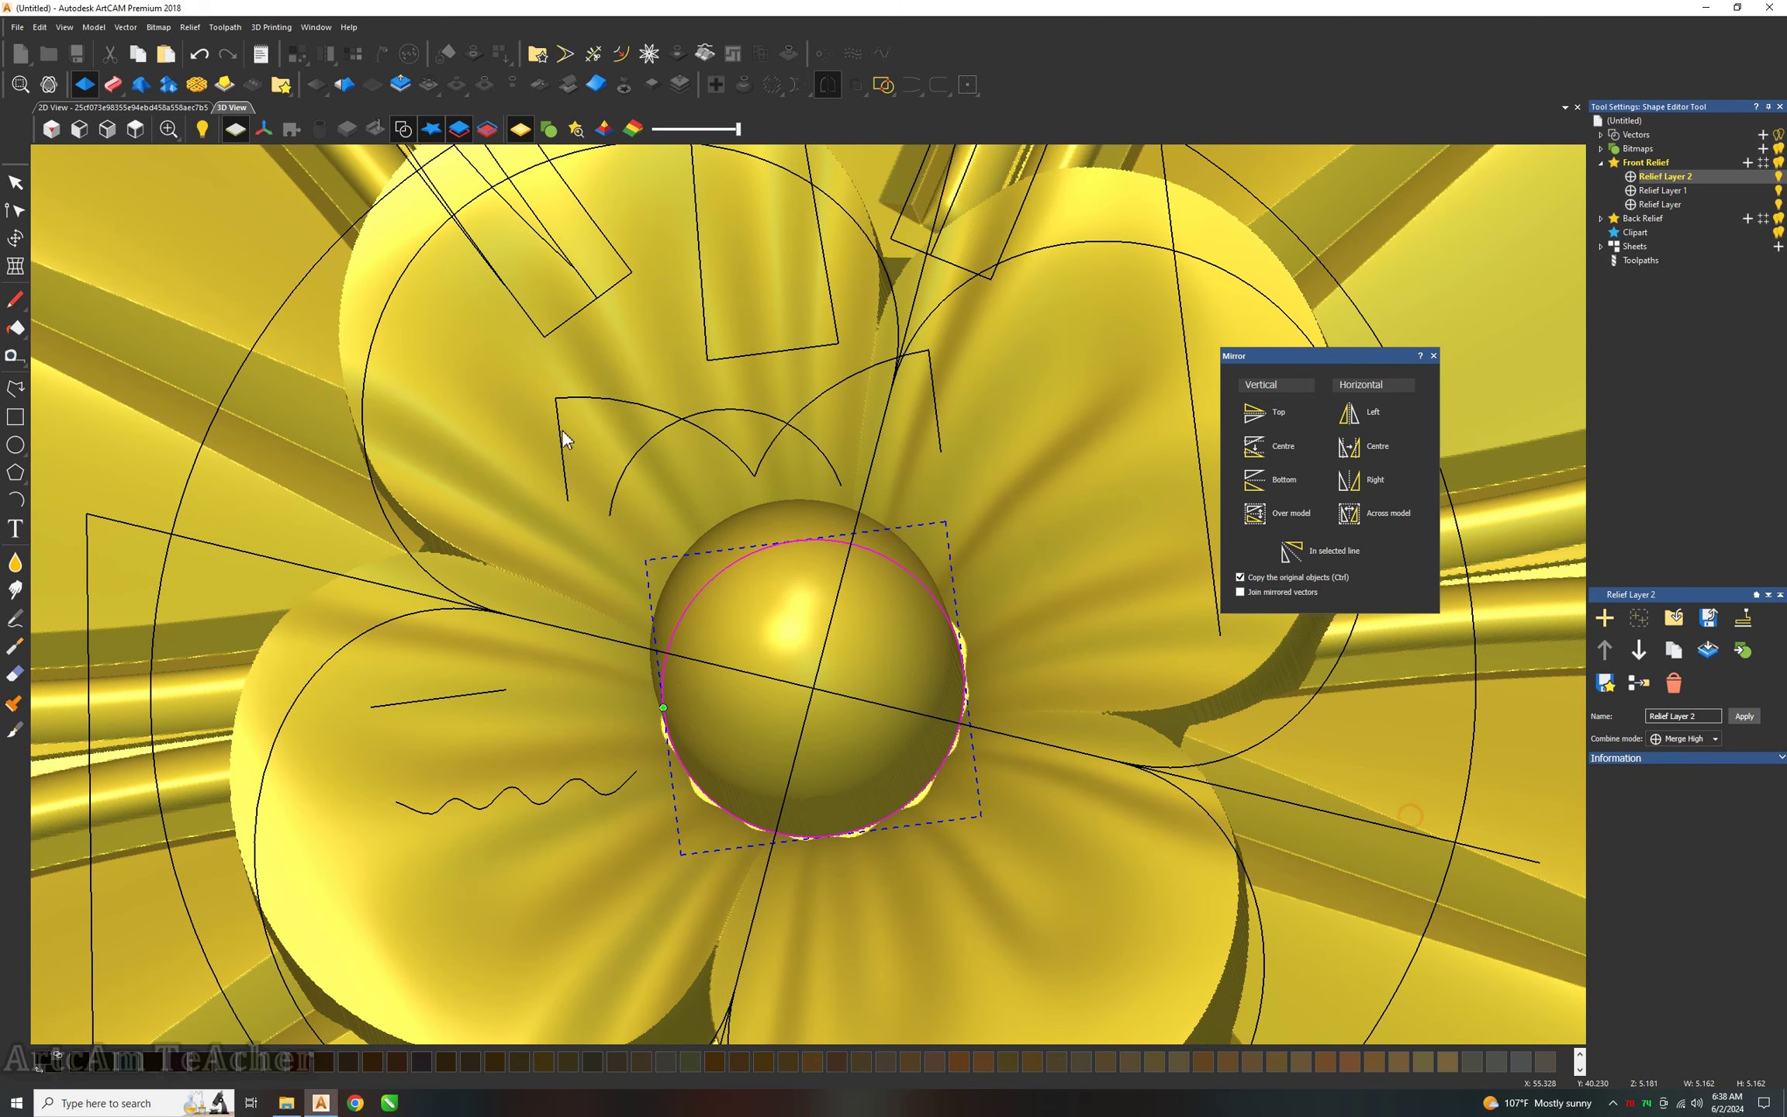
Switch to the 2D view and select the outer dodecagon border outline.
{"action": "left_click", "coordinate": [135, 130]}
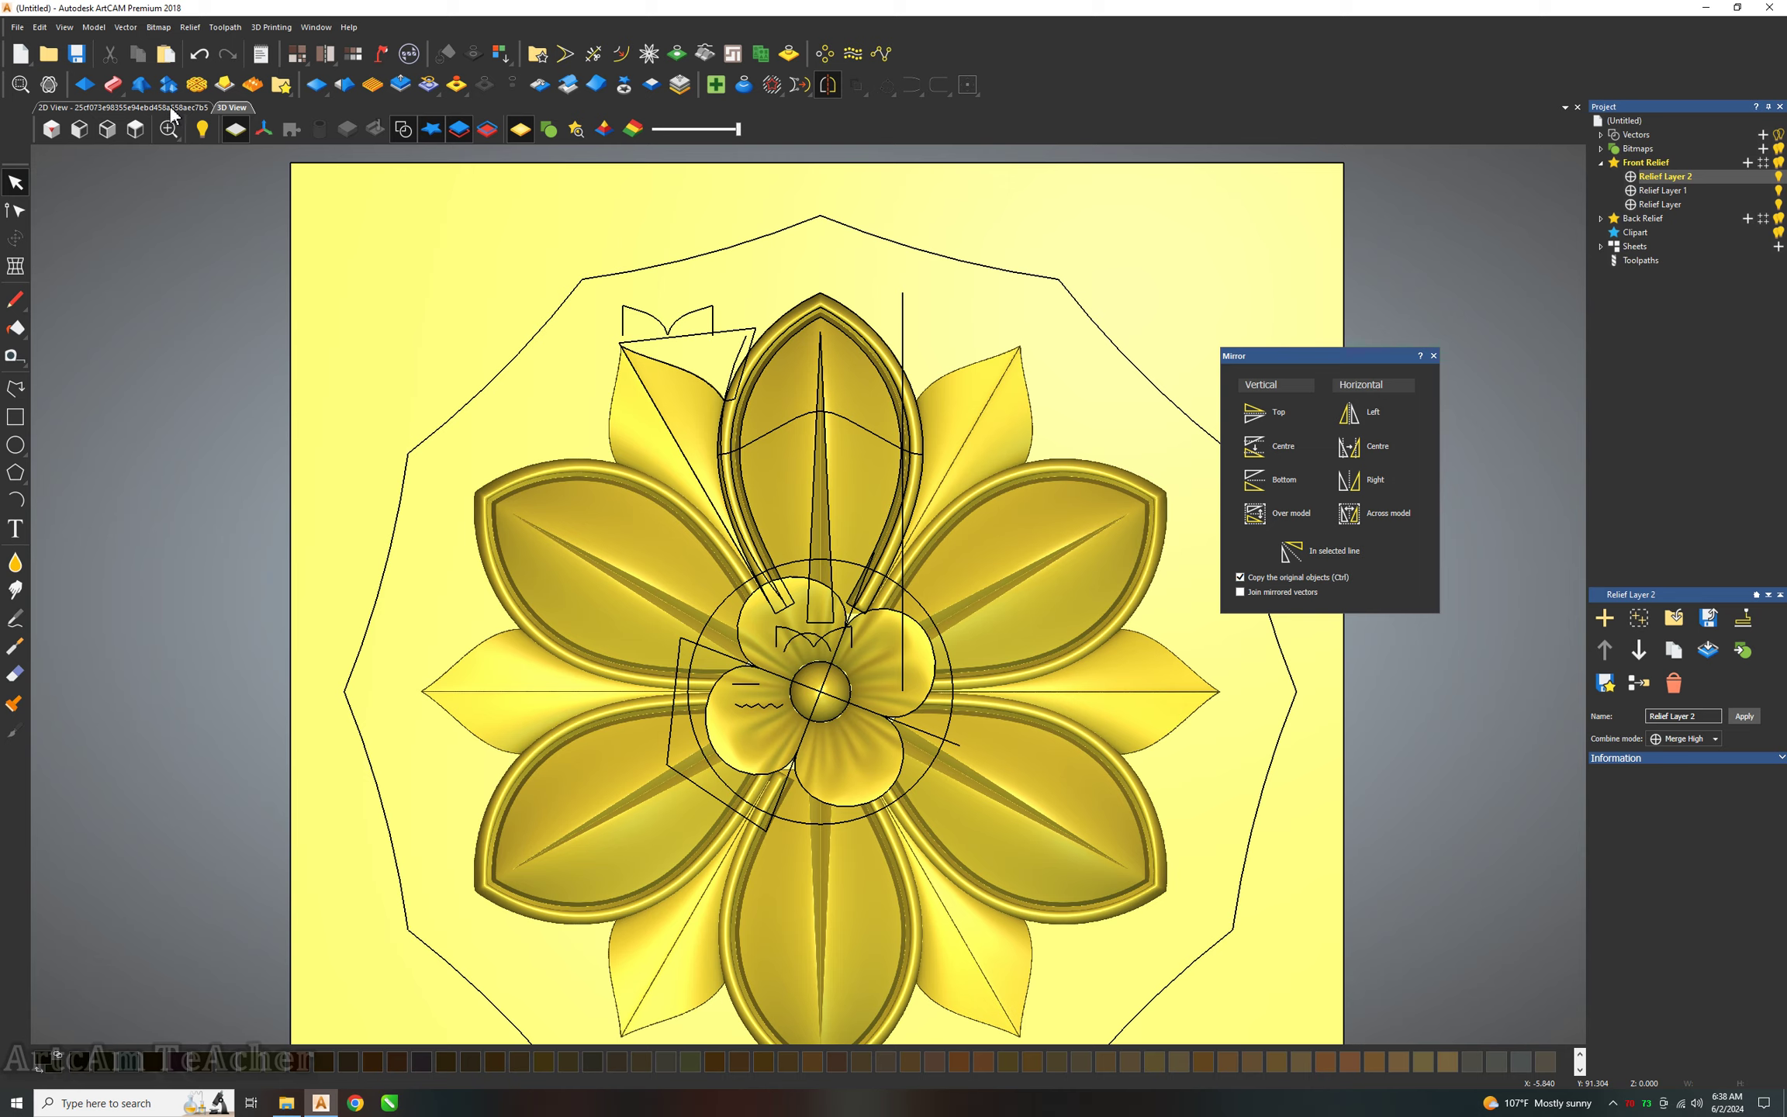
{"action": "left_click", "coordinate": [169, 108]}
{"action": "scroll", "coordinate": [597, 346], "scroll_direction": "down", "scroll_amount": 3}
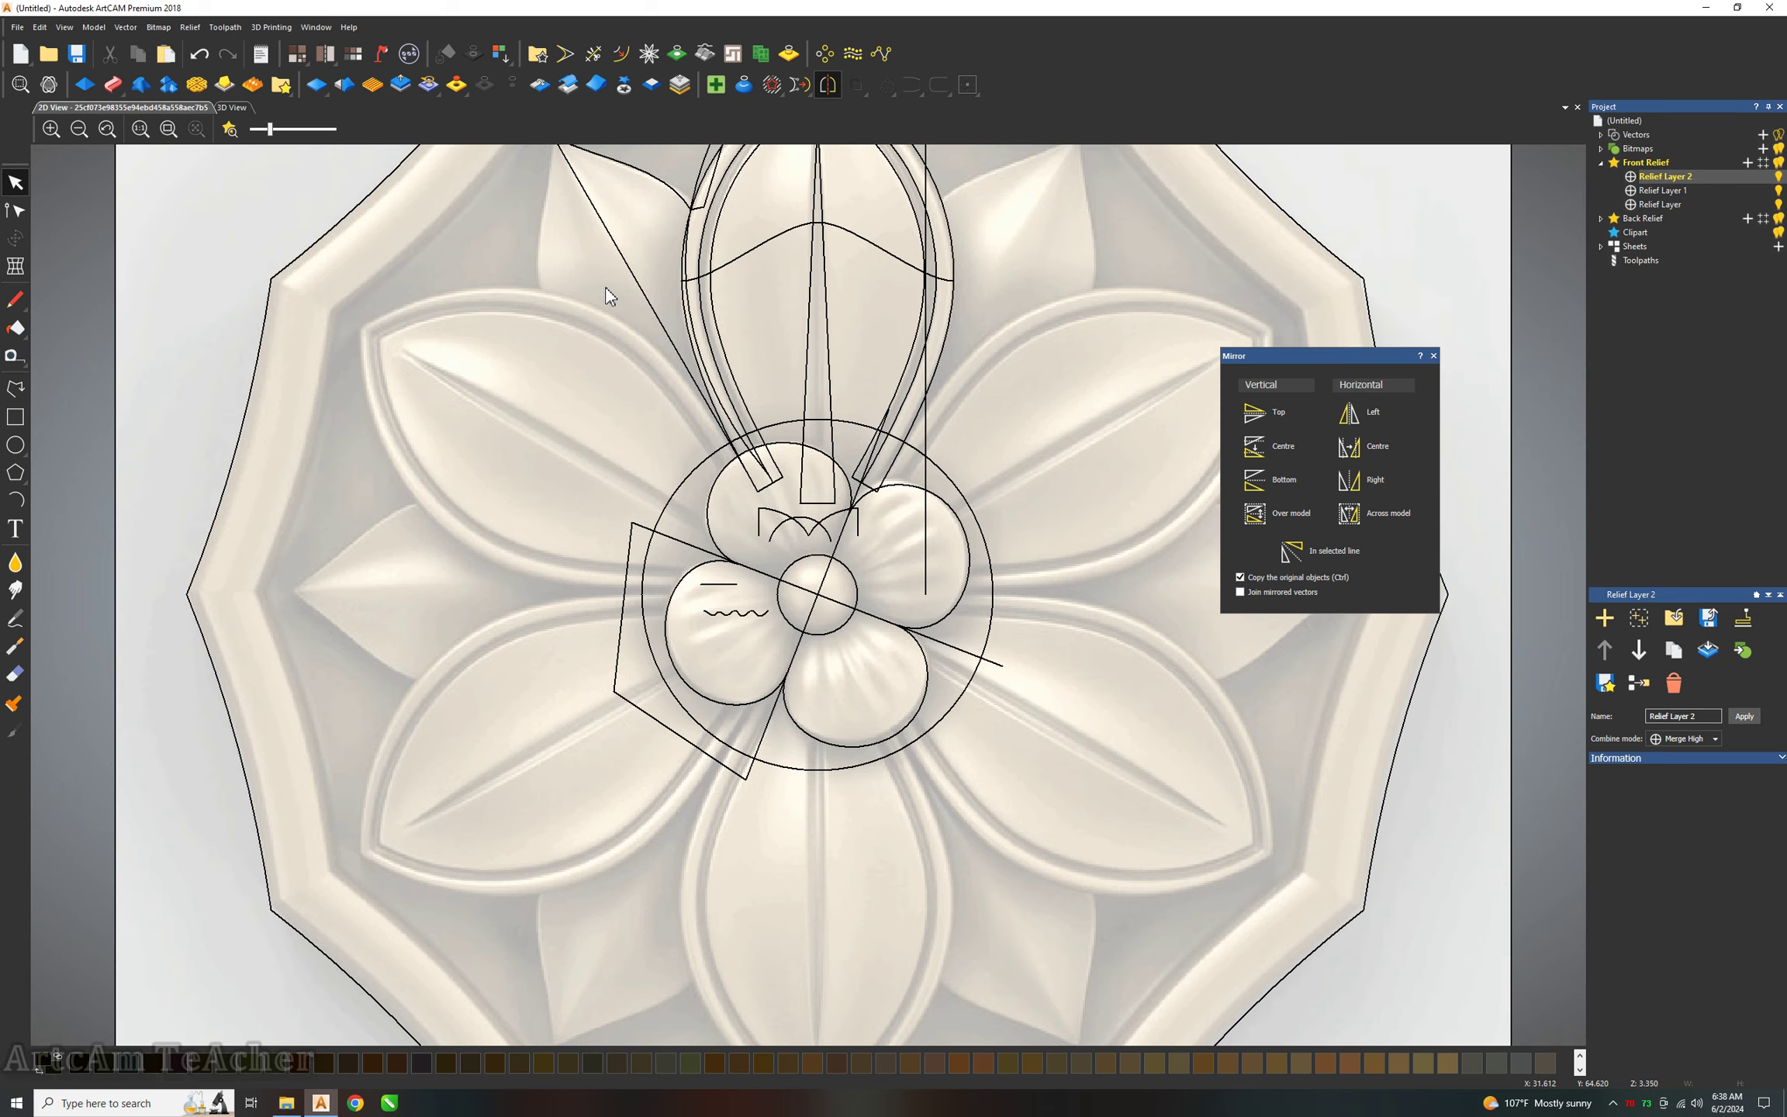
{"action": "left_click_drag", "start_coordinate": [625, 445], "coordinate": [626, 447]}
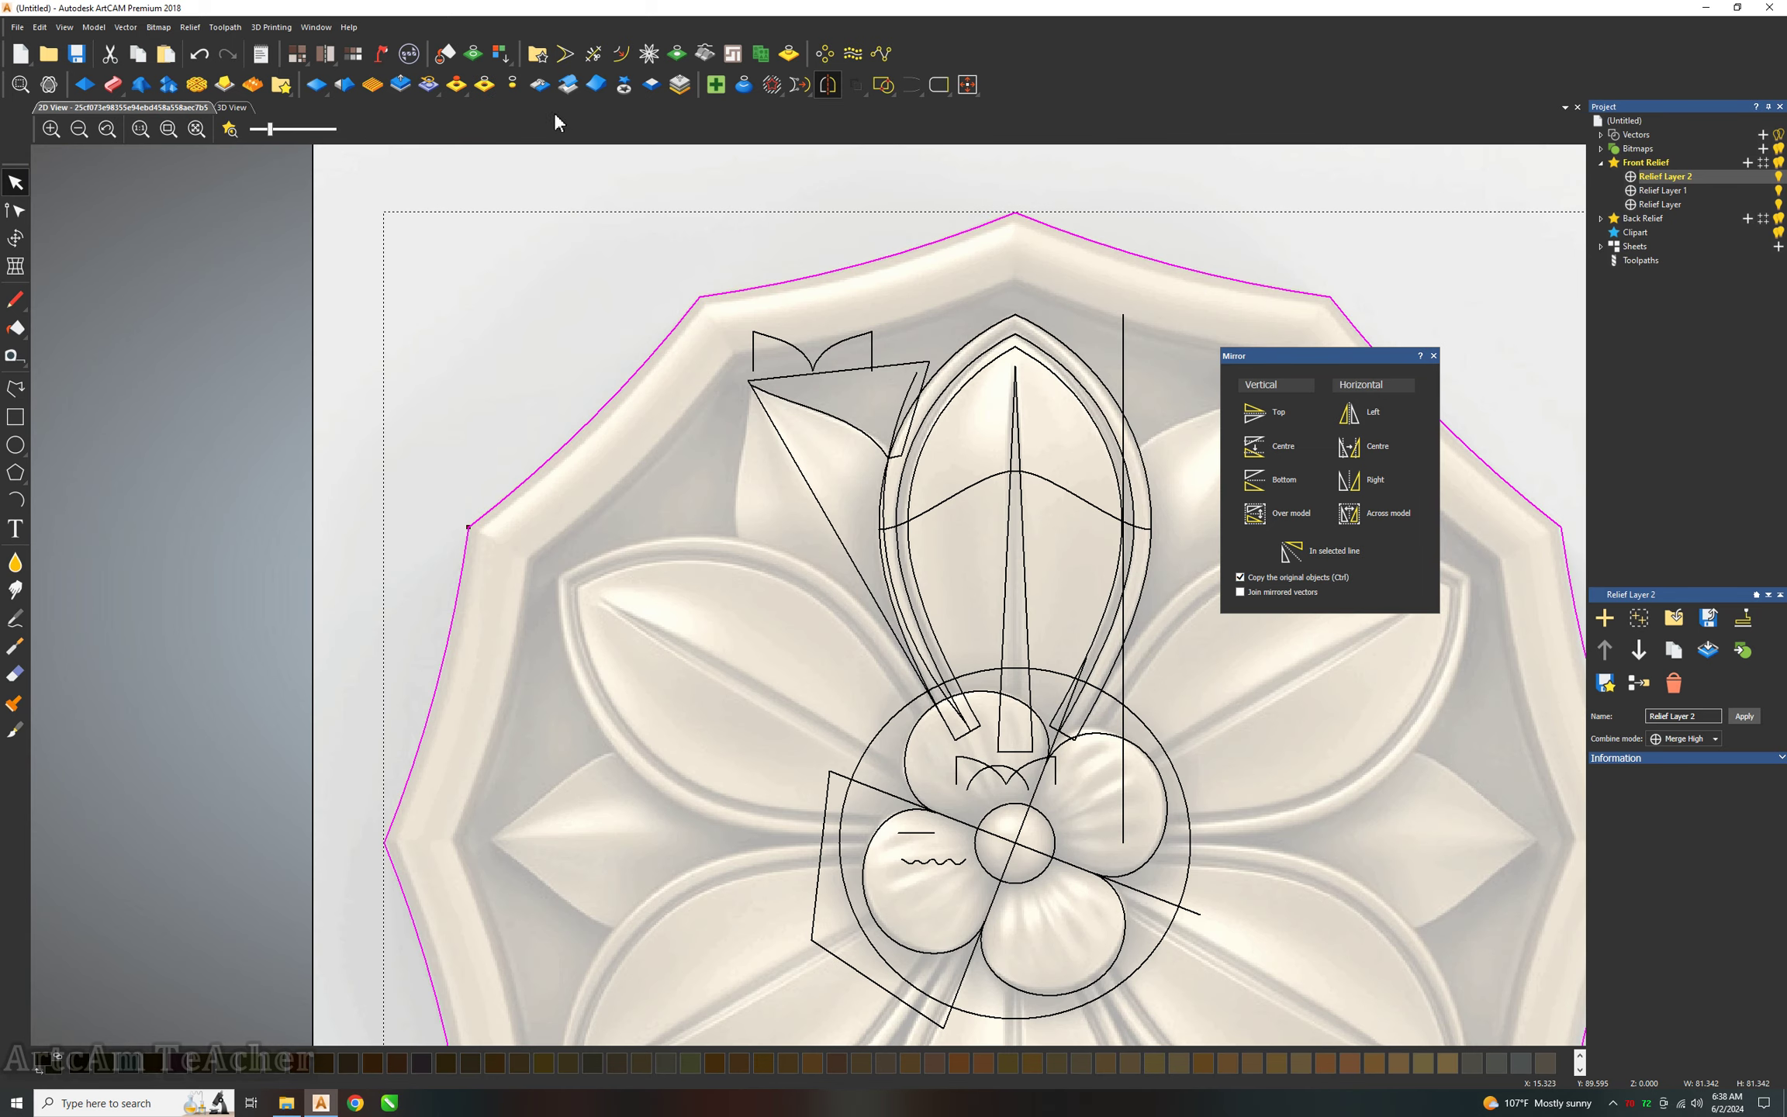
Offset the outer dodecagon 4.19 mm inwards, undoing the outward and retry attempts.
{"action": "left_click", "coordinate": [621, 52]}
{"action": "scroll", "coordinate": [567, 426], "scroll_direction": "up", "scroll_amount": 3}
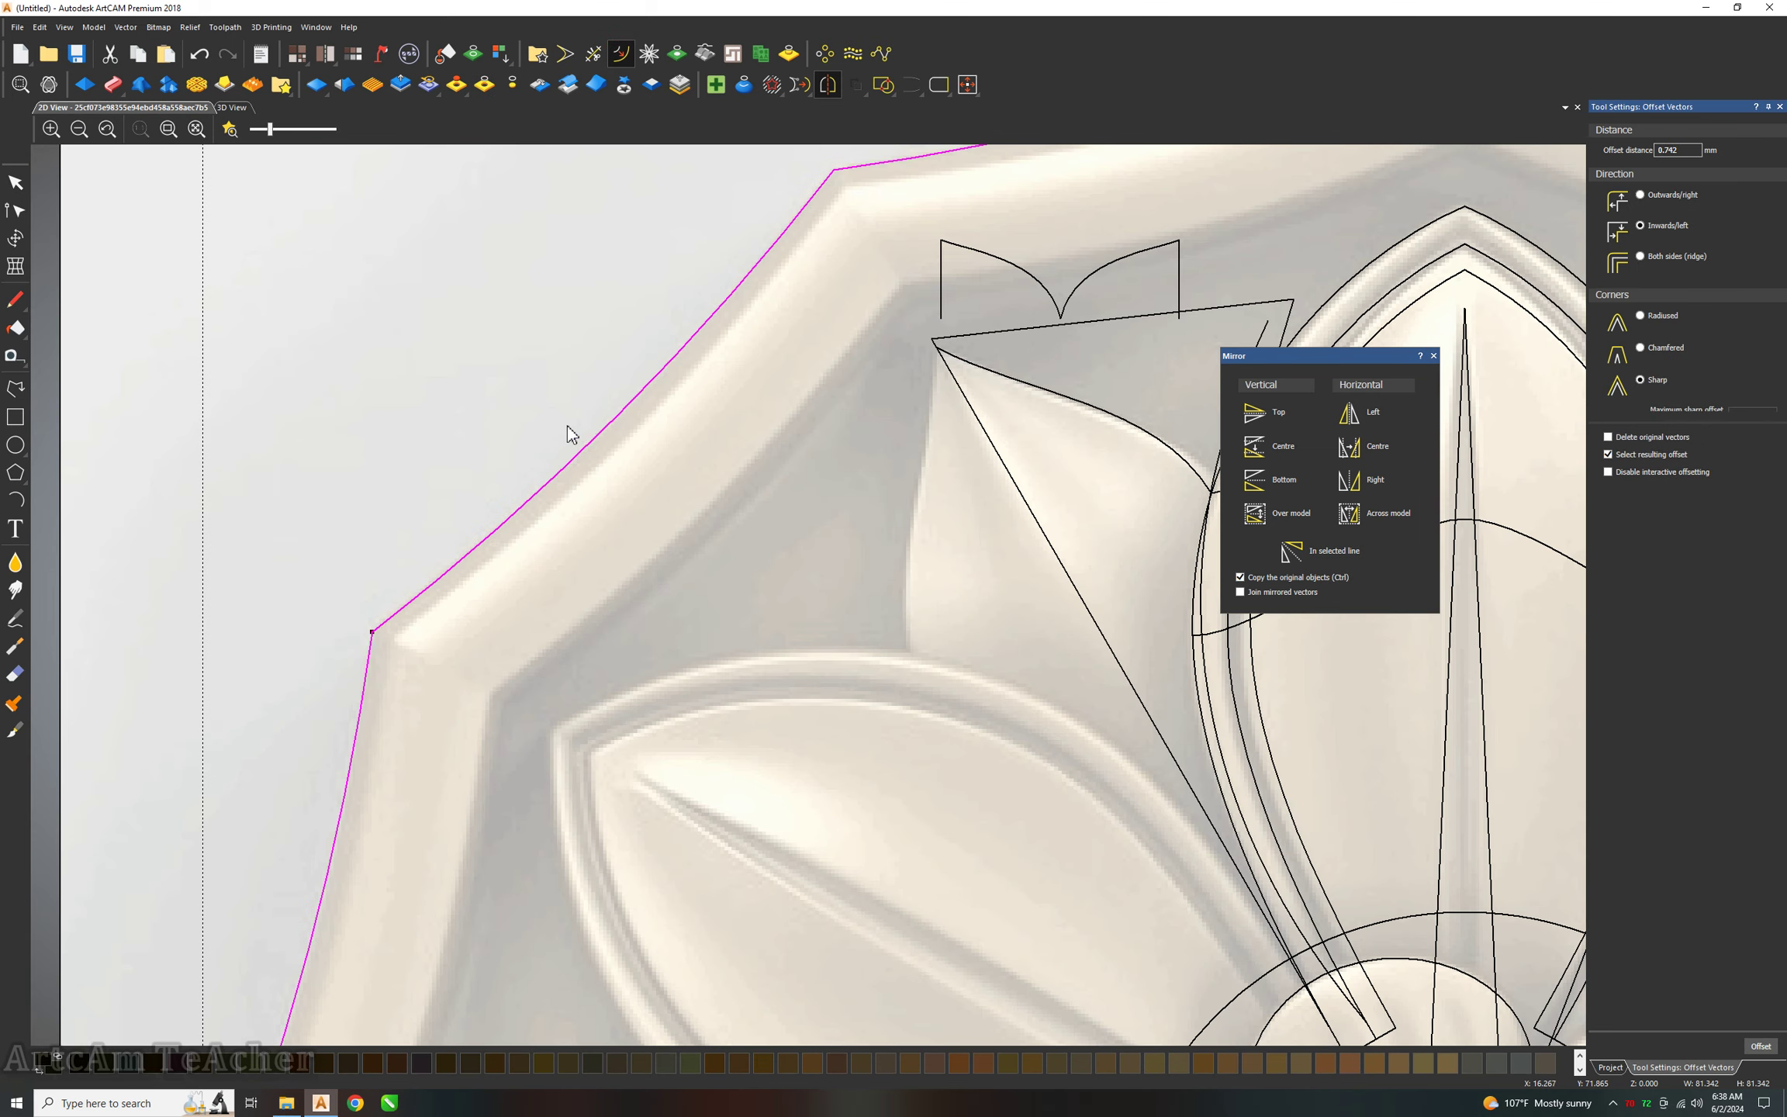
{"action": "left_click", "coordinate": [684, 519]}
{"action": "key", "text": "ctrl+z"}
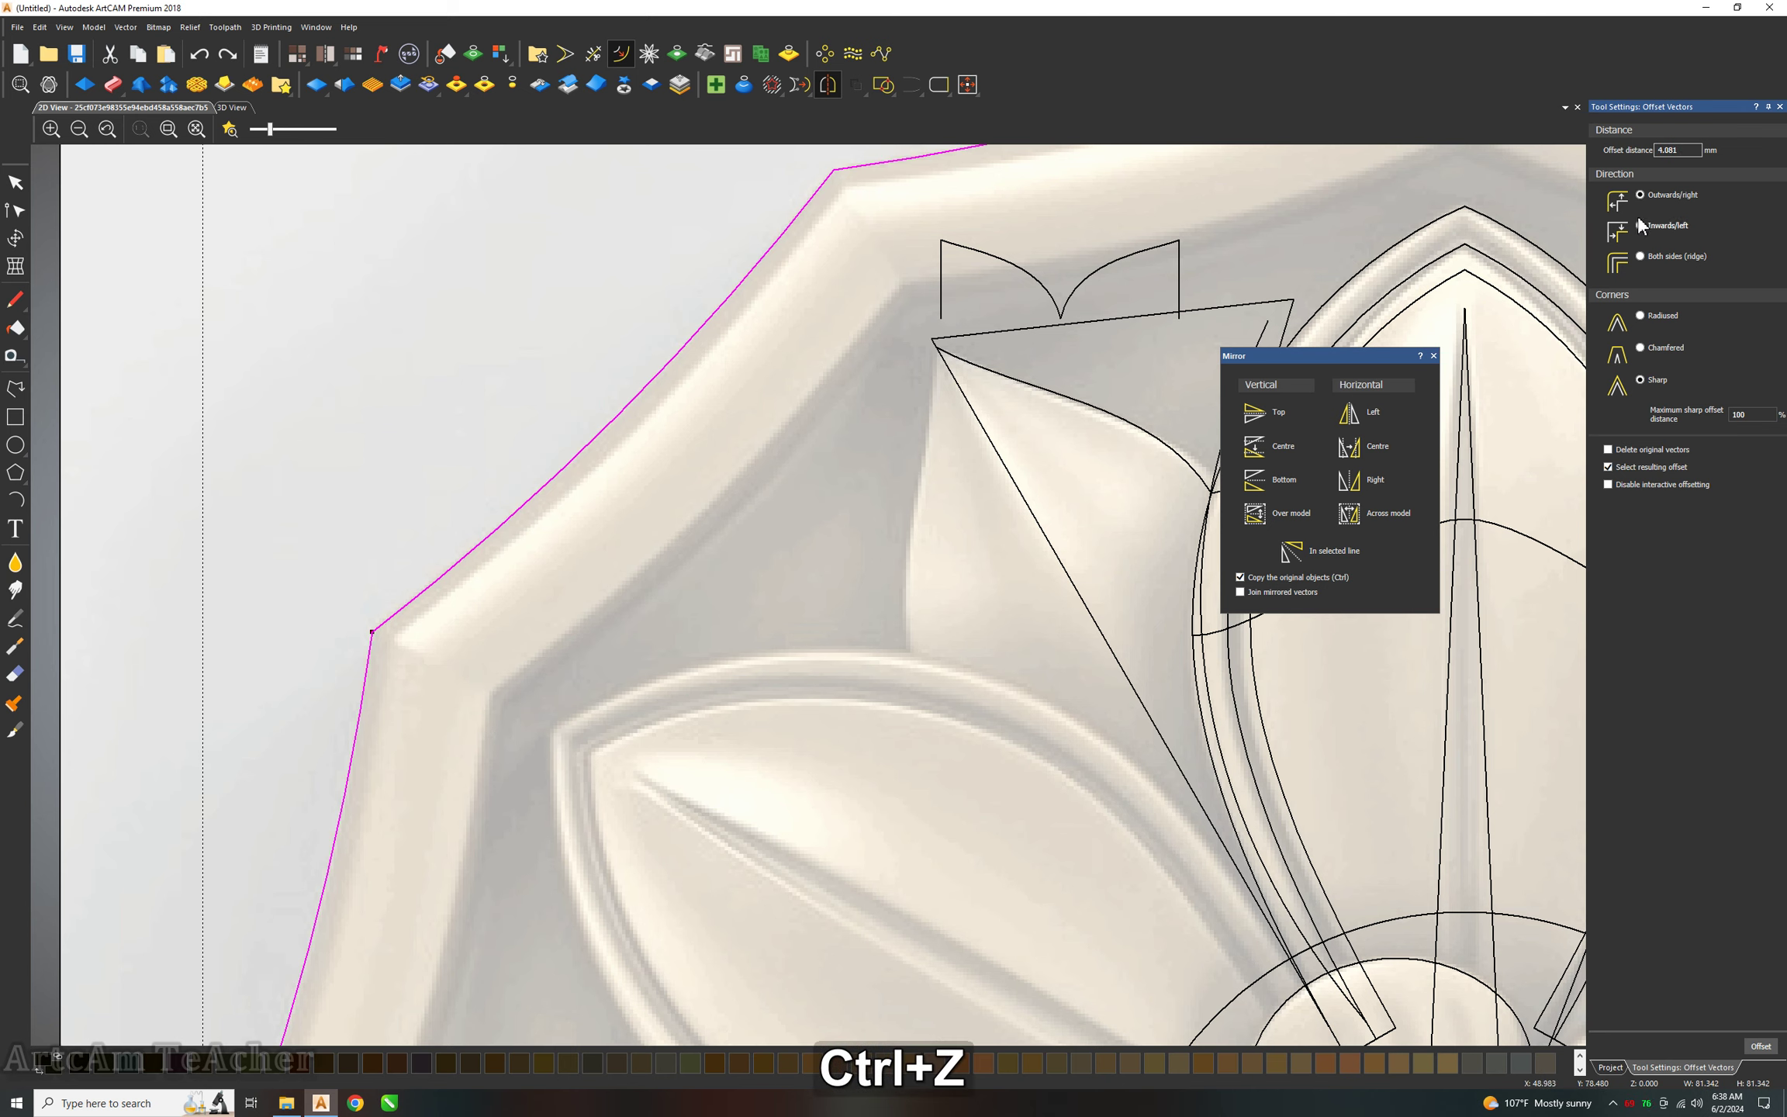
{"action": "left_click", "coordinate": [1640, 225]}
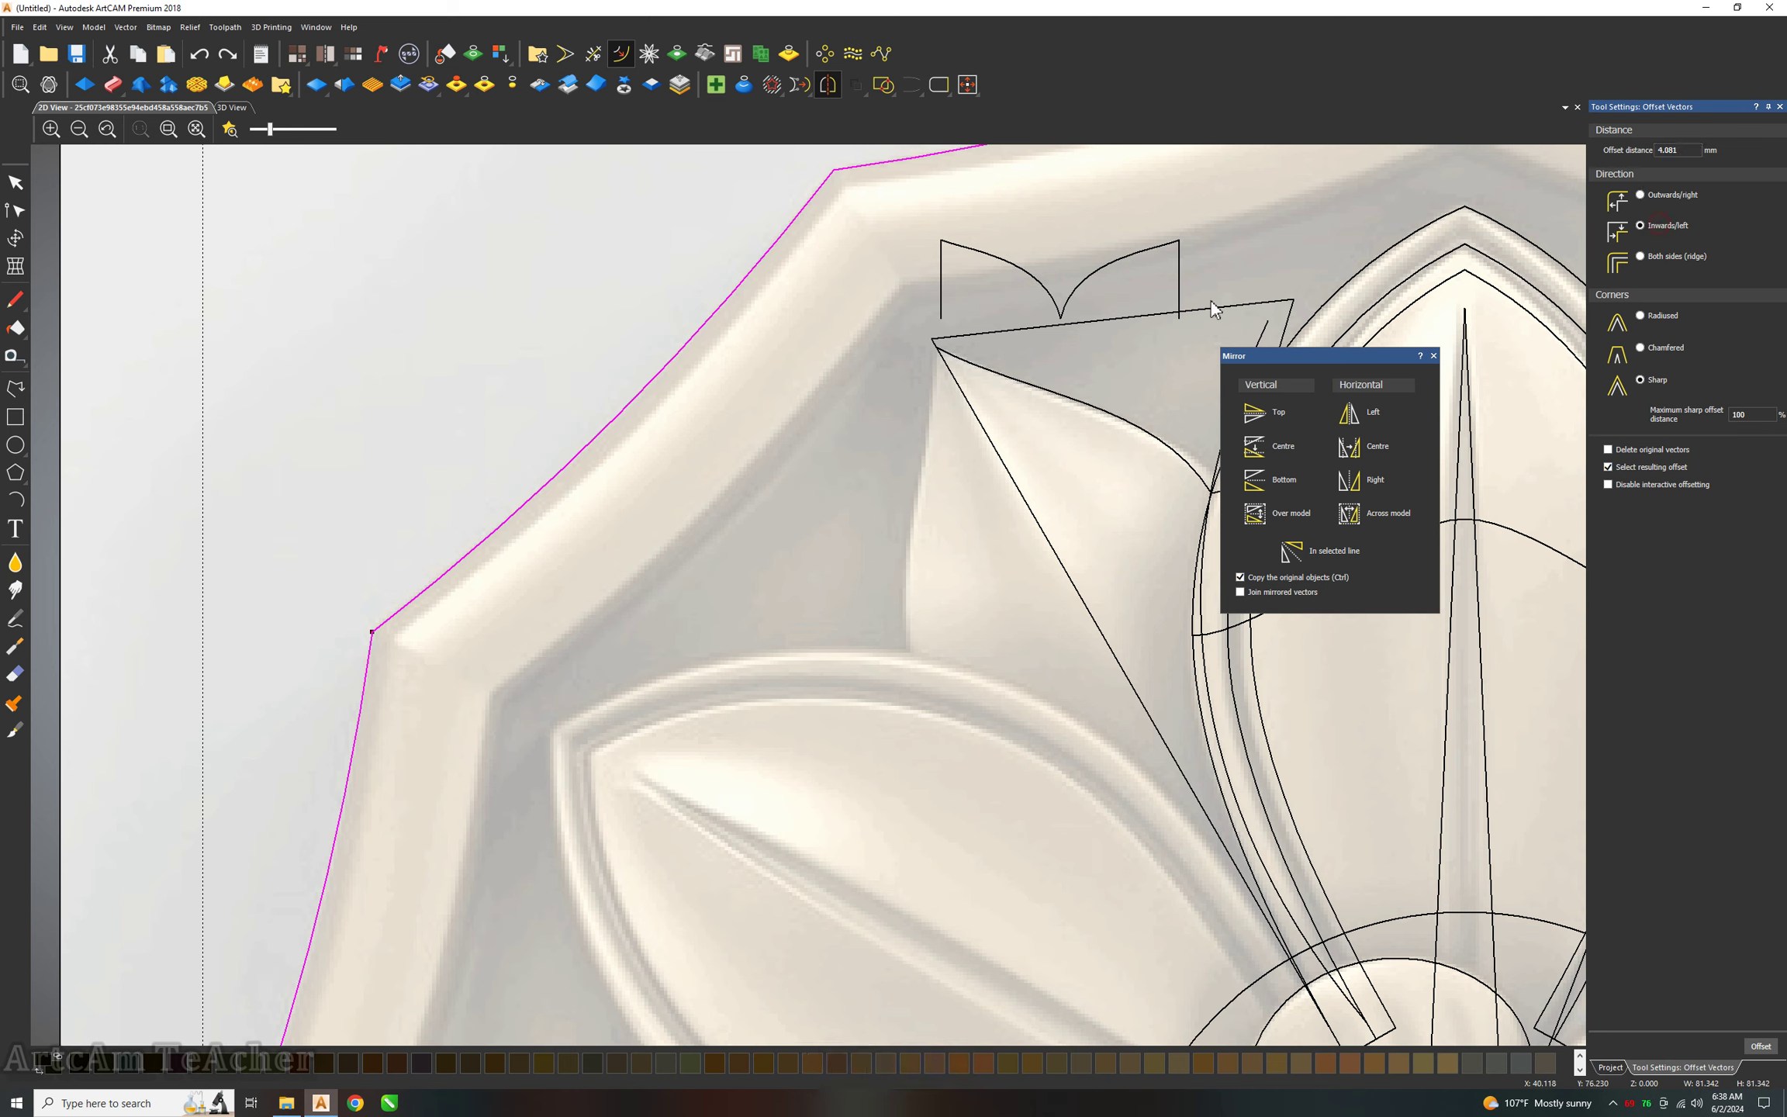
{"action": "left_click", "coordinate": [772, 431]}
{"action": "key", "text": "ctrl+z"}
{"action": "scroll", "coordinate": [597, 459], "scroll_direction": "down", "scroll_amount": 5}
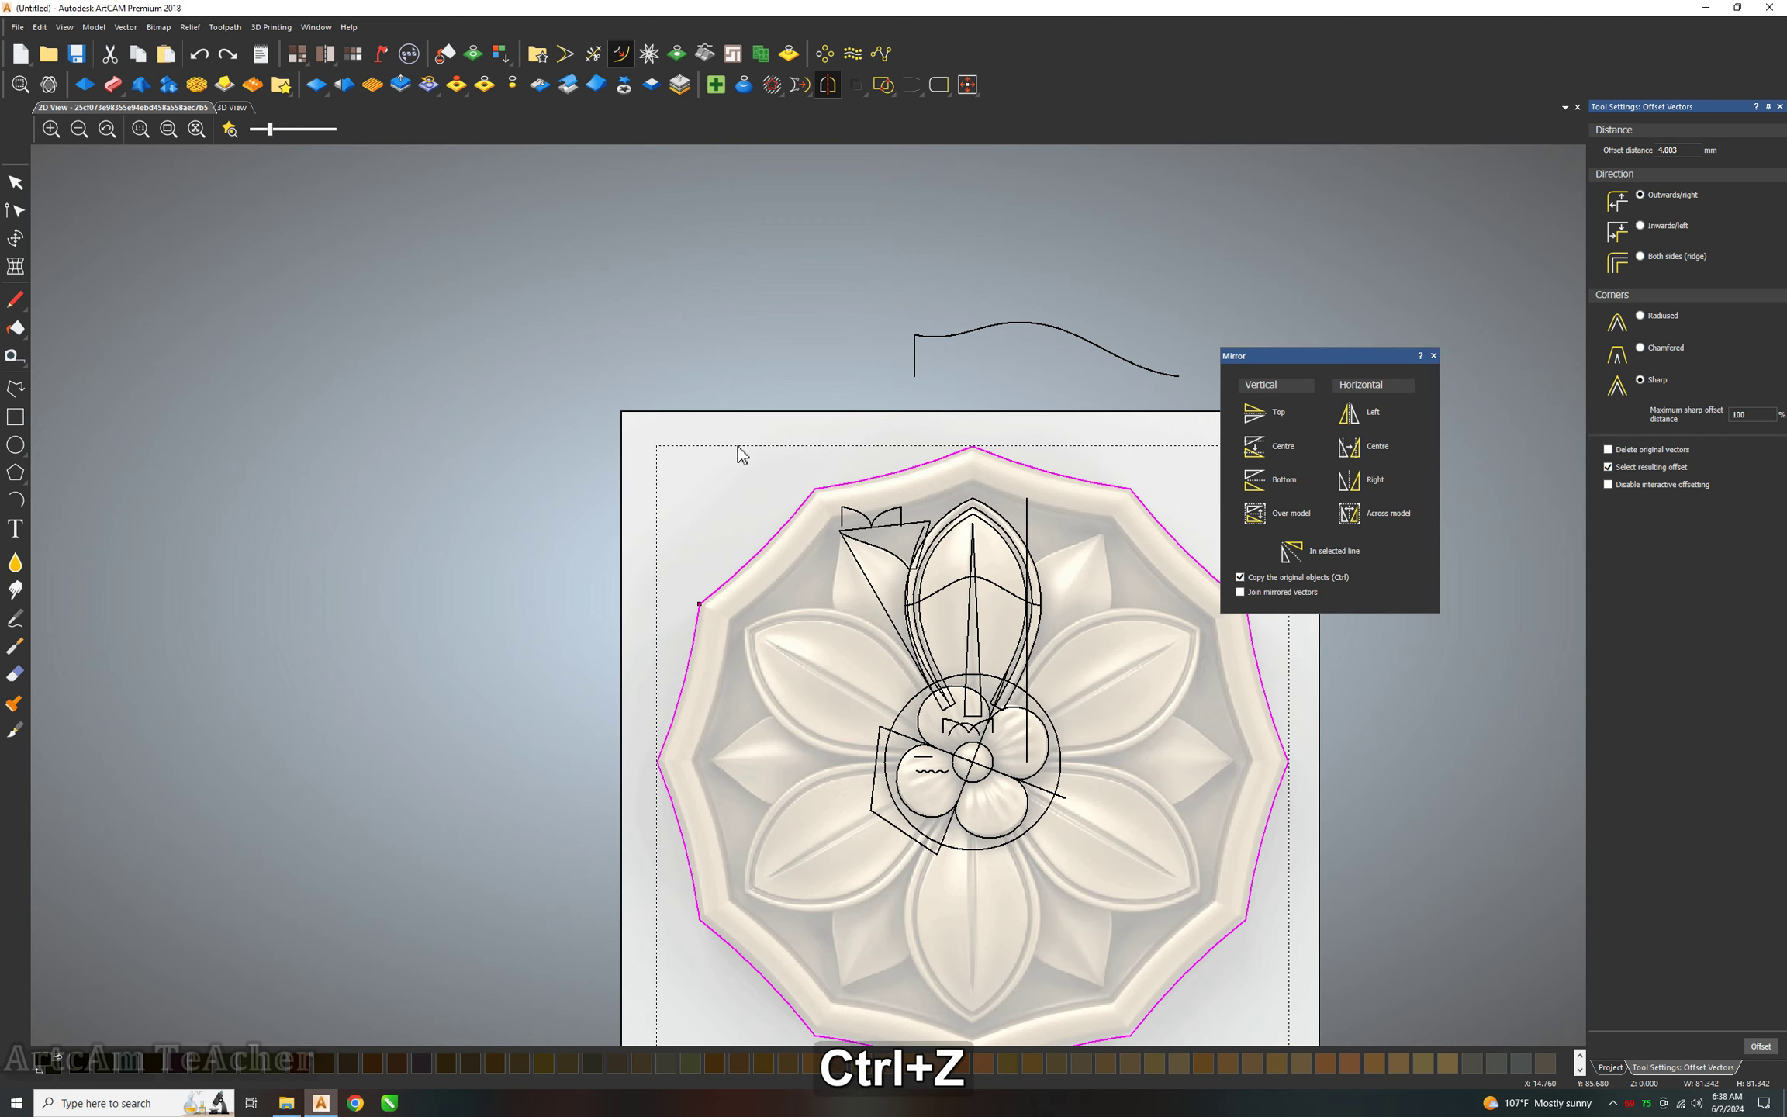
{"action": "scroll", "coordinate": [780, 552], "scroll_direction": "up", "scroll_amount": 3}
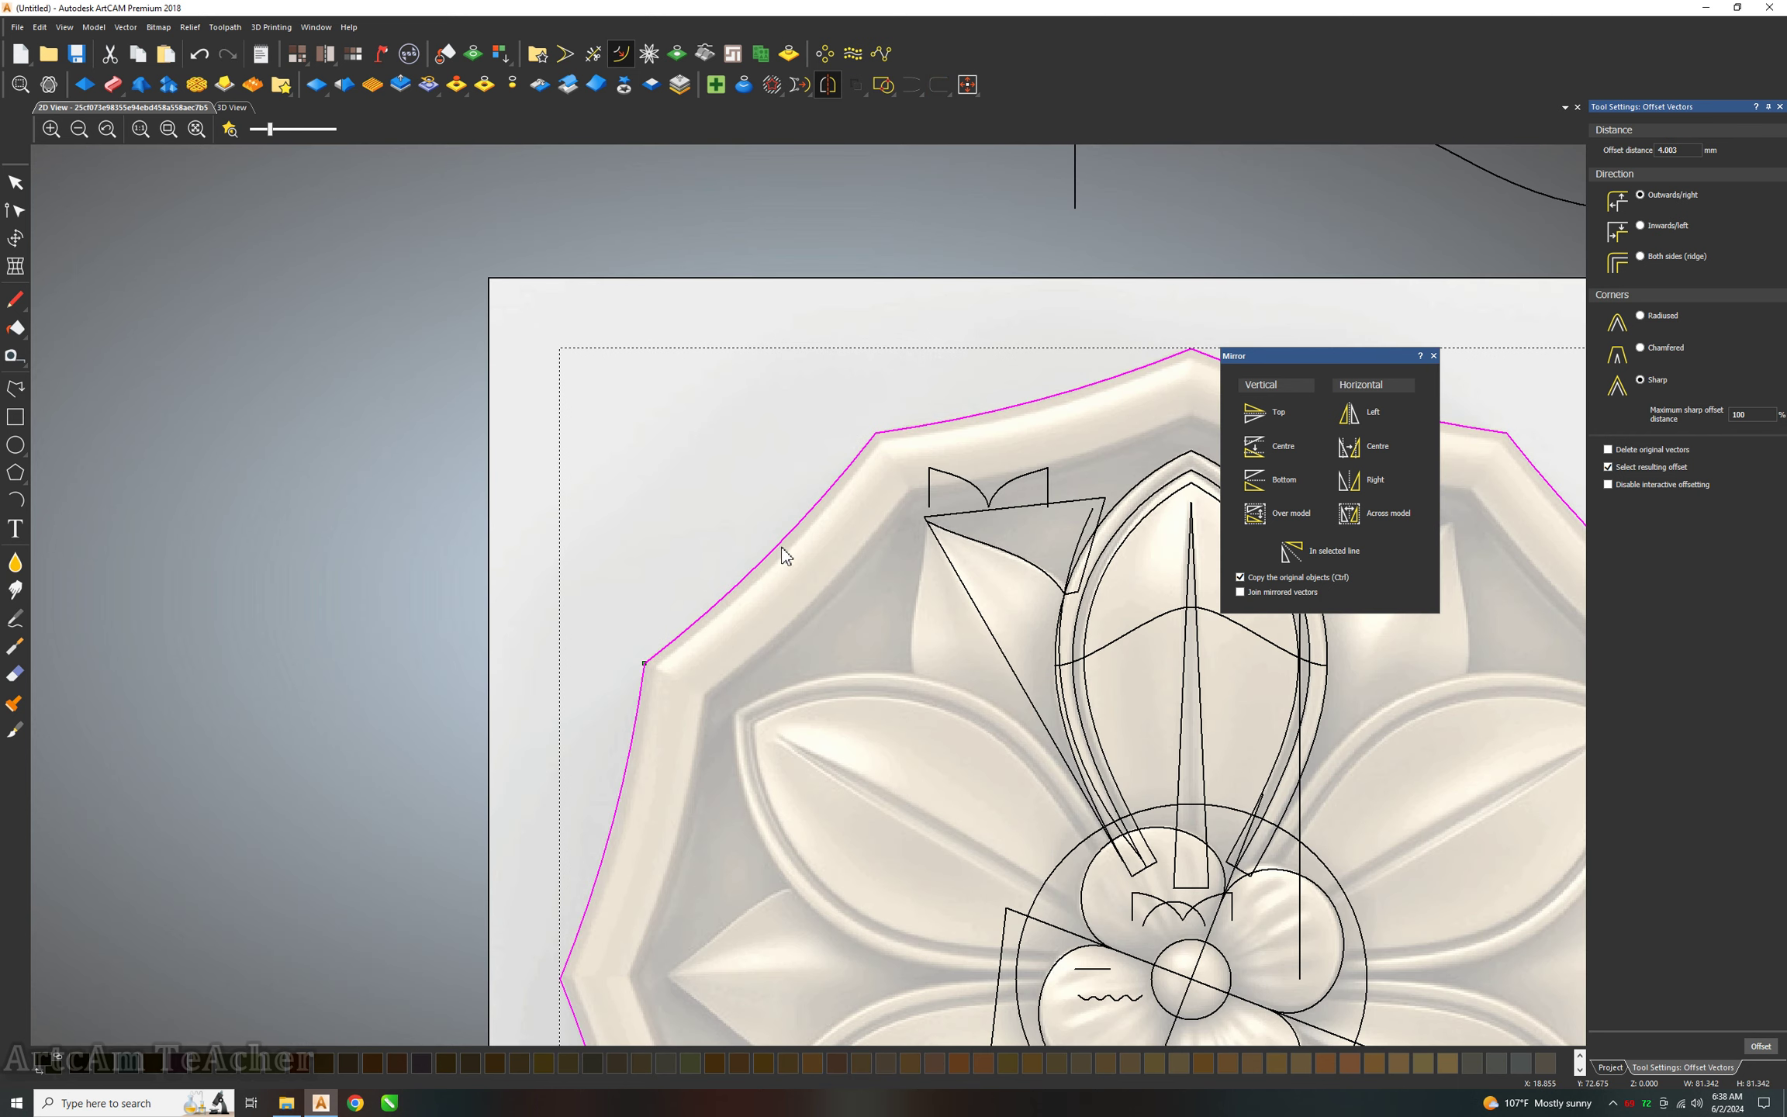
{"action": "left_click", "coordinate": [818, 588]}
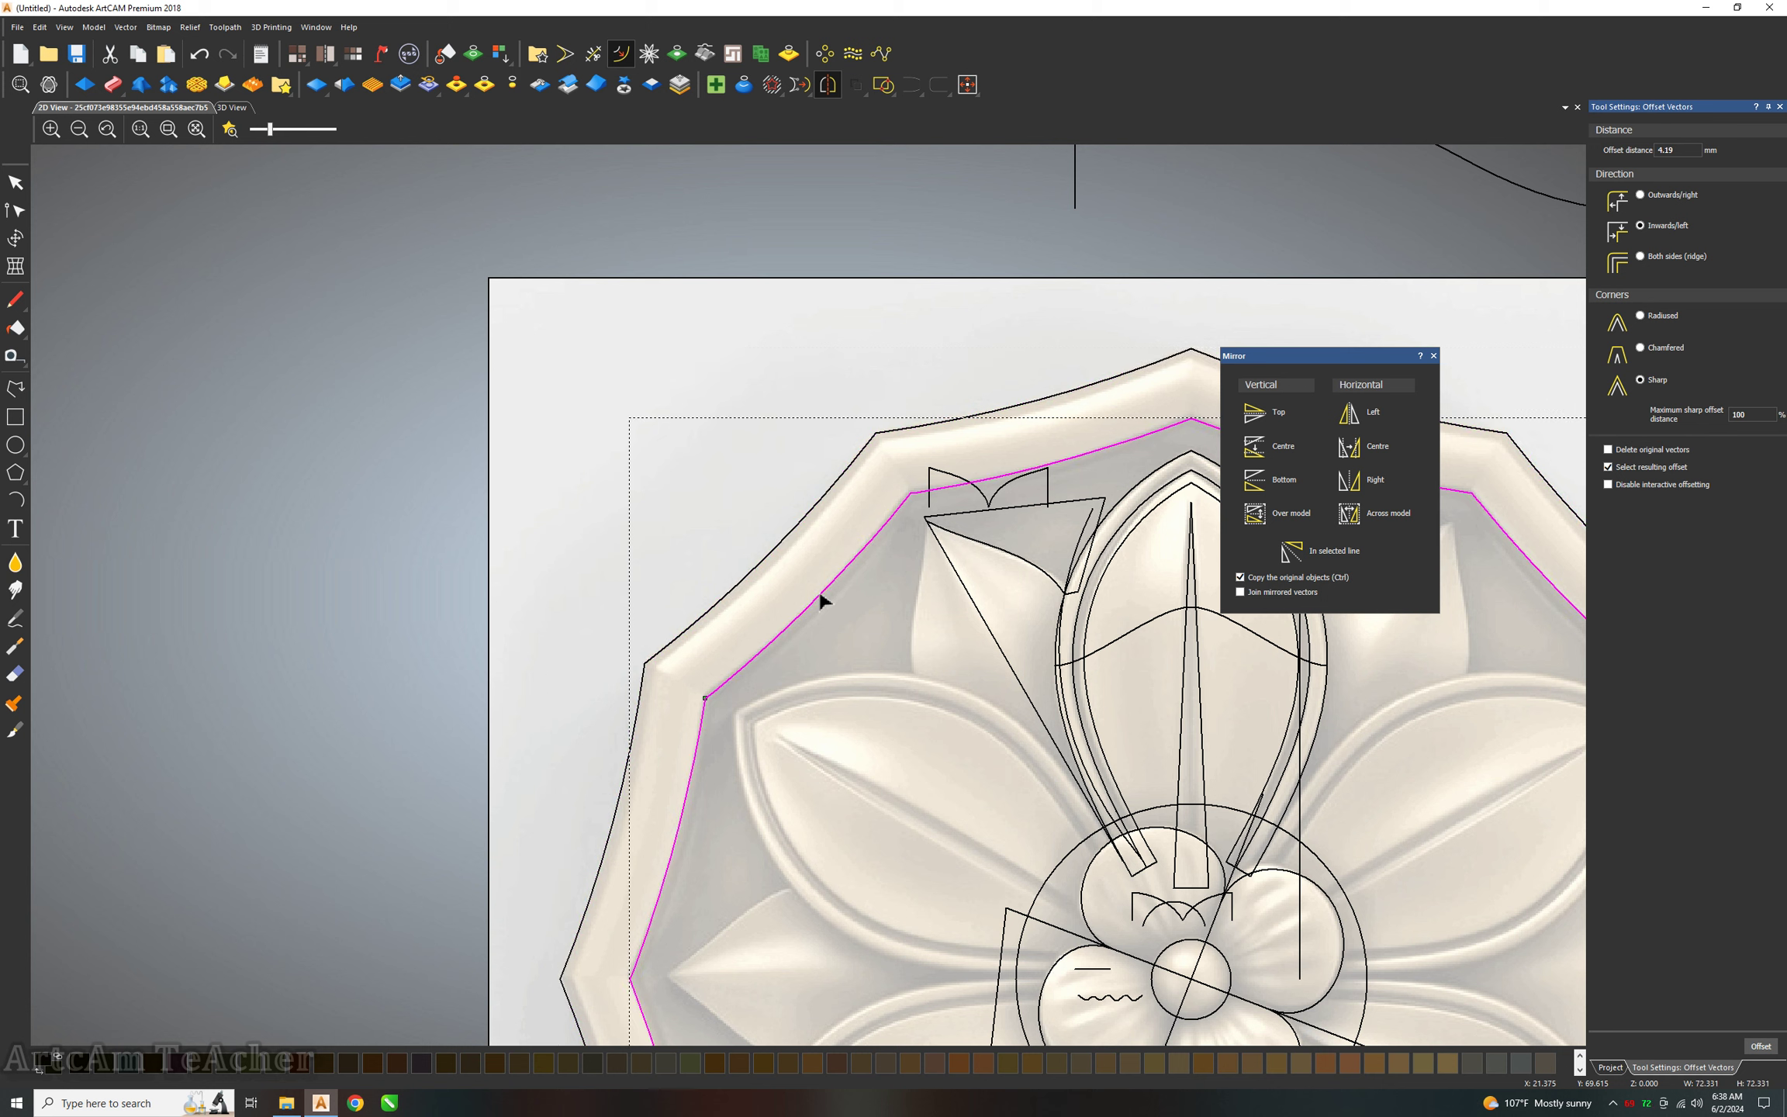
{"action": "left_click", "coordinate": [522, 359]}
{"action": "left_click", "coordinate": [14, 387]}
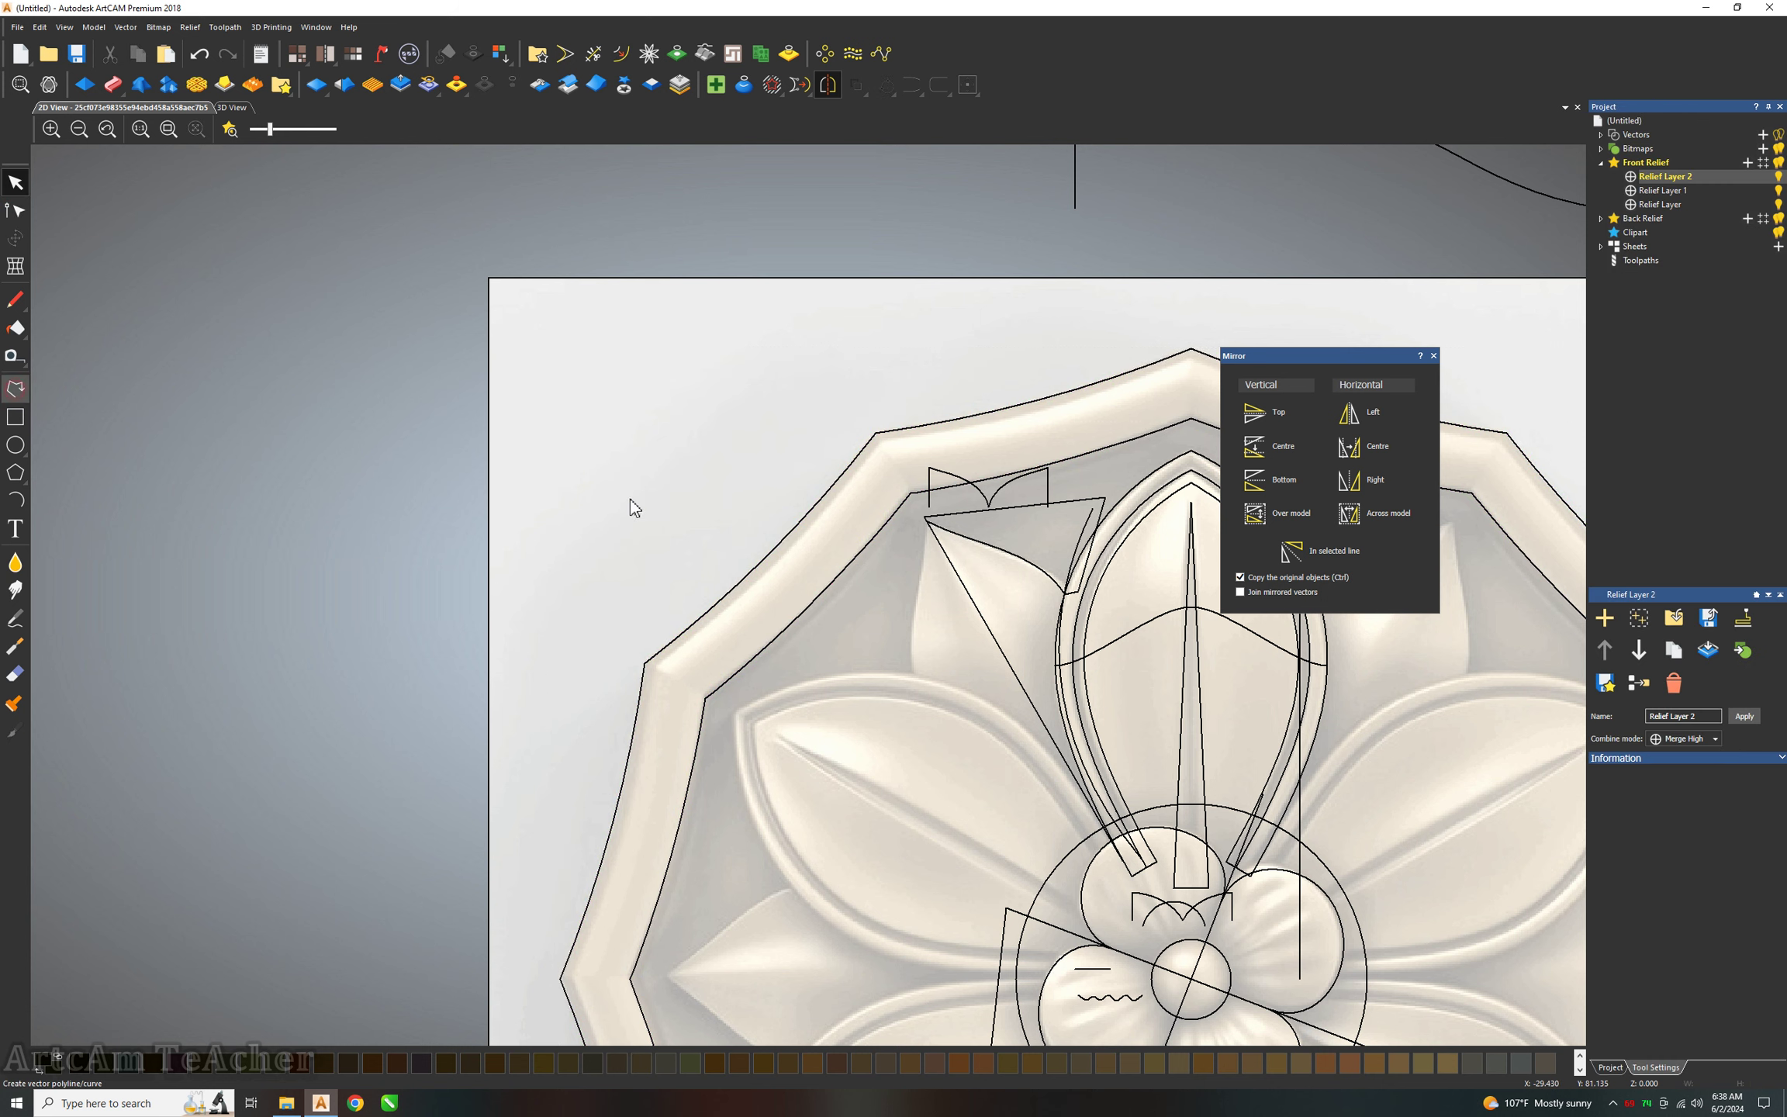
Draw a three-segment polyline profile just outside the rosette's upper-left border.
{"action": "scroll", "coordinate": [629, 507], "scroll_direction": "up", "scroll_amount": 2}
{"action": "left_click", "coordinate": [604, 518]}
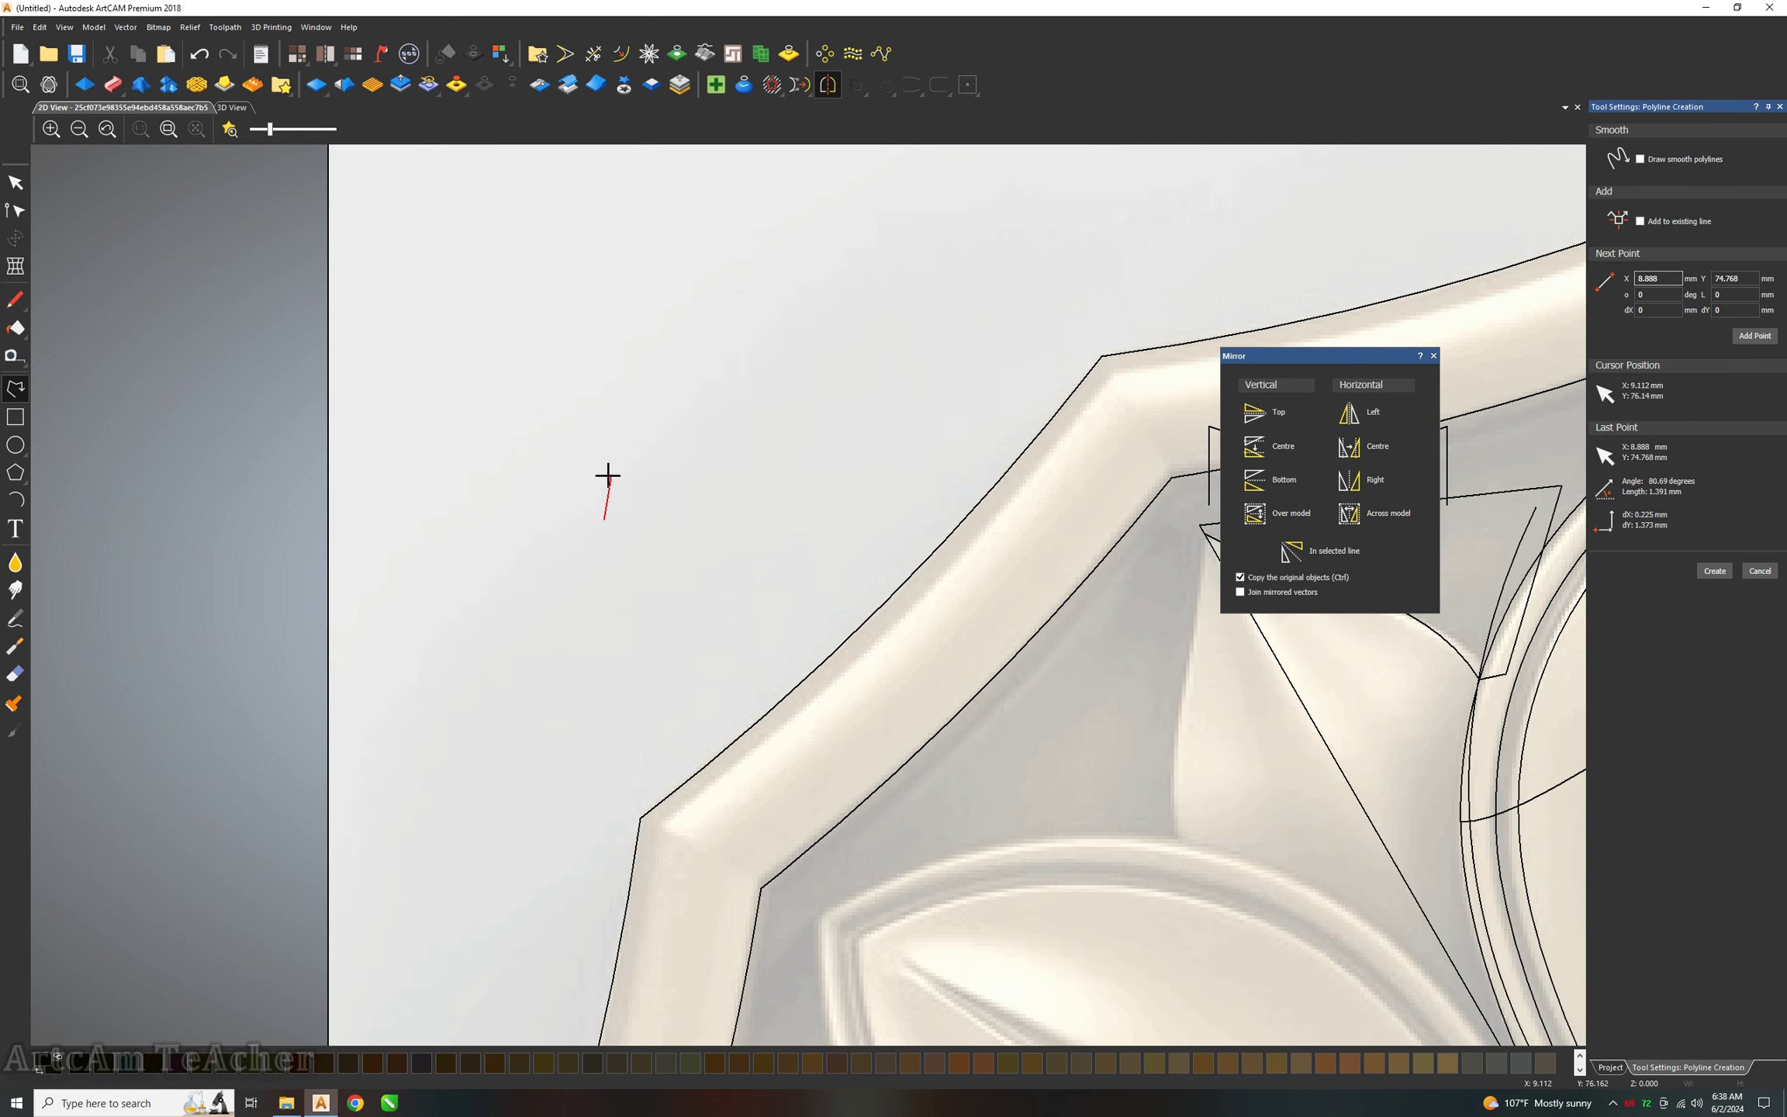
{"action": "left_click", "coordinate": [603, 488]}
{"action": "left_click", "coordinate": [653, 463]}
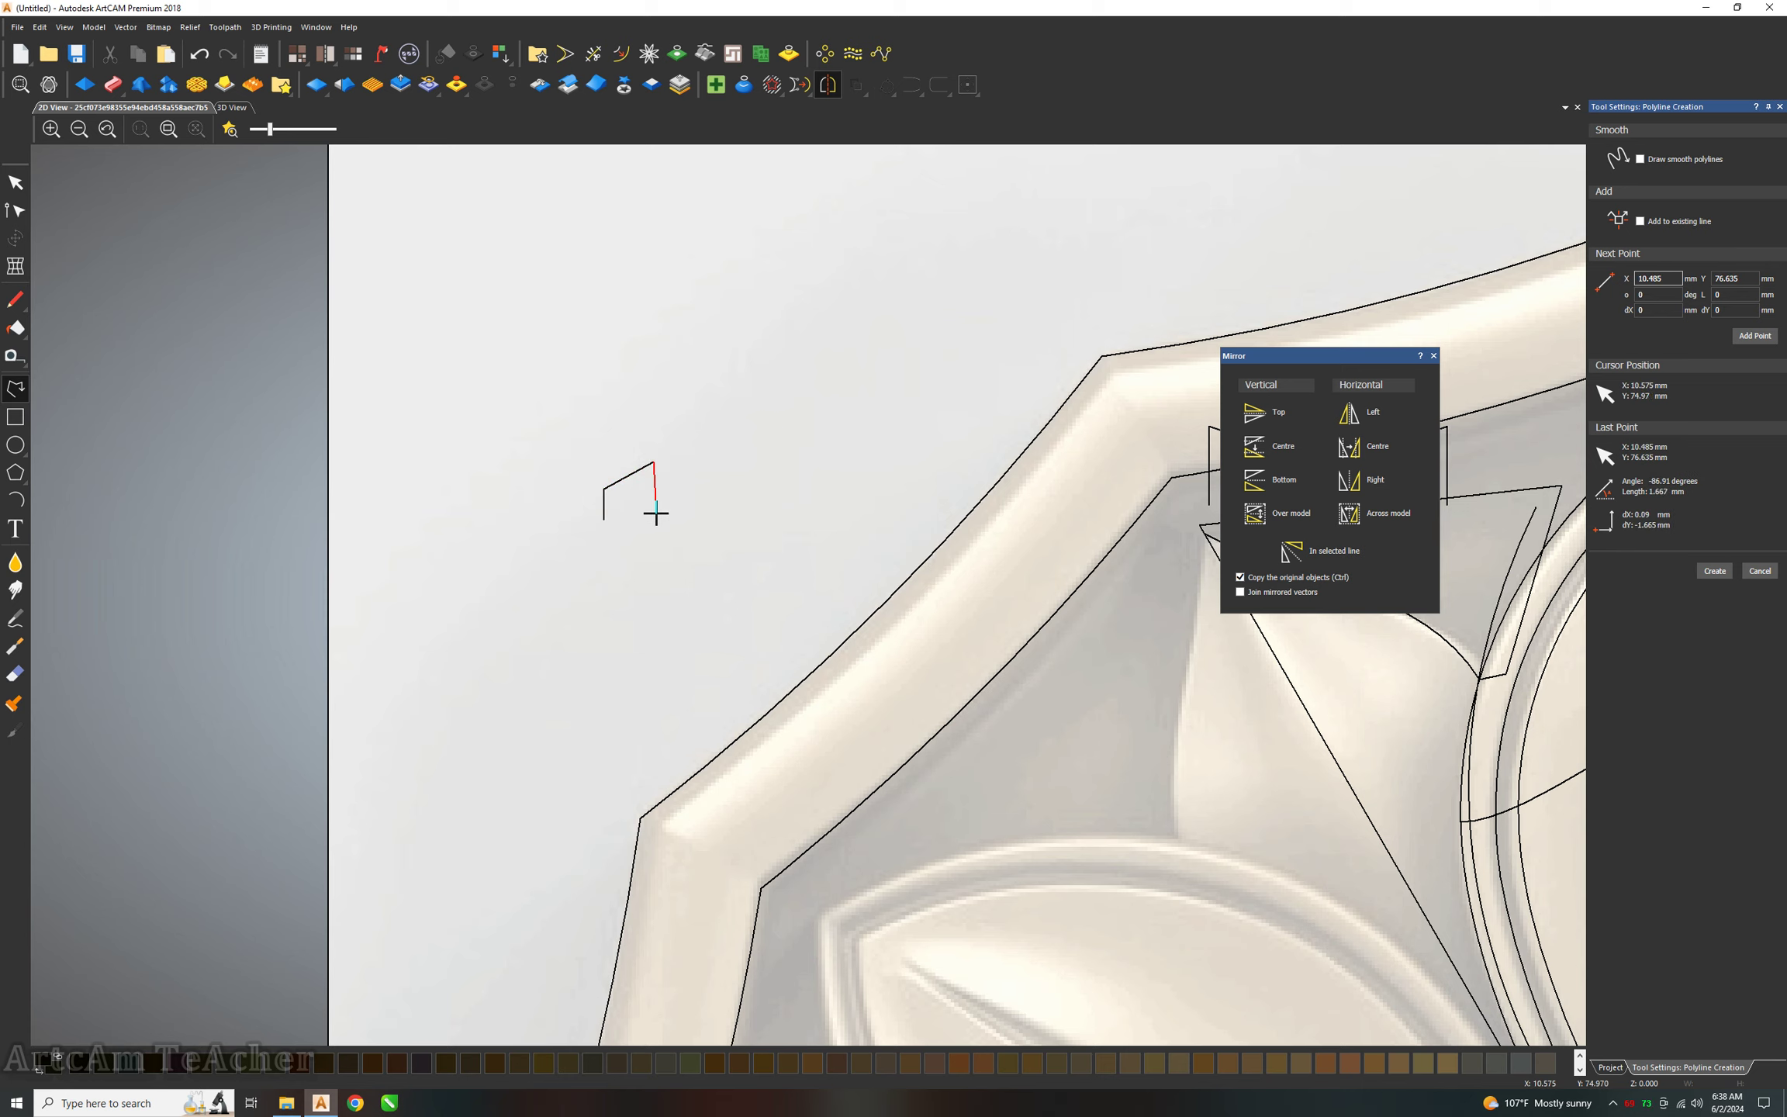
{"action": "left_click", "coordinate": [653, 518]}
{"action": "right_click", "coordinate": [652, 515]}
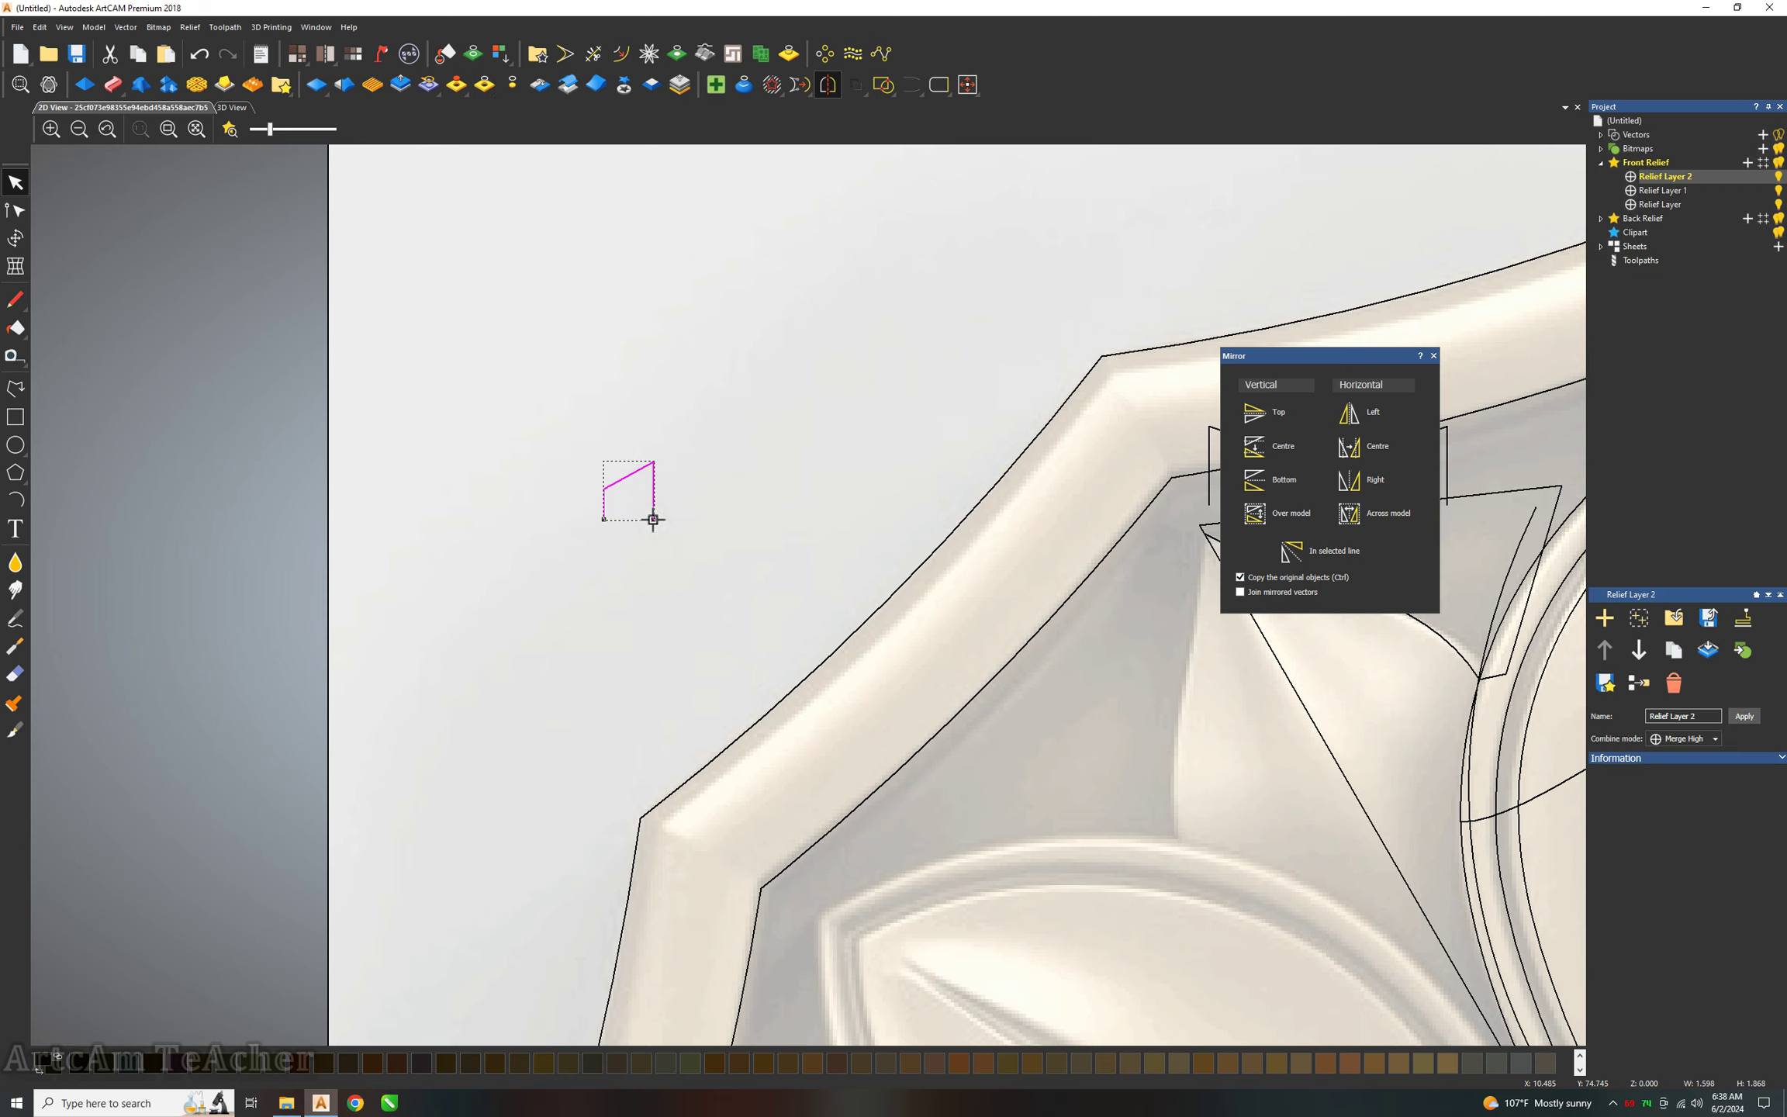
Bend the profile's diagonal span into a Bezier curve and mirror it into a symmetric arch.
{"action": "key", "text": "n"}
{"action": "scroll", "coordinate": [629, 476], "scroll_direction": "up", "scroll_amount": 2}
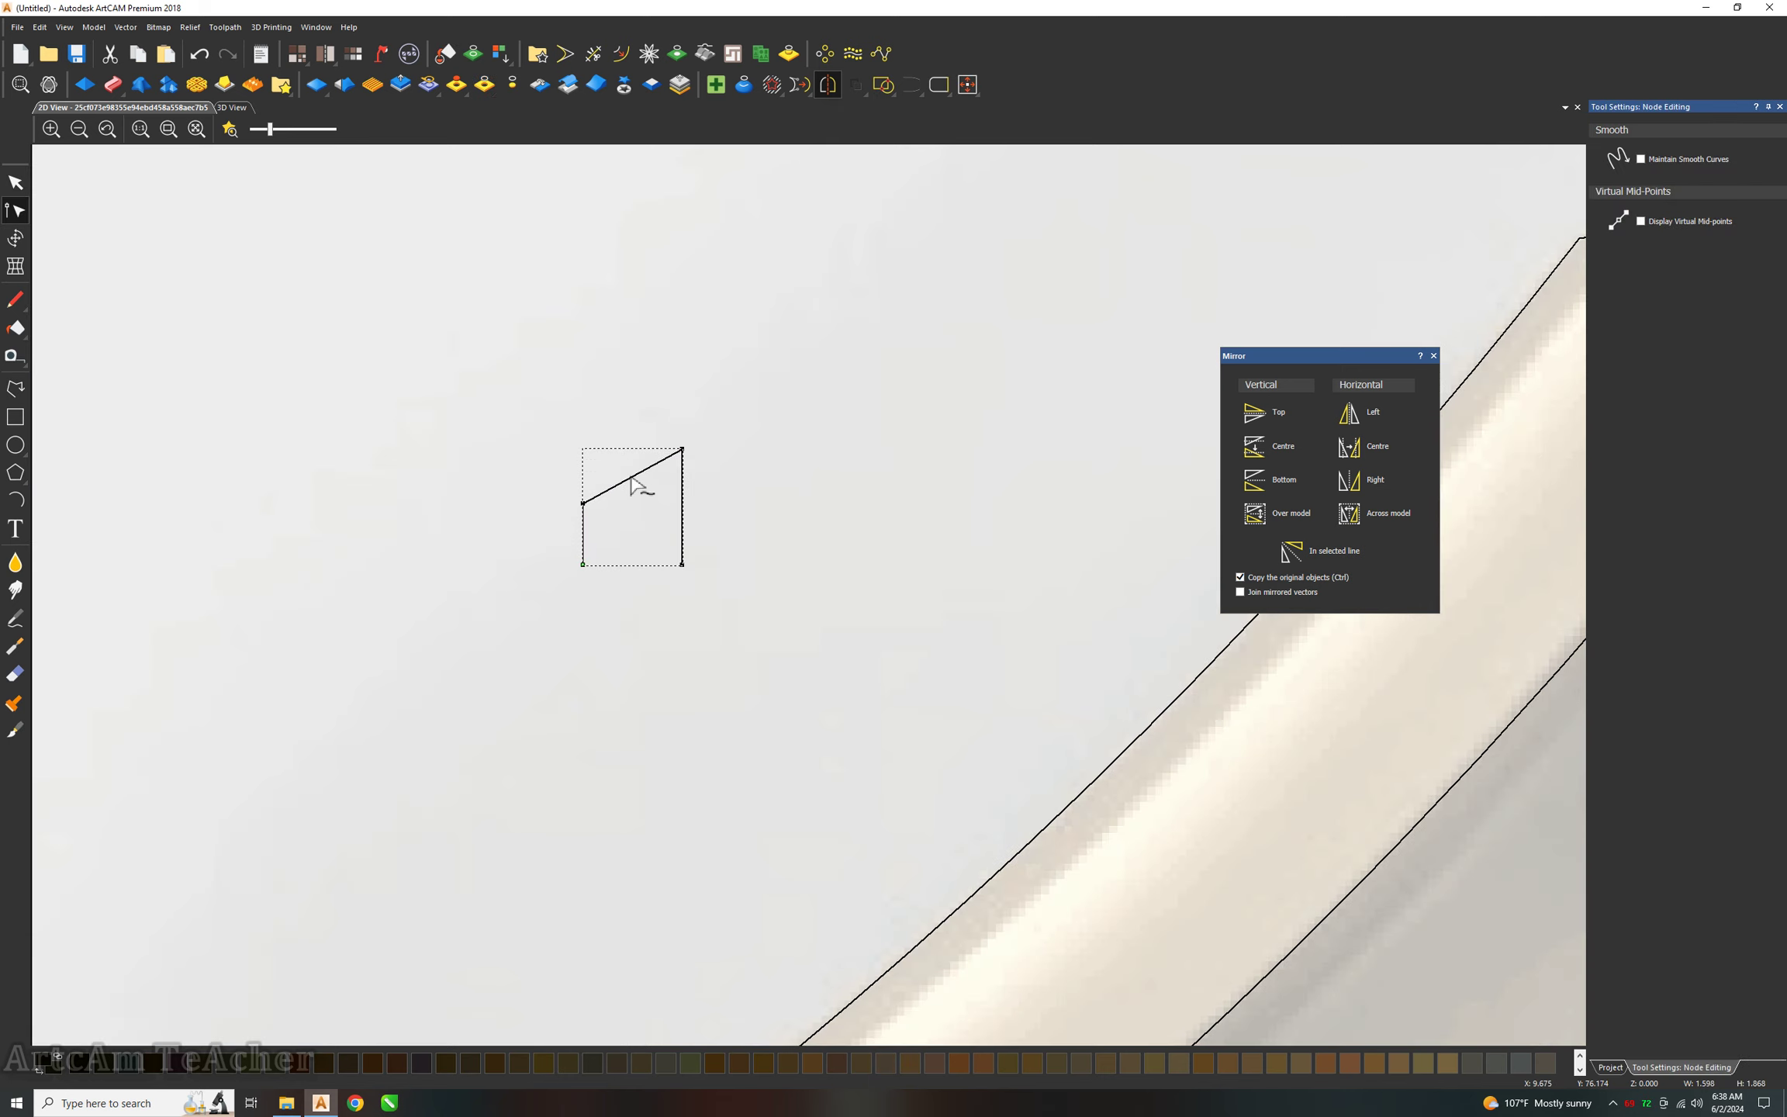
{"action": "key", "text": "b"}
{"action": "mouse_move", "coordinate": [616, 485]}
{"action": "left_mouse_down"}
{"action": "mouse_move", "coordinate": [606, 473]}
{"action": "mouse_move", "coordinate": [647, 464]}
{"action": "left_mouse_up"}
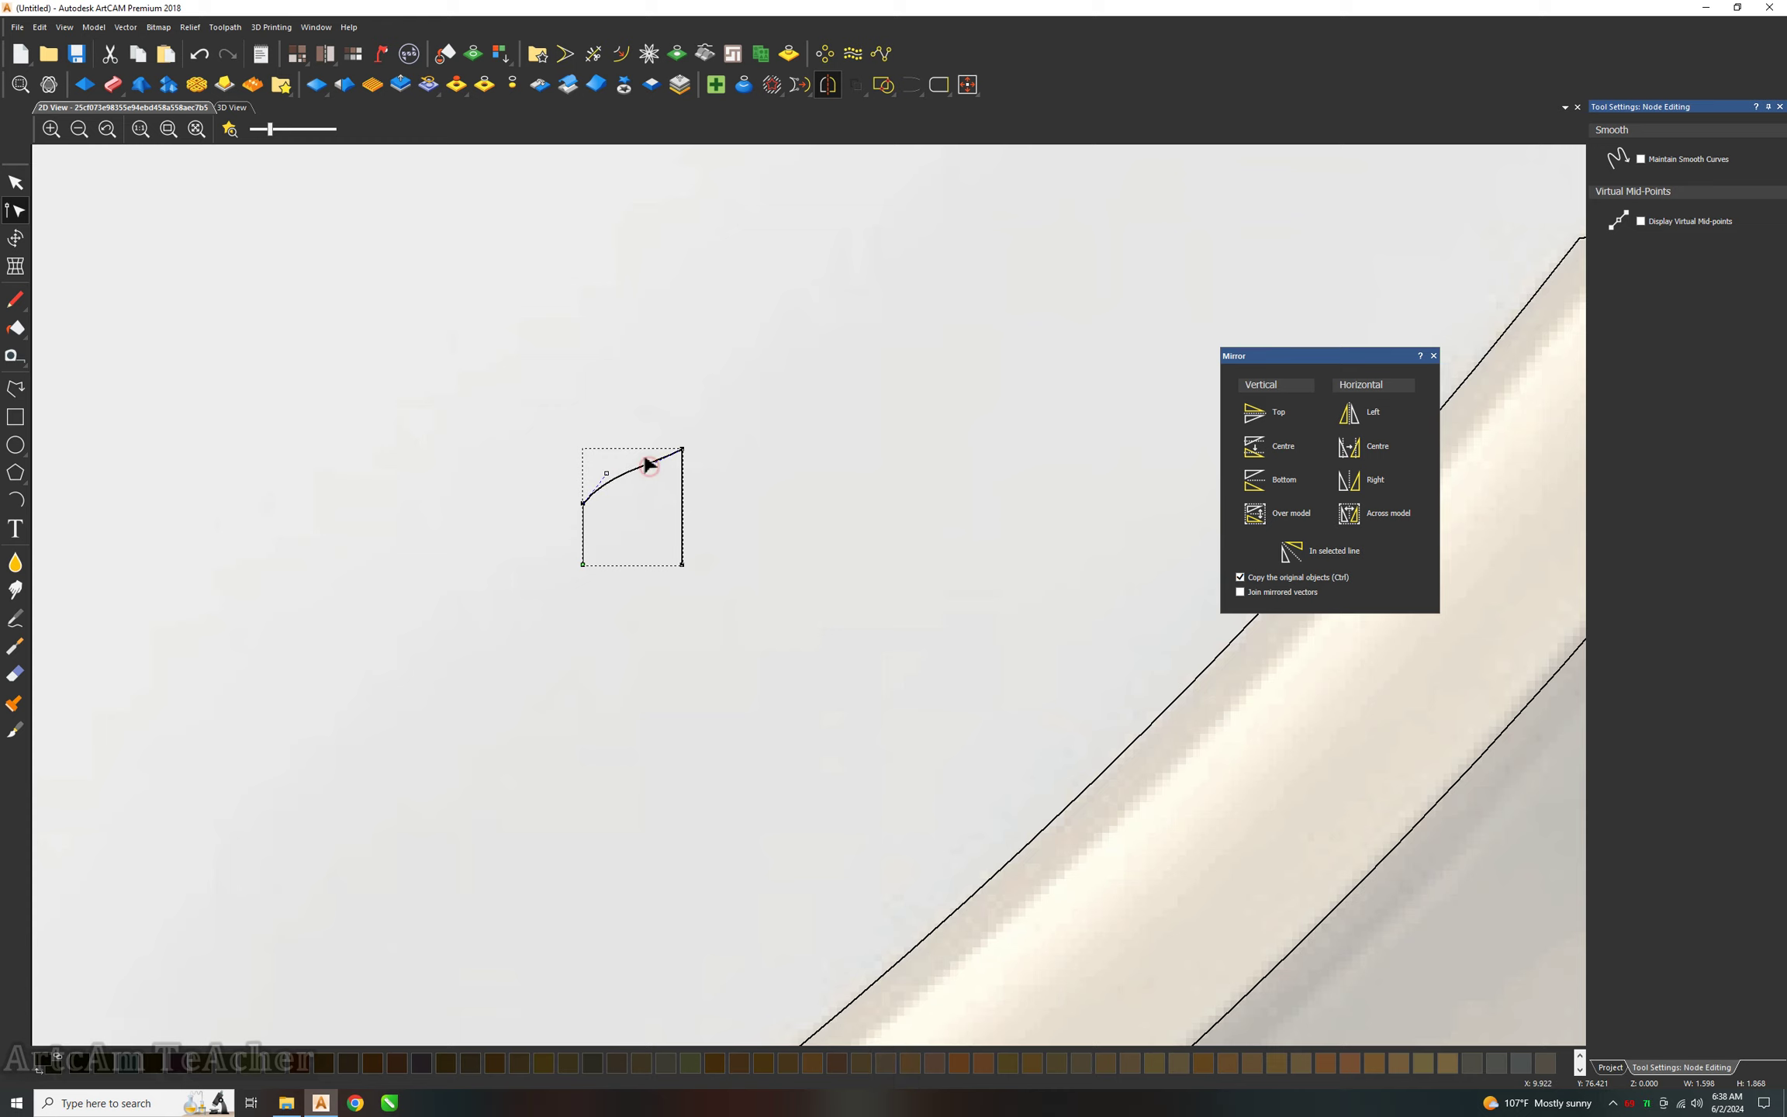
{"action": "left_click", "coordinate": [1349, 479]}
{"action": "key", "text": "Escape"}
Start a Two Rail Sweep on both dodecagon outlines with the arch profile as cross section.
{"action": "scroll", "coordinate": [809, 597], "scroll_direction": "down", "scroll_amount": 4}
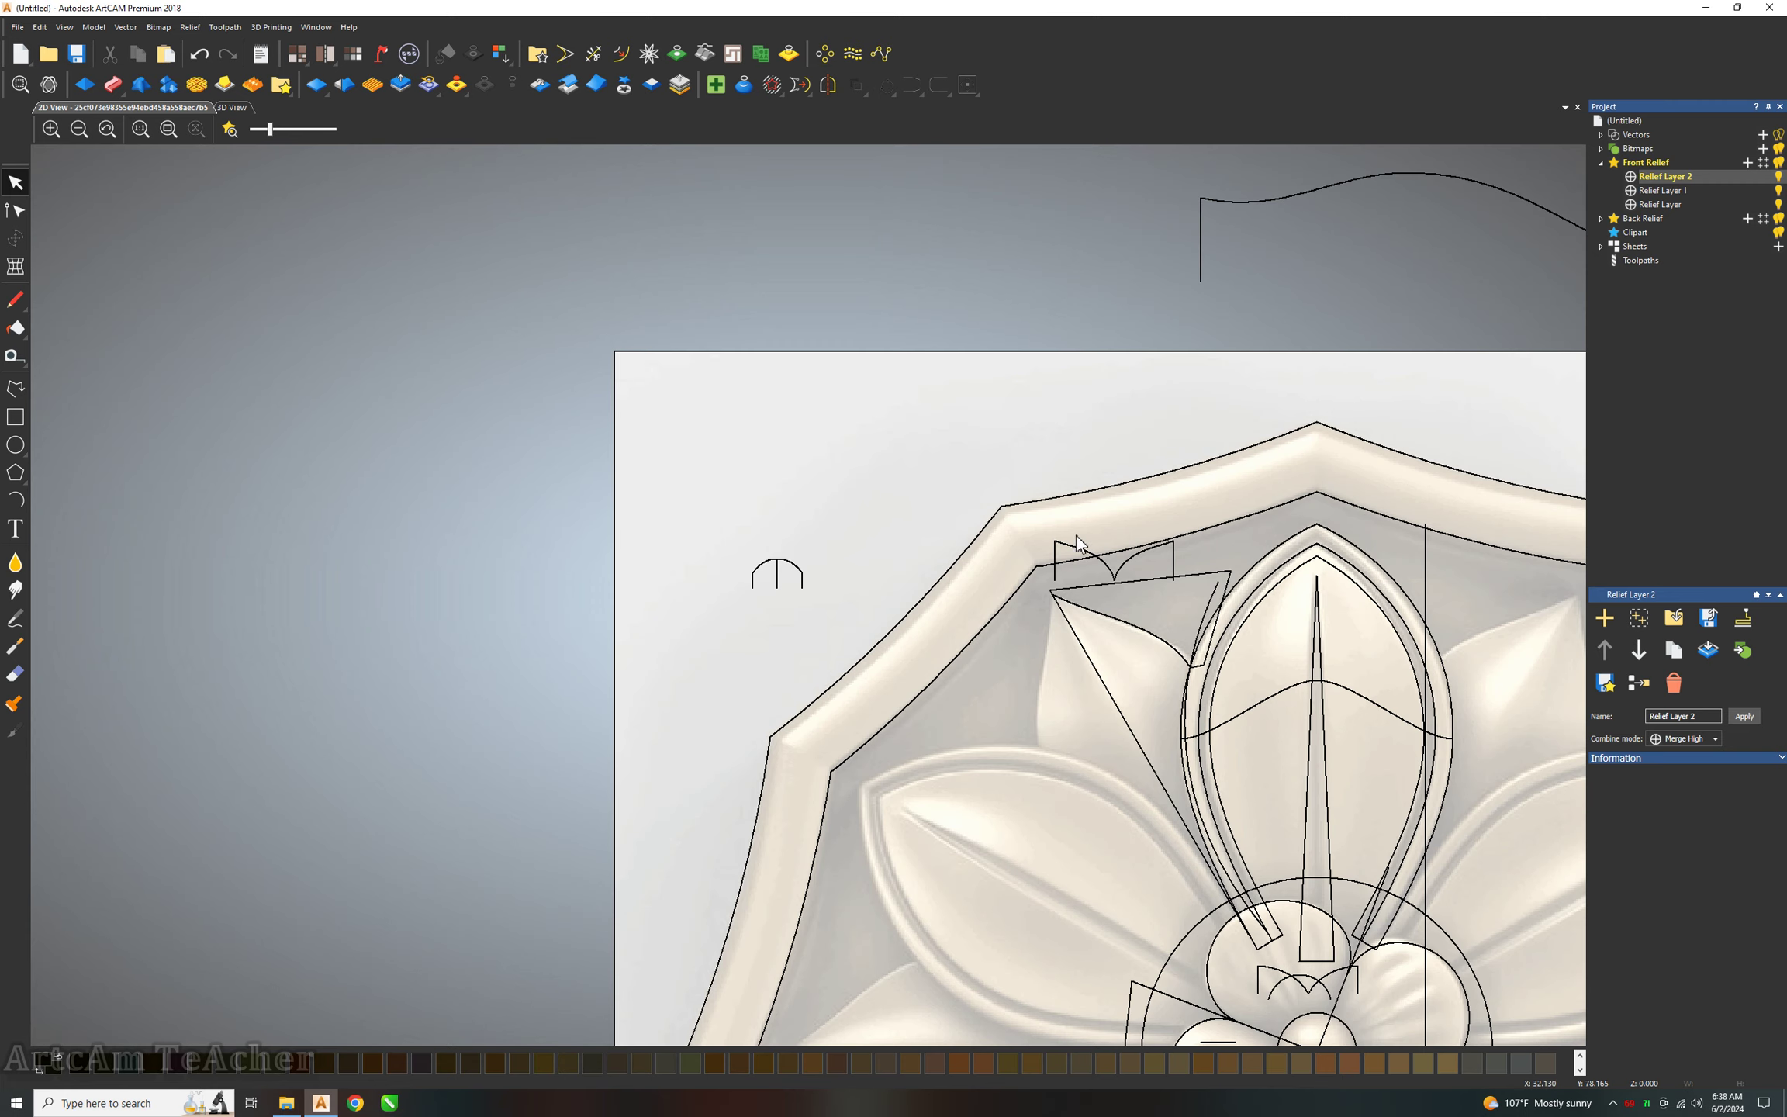
{"action": "left_click_drag", "start_coordinate": [960, 563], "coordinate": [907, 659]}
{"action": "left_click", "coordinate": [243, 109]}
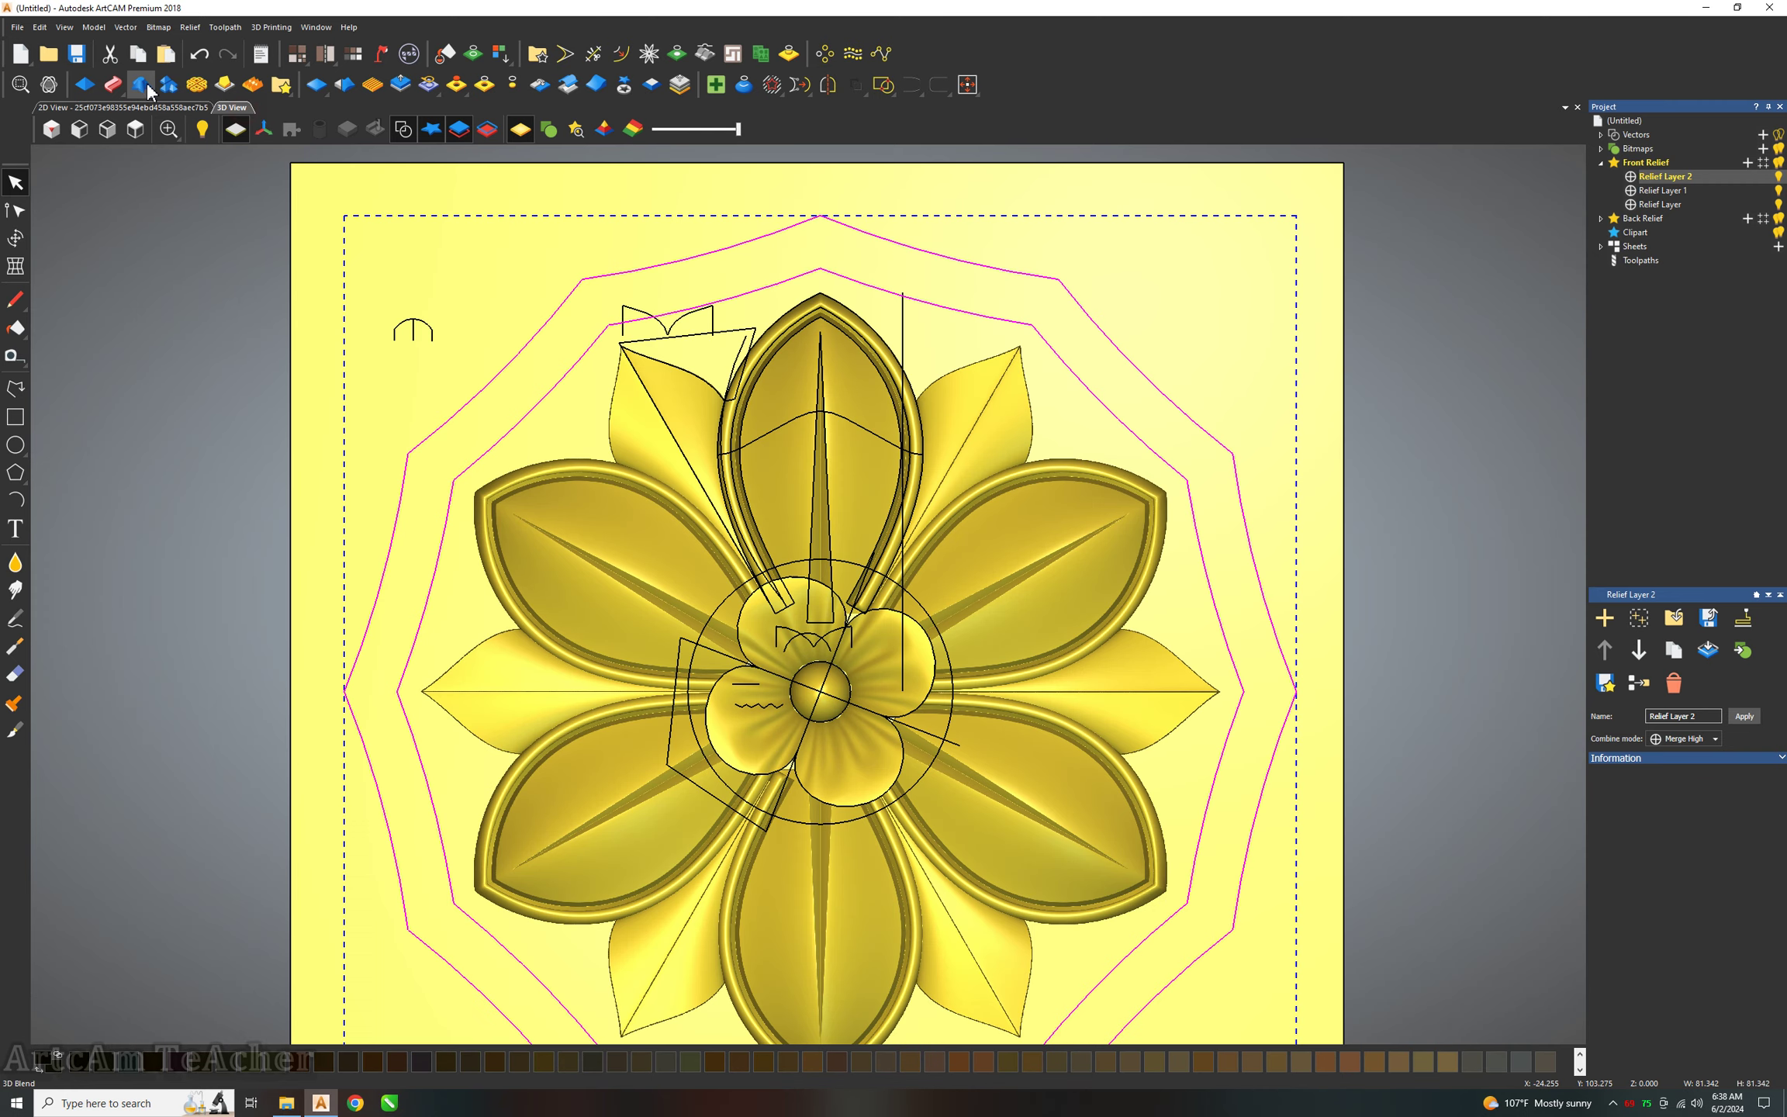
{"action": "left_click", "coordinate": [112, 84]}
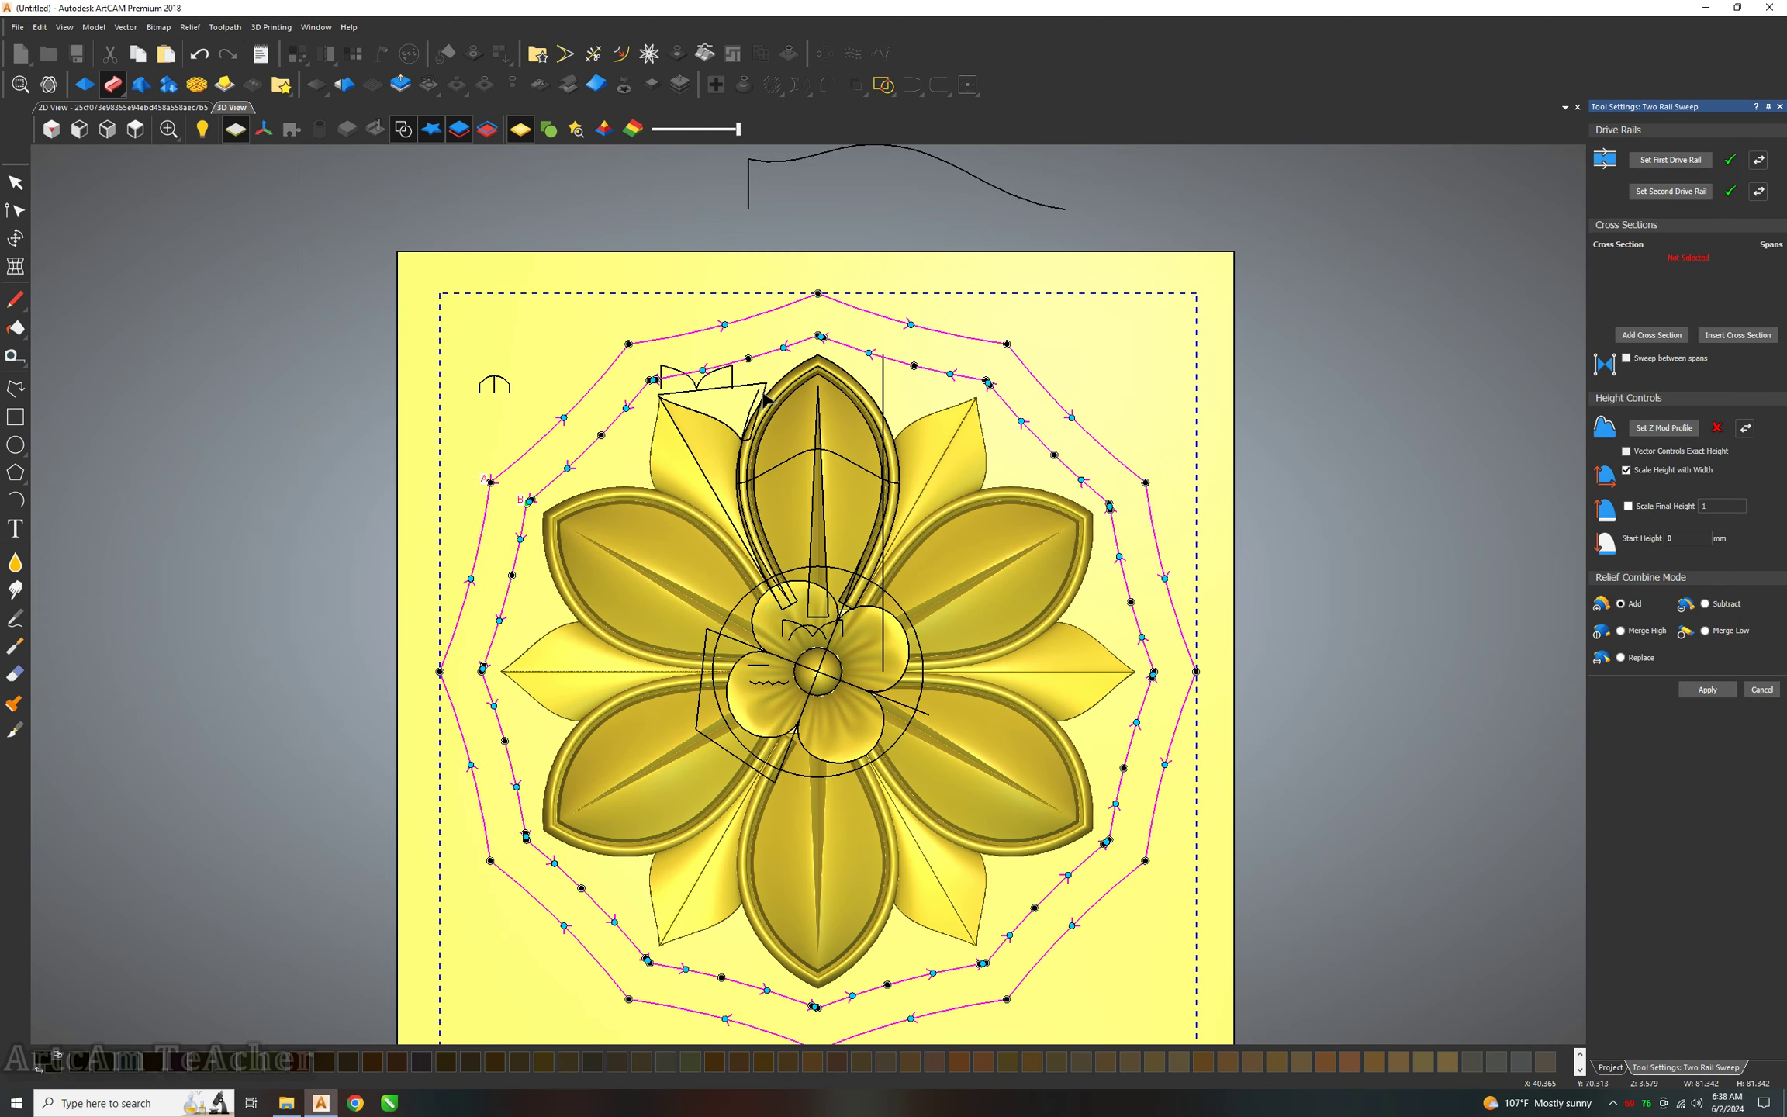
{"action": "scroll", "coordinate": [768, 399], "scroll_direction": "down", "scroll_amount": 1}
{"action": "left_click", "coordinate": [1658, 325]}
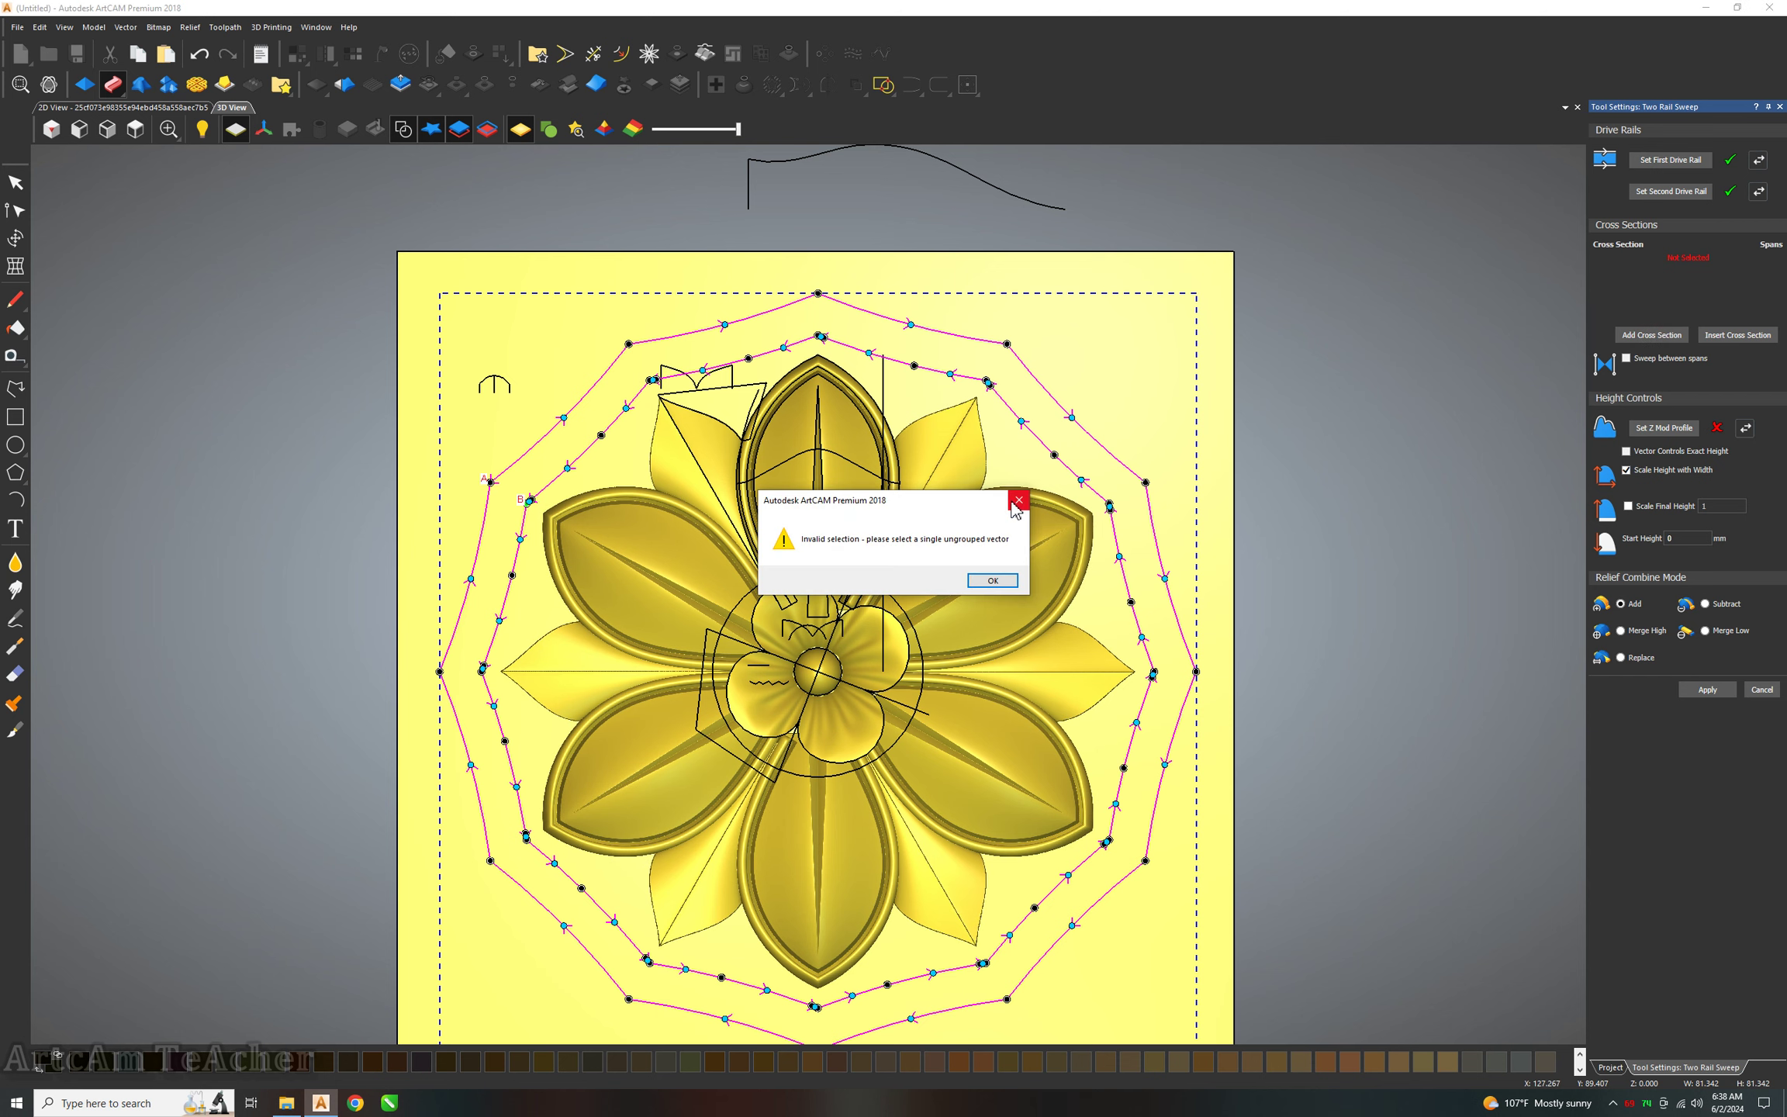
{"action": "left_click", "coordinate": [480, 371]}
{"action": "left_click", "coordinate": [1022, 502]}
{"action": "scroll", "coordinate": [530, 385], "scroll_direction": "up", "scroll_amount": 2}
{"action": "left_click", "coordinate": [496, 382]}
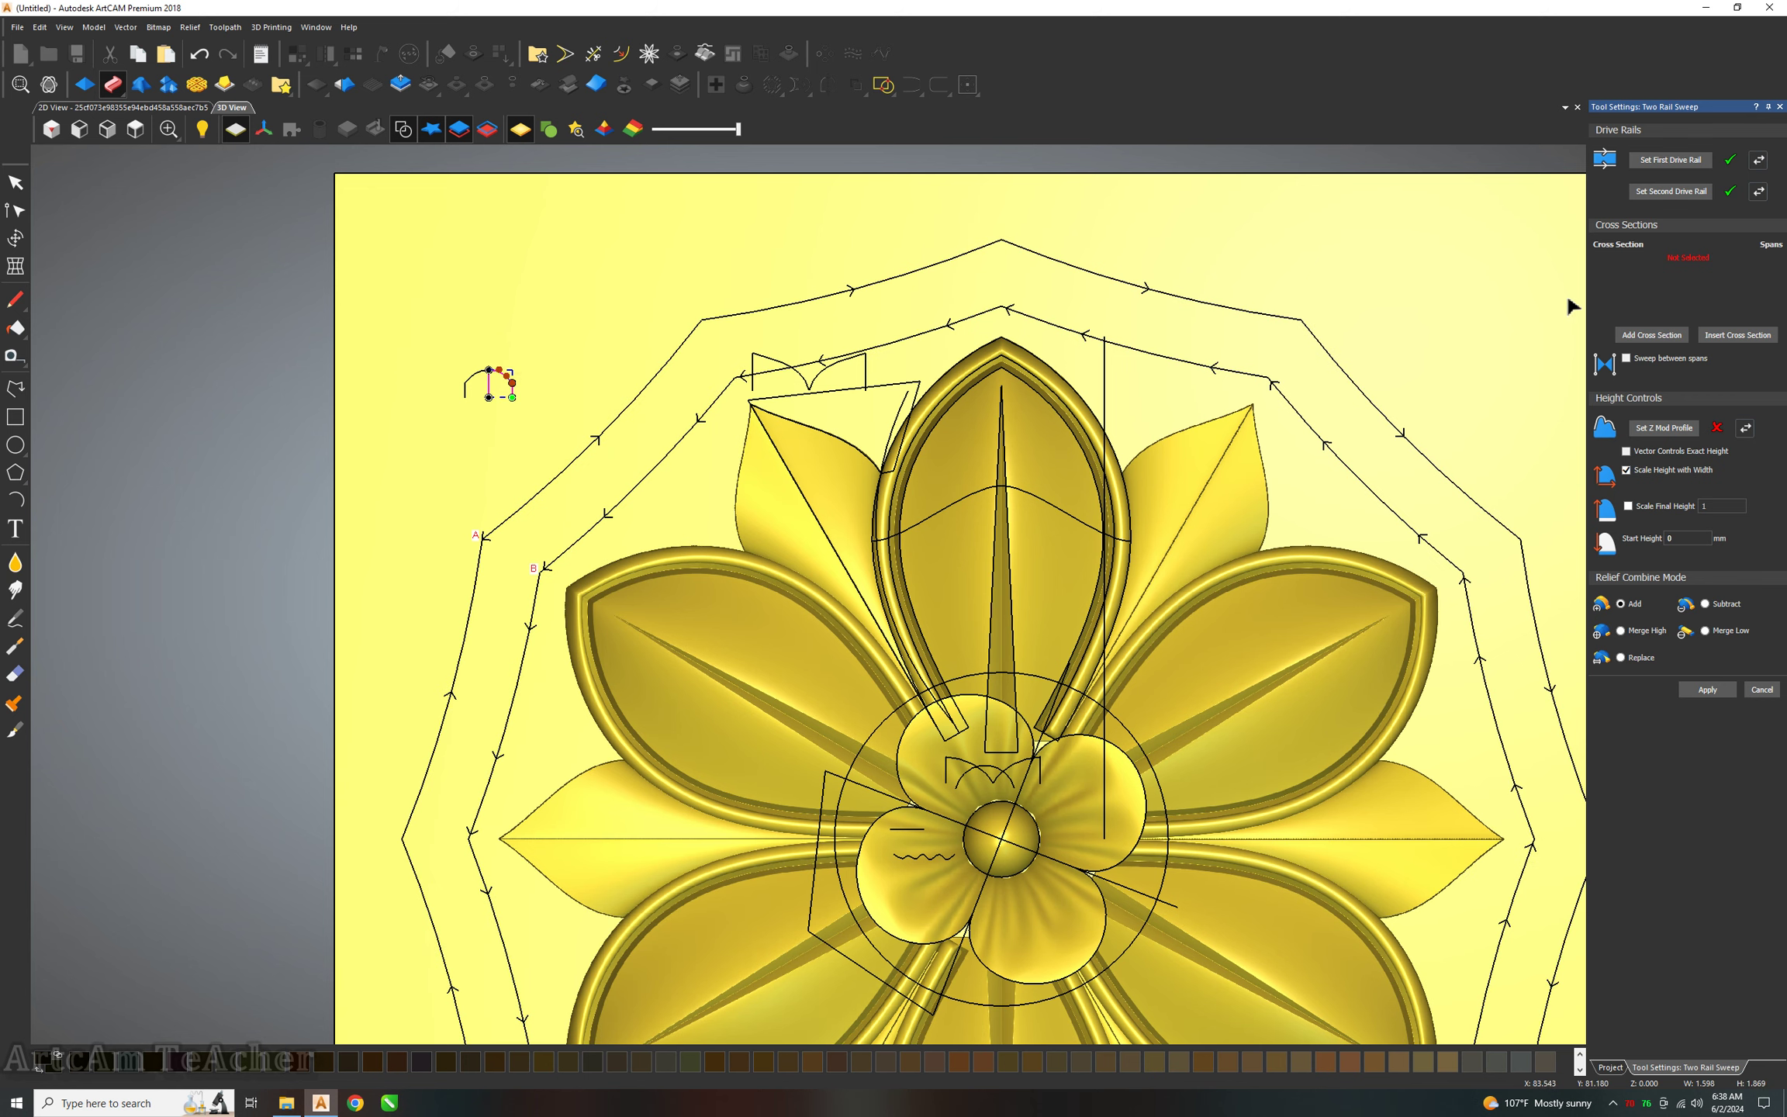
{"action": "left_click", "coordinate": [1640, 338]}
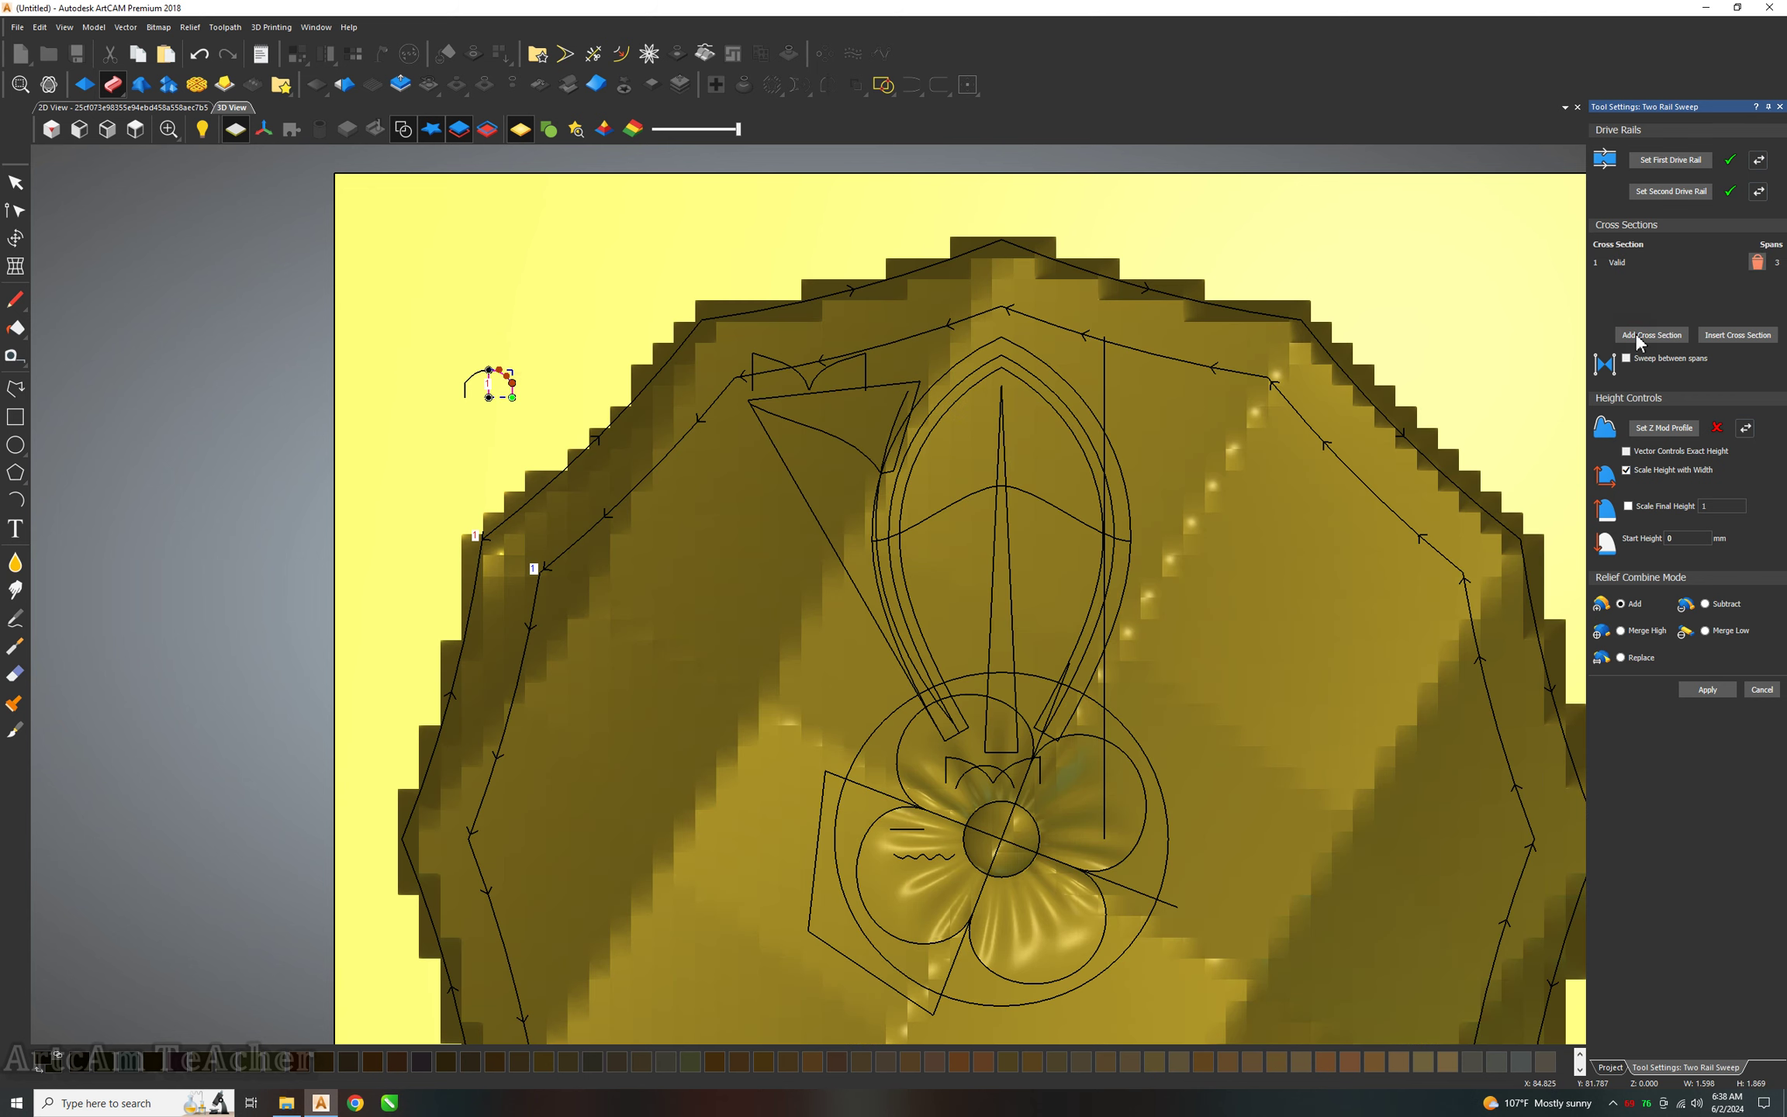
Redo the arch cross section and add further cross sections up to the rails' top apex.
{"action": "left_click", "coordinate": [1758, 191]}
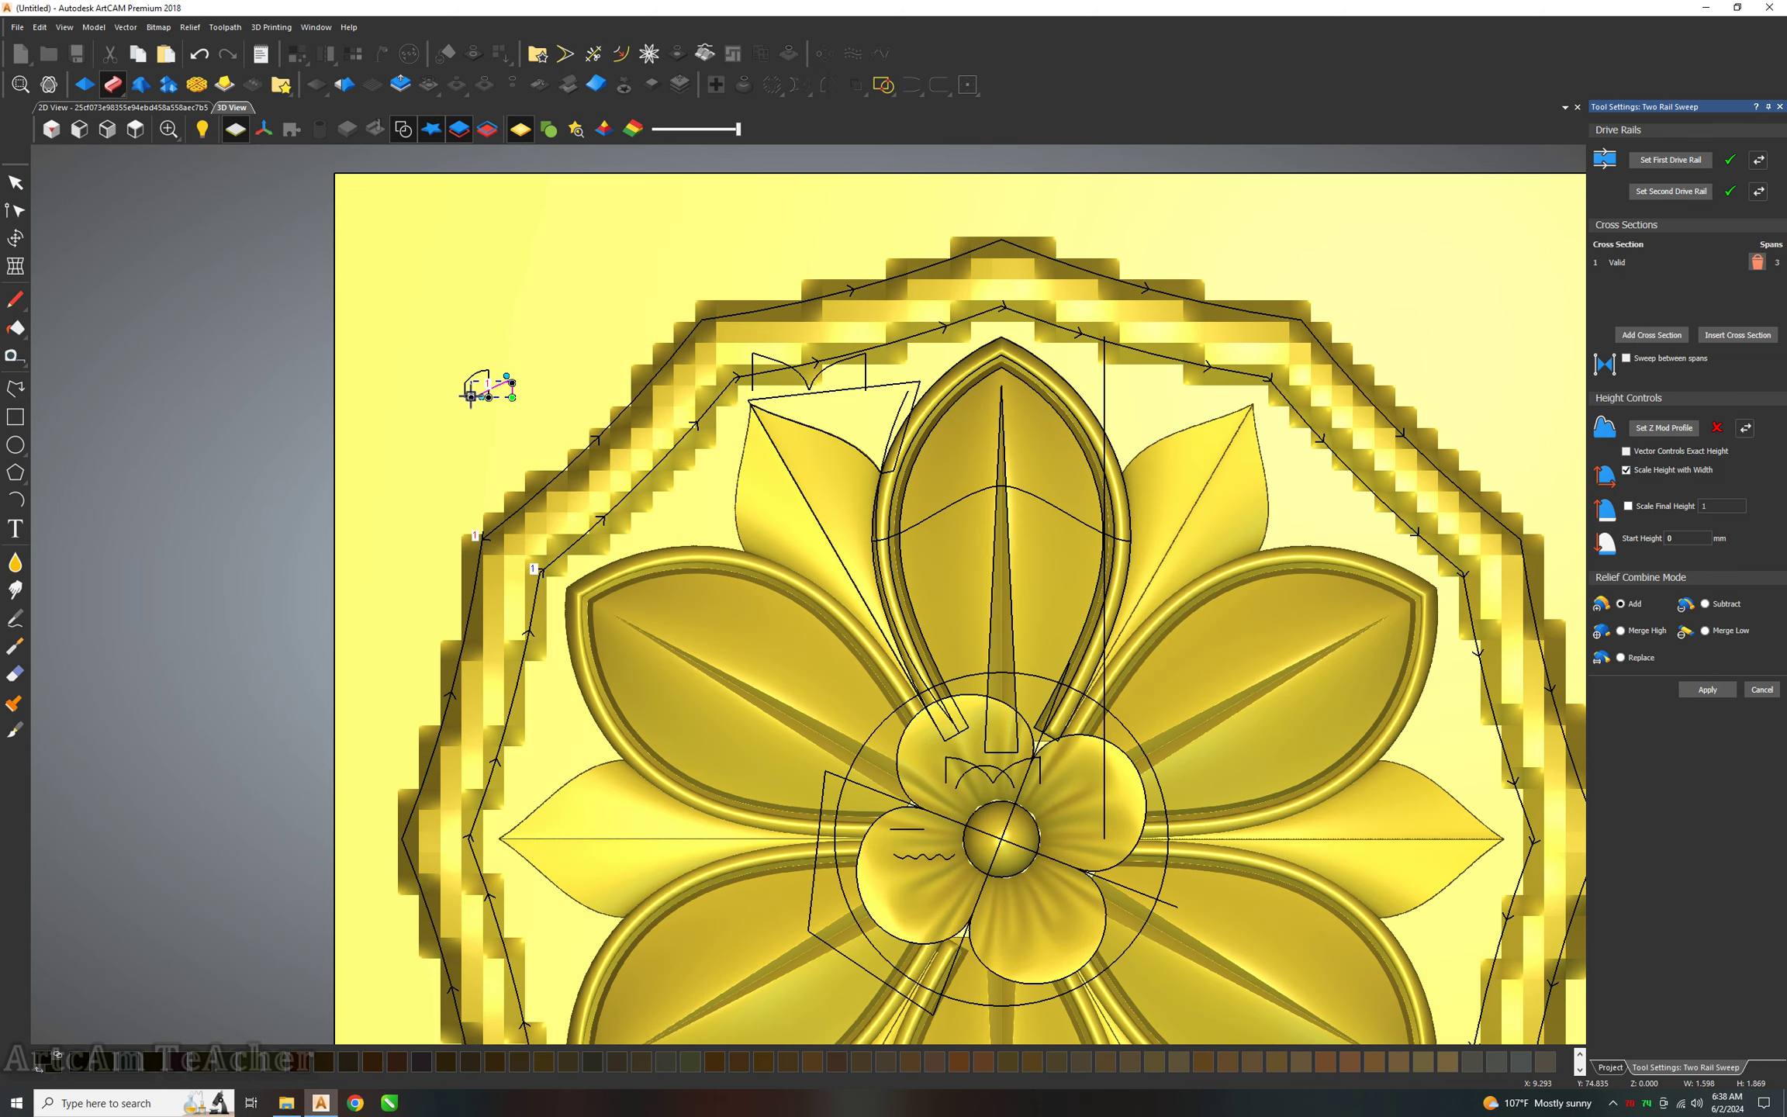
{"action": "key", "text": "ctrl+z"}
{"action": "key", "text": "ctrl+z"}
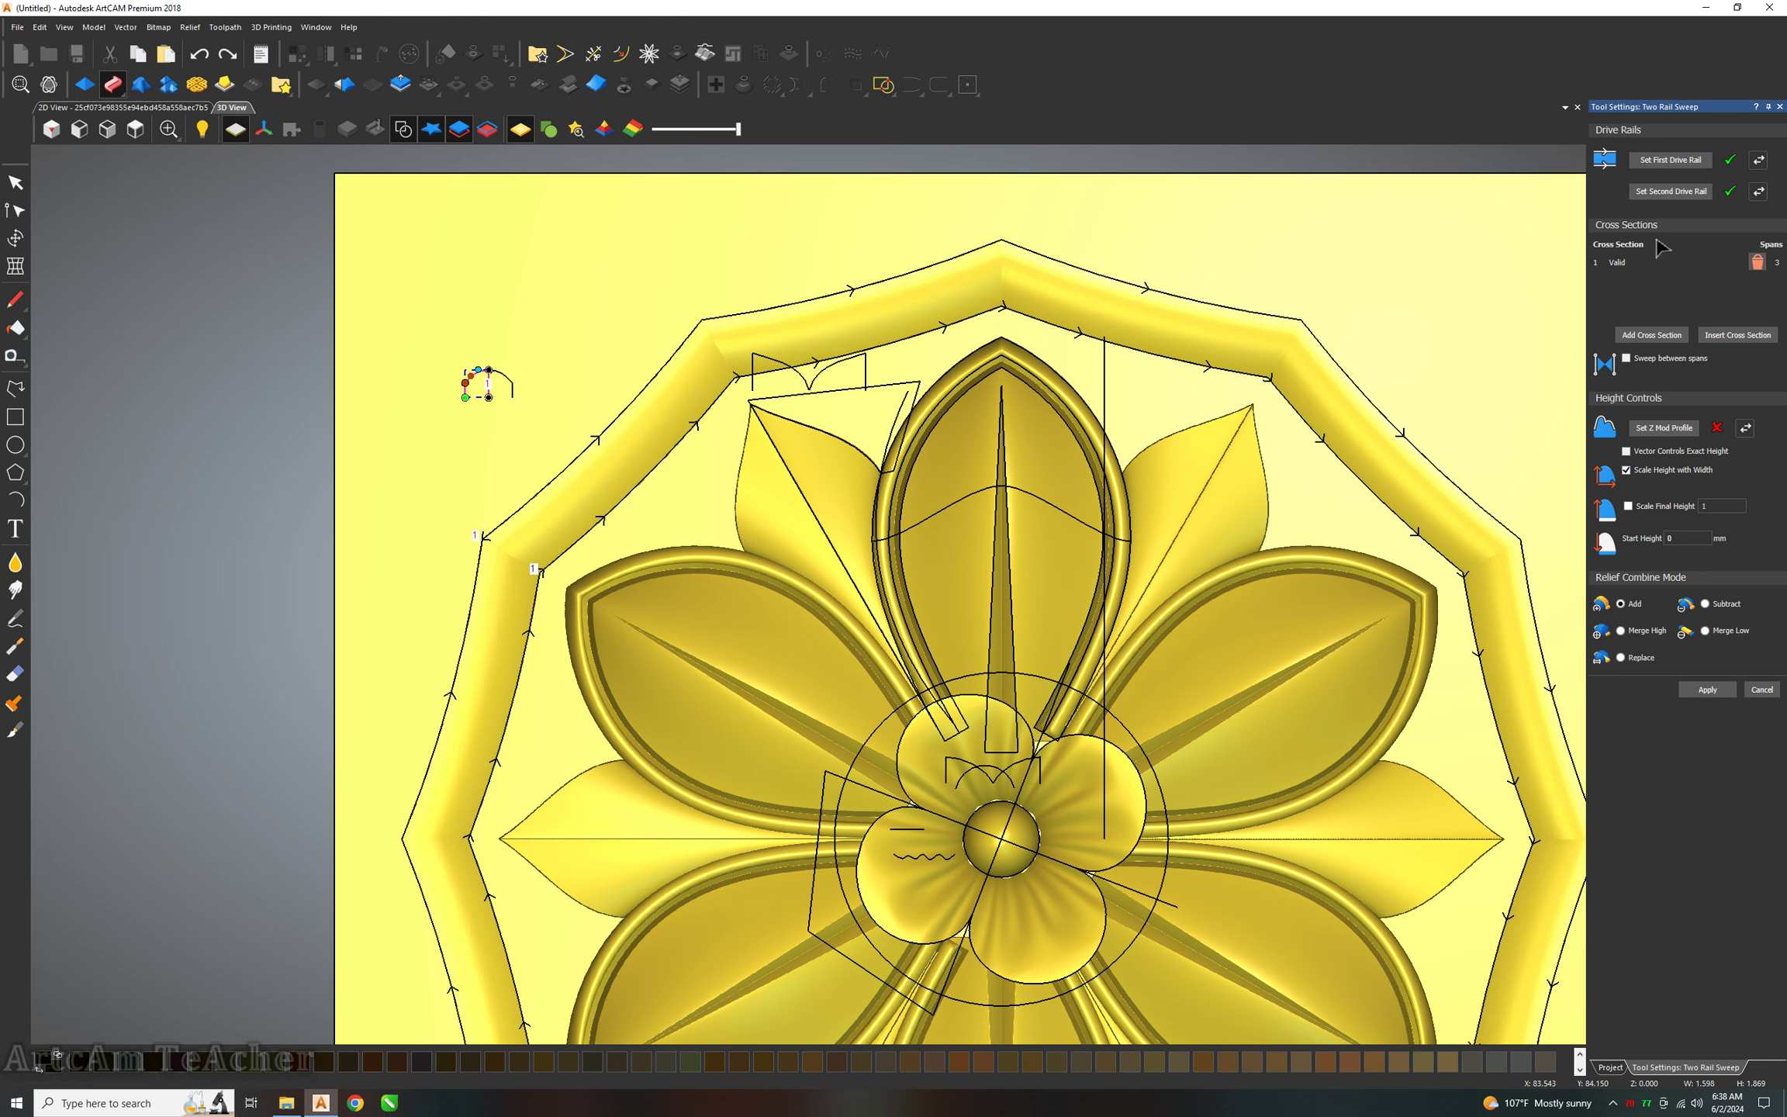
{"action": "left_click", "coordinate": [1757, 263]}
{"action": "left_click", "coordinate": [1678, 335]}
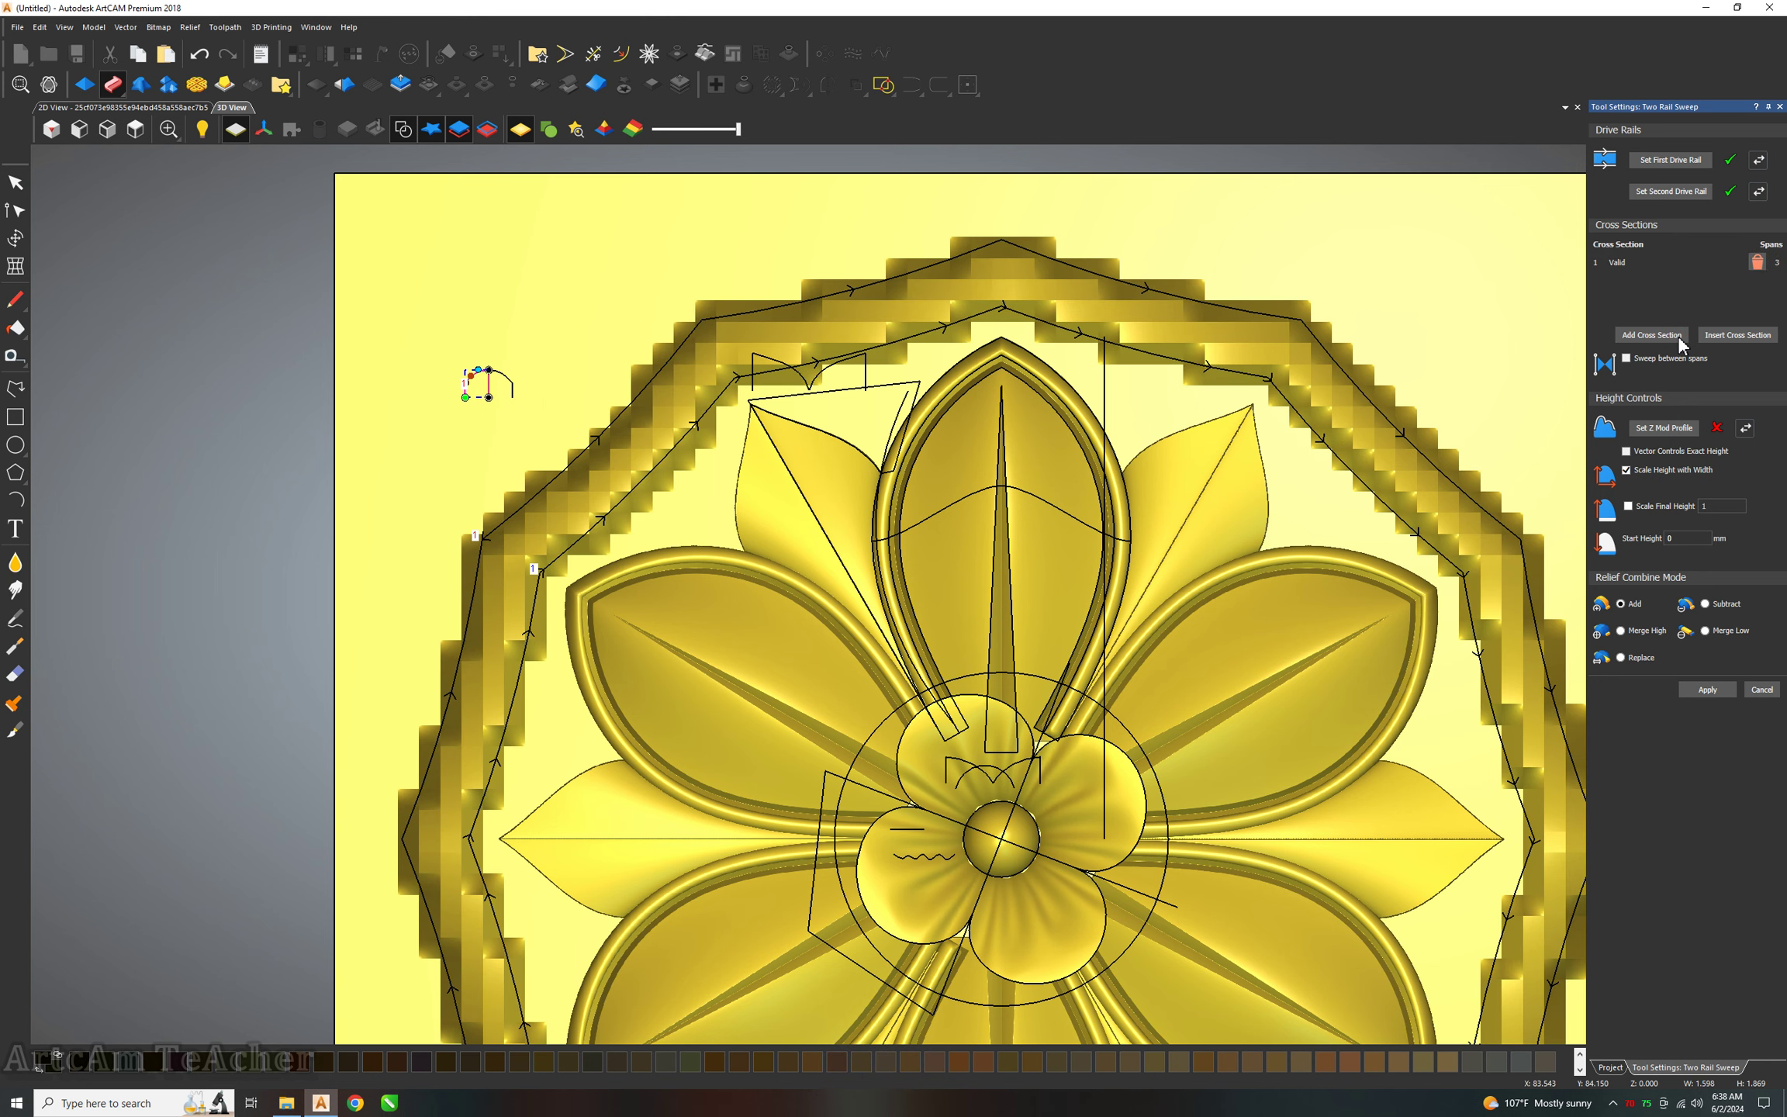
{"action": "left_click", "coordinate": [1678, 335]}
{"action": "scroll", "coordinate": [774, 342], "scroll_direction": "up", "scroll_amount": 3}
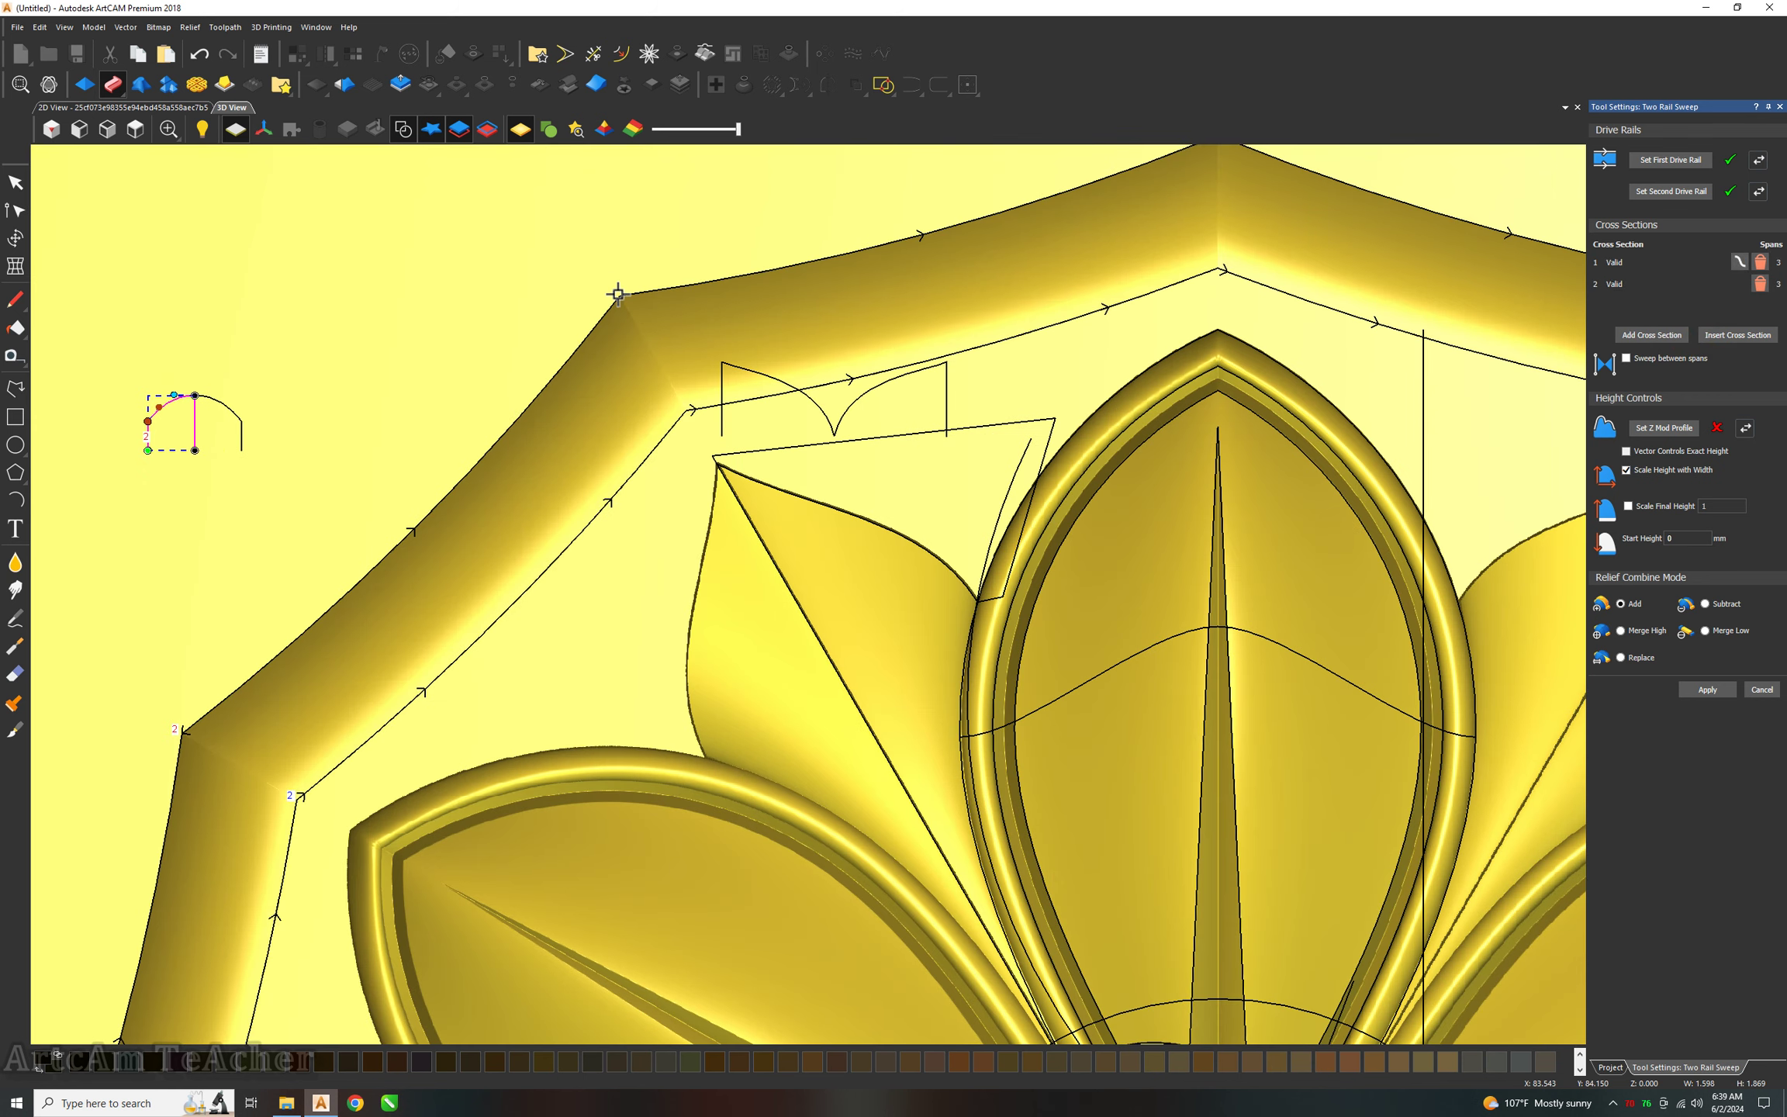
{"action": "left_click", "coordinate": [684, 409]}
{"action": "scroll", "coordinate": [1084, 359], "scroll_direction": "down", "scroll_amount": 2}
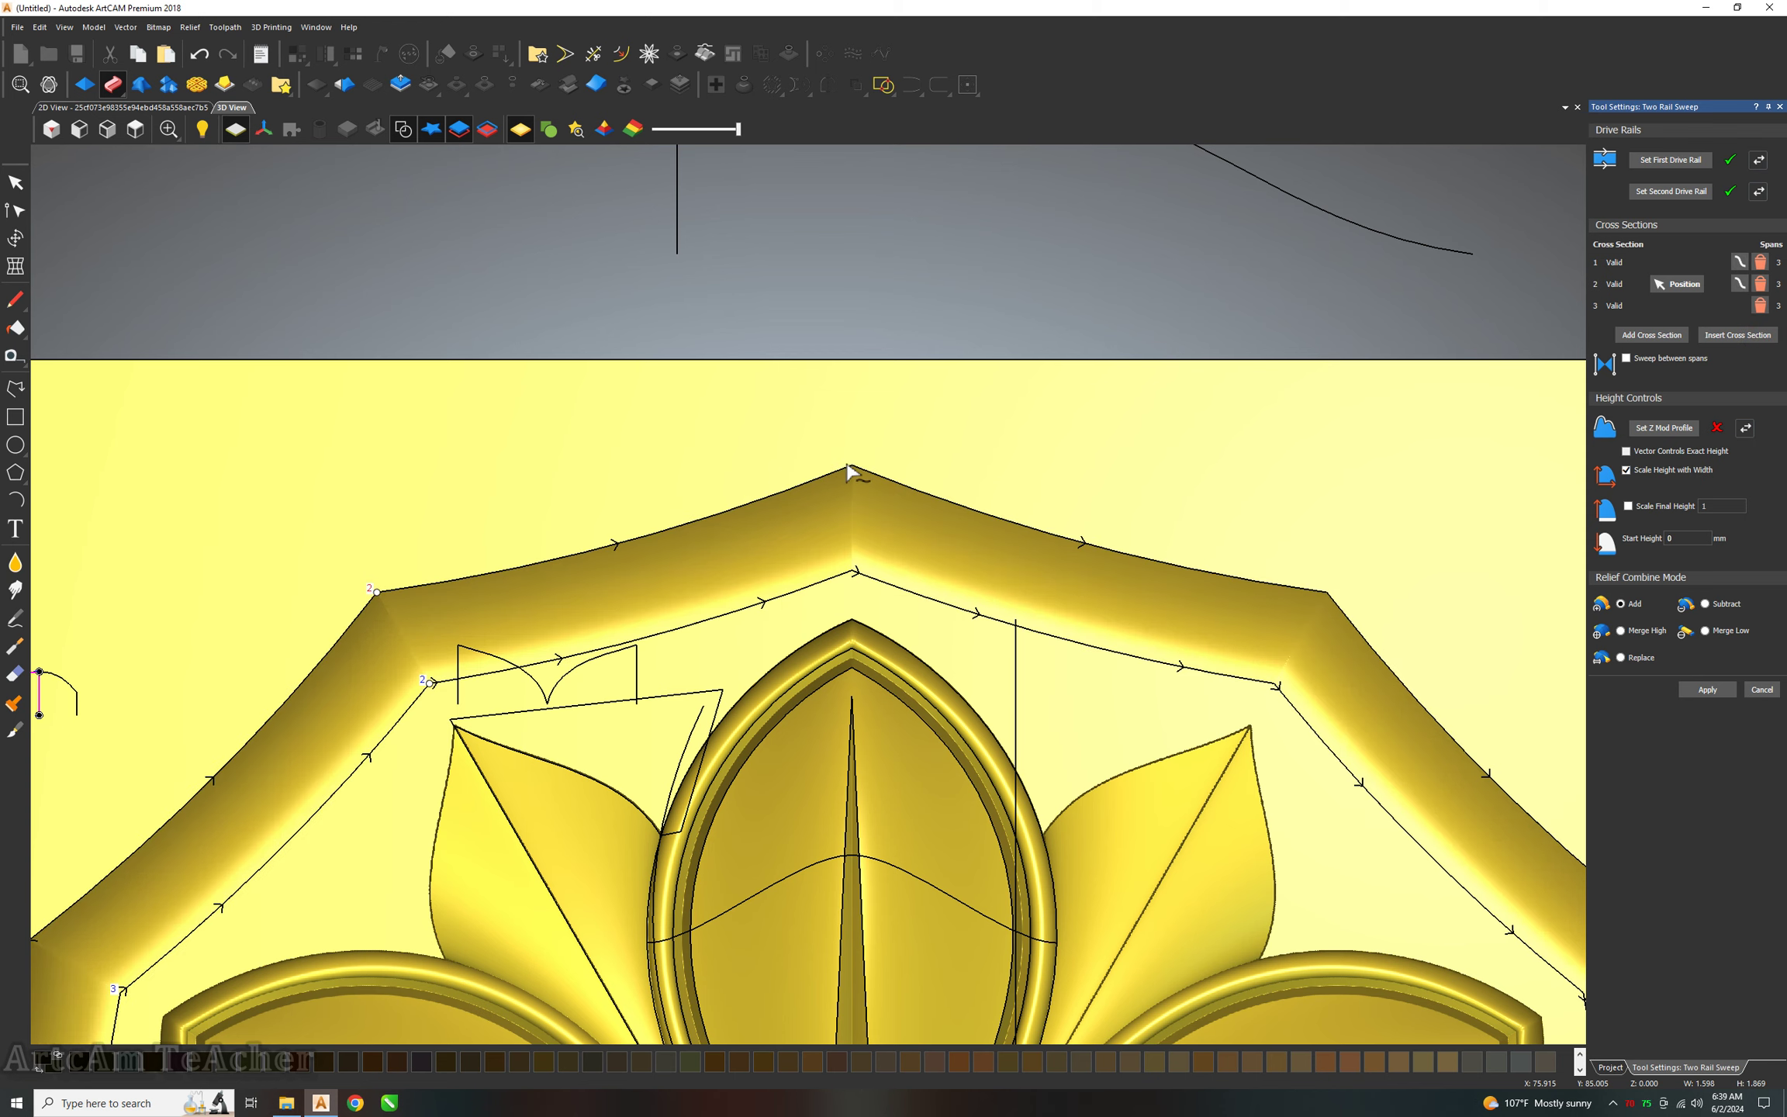
{"action": "left_click", "coordinate": [851, 570]}
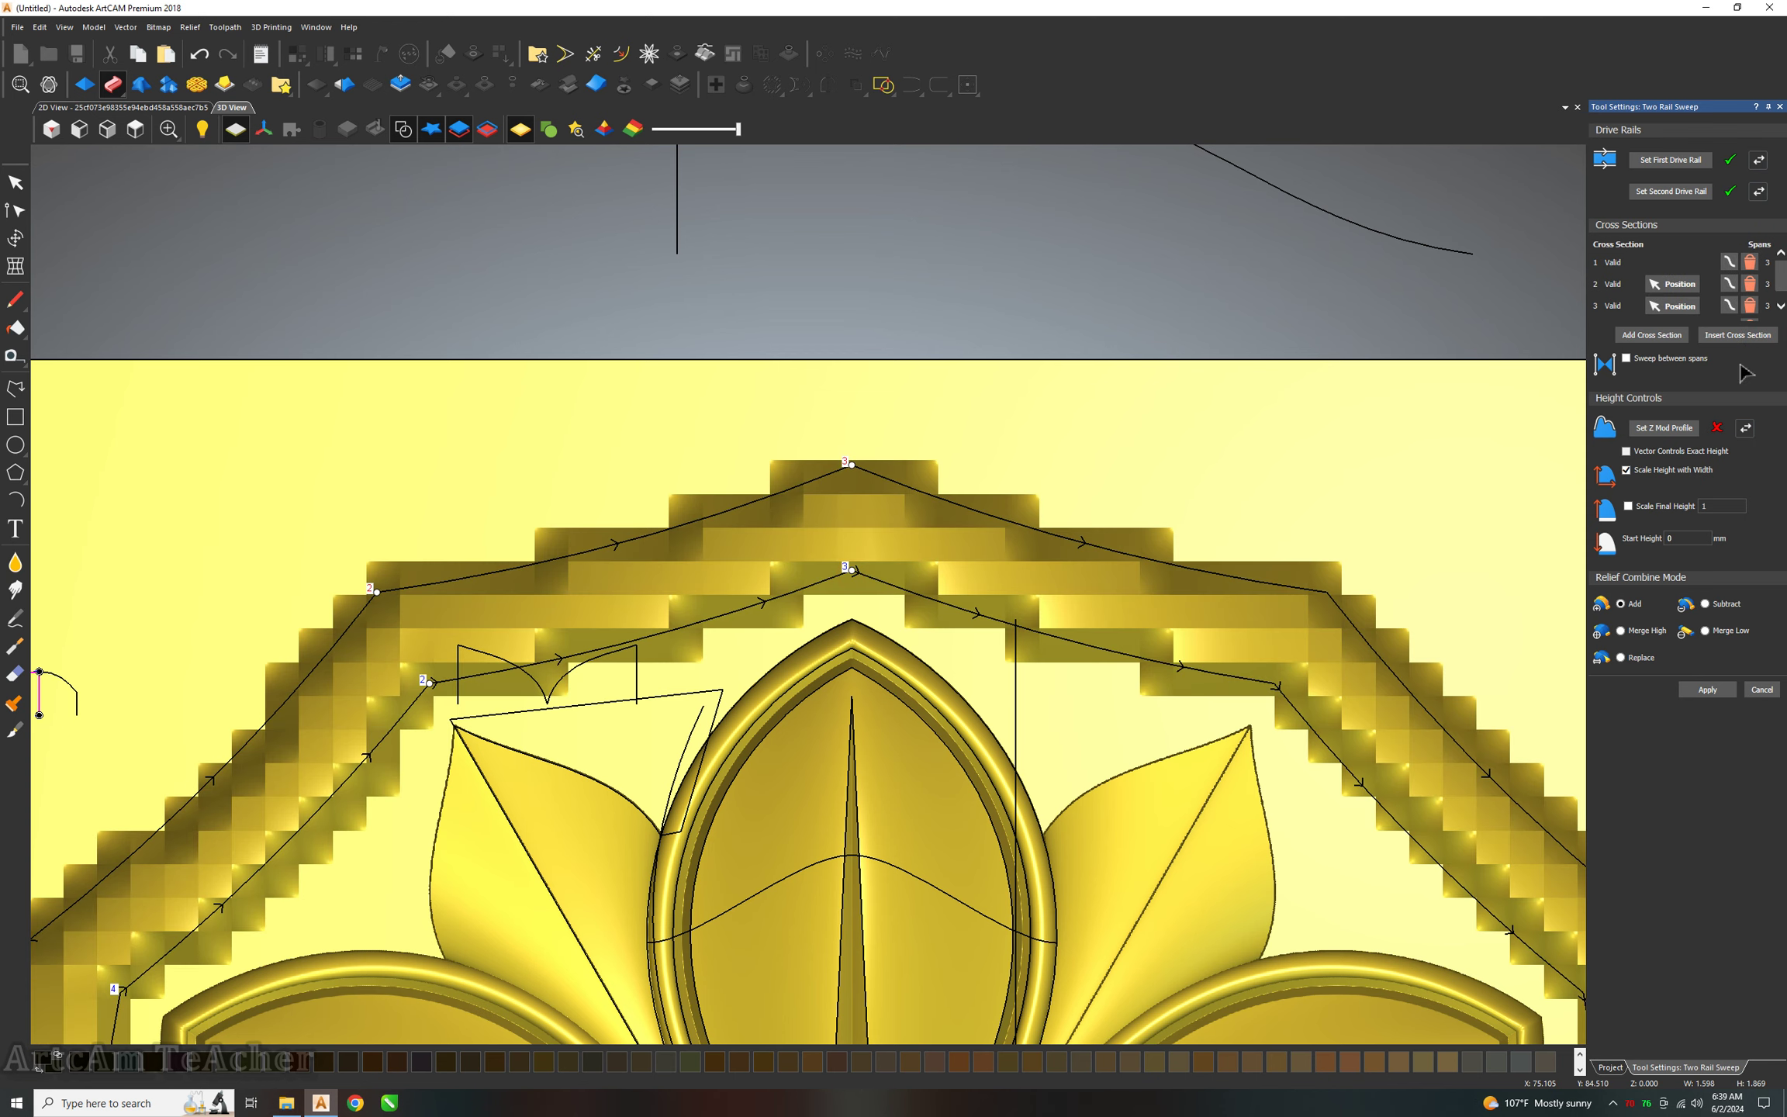
Insert cross sections 4 to 6 between outer and inner corners on the right side.
{"action": "left_click", "coordinate": [1326, 591]}
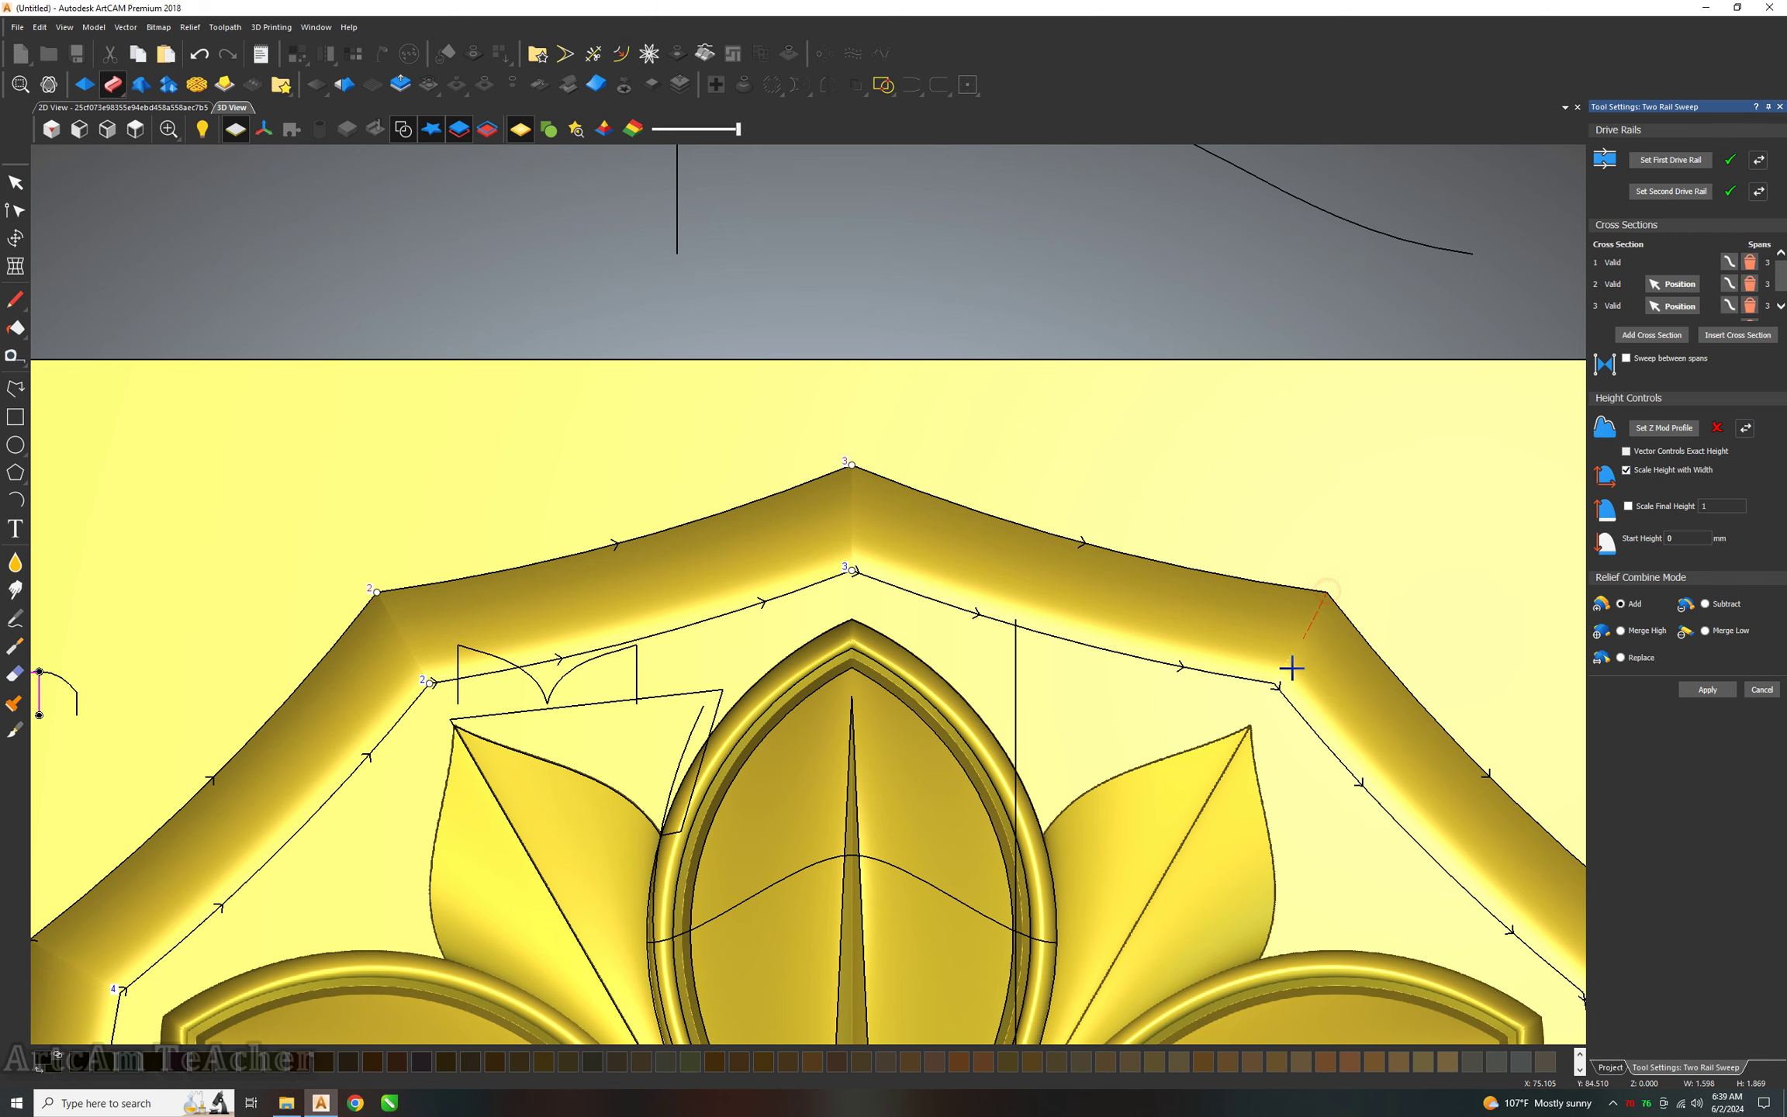
{"action": "left_click", "coordinate": [1274, 684]}
{"action": "scroll", "coordinate": [1229, 620], "scroll_direction": "down", "scroll_amount": 3}
{"action": "scroll", "coordinate": [1229, 620], "scroll_direction": "up", "scroll_amount": 3}
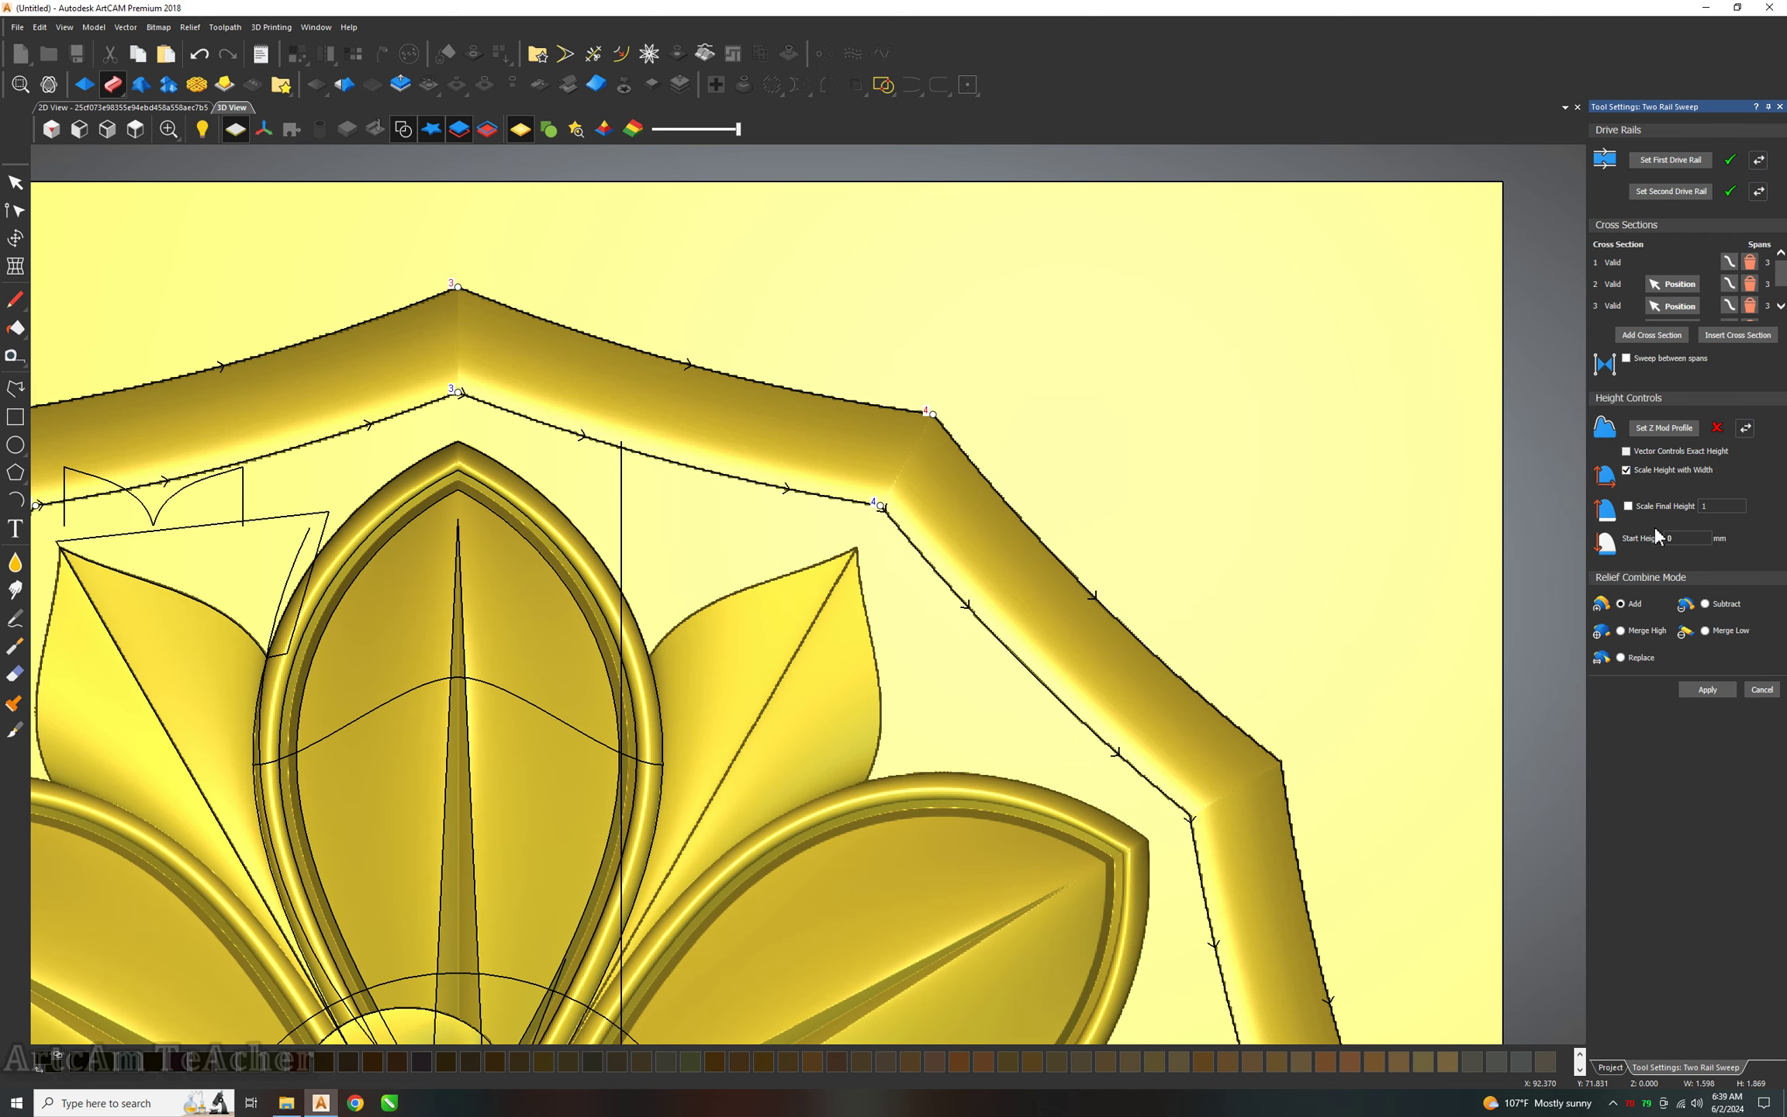
{"action": "left_click", "coordinate": [1737, 335]}
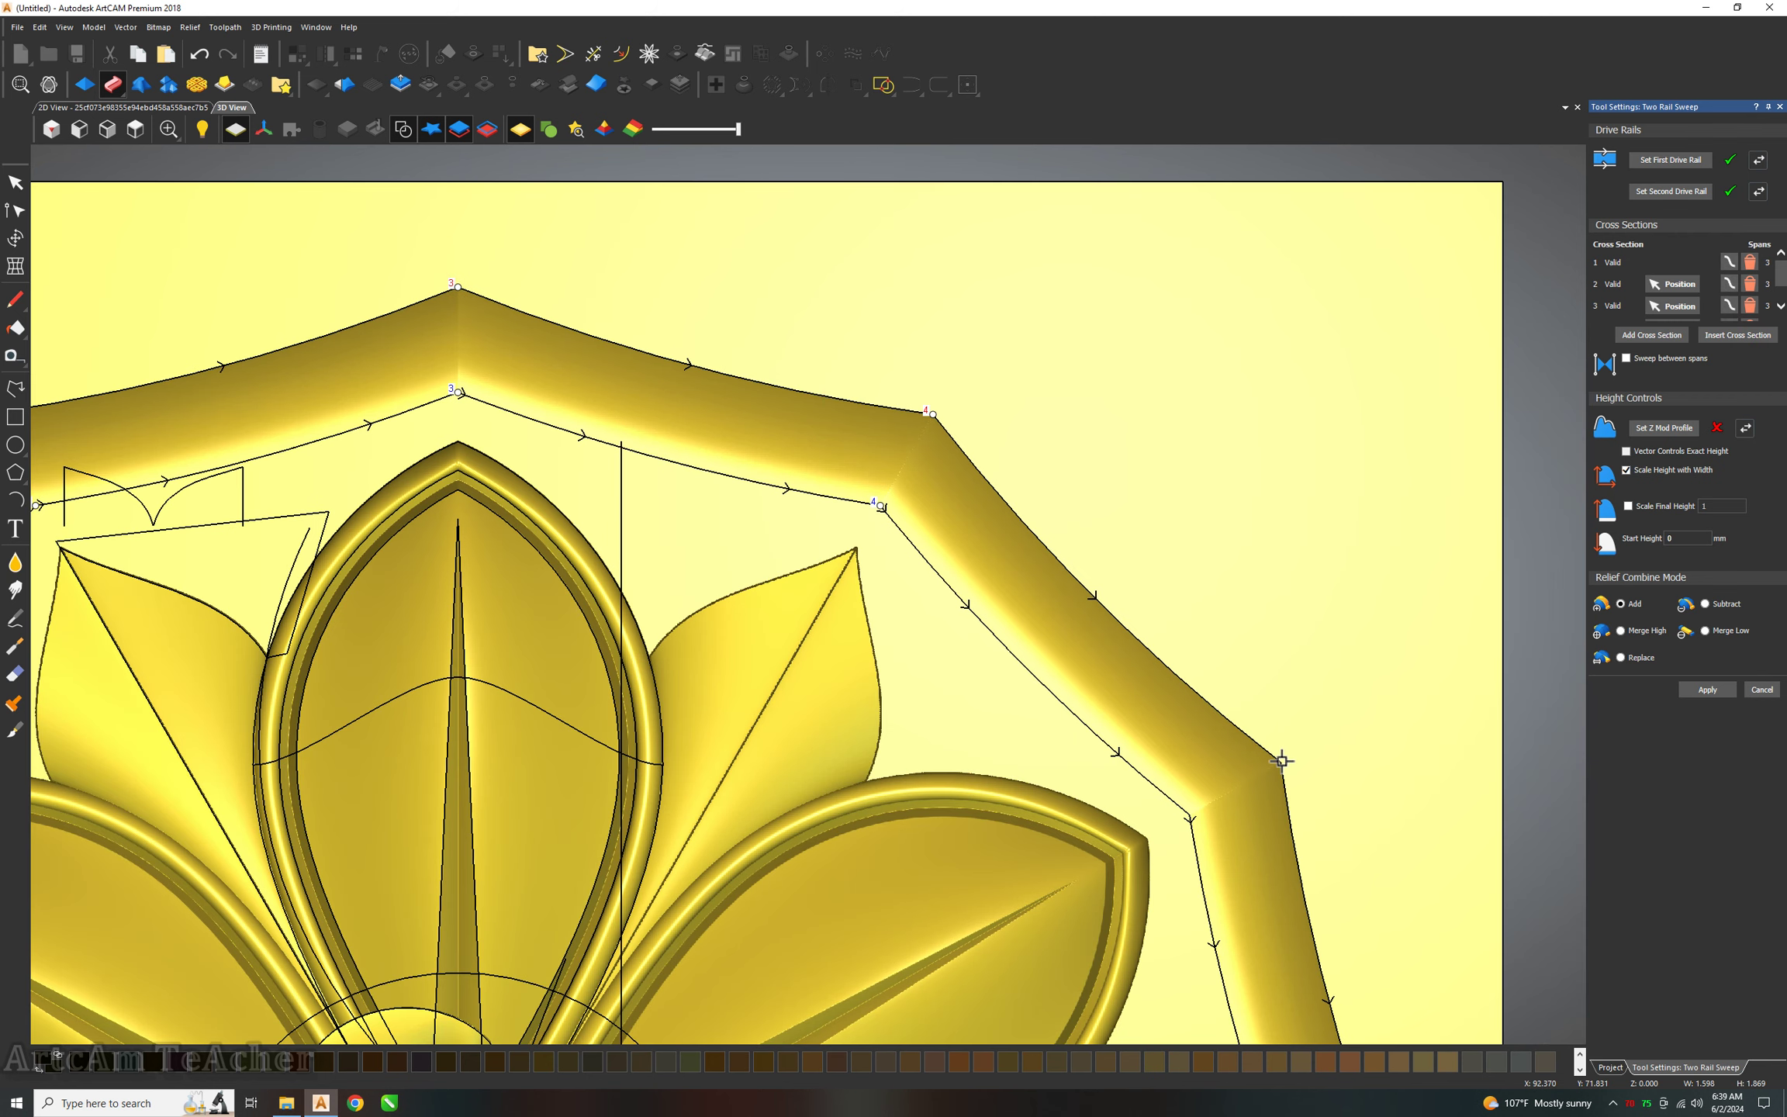
{"action": "left_click", "coordinate": [1279, 764]}
{"action": "left_click", "coordinate": [1189, 814]}
{"action": "scroll", "coordinate": [804, 594], "scroll_direction": "down", "scroll_amount": 5}
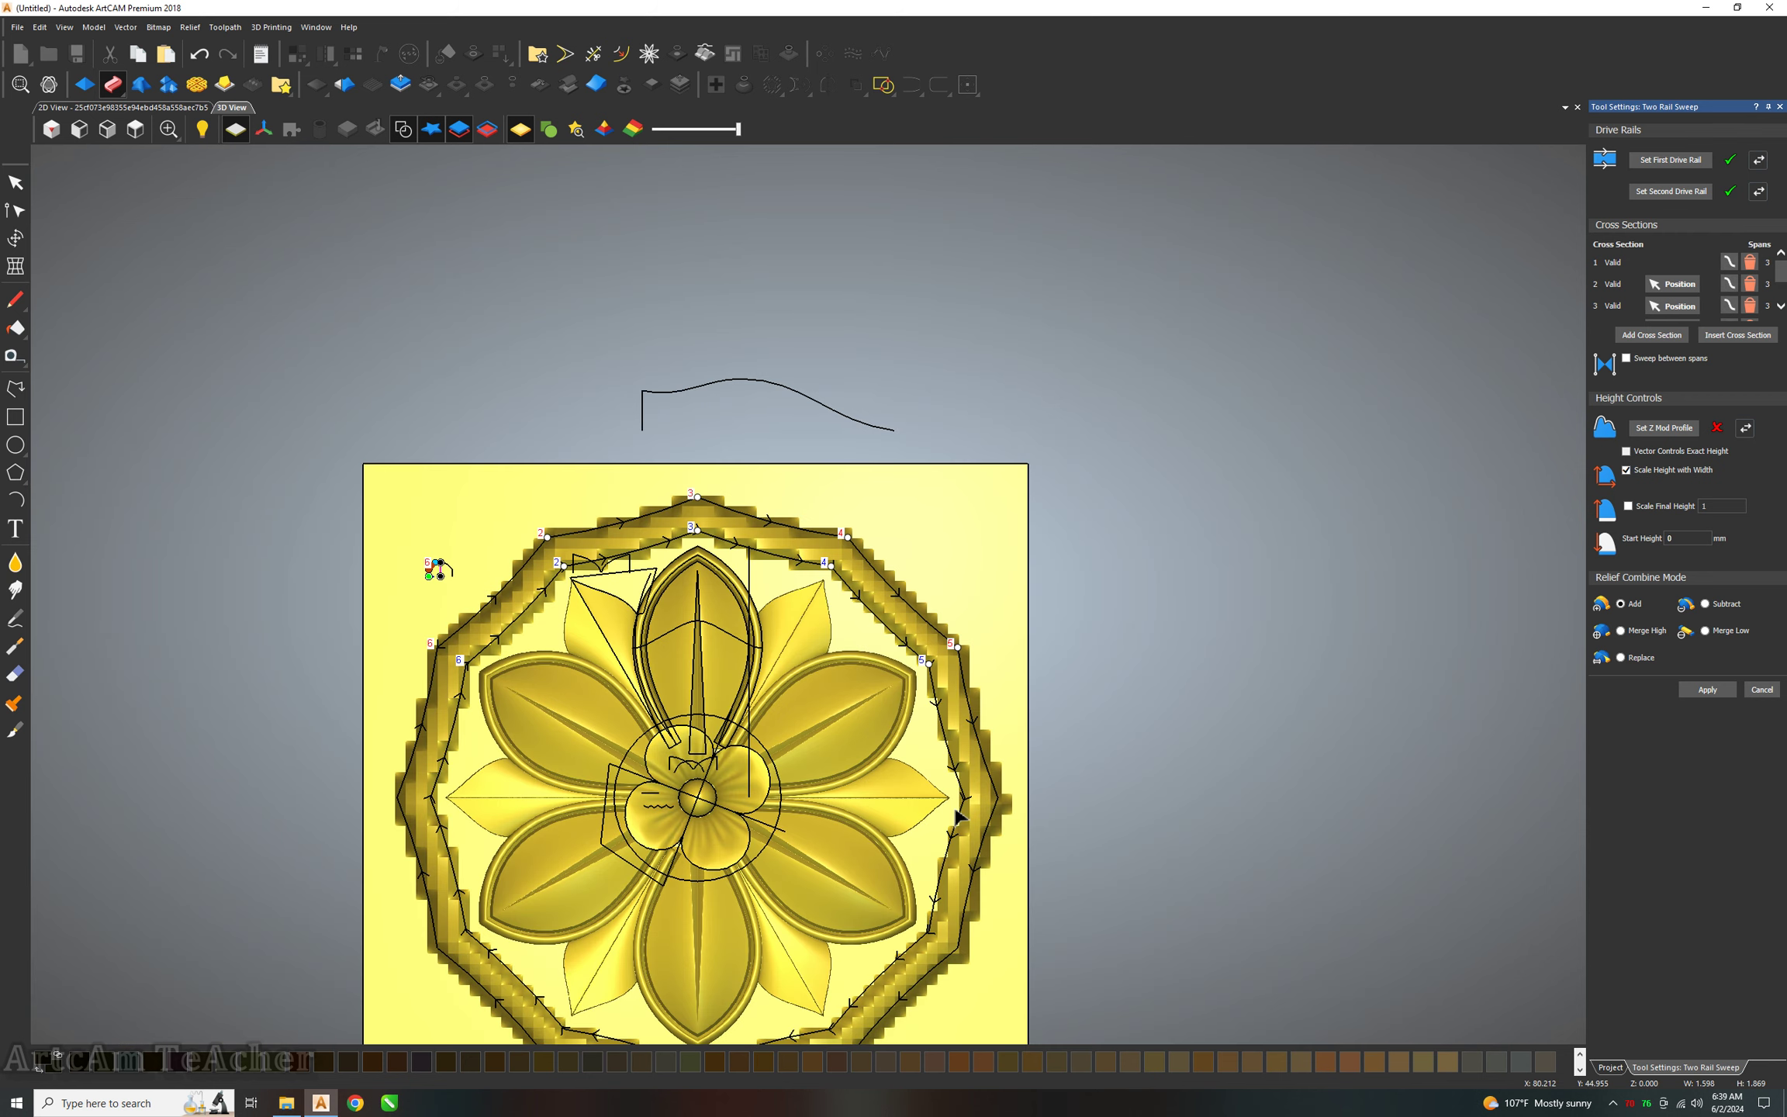
{"action": "scroll", "coordinate": [954, 812], "scroll_direction": "up", "scroll_amount": 5}
{"action": "left_click", "coordinate": [1735, 339]}
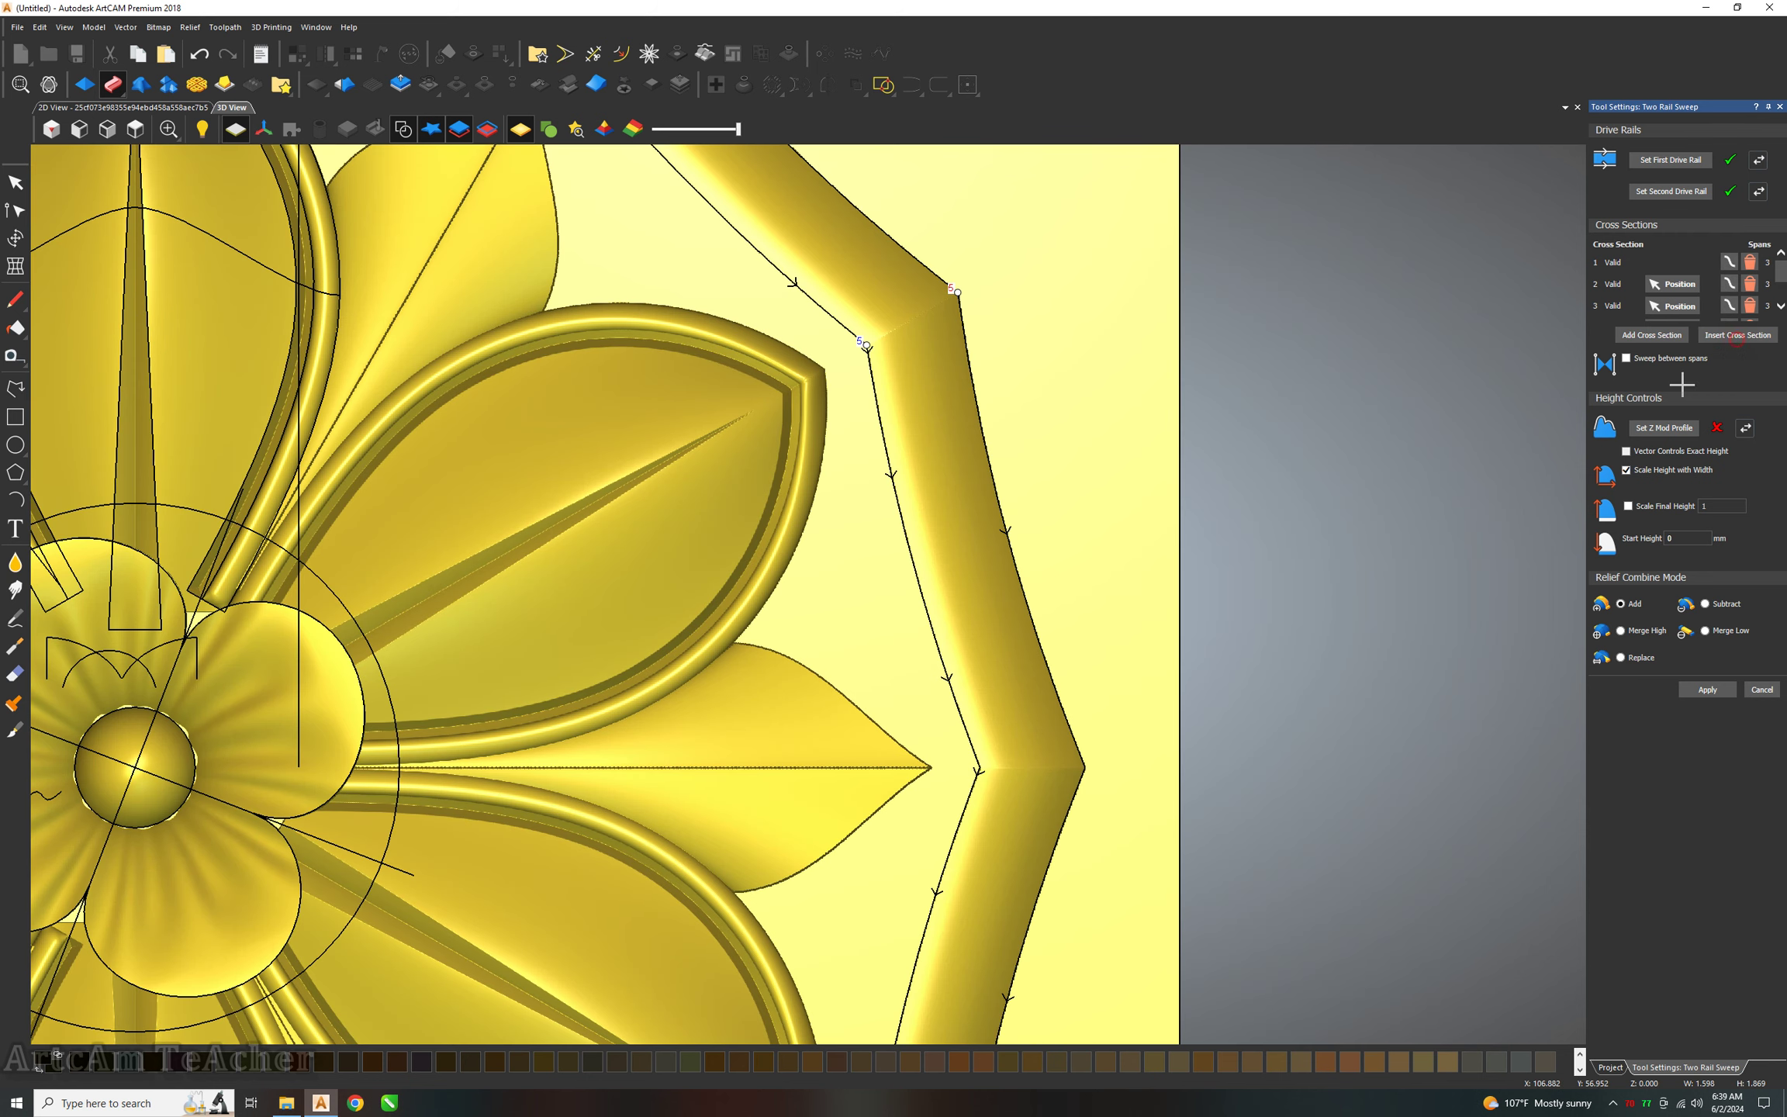
{"action": "left_click", "coordinate": [1084, 767]}
{"action": "left_click", "coordinate": [978, 769]}
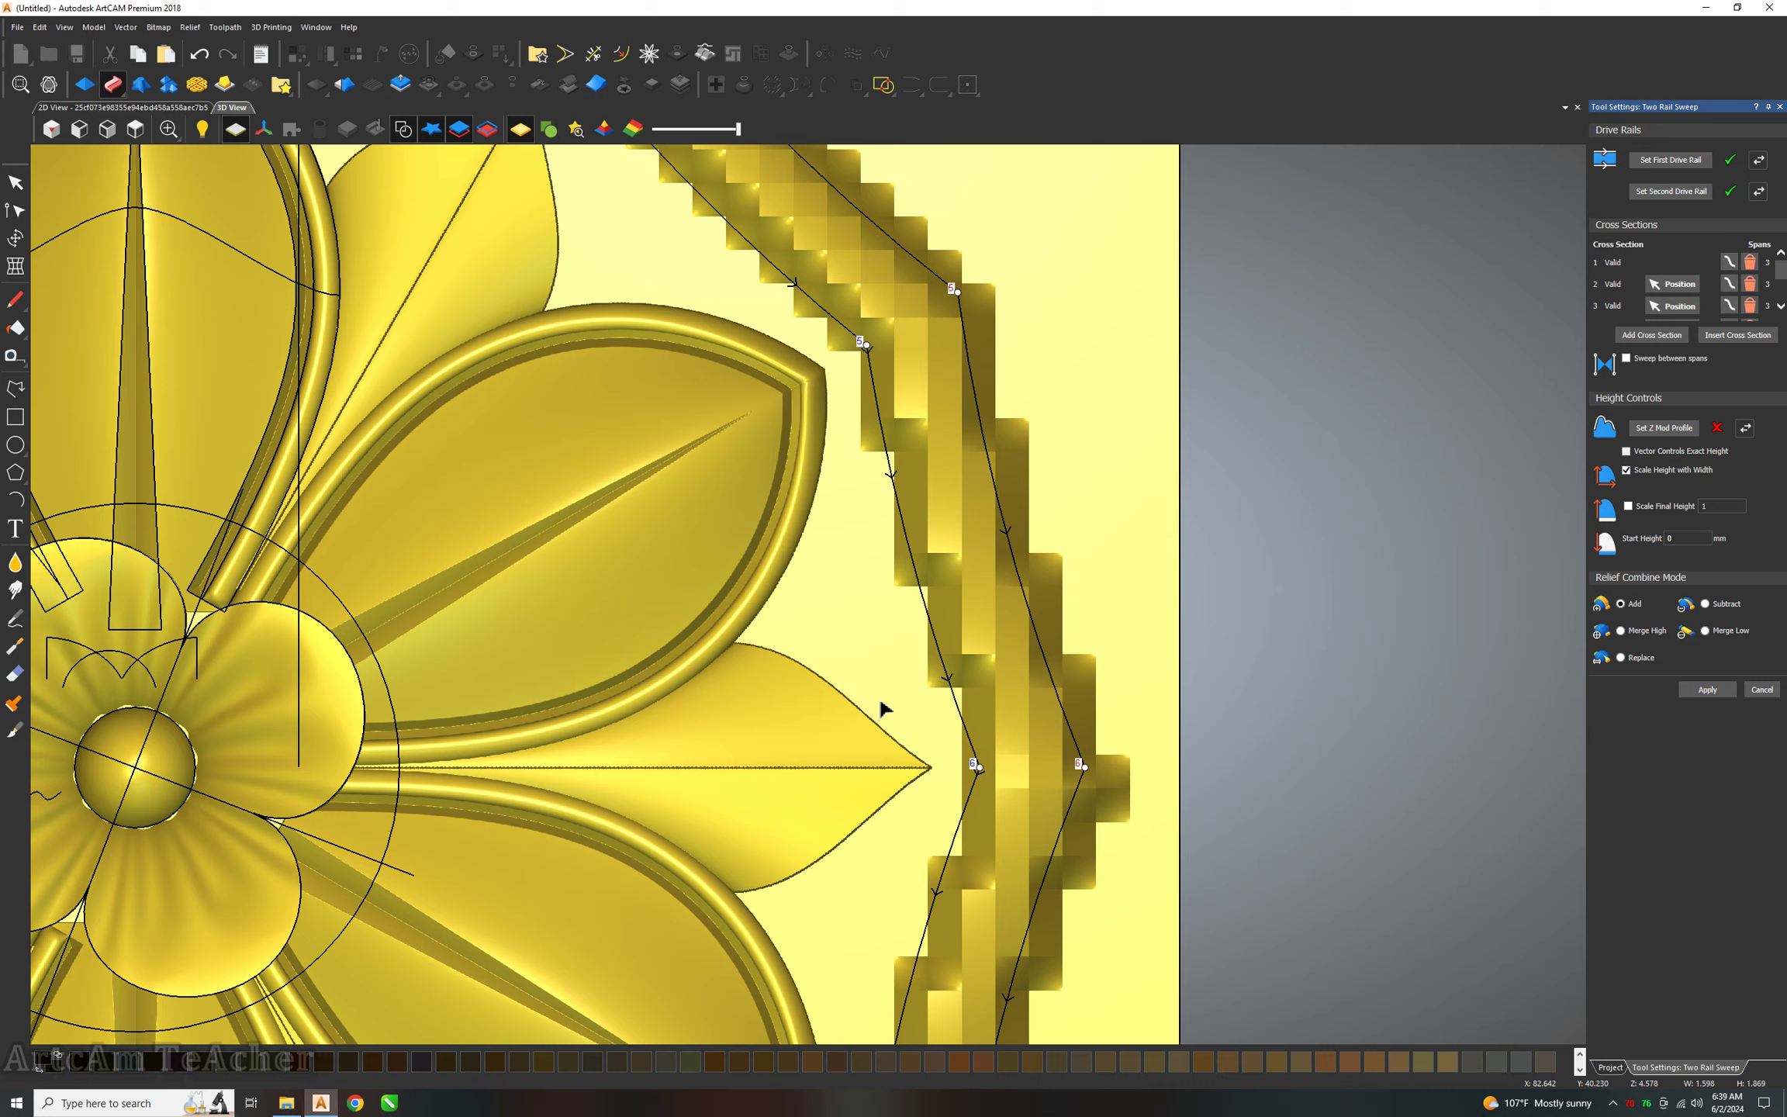
{"action": "scroll", "coordinate": [886, 710], "scroll_direction": "down", "scroll_amount": 3}
{"action": "scroll", "coordinate": [820, 751], "scroll_direction": "up", "scroll_amount": 3}
Insert cross sections 7 to 9 across the lower corners of the border rails.
{"action": "left_click", "coordinate": [1735, 335]}
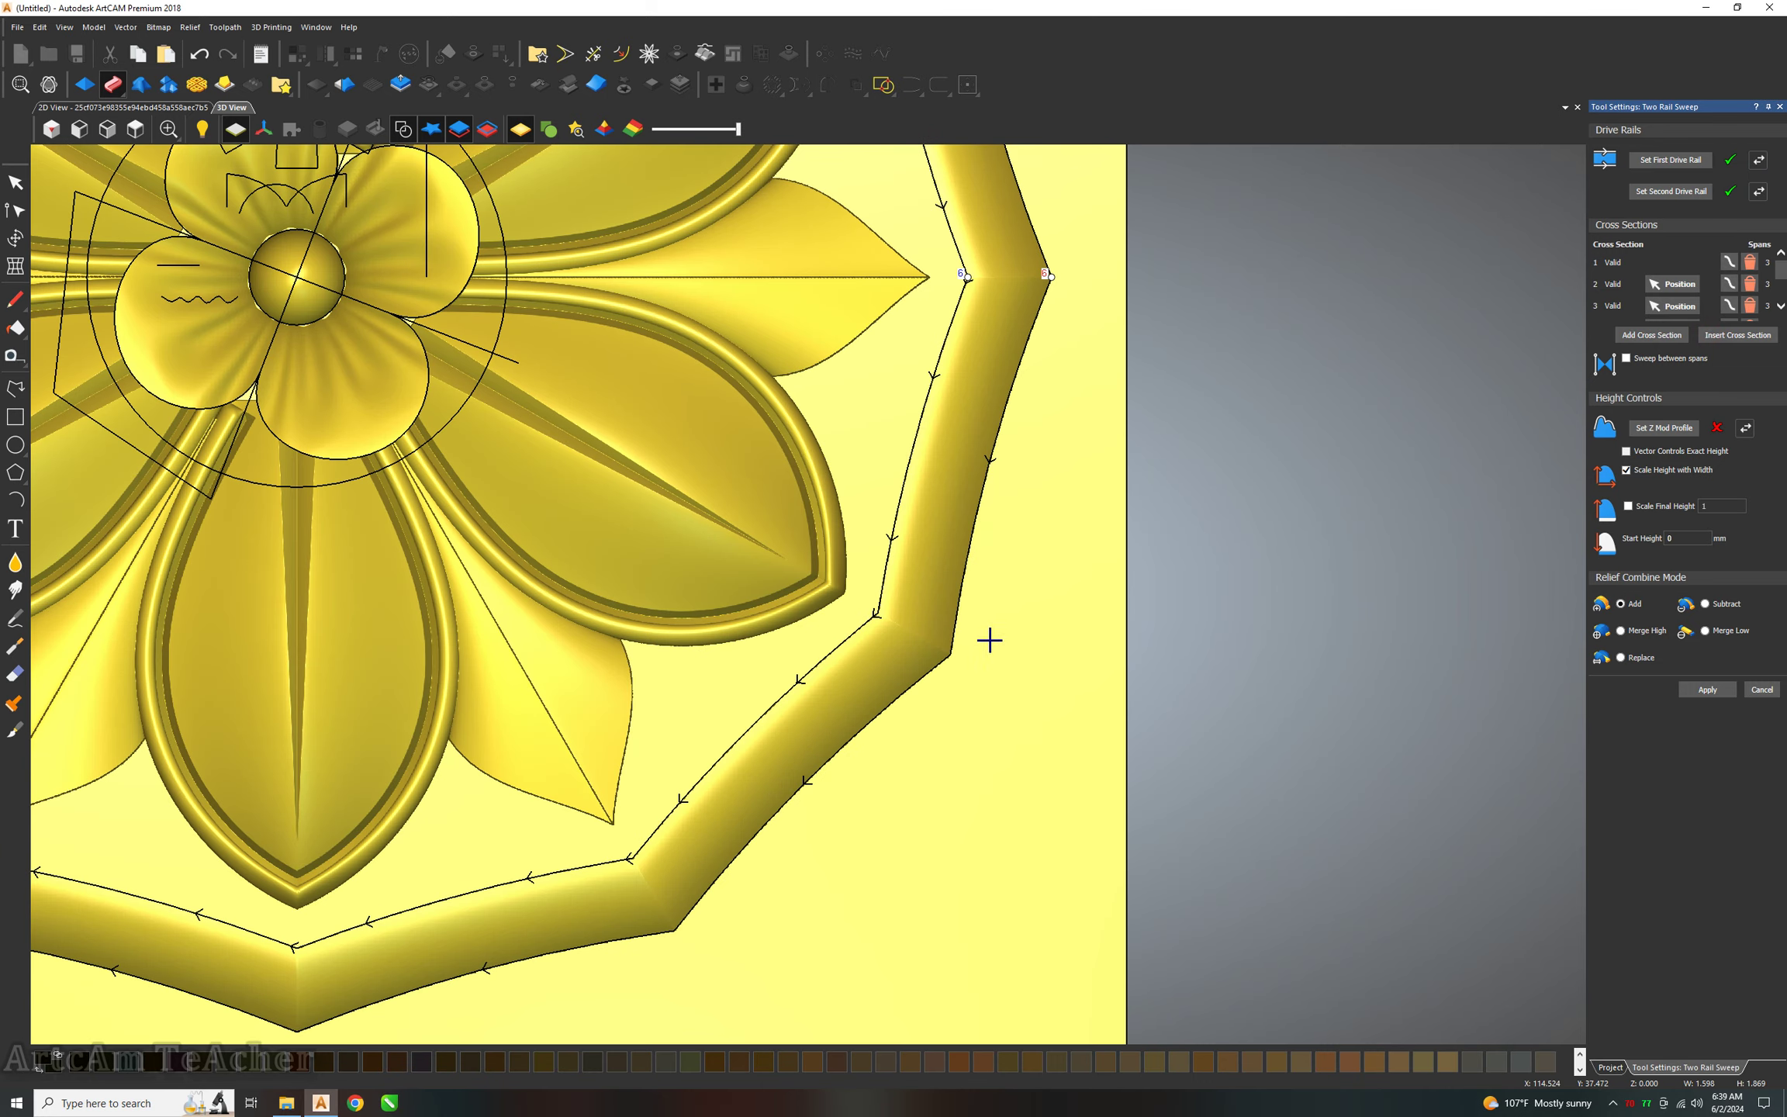
{"action": "left_click", "coordinate": [949, 655]}
{"action": "left_click", "coordinate": [877, 614]}
{"action": "scroll", "coordinate": [981, 642], "scroll_direction": "up", "scroll_amount": 3}
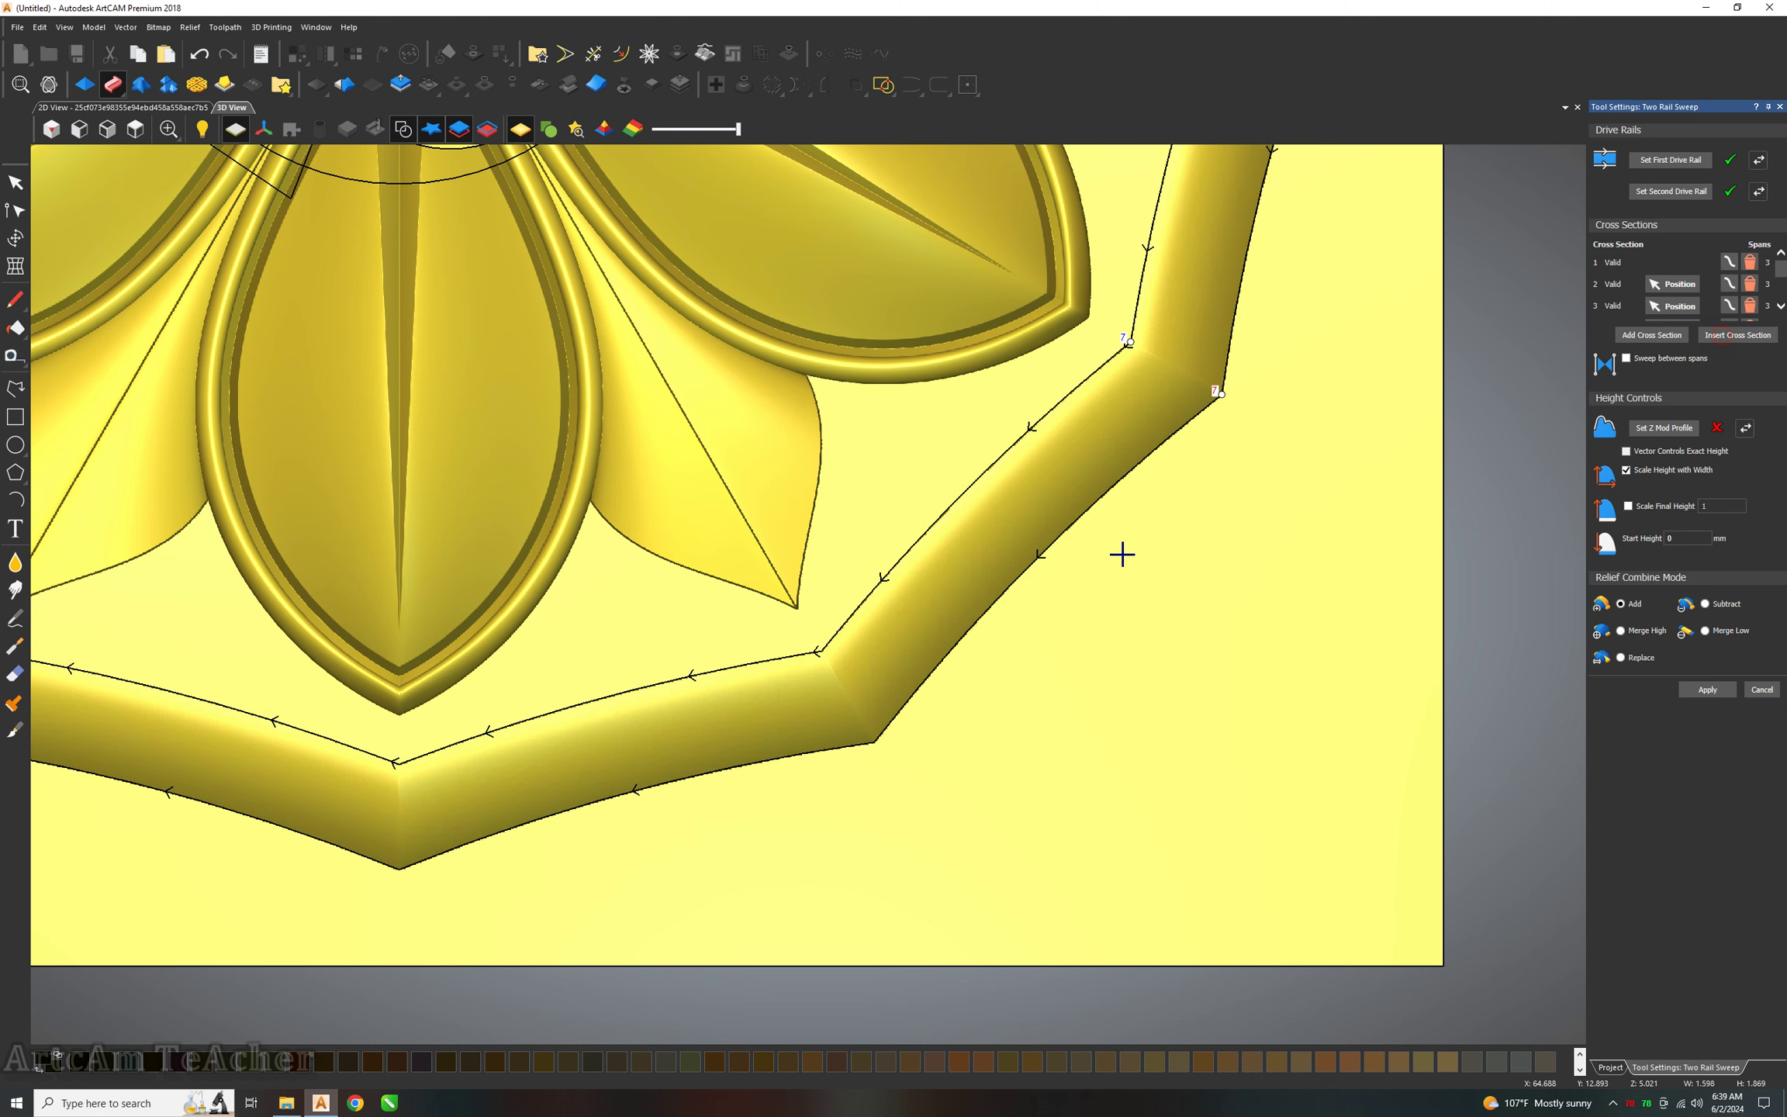
{"action": "left_click", "coordinate": [872, 744]}
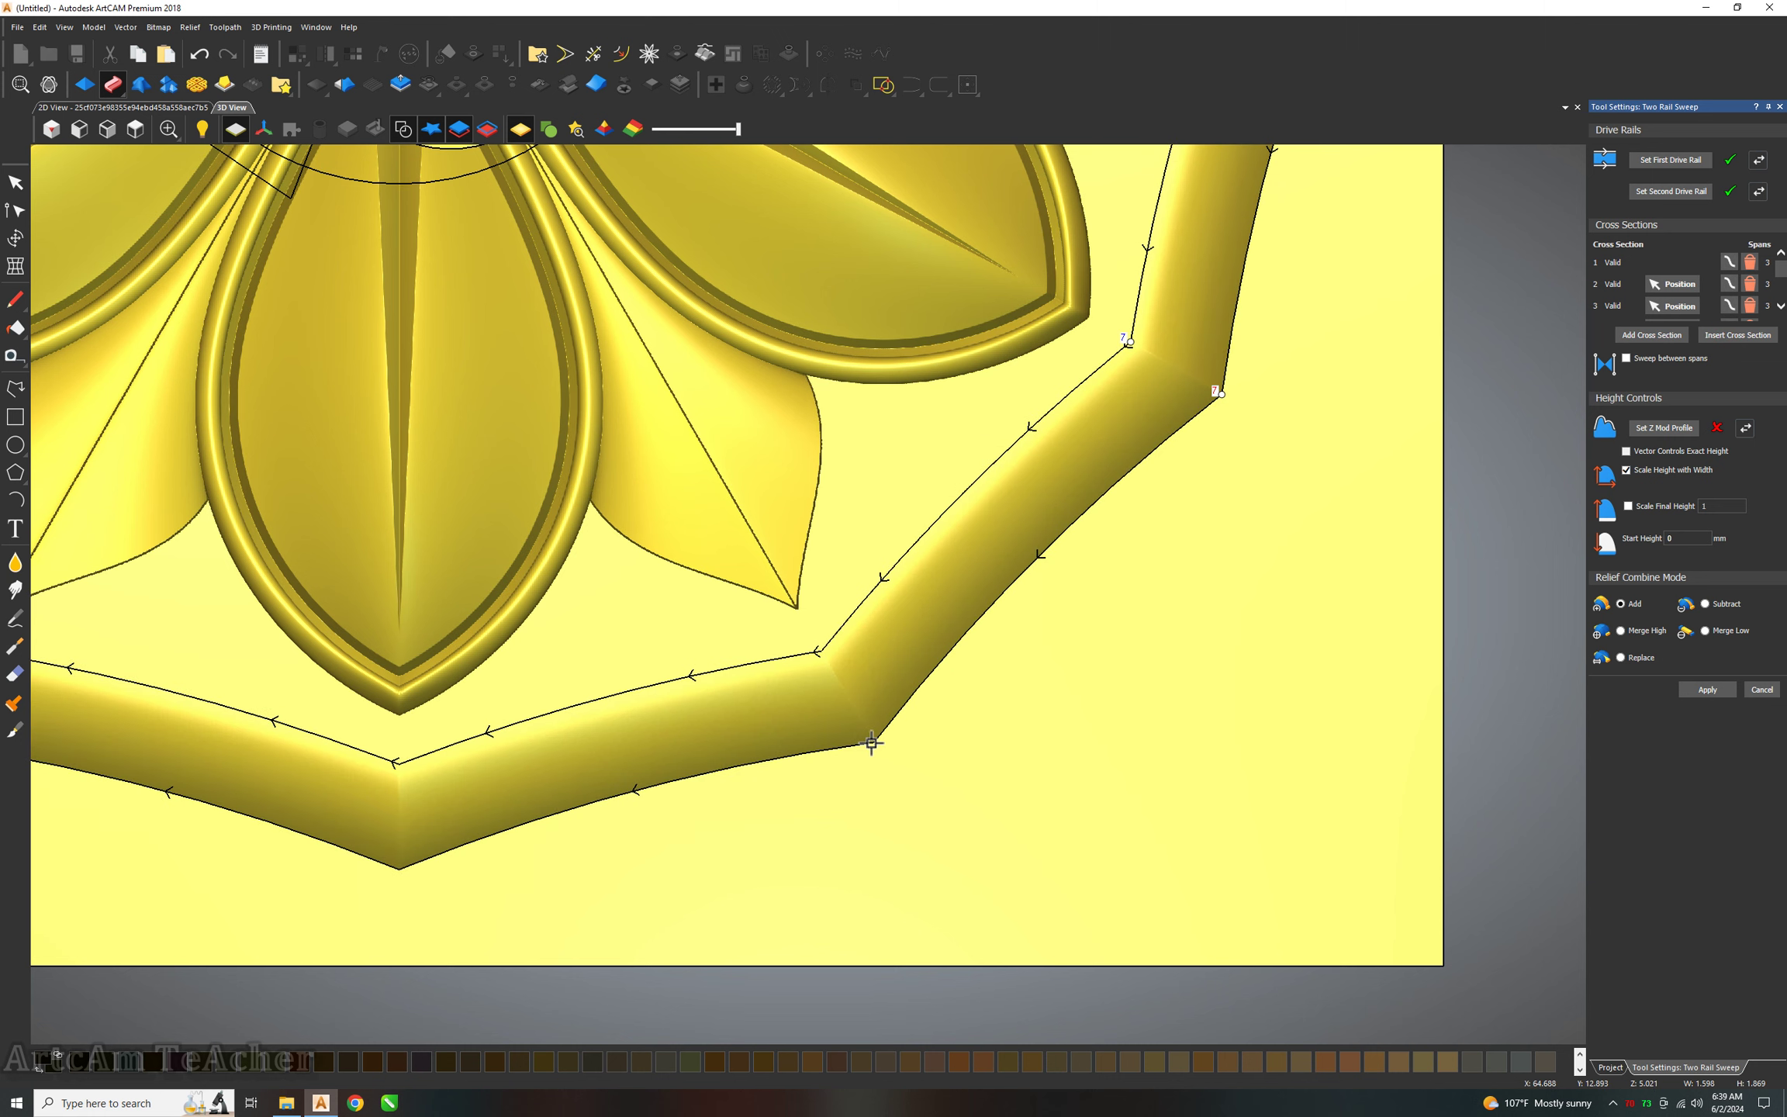
{"action": "left_click", "coordinate": [821, 651]}
{"action": "scroll", "coordinate": [814, 590], "scroll_direction": "down", "scroll_amount": 2}
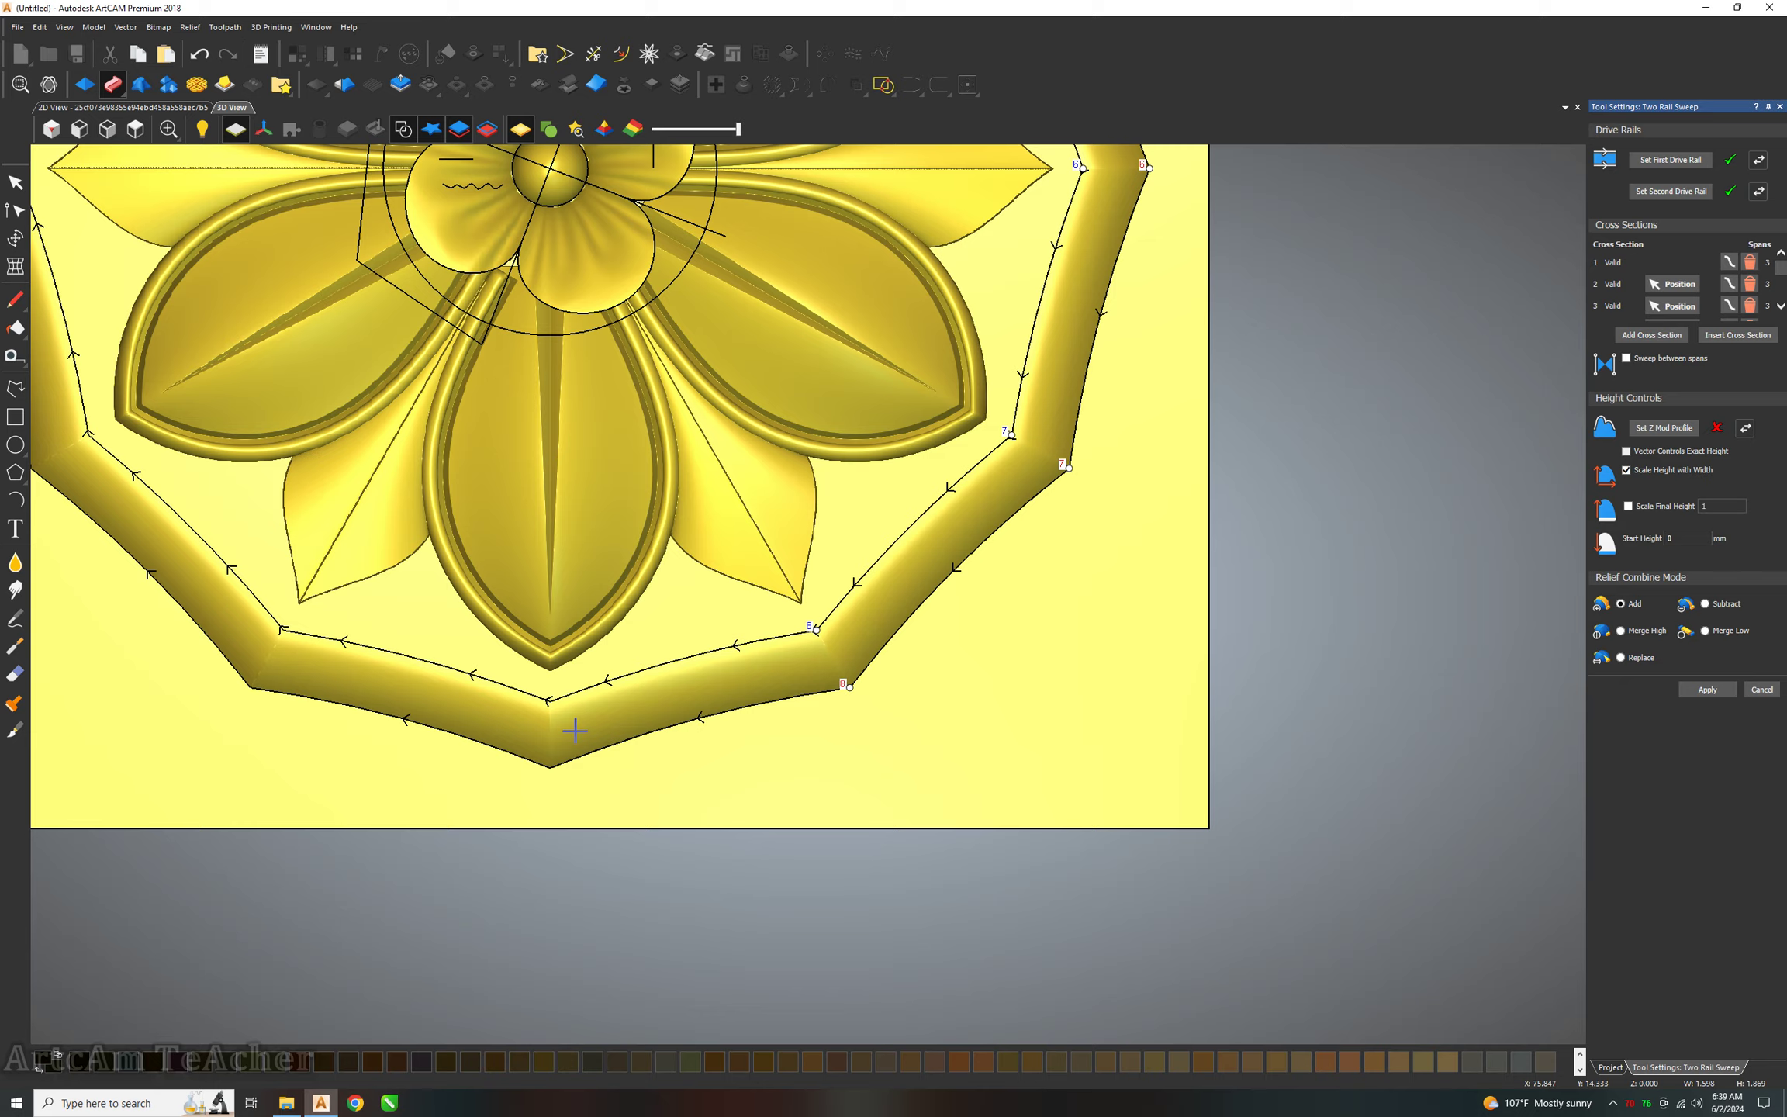
{"action": "scroll", "coordinate": [581, 697], "scroll_direction": "up", "scroll_amount": 4}
{"action": "left_click", "coordinate": [592, 802]}
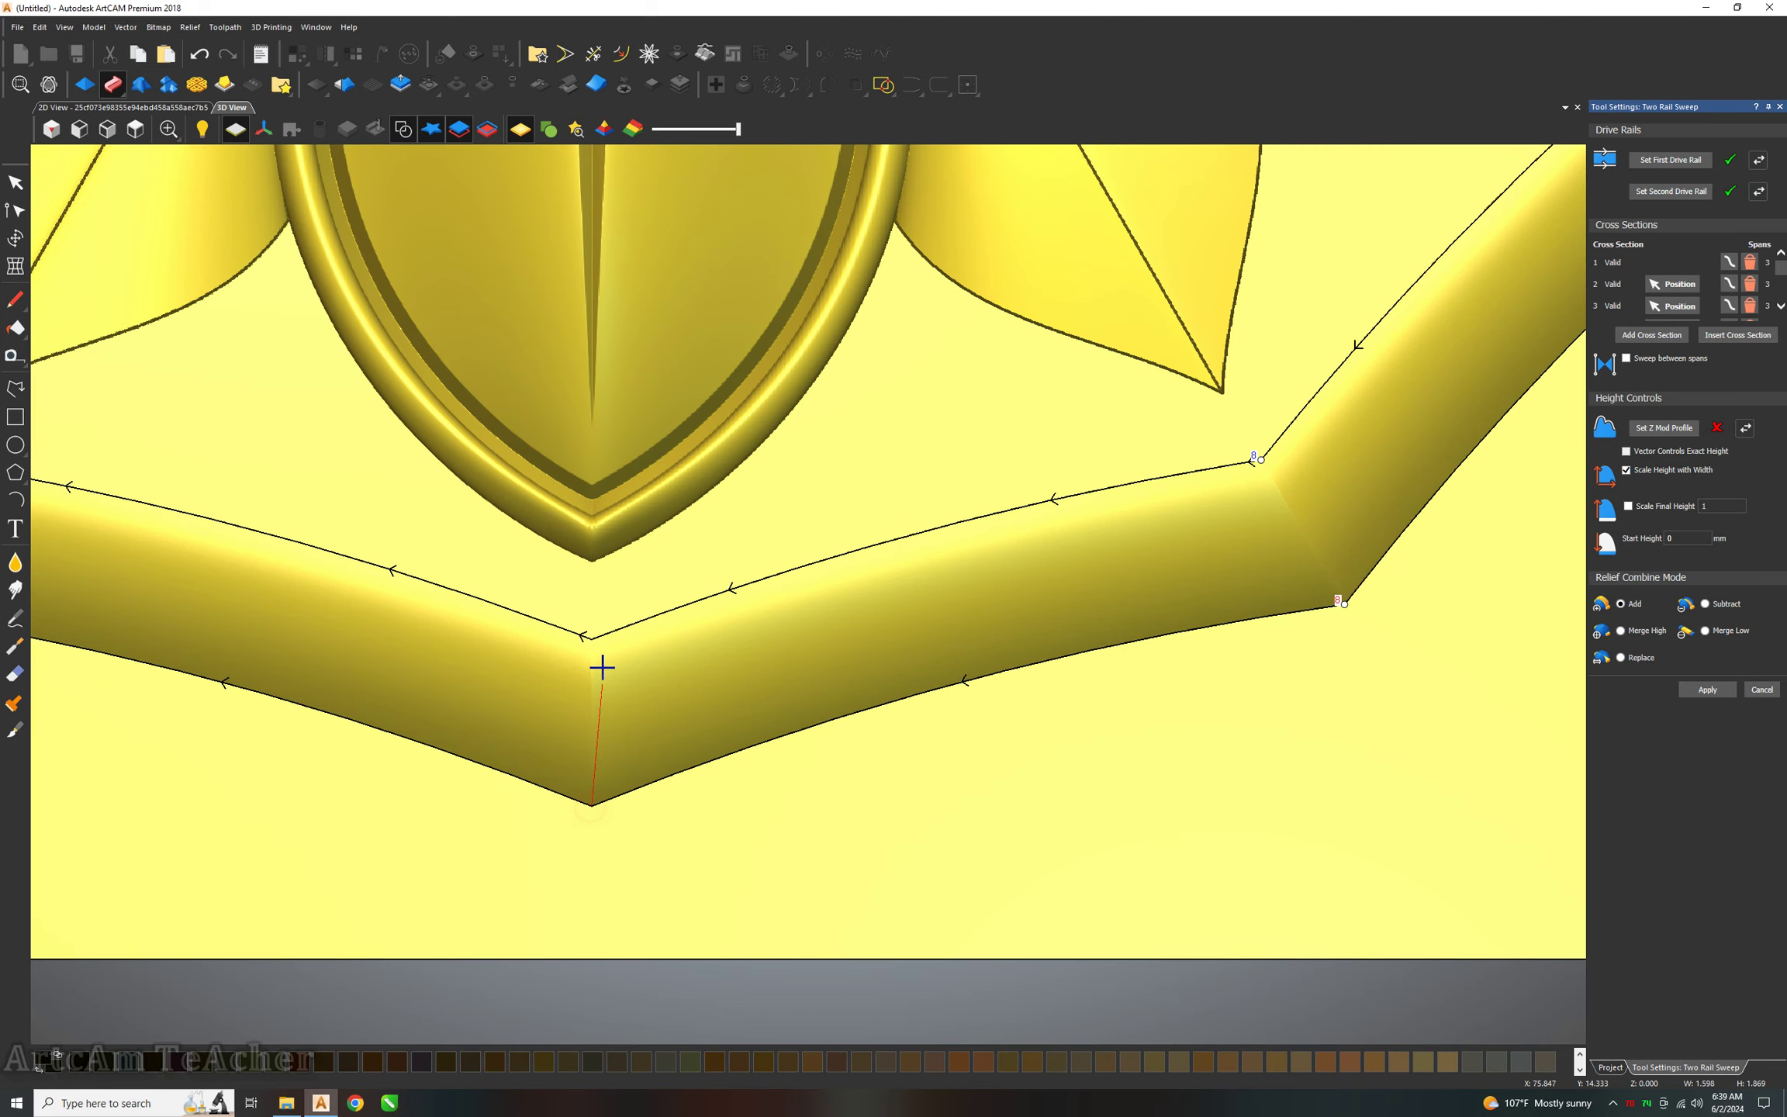
{"action": "left_click", "coordinate": [591, 636]}
{"action": "scroll", "coordinate": [564, 506], "scroll_direction": "down", "scroll_amount": 3}
{"action": "scroll", "coordinate": [564, 507], "scroll_direction": "up", "scroll_amount": 3}
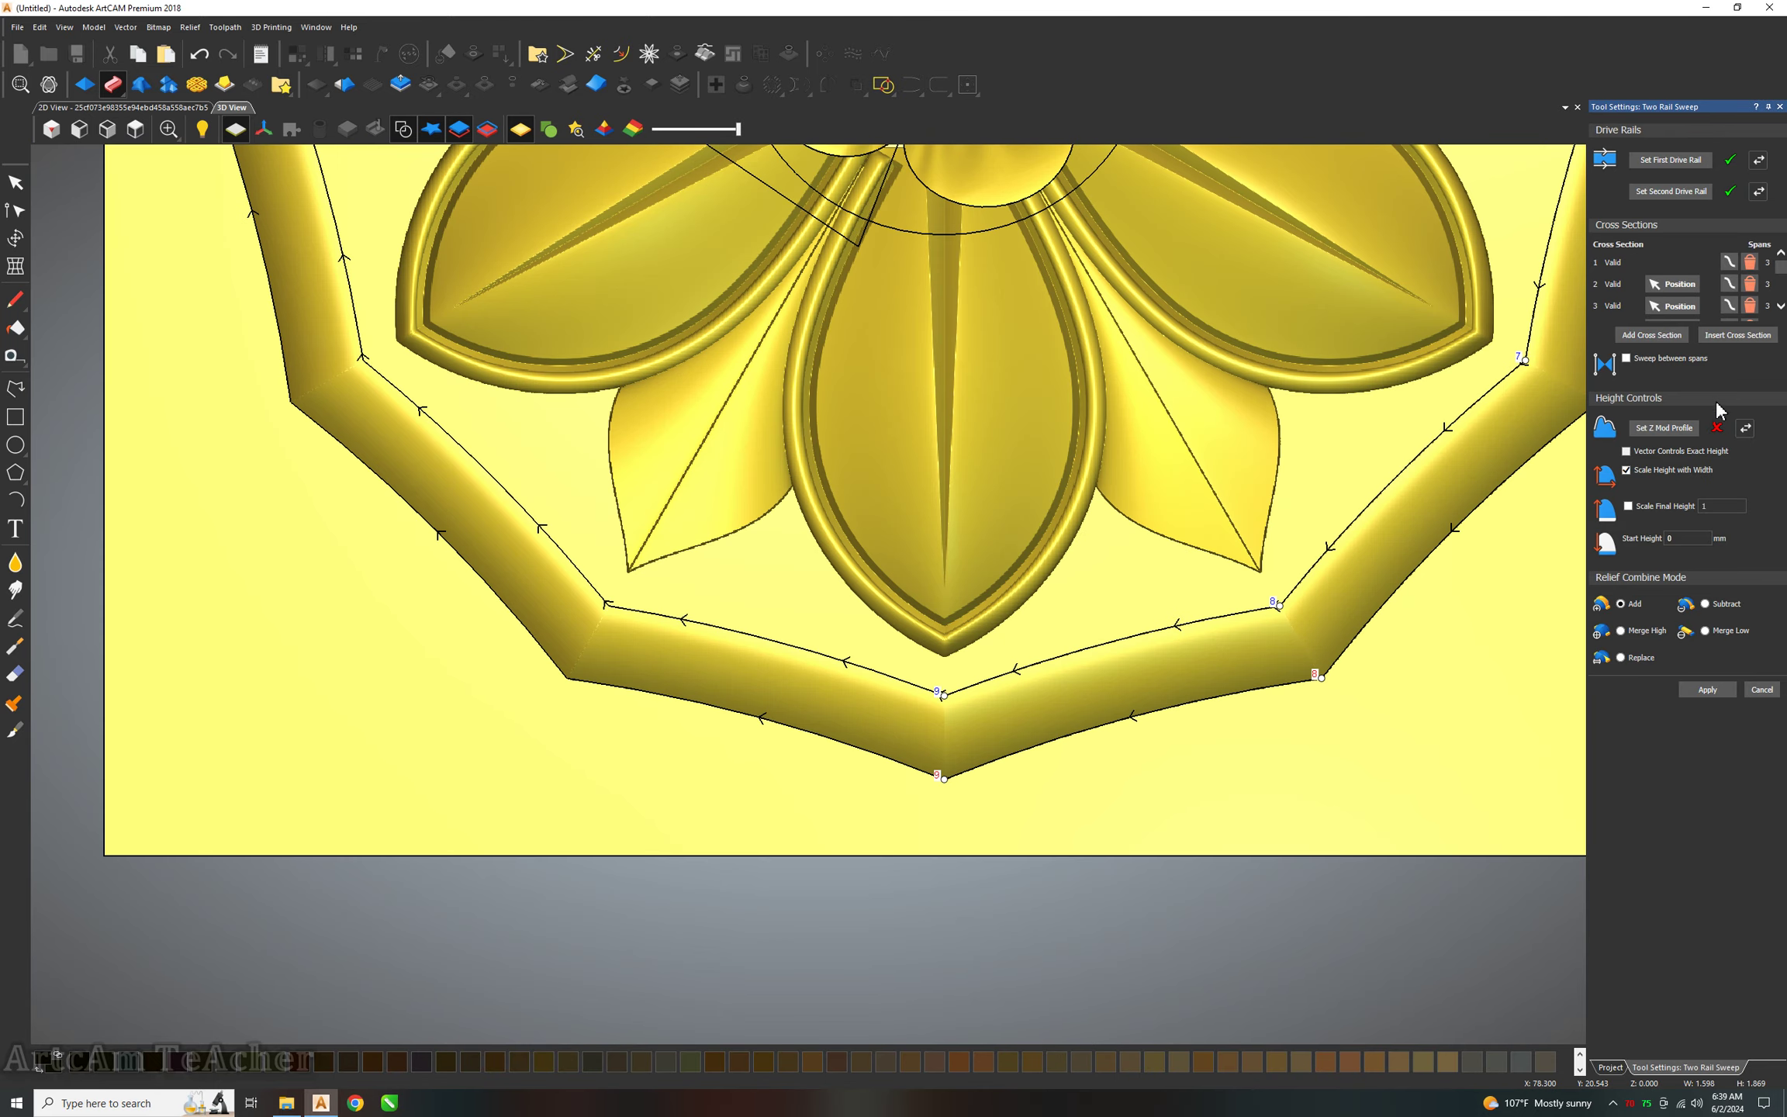
Insert cross sections 10 to 12 across the lower-left and left corners.
{"action": "left_click", "coordinate": [564, 677]}
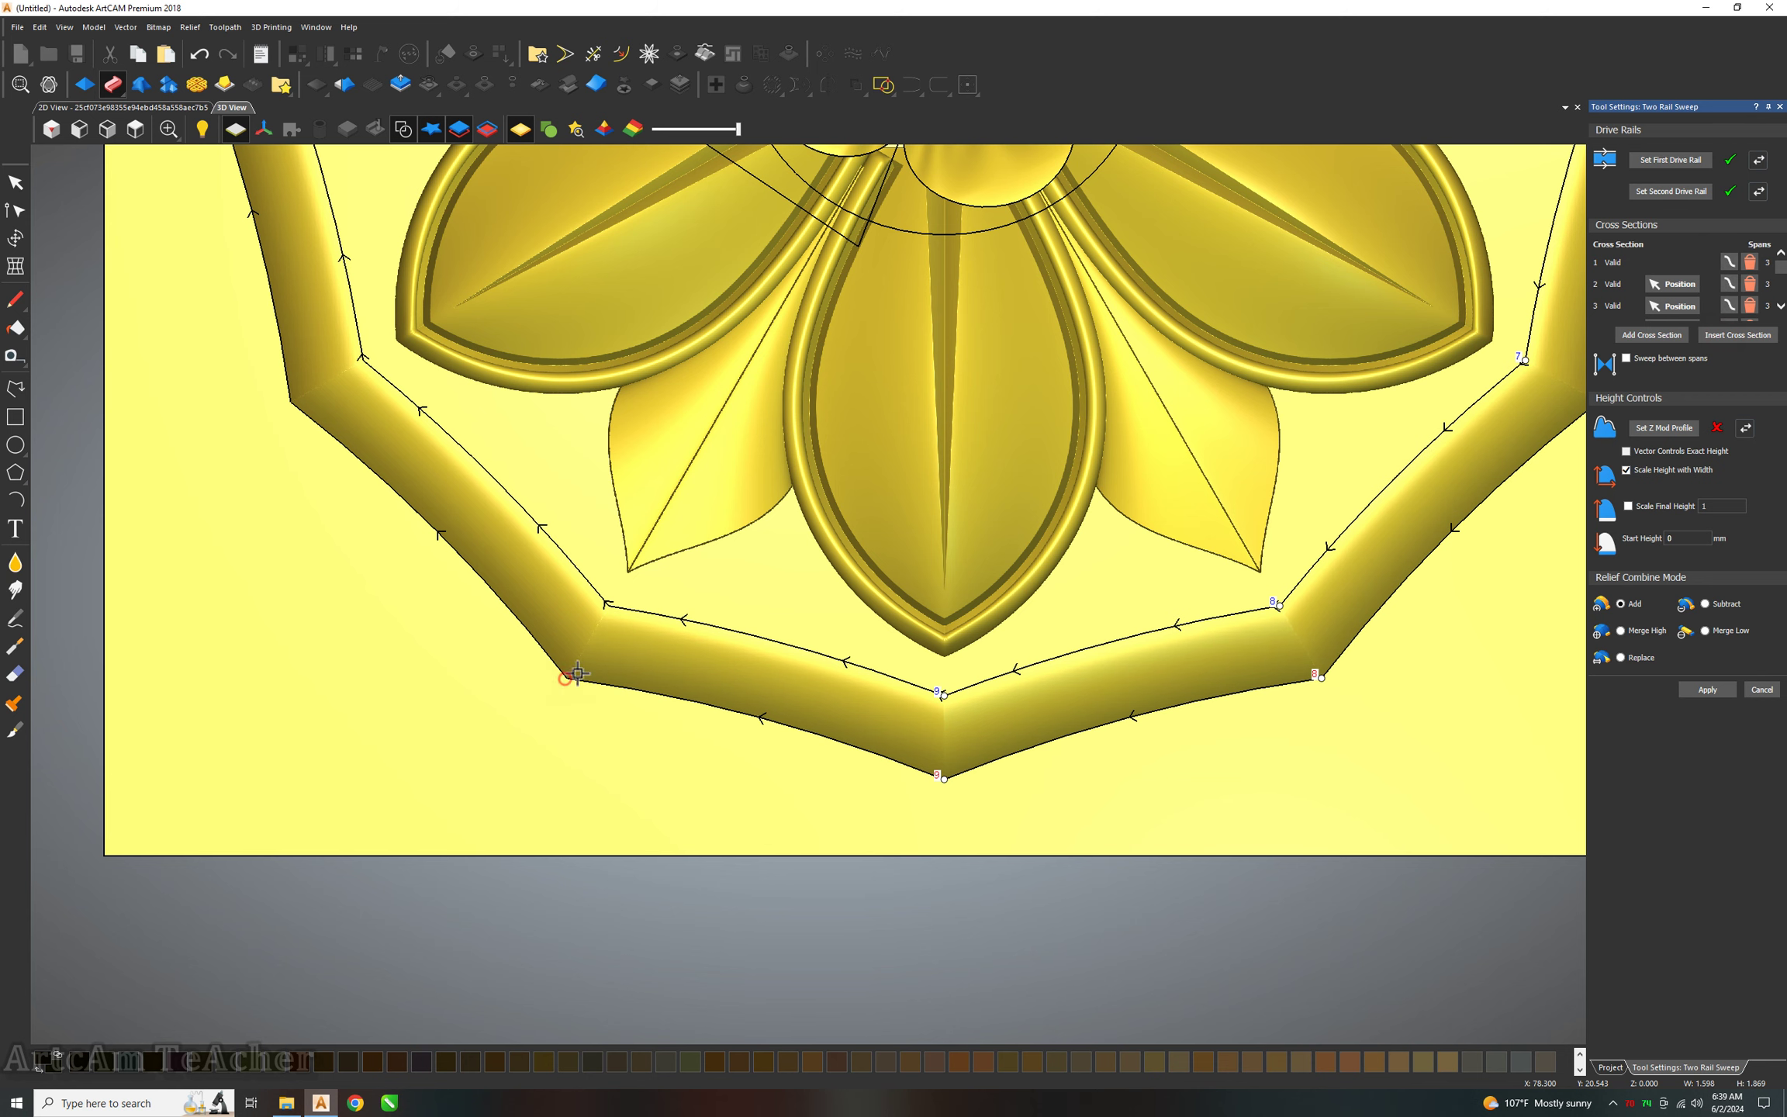
{"action": "left_click", "coordinate": [605, 605]}
{"action": "scroll", "coordinate": [638, 231], "scroll_direction": "down", "scroll_amount": 3}
{"action": "scroll", "coordinate": [1188, 447], "scroll_direction": "up", "scroll_amount": 3}
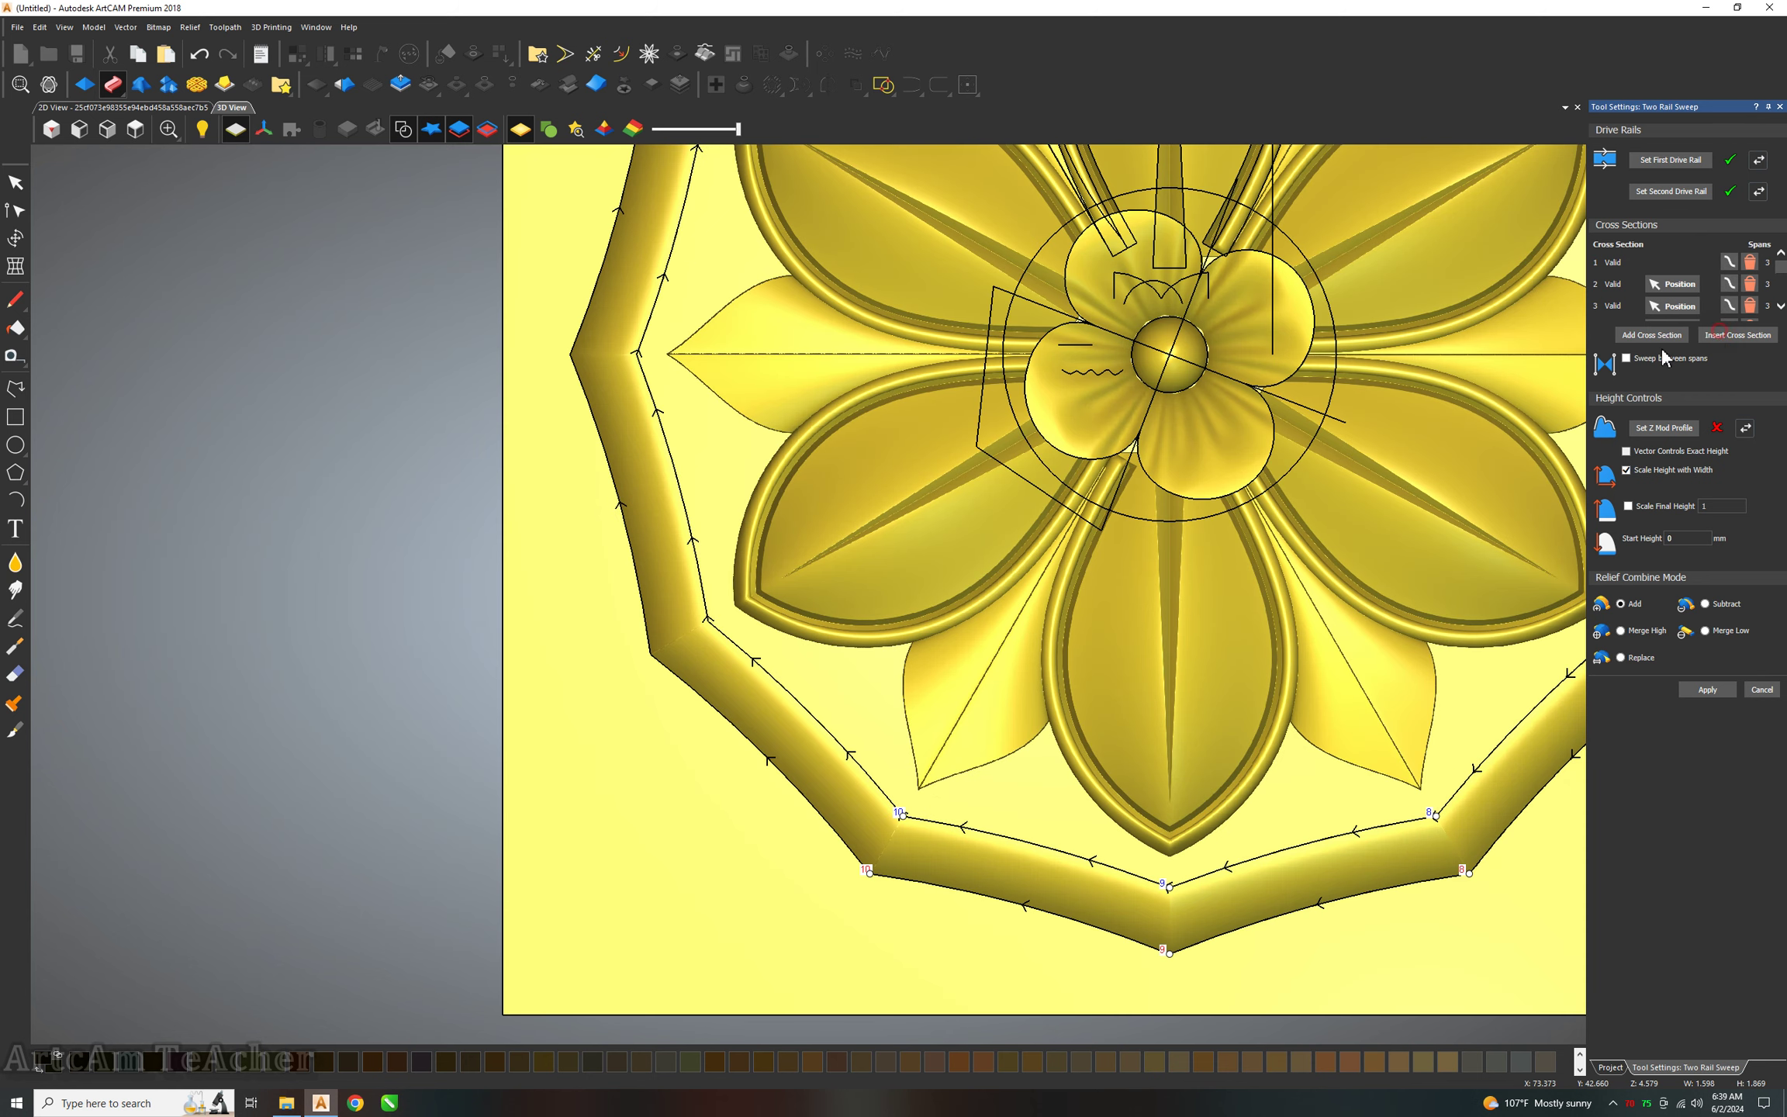
{"action": "left_click", "coordinate": [648, 655]}
{"action": "left_click", "coordinate": [706, 623]}
{"action": "scroll", "coordinate": [1171, 352], "scroll_direction": "down", "scroll_amount": 1}
{"action": "scroll", "coordinate": [890, 855], "scroll_direction": "down", "scroll_amount": 2}
{"action": "scroll", "coordinate": [590, 474], "scroll_direction": "up", "scroll_amount": 3}
{"action": "scroll", "coordinate": [605, 490], "scroll_direction": "up", "scroll_amount": 1}
{"action": "left_click", "coordinate": [605, 490]}
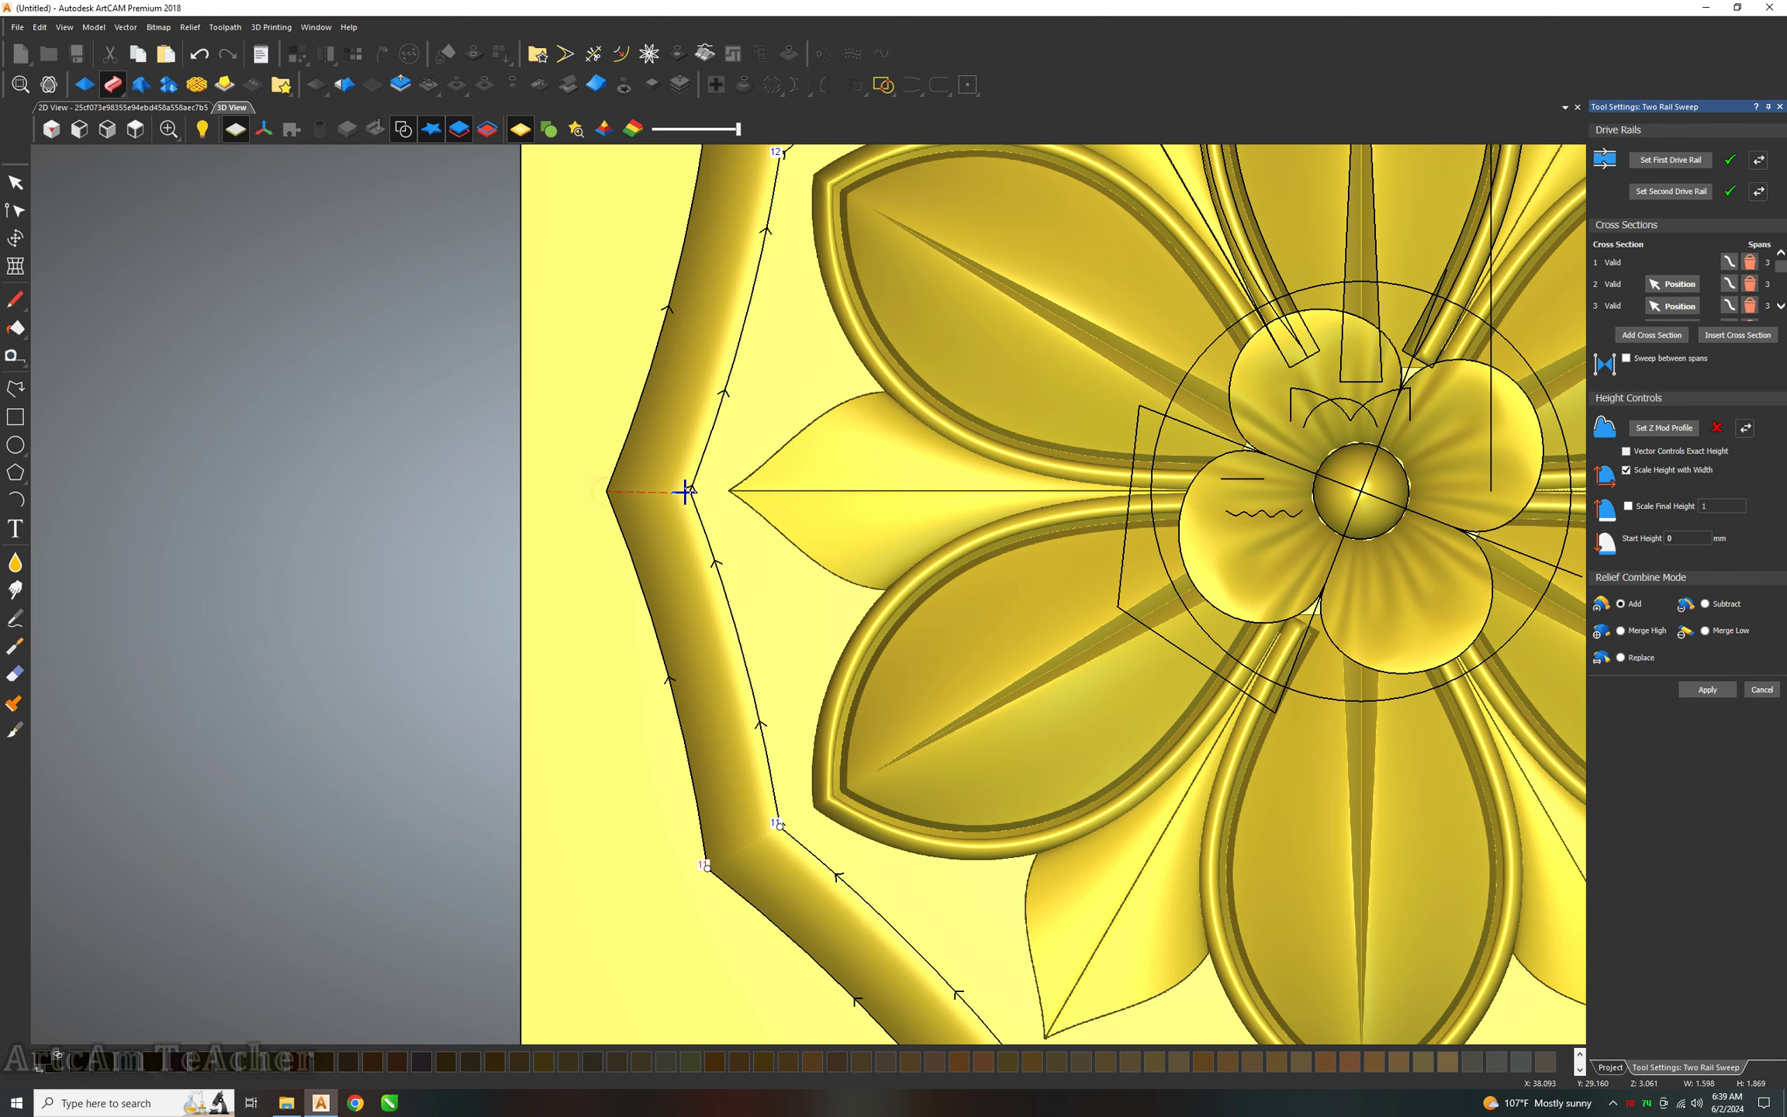
{"action": "left_click", "coordinate": [691, 490]}
{"action": "scroll", "coordinate": [1237, 459], "scroll_direction": "up", "scroll_amount": 1}
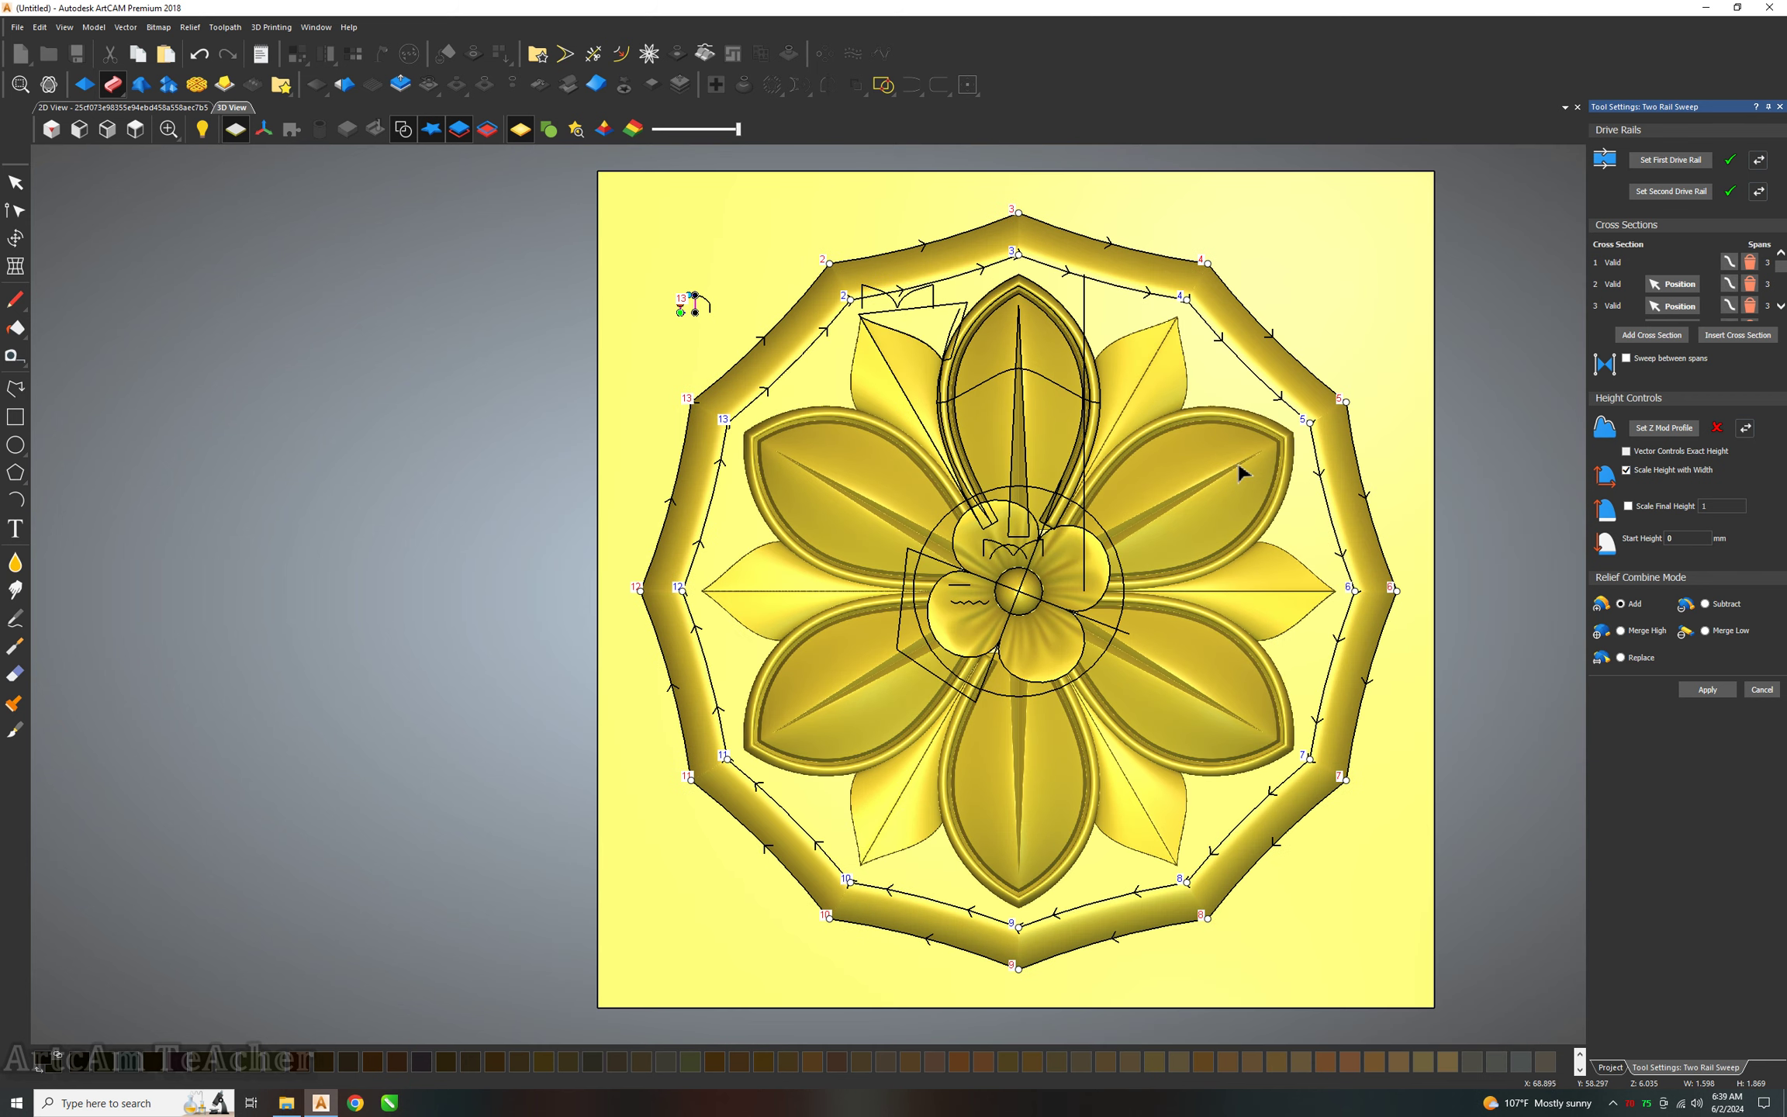
{"action": "scroll", "coordinate": [1237, 460], "scroll_direction": "up", "scroll_amount": 1}
Apply the border sweep with Scale Final Height set to 4, then close the tool.
{"action": "left_click", "coordinate": [1707, 509]}
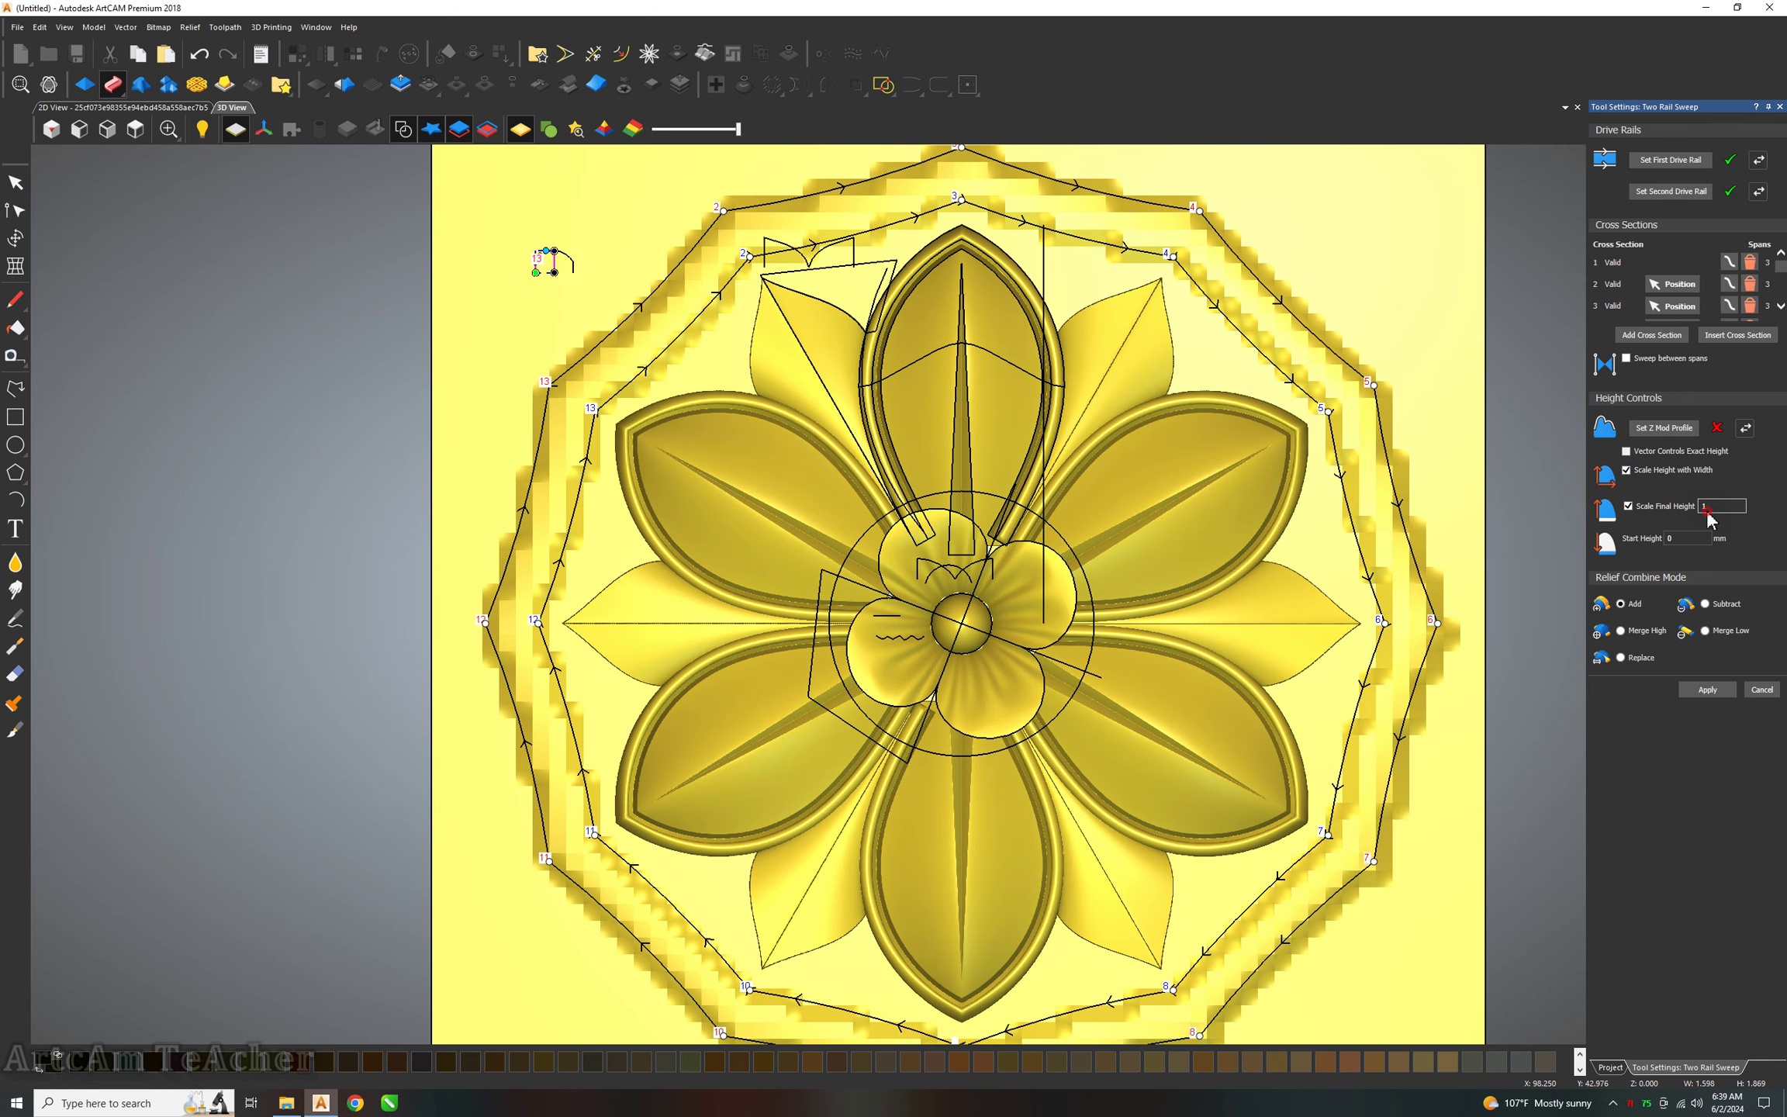
{"action": "type", "text": "4"}
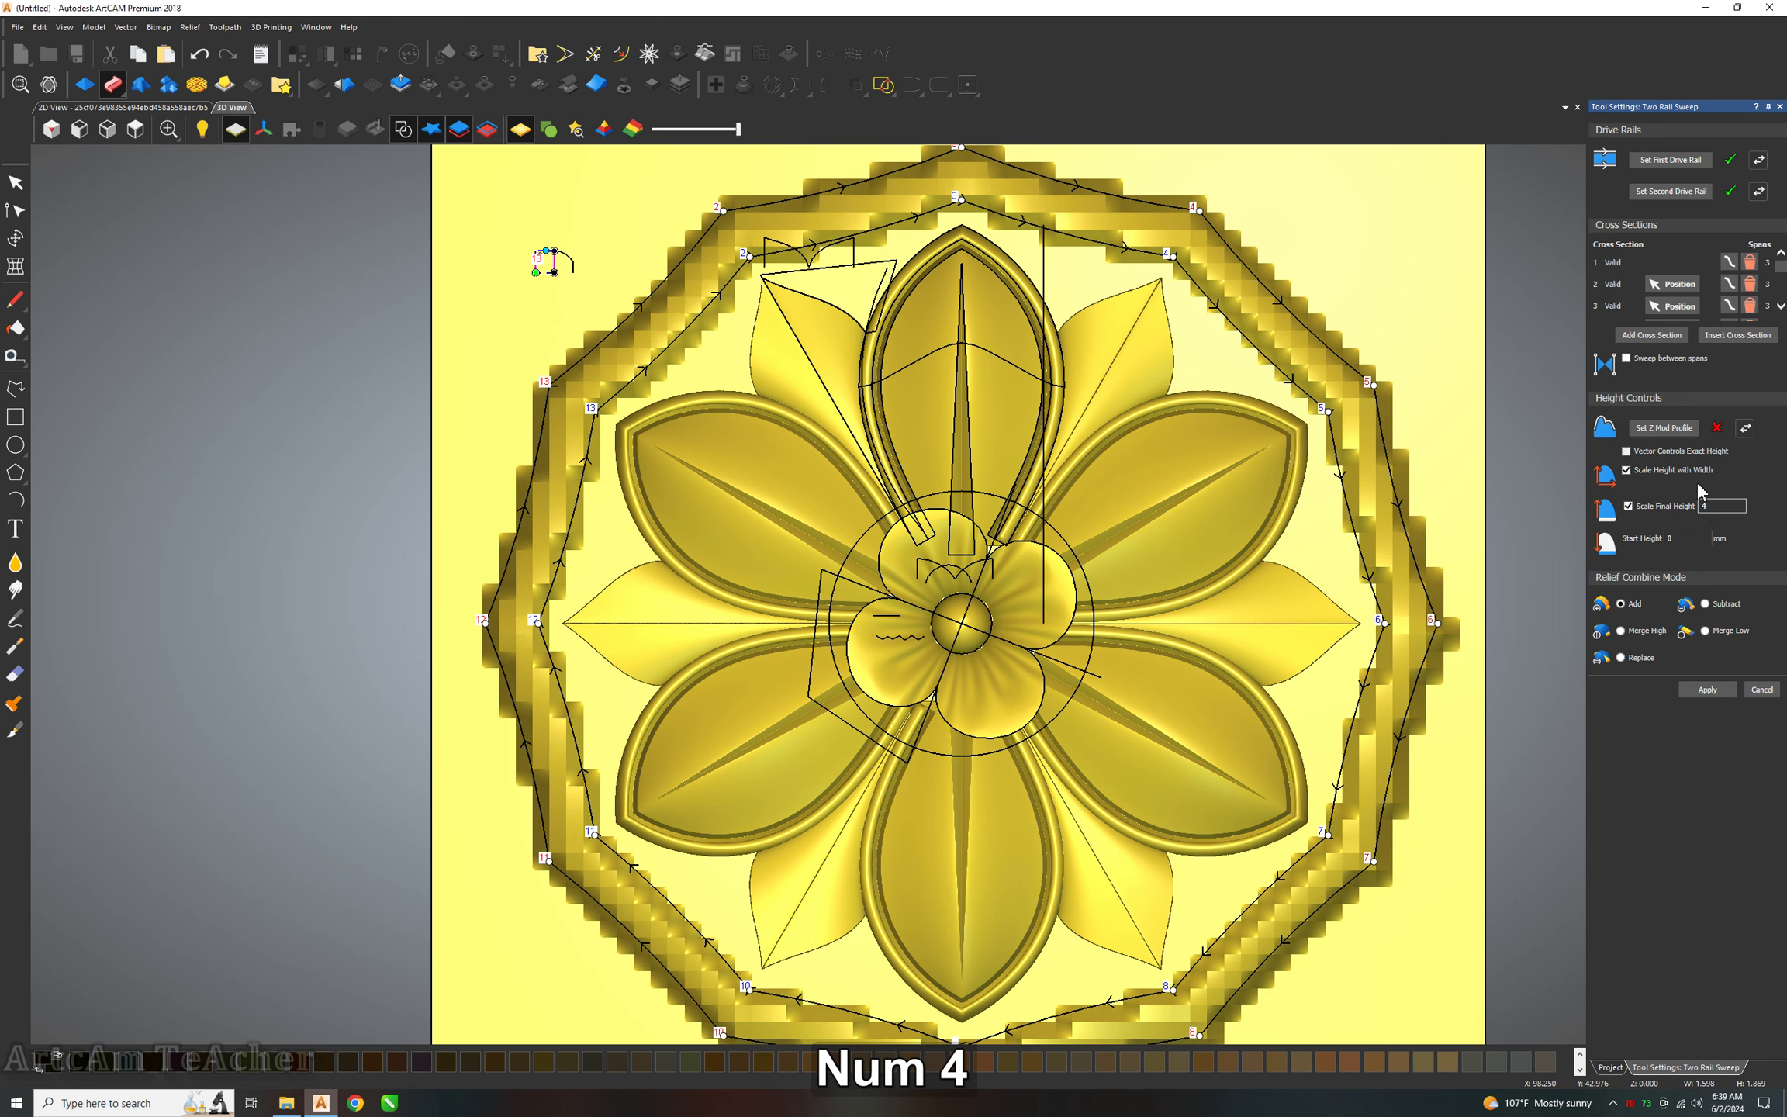
{"action": "left_click", "coordinate": [1723, 694]}
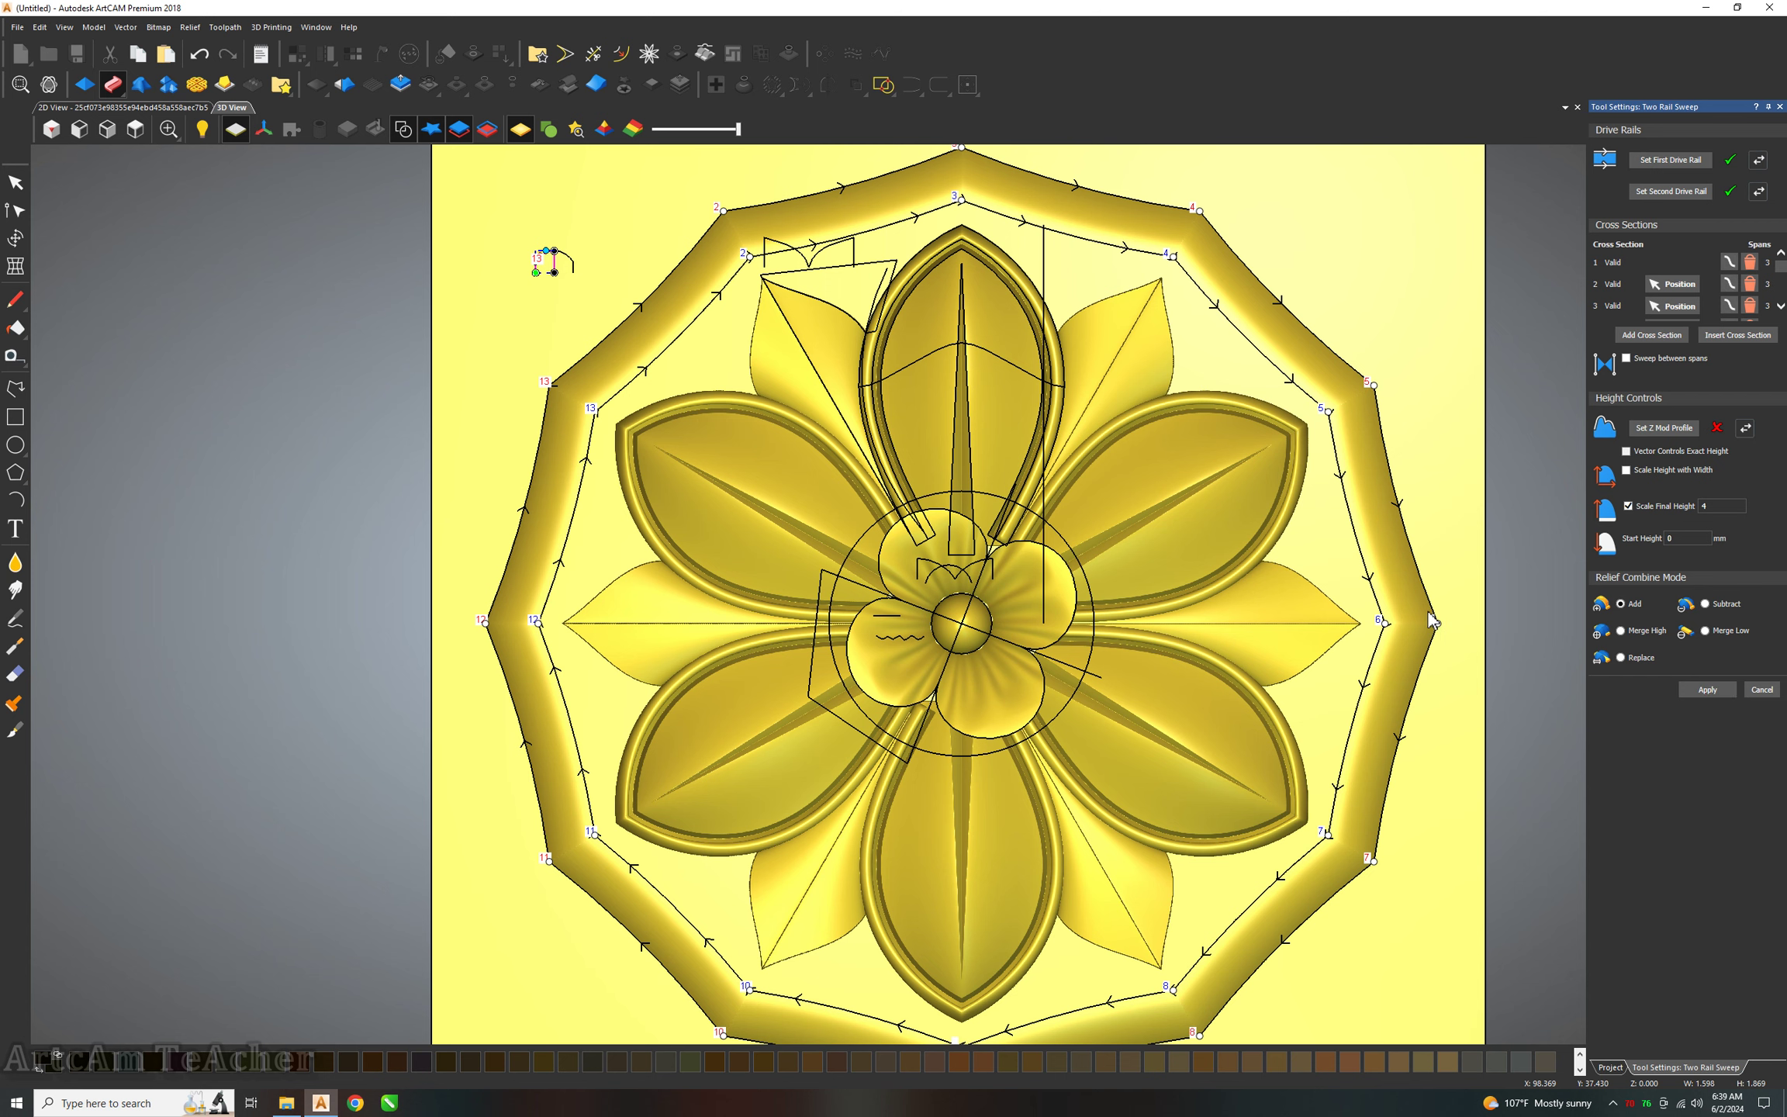
{"action": "left_click", "coordinate": [1762, 689]}
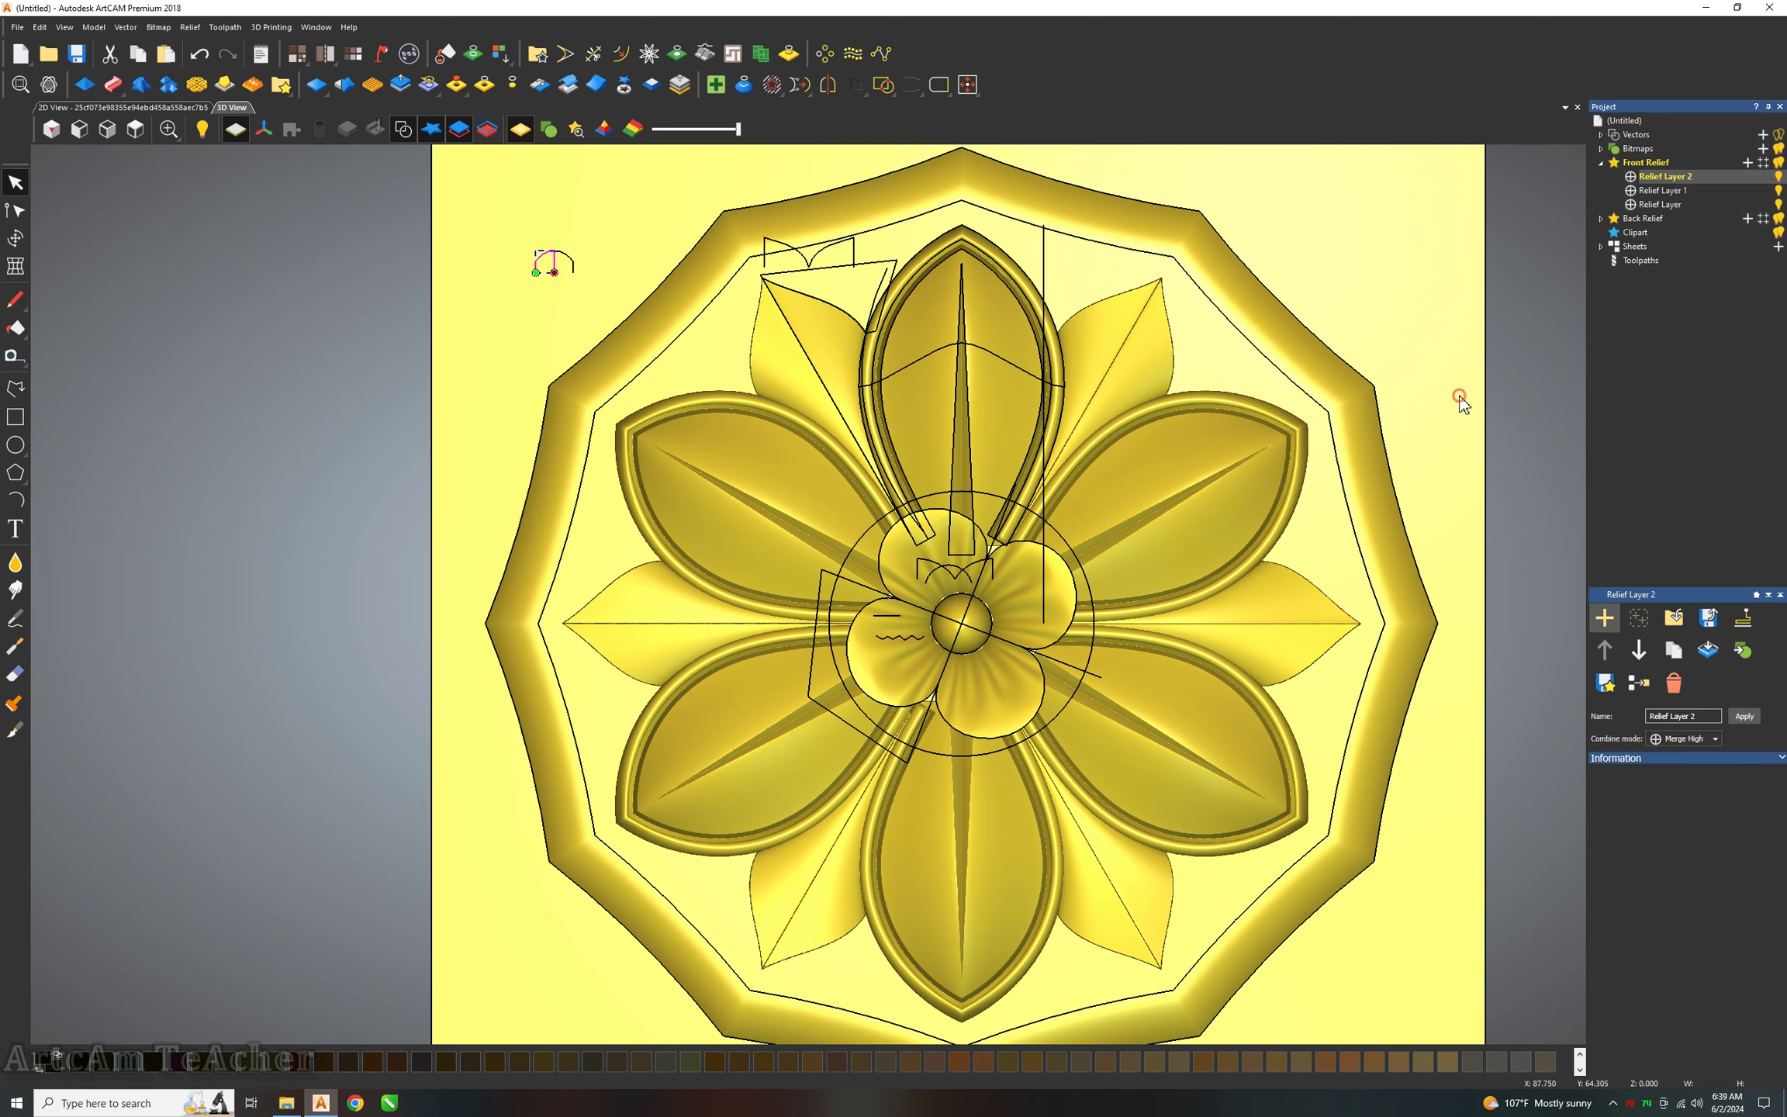
Offset the polygon border inwards by about 7.75 mm to create a third dodecagon.
{"action": "scroll", "coordinate": [807, 534], "scroll_direction": "down", "scroll_amount": 3}
{"action": "scroll", "coordinate": [1003, 430], "scroll_direction": "up", "scroll_amount": 2}
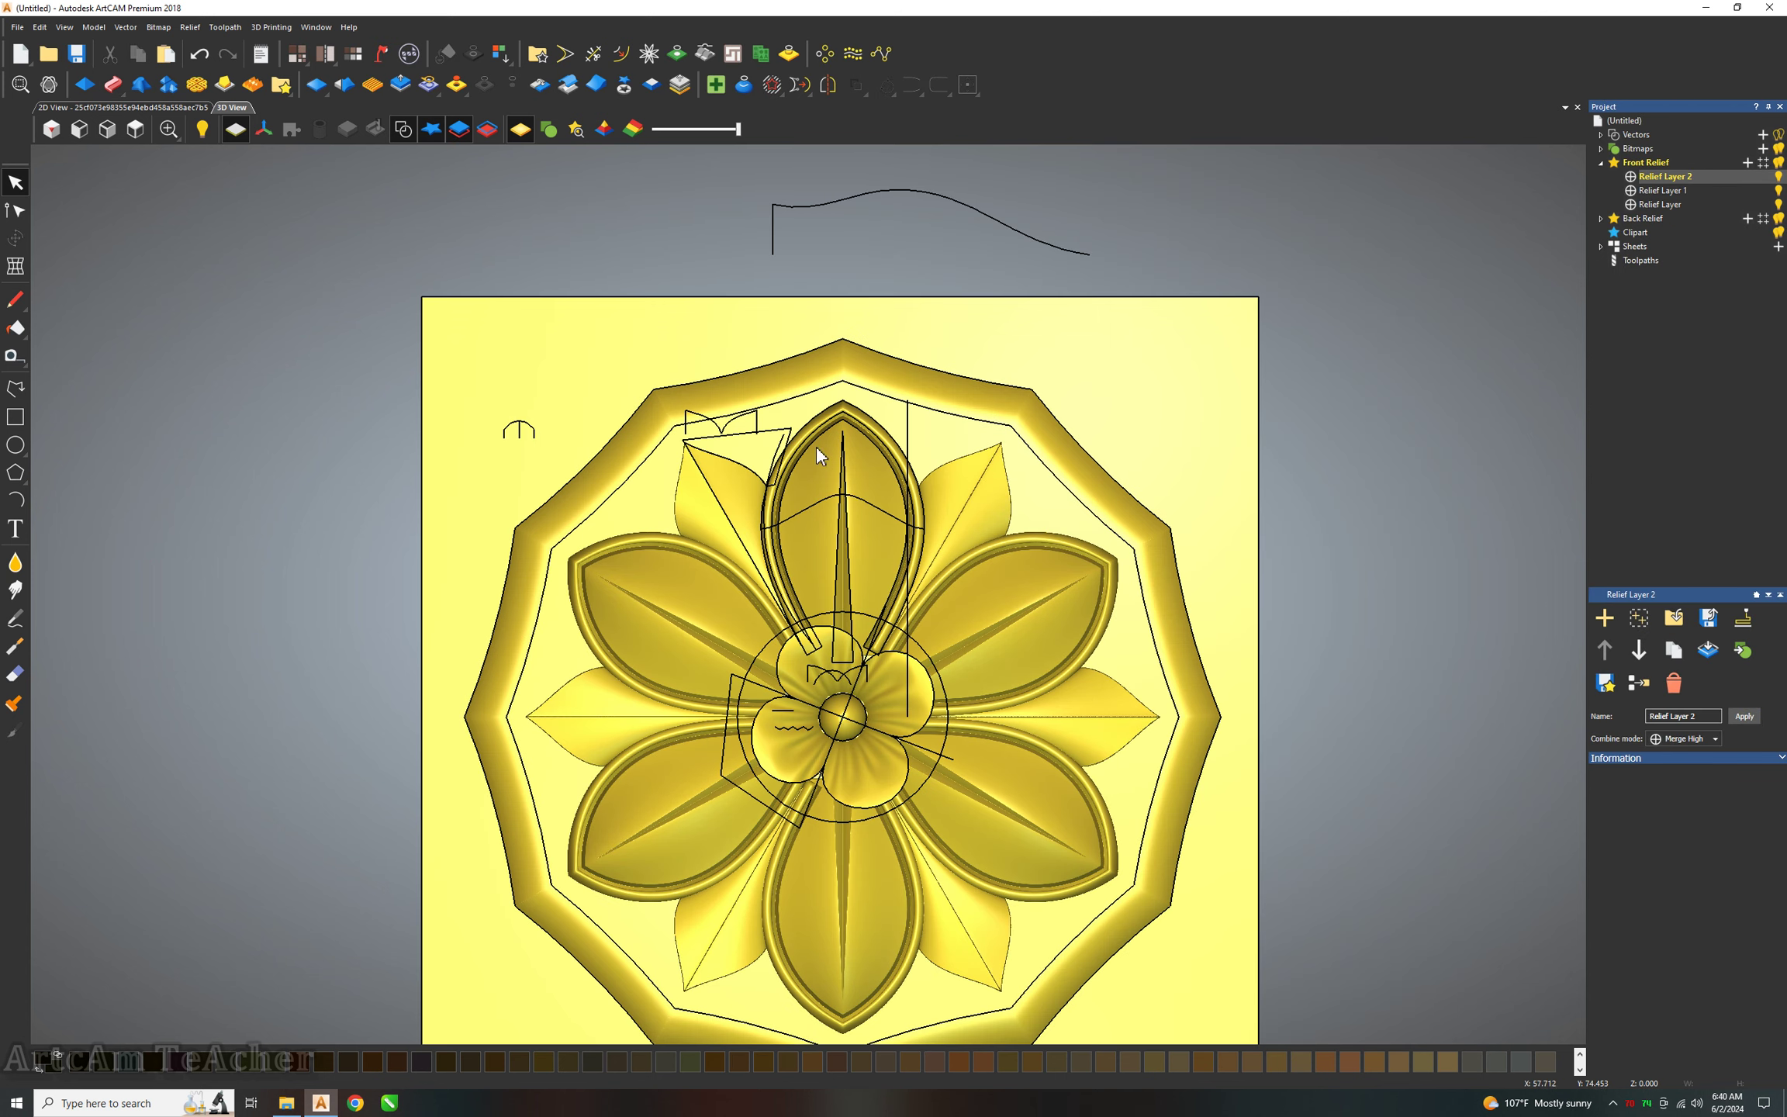
{"action": "left_click", "coordinate": [621, 53]}
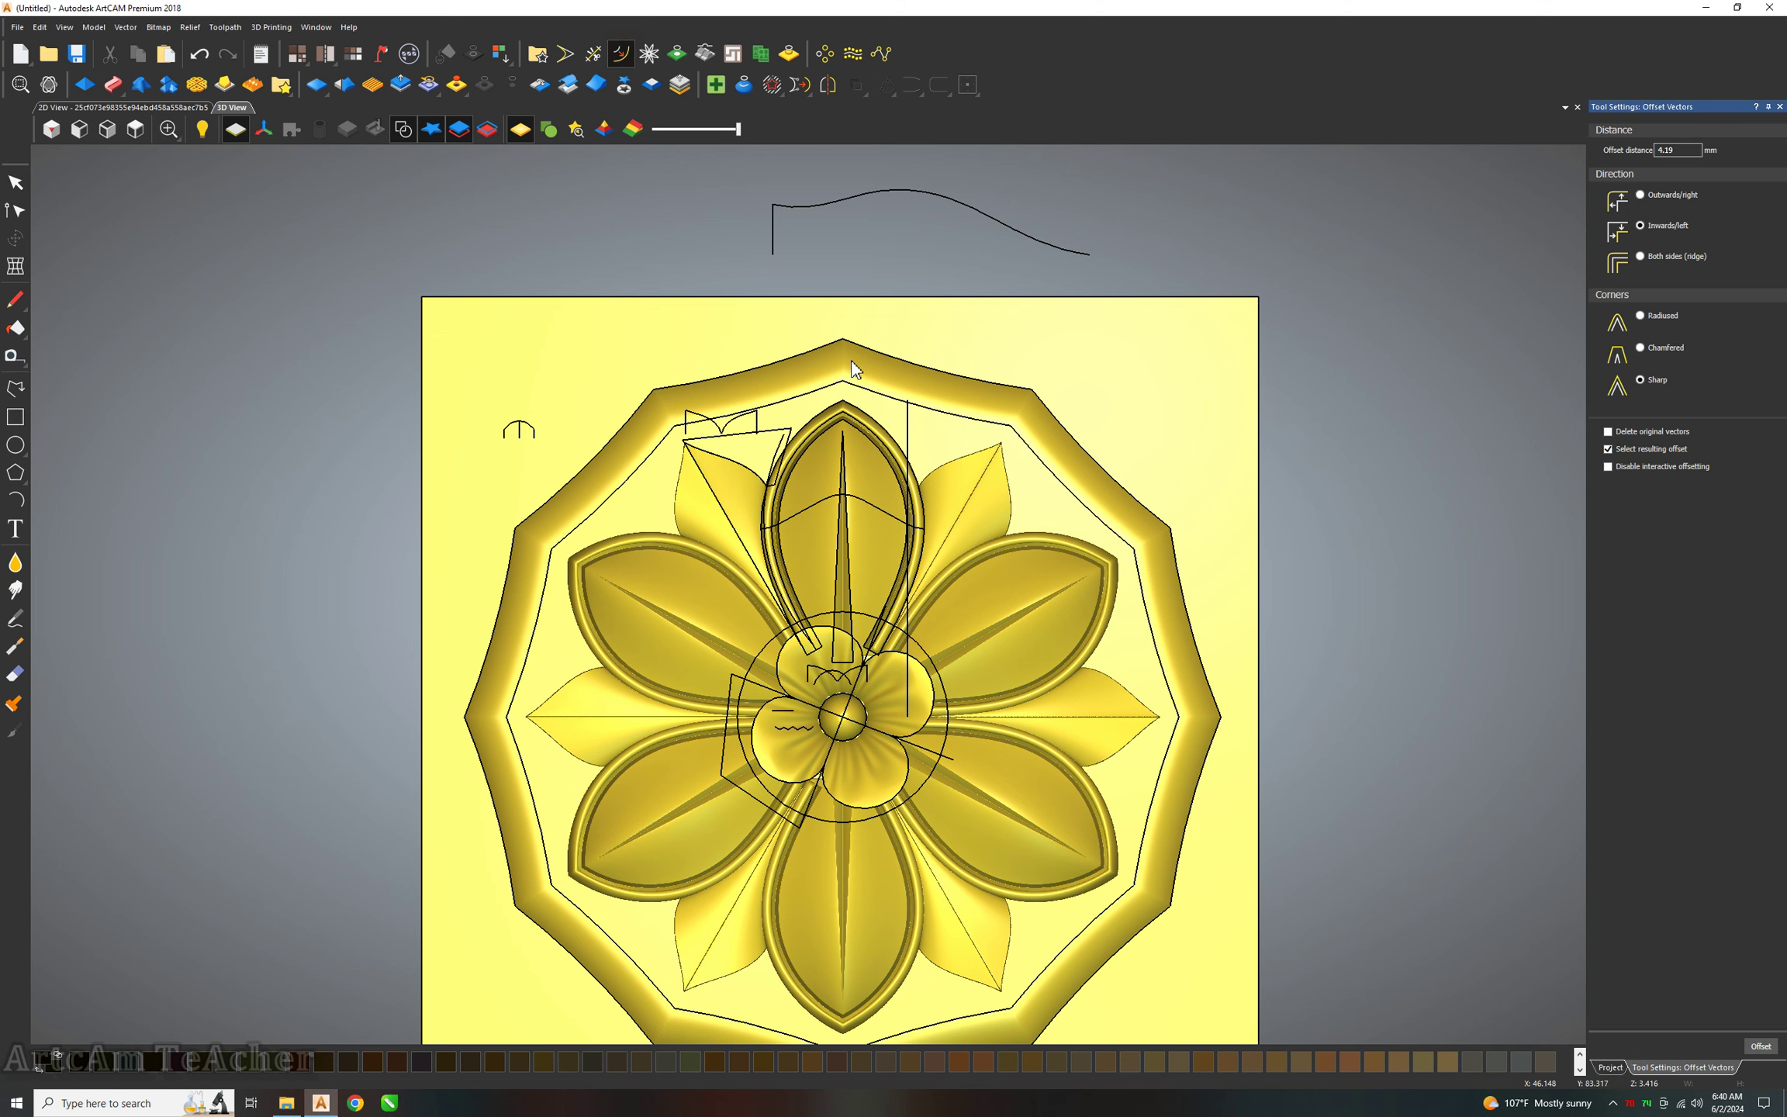
{"action": "left_click", "coordinate": [846, 383]}
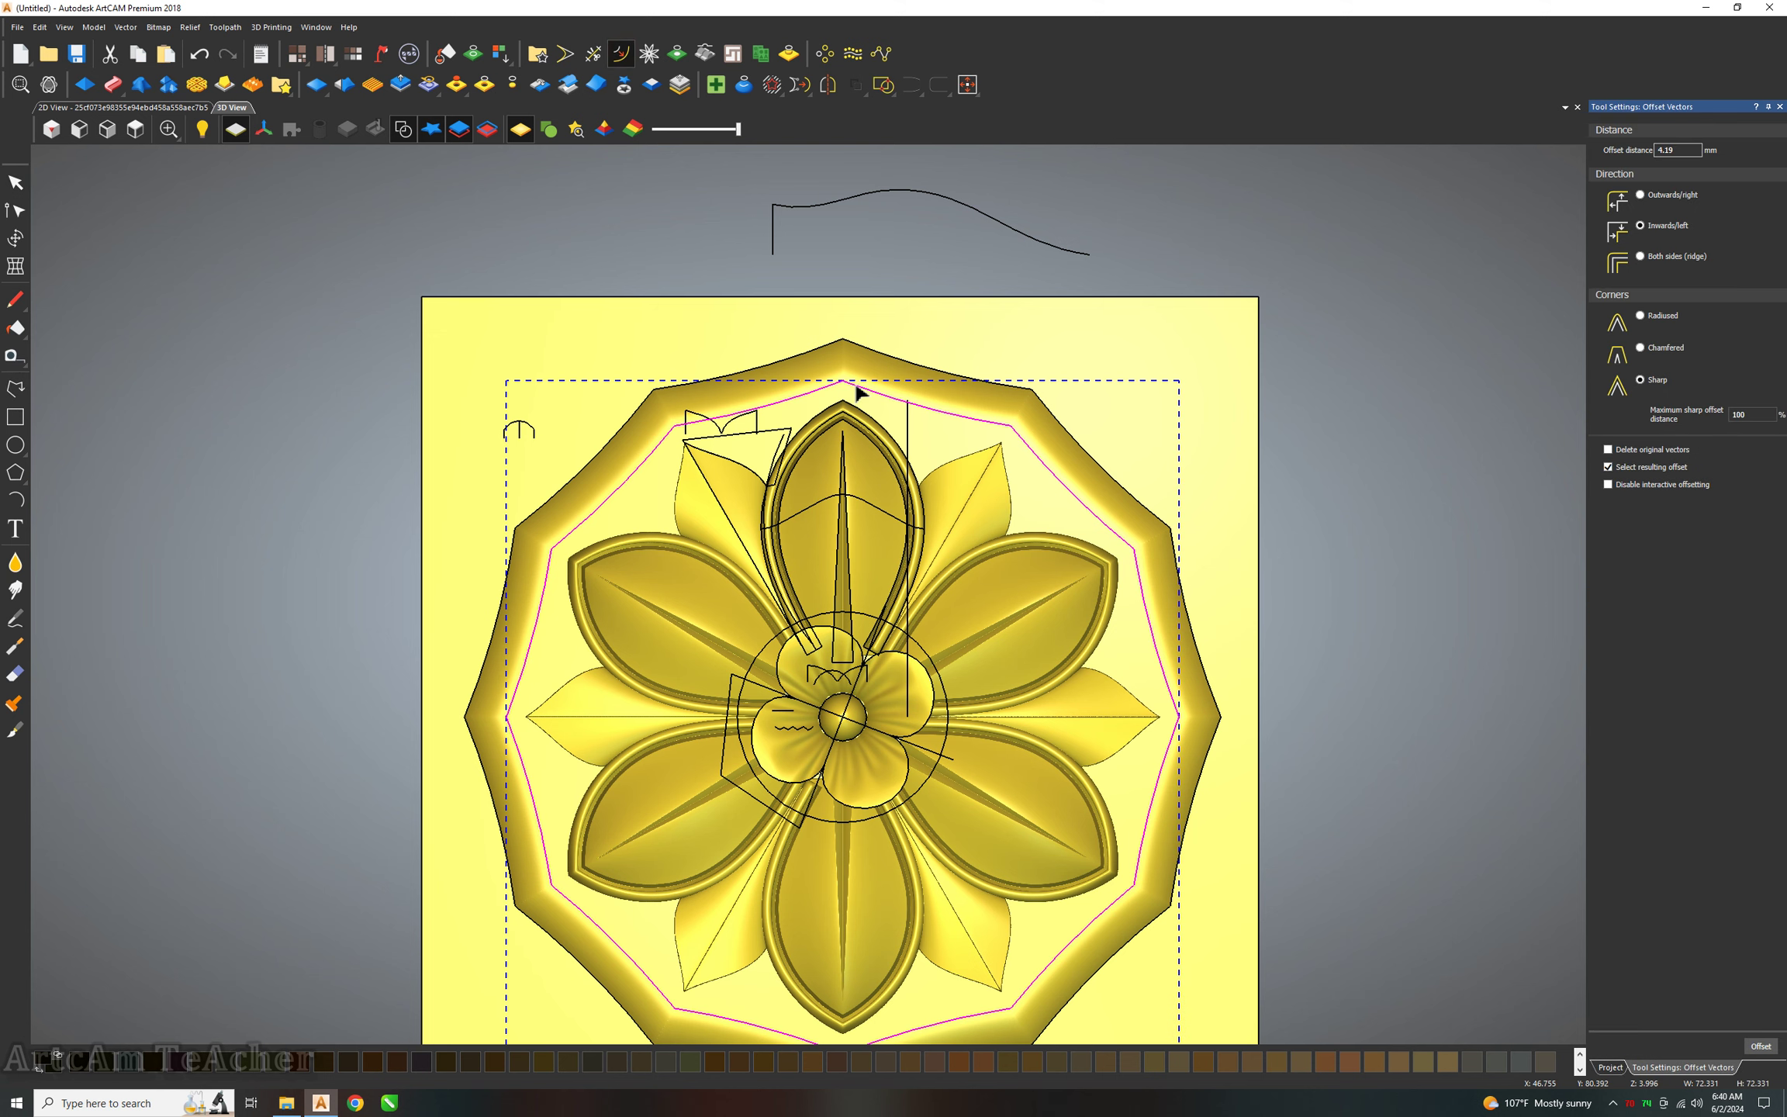
{"action": "left_click", "coordinate": [833, 465]}
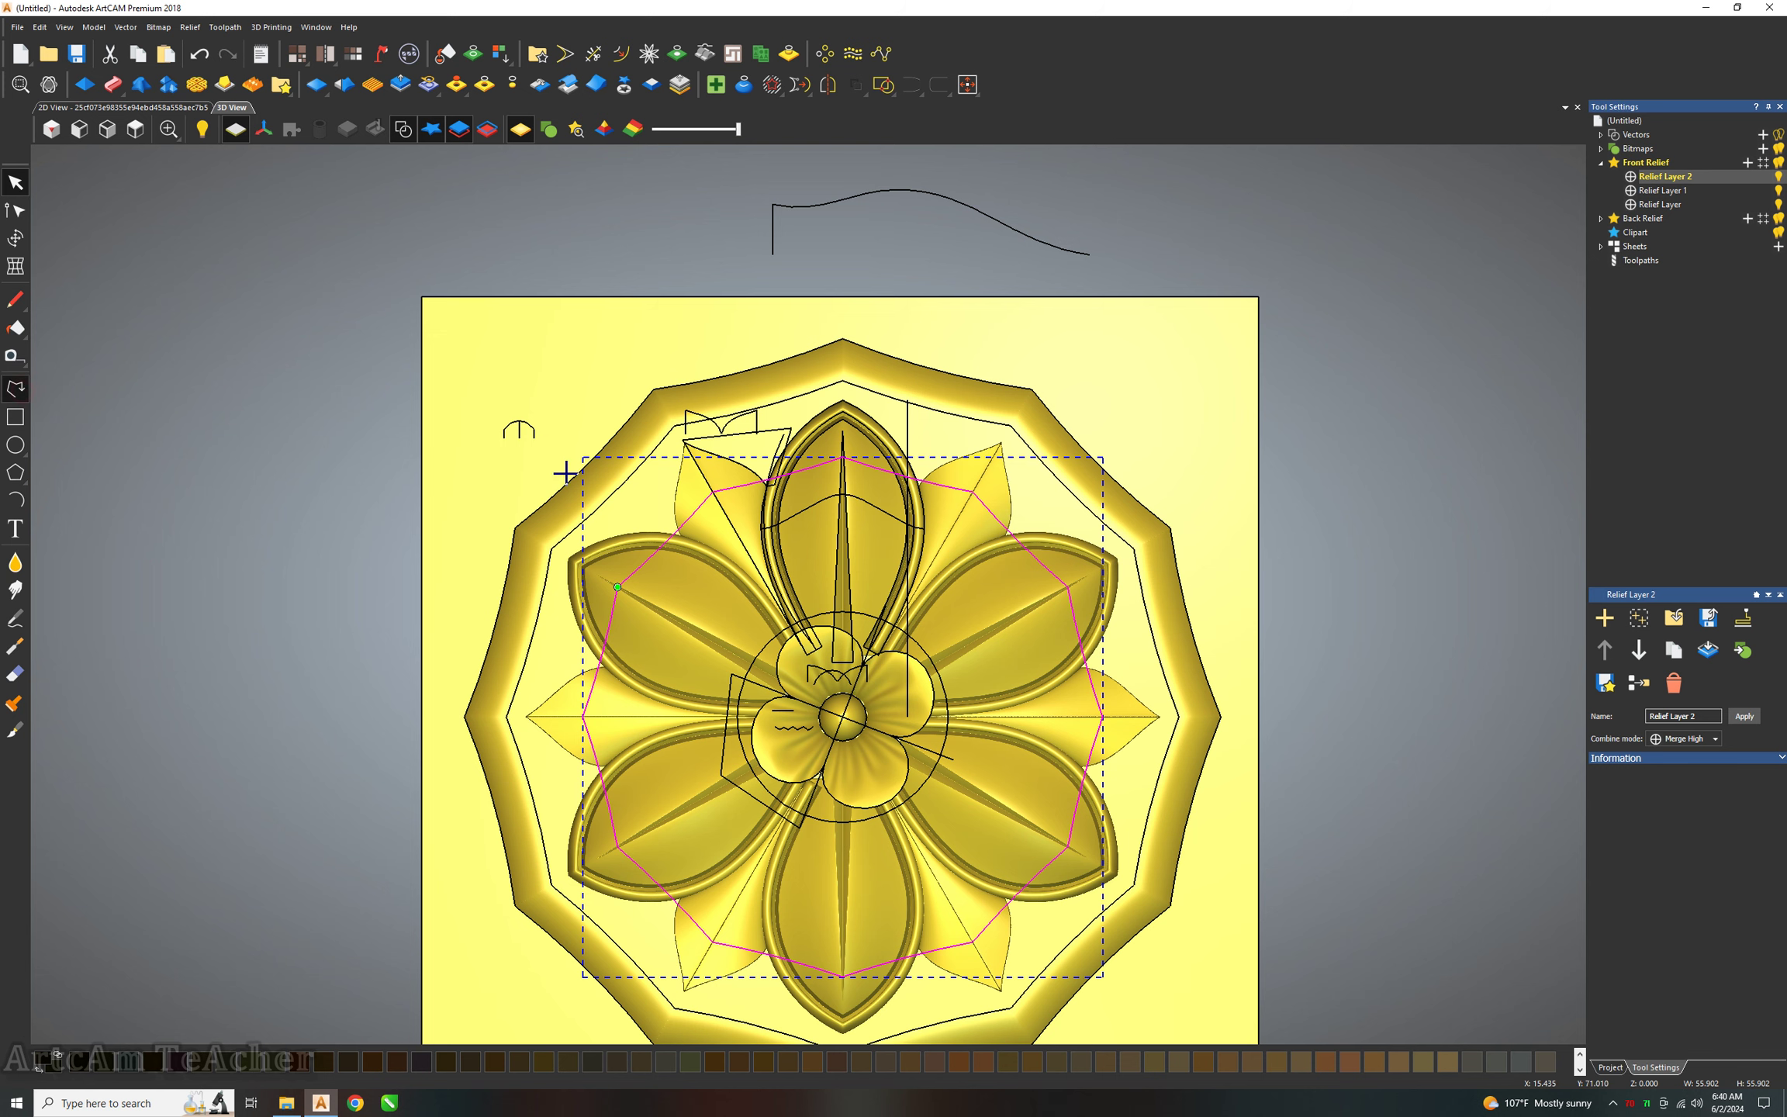
Start a small profile polyline with a vertical segment beside the border.
{"action": "scroll", "coordinate": [598, 493], "scroll_direction": "up", "scroll_amount": 5}
{"action": "left_click", "coordinate": [593, 489]}
{"action": "left_click", "coordinate": [592, 425], "text": "ctrl"}
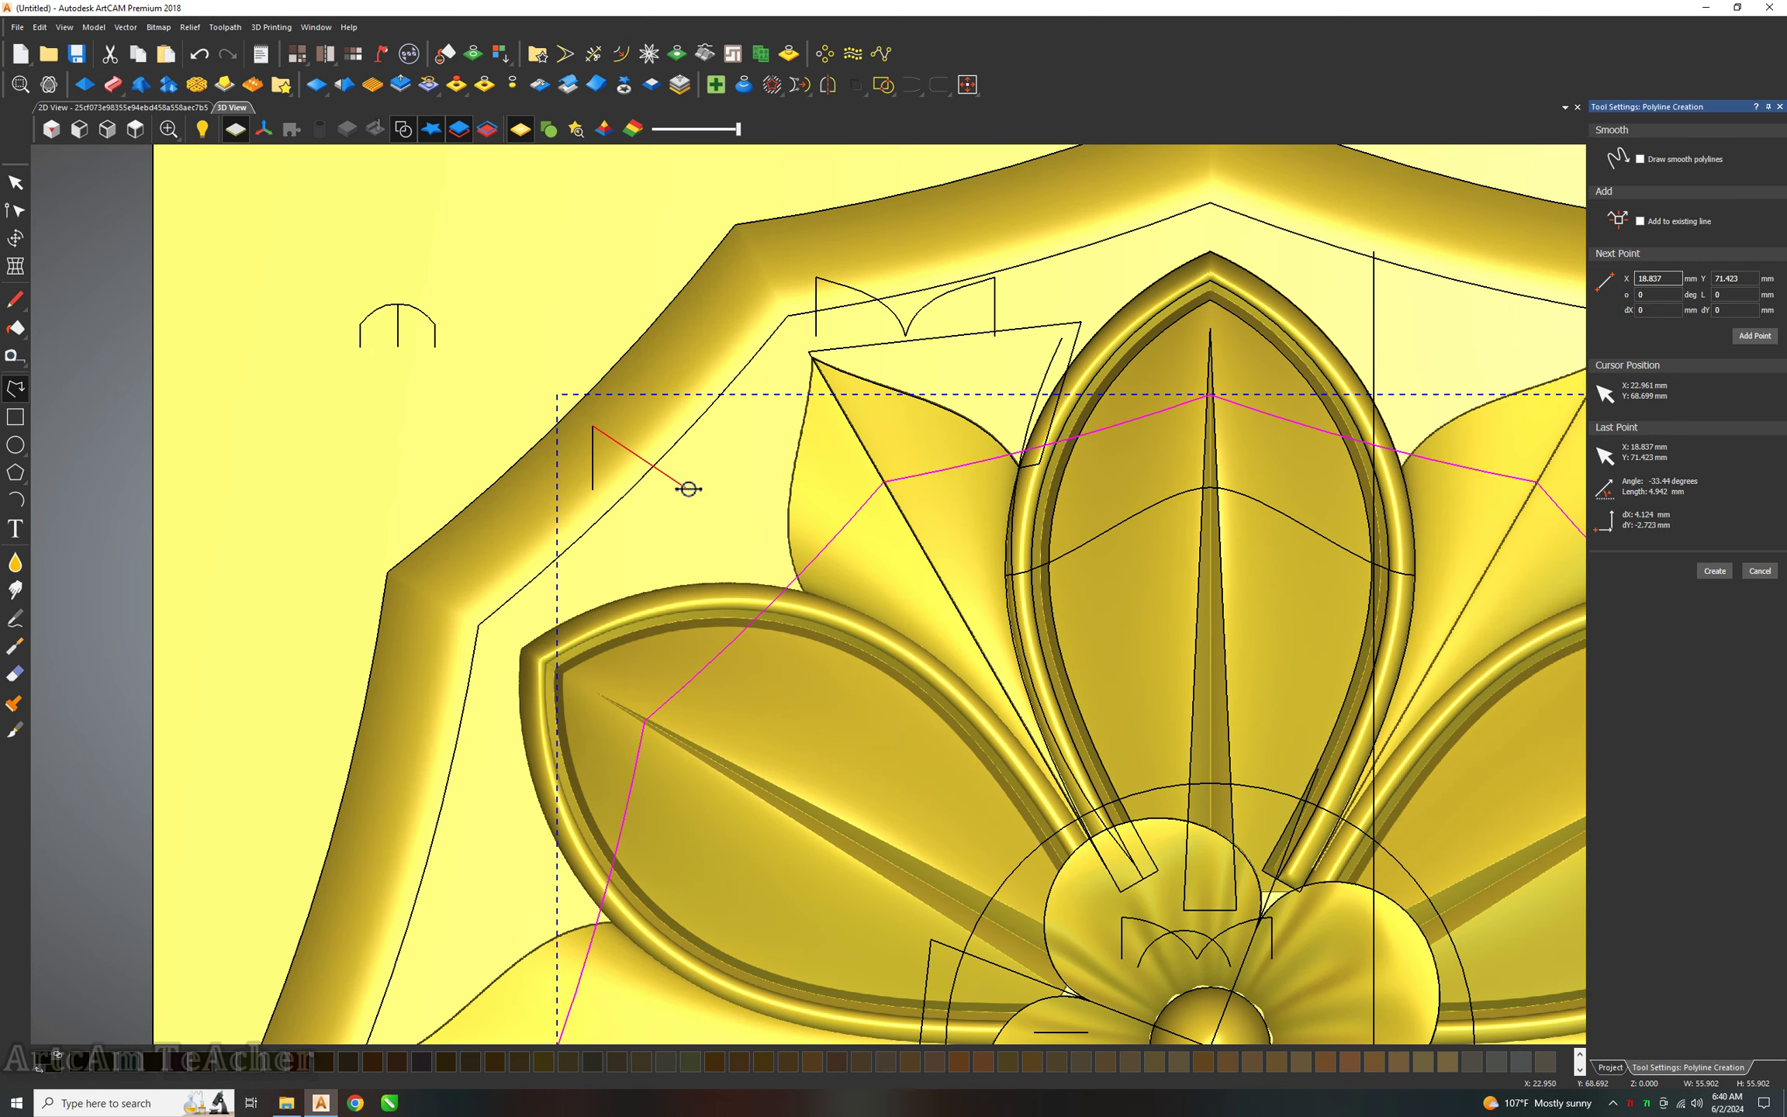
Finish the profile polyline and bend its diagonal span into a concave Bezier curve.
{"action": "left_click", "coordinate": [689, 488]}
{"action": "key", "text": "n"}
{"action": "scroll", "coordinate": [663, 481], "scroll_direction": "up", "scroll_amount": 2}
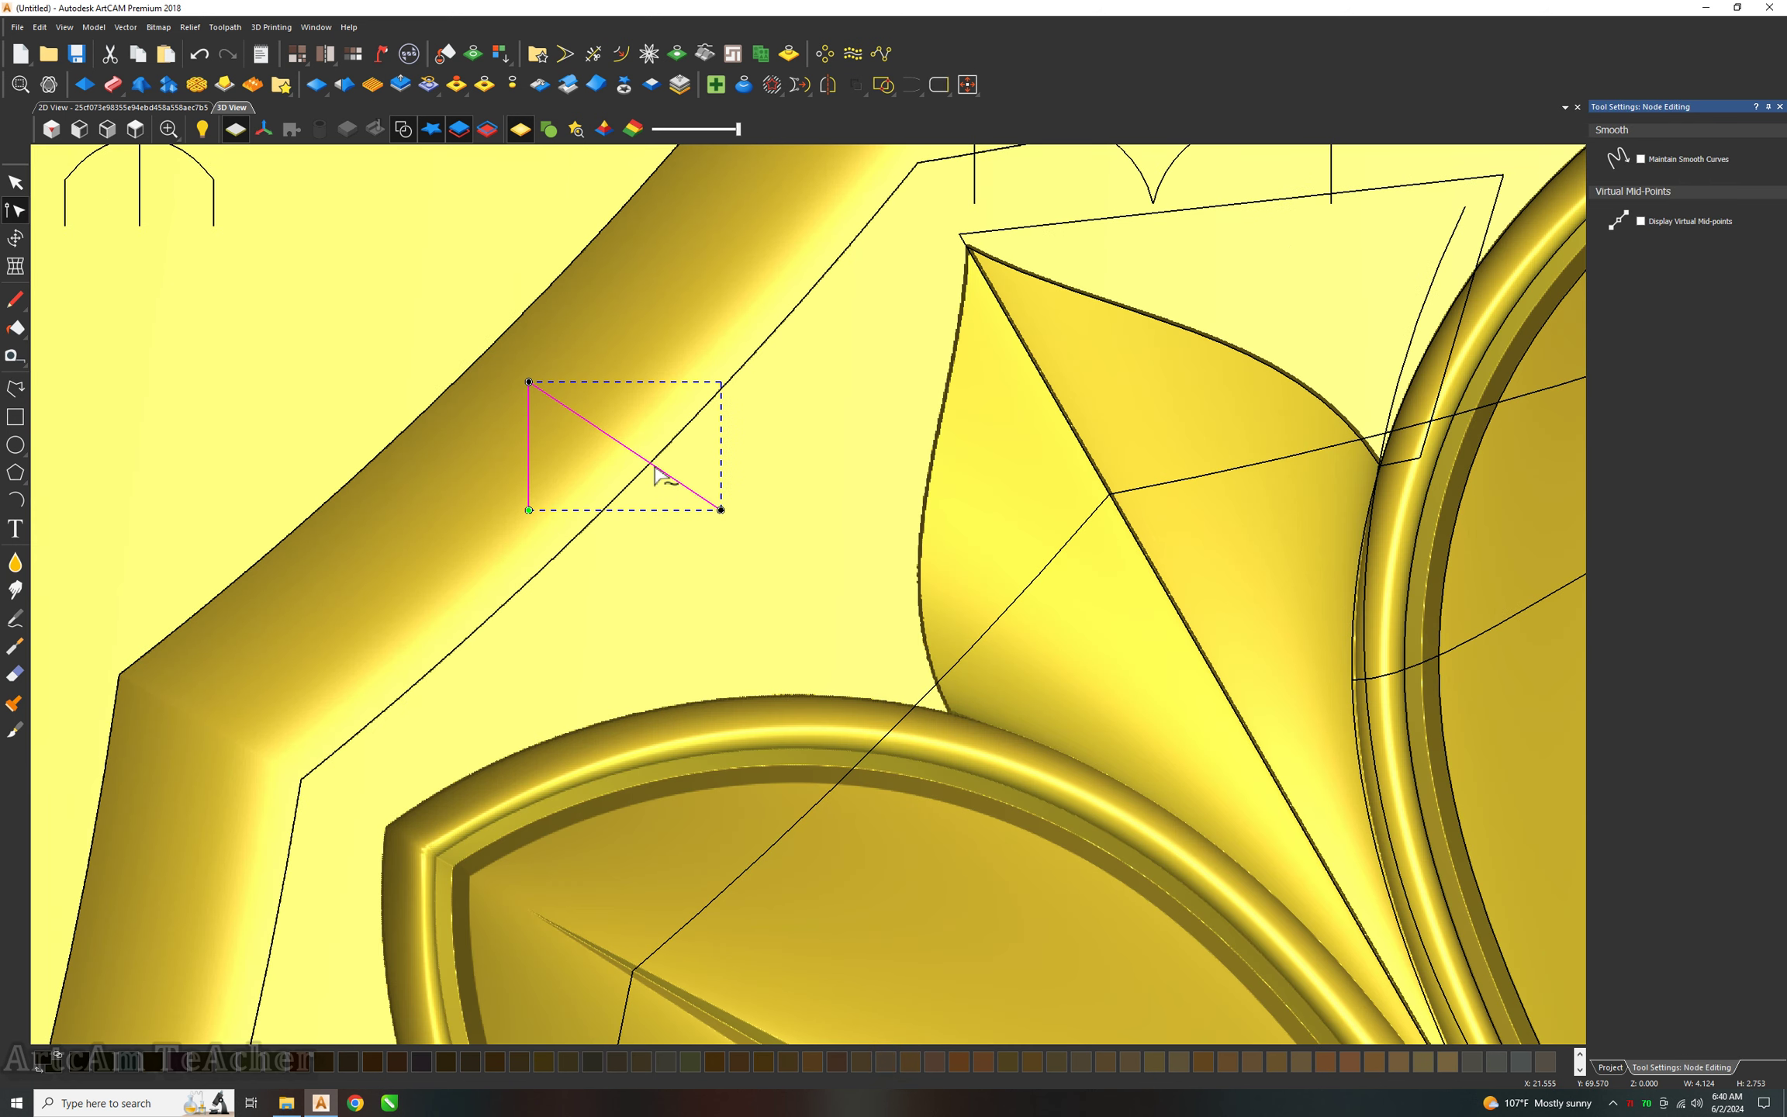
{"action": "key", "text": "b"}
{"action": "mouse_move", "coordinate": [592, 426]}
{"action": "left_mouse_down"}
{"action": "mouse_move", "coordinate": [553, 452]}
{"action": "mouse_move", "coordinate": [636, 508]}
{"action": "left_mouse_up"}
{"action": "left_click", "coordinate": [690, 481]}
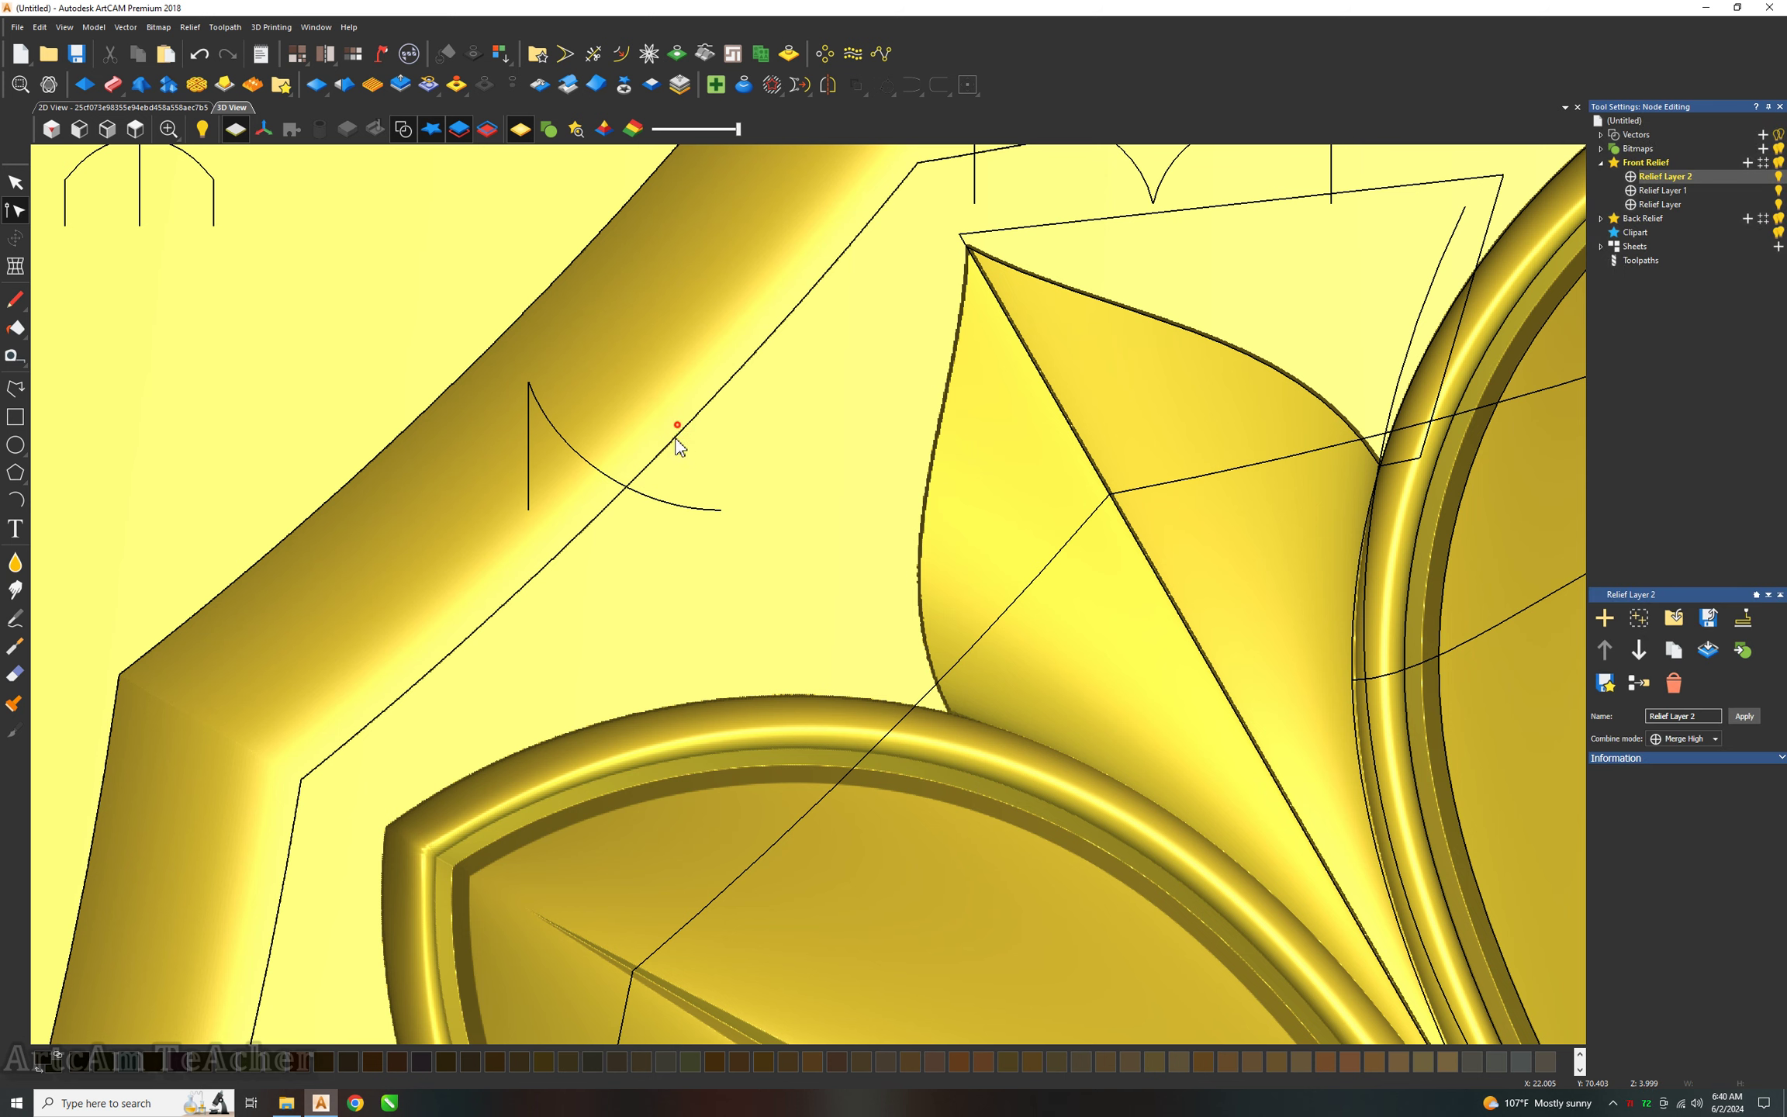
Set up a Two Rail Sweep on the two inner border rails using the small arc as cross section.
{"action": "left_click", "coordinate": [671, 411]}
{"action": "left_click", "coordinate": [989, 625], "text": "shift"}
{"action": "left_click", "coordinate": [112, 83]}
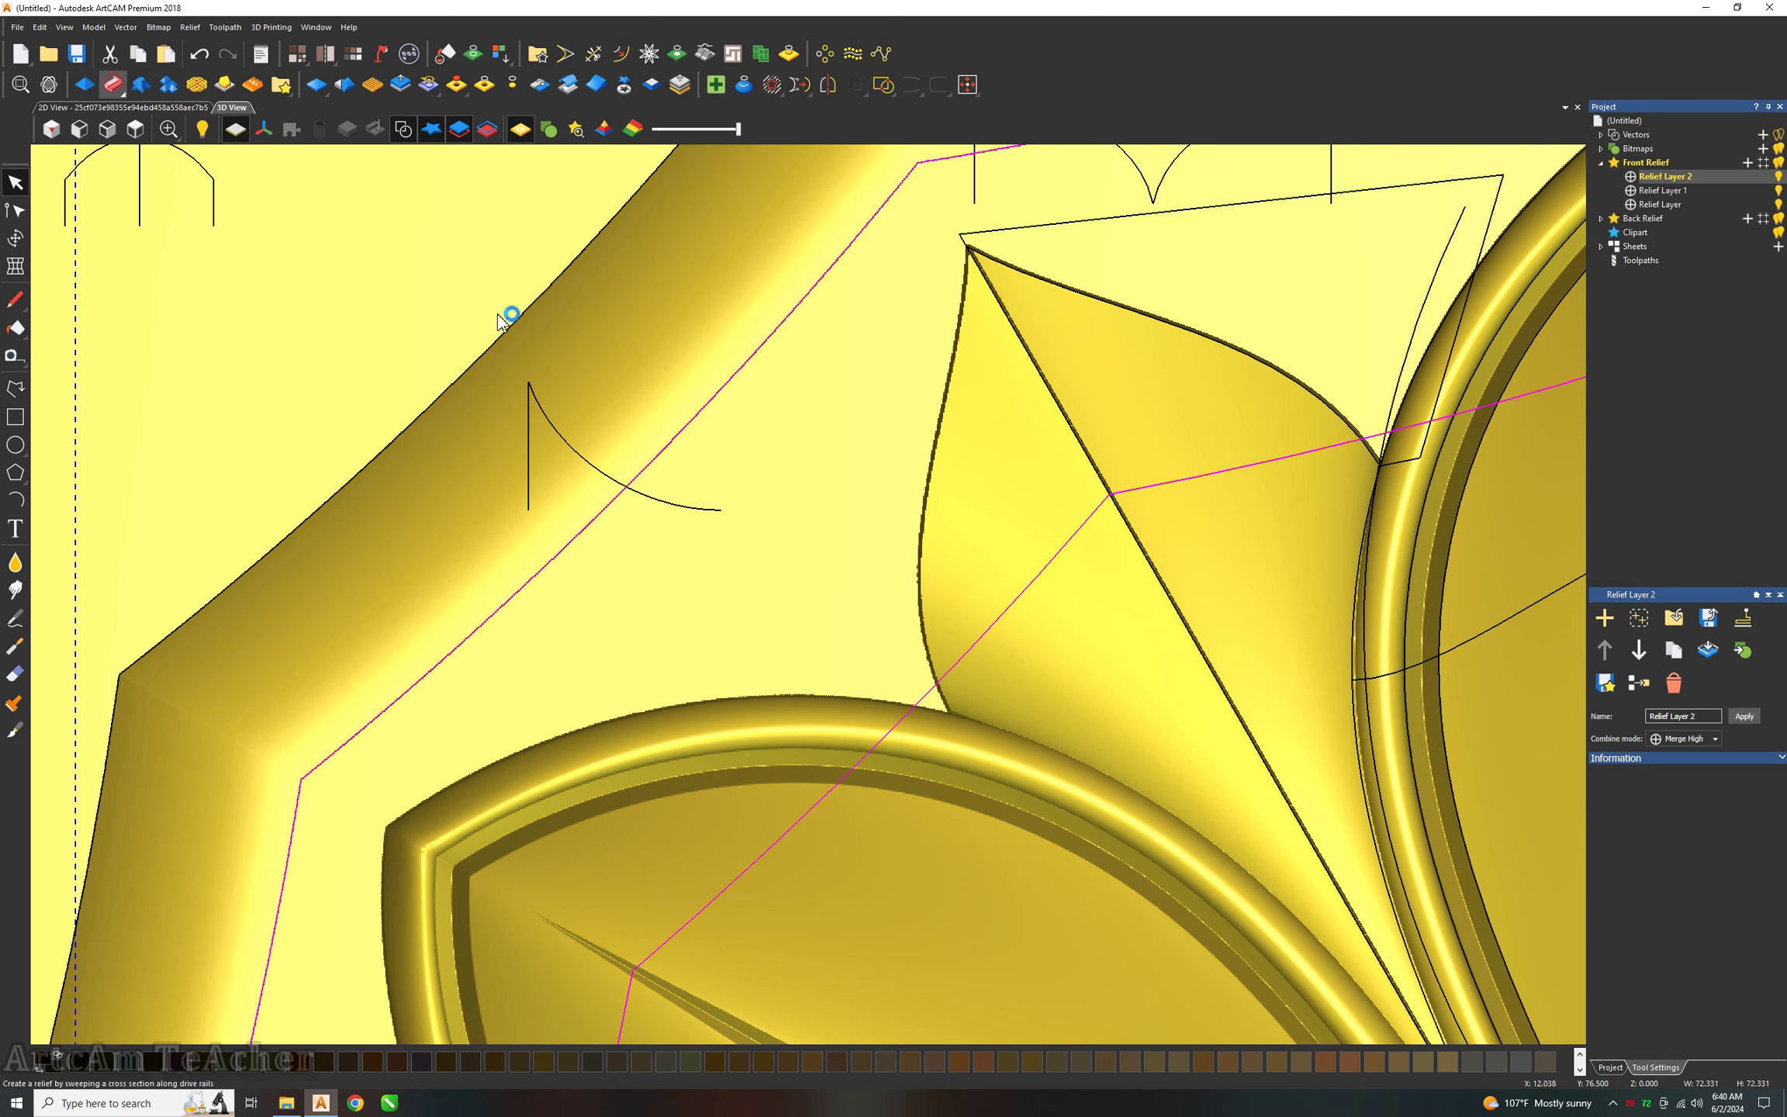
{"action": "left_click", "coordinate": [560, 438]}
{"action": "left_click", "coordinate": [1652, 334]}
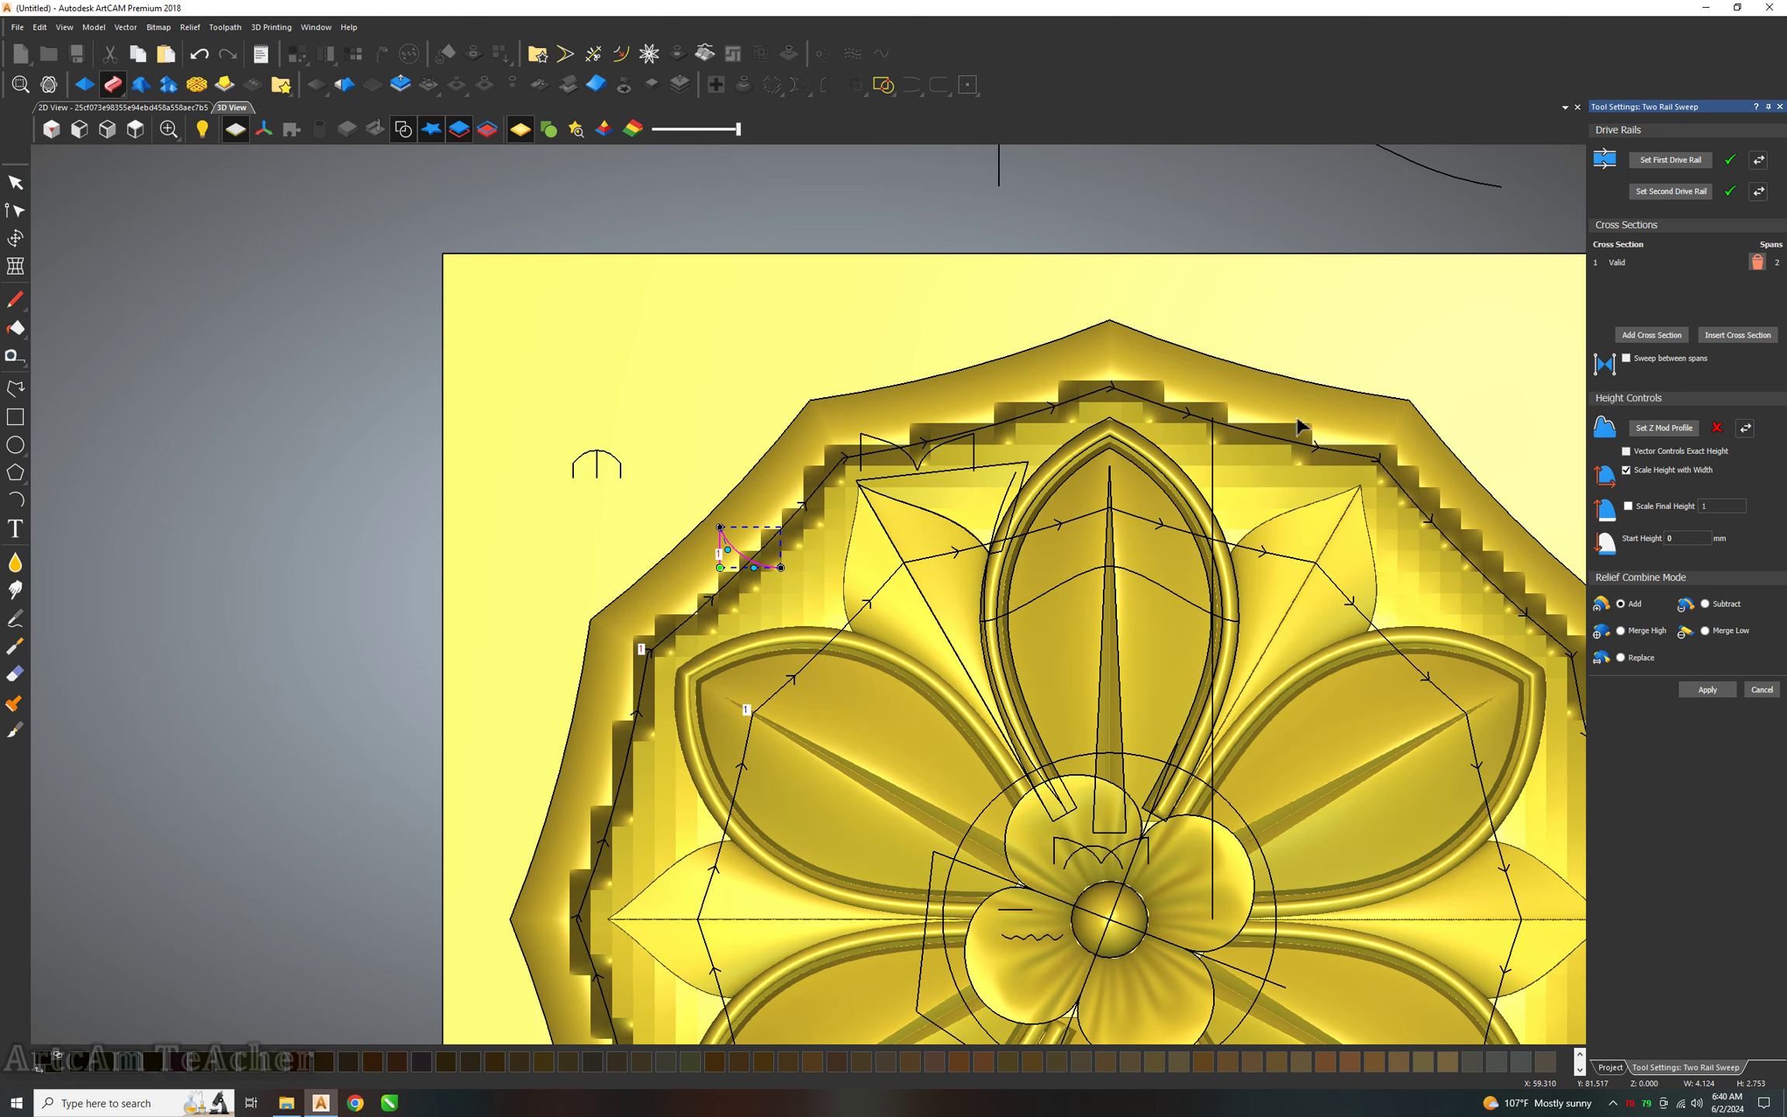
Turn off Scale Height with Width, set final height 4, and apply the inner border sweep.
{"action": "left_click", "coordinate": [1644, 470]}
{"action": "left_click", "coordinate": [1663, 506]}
{"action": "left_click", "coordinate": [1726, 506]}
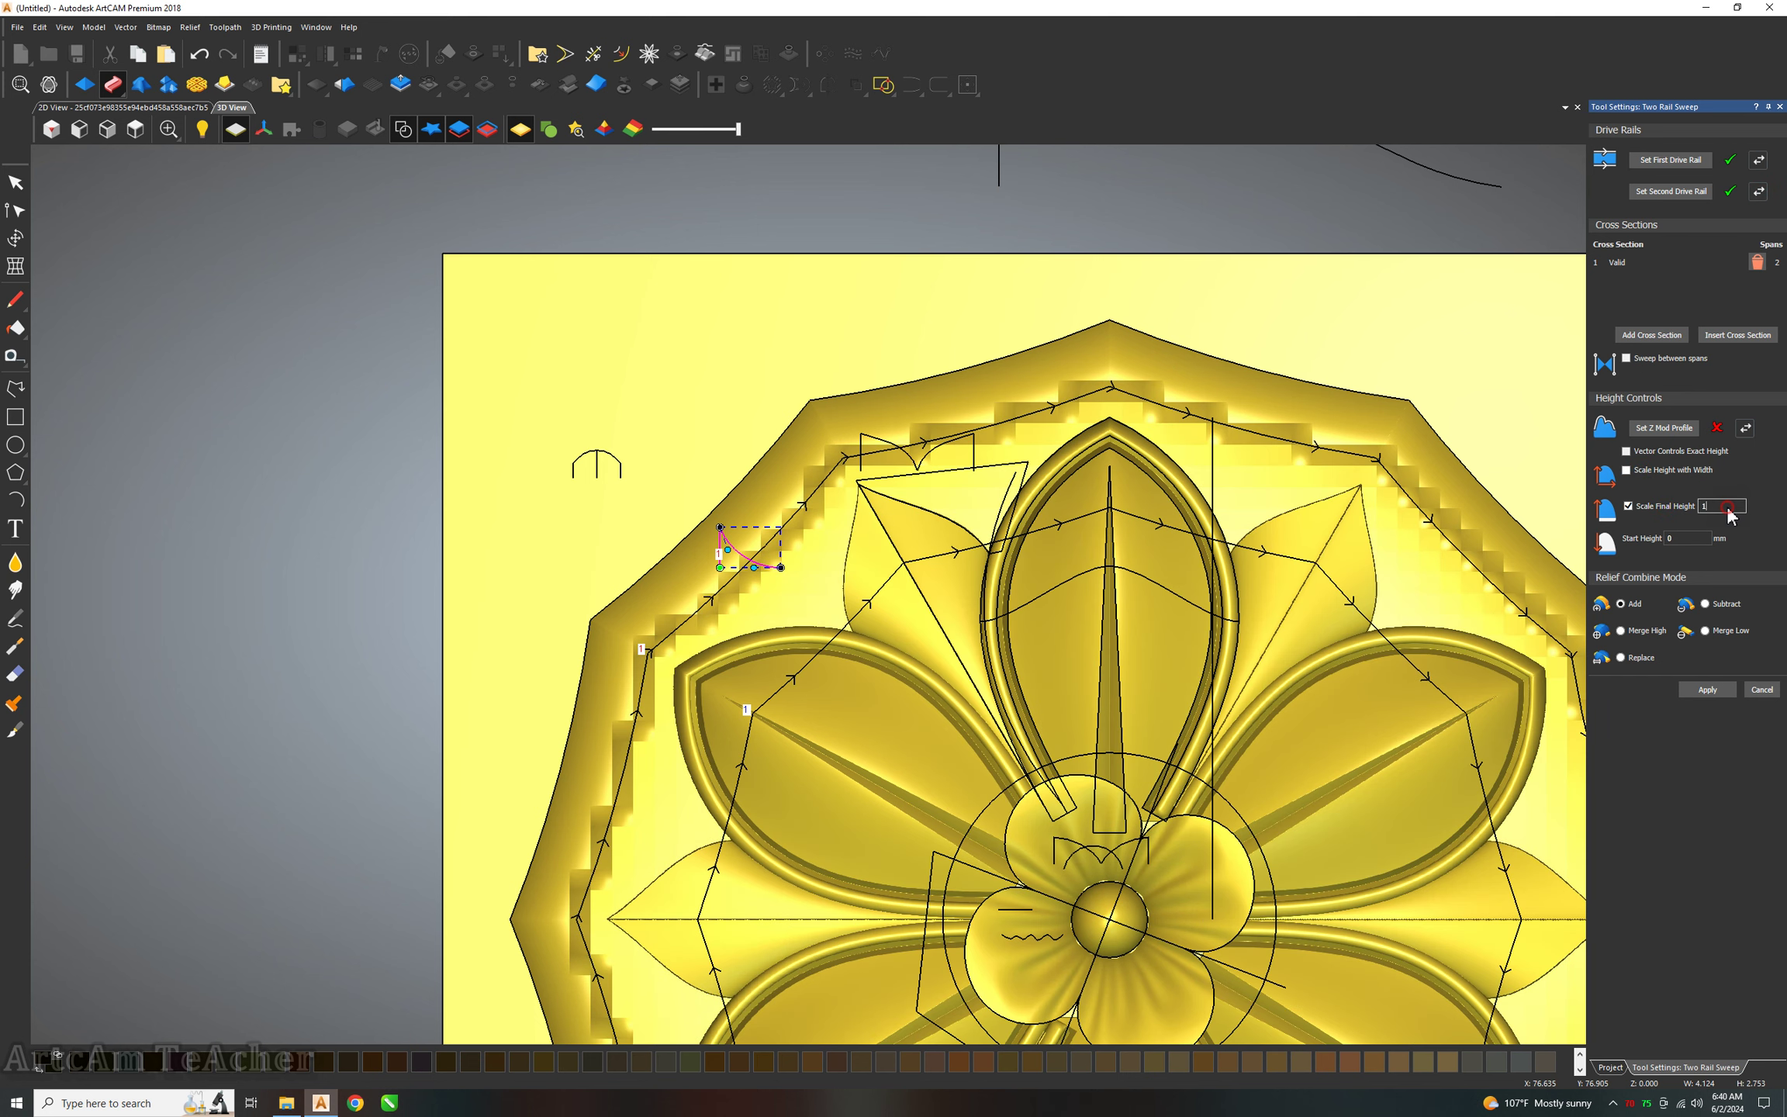
{"action": "type", "text": "4"}
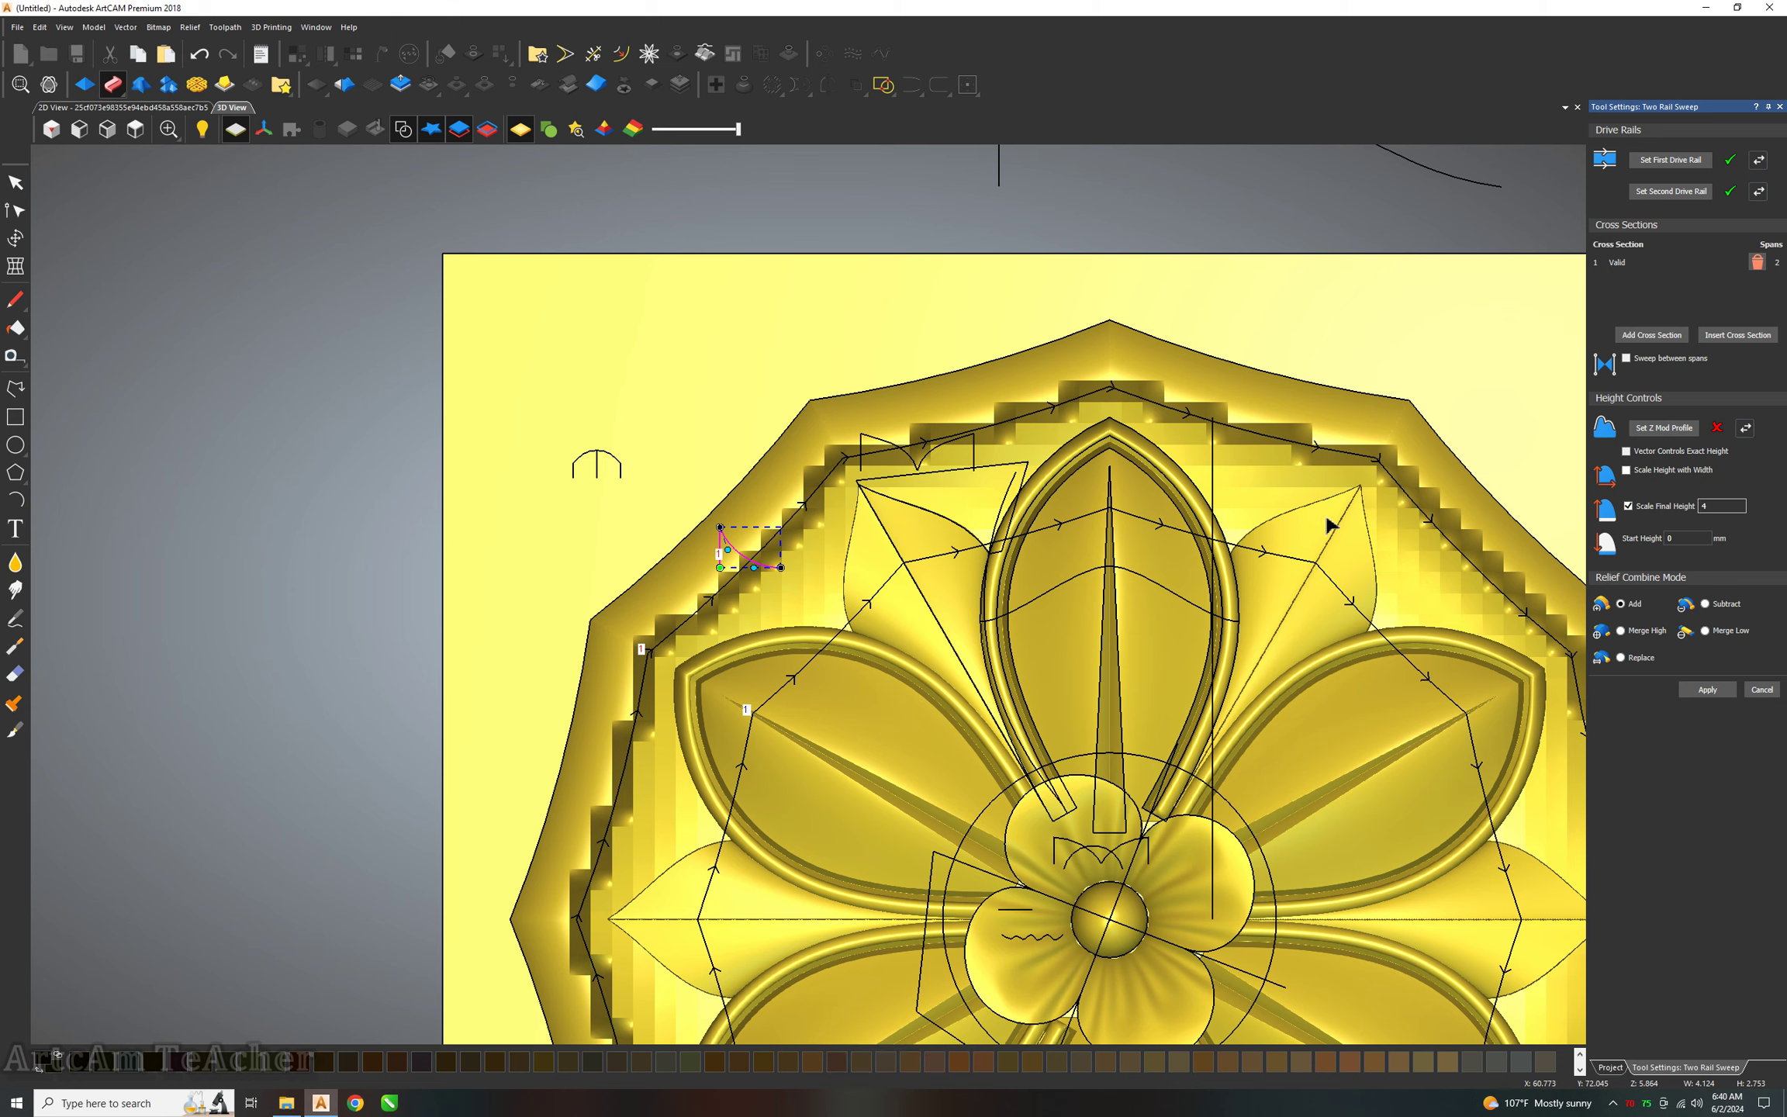
{"action": "scroll", "coordinate": [946, 605], "scroll_direction": "down", "scroll_amount": 5}
{"action": "scroll", "coordinate": [989, 757], "scroll_direction": "up", "scroll_amount": 5}
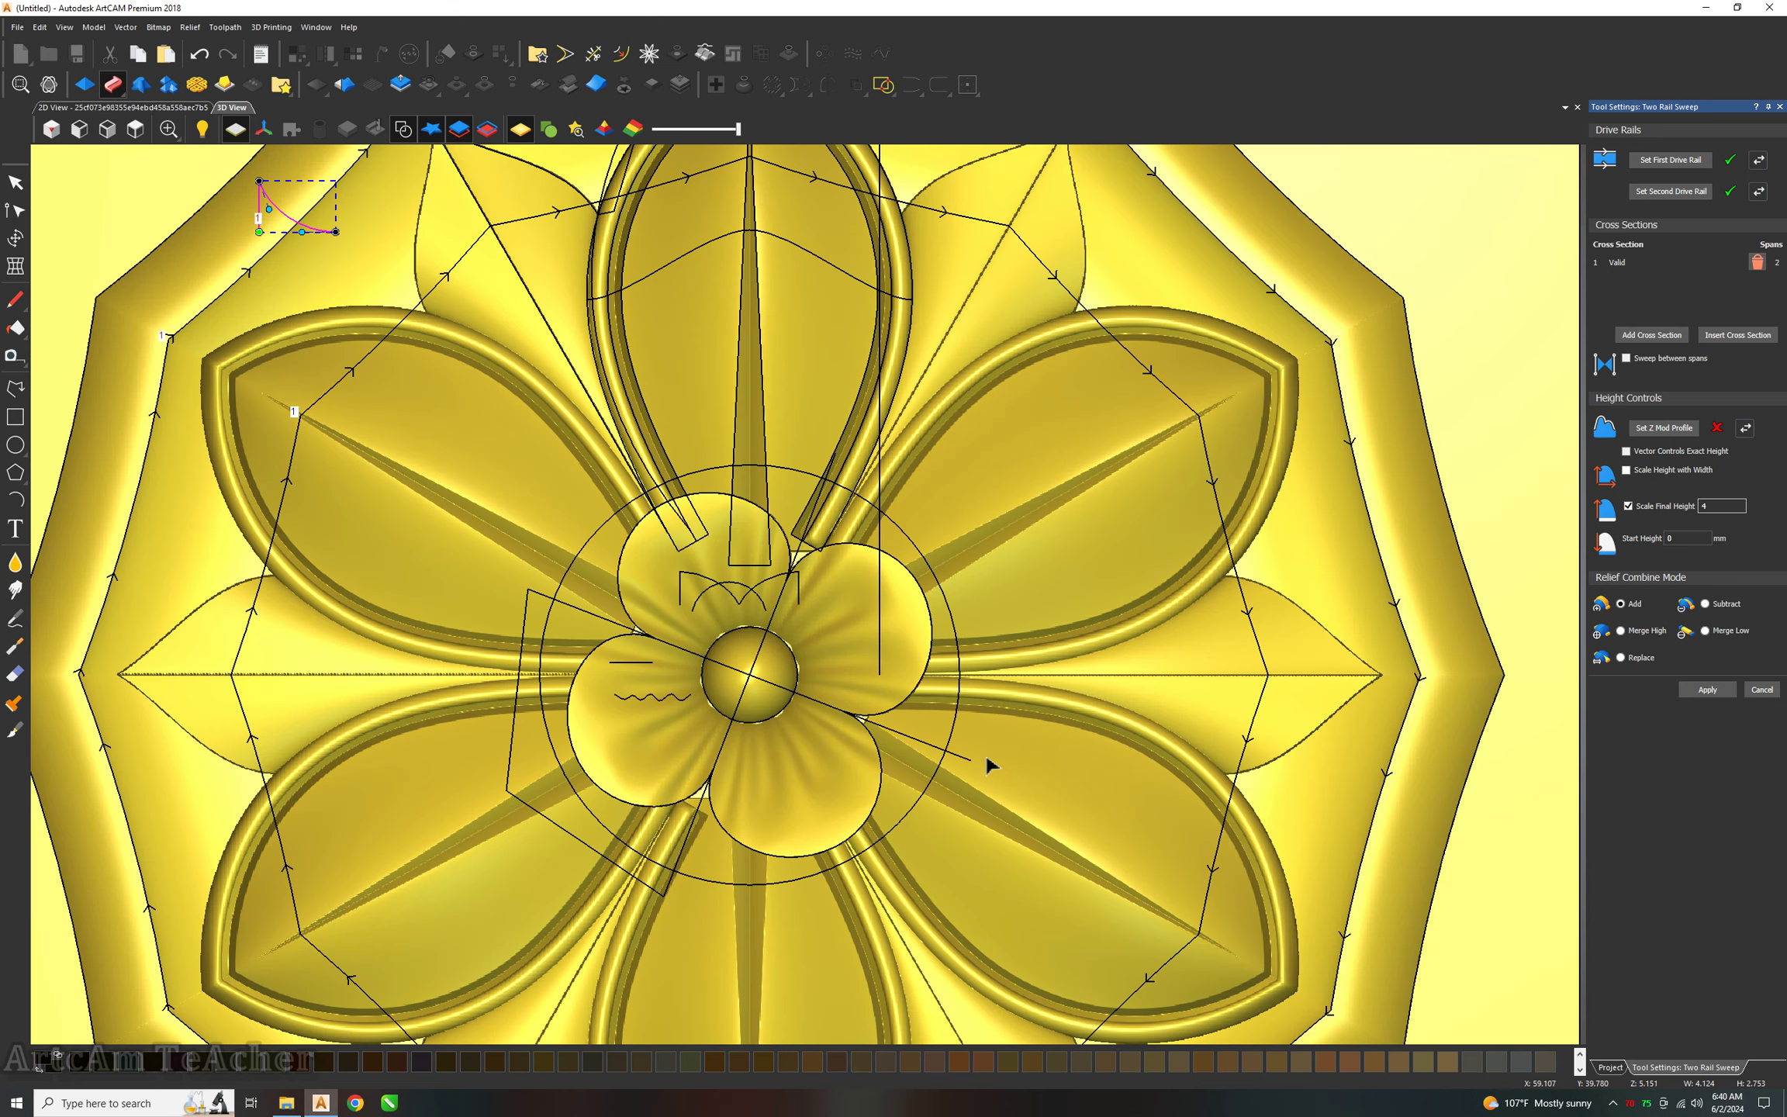
{"action": "scroll", "coordinate": [965, 805], "scroll_direction": "down", "scroll_amount": 1}
{"action": "left_click", "coordinate": [1707, 689]}
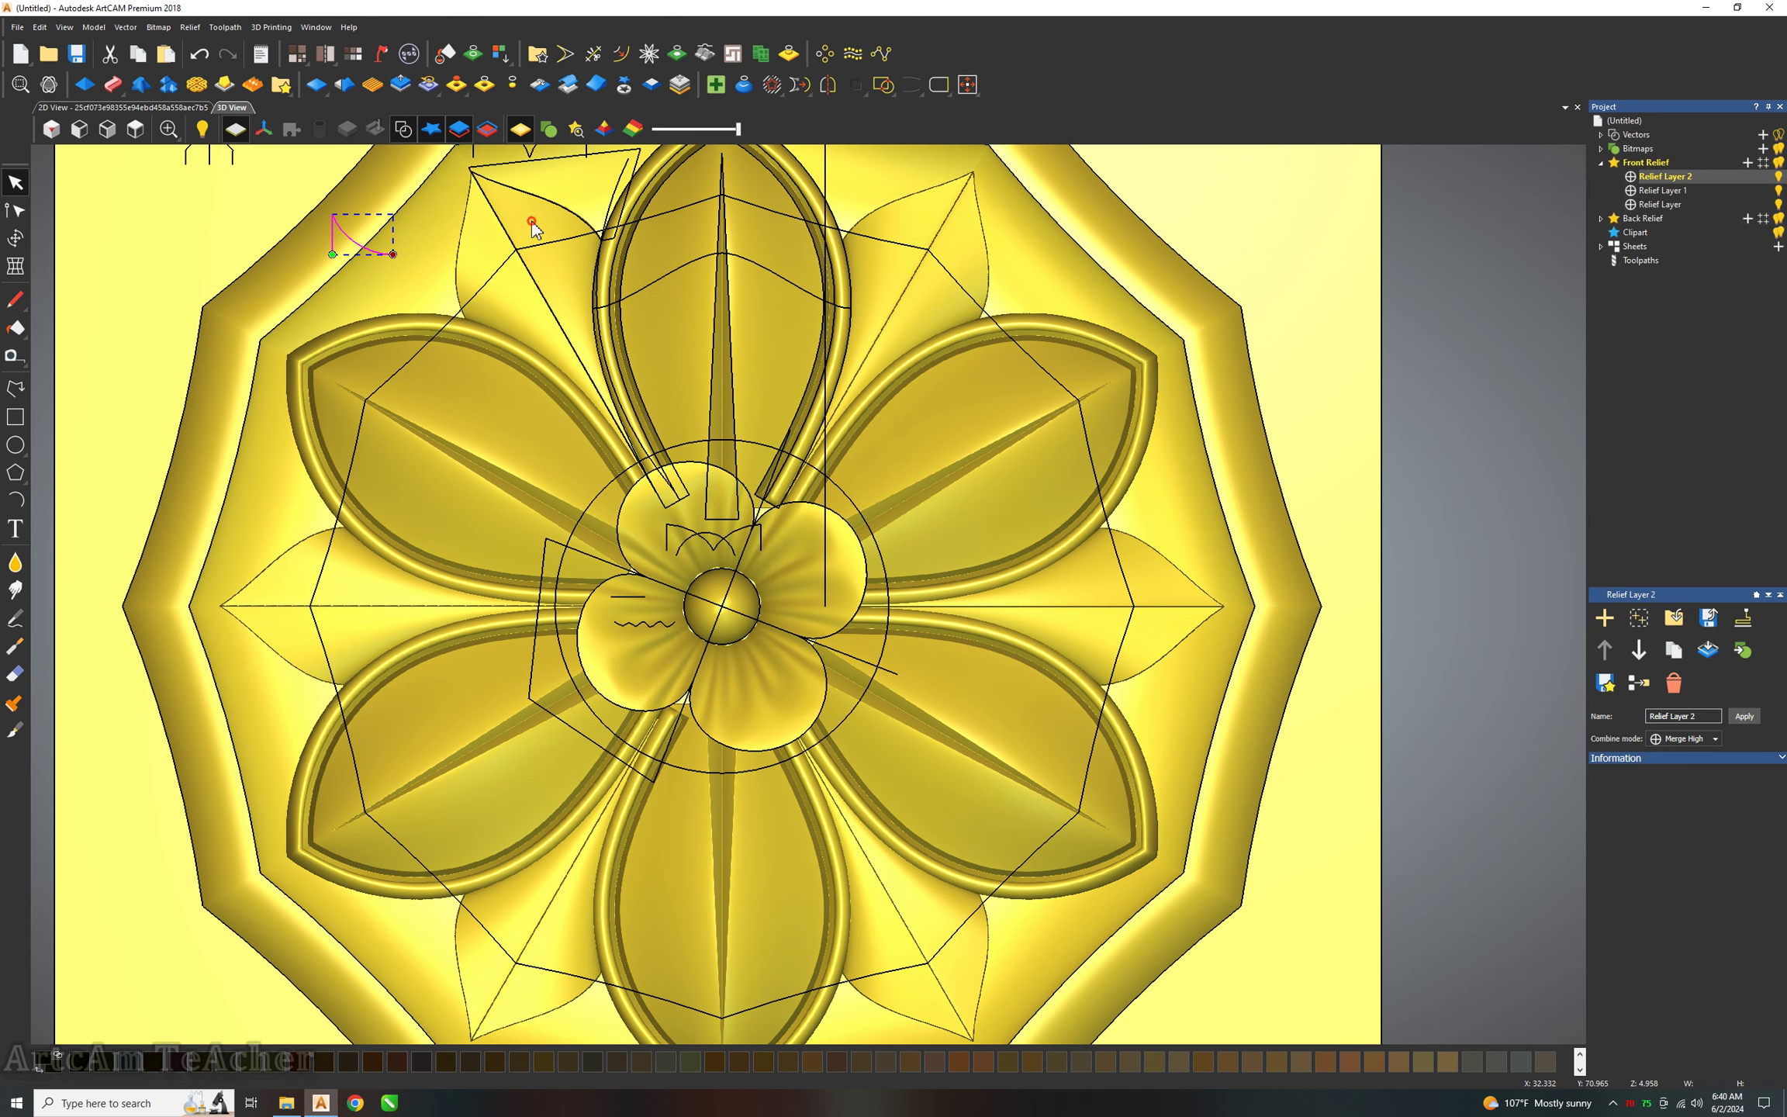
Clear the vector selection and inspect Relief Layers 1 and 2 by toggling their visibility.
{"action": "key", "text": "Escape"}
{"action": "scroll", "coordinate": [845, 698], "scroll_direction": "down", "scroll_amount": 3}
{"action": "scroll", "coordinate": [845, 698], "scroll_direction": "up", "scroll_amount": 1}
{"action": "left_click", "coordinate": [1775, 191]}
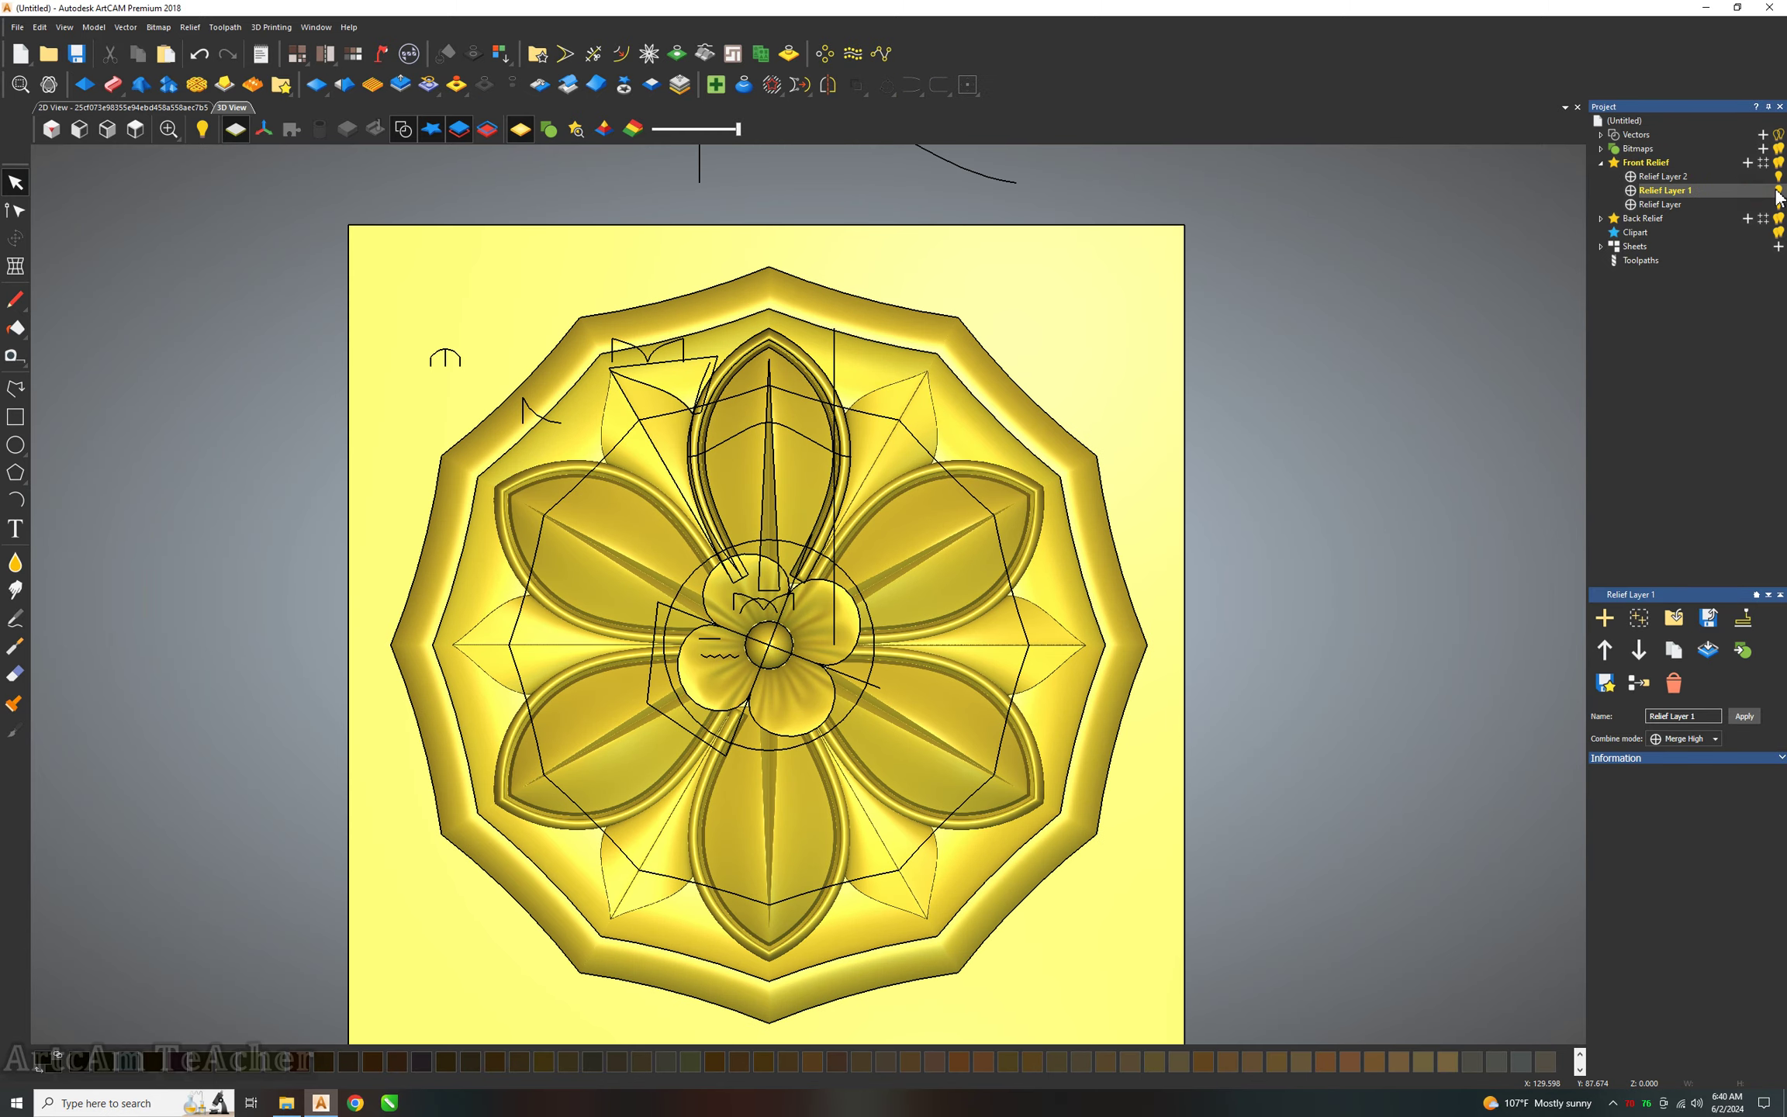
{"action": "left_click", "coordinate": [1777, 191]}
{"action": "left_click", "coordinate": [1776, 177]}
{"action": "left_click", "coordinate": [1777, 177]}
{"action": "left_click", "coordinate": [1777, 177]}
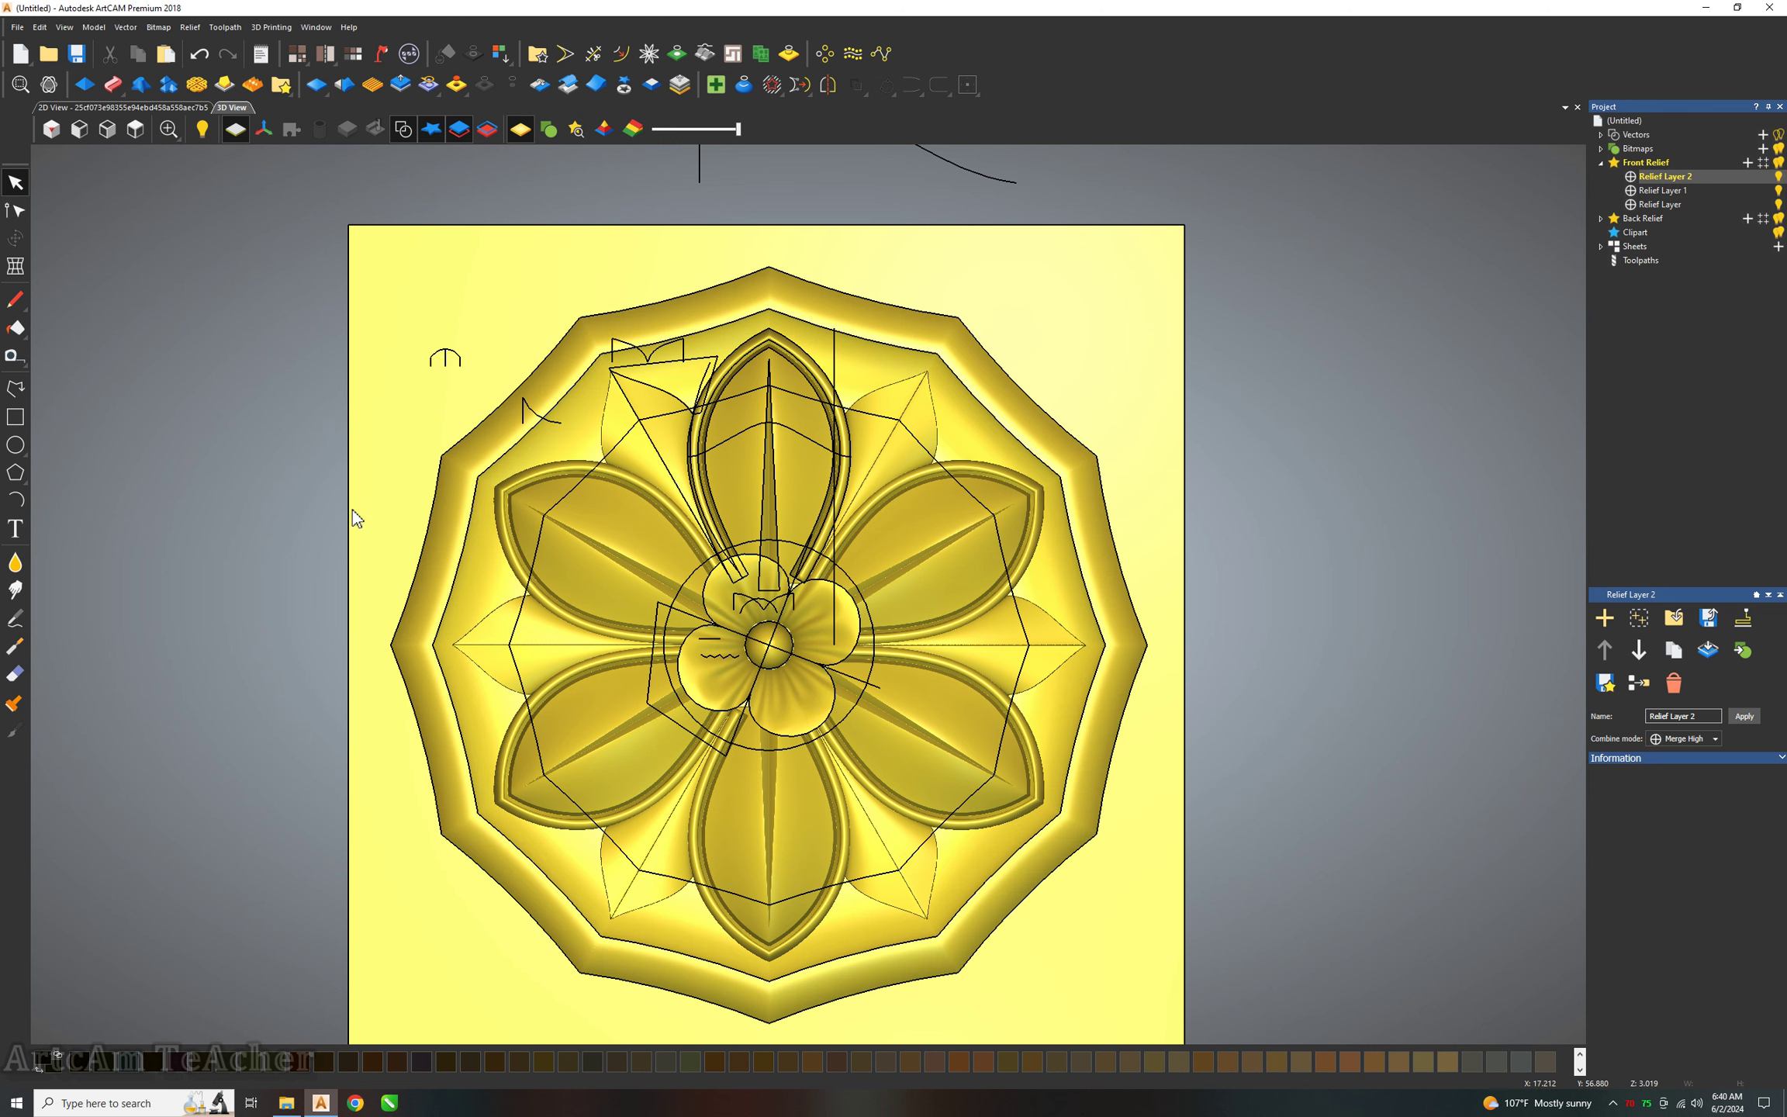
Box the centre flower relief, scale it to about 23 mm wide, and centre it with F9.
{"action": "left_click", "coordinate": [16, 418]}
{"action": "left_click_drag", "start_coordinate": [863, 653], "coordinate": [922, 779]}
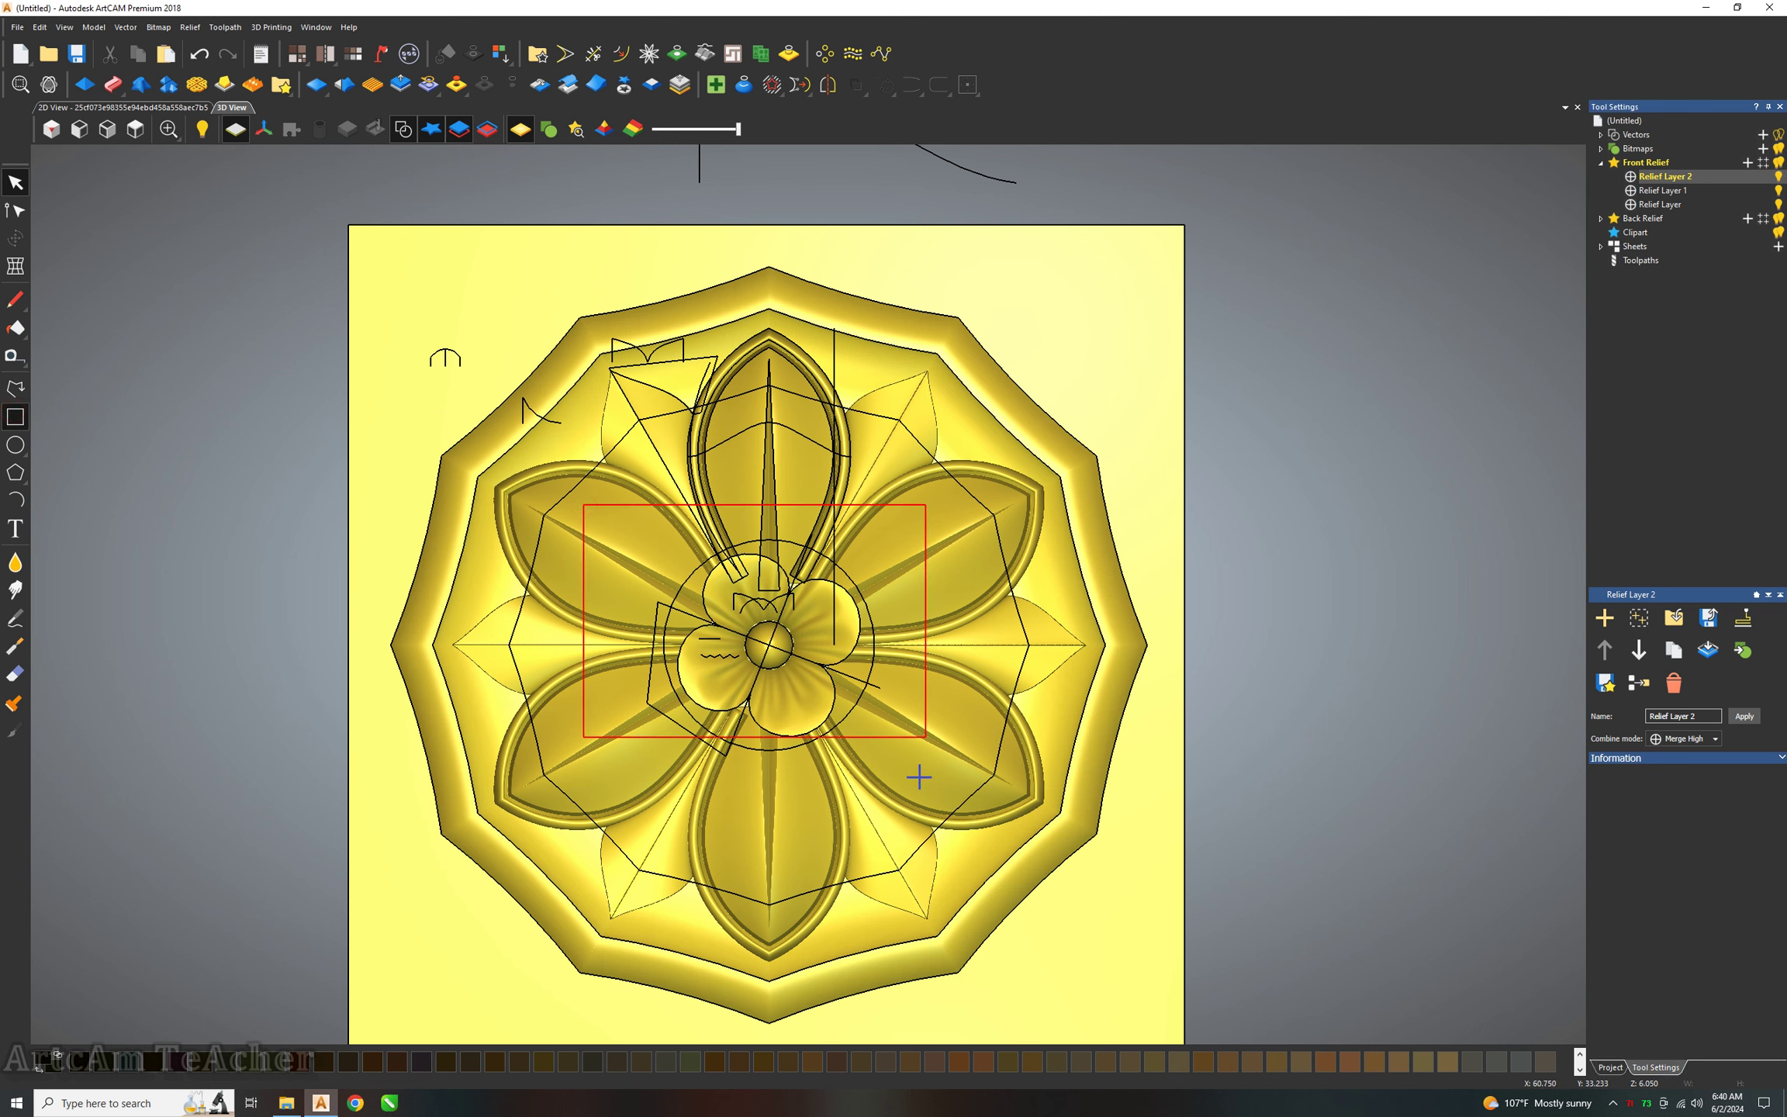
{"action": "key", "text": "Escape"}
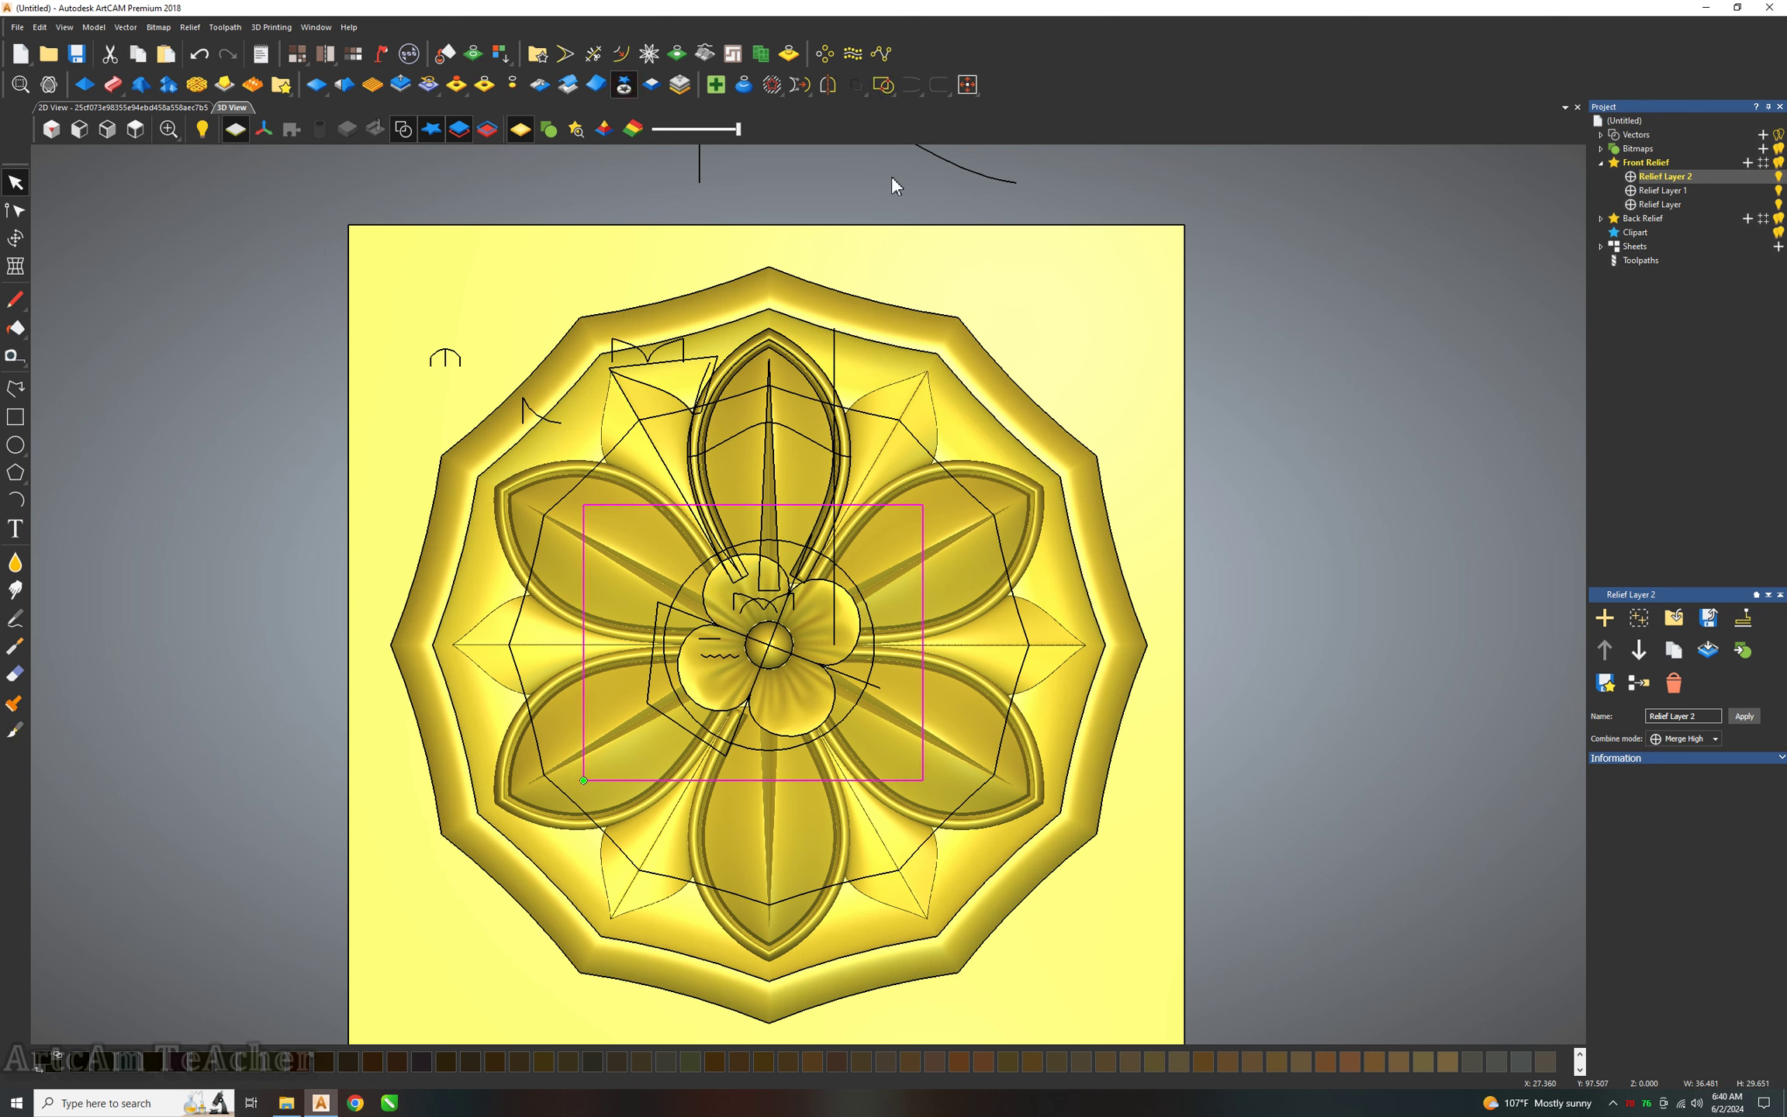
{"action": "left_click", "coordinate": [624, 84]}
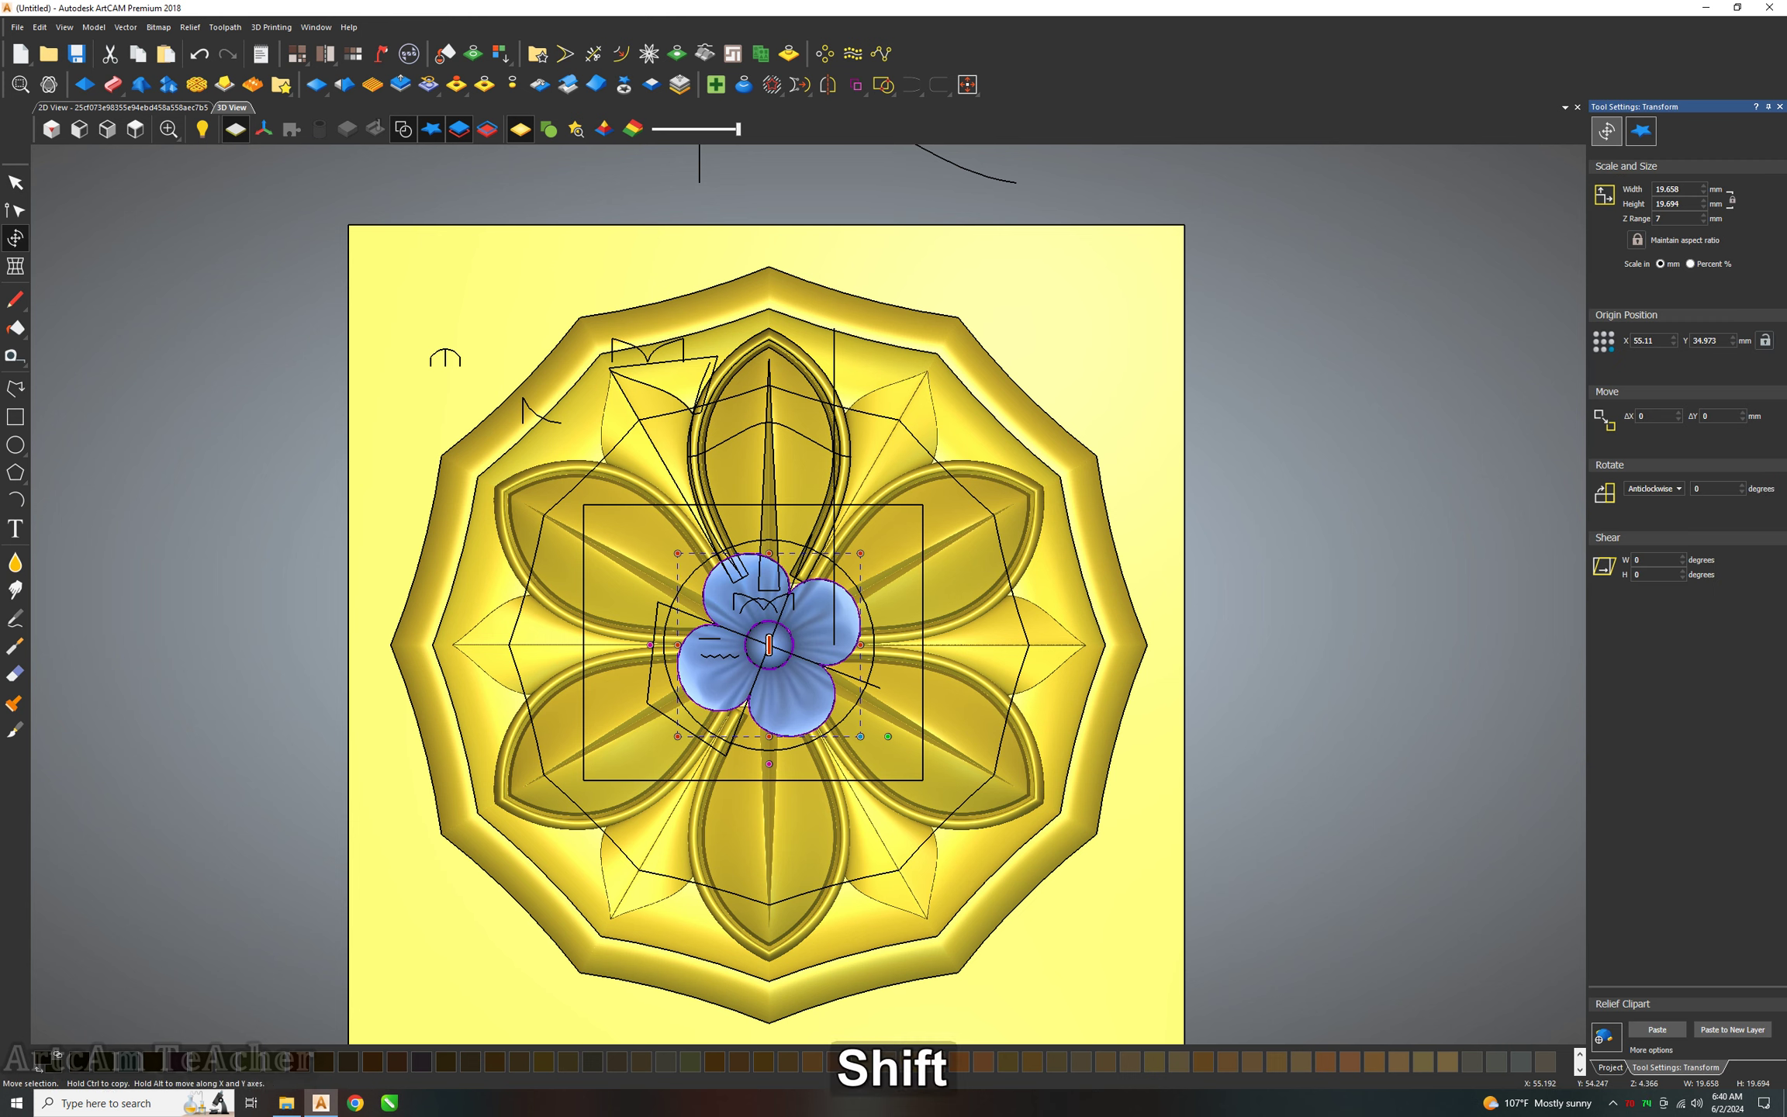
{"action": "left_click_drag", "start_coordinate": [859, 552], "coordinate": [894, 518]}
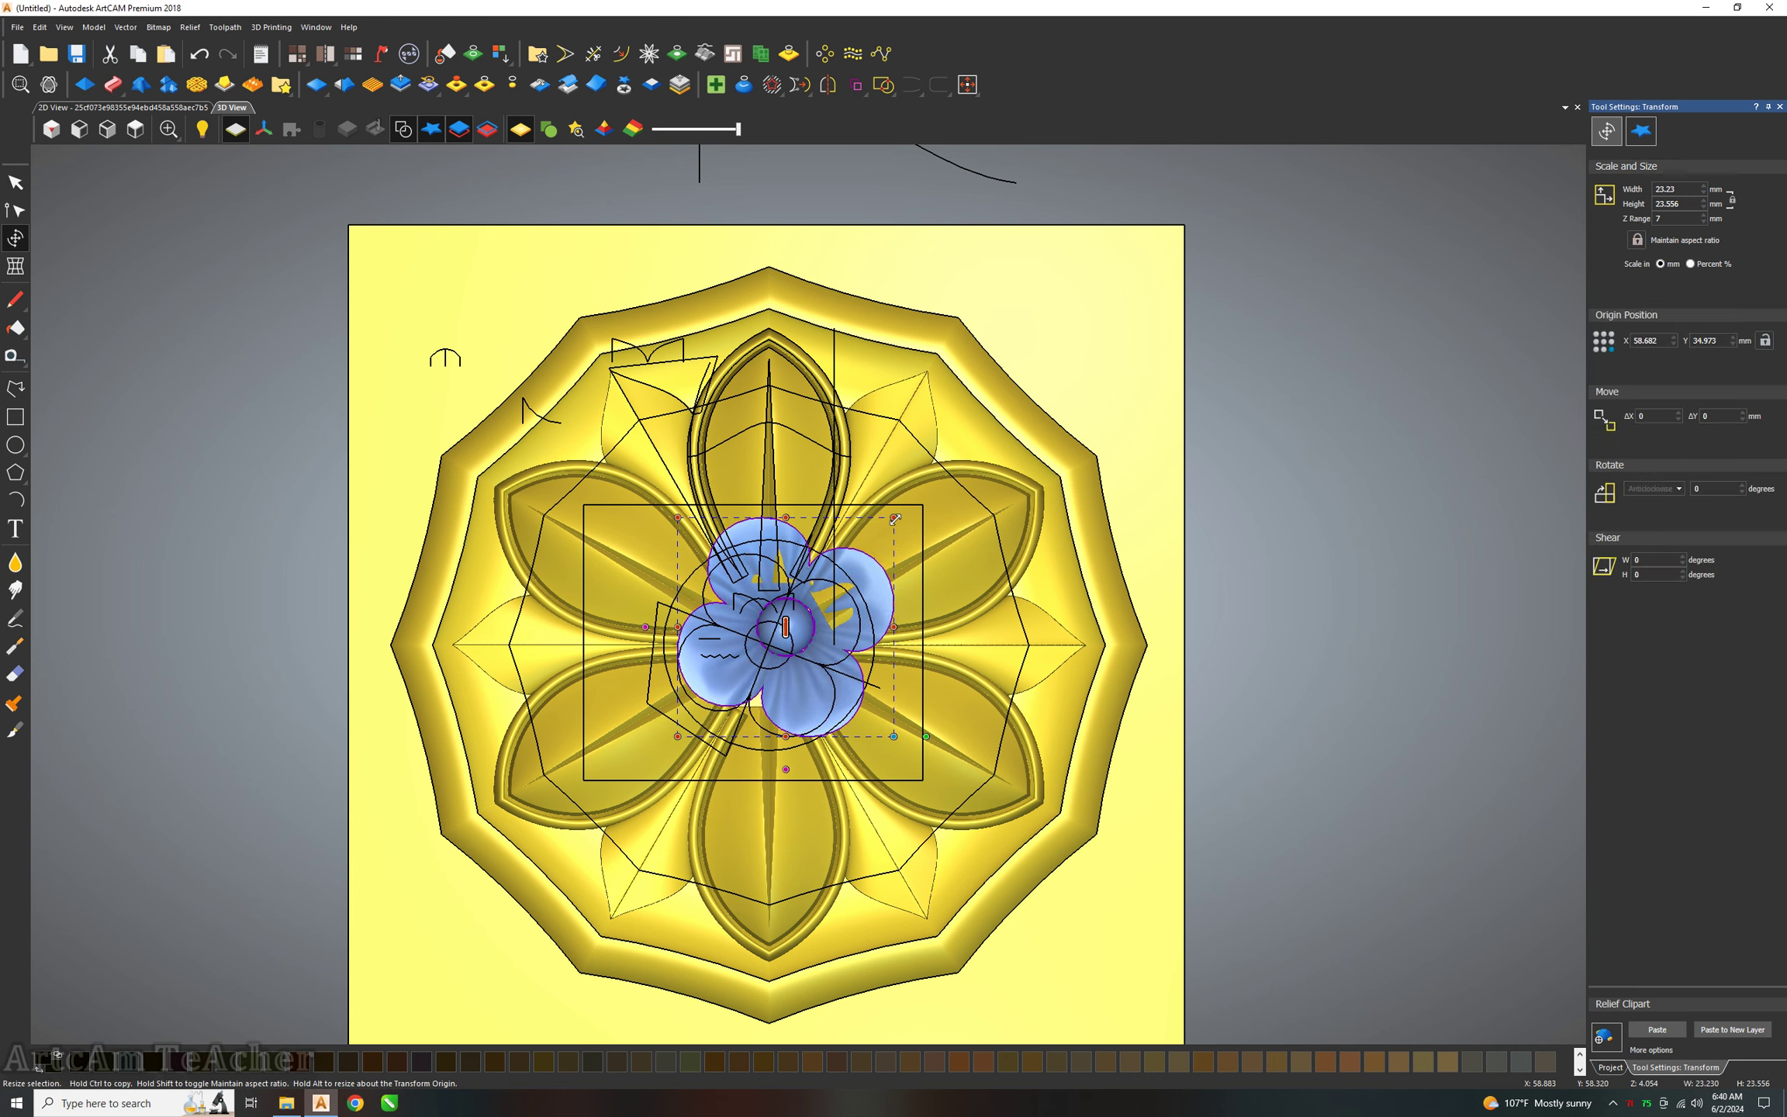
{"action": "key", "text": "F9"}
{"action": "key", "text": "Return"}
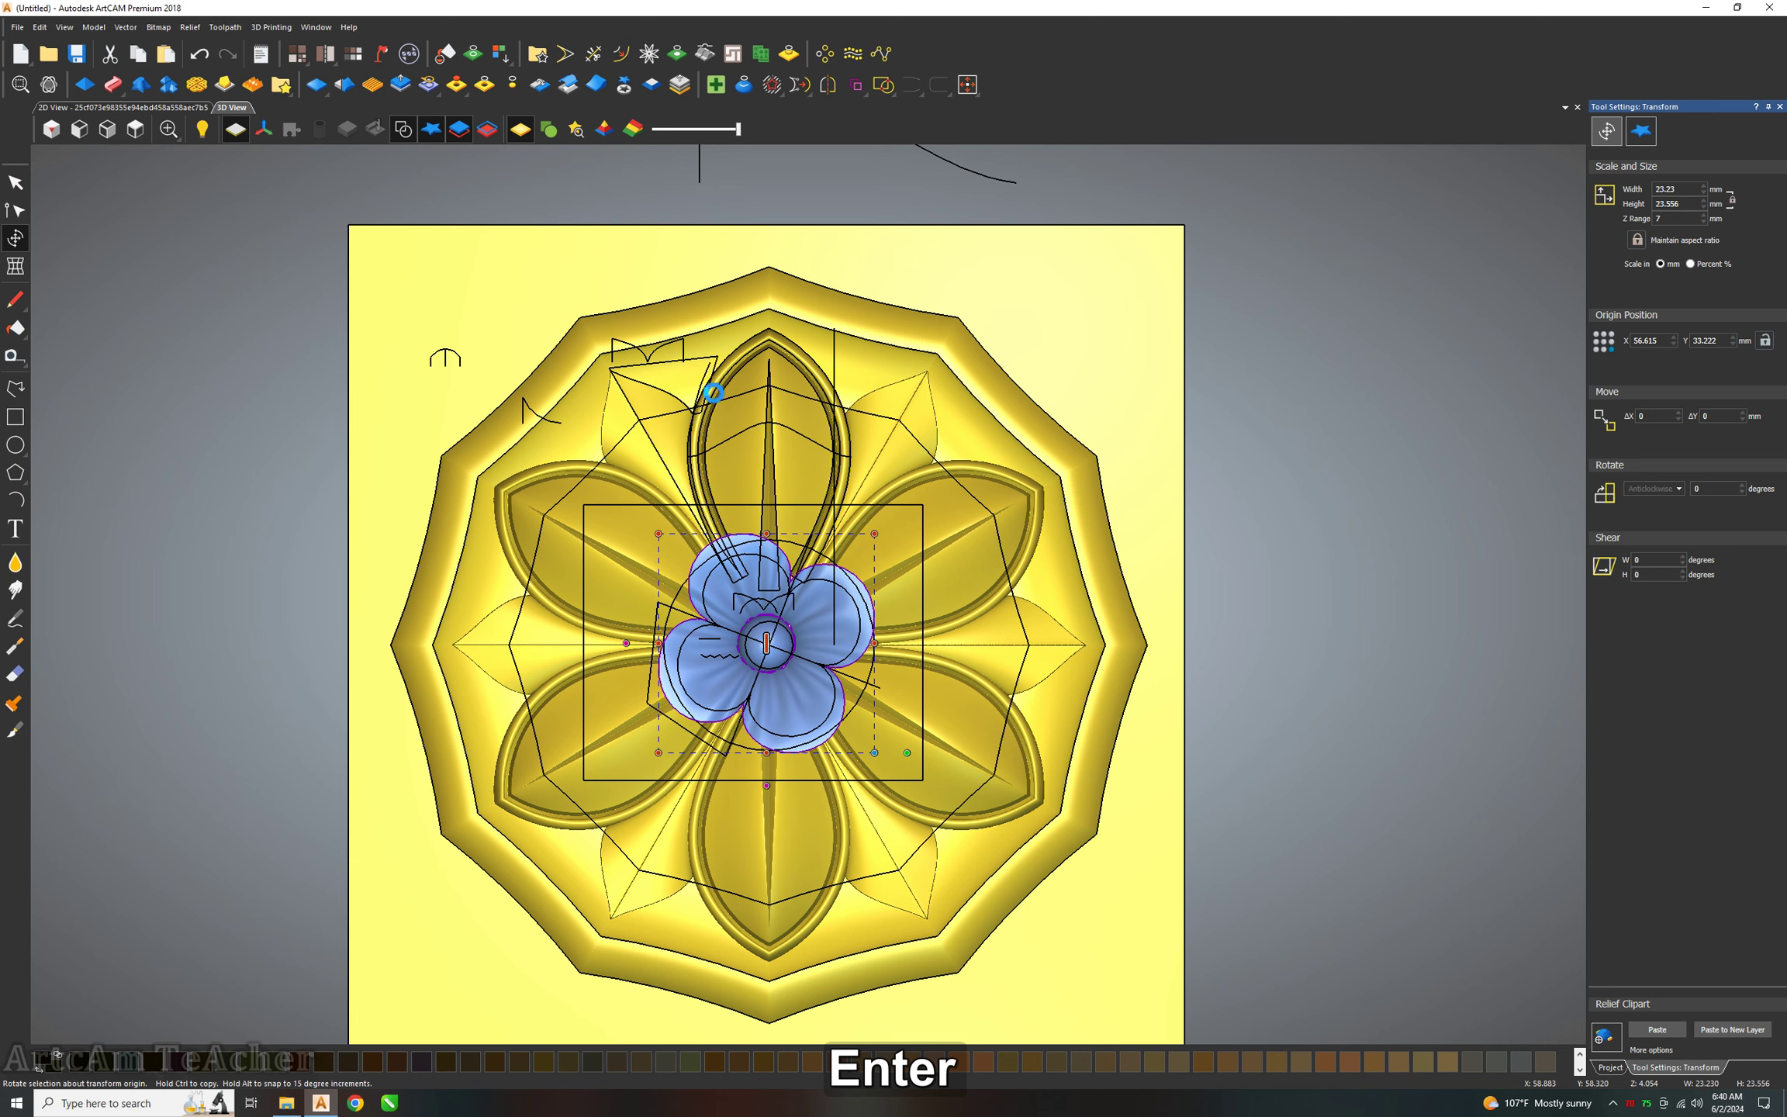
Hide the vector lines and the Back Relief slab, leaving only the rosette visible.
{"action": "left_click", "coordinate": [405, 127]}
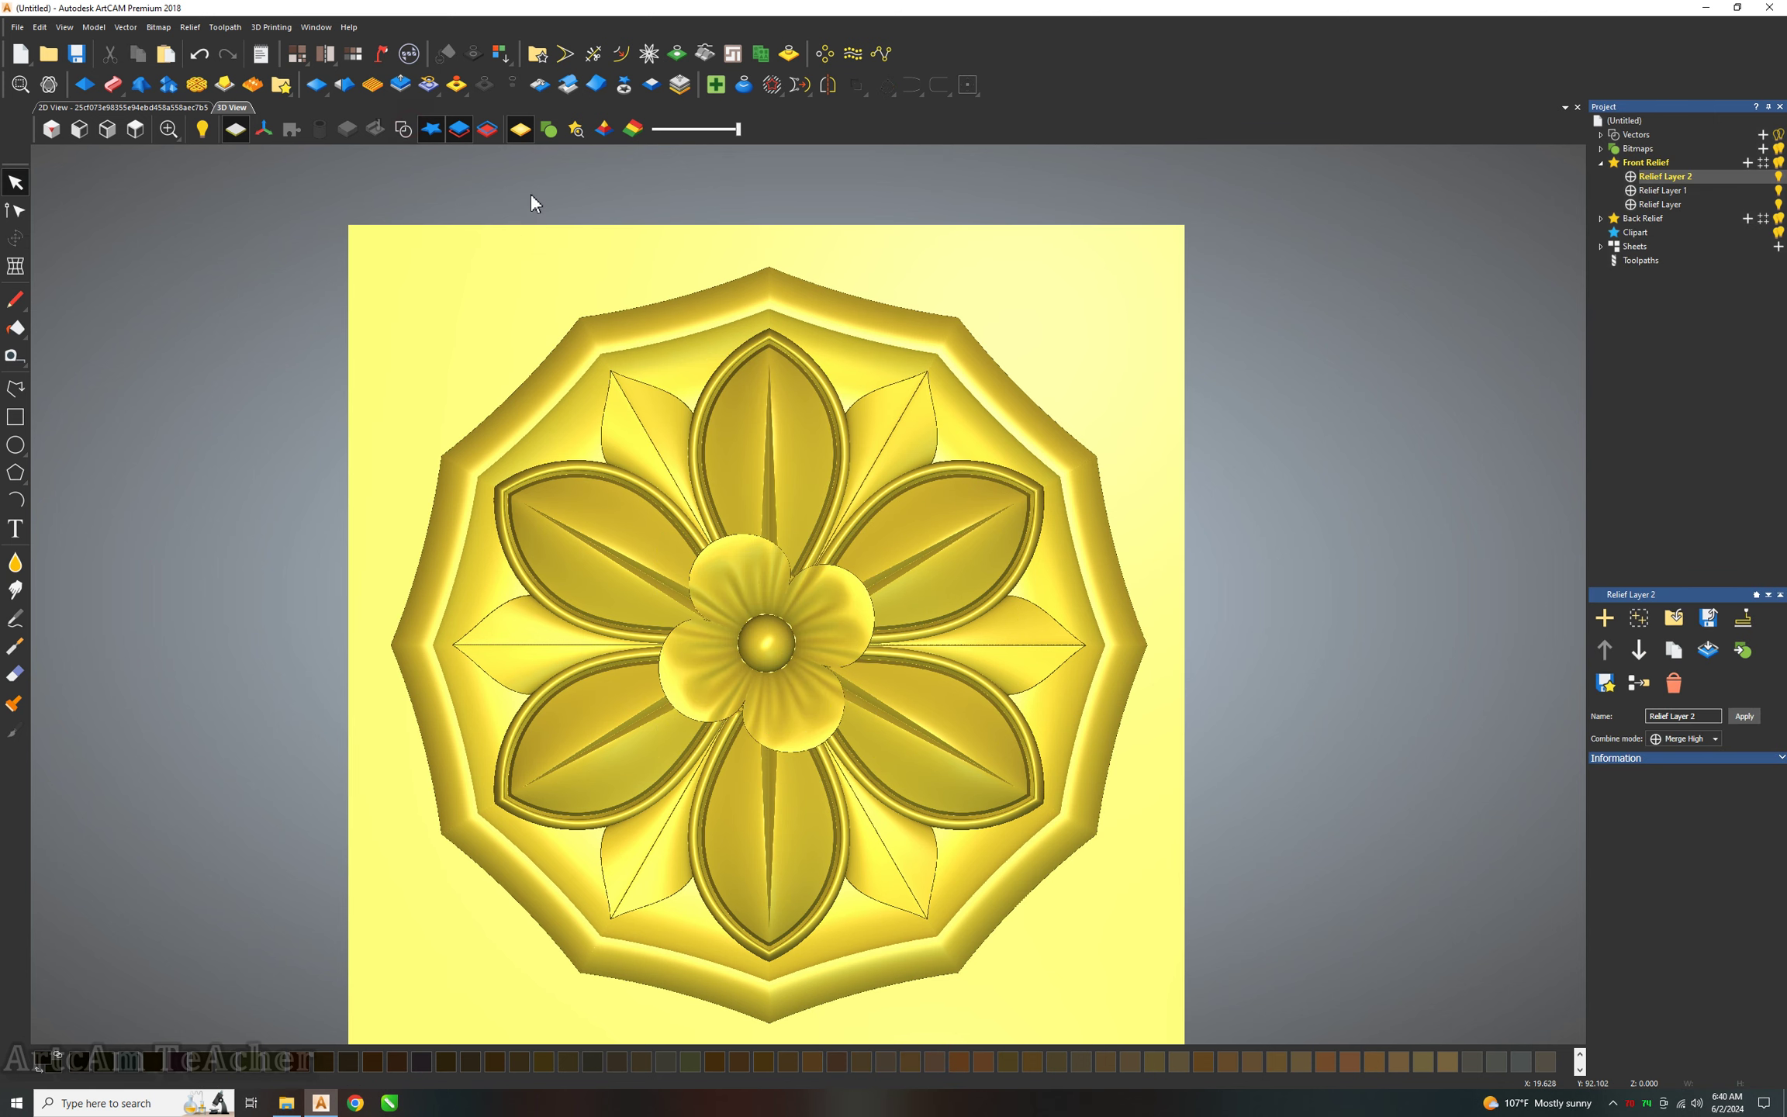
{"action": "left_click", "coordinate": [489, 138]}
{"action": "scroll", "coordinate": [861, 493], "scroll_direction": "down", "scroll_amount": 2}
{"action": "scroll", "coordinate": [805, 684], "scroll_direction": "up", "scroll_amount": 5}
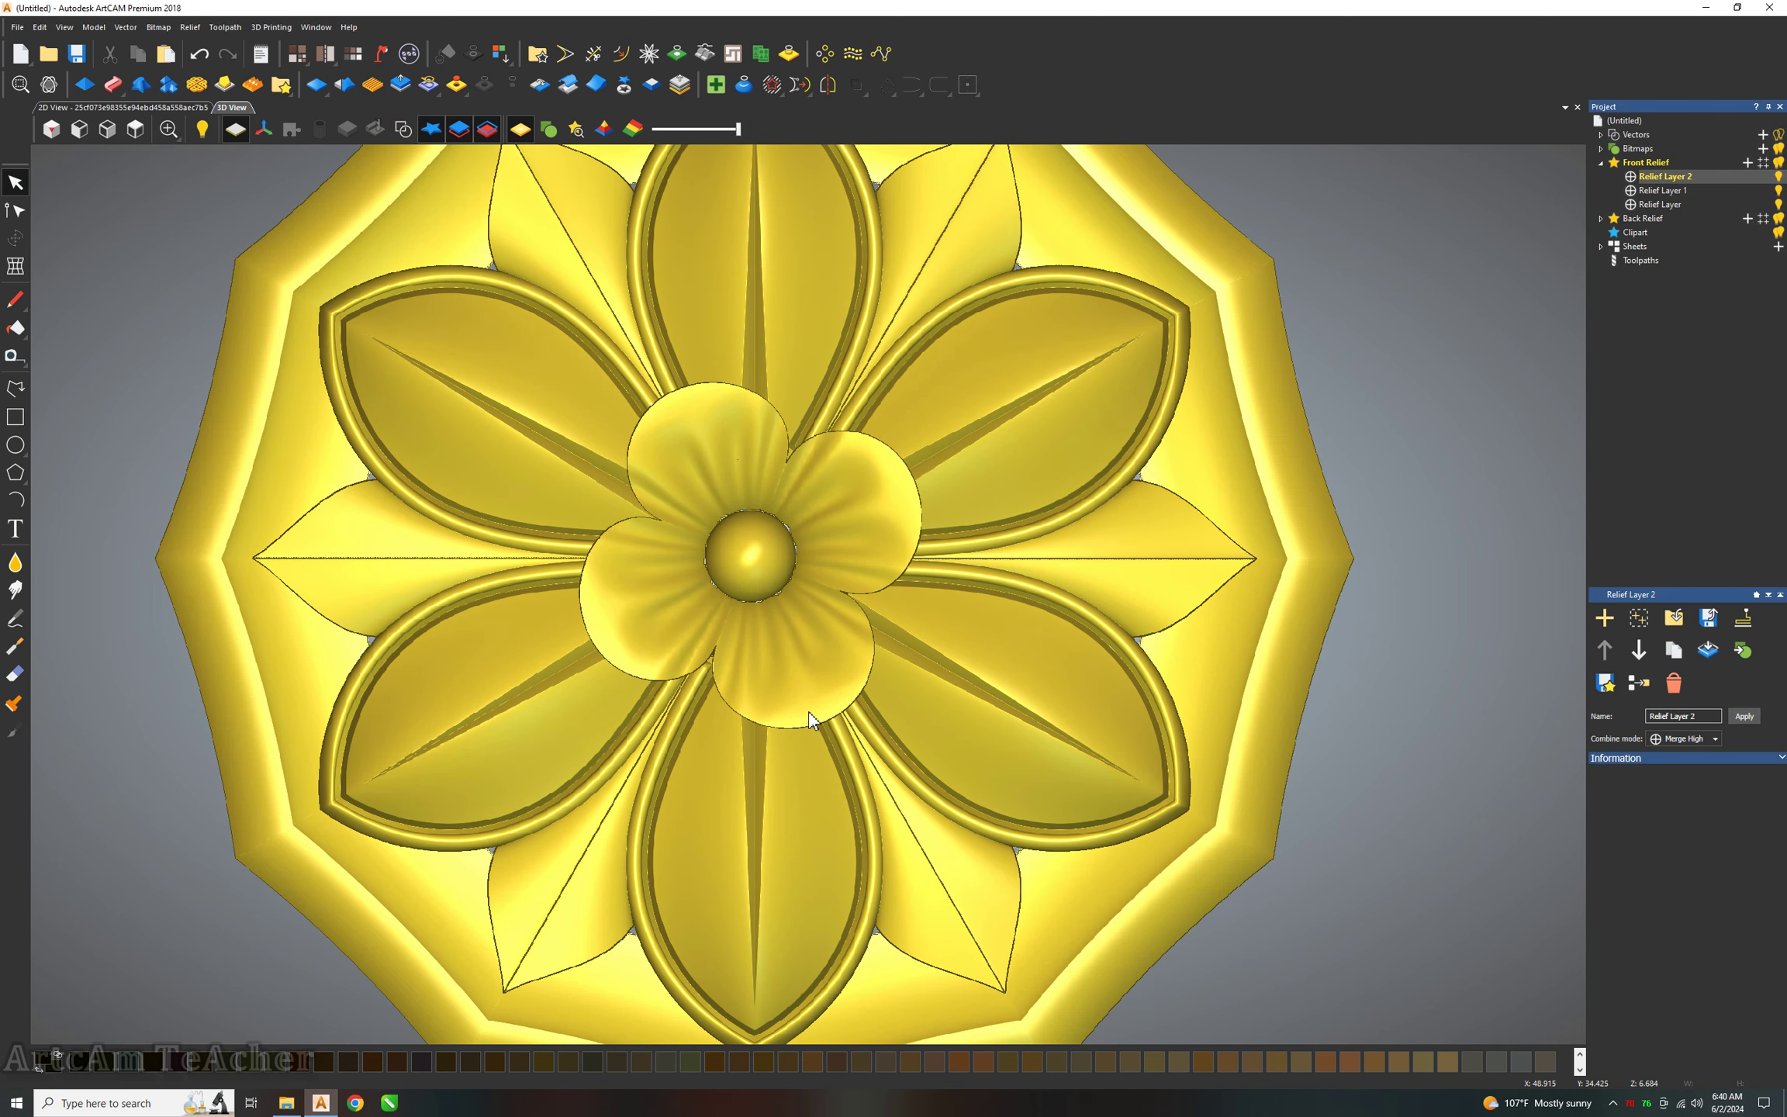
Inspect the finished rosette by tilting it, then viewing it from the top and side.
{"action": "mouse_move", "coordinate": [804, 684]}
{"action": "middle_mouse_down"}
{"action": "mouse_move", "coordinate": [1022, 614]}
{"action": "mouse_move", "coordinate": [889, 601]}
{"action": "mouse_move", "coordinate": [904, 624]}
{"action": "mouse_move", "coordinate": [834, 655]}
{"action": "middle_mouse_up"}
{"action": "scroll", "coordinate": [860, 597], "scroll_direction": "down", "scroll_amount": 3}
{"action": "scroll", "coordinate": [860, 597], "scroll_direction": "up", "scroll_amount": 3}
{"action": "scroll", "coordinate": [836, 576], "scroll_direction": "down", "scroll_amount": 2}
{"action": "scroll", "coordinate": [836, 576], "scroll_direction": "up", "scroll_amount": 2}
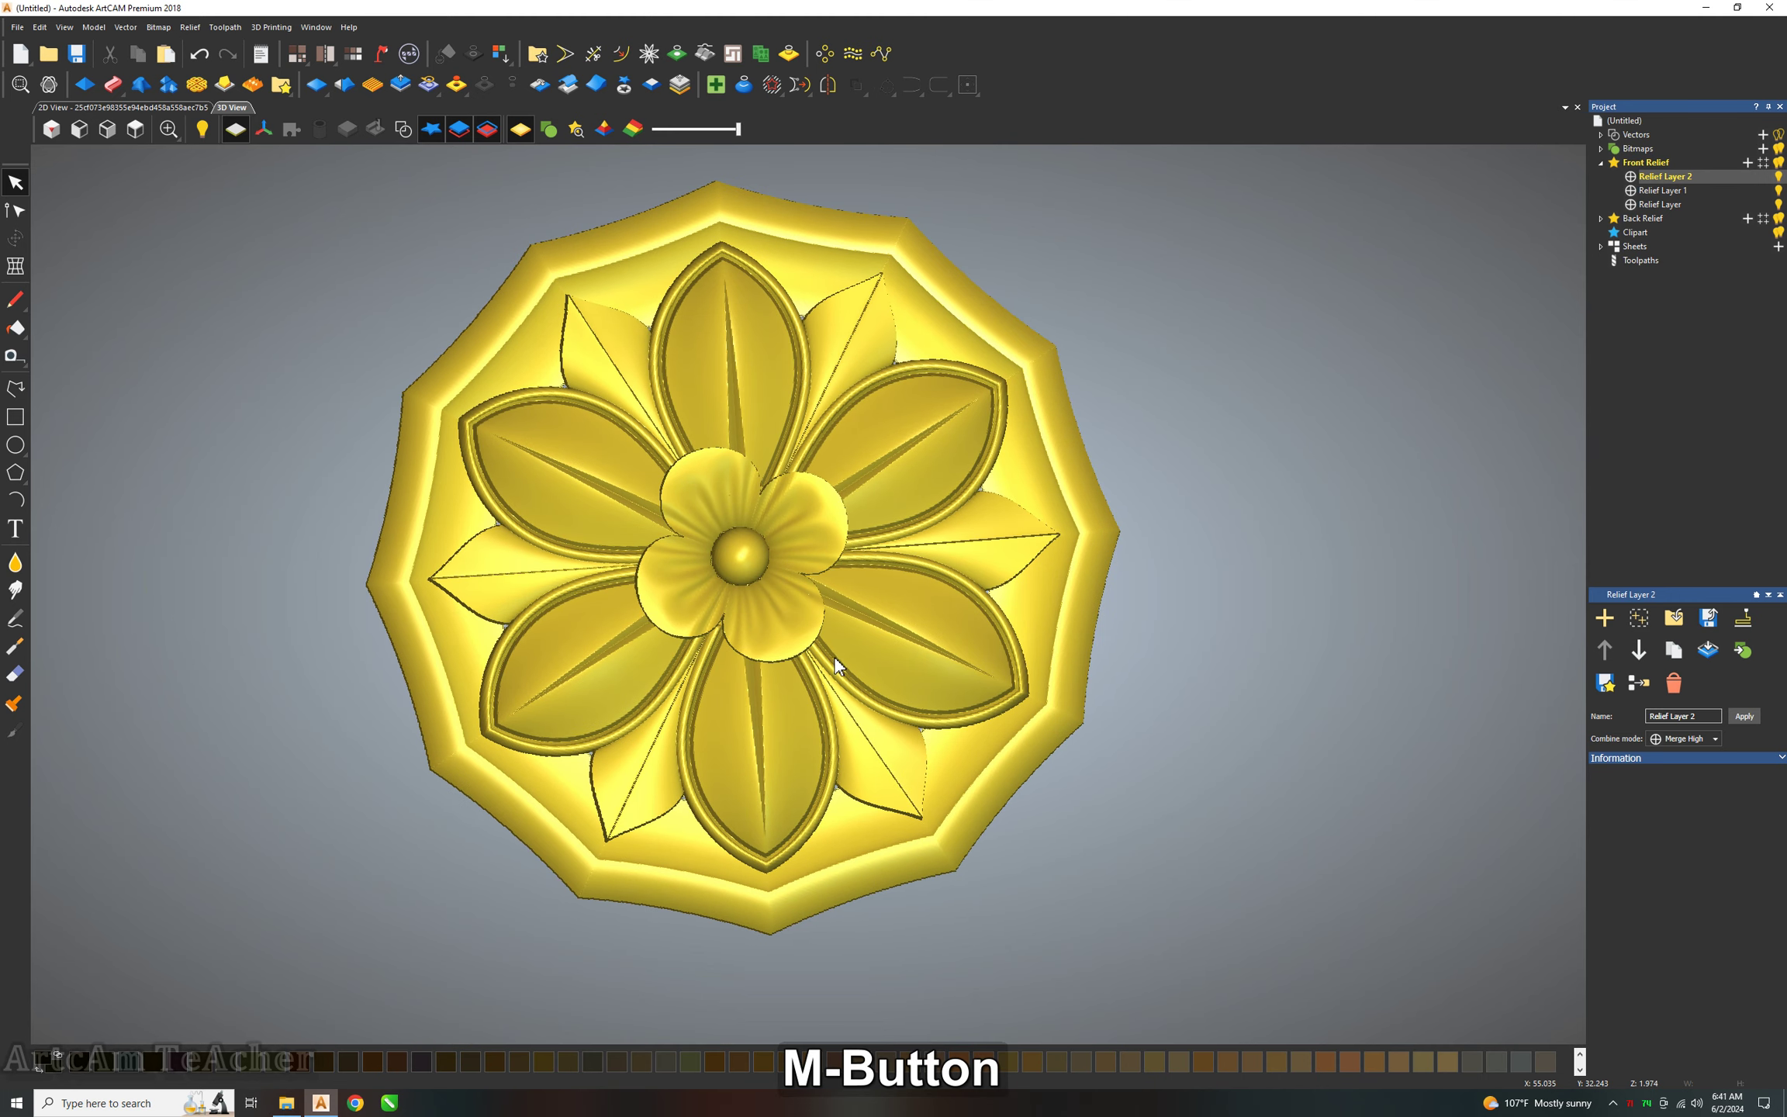
{"action": "left_click", "coordinate": [79, 129]}
{"action": "left_click", "coordinate": [135, 129]}
{"action": "middle_click_drag", "start_coordinate": [304, 185], "coordinate": [635, 400]}
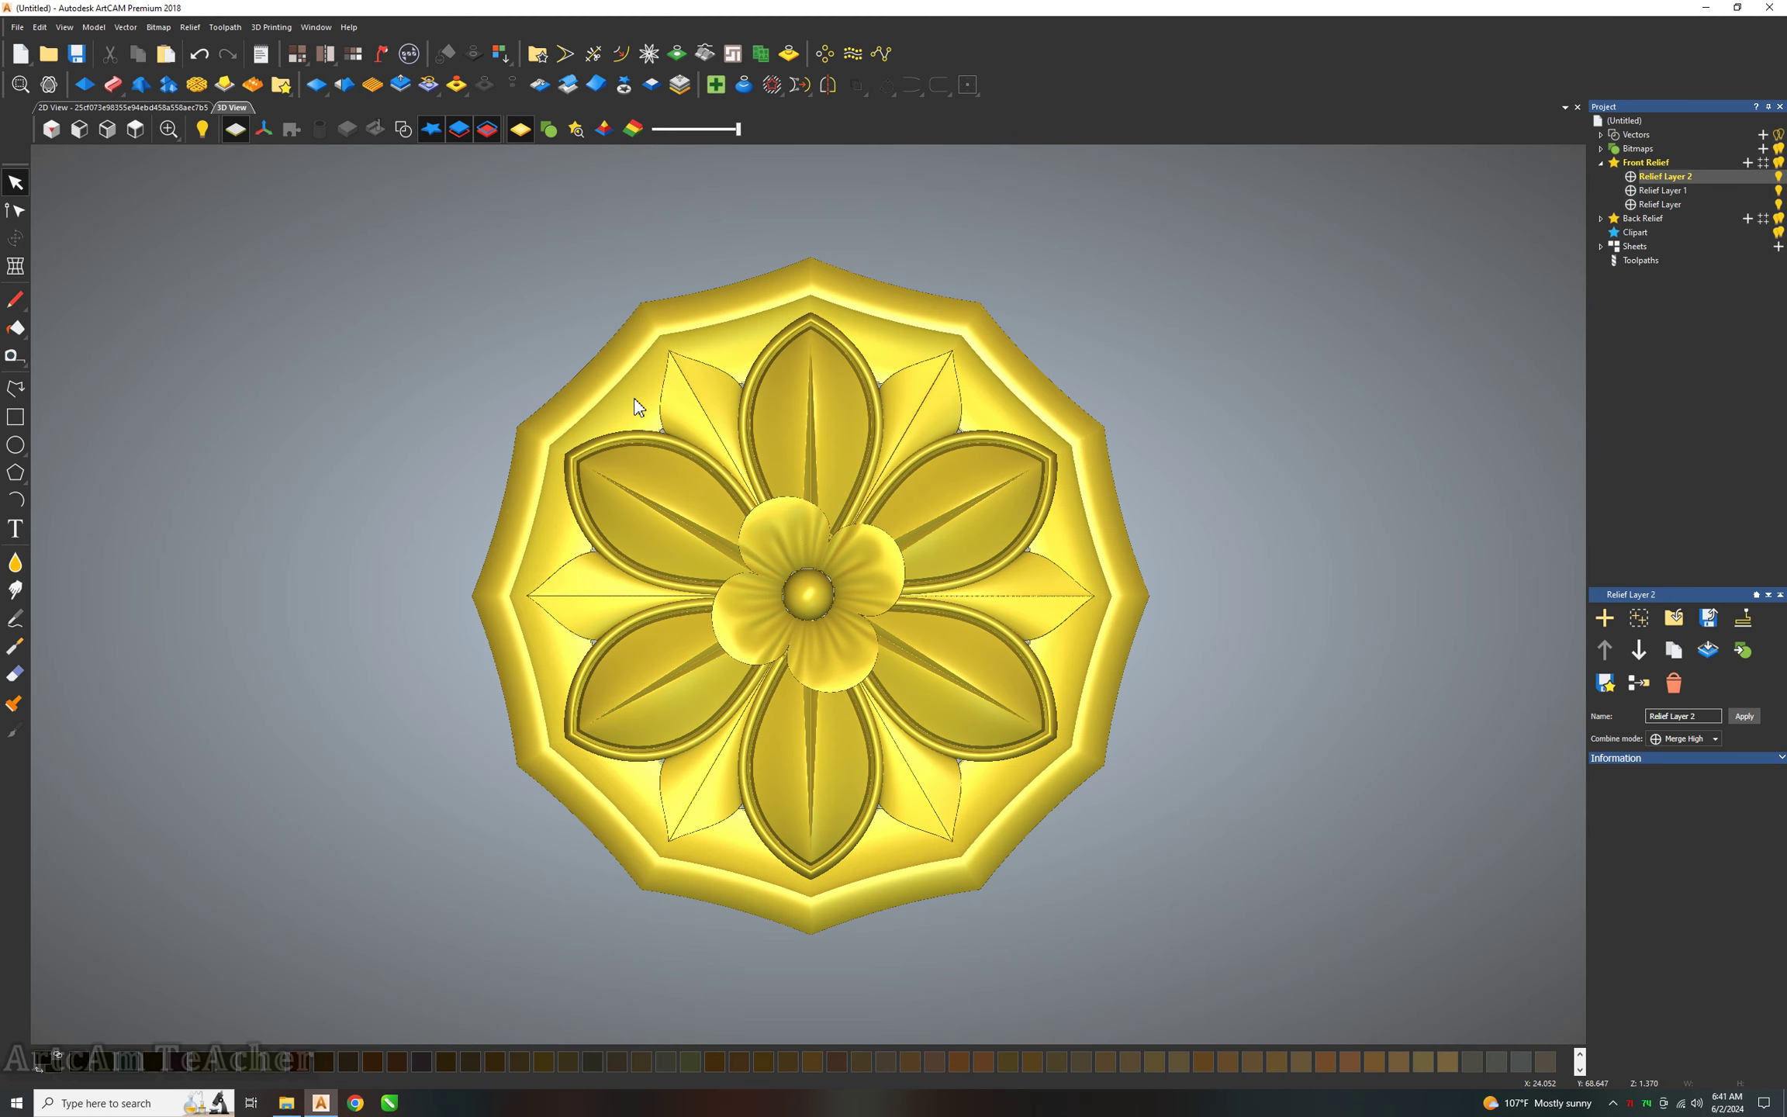